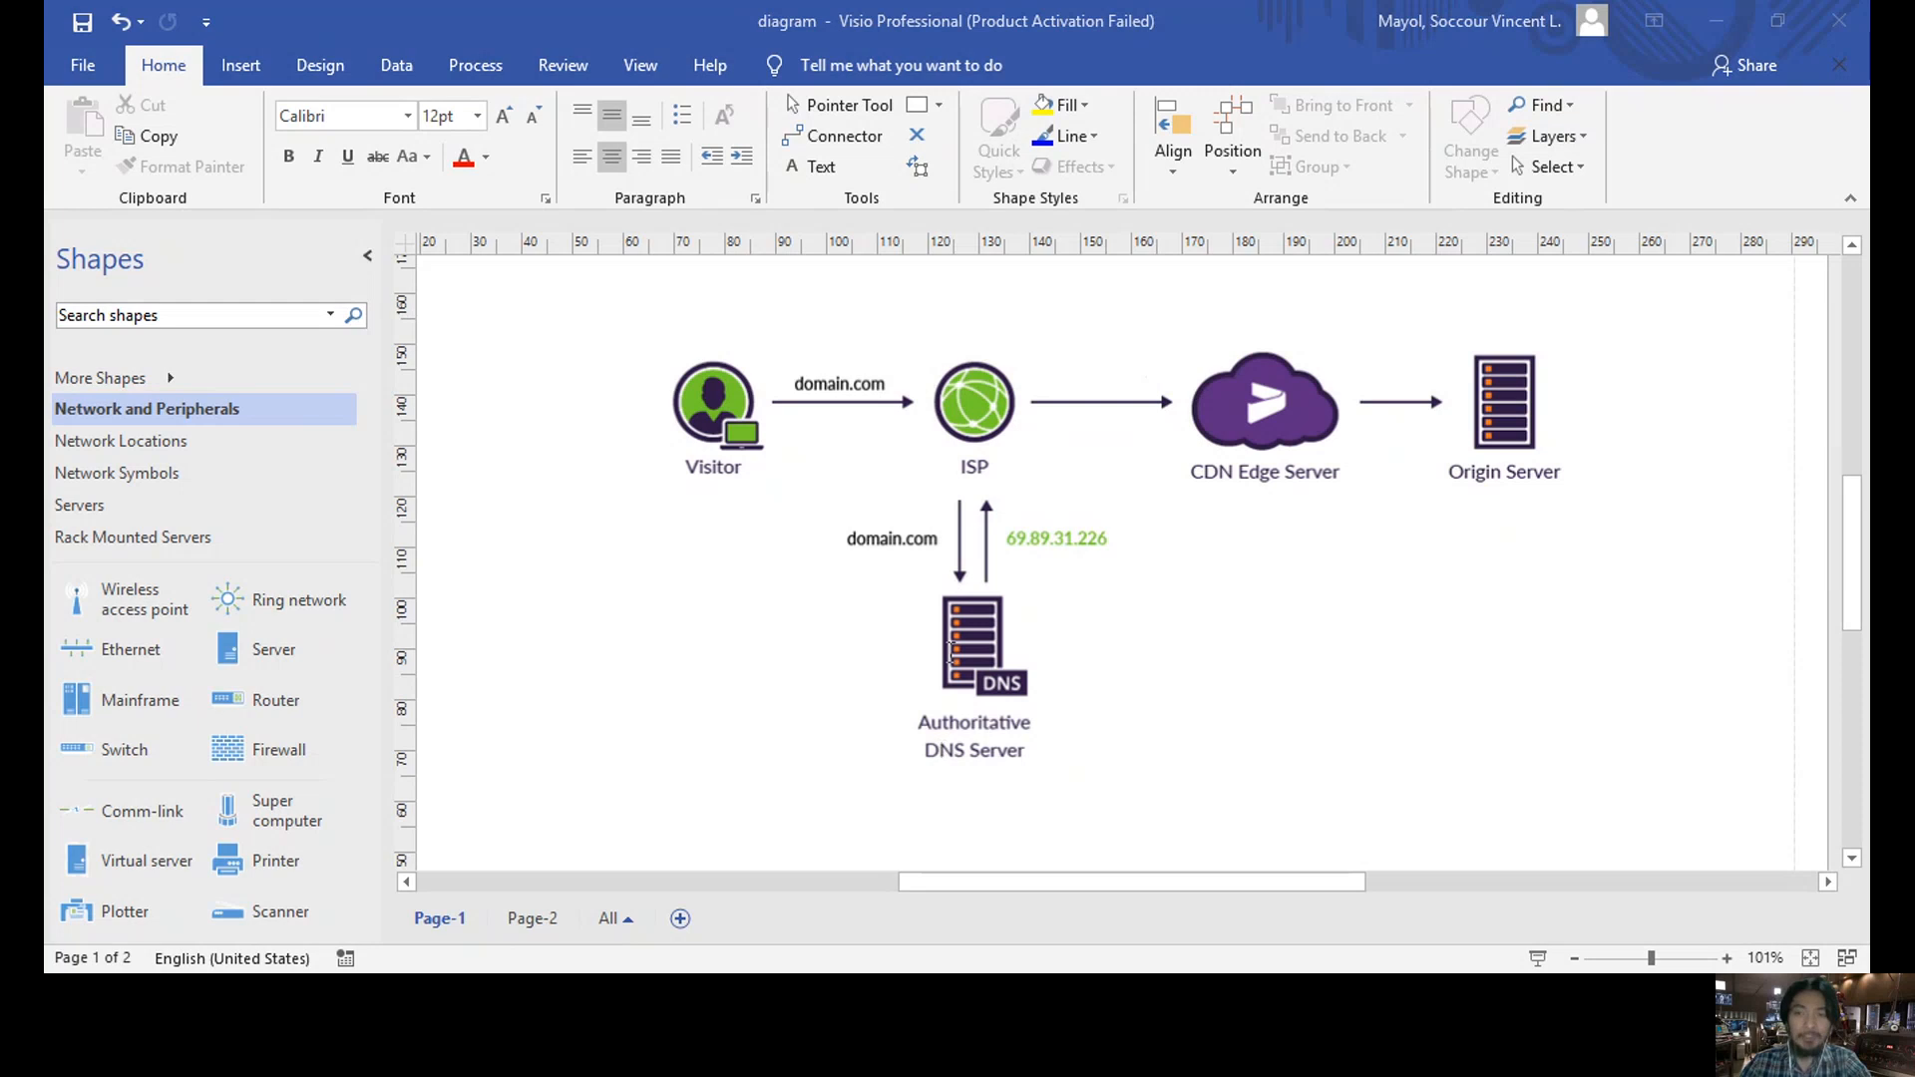
# - Show the Page-2 diagram of Microsoft 365 linked through PLDT to home and school users
pyautogui.click(1258, 40)
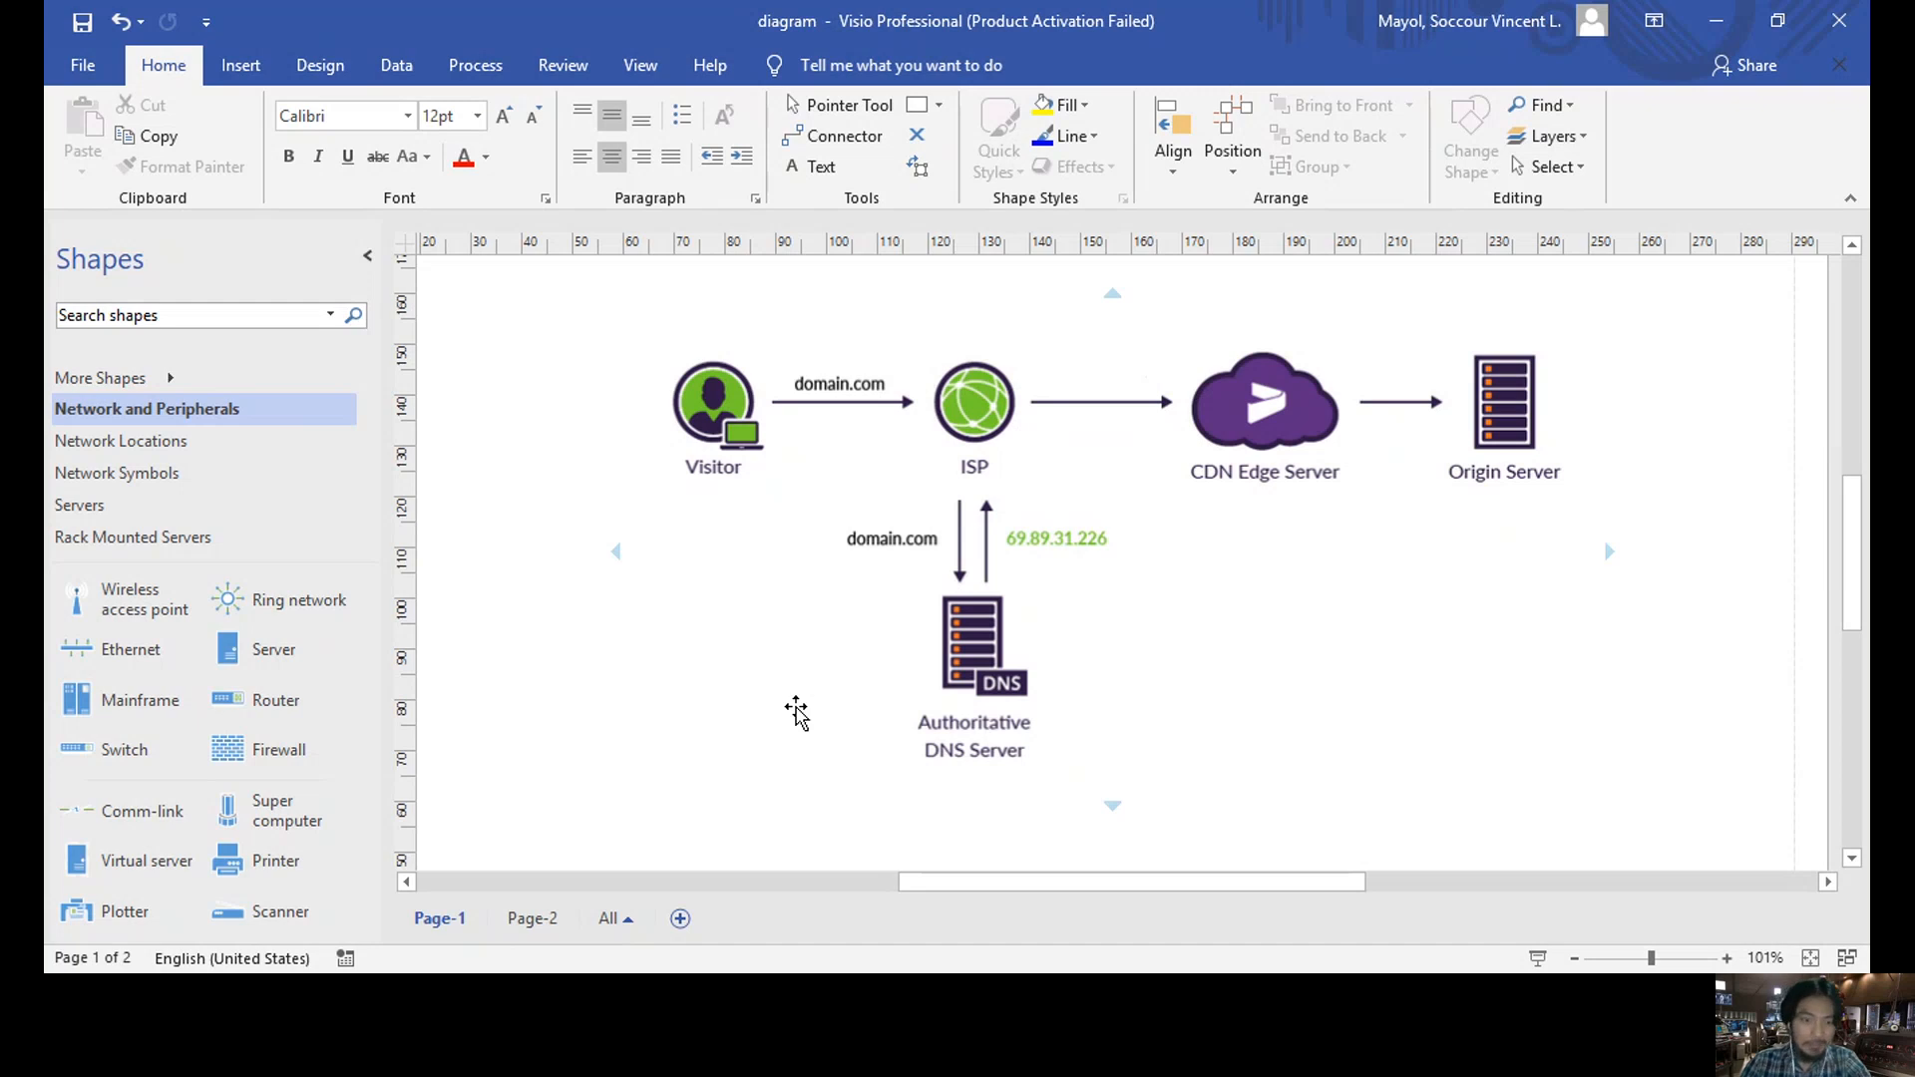
pyautogui.click(536, 919)
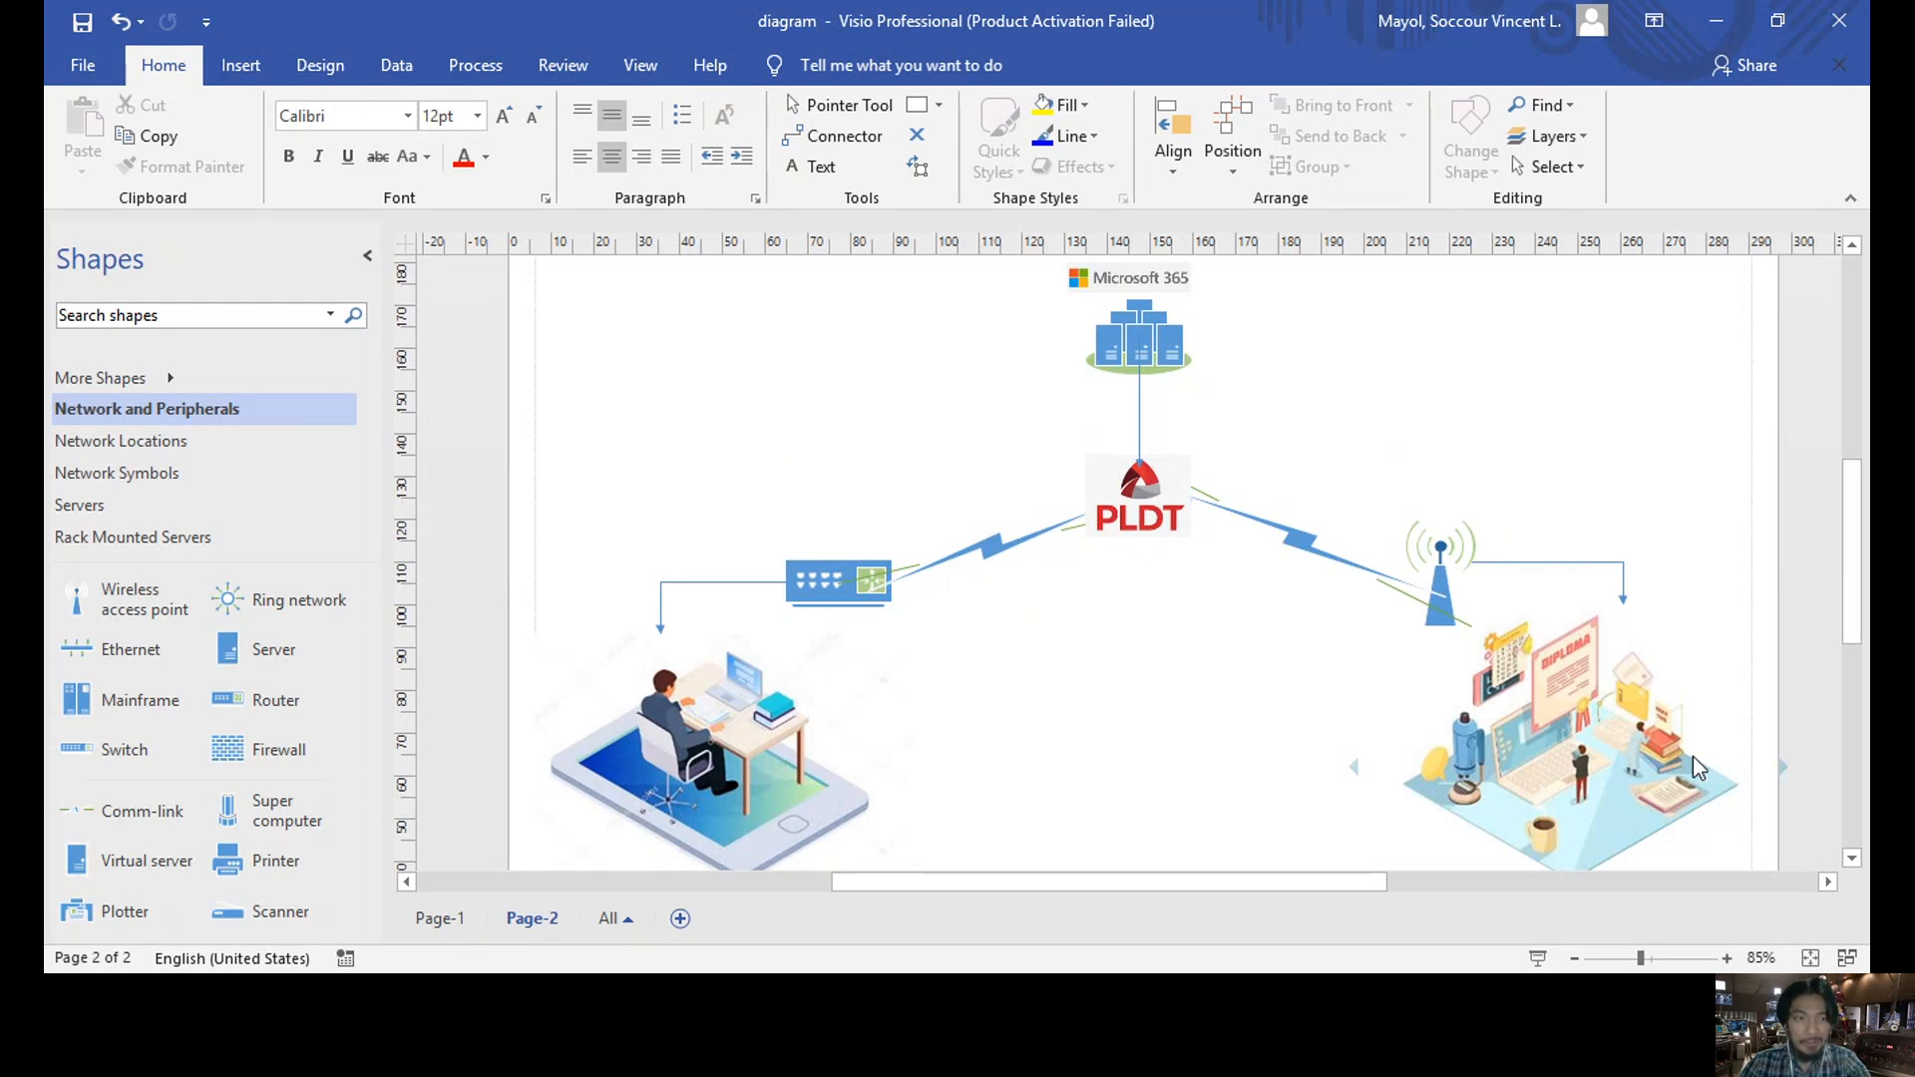
pyautogui.hotkey('alt', 'Tab')
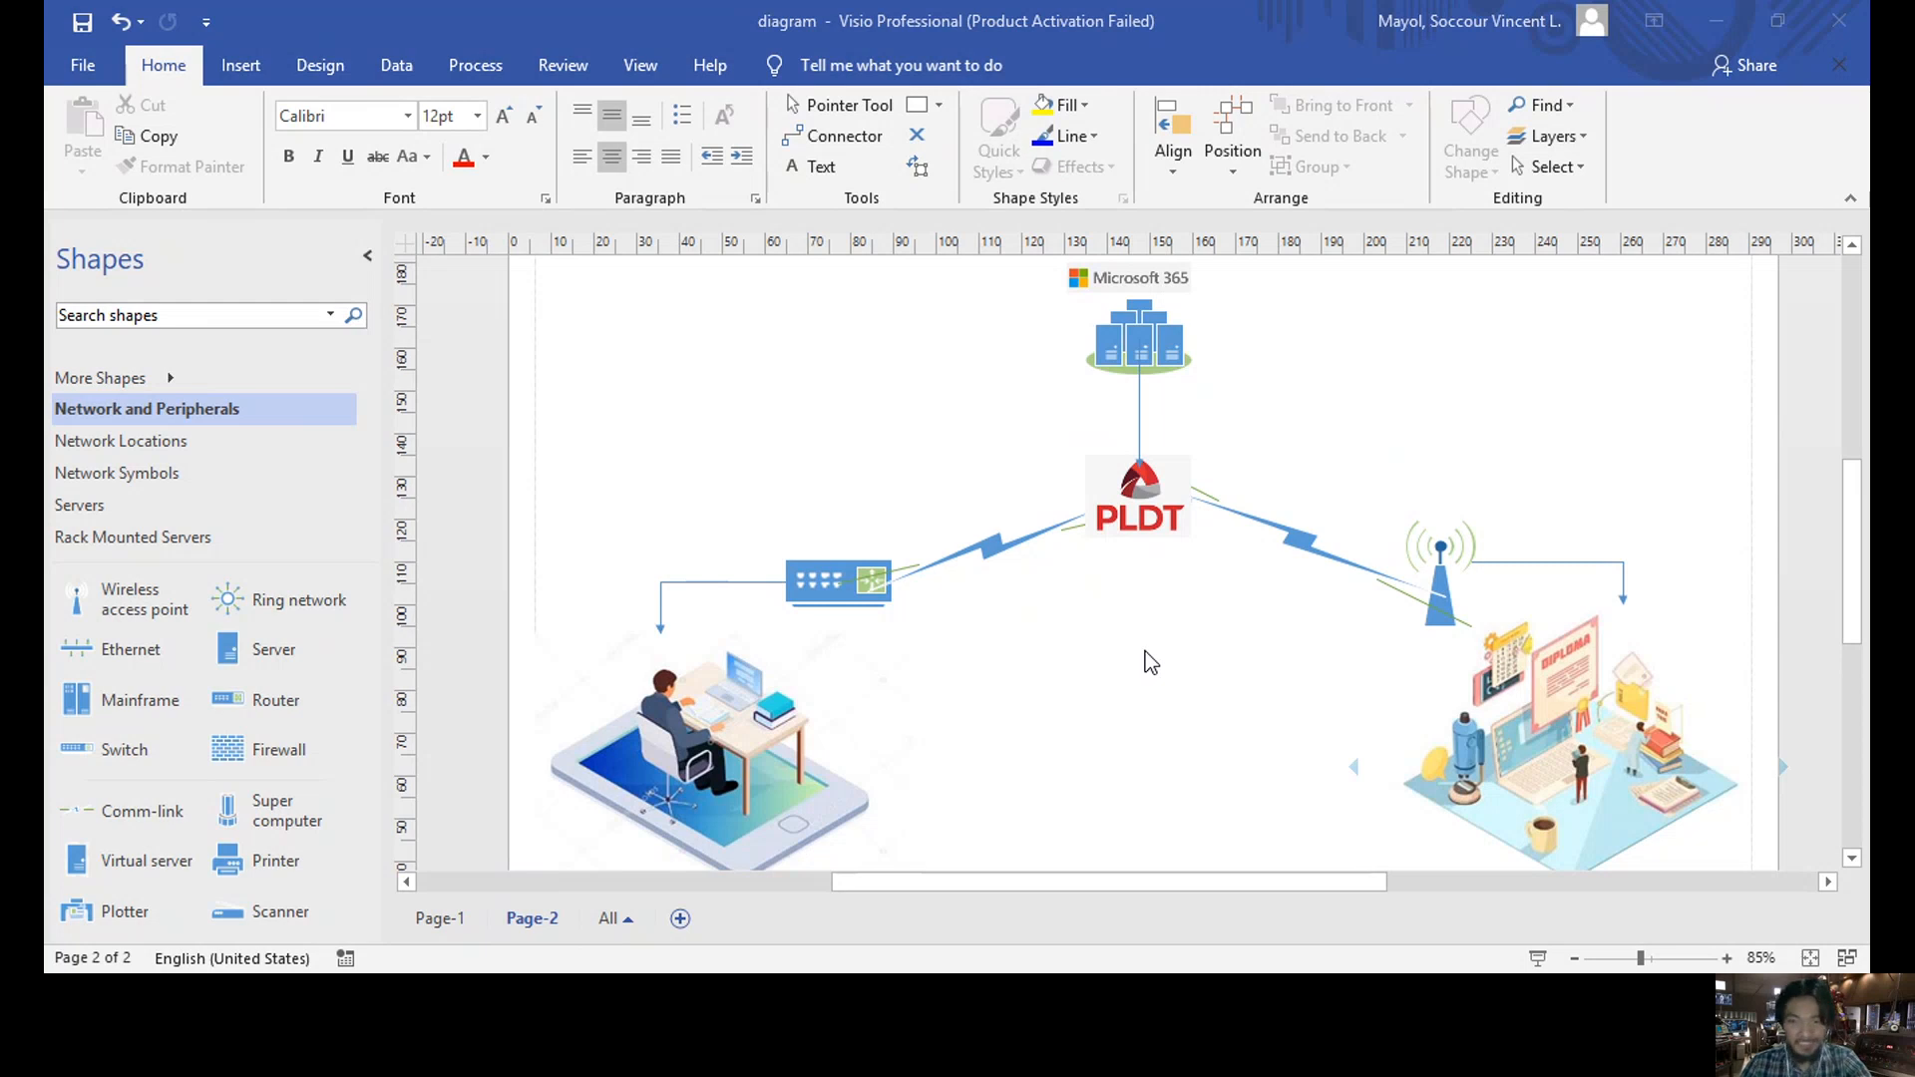
# - Bring the Visio network diagram window back into focus
pyautogui.click(1153, 881)
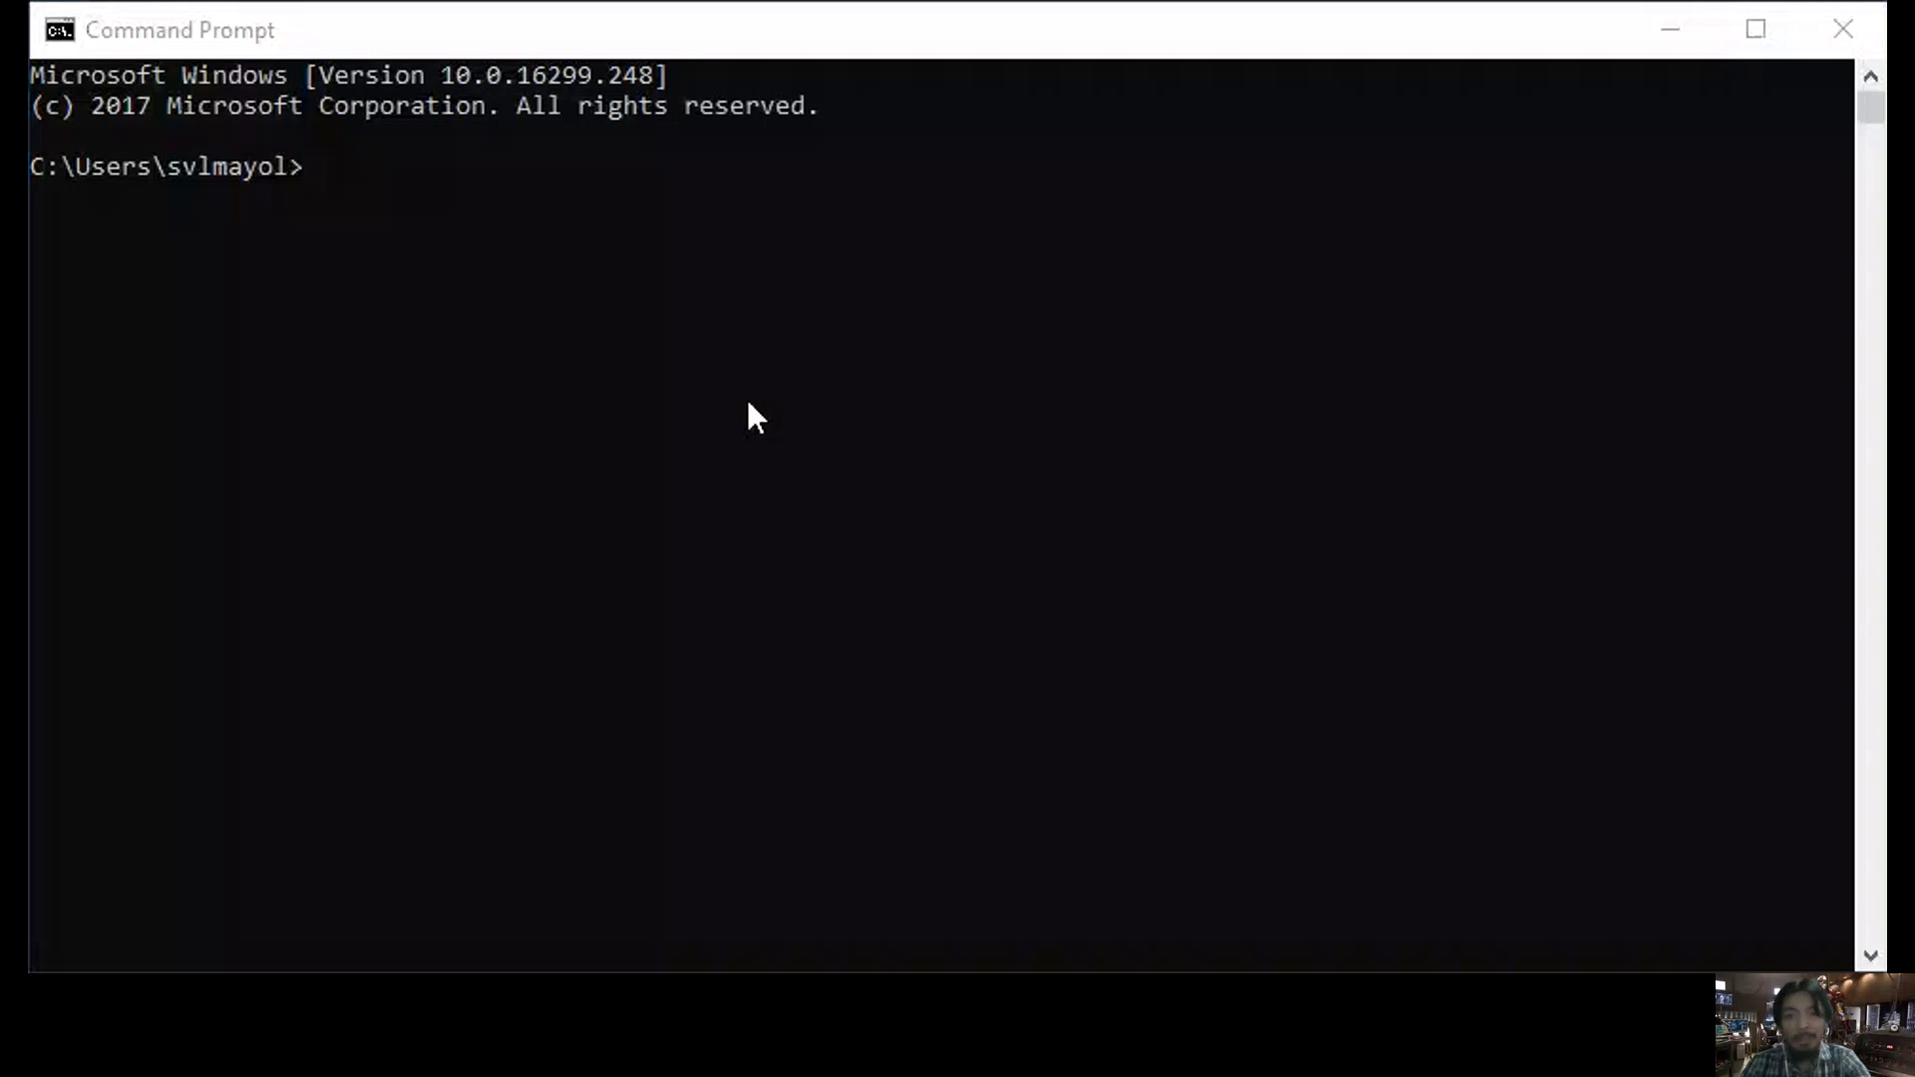
# - Run 'tracert office.com' in Command Prompt to trace the route to office.com
pyautogui.click(555, 182)
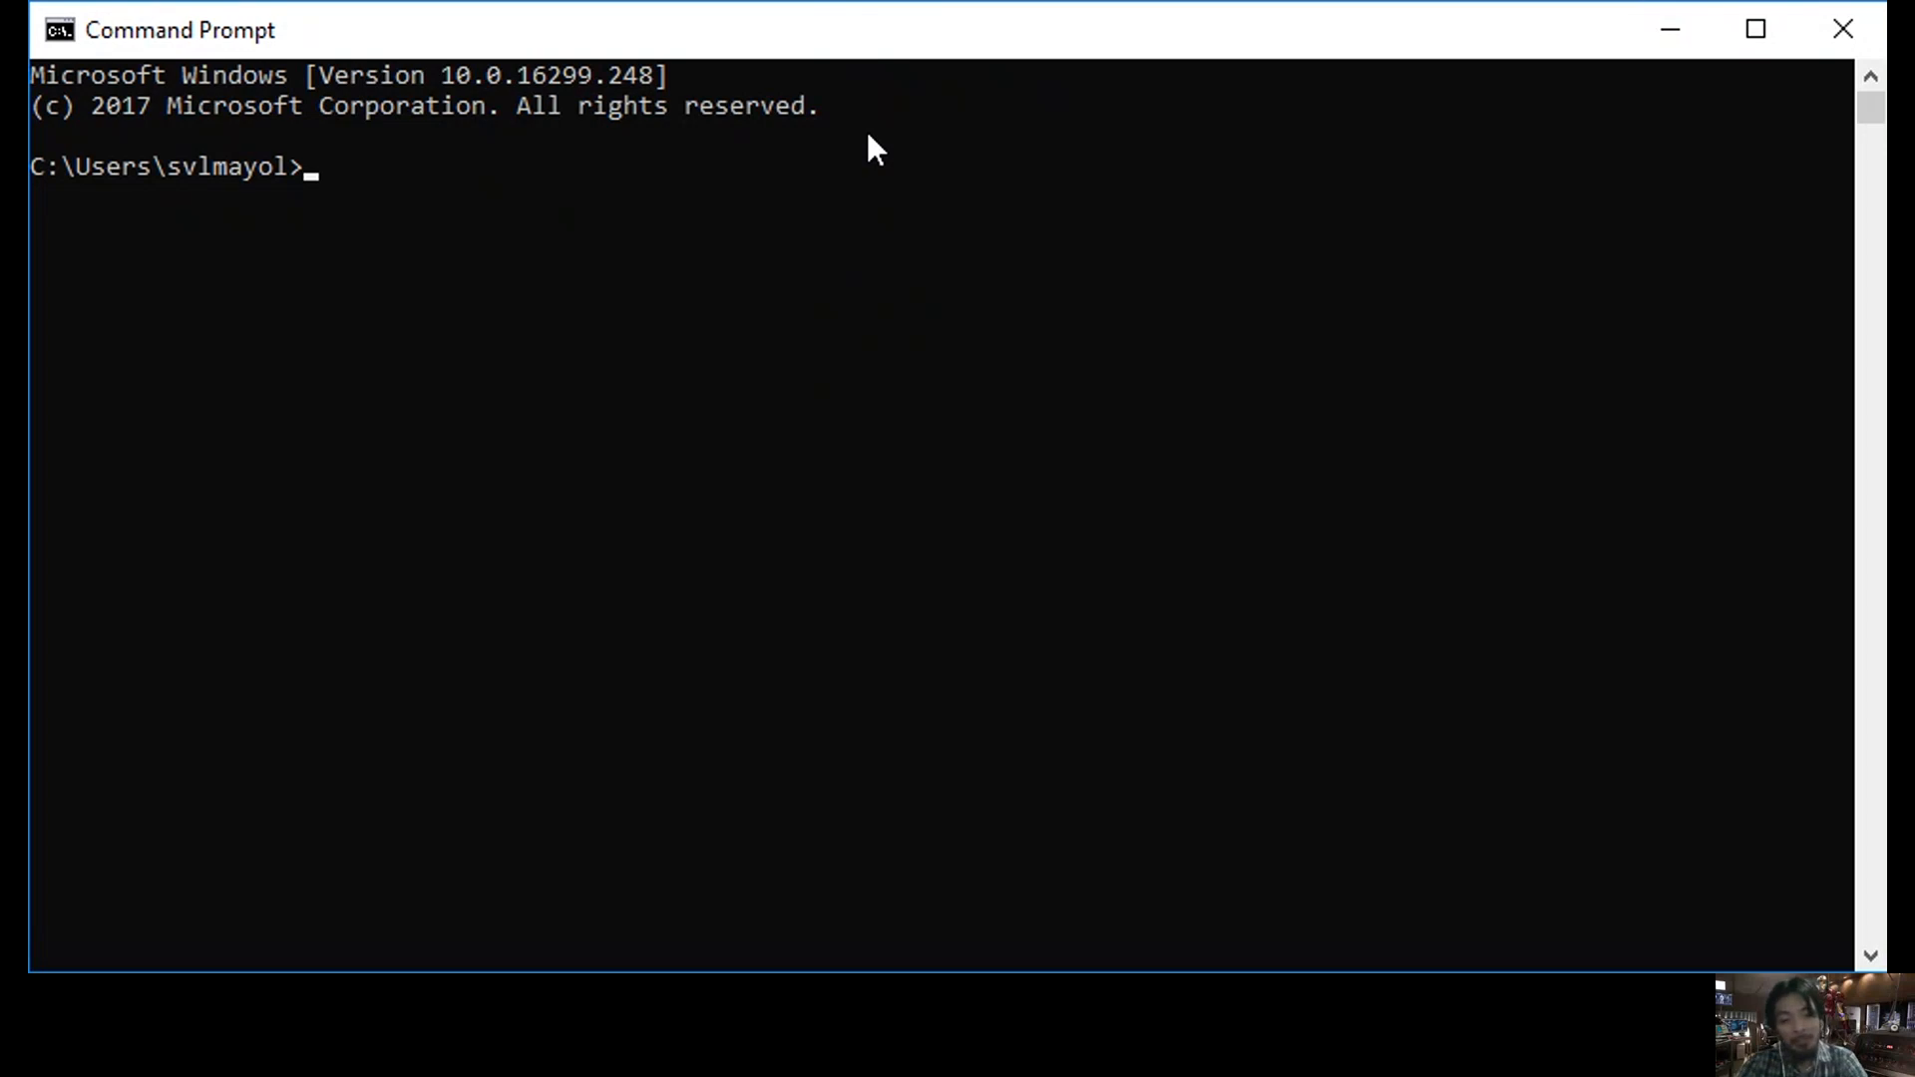
pyautogui.write('tracer')
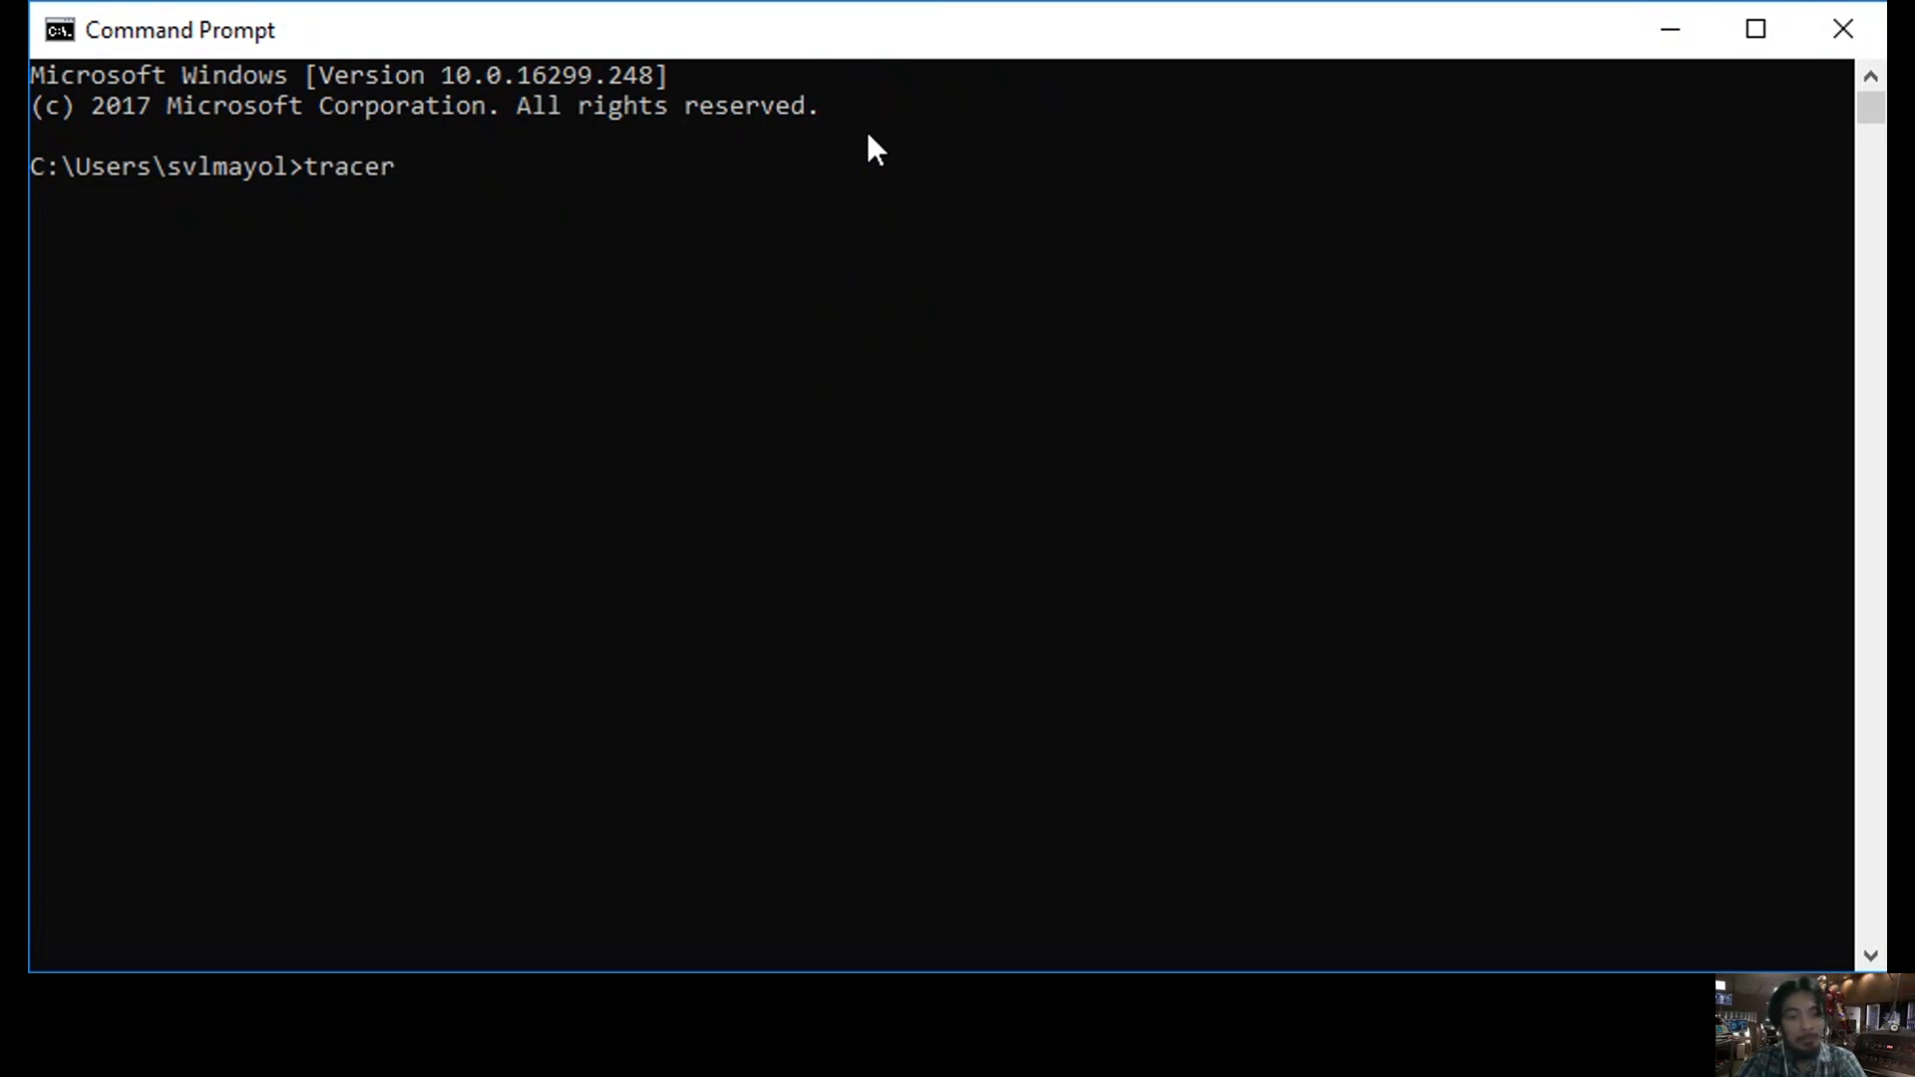
pyautogui.write('t offi')
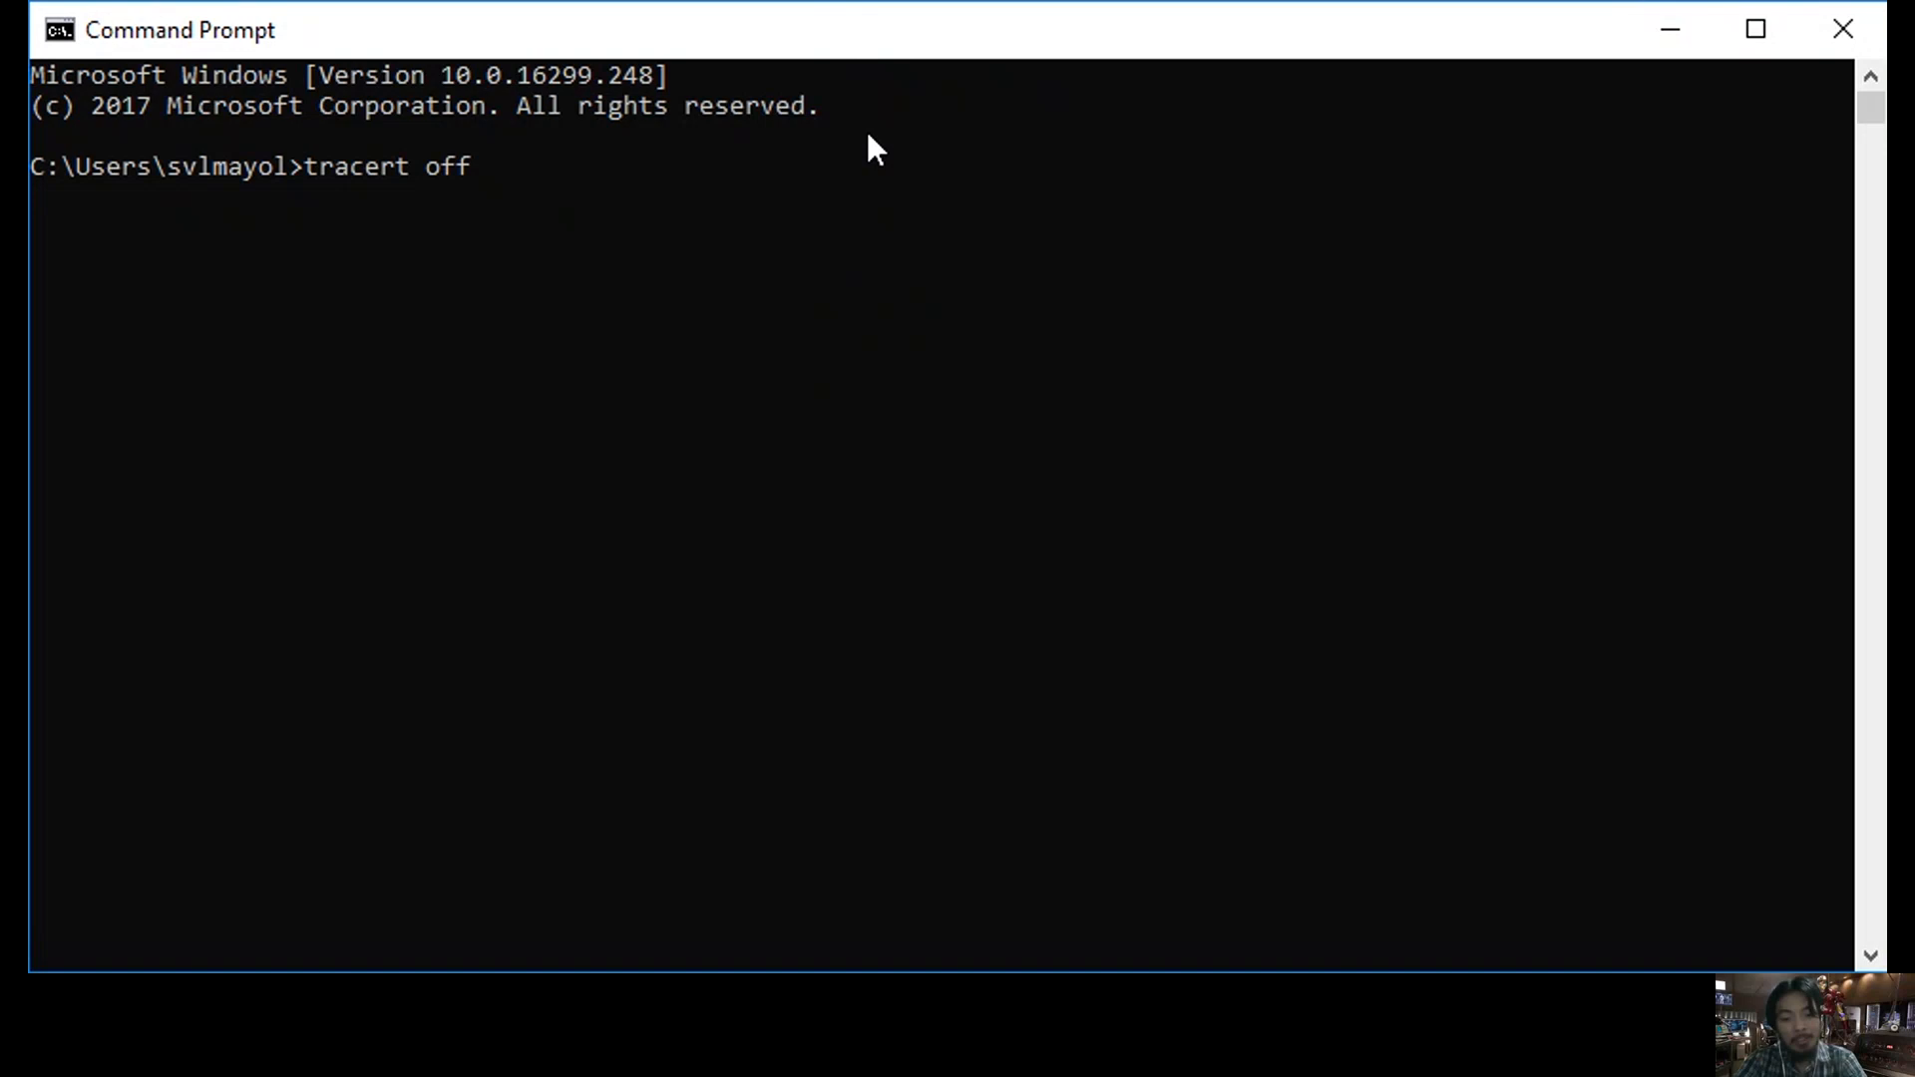
pyautogui.write('ce.com')
pyautogui.press('Return')
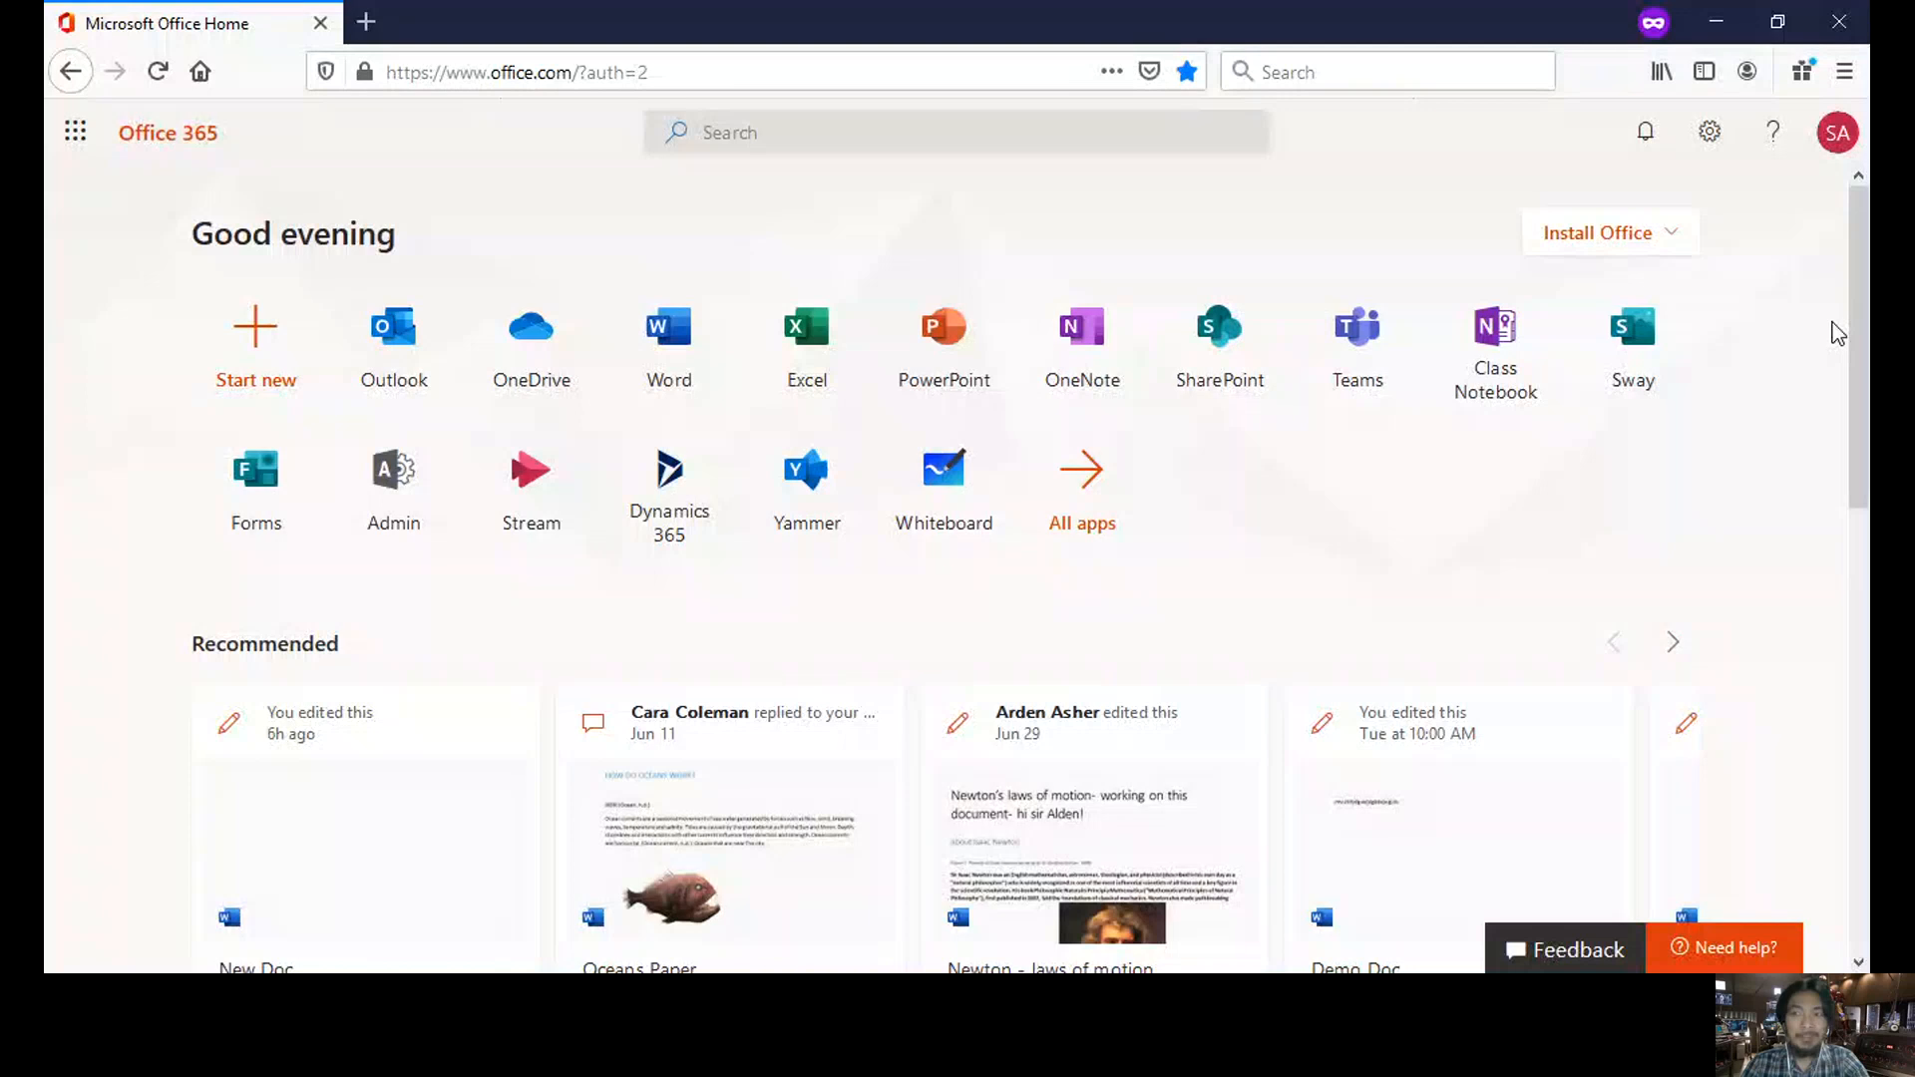
pyautogui.moveTo(1863, 331); pyautogui.dragTo(1867, 318)
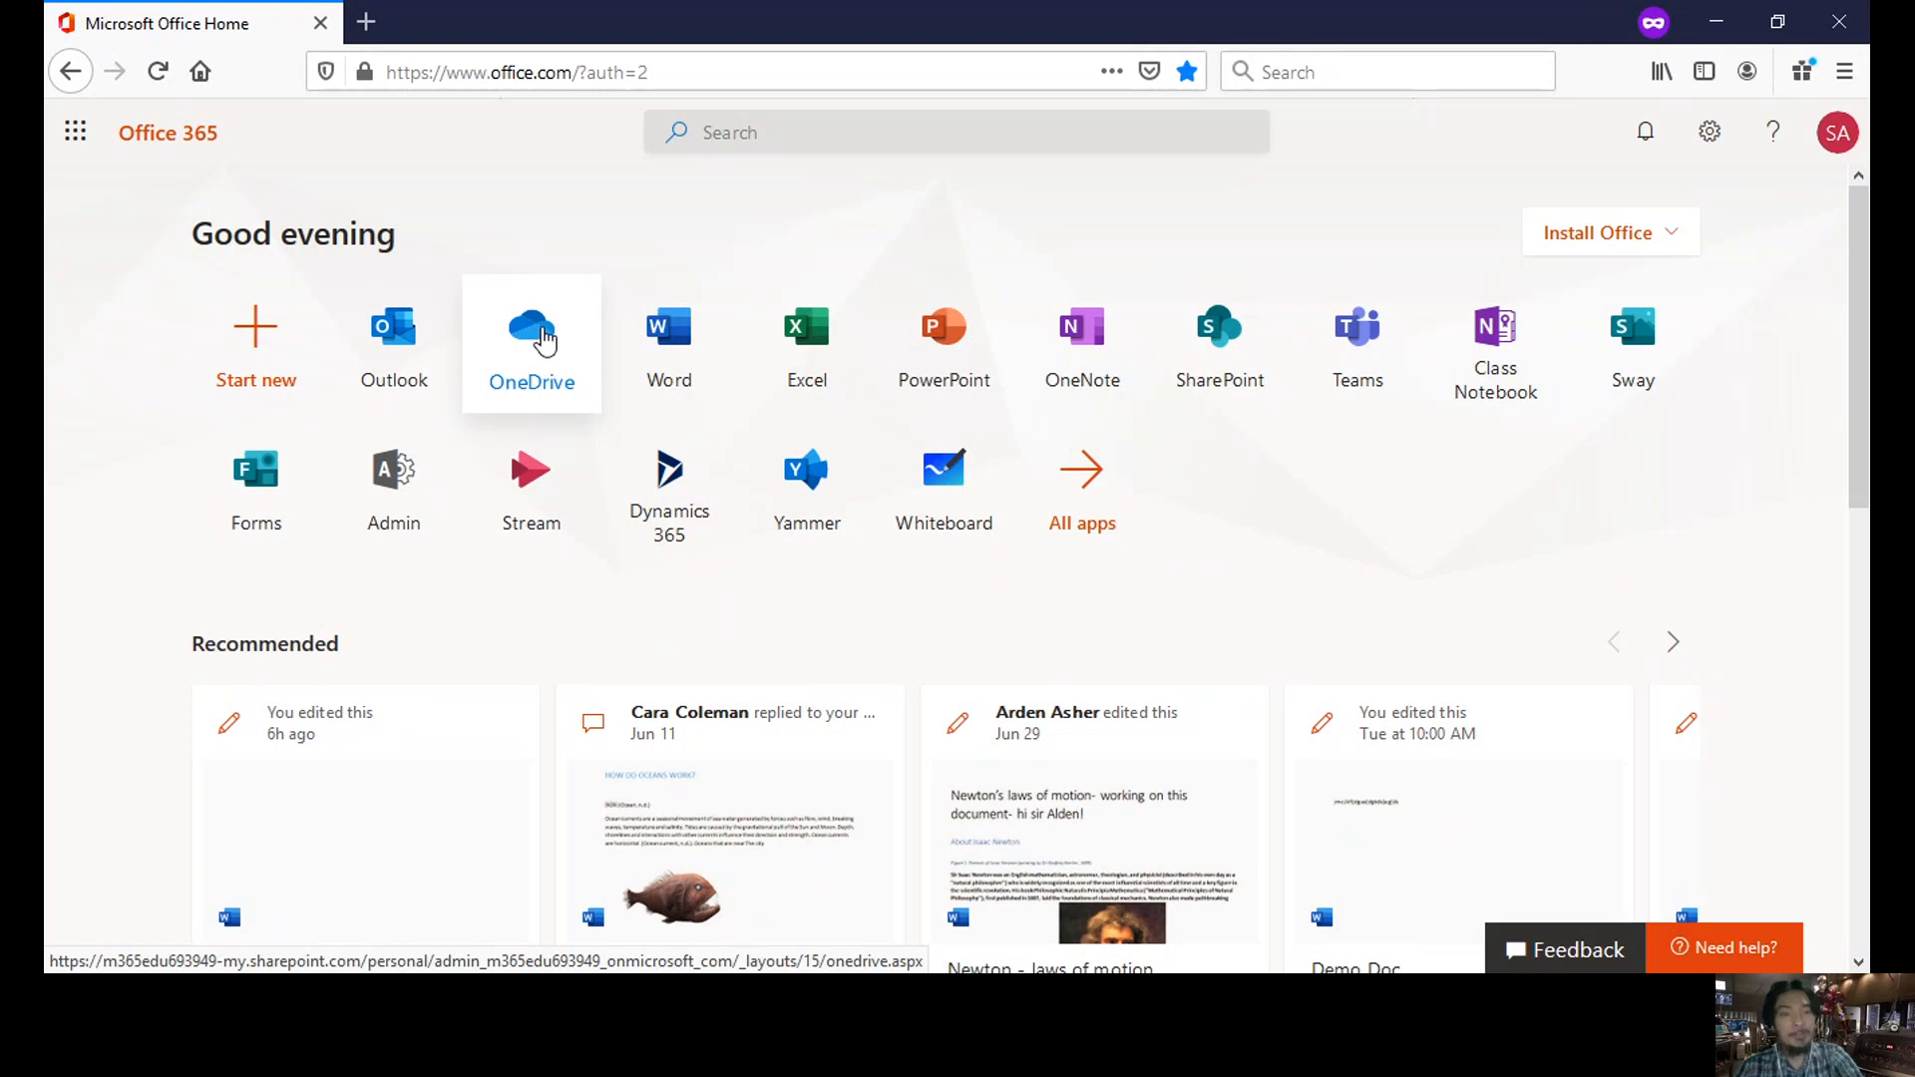
# - Open OneDrive in a new tab, starting a new folder but cancelling it
pyautogui.click(590, 347)
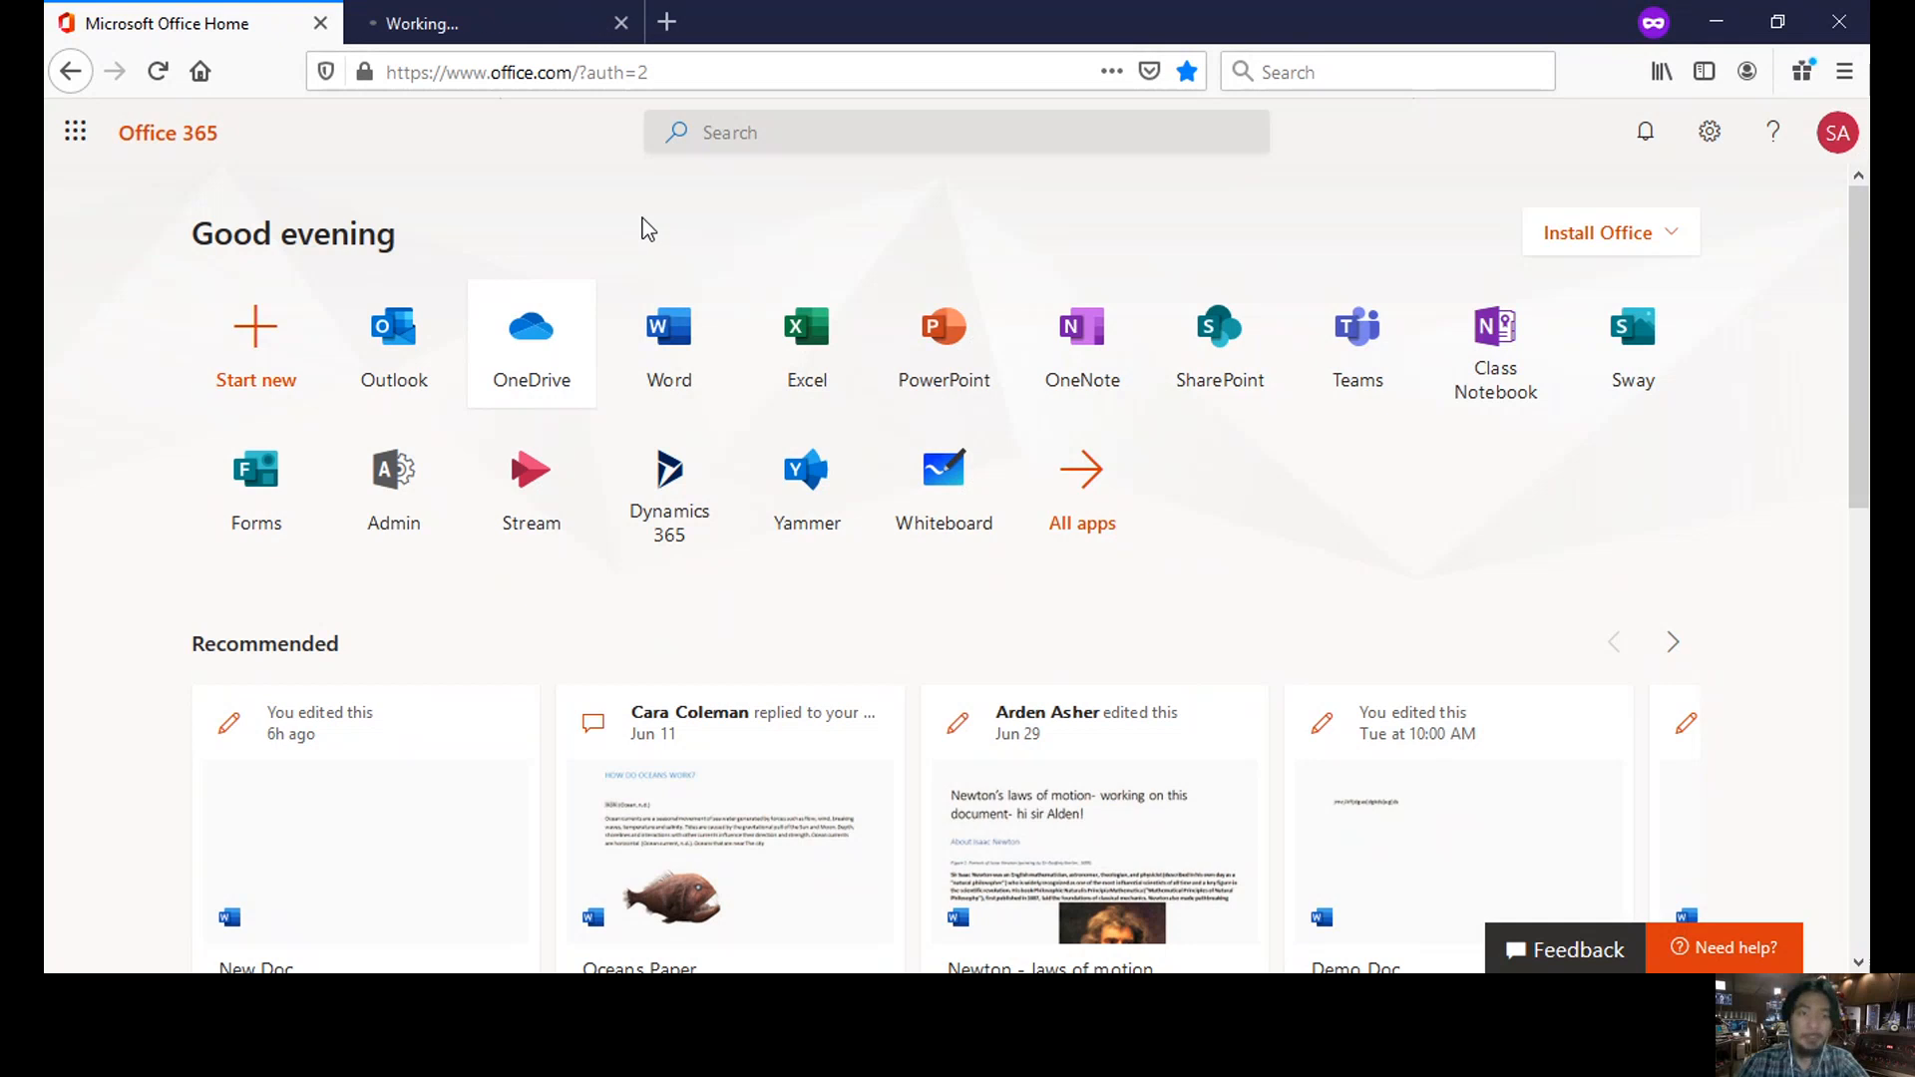
pyautogui.hotkey('ctrl', 'Tab')
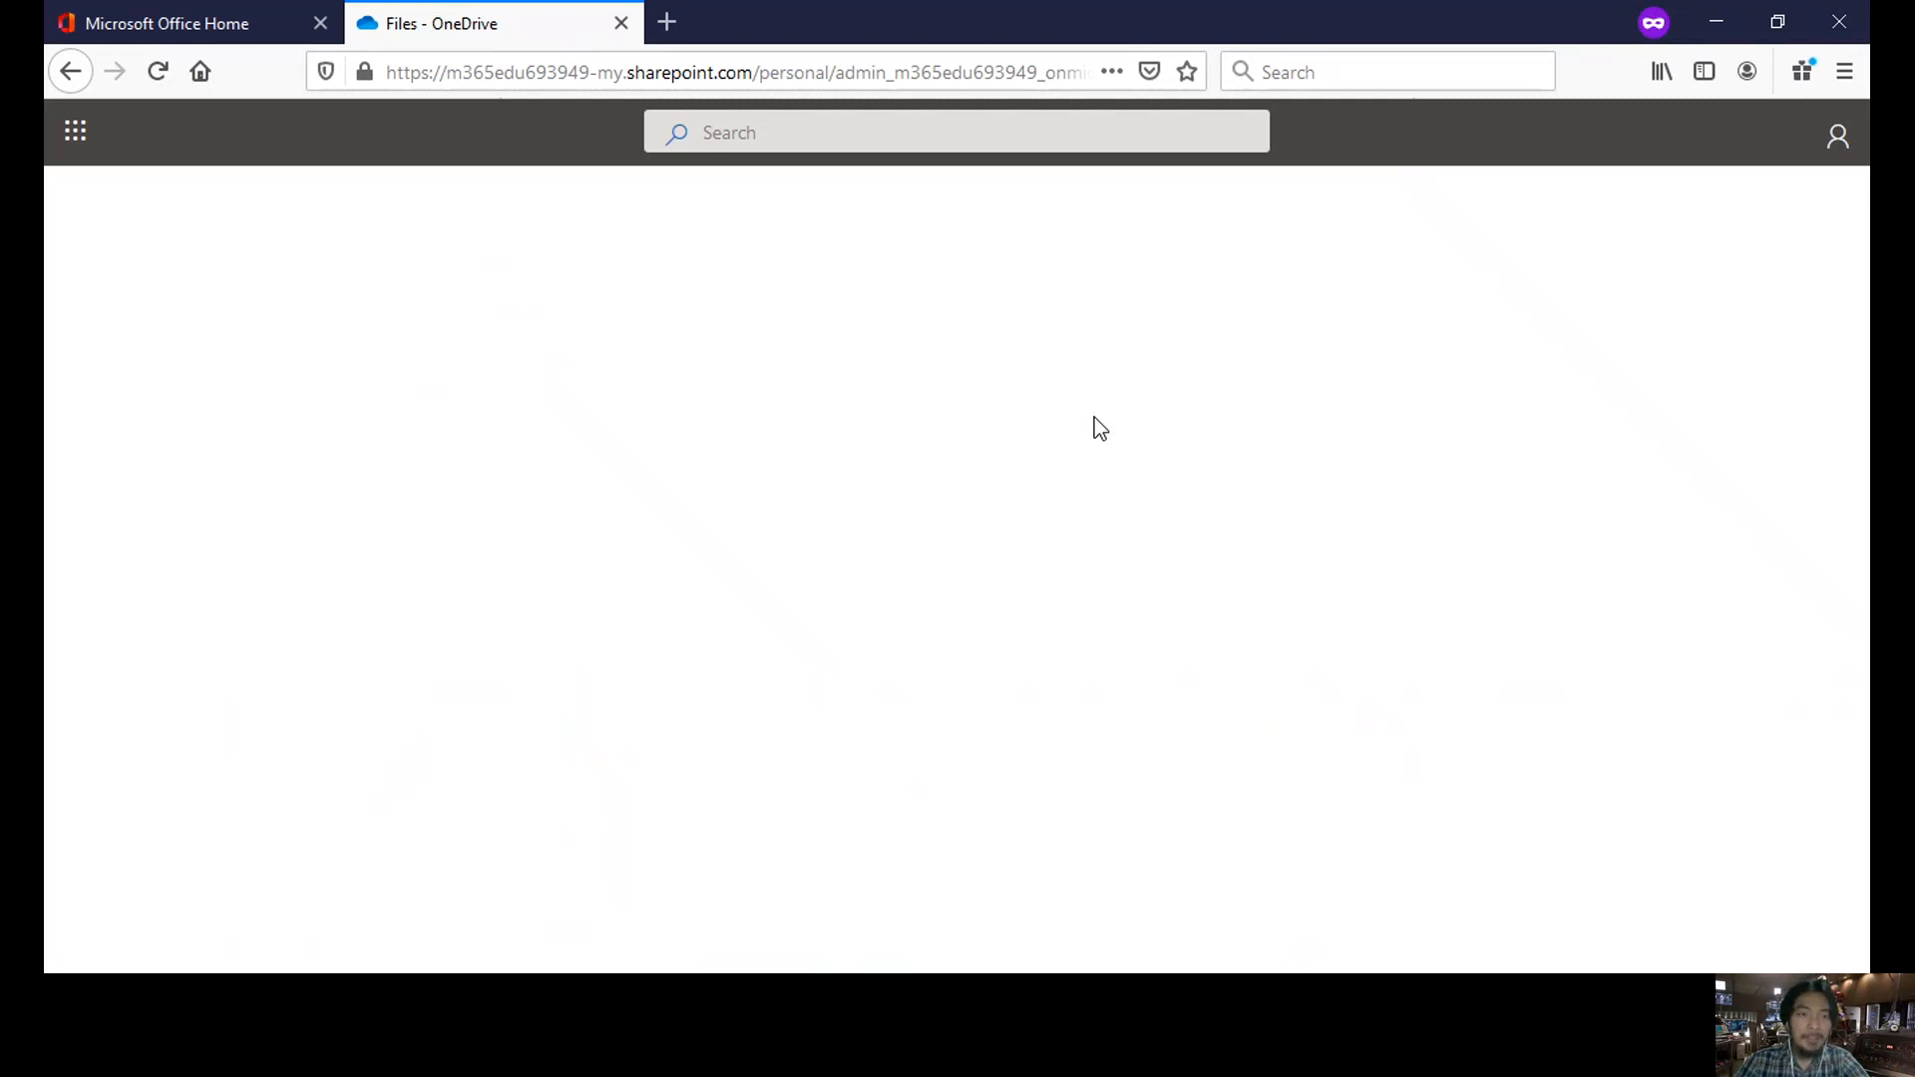
pyautogui.click(424, 194)
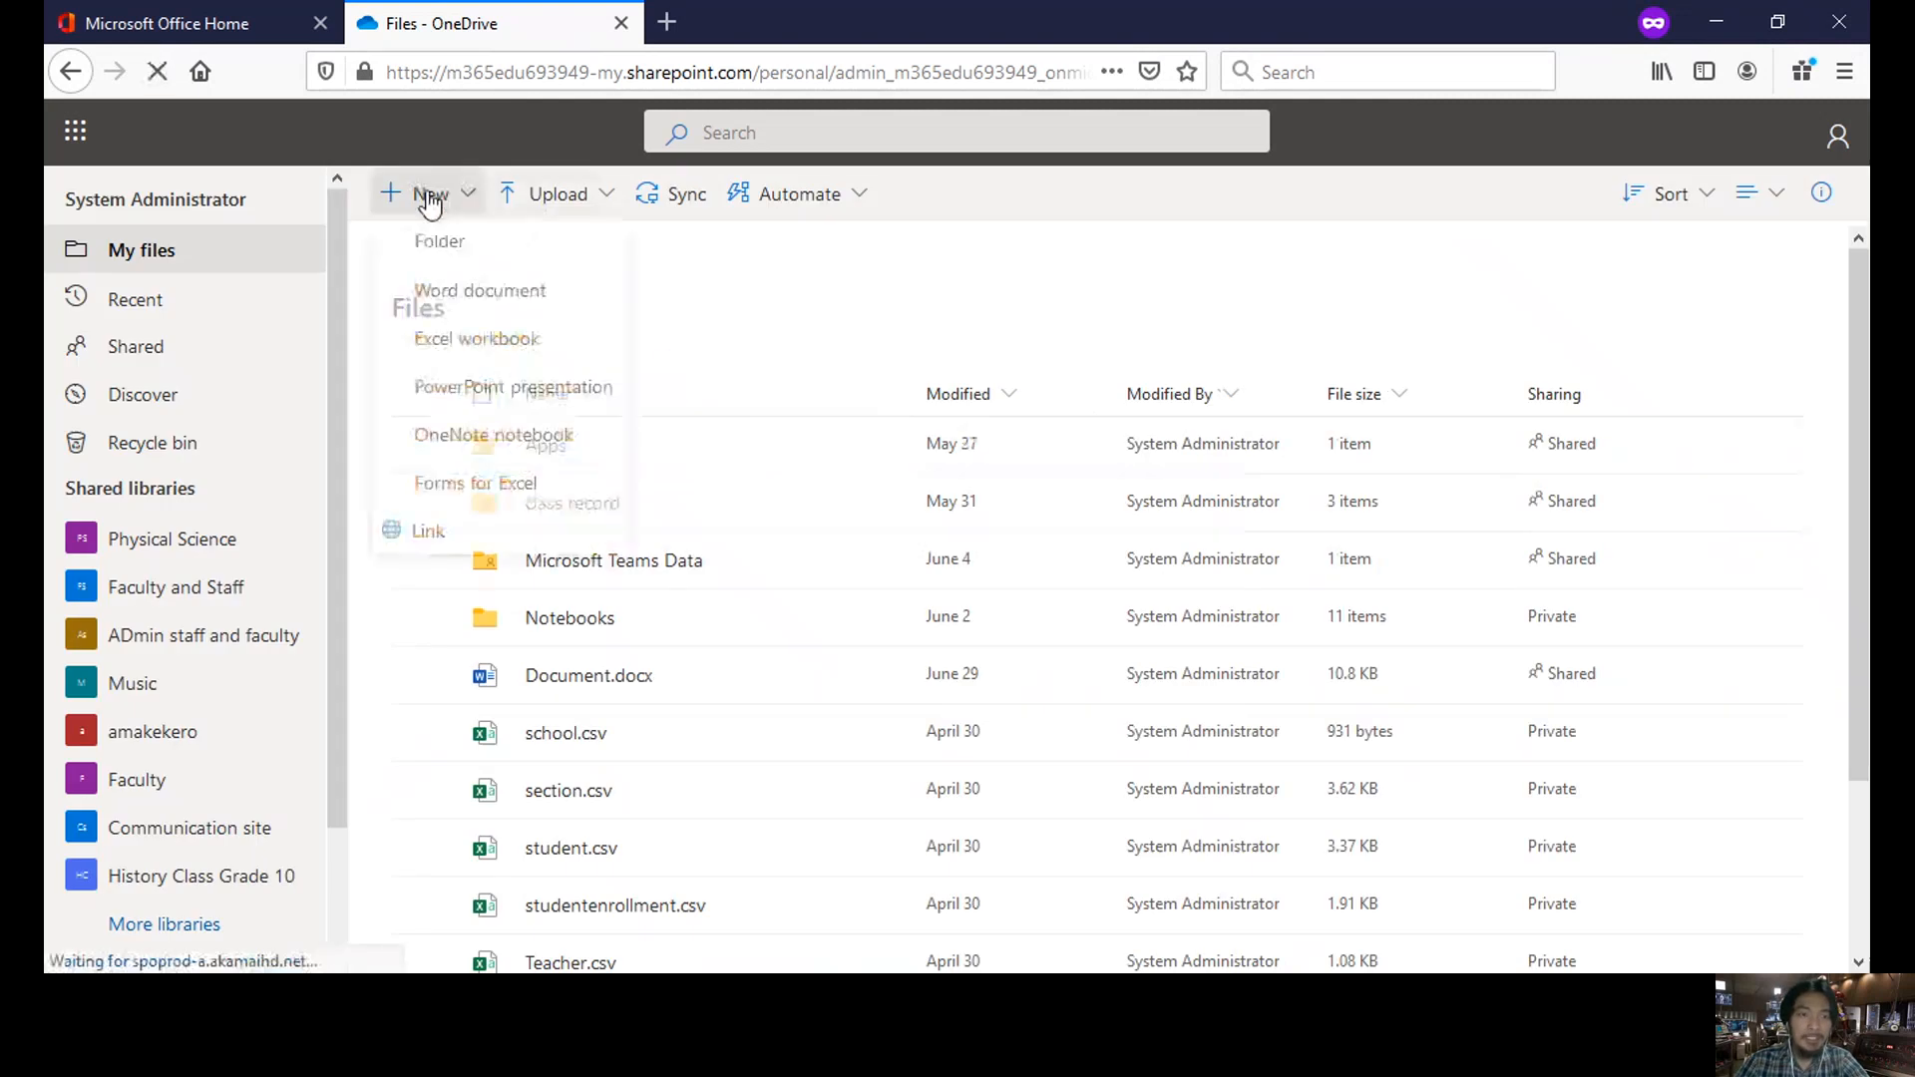
pyautogui.click(456, 257)
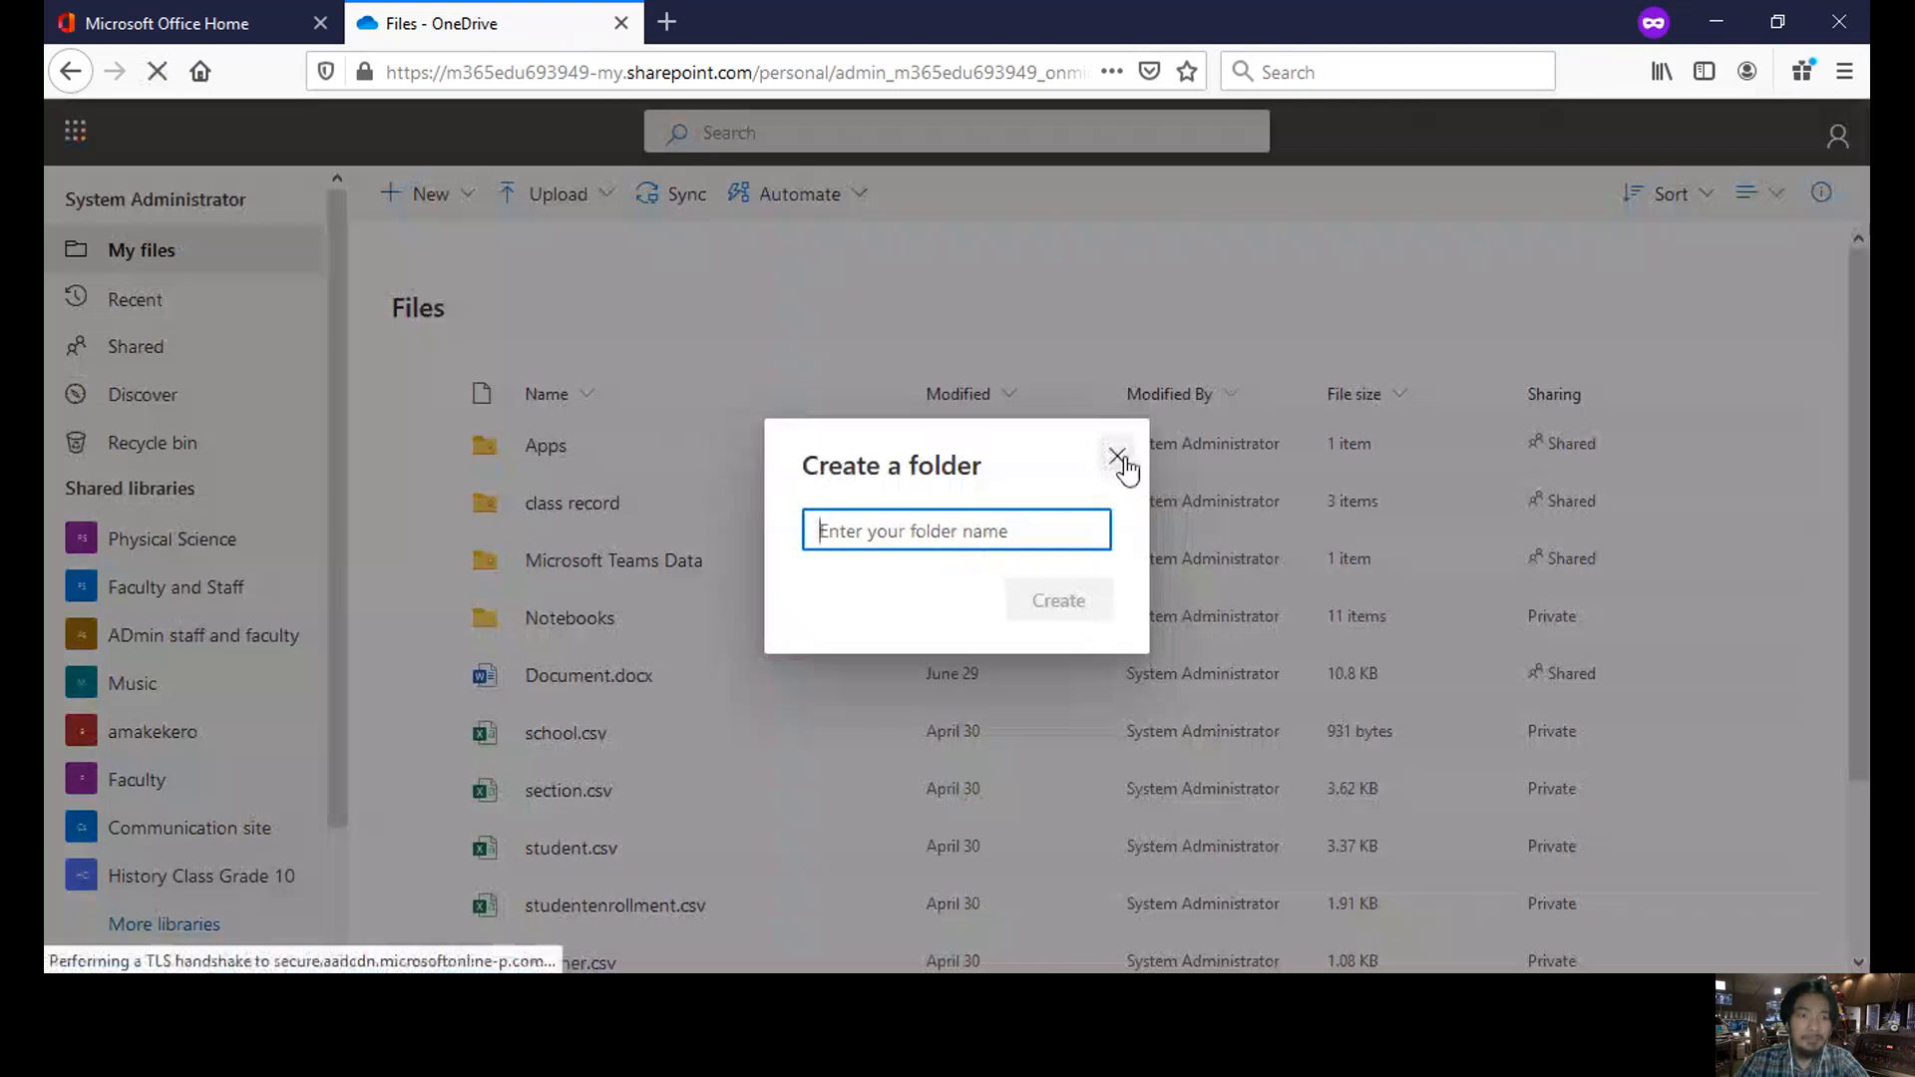
pyautogui.click(1117, 458)
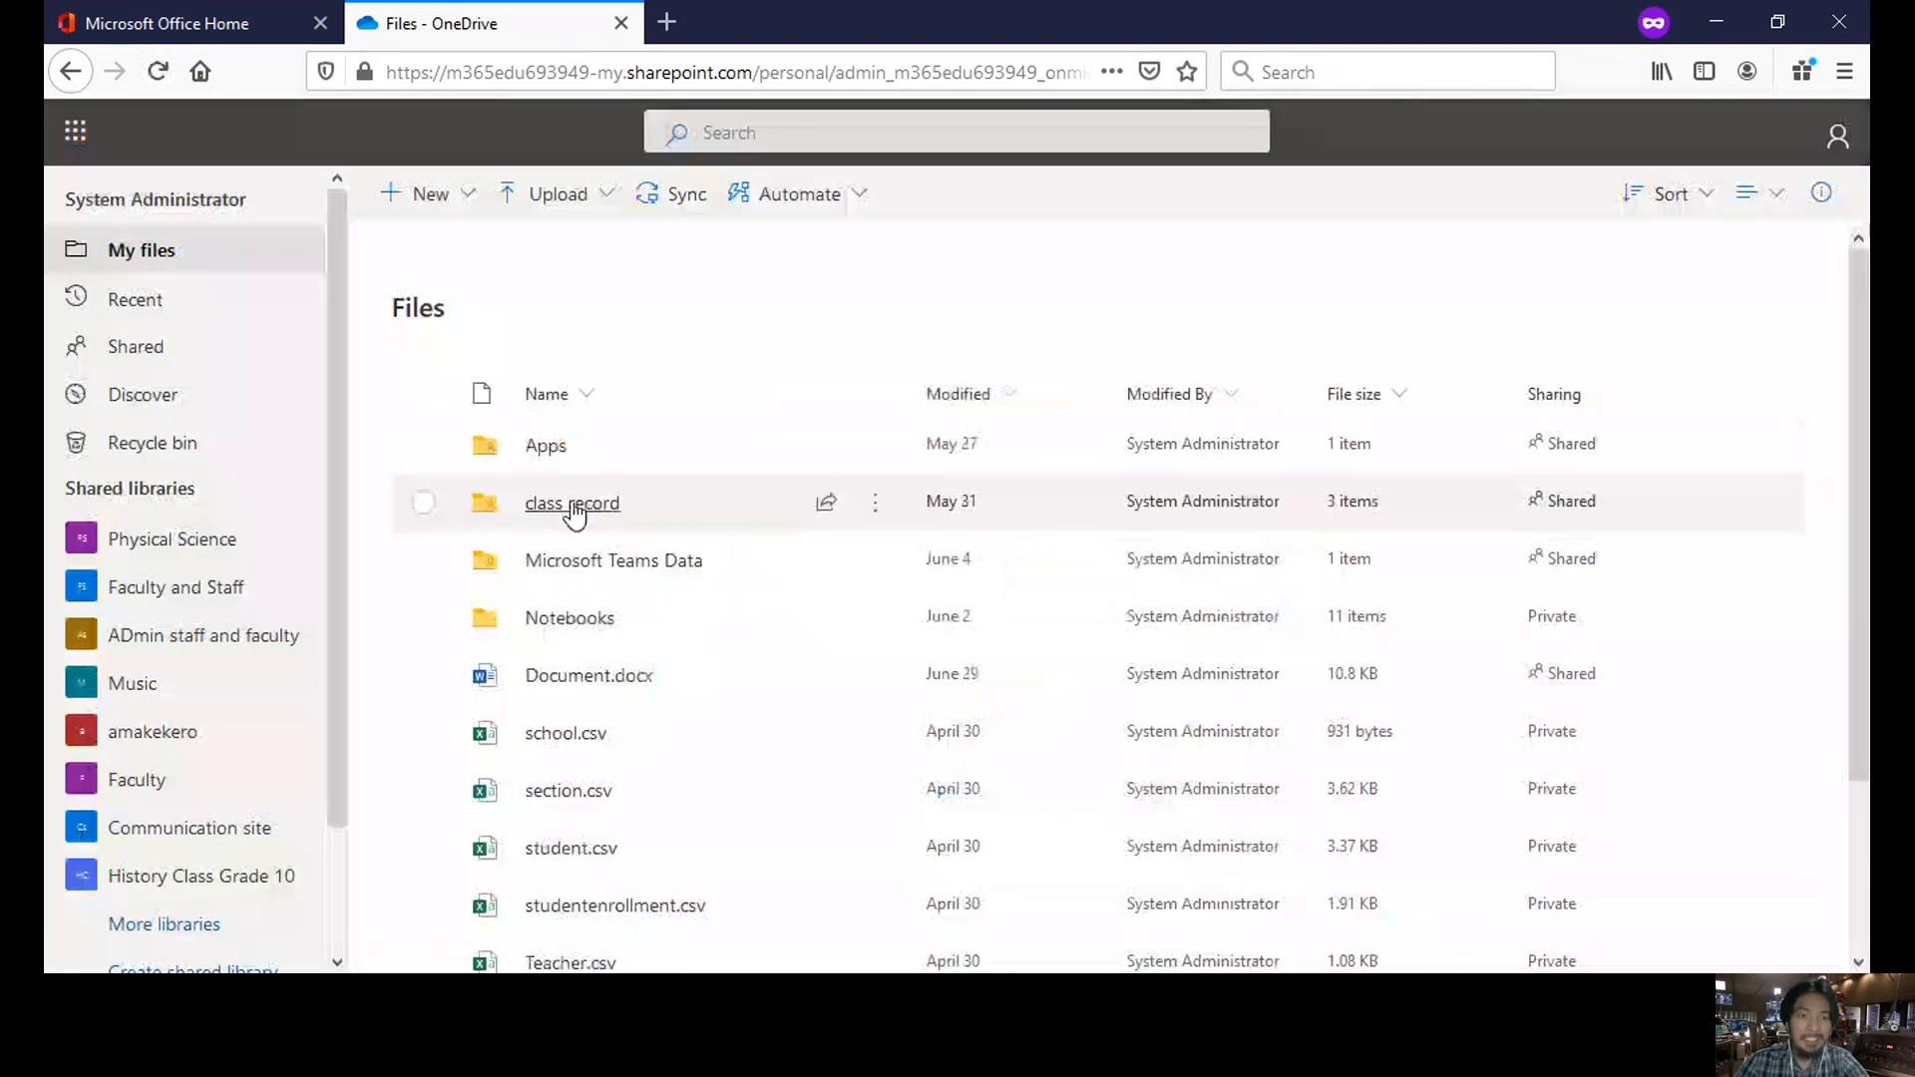
# - Open the class record folder and start an Upload > Files
pyautogui.click(572, 504)
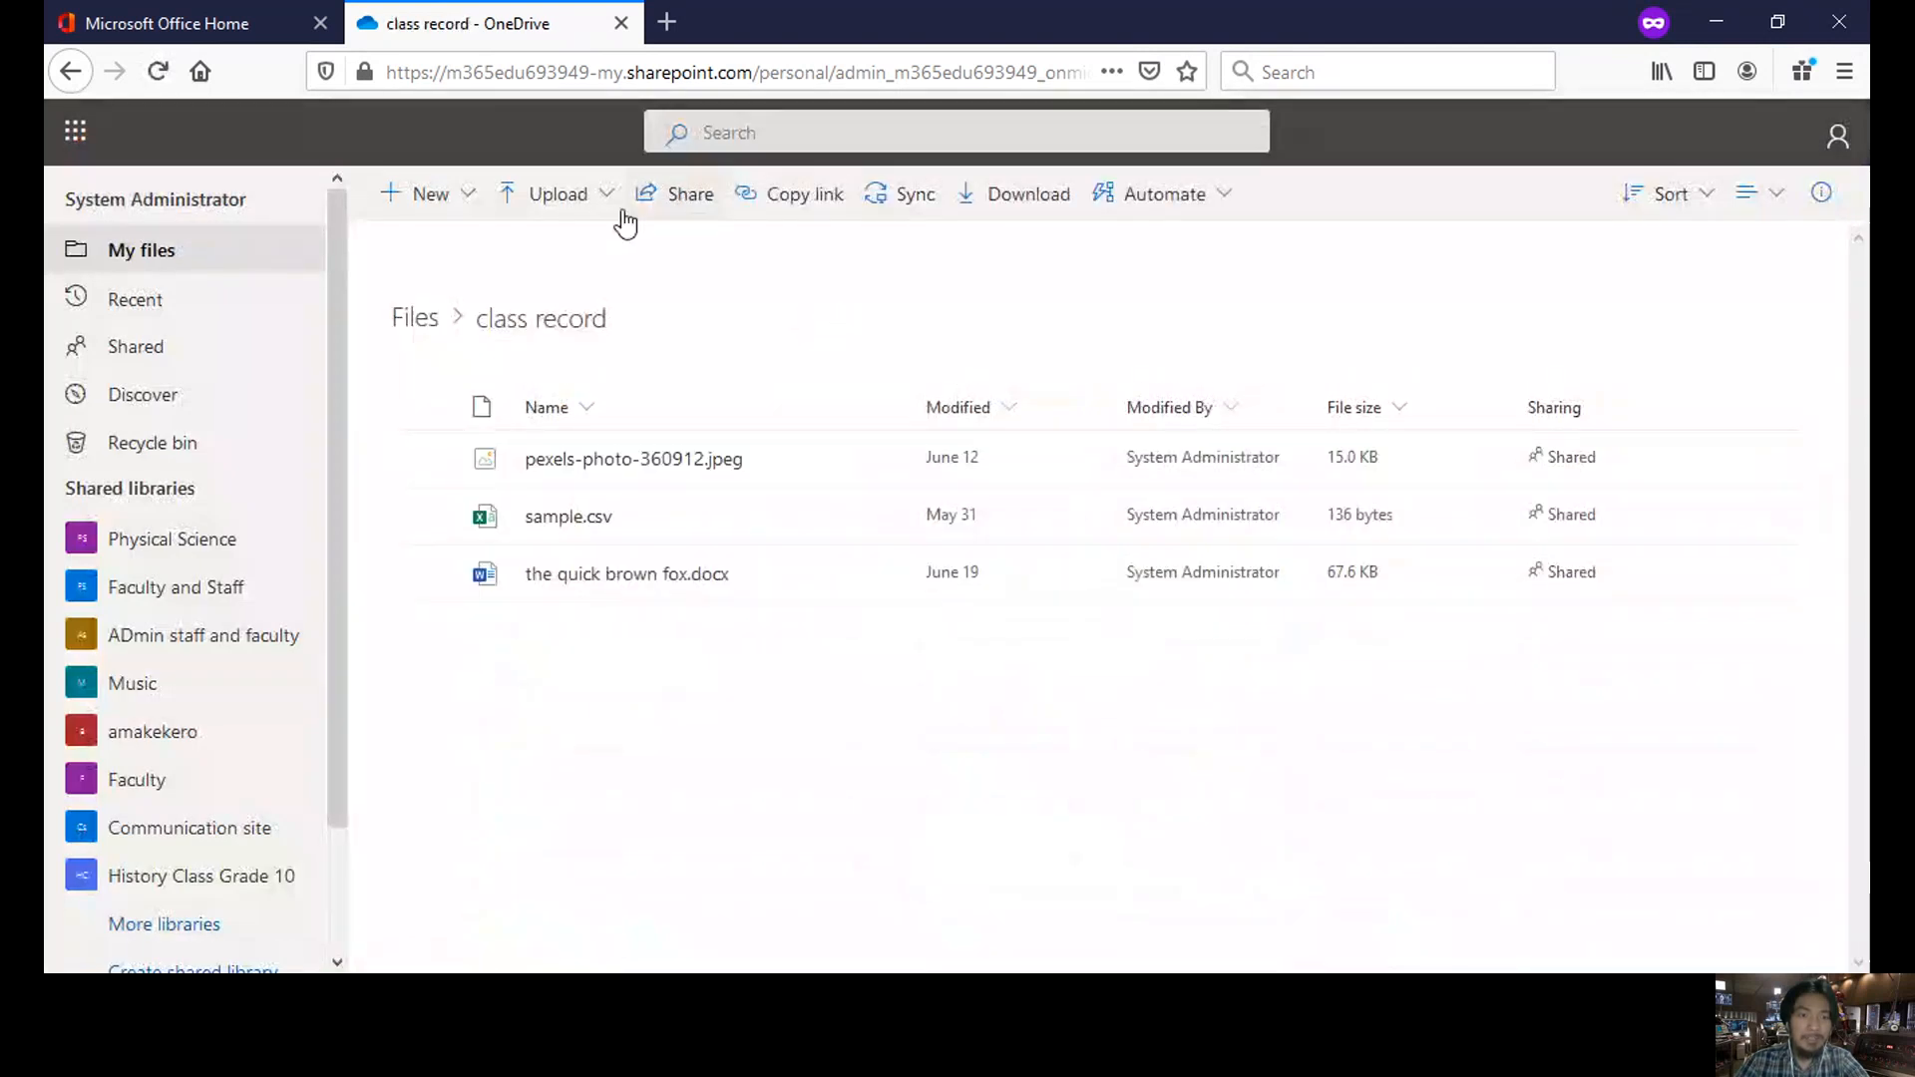
pyautogui.click(555, 197)
pyautogui.click(517, 250)
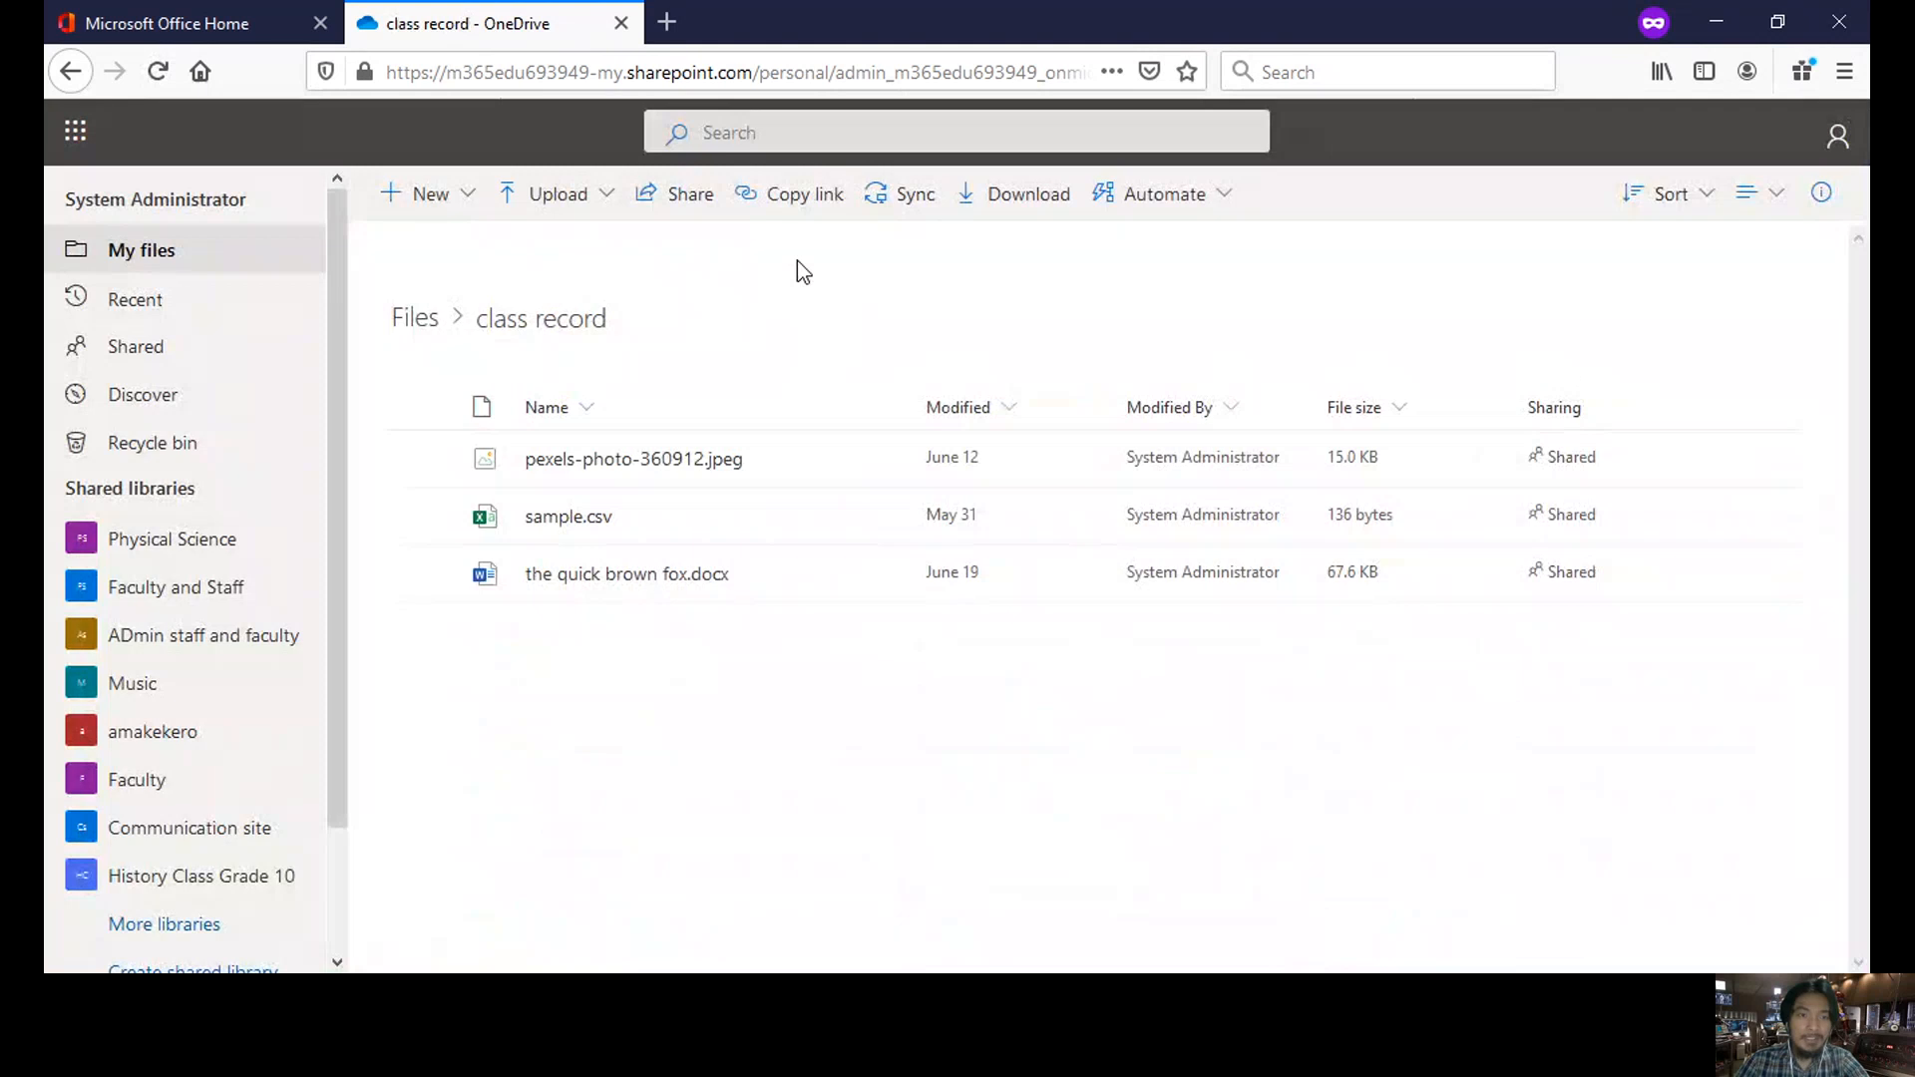
pyautogui.click(576, 203)
pyautogui.click(551, 255)
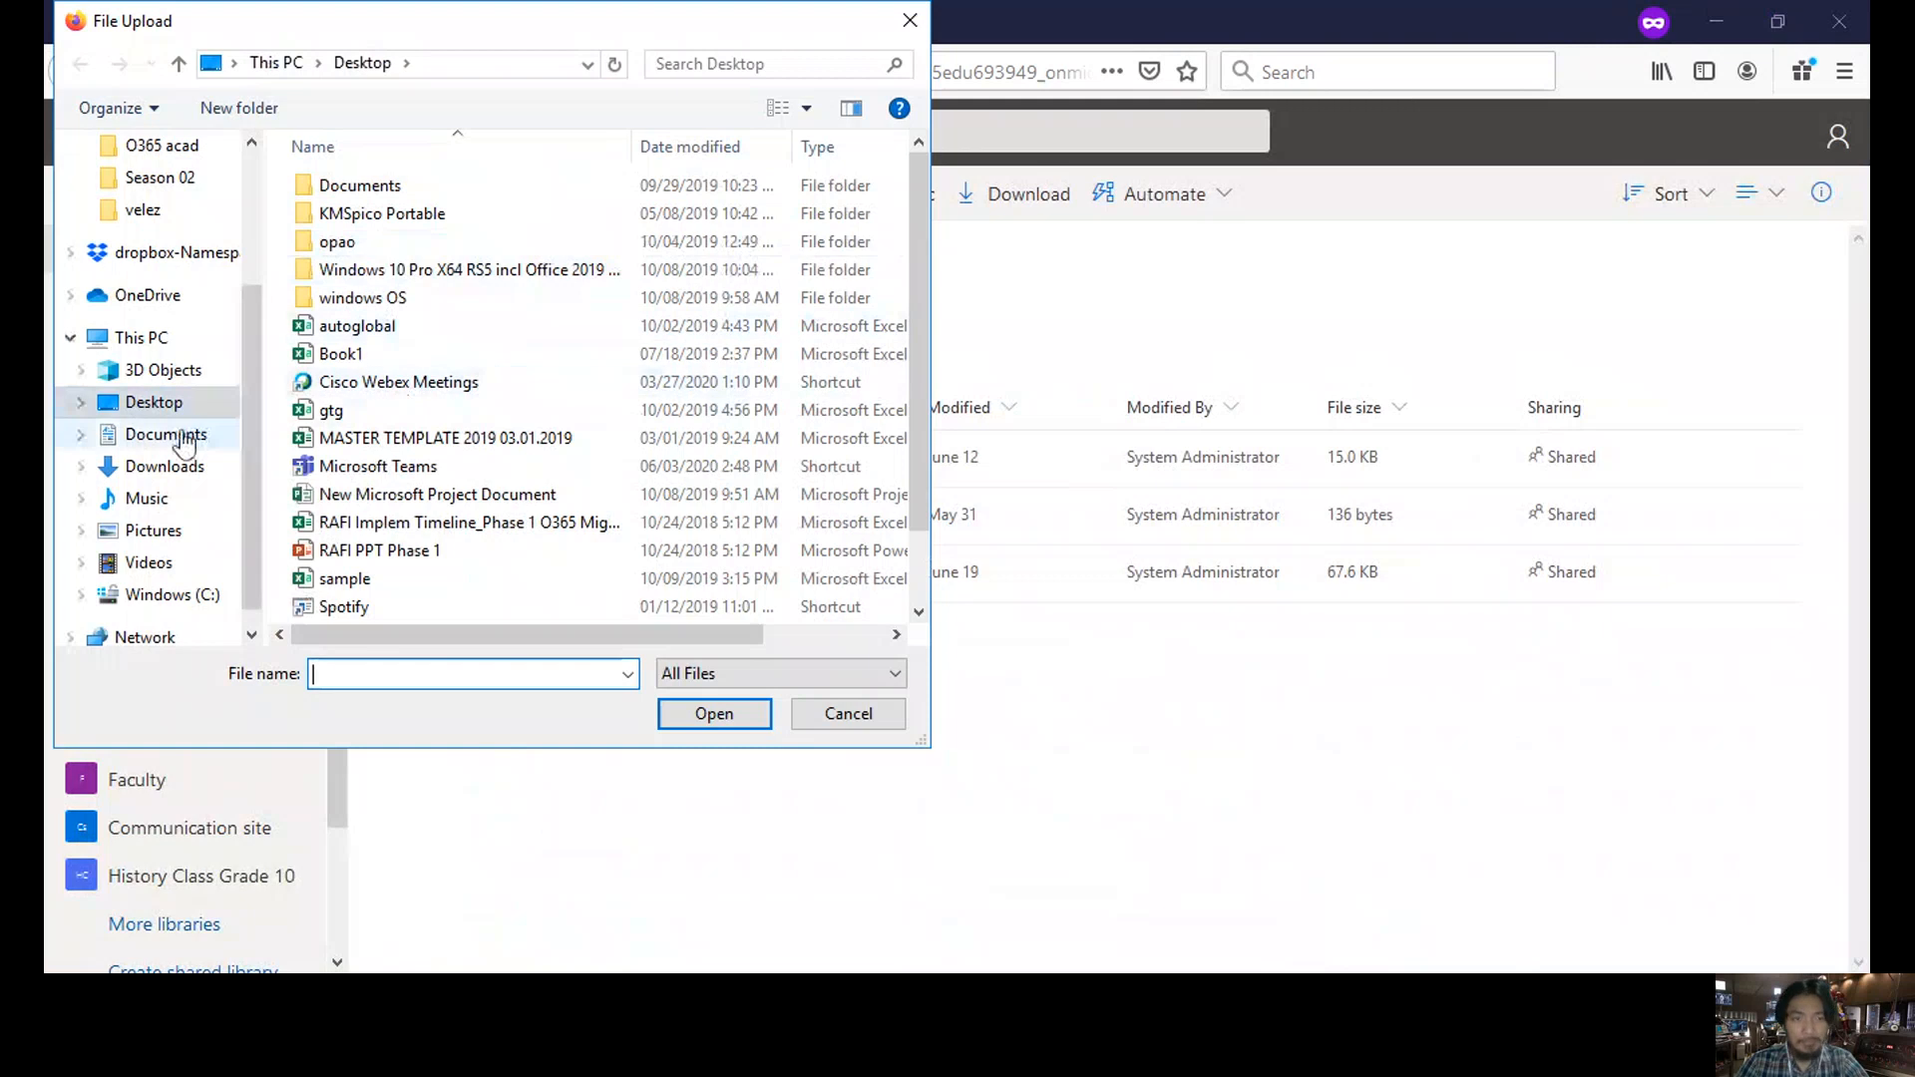
# - Upload 'the quick brown fox' from Documents, adding it as the latest version of the existing file
pyautogui.click(175, 436)
pyautogui.scroll(-5, 451, 465)
pyautogui.click(454, 524)
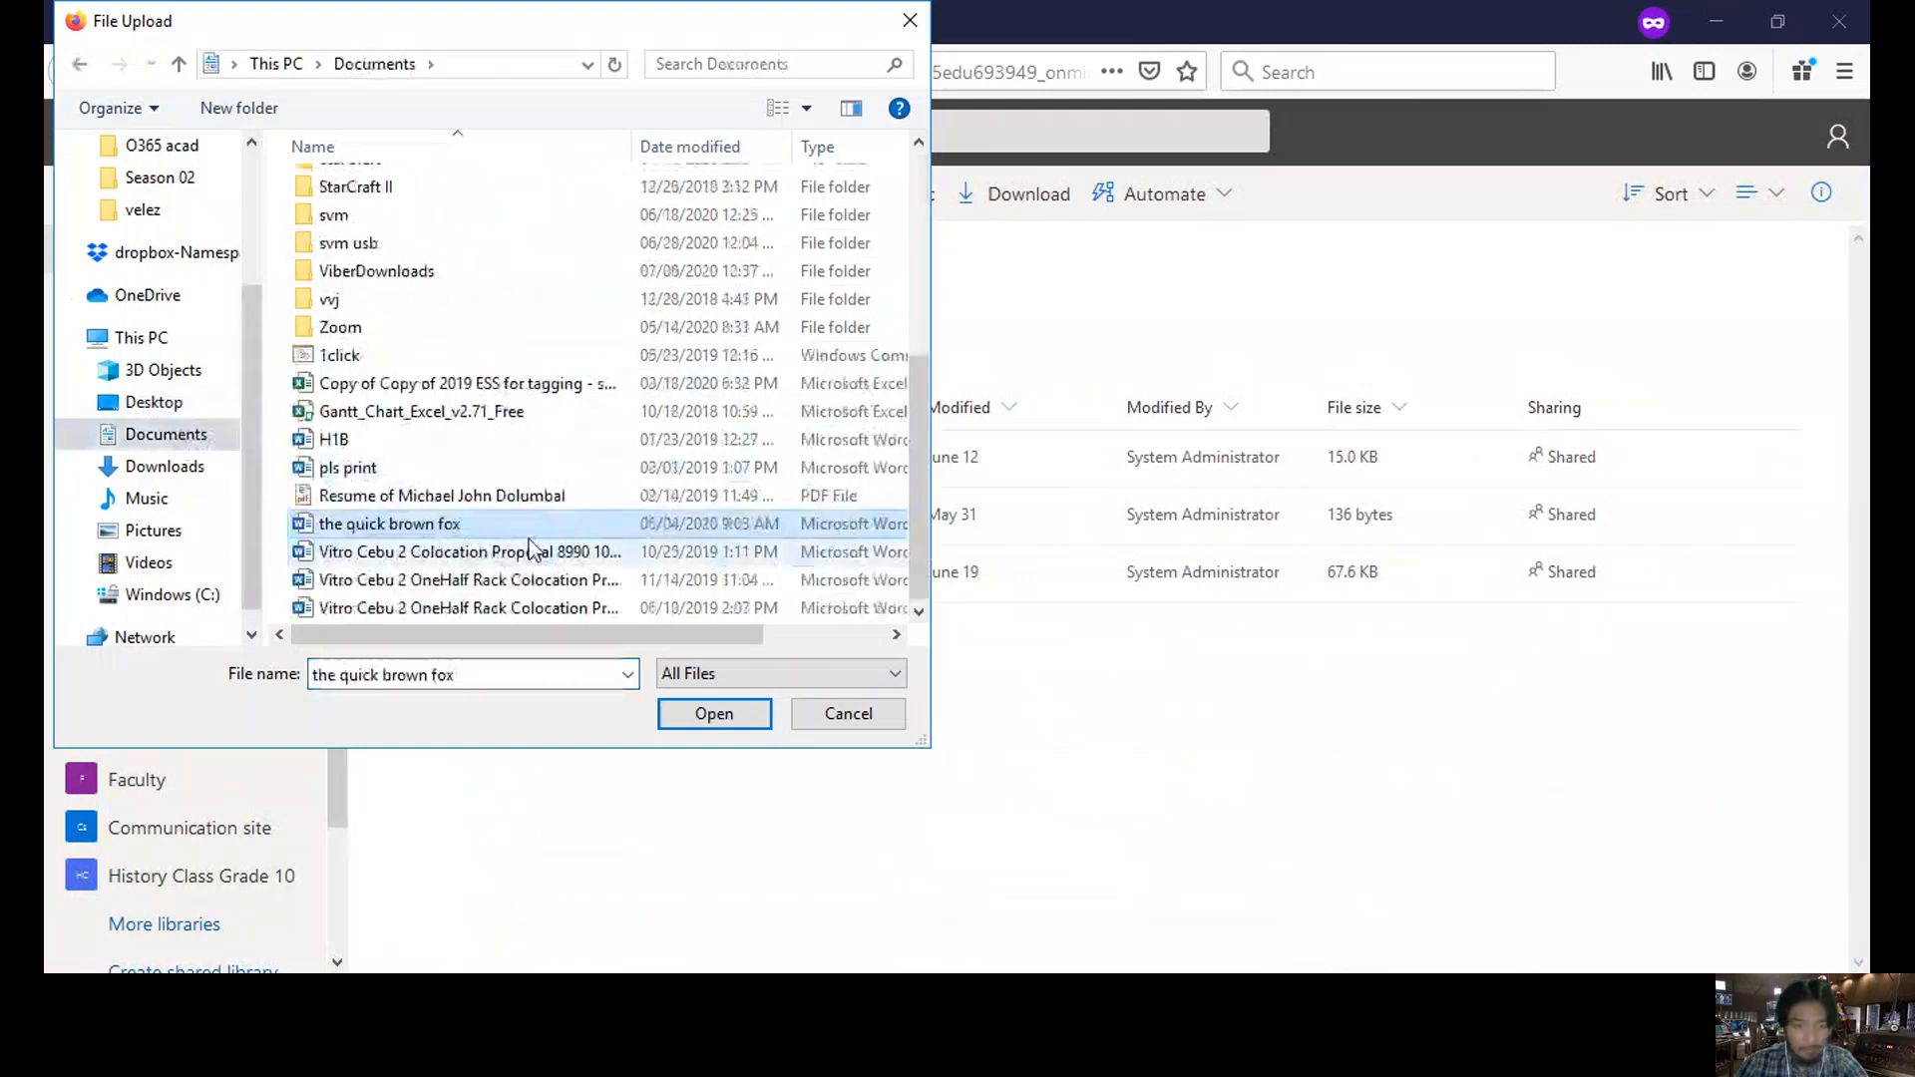
pyautogui.click(714, 715)
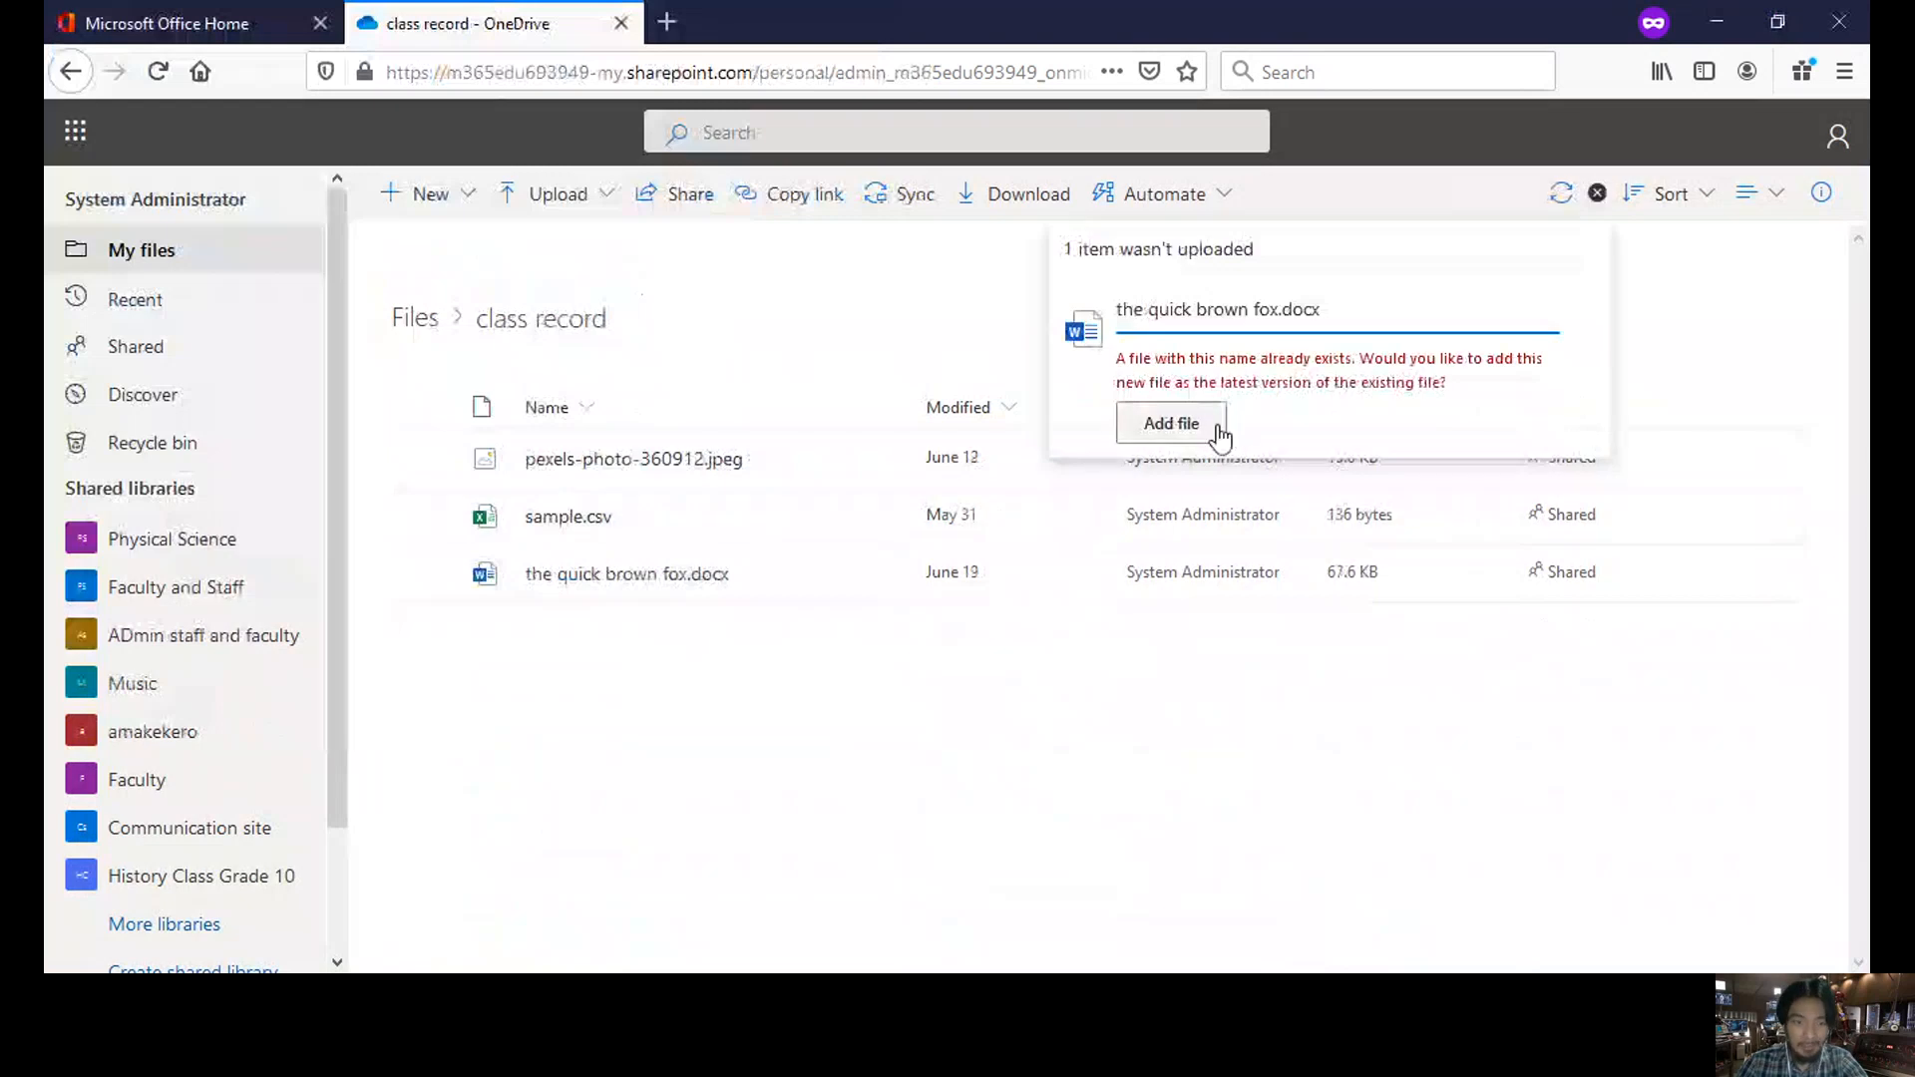
pyautogui.moveTo(680, 578)
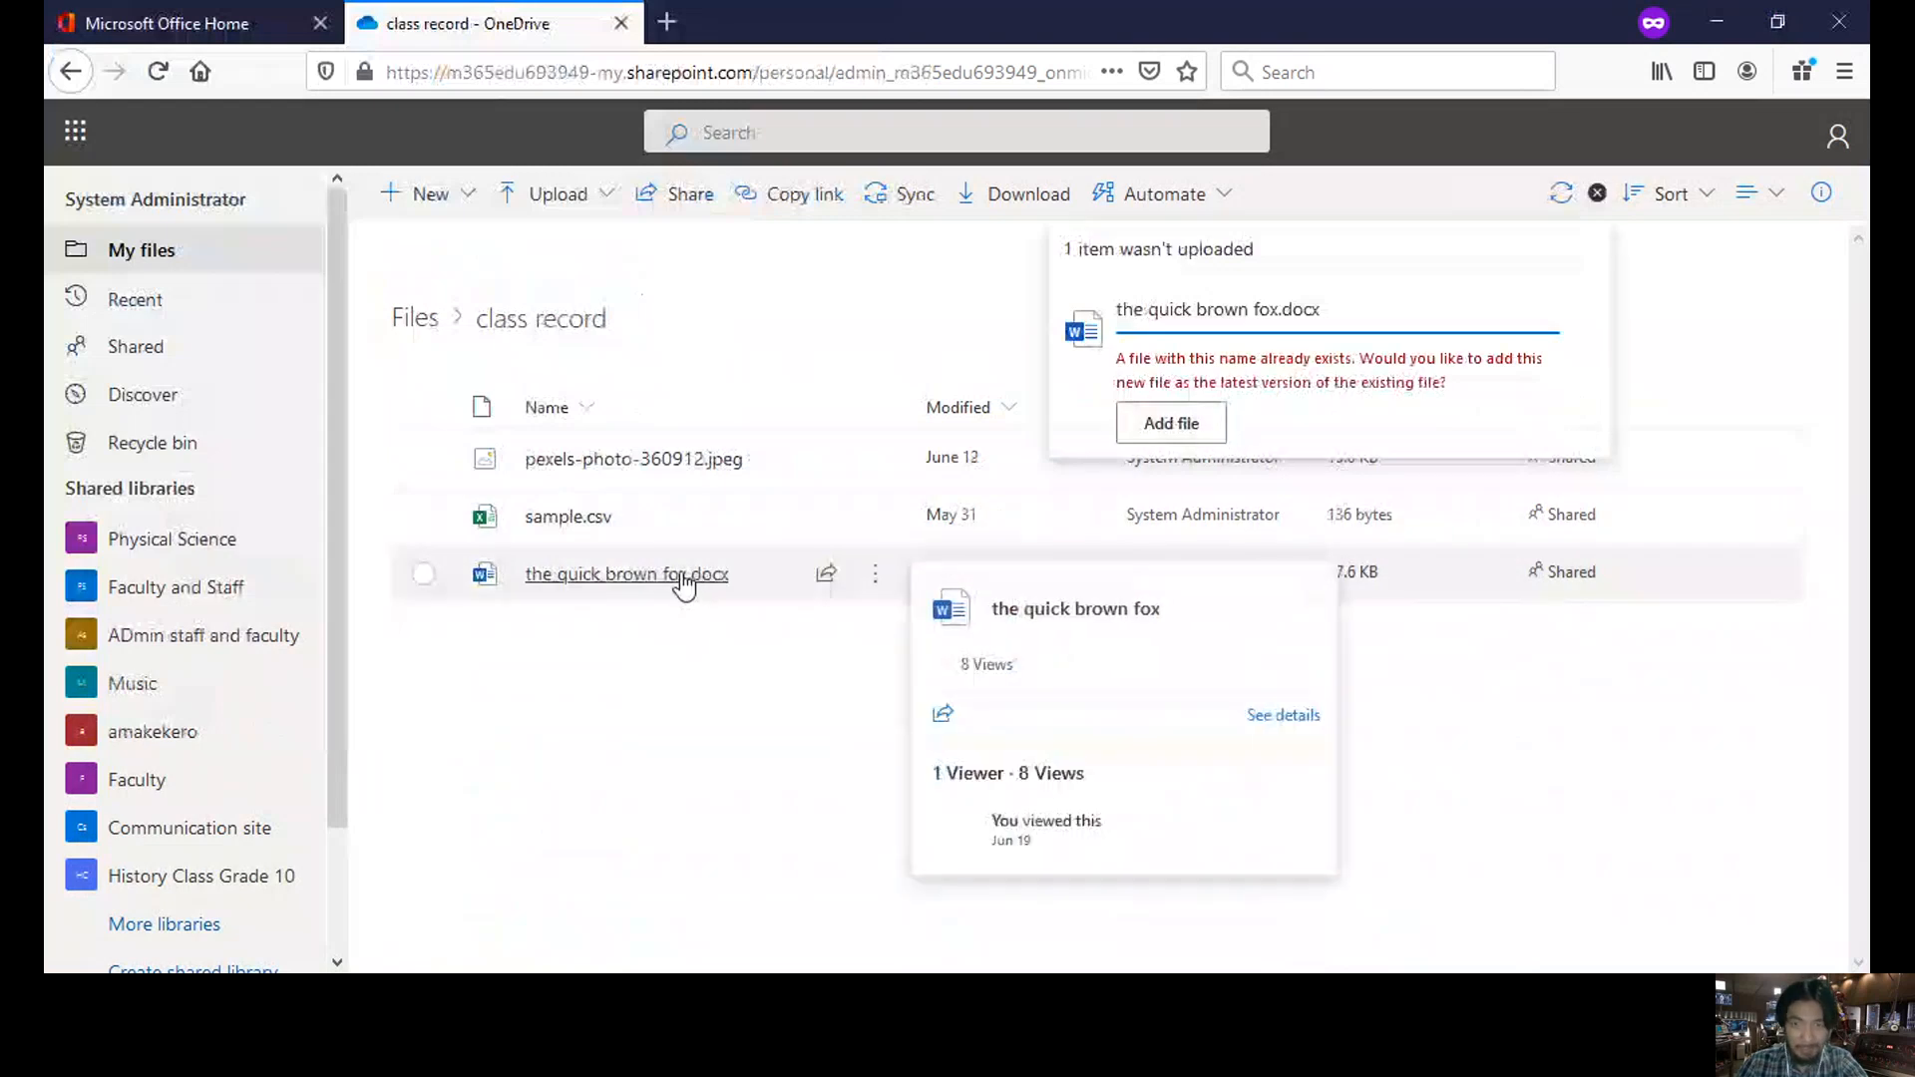
pyautogui.click(1172, 423)
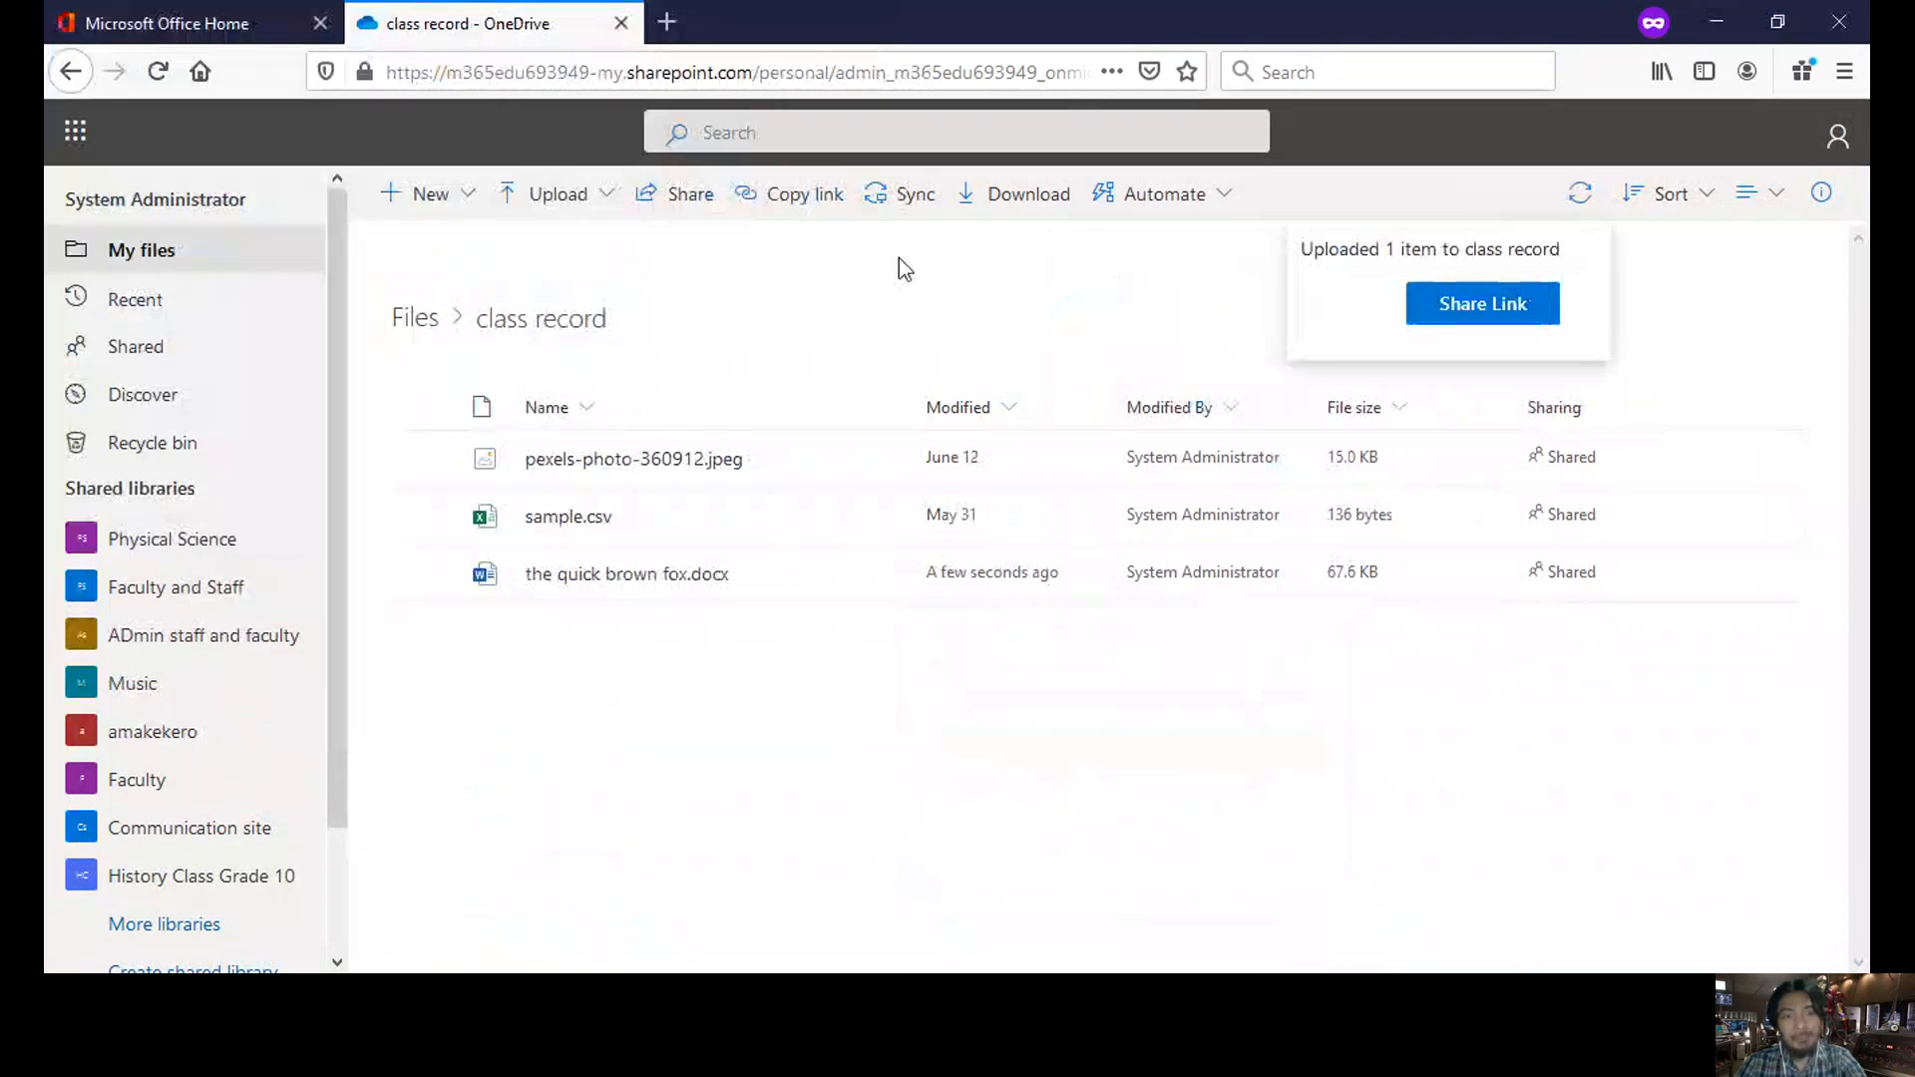
# - Copy an anyone-can-edit link for the quick brown fox.docx and close the Link copied dialog
pyautogui.click(1447, 315)
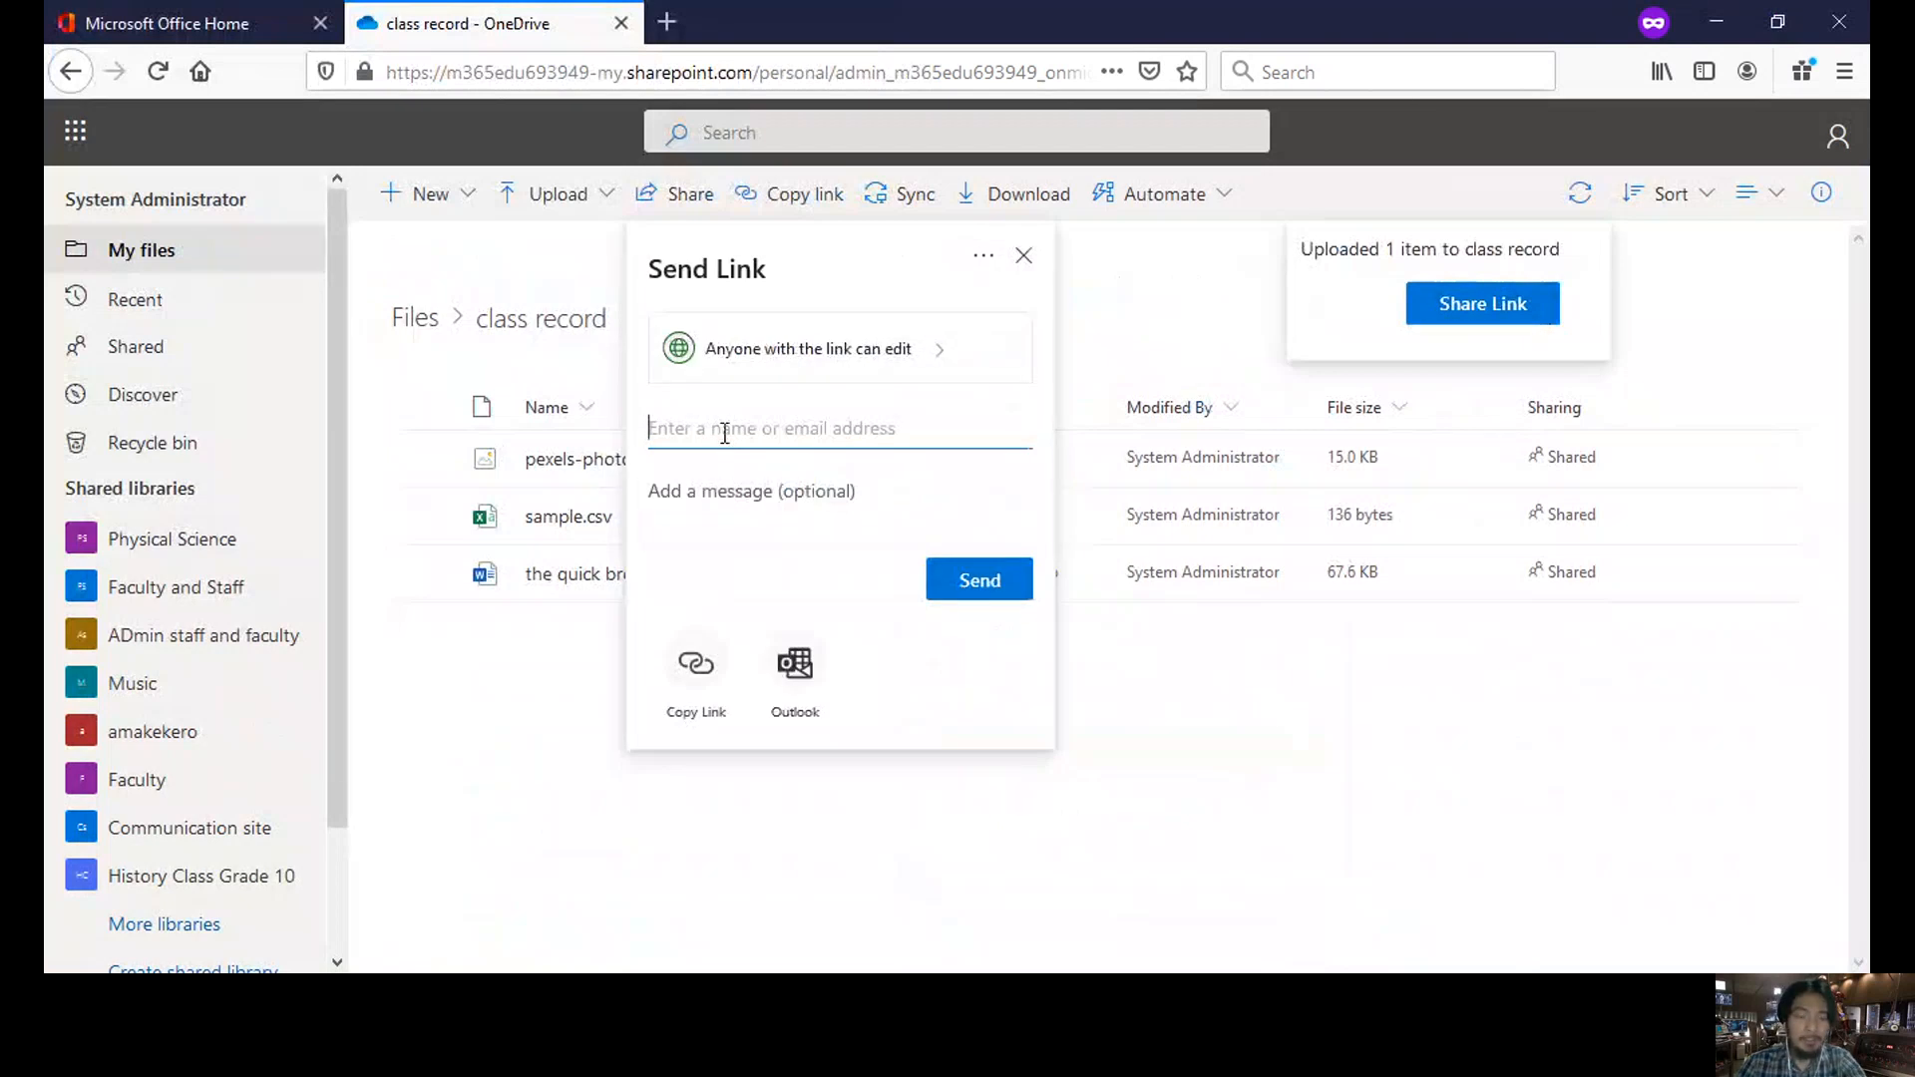
pyautogui.click(699, 693)
pyautogui.click(983, 401)
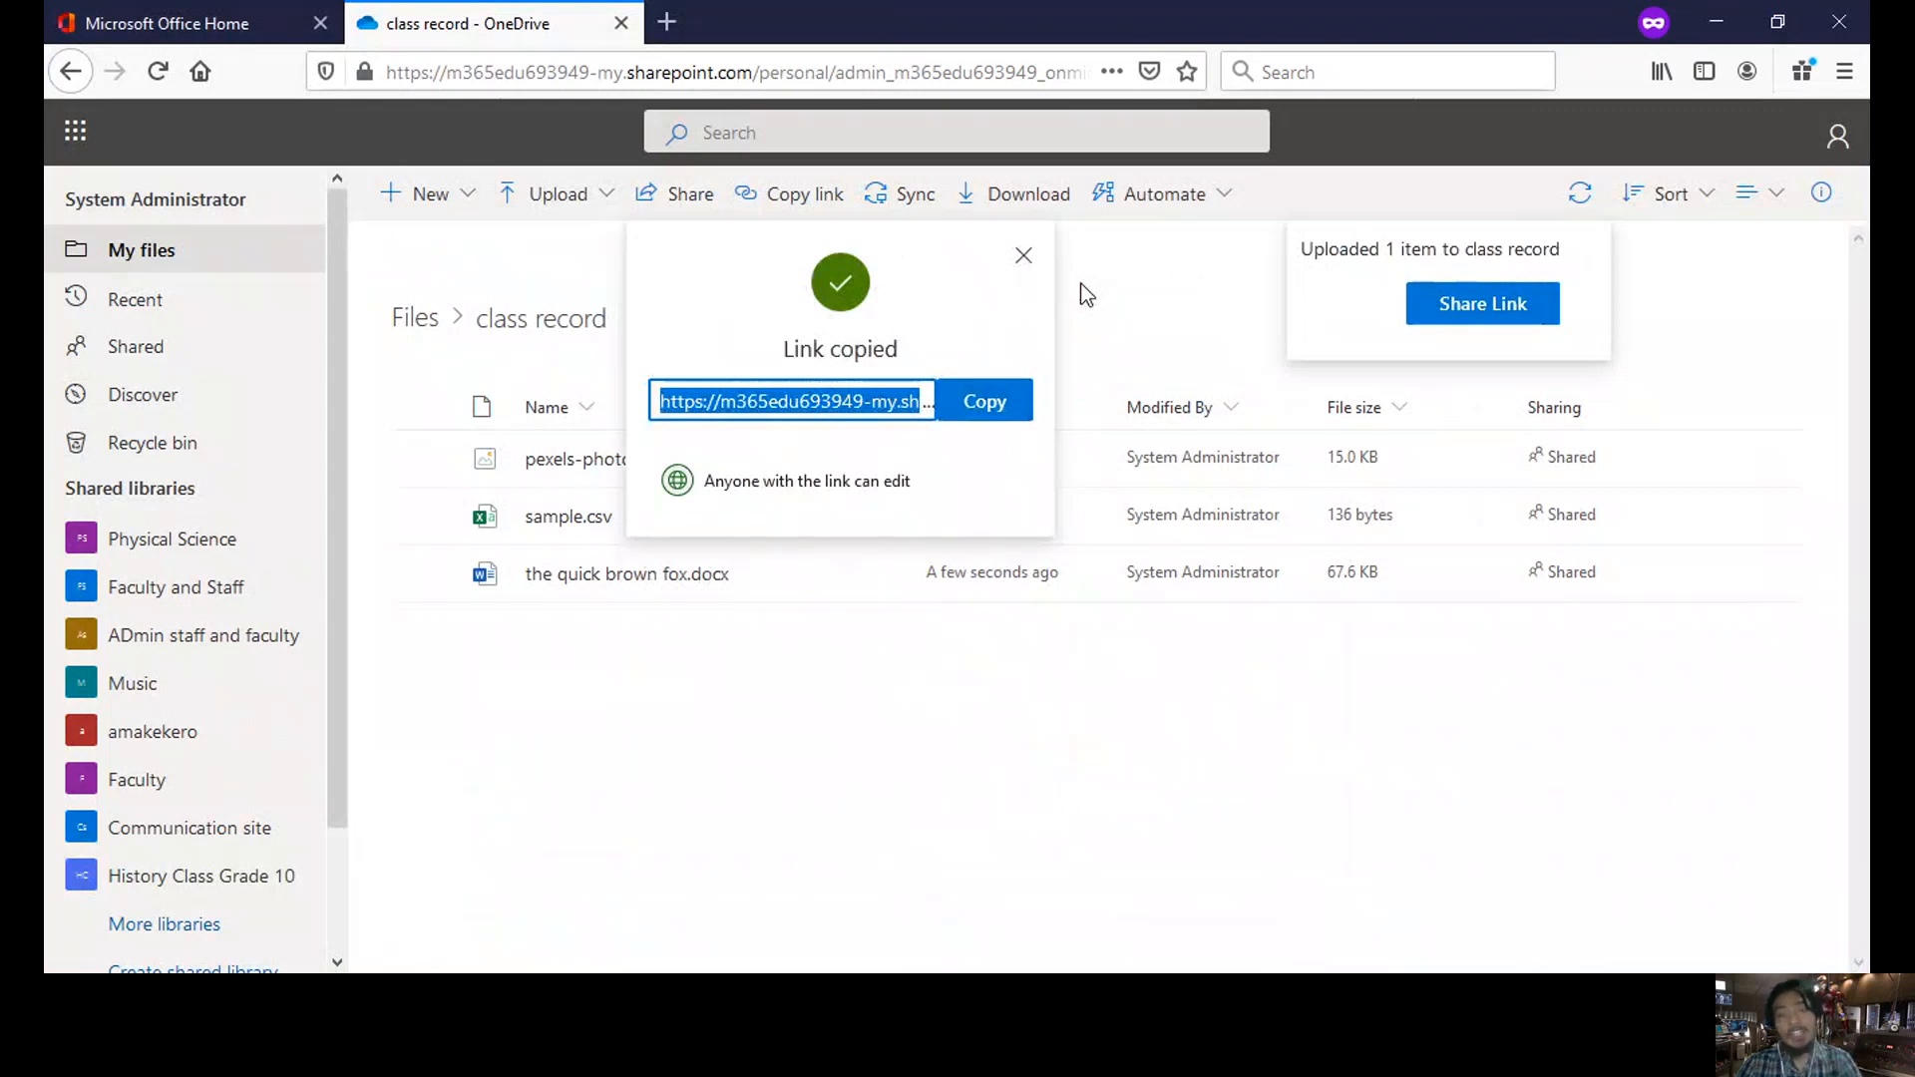
pyautogui.click(1025, 257)
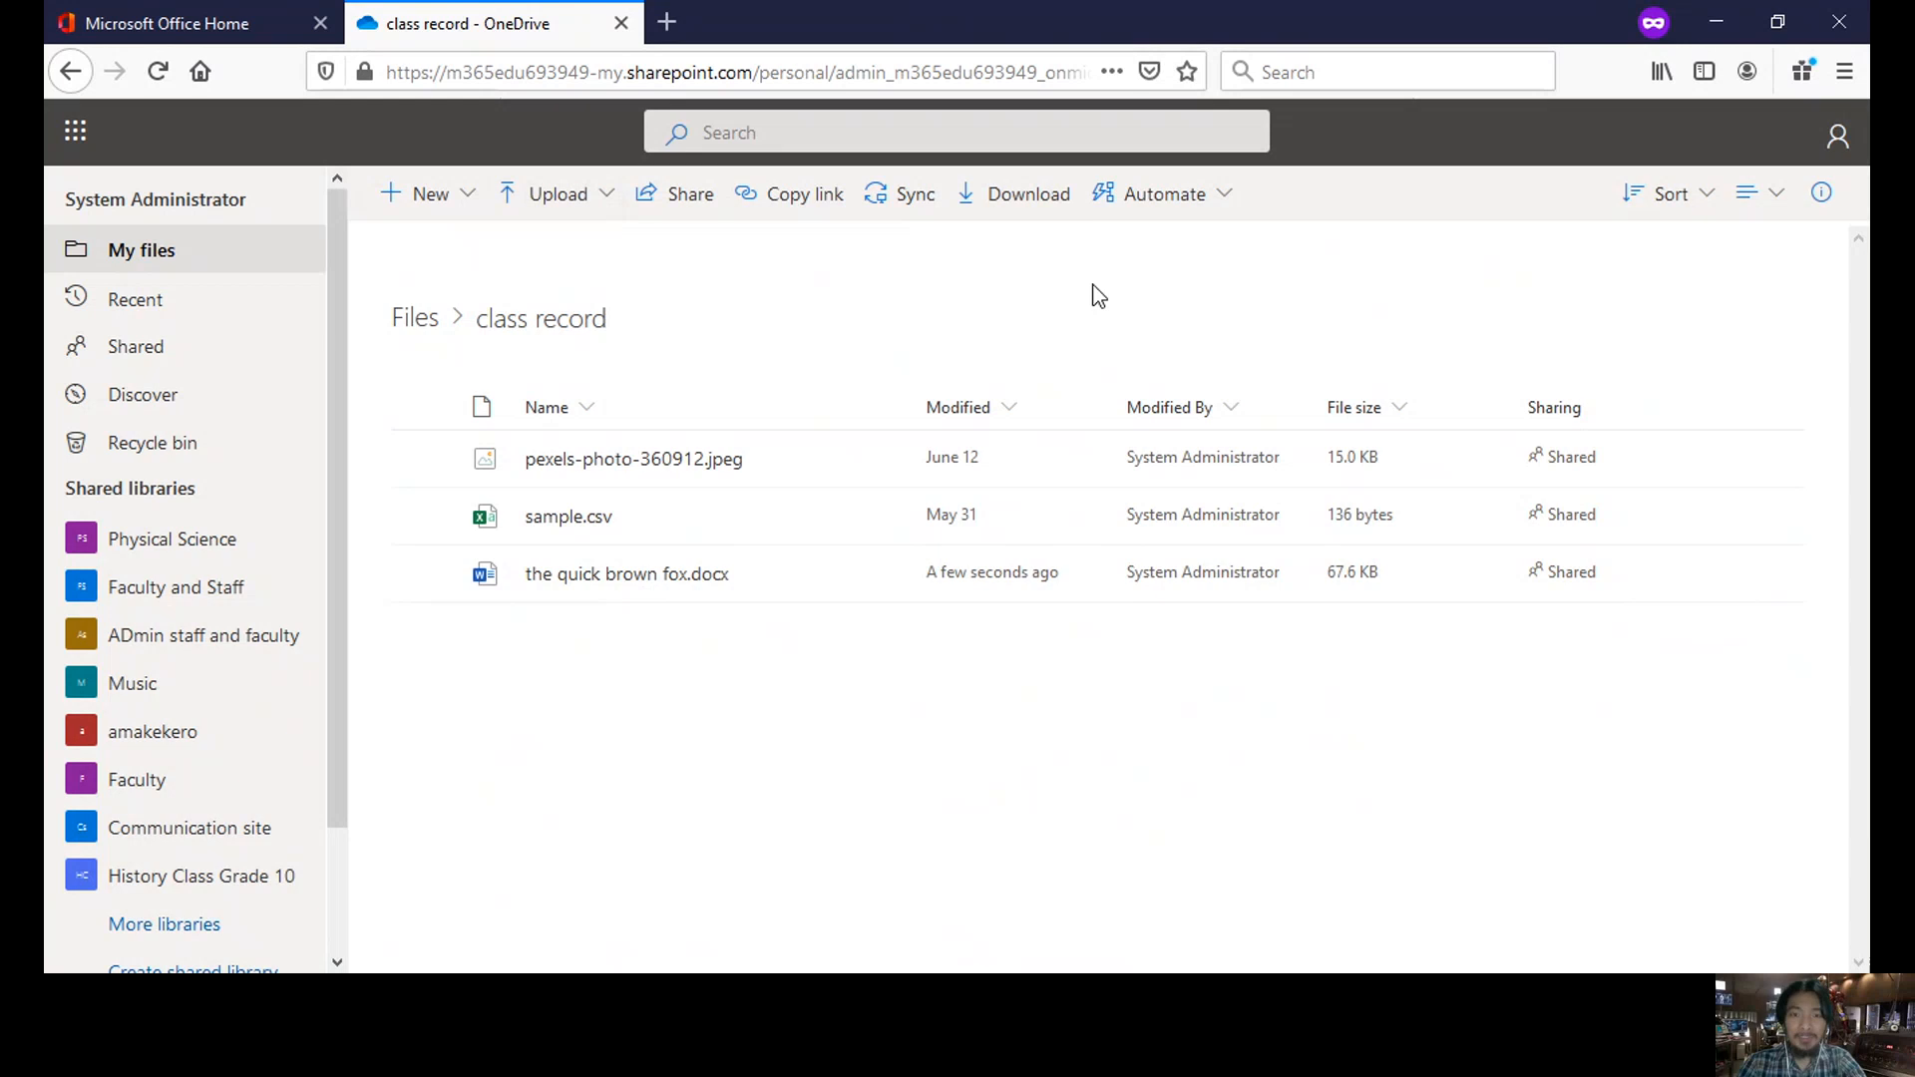
# - Dismiss the download prompt, close the OneDrive tab, and return to the Office home page
pyautogui.click(1045, 215)
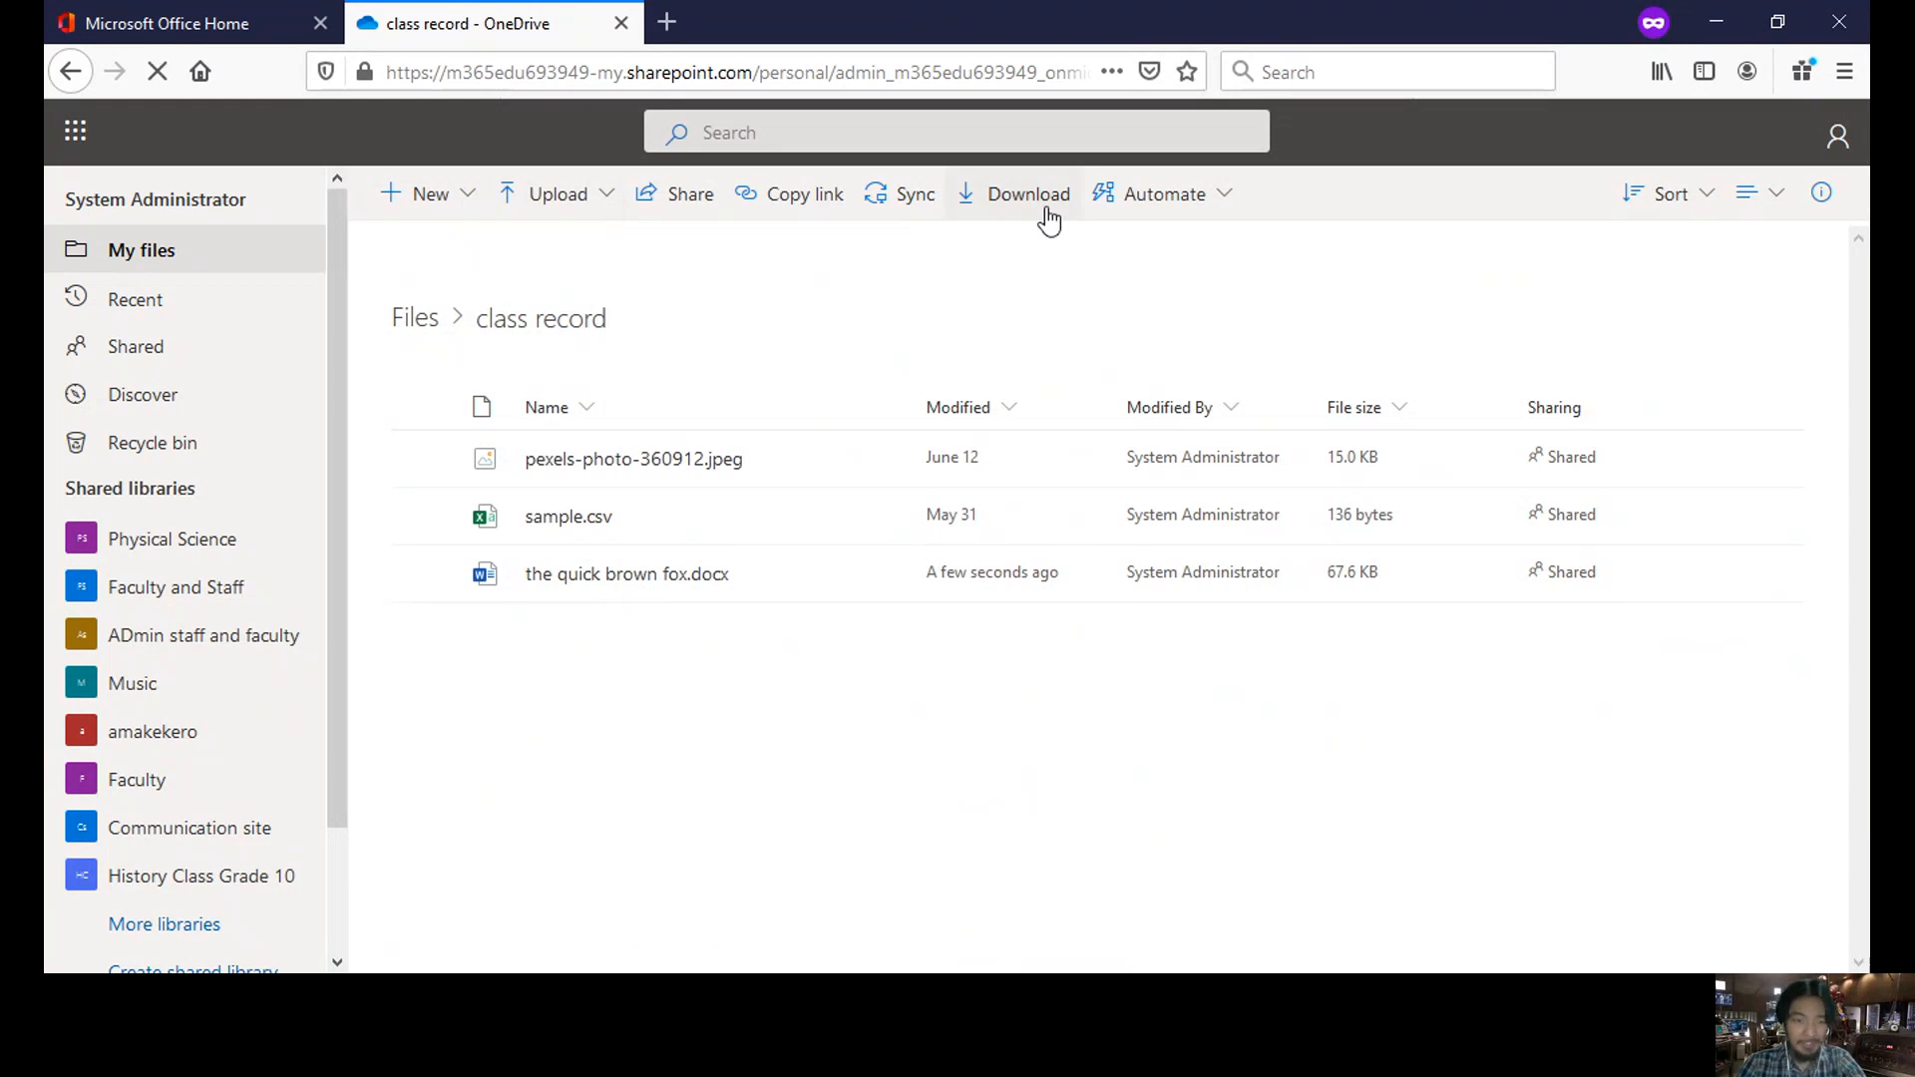
pyautogui.click(988, 339)
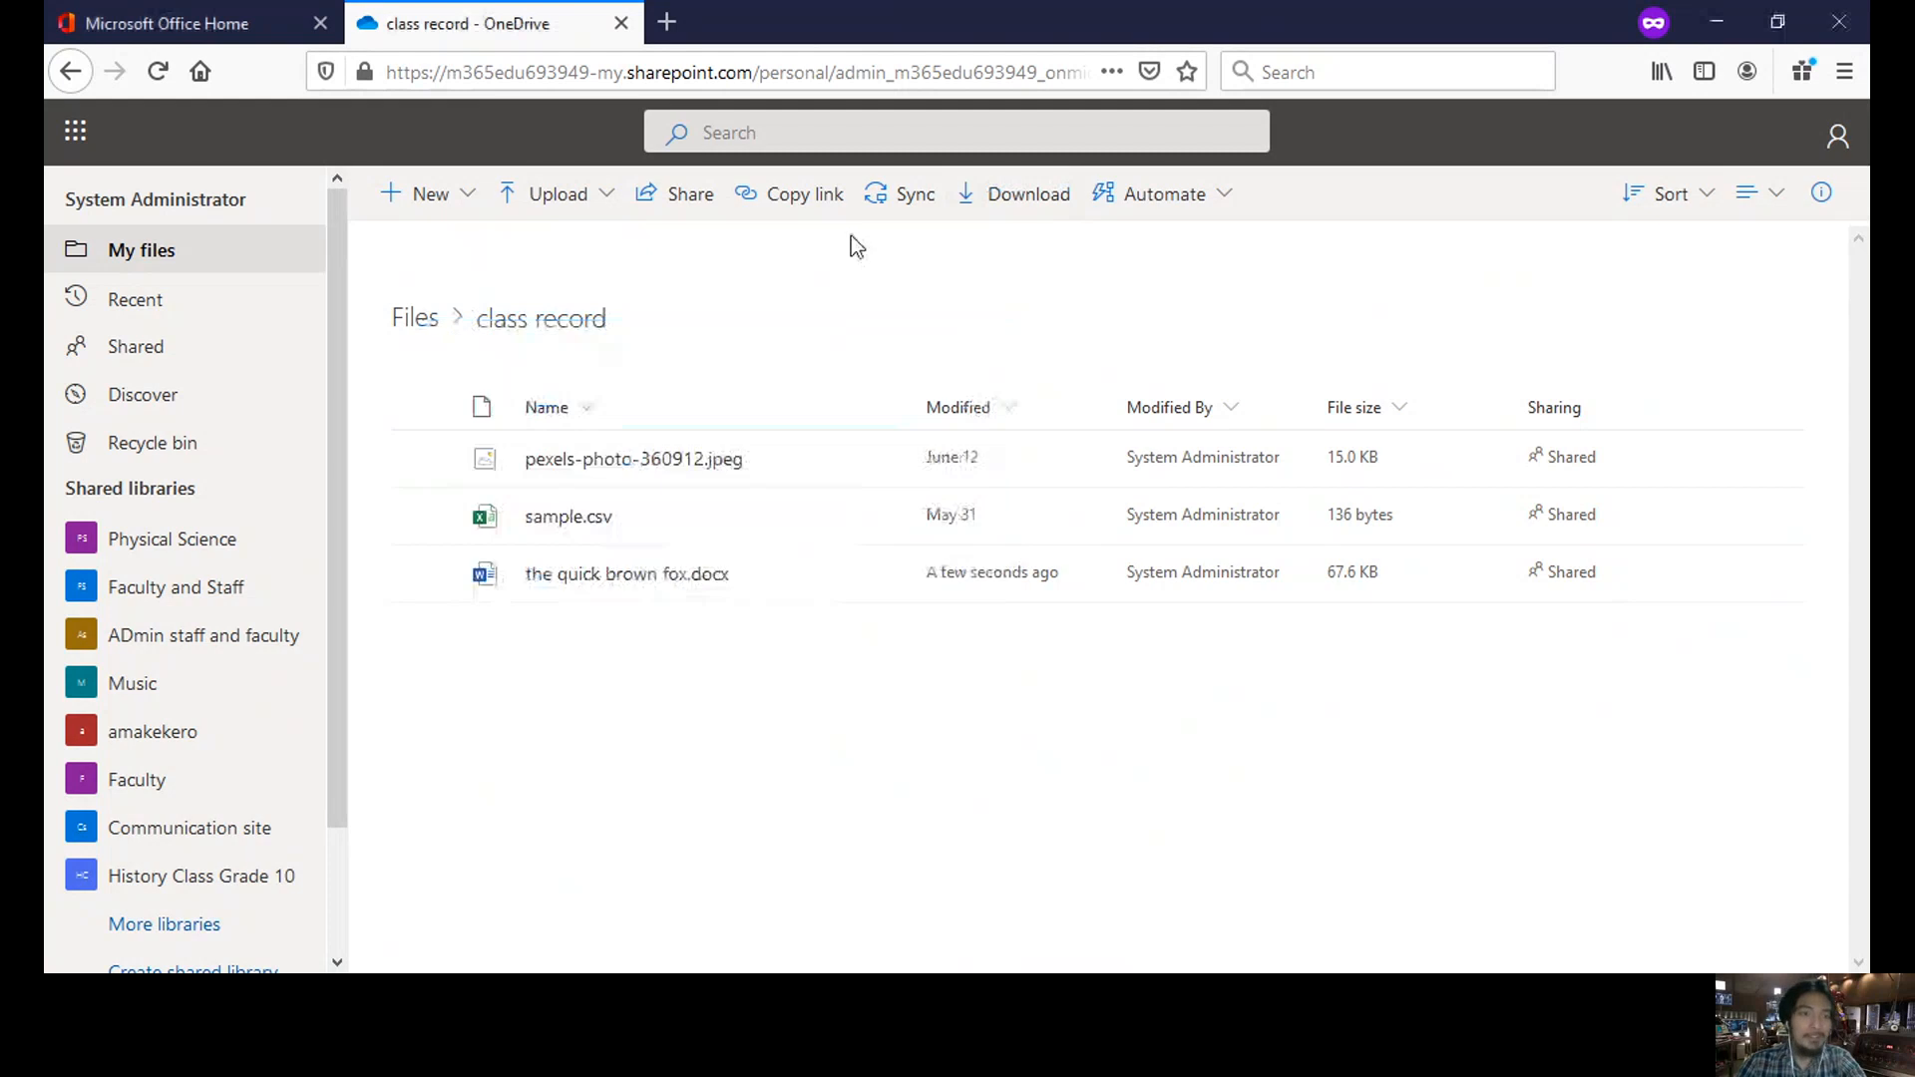
pyautogui.click(619, 28)
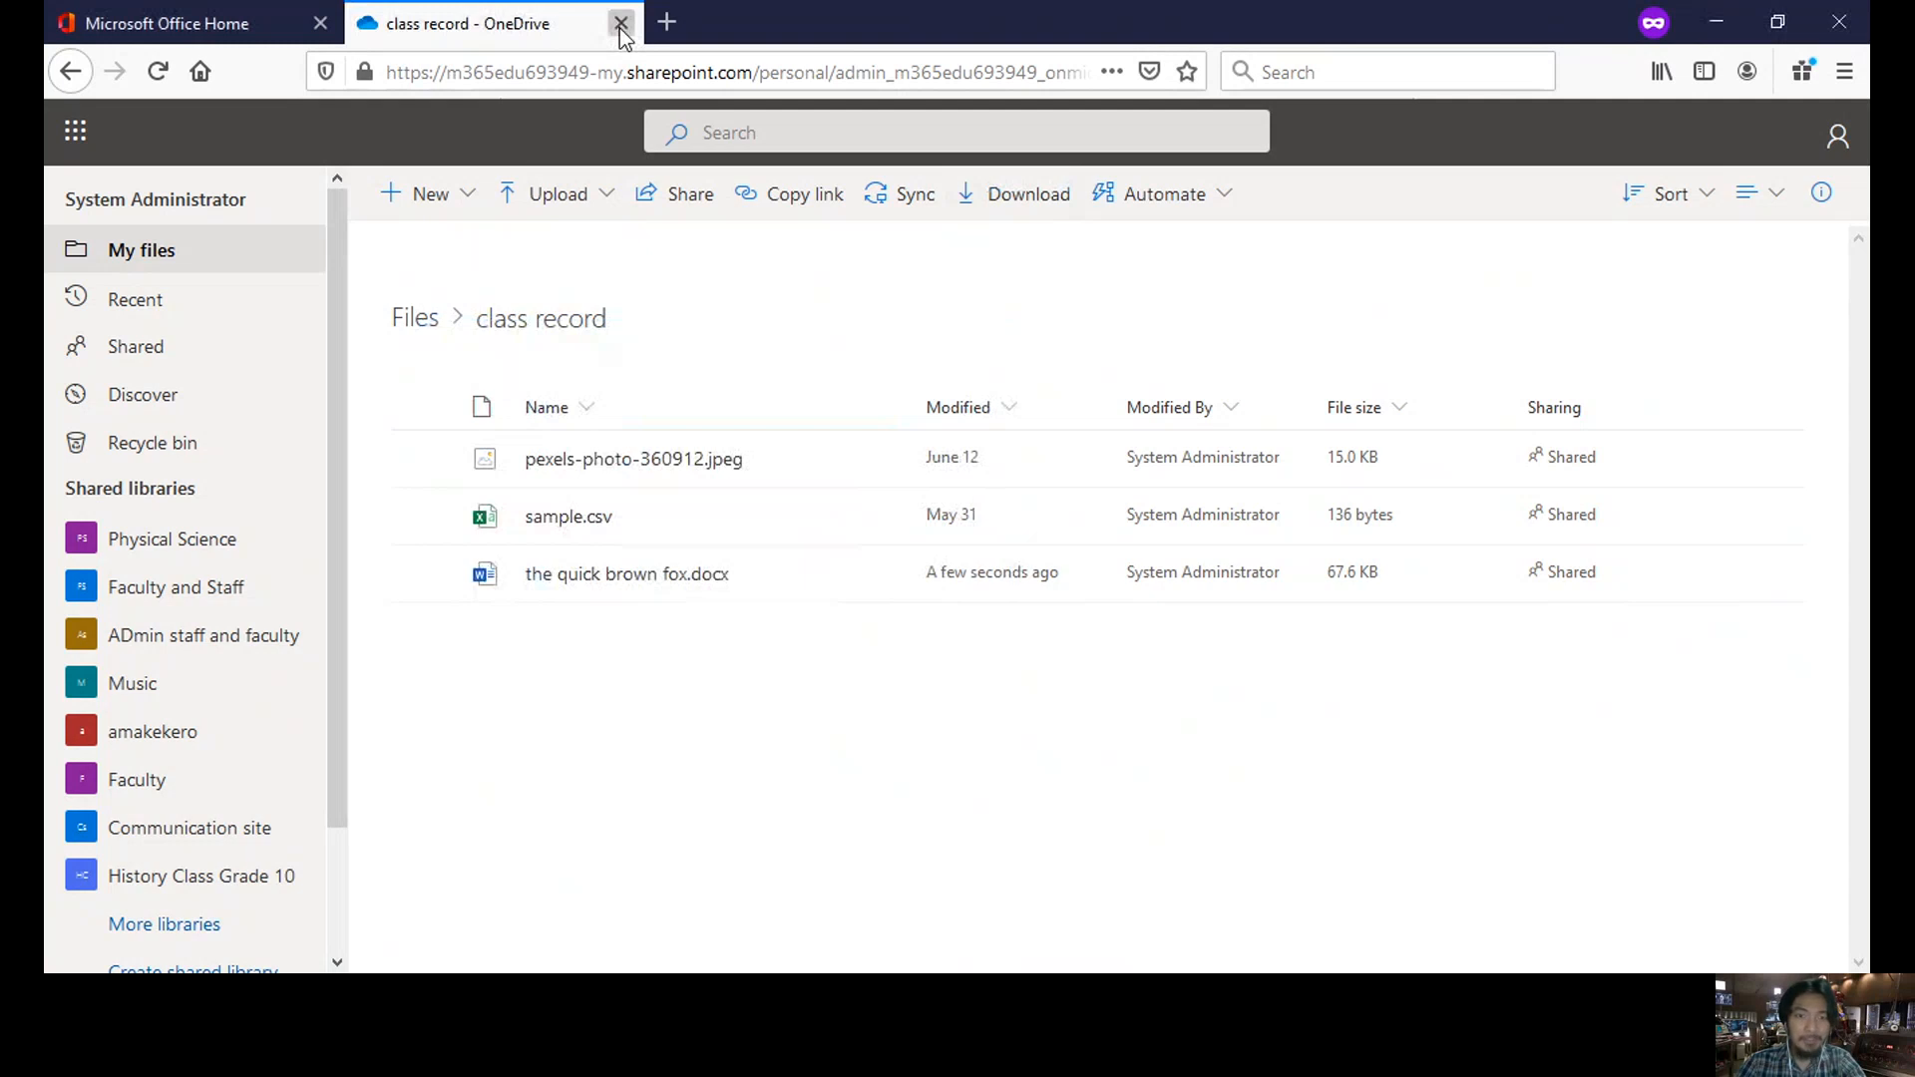
pyautogui.click(619, 28)
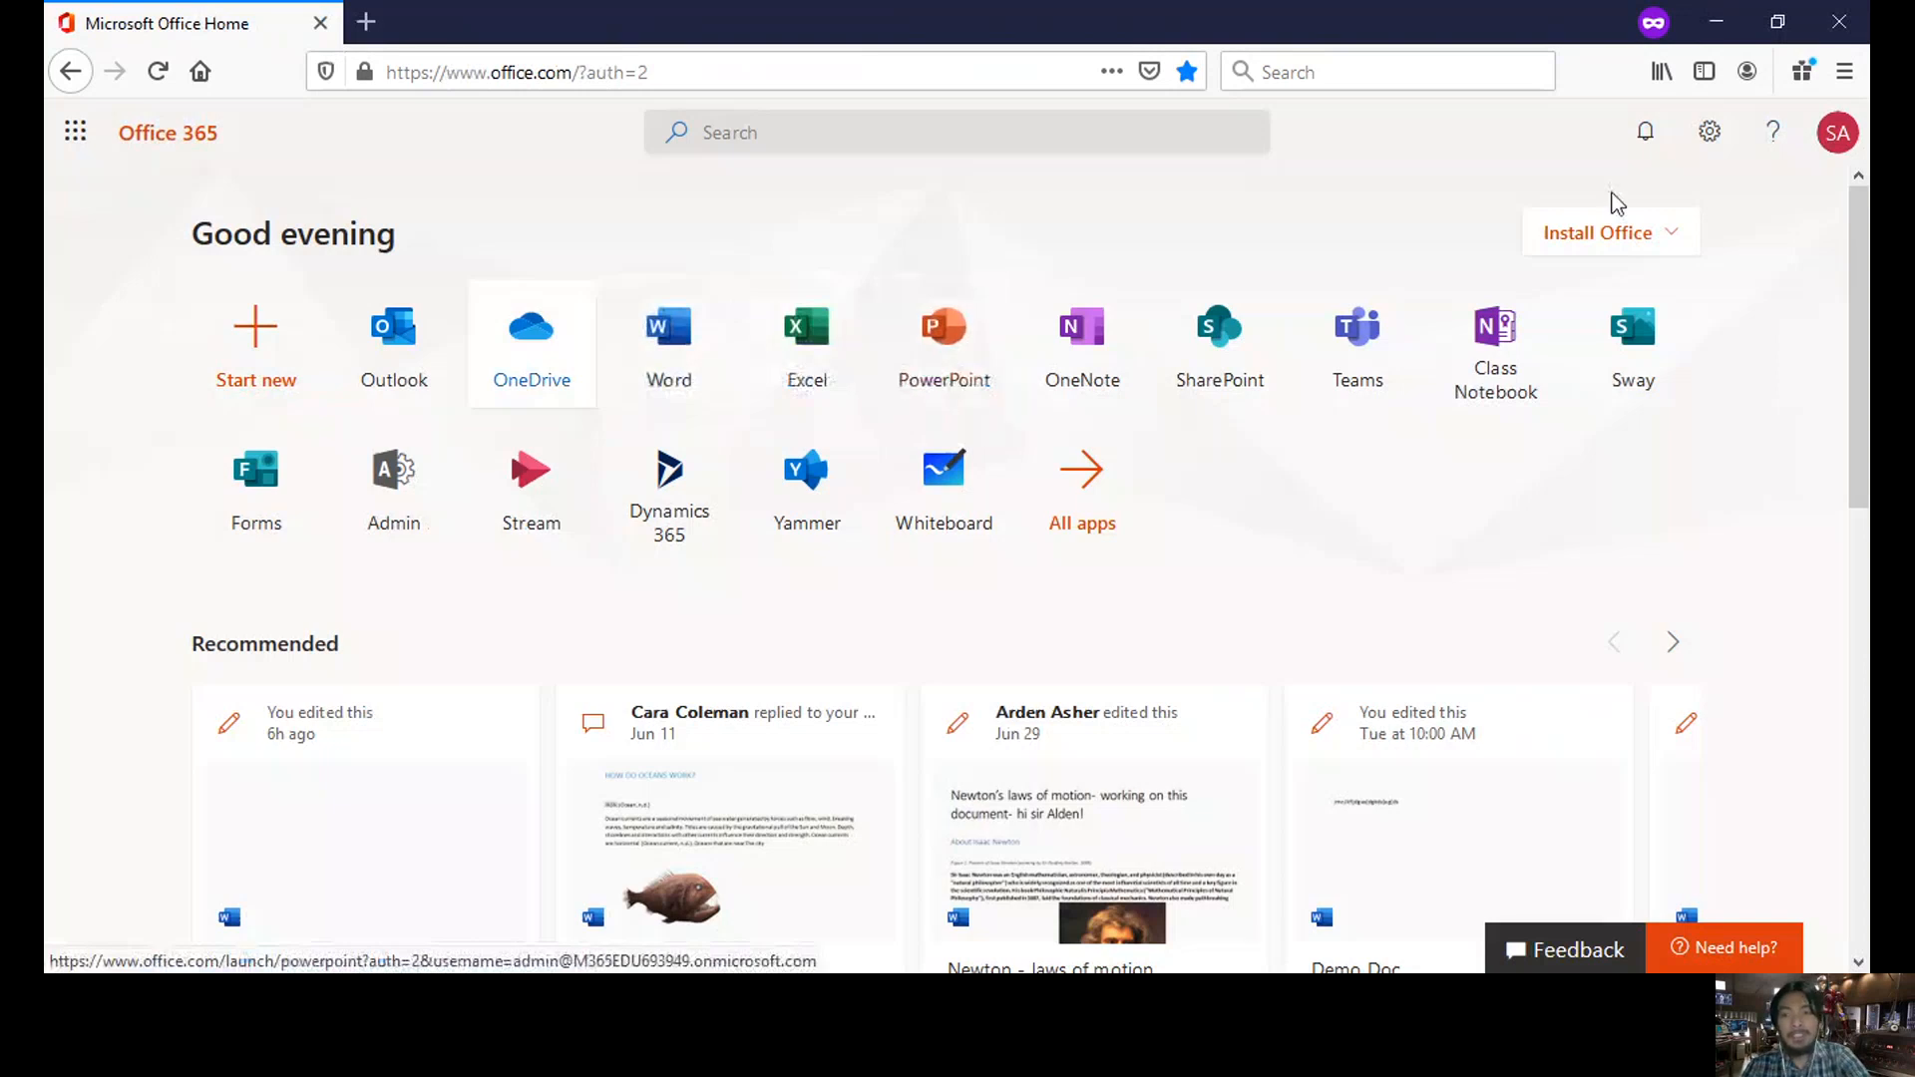
pyautogui.click(1671, 239)
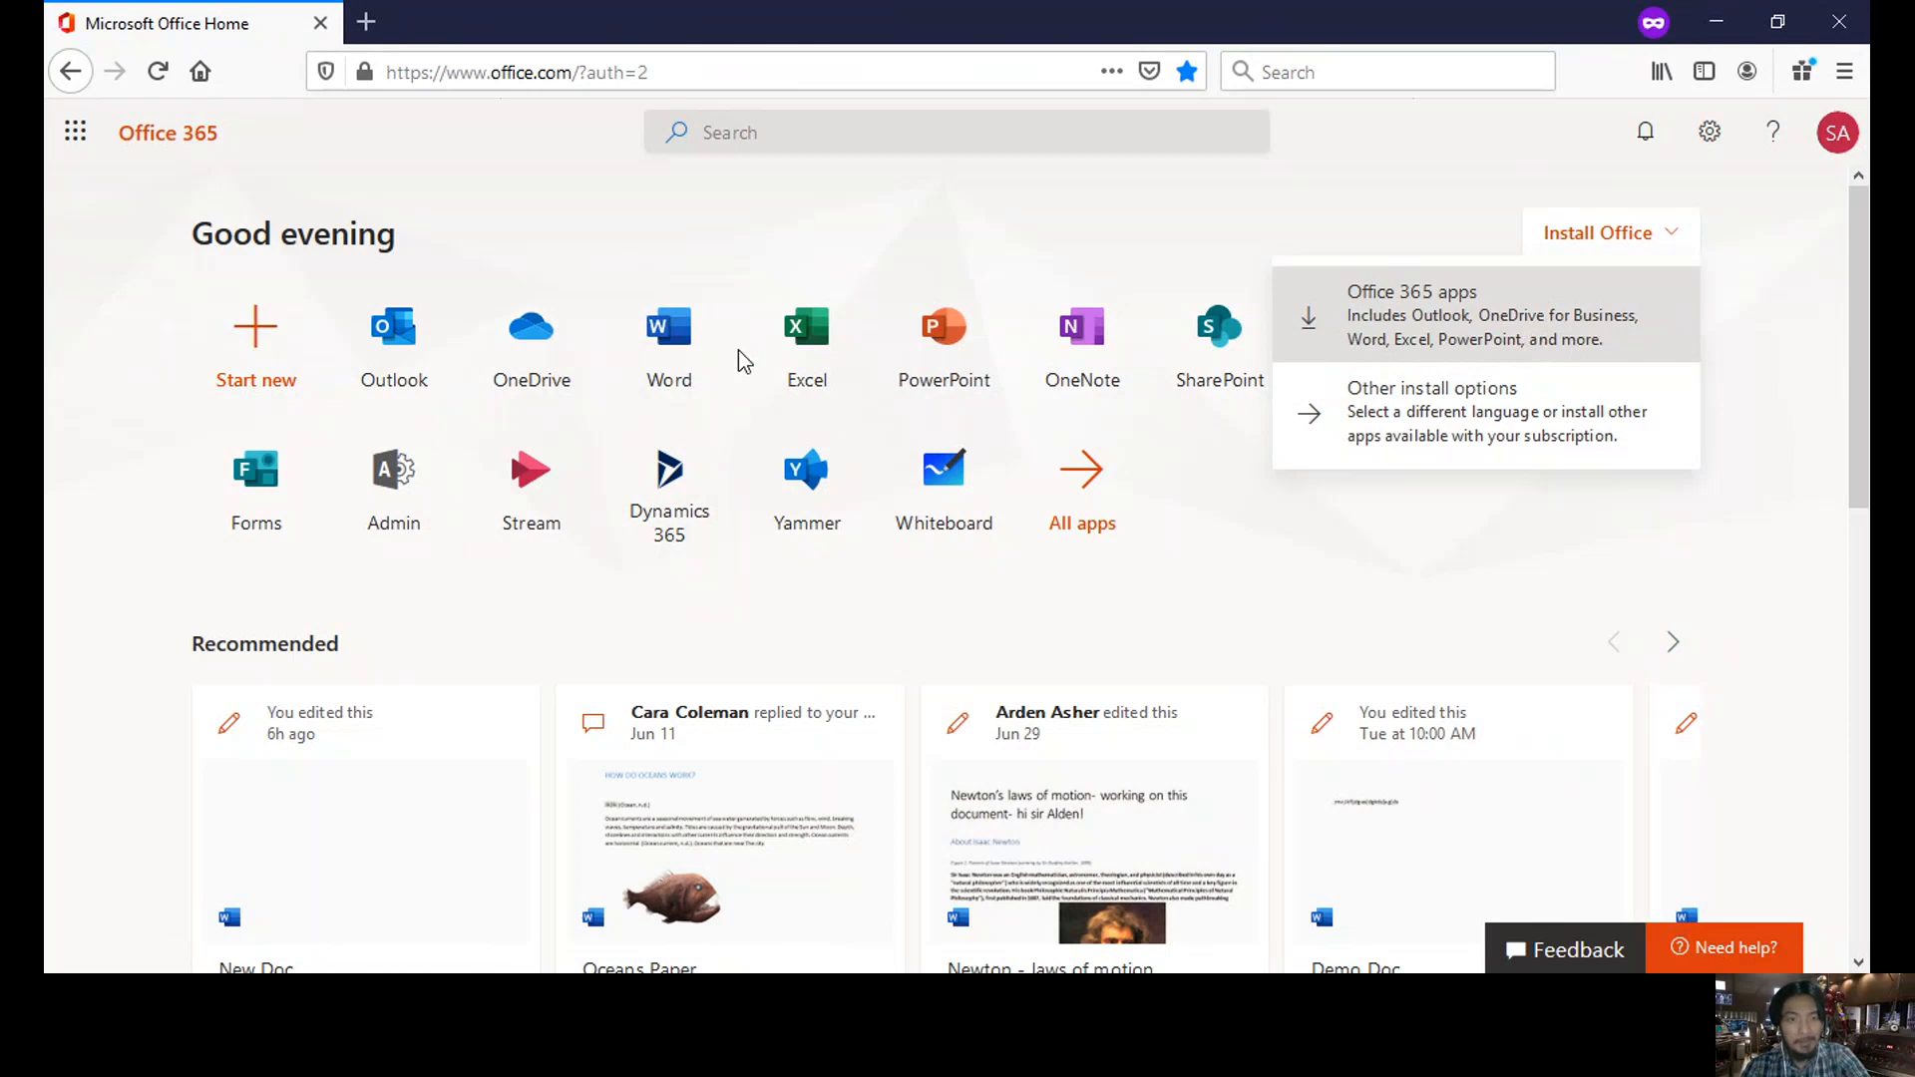
pyautogui.click(796, 262)
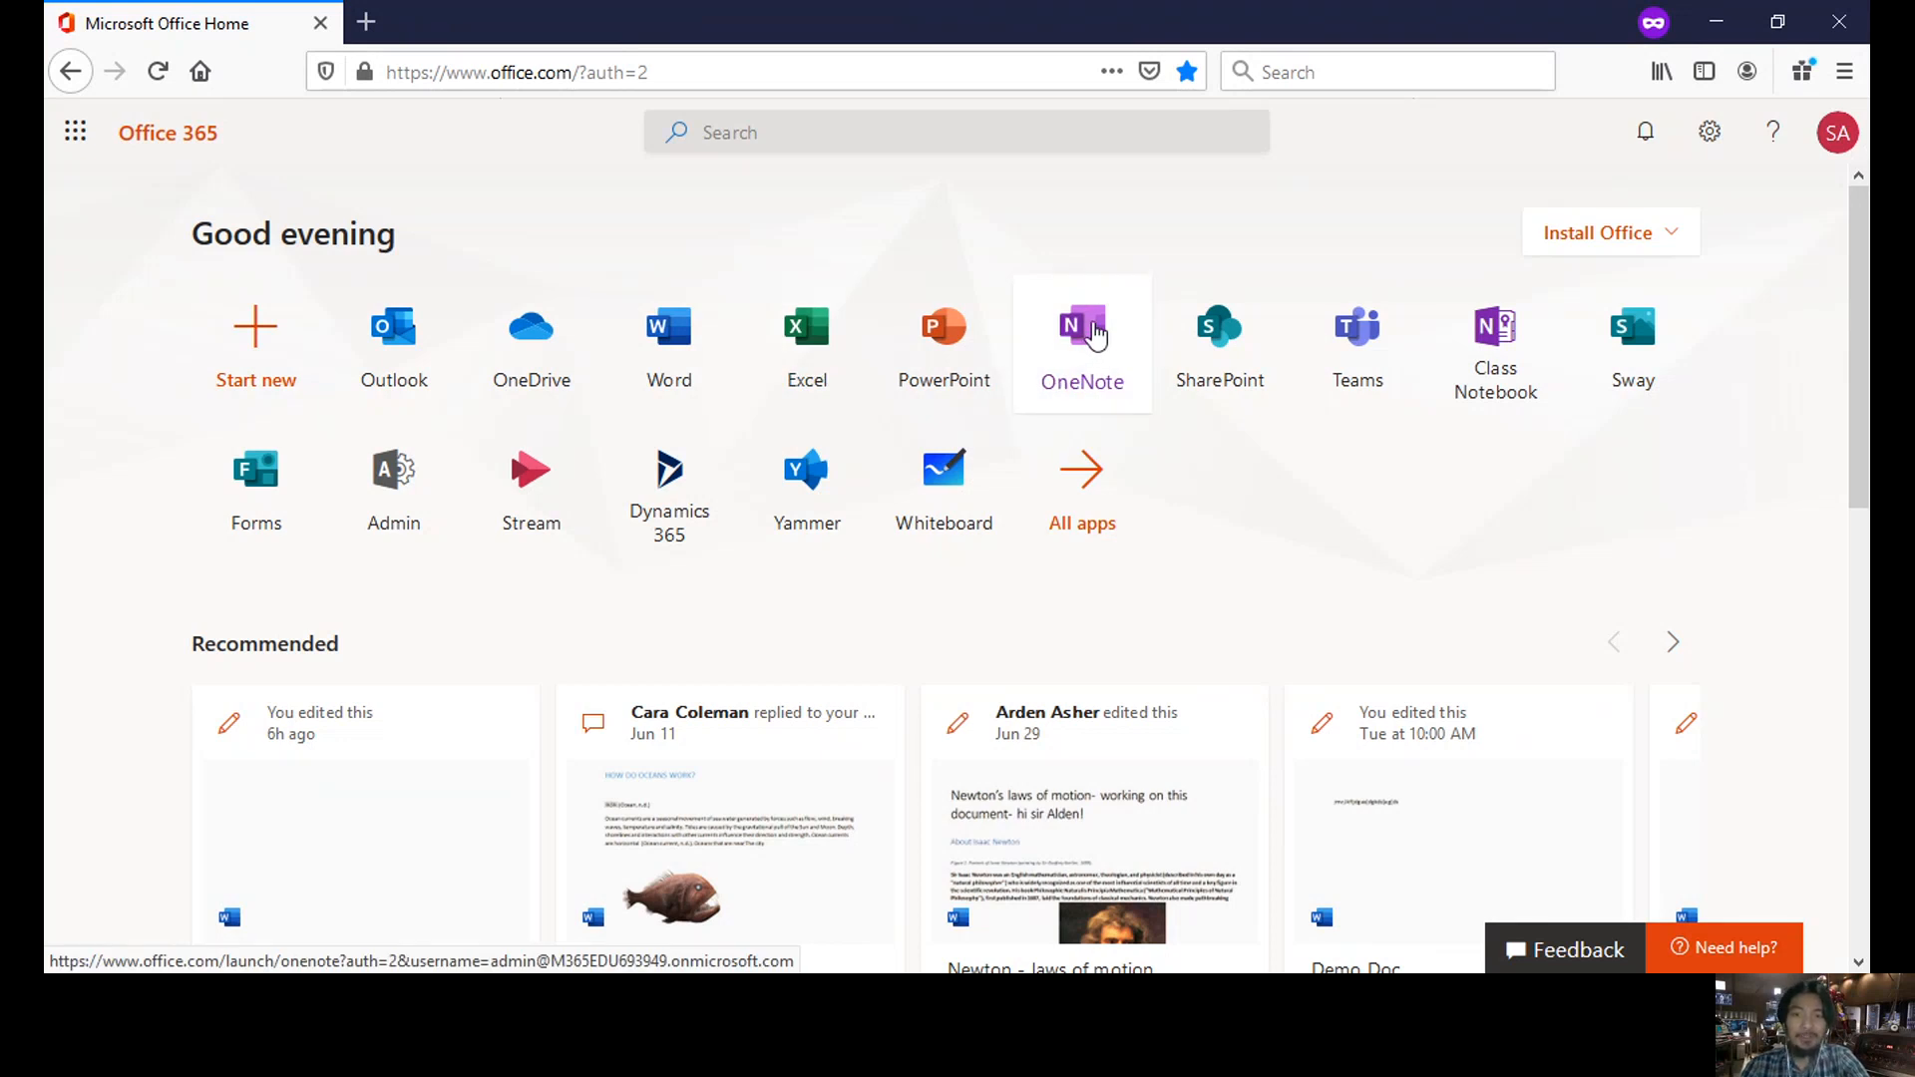
# - Open OneNote from Office home in a new tab showing Recent notebooks
pyautogui.click(1094, 333)
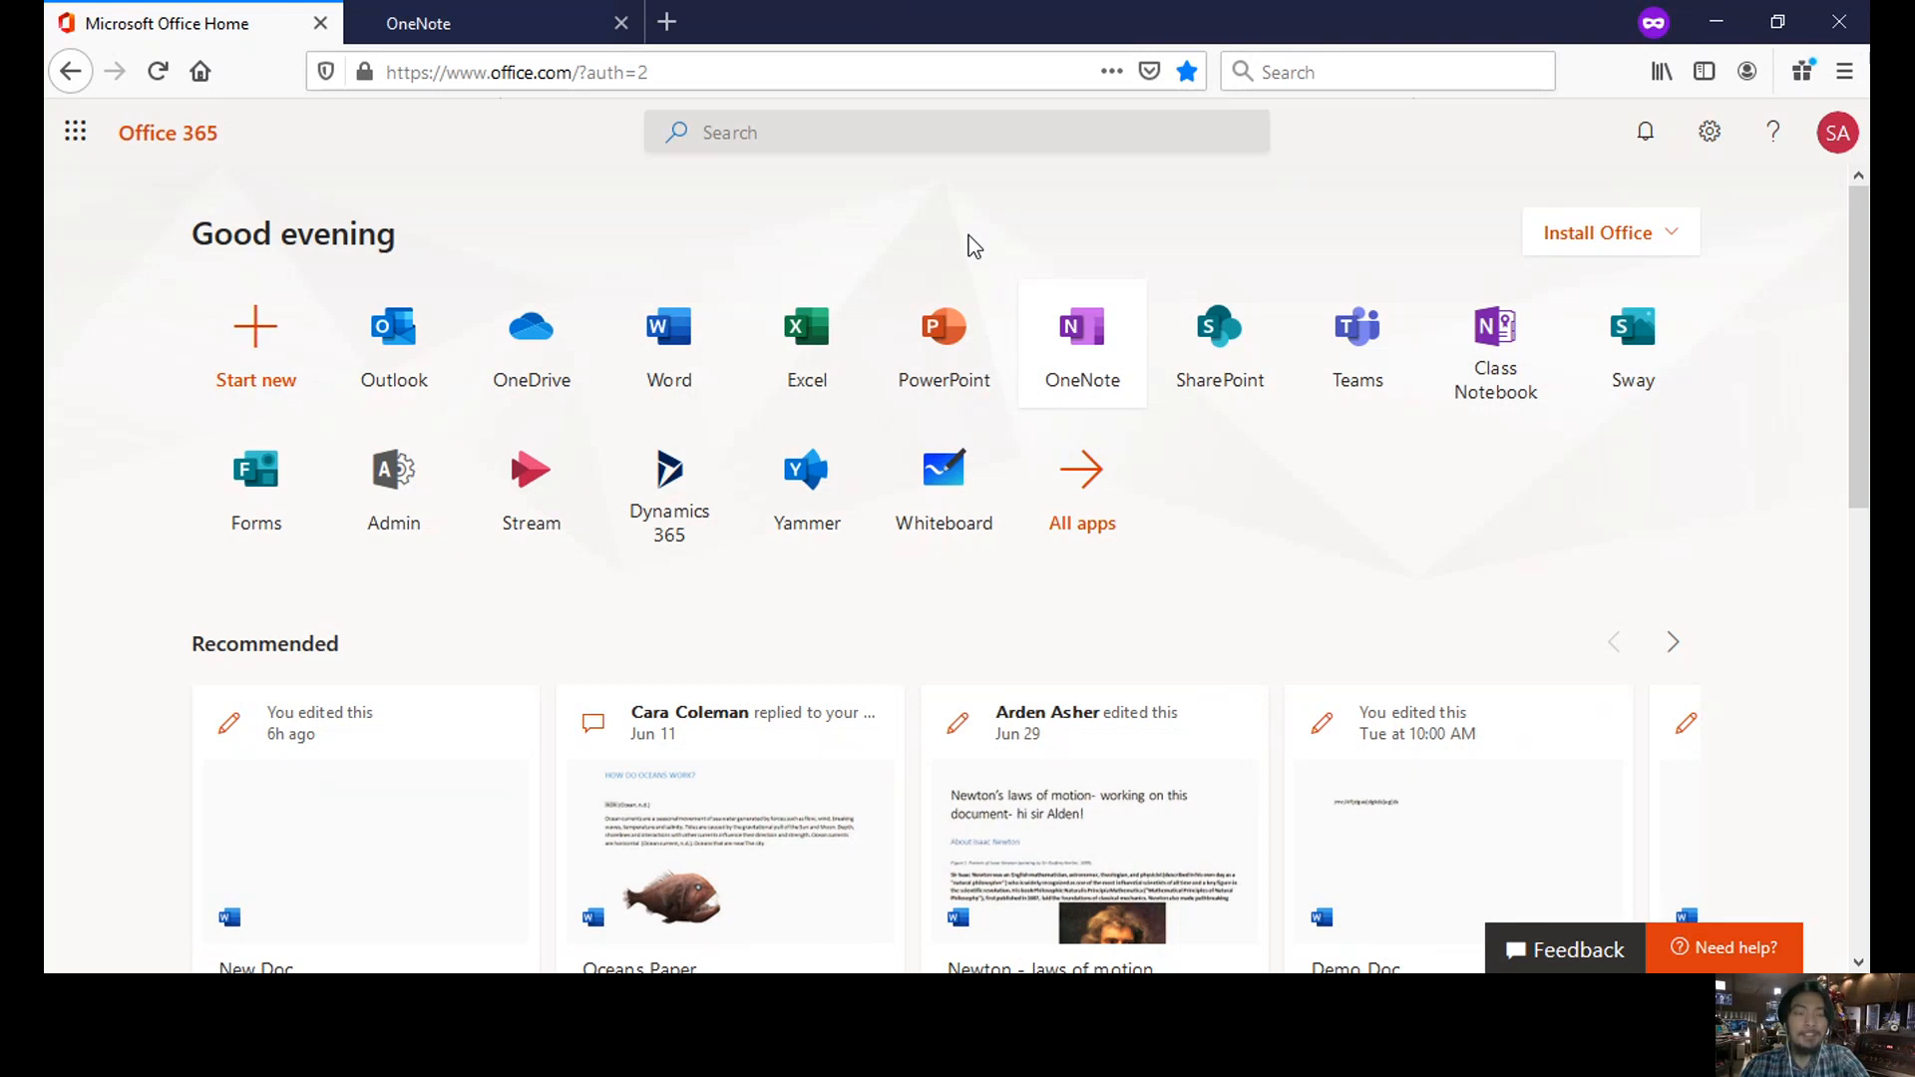
pyautogui.click(490, 30)
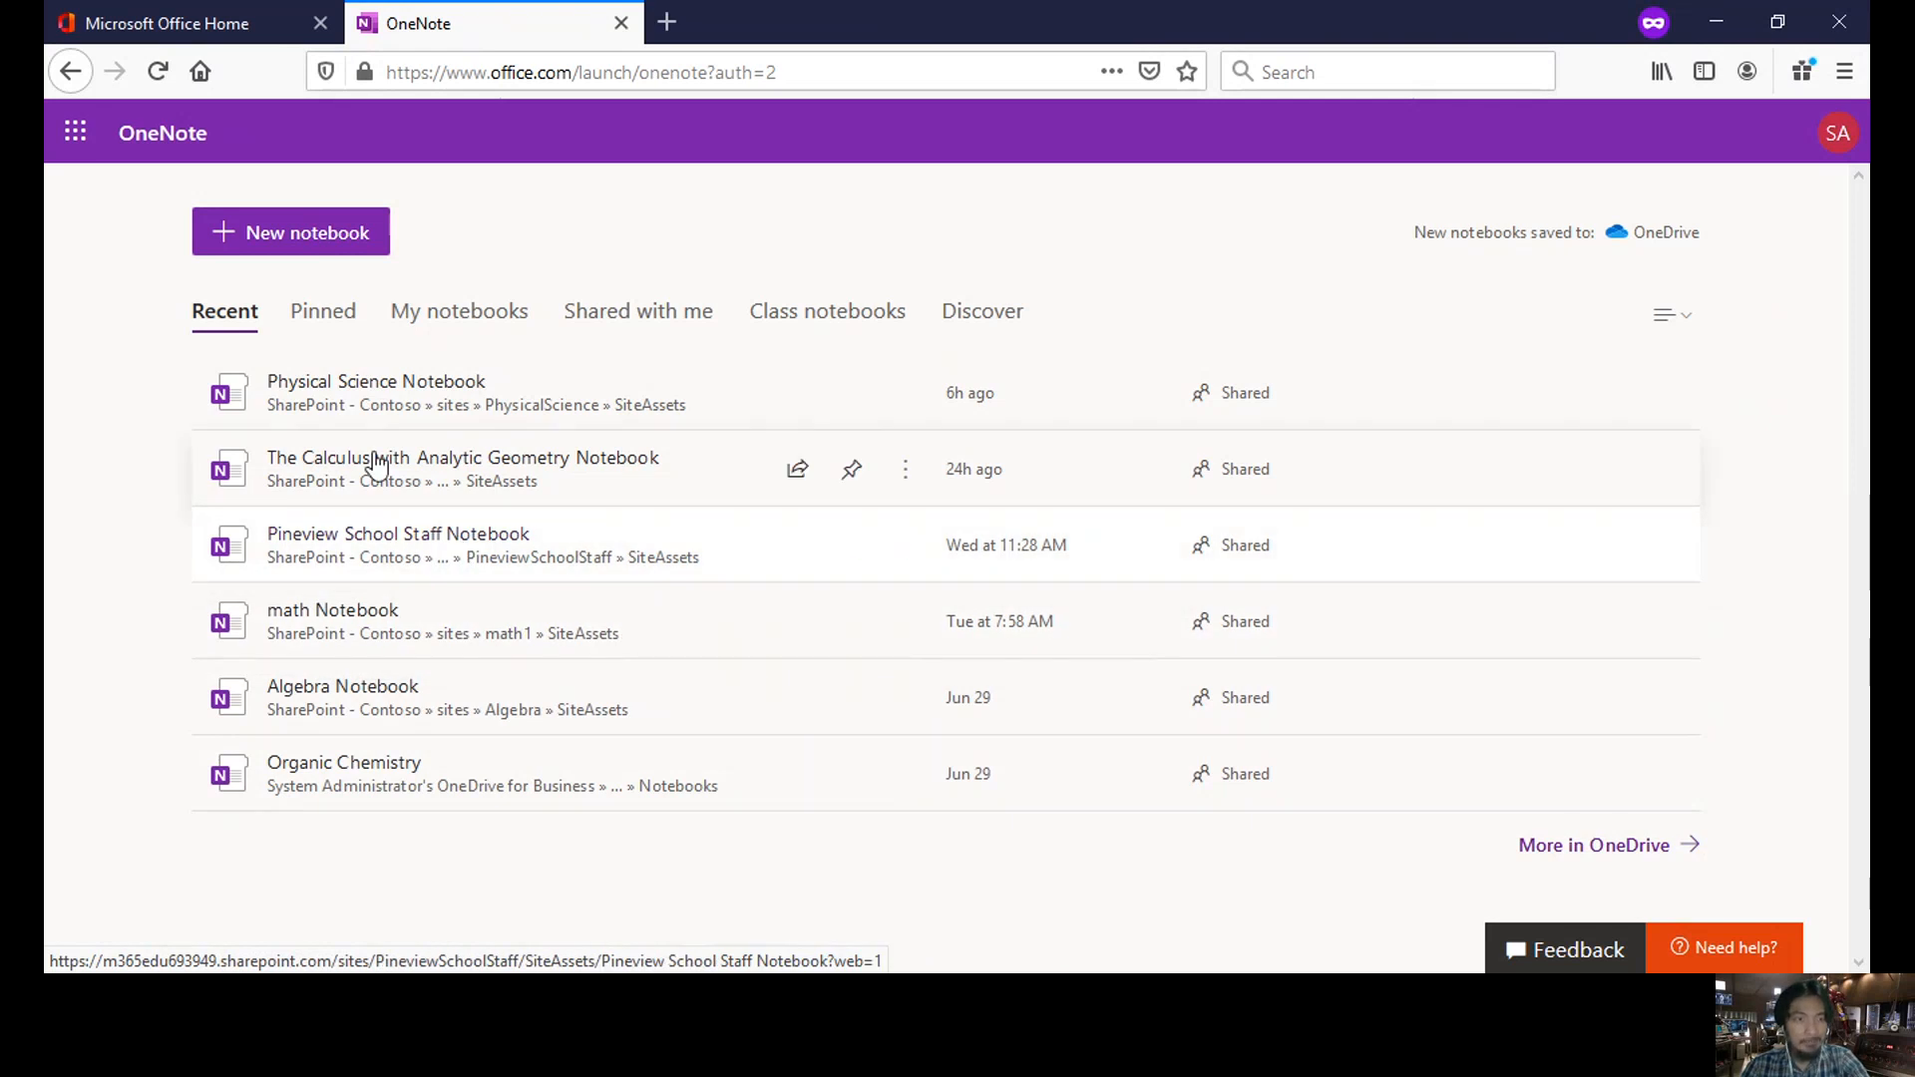
# - Create a new OneNote notebook named 'Astronomy'
pyautogui.click(239, 252)
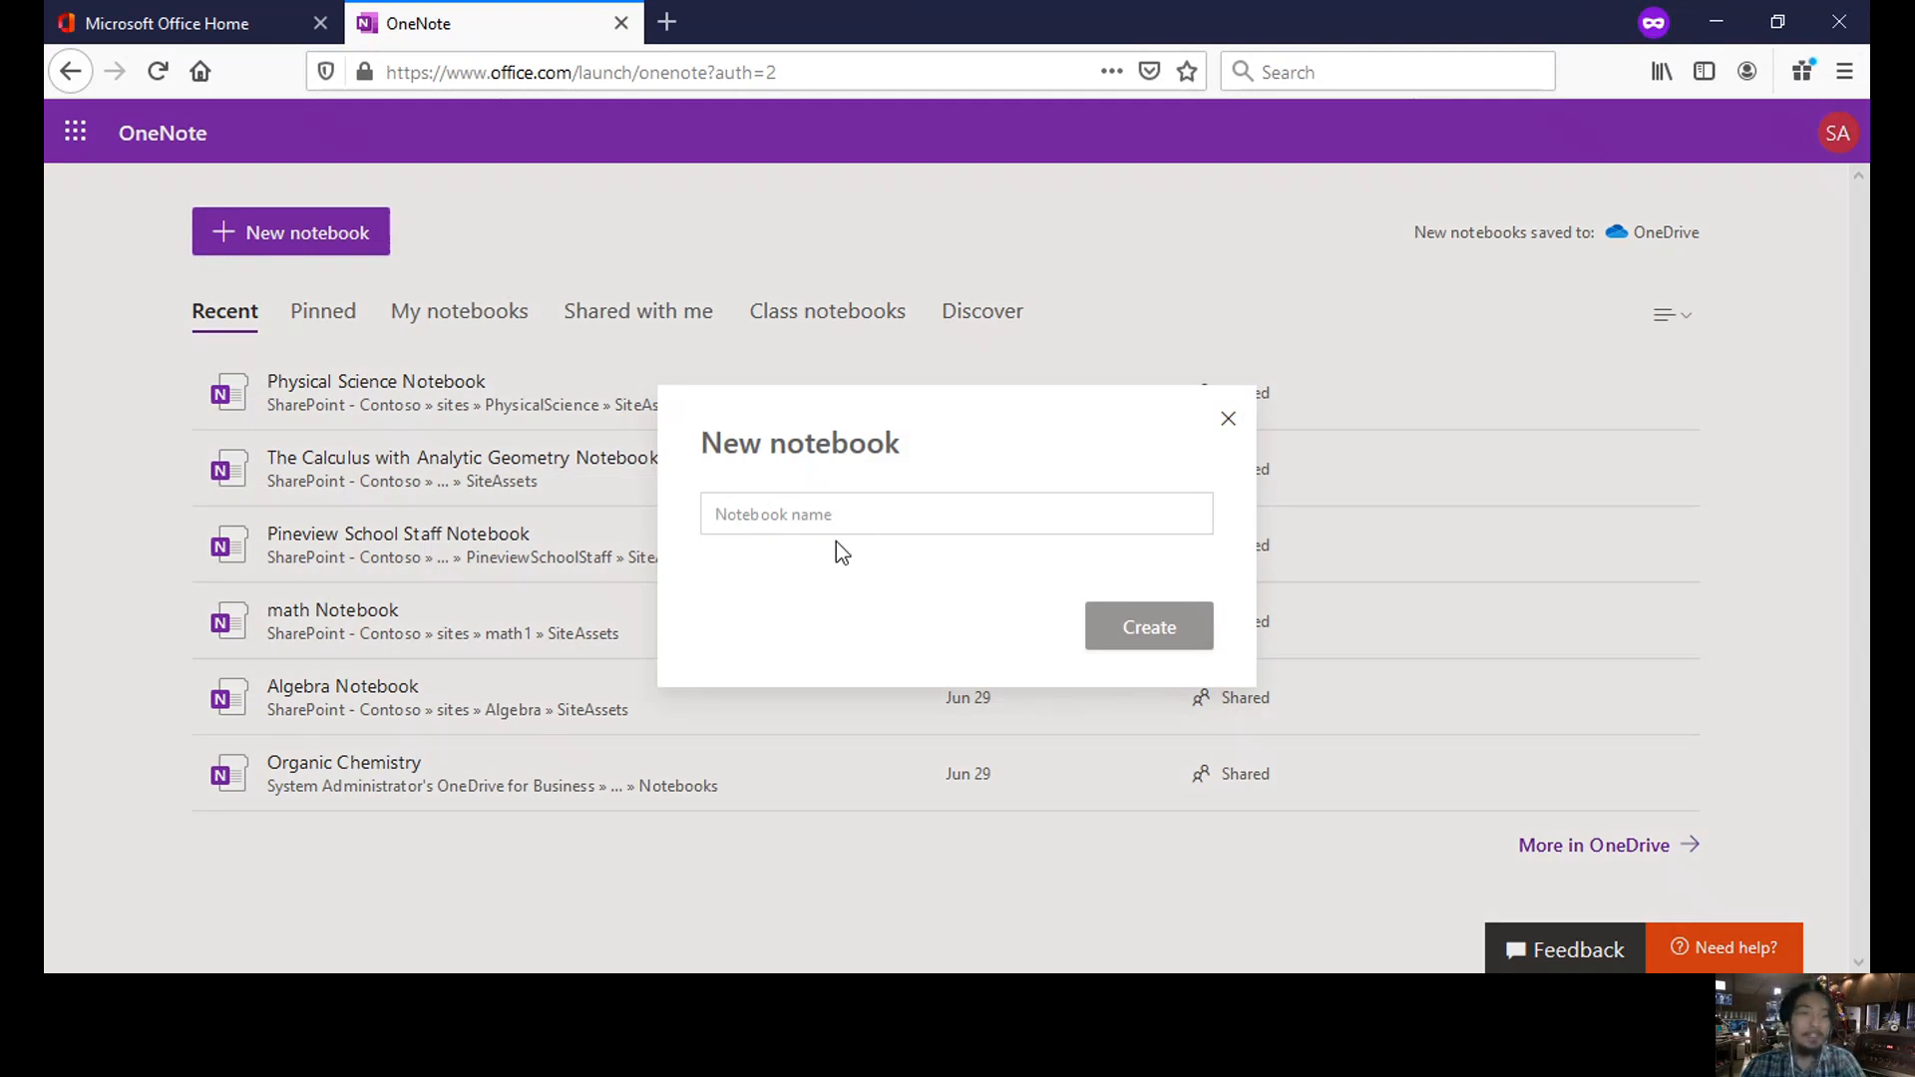
pyautogui.write('A')
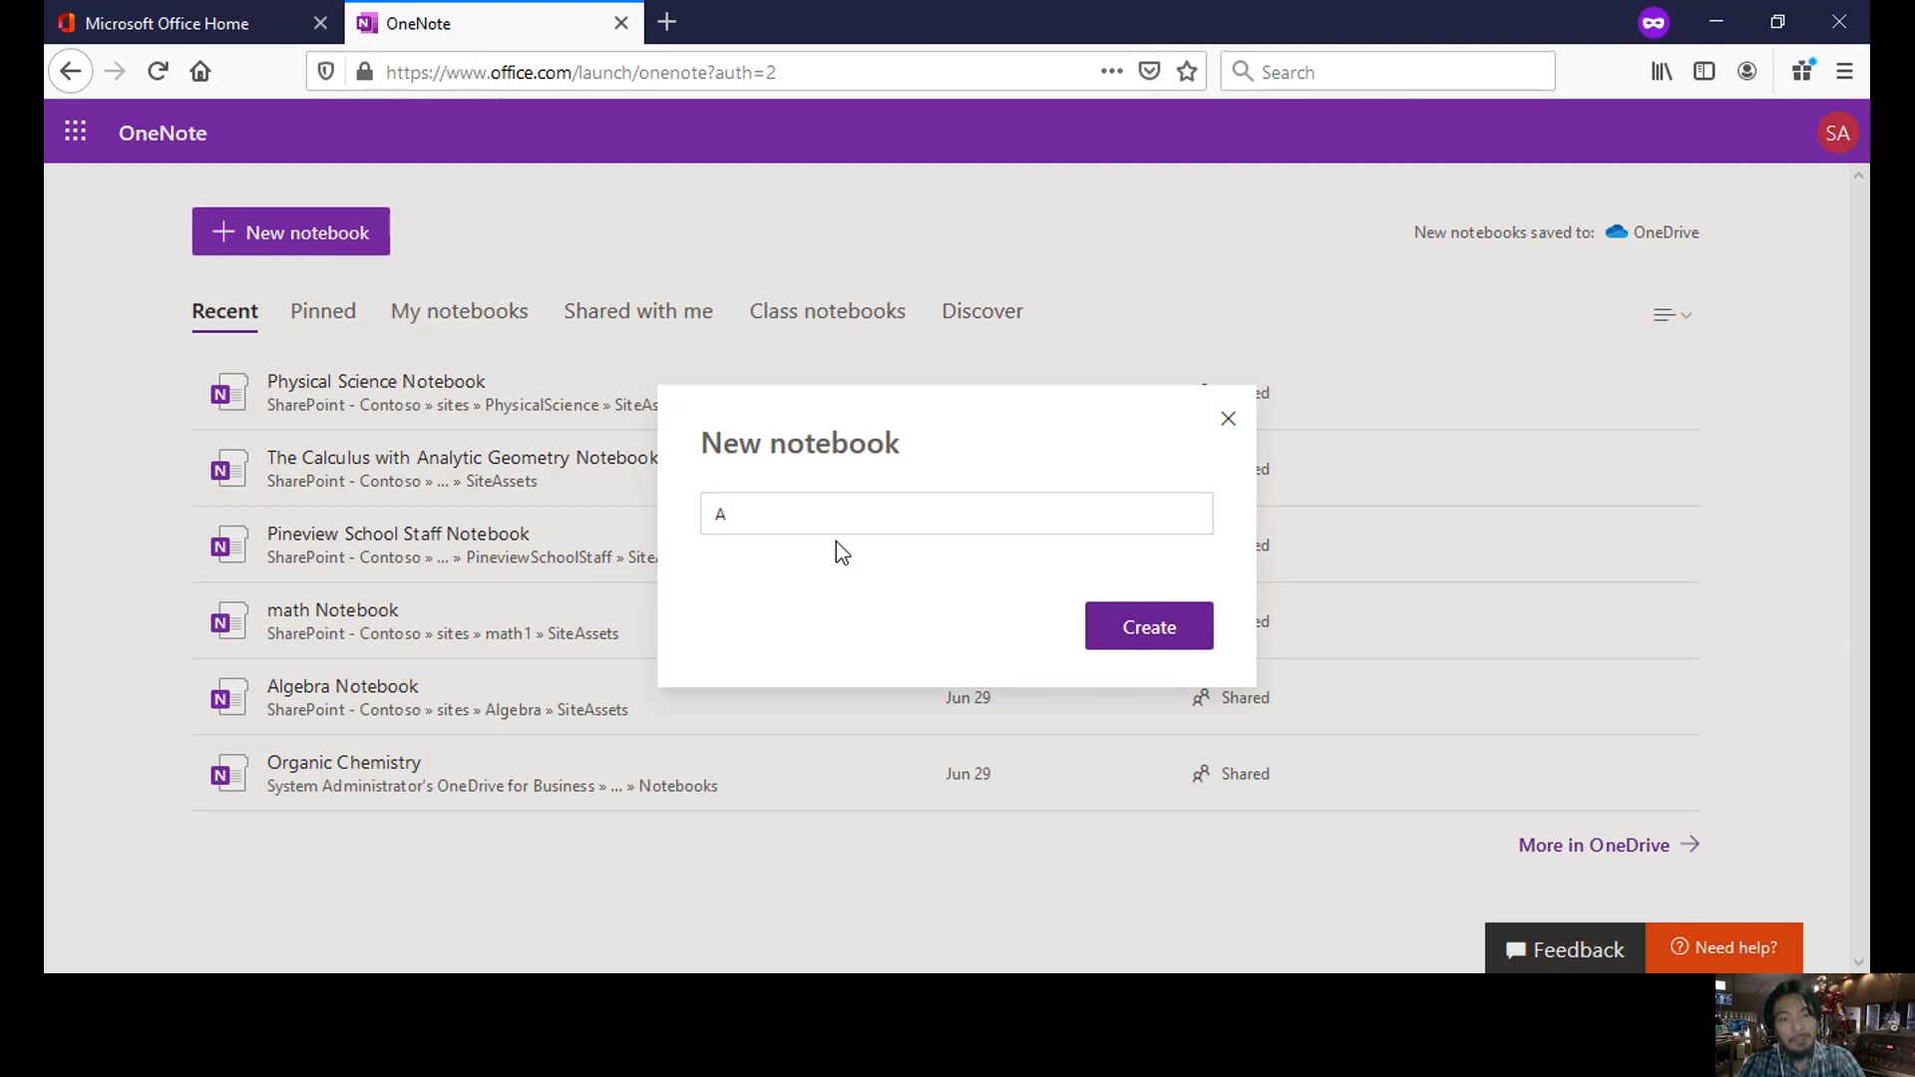
pyautogui.write('stronomy')
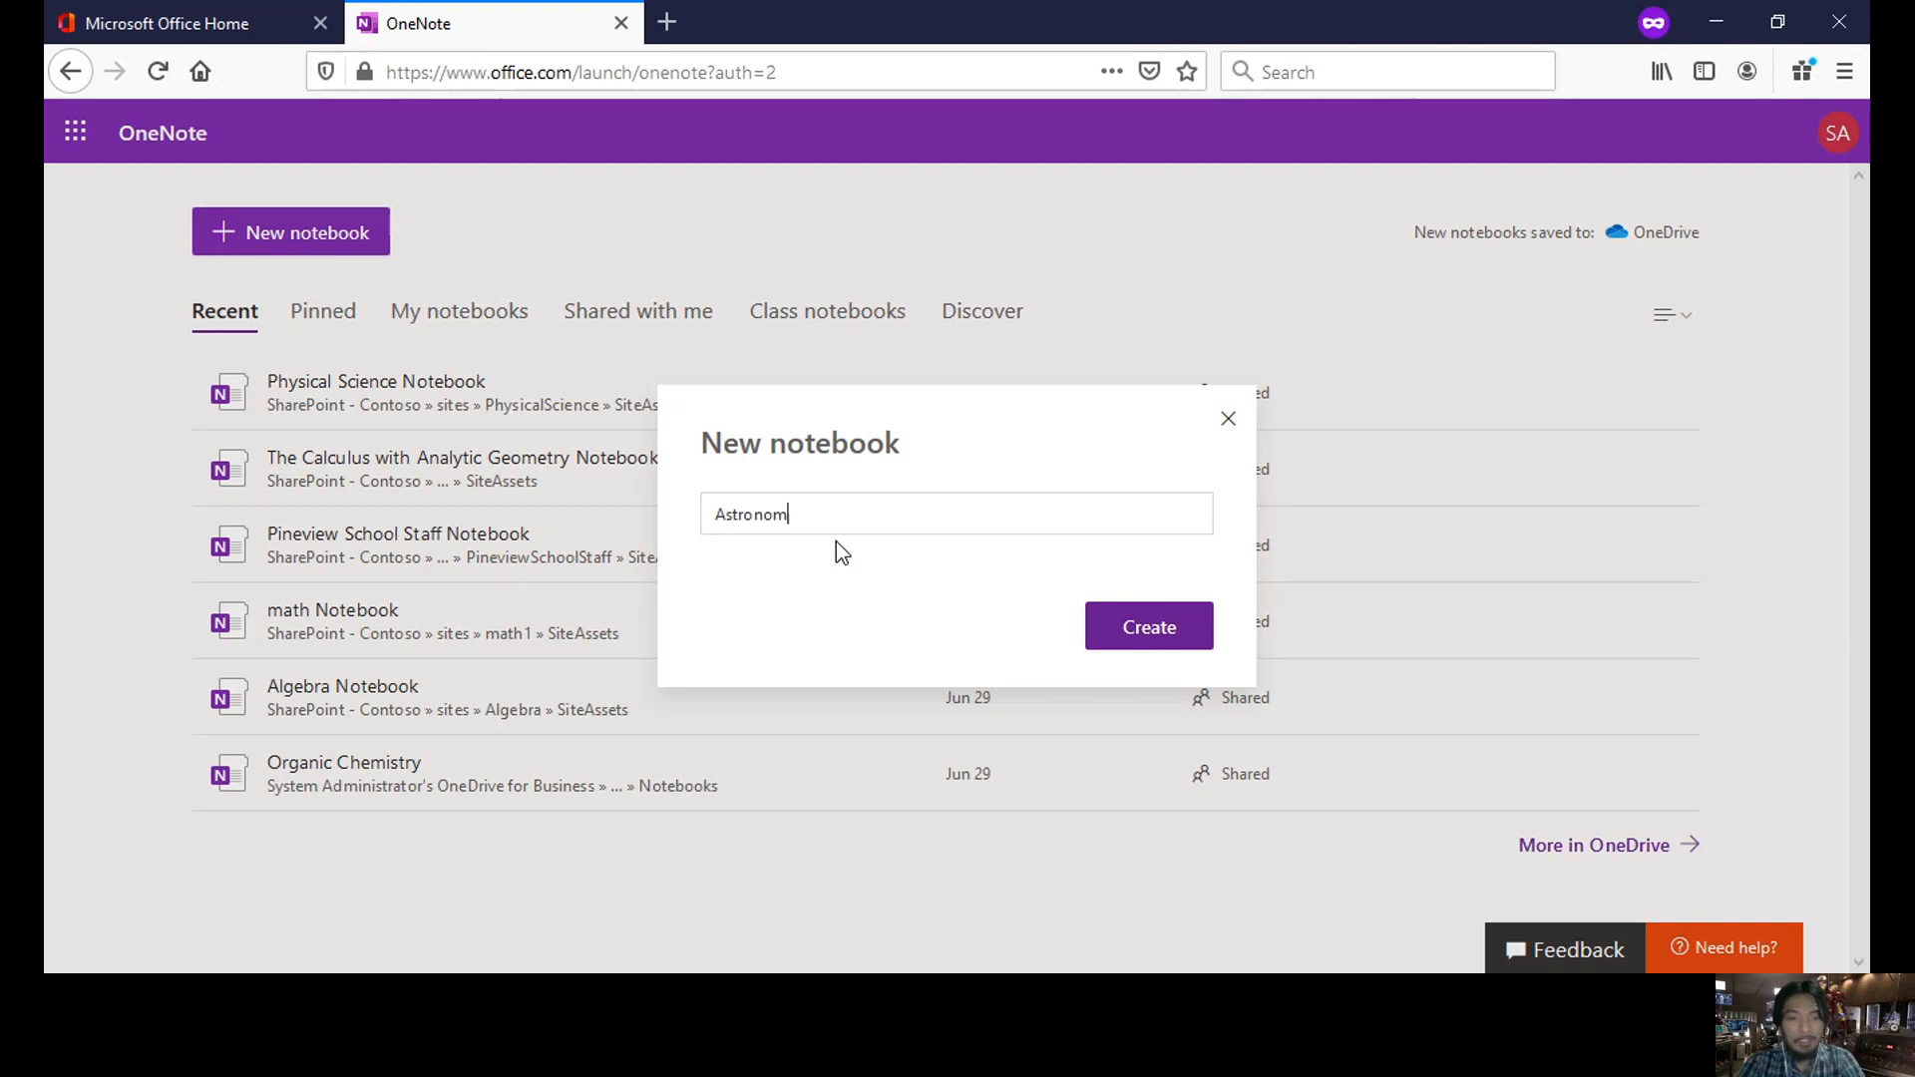
pyautogui.click(1157, 649)
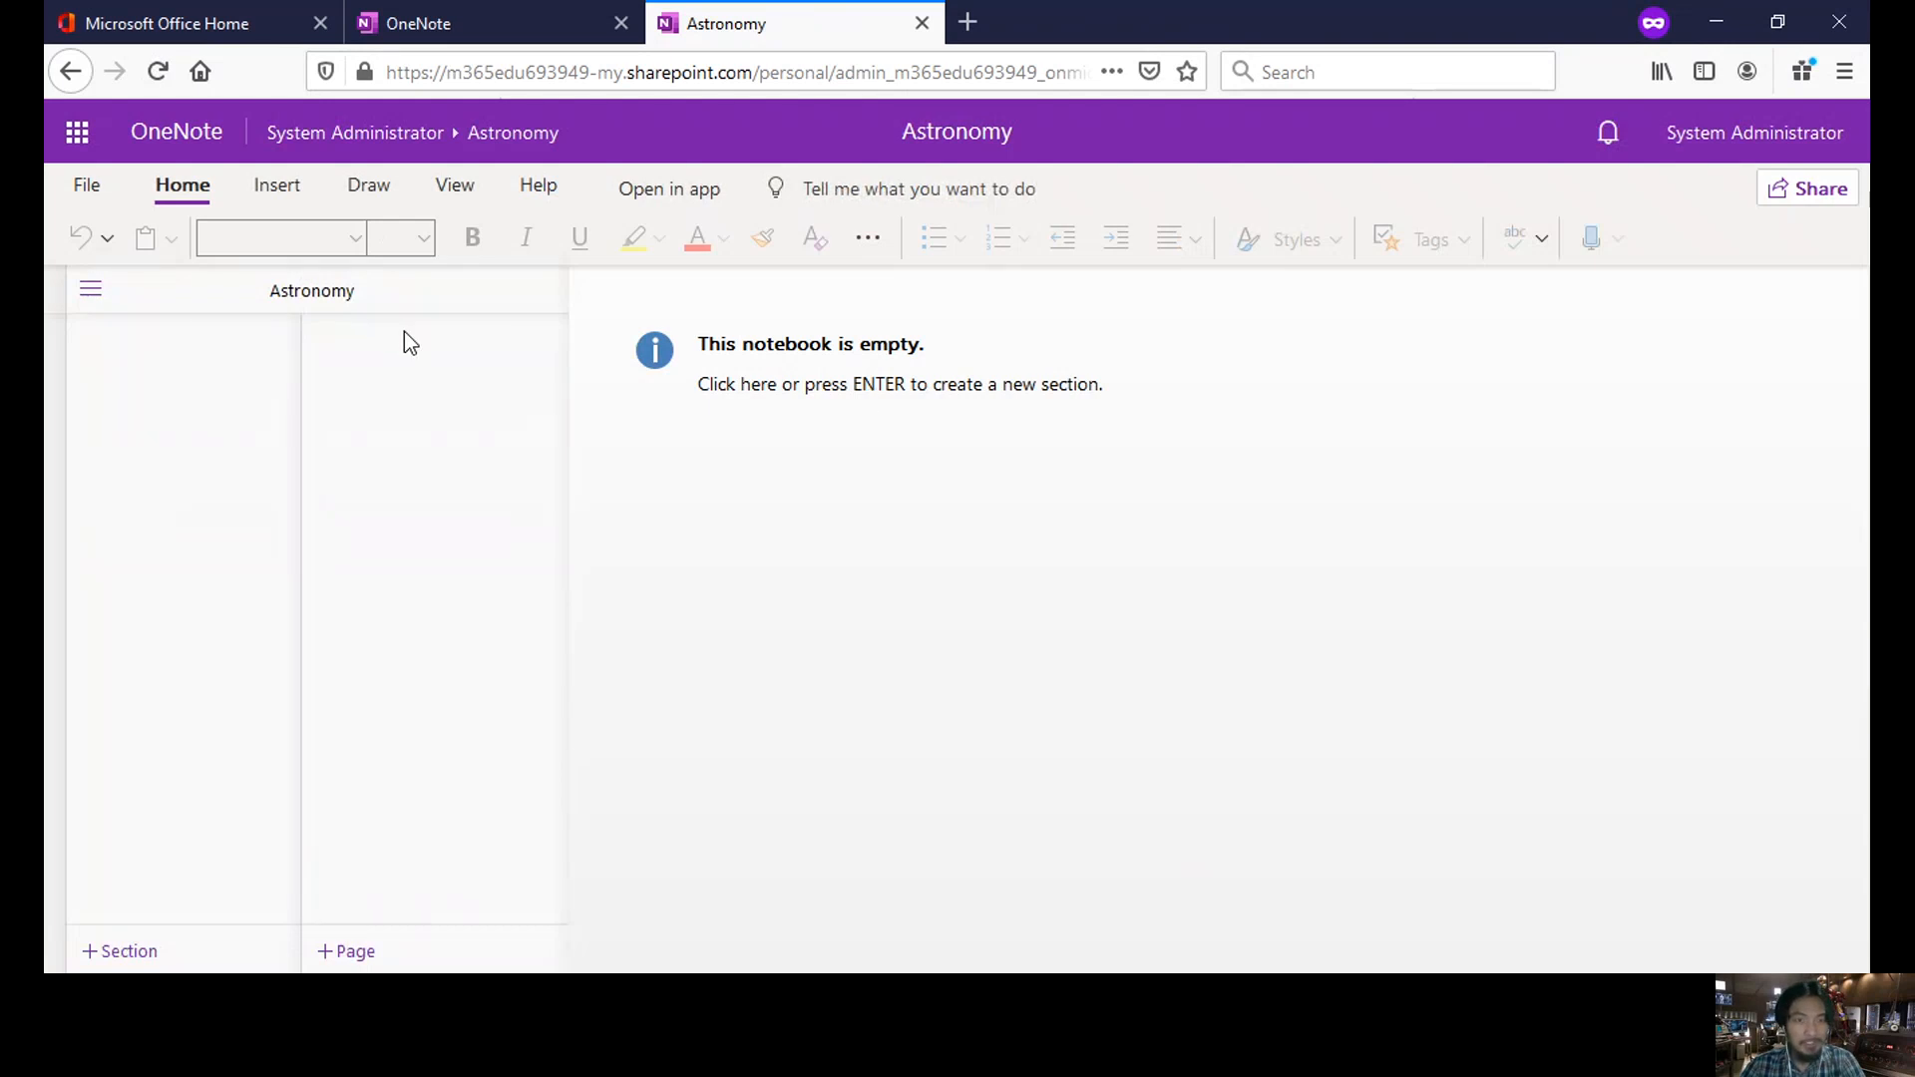
# - Create the notebook's first section, 'Lecture Notes for Astronomy', with a blank Untitled Page
pyautogui.click(695, 383)
pyautogui.write('Lec')
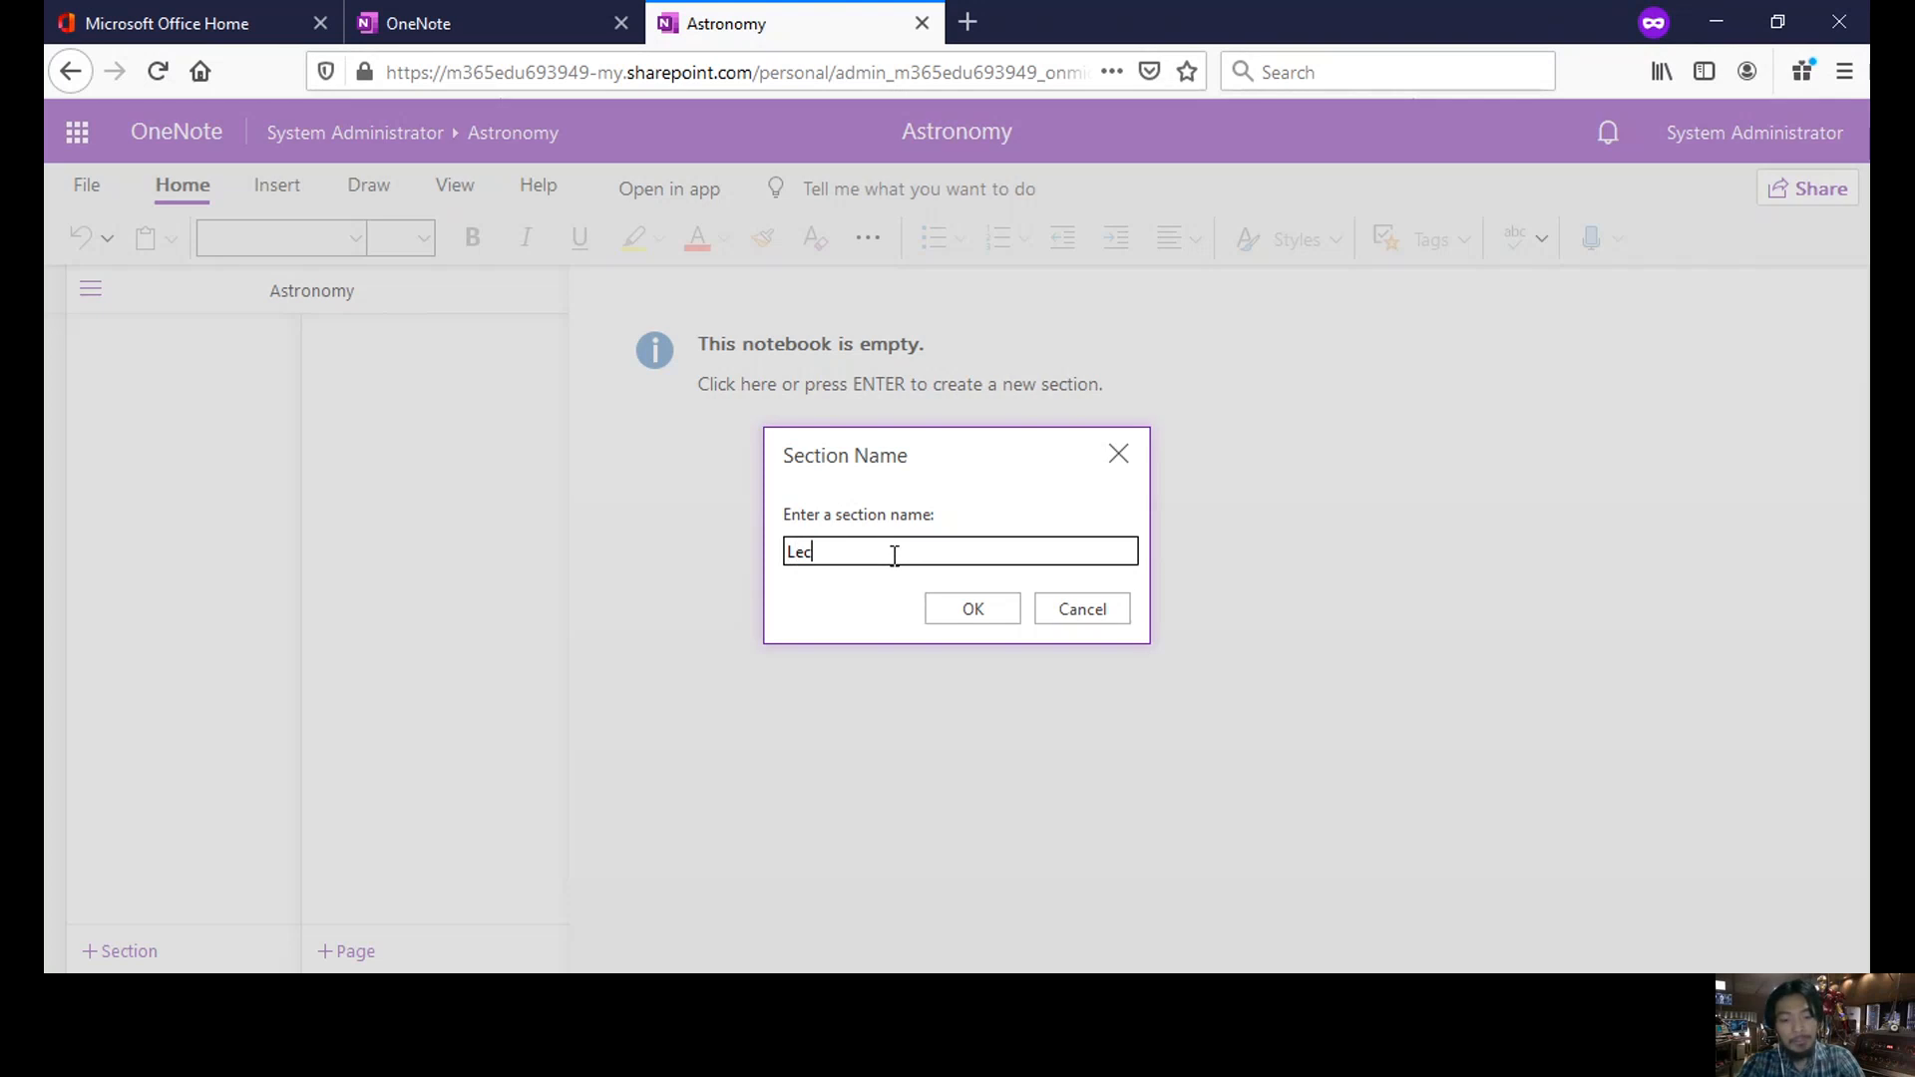
pyautogui.write('ture Note')
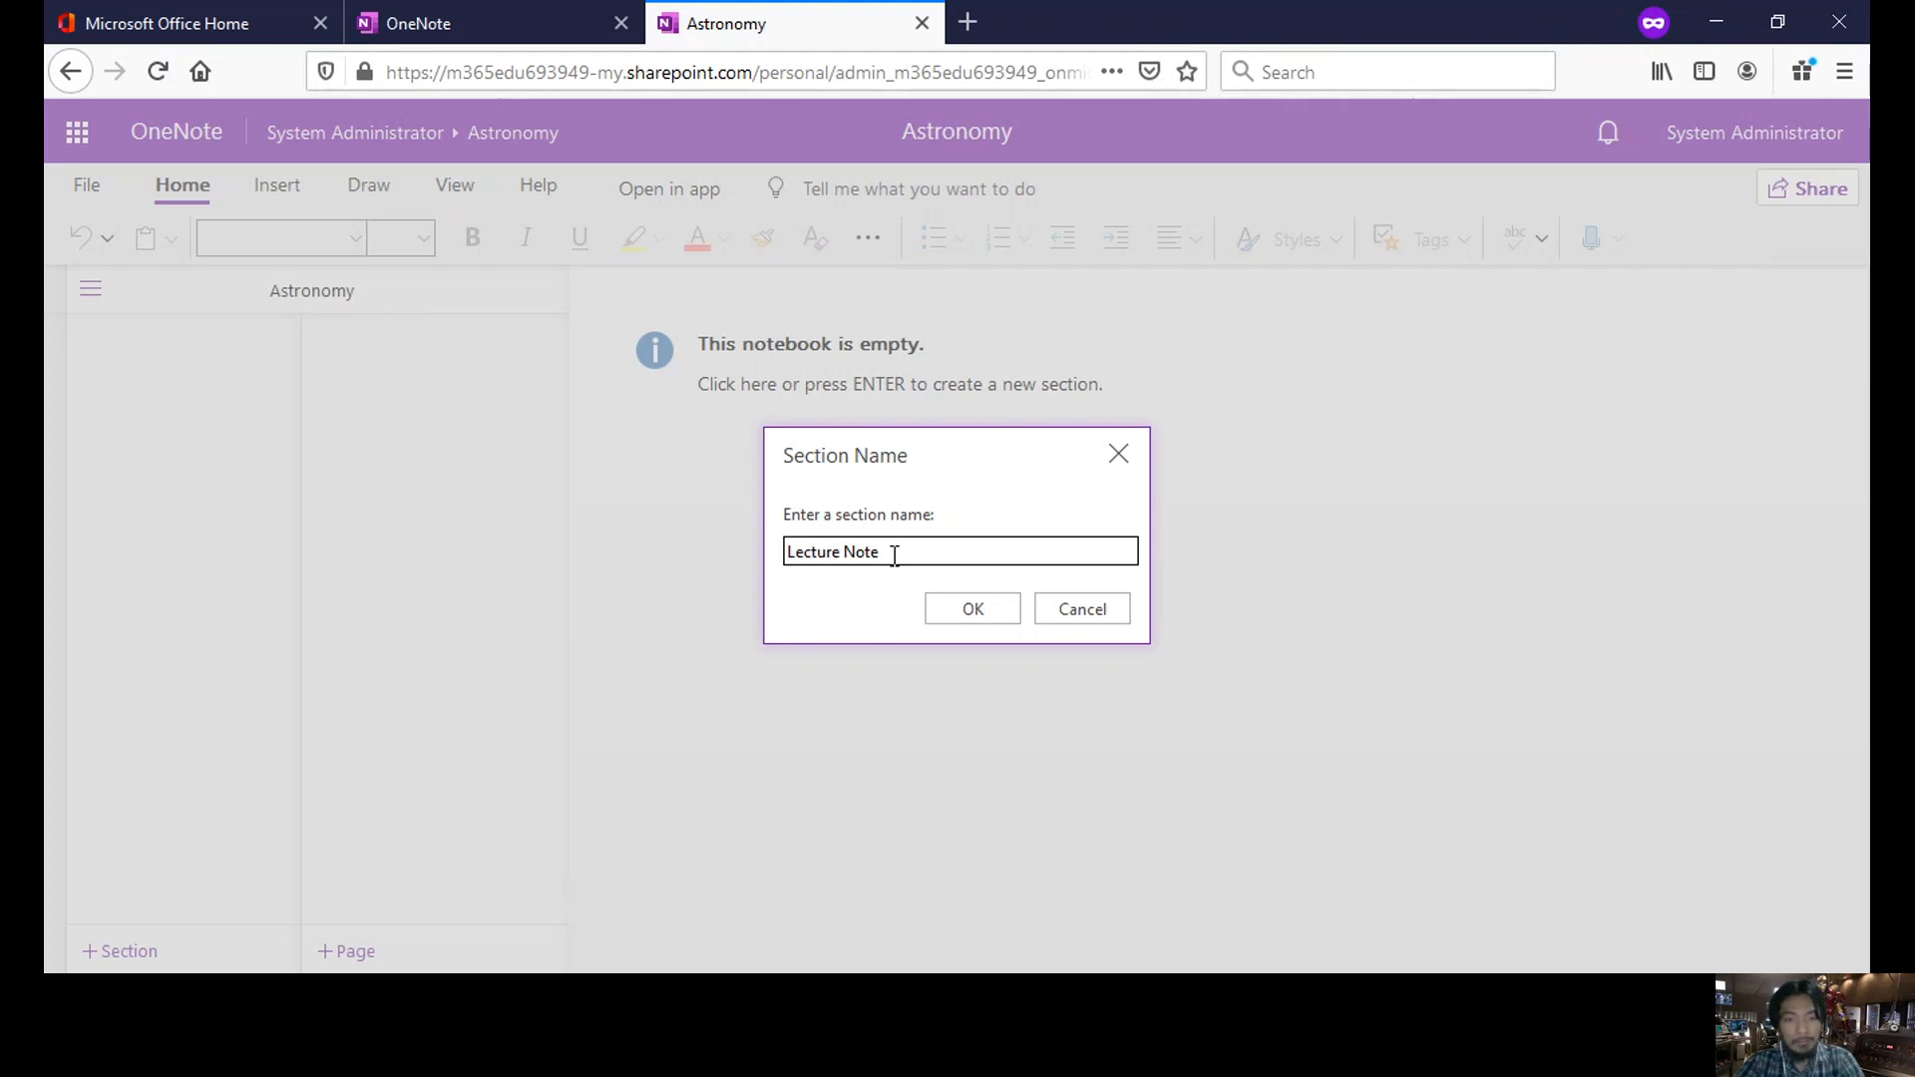
pyautogui.write('s for Astronomy')
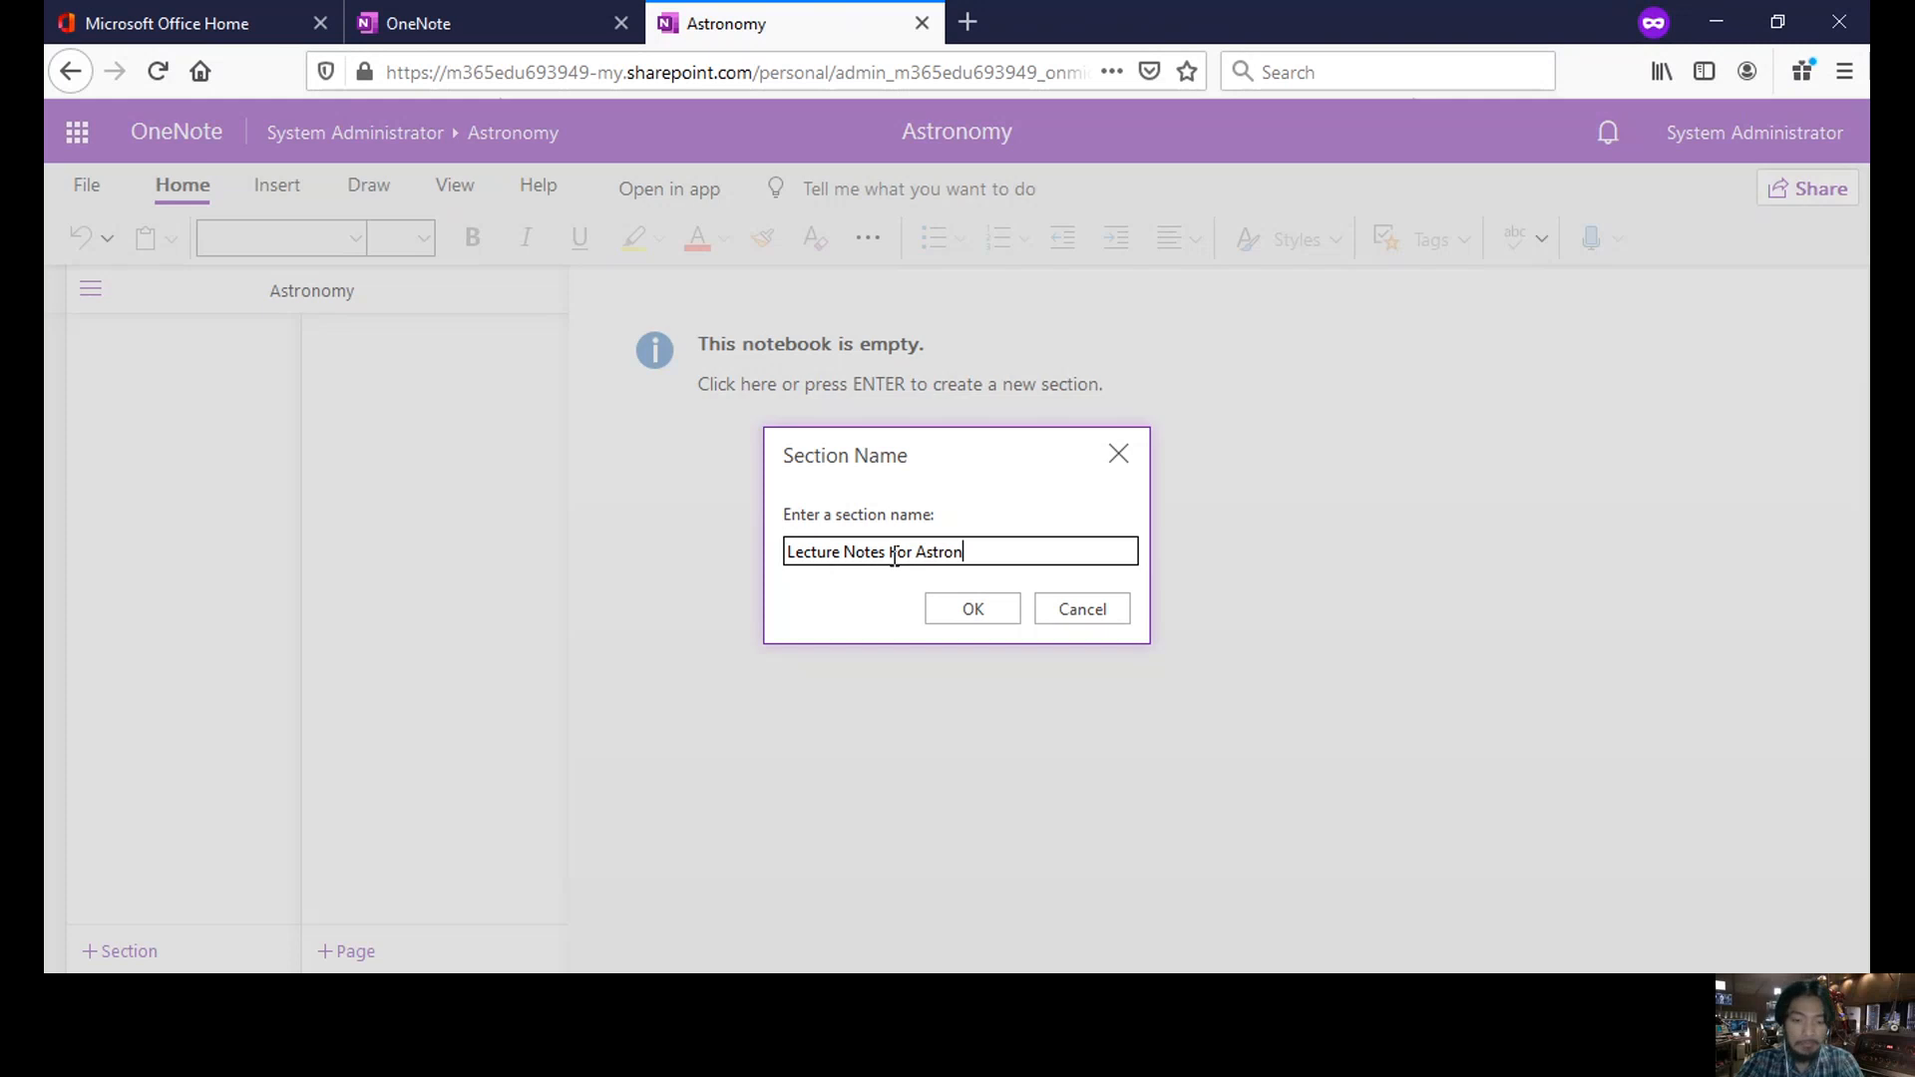
pyautogui.click(986, 607)
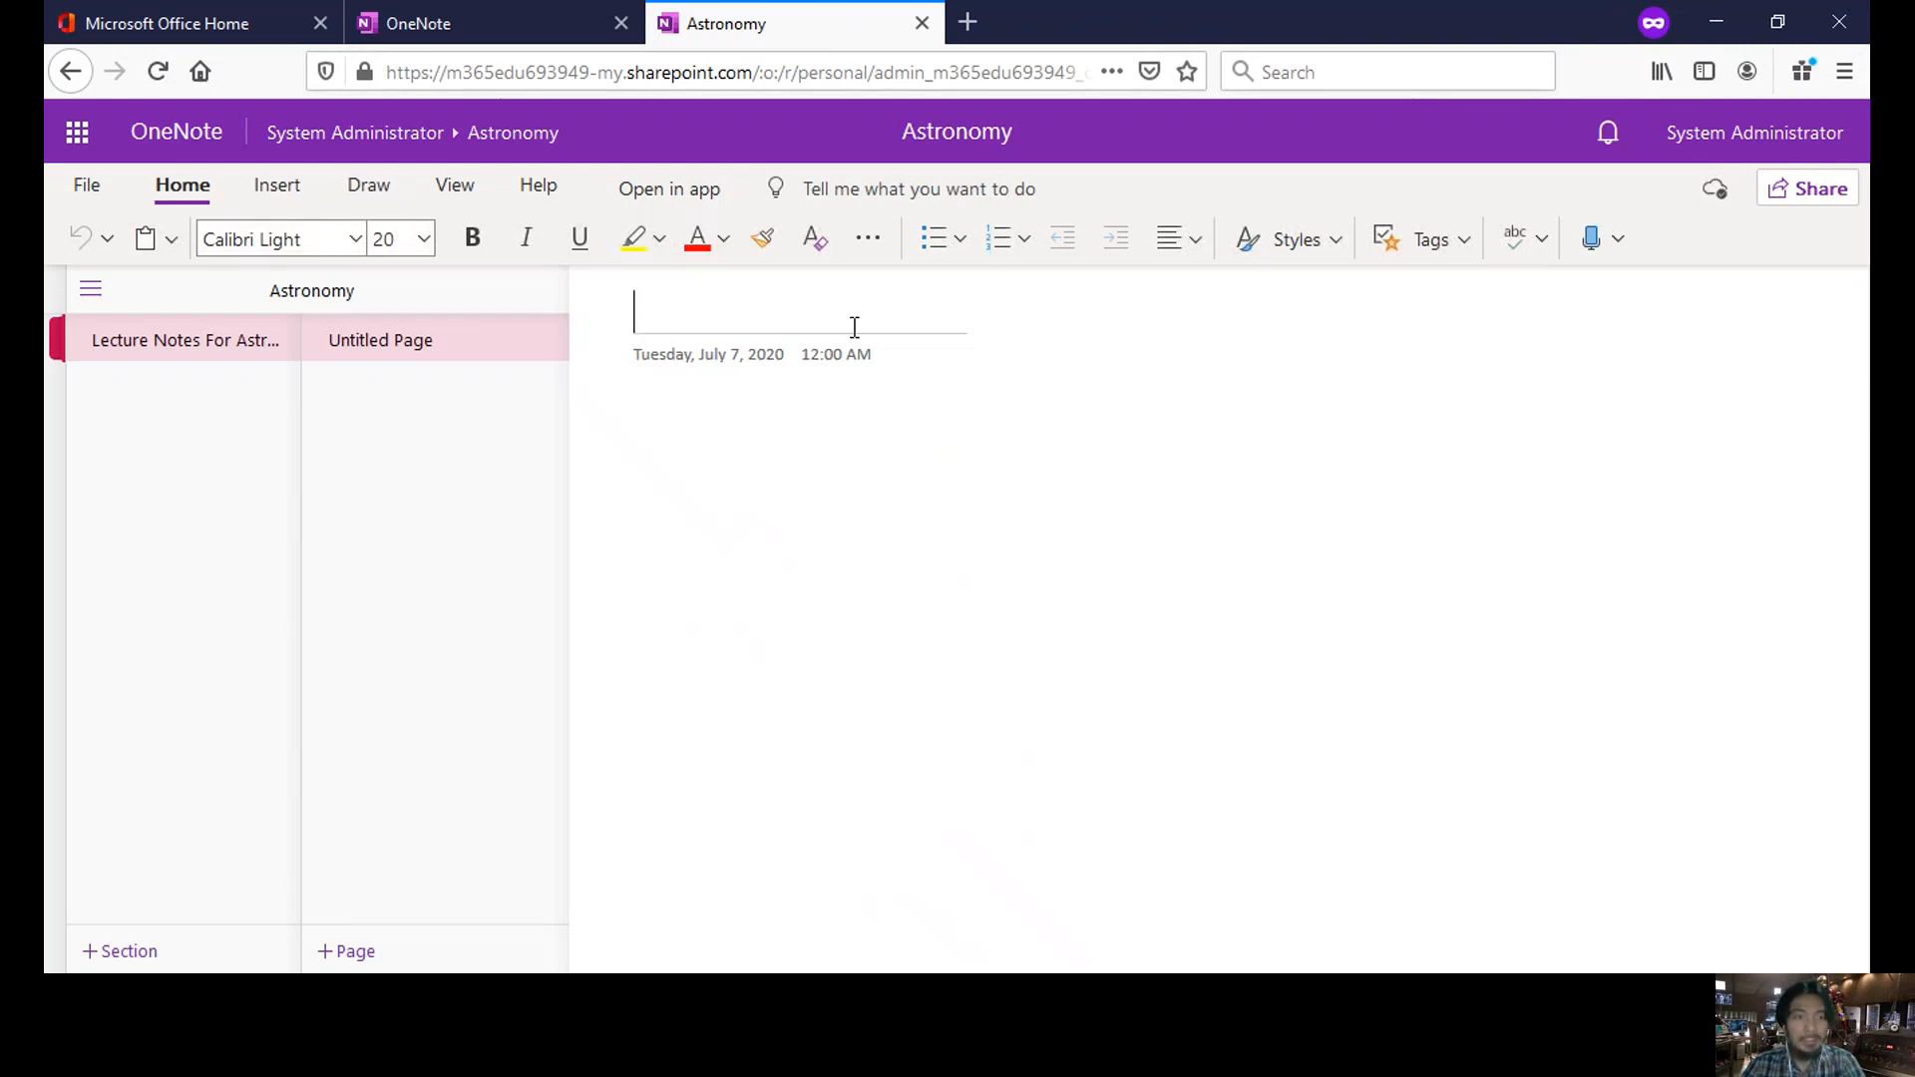
# - Title the page 'Lecture Notes' and add the line 'ttsefrsefskfksdfjsdfds' beneath it
pyautogui.write('L')
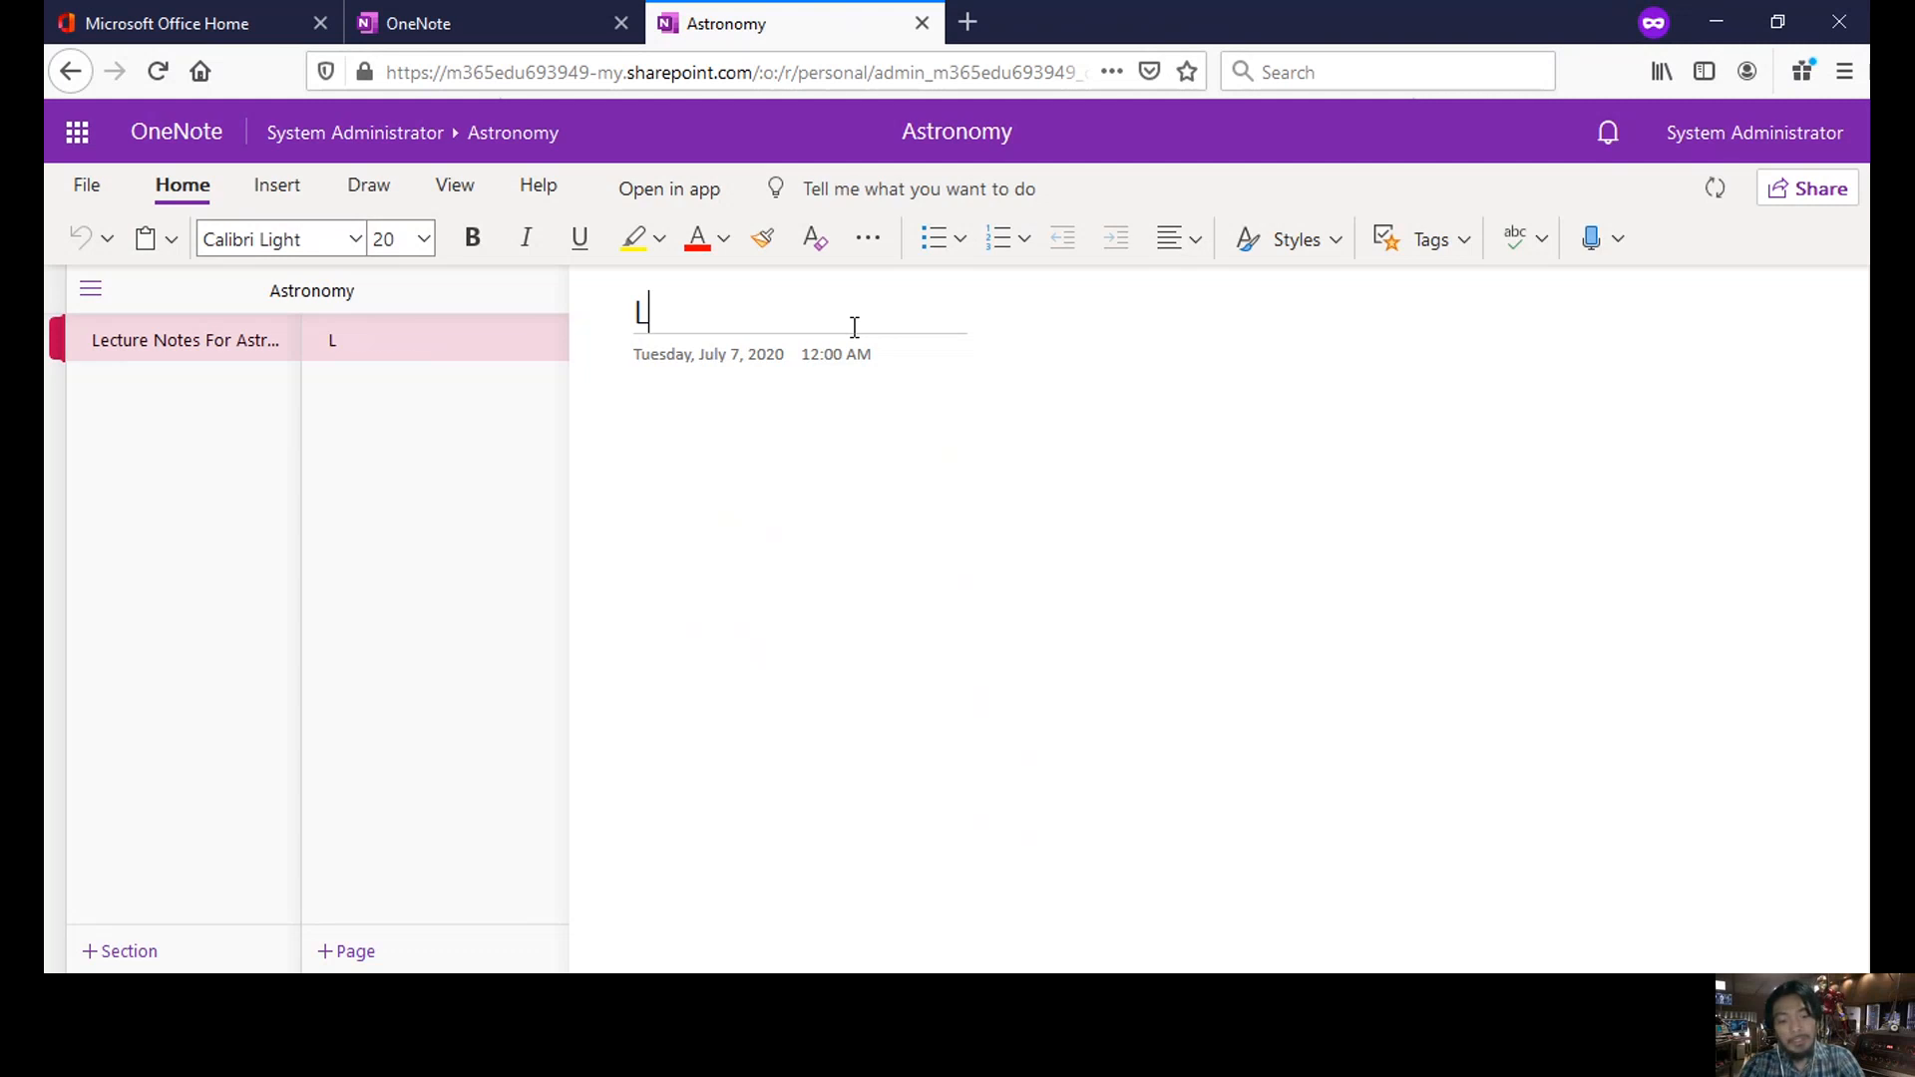
pyautogui.write('ecture')
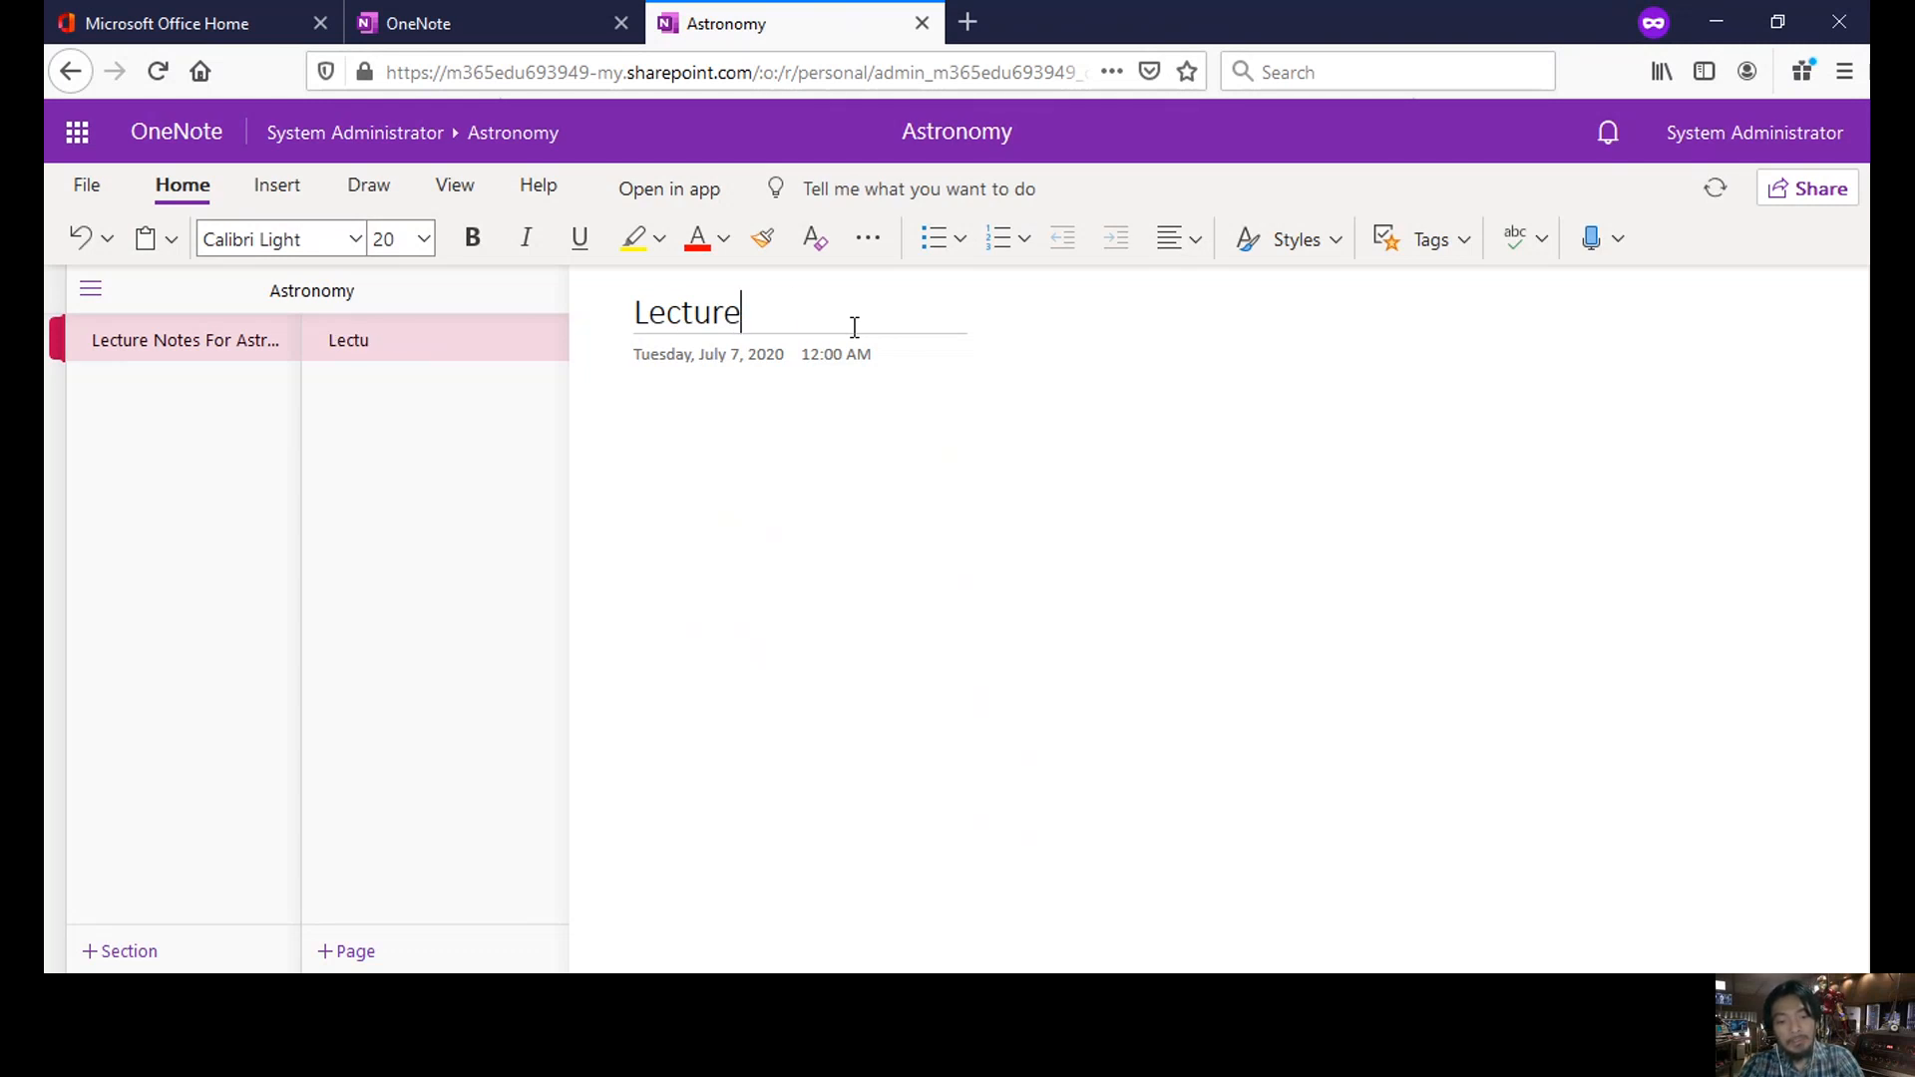
pyautogui.write(' Notes')
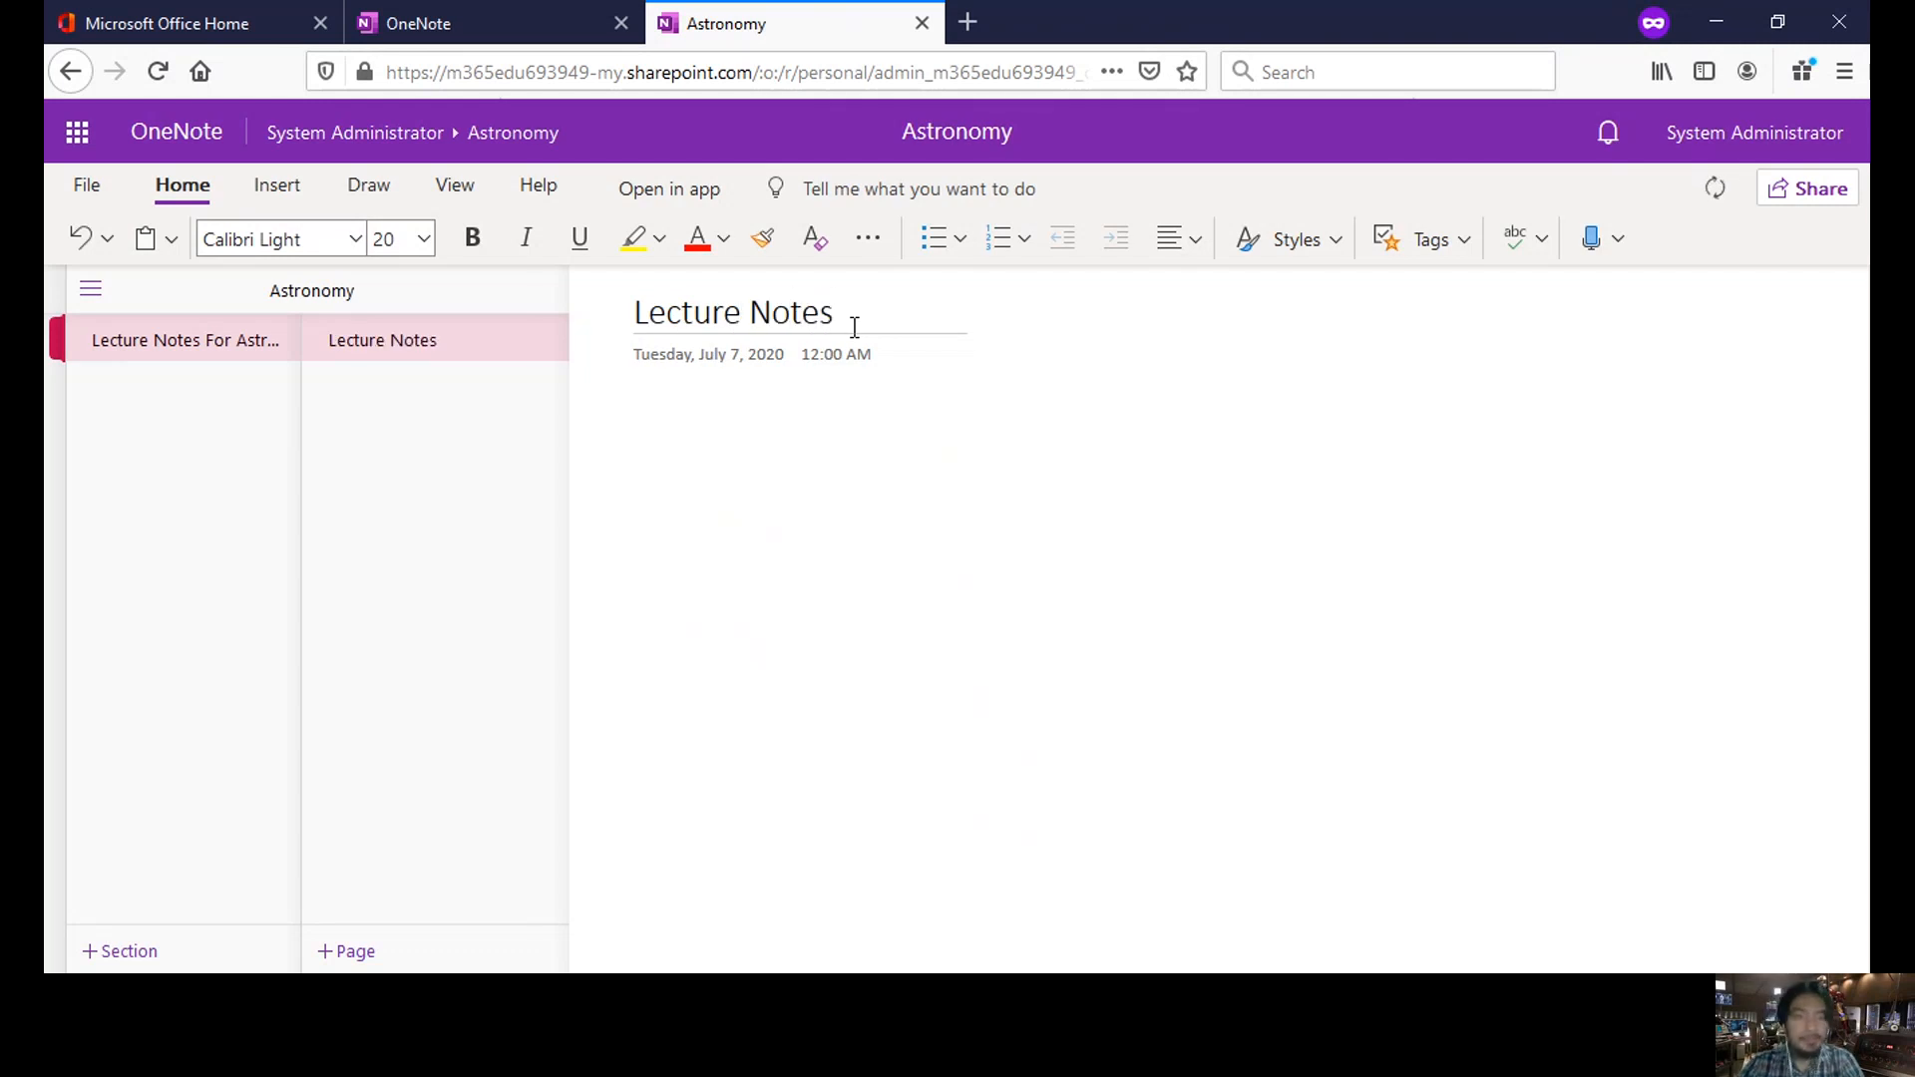
pyautogui.press('Return')
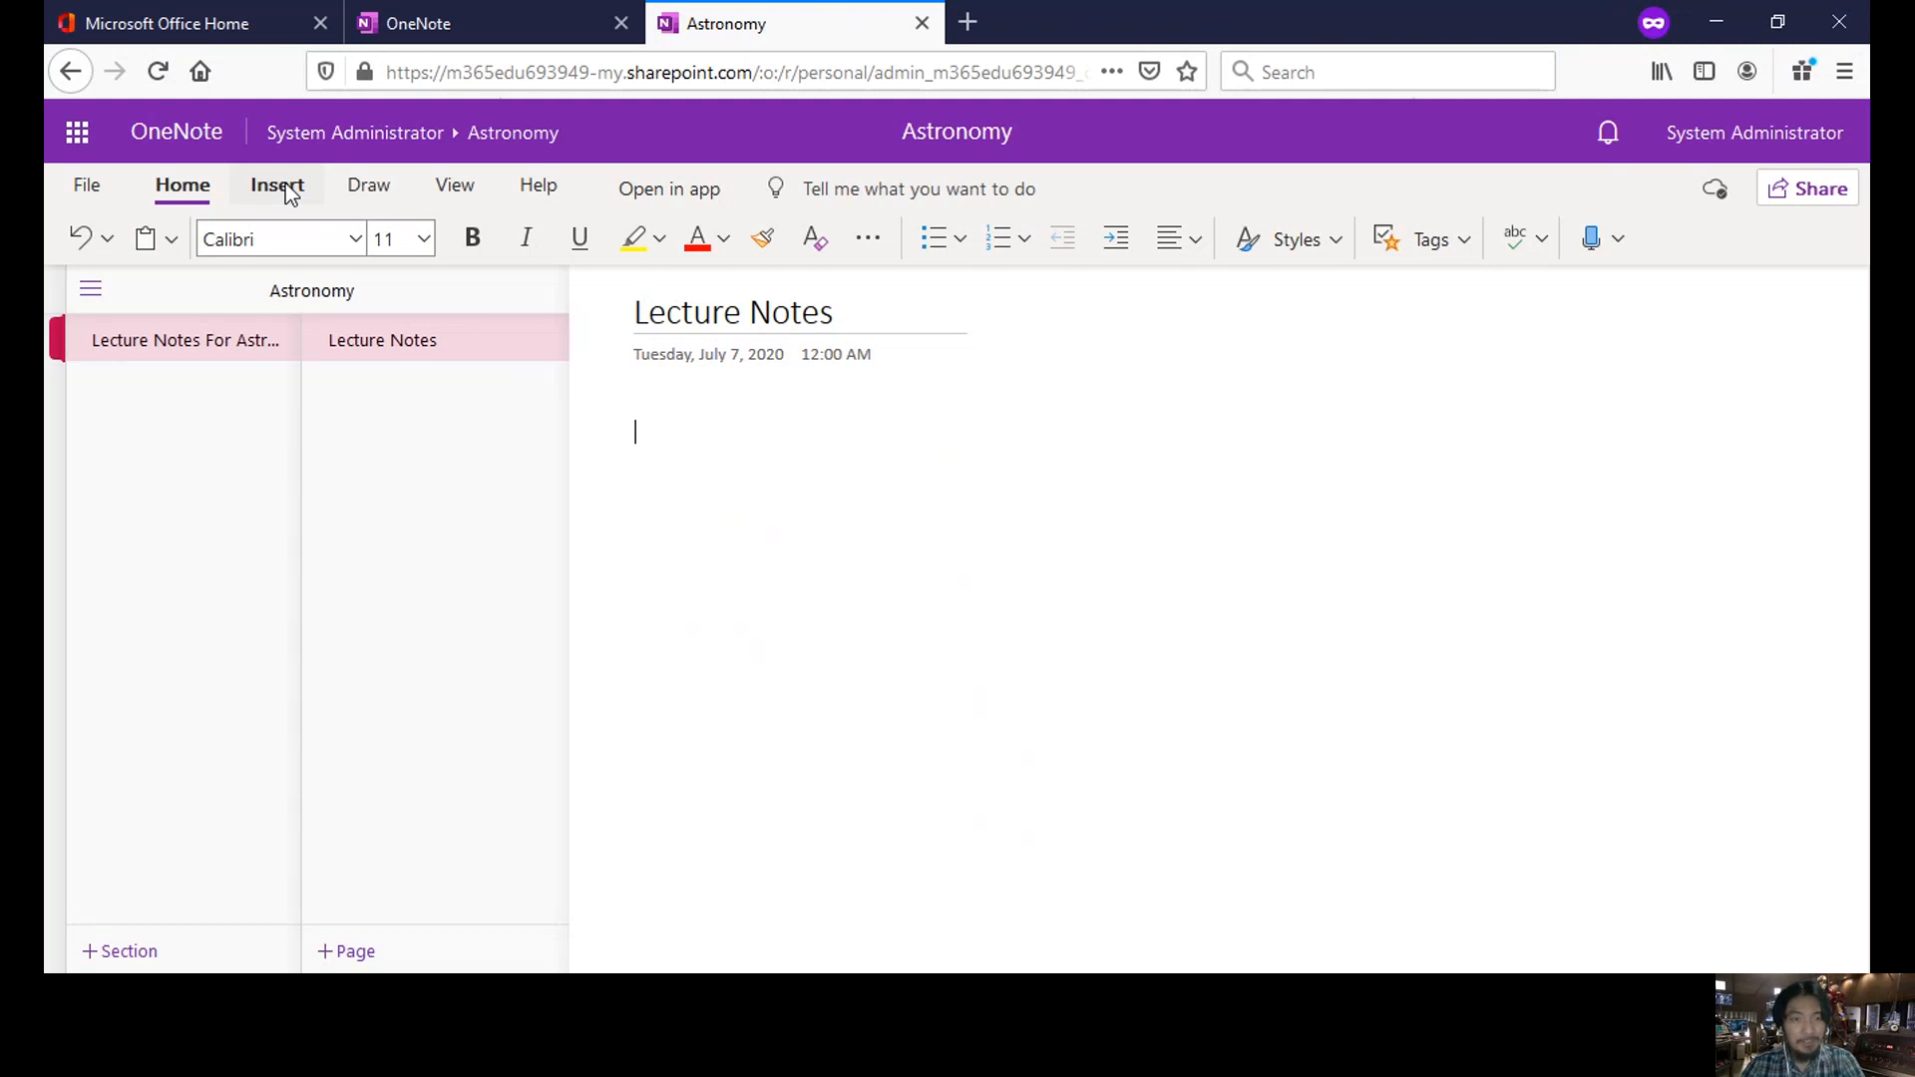
pyautogui.write('t')
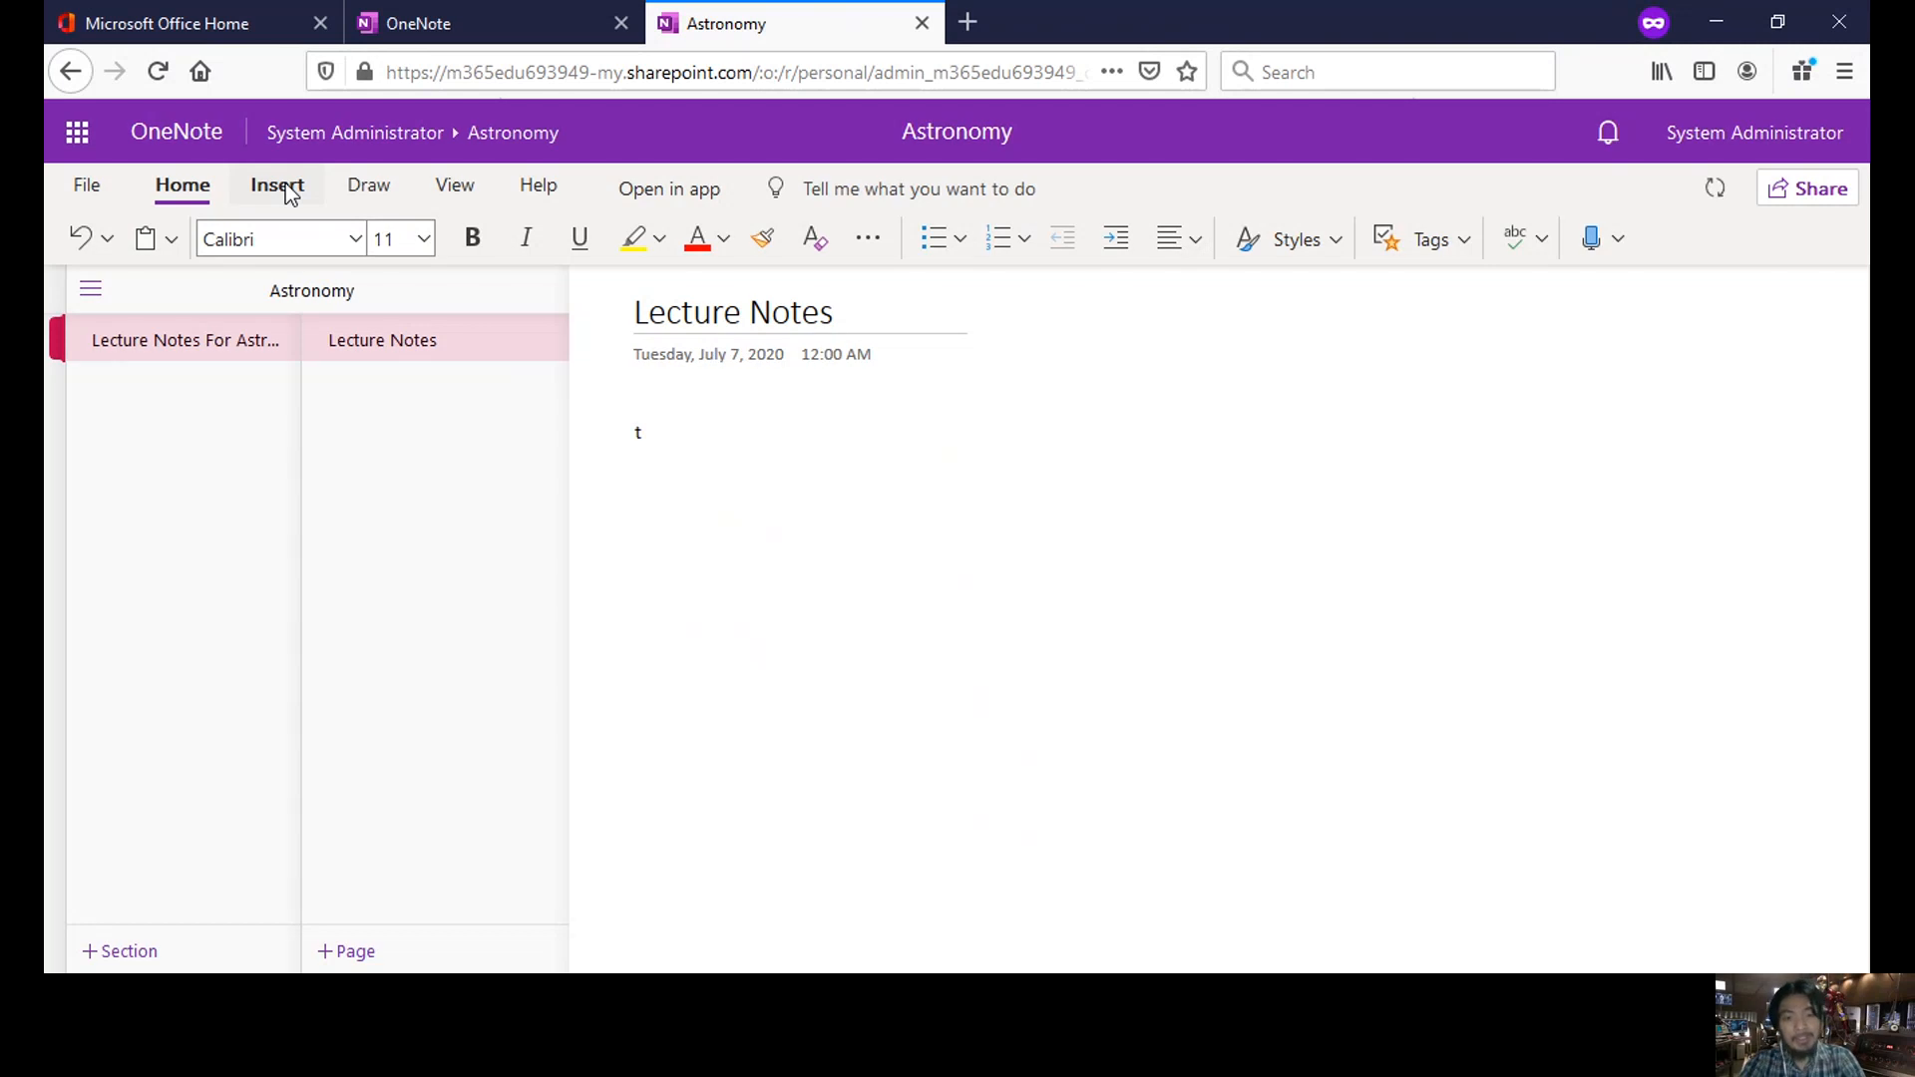
pyautogui.write('tsefrsefskfksdfjsdfds')
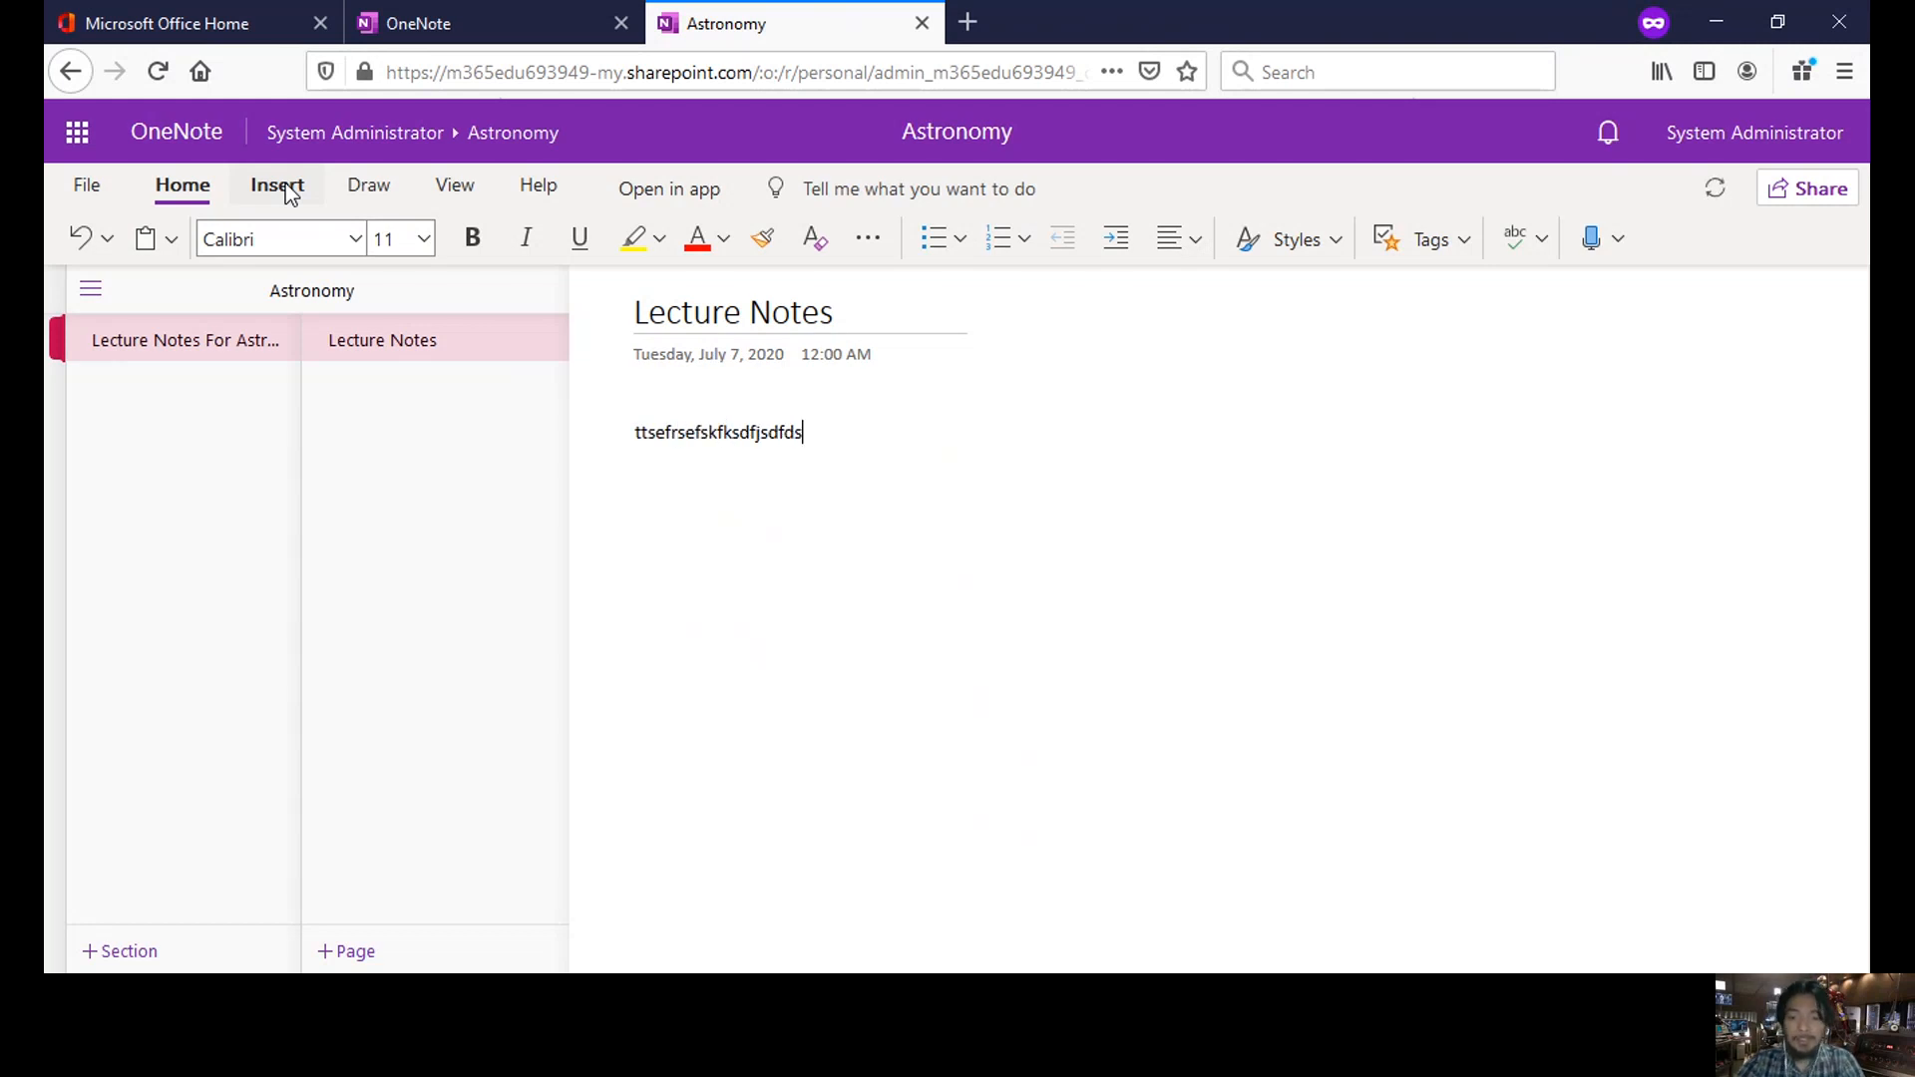
pyautogui.press('Return')
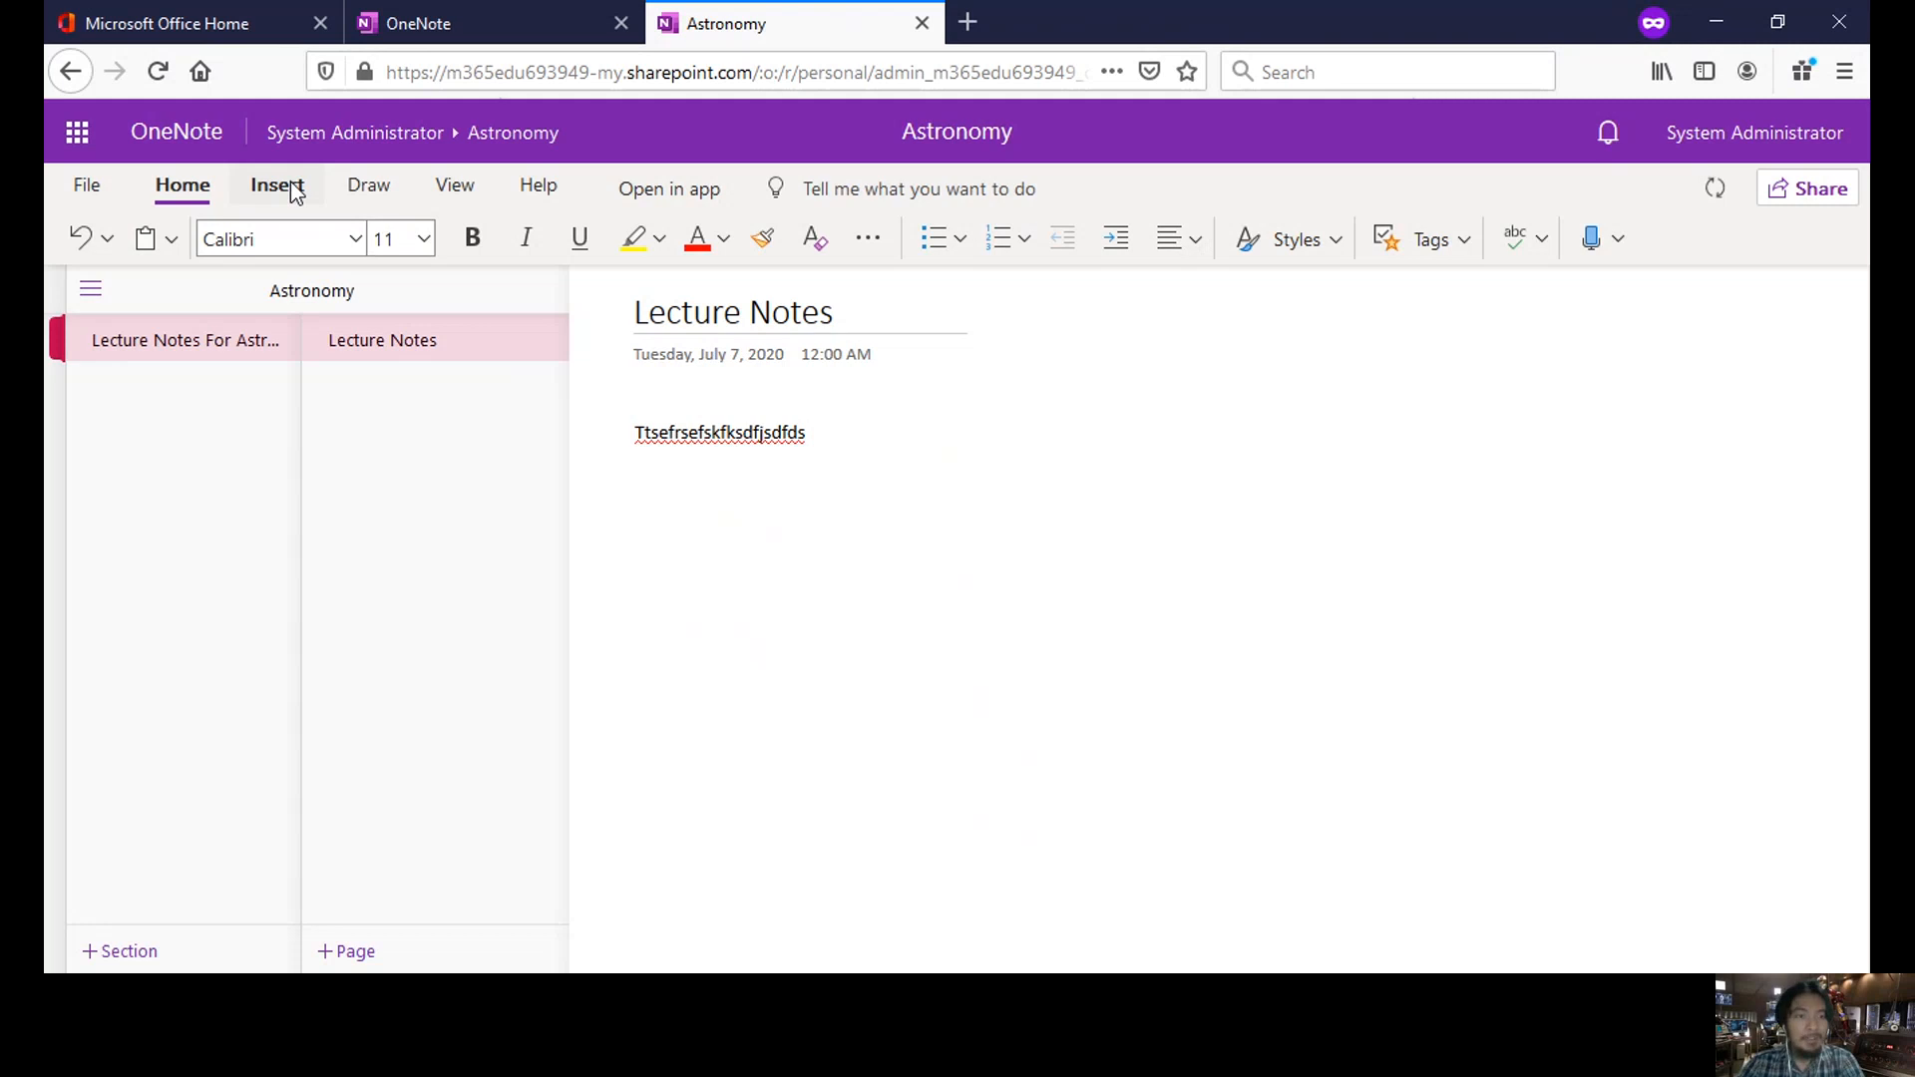
# - Insert a blank 4x3 table below the sample text
pyautogui.click(296, 190)
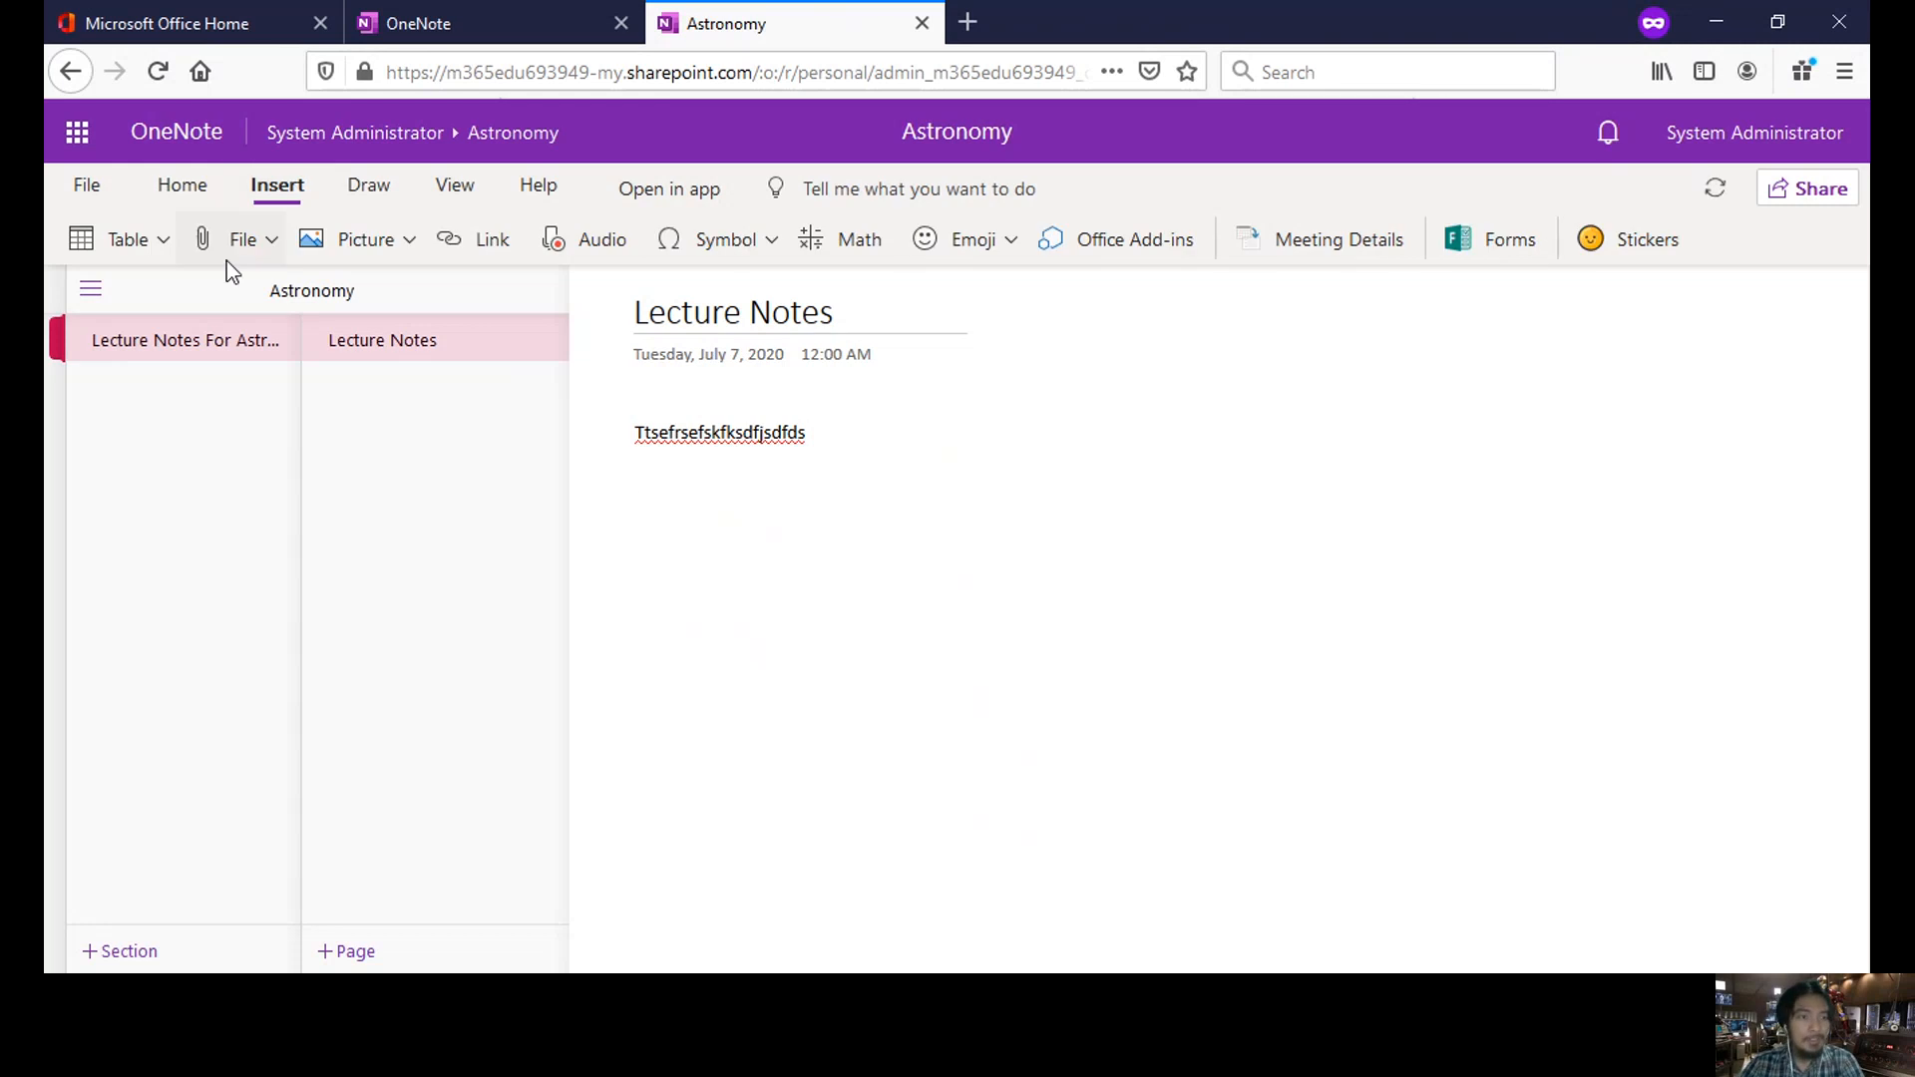
pyautogui.click(160, 243)
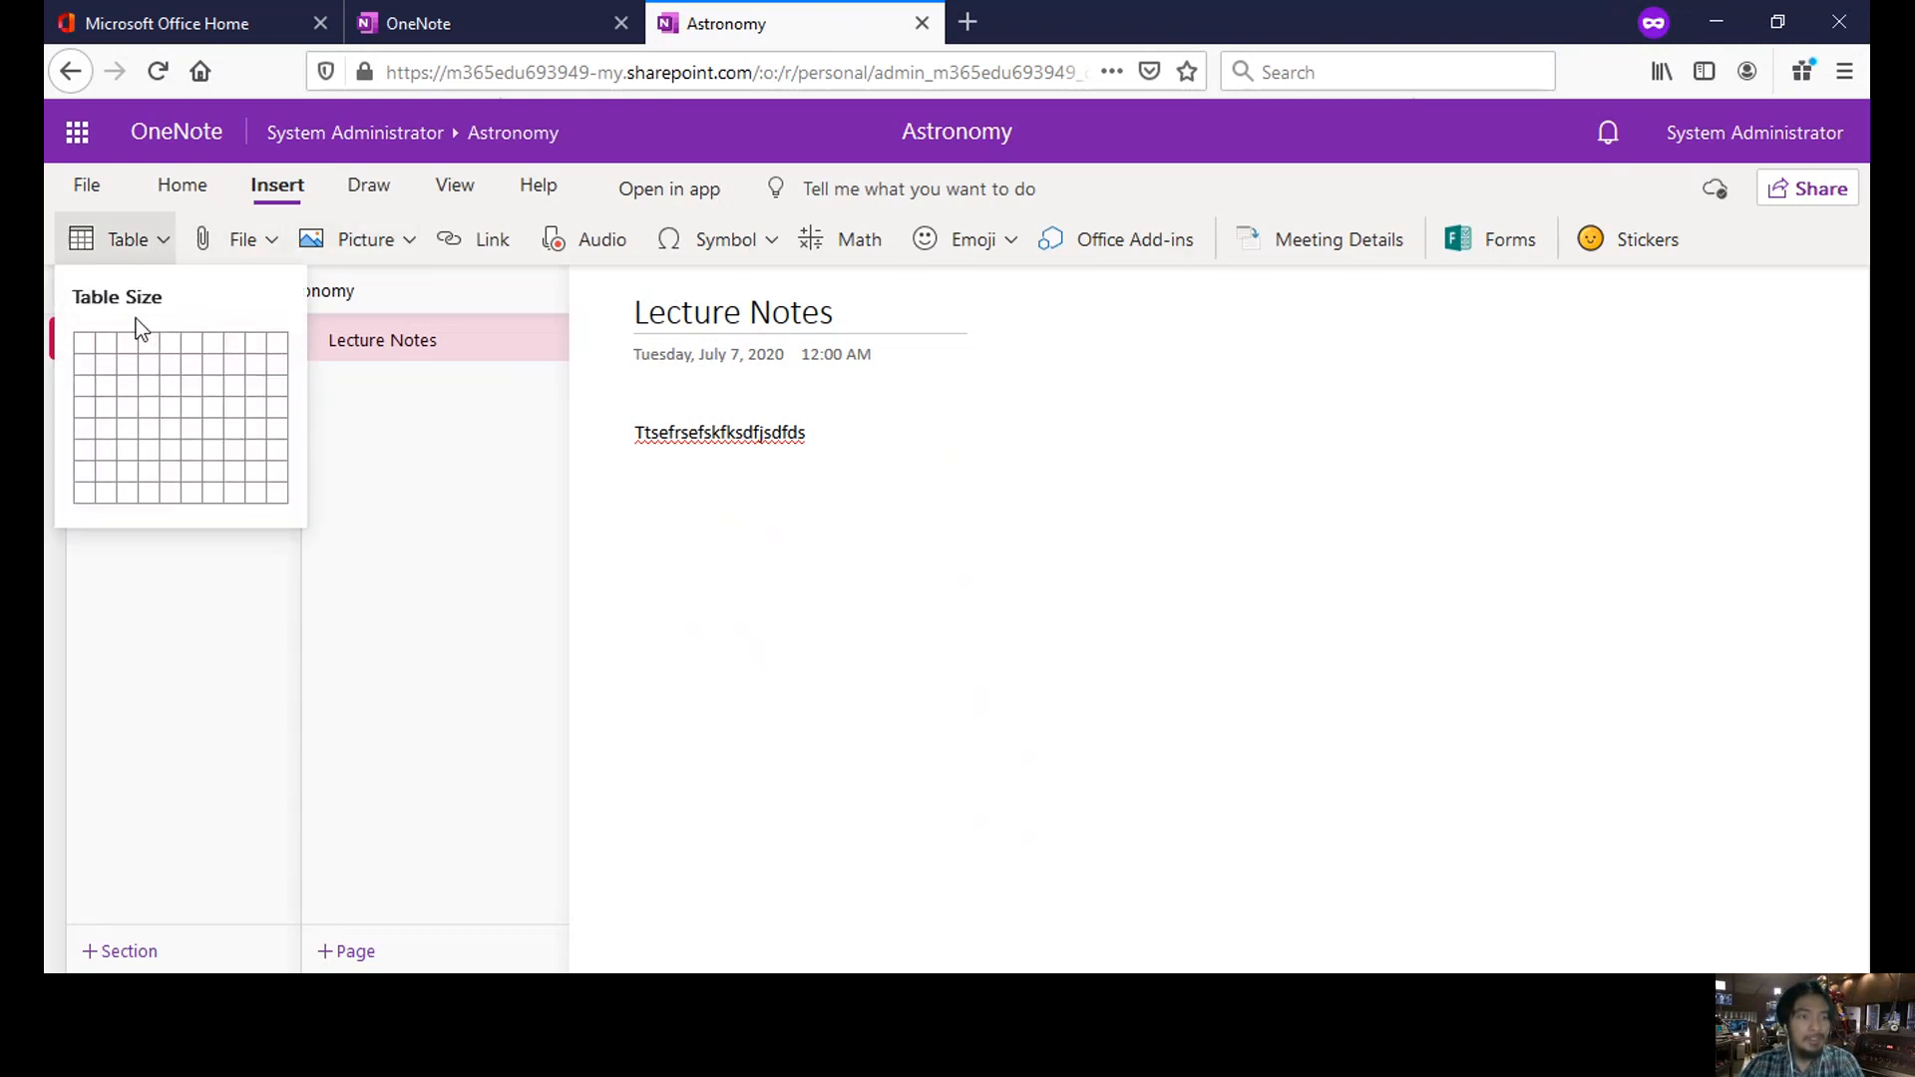
pyautogui.click(152, 381)
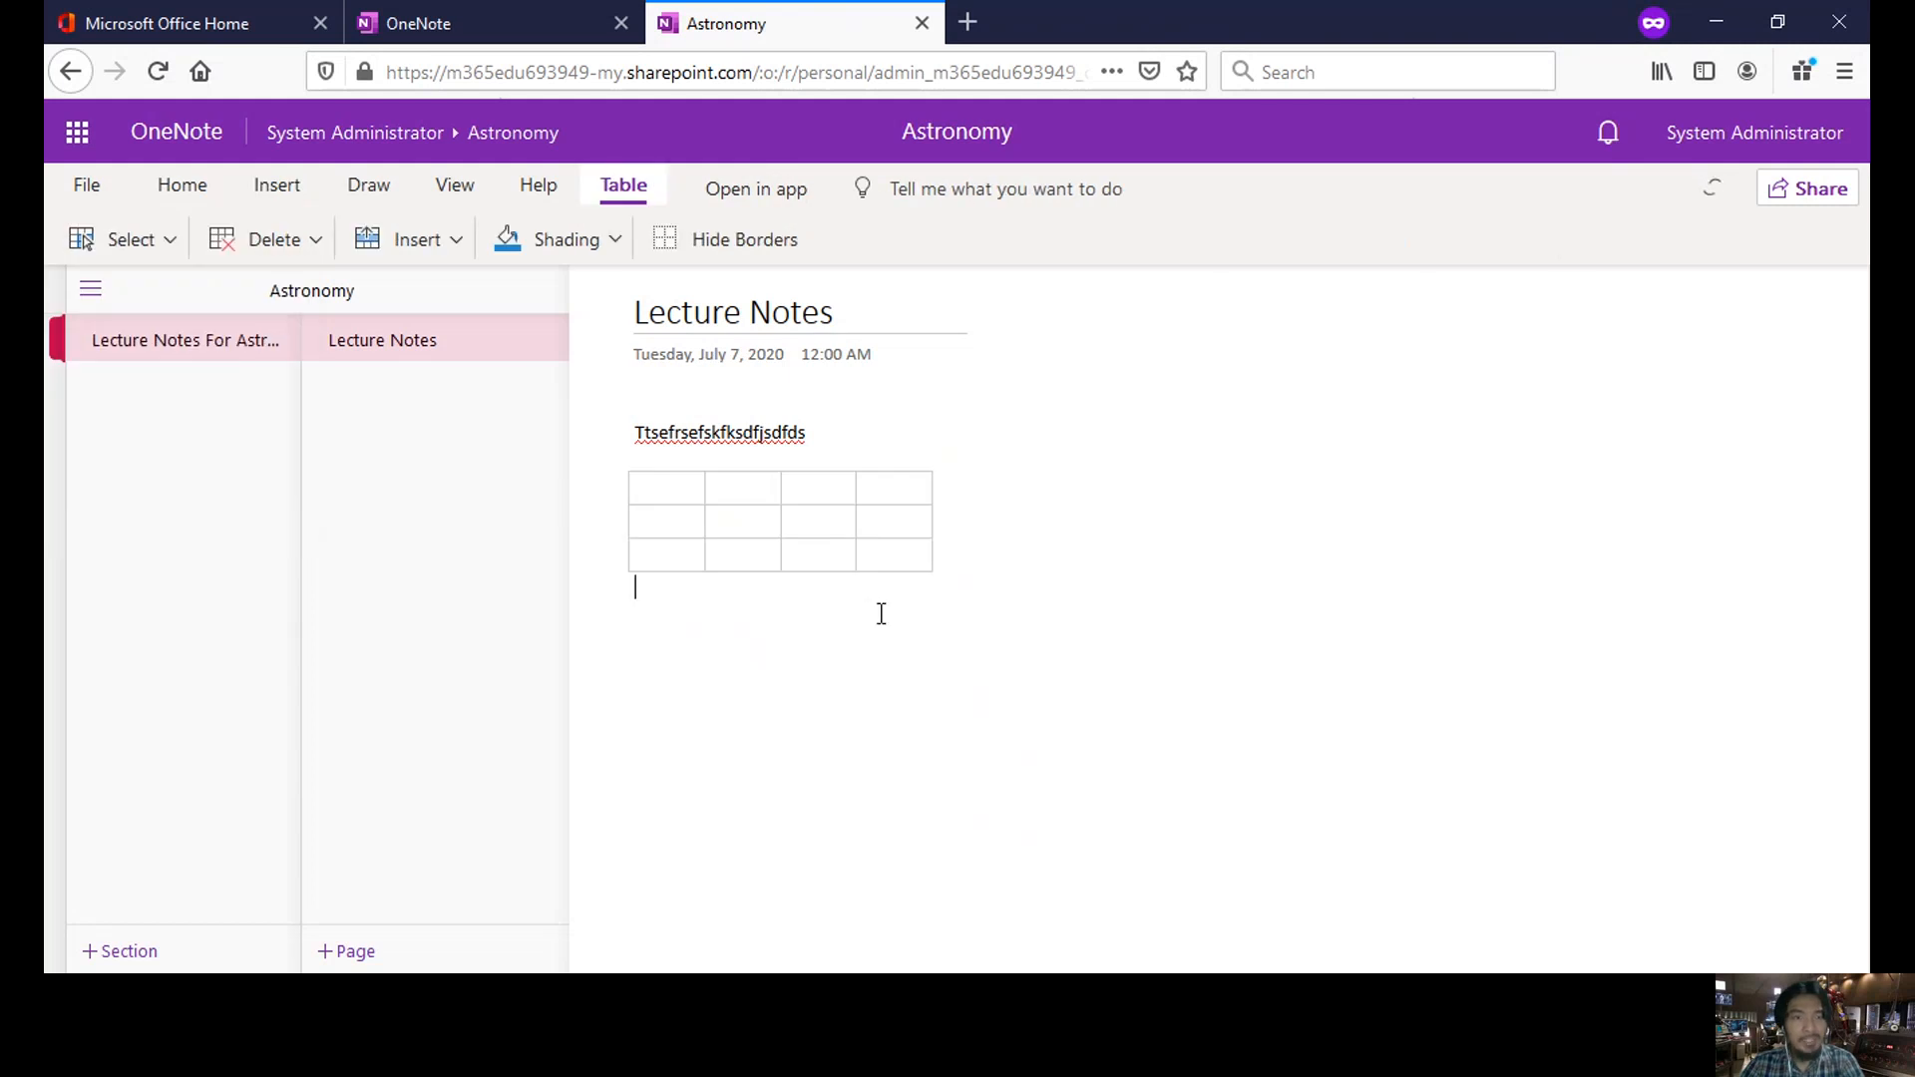
# - Start a new line below the table and view the options for inserting a file
pyautogui.press('Return')
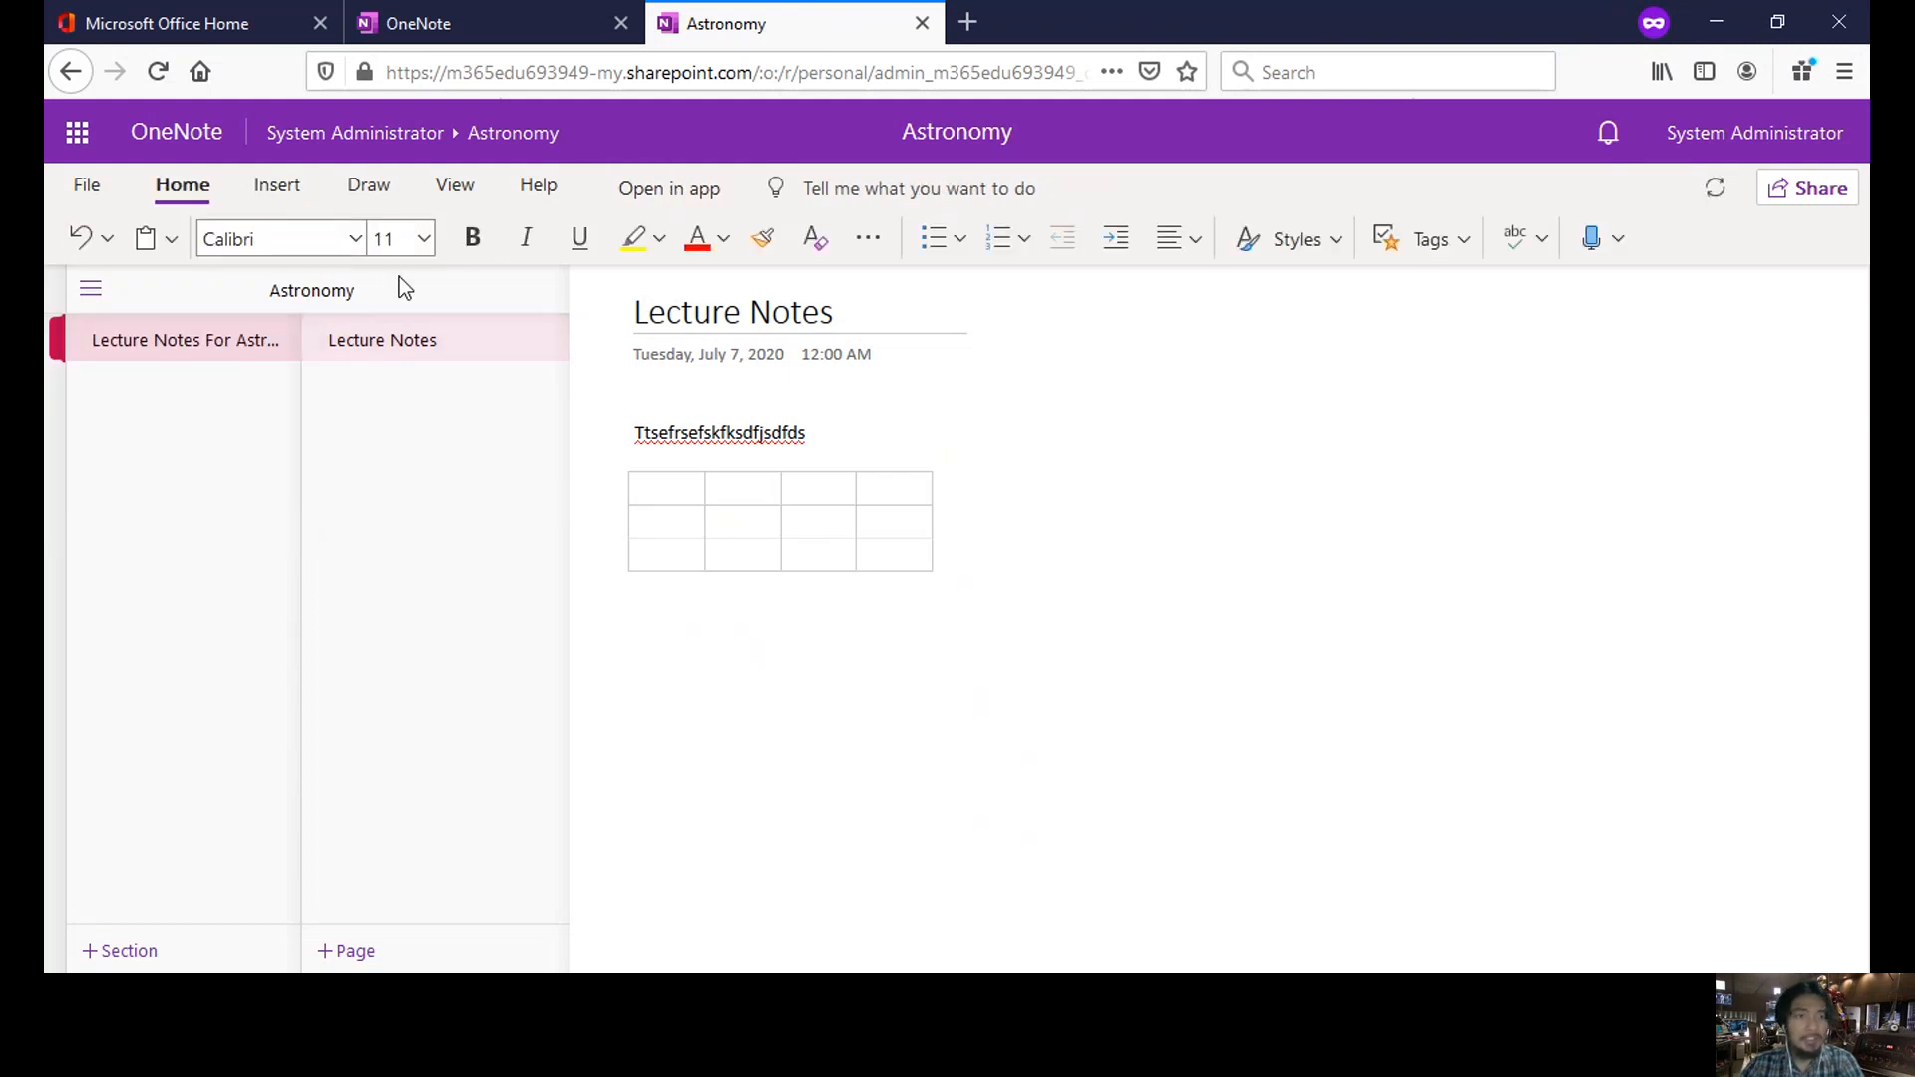
pyautogui.click(285, 187)
pyautogui.click(270, 240)
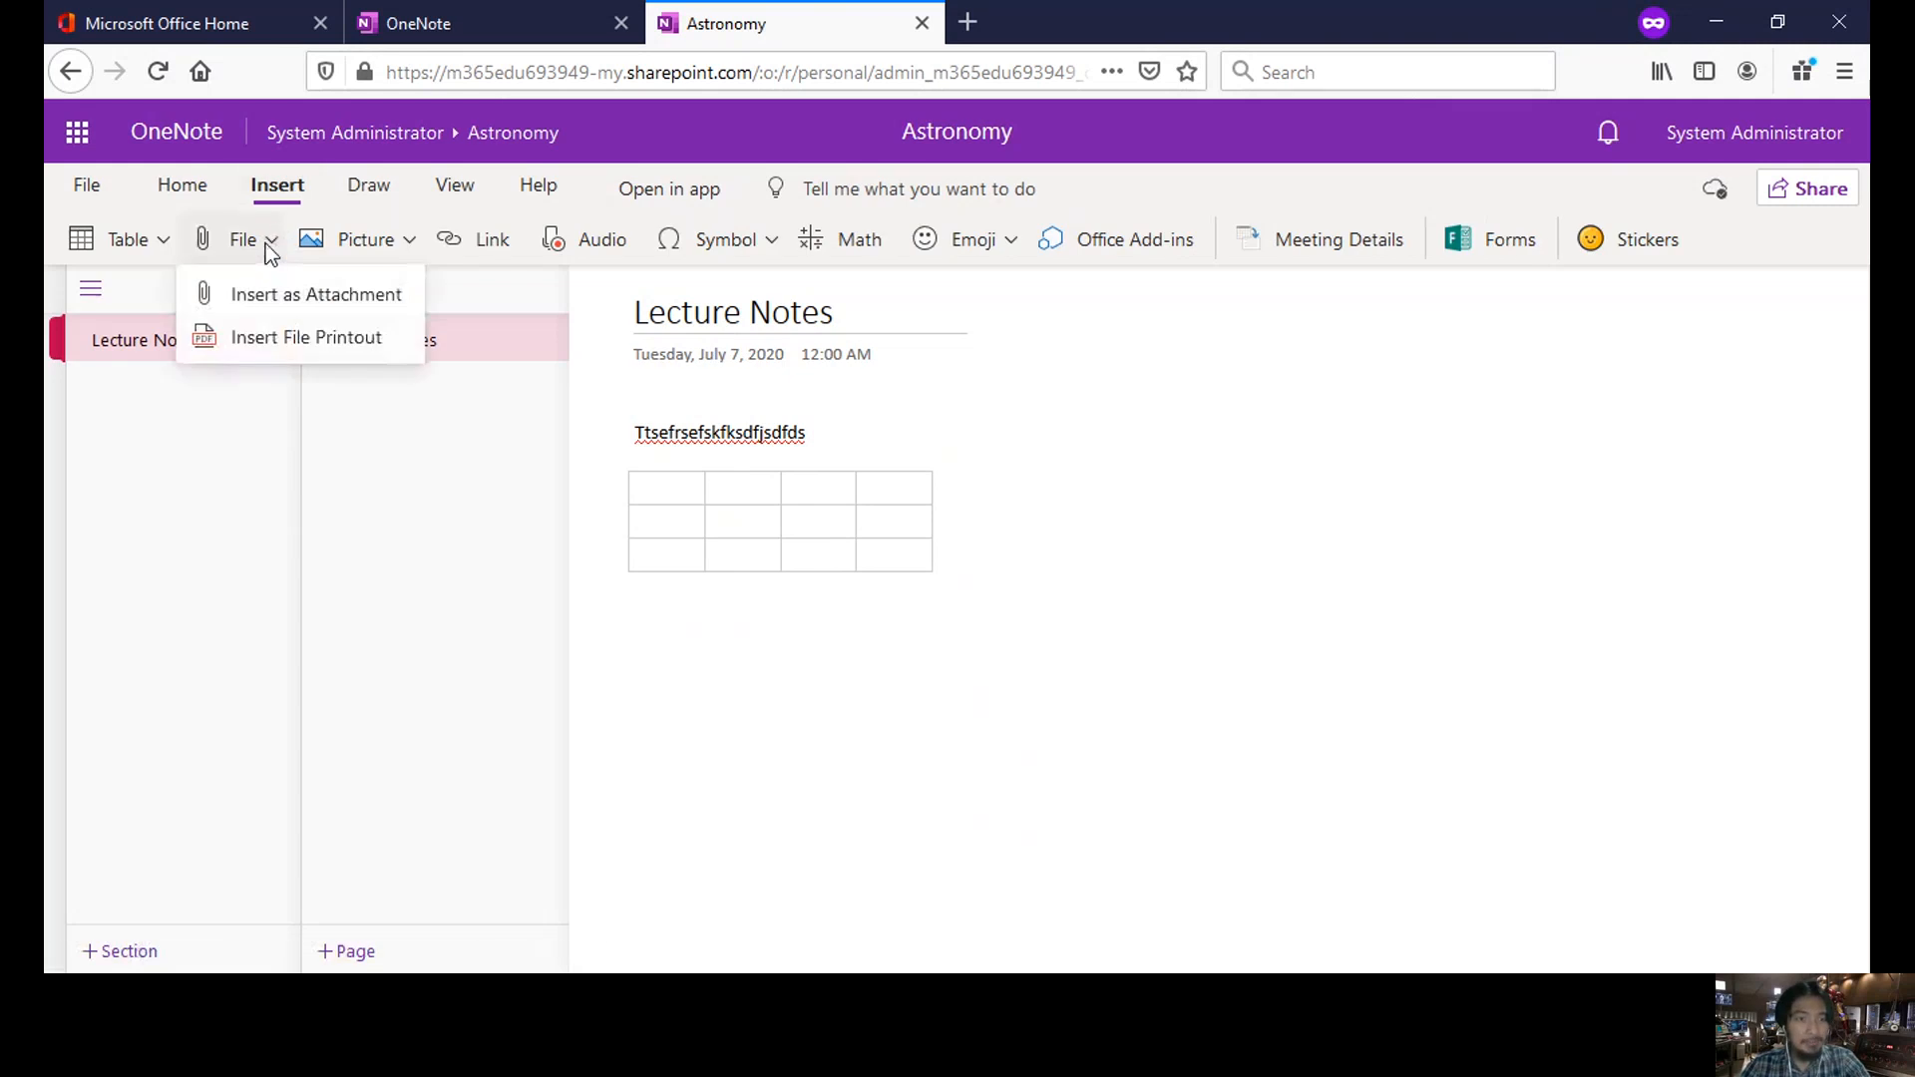
# - Insert the planets image from the academe > O365 acad folder below the table
pyautogui.click(409, 241)
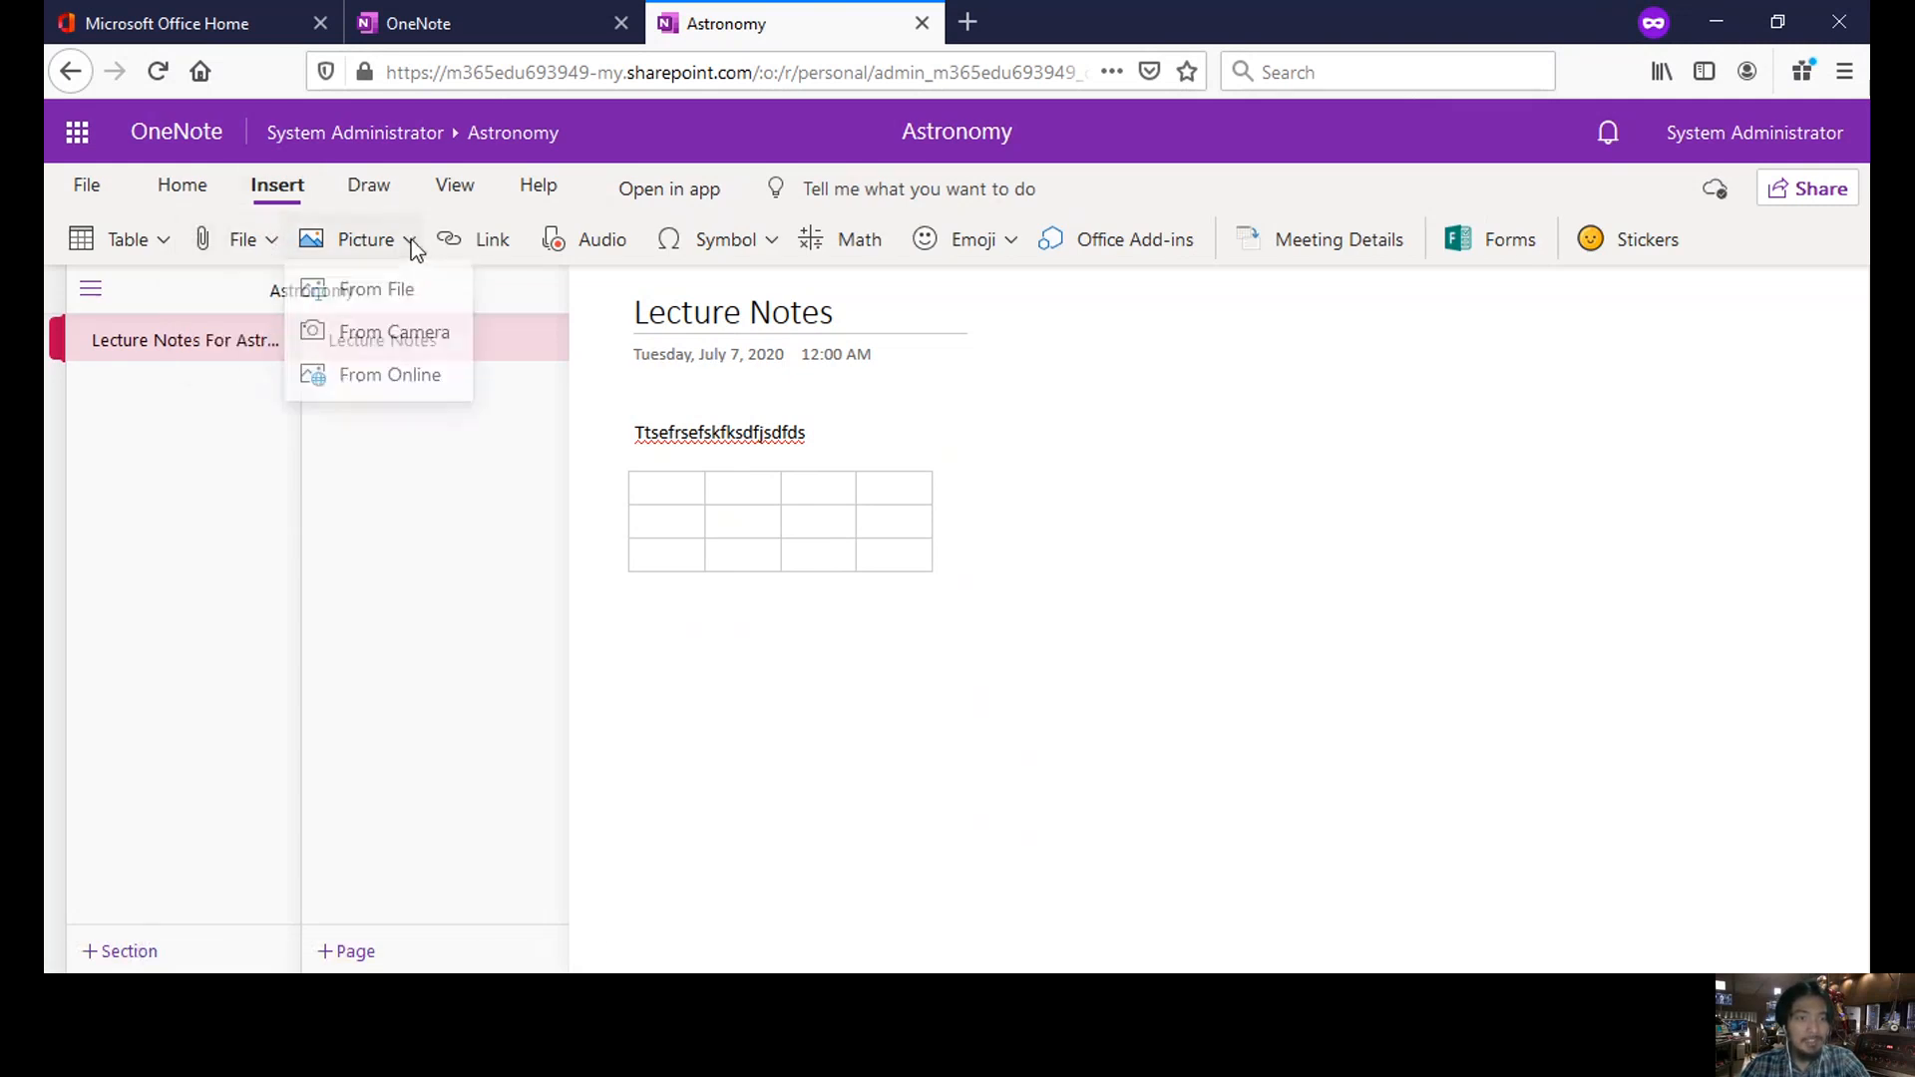
pyautogui.click(407, 300)
pyautogui.click(848, 561)
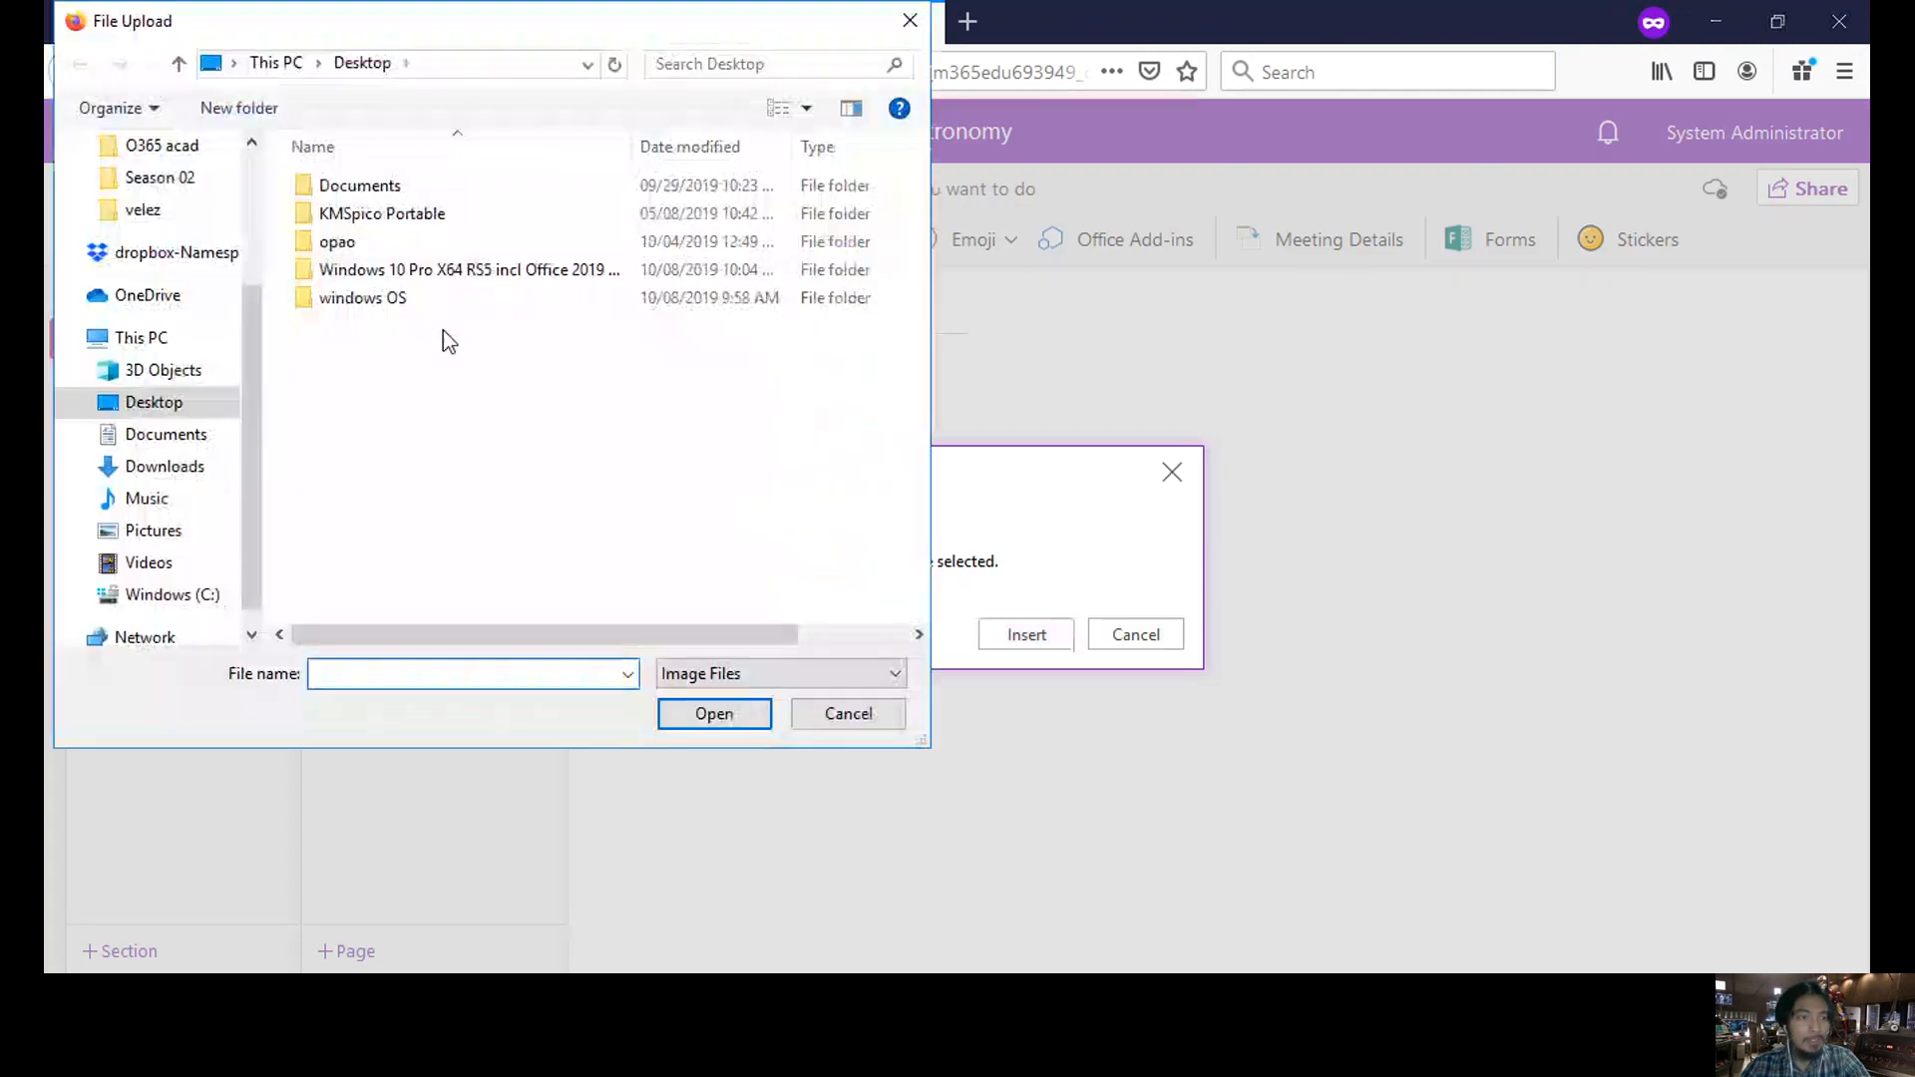
pyautogui.moveTo(254, 321); pyautogui.dragTo(244, 177)
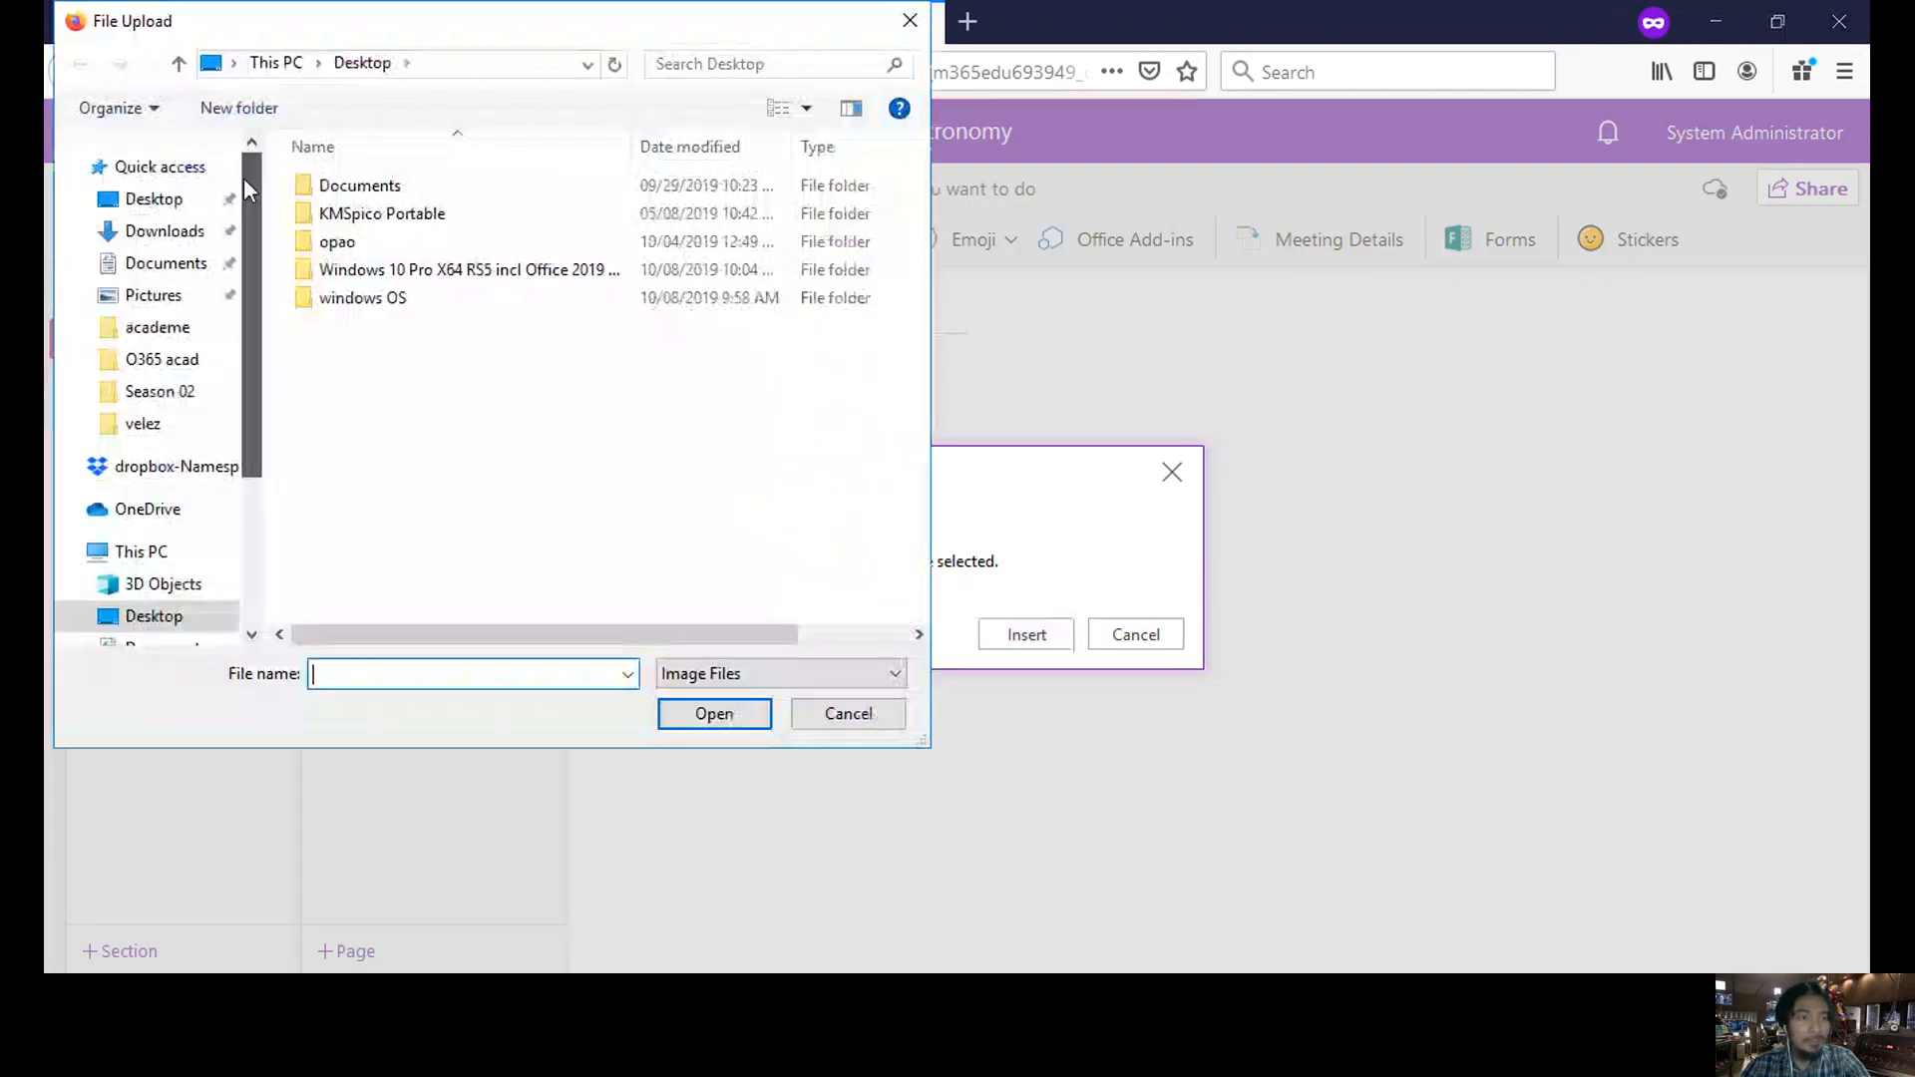
pyautogui.click(199, 339)
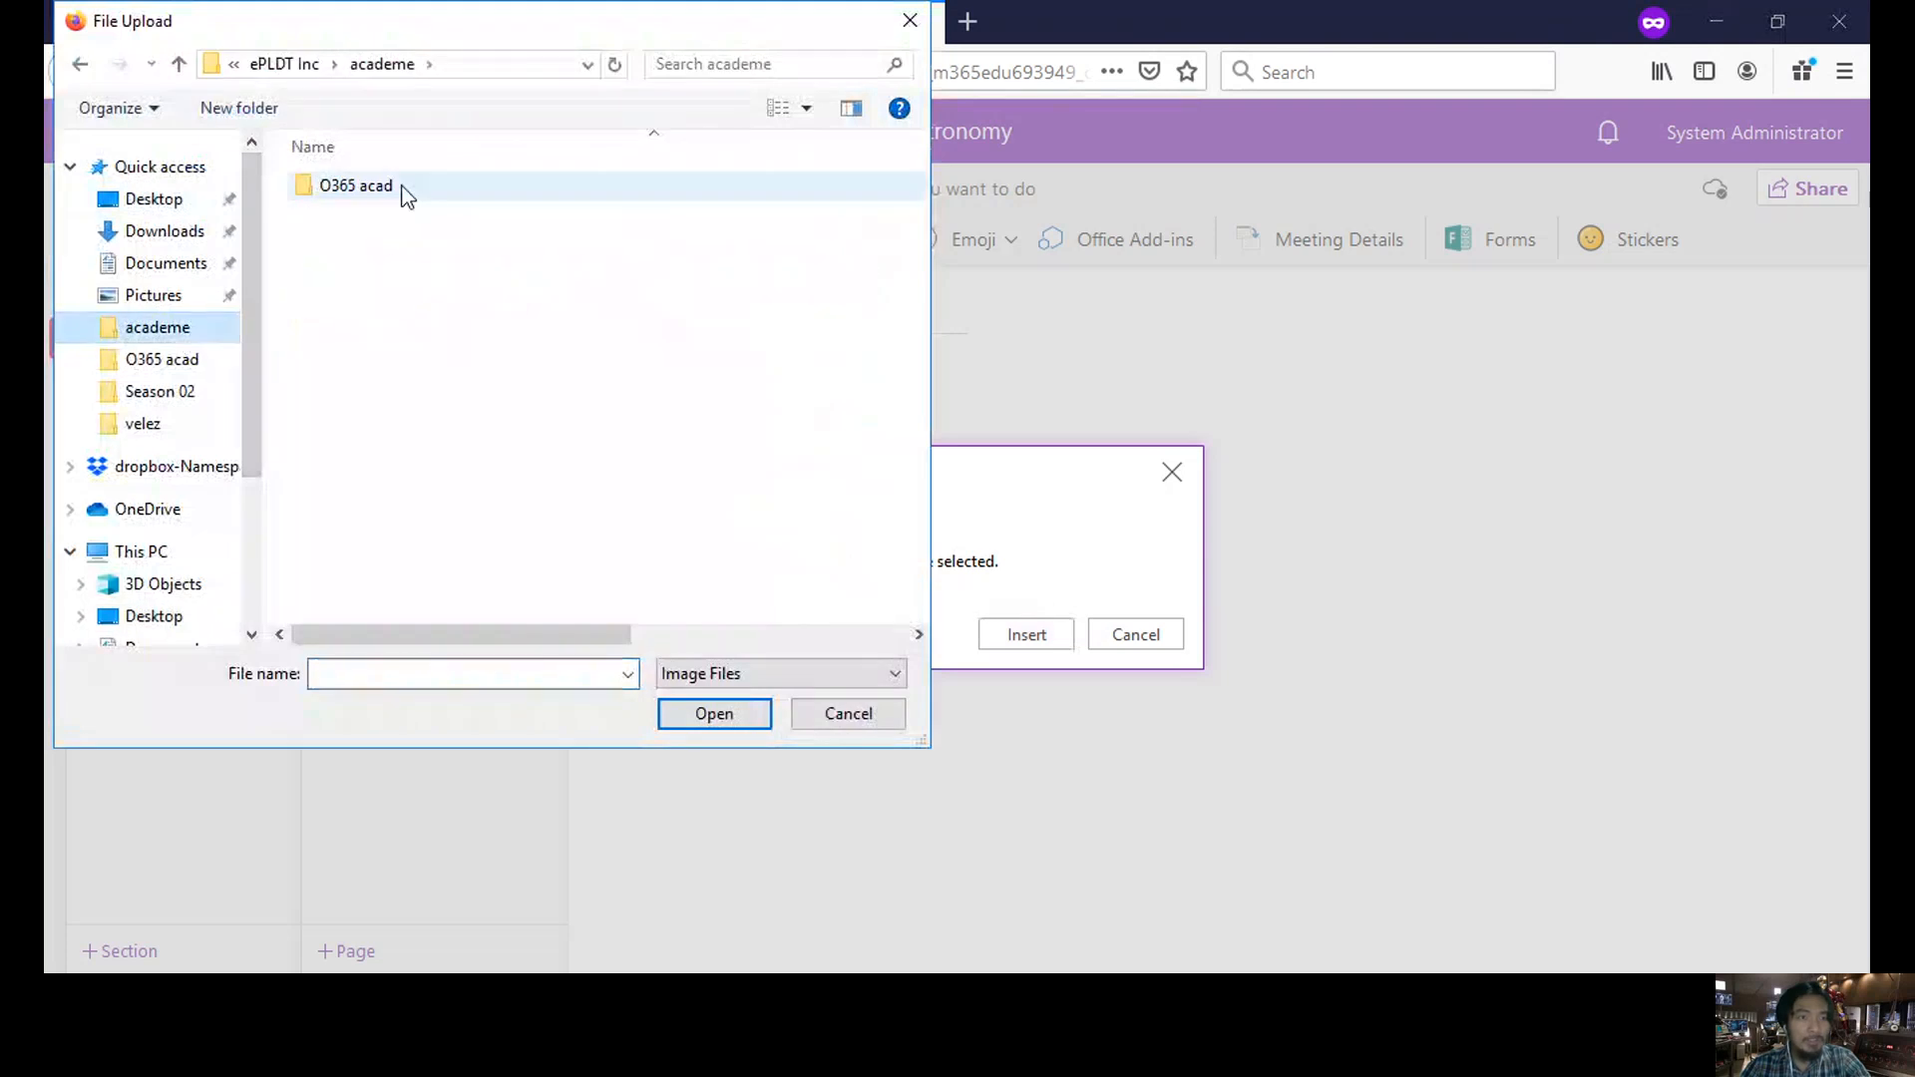
pyautogui.doubleClick(357, 186)
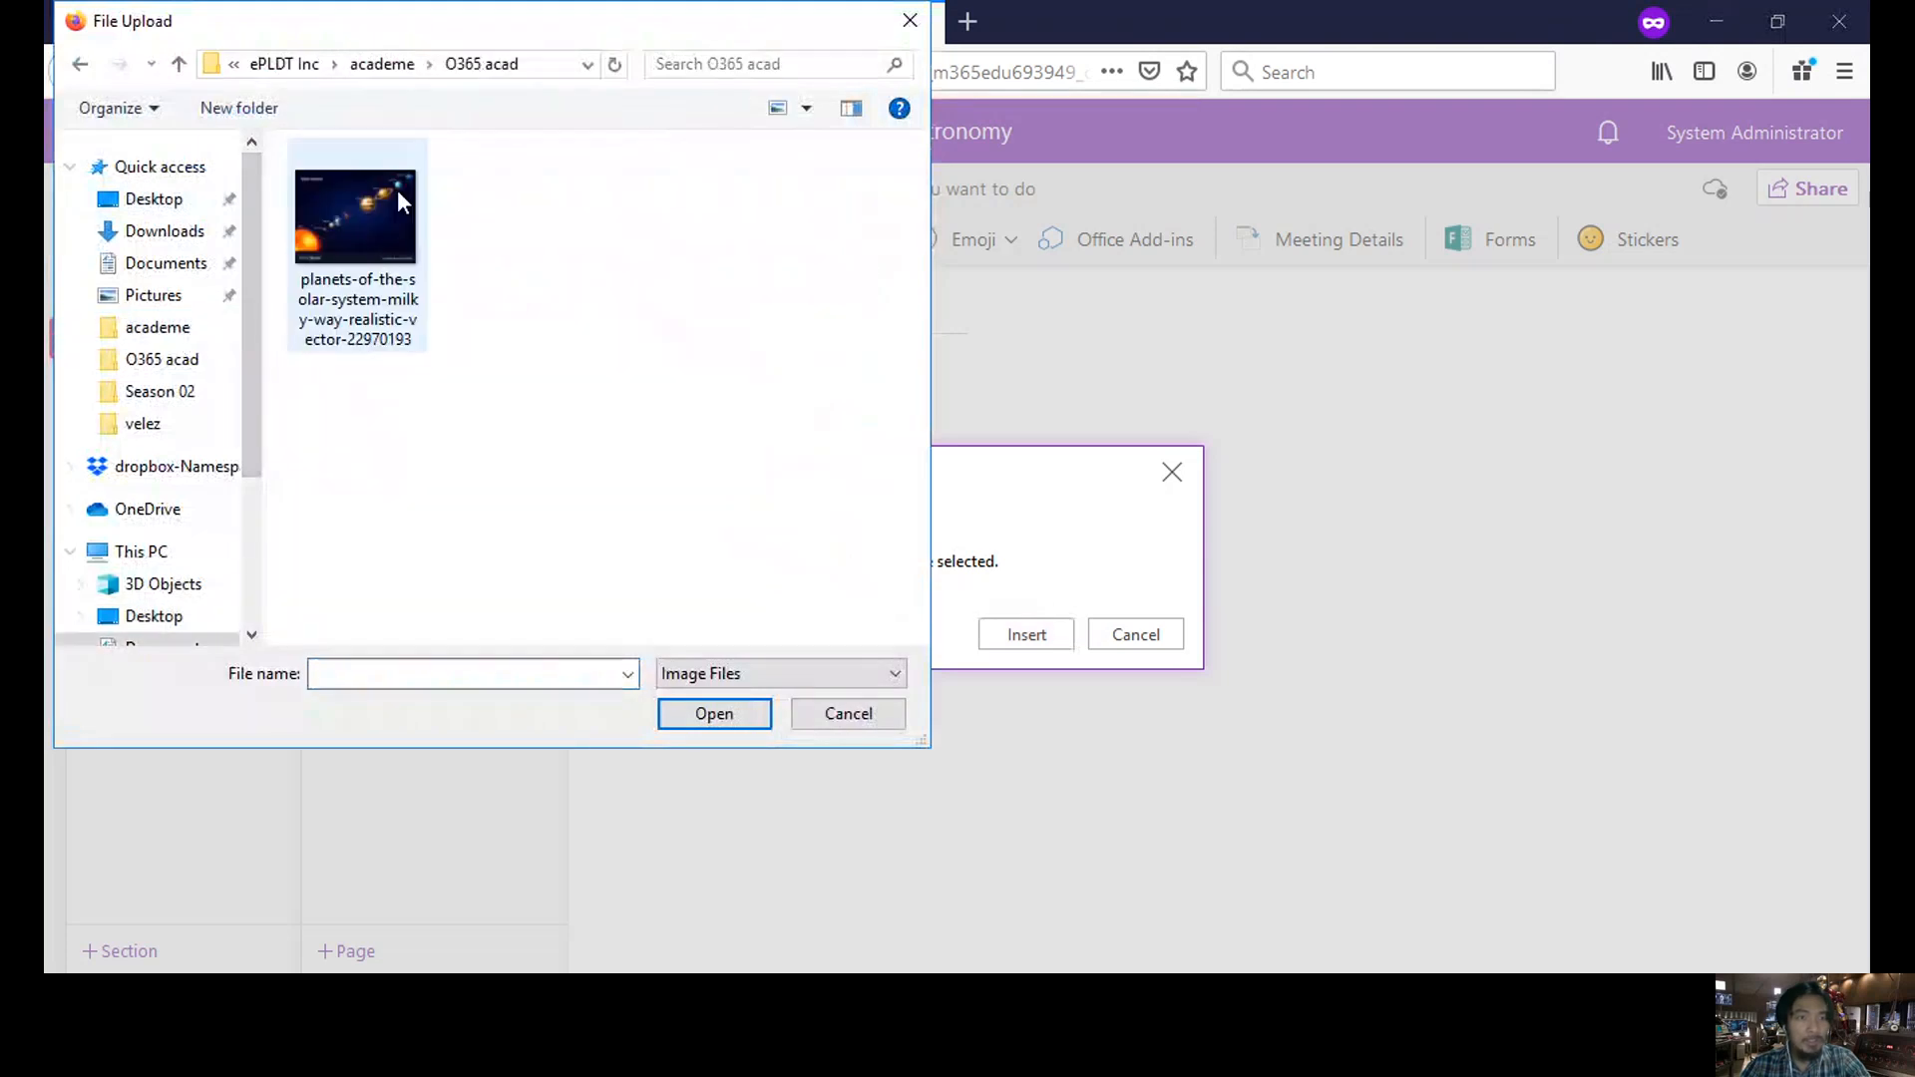
pyautogui.doubleClick(386, 242)
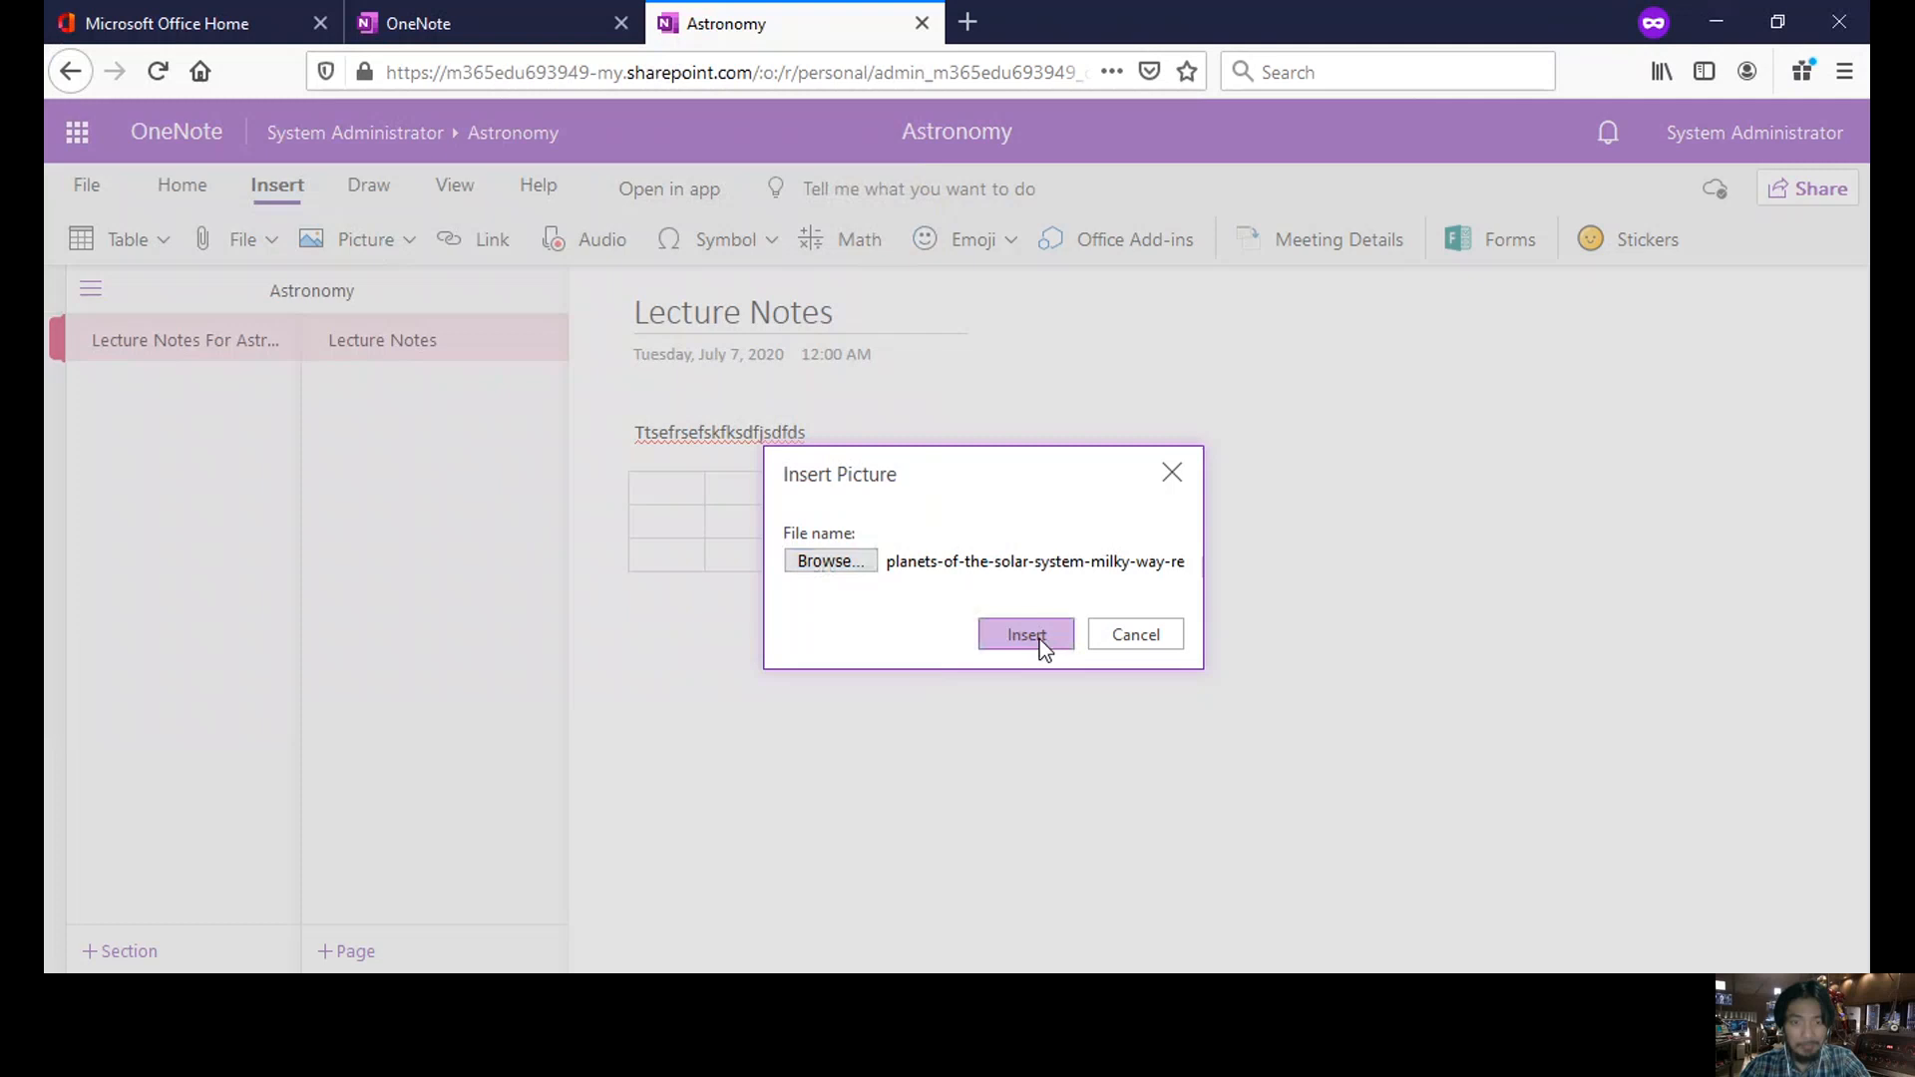
pyautogui.click(1026, 635)
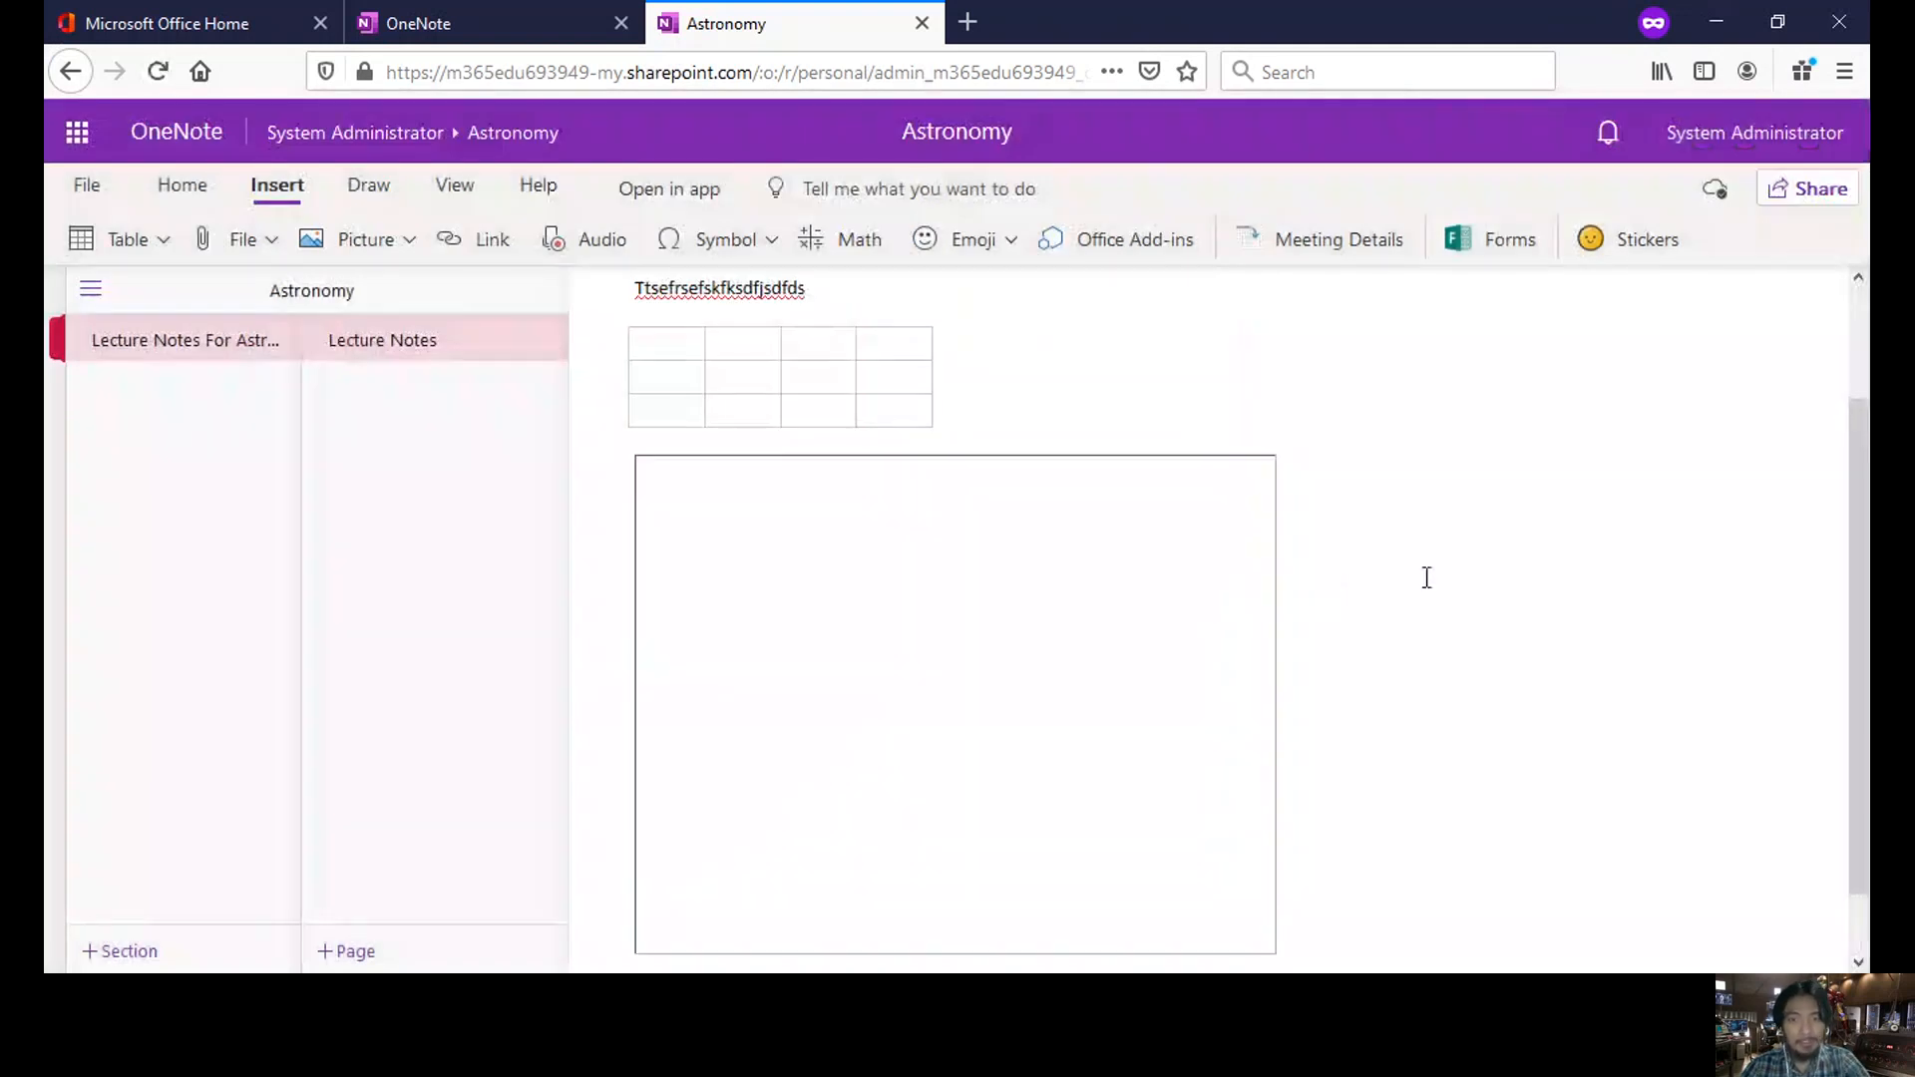
pyautogui.scroll(-1, 1291, 565)
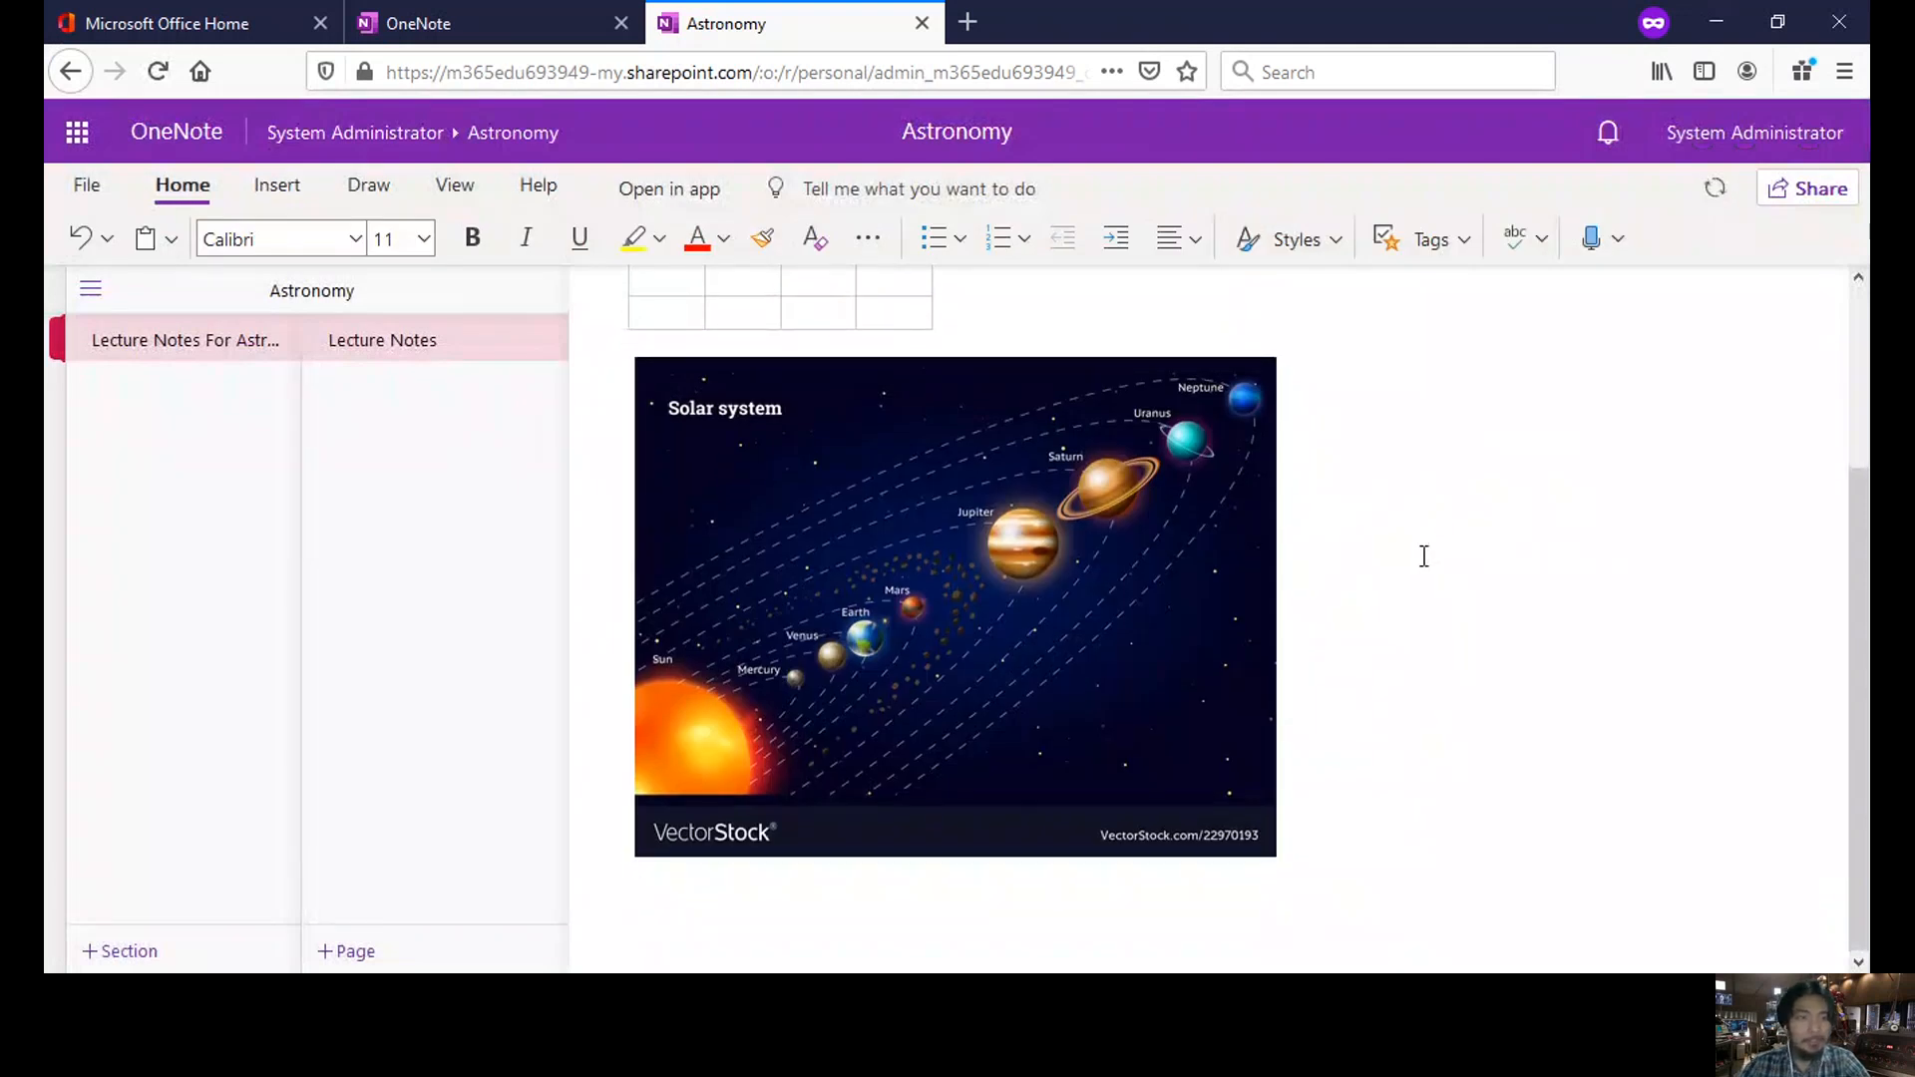
# - Open the Math pane from Insert and scroll through its getting-started steps and quick start examples
pyautogui.click(307, 186)
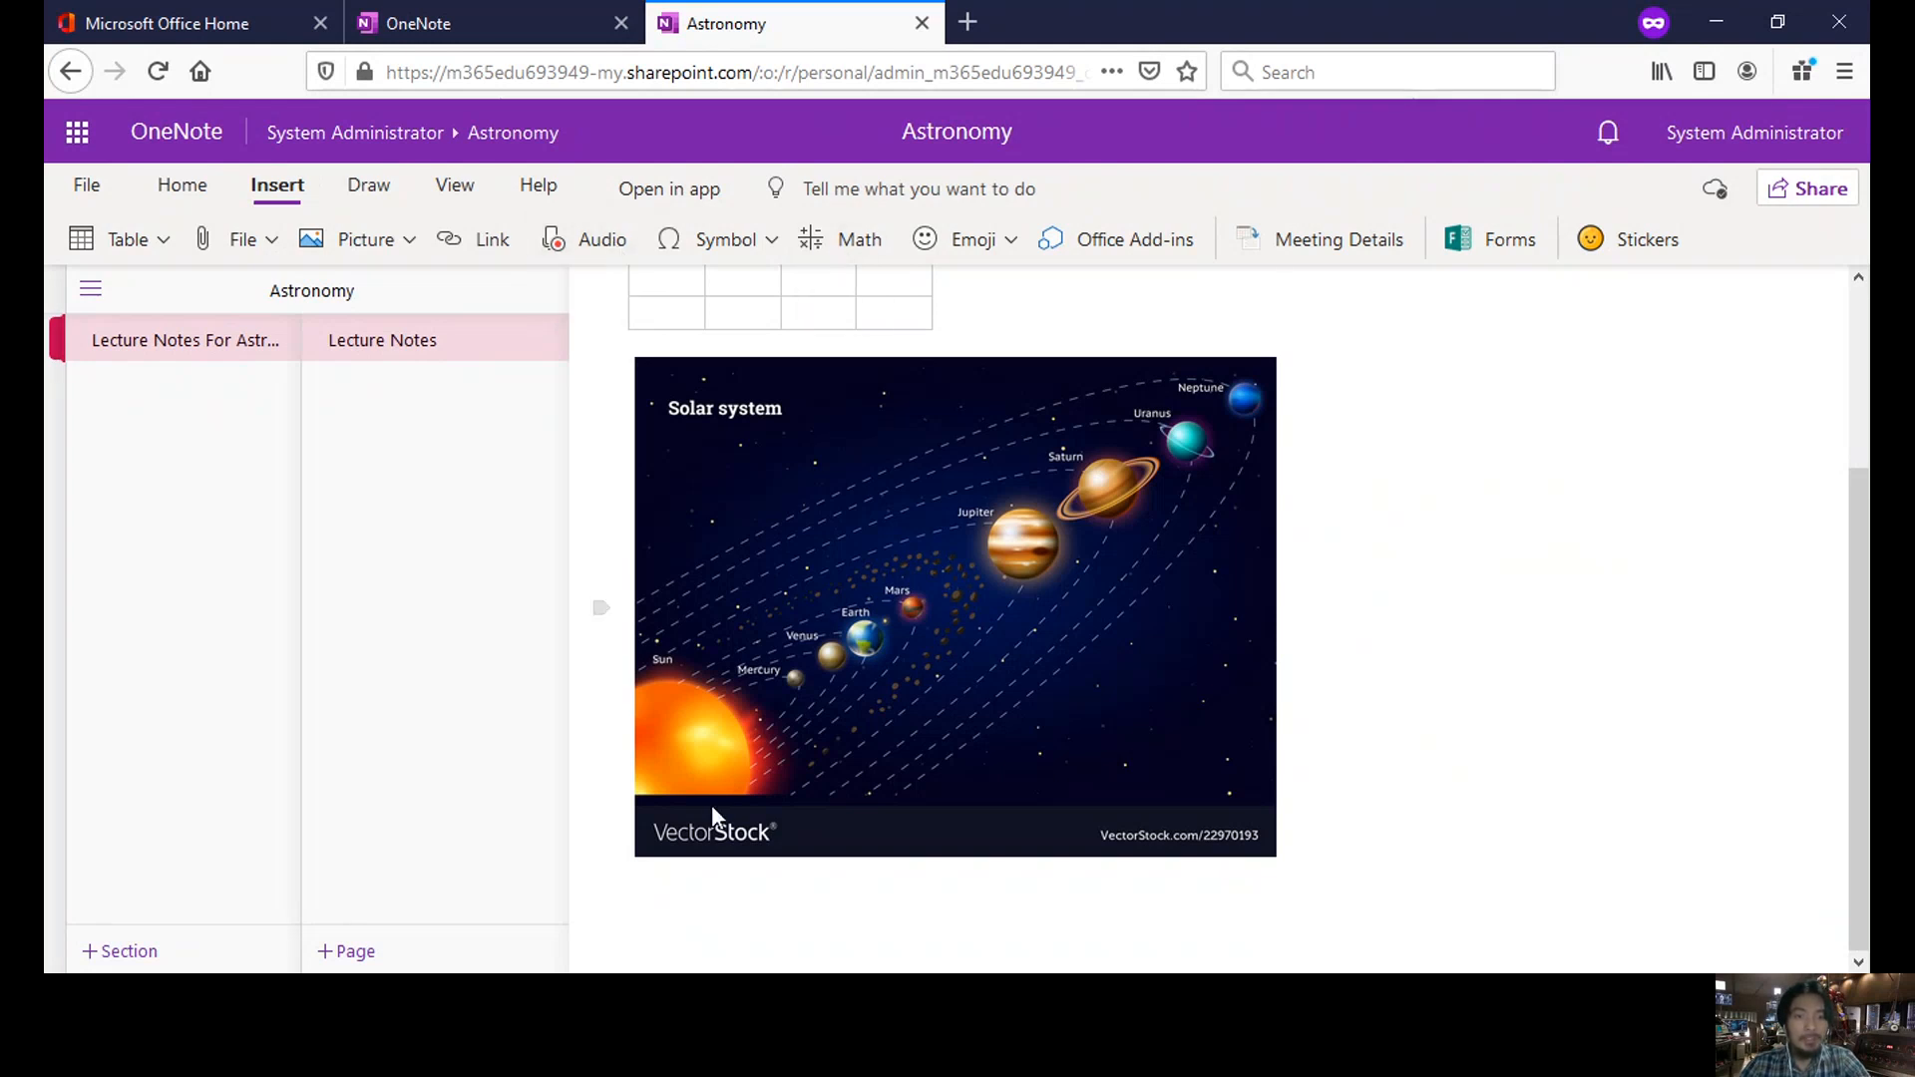
pyautogui.click(865, 239)
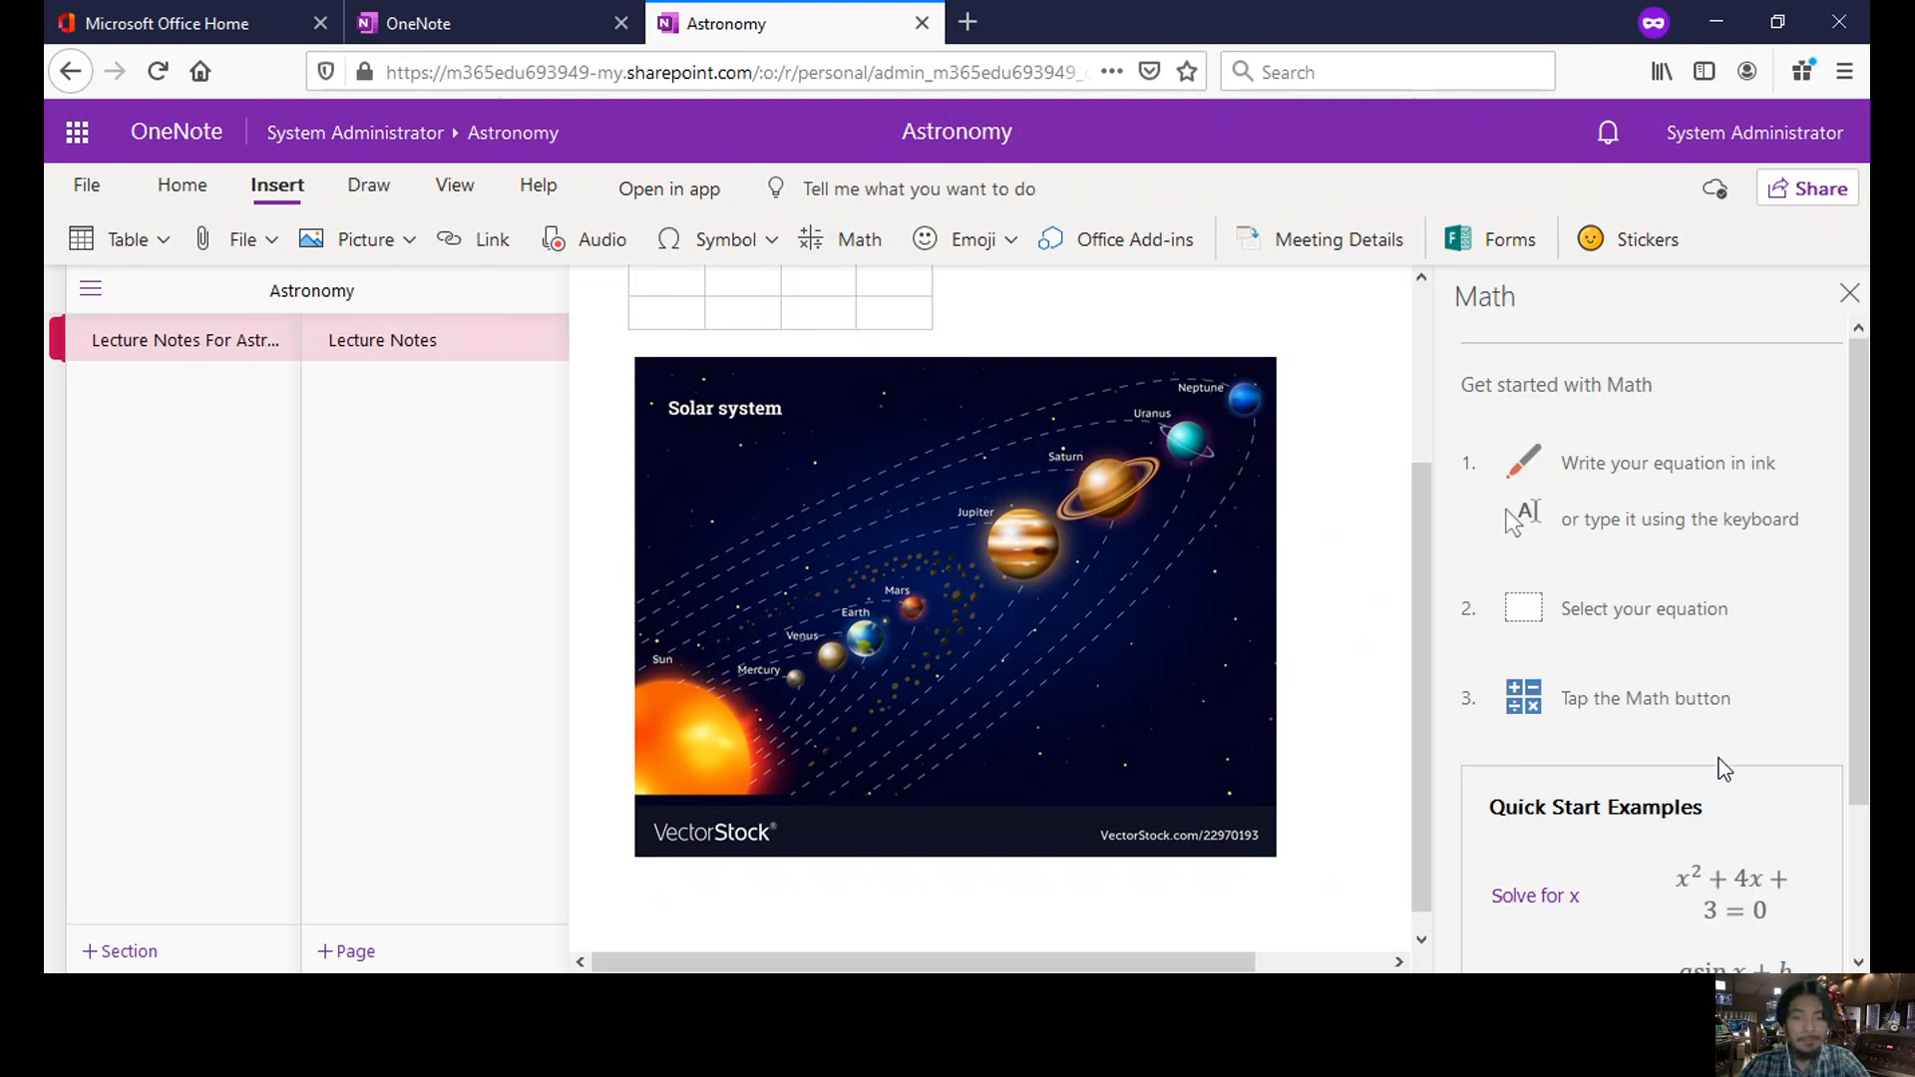
pyautogui.scroll(-3, 1841, 596)
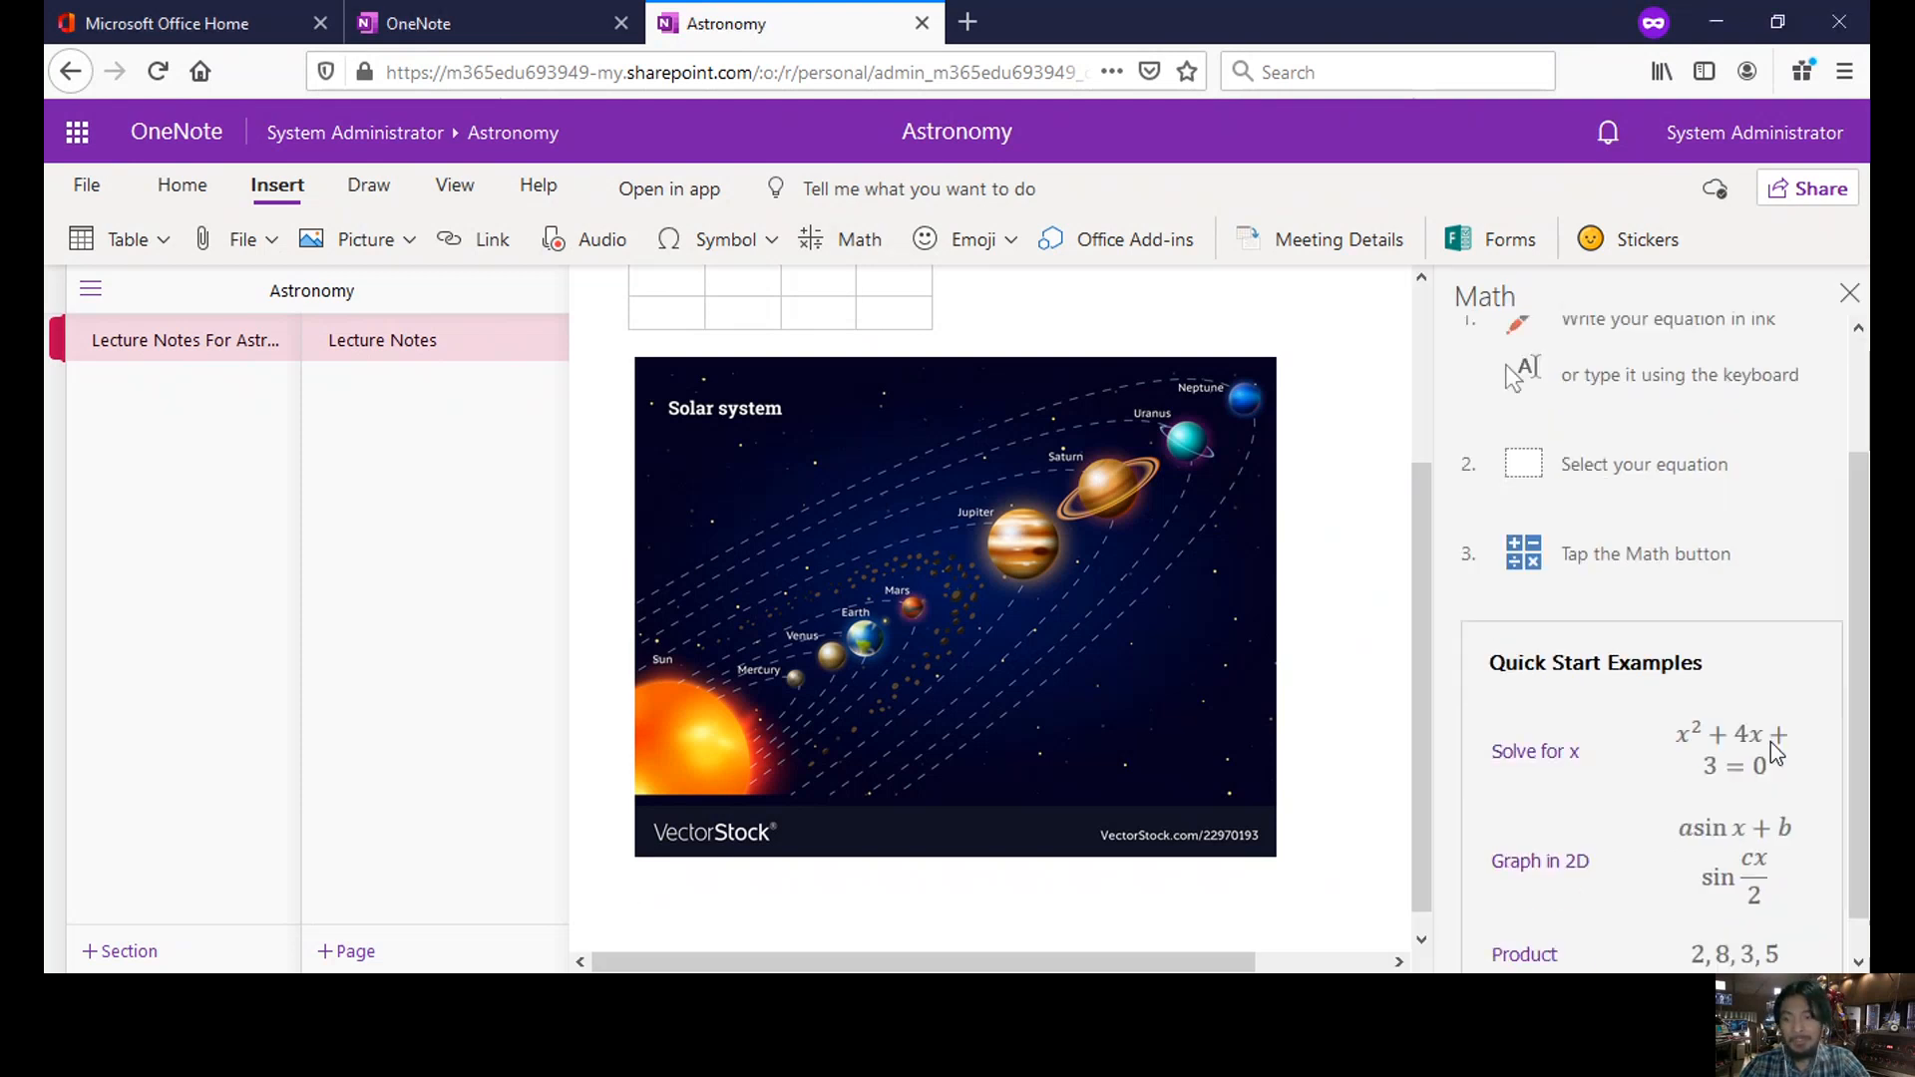
pyautogui.scroll(3, 1841, 710)
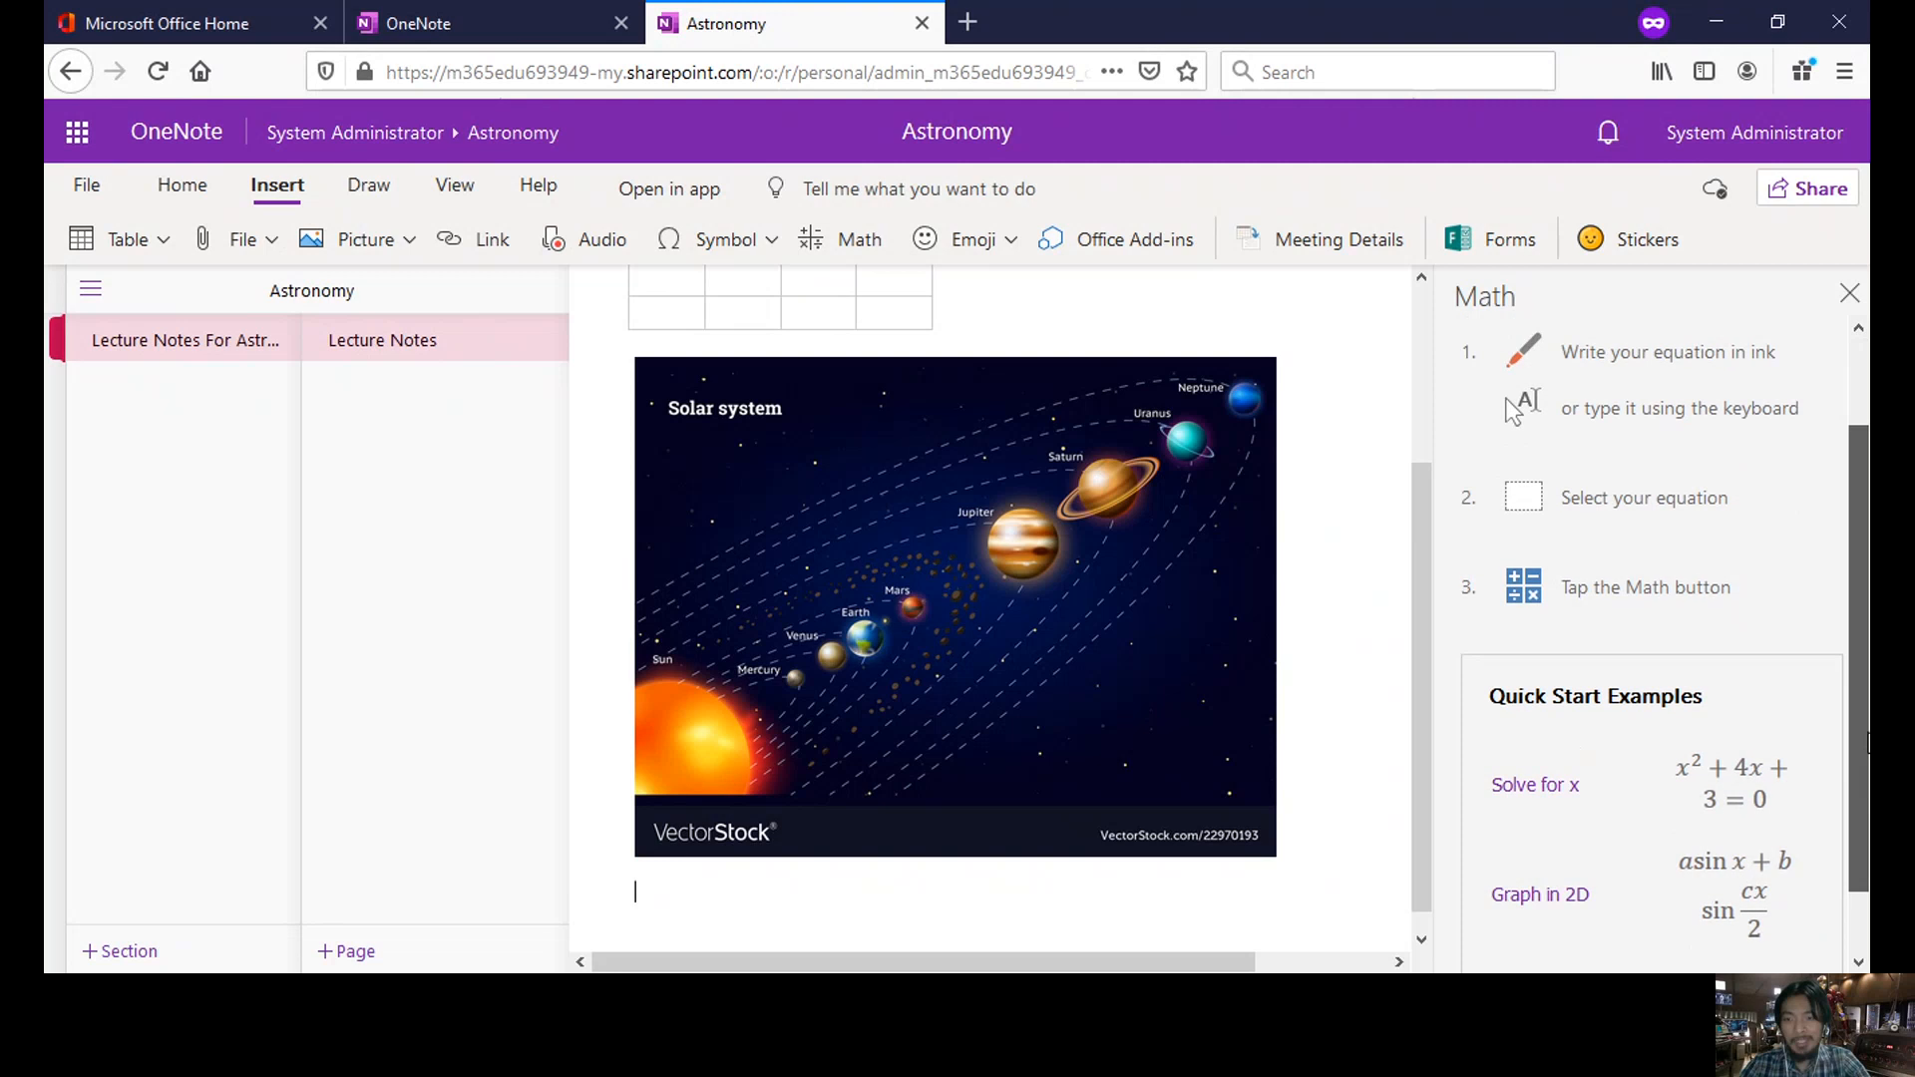
pyautogui.scroll(-4, 1796, 735)
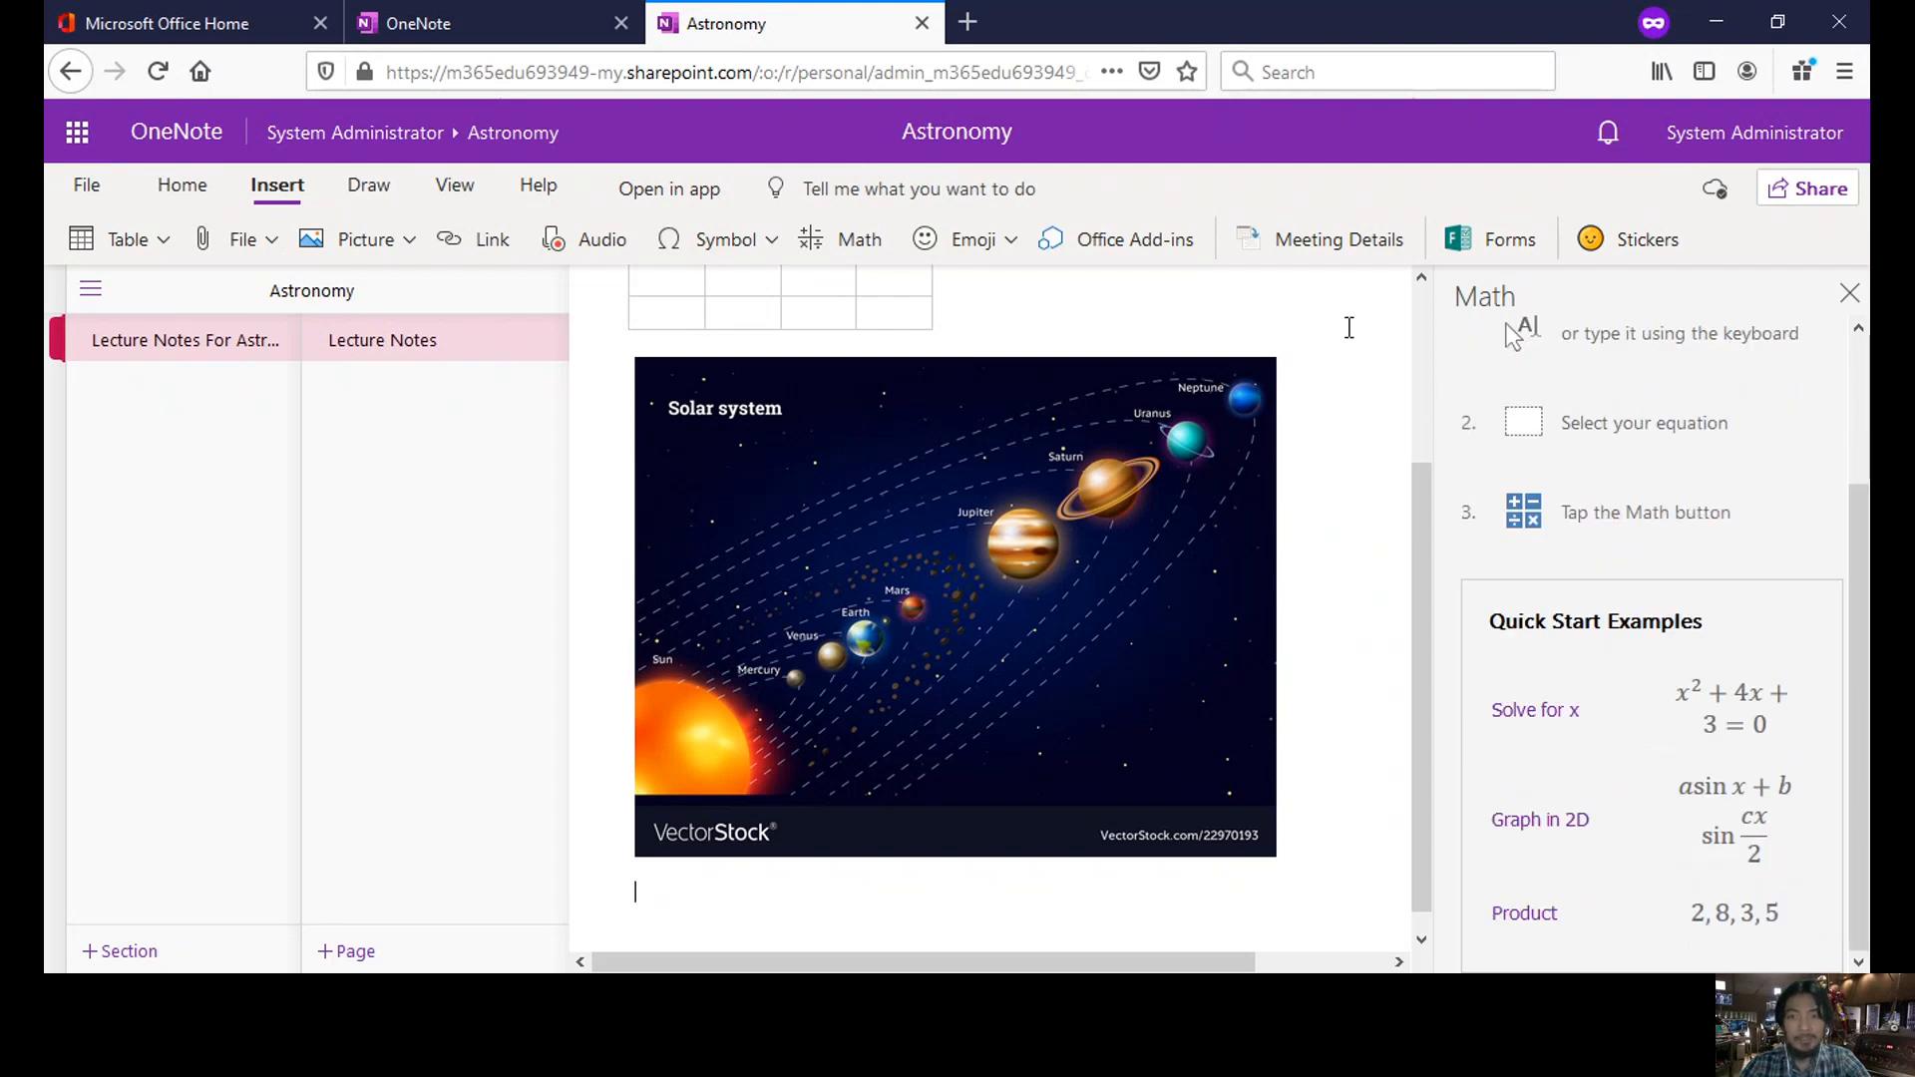
# - Draw a black freehand wavy line under the solar system image
pyautogui.click(339, 194)
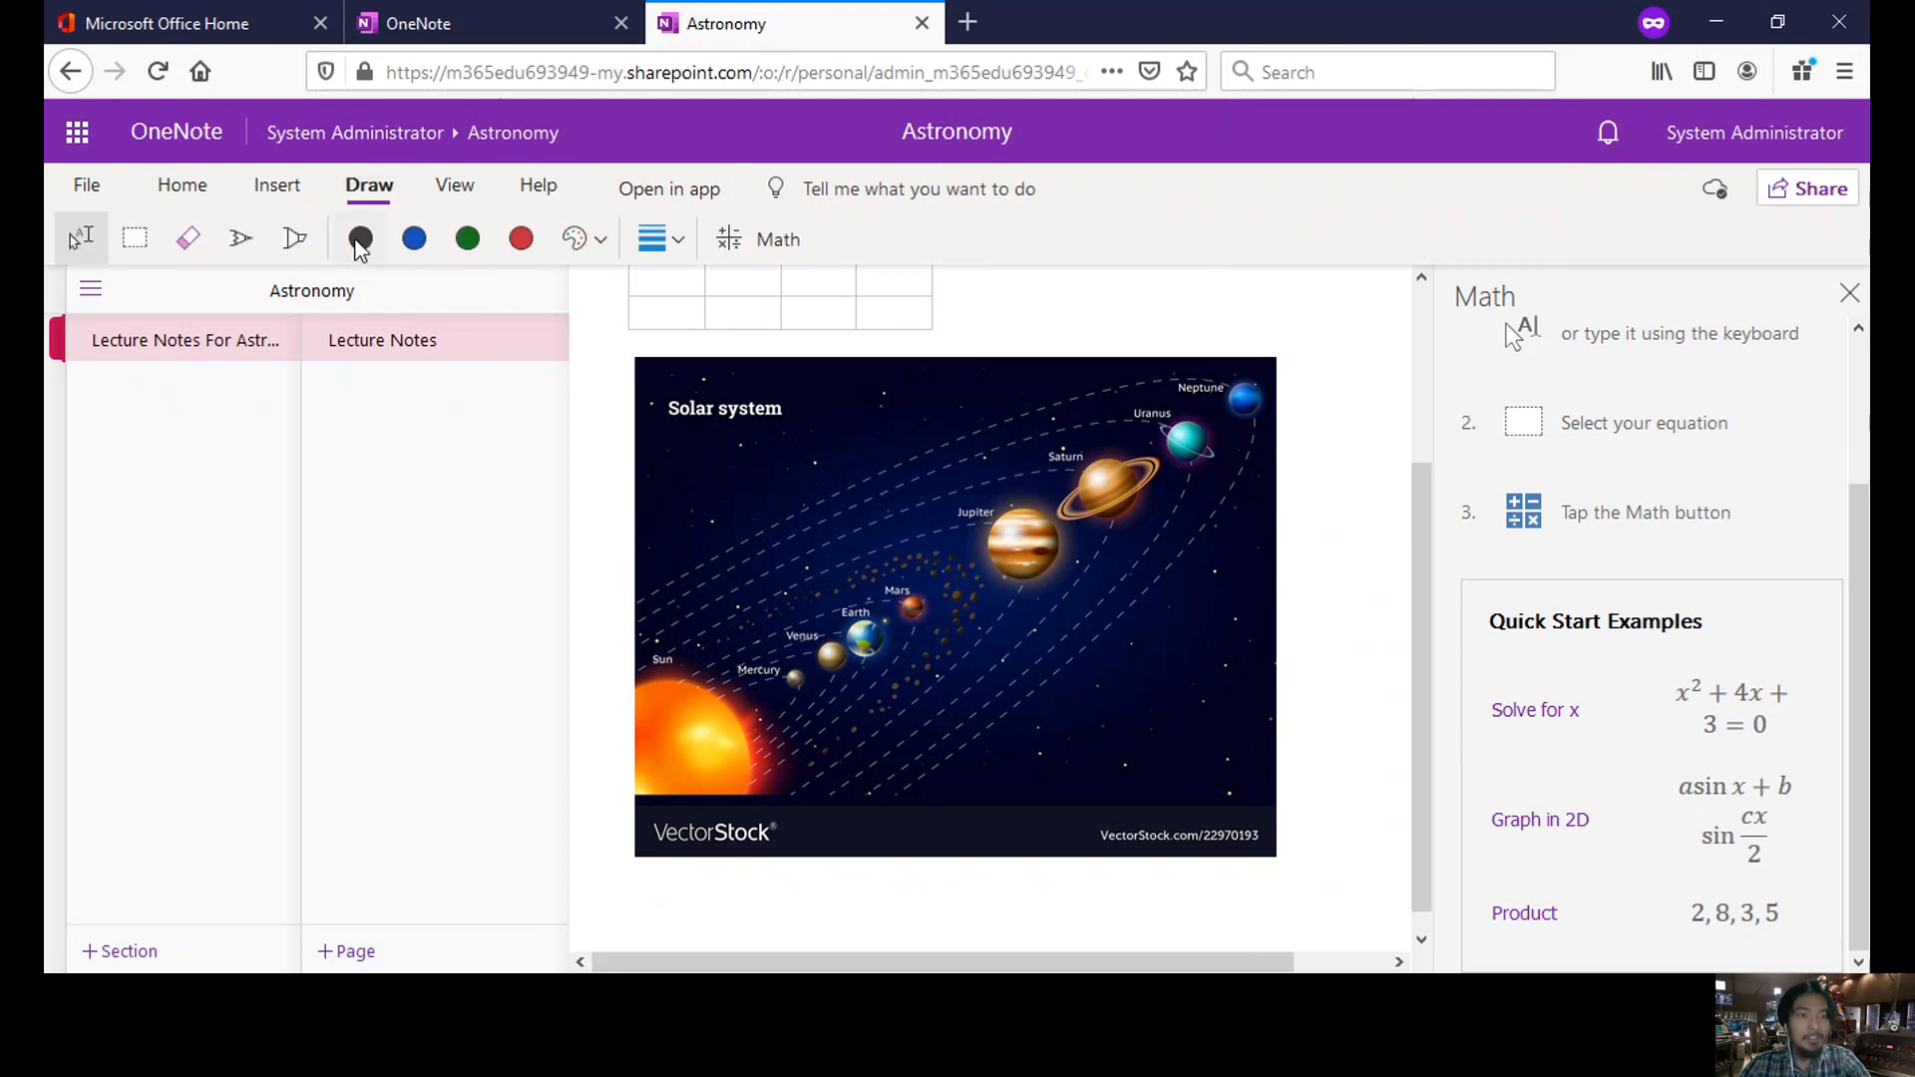
pyautogui.click(358, 240)
pyautogui.scroll(-1, 1418, 511)
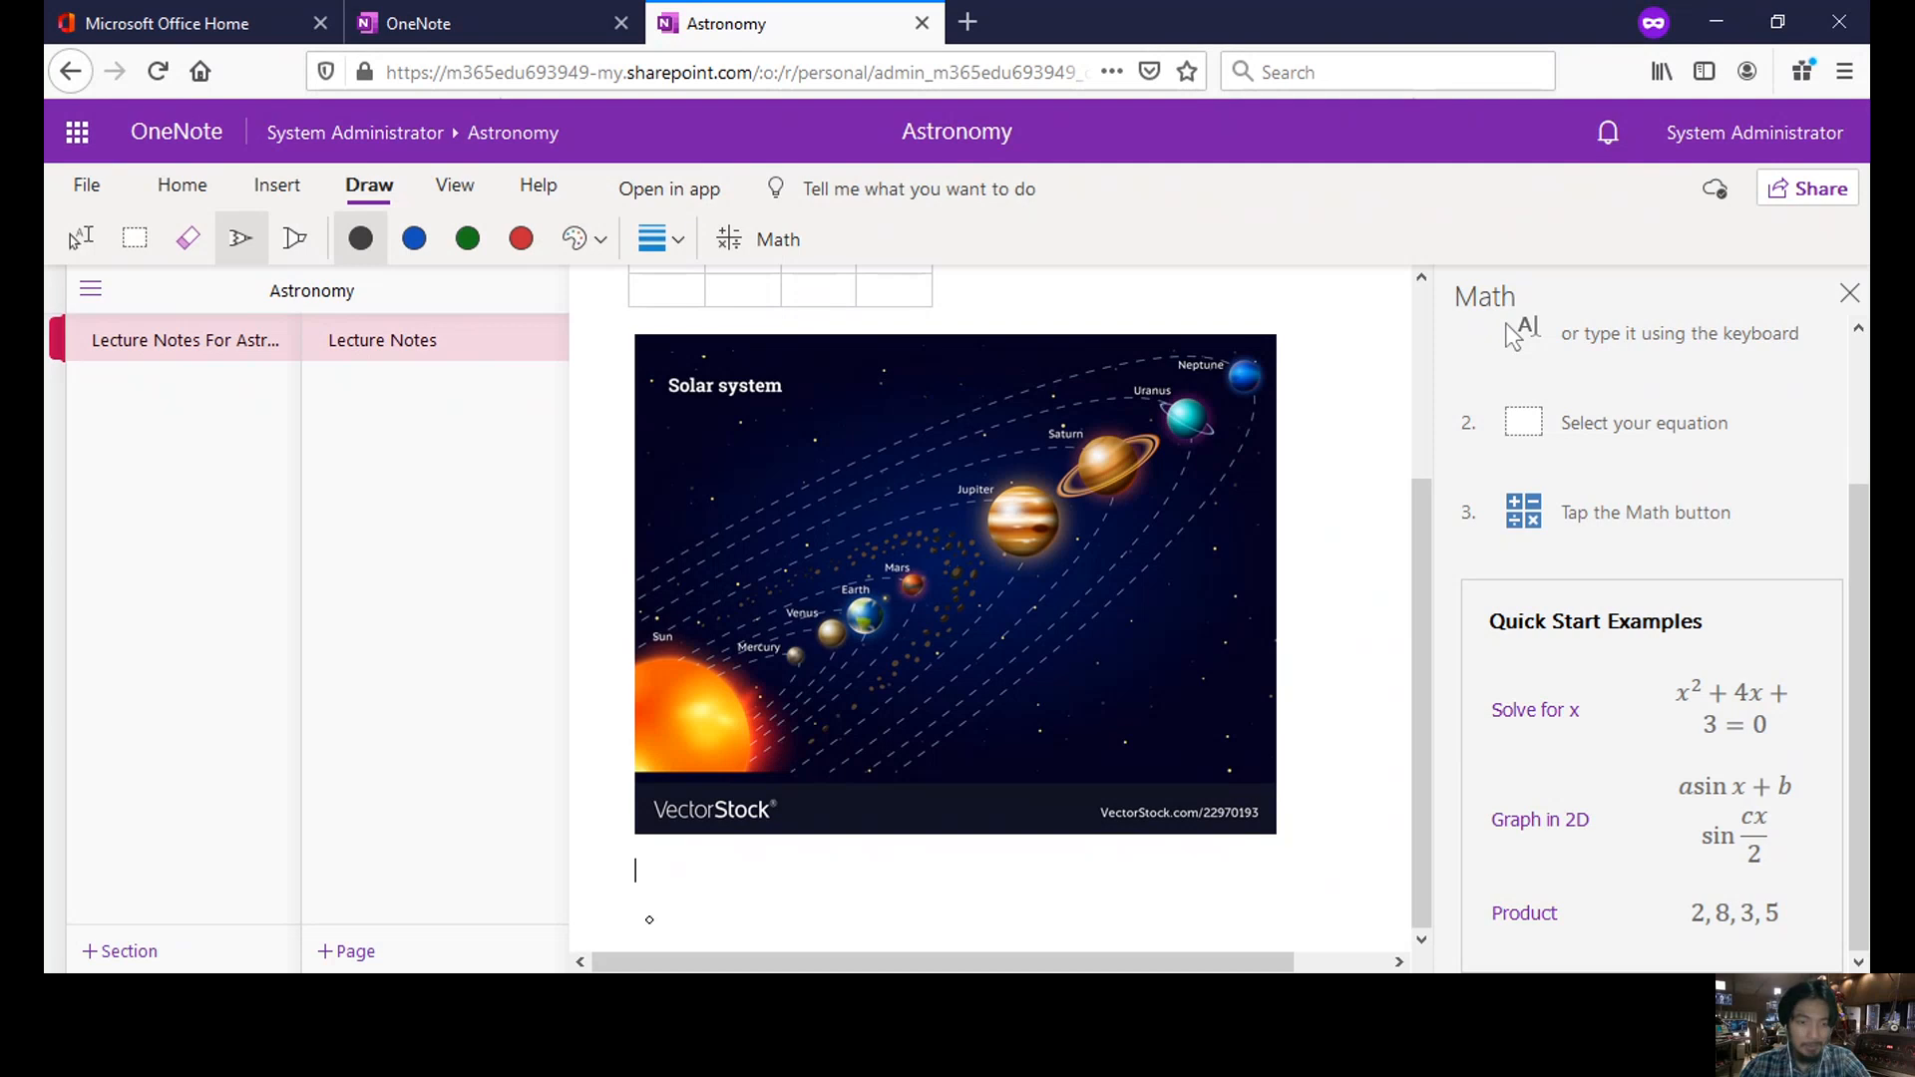
pyautogui.moveTo(649, 919)
pyautogui.mouseDown()
pyautogui.moveTo(953, 873)
pyautogui.moveTo(1072, 901)
pyautogui.moveTo(1261, 902)
pyautogui.moveTo(1344, 841)
pyautogui.mouseUp()
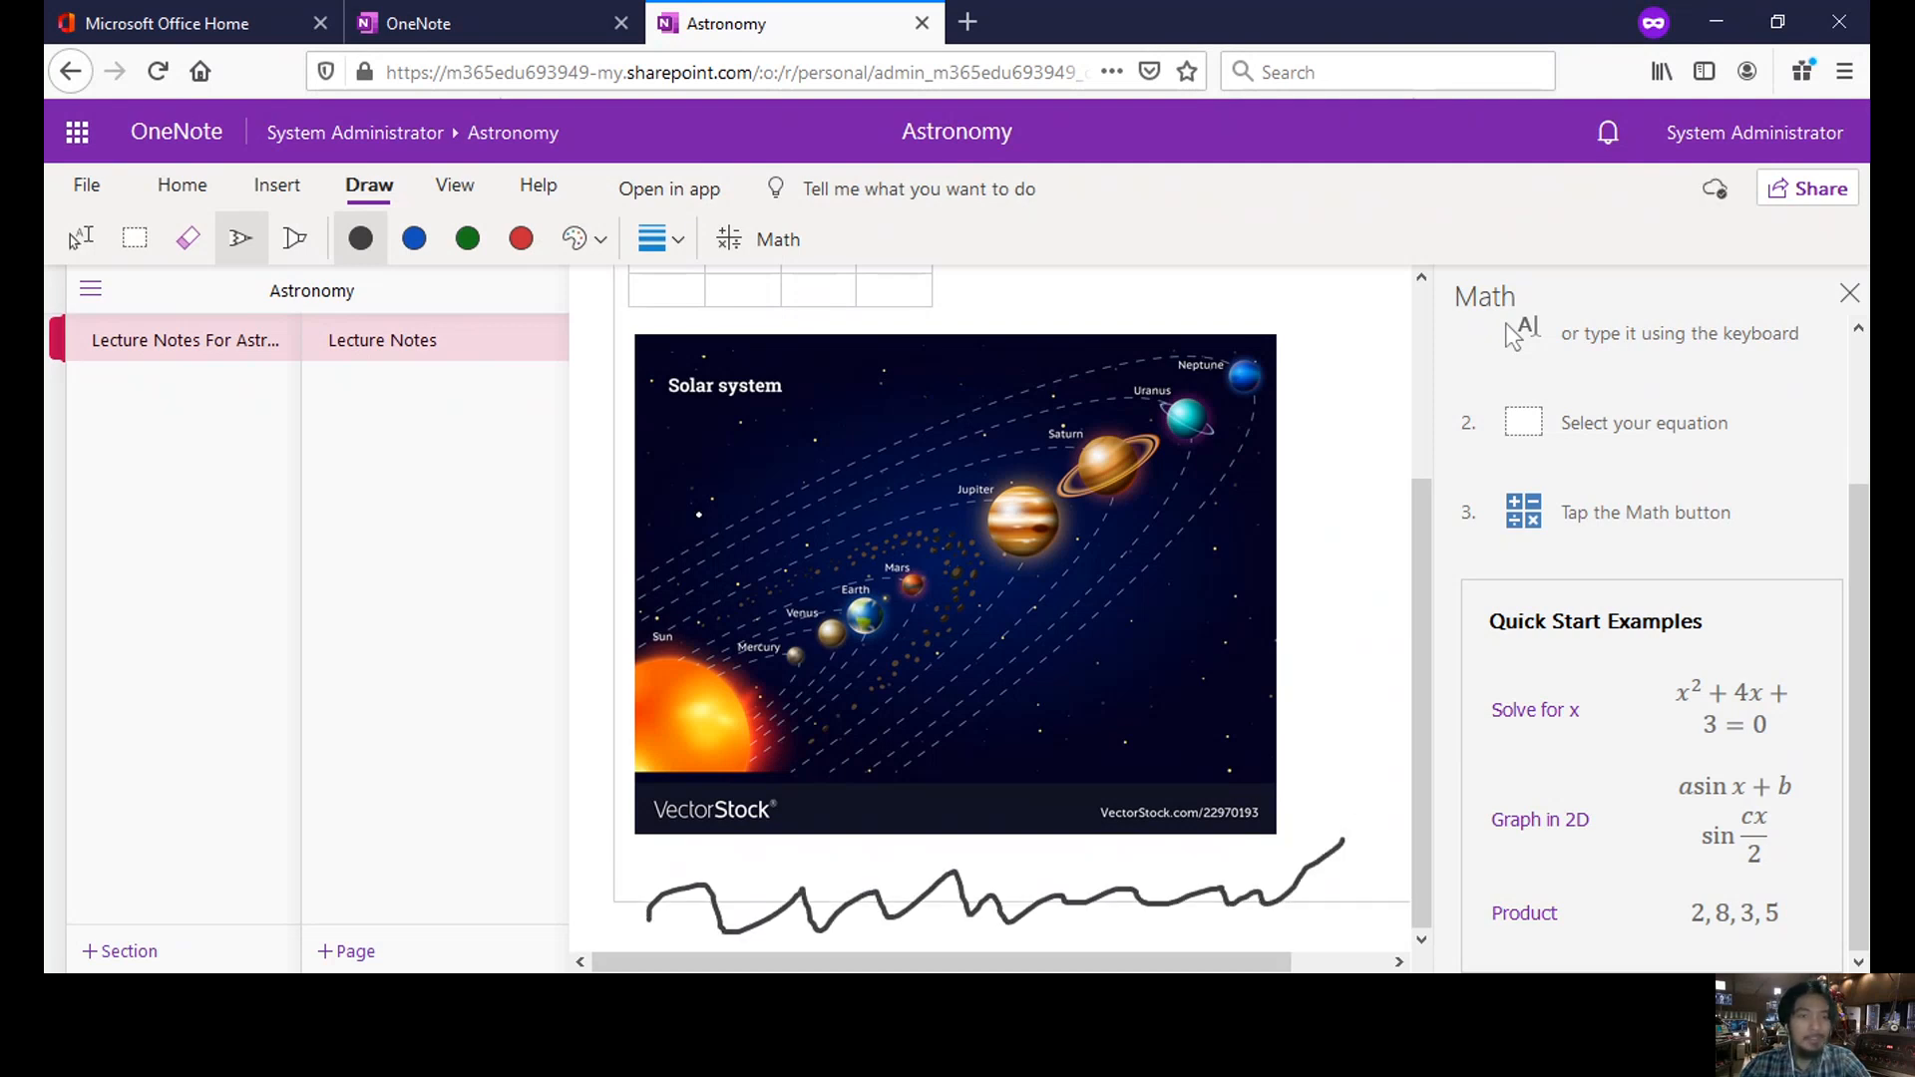
pyautogui.scroll(3, 714, 490)
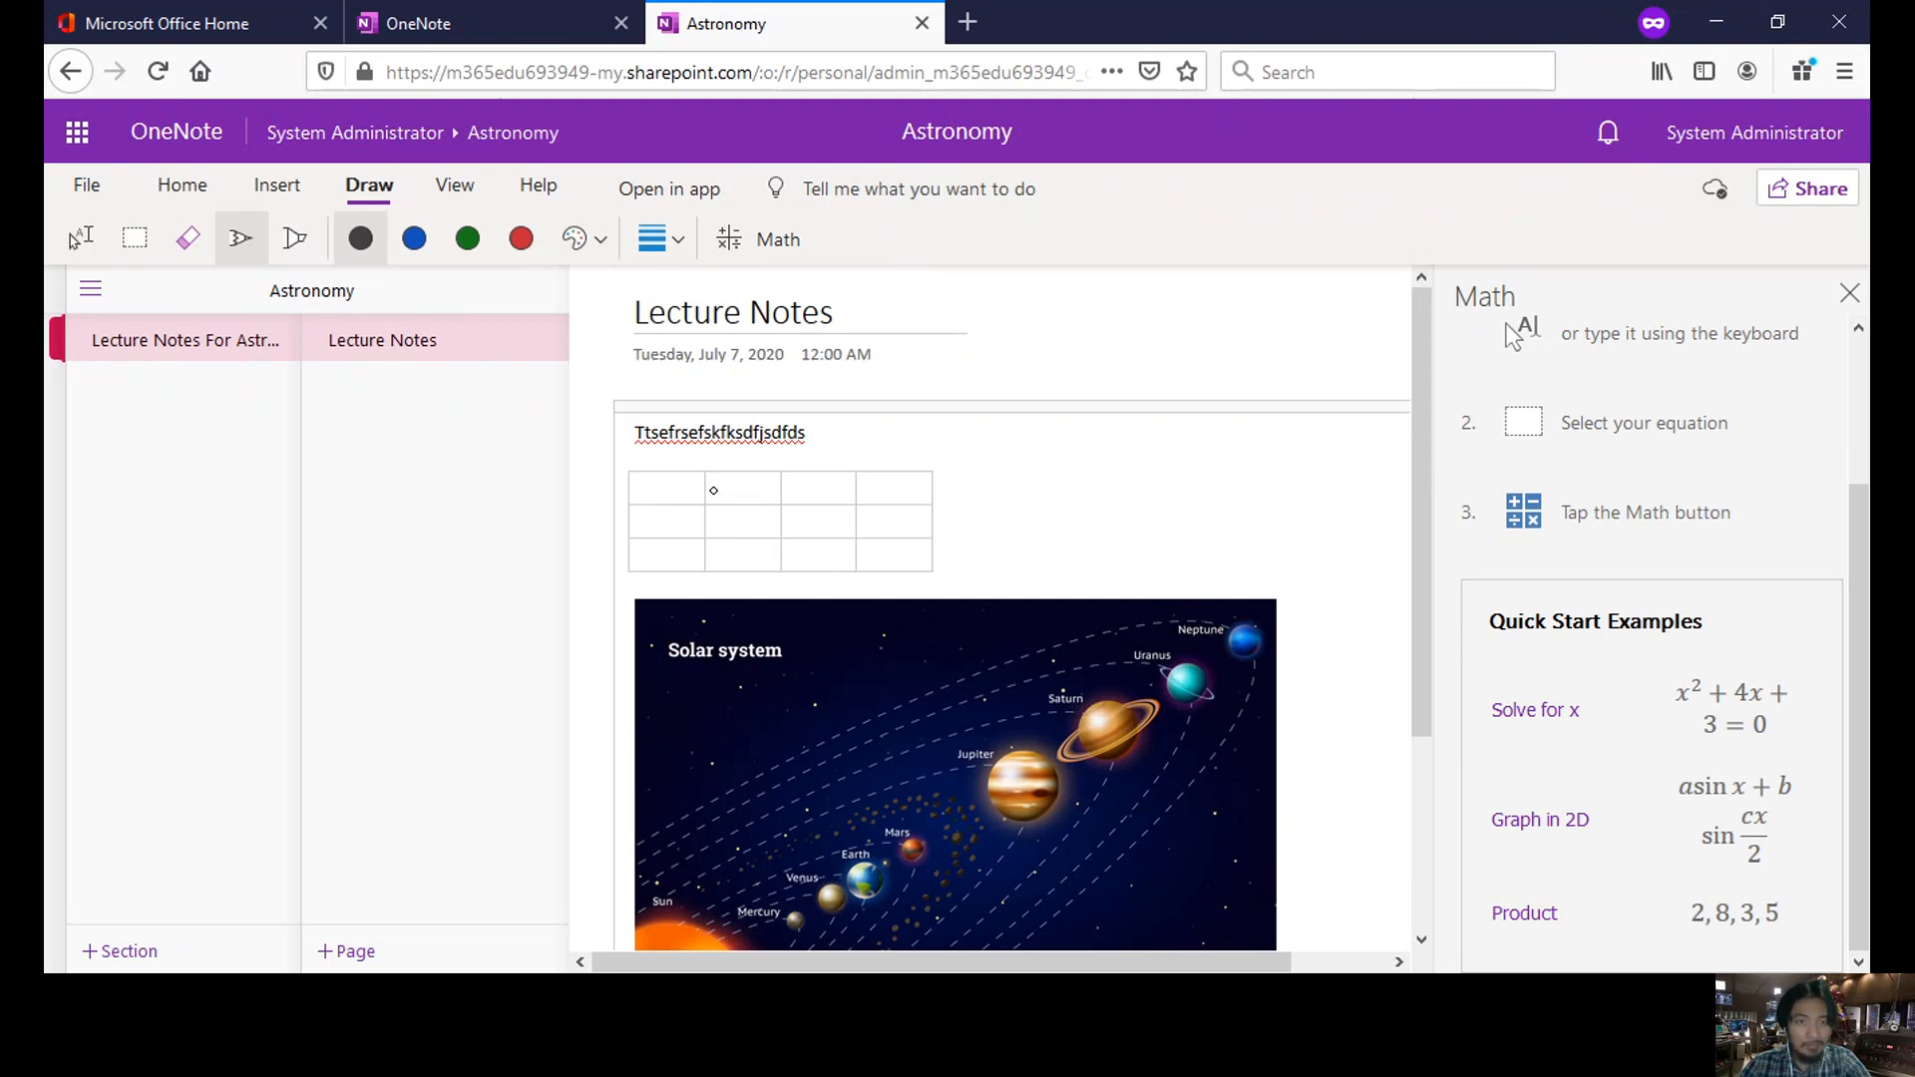
pyautogui.scroll(-3, 713, 489)
# - Check the available ink stroke thicknesses, then bring up the page's sharing options
pyautogui.click(676, 239)
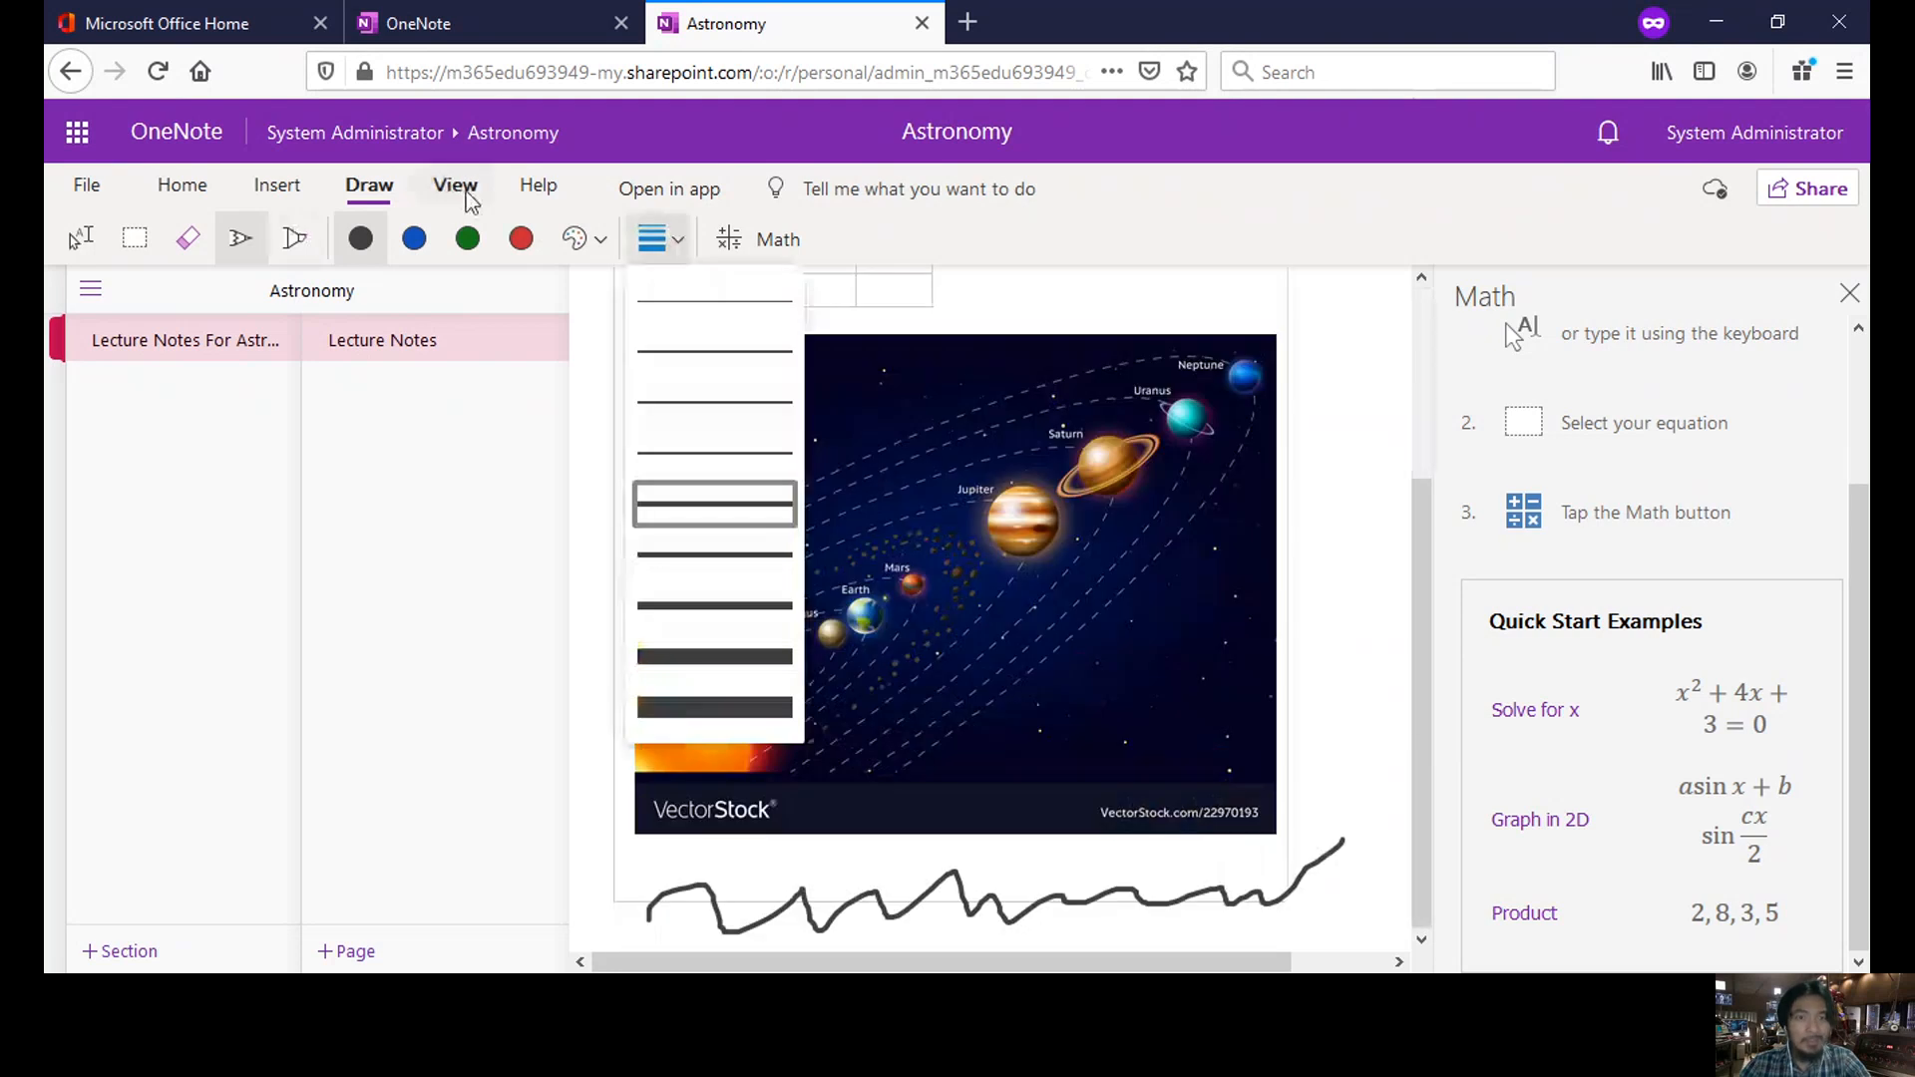
pyautogui.click(1327, 205)
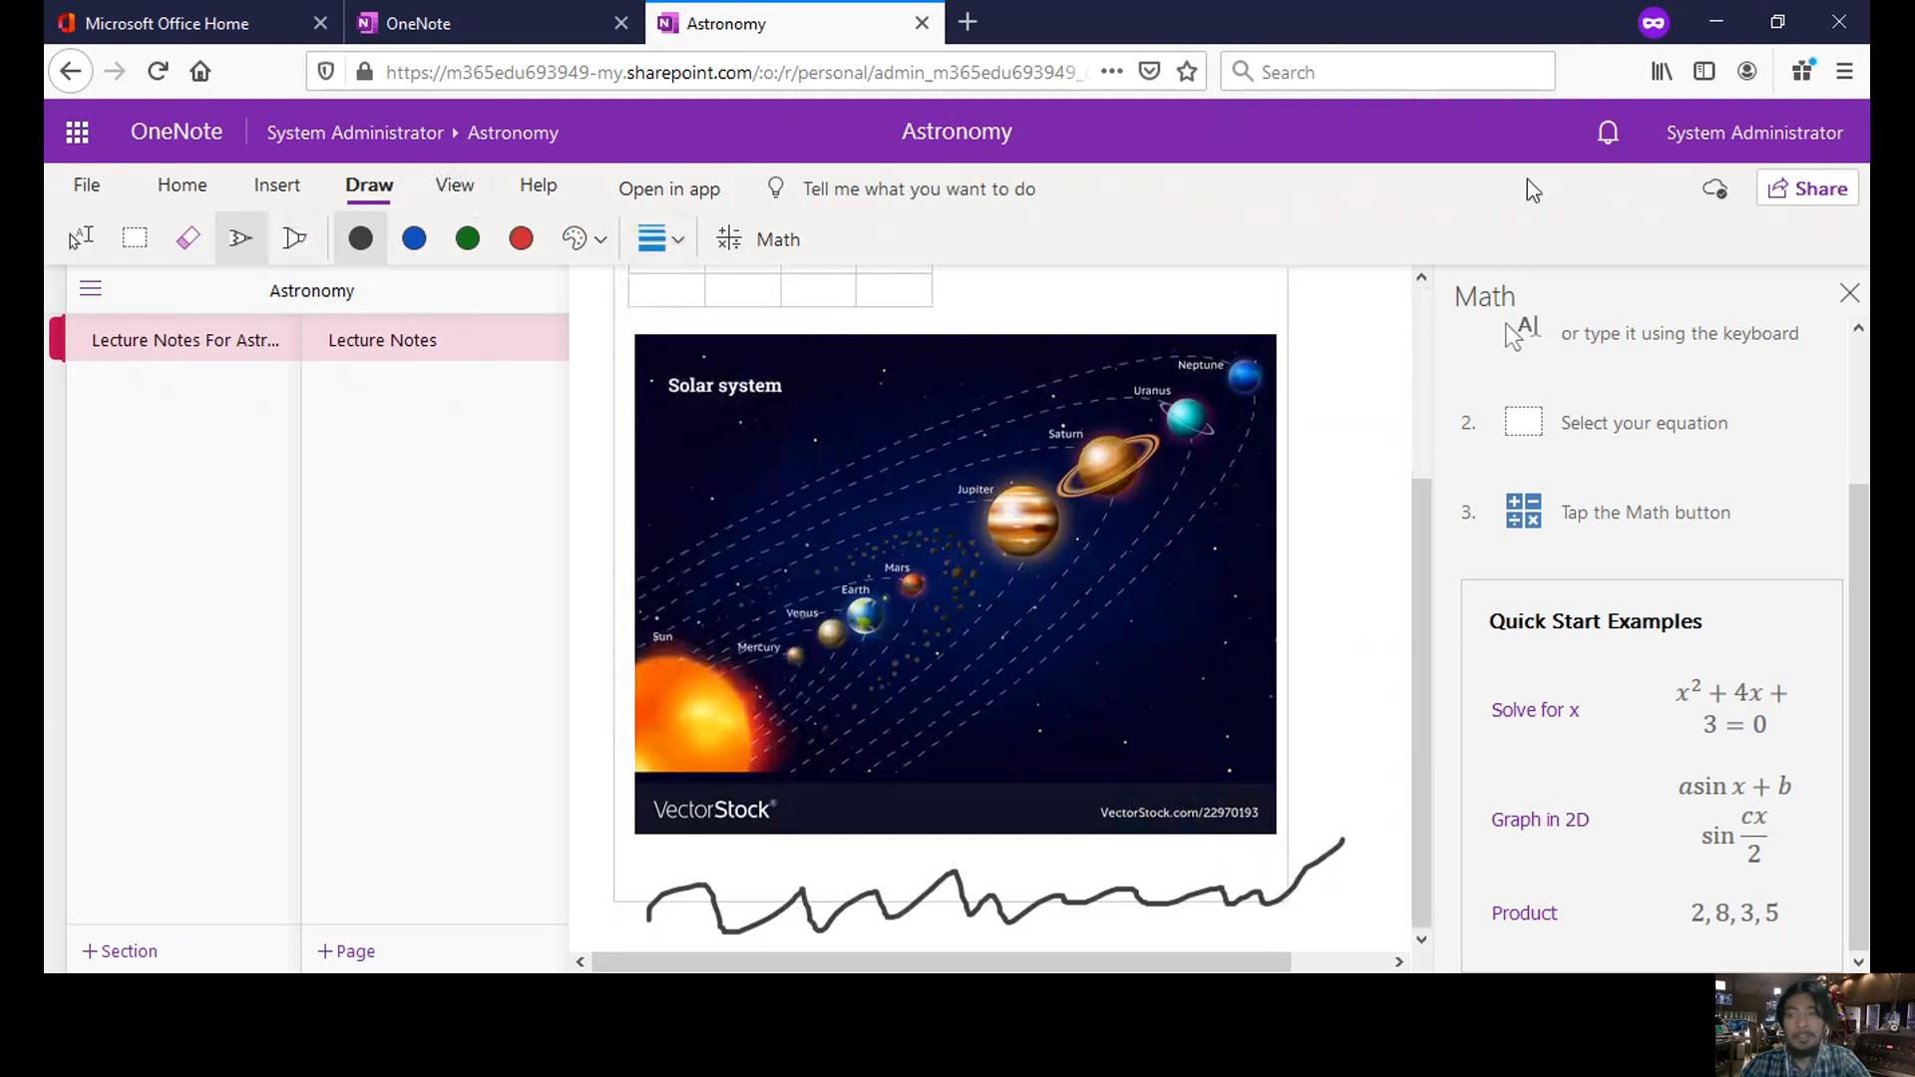
pyautogui.click(1805, 196)
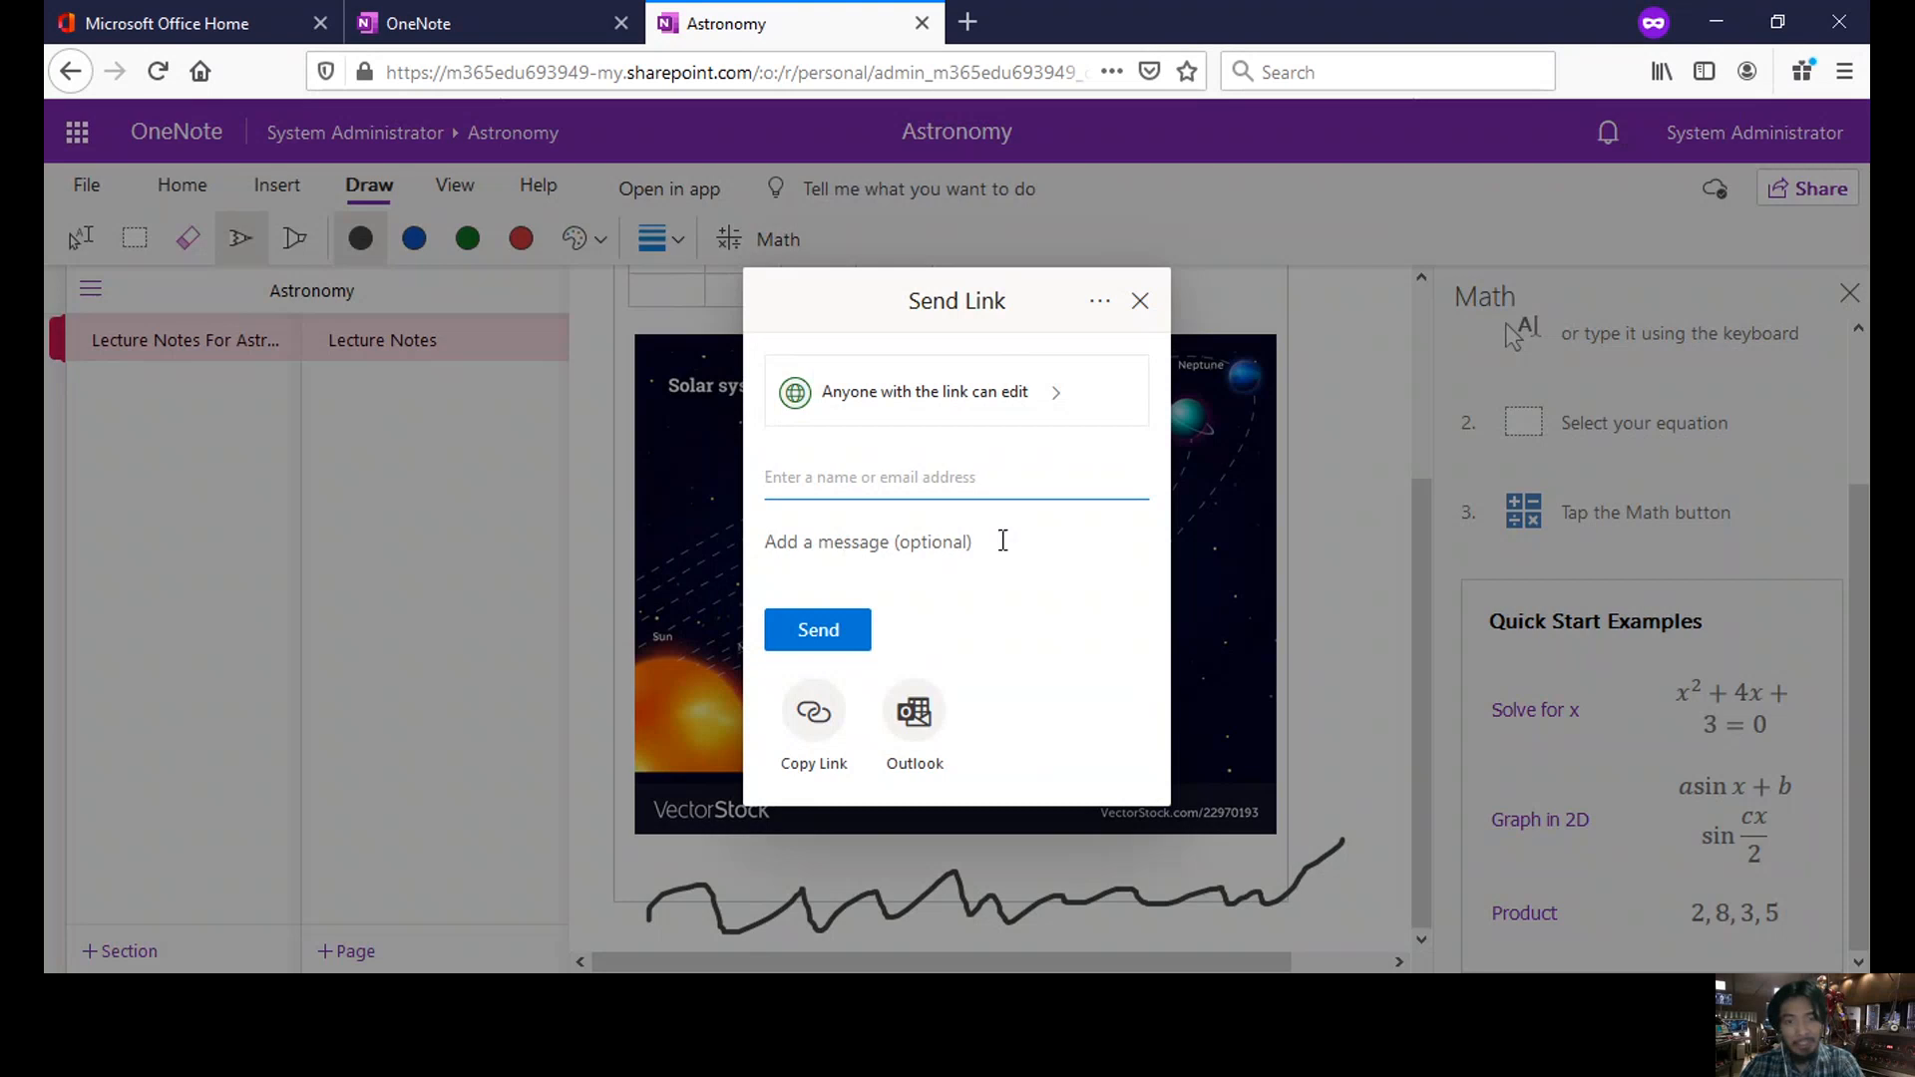
# - Enter the message 'ASASASasAS' and copy an editable sharing link to the notebook
pyautogui.click(1003, 540)
pyautogui.write('ASASASasAS')
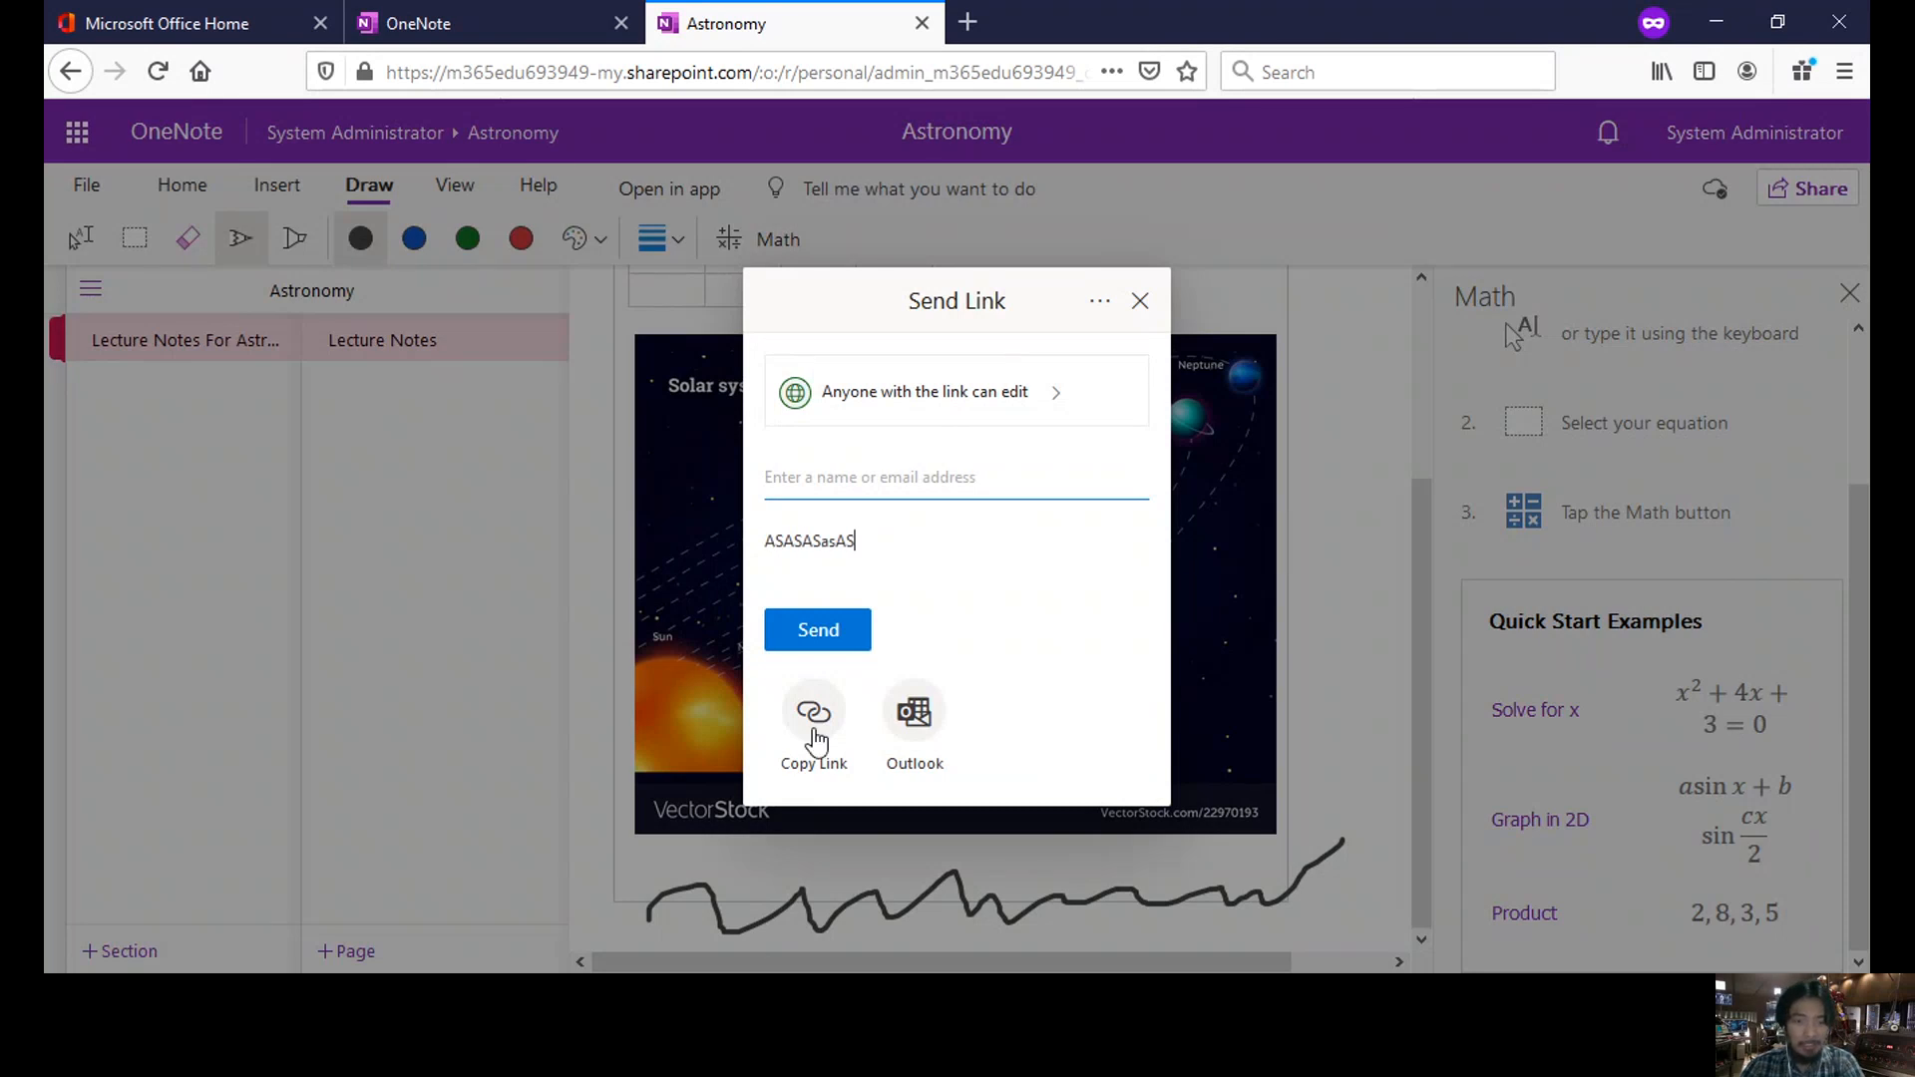
pyautogui.click(815, 738)
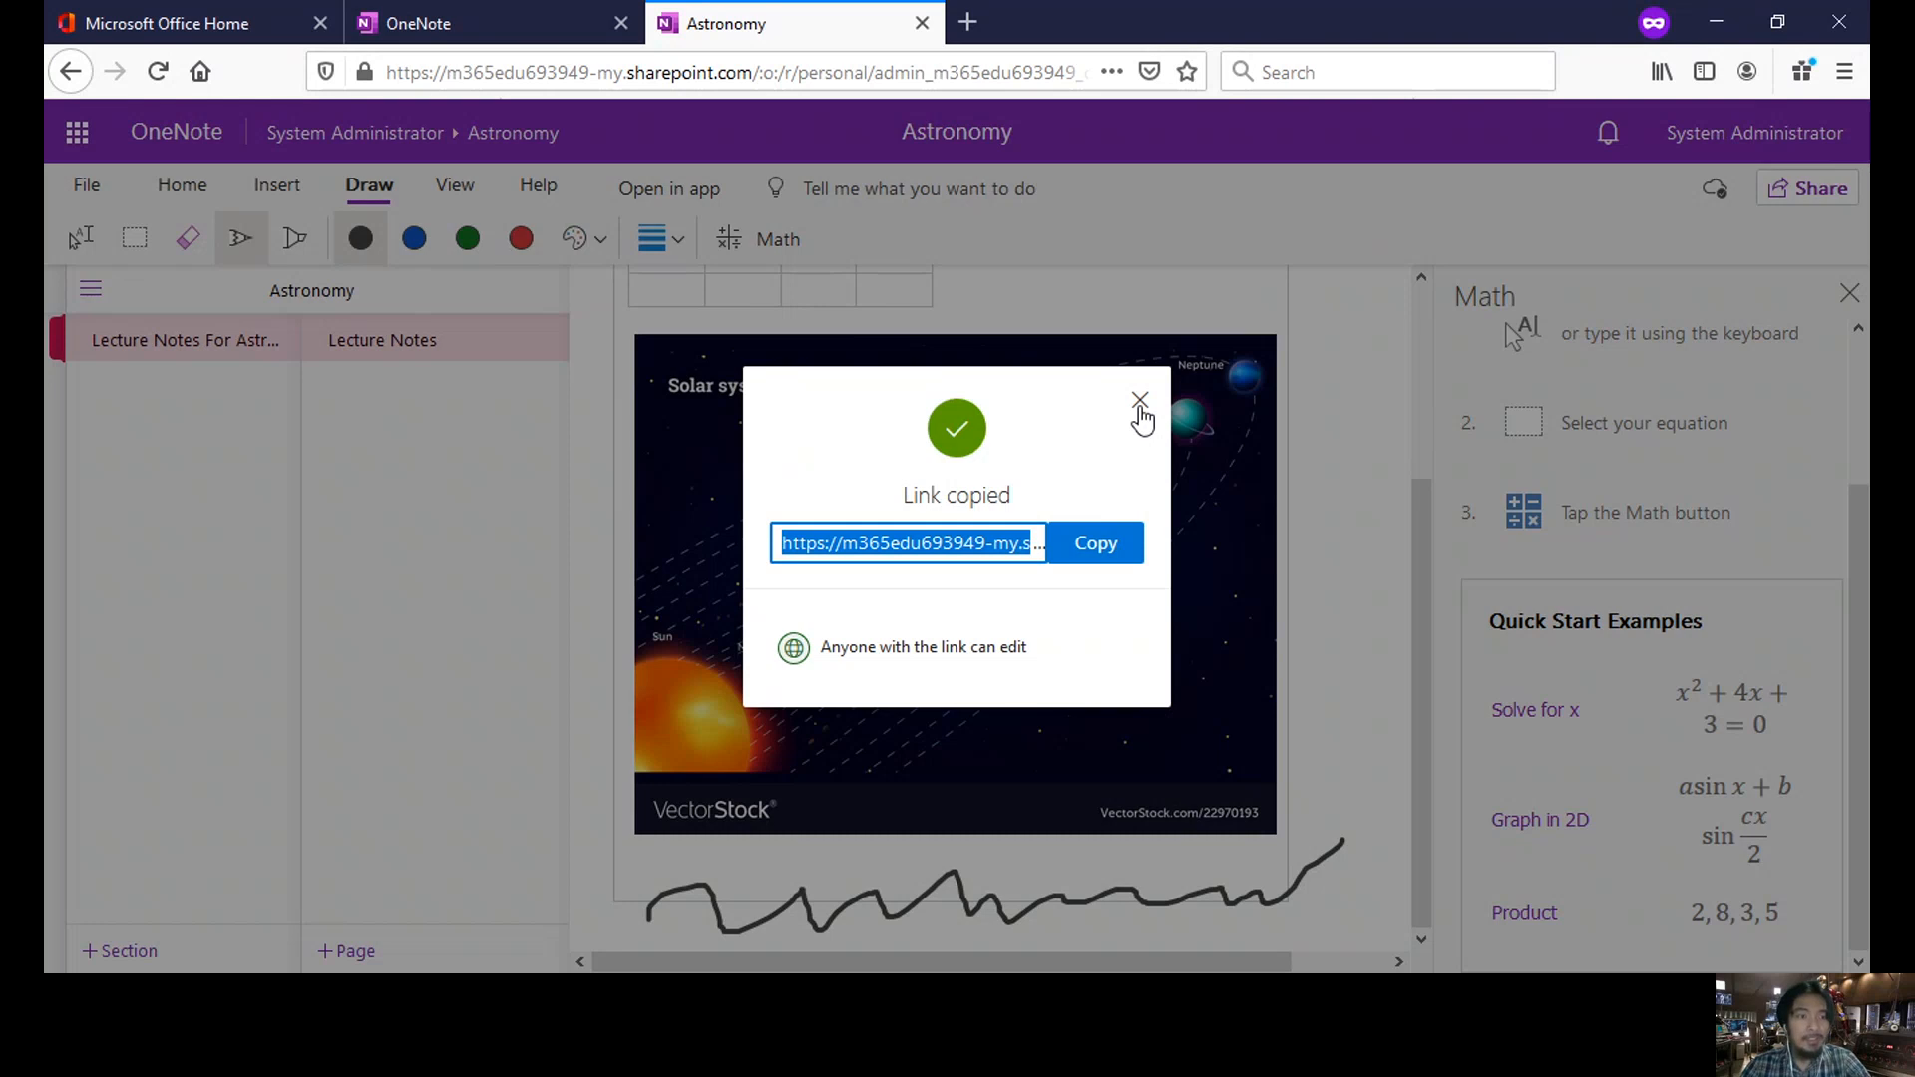
# - Dismiss the link-copied confirmation and briefly view the notebook's file information
pyautogui.click(1140, 404)
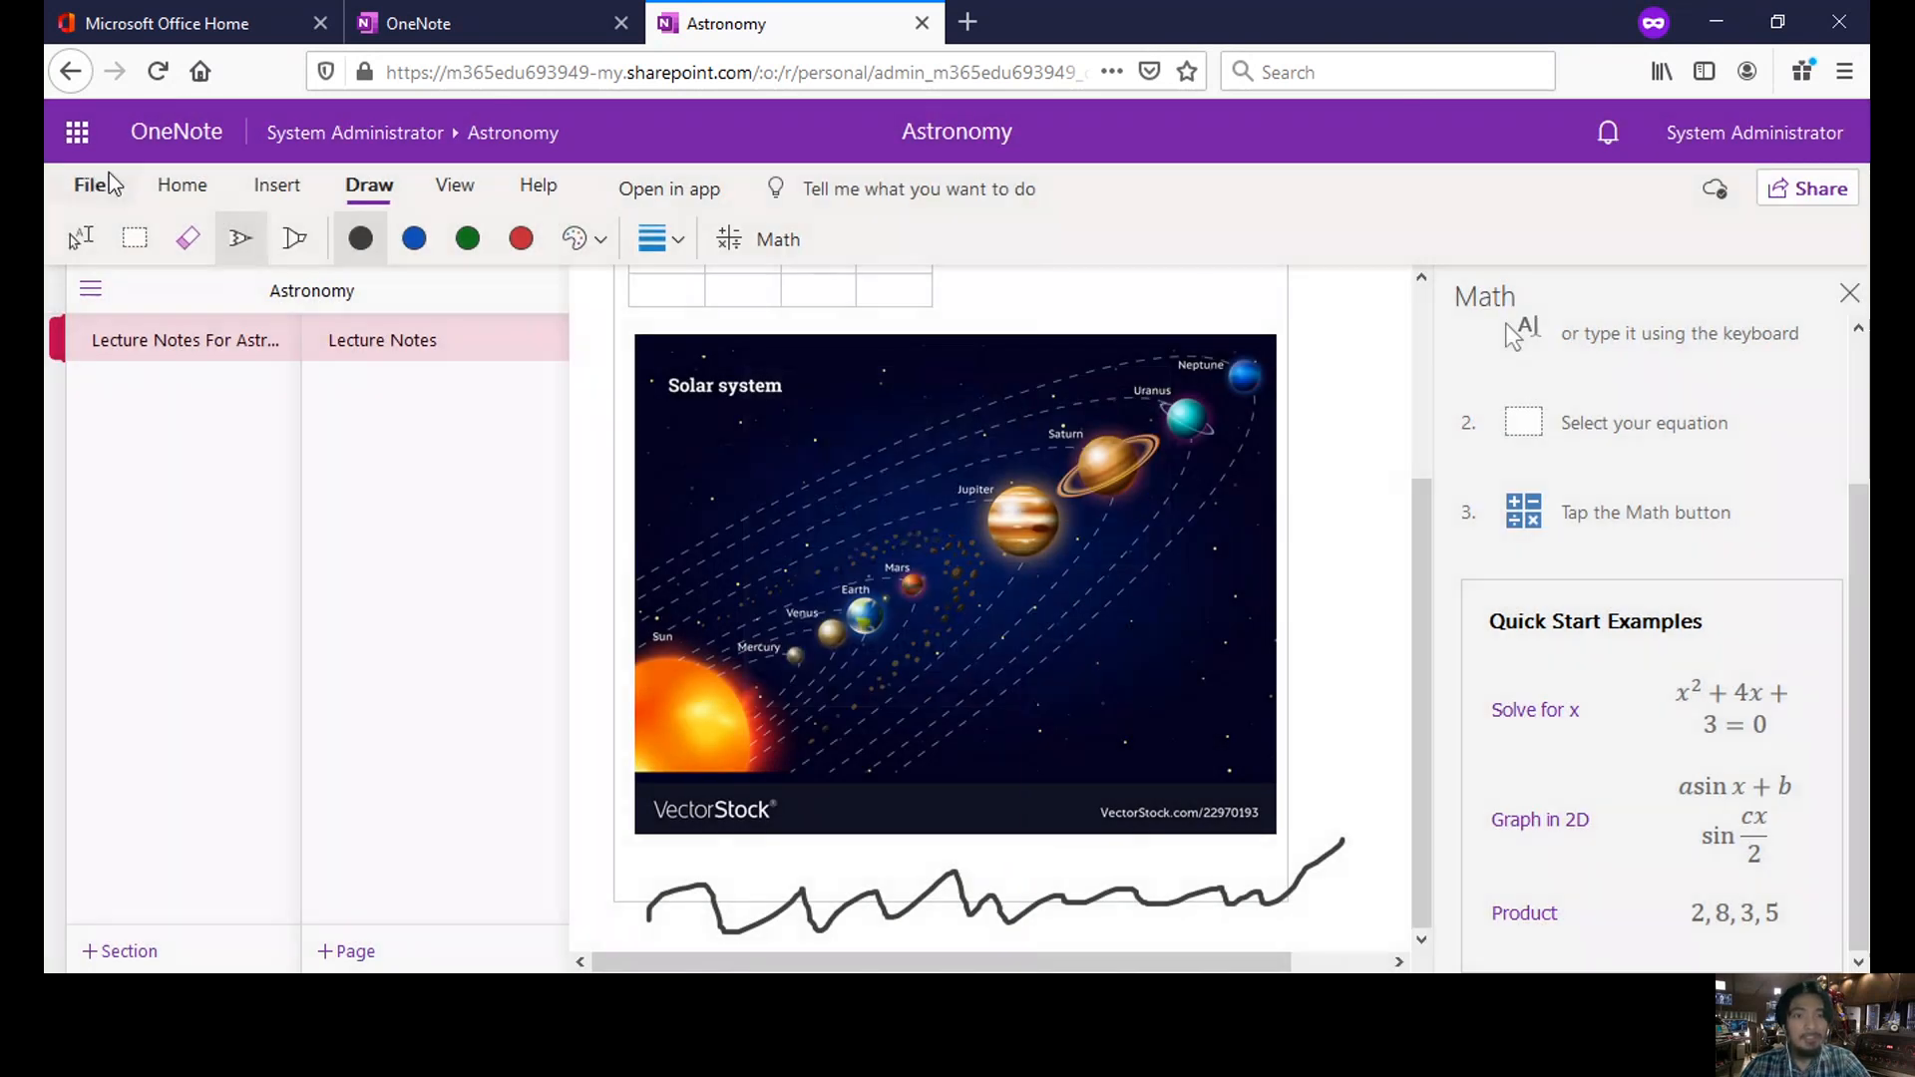
pyautogui.click(103, 183)
pyautogui.click(98, 180)
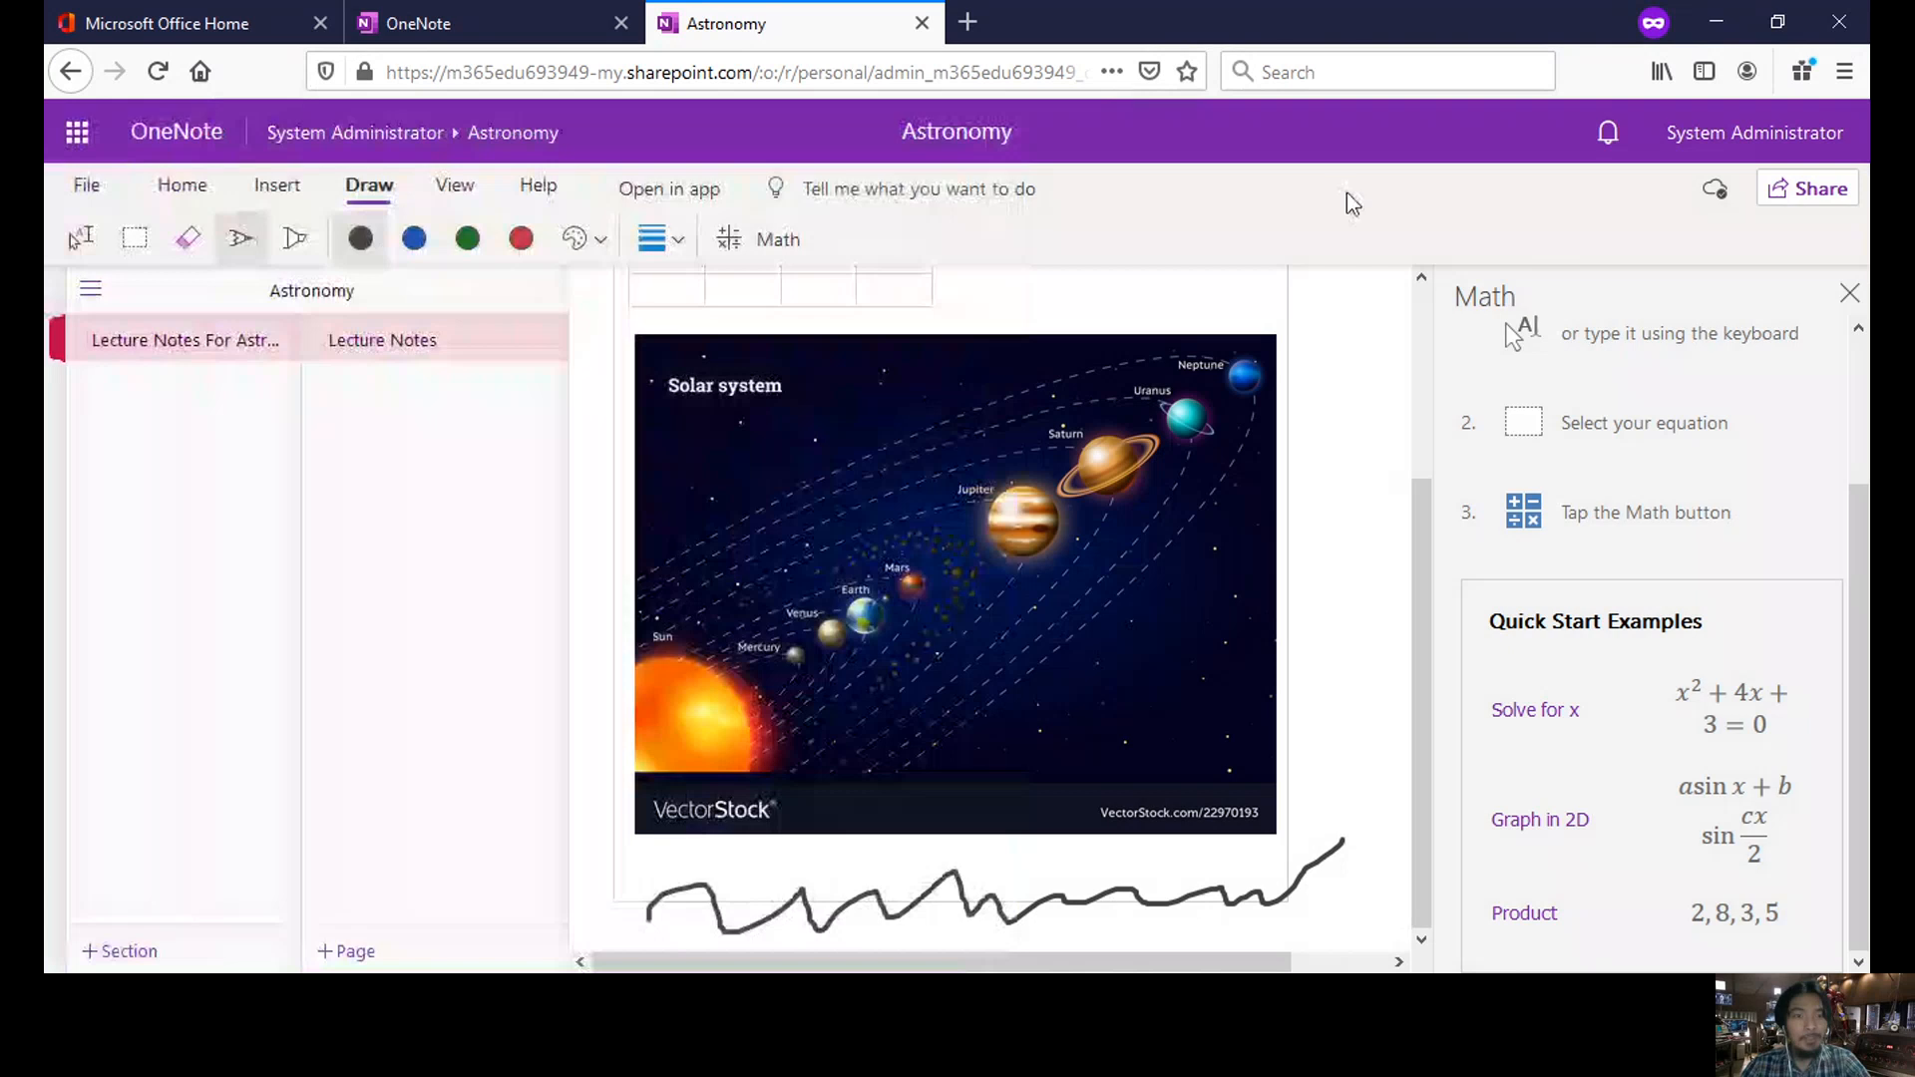
# - Close the Astronomy notebook tab and the OneNote notebook list tab
pyautogui.click(479, 14)
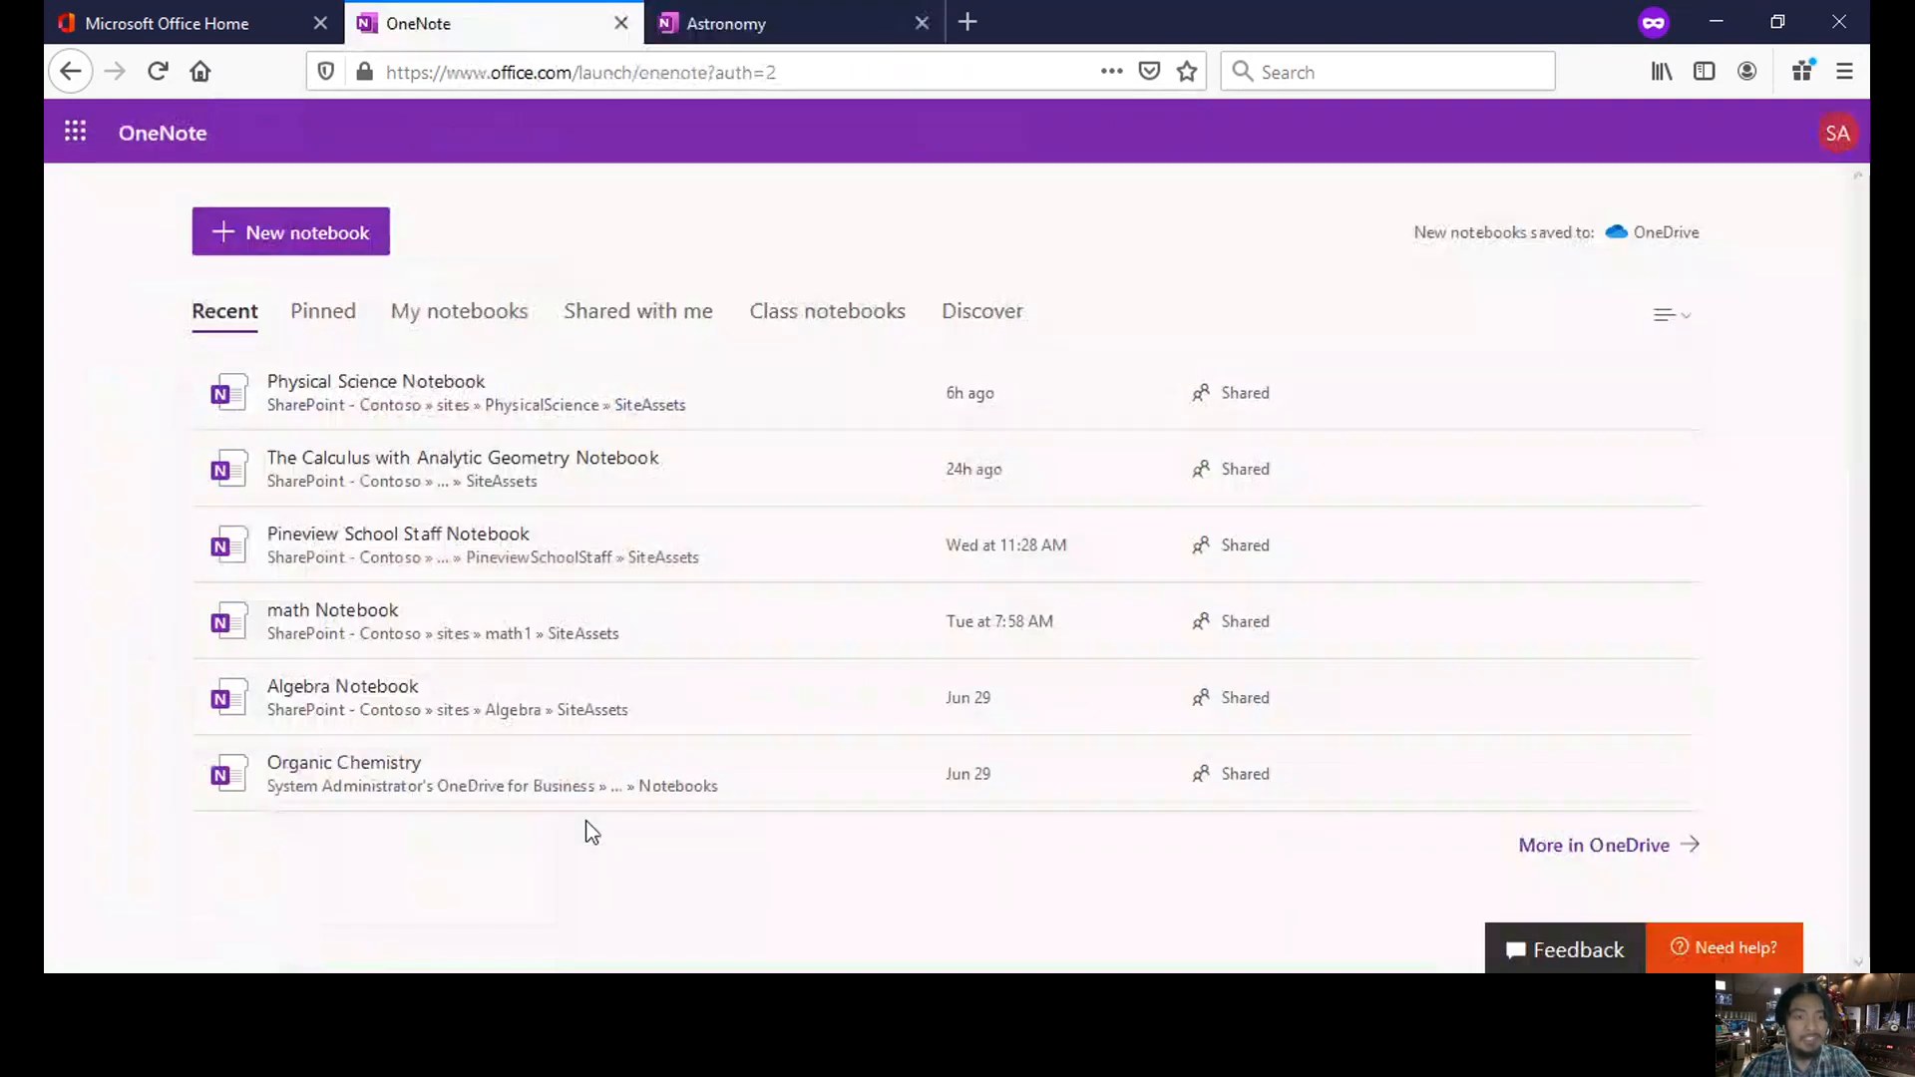
pyautogui.click(722, 33)
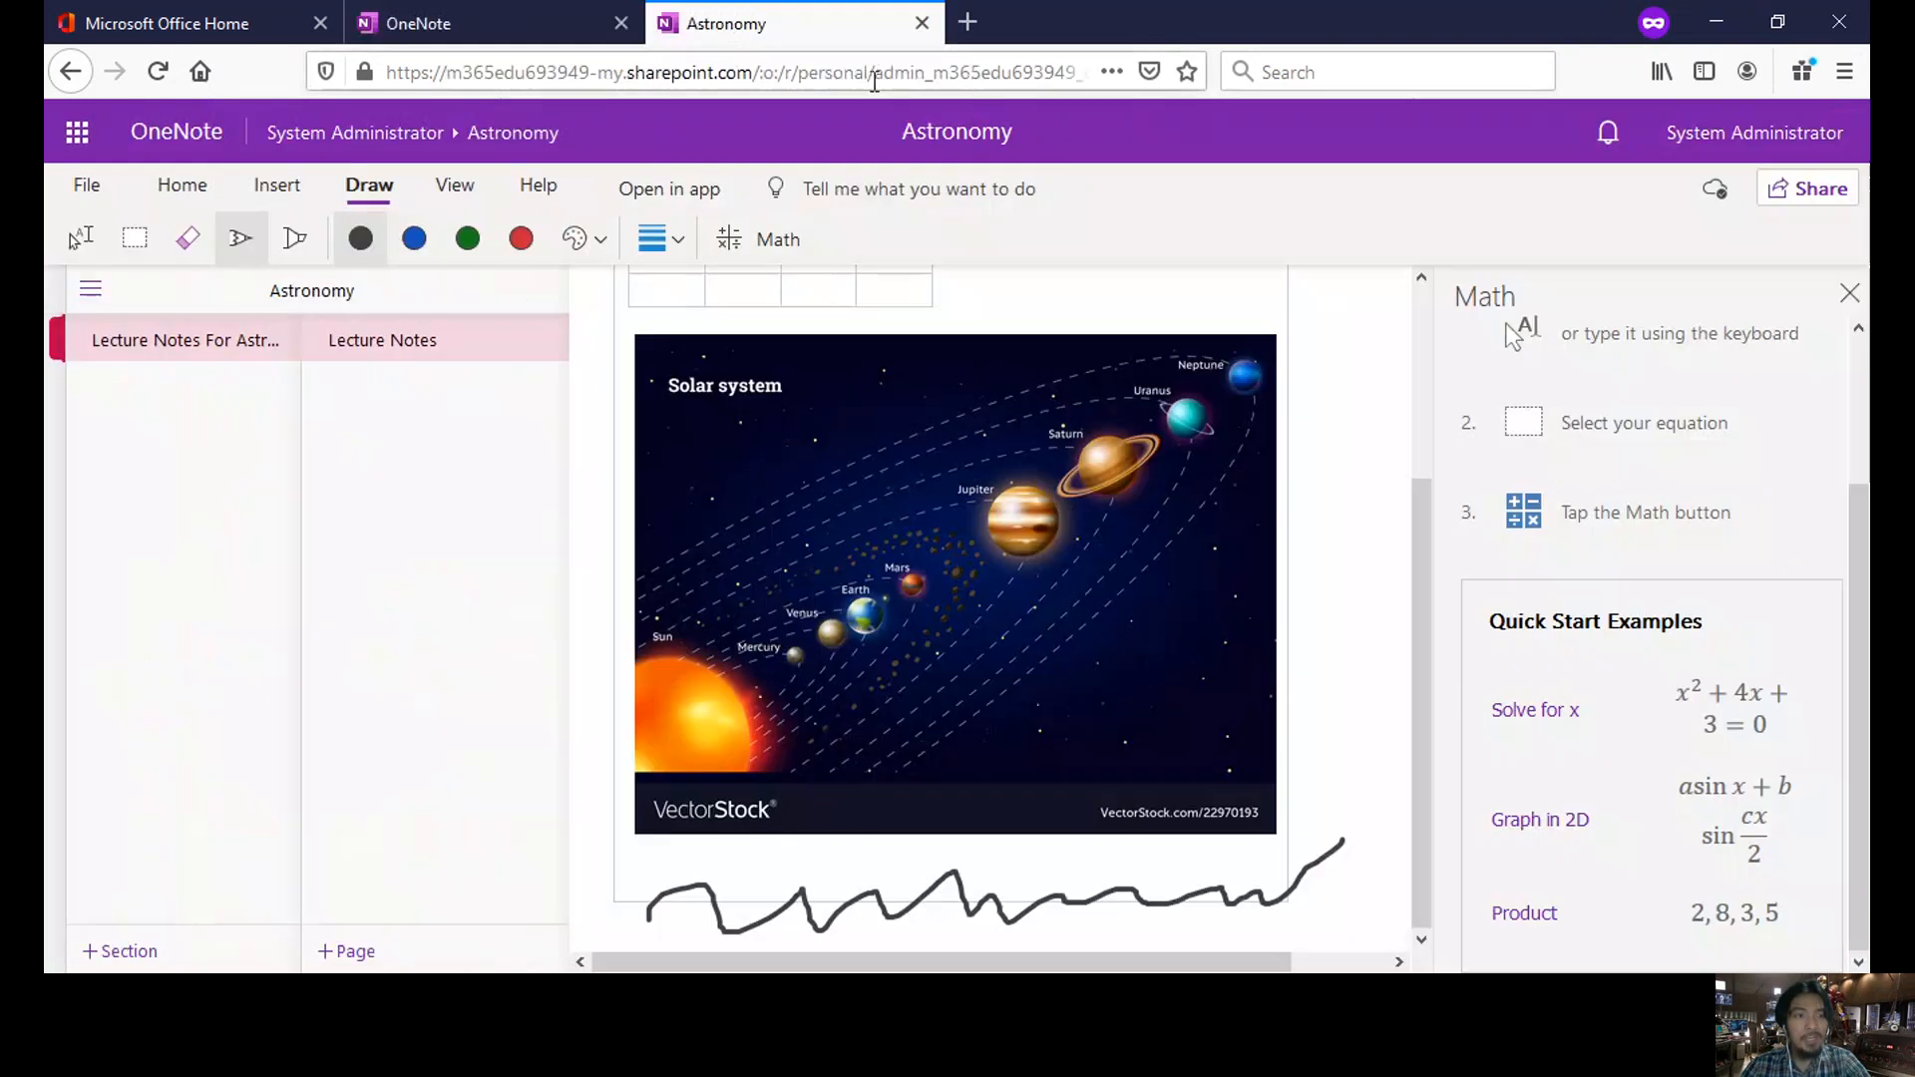
pyautogui.click(922, 23)
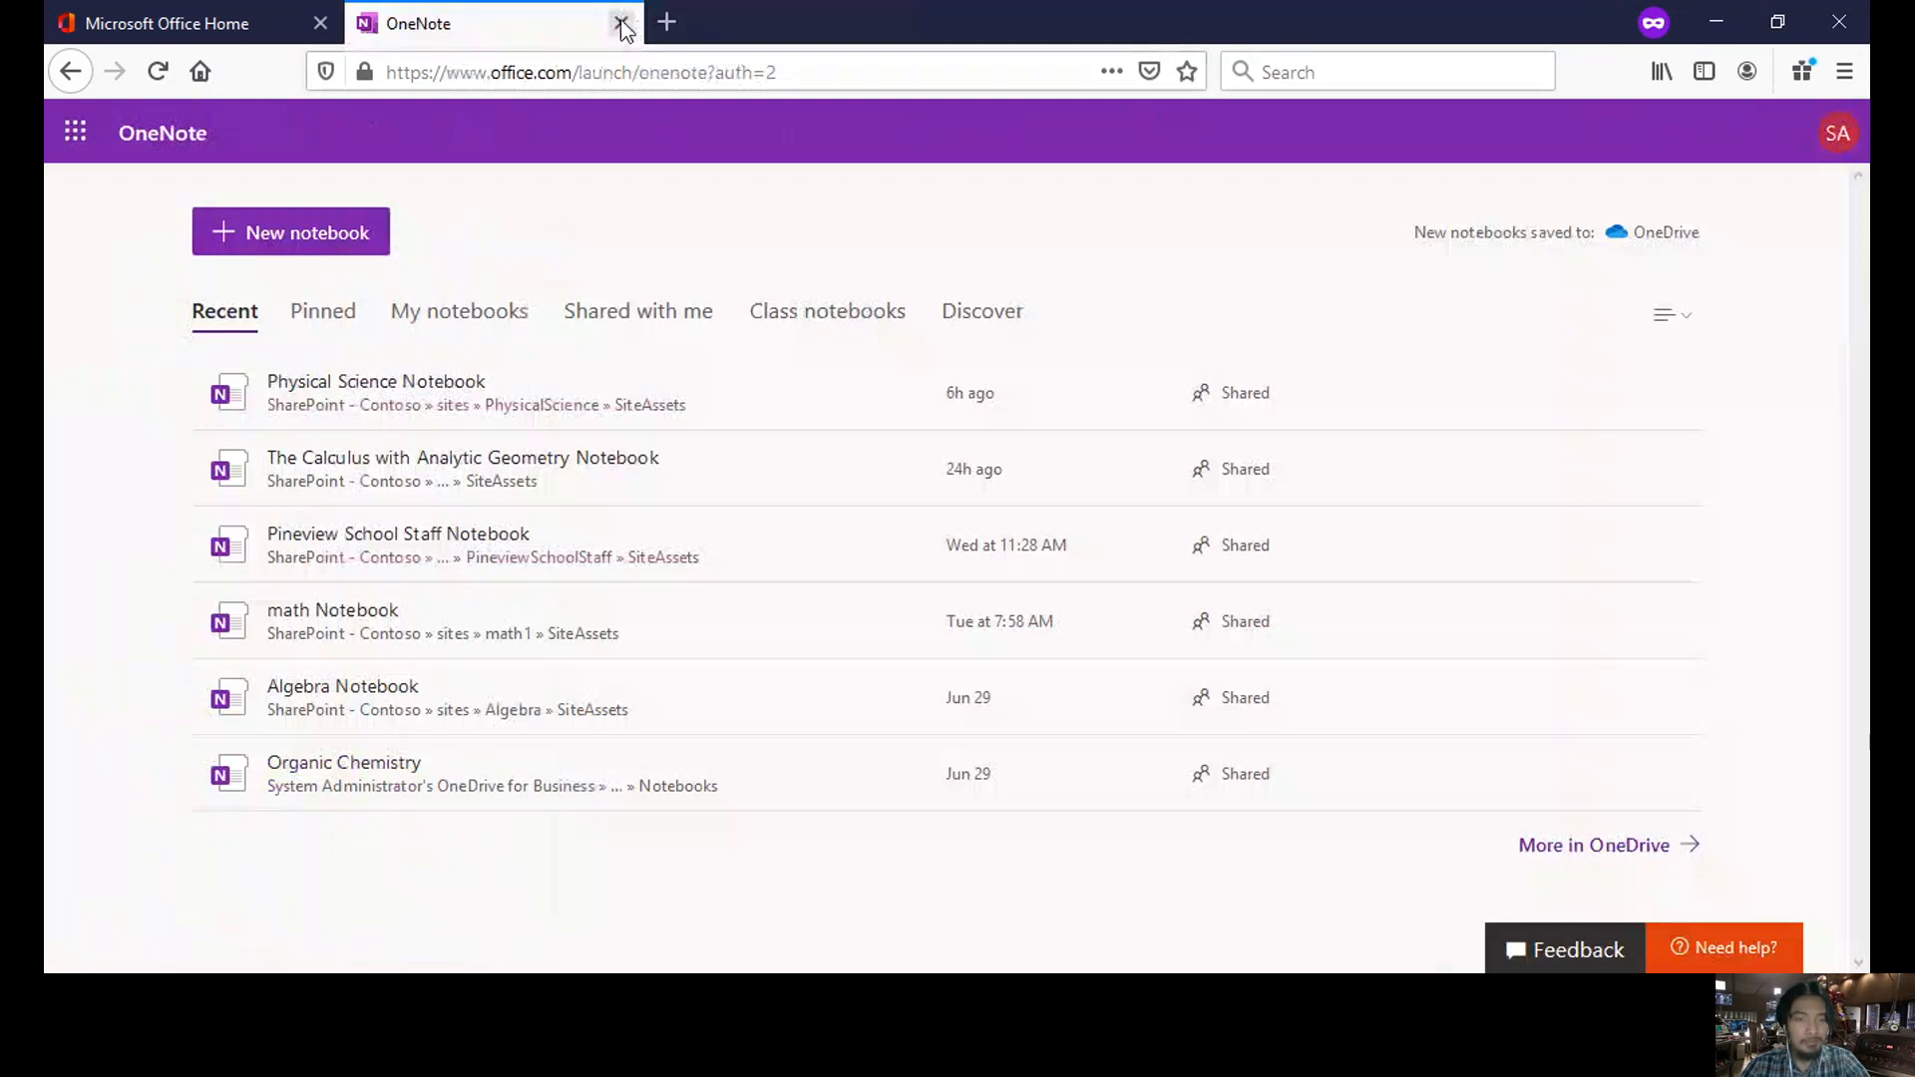
pyautogui.click(621, 23)
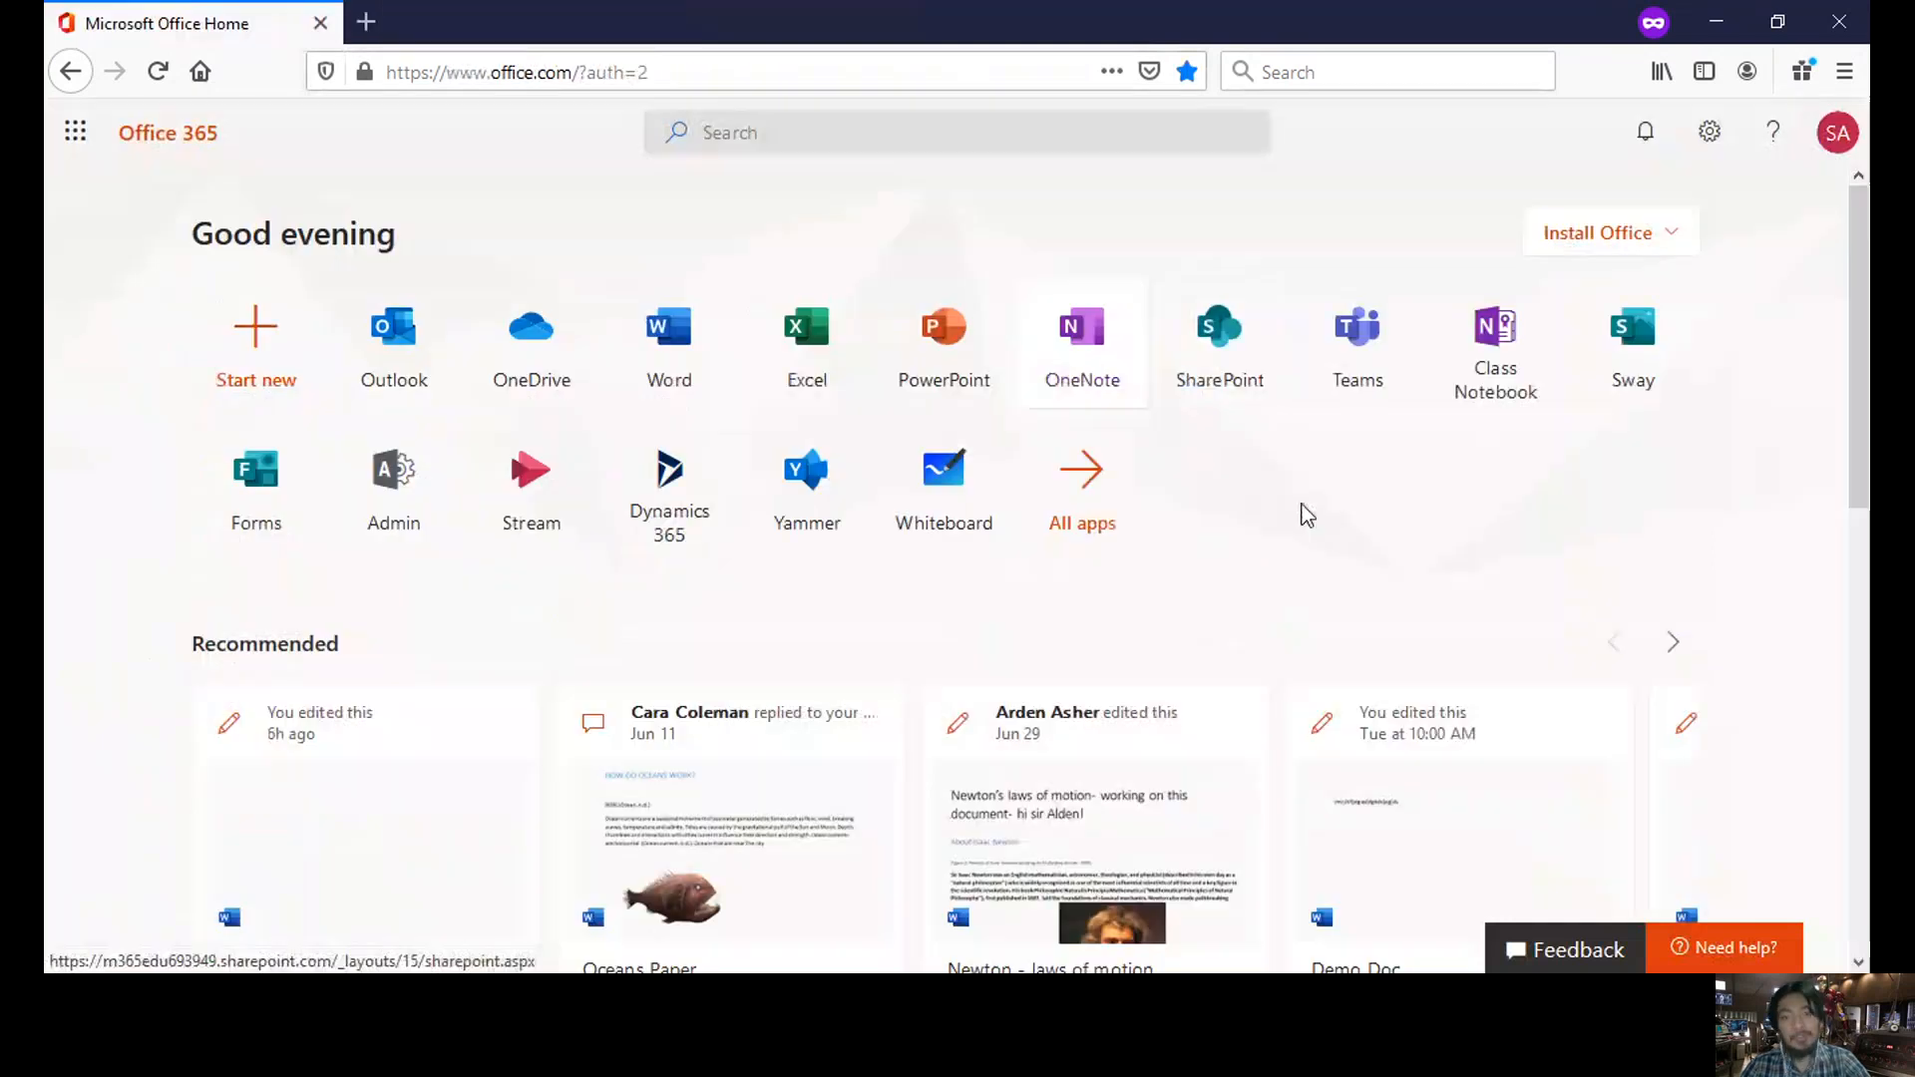
# - Launch SharePoint from Office 365 home and go to its start page tab
pyautogui.click(1231, 337)
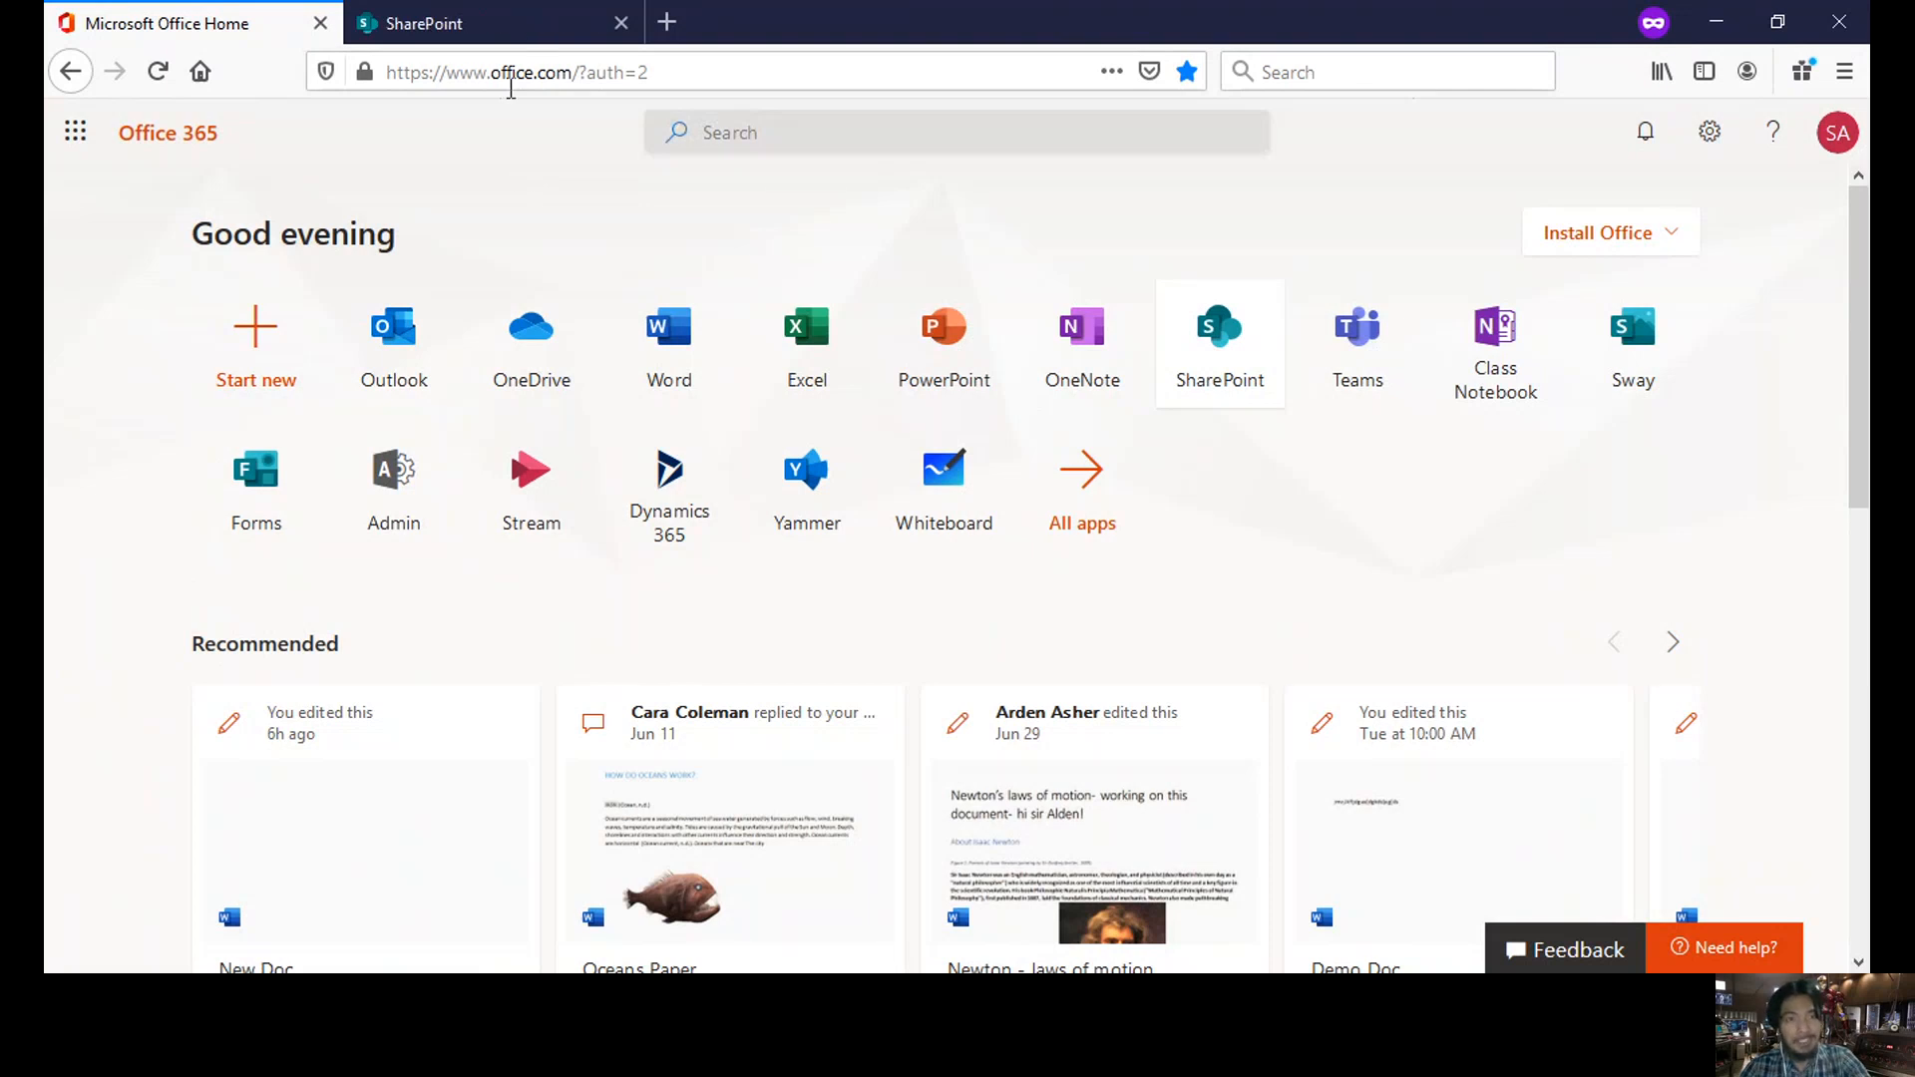
pyautogui.click(505, 33)
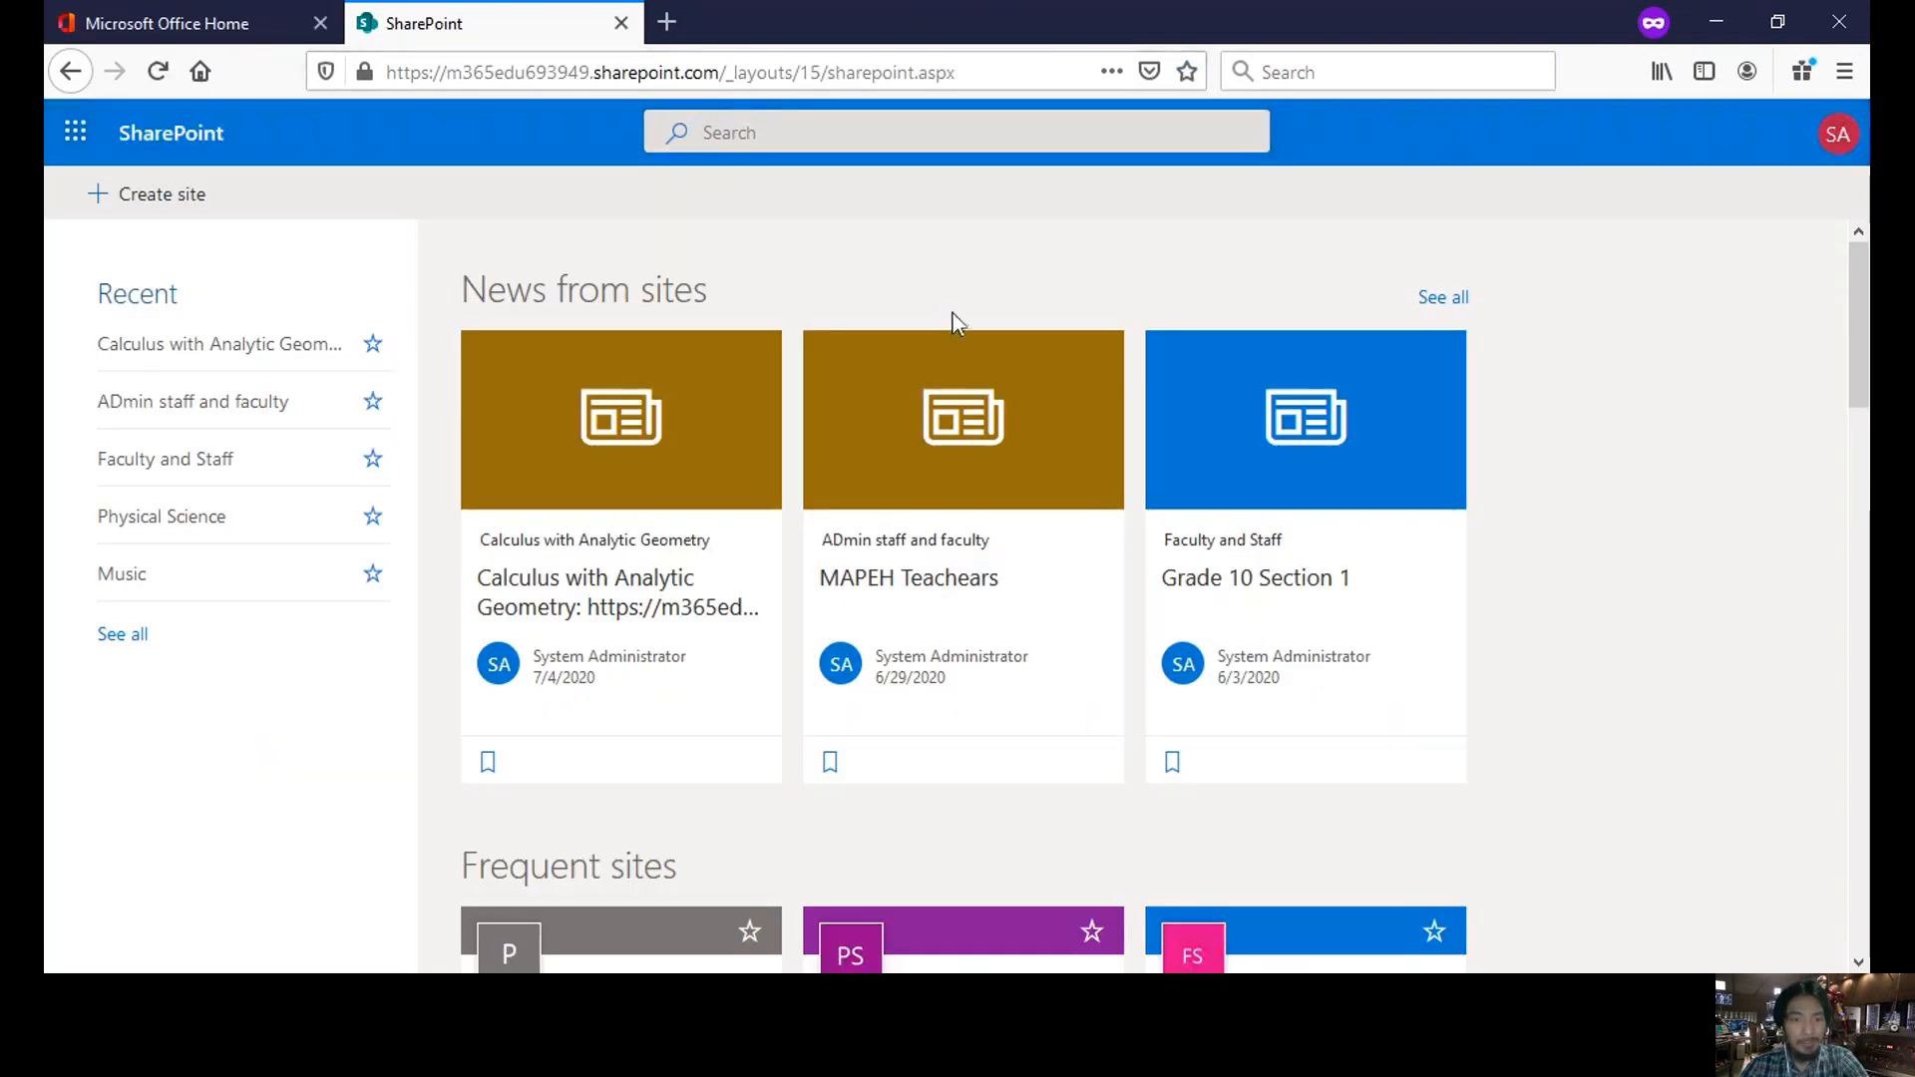
pyautogui.scroll(-1, 1857, 326)
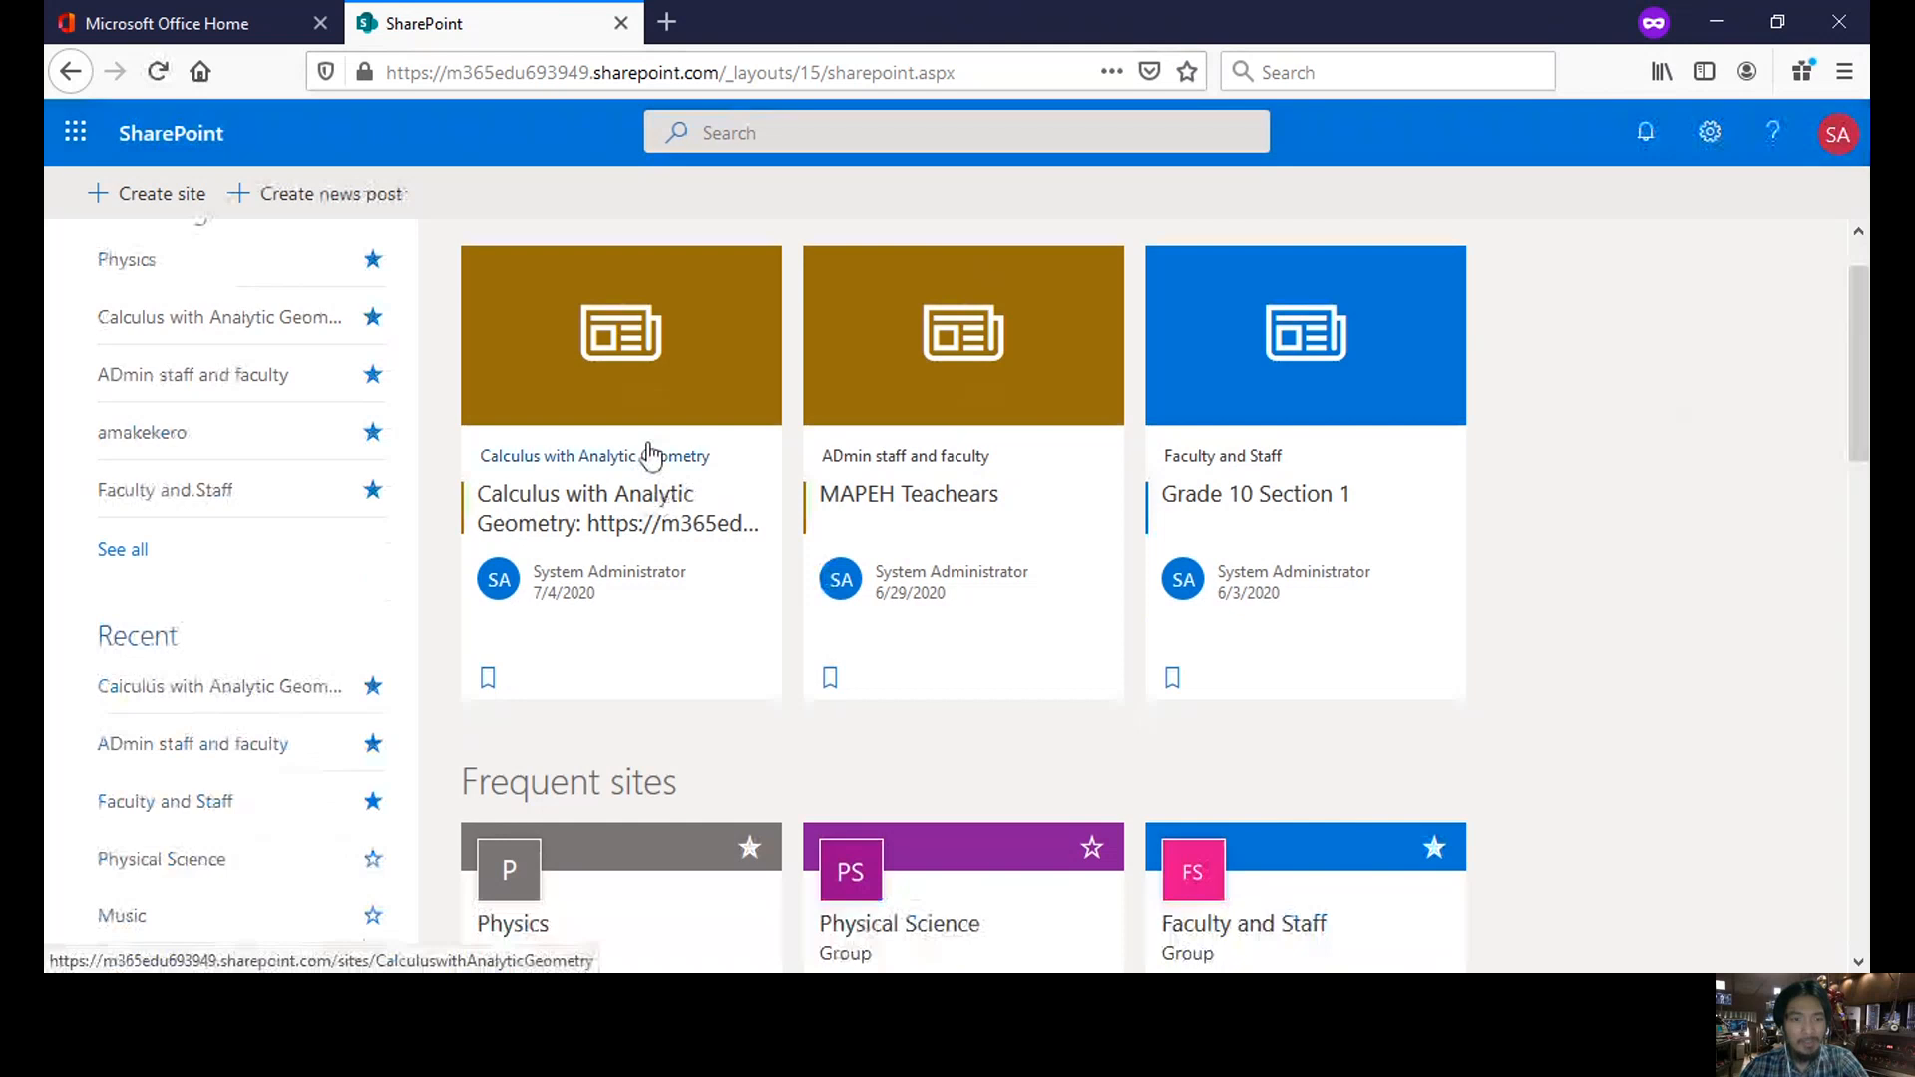
pyautogui.moveTo(1858, 398)
pyautogui.mouseDown()
pyautogui.moveTo(1868, 536)
pyautogui.moveTo(1864, 372)
pyautogui.mouseUp()
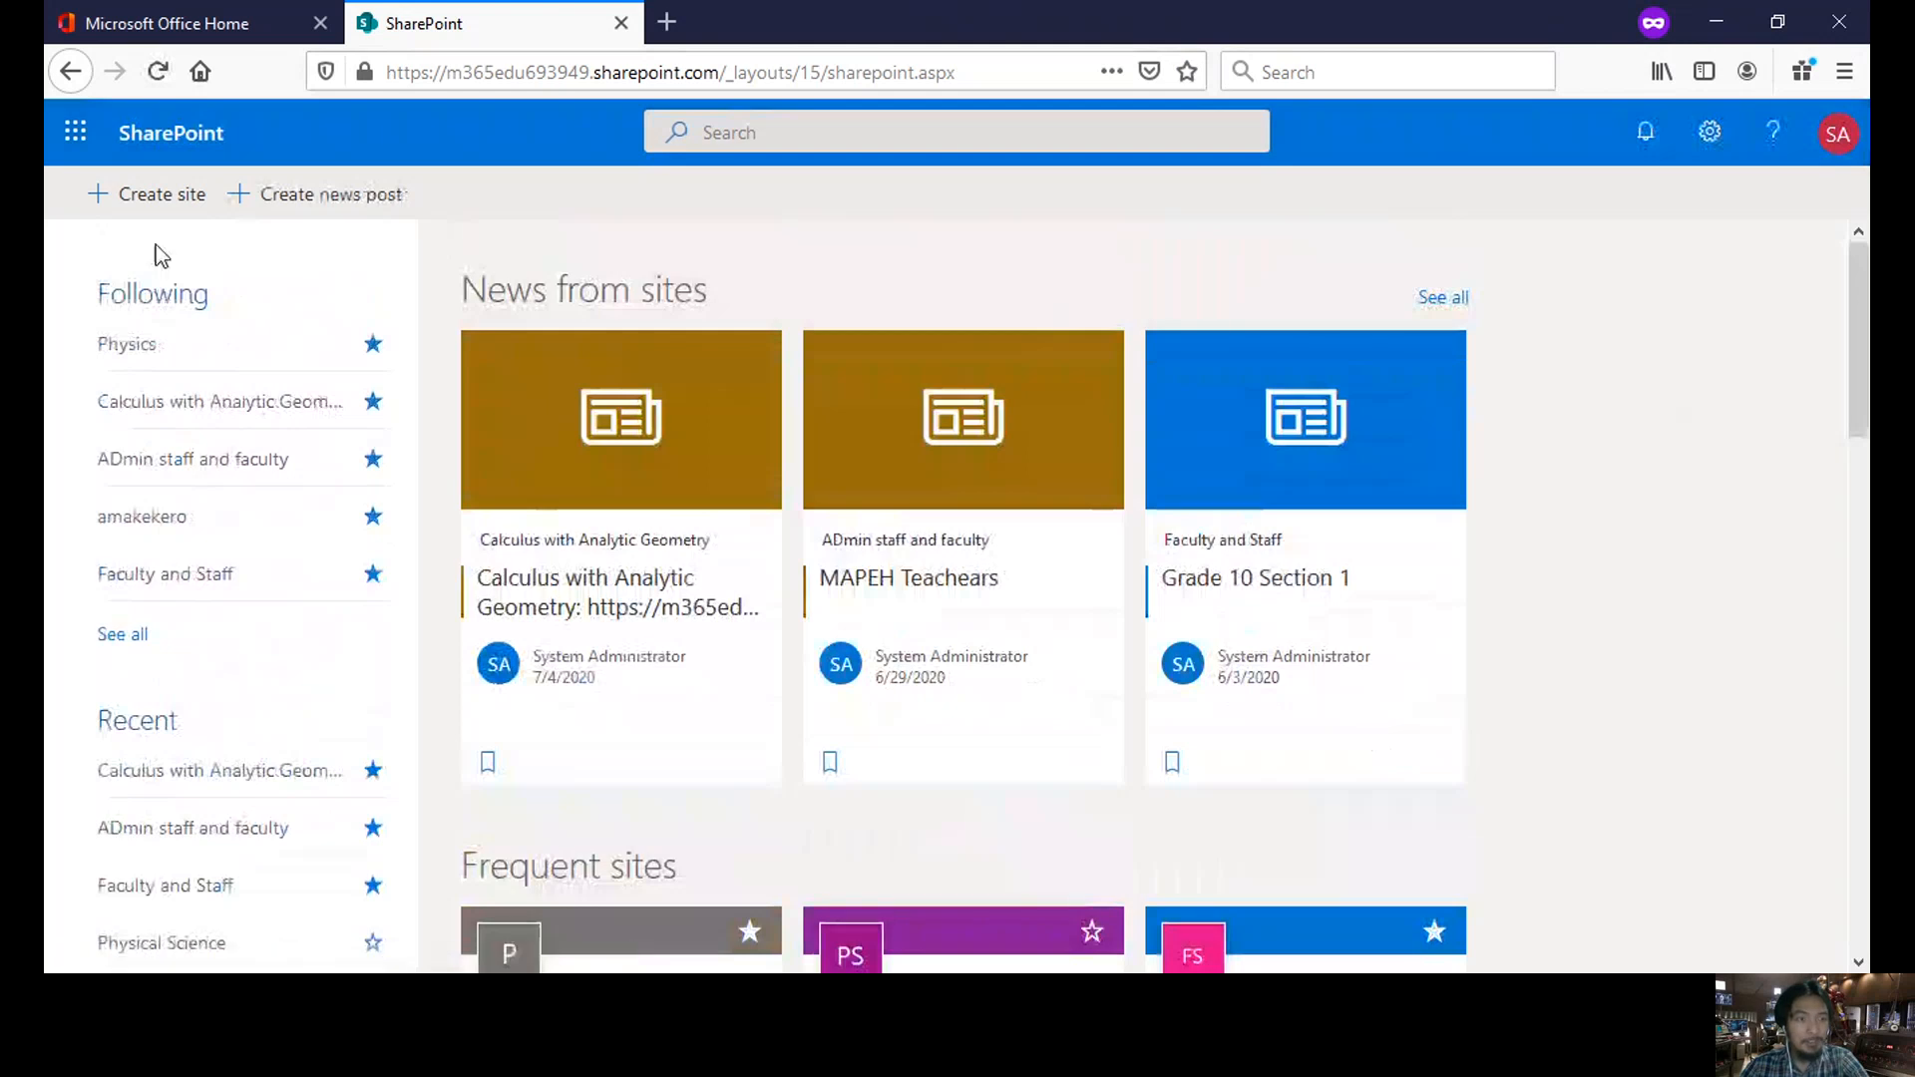
# - Start a team site named Astronomy with the description 'Site for Astronomy Class'
pyautogui.click(163, 199)
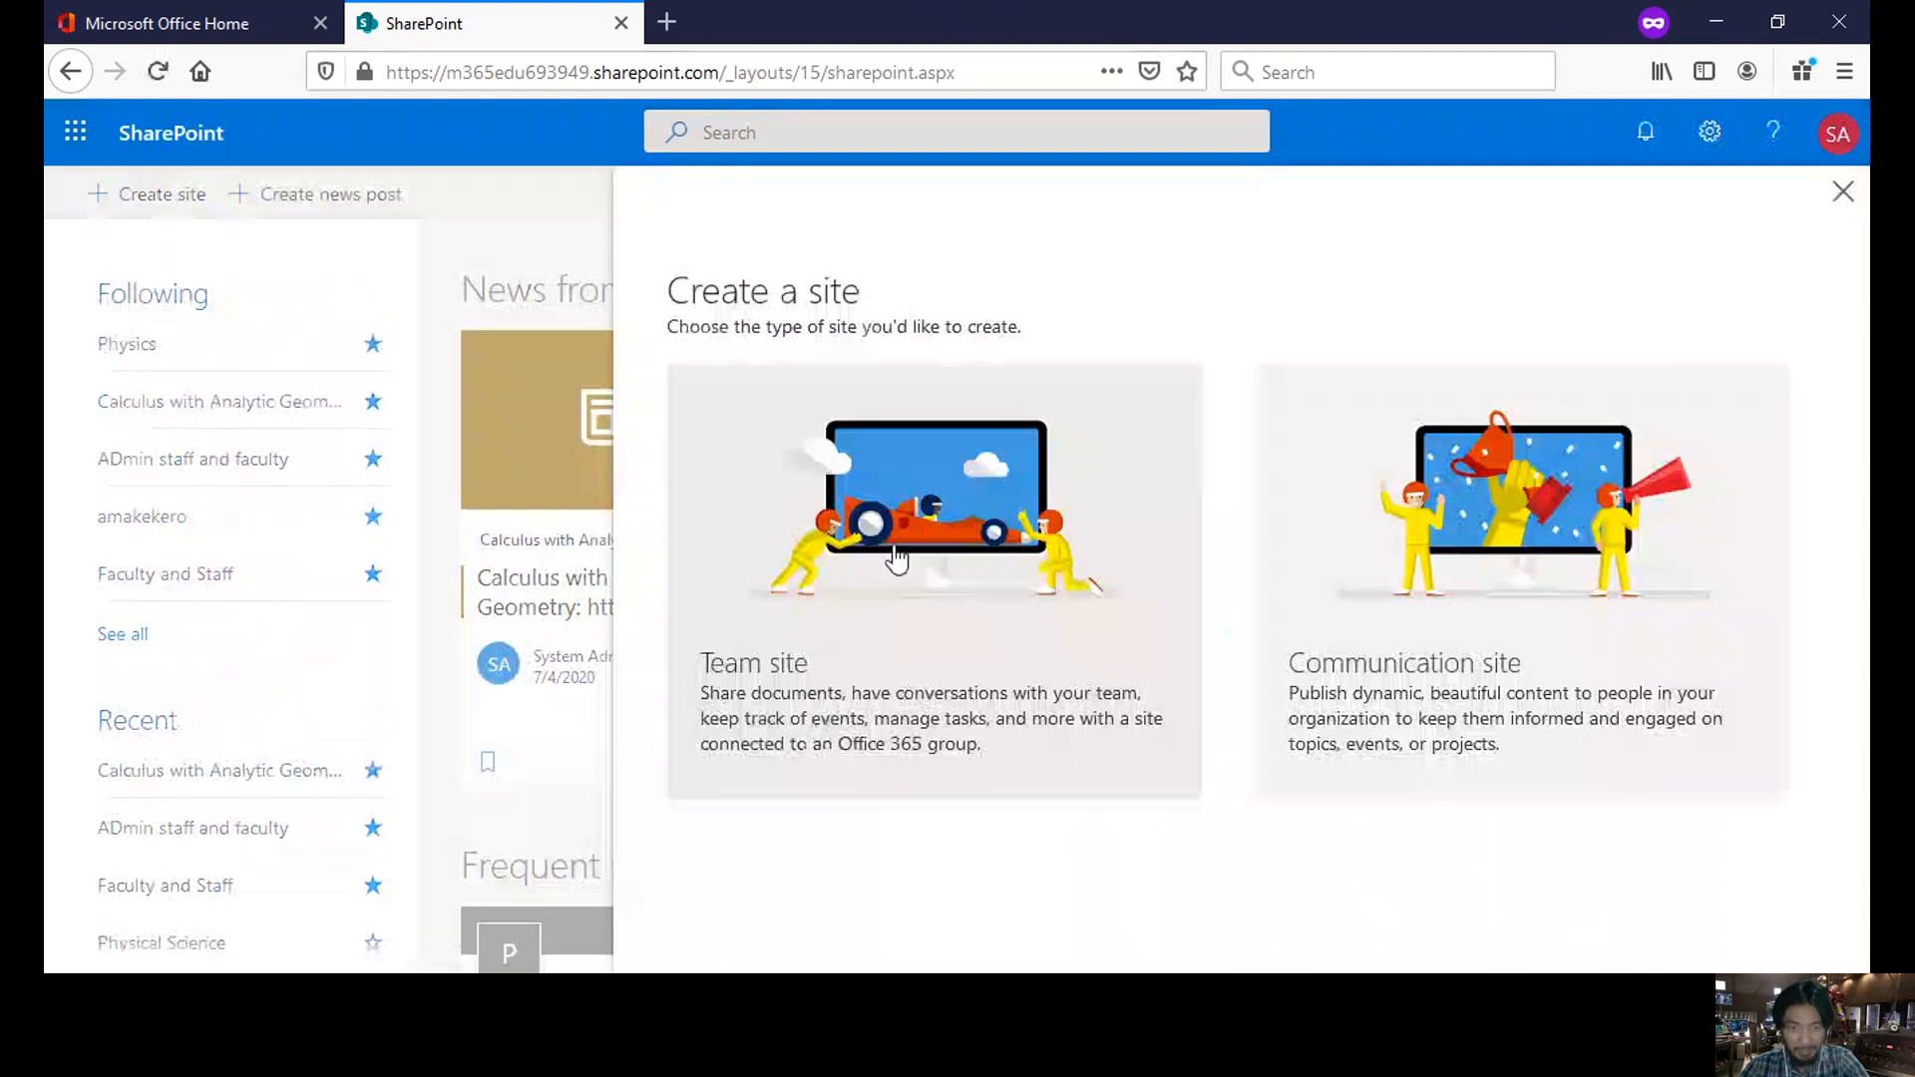
pyautogui.click(898, 556)
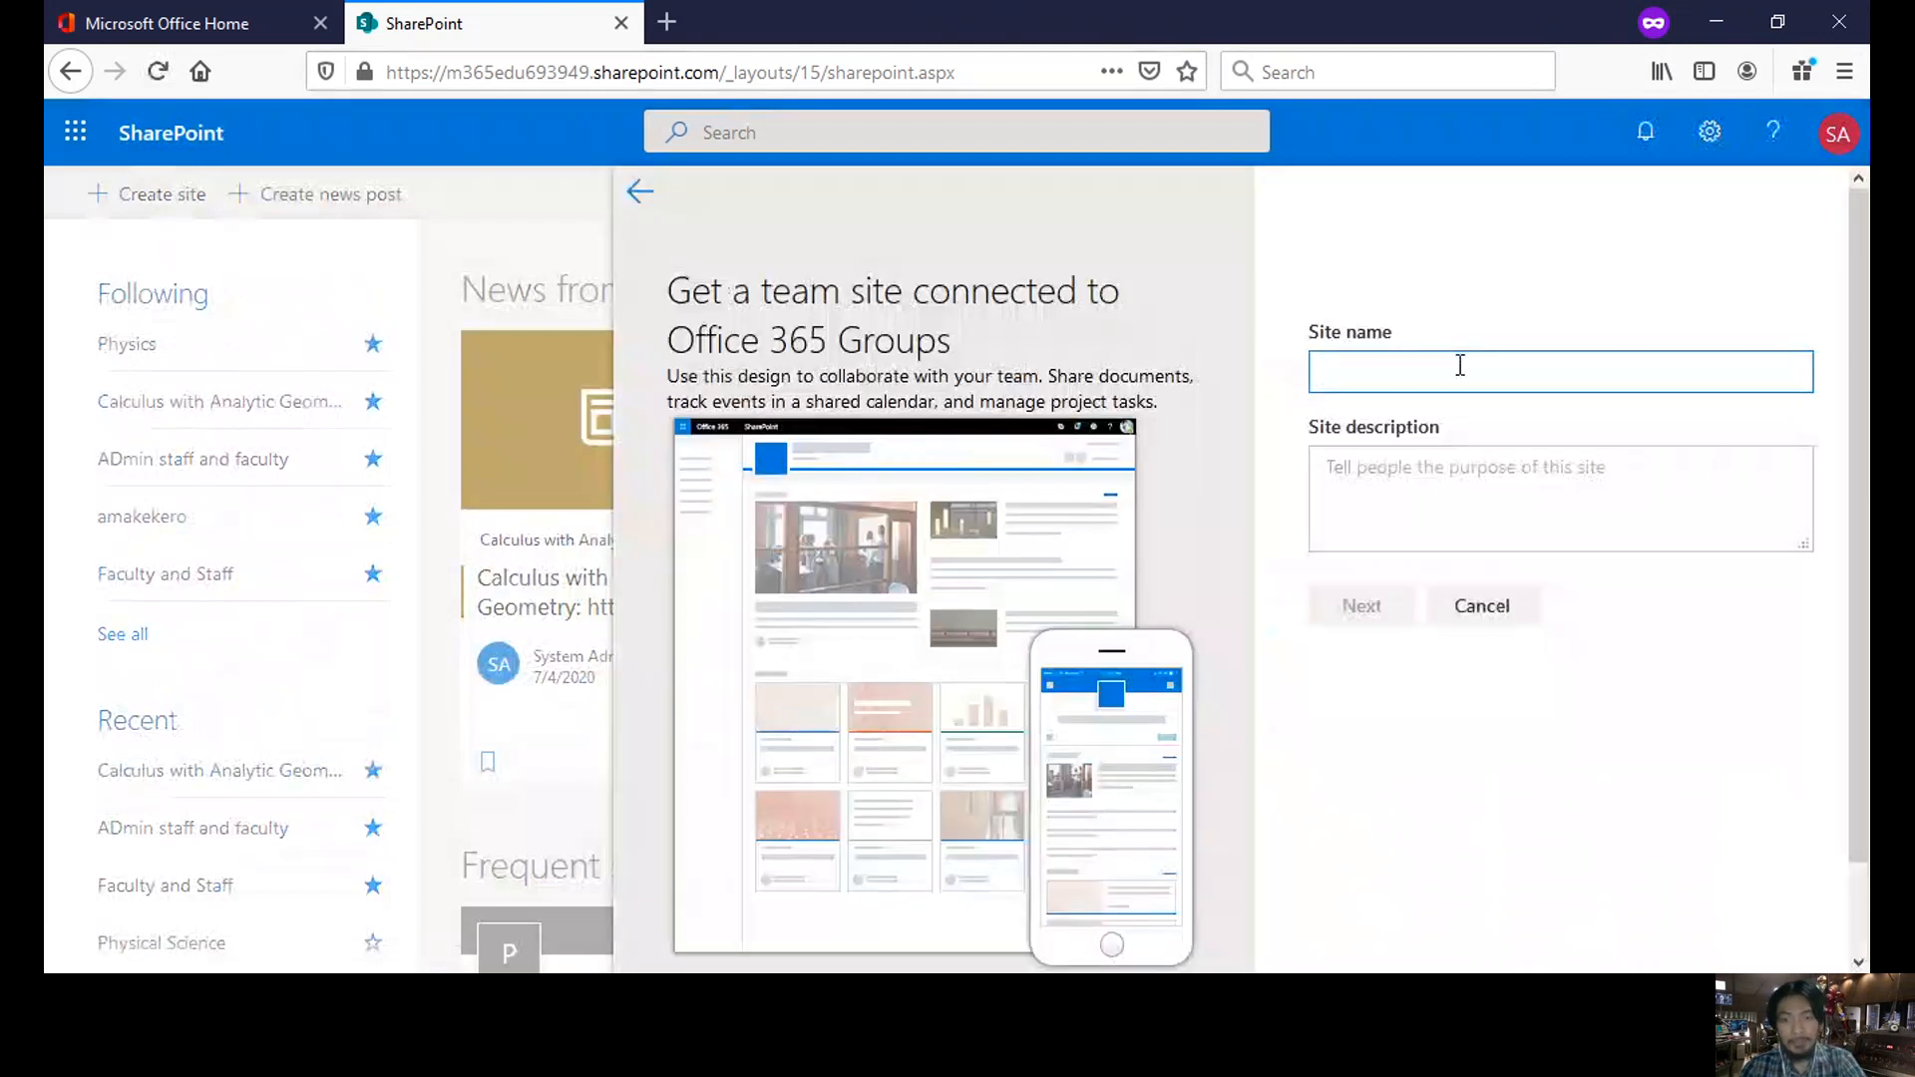
pyautogui.write('A')
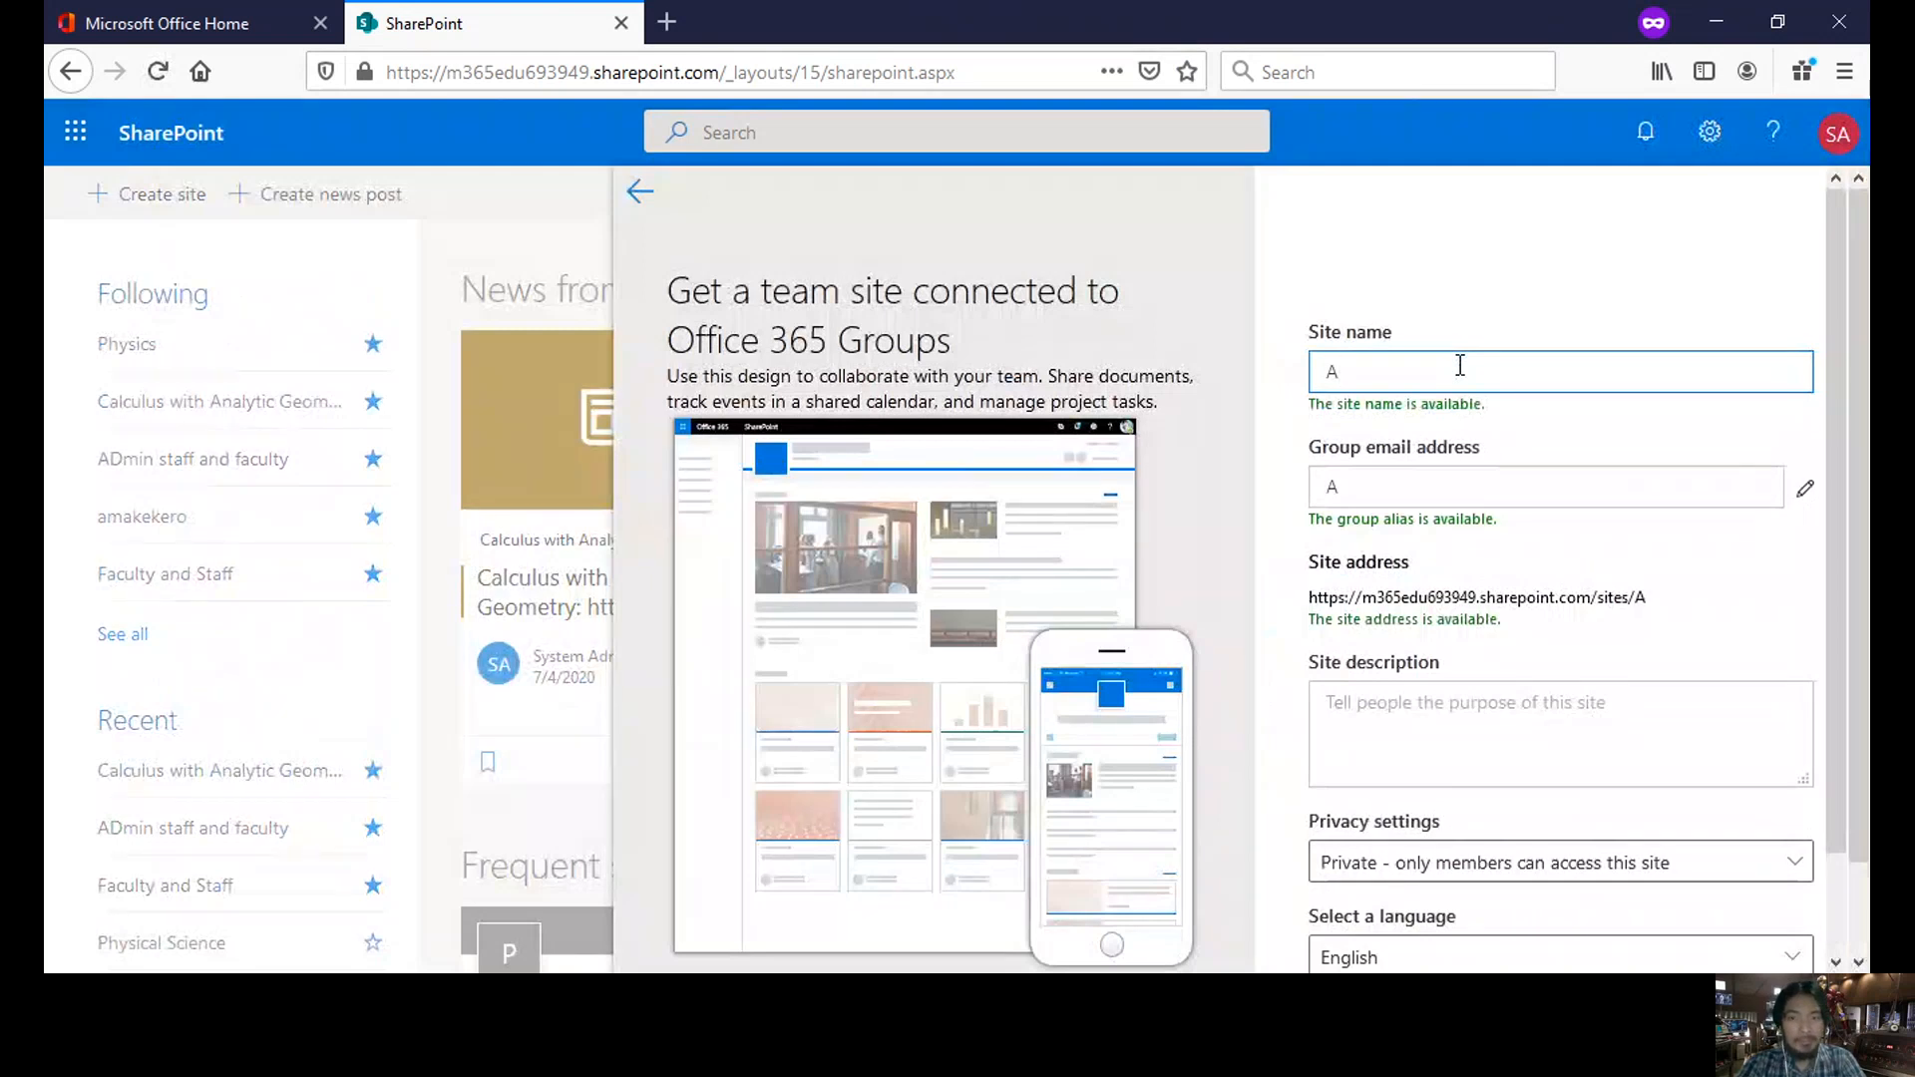
pyautogui.write('s')
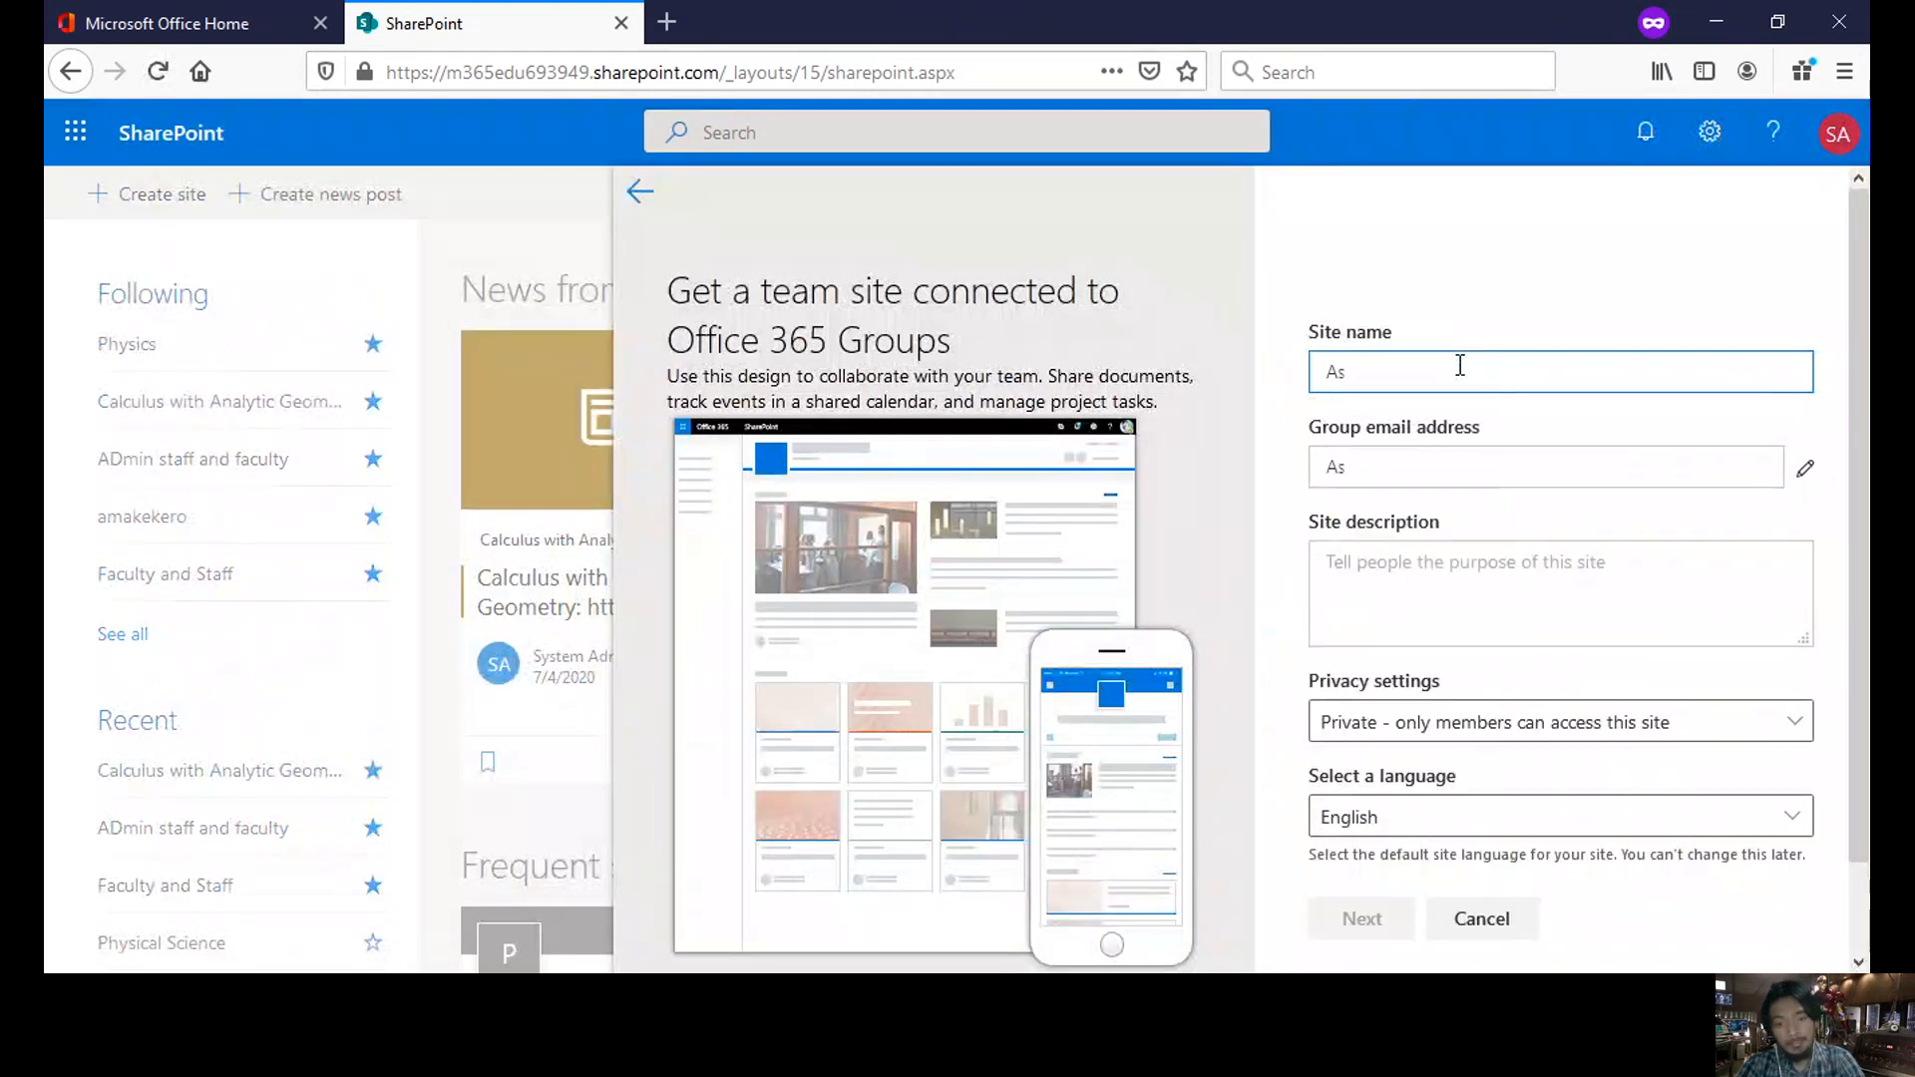
pyautogui.write('tronomy')
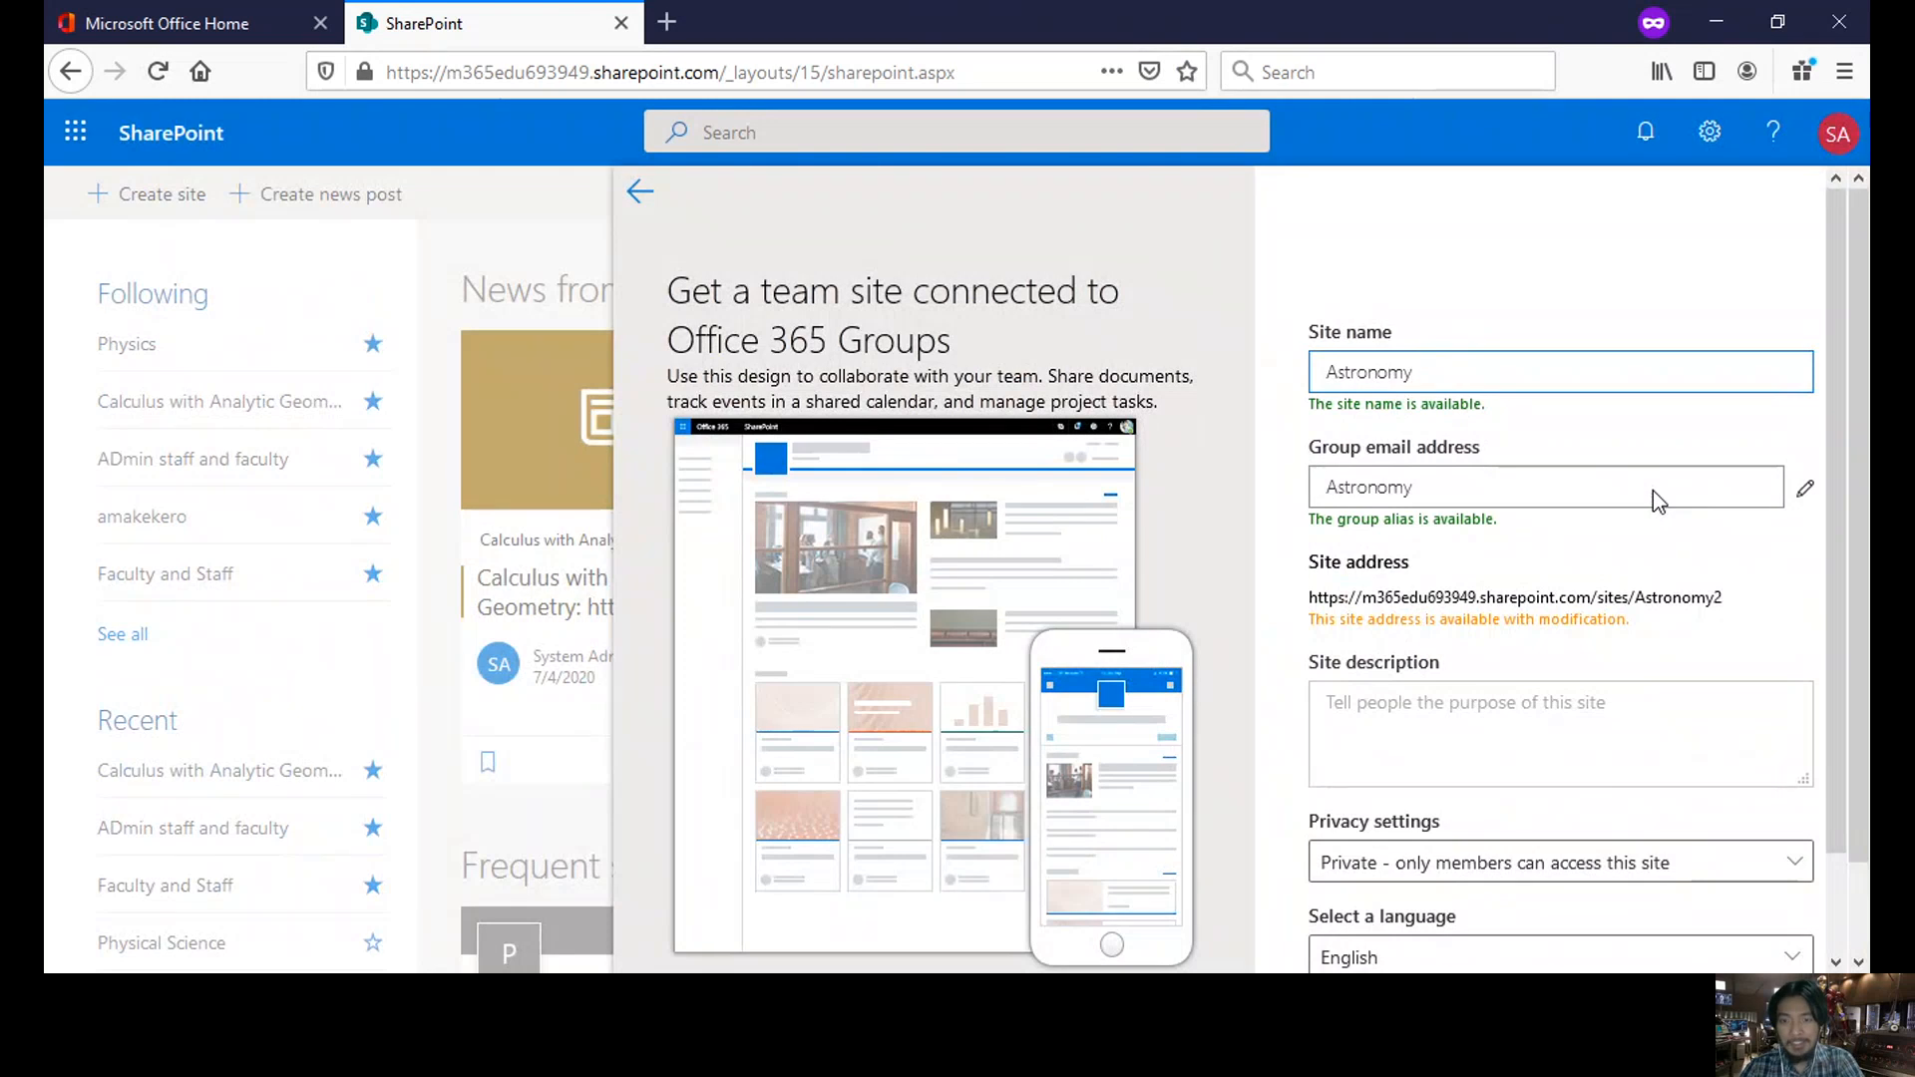
pyautogui.click(1544, 698)
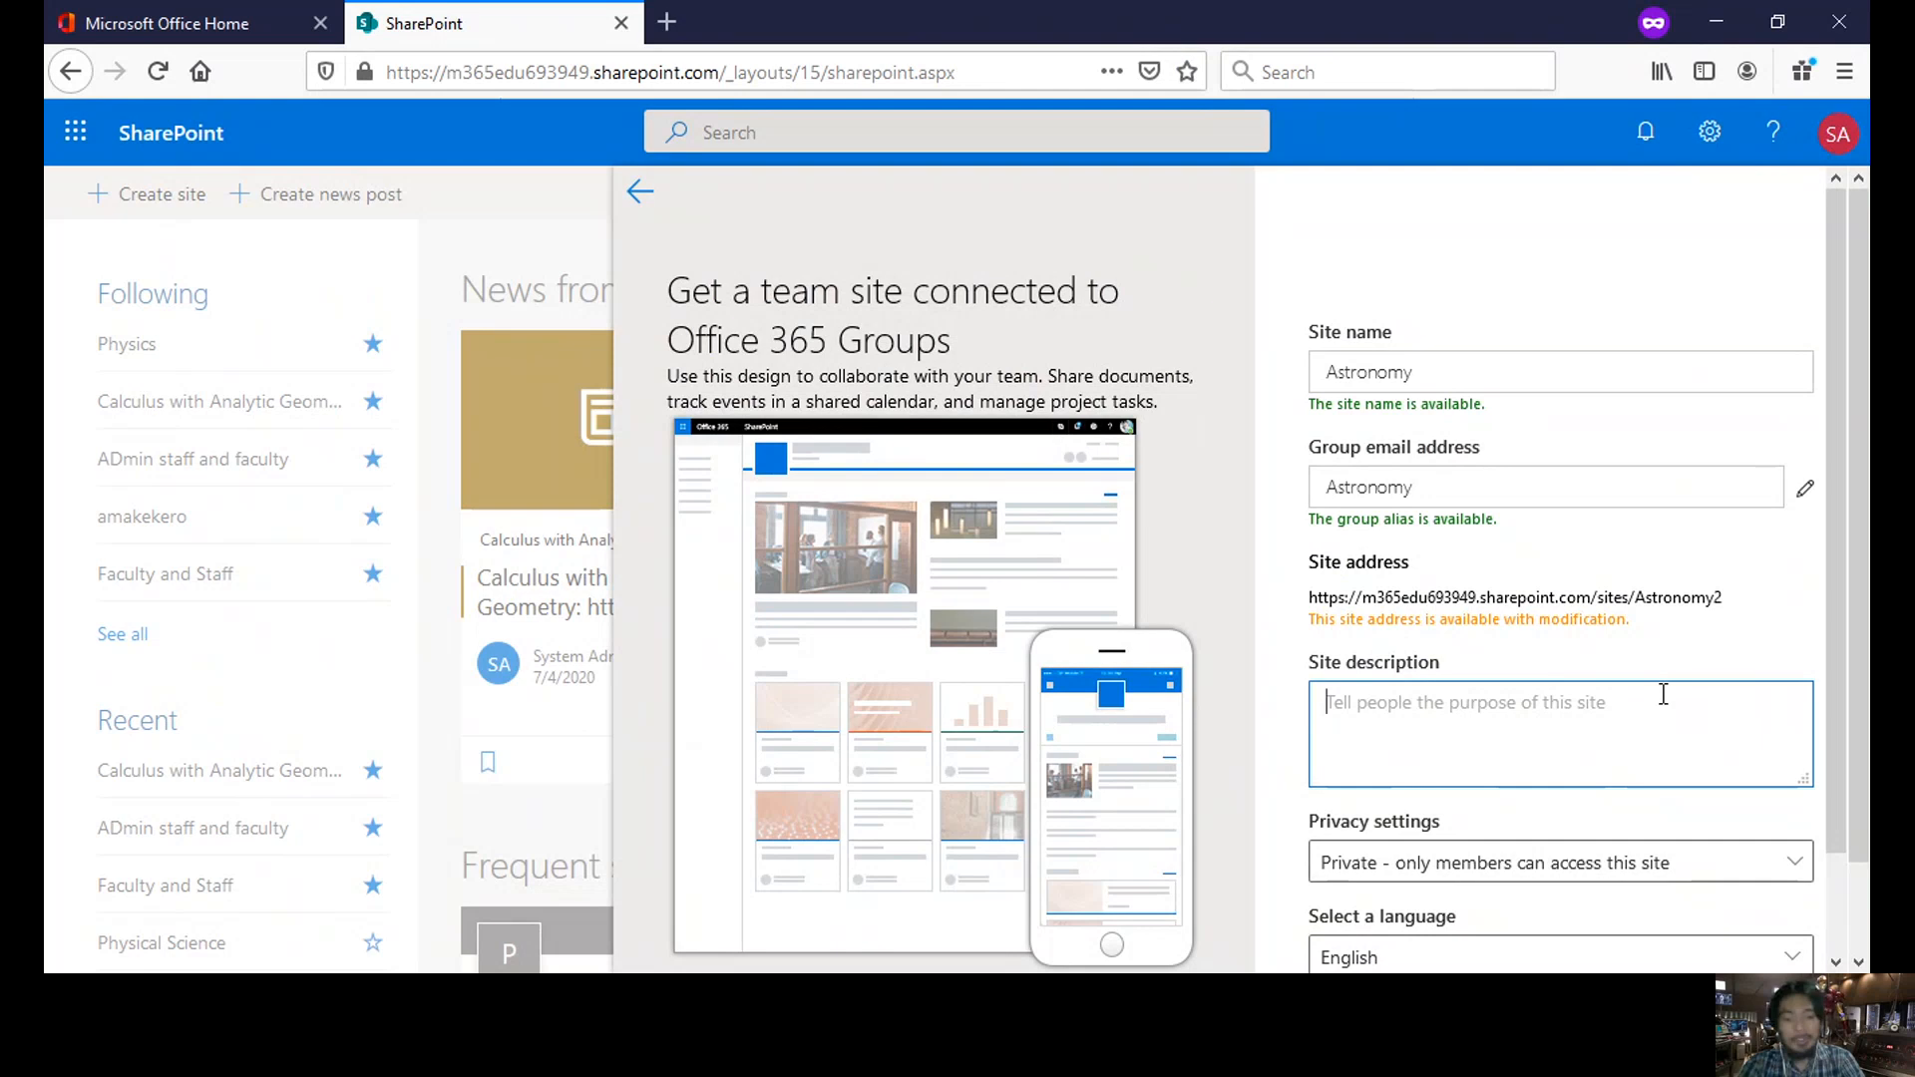
pyautogui.write('Site for ')
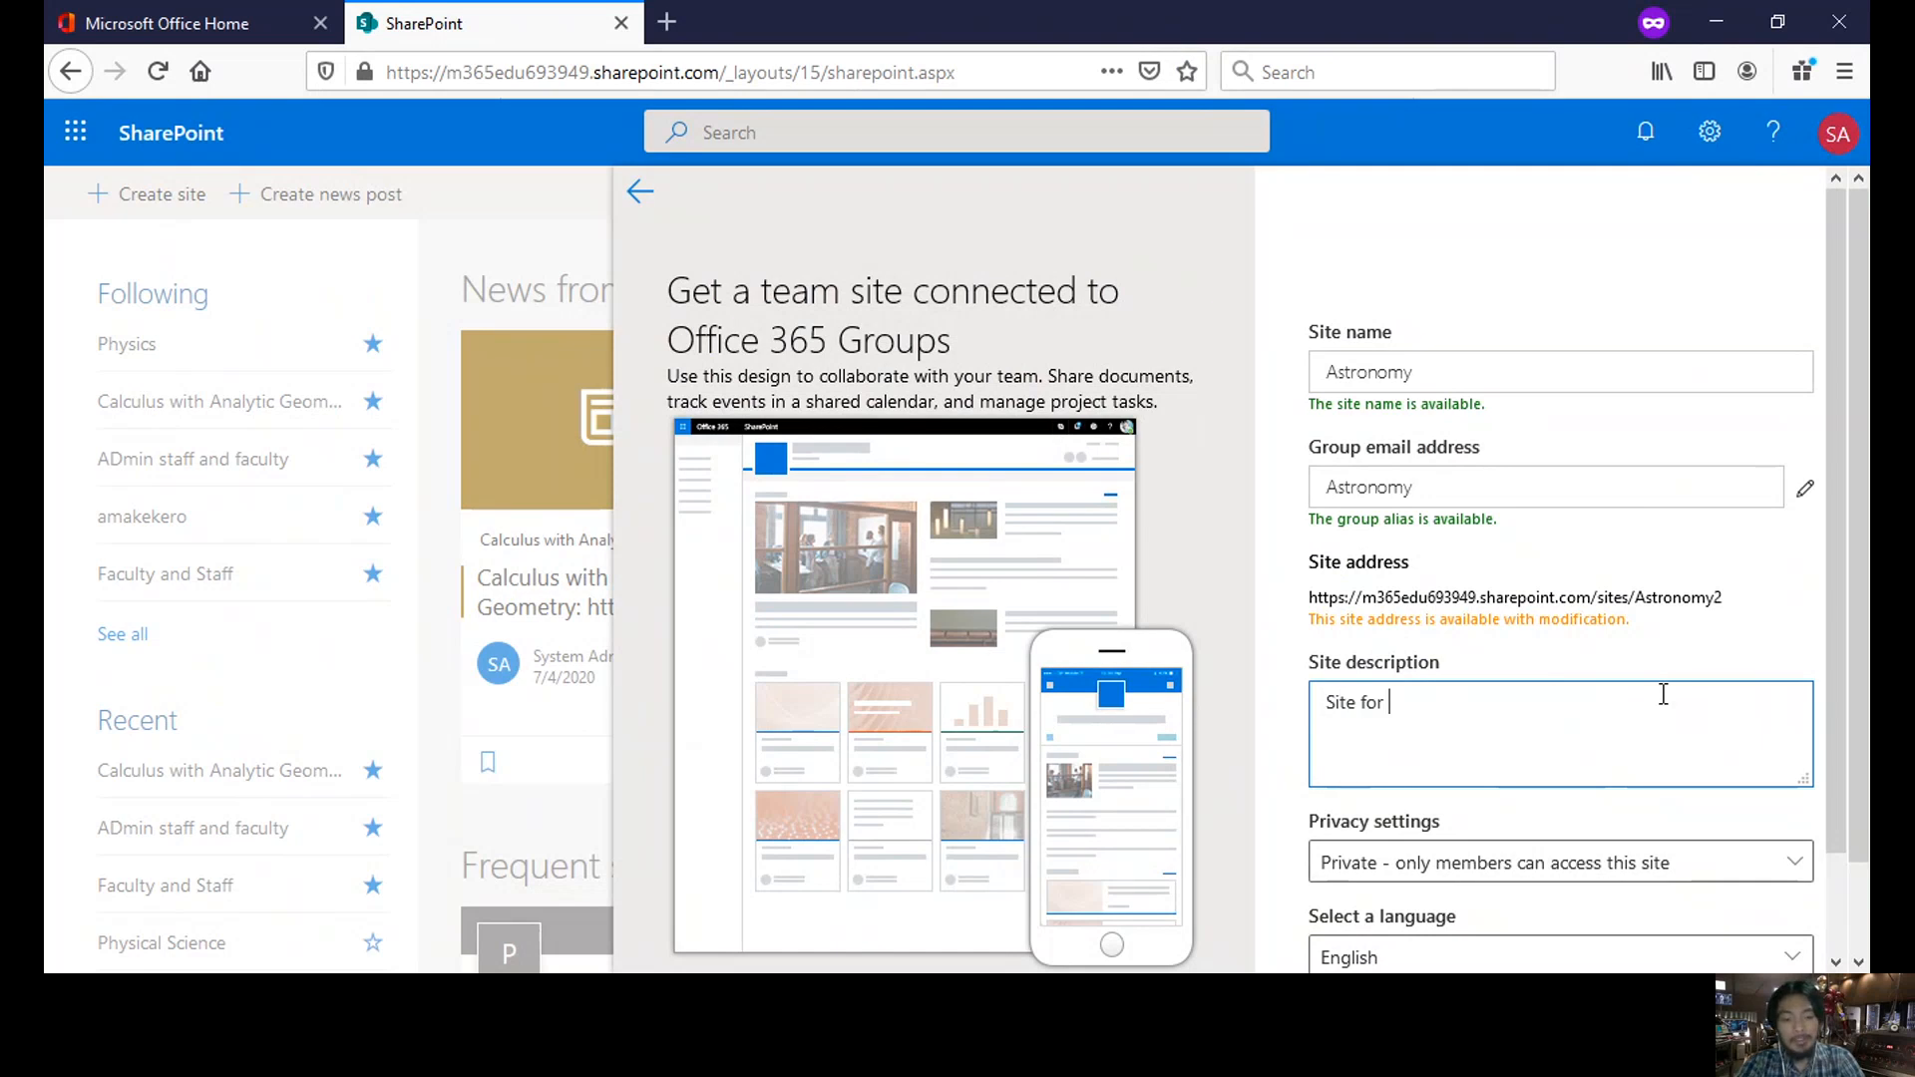
pyautogui.write('Astro')
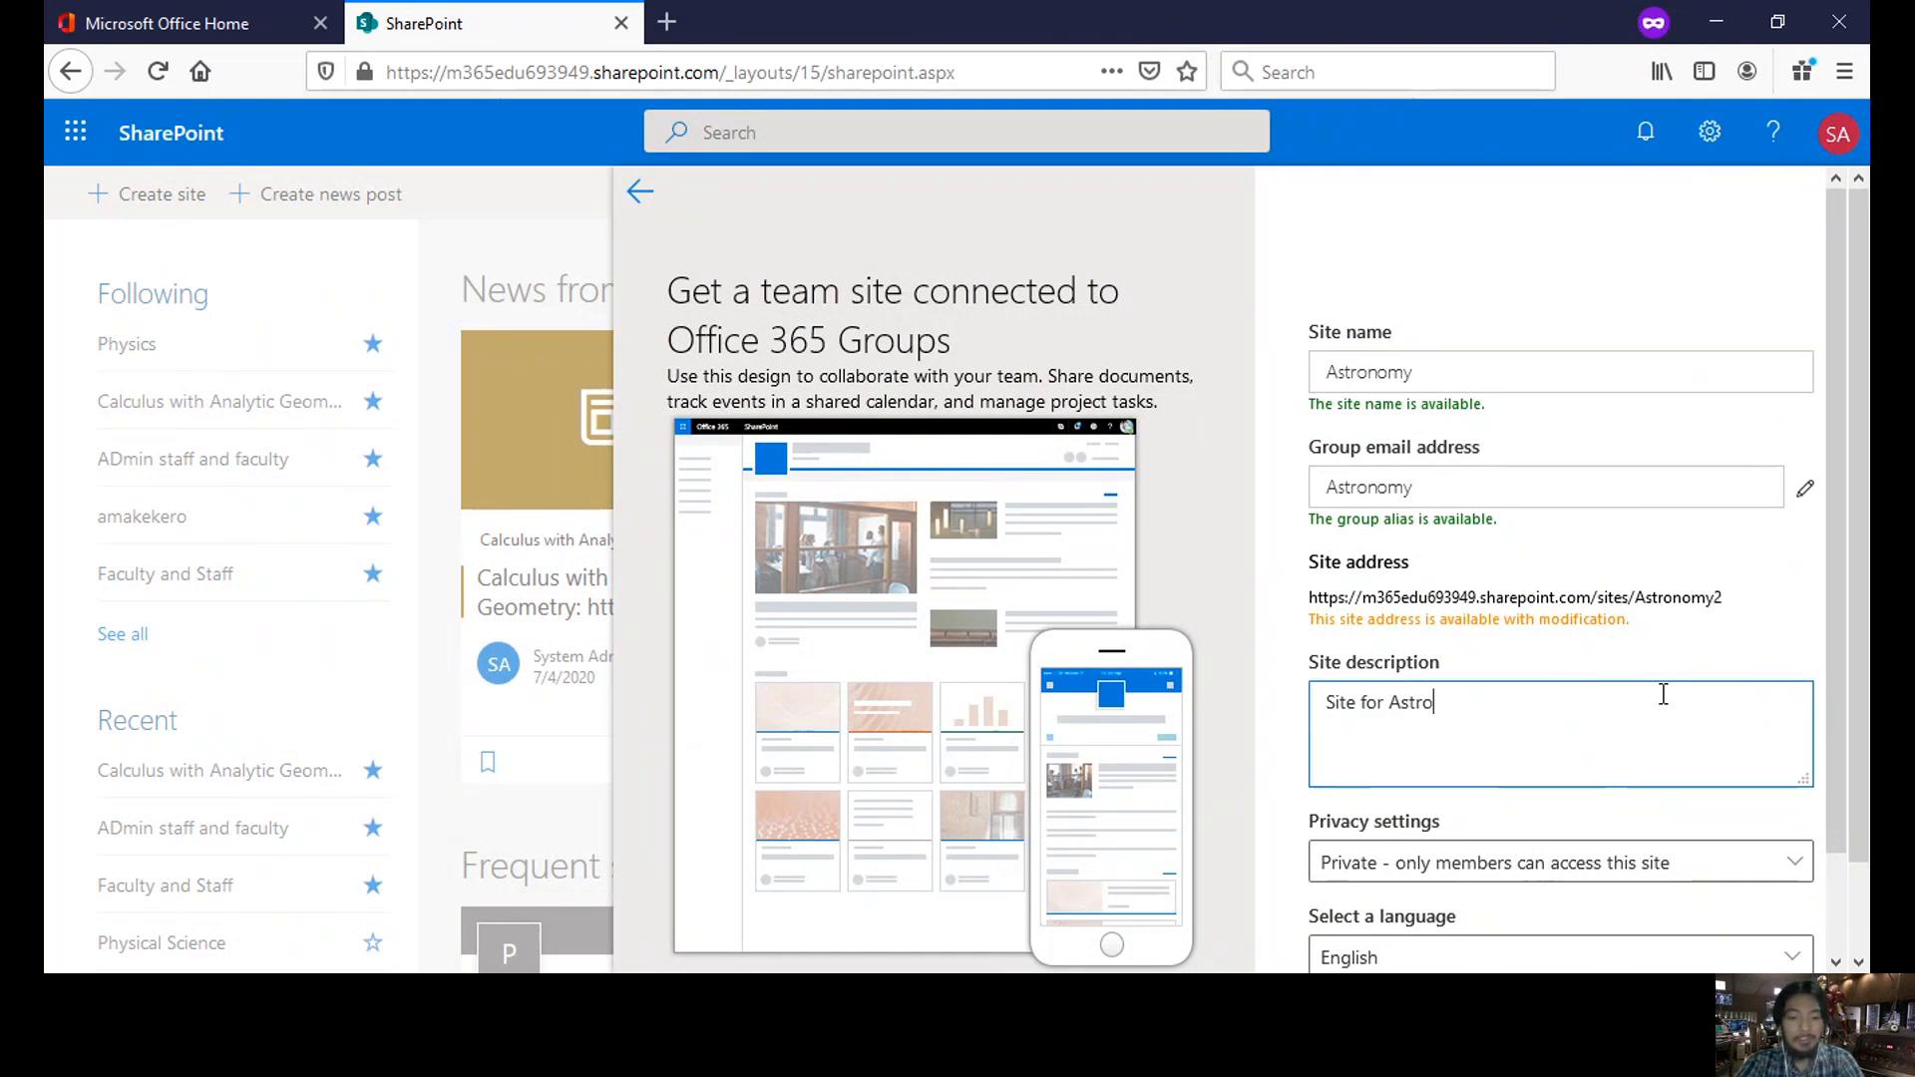
pyautogui.write('nomy Class')
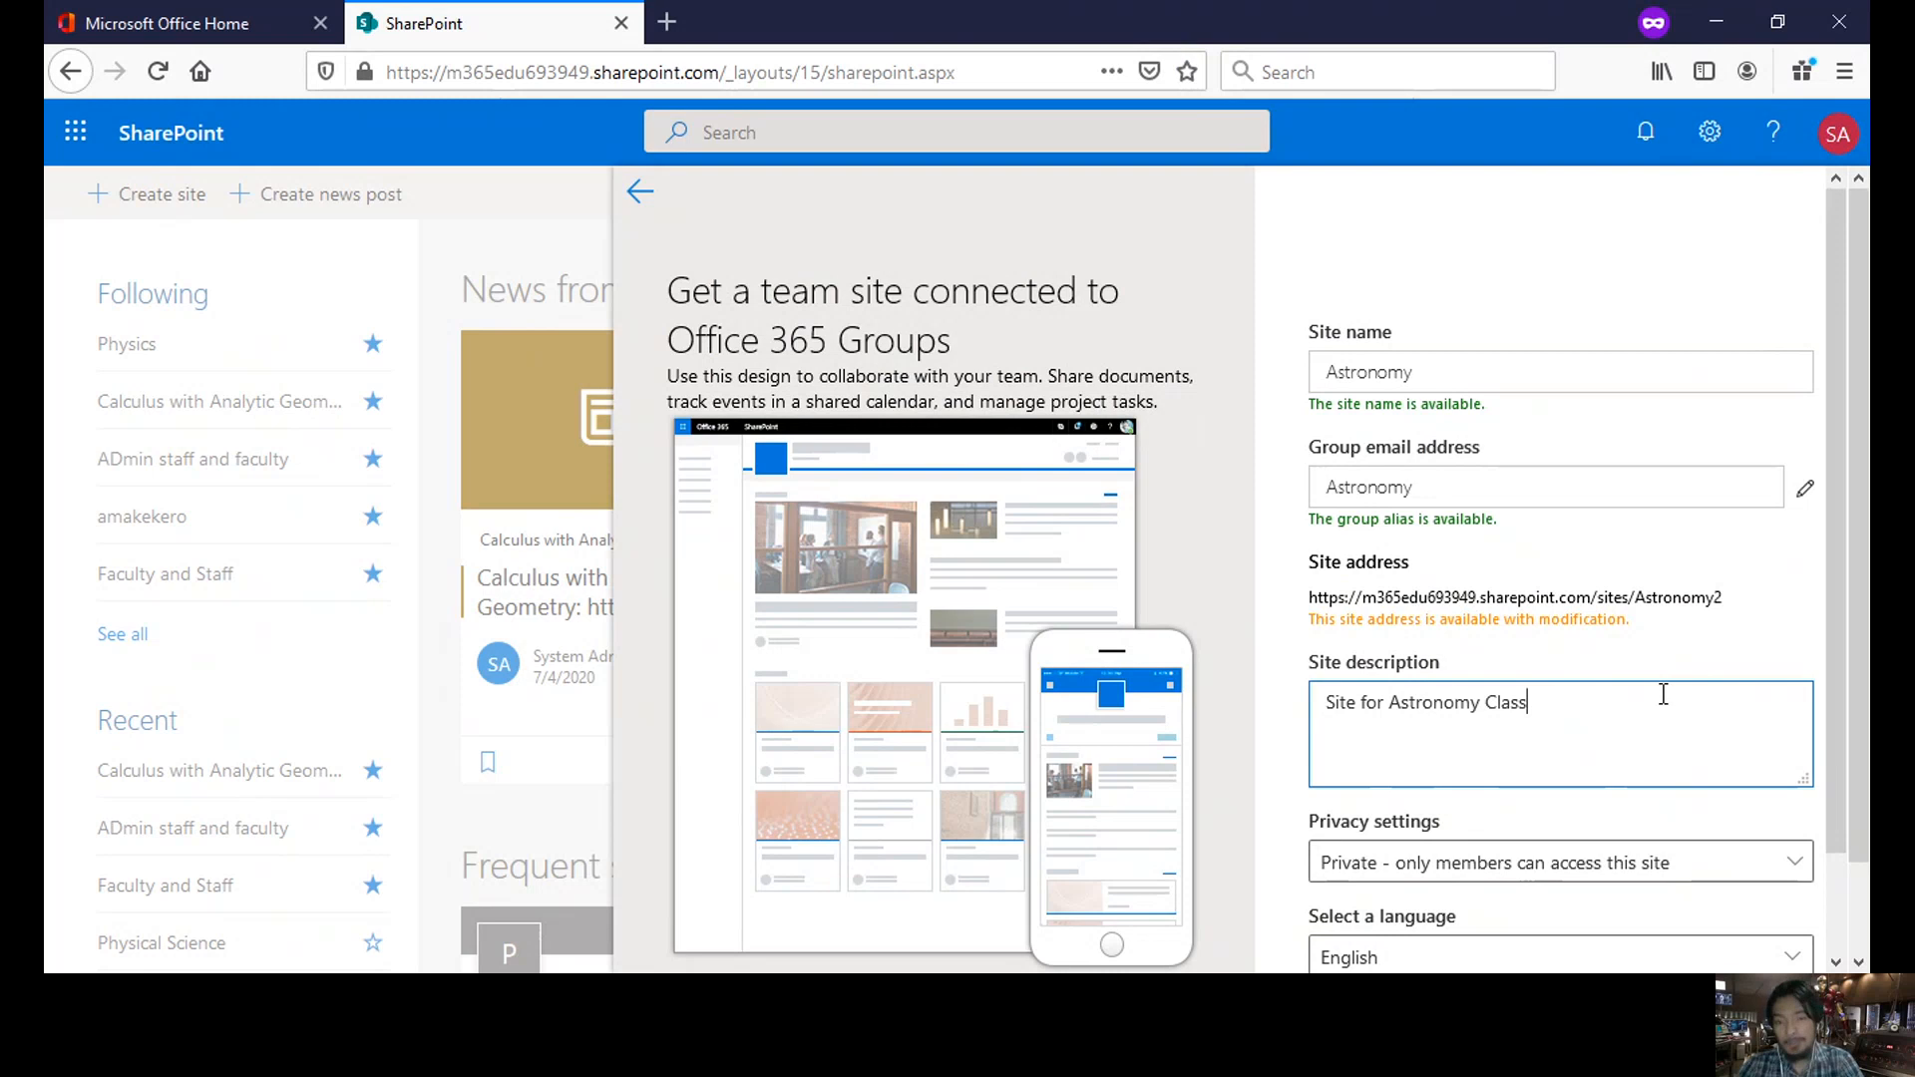
# - Keep the site's privacy set to Private and continue to the group members step
pyautogui.scroll(-1, 1676, 696)
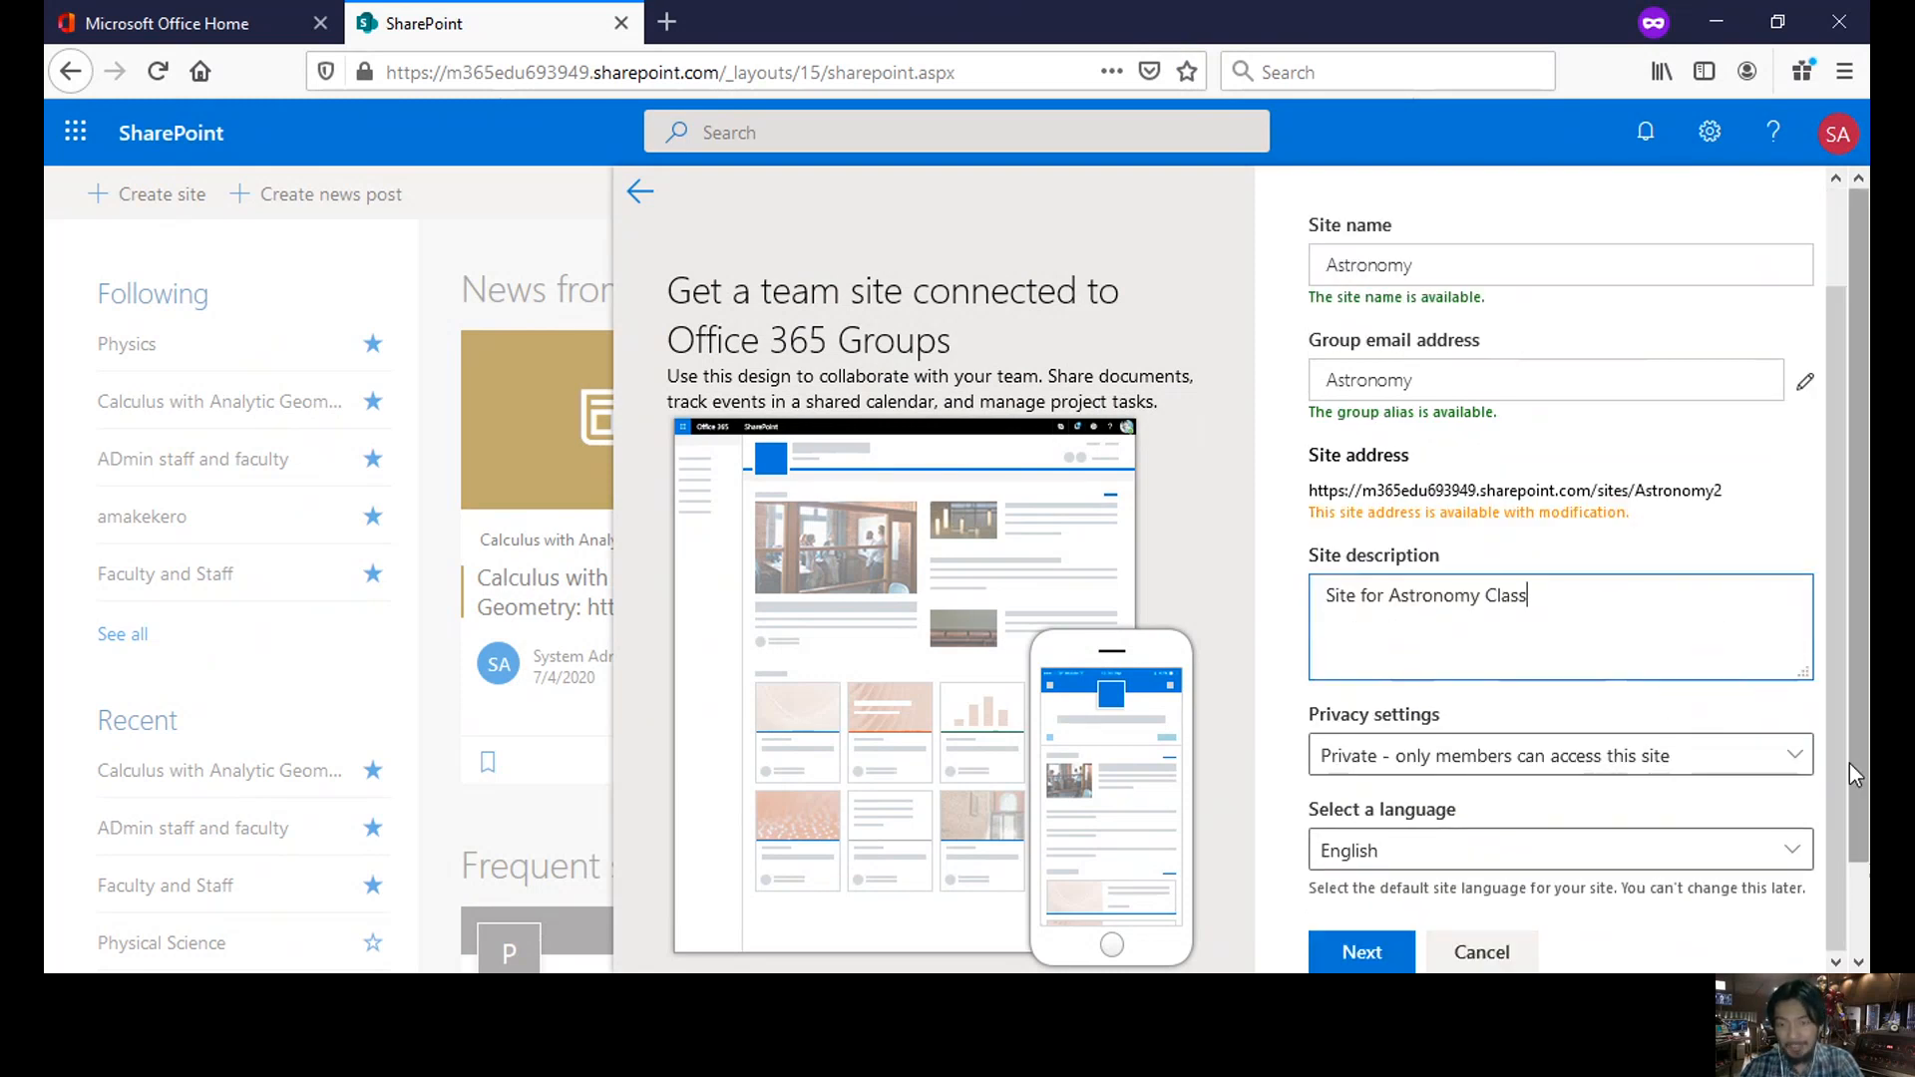
pyautogui.click(1793, 758)
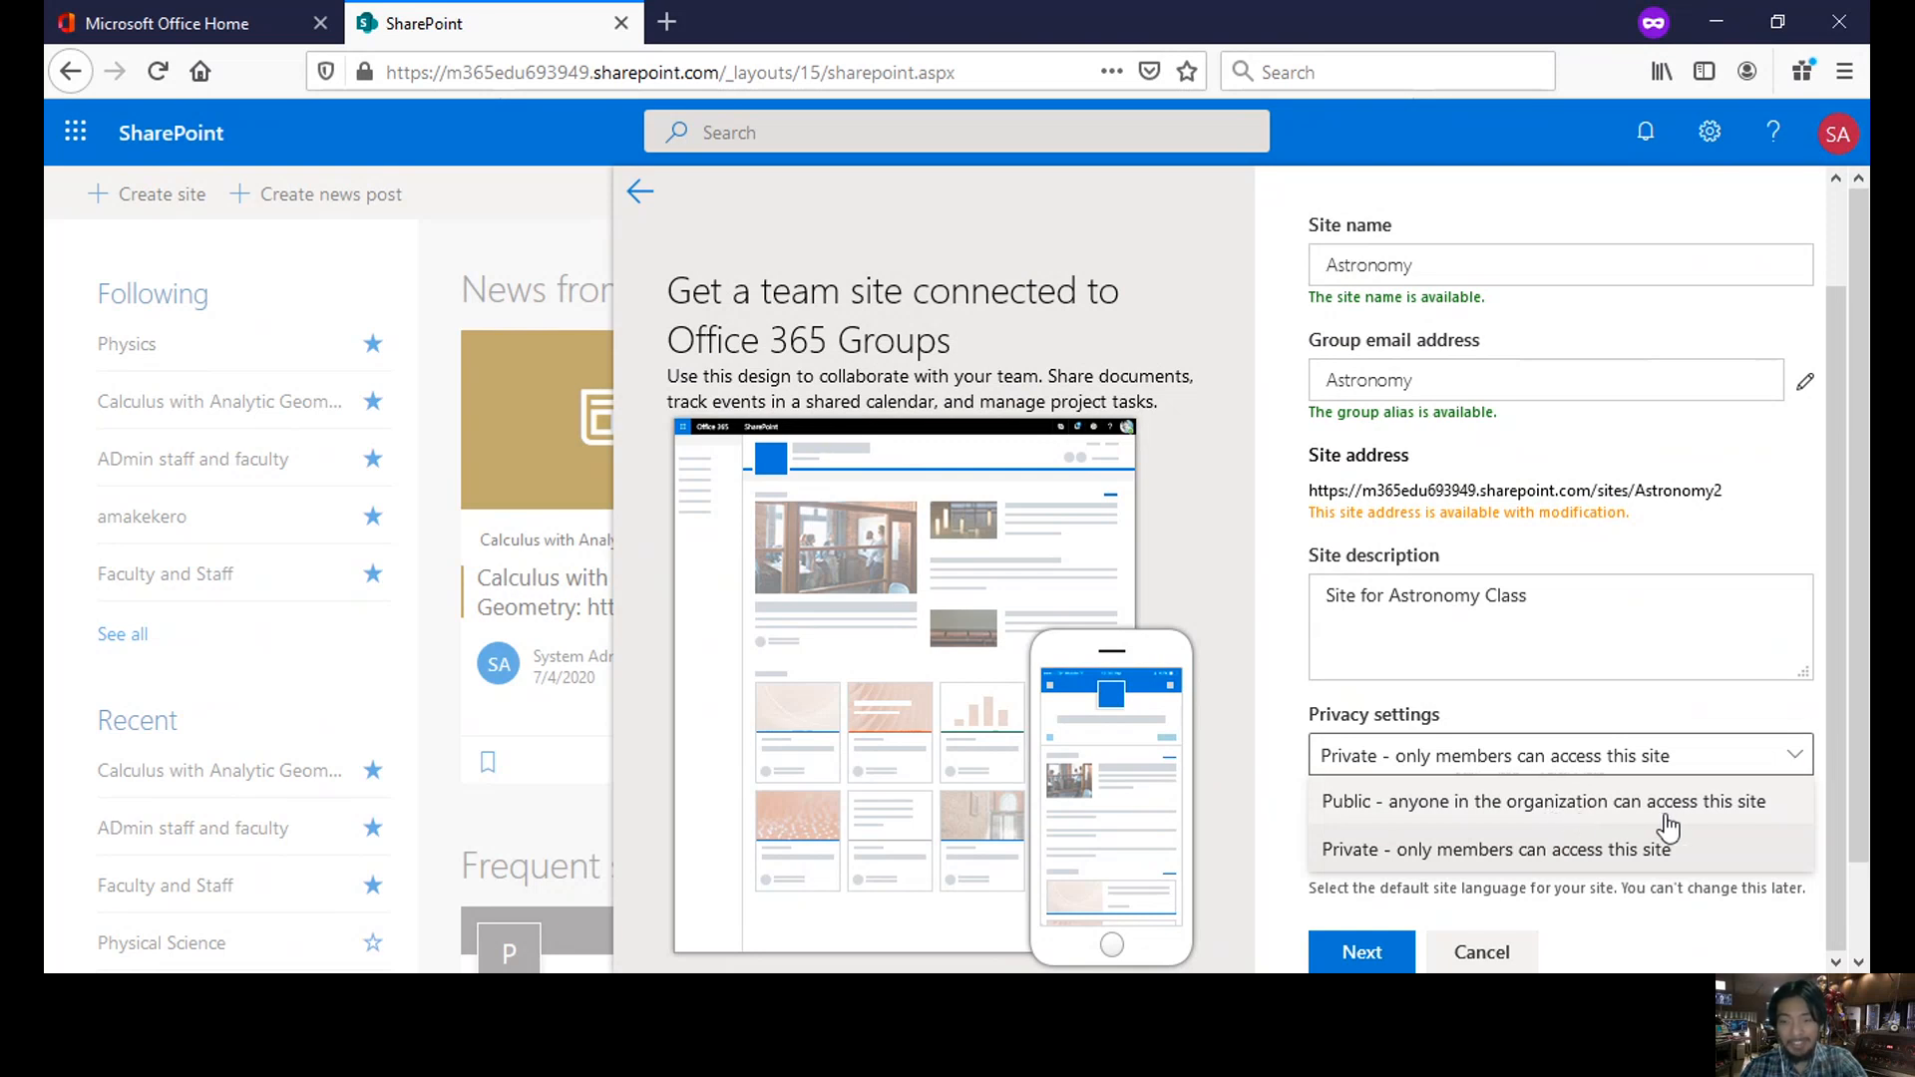
pyautogui.click(1446, 850)
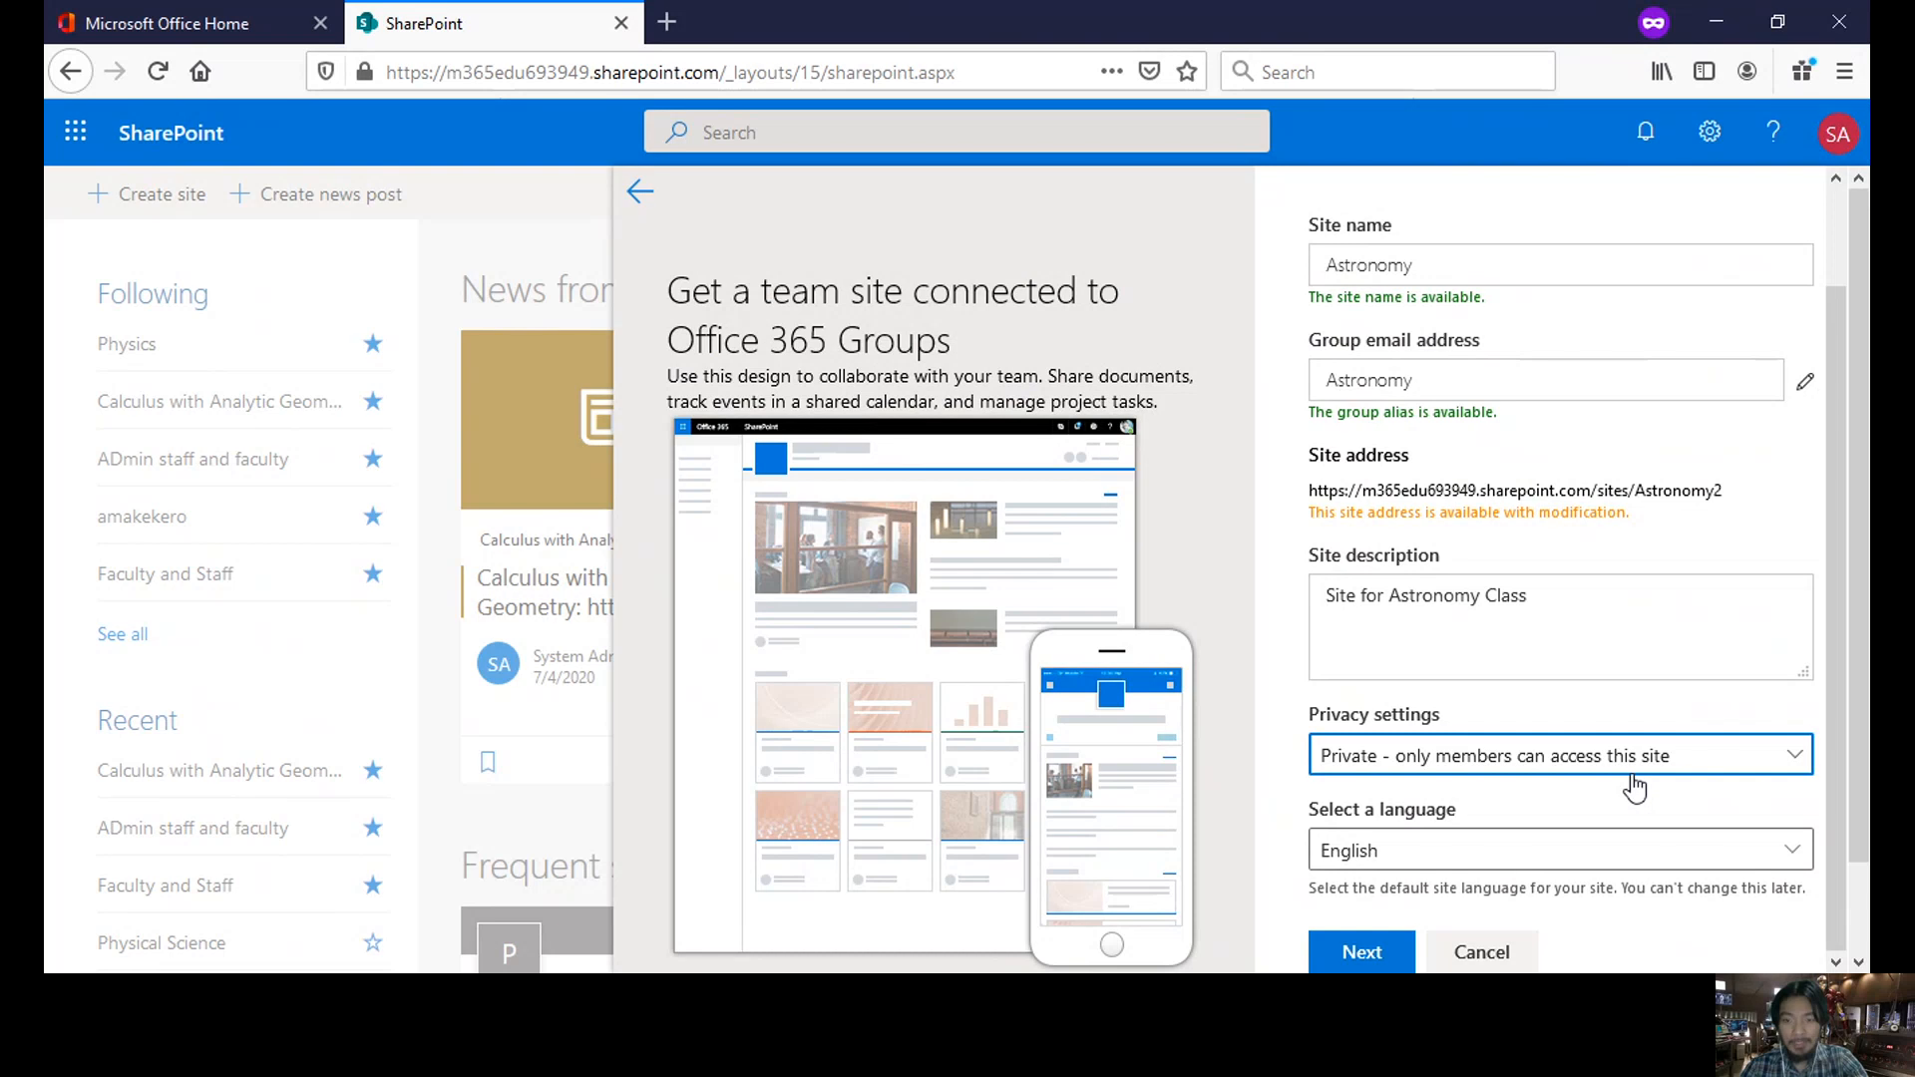
pyautogui.scroll(-2, 1634, 788)
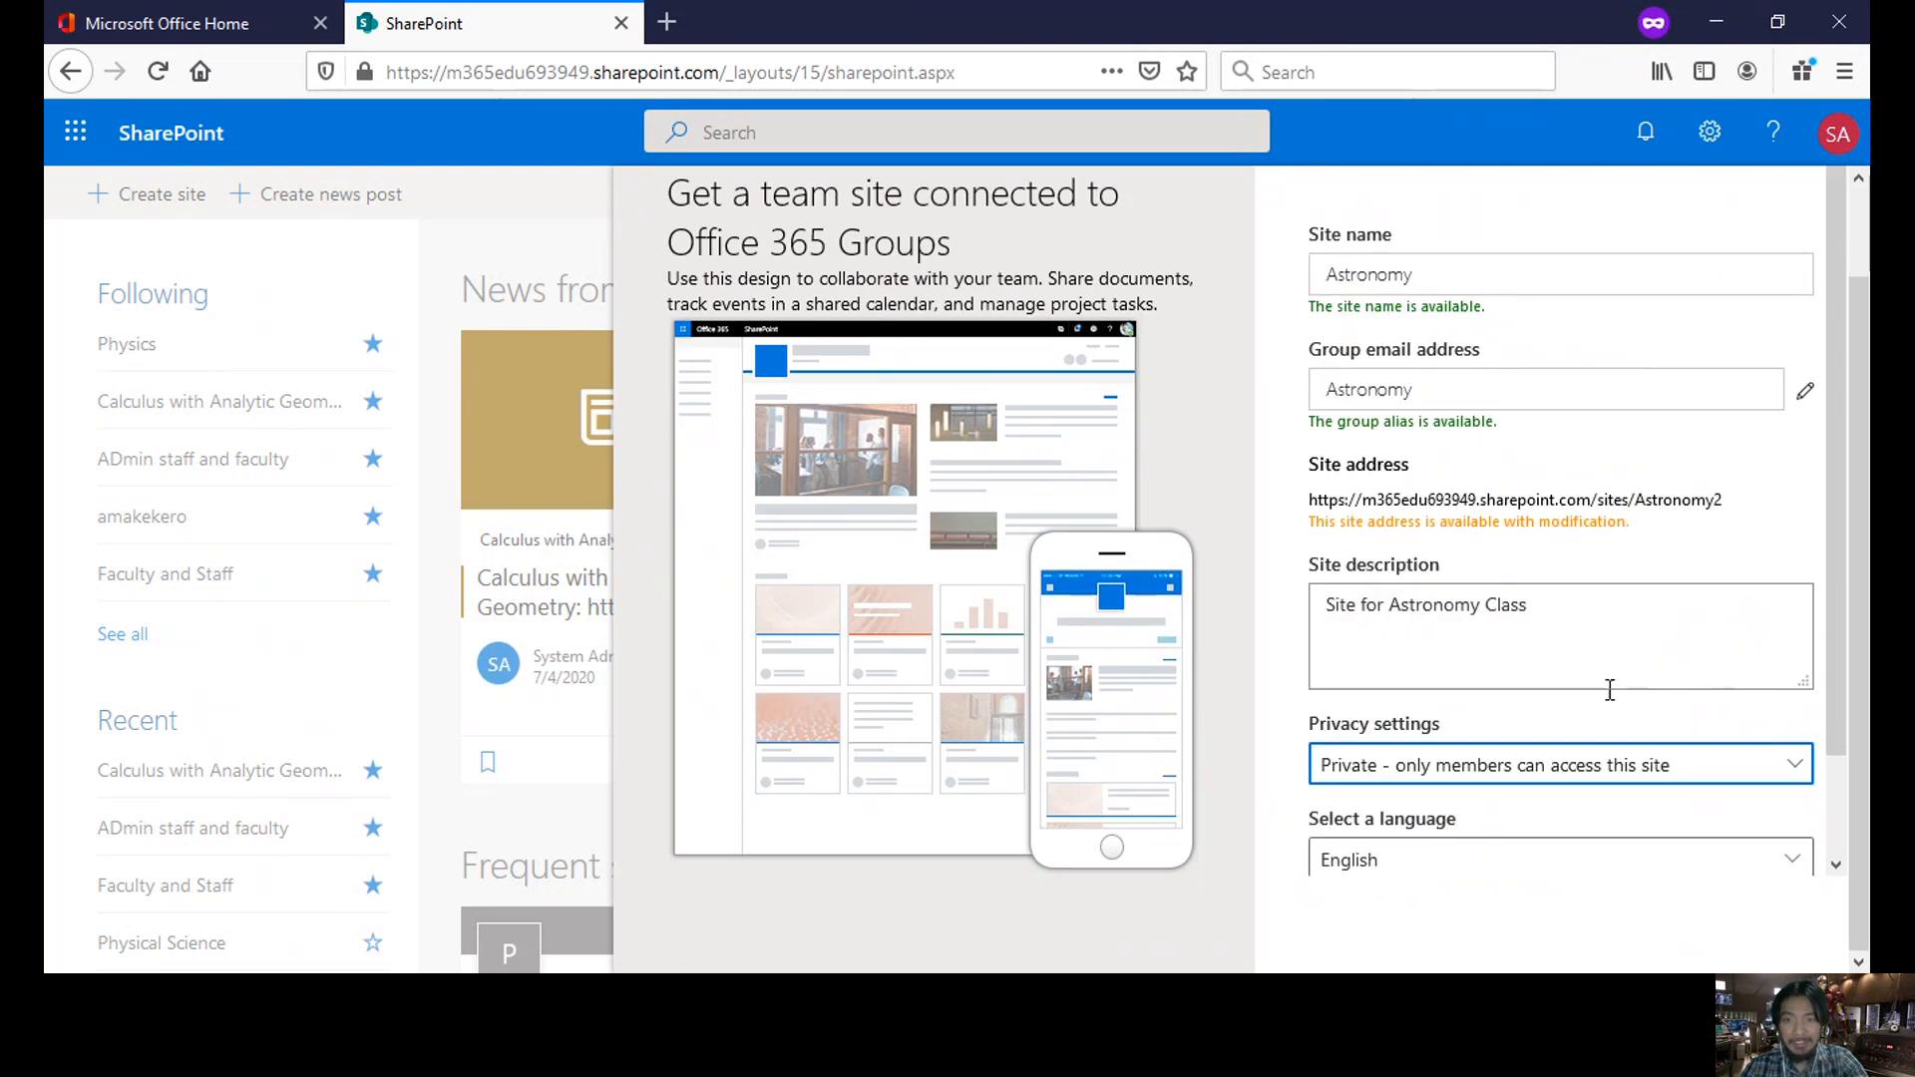
pyautogui.scroll(-1, 1610, 690)
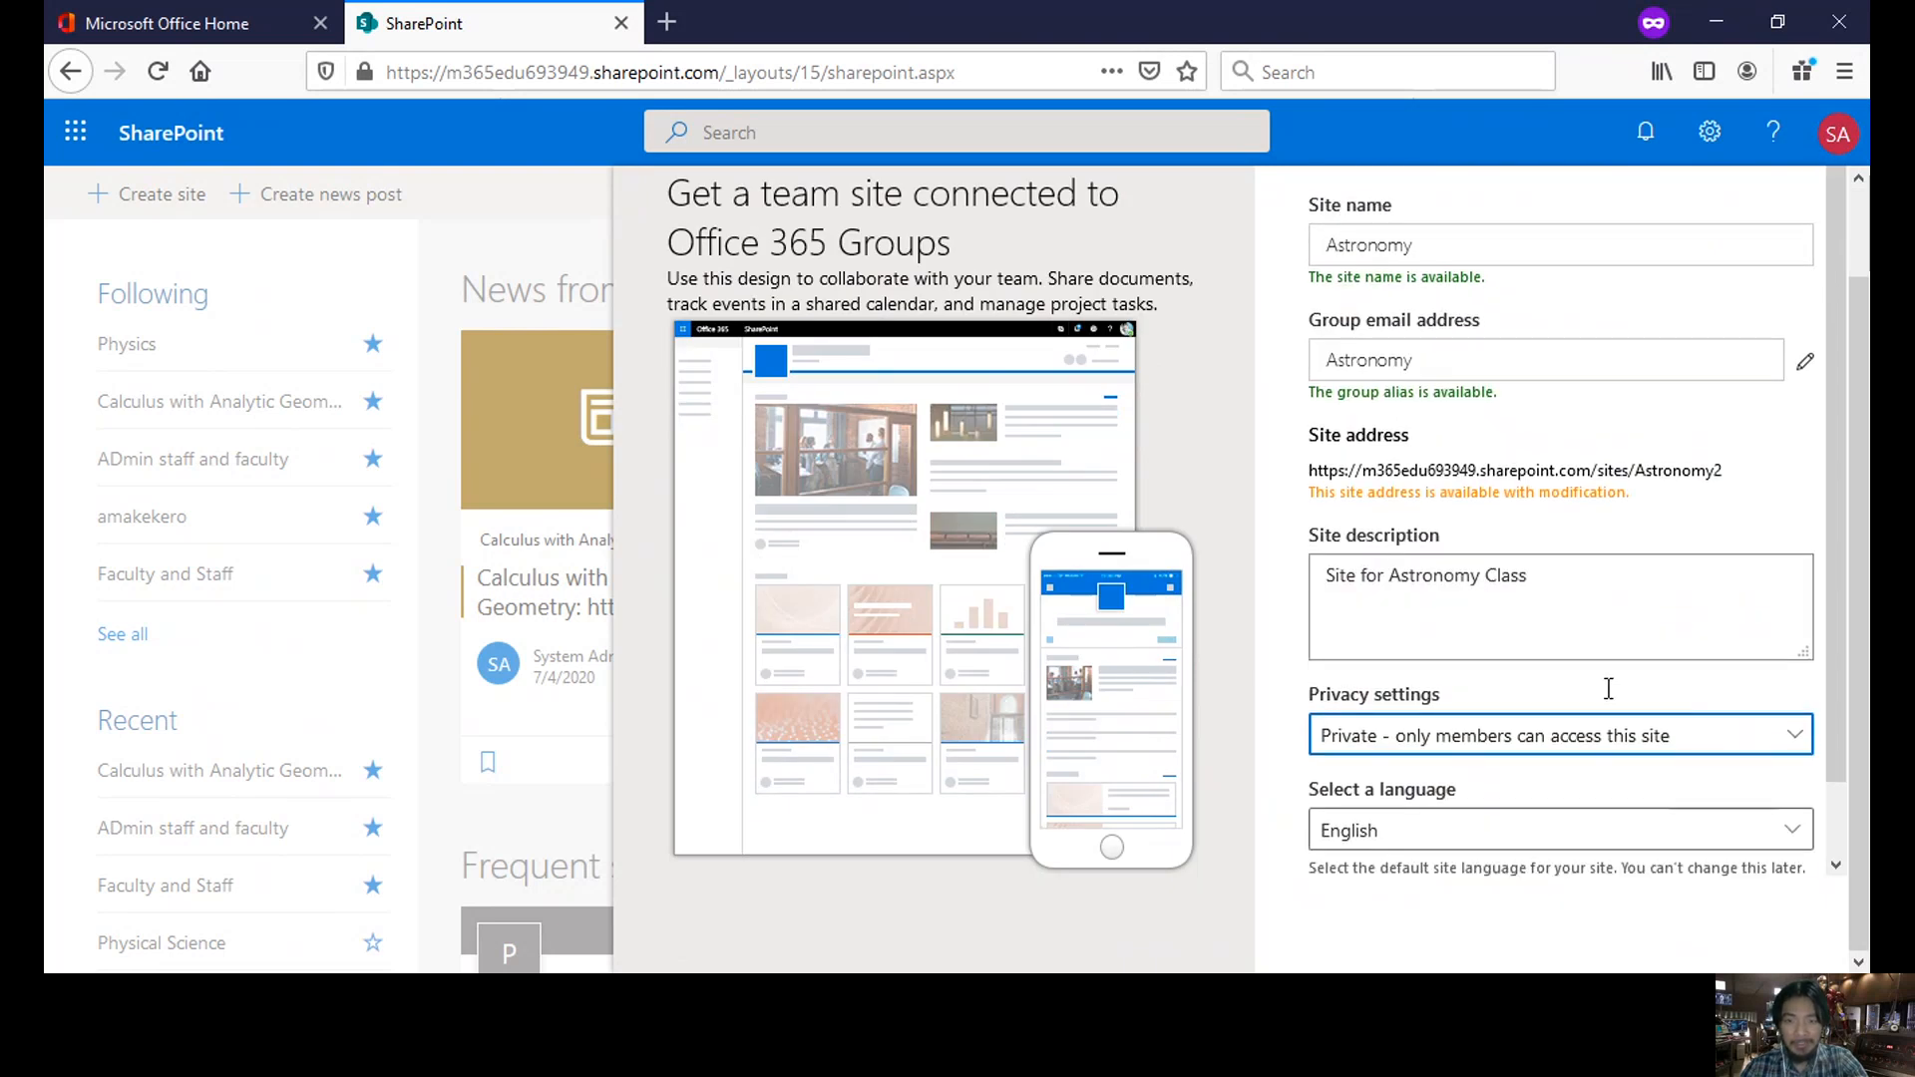
pyautogui.scroll(-2, 1609, 688)
pyautogui.click(1362, 855)
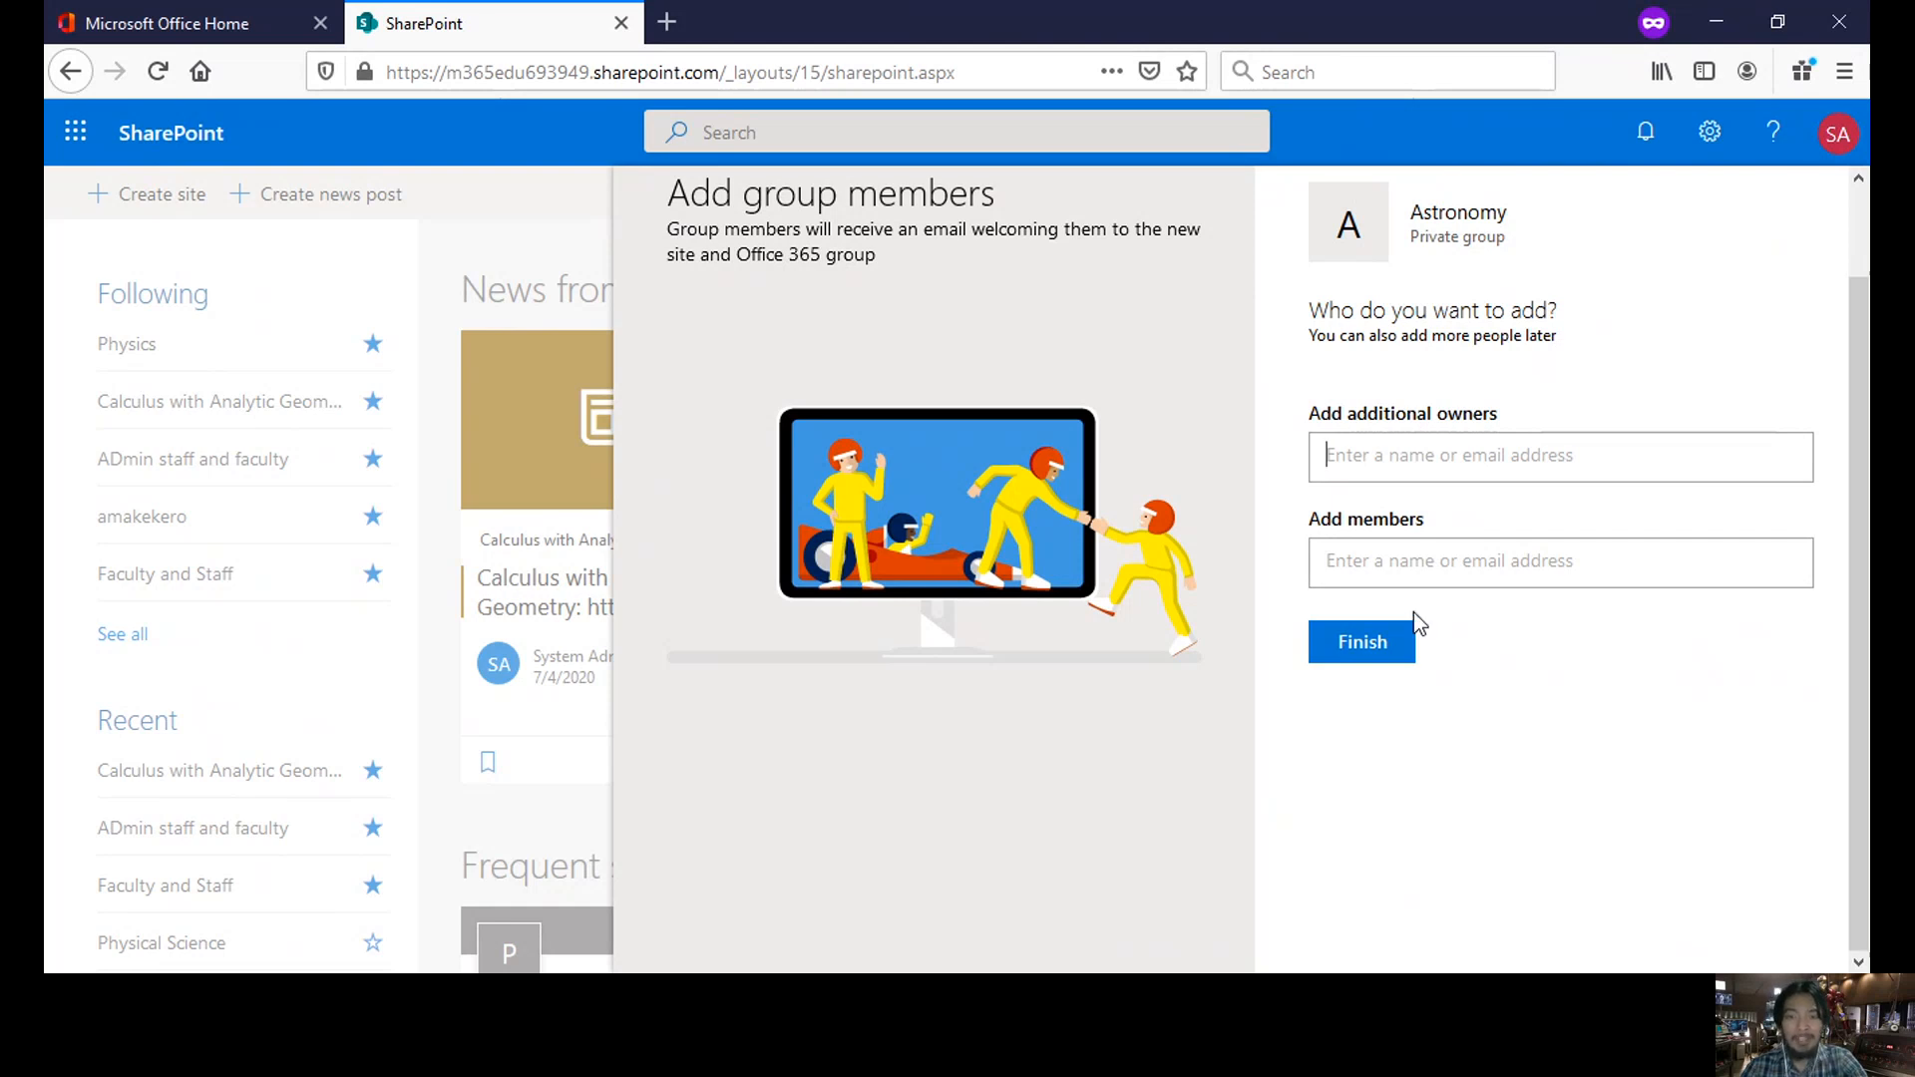
# - Leave owners and members empty and finish creating the Astronomy site
pyautogui.click(1403, 561)
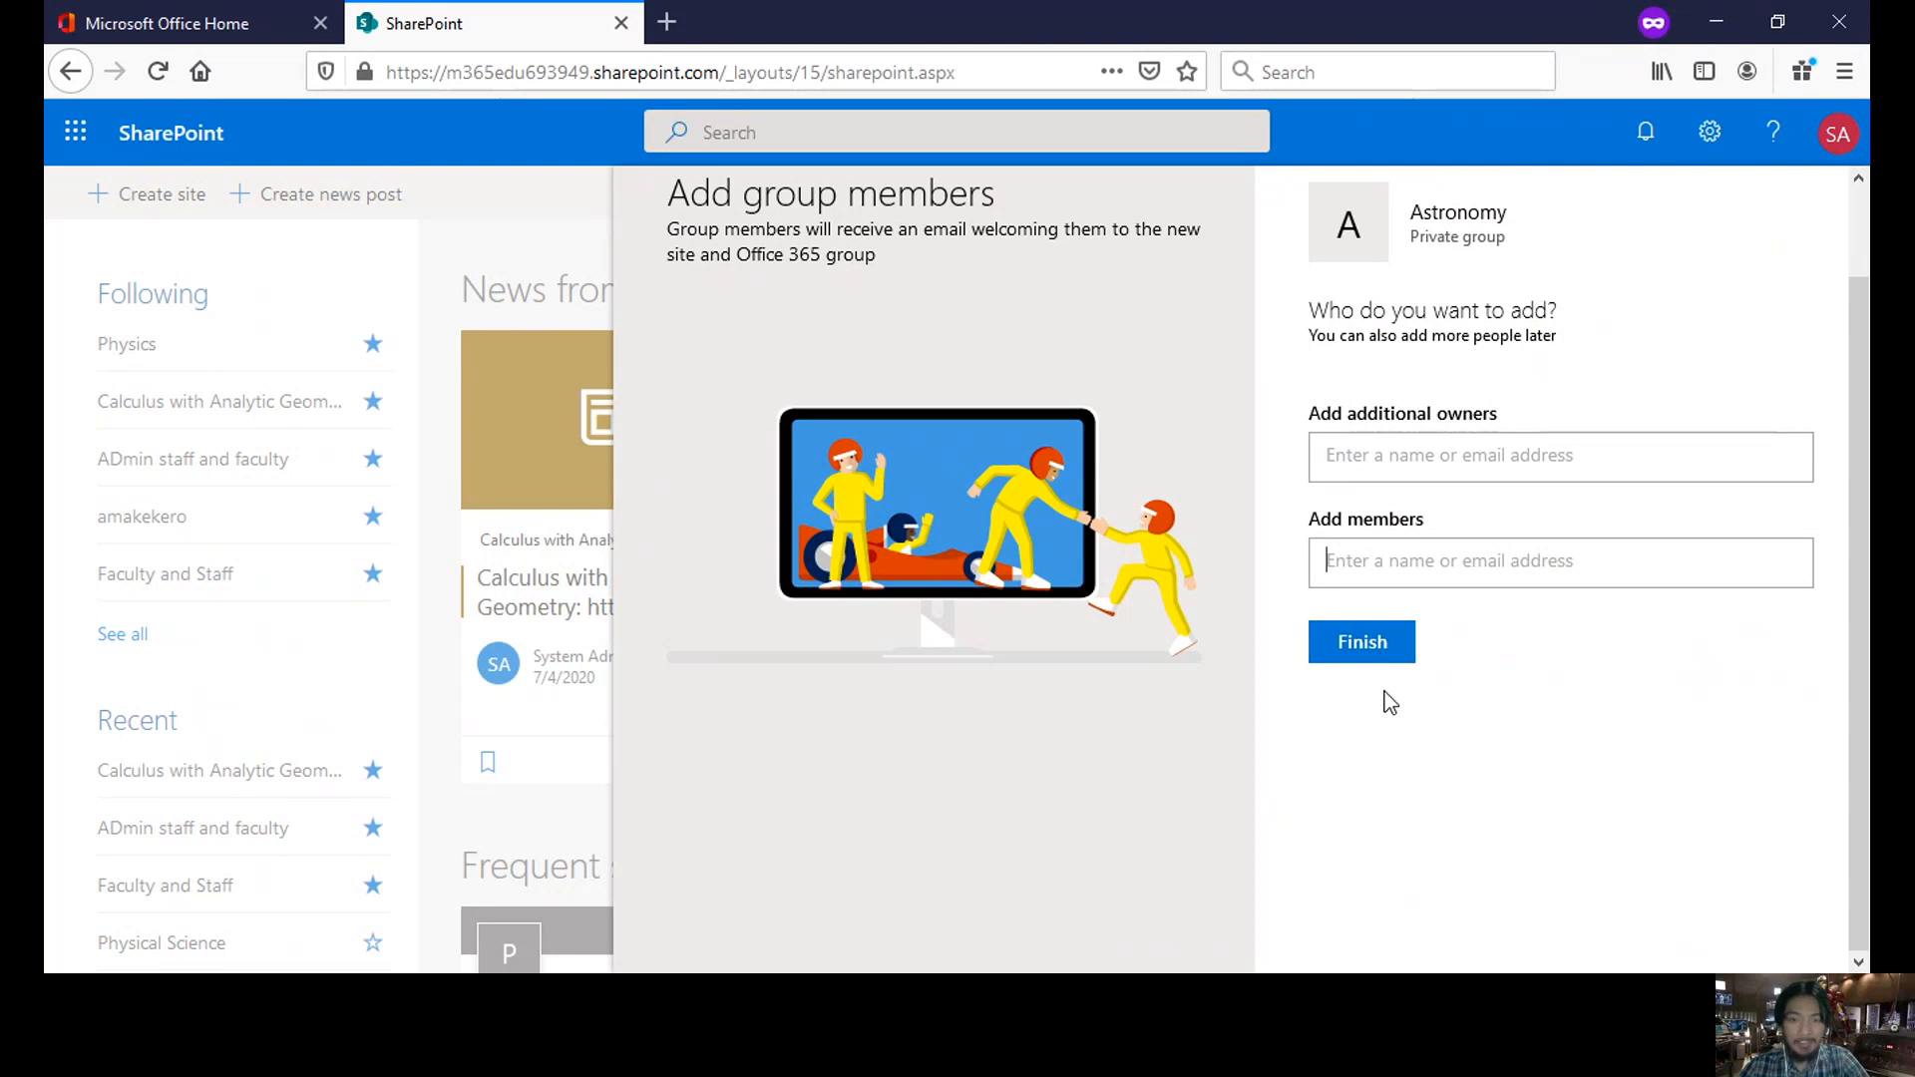
pyautogui.click(1376, 647)
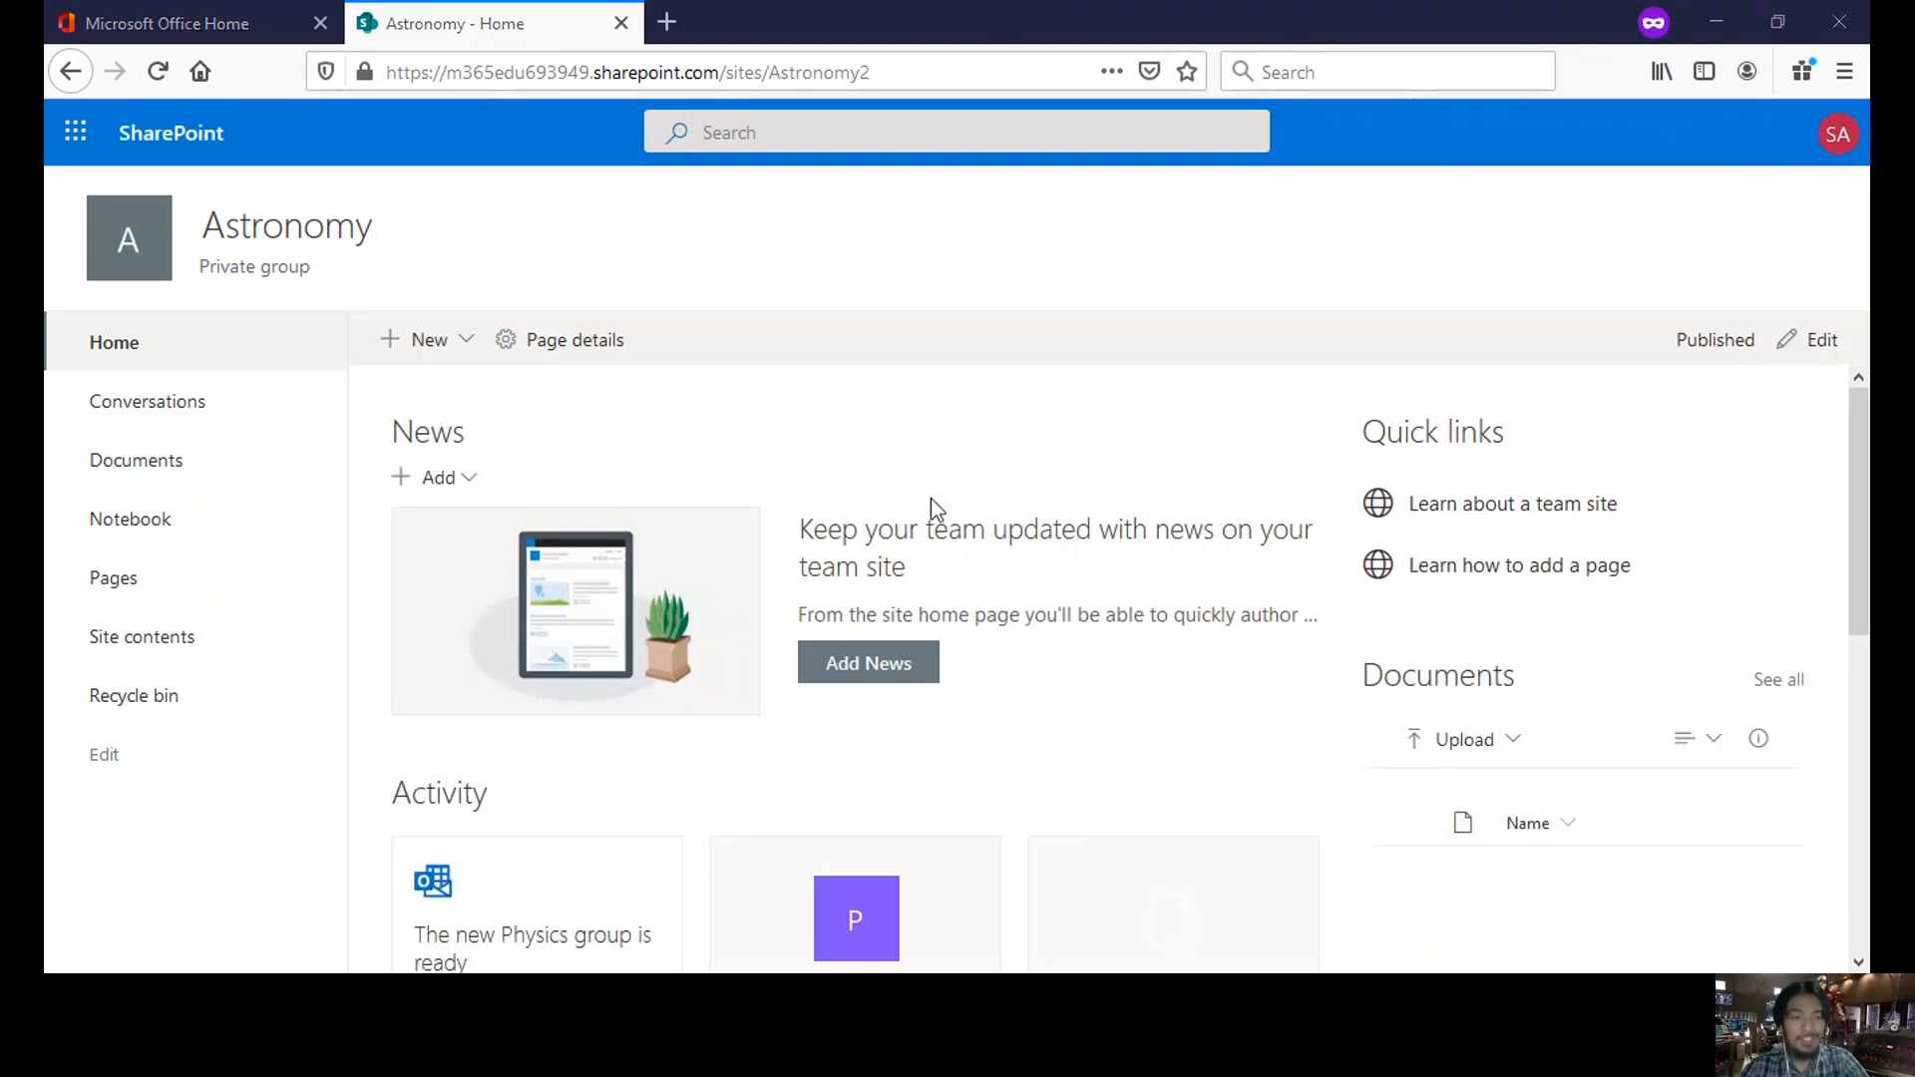
# - Open the Astronomy group's Conversations, which brings up the Outlook Inbox in a new tab
pyautogui.scroll(-1, 931, 499)
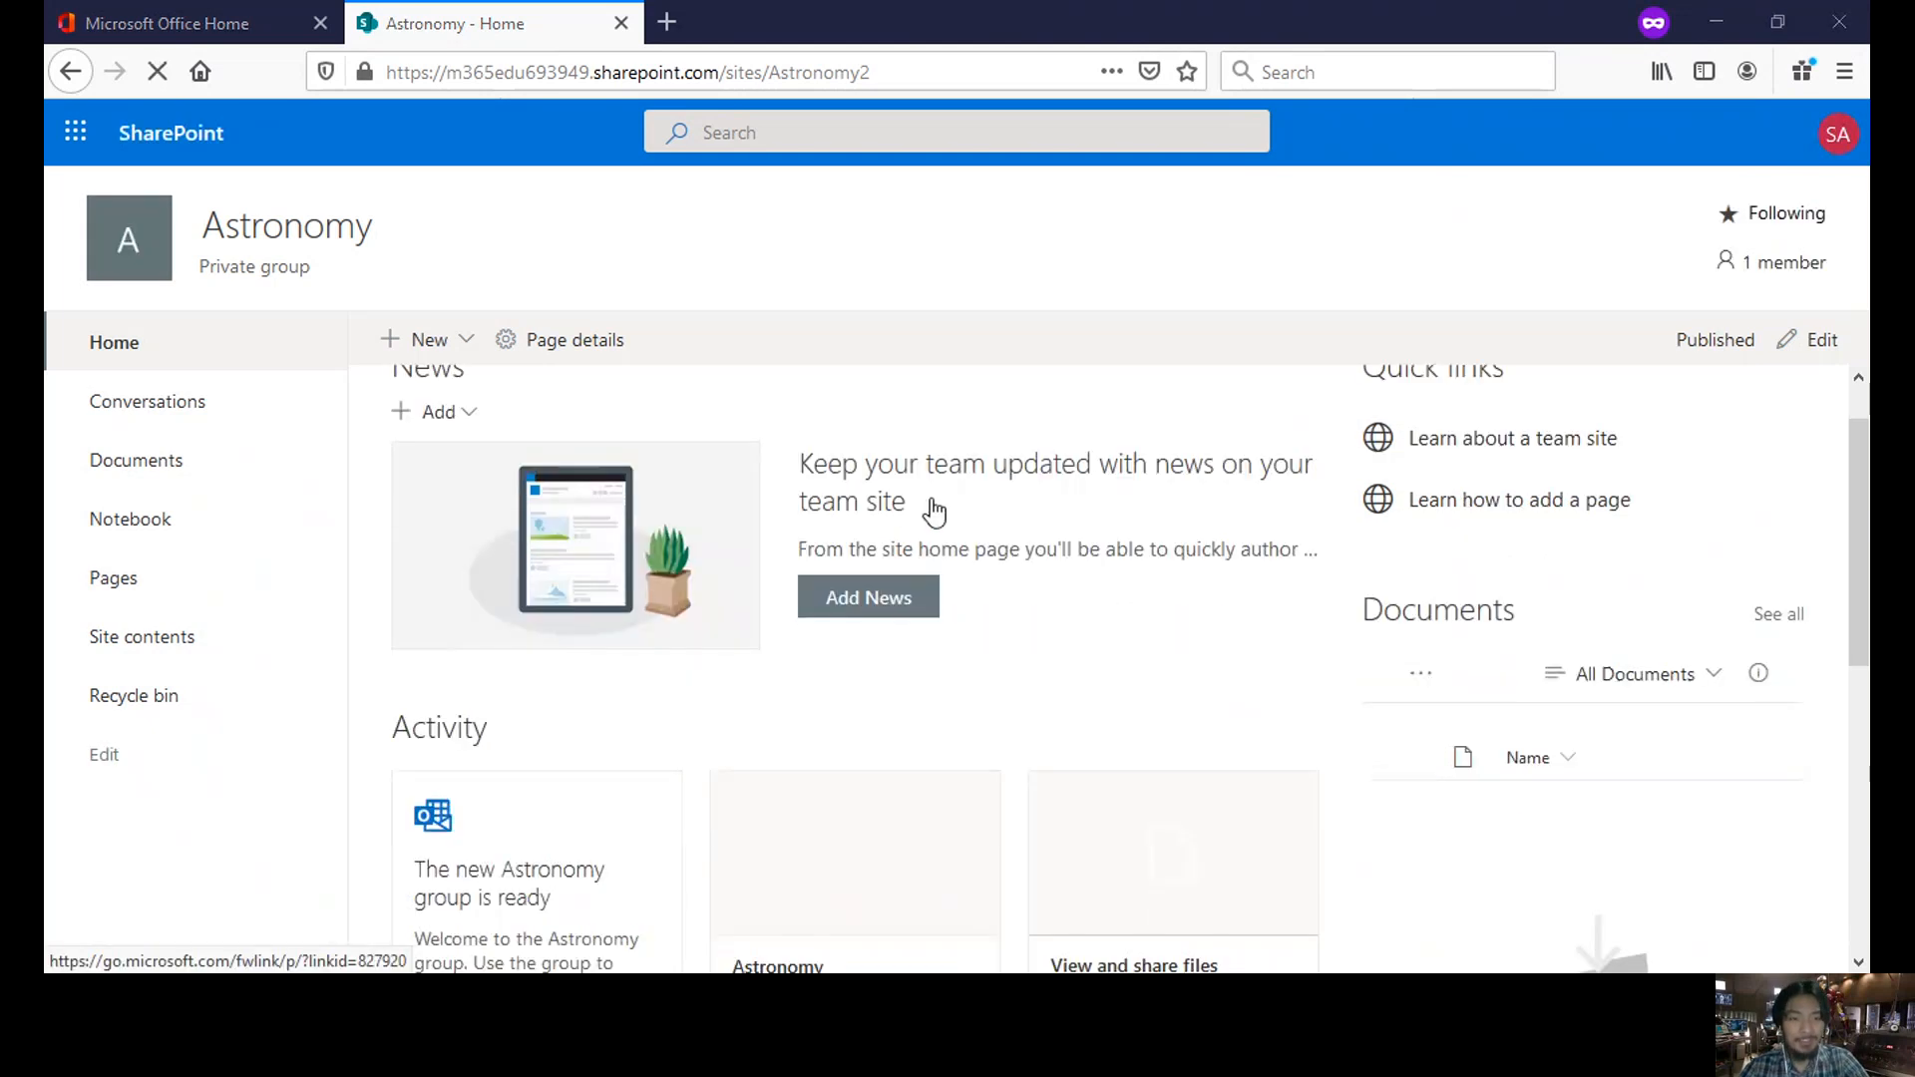
pyautogui.scroll(-3, 931, 512)
pyautogui.scroll(-3, 930, 512)
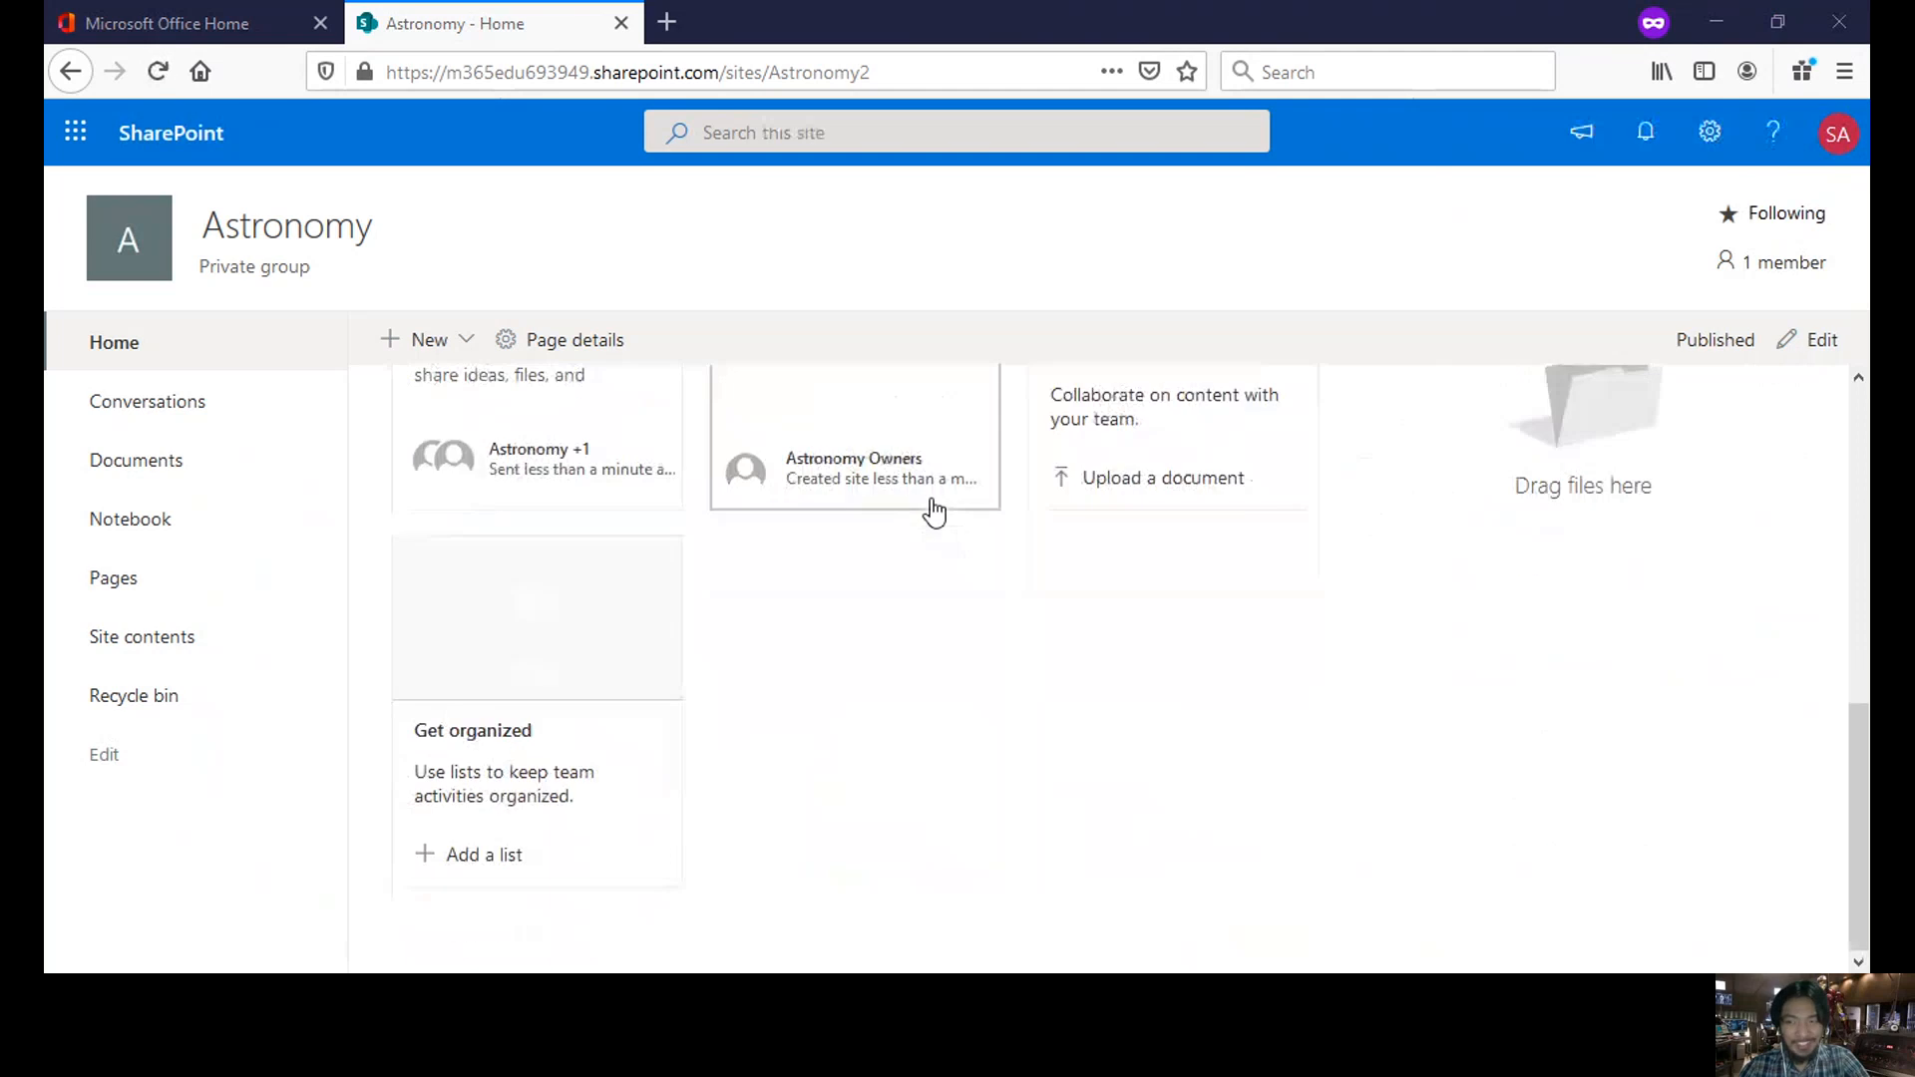
pyautogui.scroll(7, 934, 512)
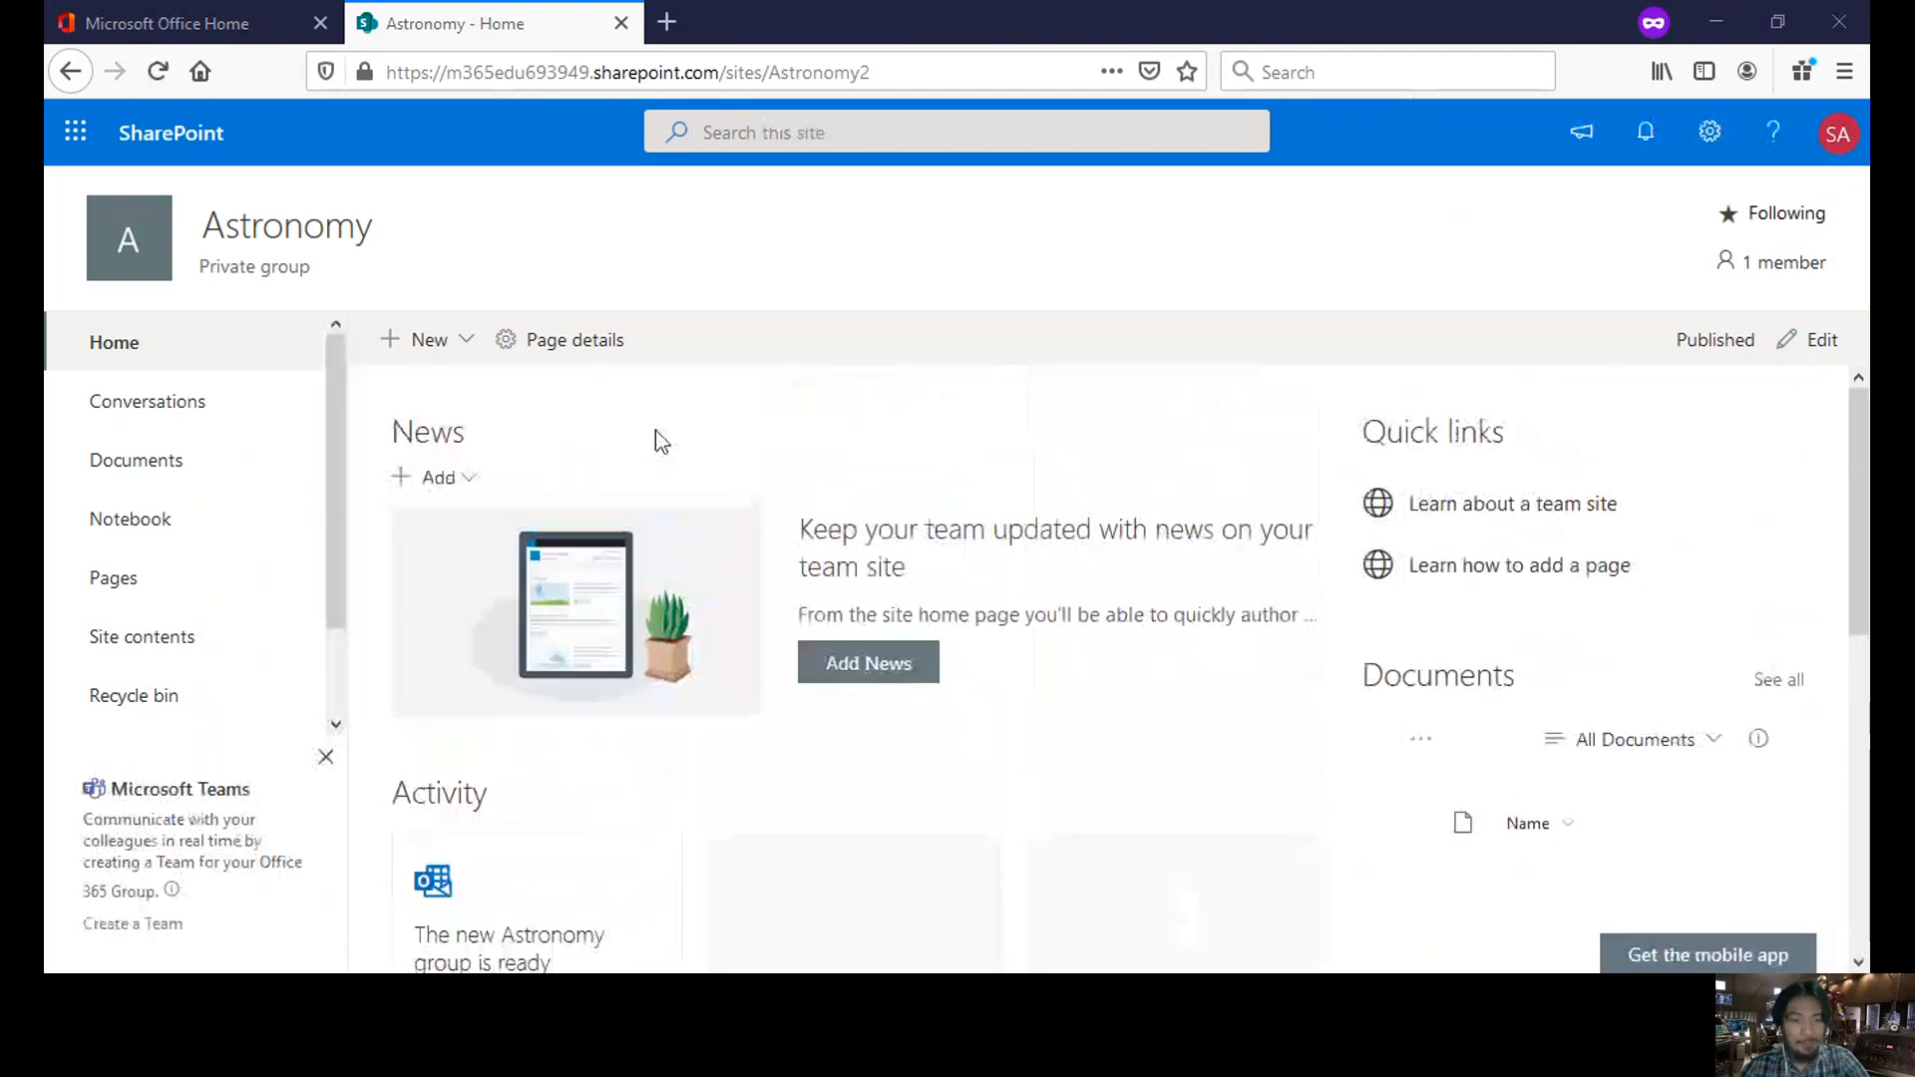
pyautogui.scroll(-3, 850, 505)
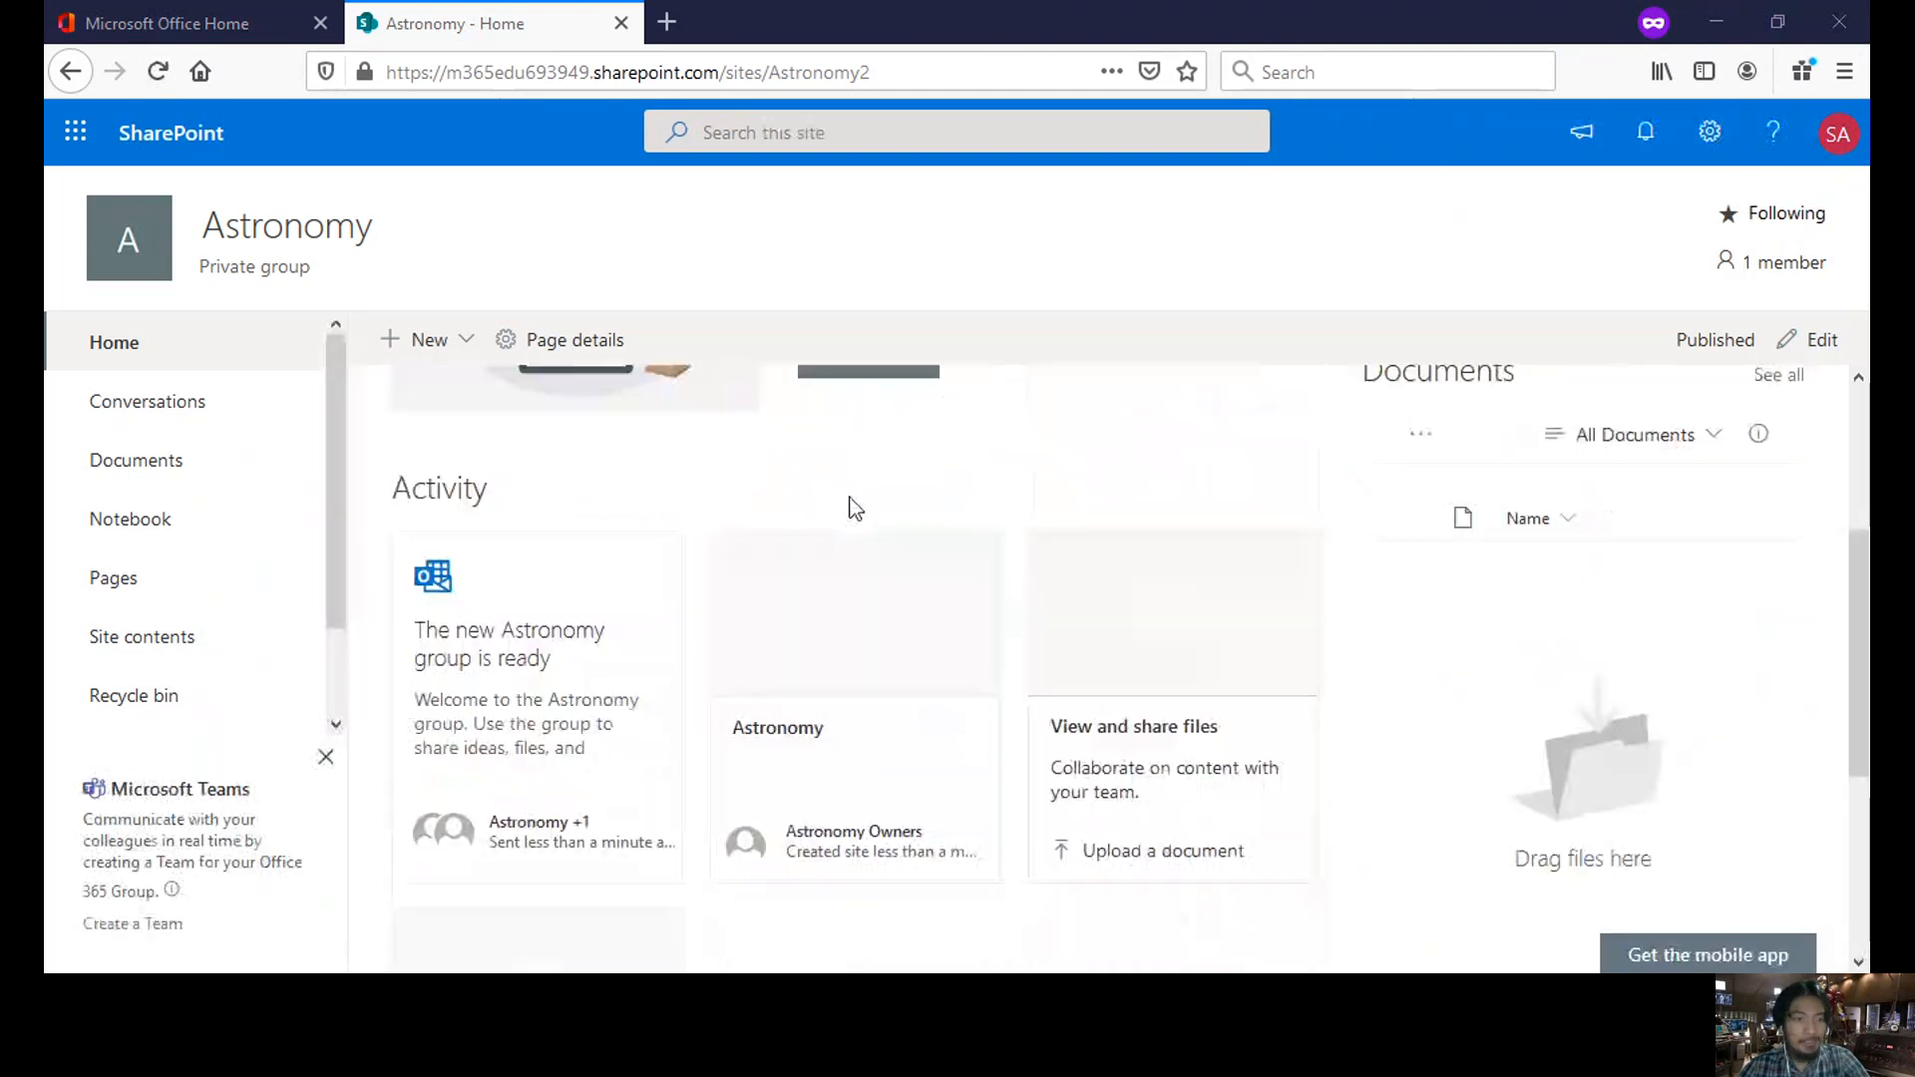
pyautogui.scroll(3, 854, 509)
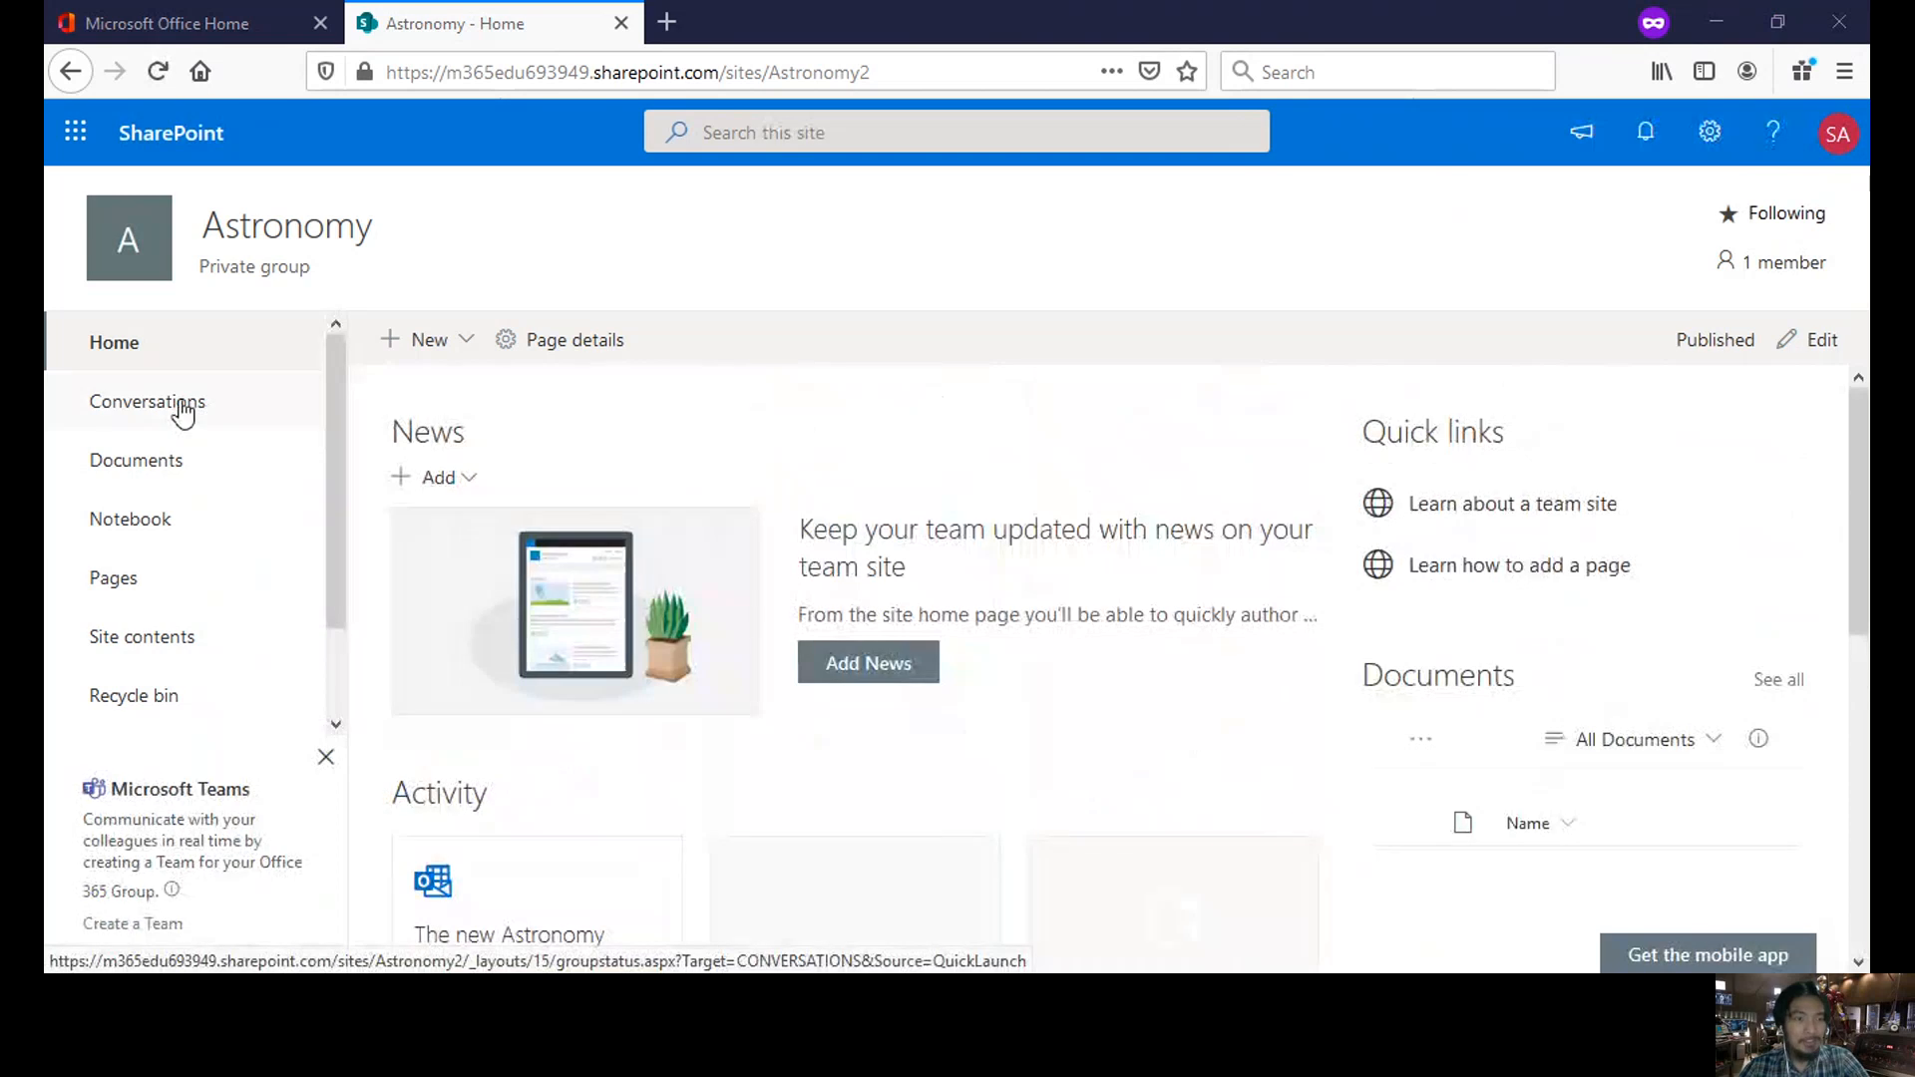
pyautogui.click(183, 409)
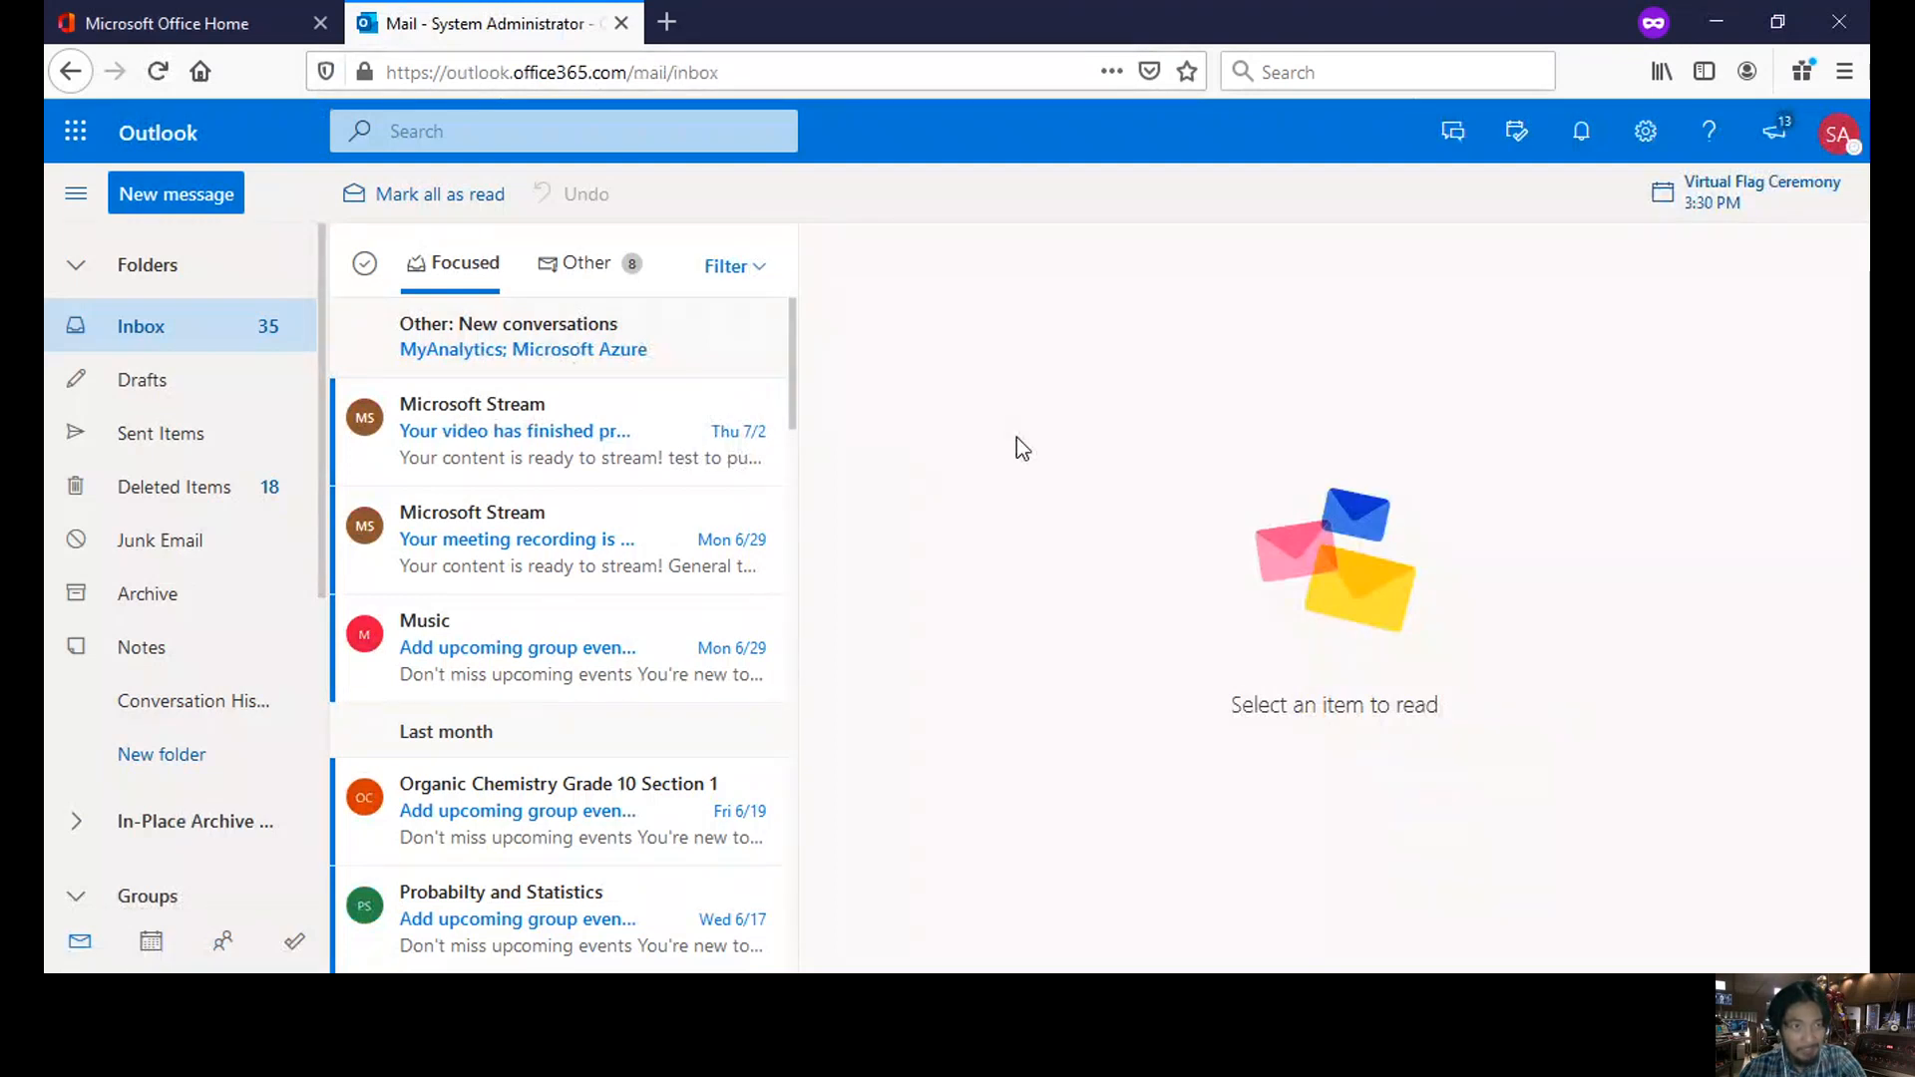
# - Close the Outlook mail tab and go to SharePoint from the Office 365 home page
pyautogui.click(179, 35)
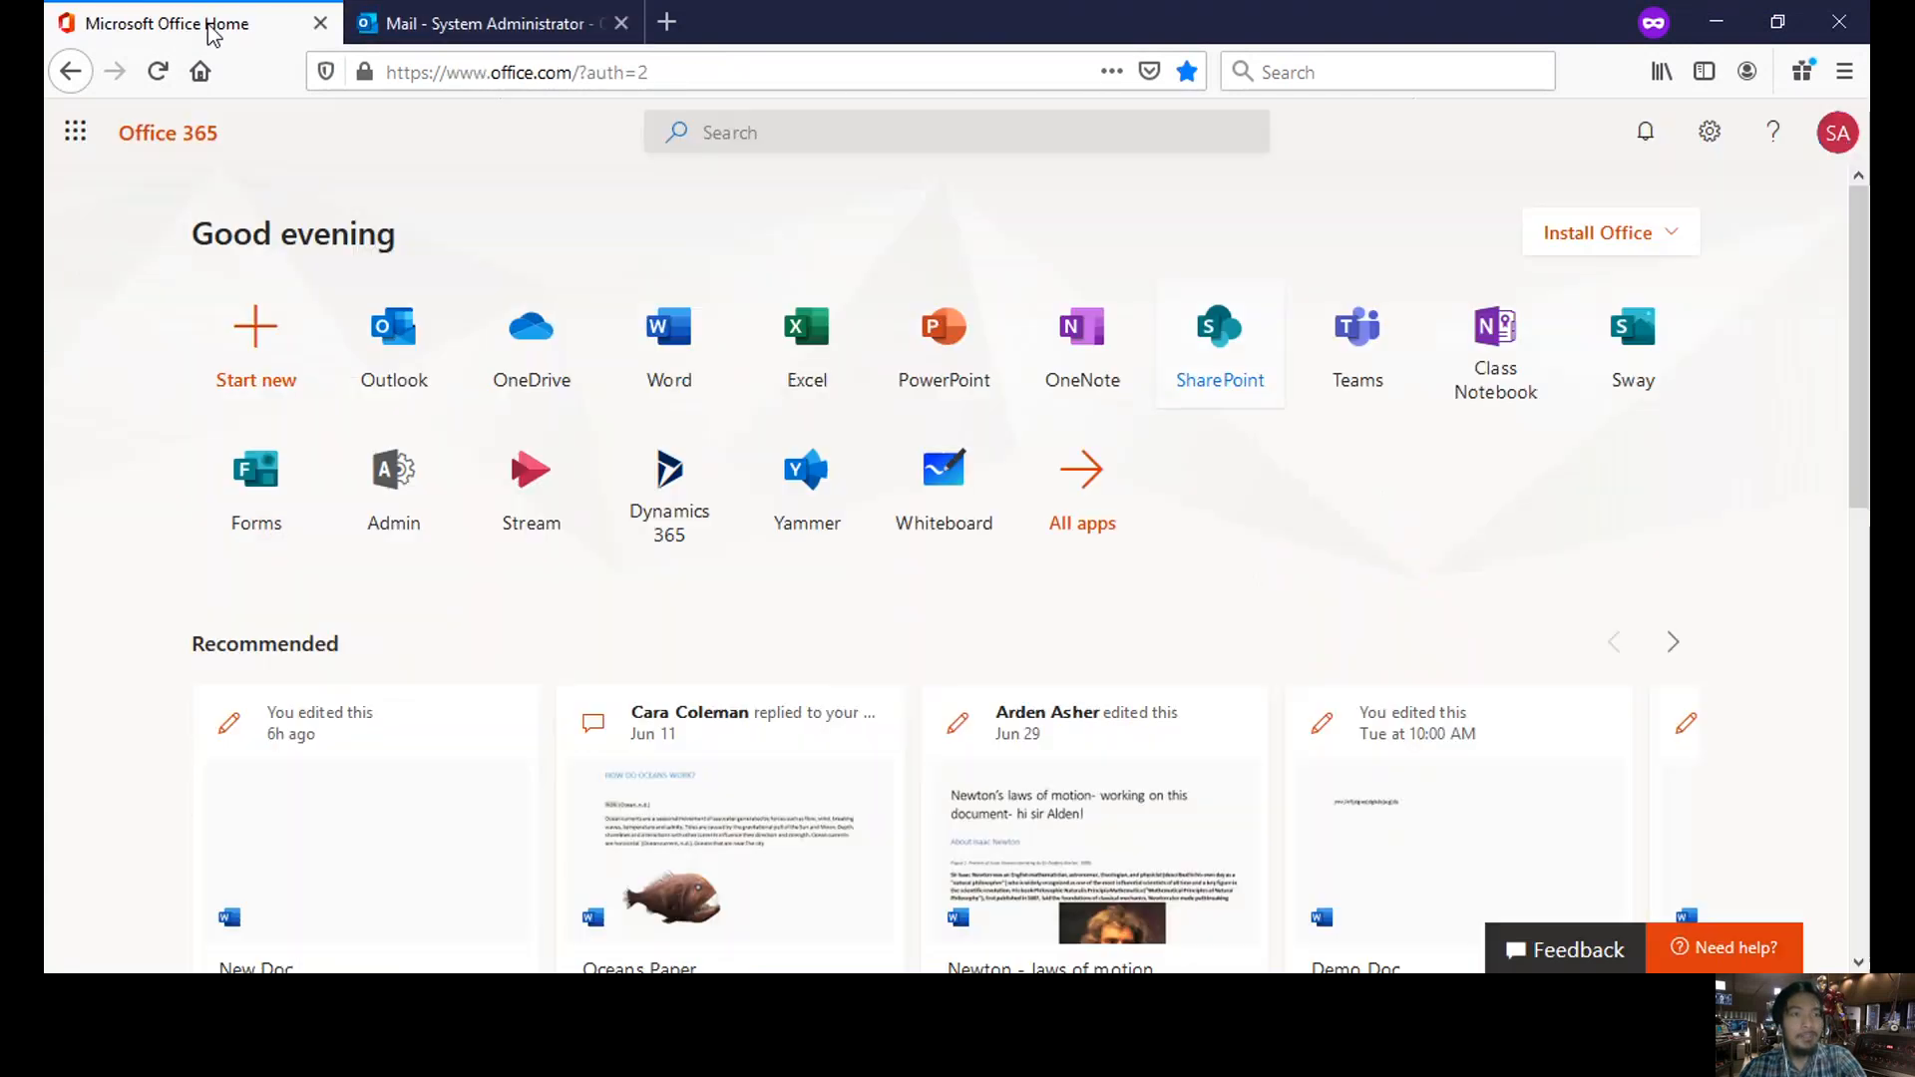
pyautogui.click(537, 30)
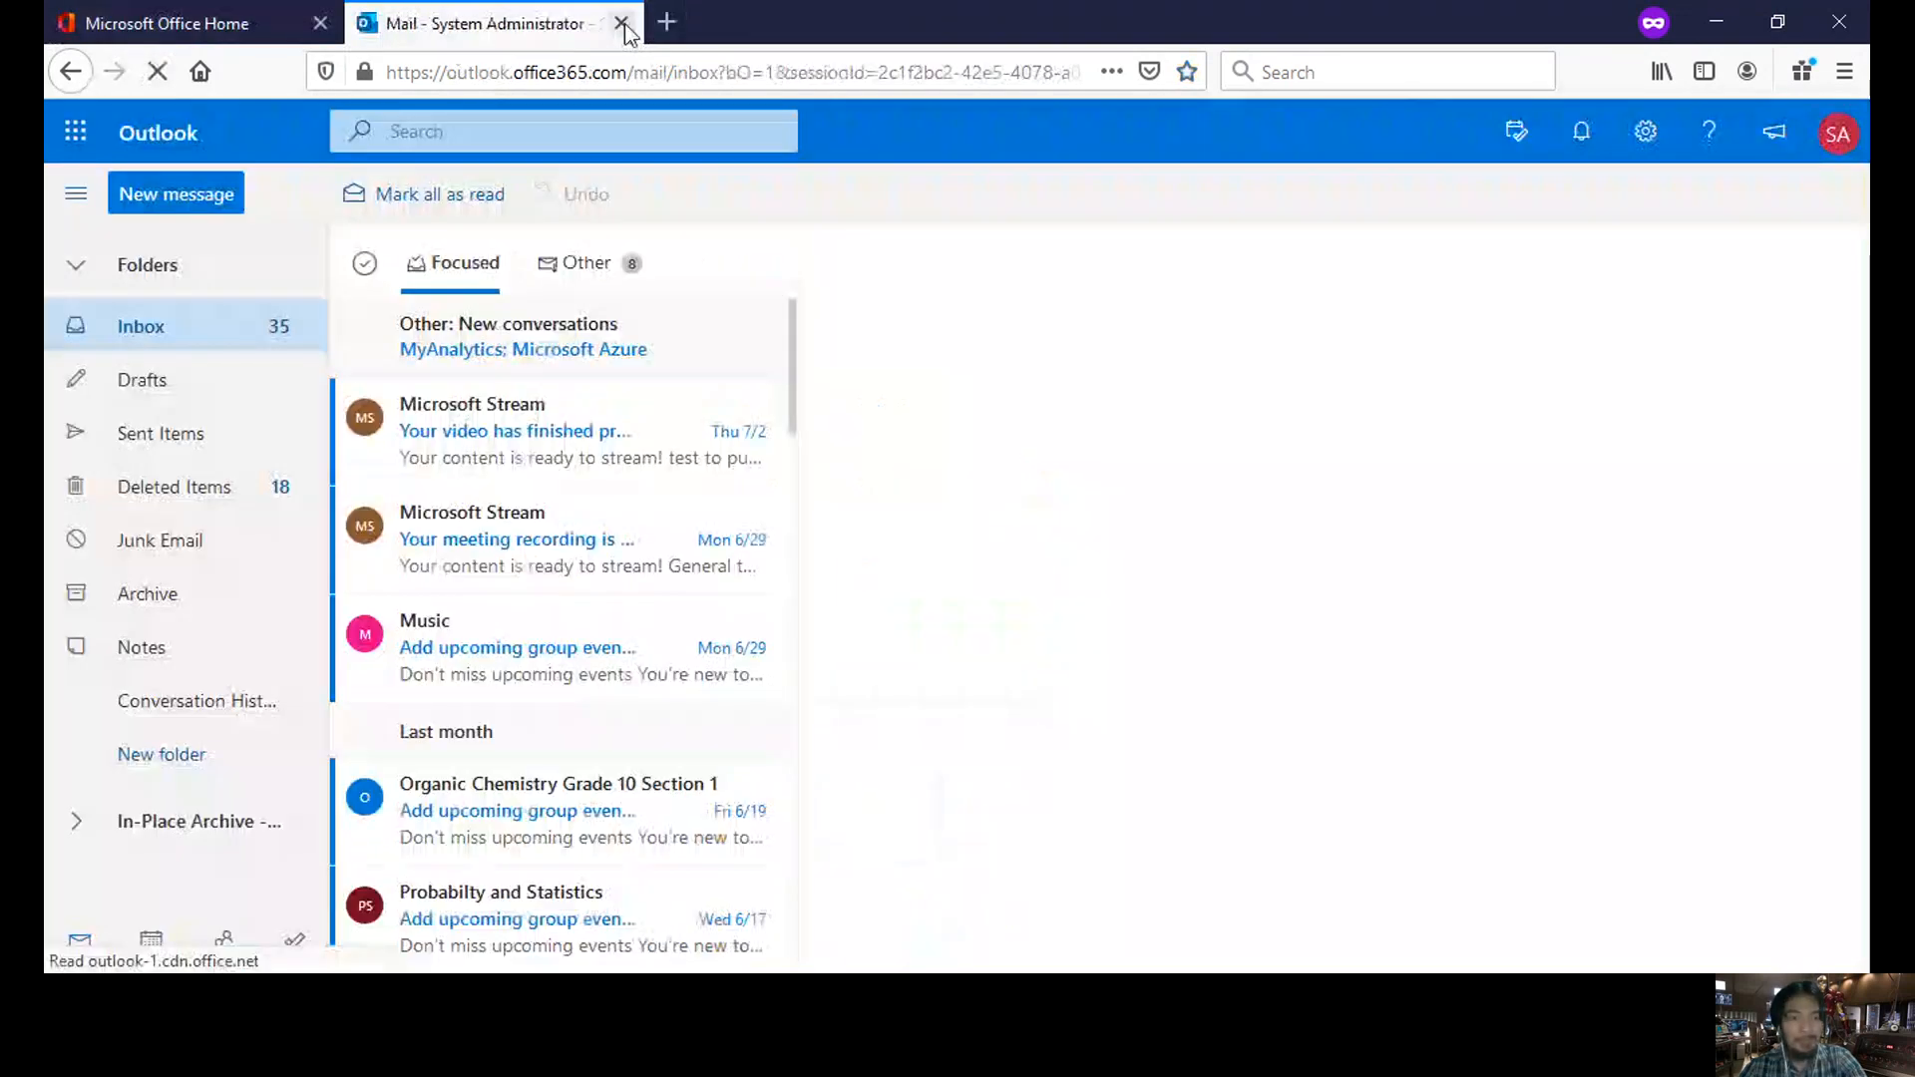
pyautogui.click(623, 25)
pyautogui.click(1218, 361)
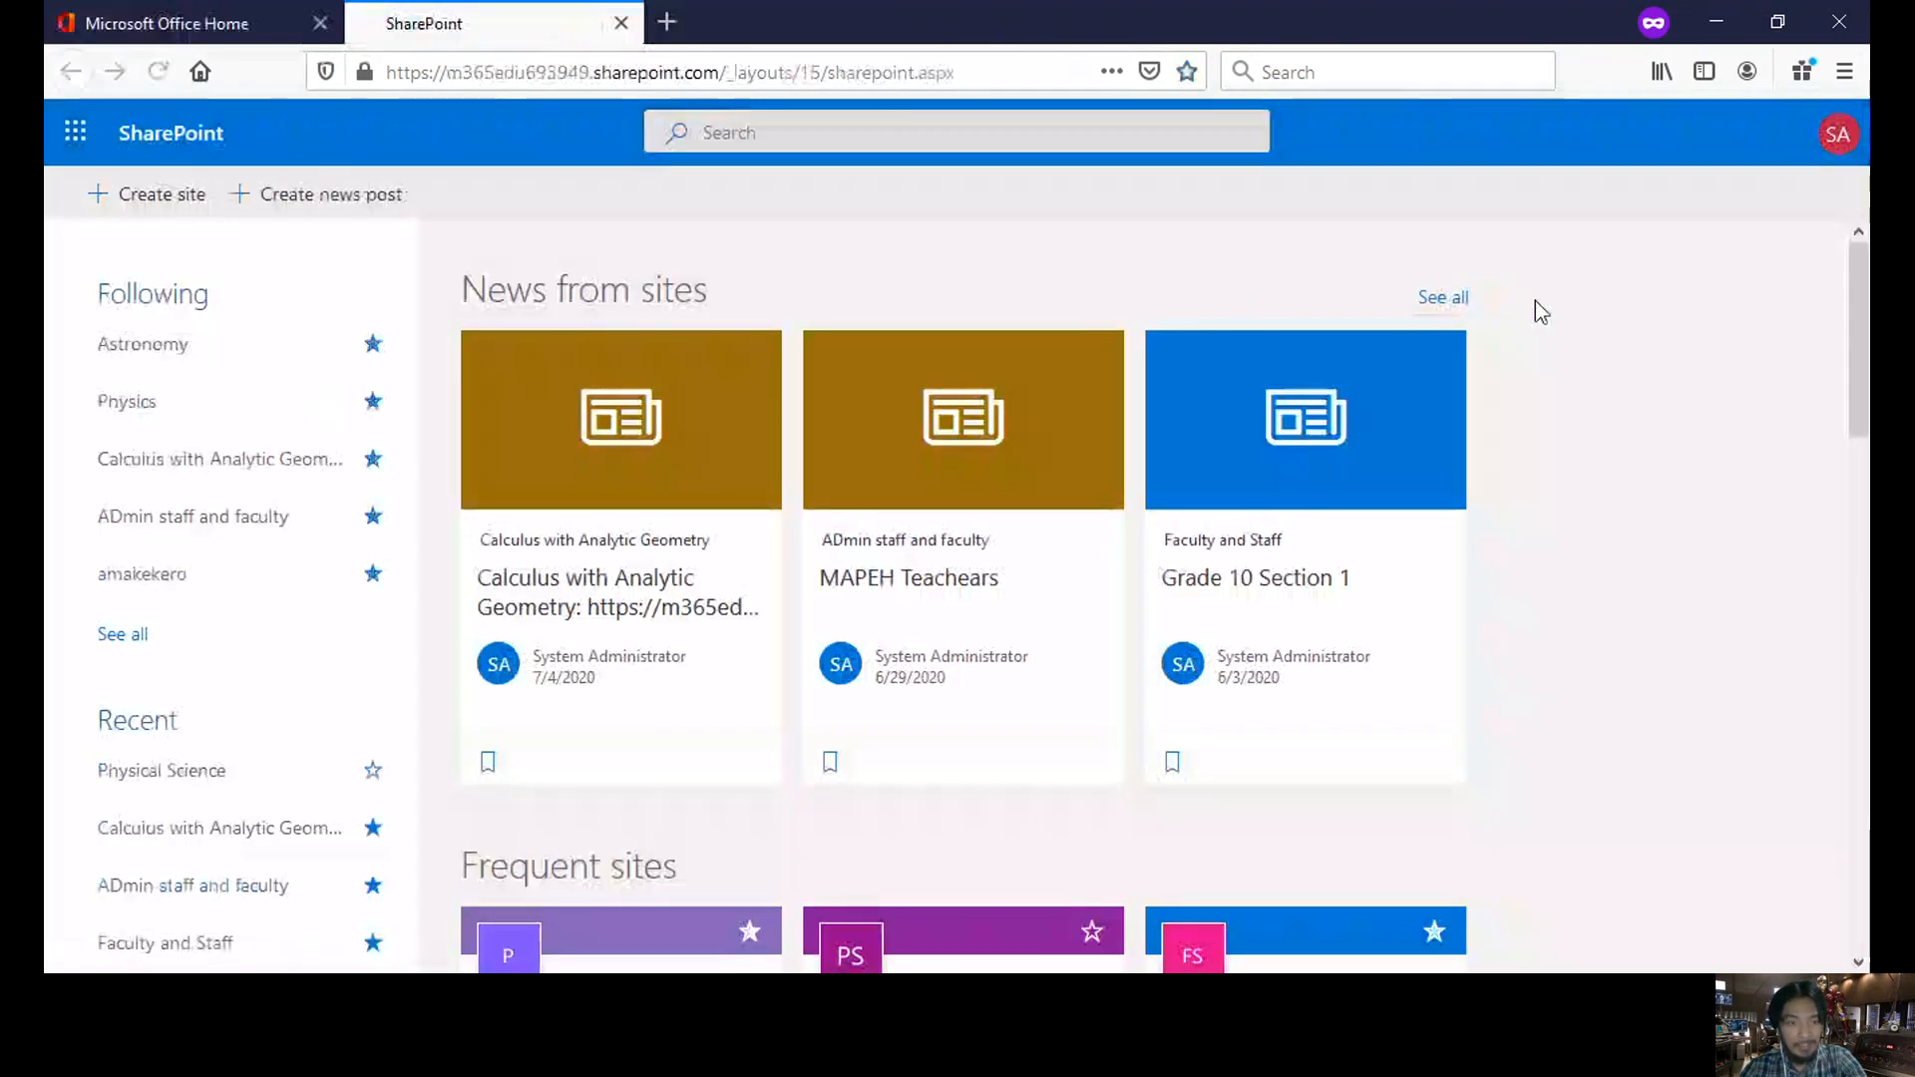
# - Open the Astronomy site from the Frequent sites list on the SharePoint start page
pyautogui.scroll(-5, 1535, 301)
pyautogui.scroll(-1, 1535, 302)
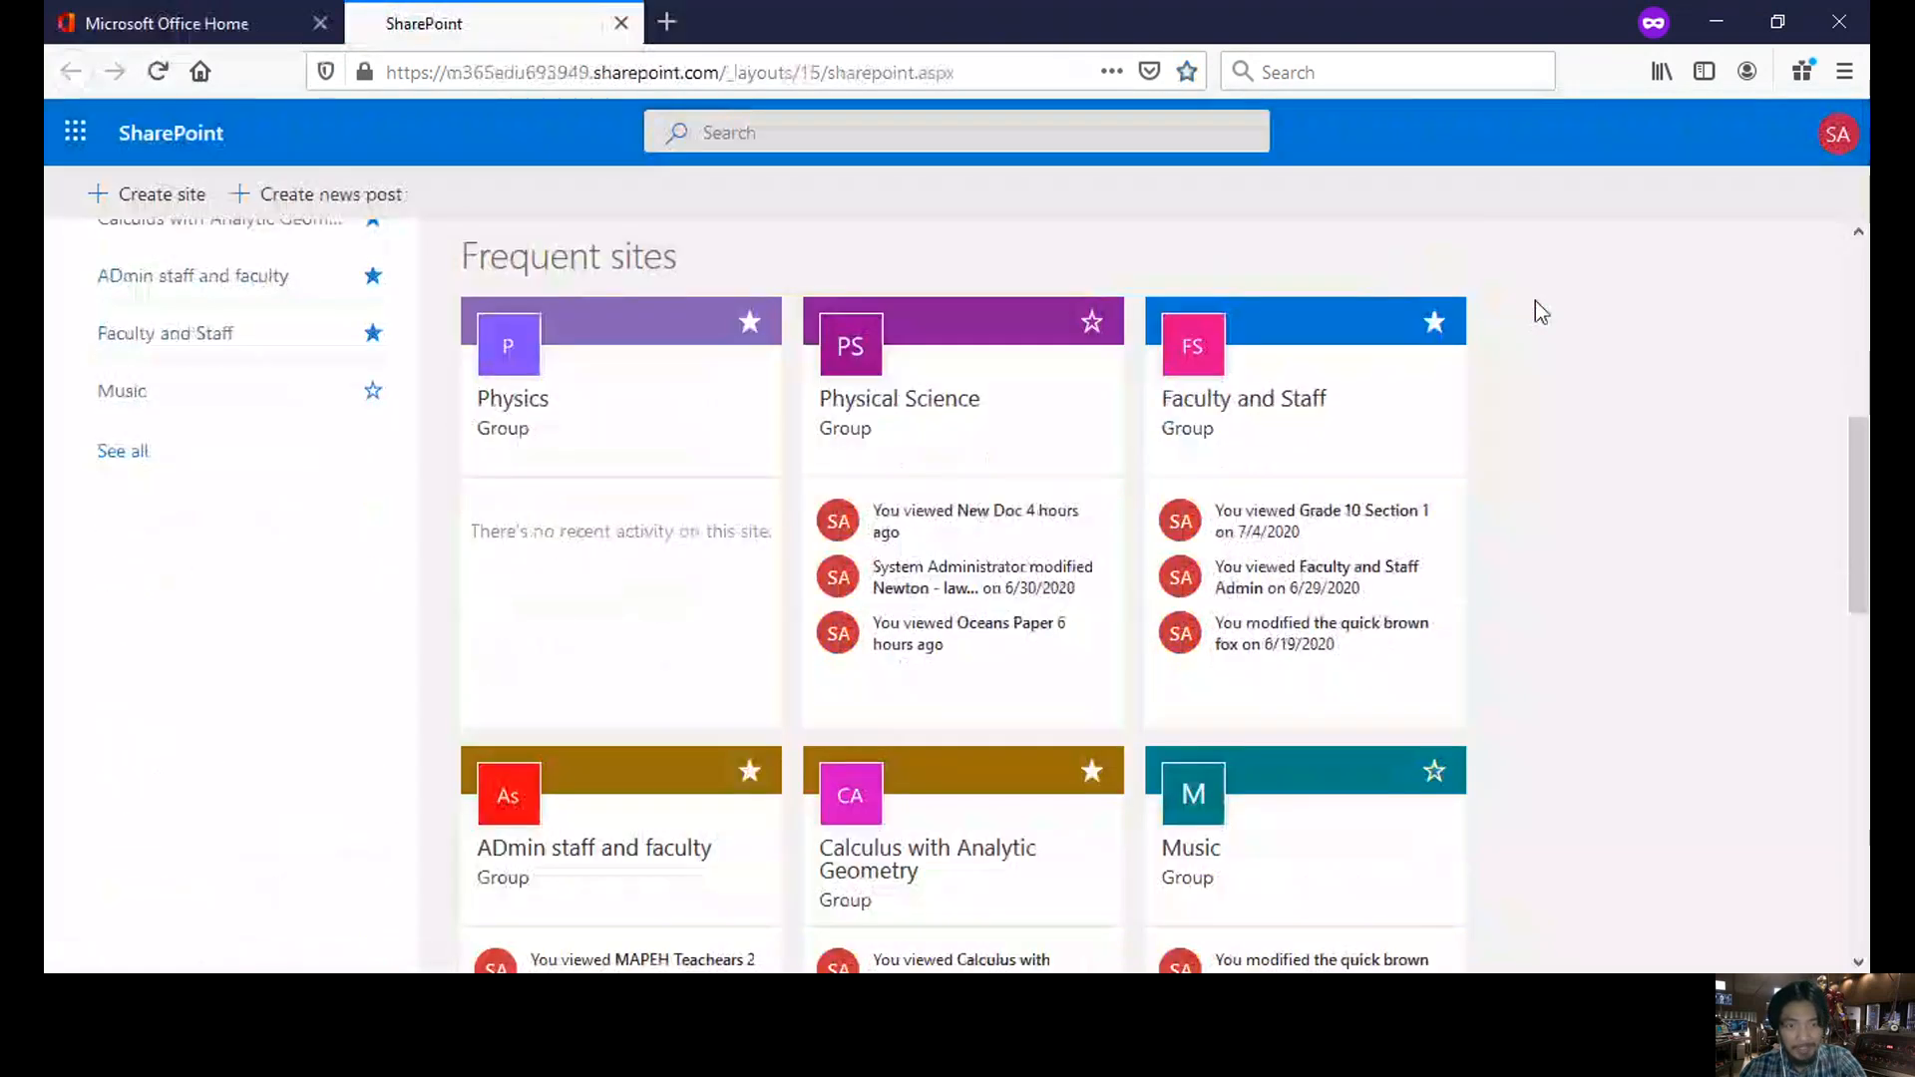
pyautogui.scroll(-7, 1535, 302)
pyautogui.scroll(-4, 1535, 301)
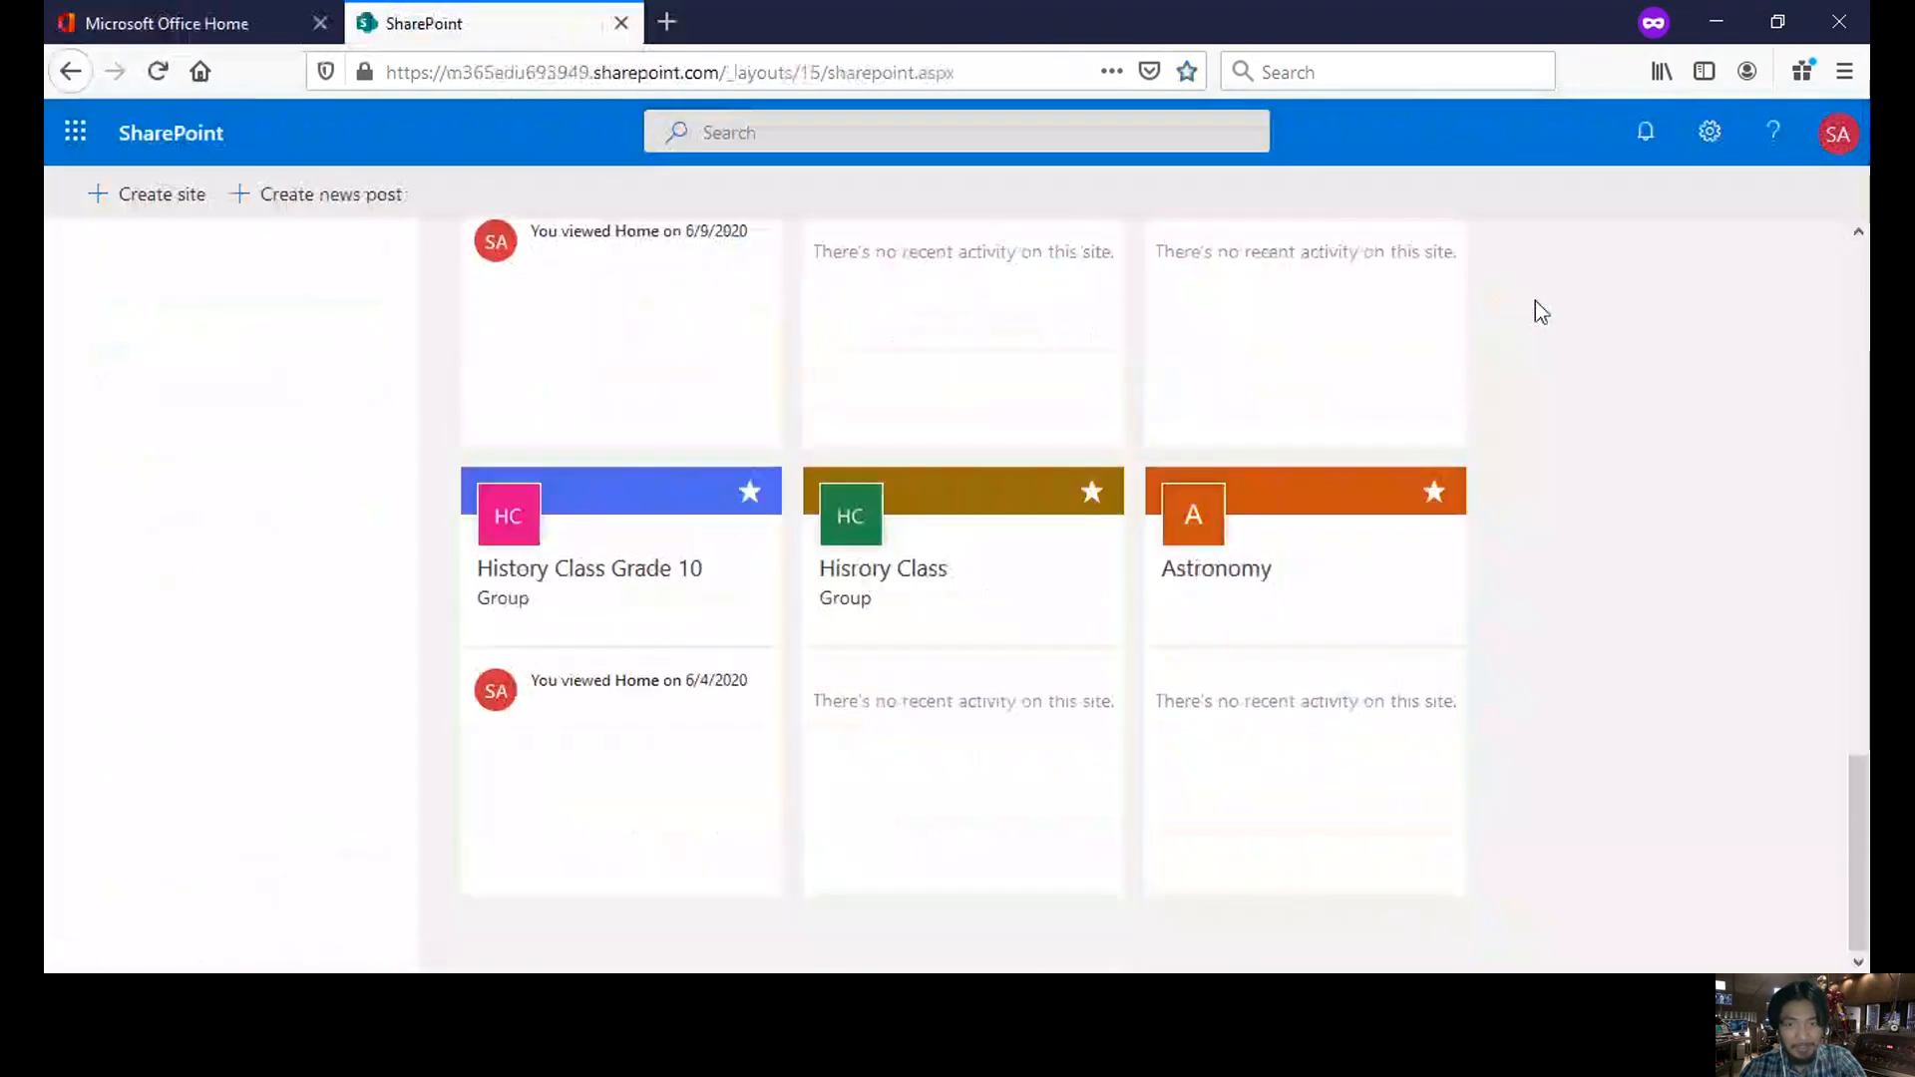
pyautogui.click(1287, 619)
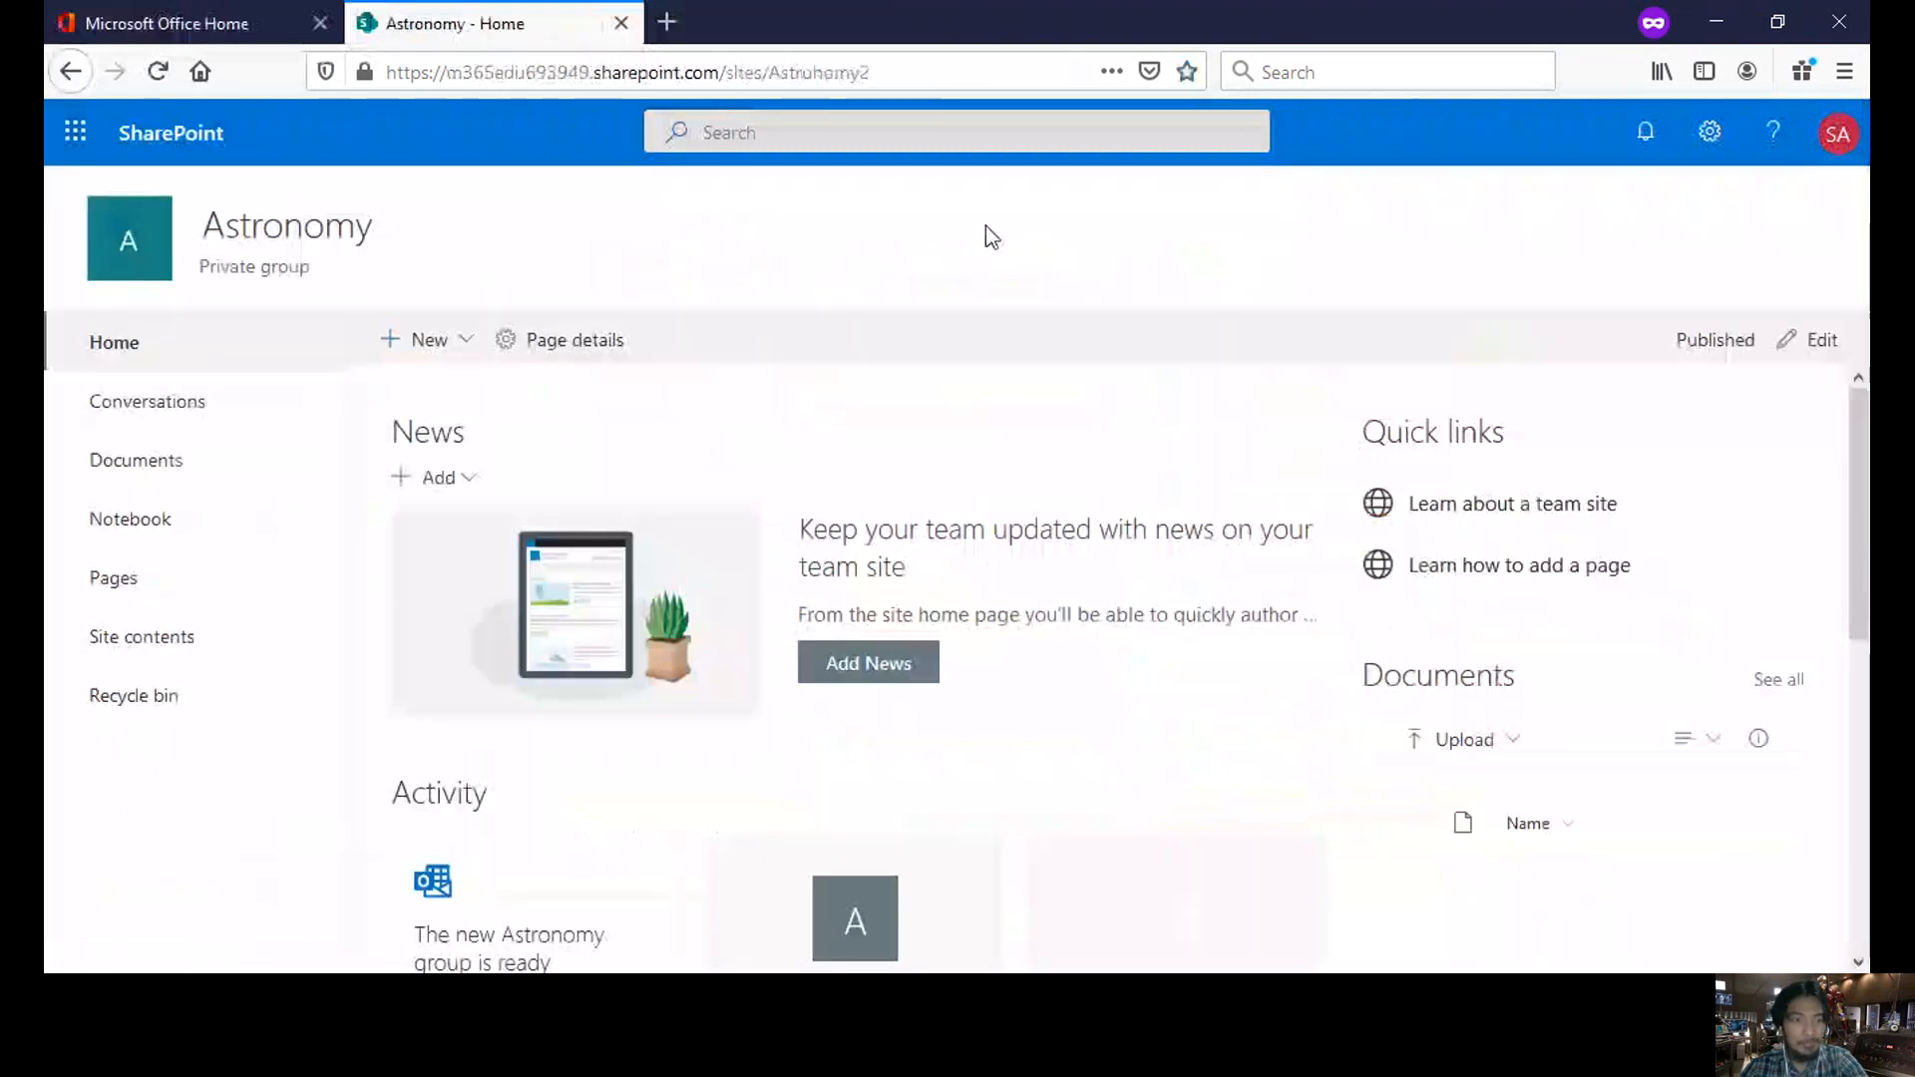
# - Open the Astronomy site's Documents library, which has no files yet
pyautogui.click(180, 483)
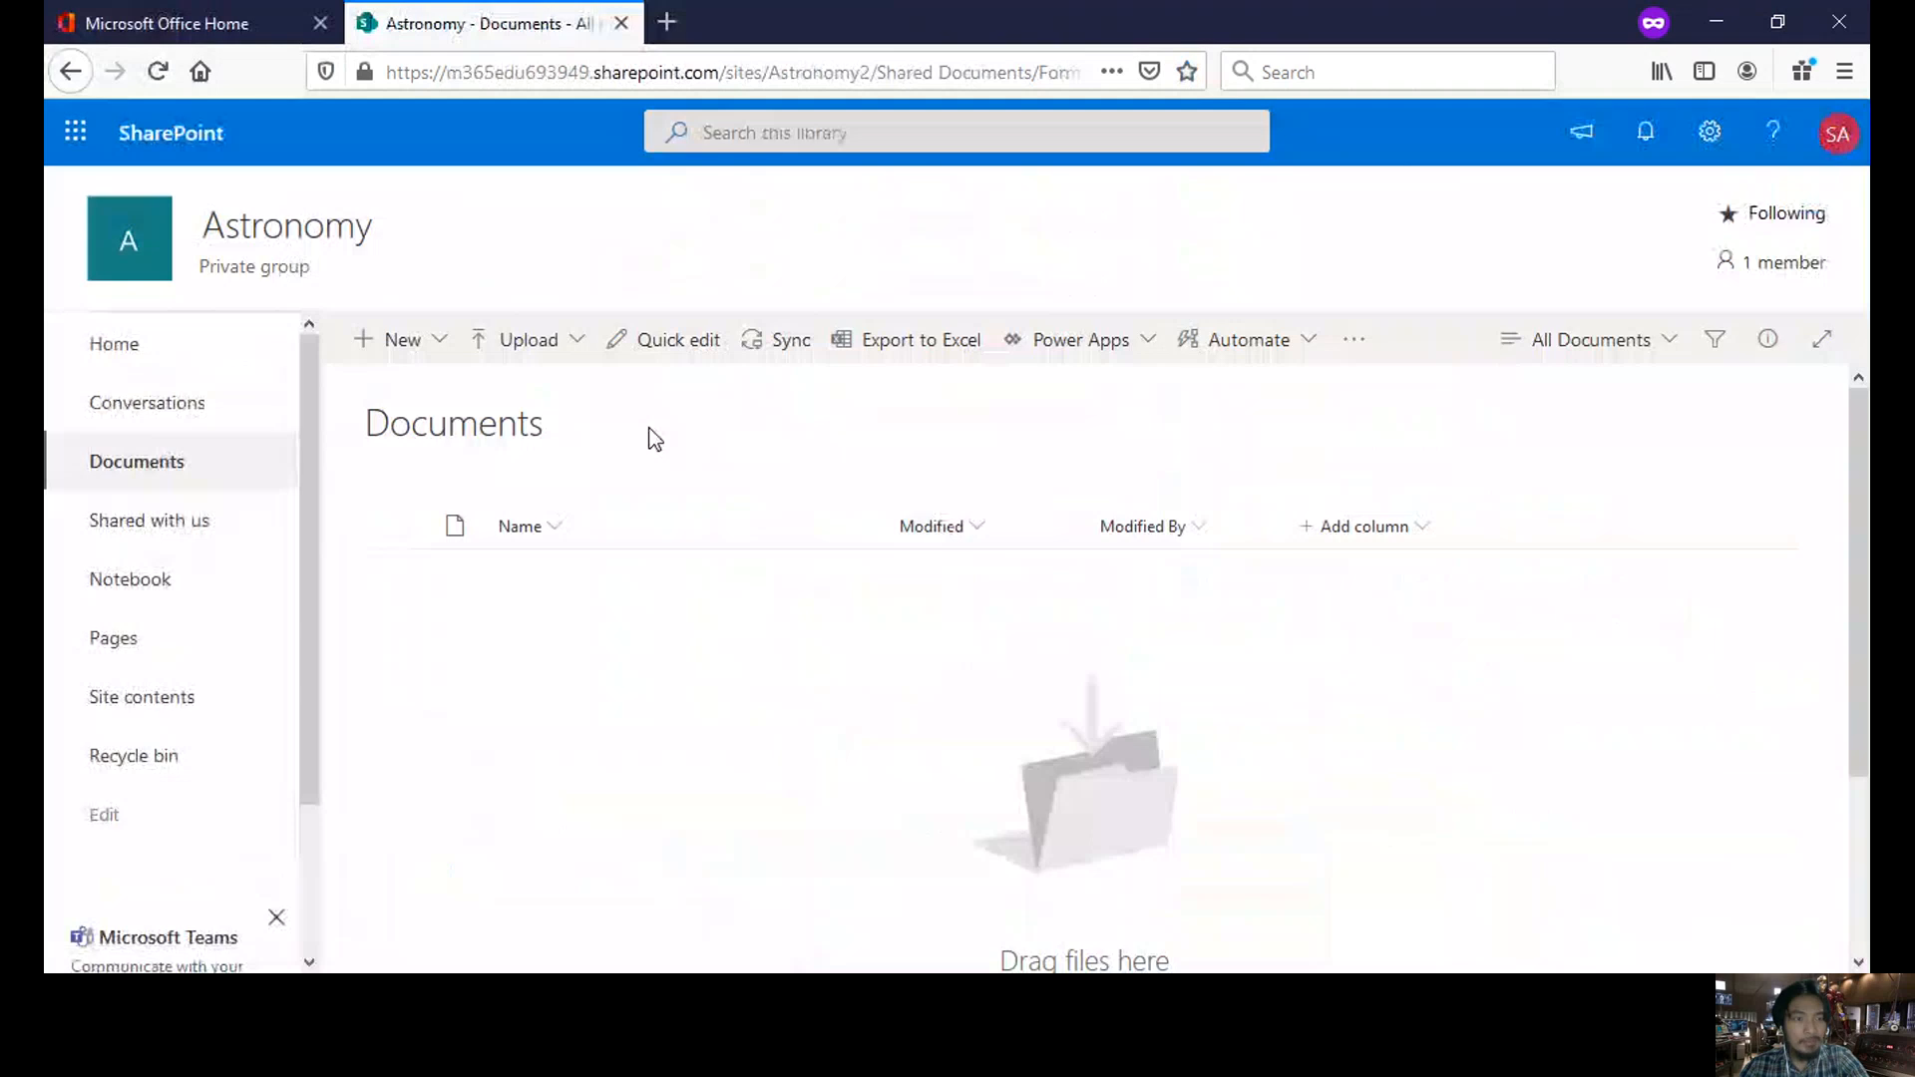
pyautogui.moveTo(313, 510); pyautogui.dragTo(315, 570)
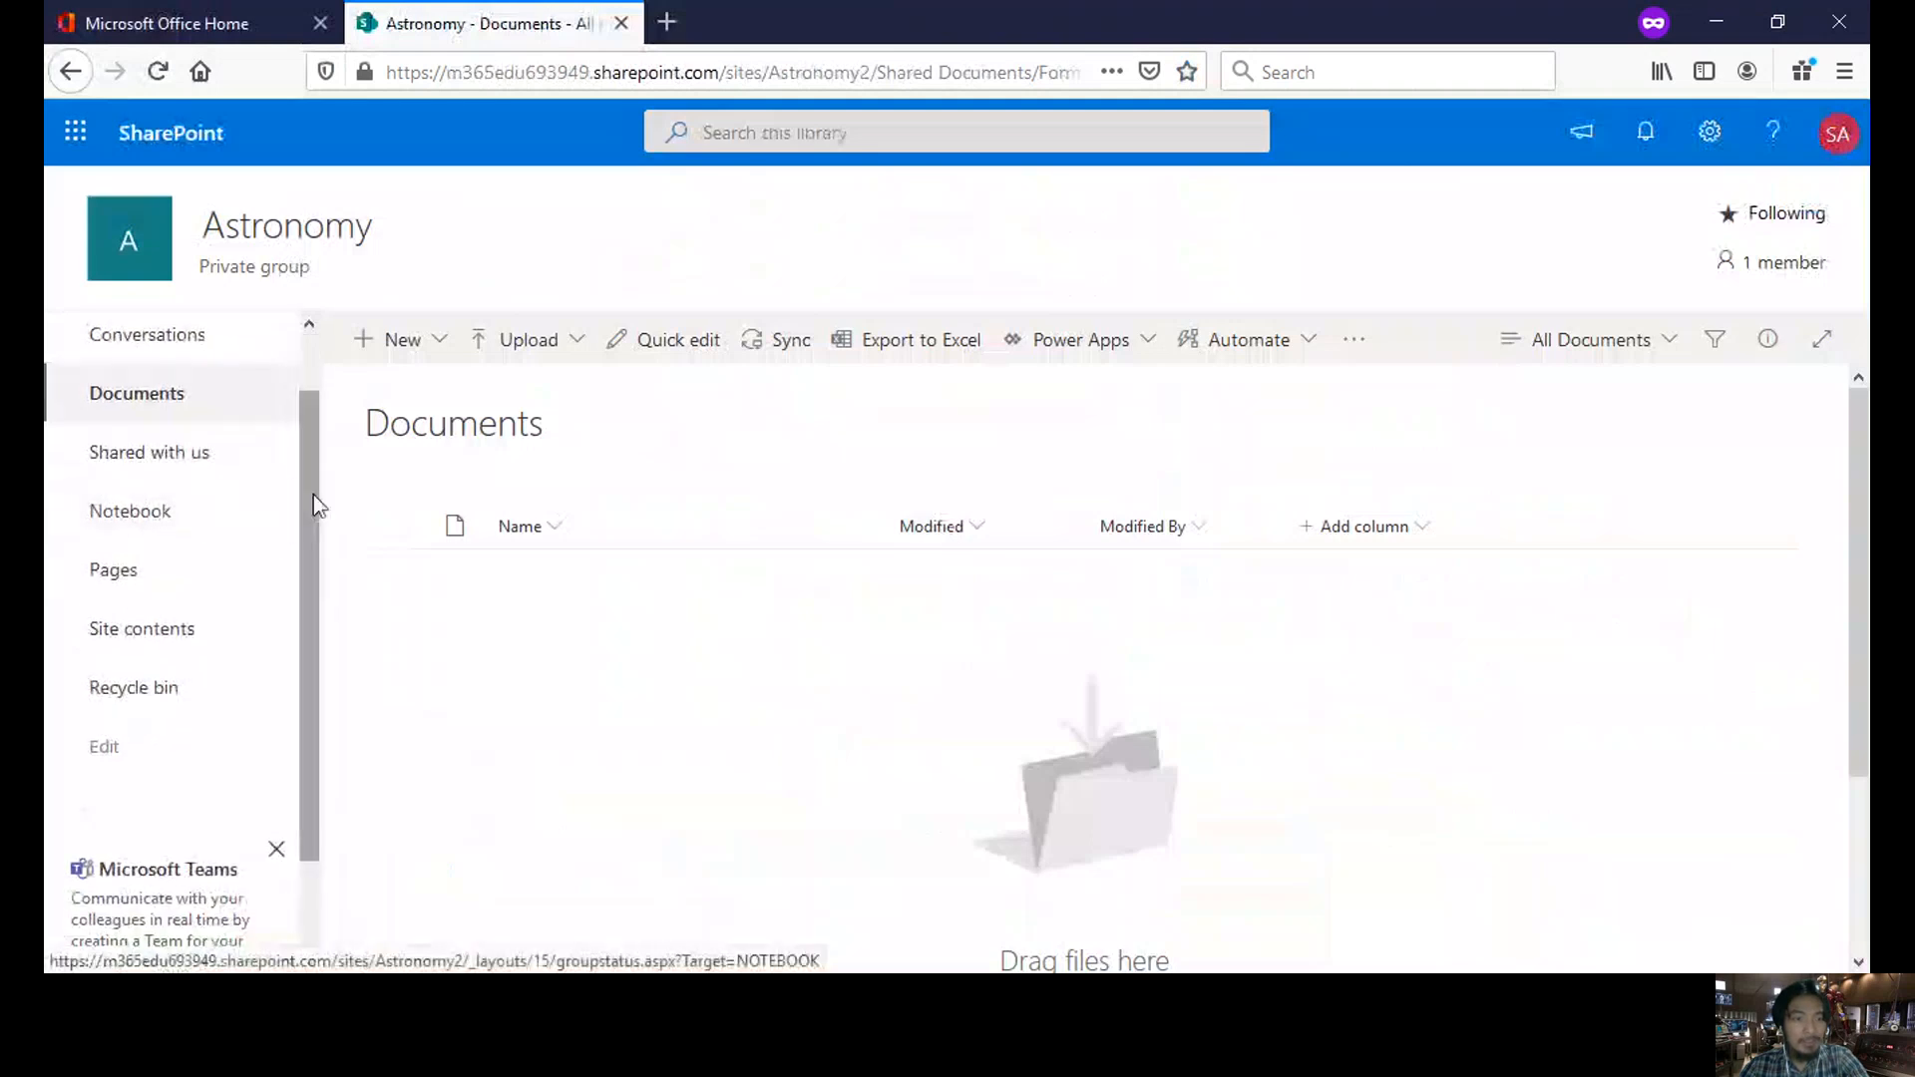
pyautogui.scroll(1, 313, 494)
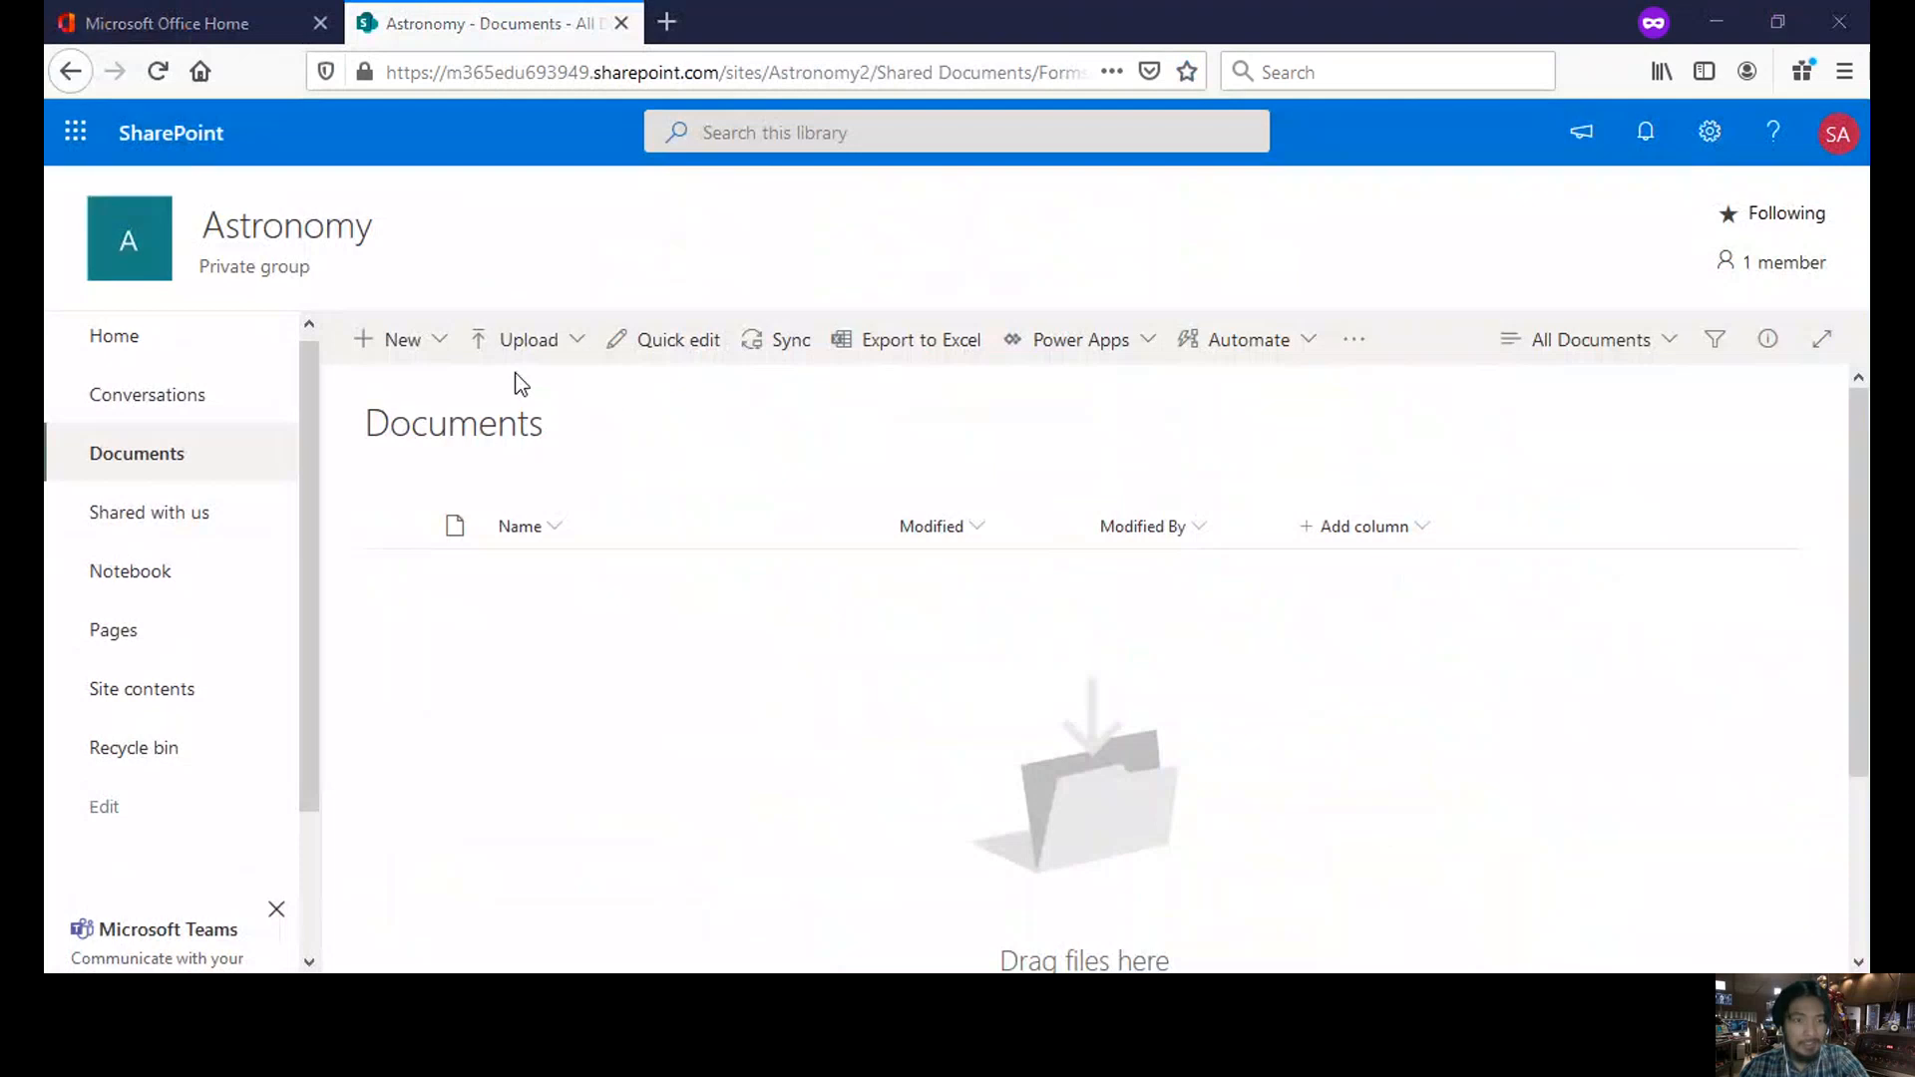
# - Create a folder named 'Lecture Modules' in Documents and open it
pyautogui.click(420, 354)
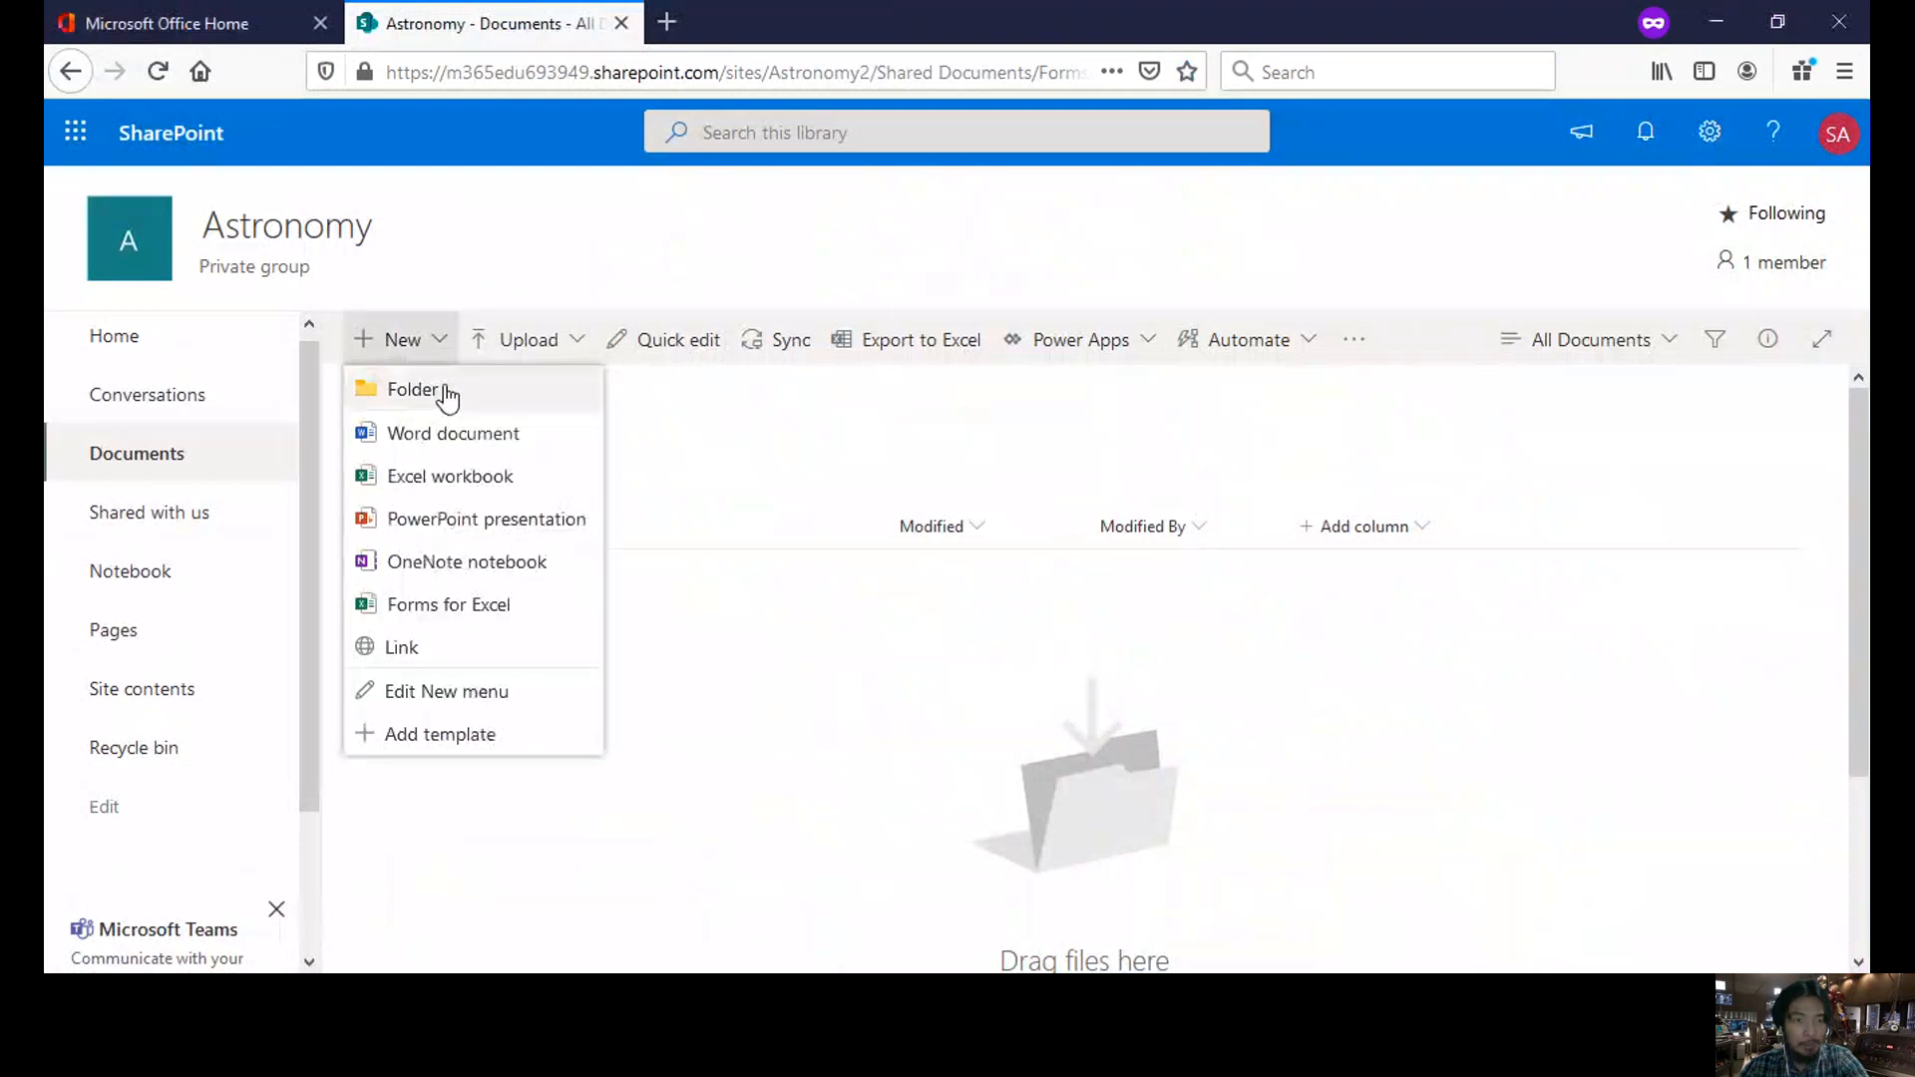
pyautogui.click(446, 390)
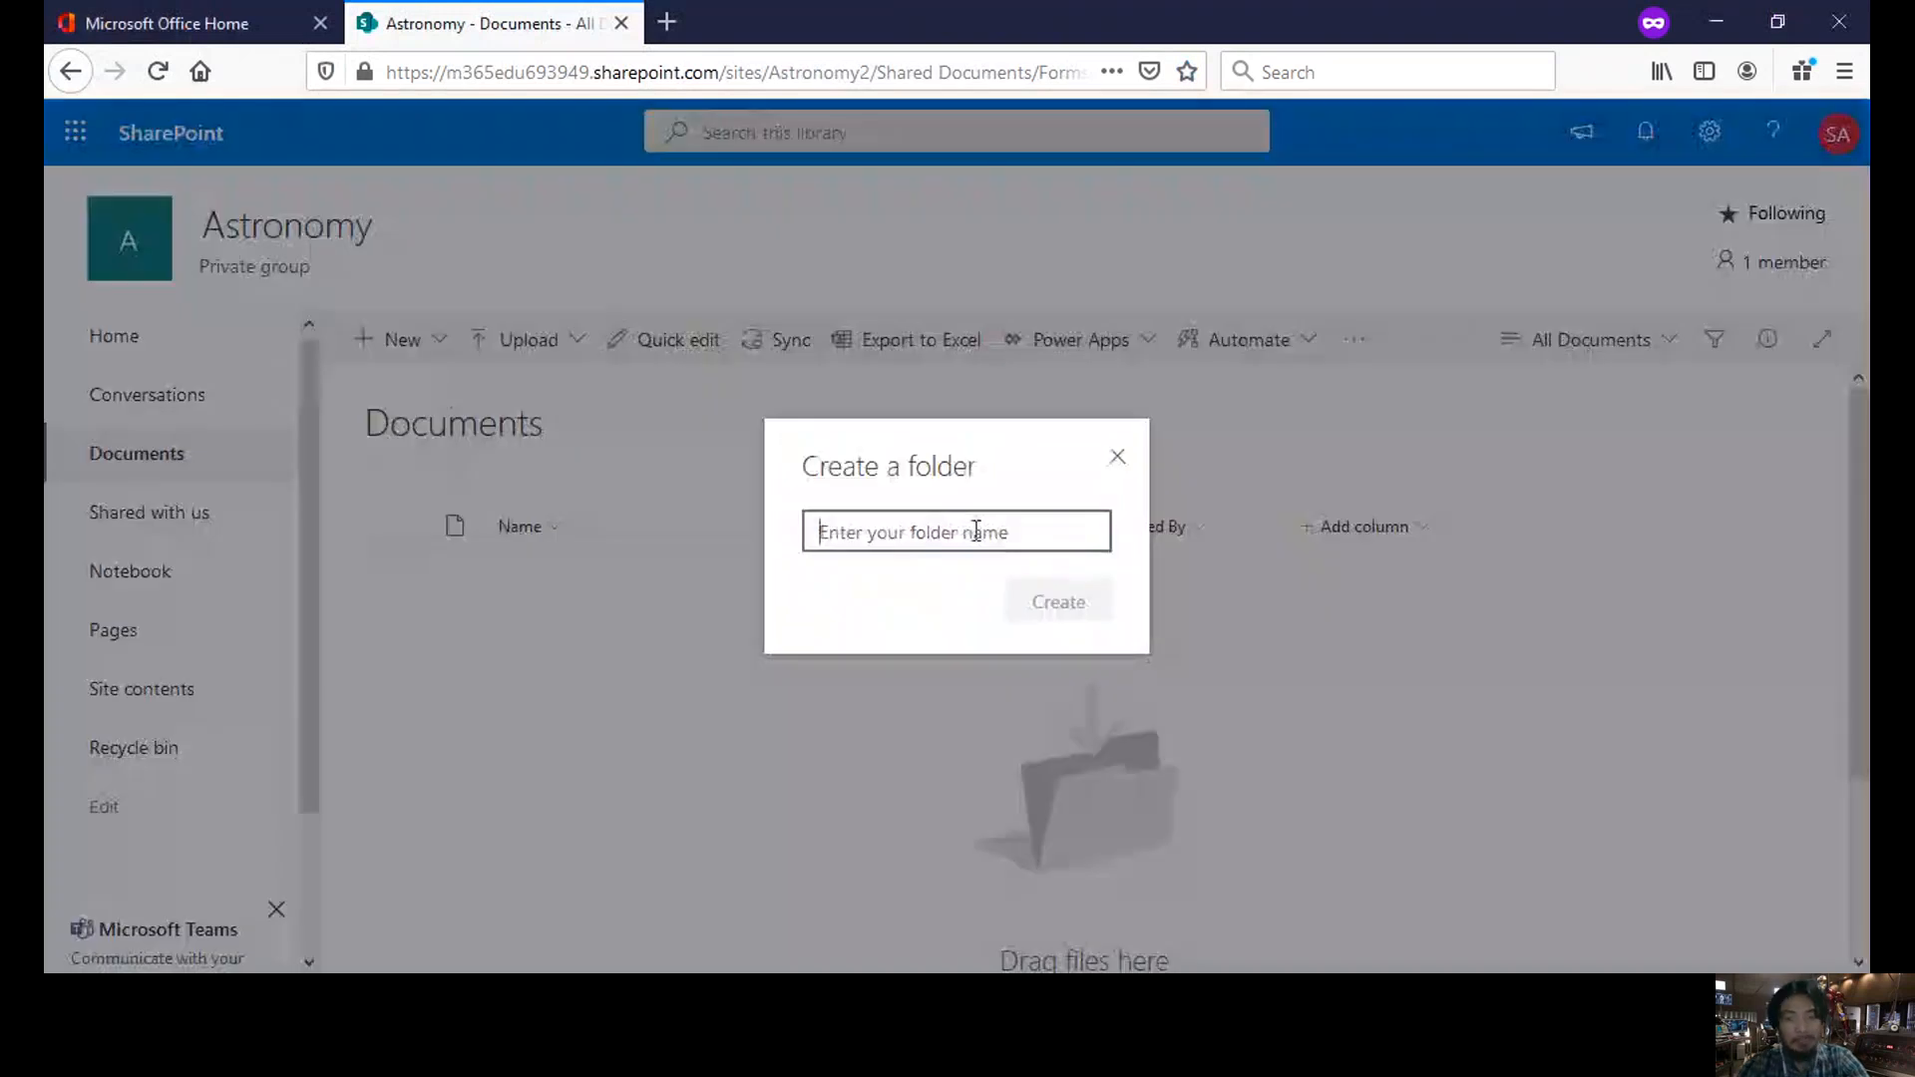
pyautogui.write('L')
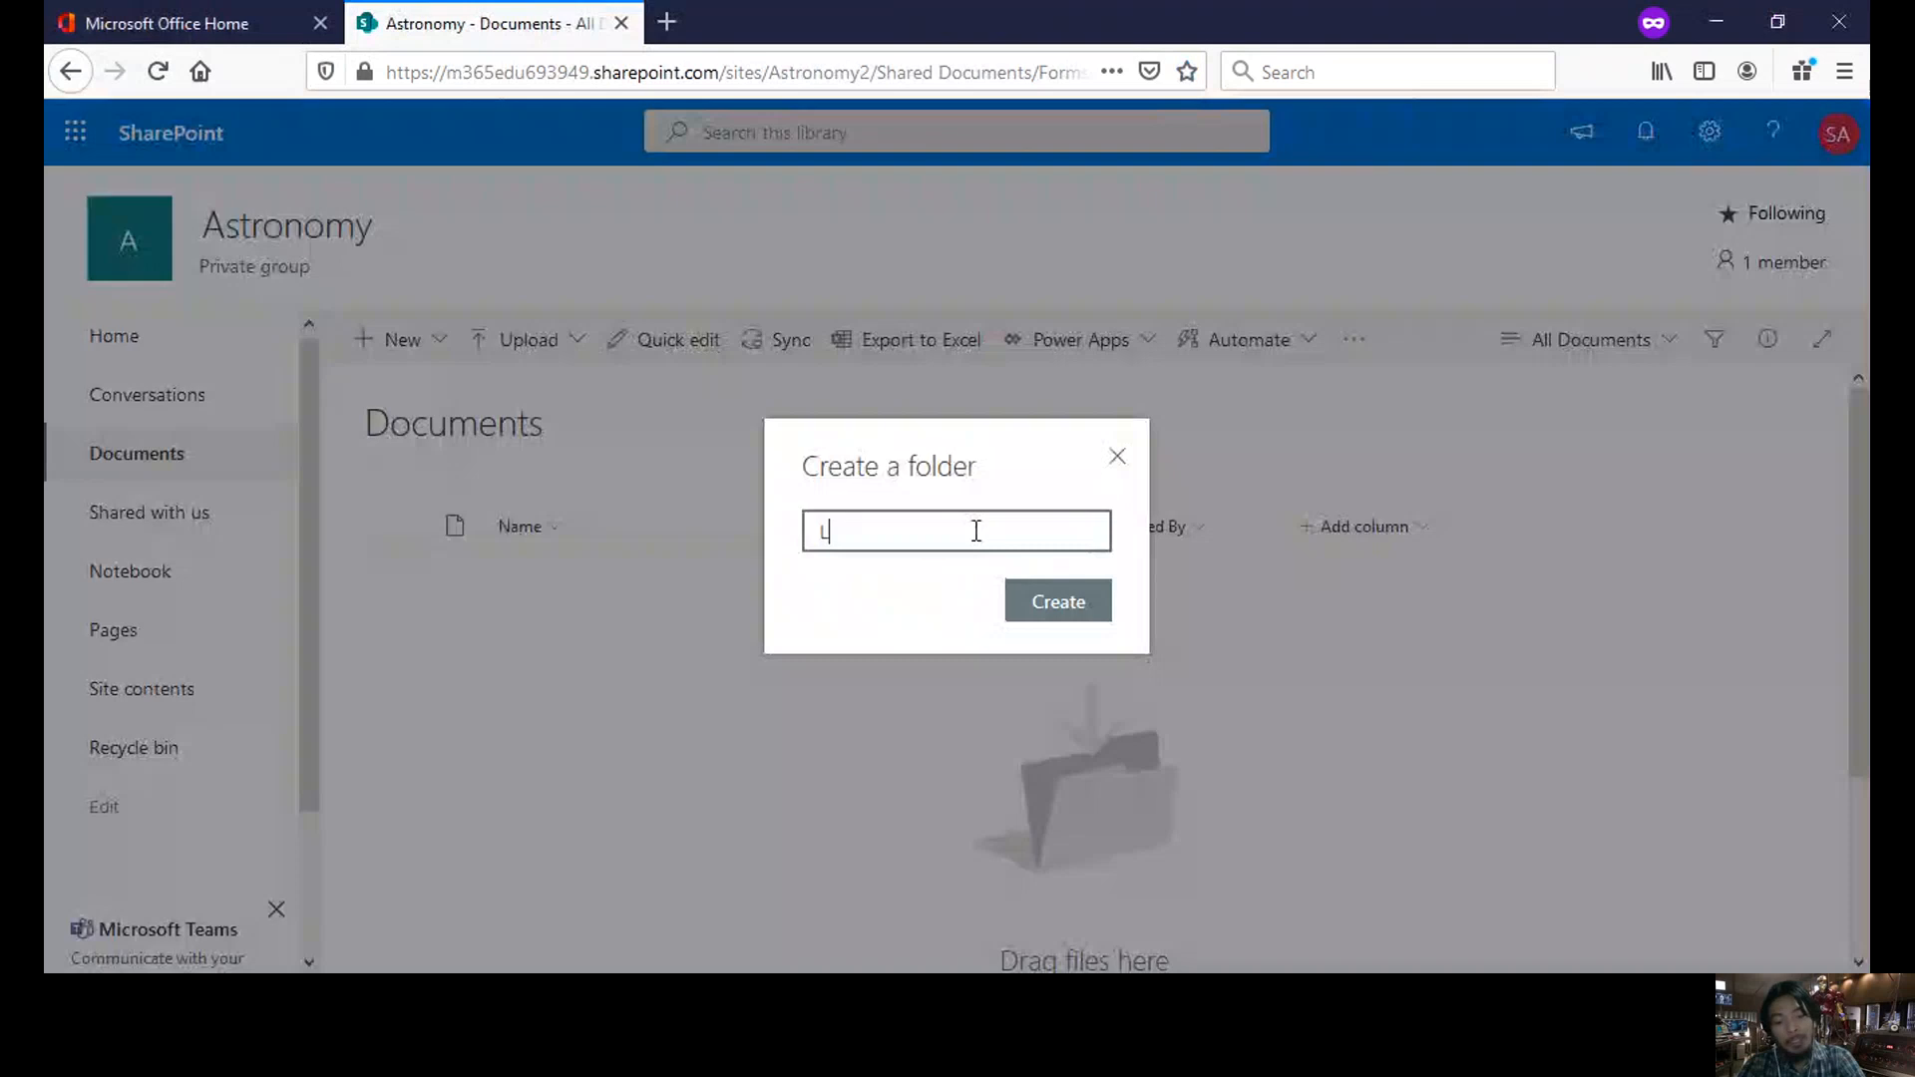
pyautogui.write('ecture ')
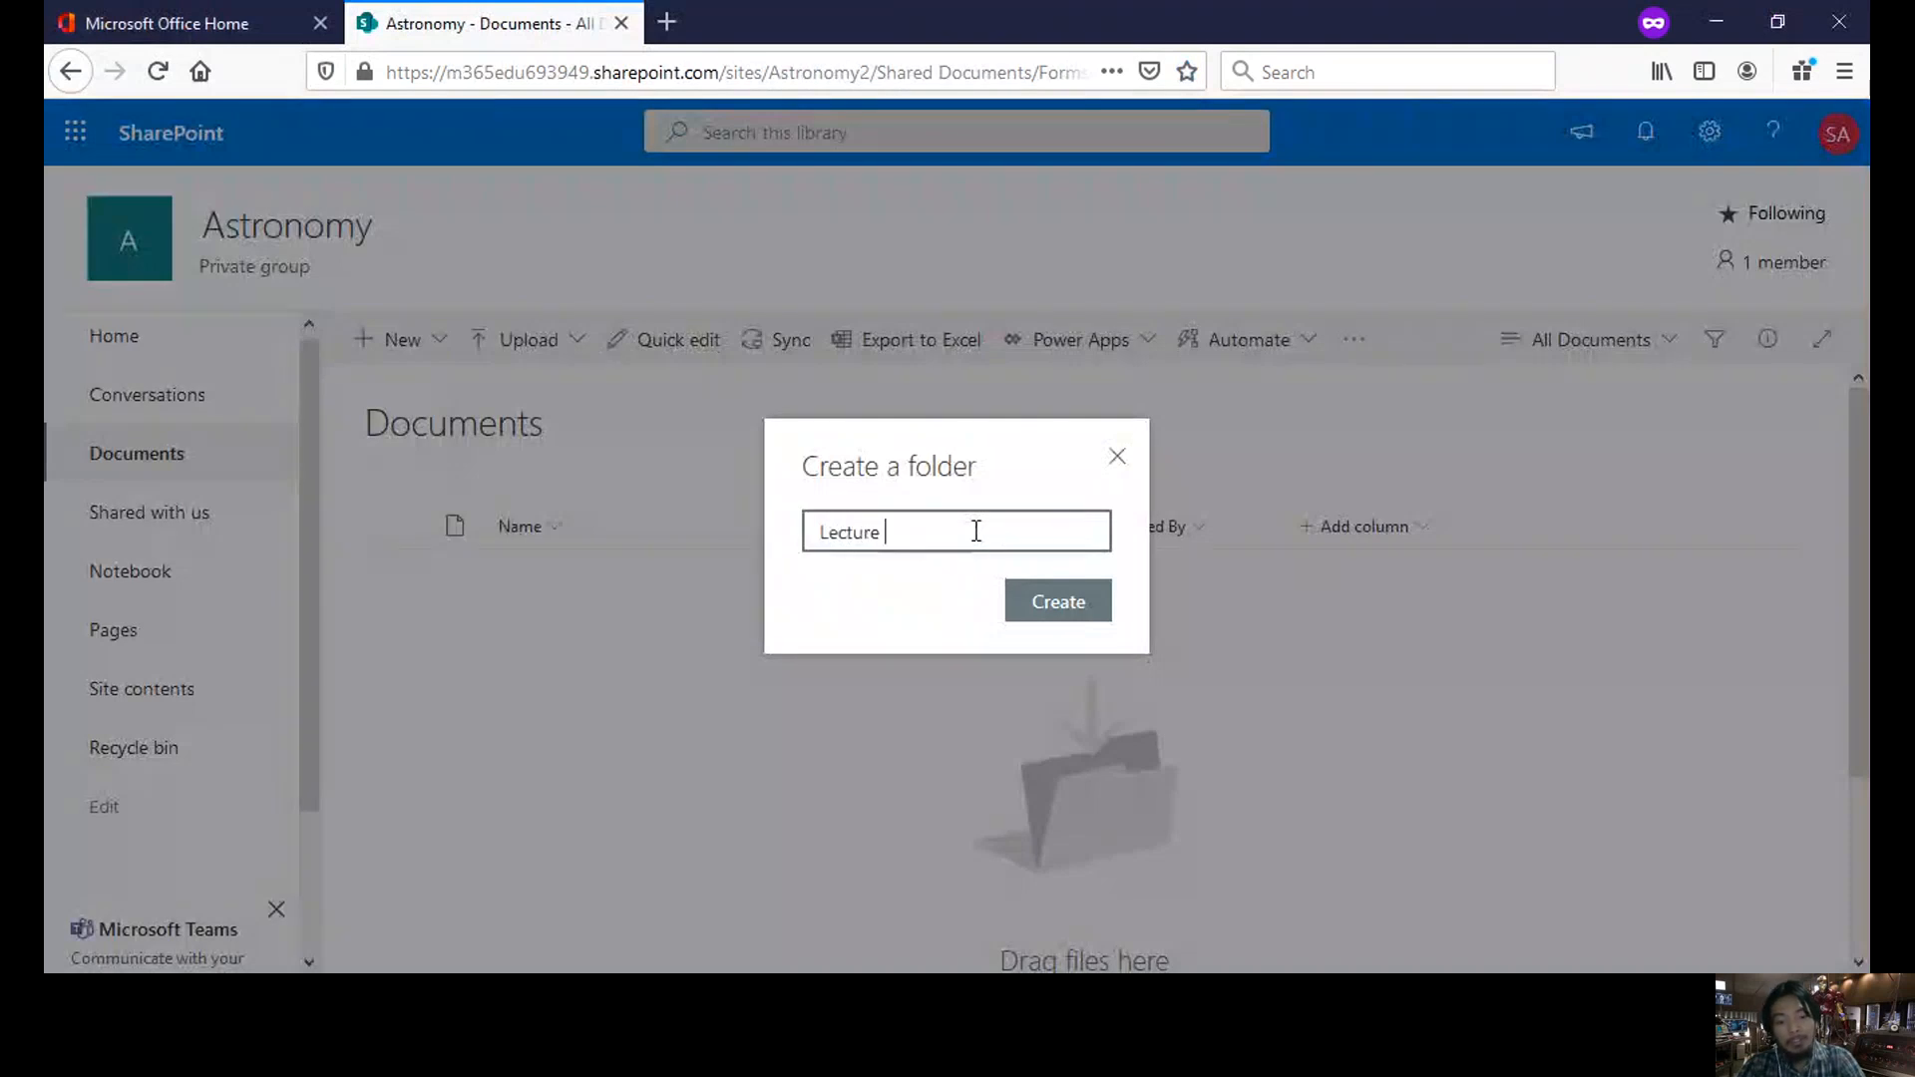
pyautogui.write('Modules')
pyautogui.click(1086, 620)
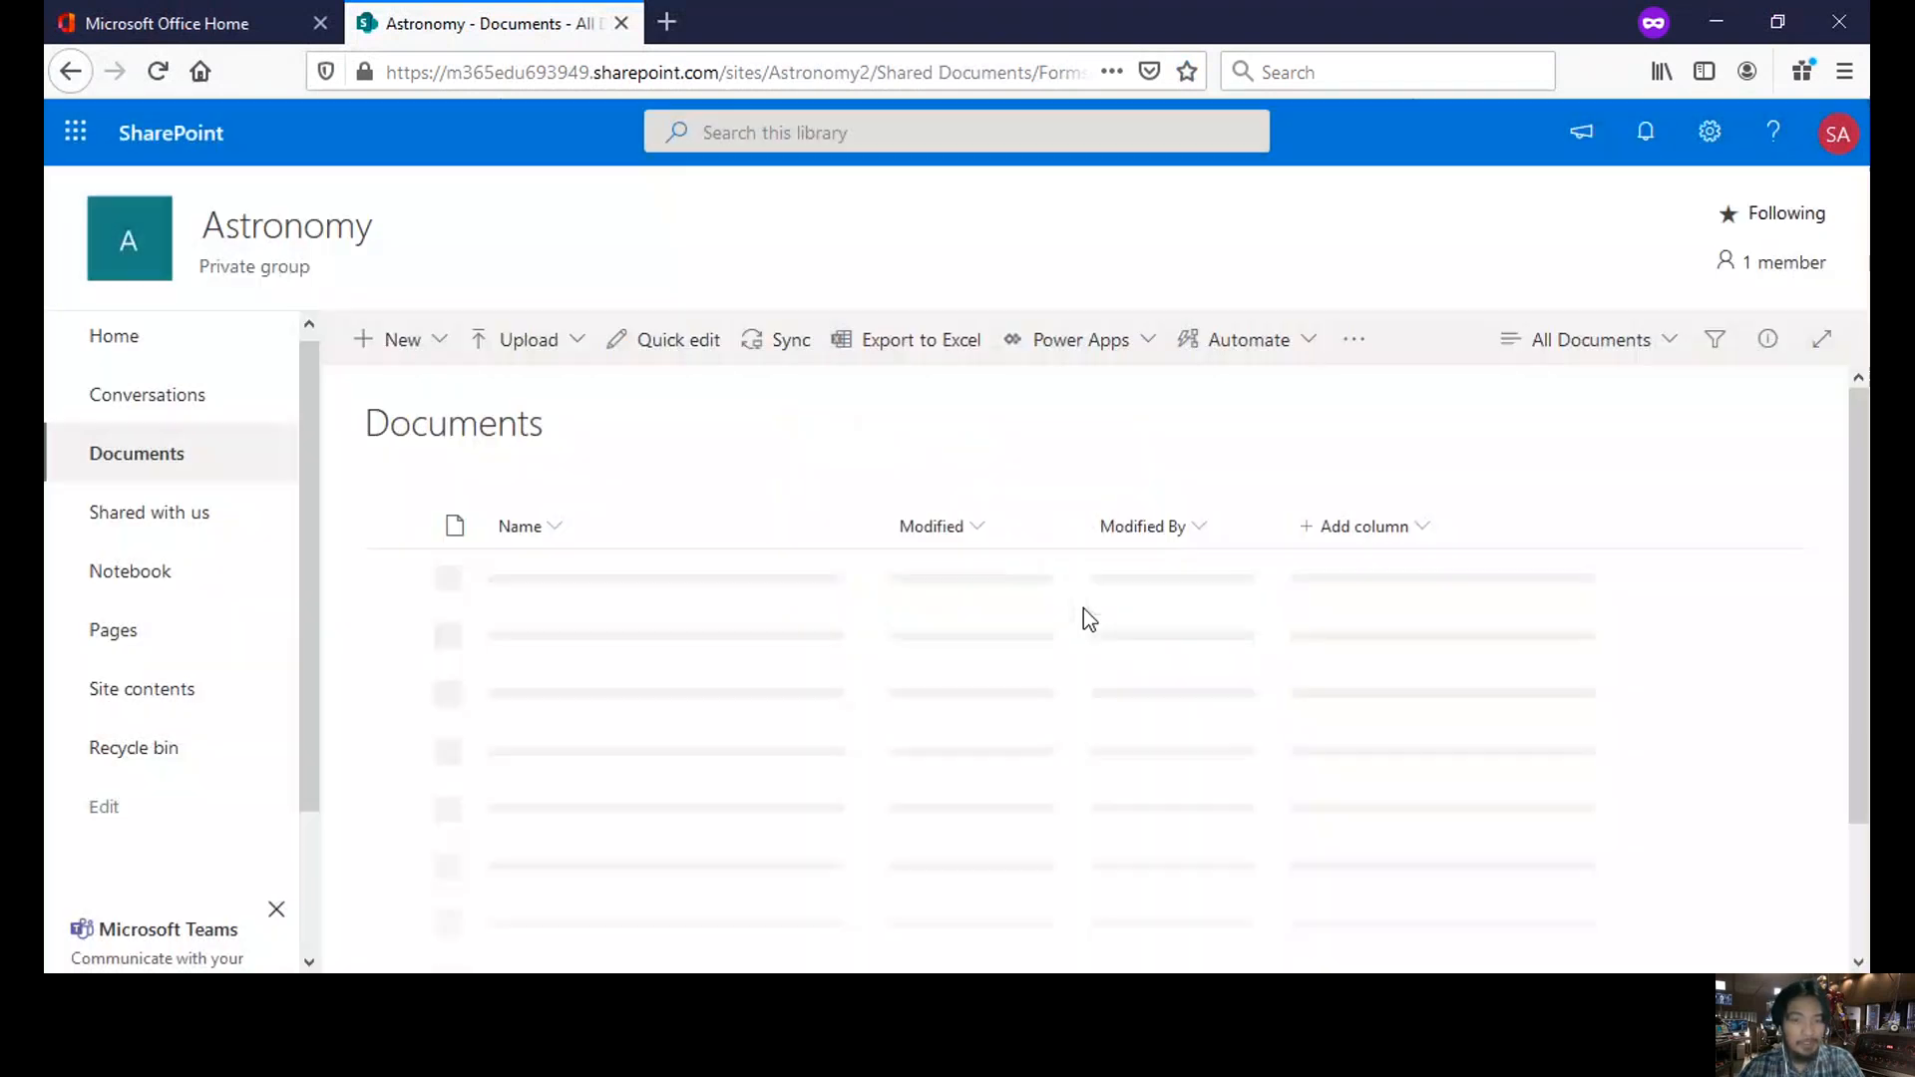
pyautogui.click(603, 582)
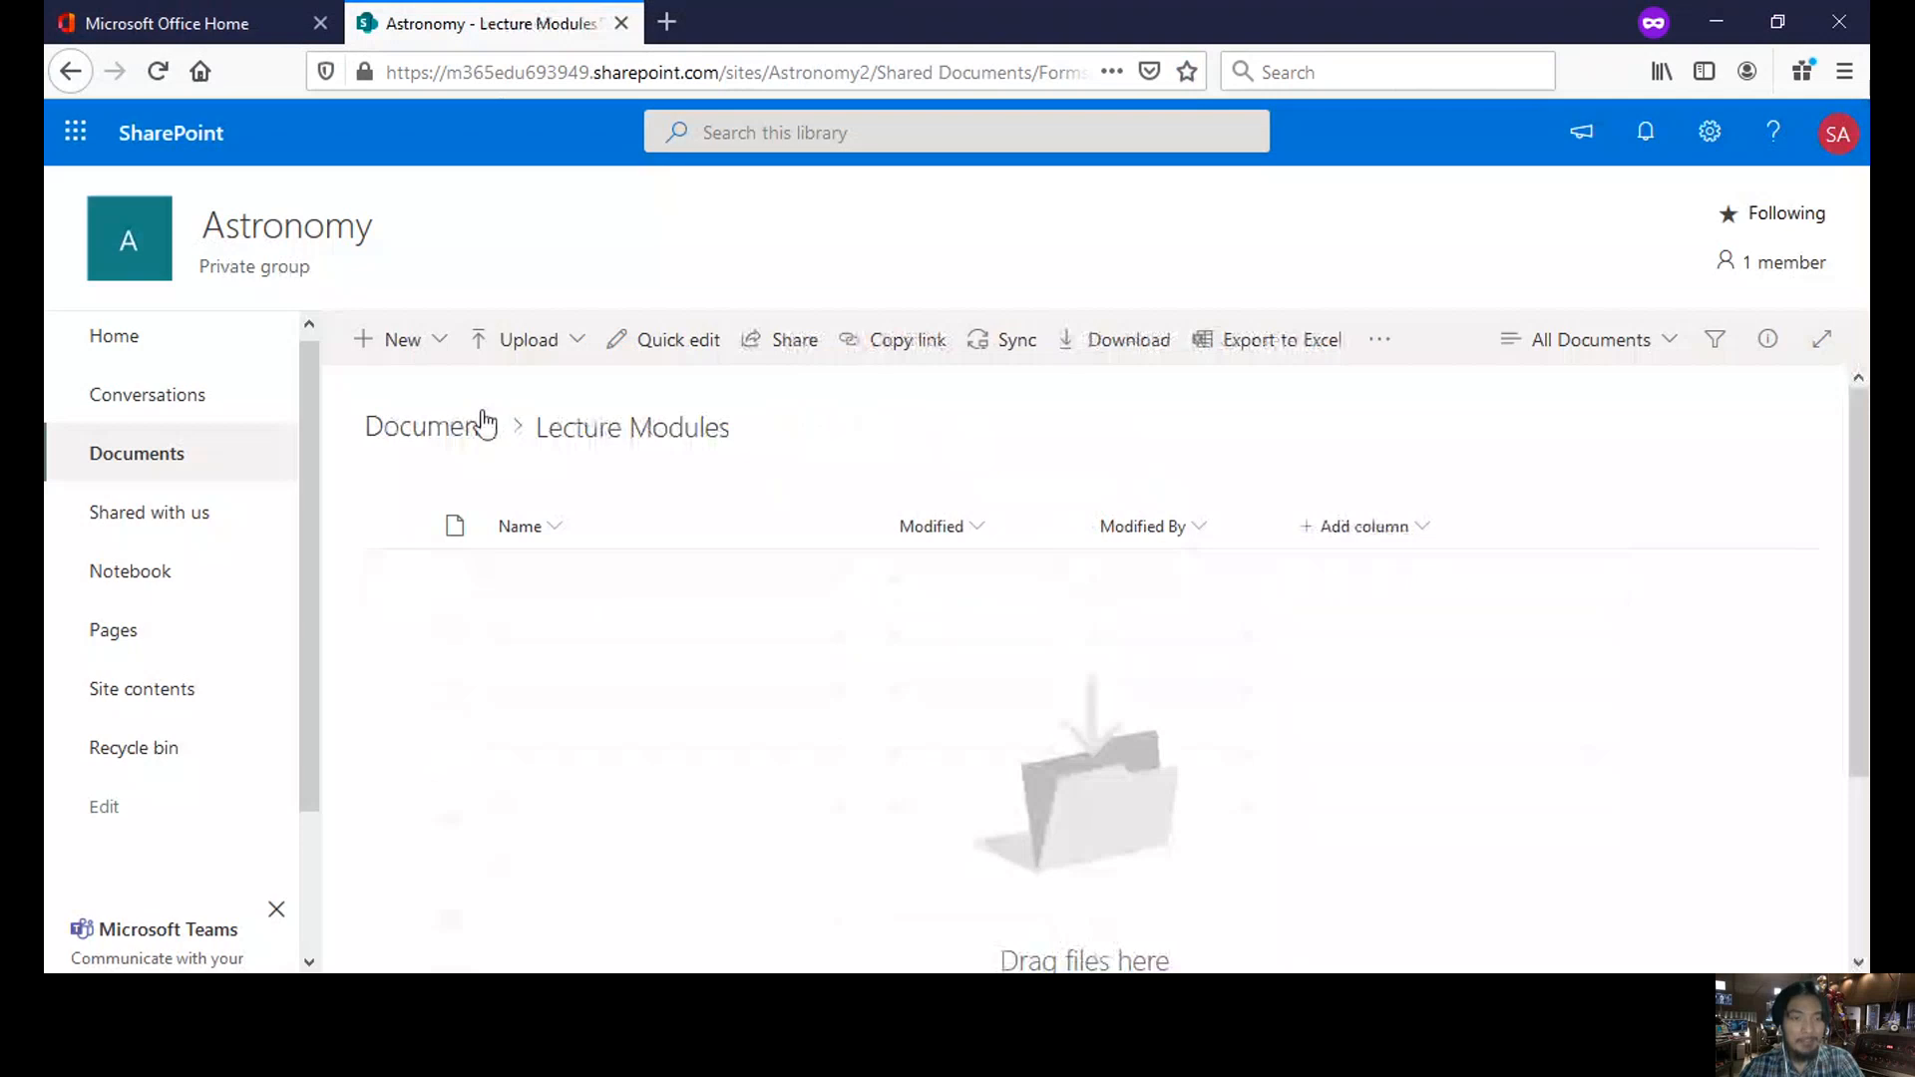
# - Upload the solar system planets image from academe > O365 acad into Lecture Modules
pyautogui.click(546, 349)
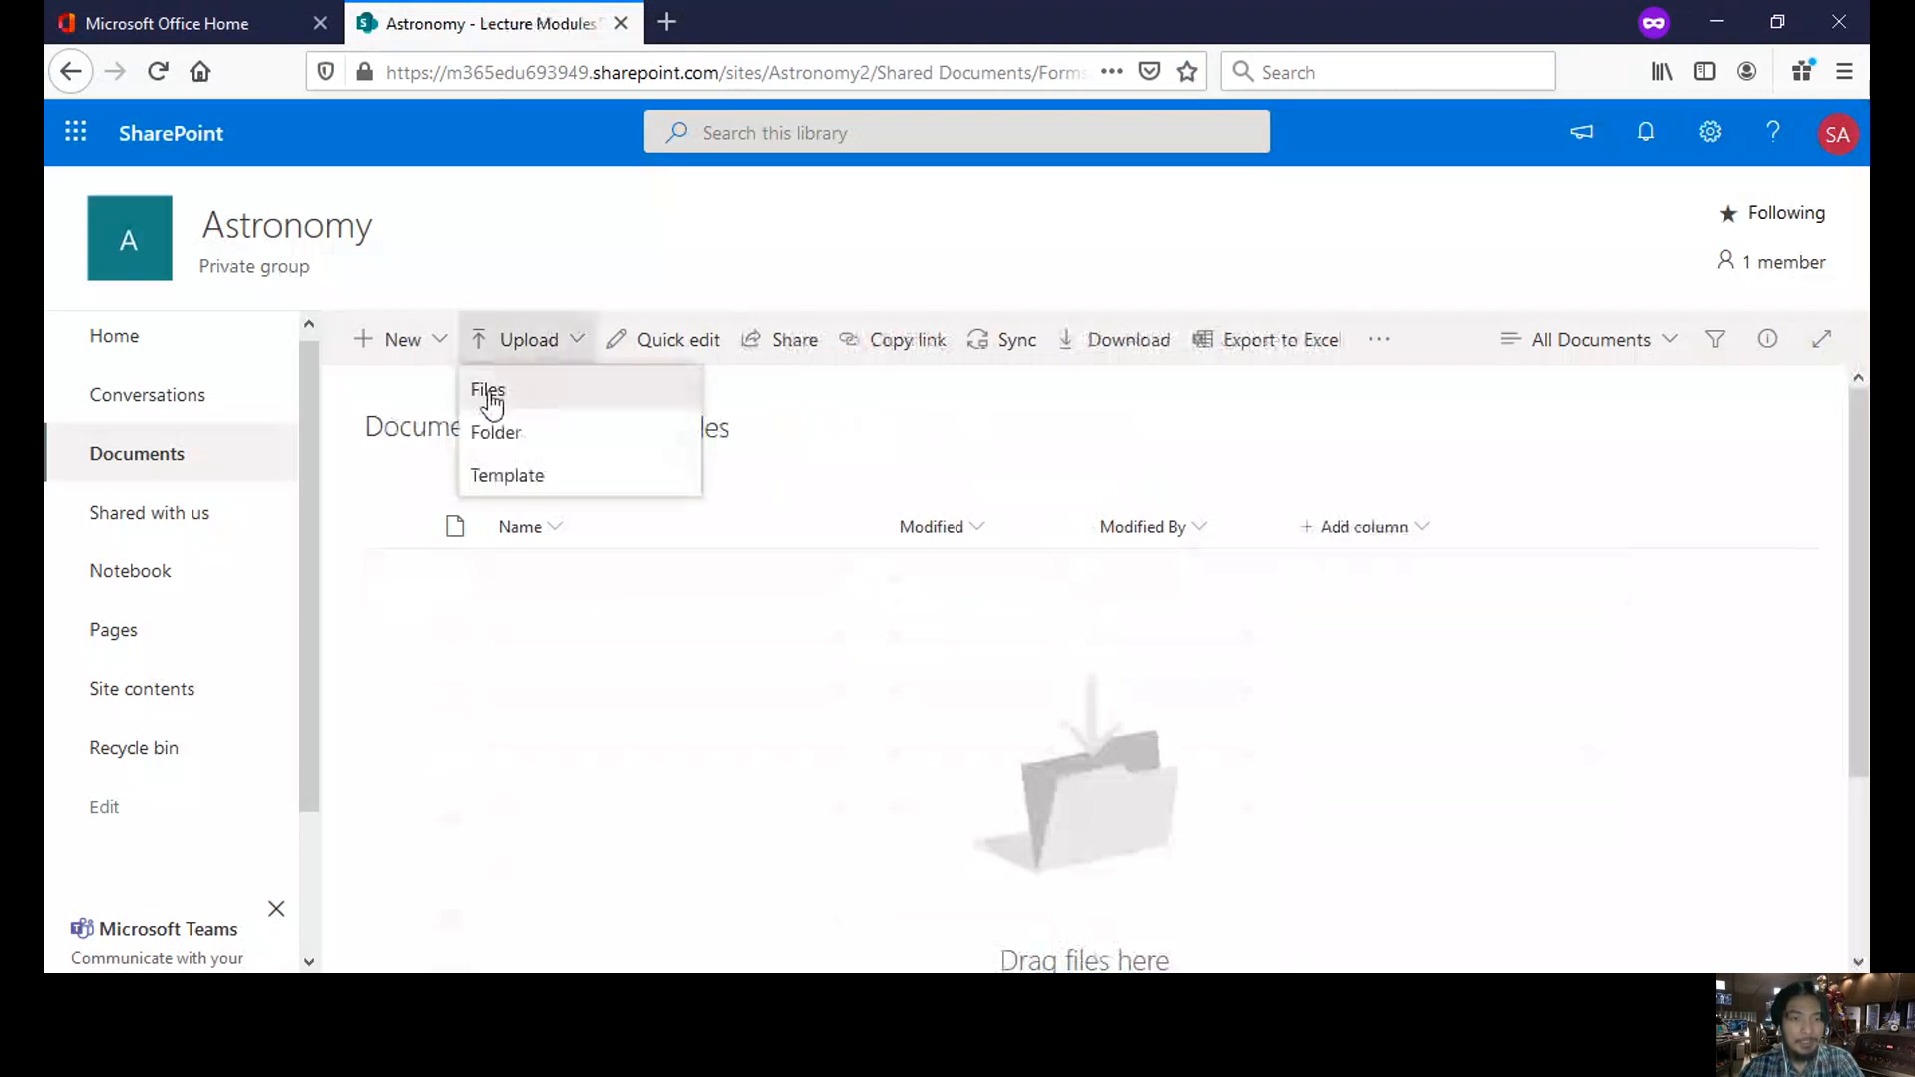
pyautogui.click(534, 399)
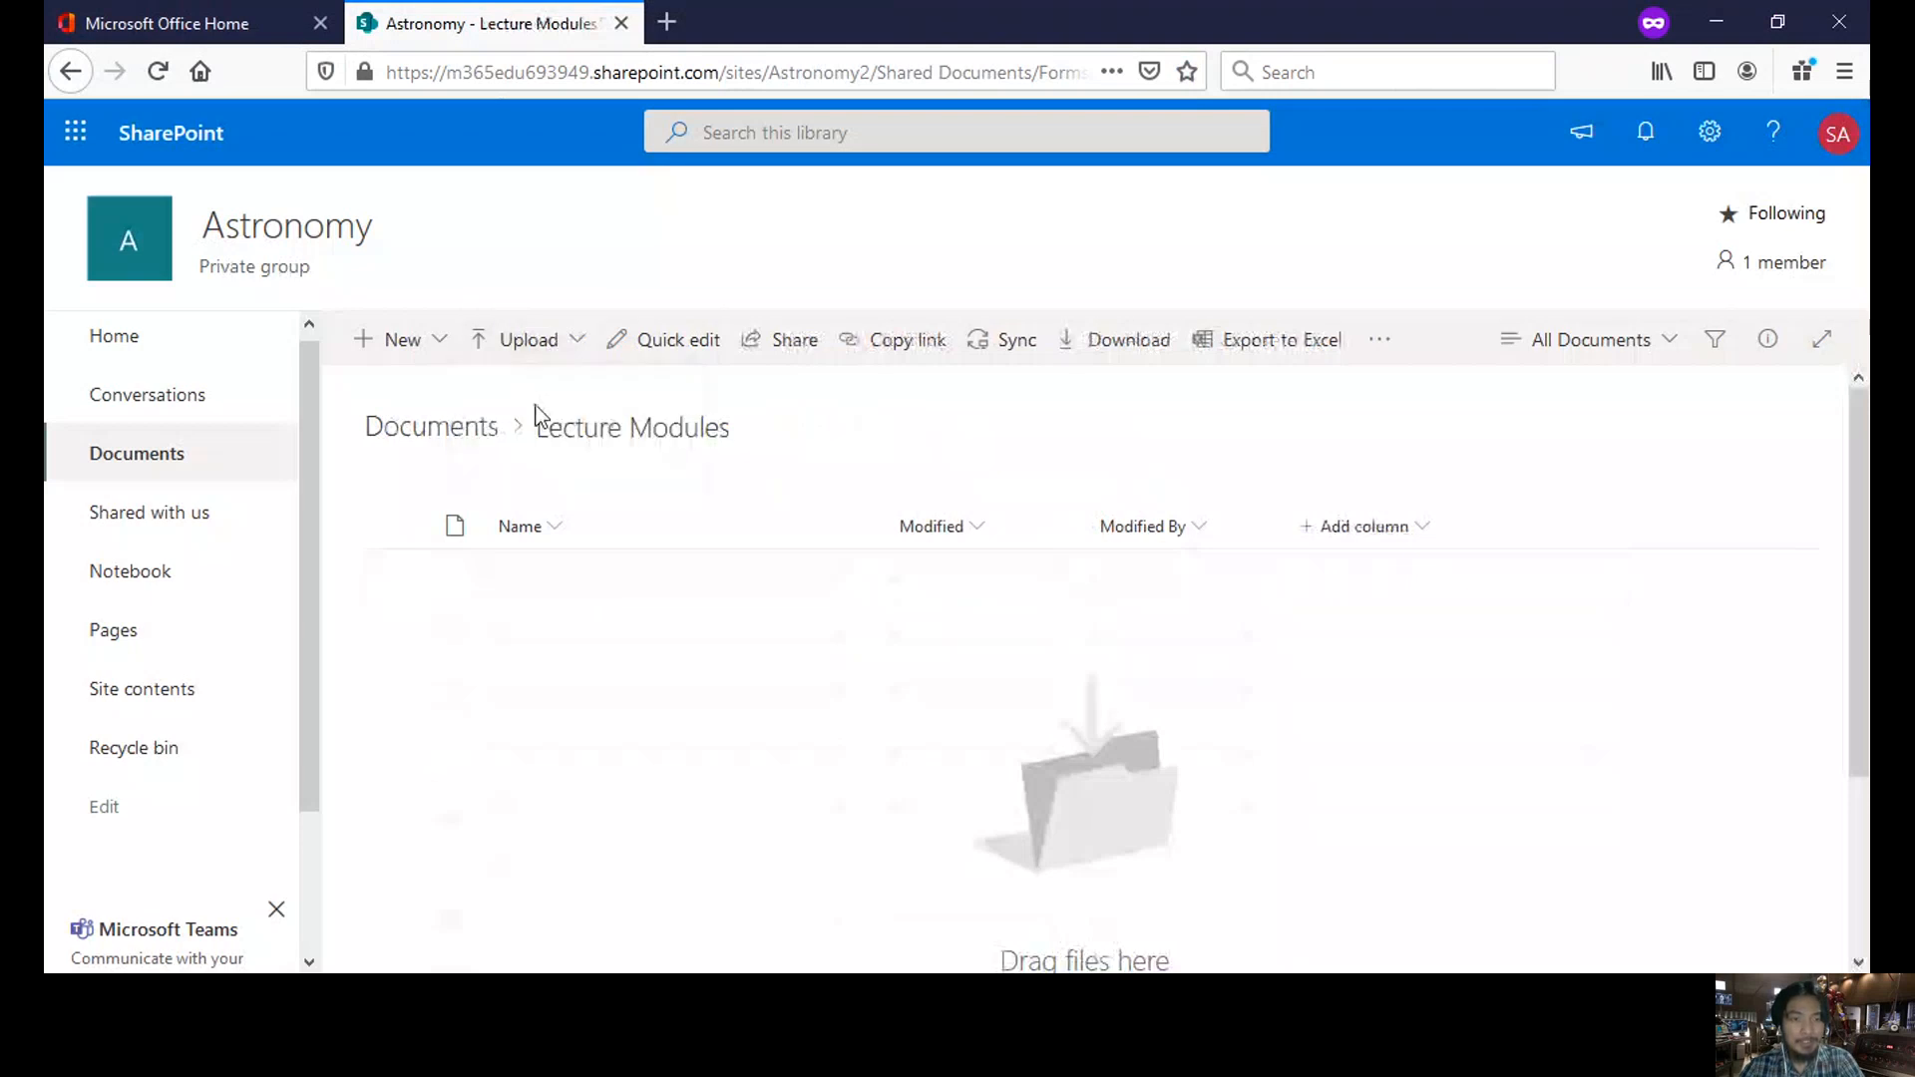
pyautogui.click(568, 349)
pyautogui.click(503, 401)
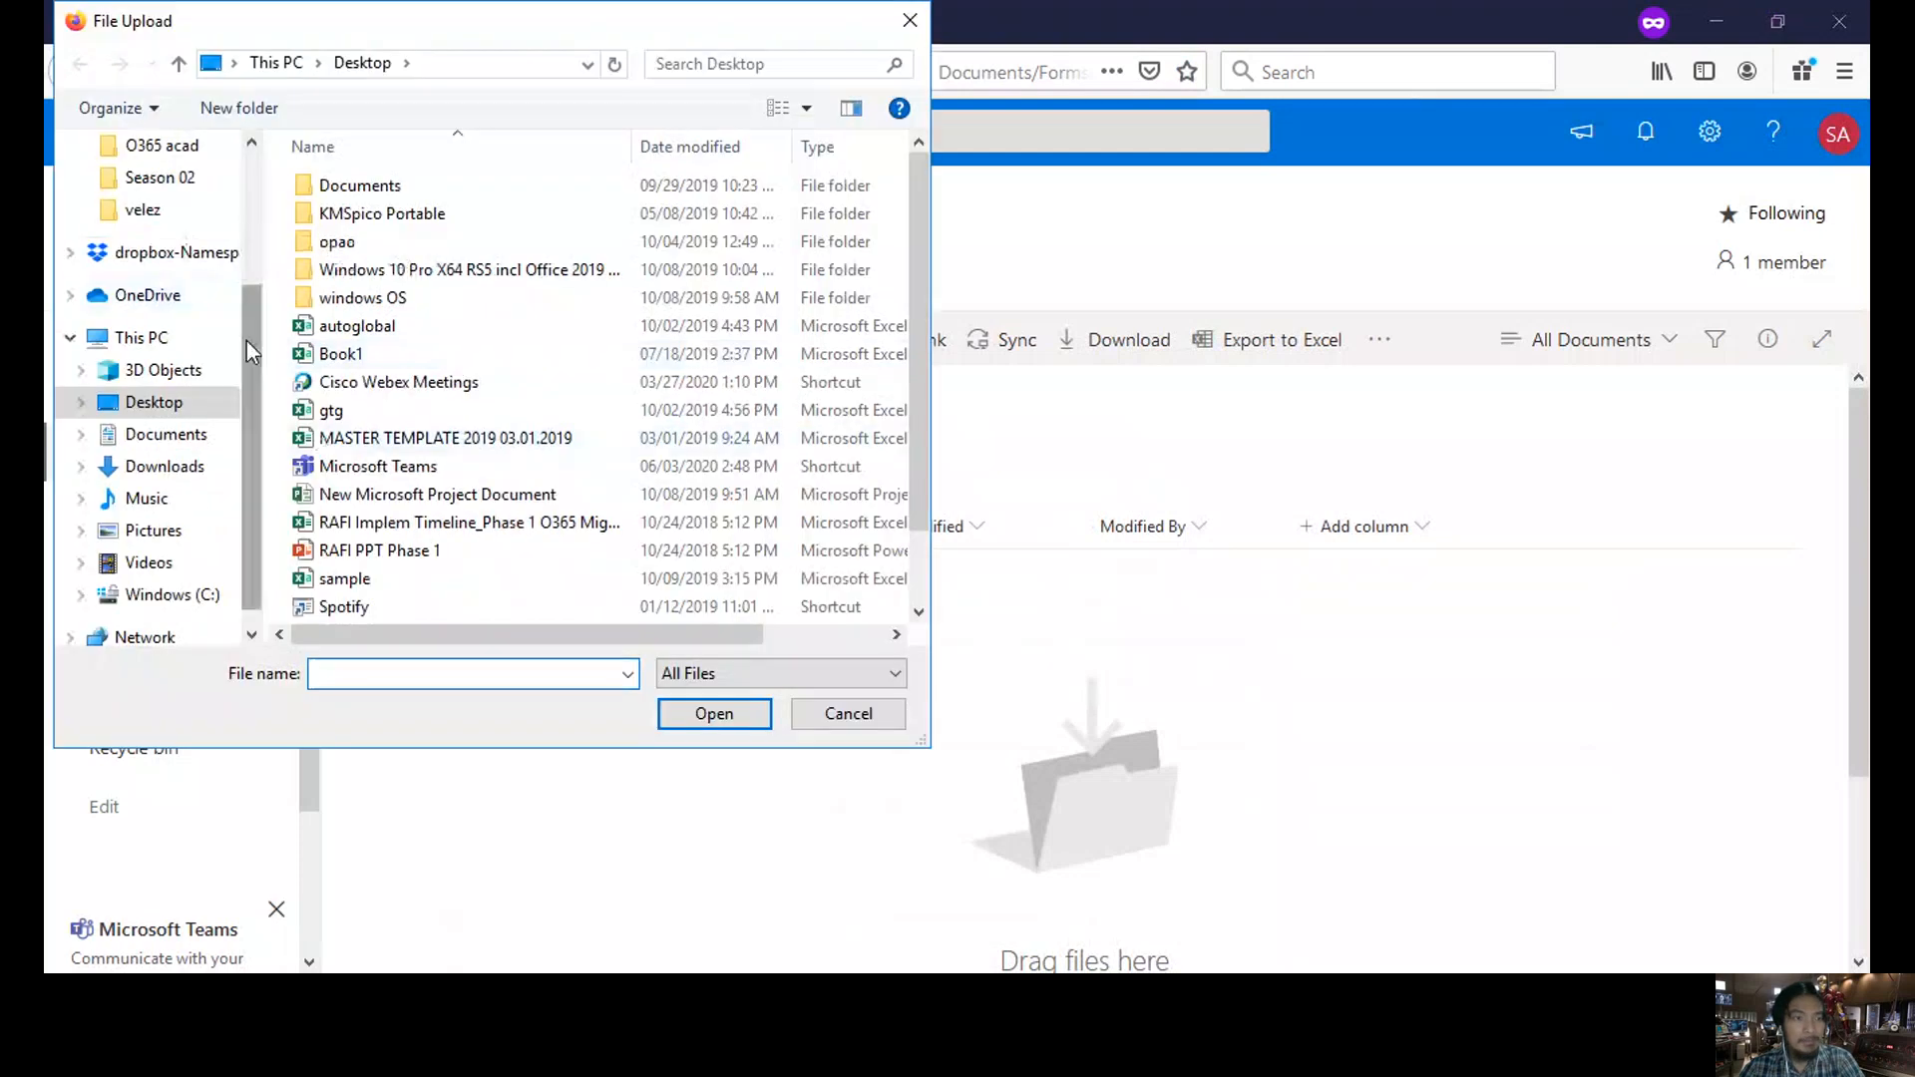
pyautogui.click(183, 335)
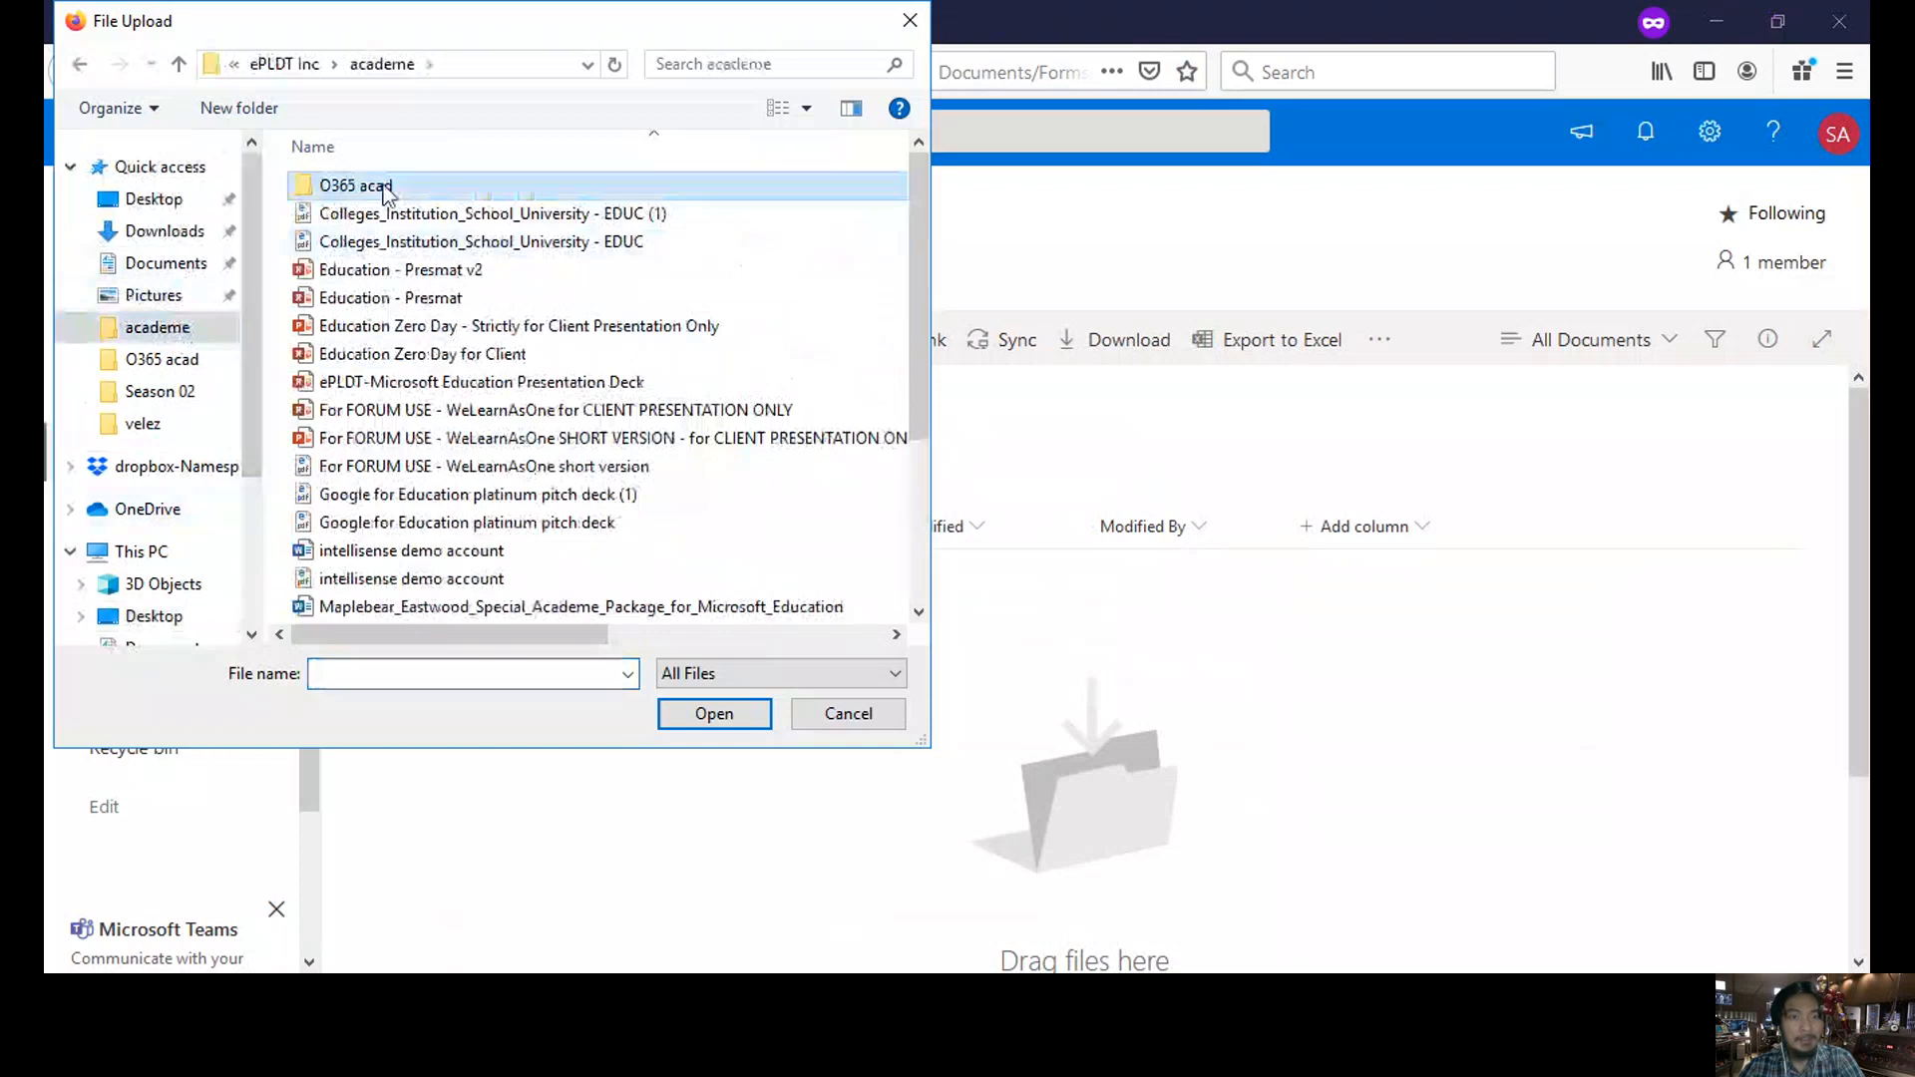
pyautogui.doubleClick(350, 180)
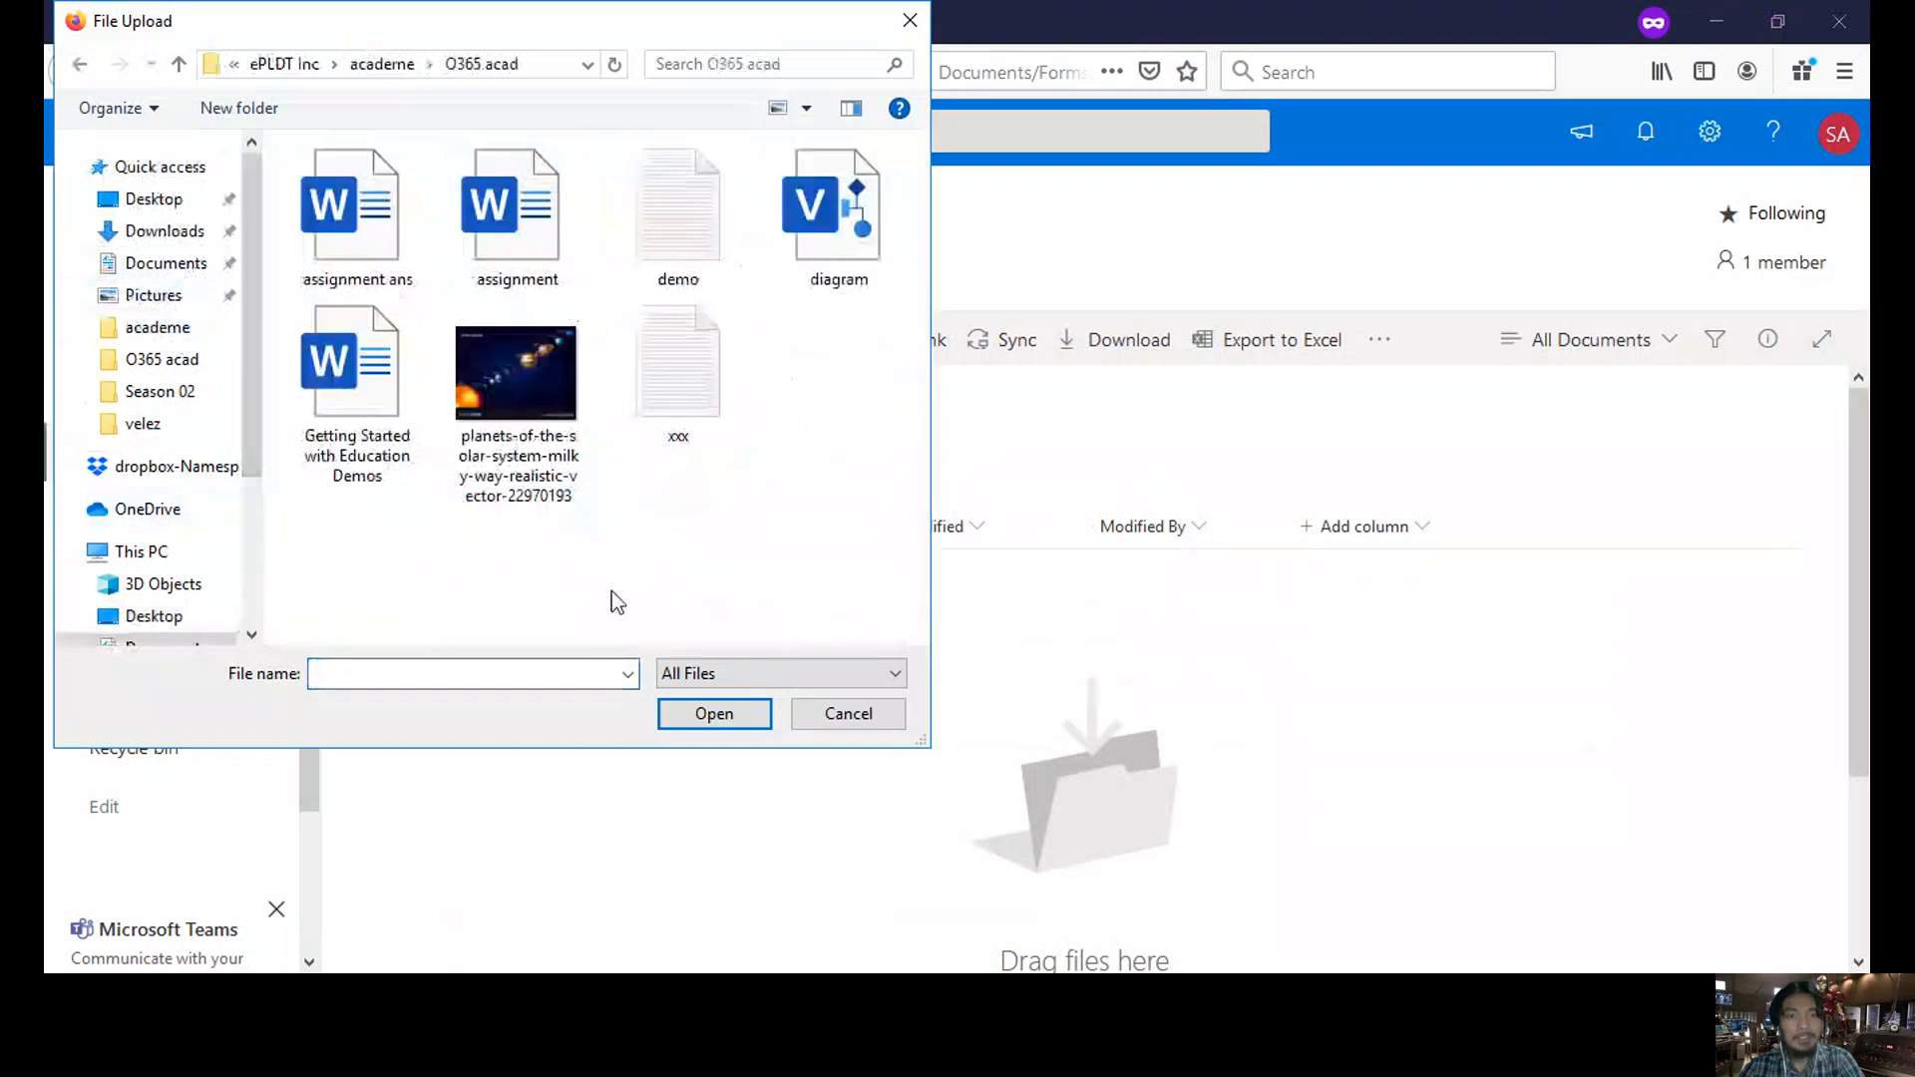
pyautogui.click(517, 411)
pyautogui.doubleClick(516, 411)
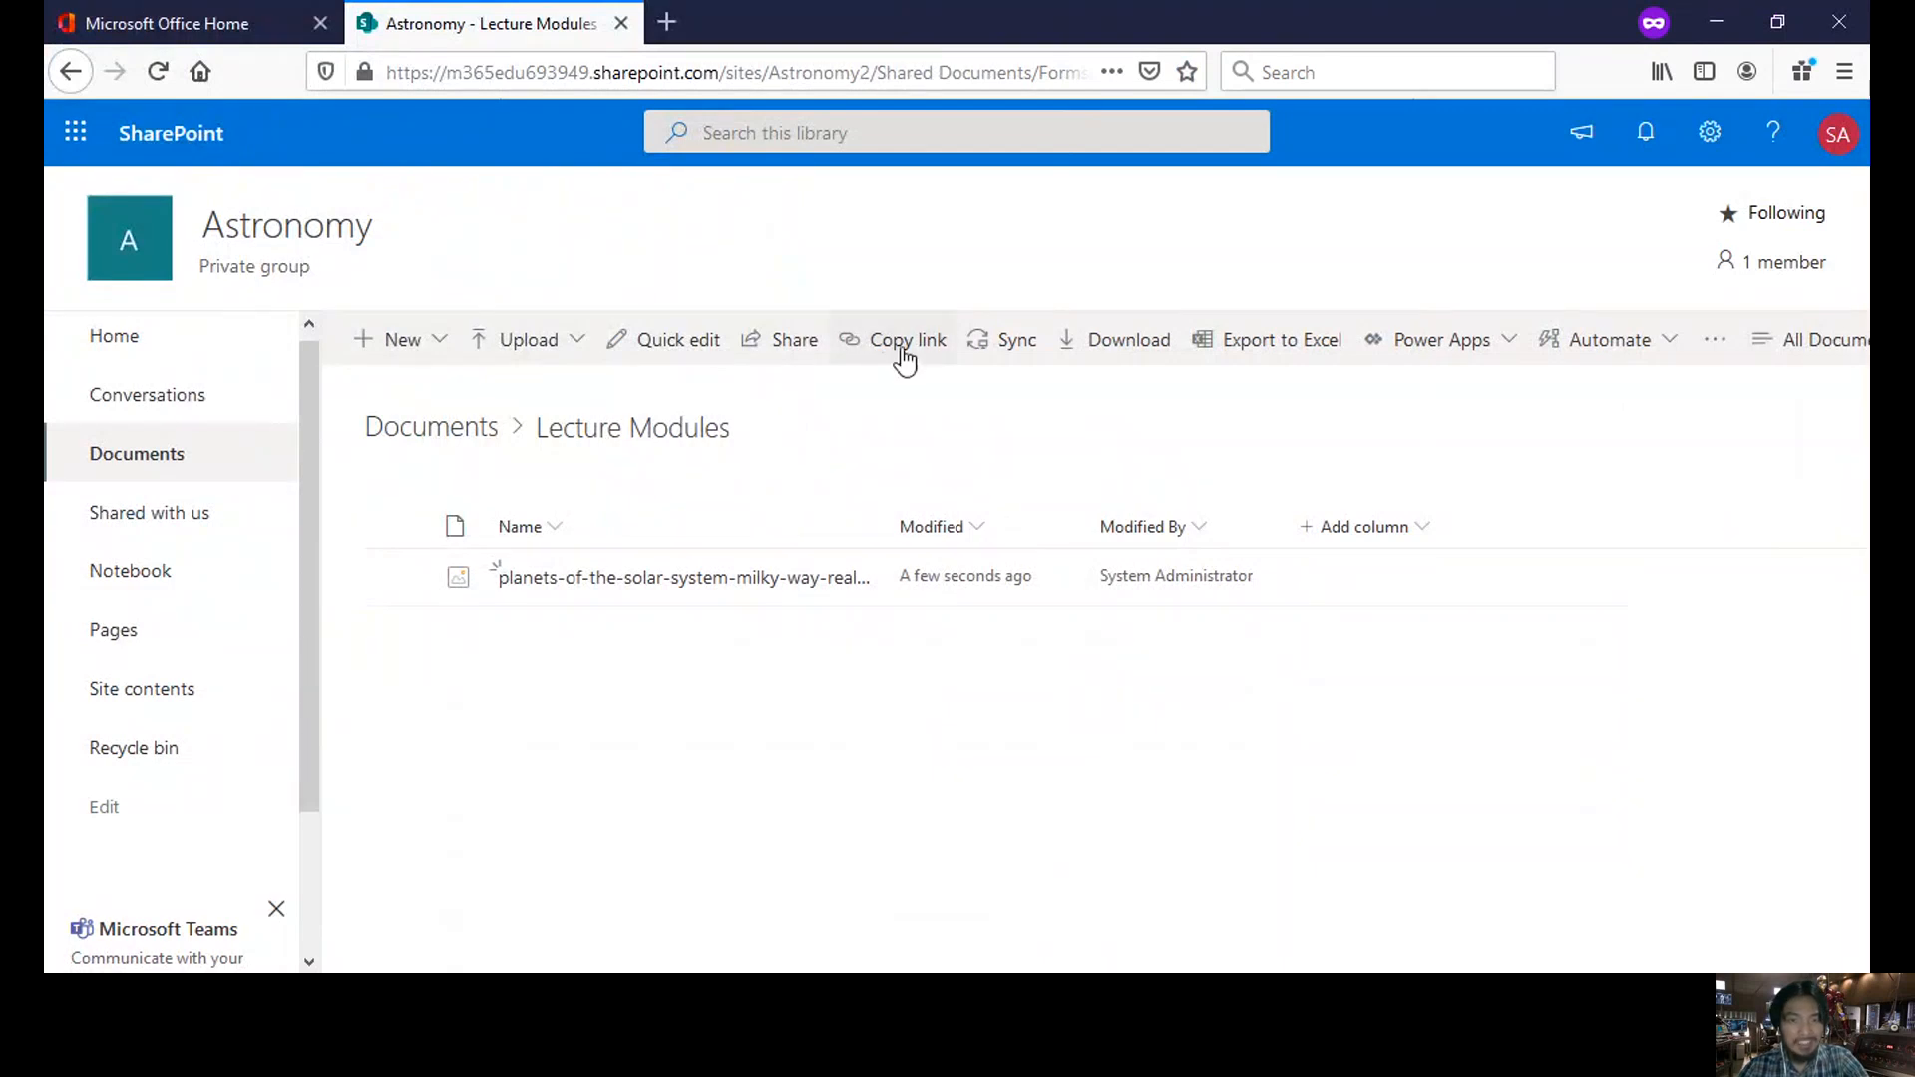
# - Copy an anyone-in-Contoso-can-edit link to the planets image and dismiss the confirmation
pyautogui.click(785, 349)
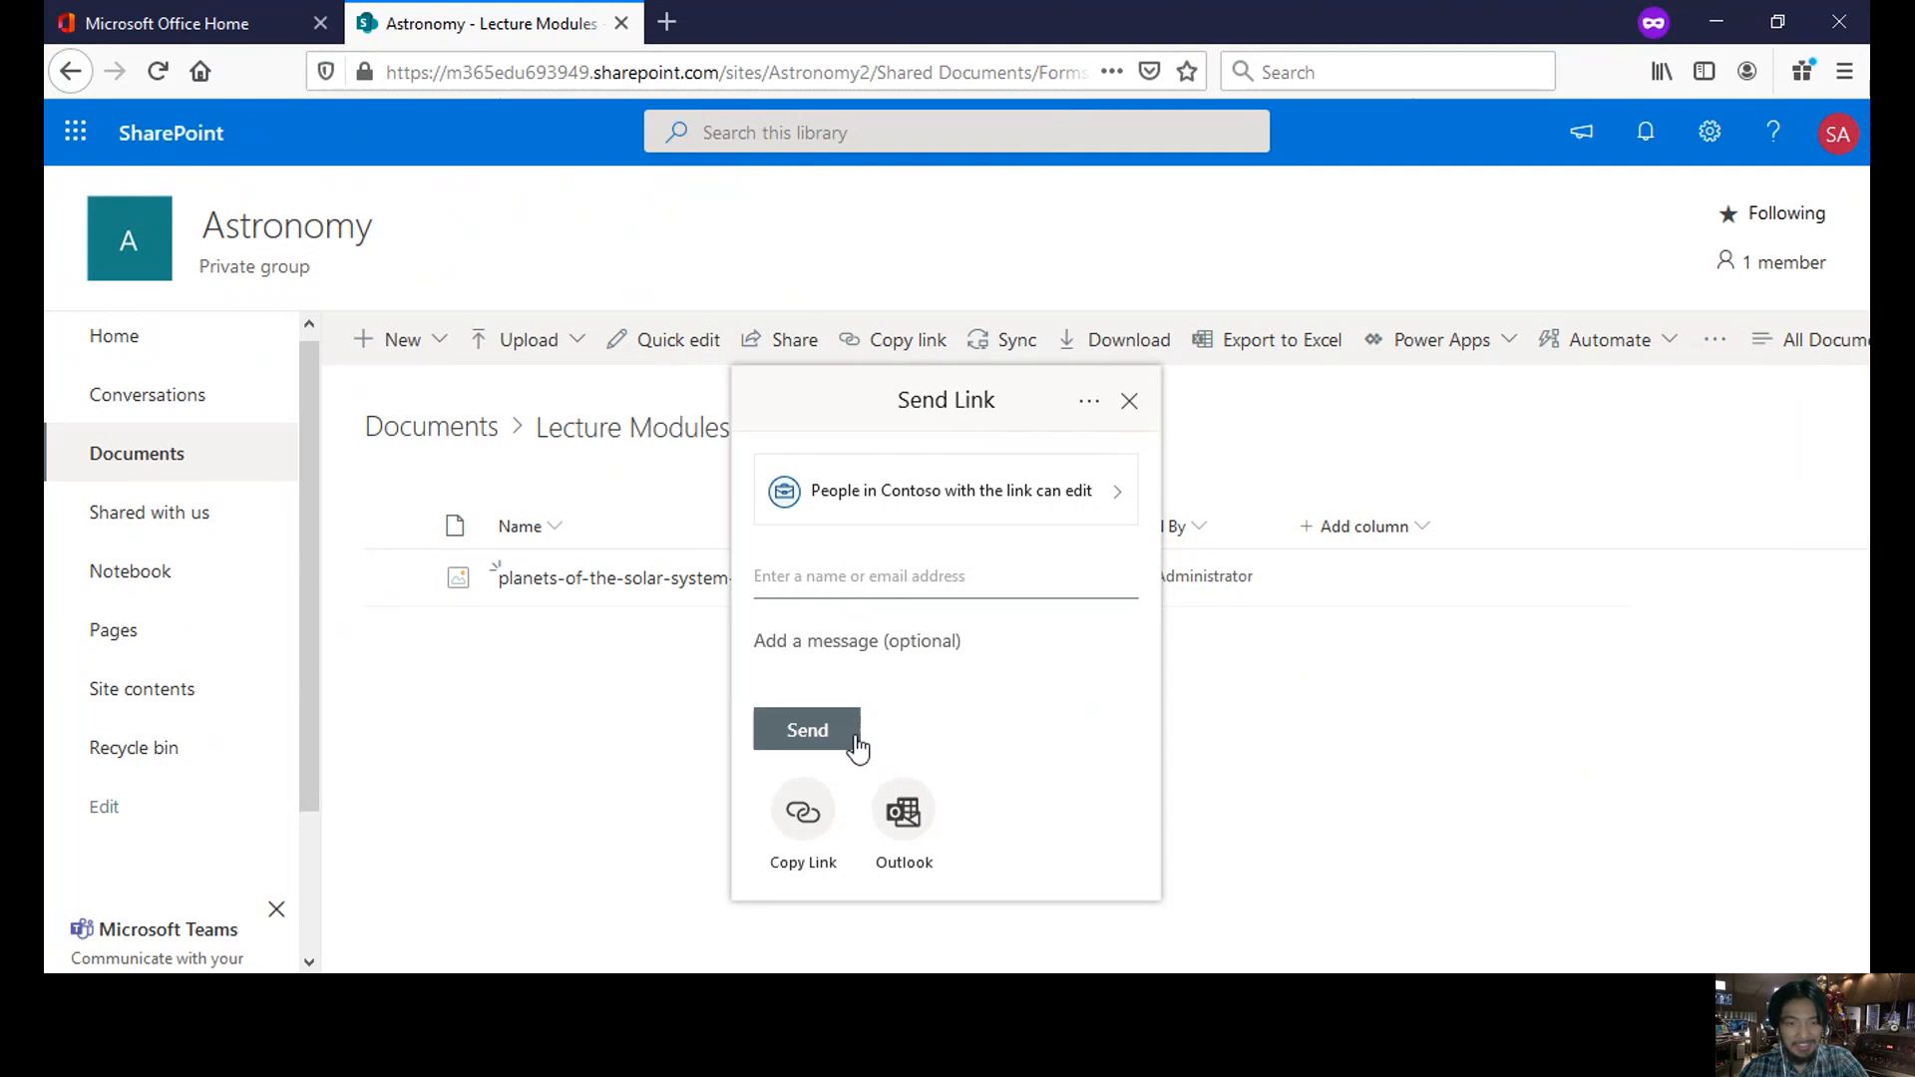
pyautogui.click(810, 840)
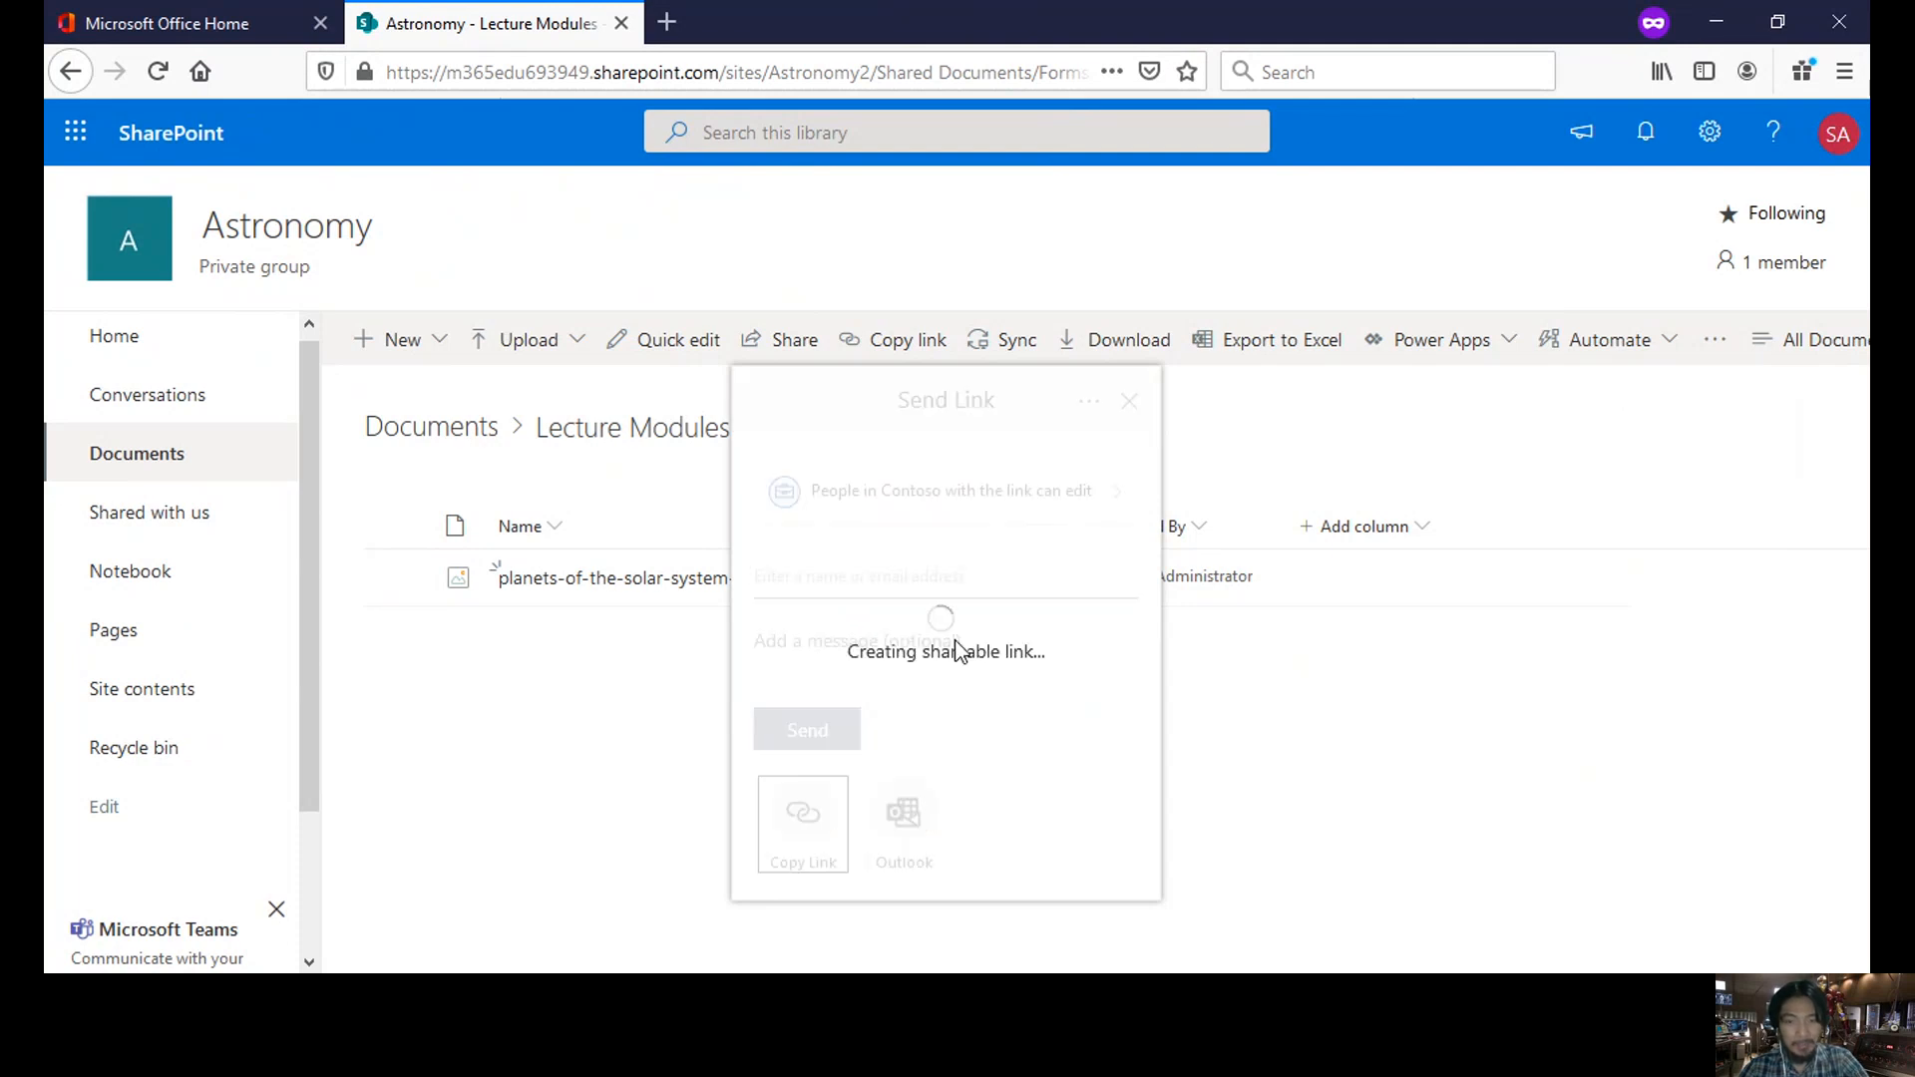
pyautogui.click(1127, 403)
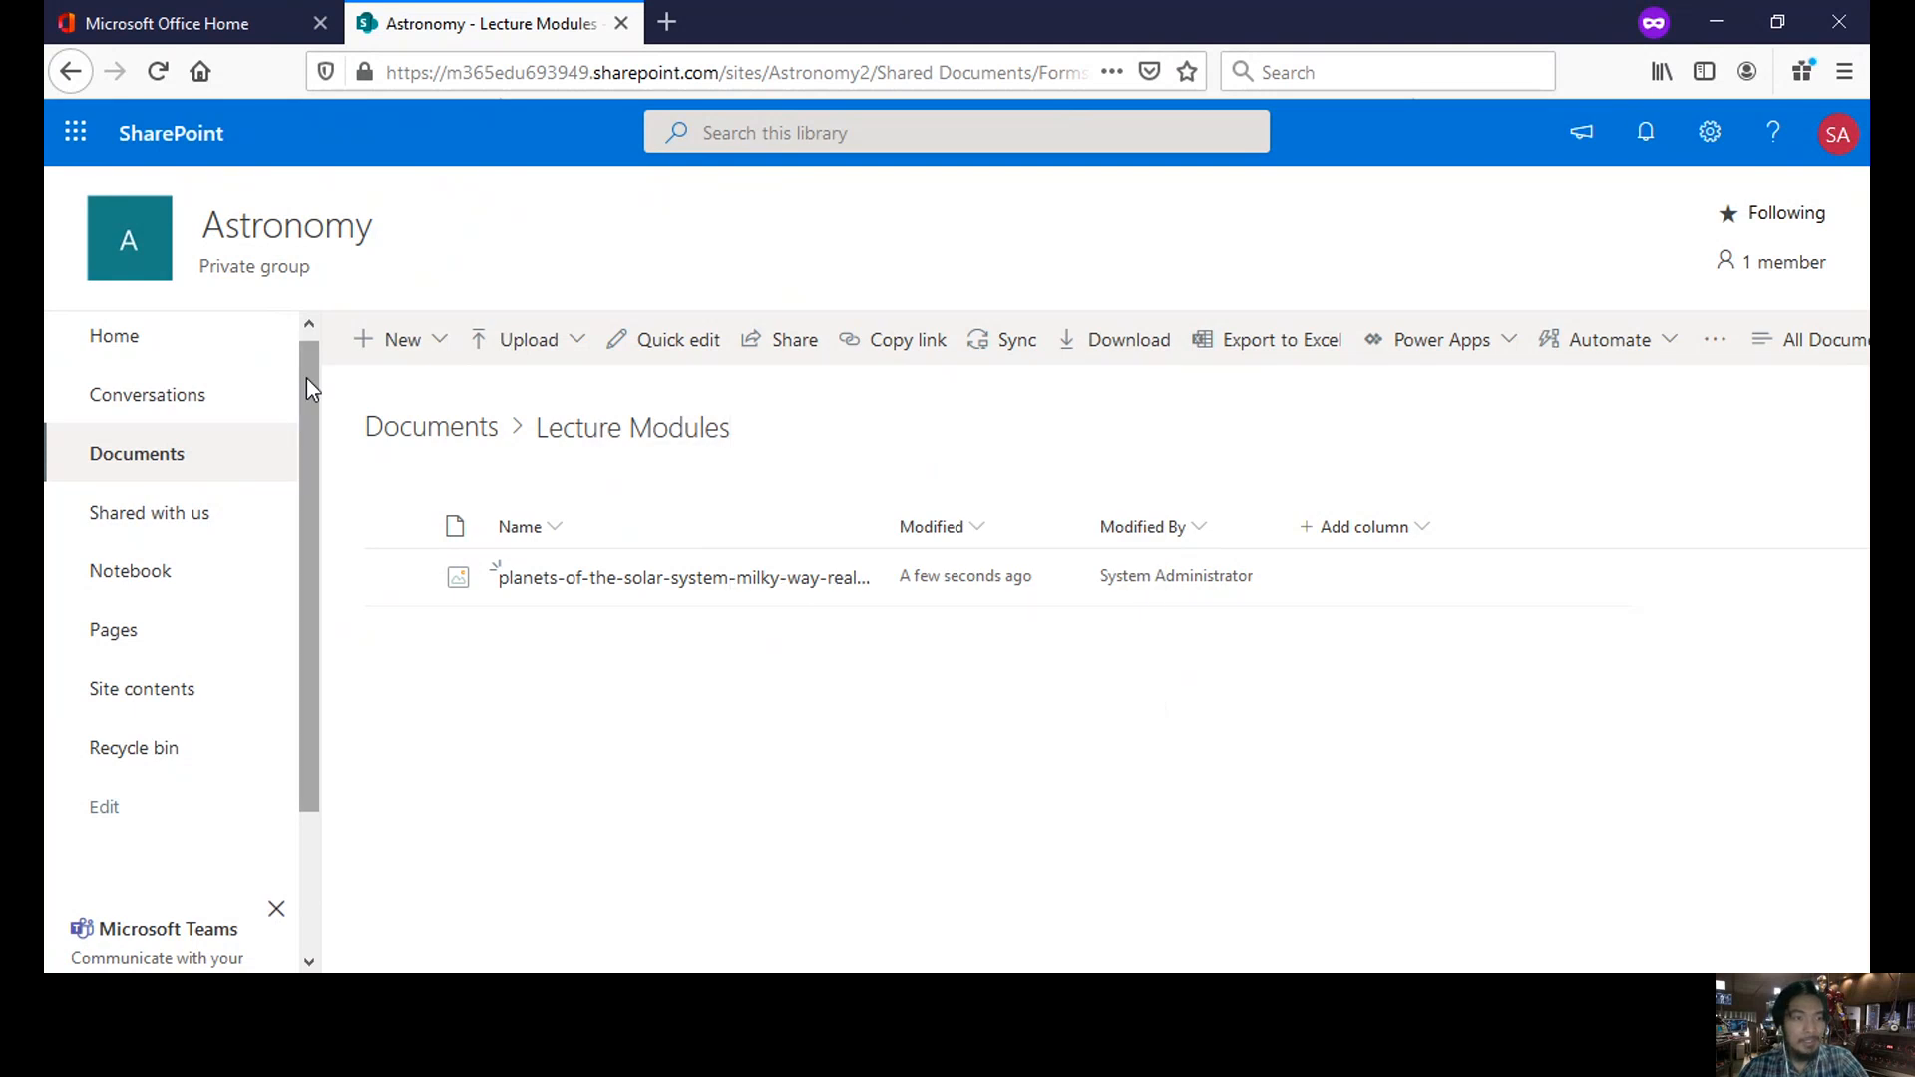
pyautogui.moveTo(307, 377); pyautogui.dragTo(308, 342)
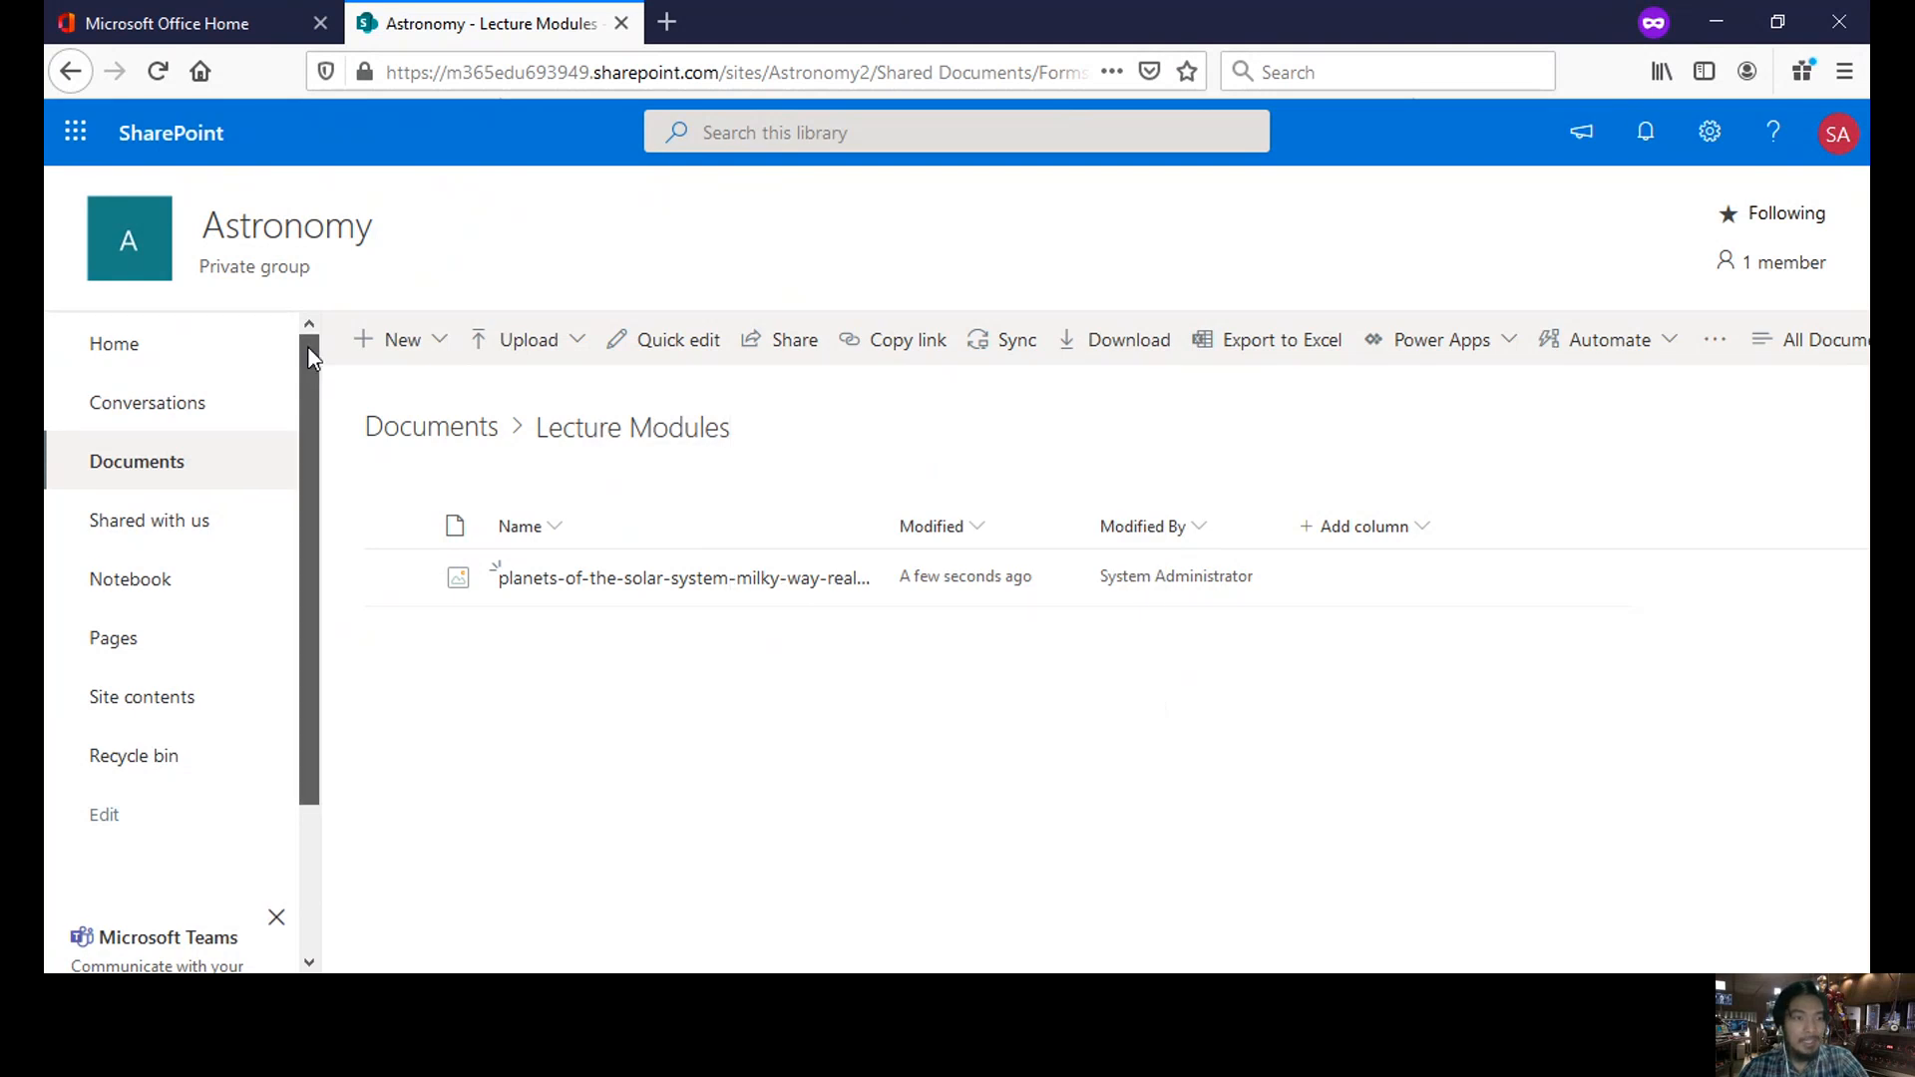
# - From the Astronomy home page, start a news post and preview the Visual and Blank templates
pyautogui.click(147, 355)
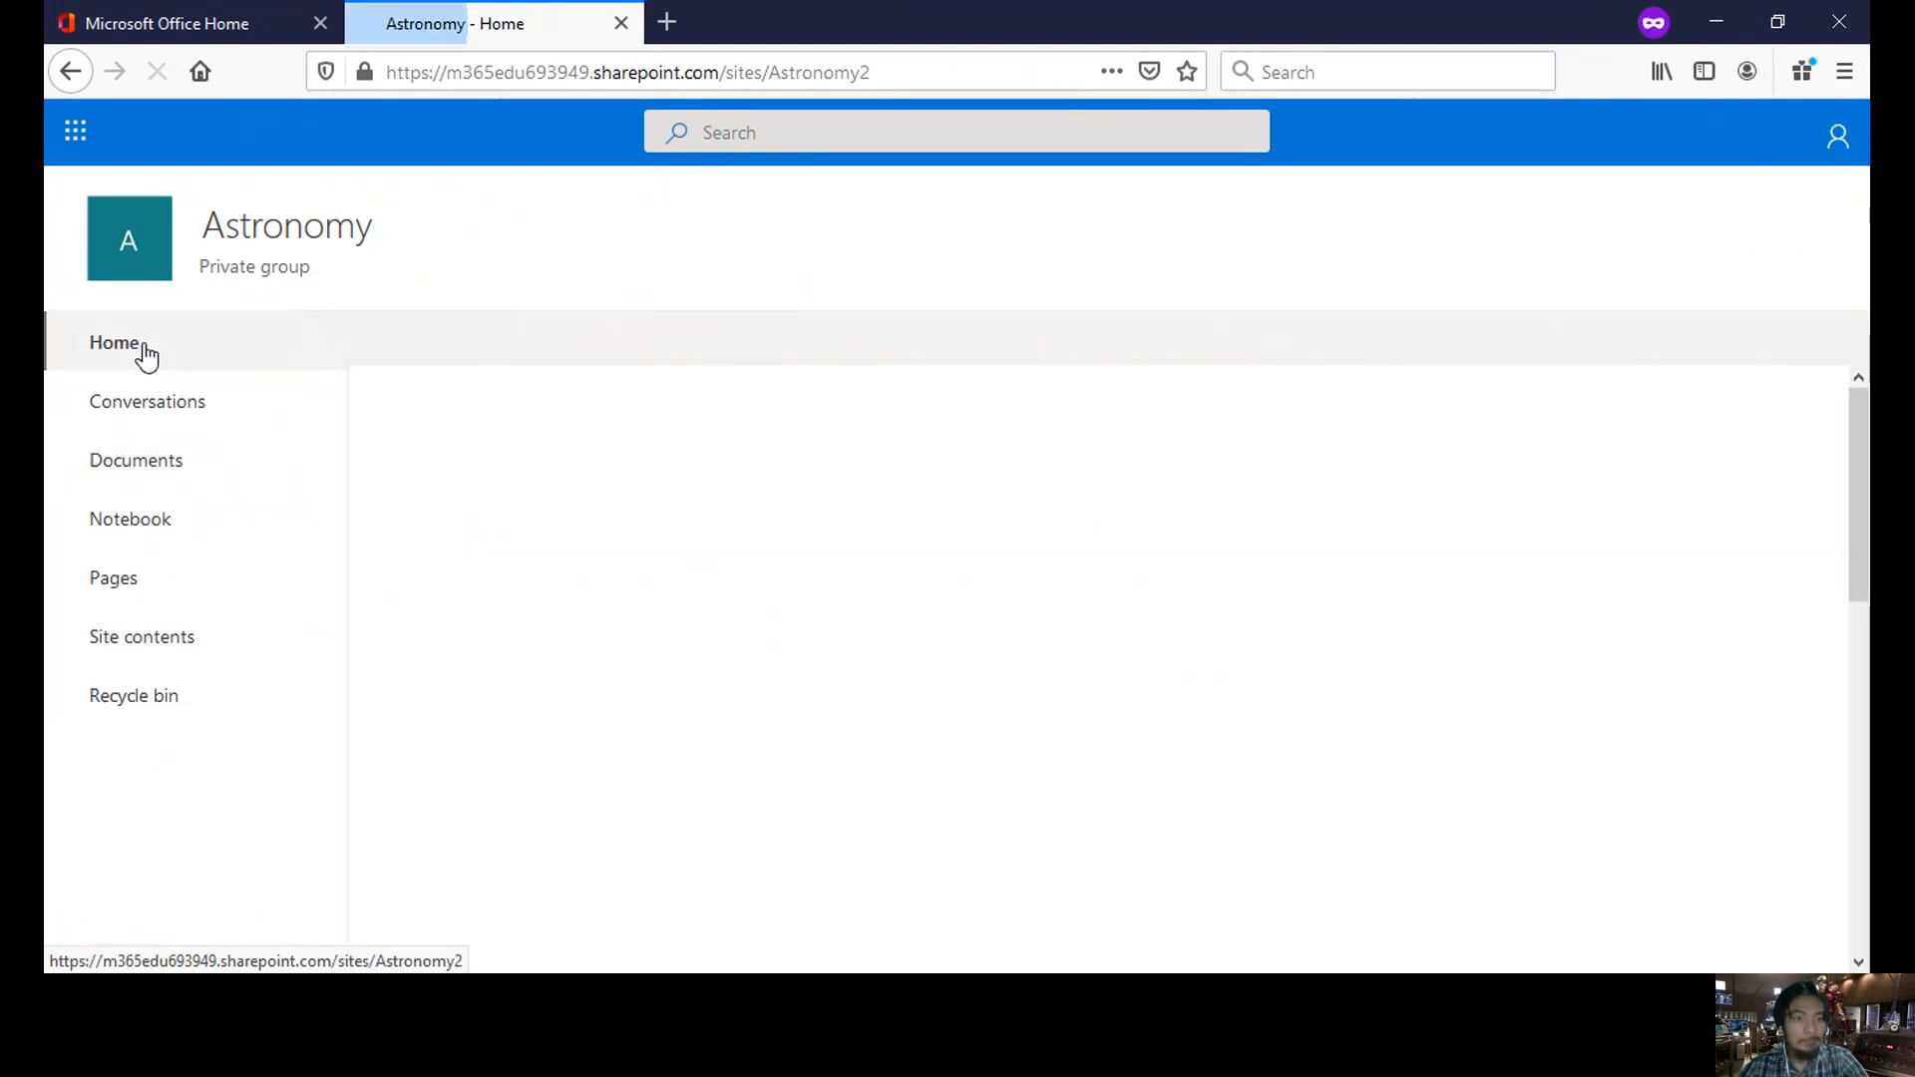
pyautogui.click(464, 363)
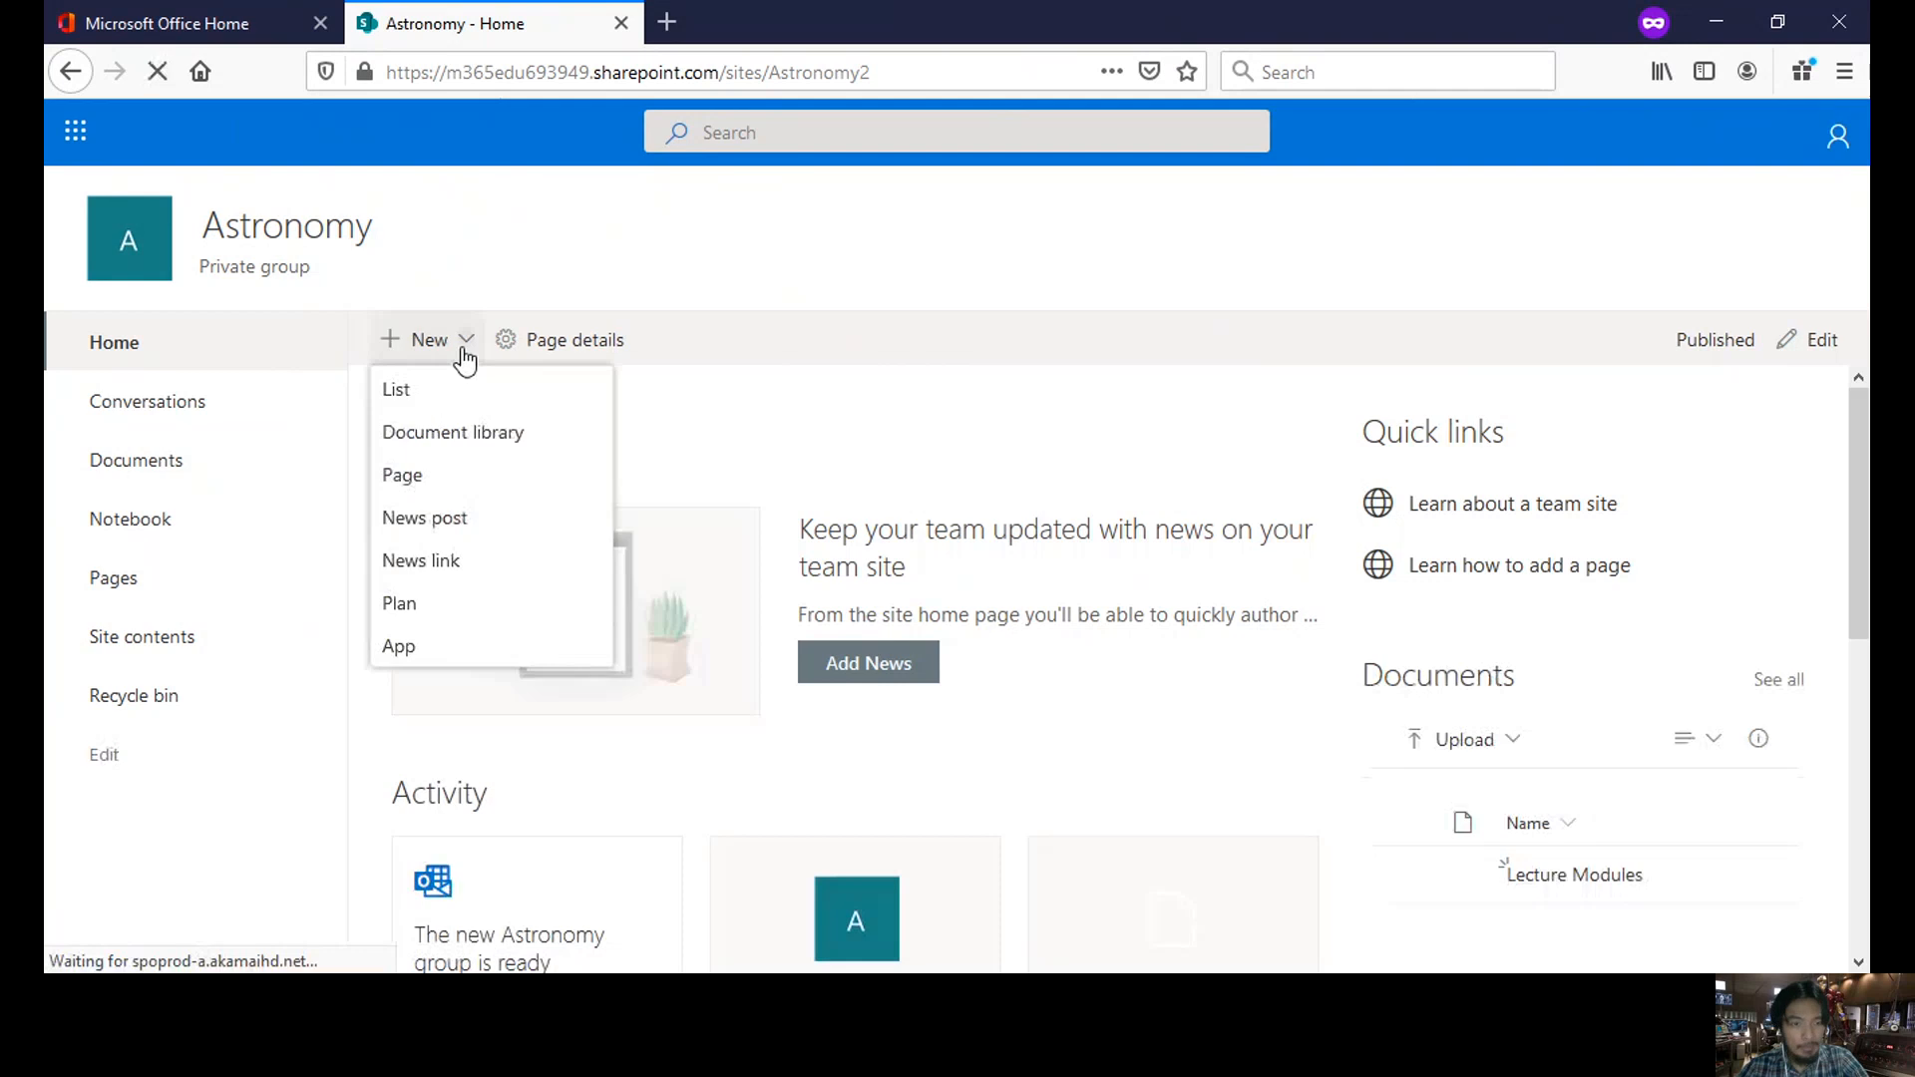
pyautogui.click(492, 521)
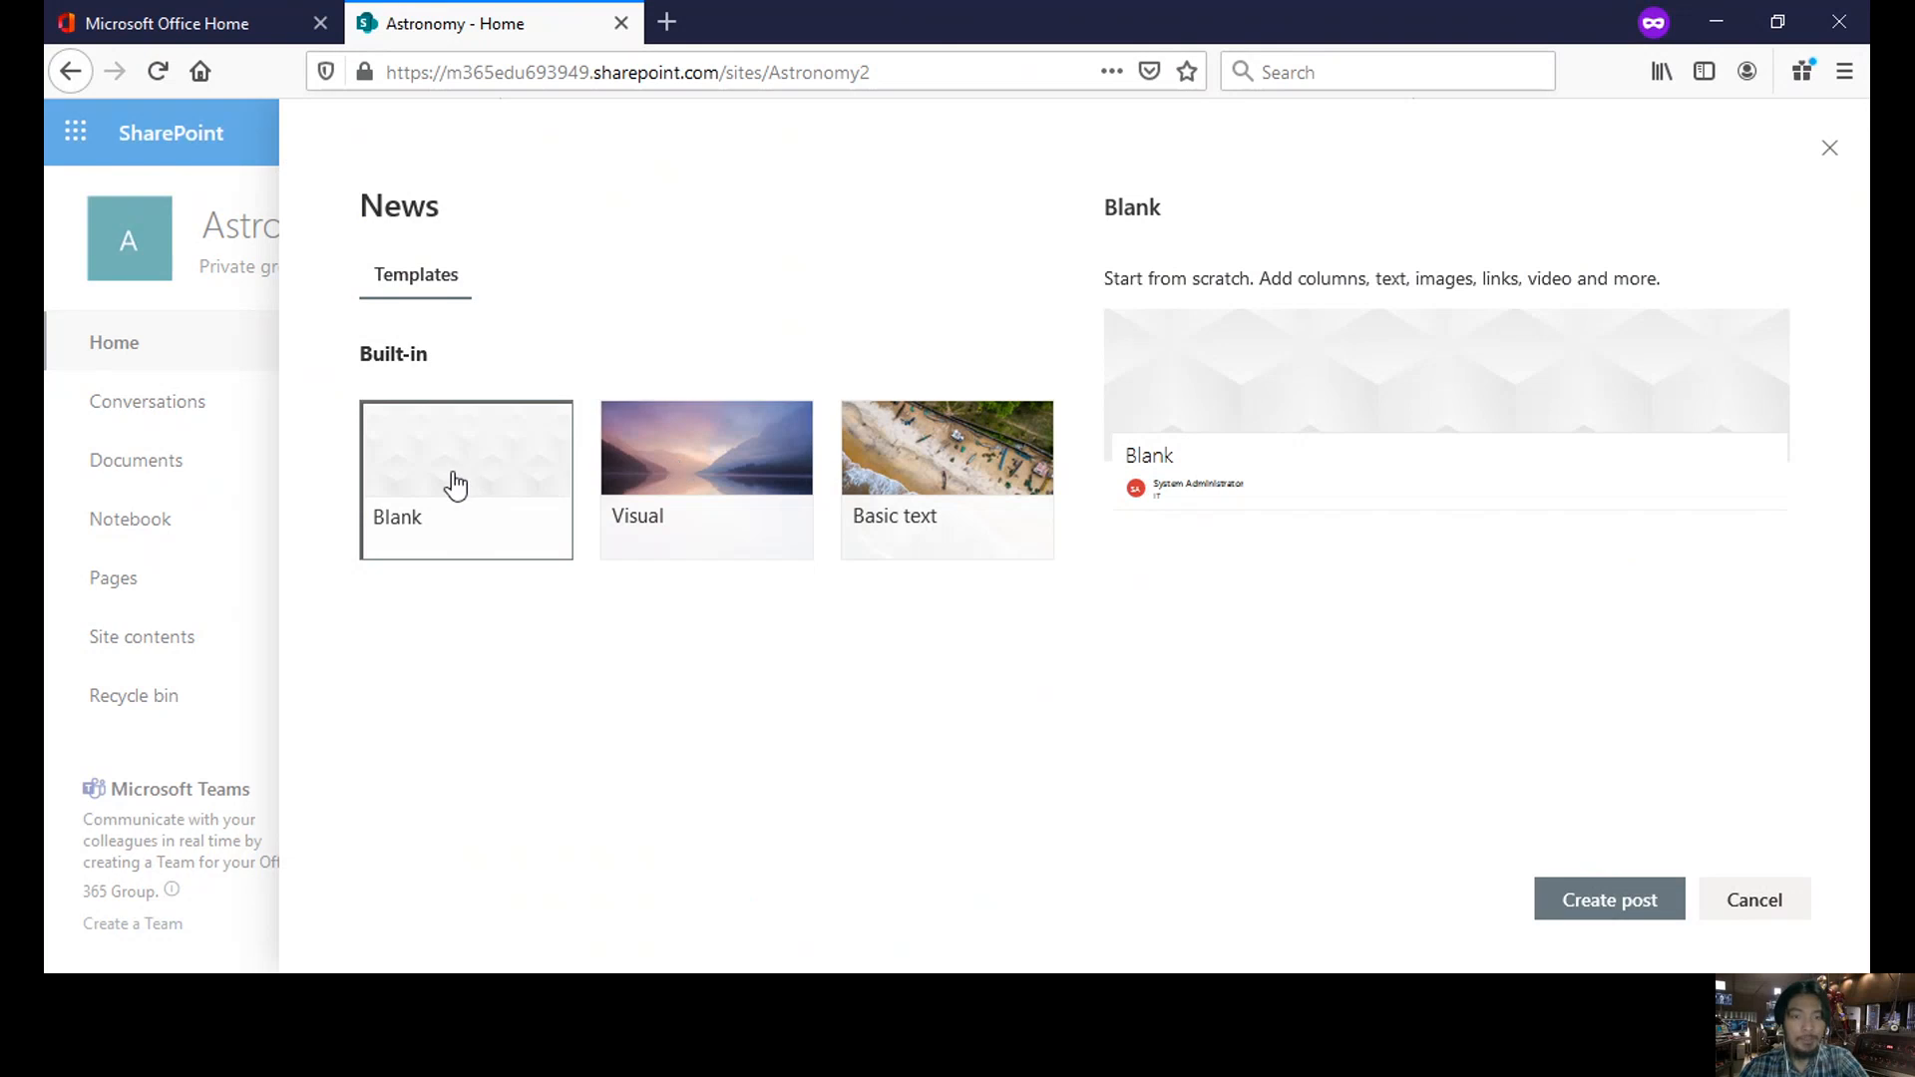
pyautogui.click(718, 484)
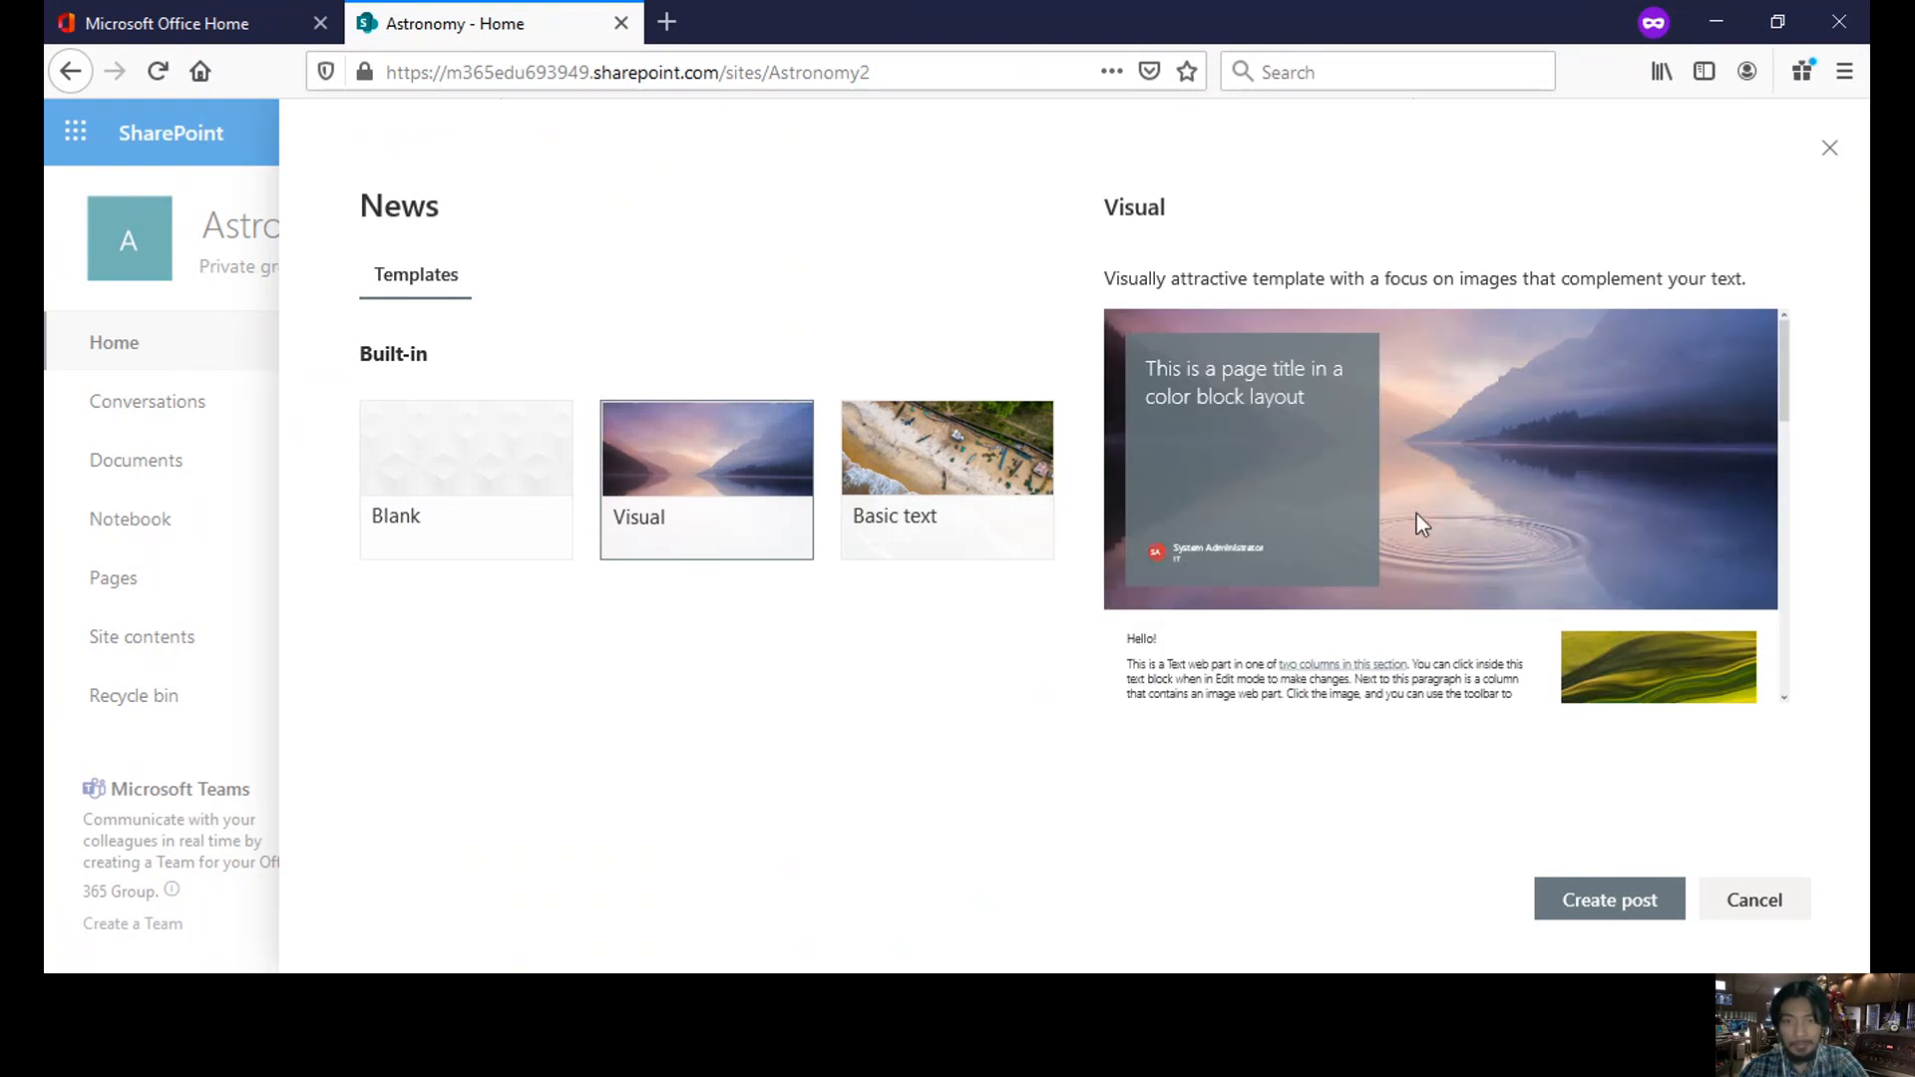
pyautogui.click(478, 494)
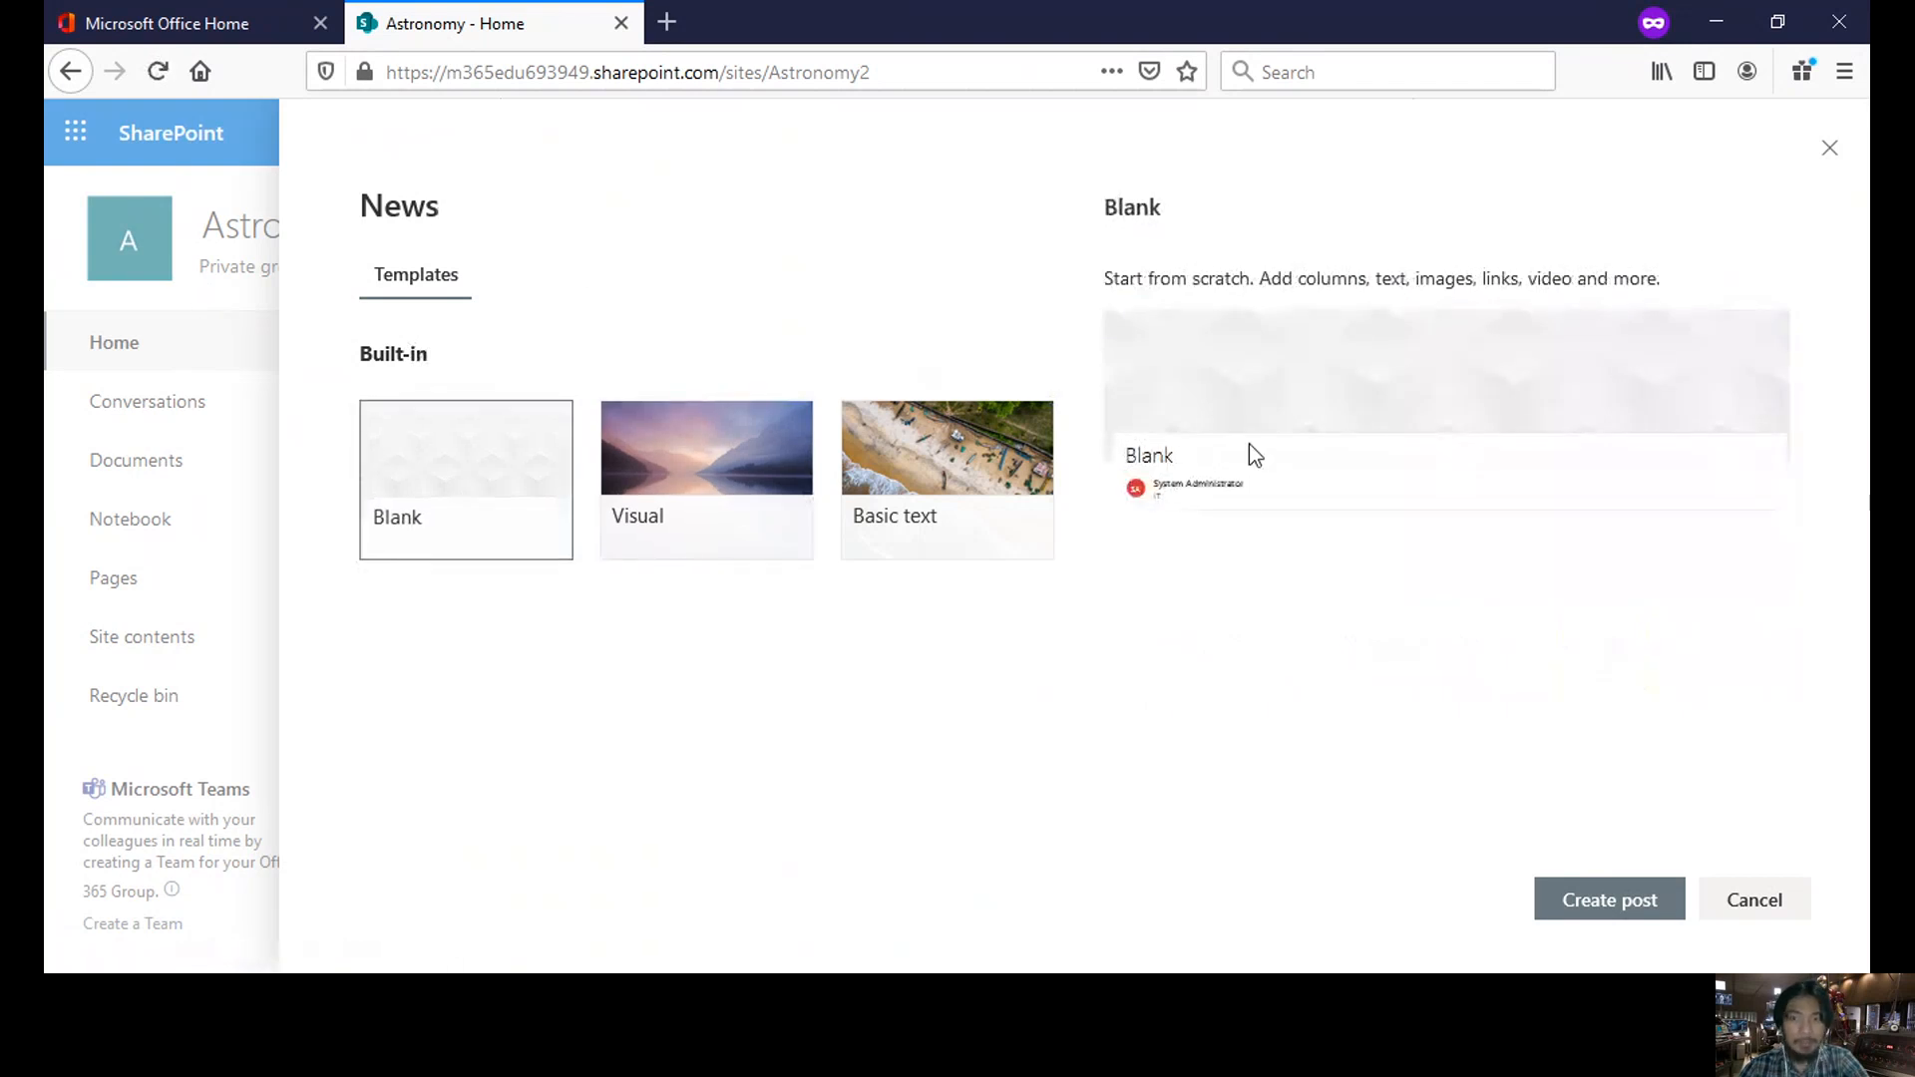
# - Start a new news post from the Visual template
pyautogui.click(1839, 153)
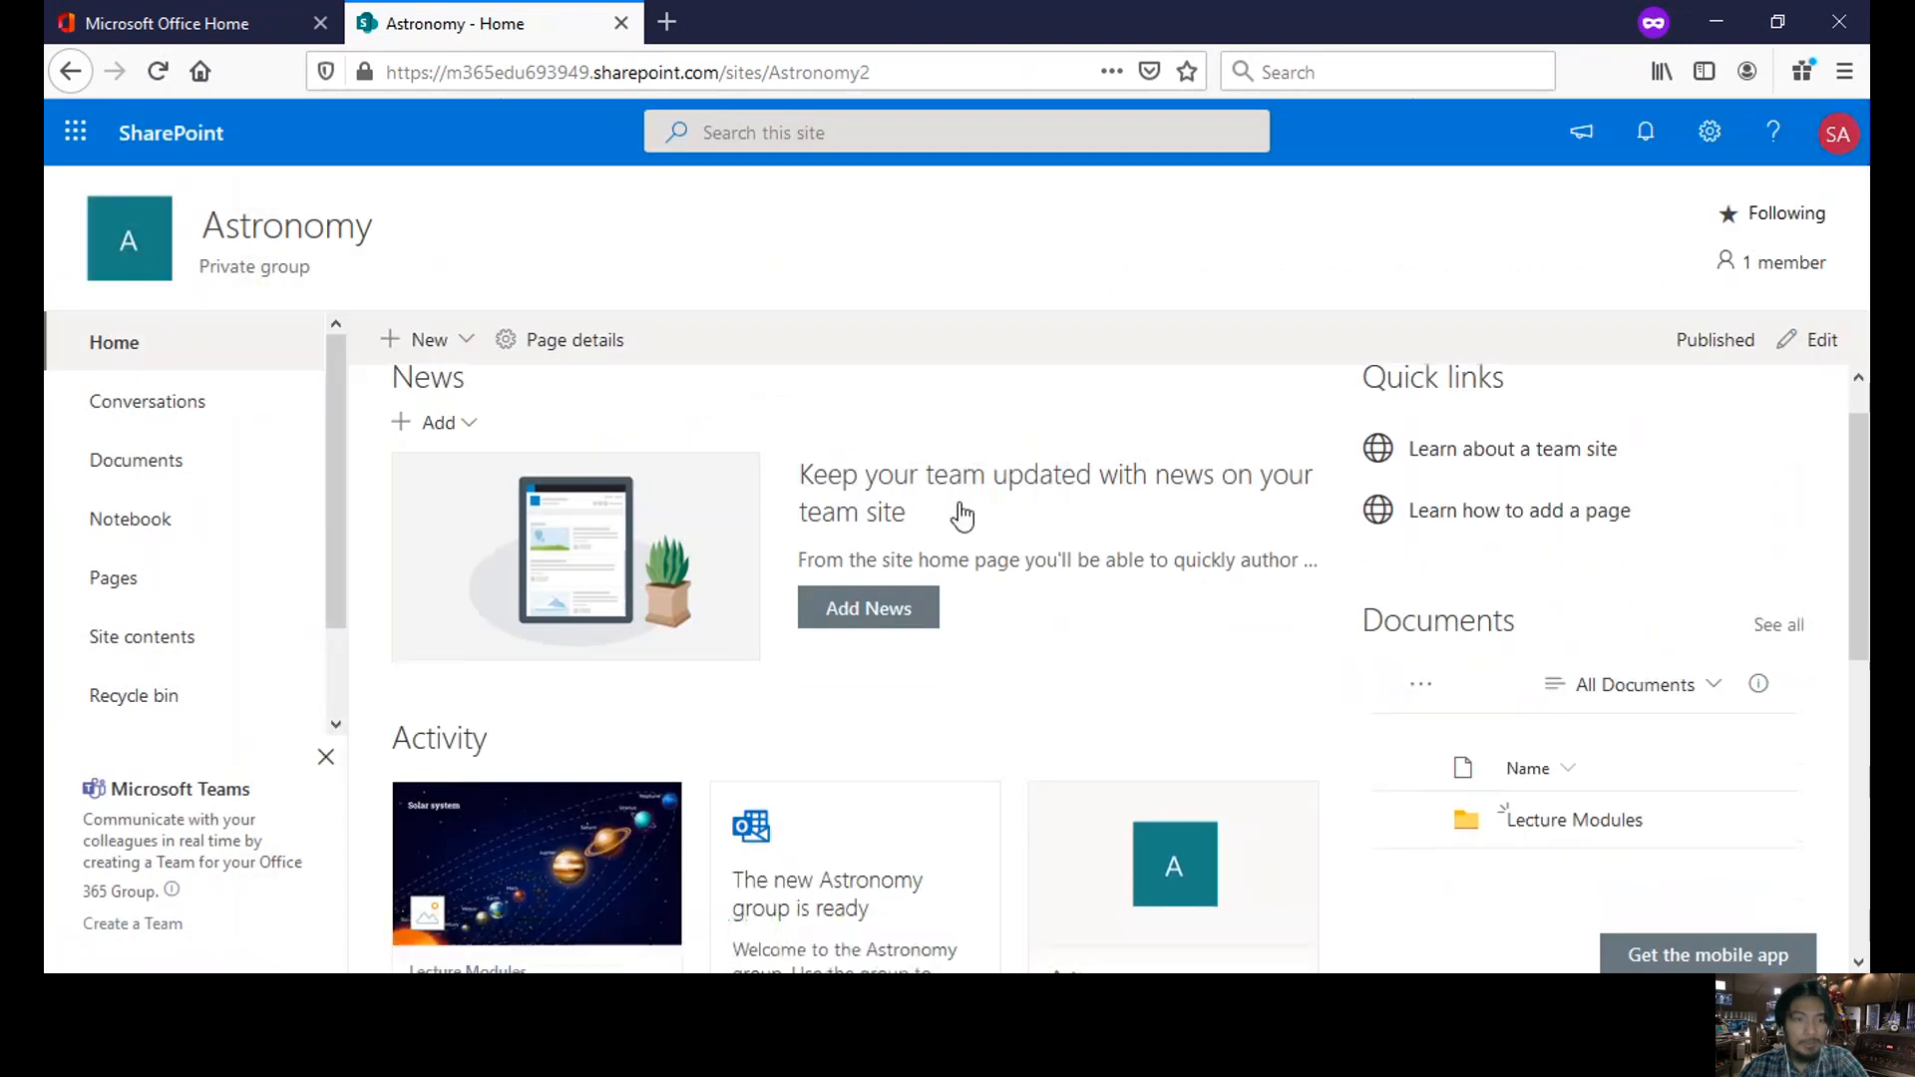
pyautogui.scroll(-4, 948, 513)
pyautogui.click(469, 342)
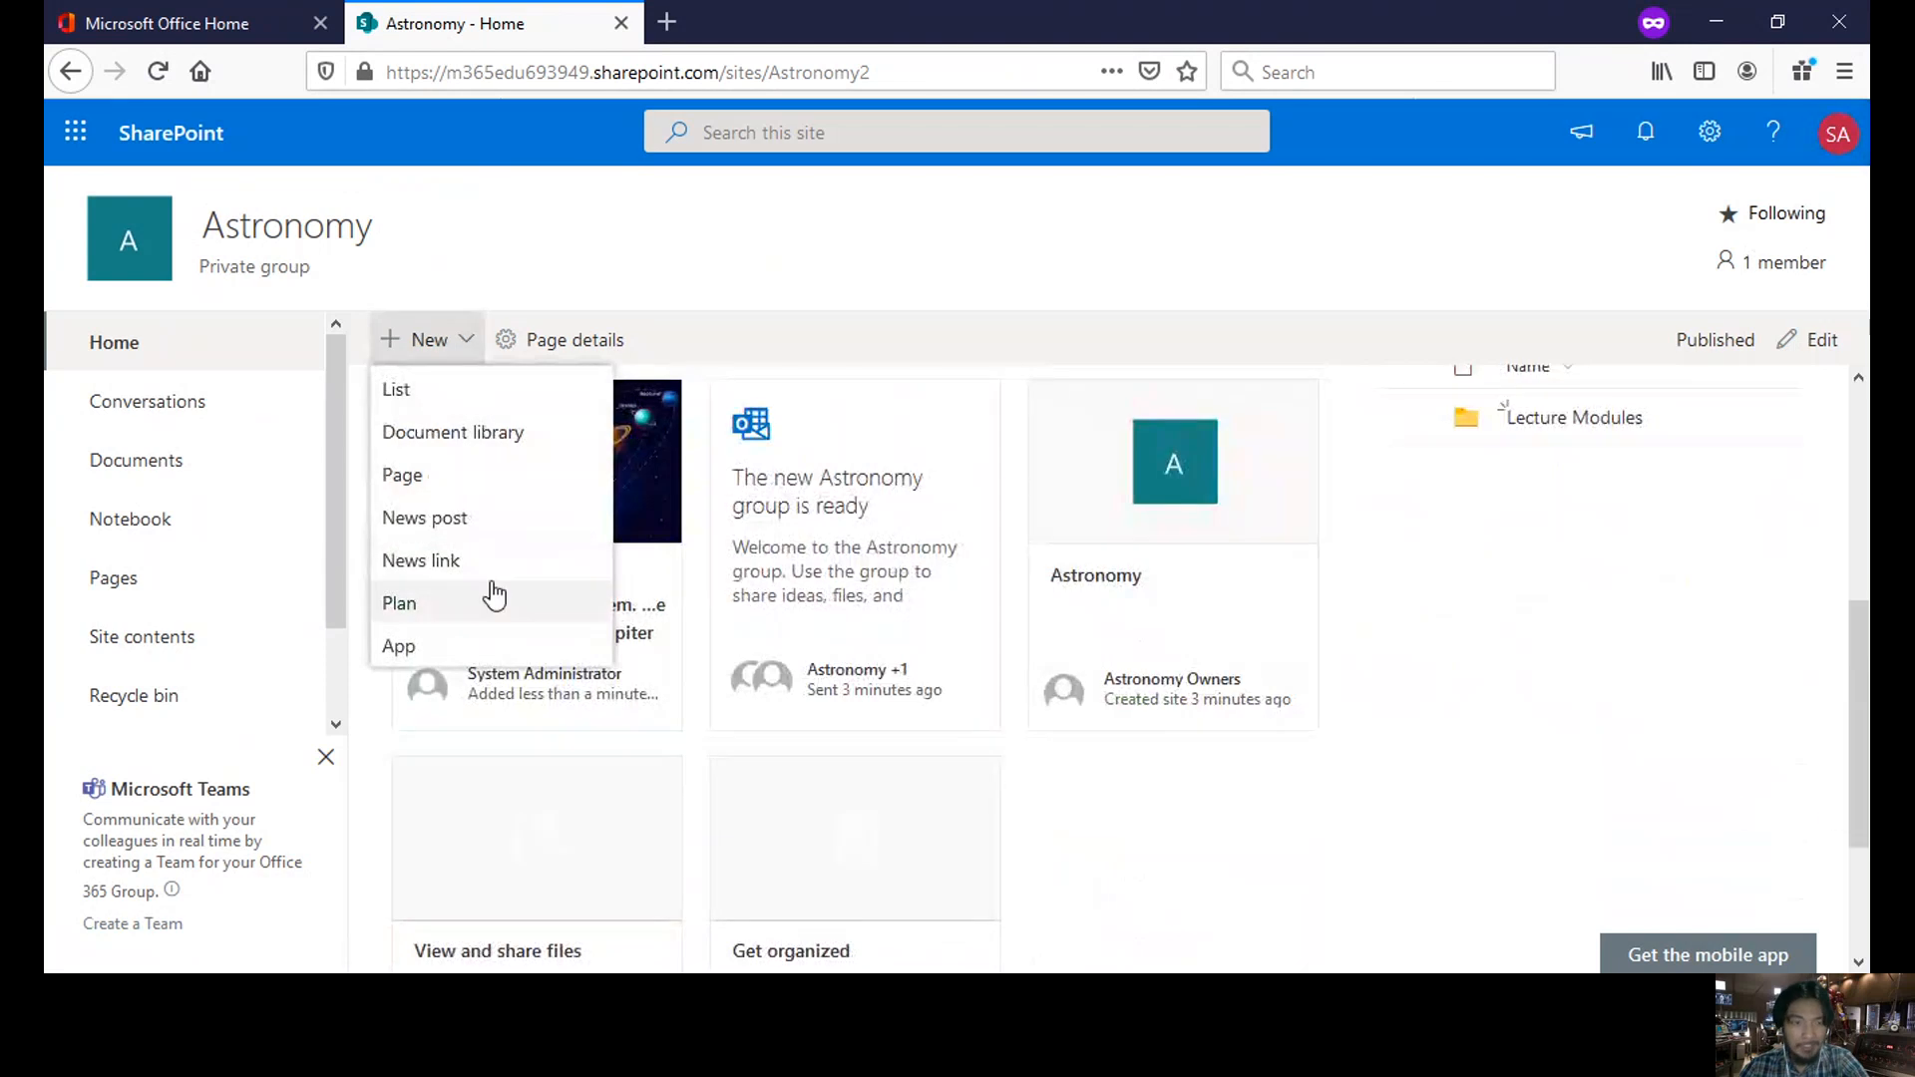
pyautogui.click(477, 536)
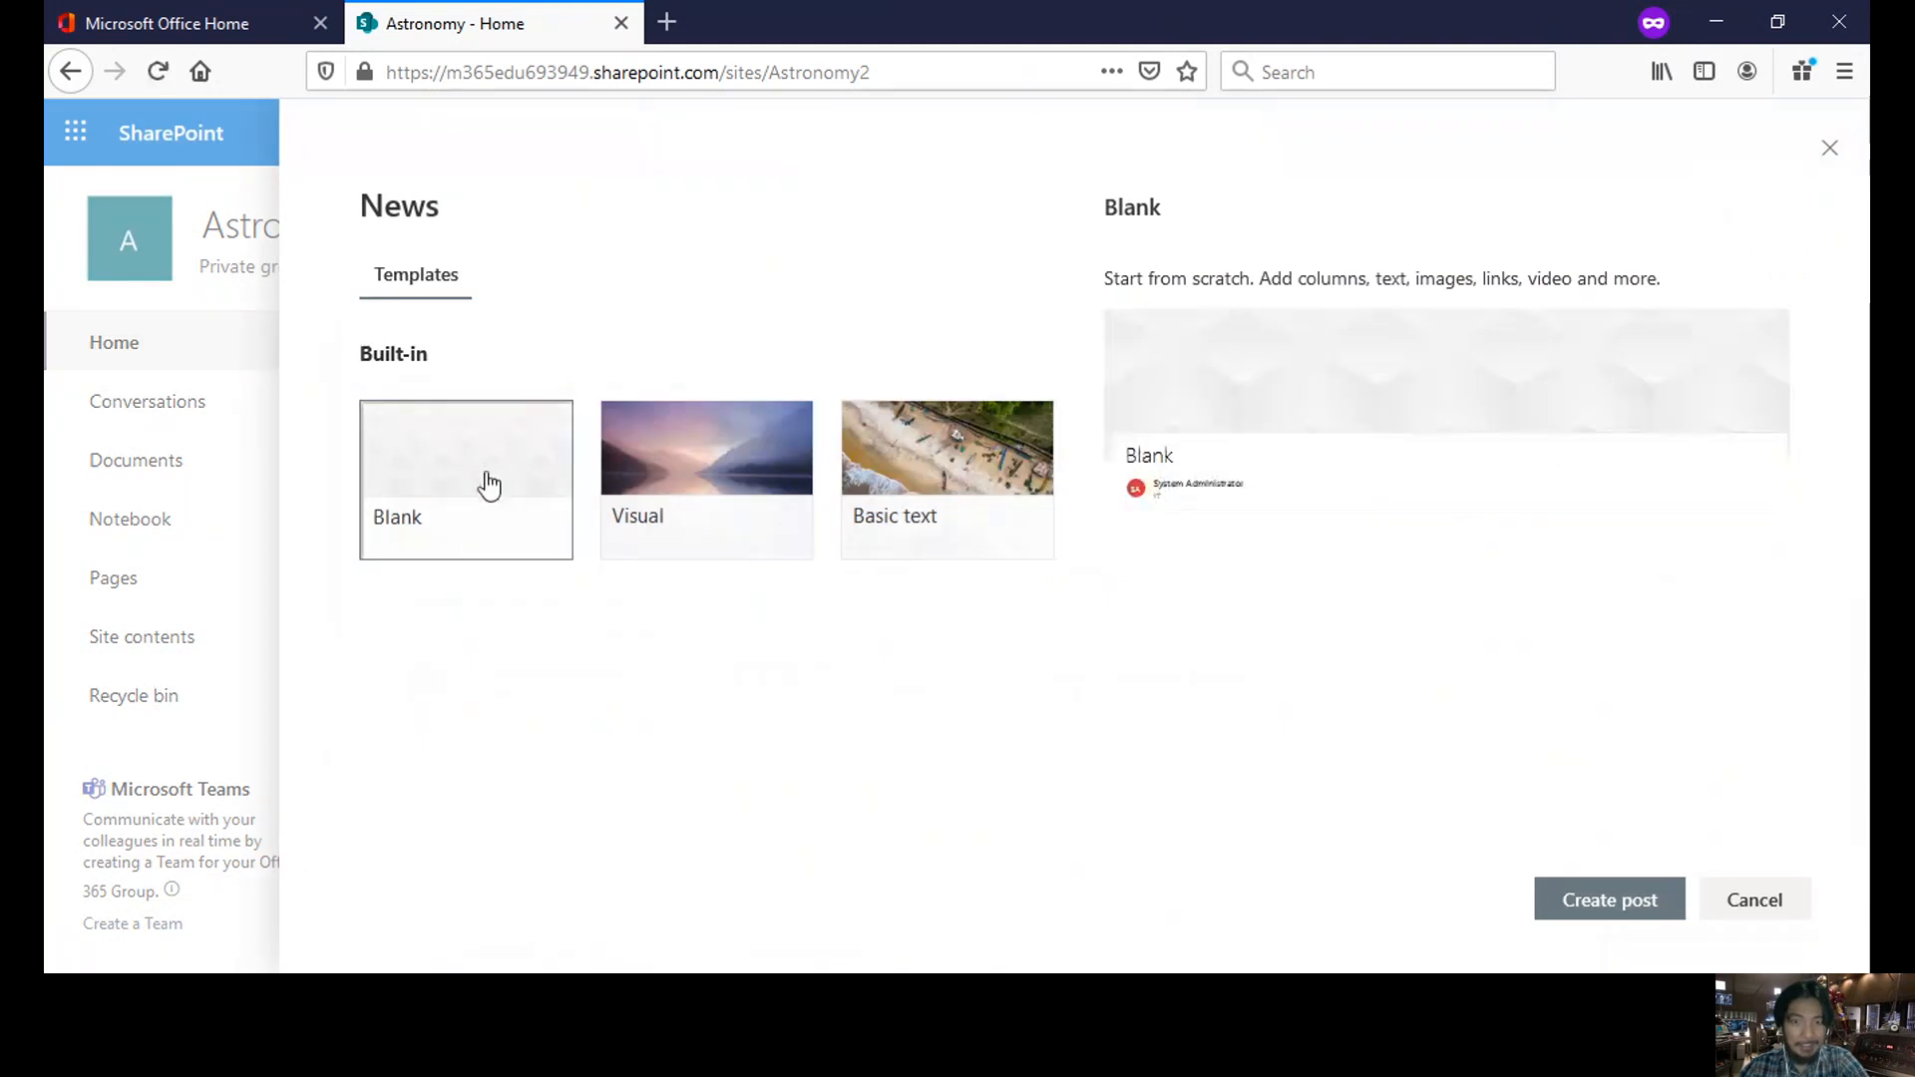
pyautogui.click(481, 486)
pyautogui.click(651, 486)
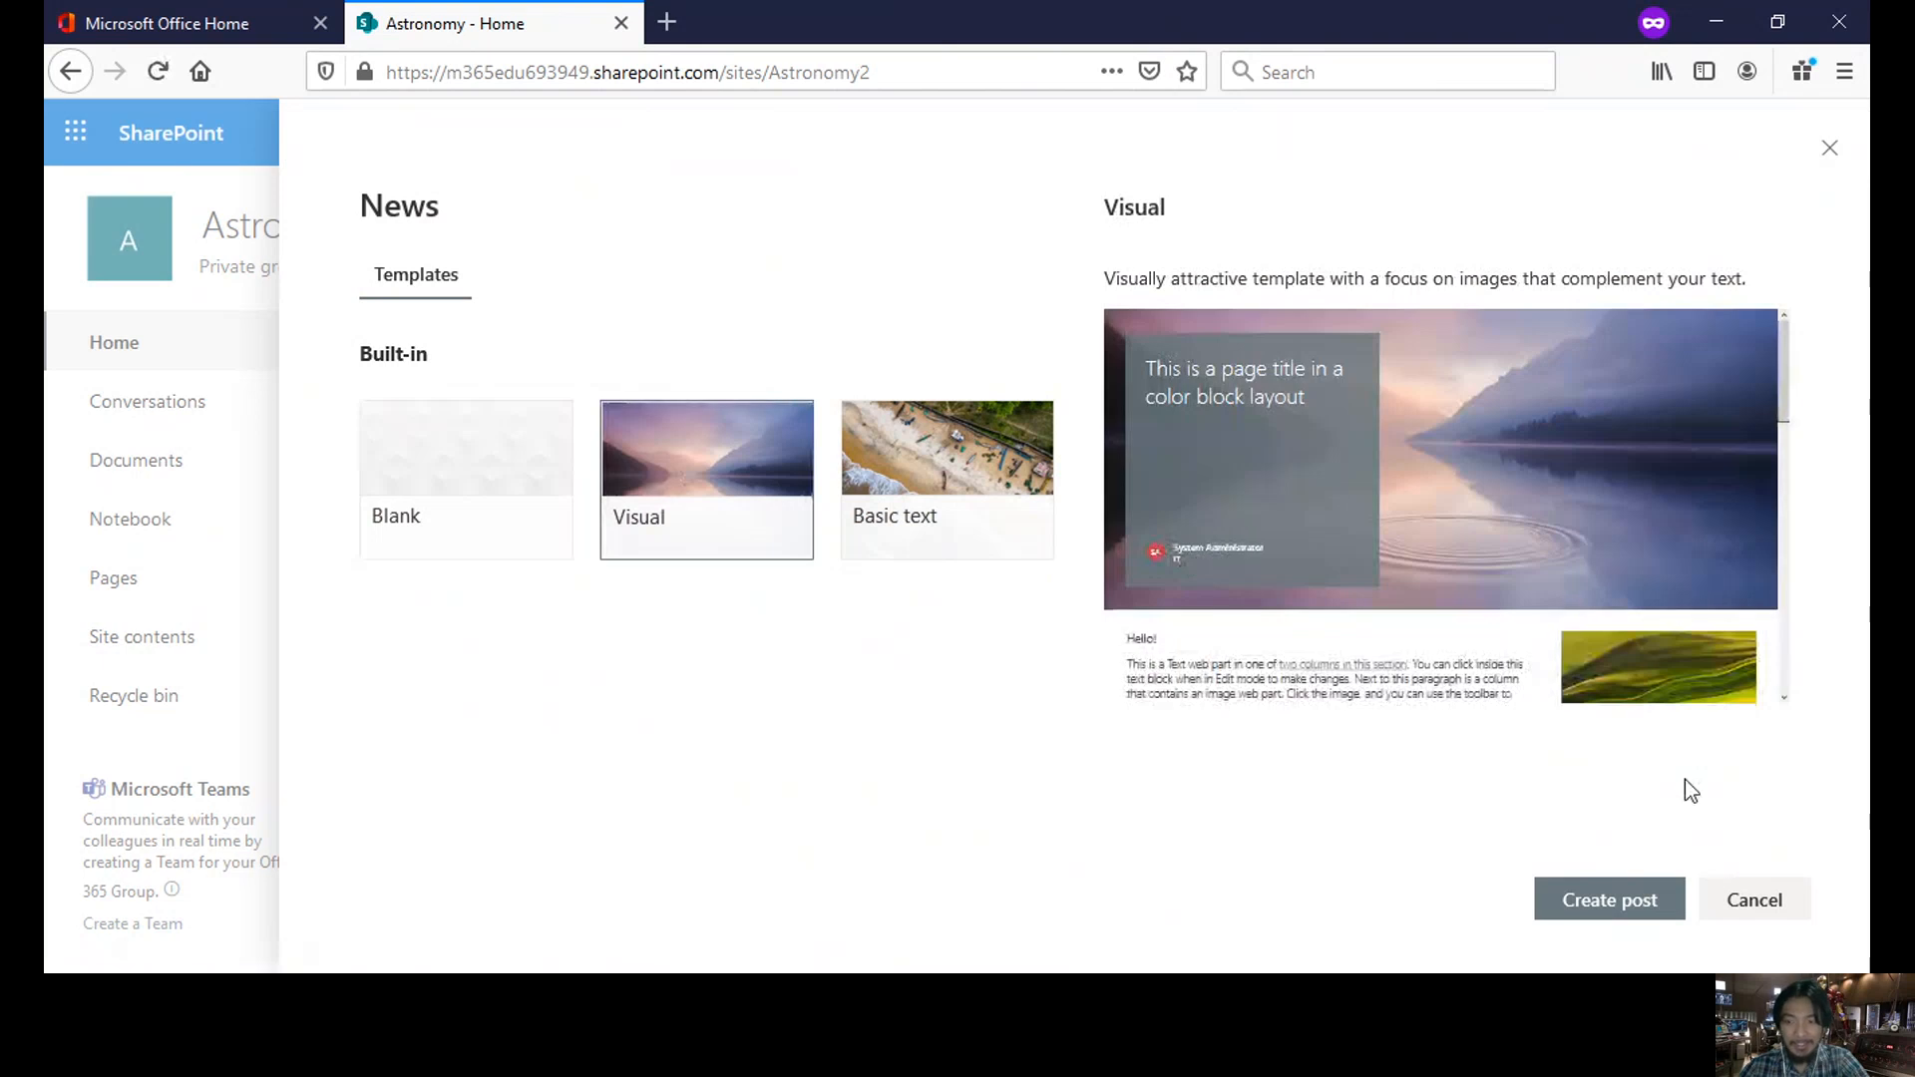
pyautogui.click(1639, 910)
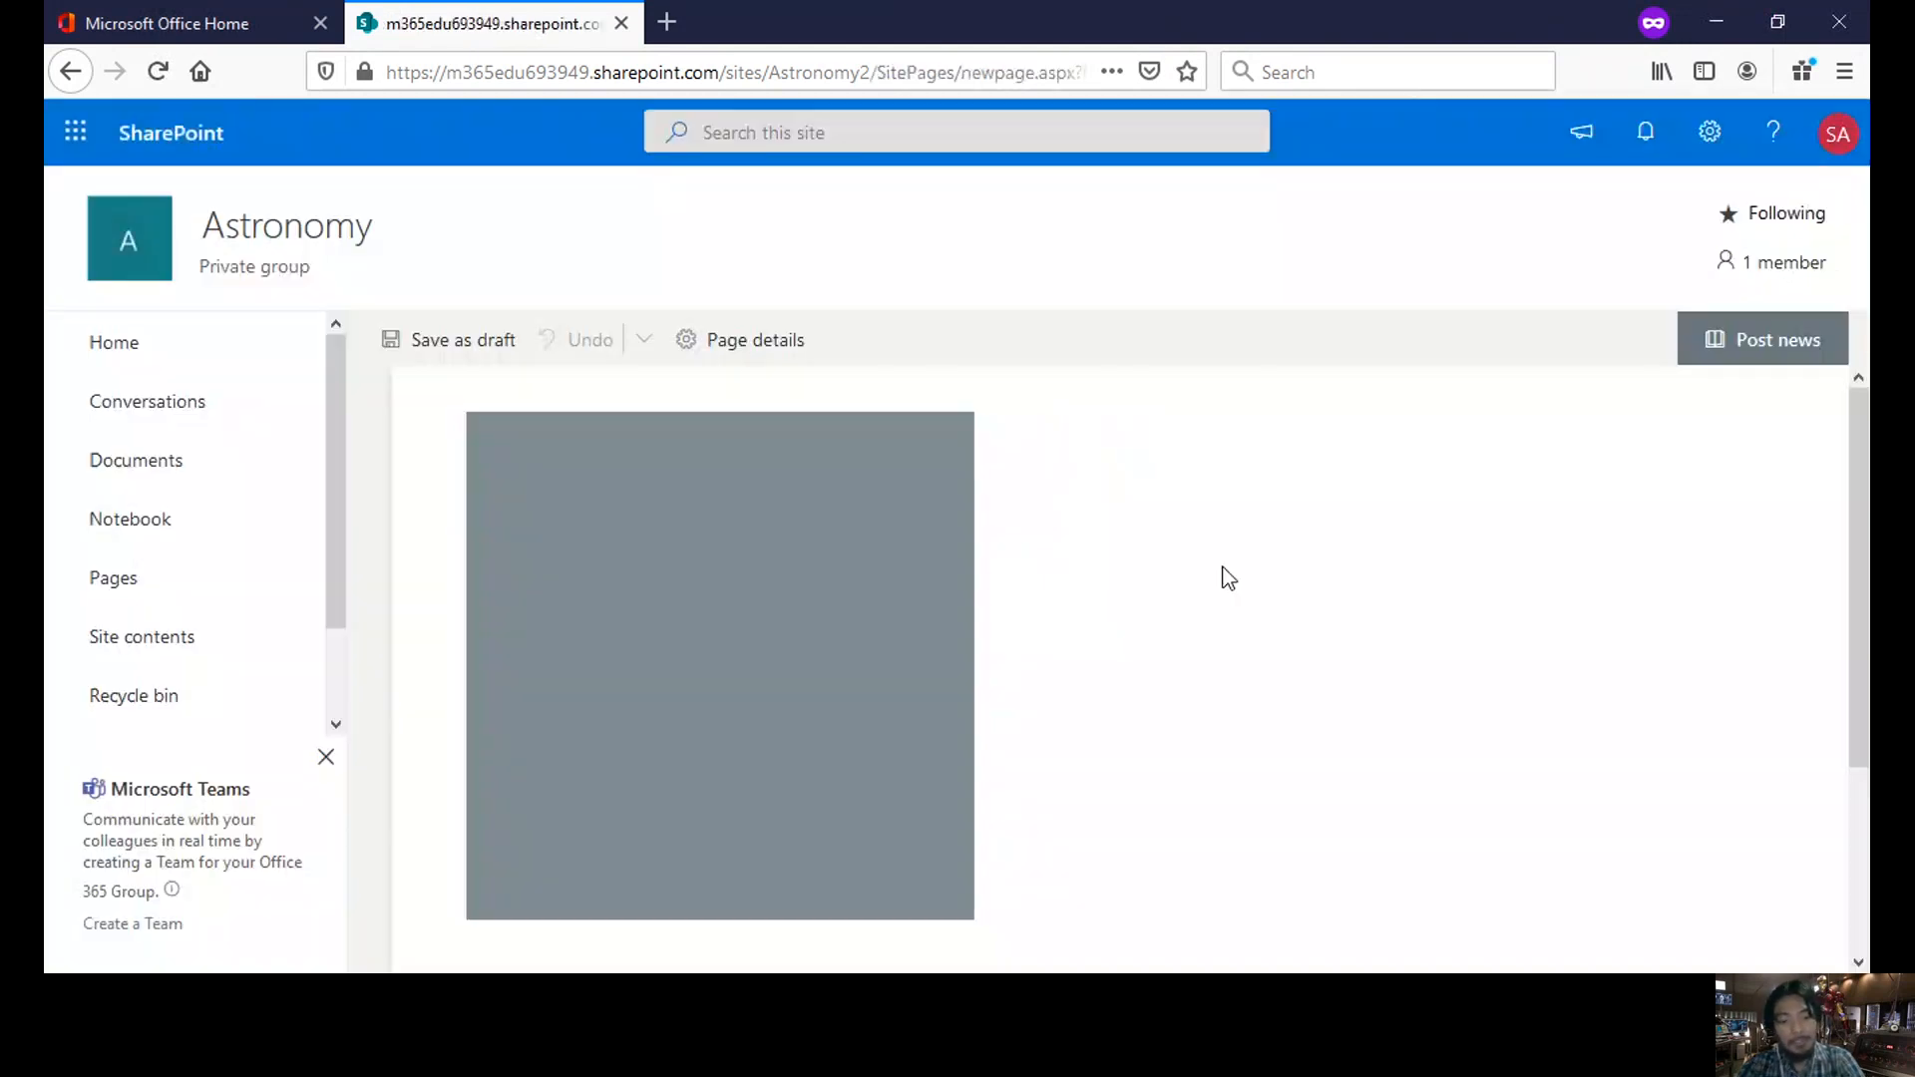
# - Title the post 'Astronomy Class' and scroll through the template's content
pyautogui.write('Astronomy C')
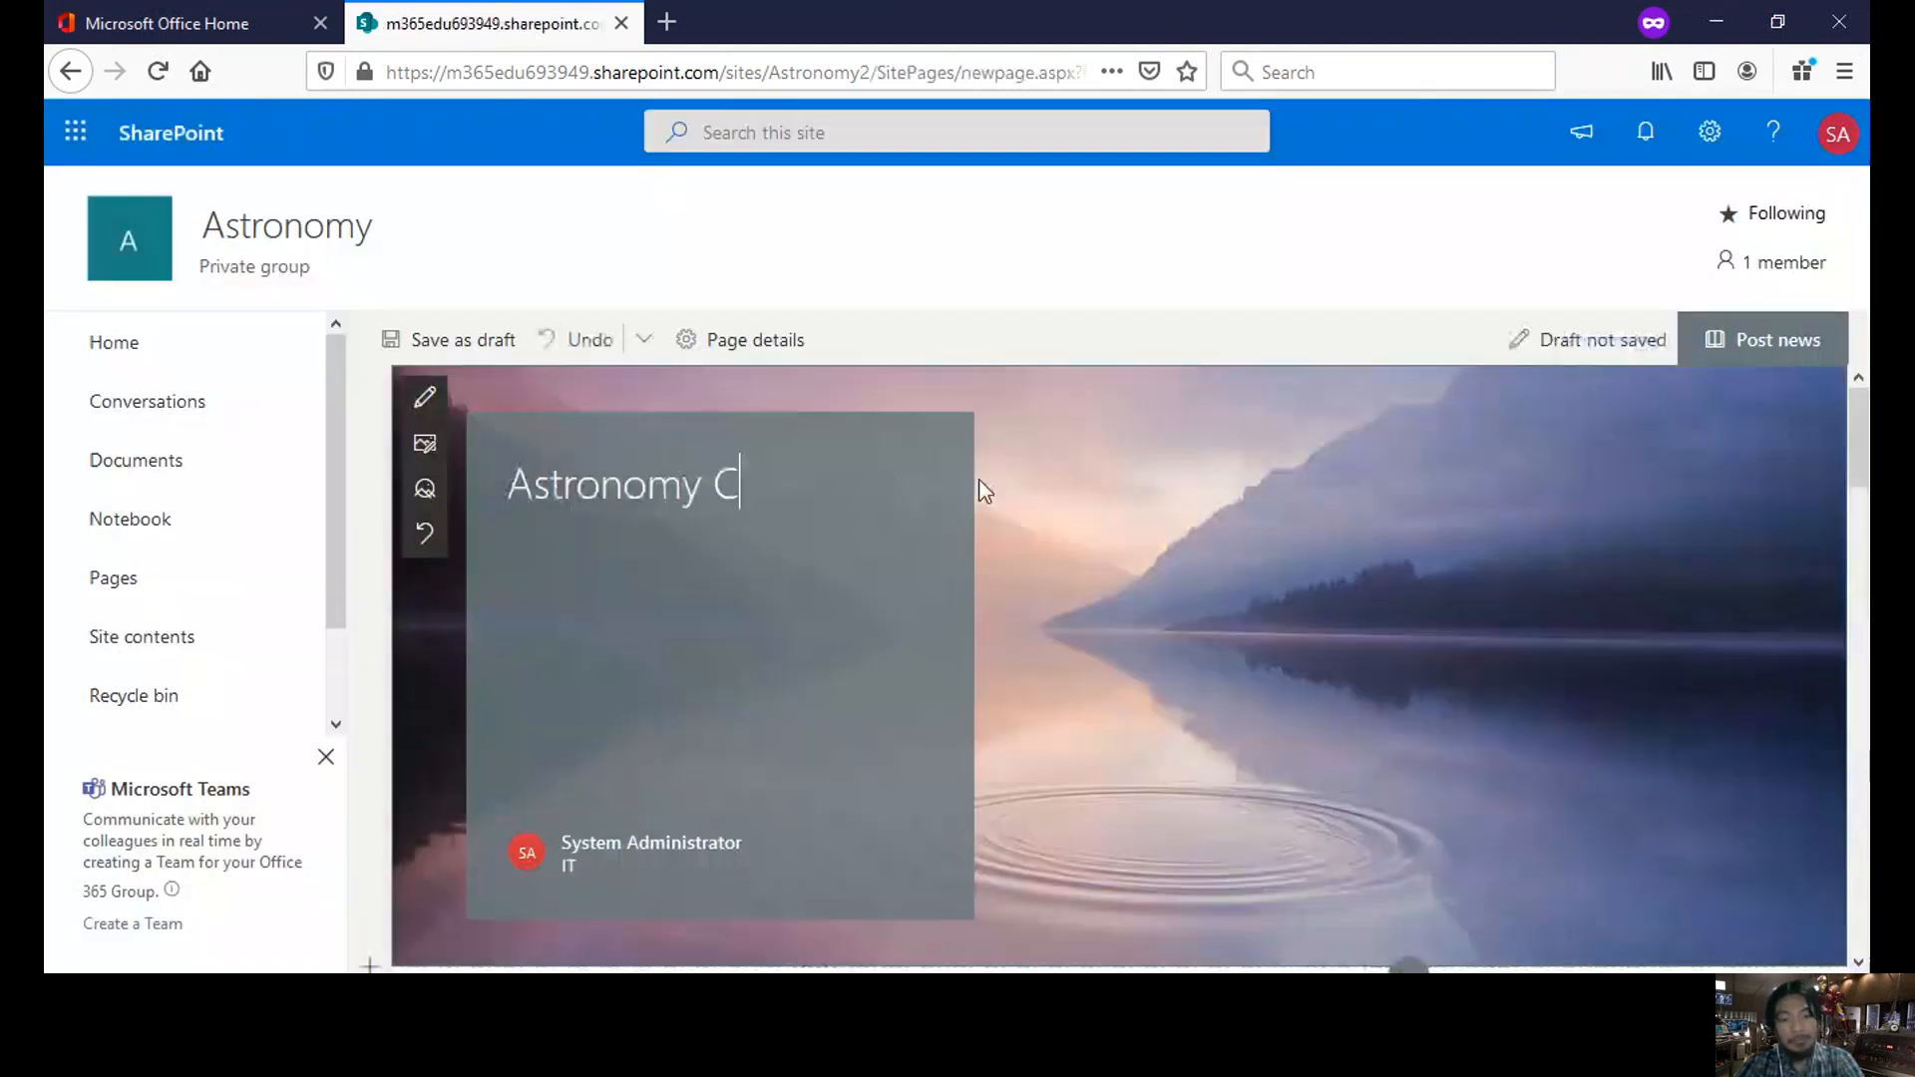
pyautogui.write('lass')
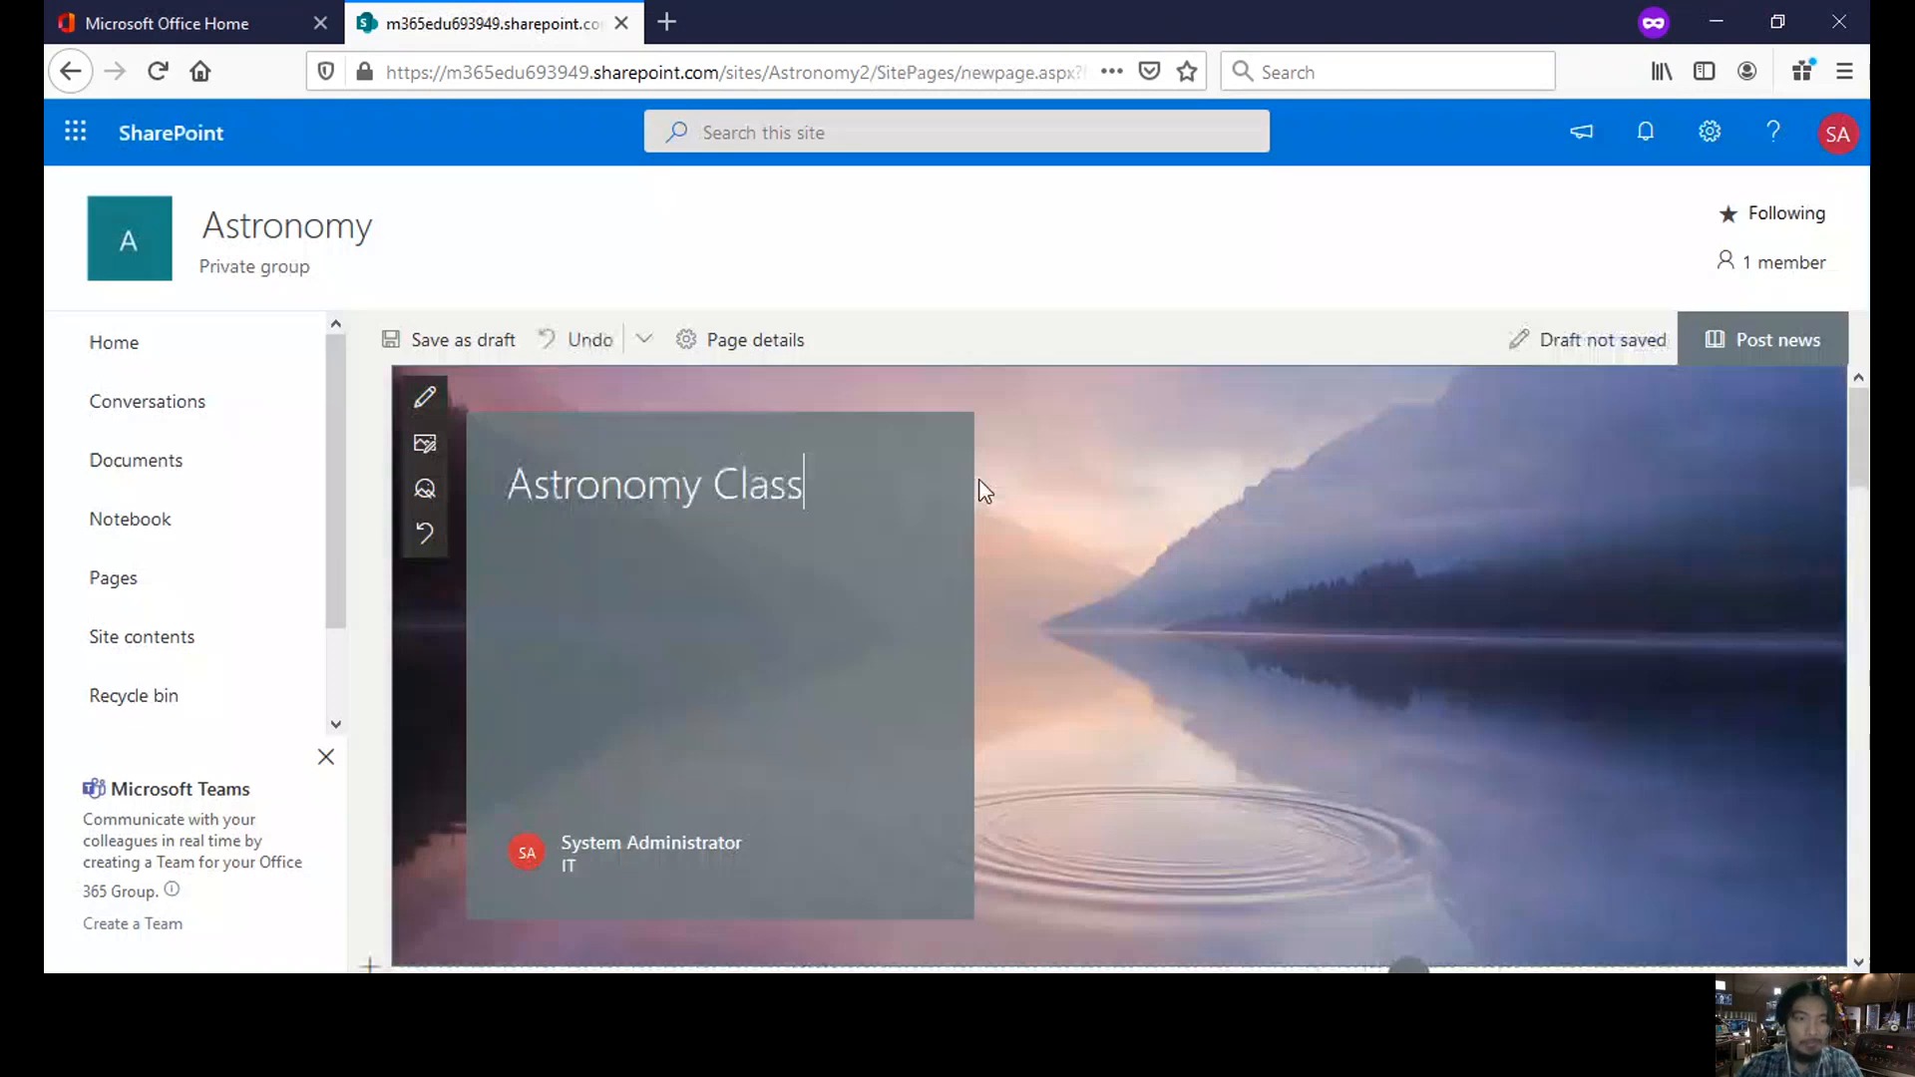
pyautogui.scroll(-1, 986, 491)
pyautogui.scroll(-3, 979, 480)
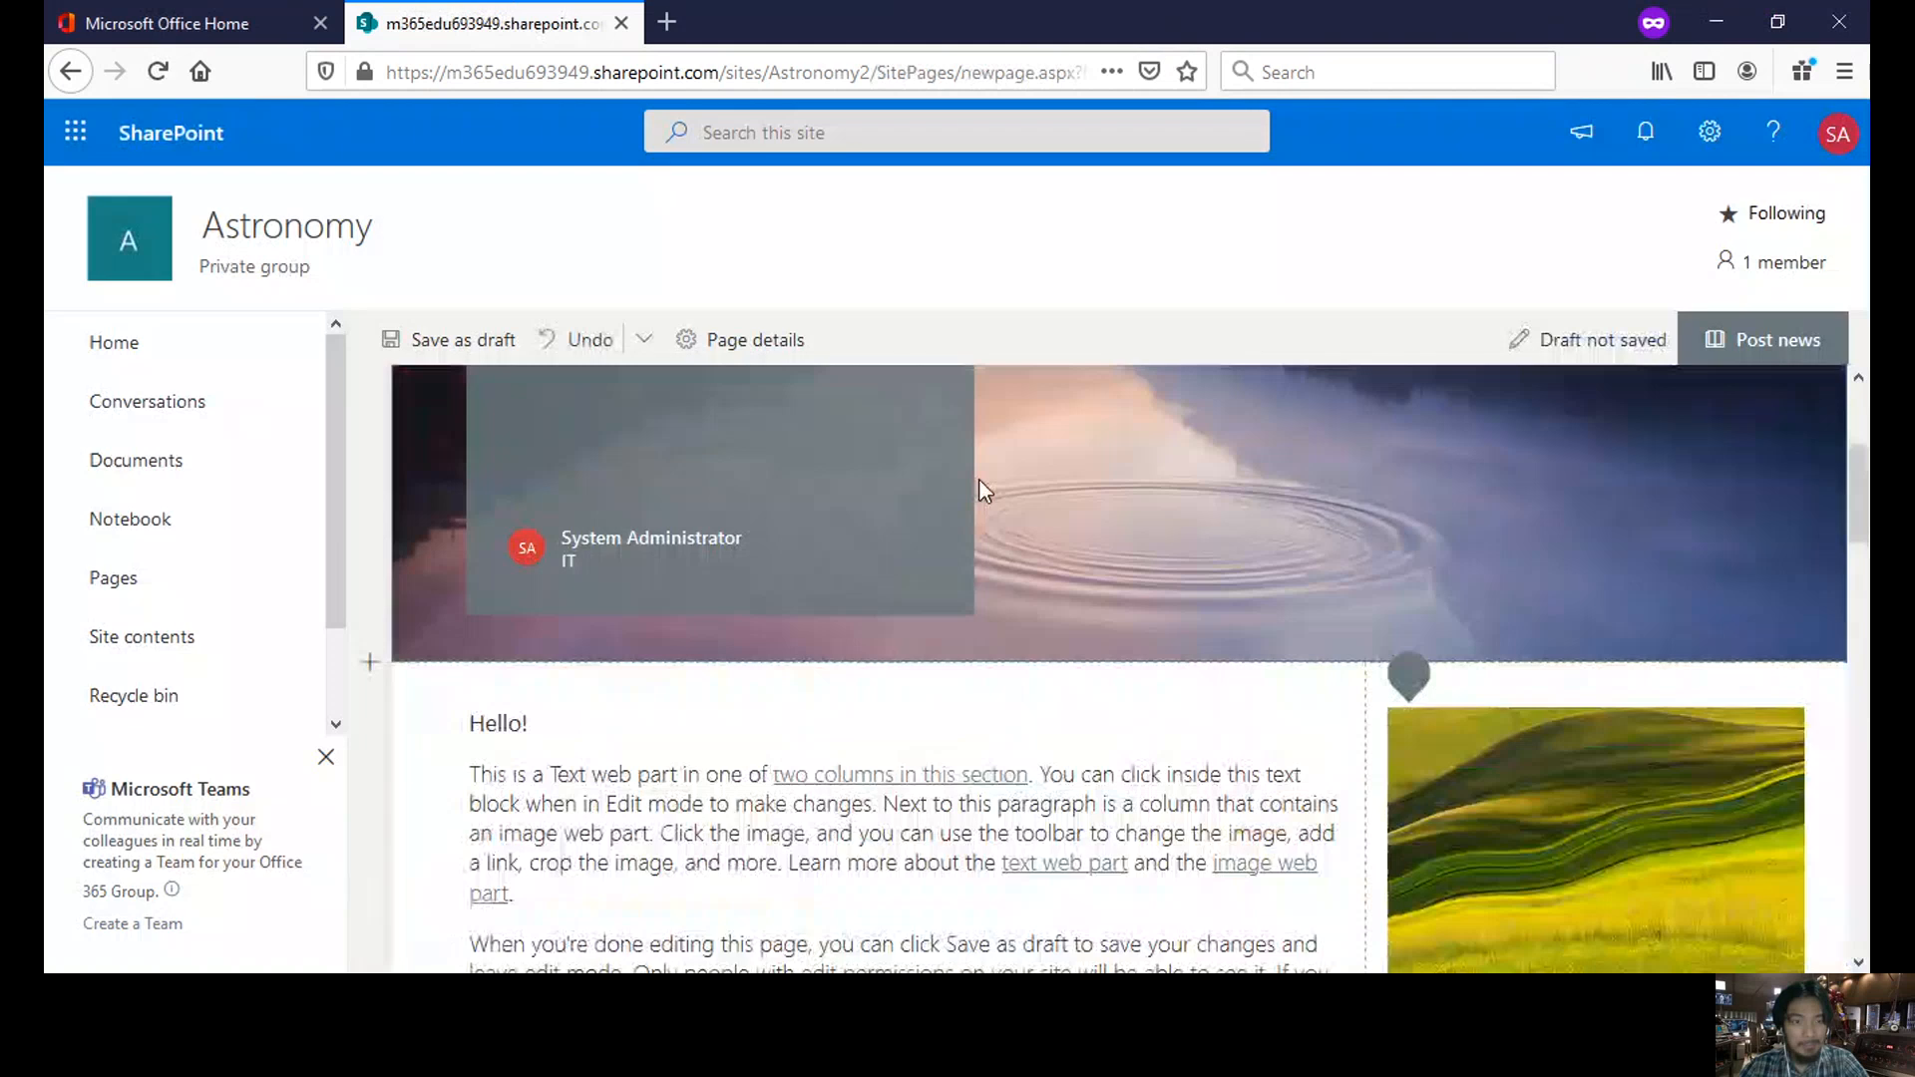
pyautogui.scroll(-4, 986, 491)
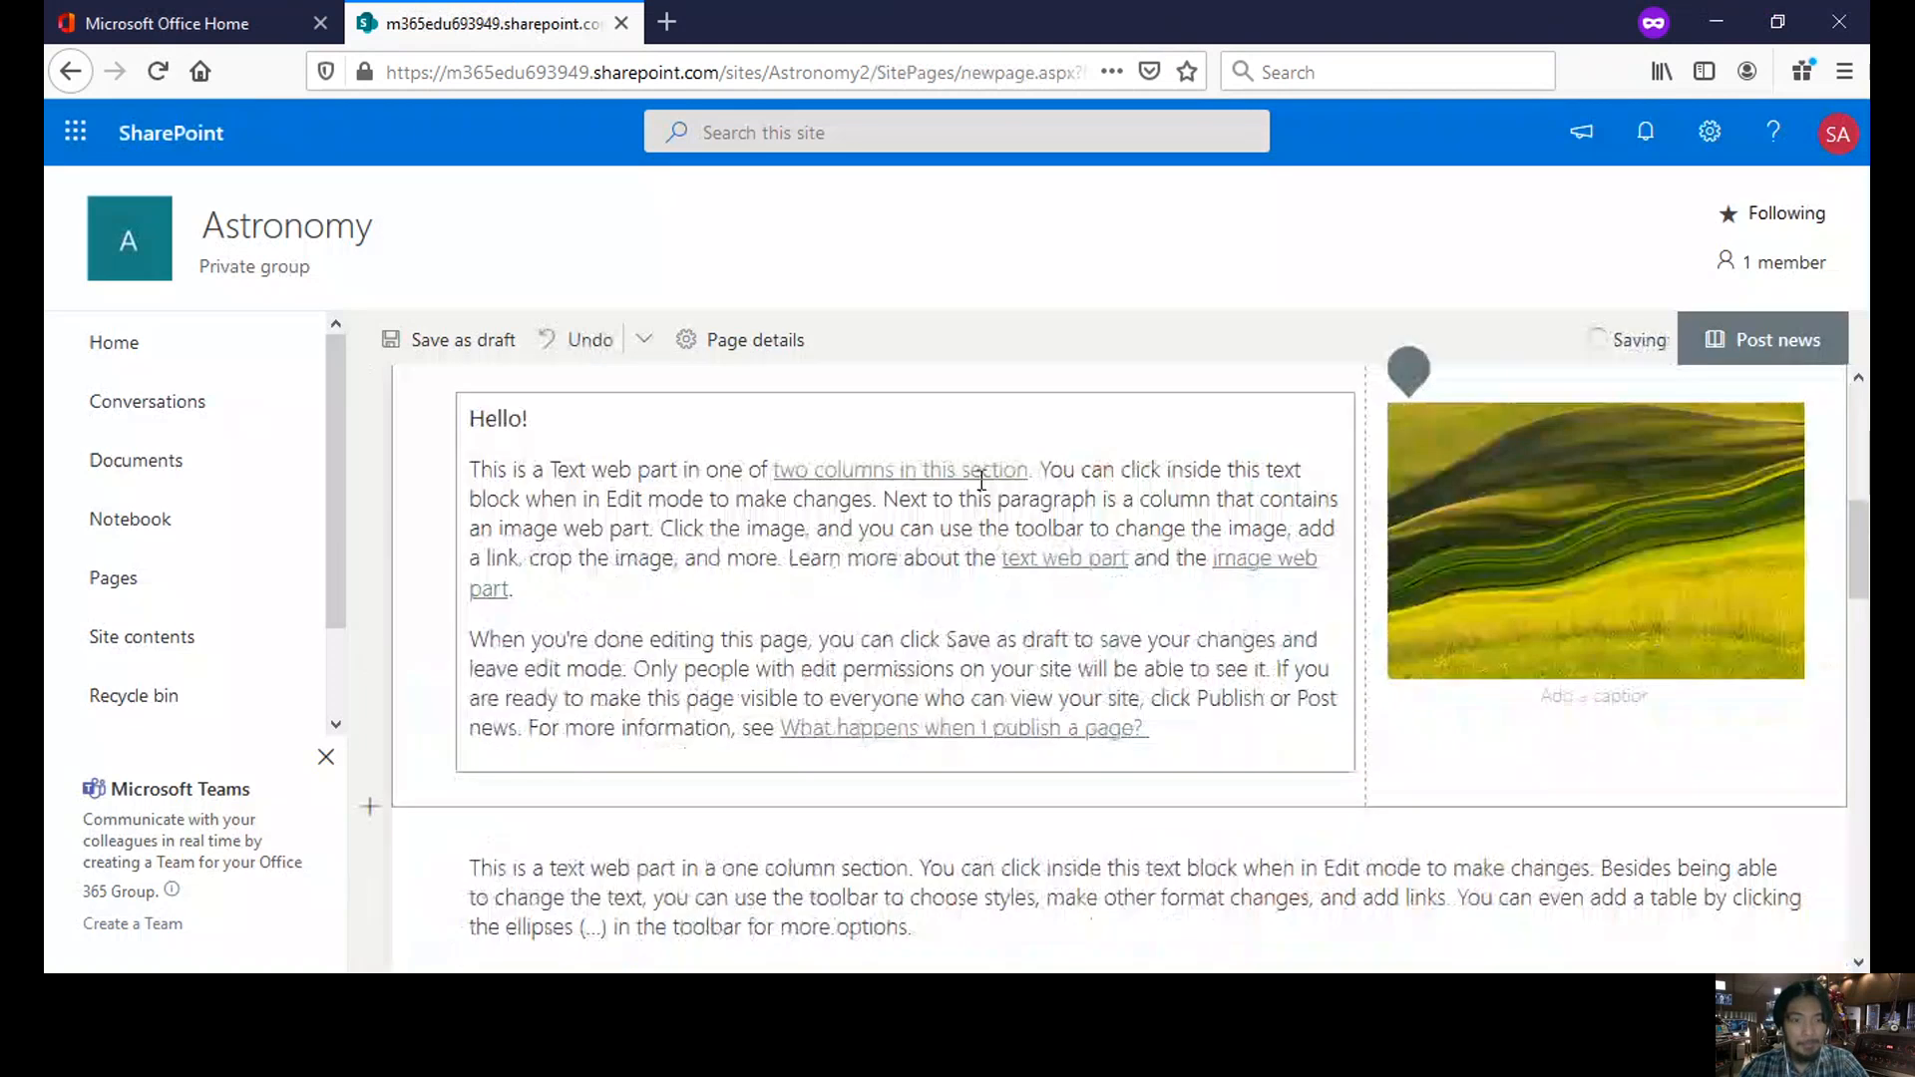
pyautogui.scroll(-2, 982, 480)
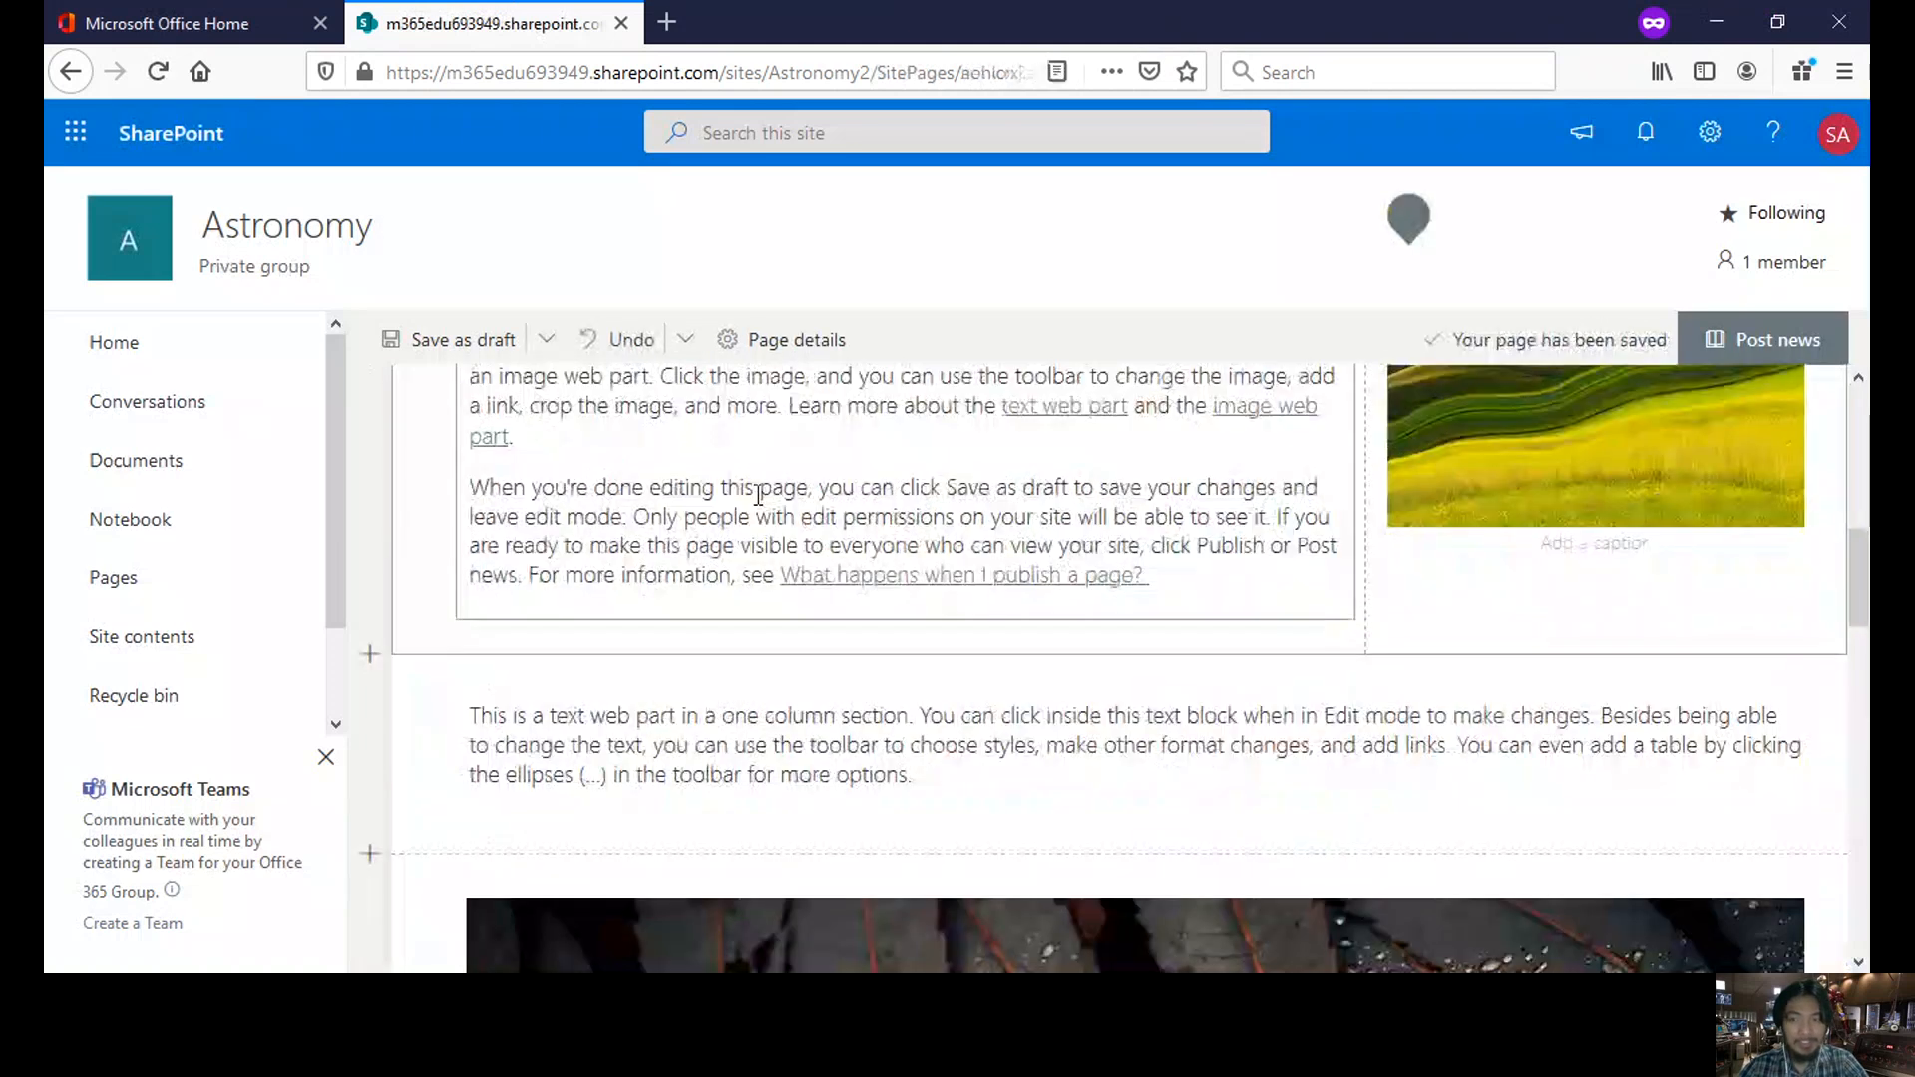
pyautogui.scroll(2, 758, 493)
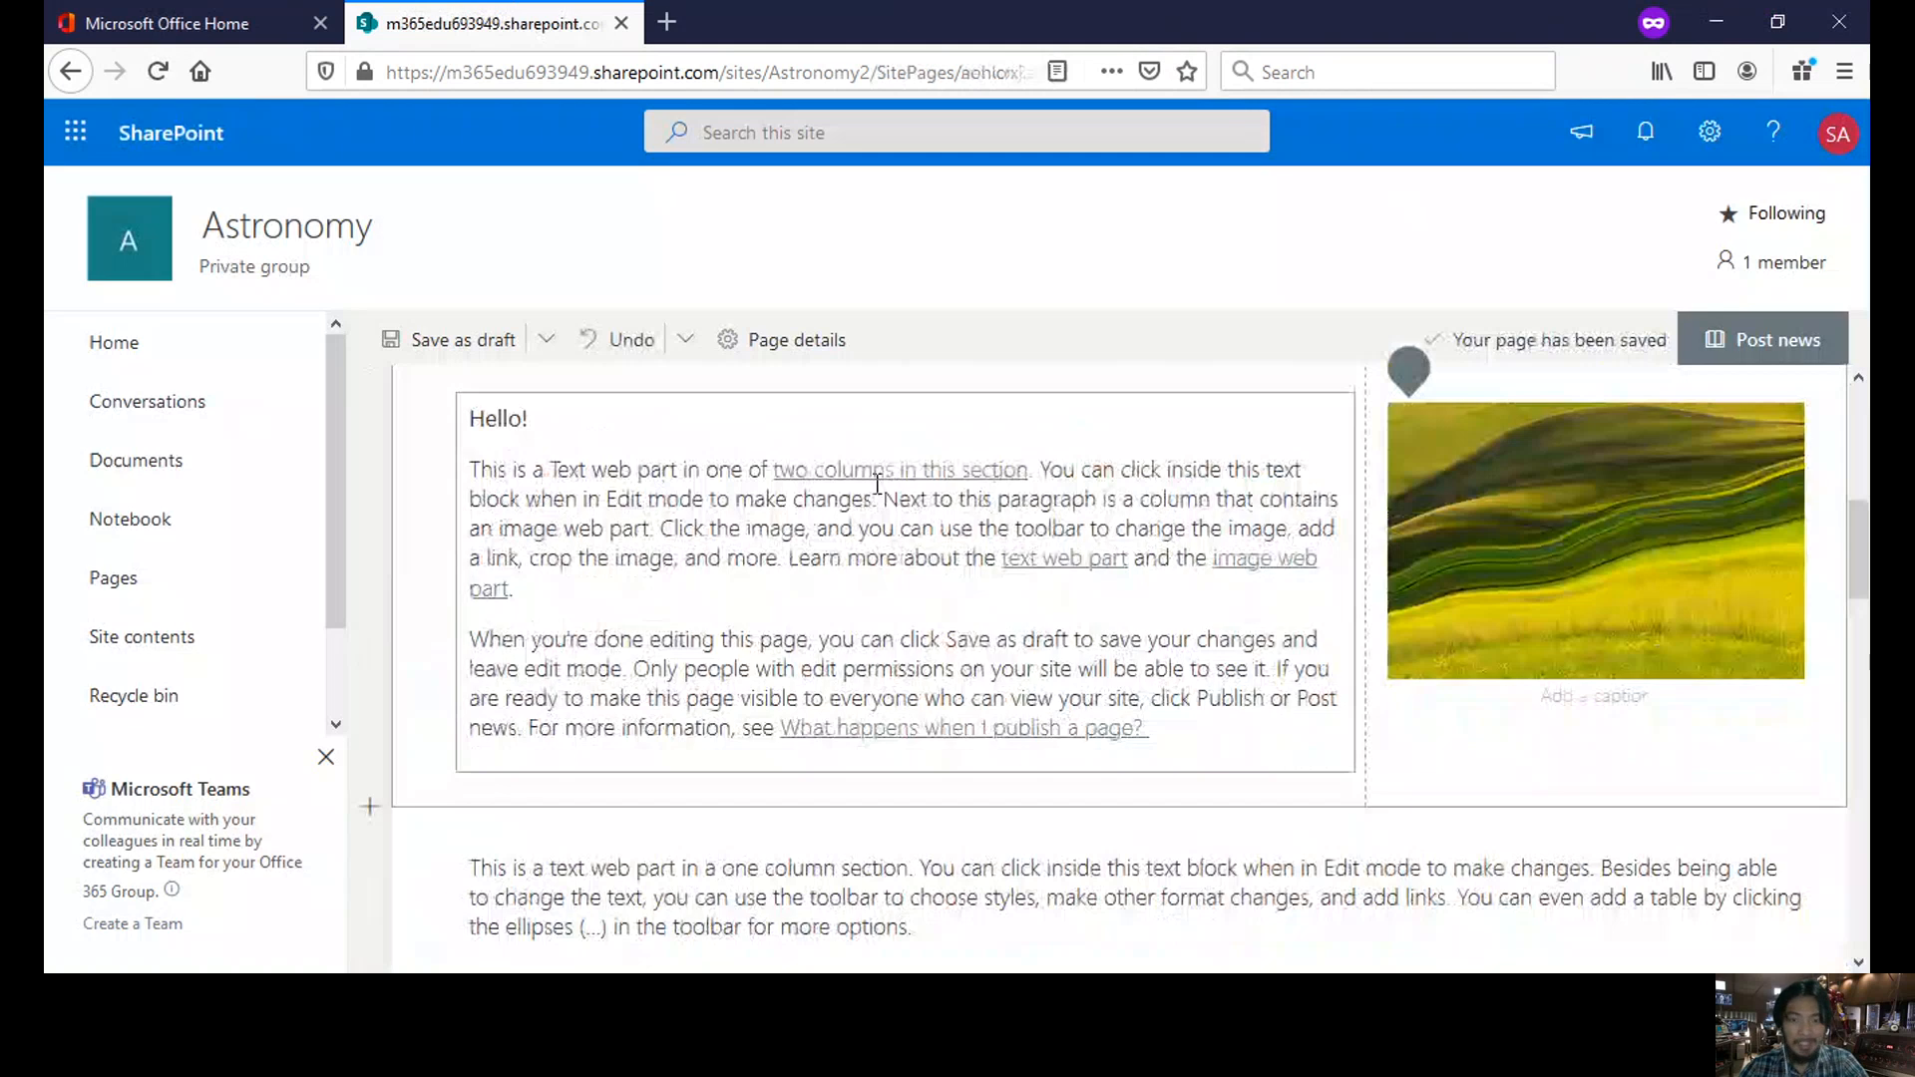
pyautogui.scroll(-6, 876, 485)
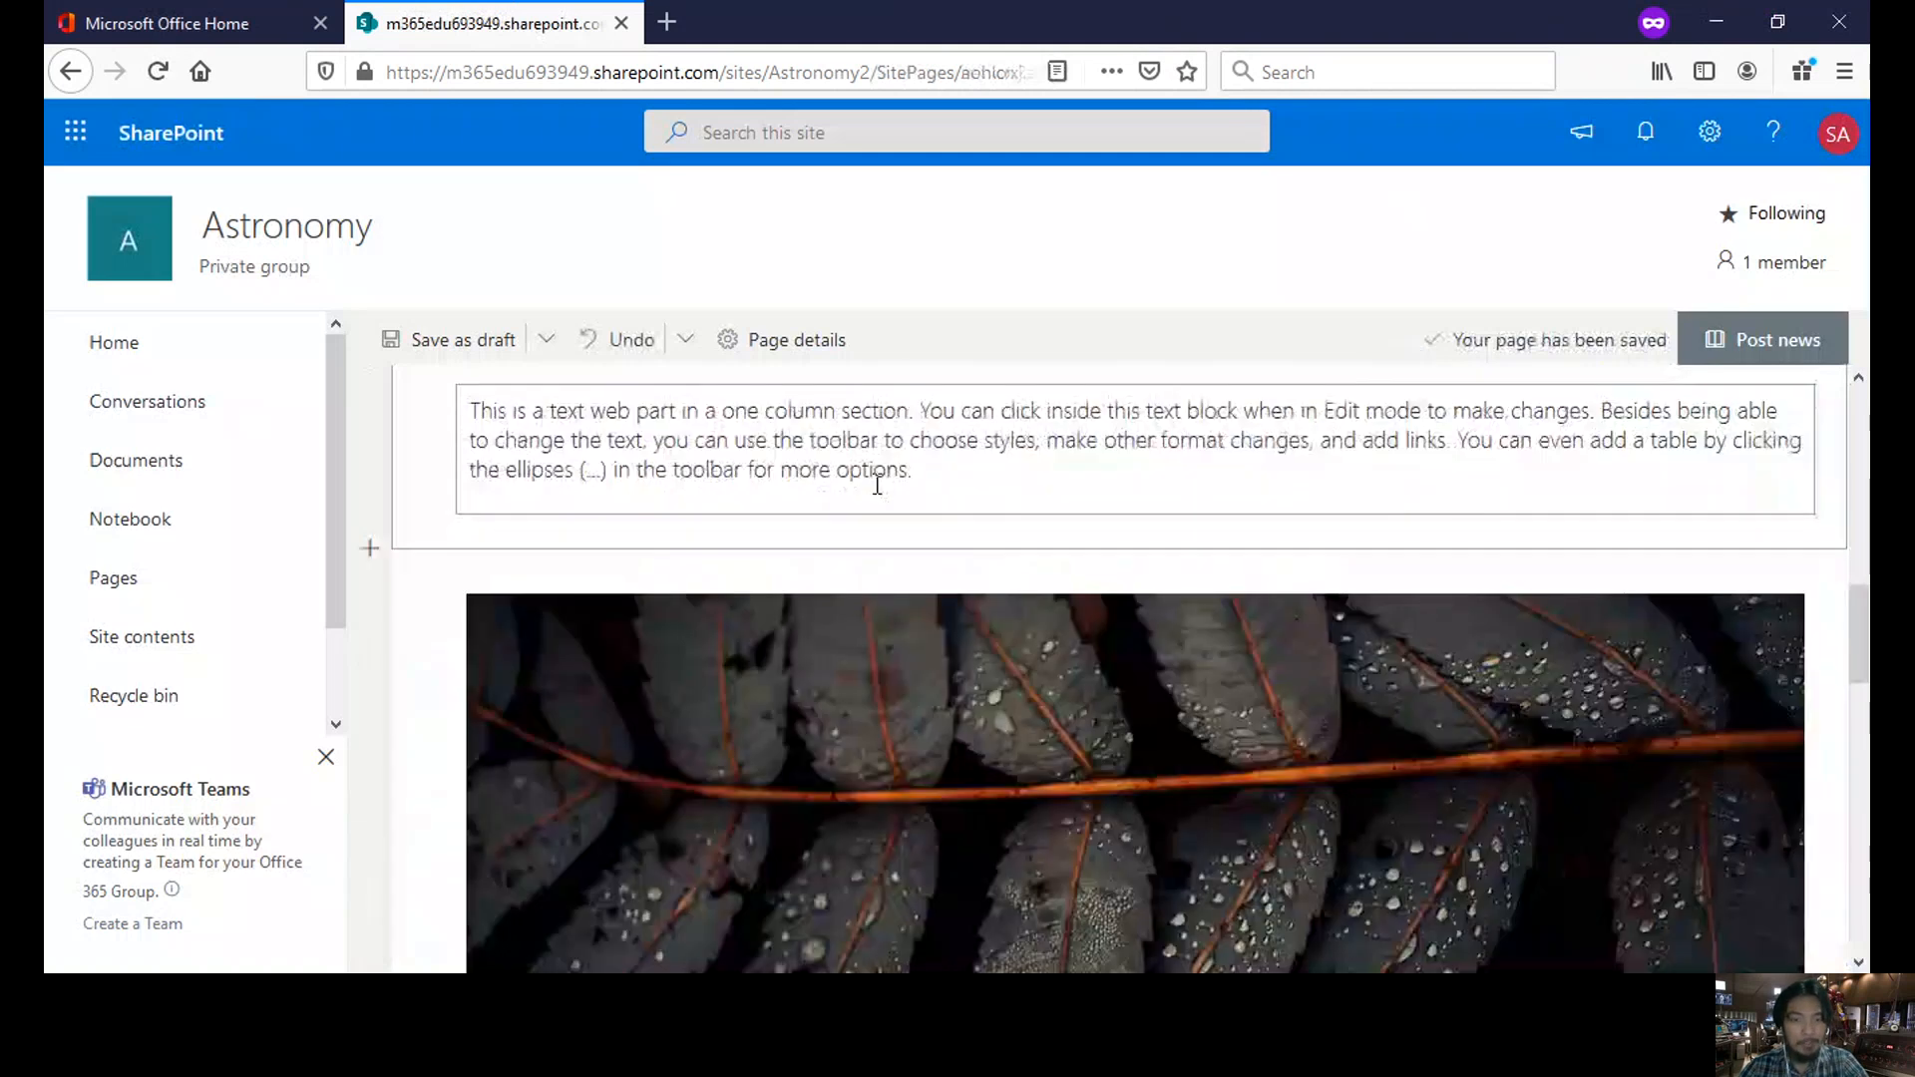
pyautogui.scroll(-2, 898, 560)
pyautogui.scroll(-7, 898, 559)
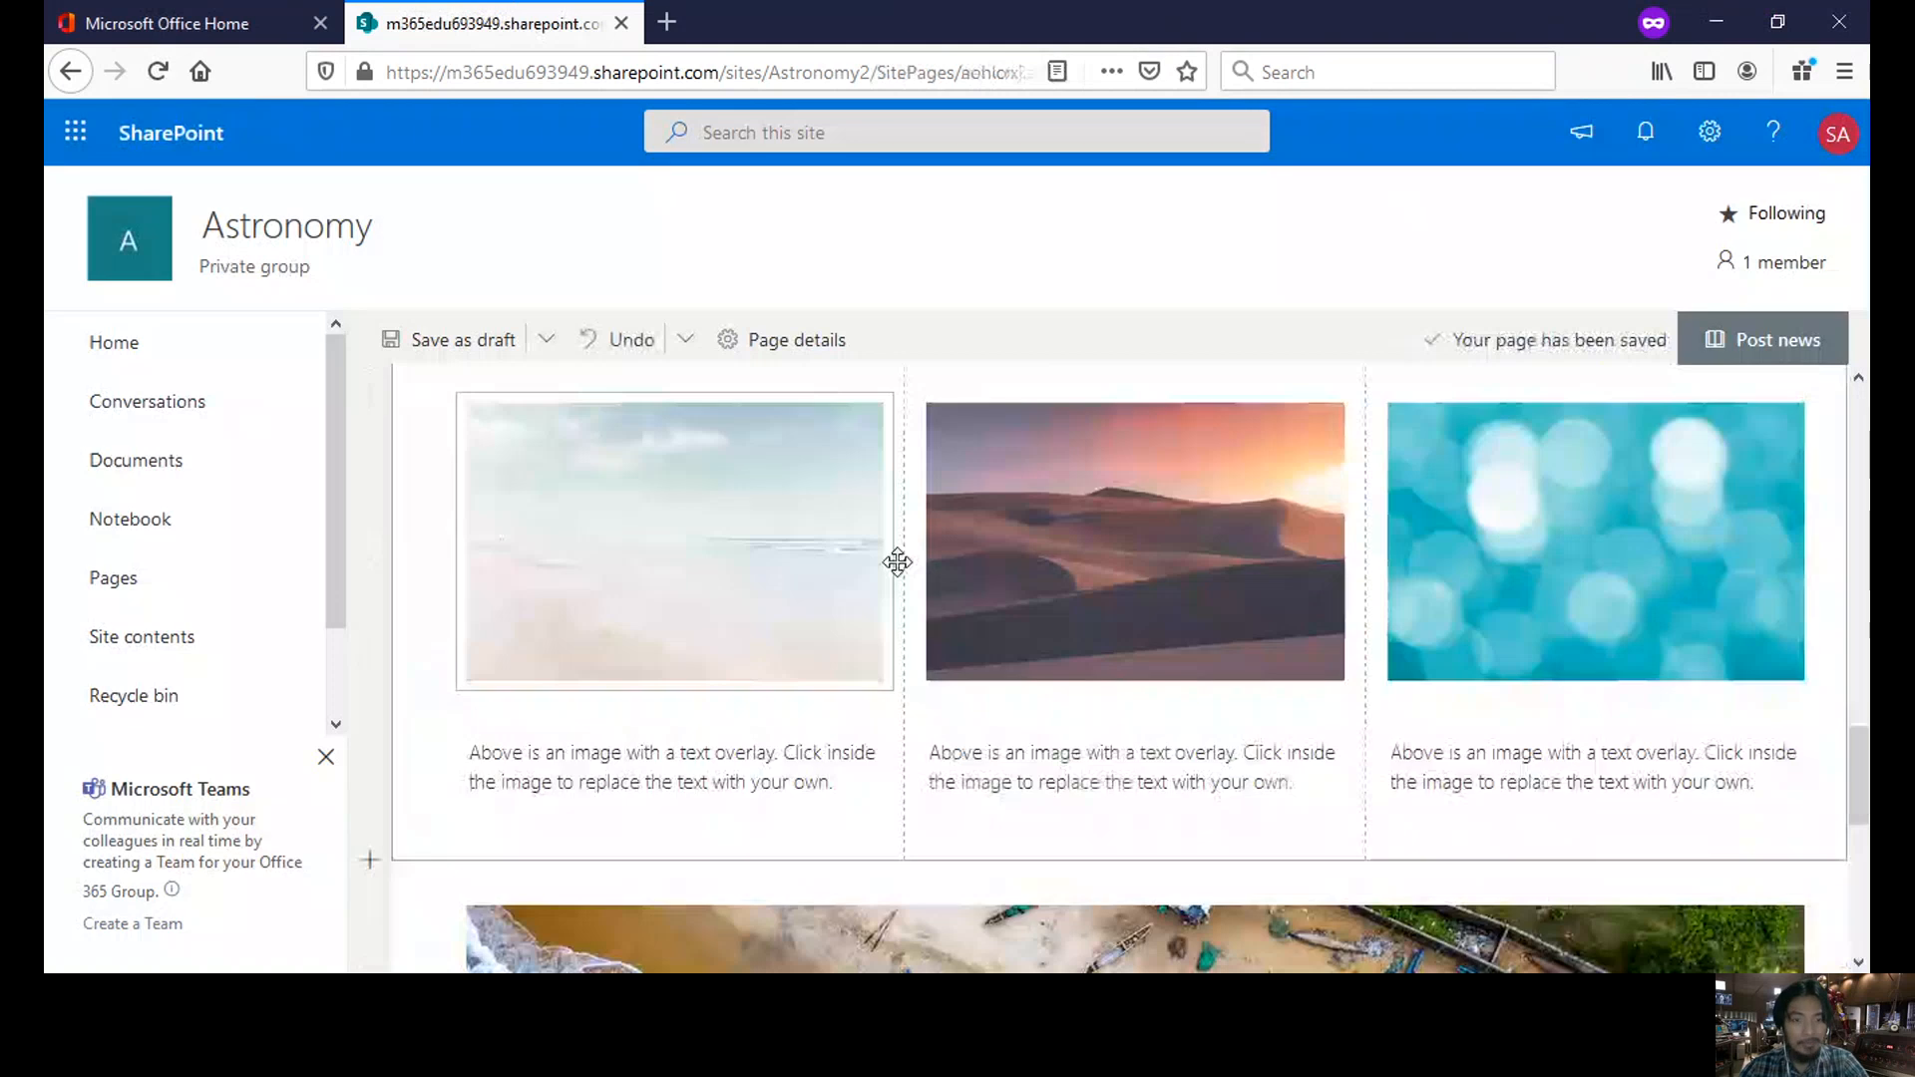
pyautogui.scroll(10, 898, 562)
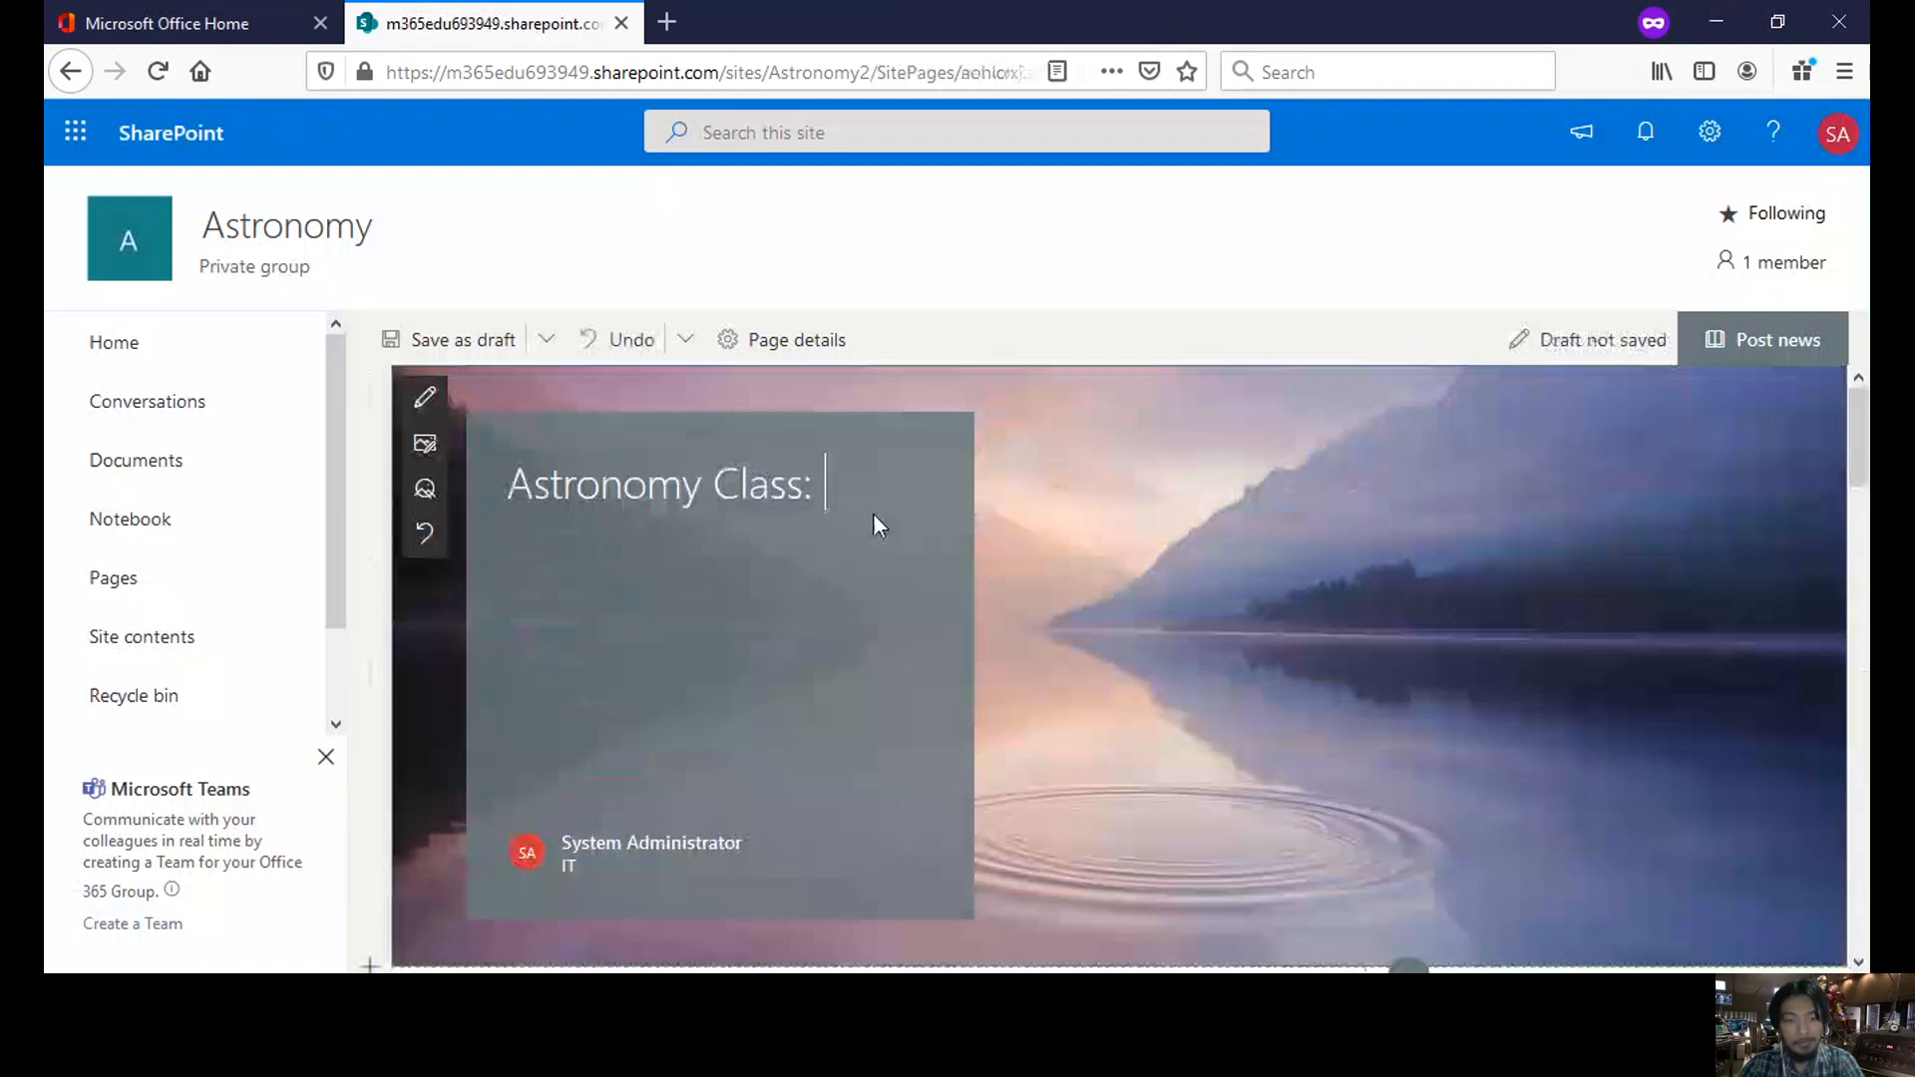
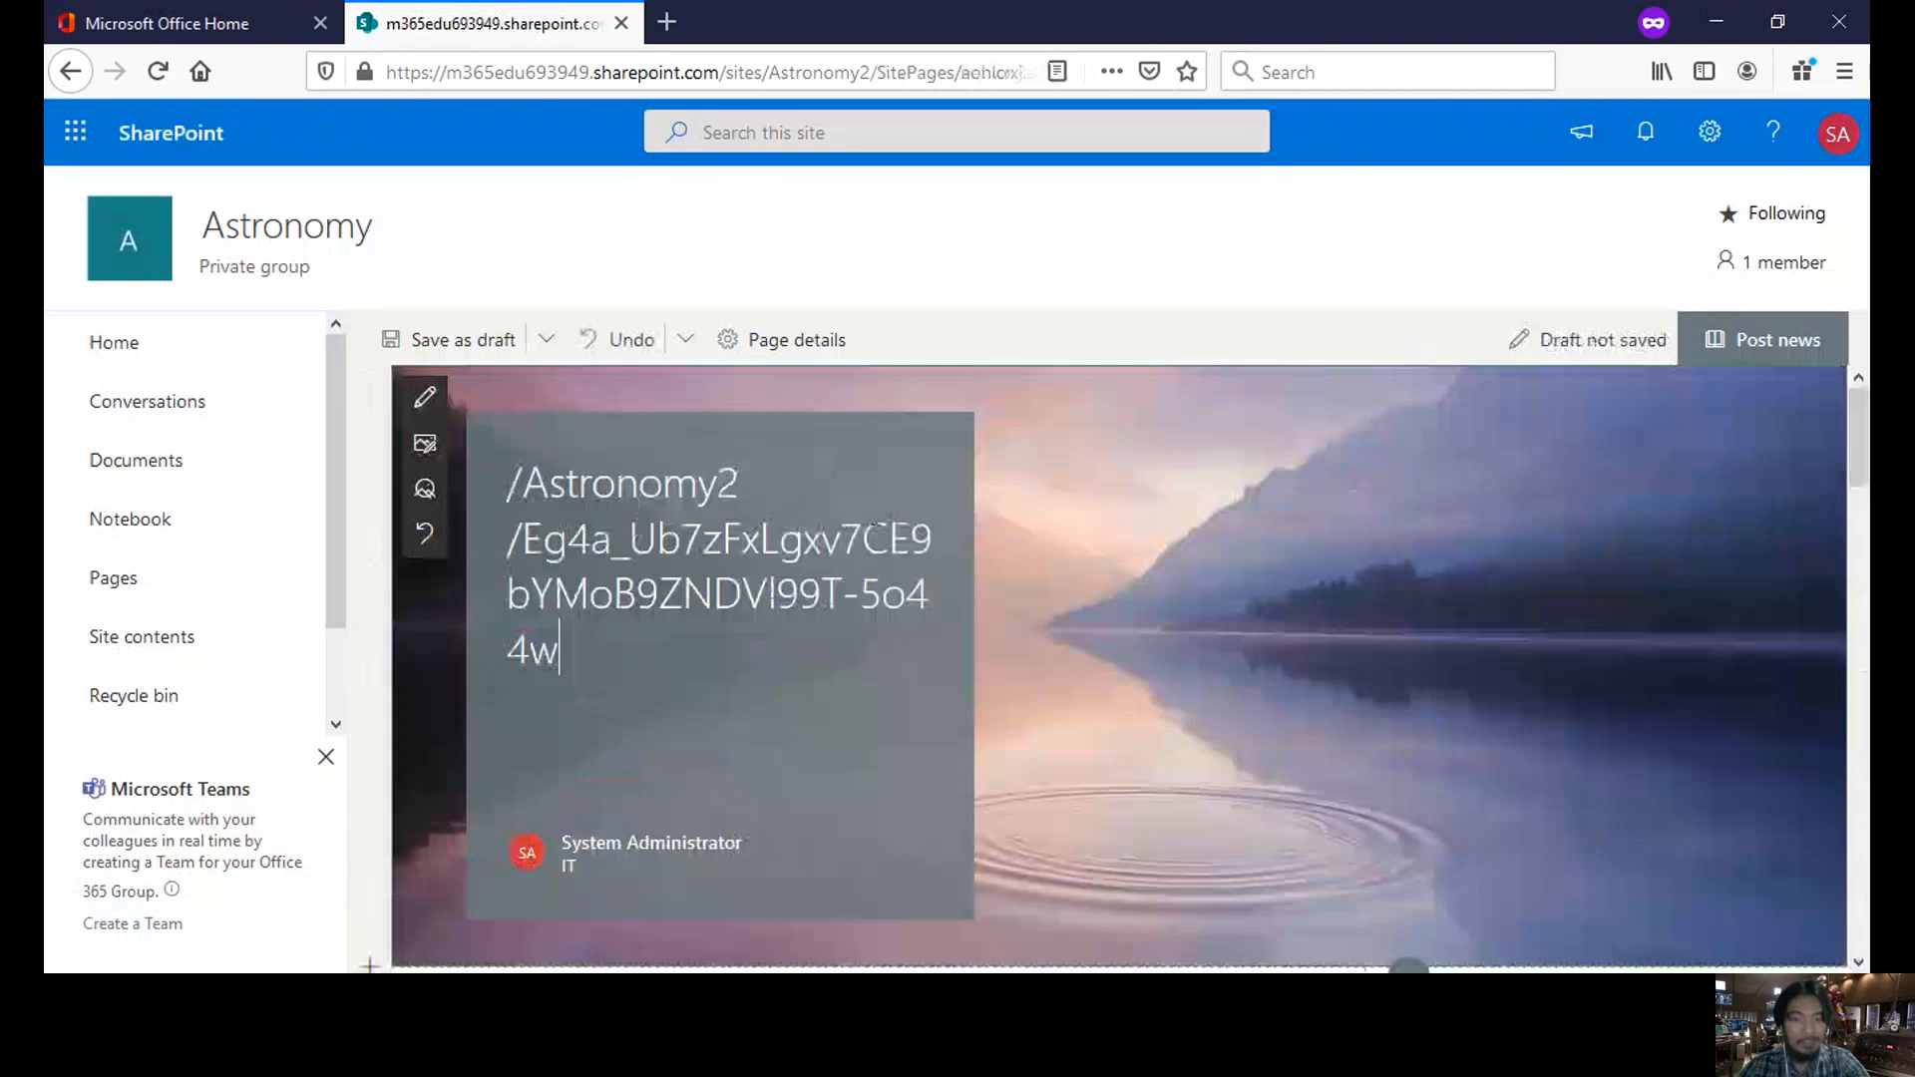
# - Paste the copied Lecture Modules link after the title and publish the news post
pyautogui.click(1777, 349)
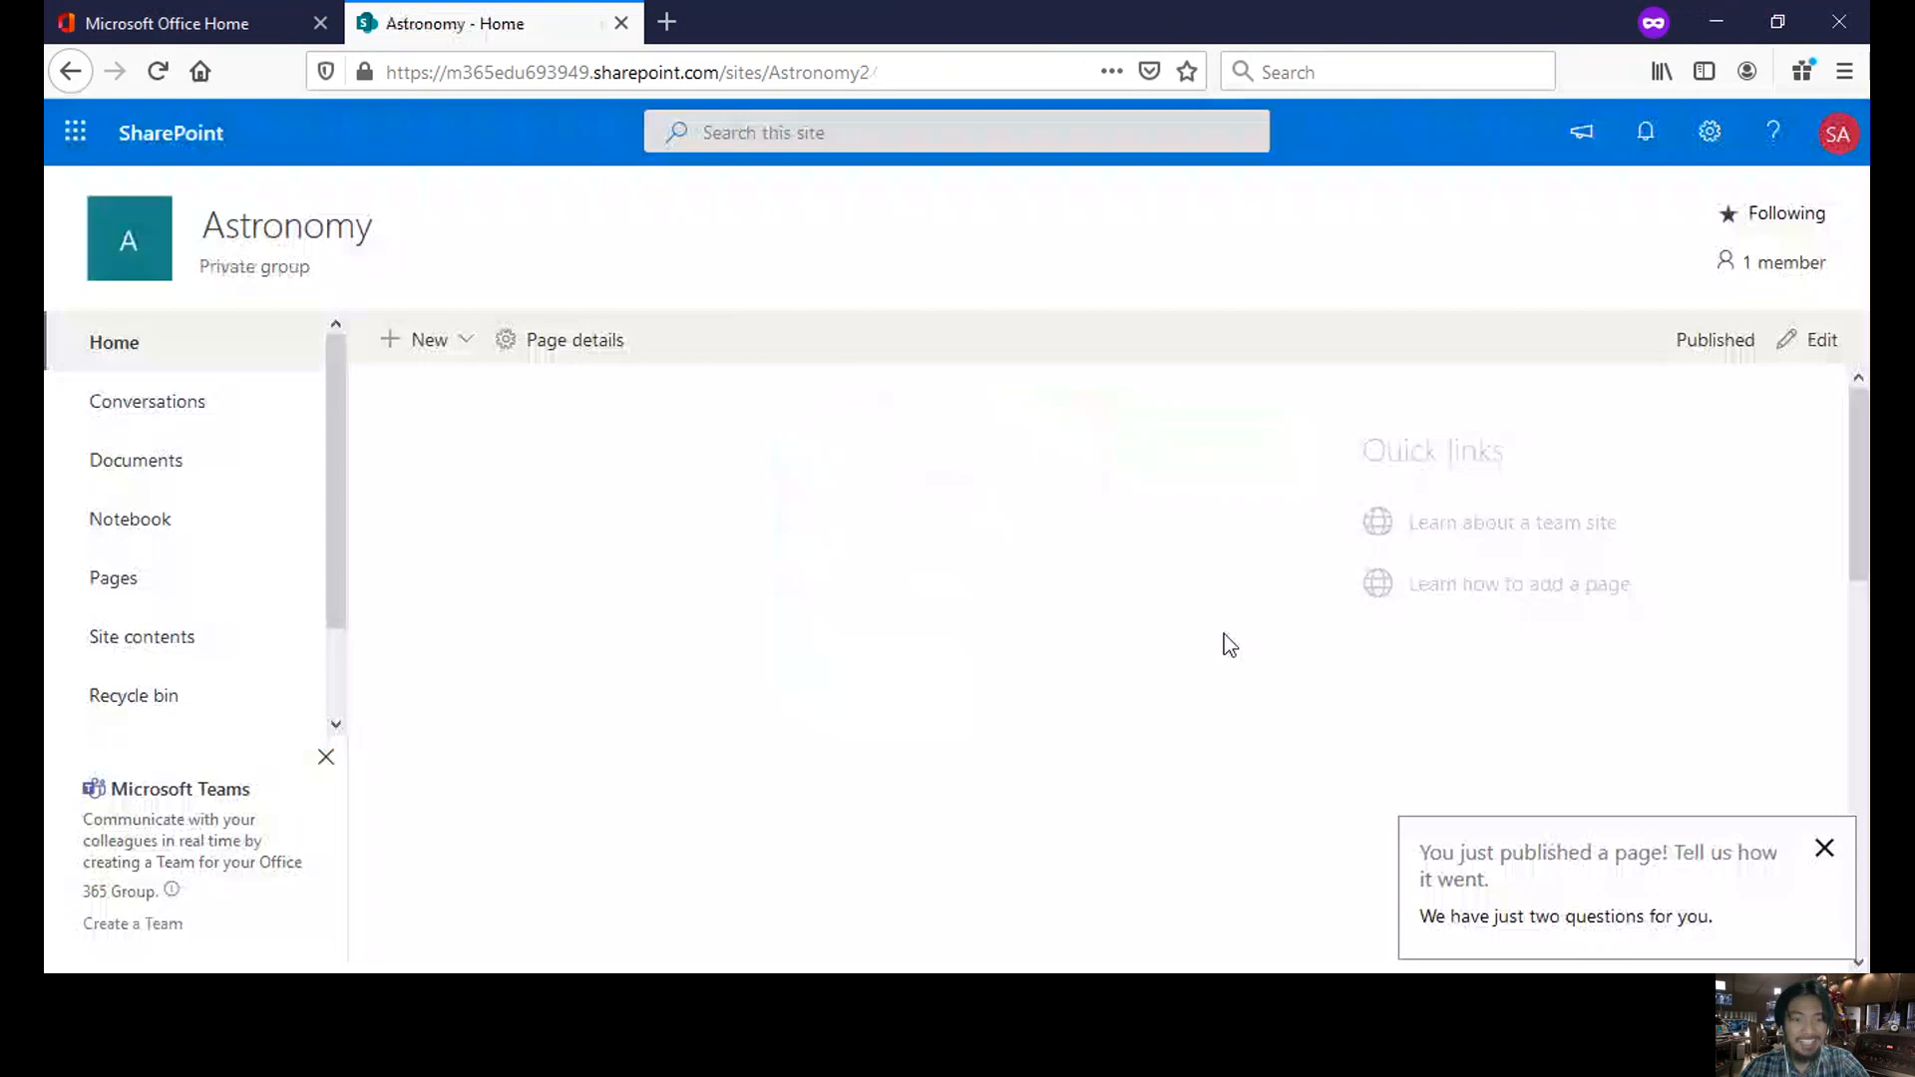
# - Open the published Astronomy Class news post from the site's home page
pyautogui.scroll(-2, 950, 425)
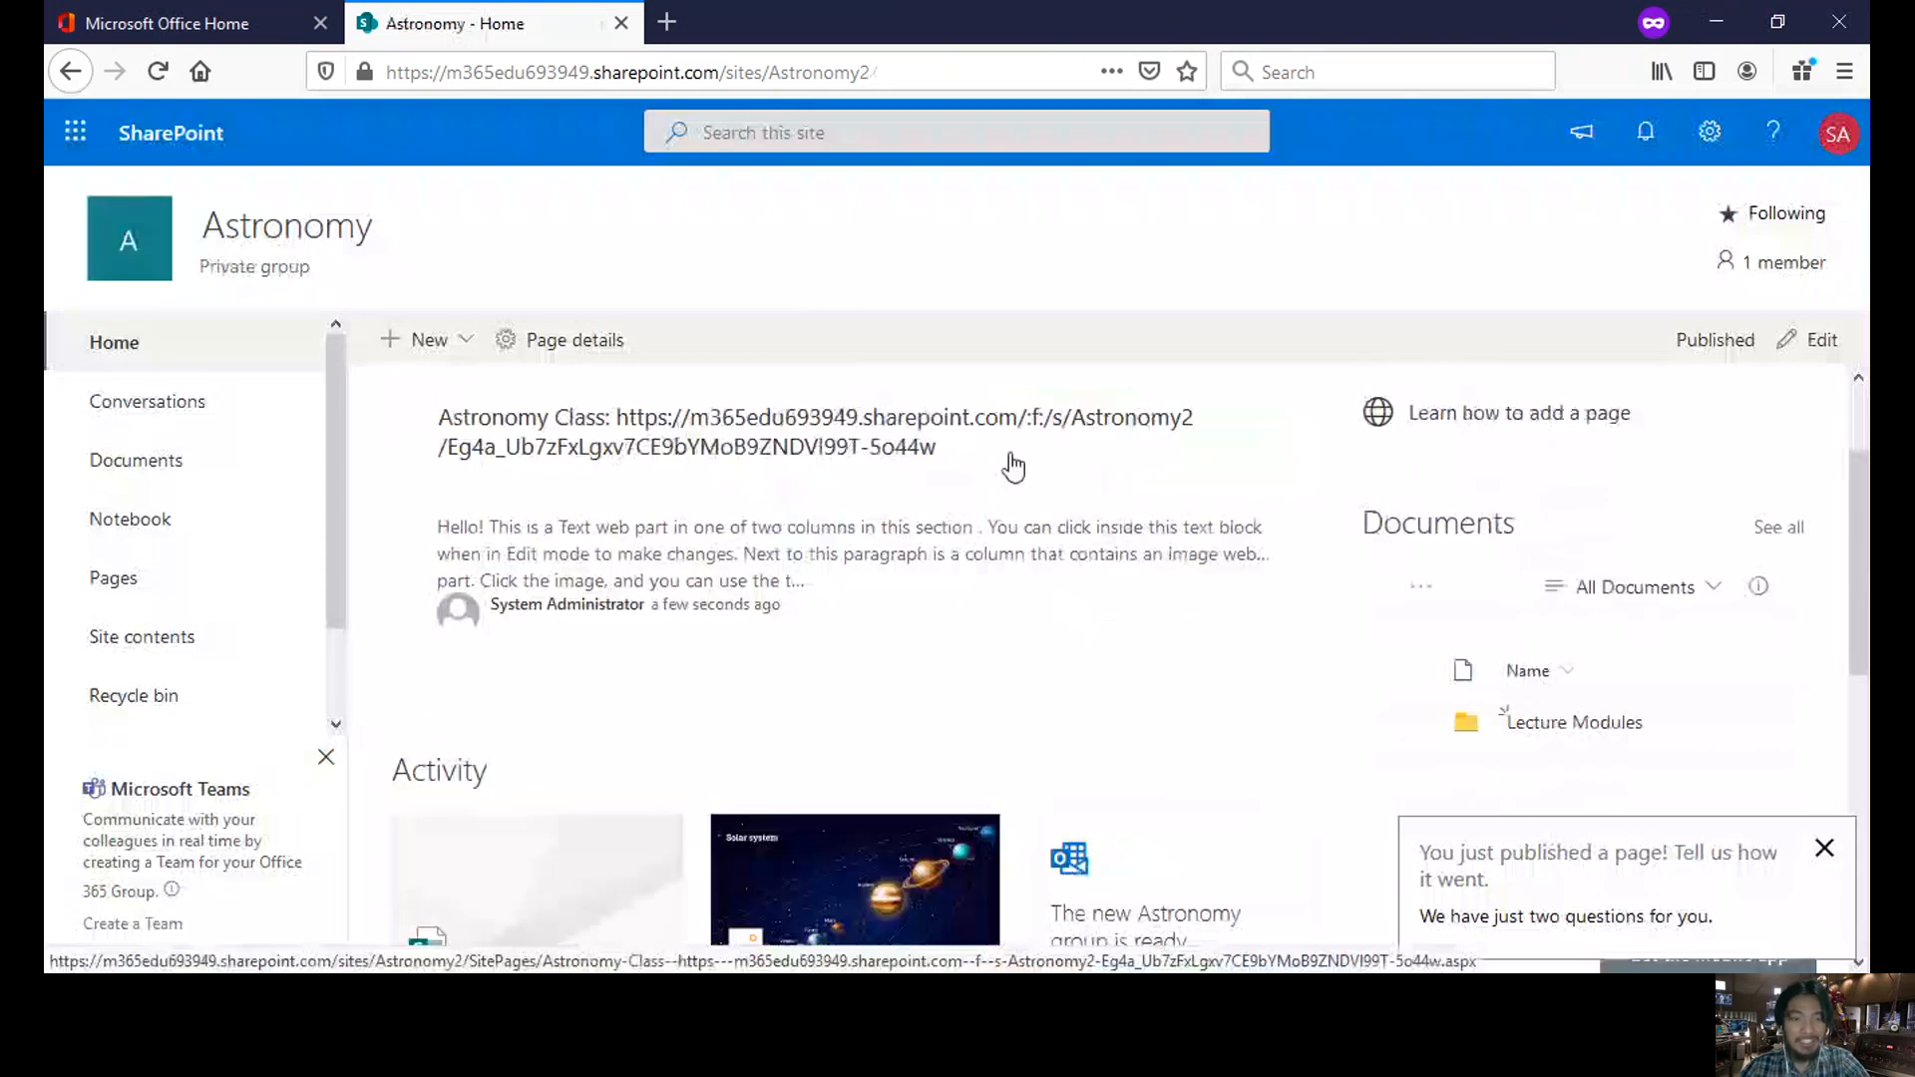
pyautogui.scroll(-2, 998, 465)
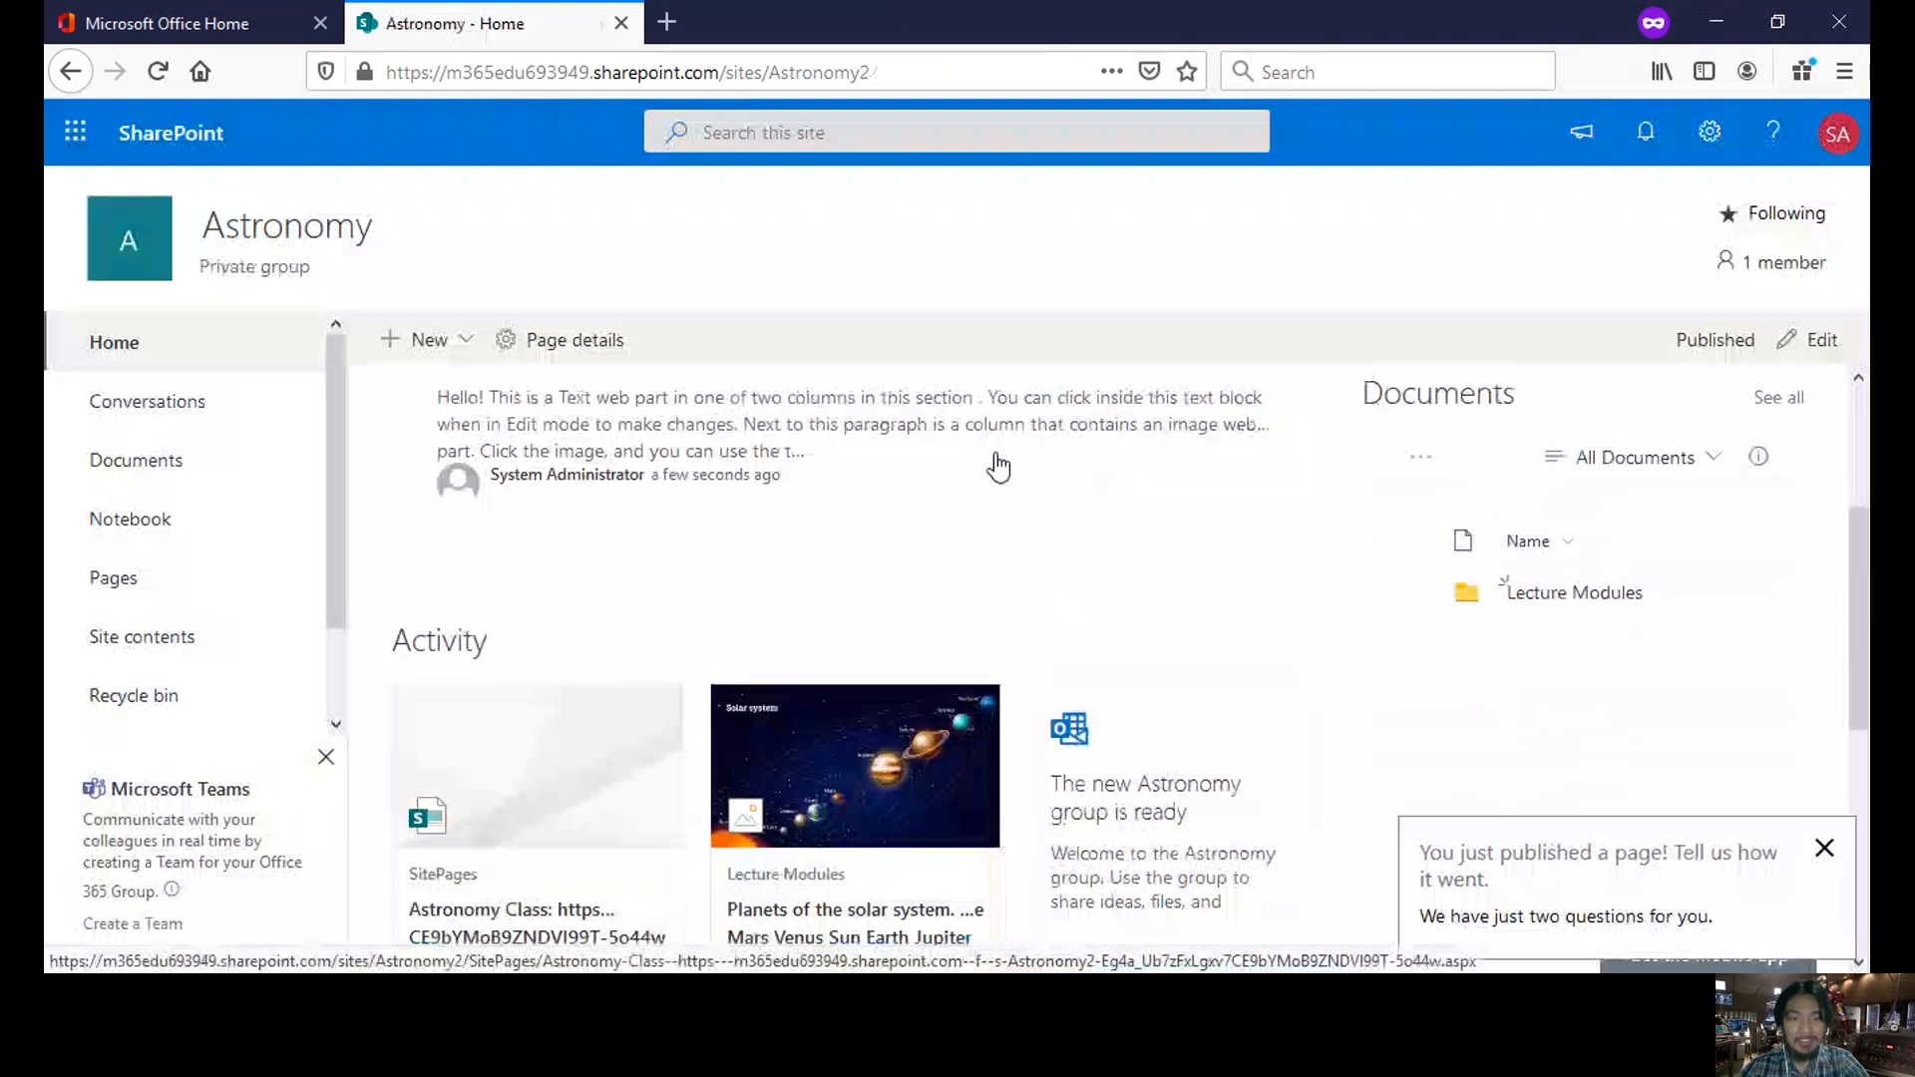
pyautogui.scroll(2, 997, 465)
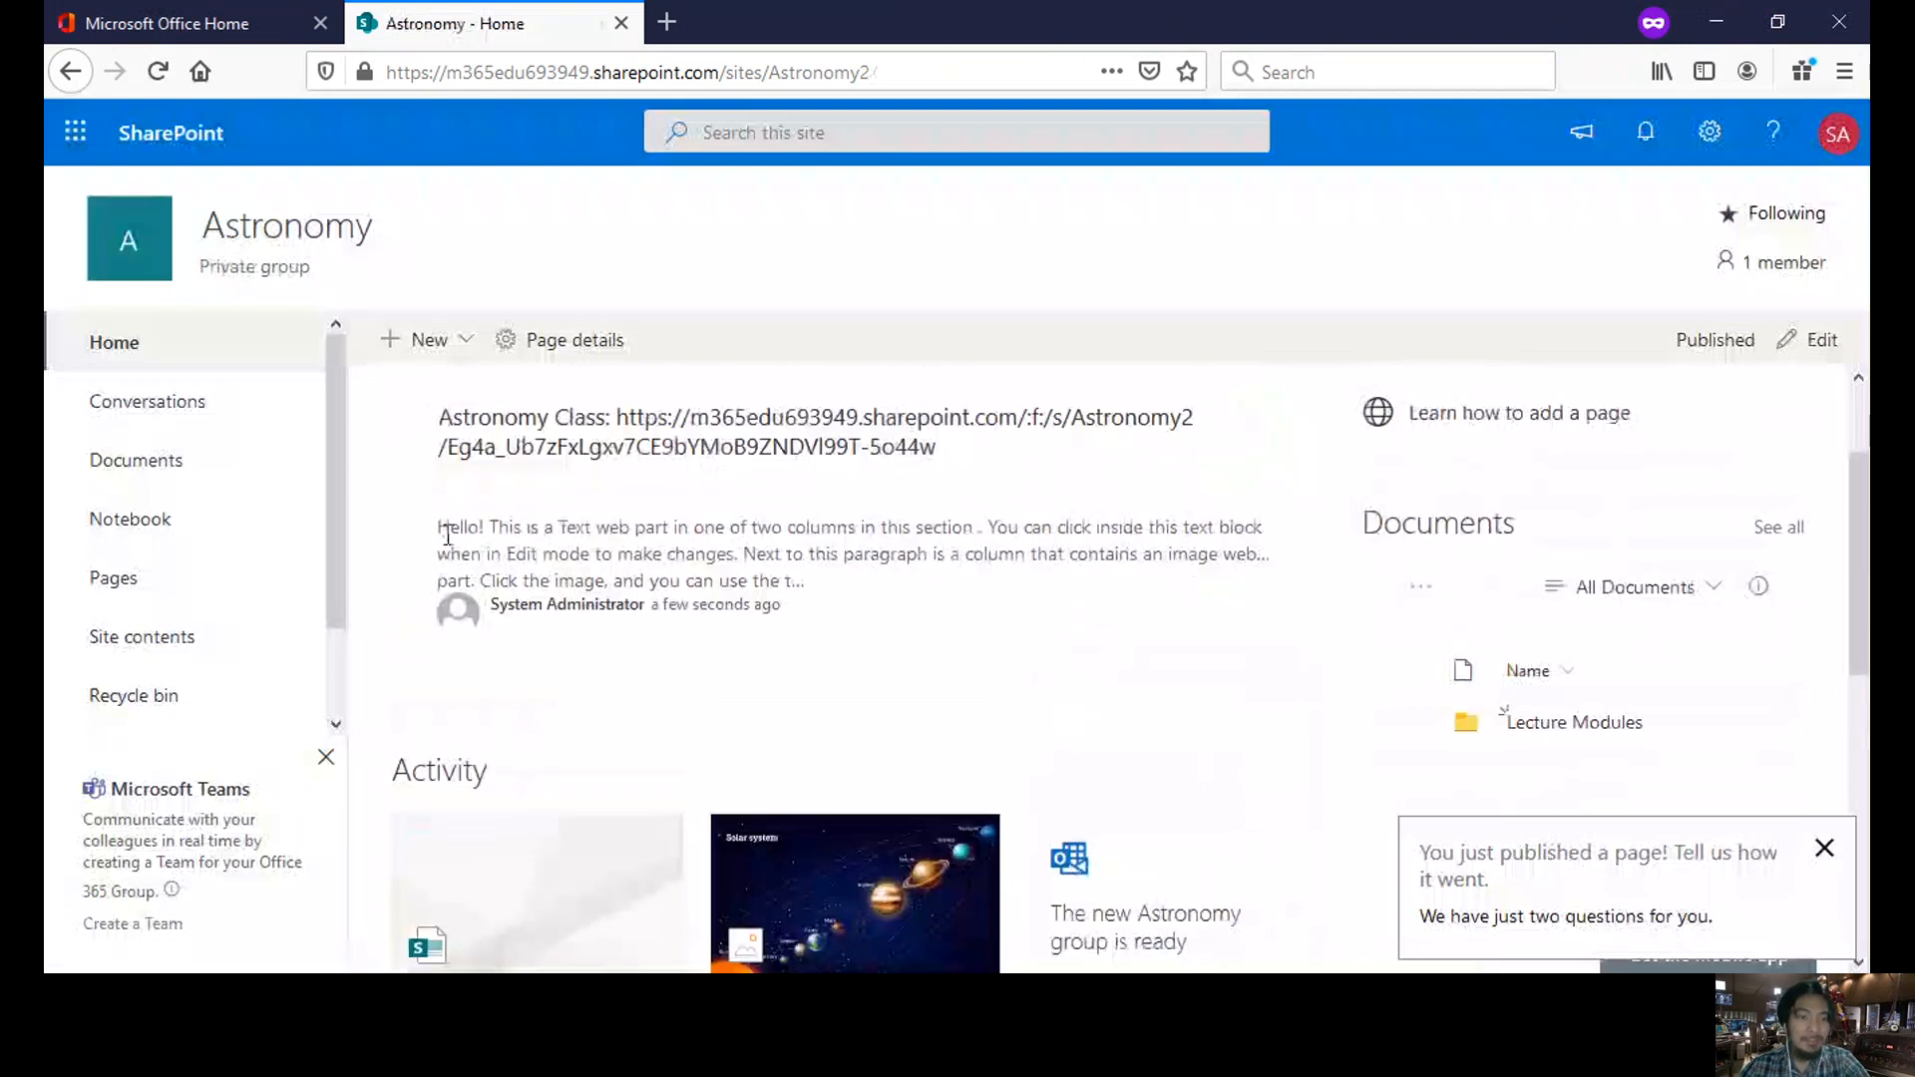
pyautogui.moveTo(440, 528); pyautogui.dragTo(806, 590)
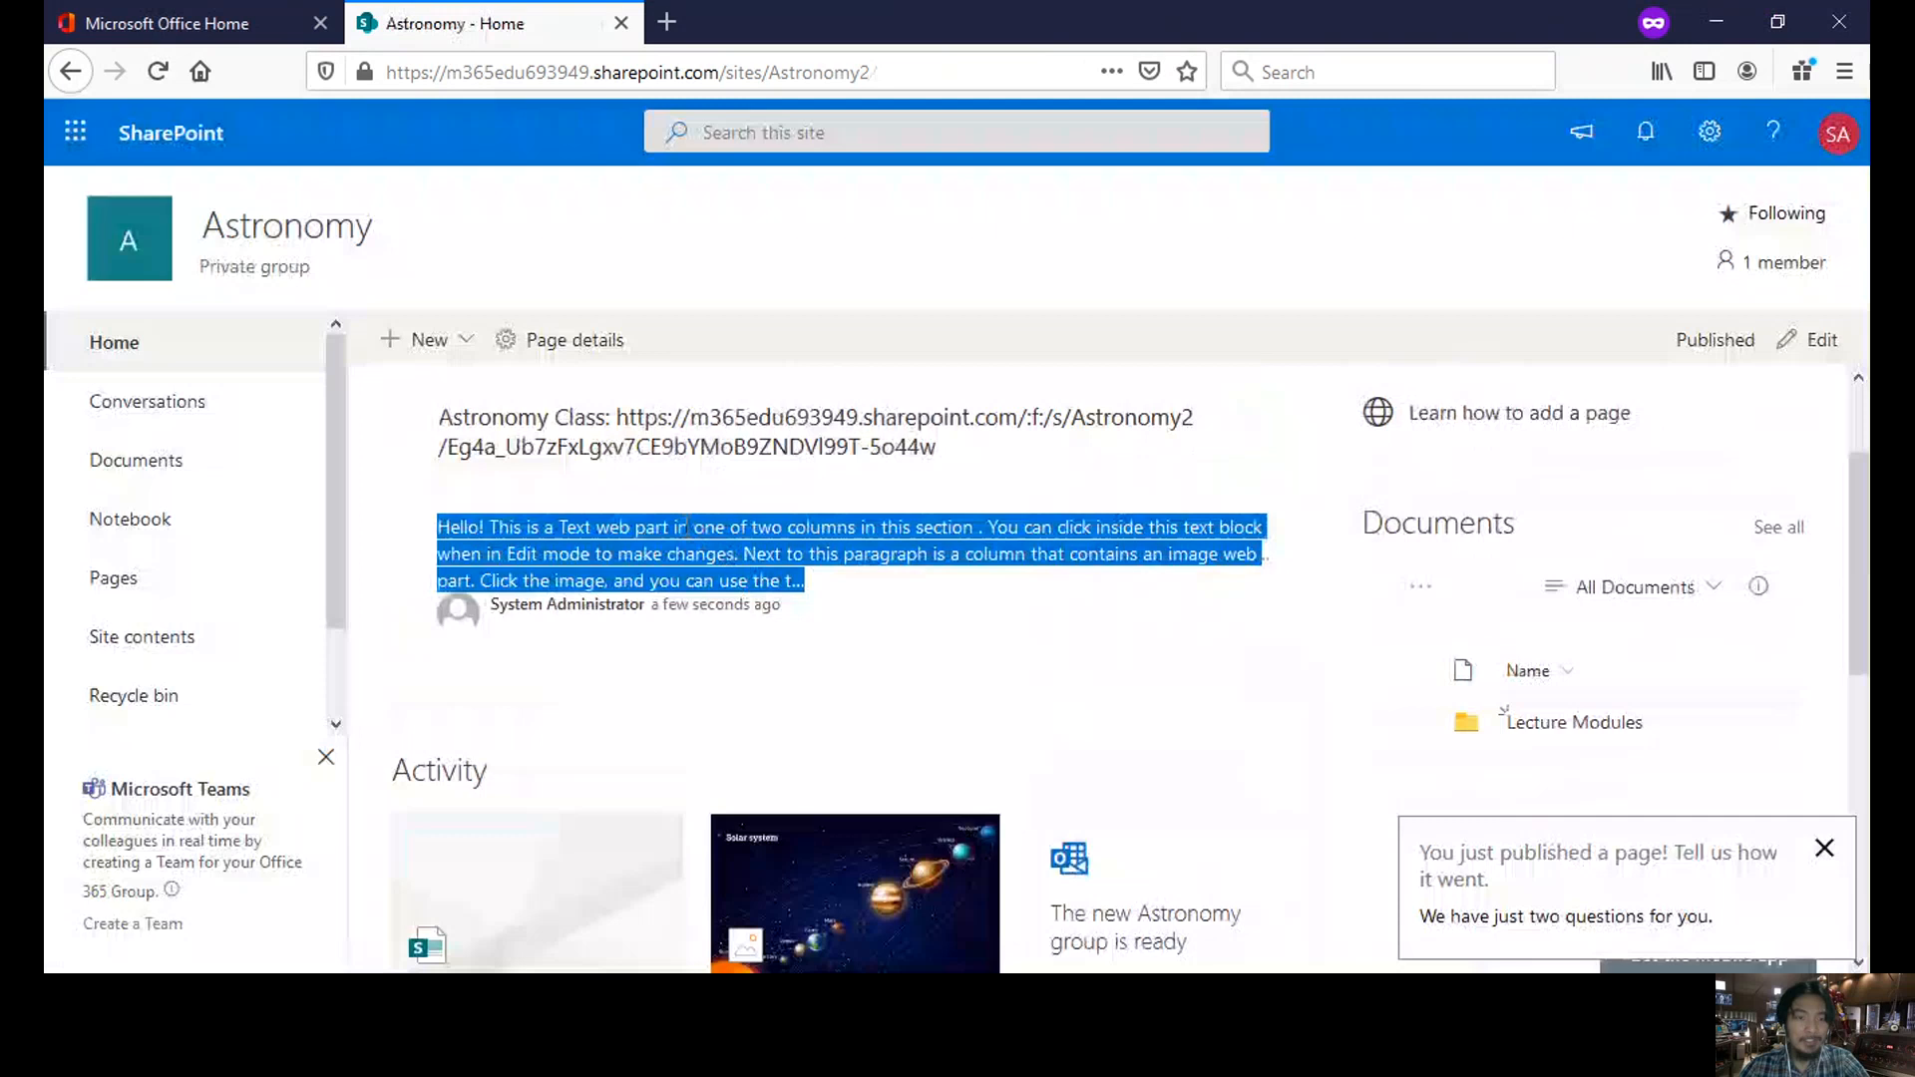
pyautogui.click(789, 458)
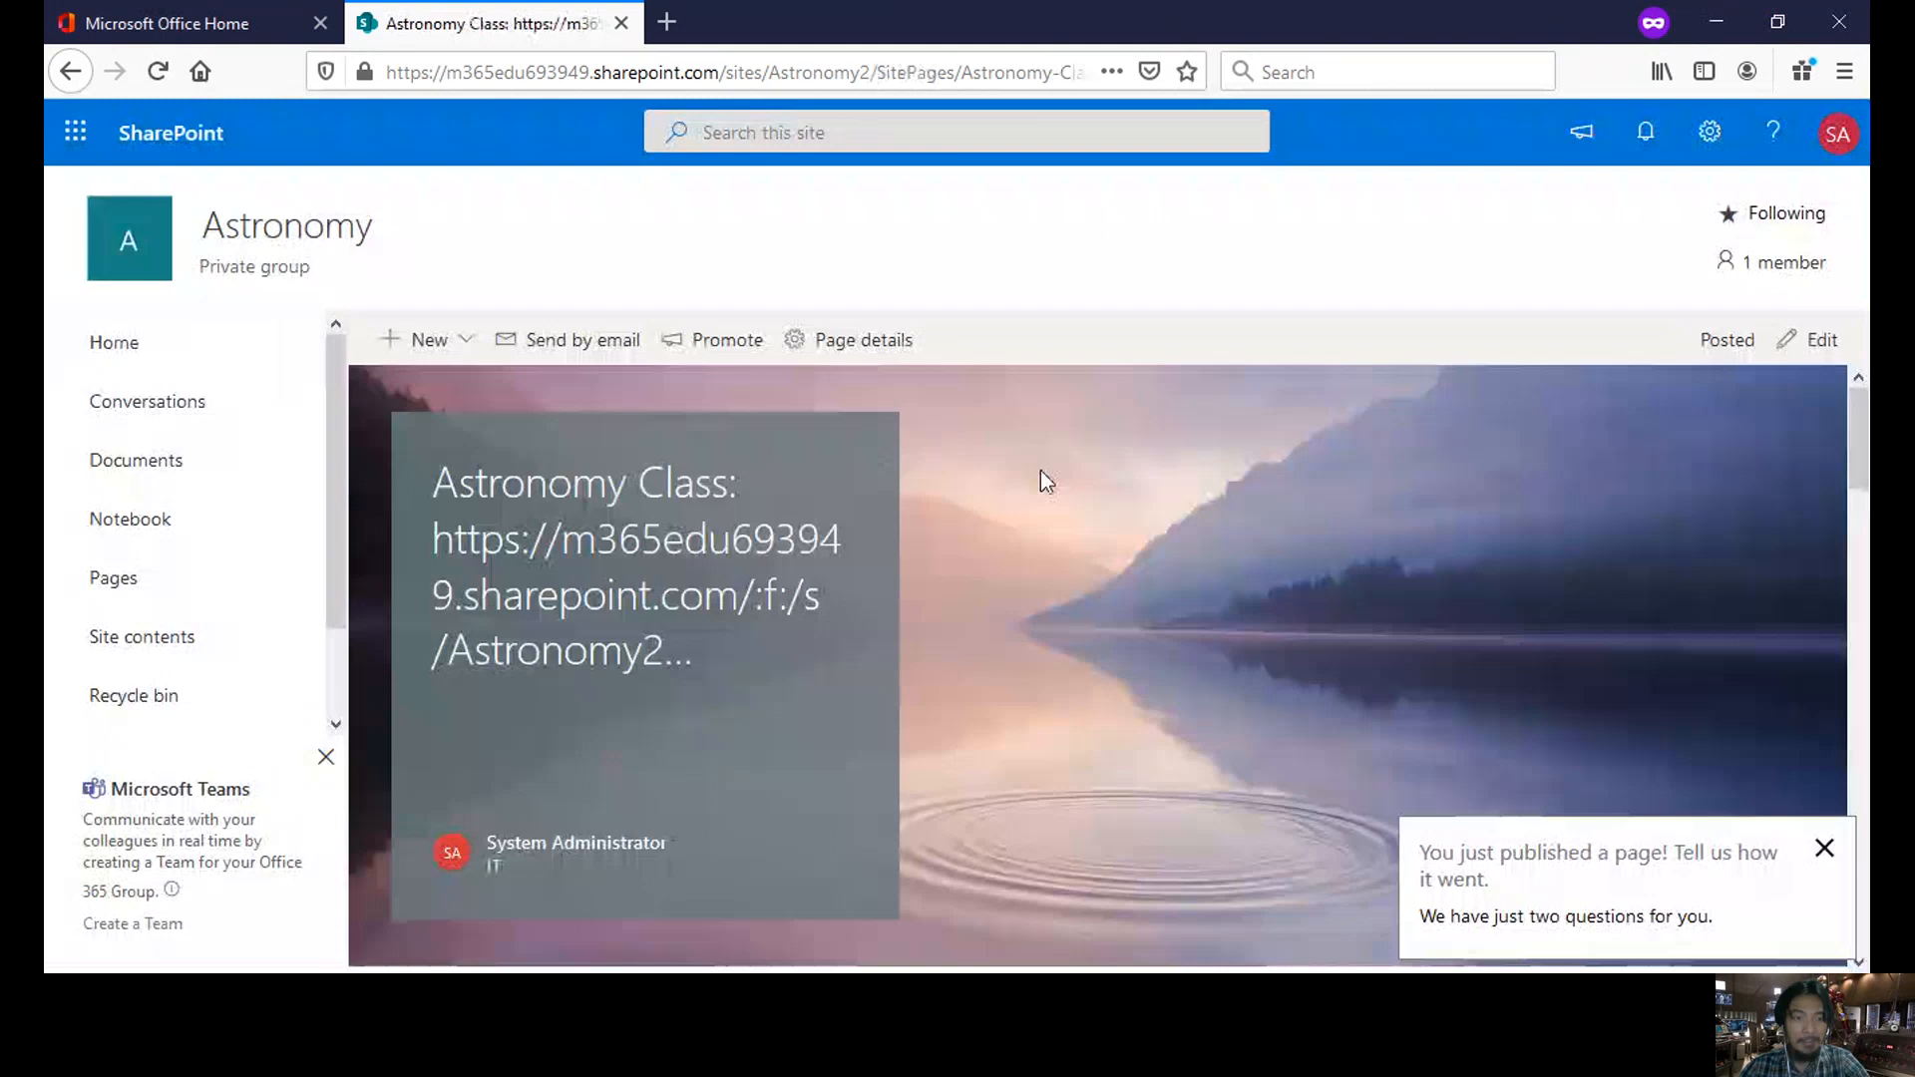
# - Look through the post, then open the Documents library listing the Lecture Modules folder
pyautogui.scroll(-5, 1039, 470)
pyautogui.scroll(5, 1040, 470)
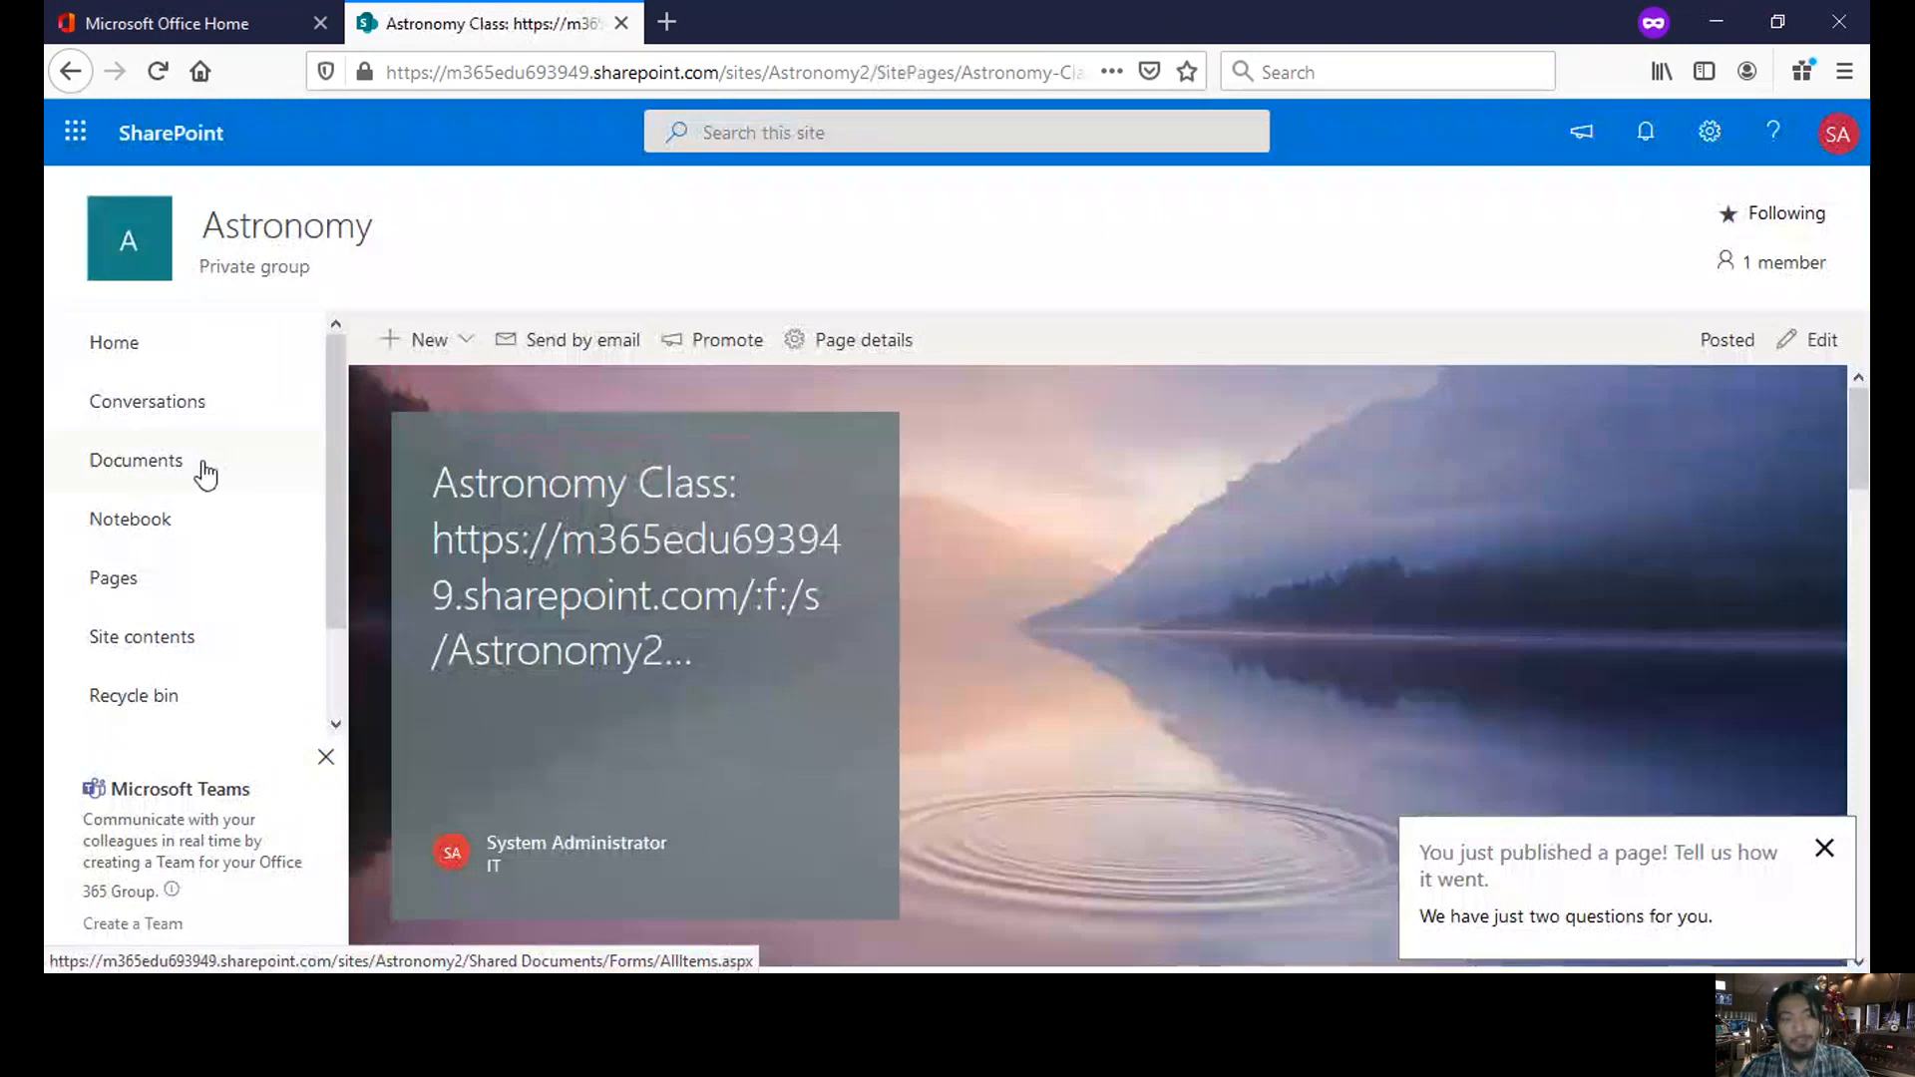
pyautogui.scroll(-10, 940, 578)
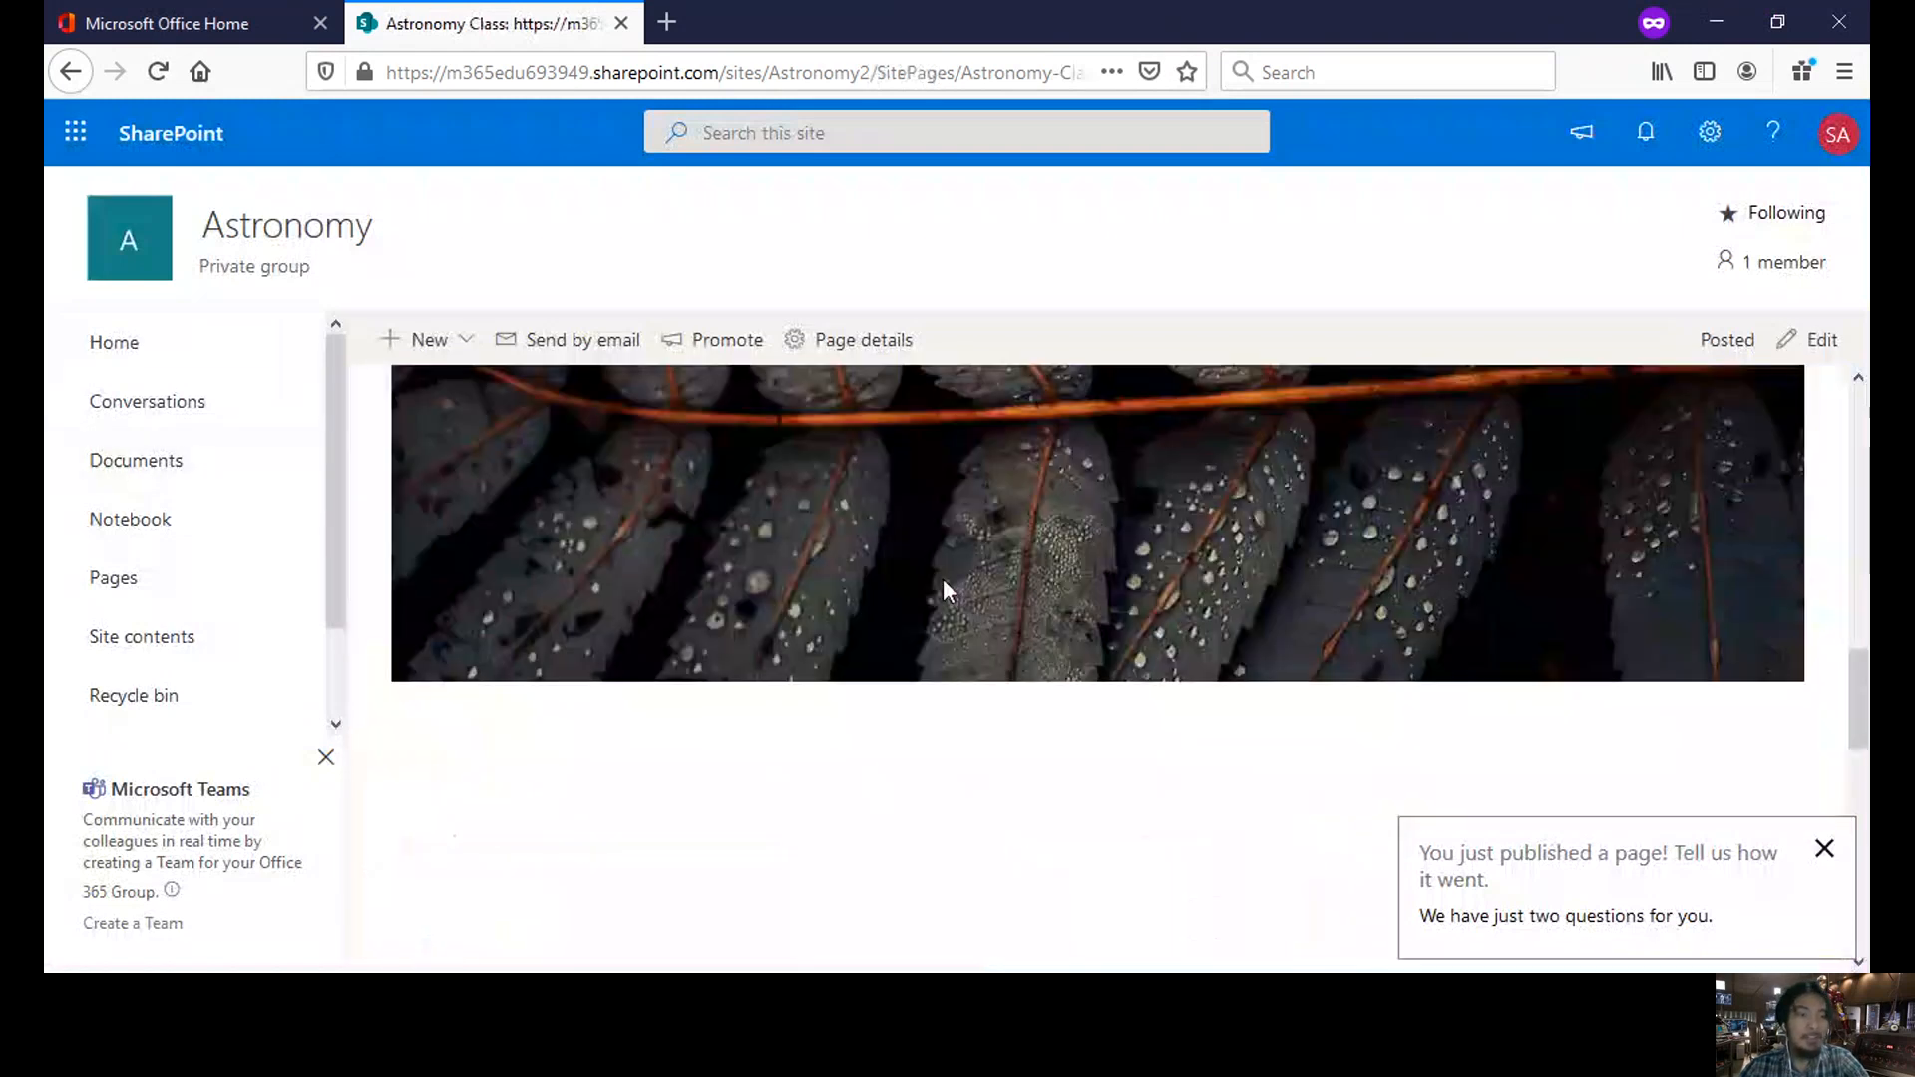
pyautogui.click(253, 467)
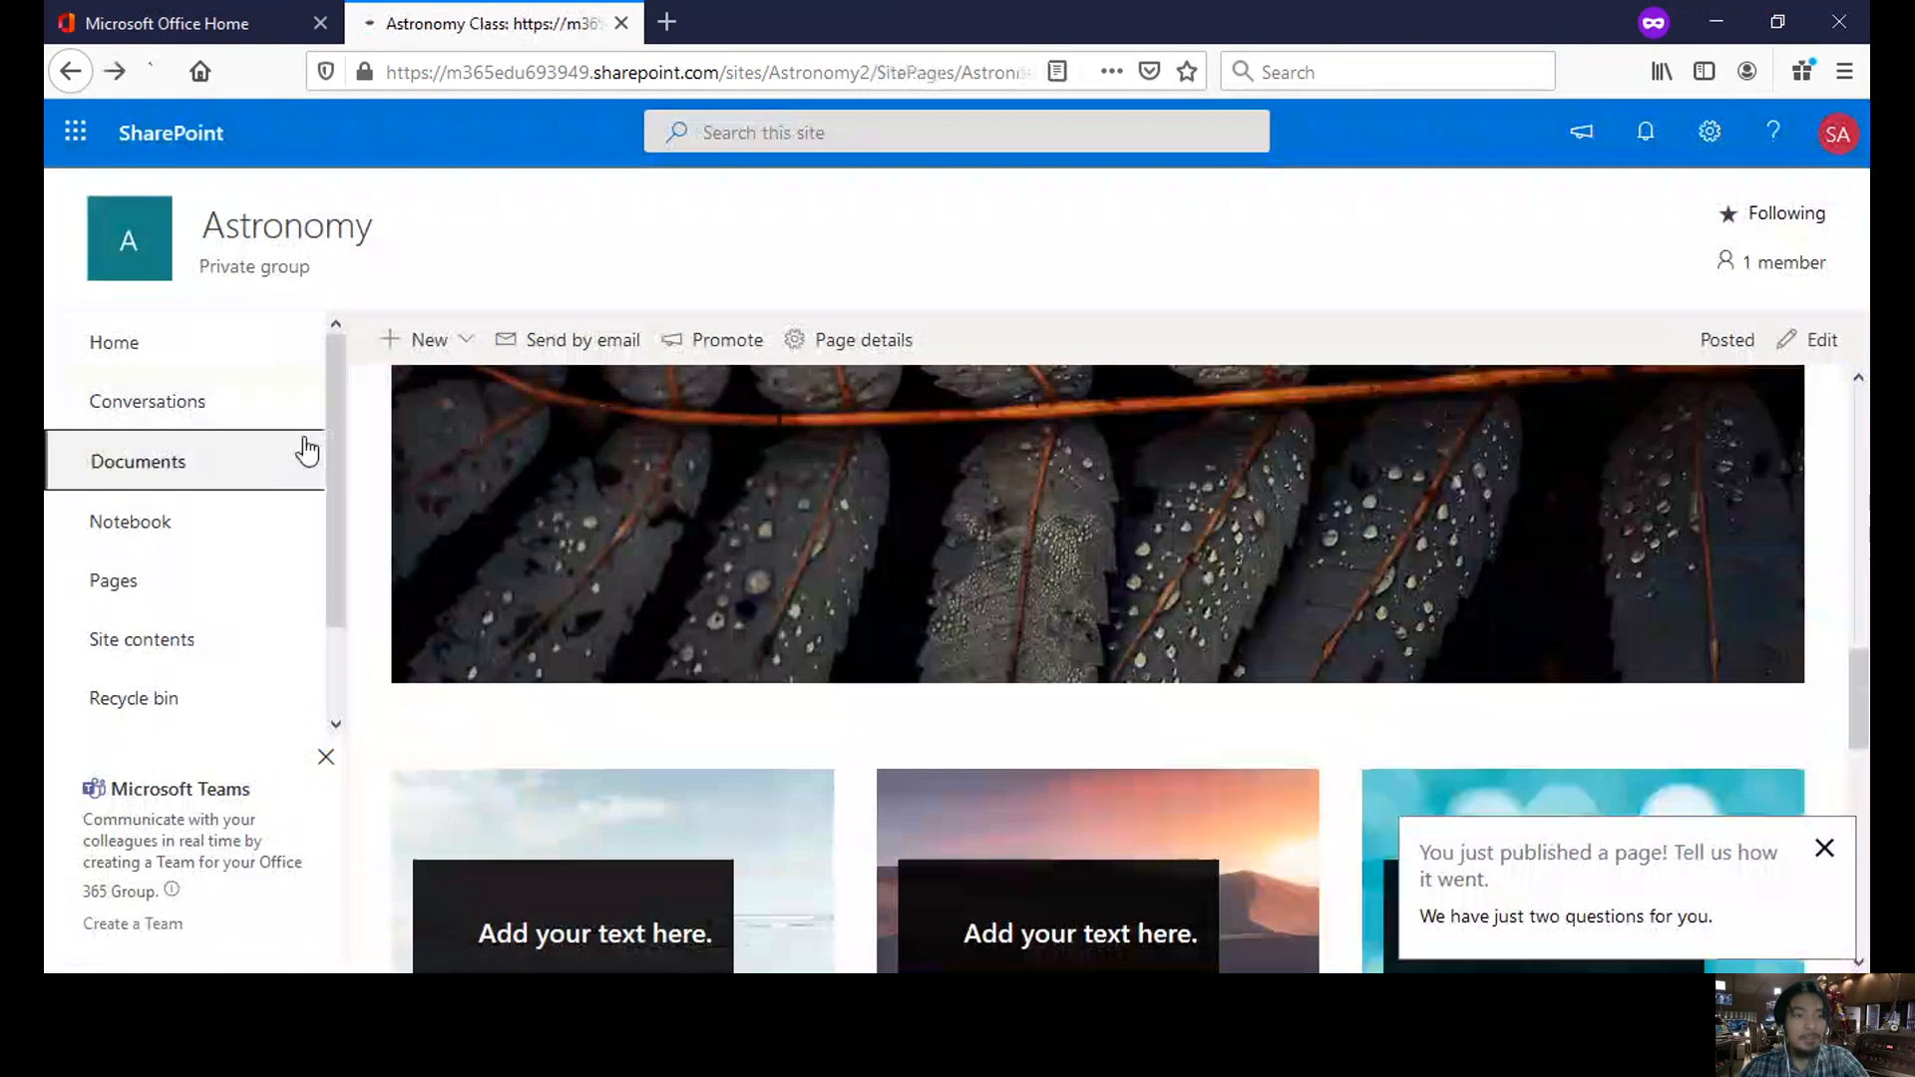
pyautogui.click(303, 449)
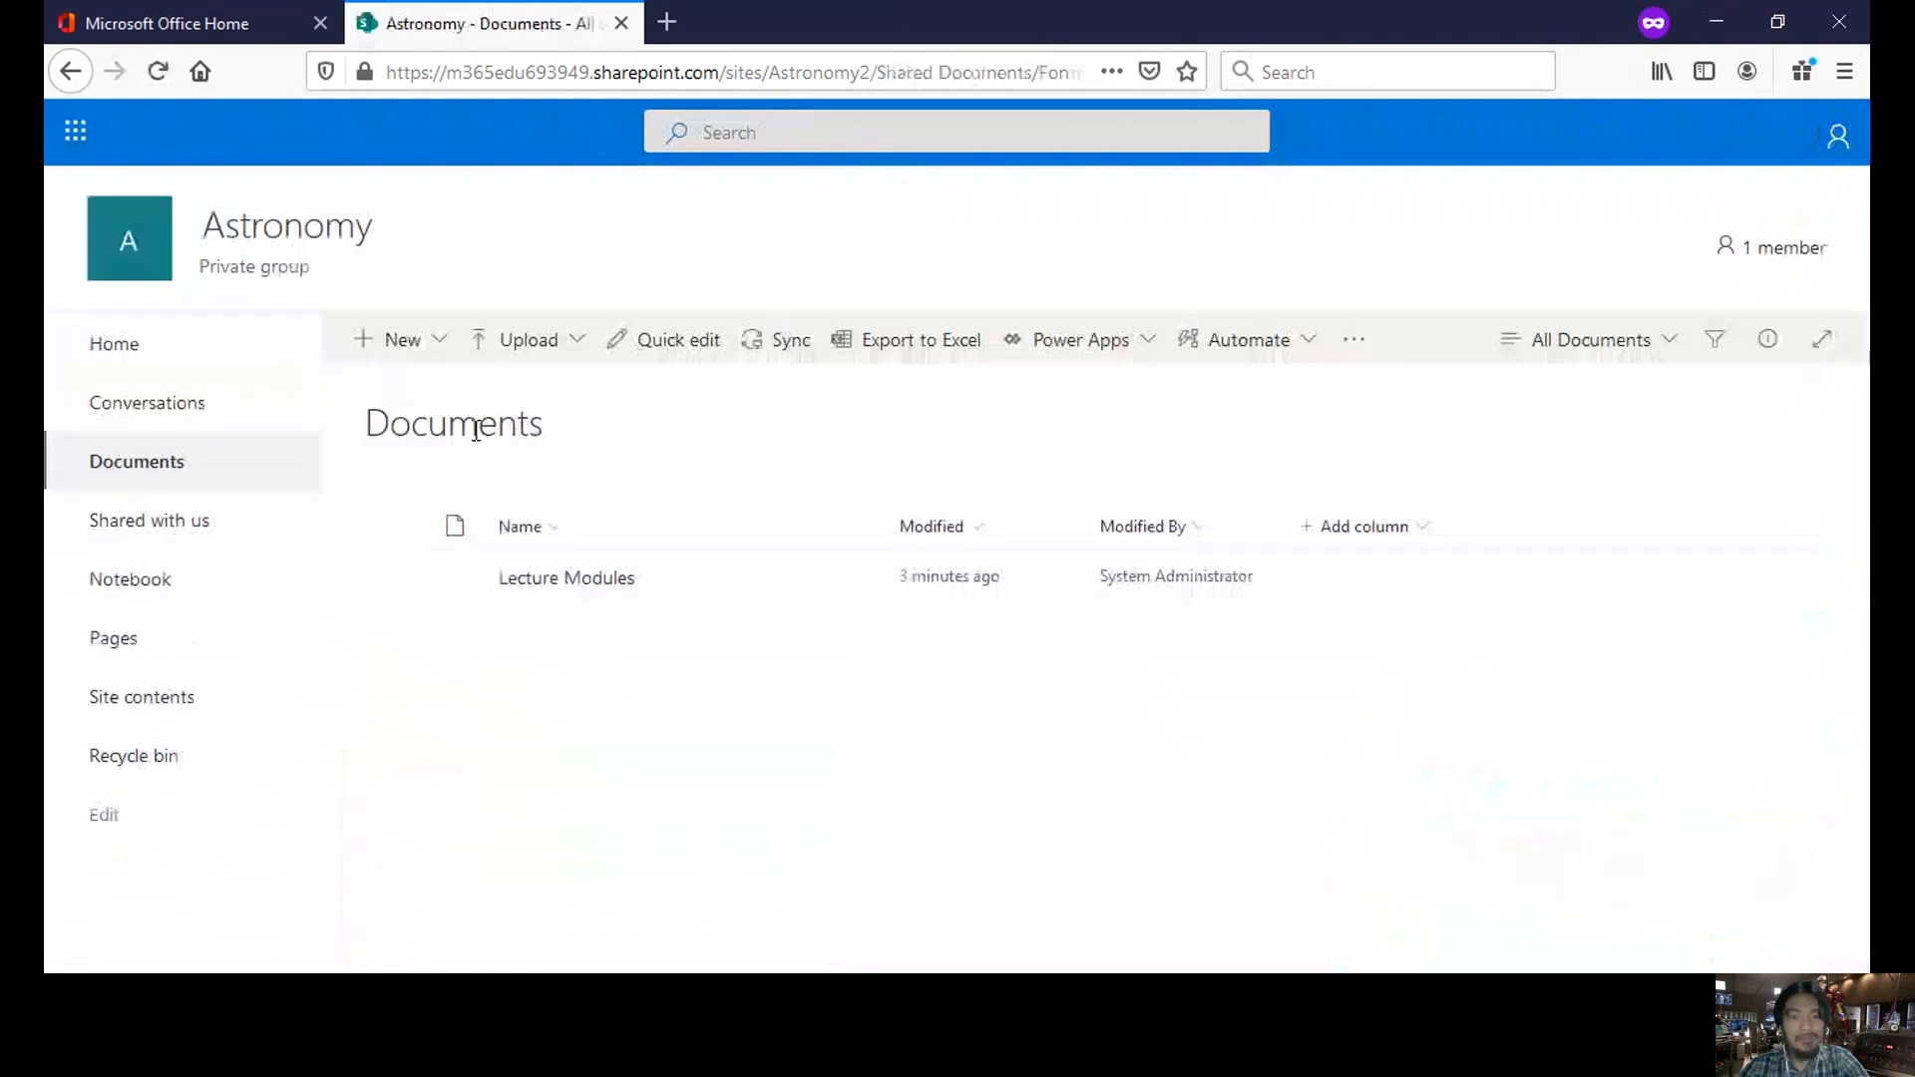
# - Open the Lecture Modules folder, start downloading its contents, then dismiss the download without saving
pyautogui.click(559, 578)
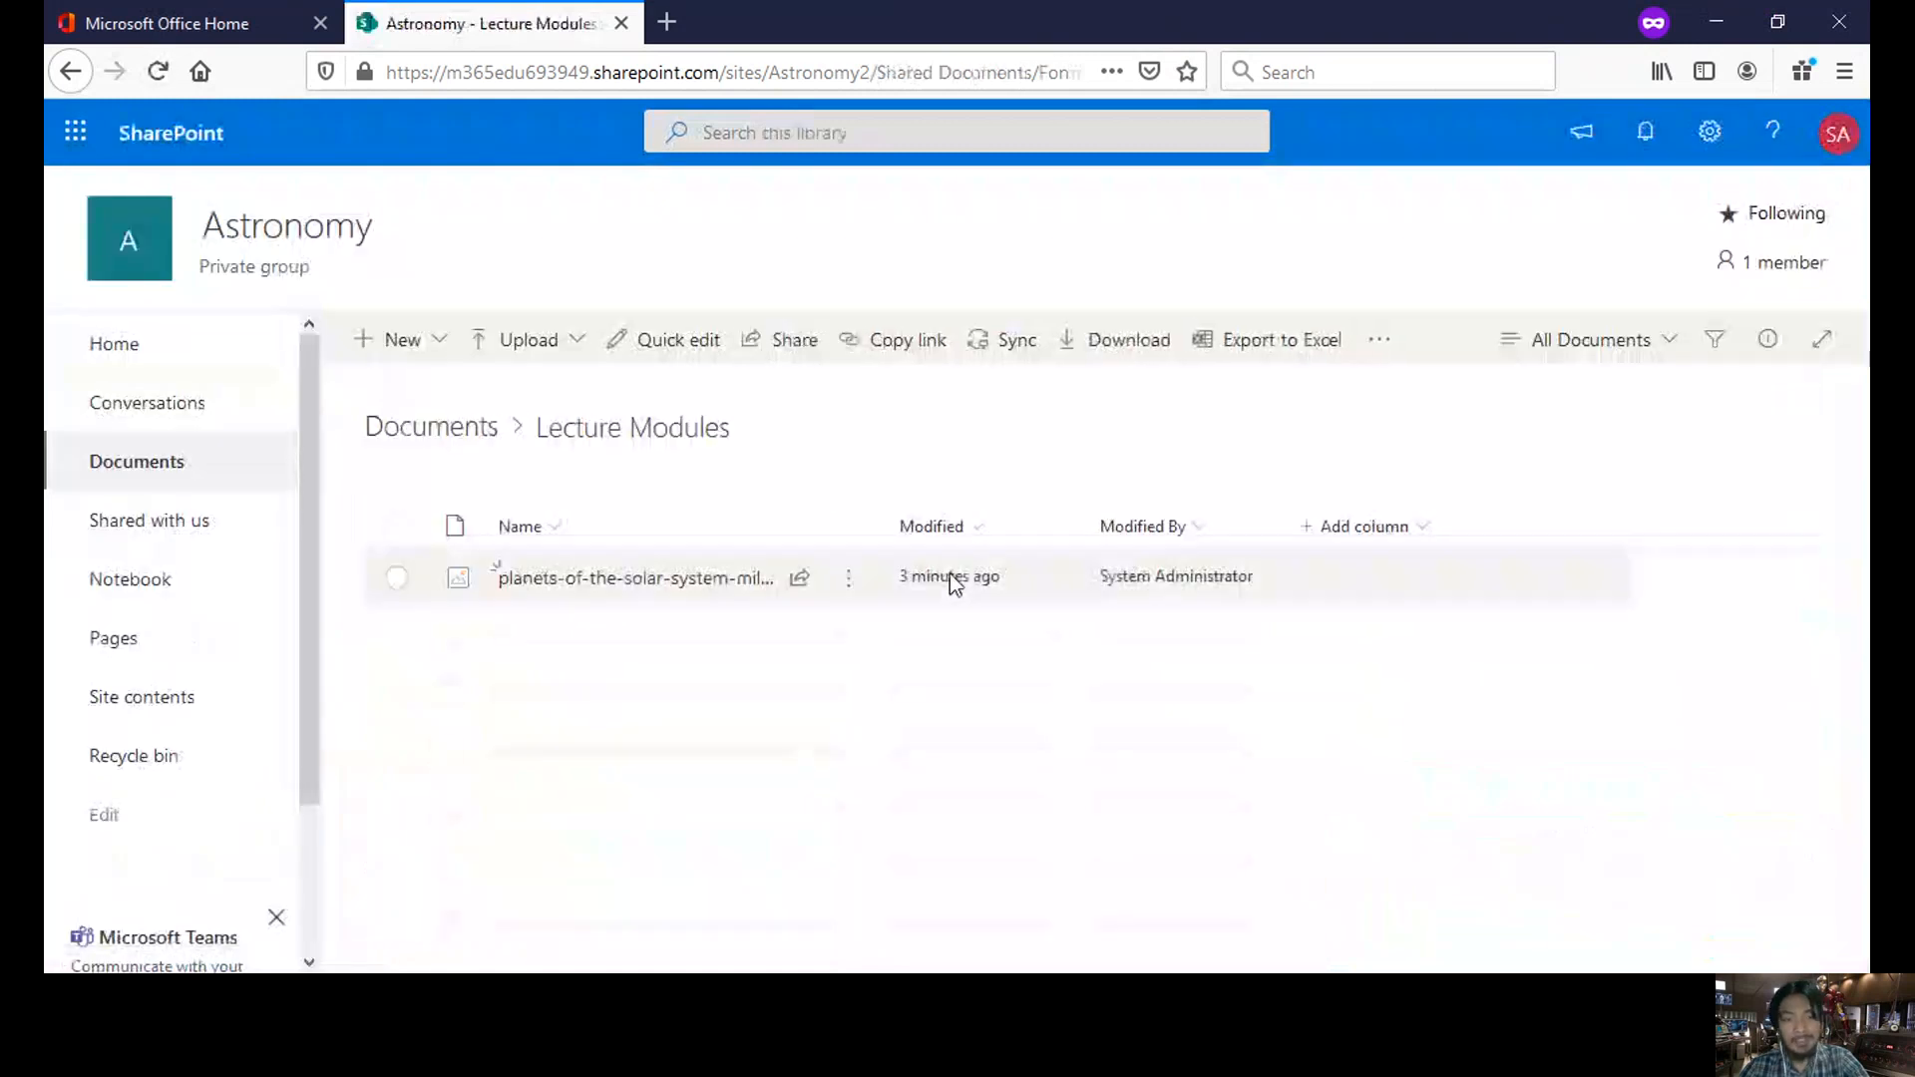
pyautogui.click(1143, 356)
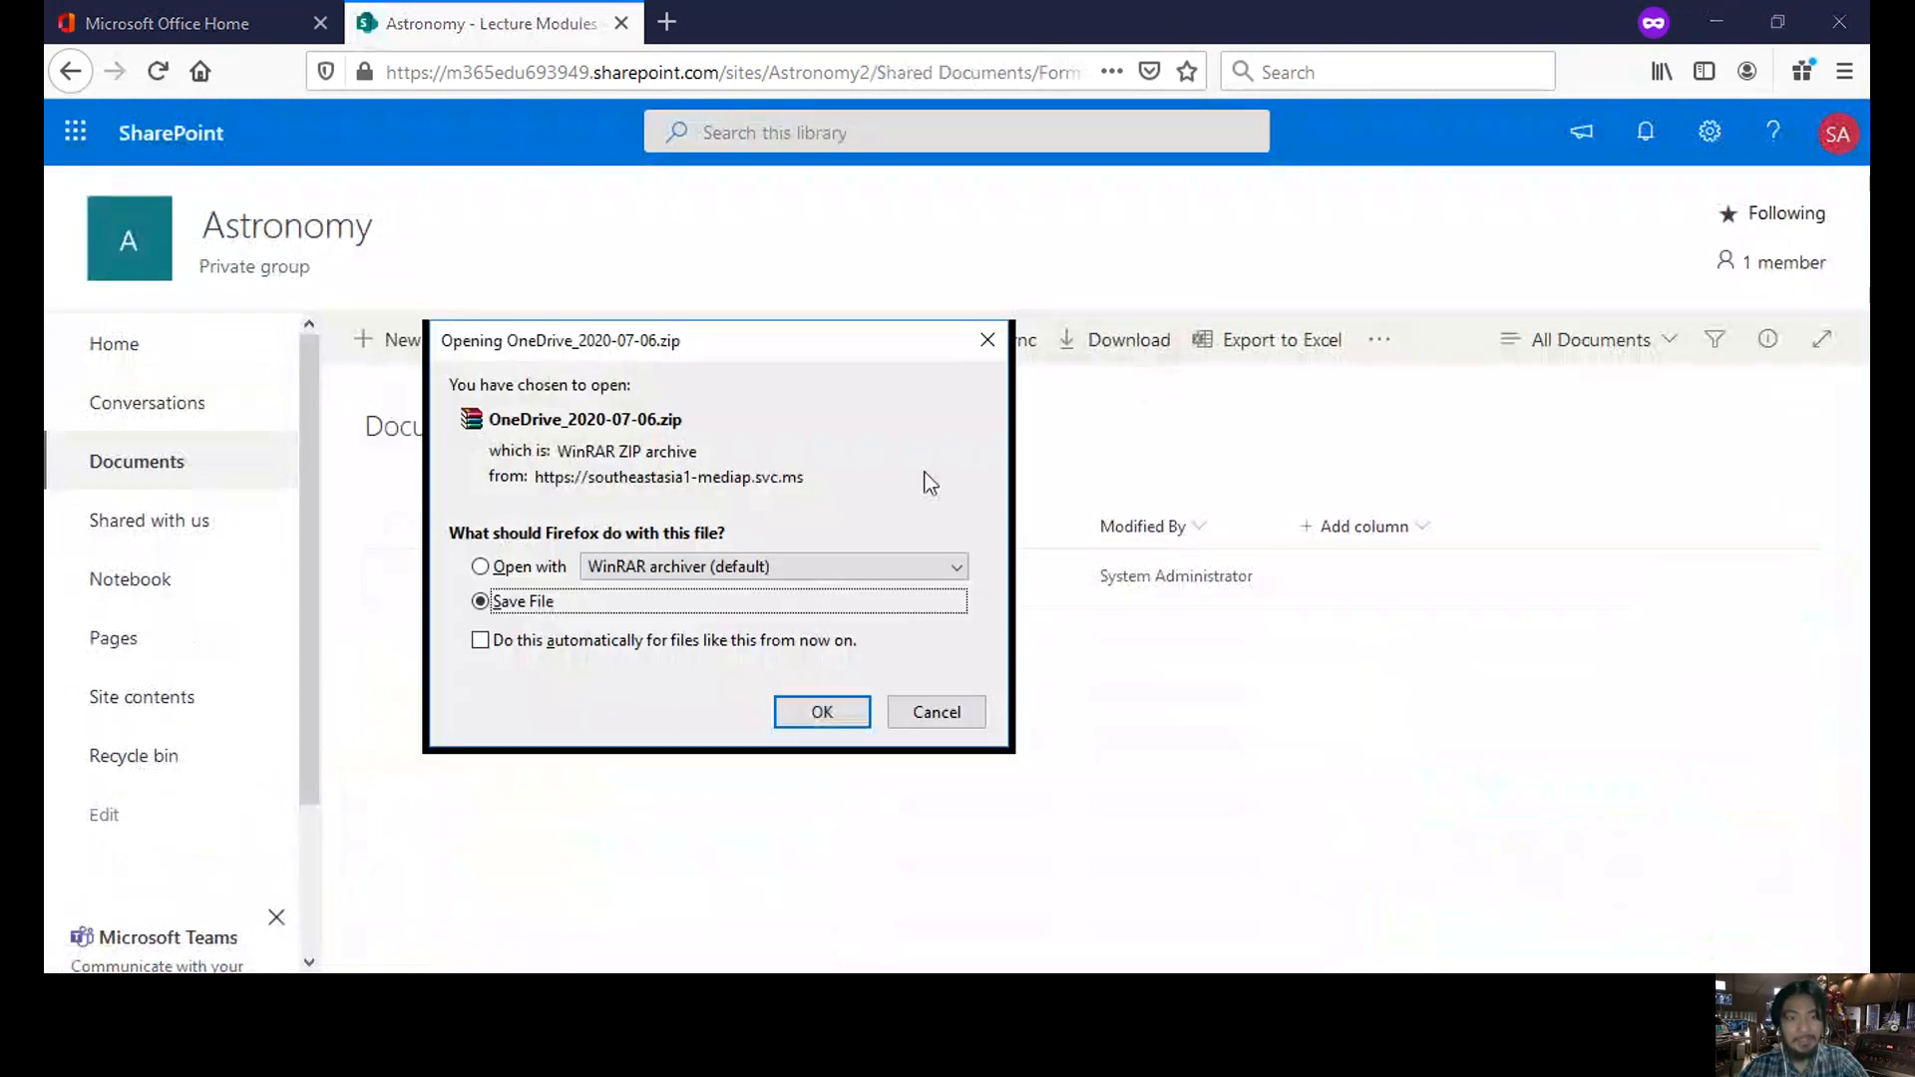
pyautogui.click(987, 340)
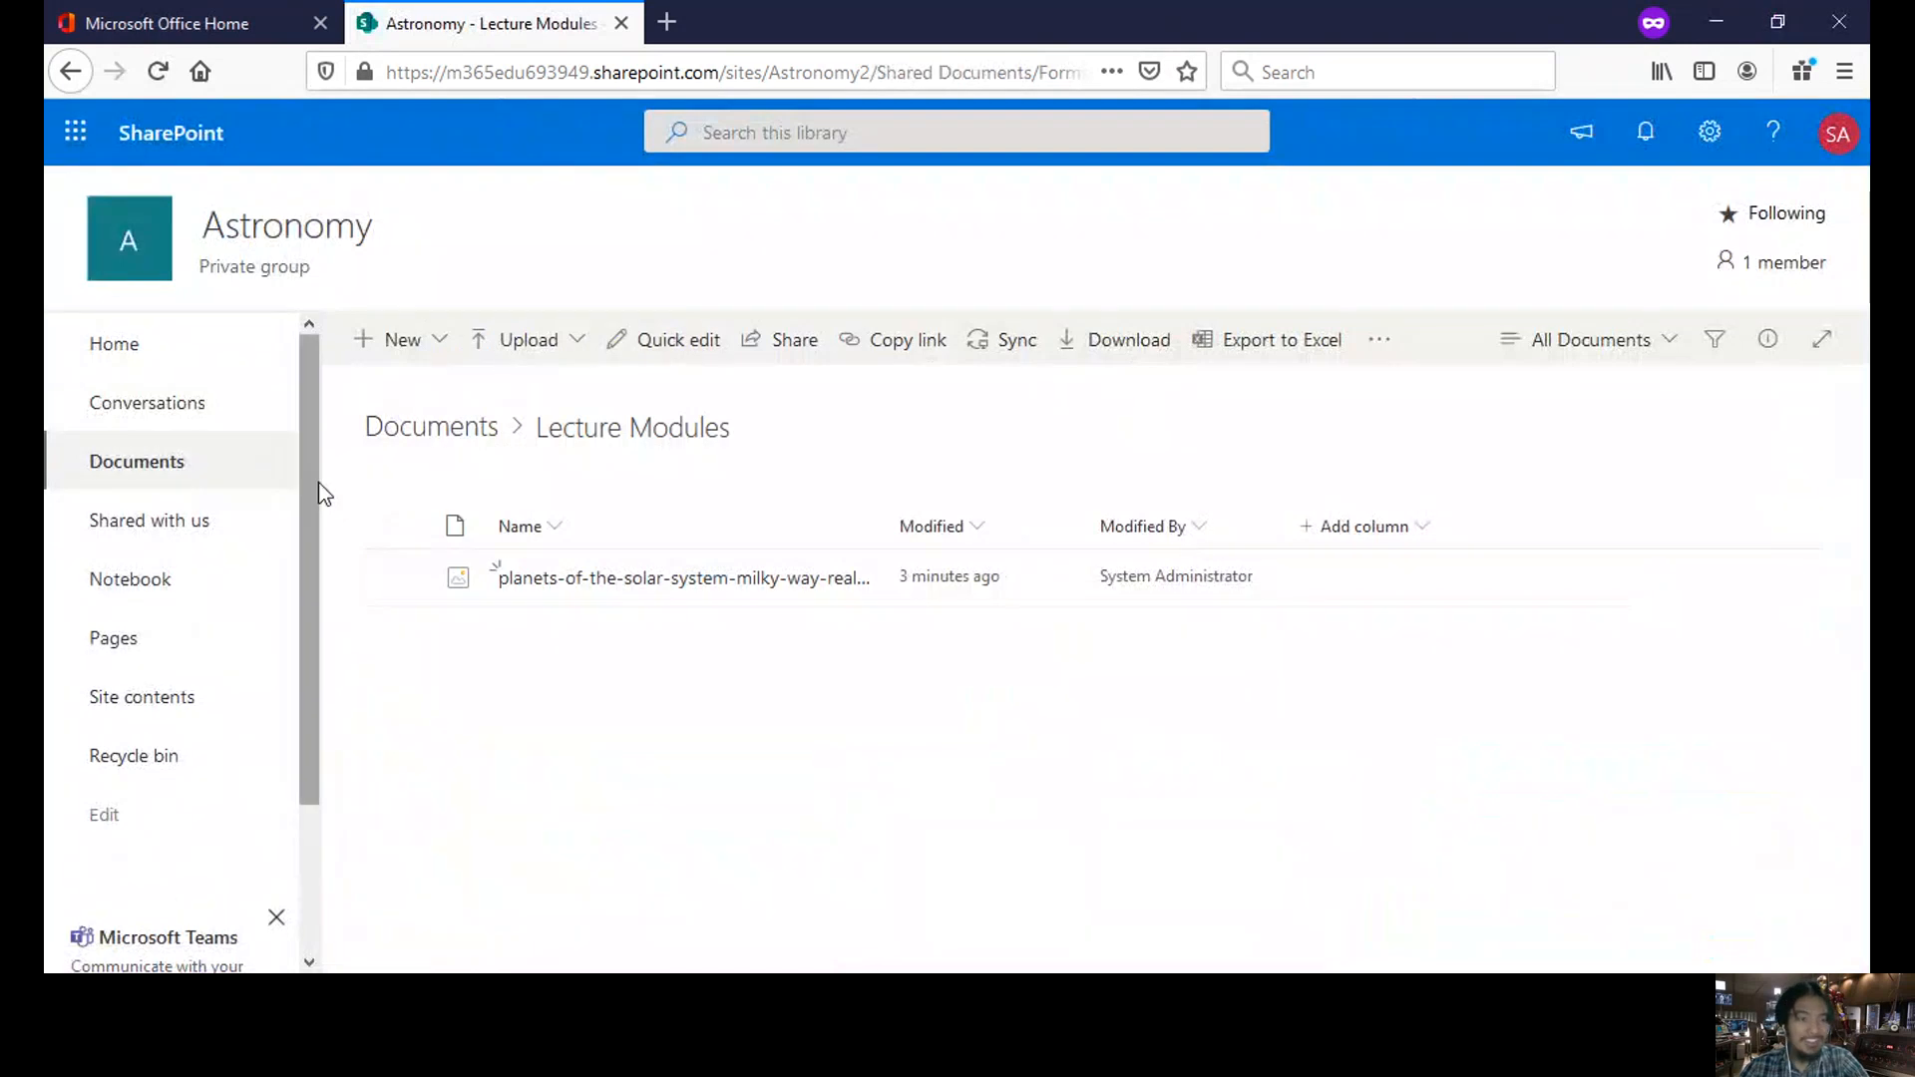
pyautogui.moveTo(319, 482); pyautogui.dragTo(309, 619)
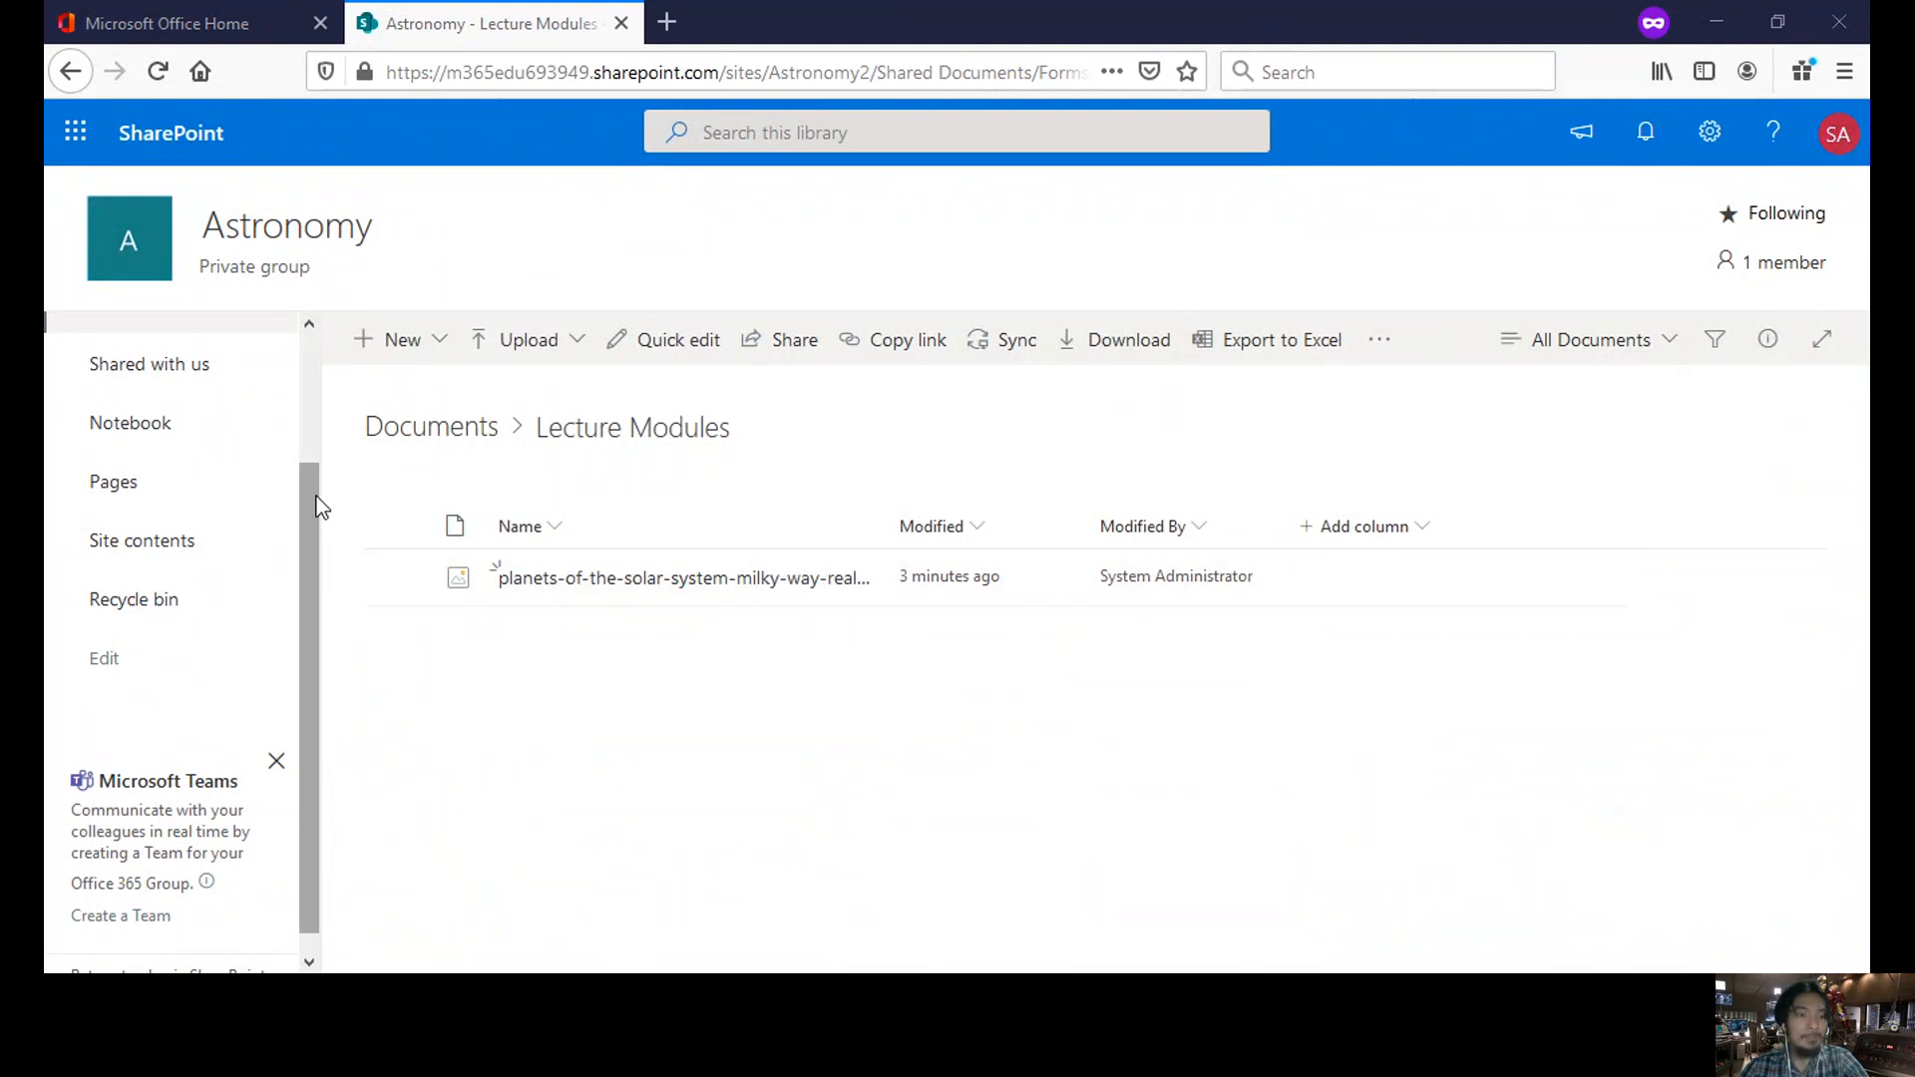
pyautogui.moveTo(319, 506); pyautogui.dragTo(304, 261)
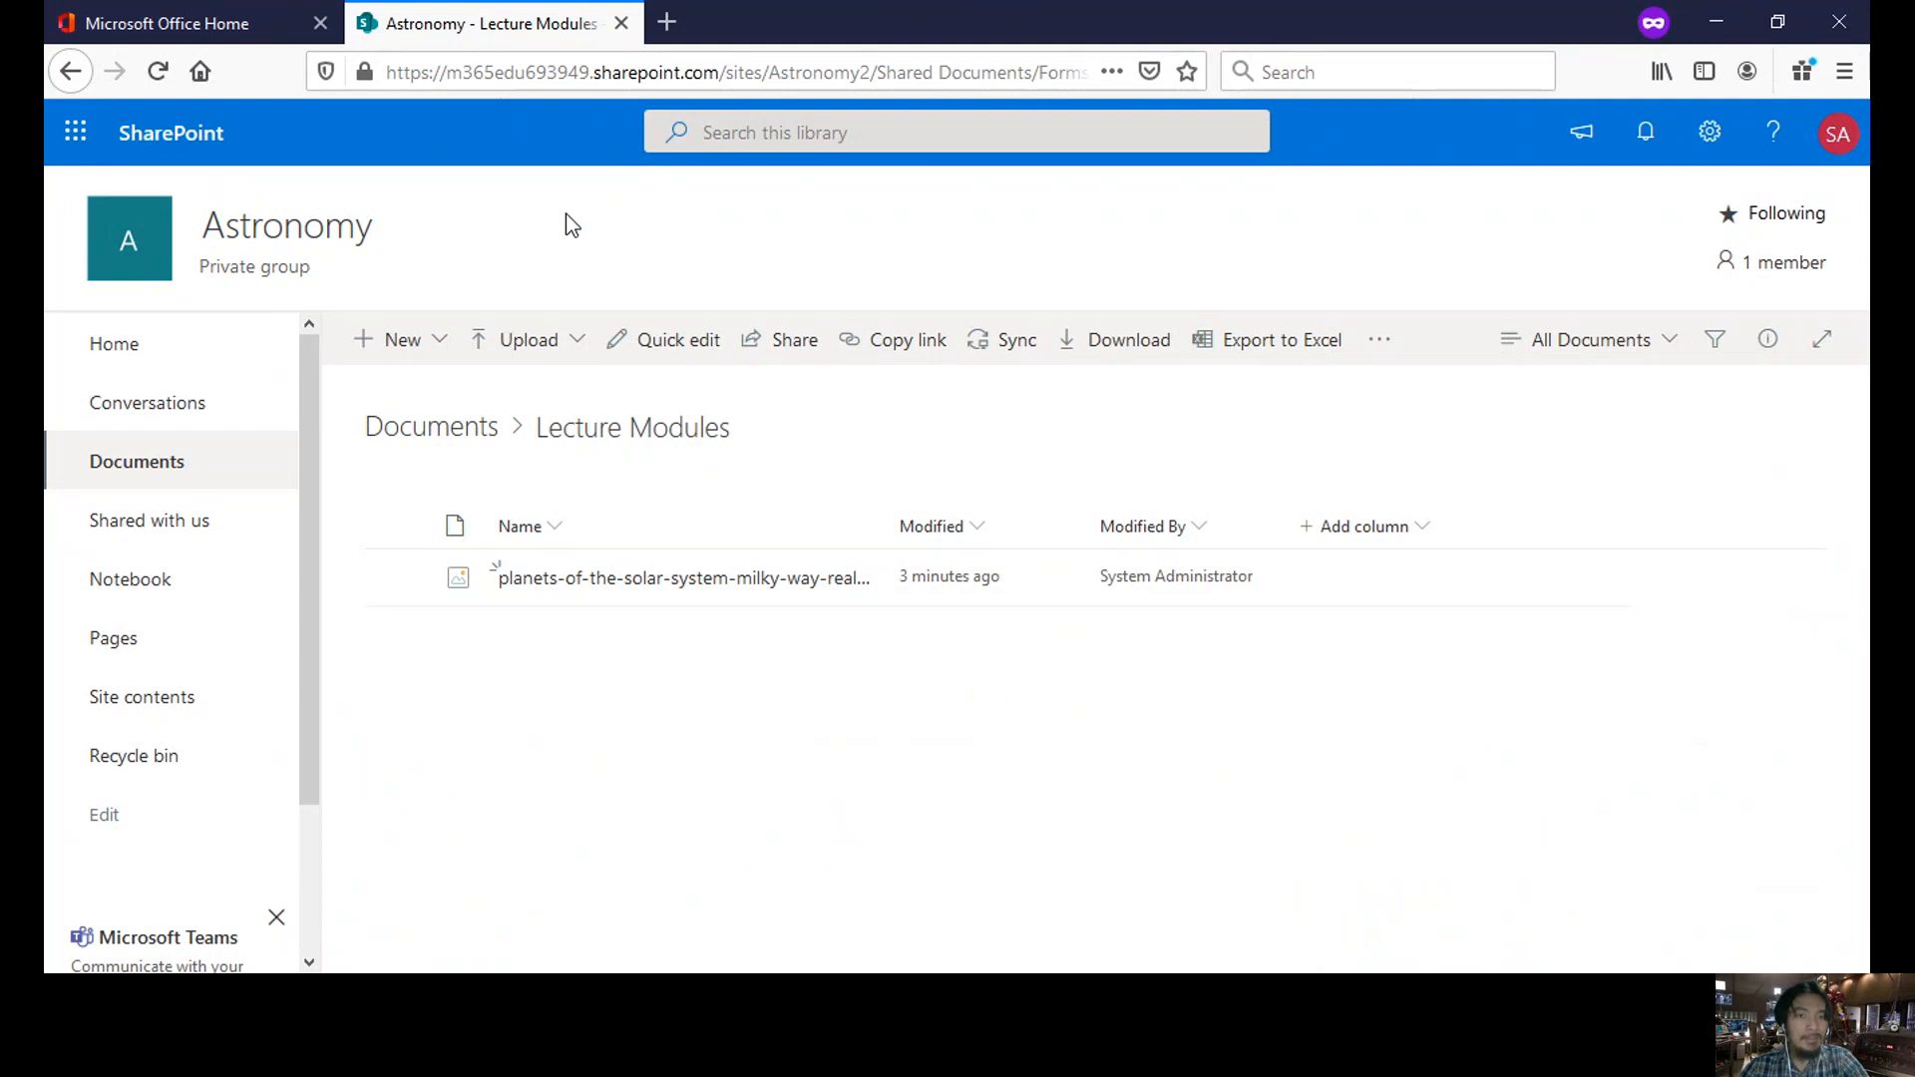
pyautogui.moveTo(307, 403)
pyautogui.mouseDown()
pyautogui.moveTo(302, 429)
pyautogui.moveTo(306, 373)
pyautogui.mouseUp()
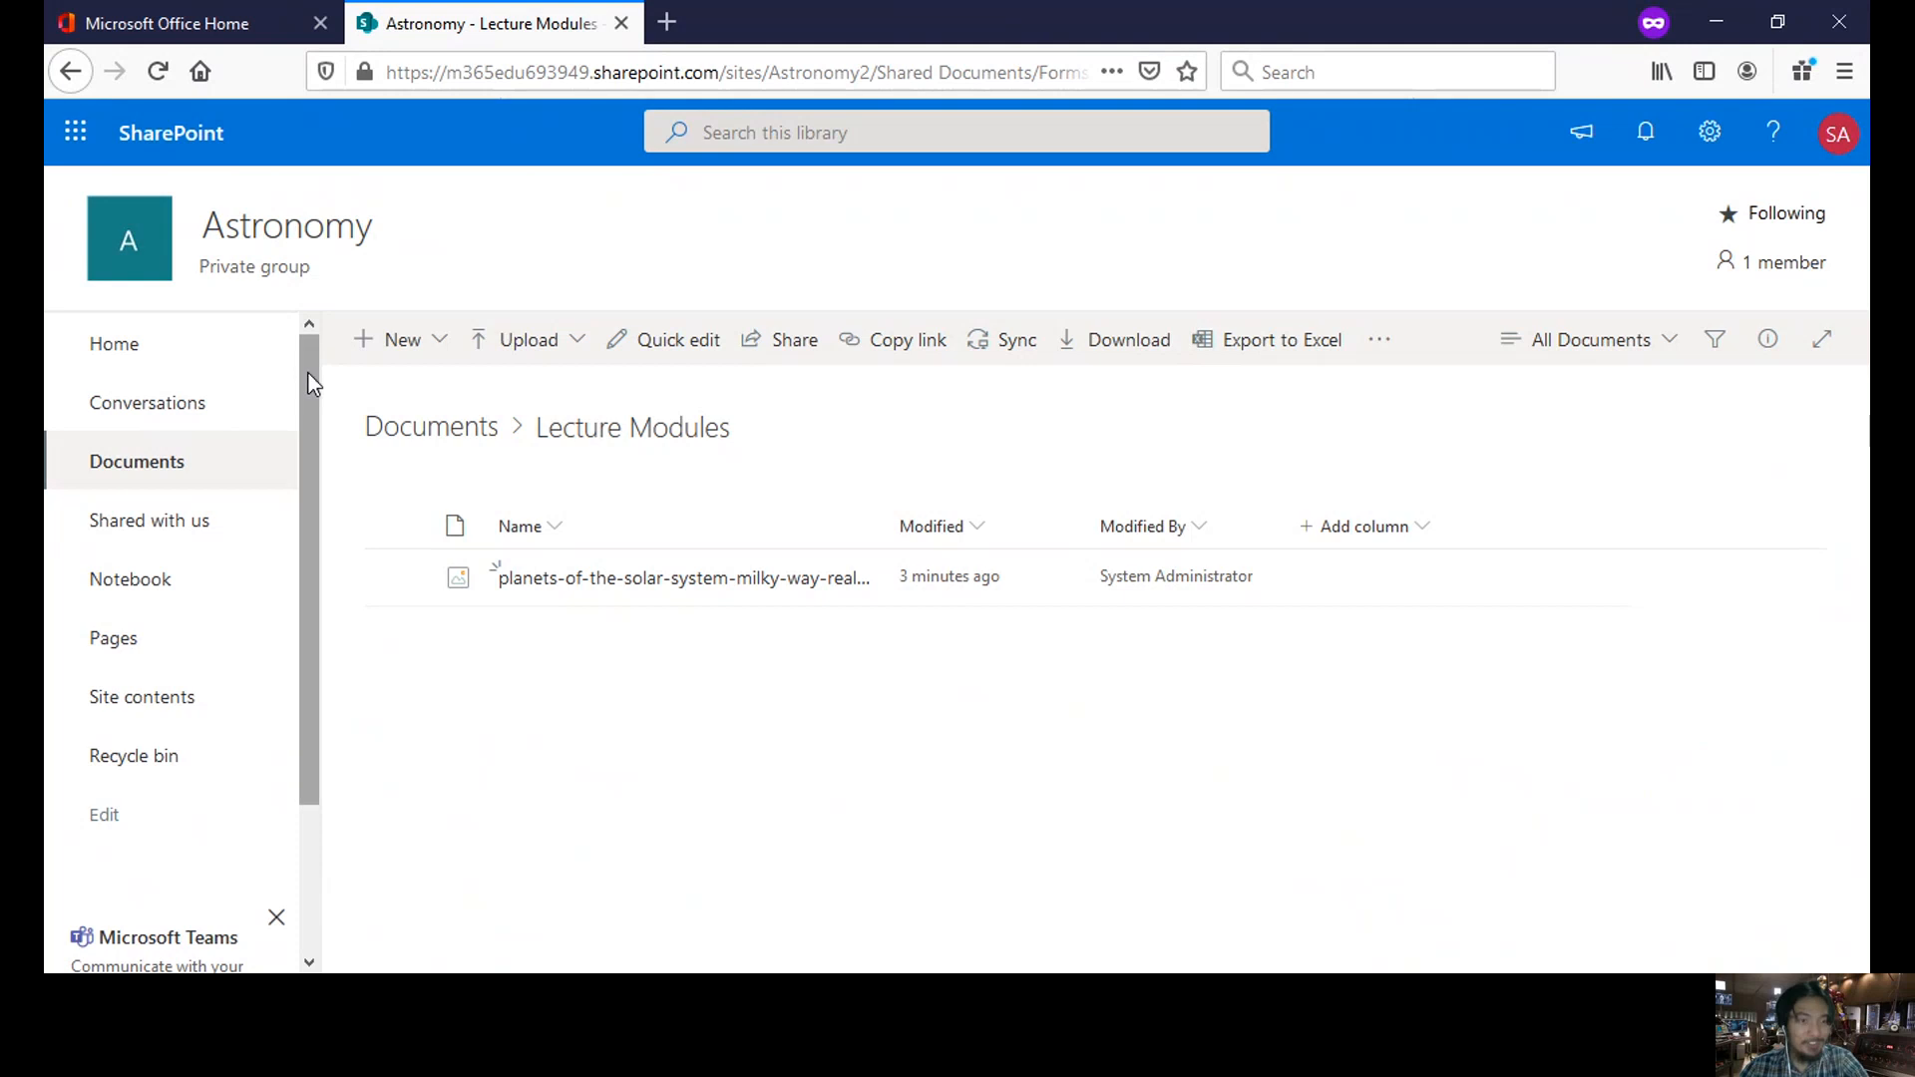
pyautogui.moveTo(309, 369); pyautogui.dragTo(309, 518)
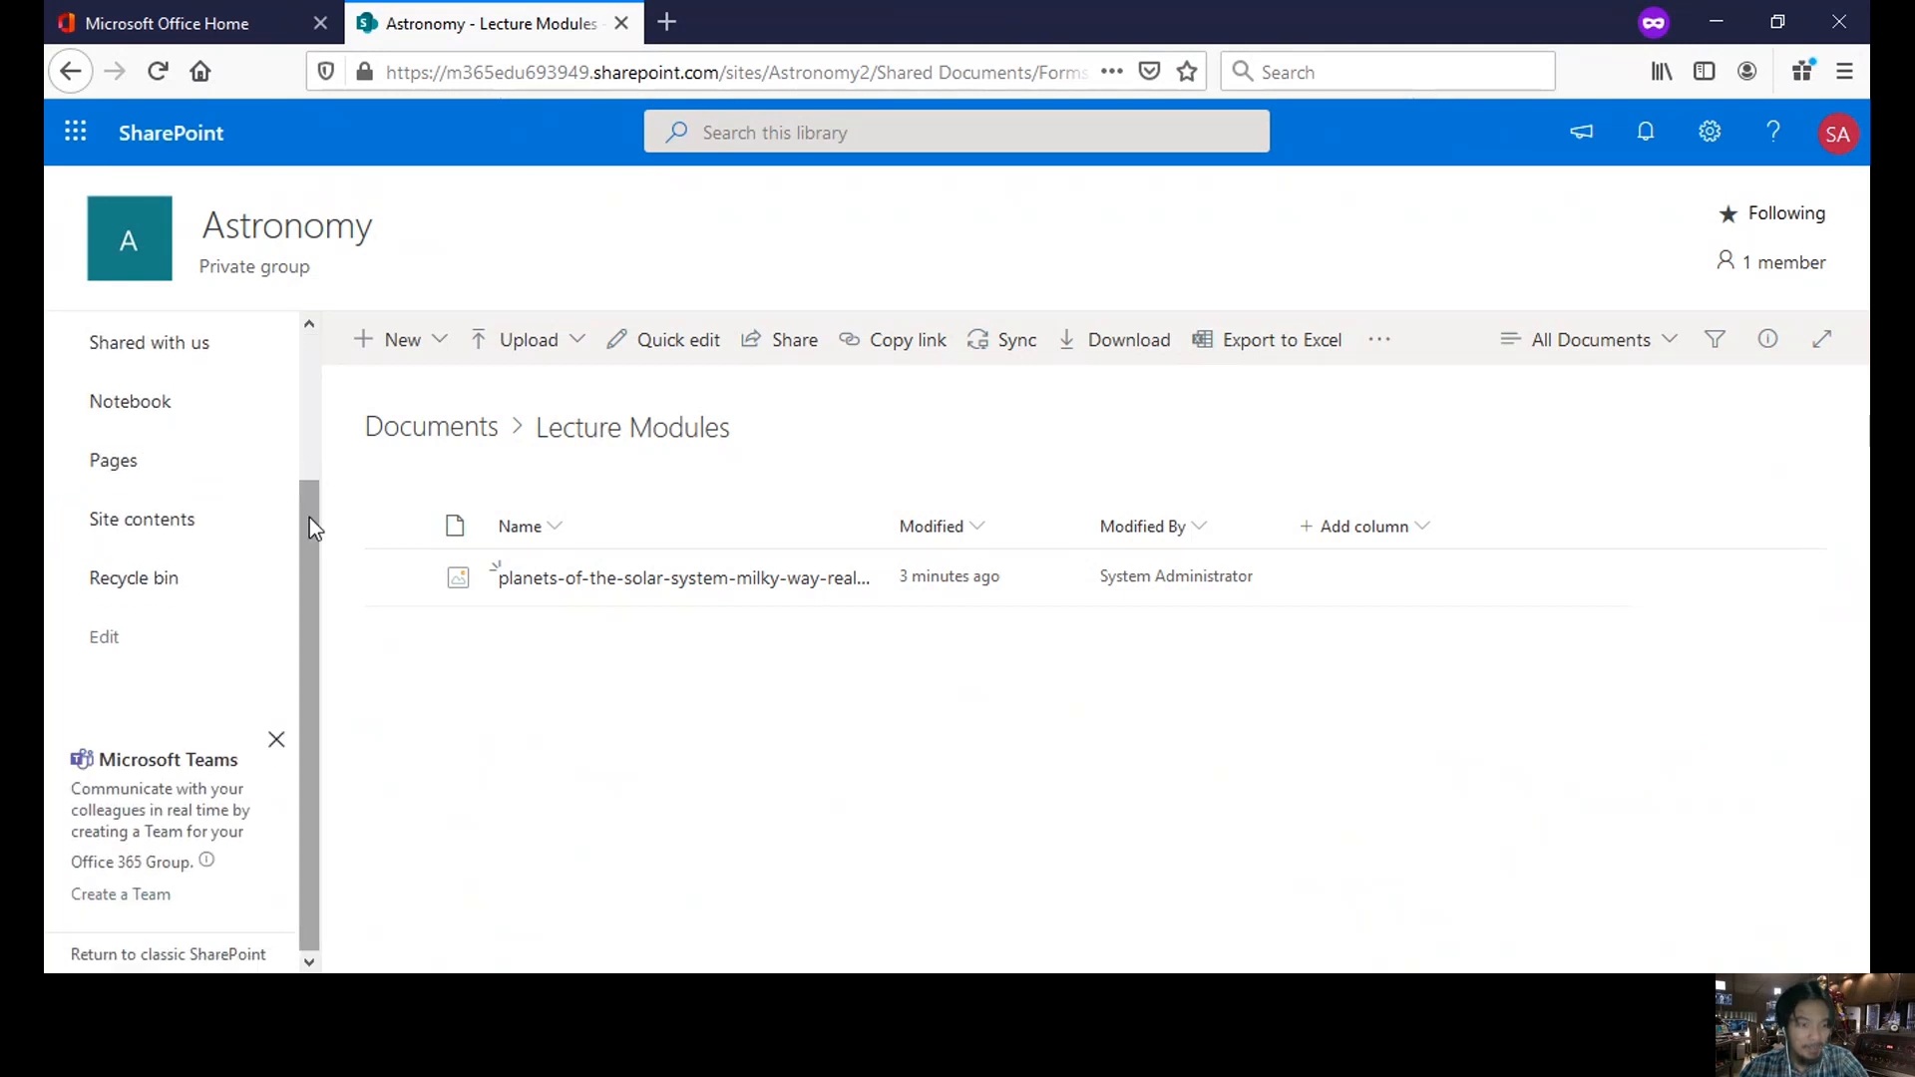
# - Back out of hiding the Microsoft Teams banner and close the Astronomy Lecture Modules page
pyautogui.click(273, 740)
pyautogui.click(1152, 395)
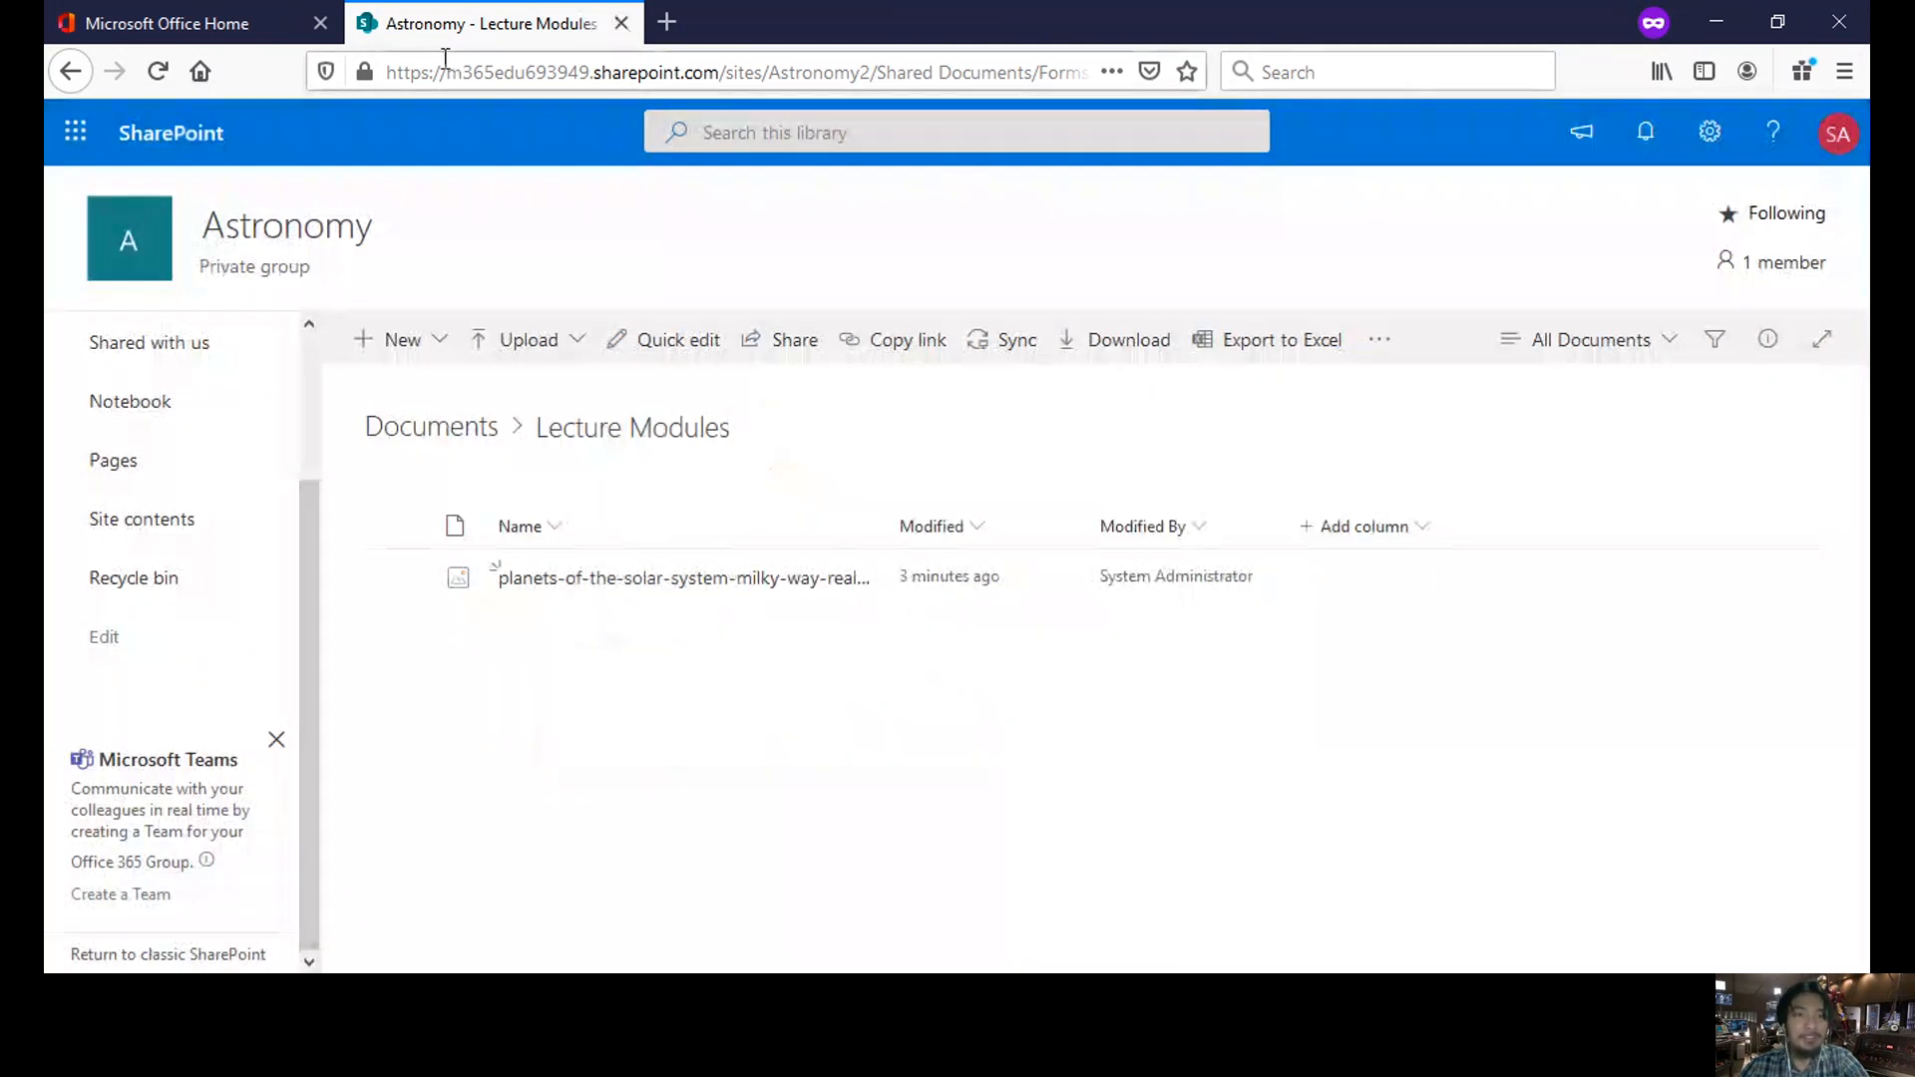
pyautogui.click(622, 24)
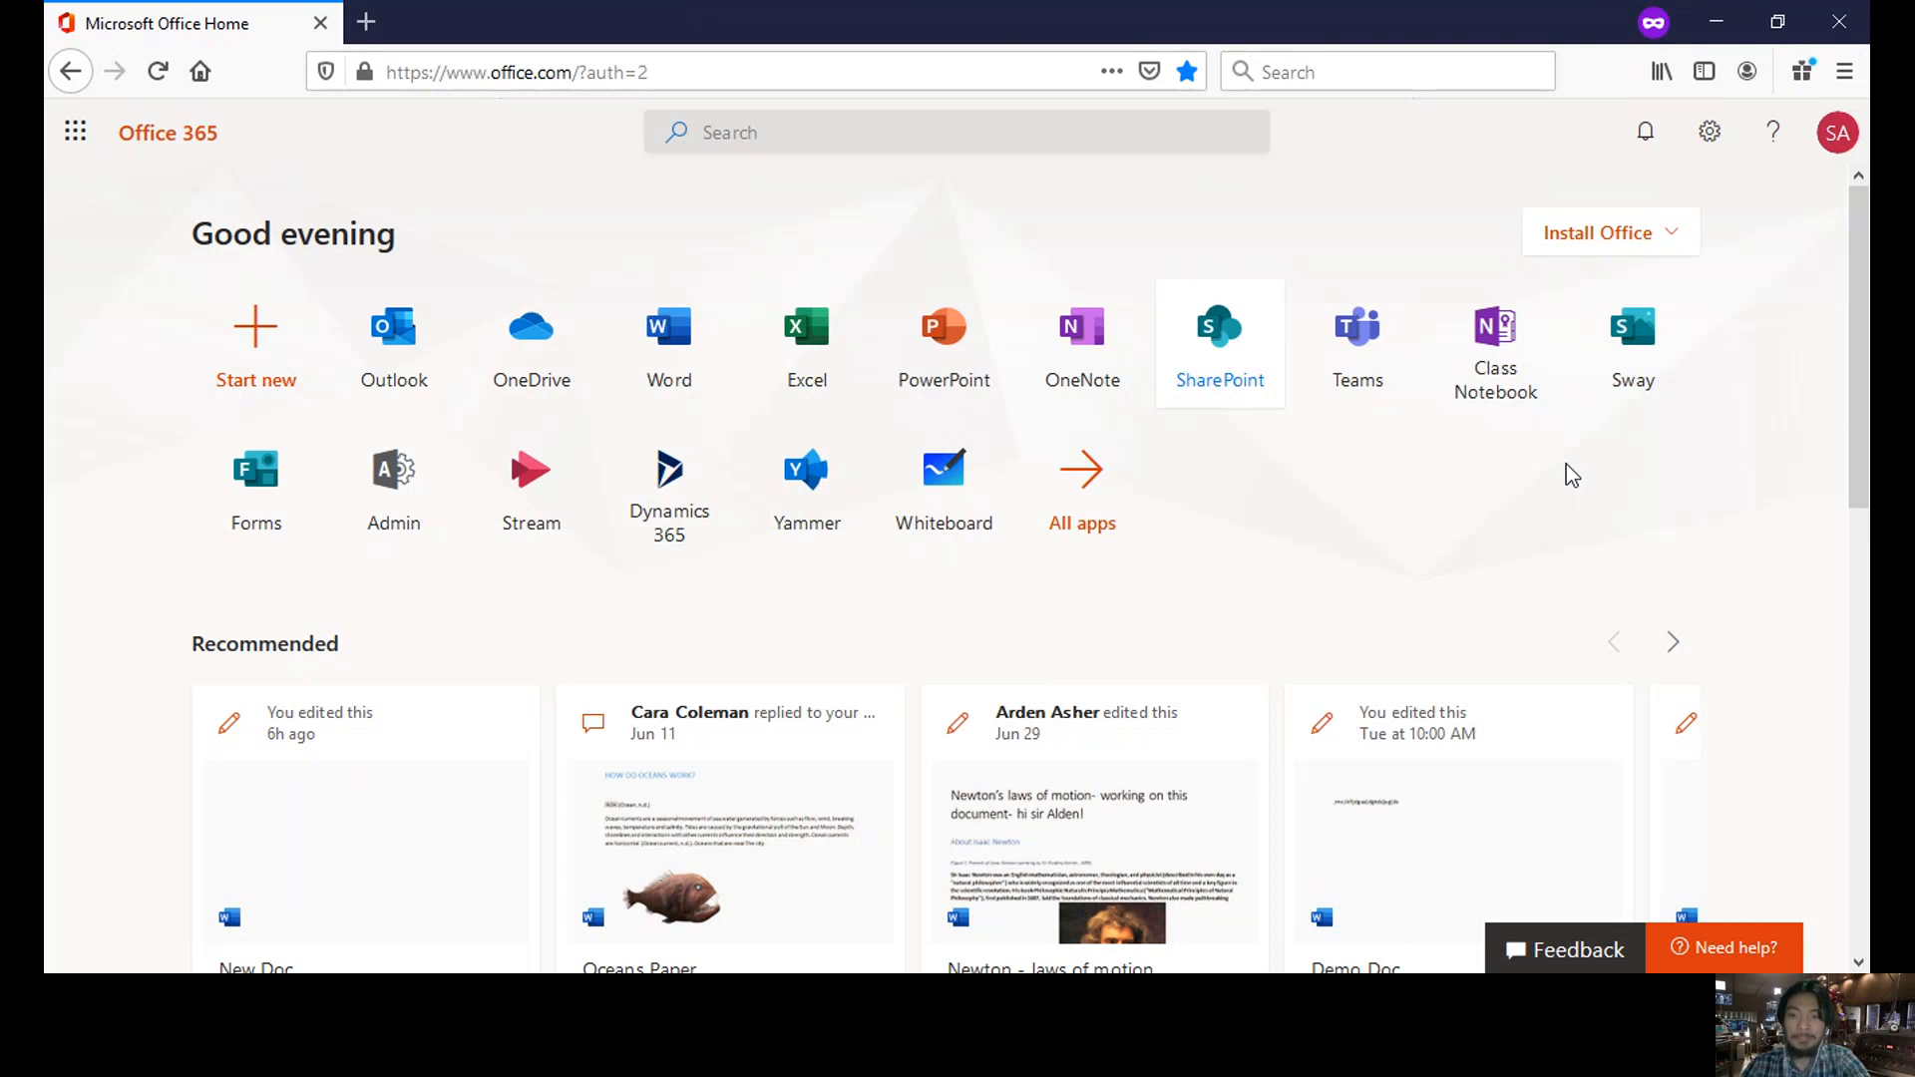
# - Launch Teams from Office 365 Home in the web app and browse the teams grid
pyautogui.click(1367, 376)
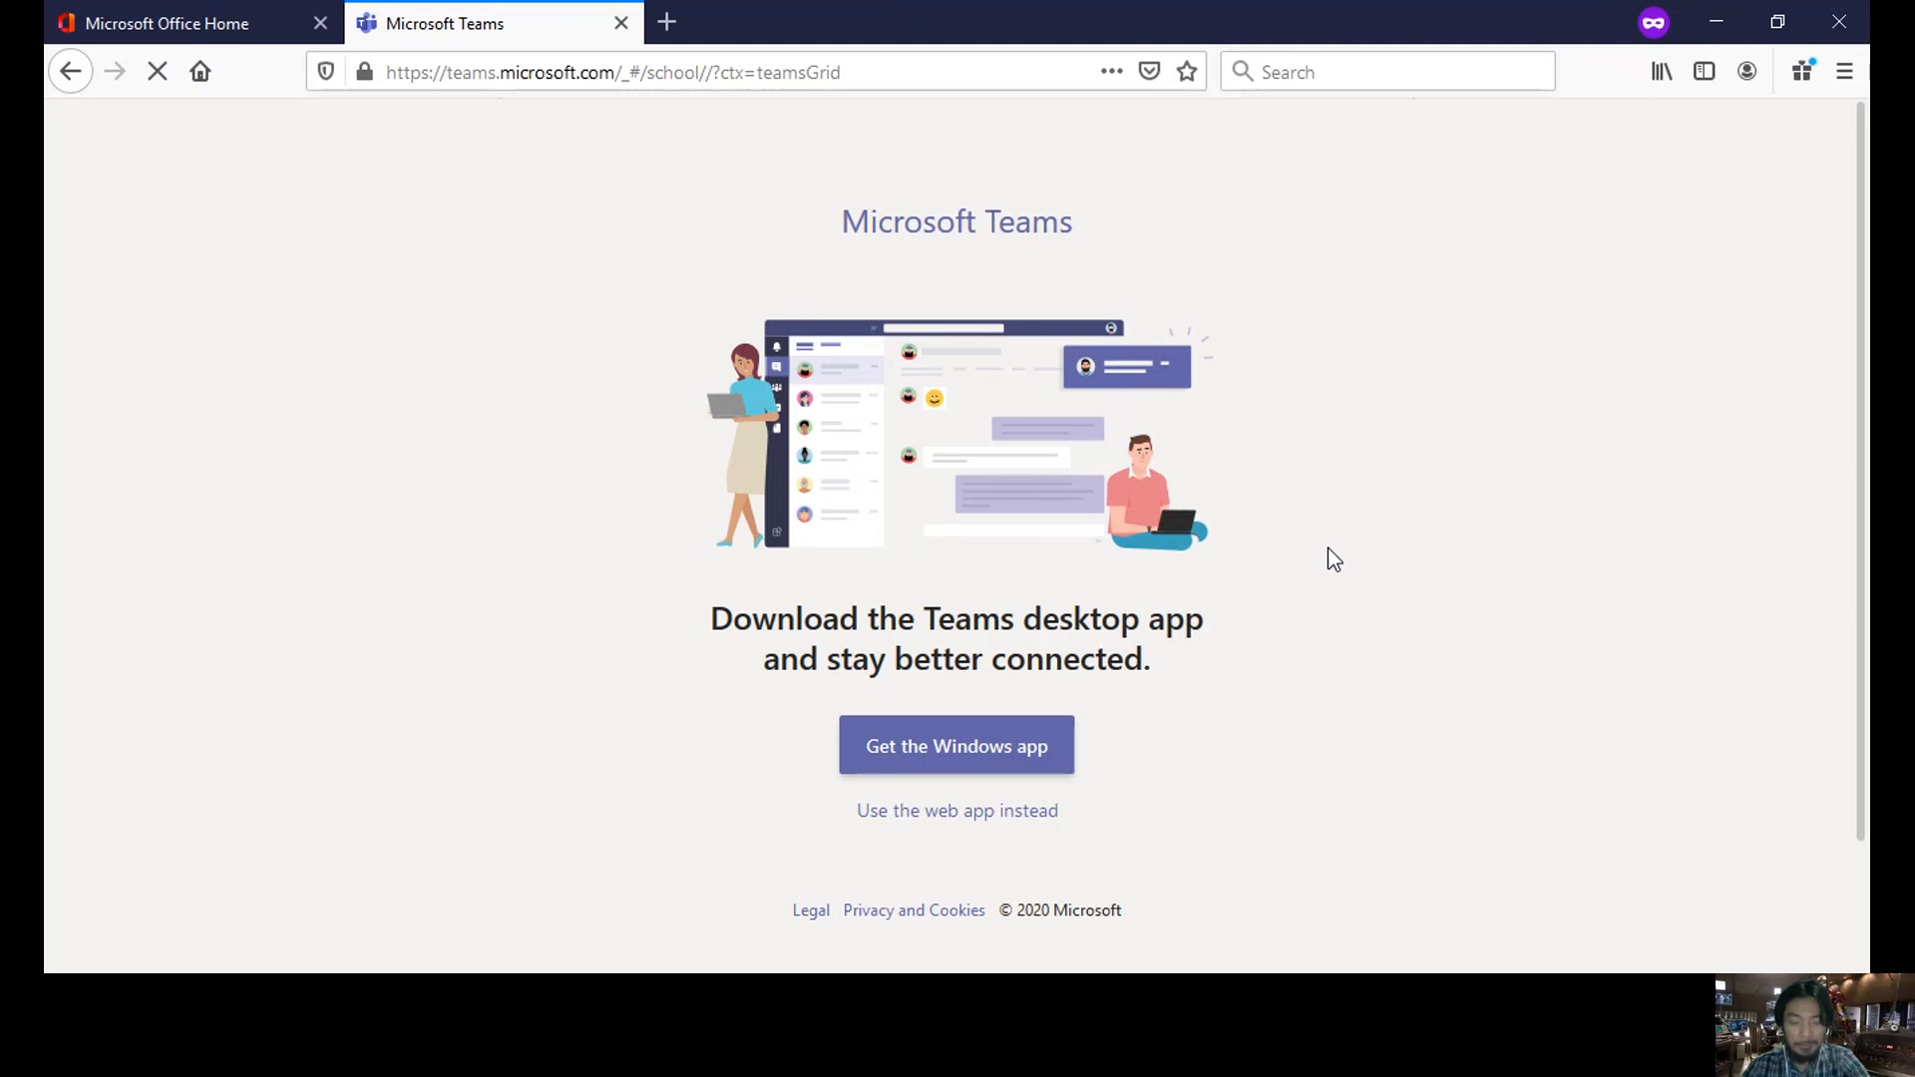
pyautogui.scroll(-3, 1335, 558)
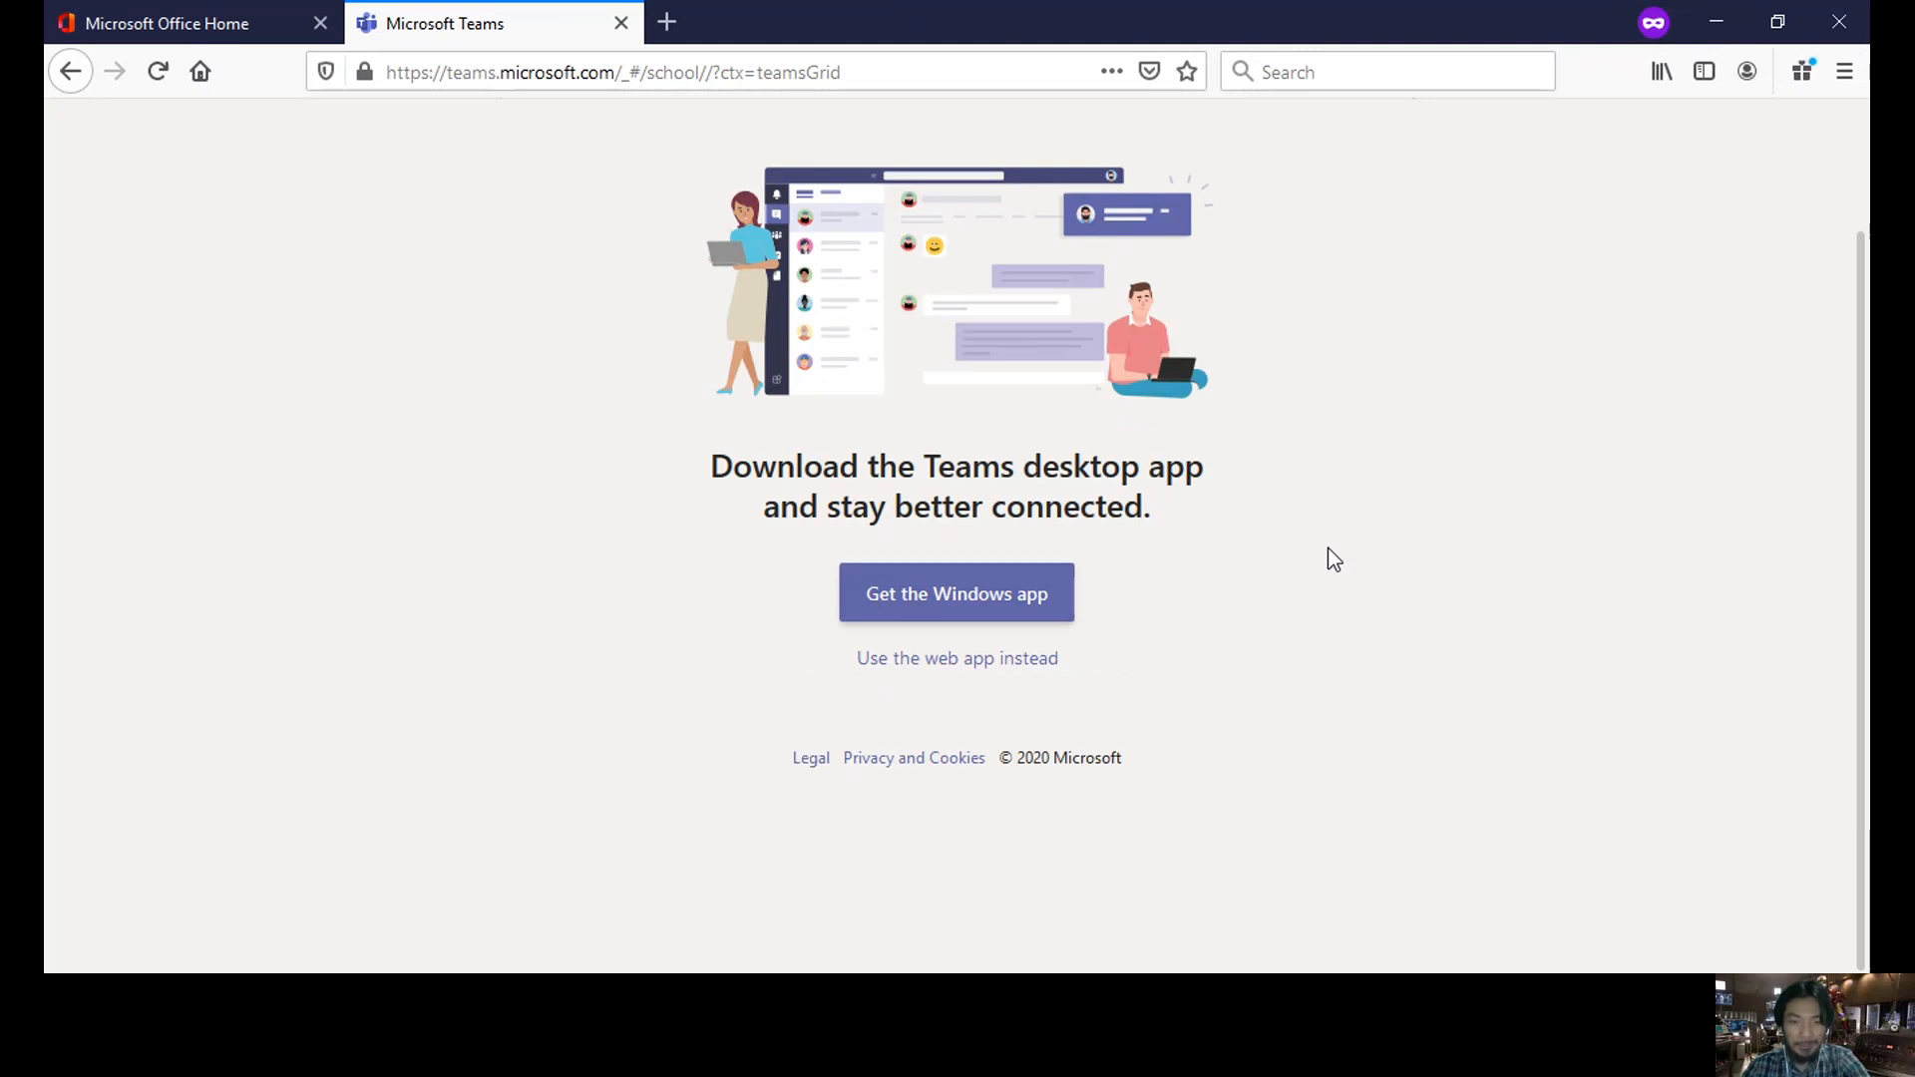
pyautogui.click(942, 660)
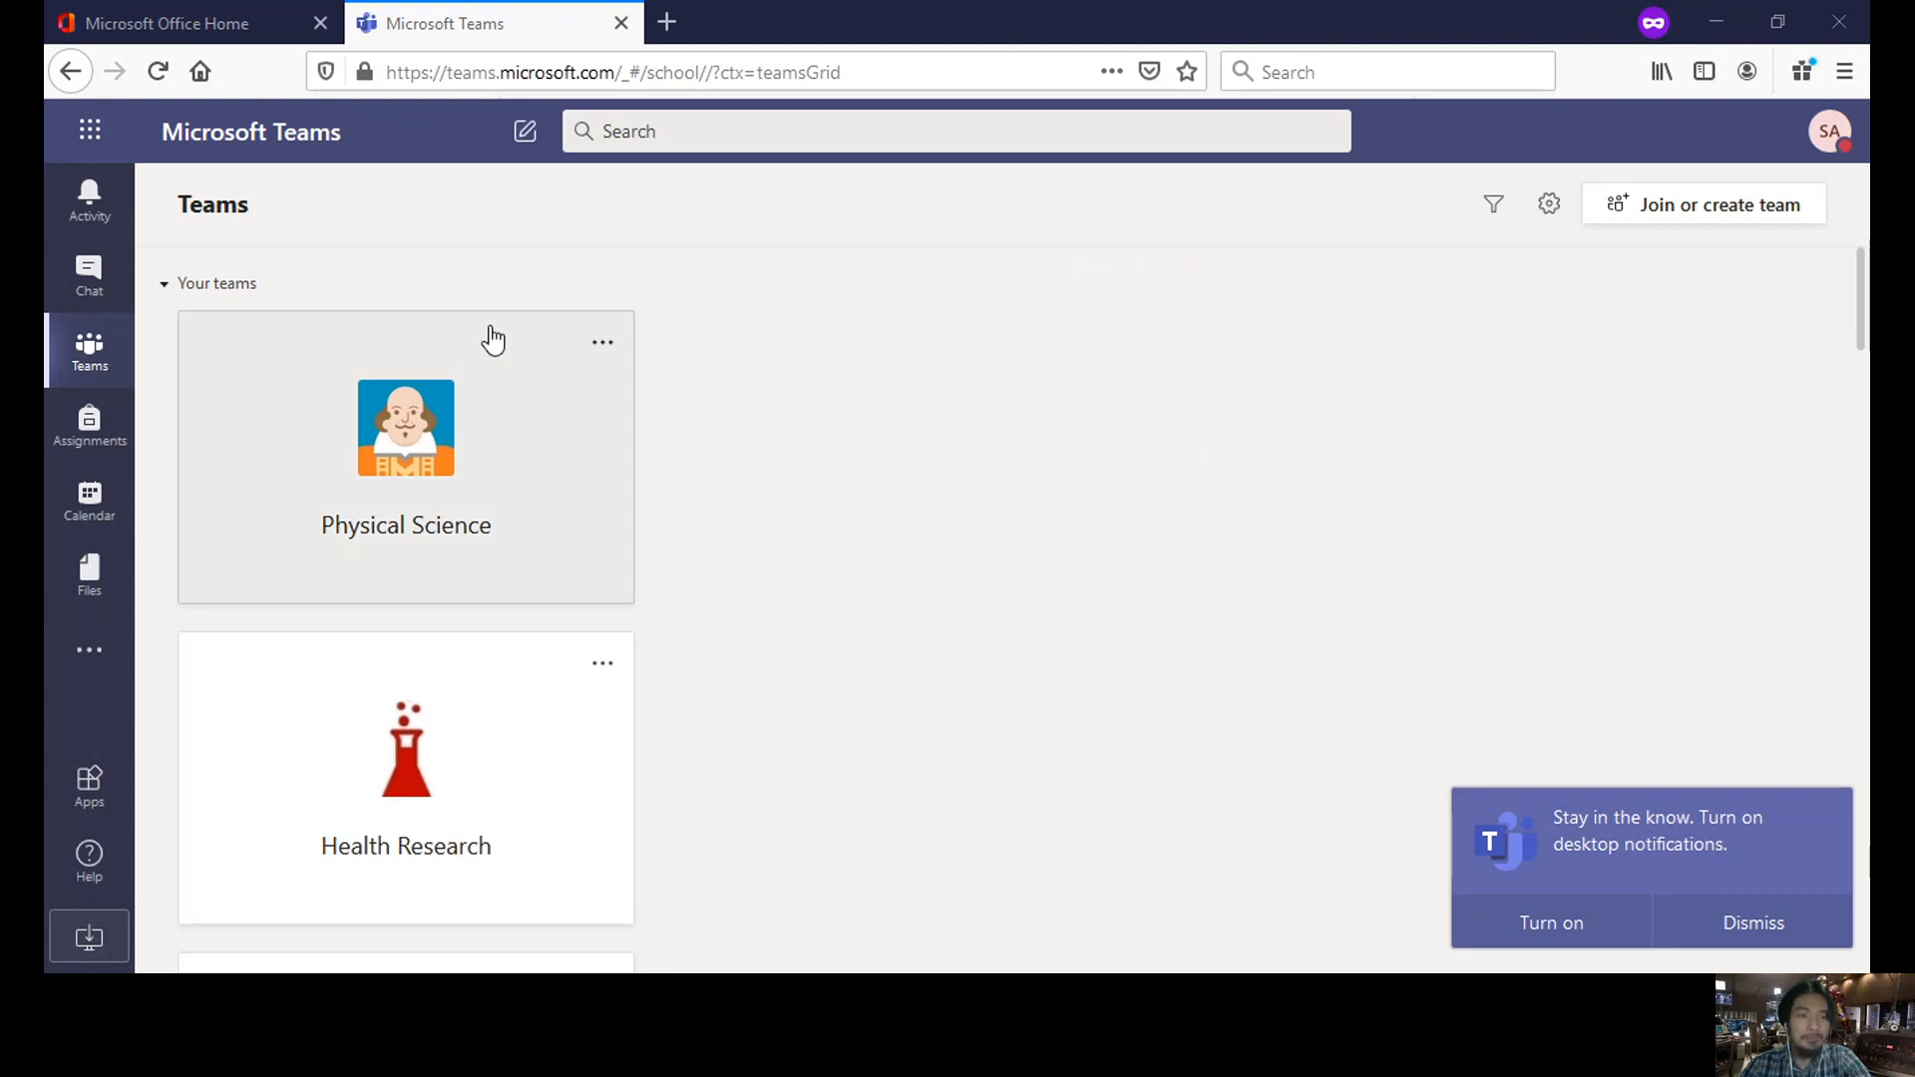
pyautogui.scroll(-3, 493, 339)
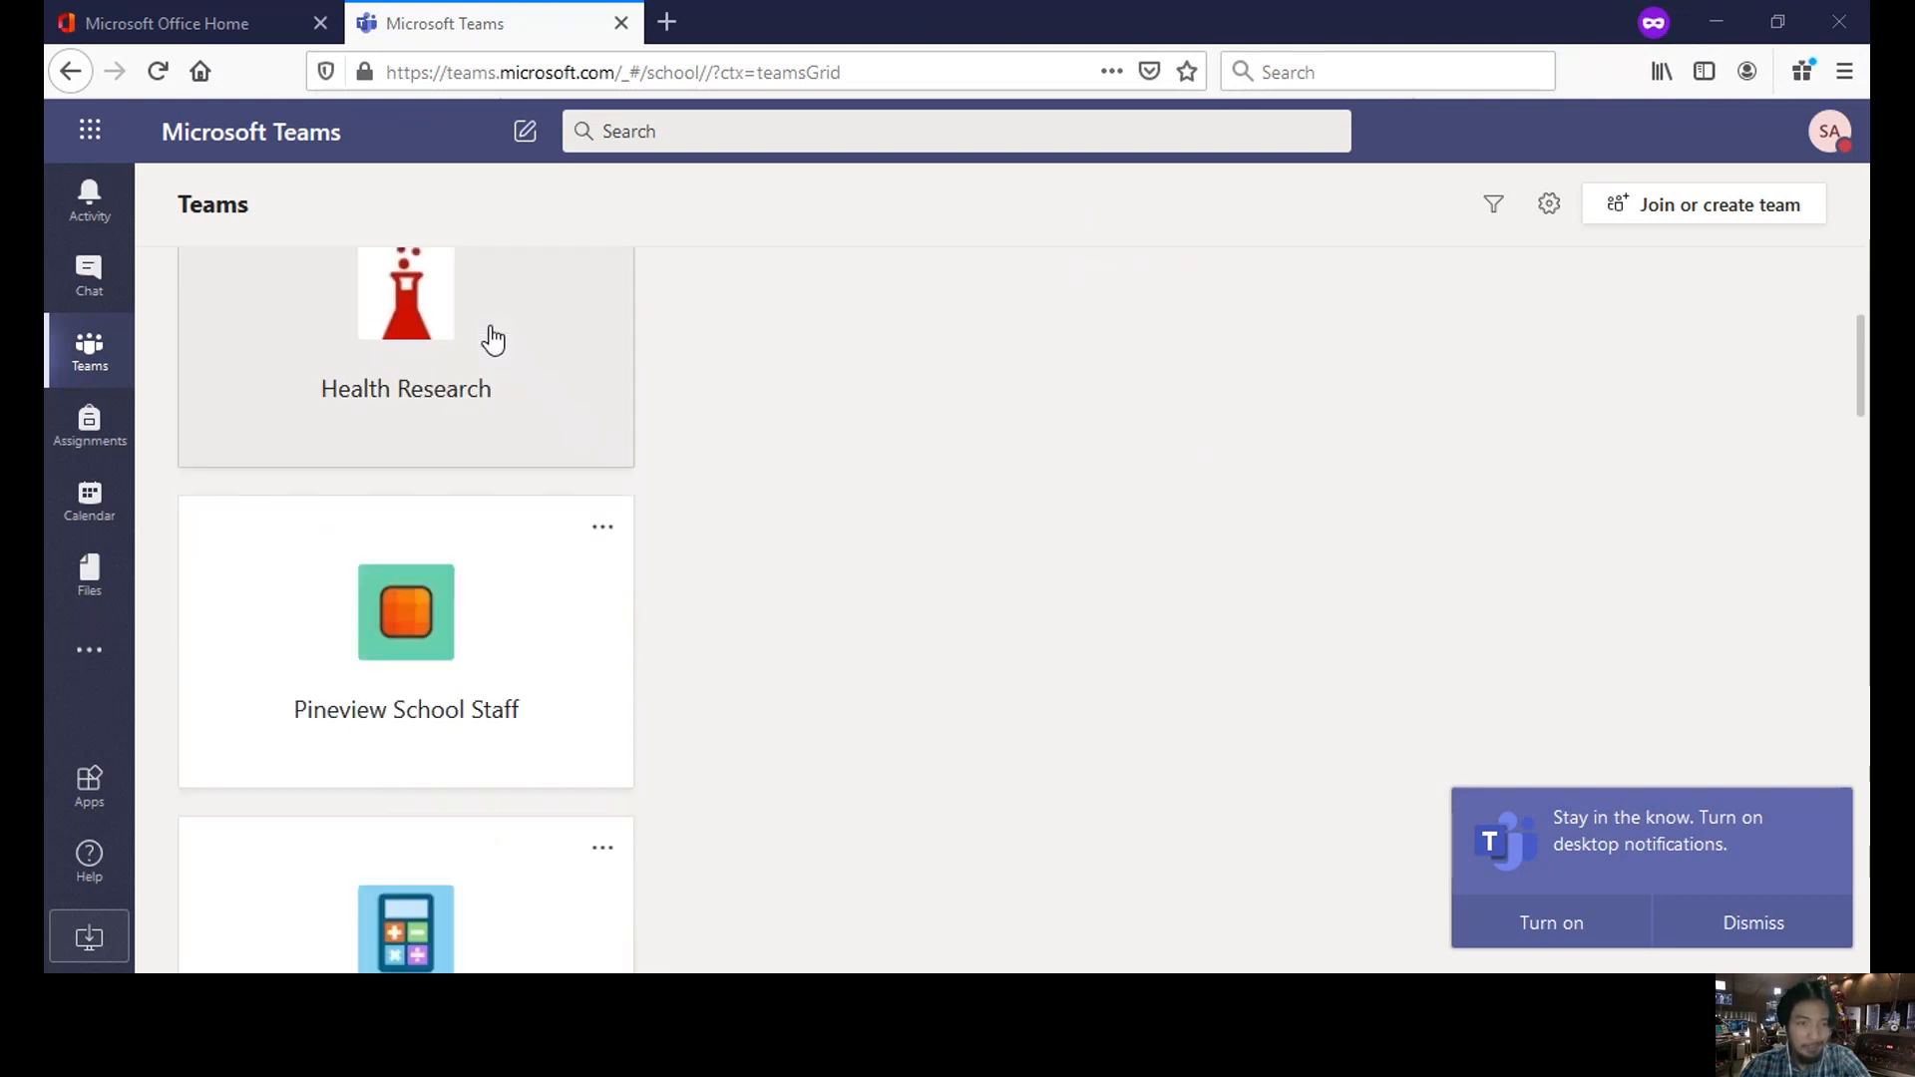
pyautogui.scroll(-5, 493, 339)
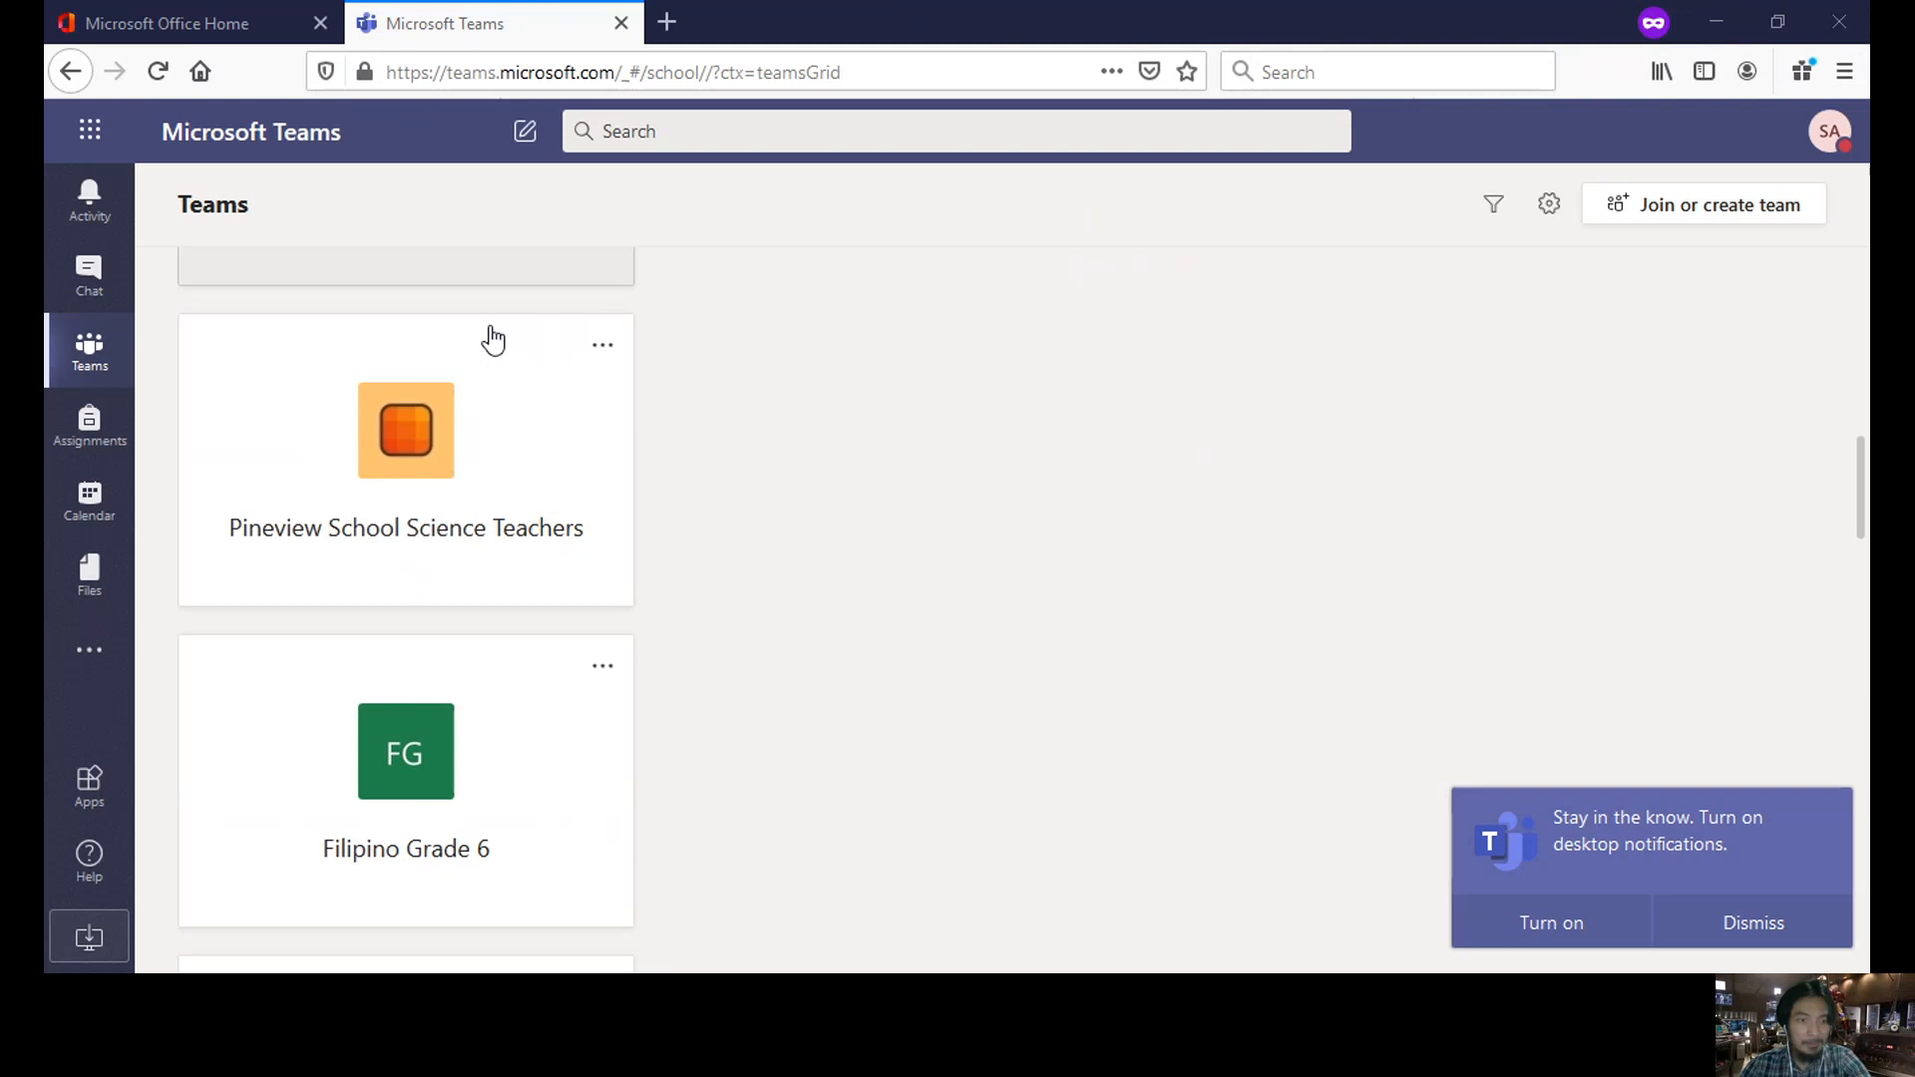
pyautogui.scroll(-3, 491, 329)
pyautogui.scroll(10, 491, 329)
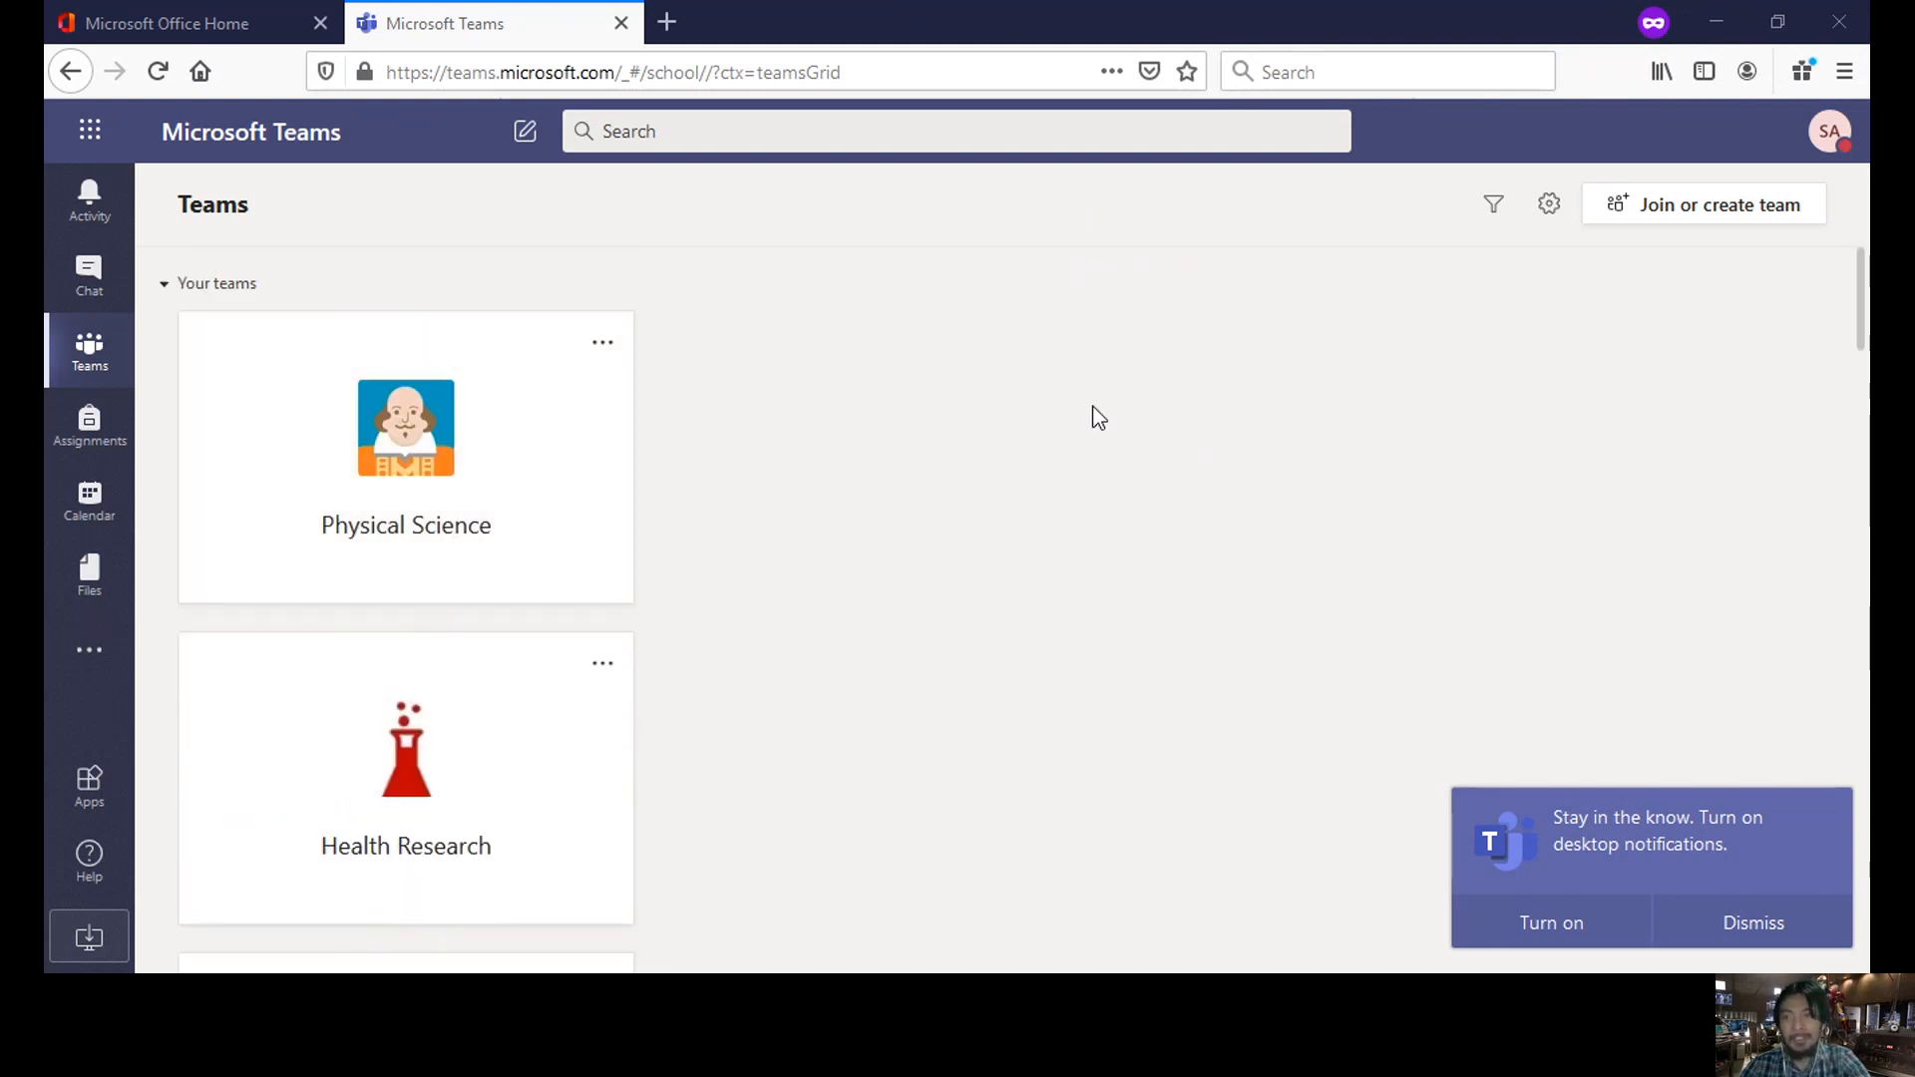
# - Choose 'Join or create team', then 'Create team' to bring up the Class, PLC, Staff and Other types
pyautogui.click(1696, 221)
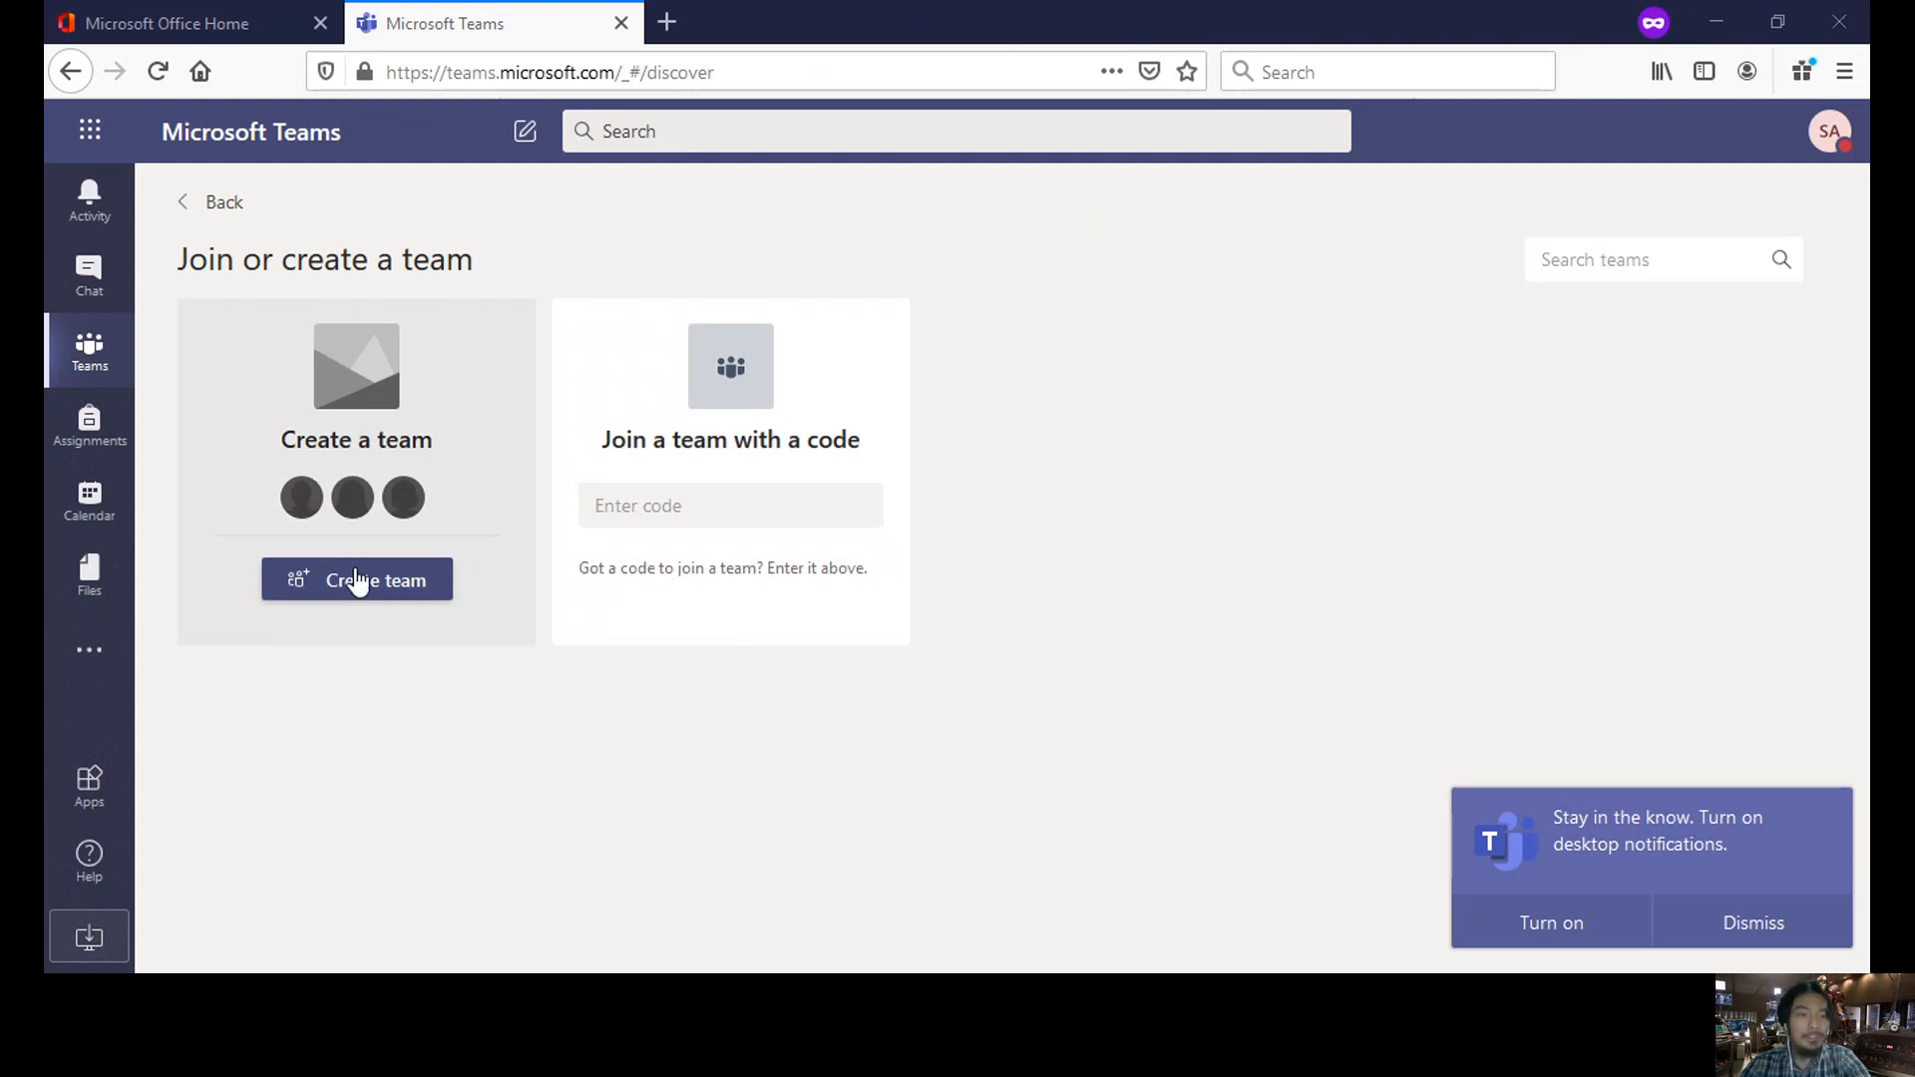
pyautogui.click(359, 587)
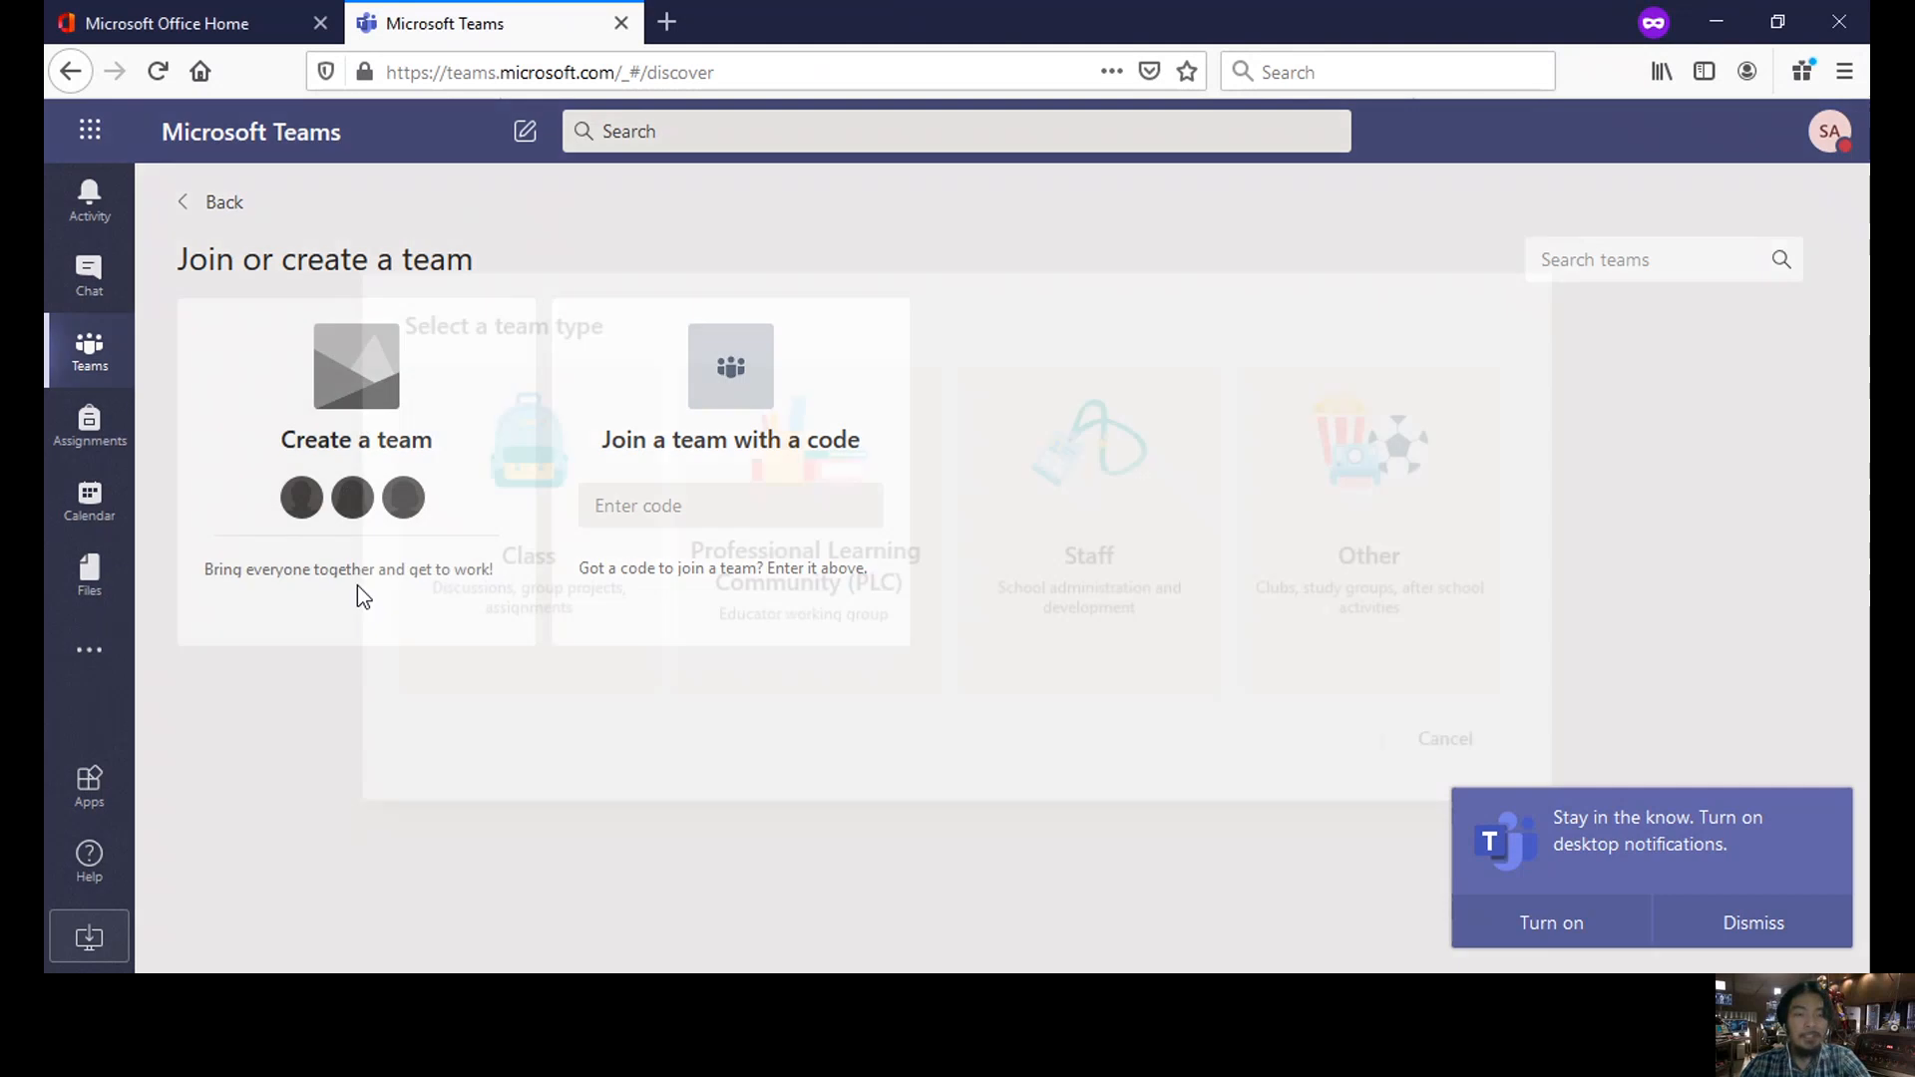
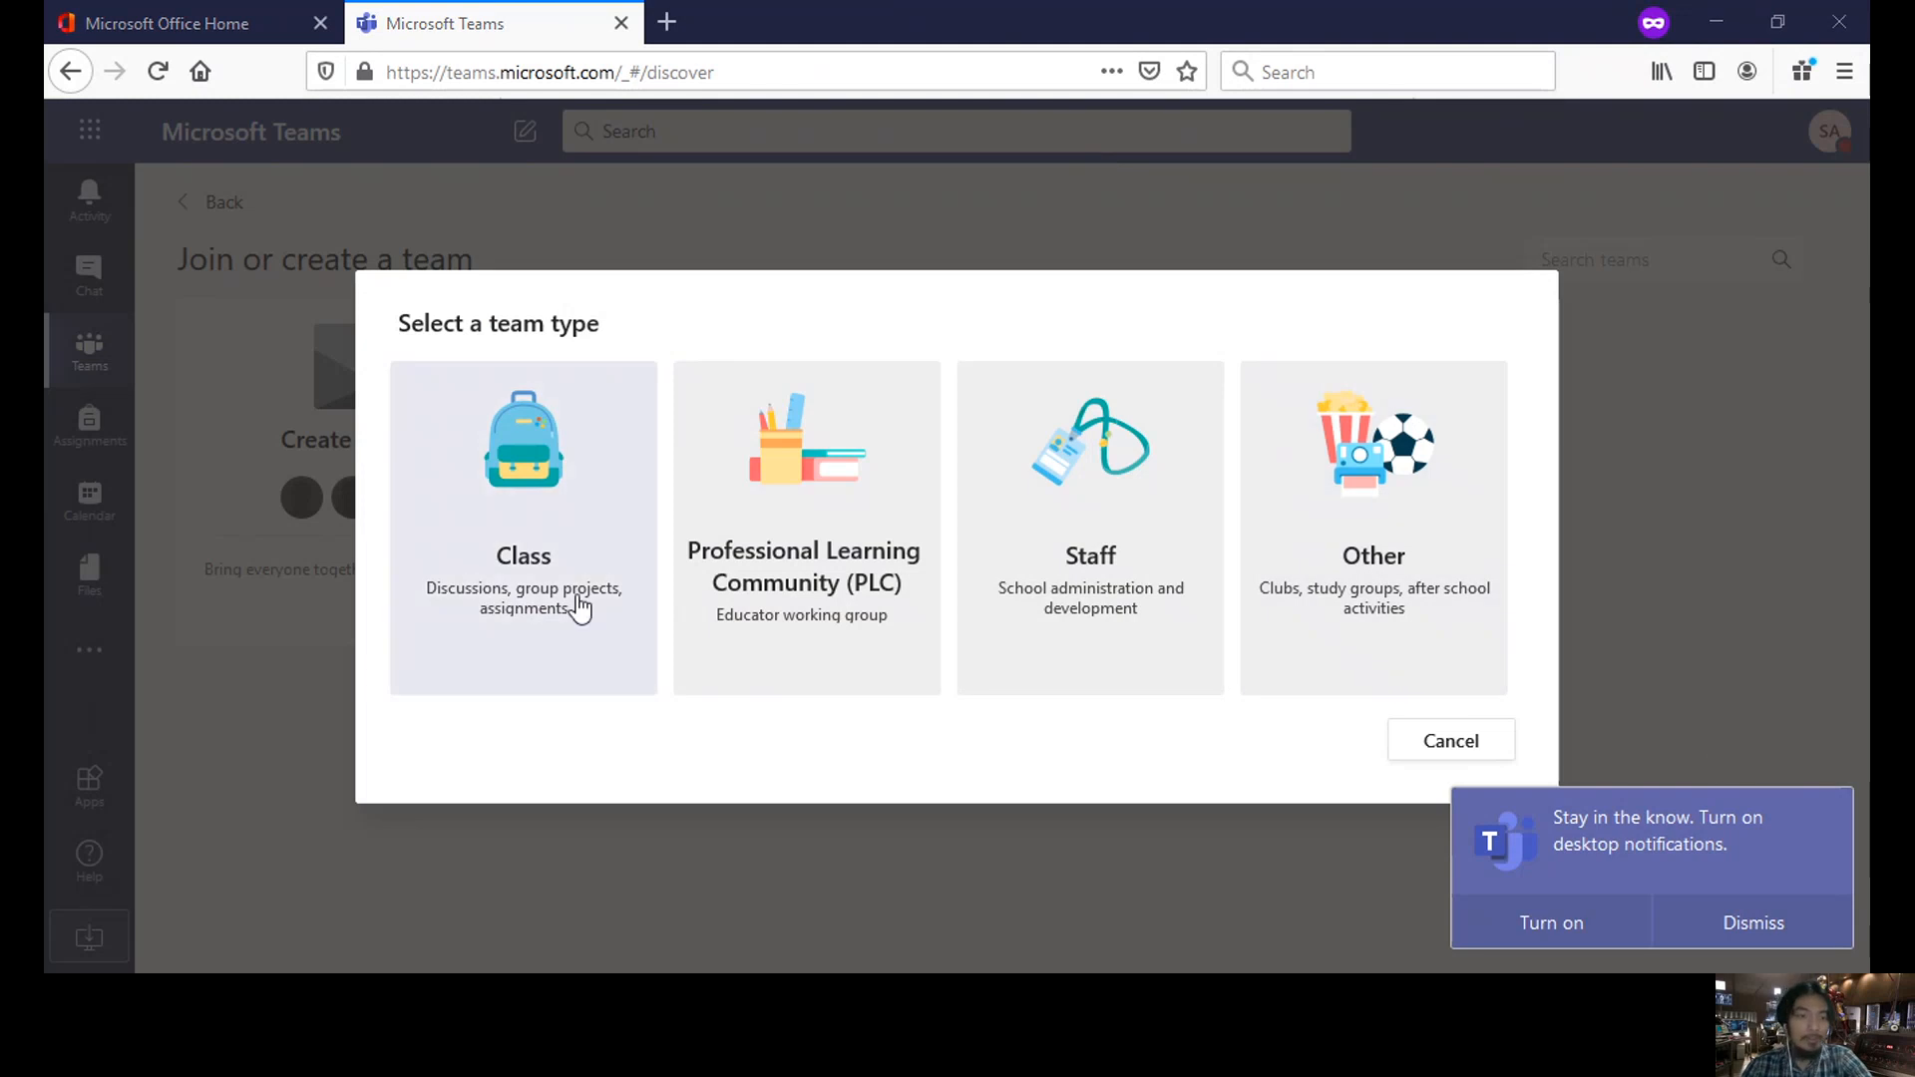
# - Choose the Class team type and name the team 'Pysics 31: Mechanics'
pyautogui.click(554, 515)
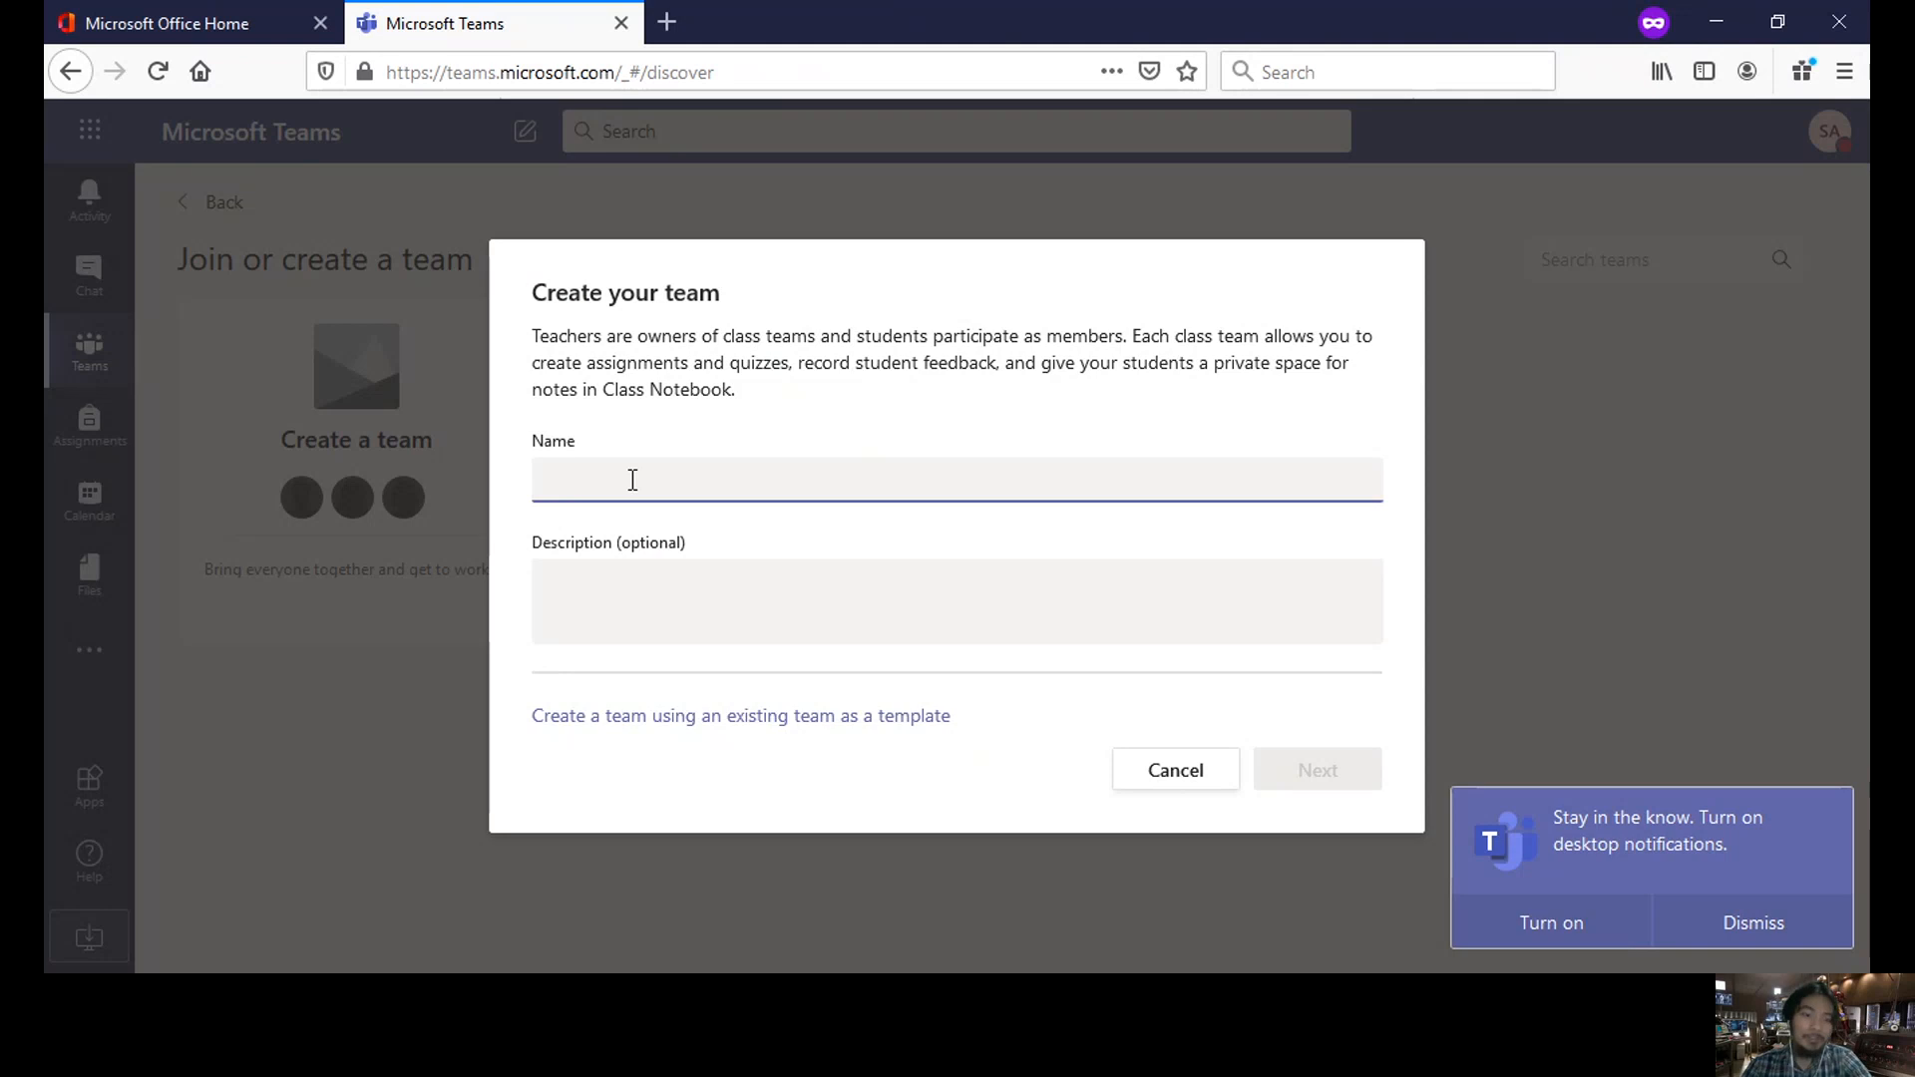
pyautogui.write('Pysics')
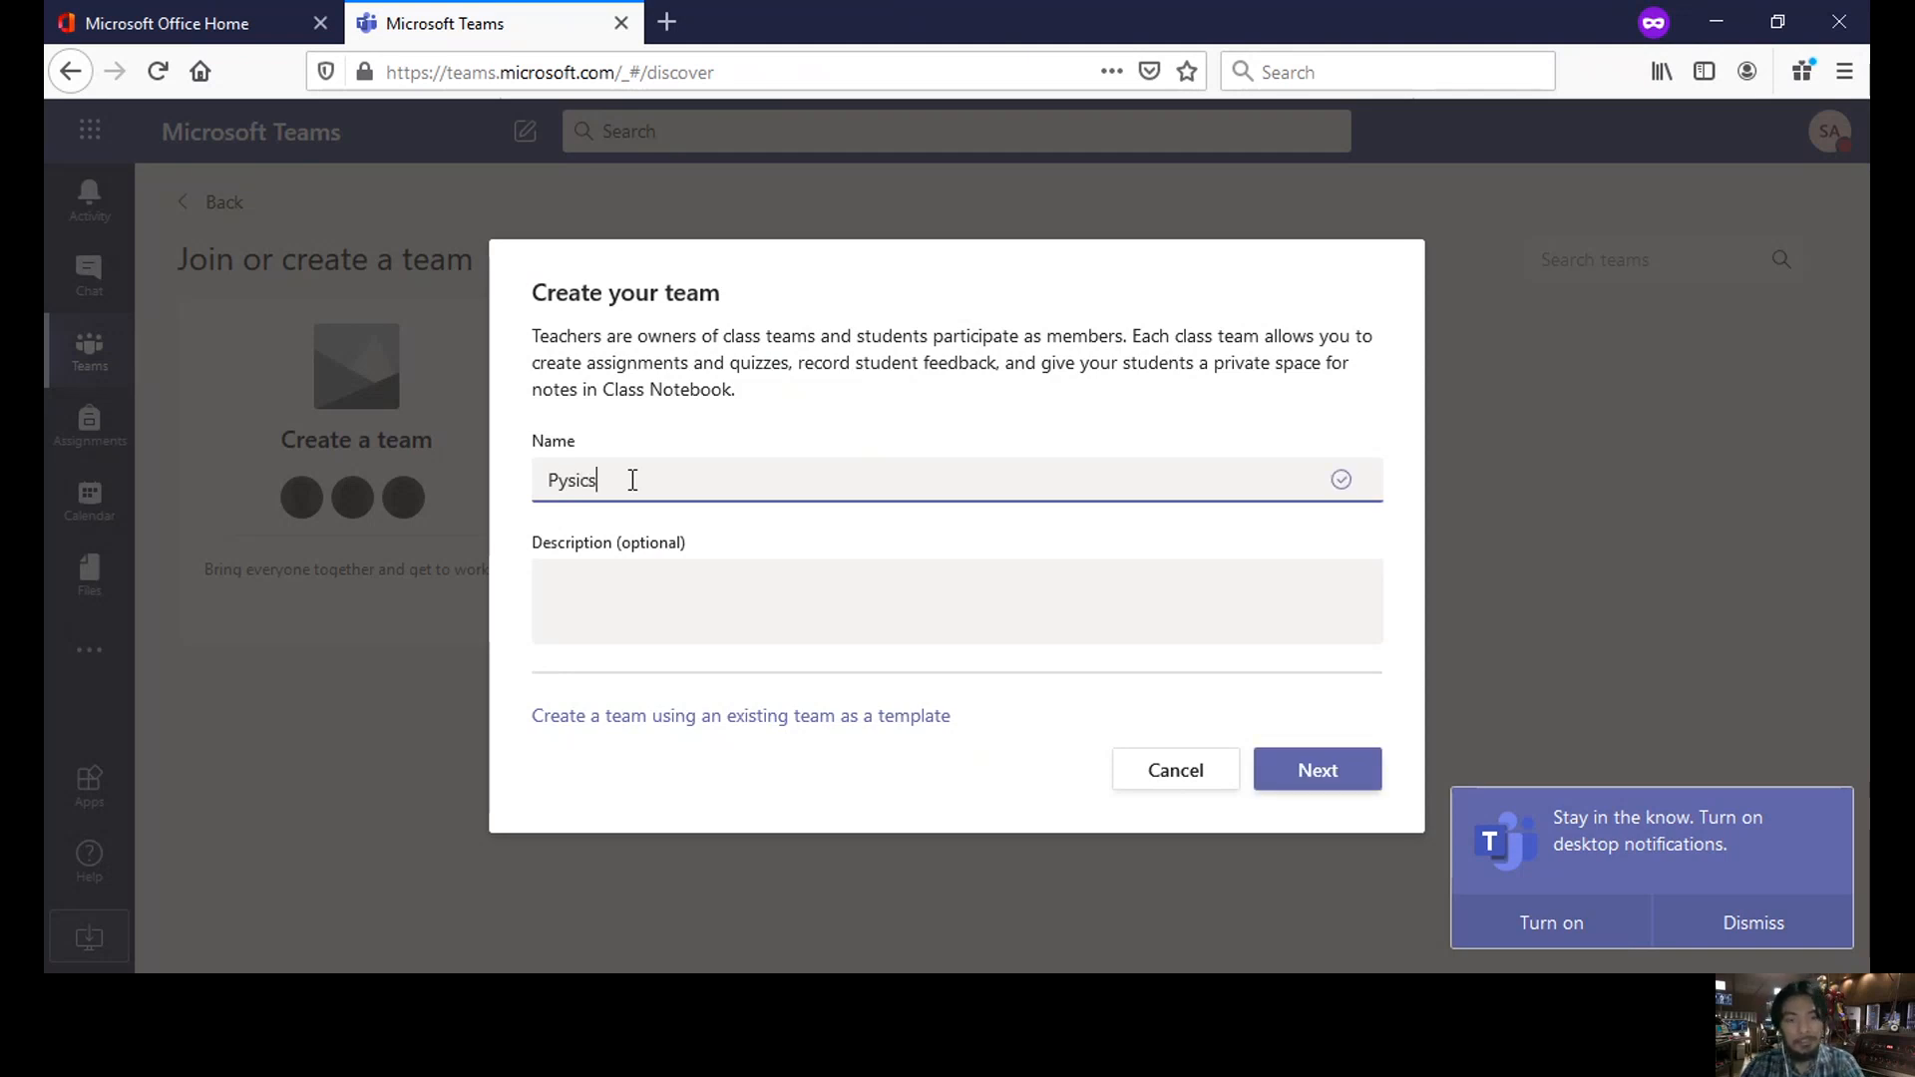
pyautogui.write(' 31')
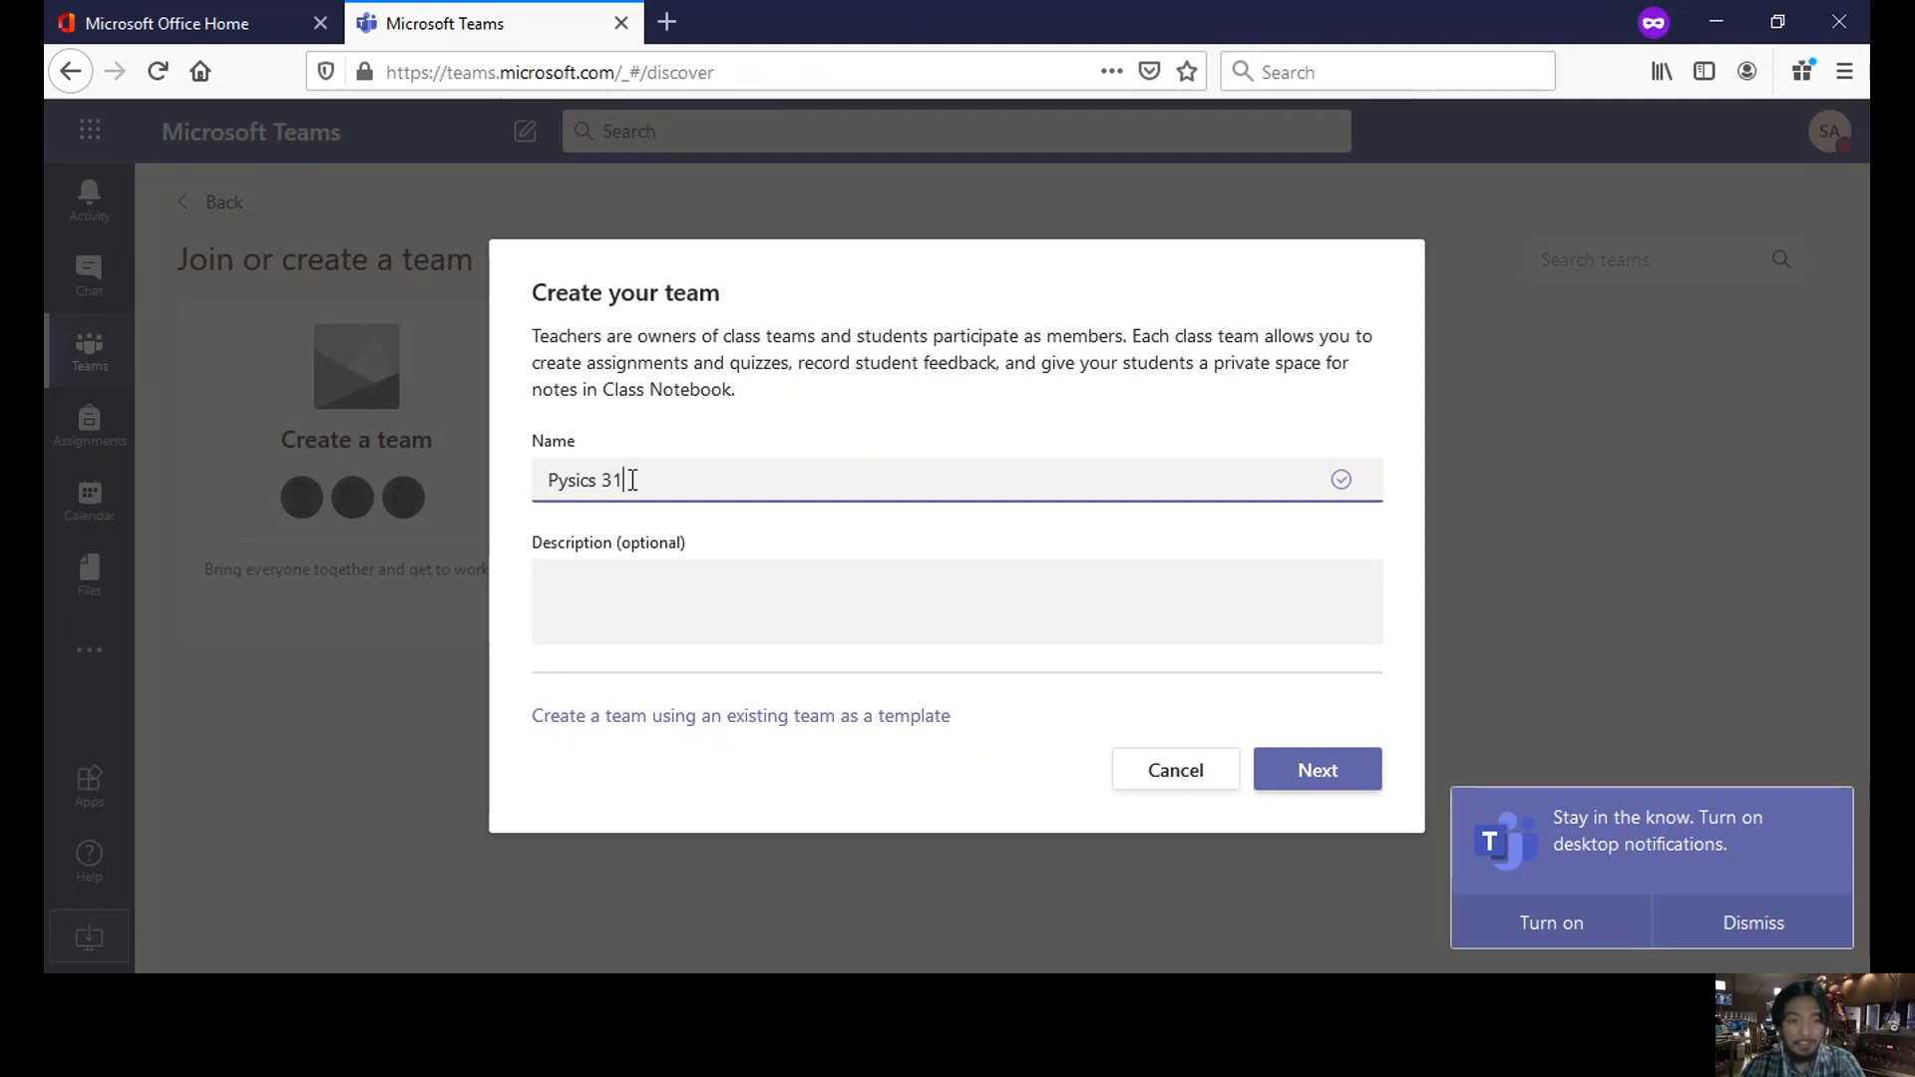
pyautogui.write(': mec')
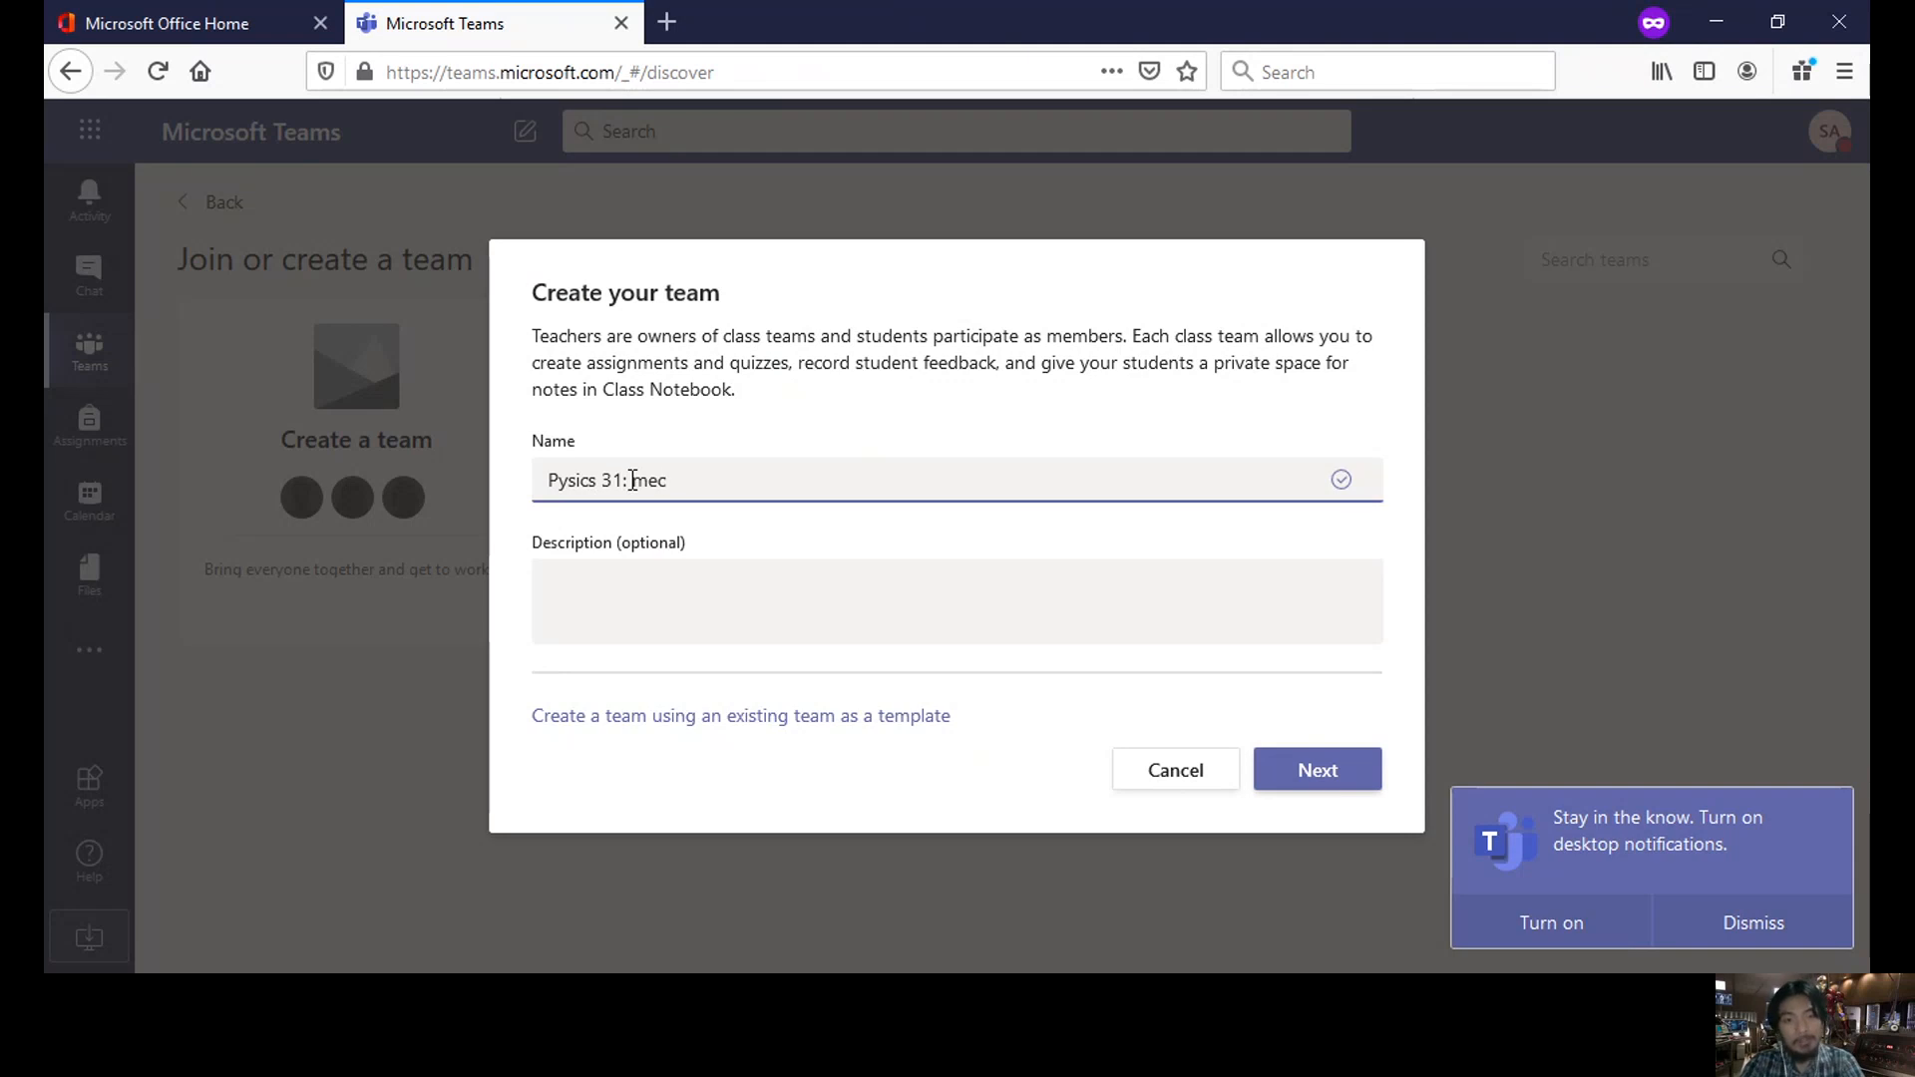
pyautogui.press('BackSpace')
pyautogui.press('BackSpace')
pyautogui.press('BackSpace')
pyautogui.write('Mechanics')
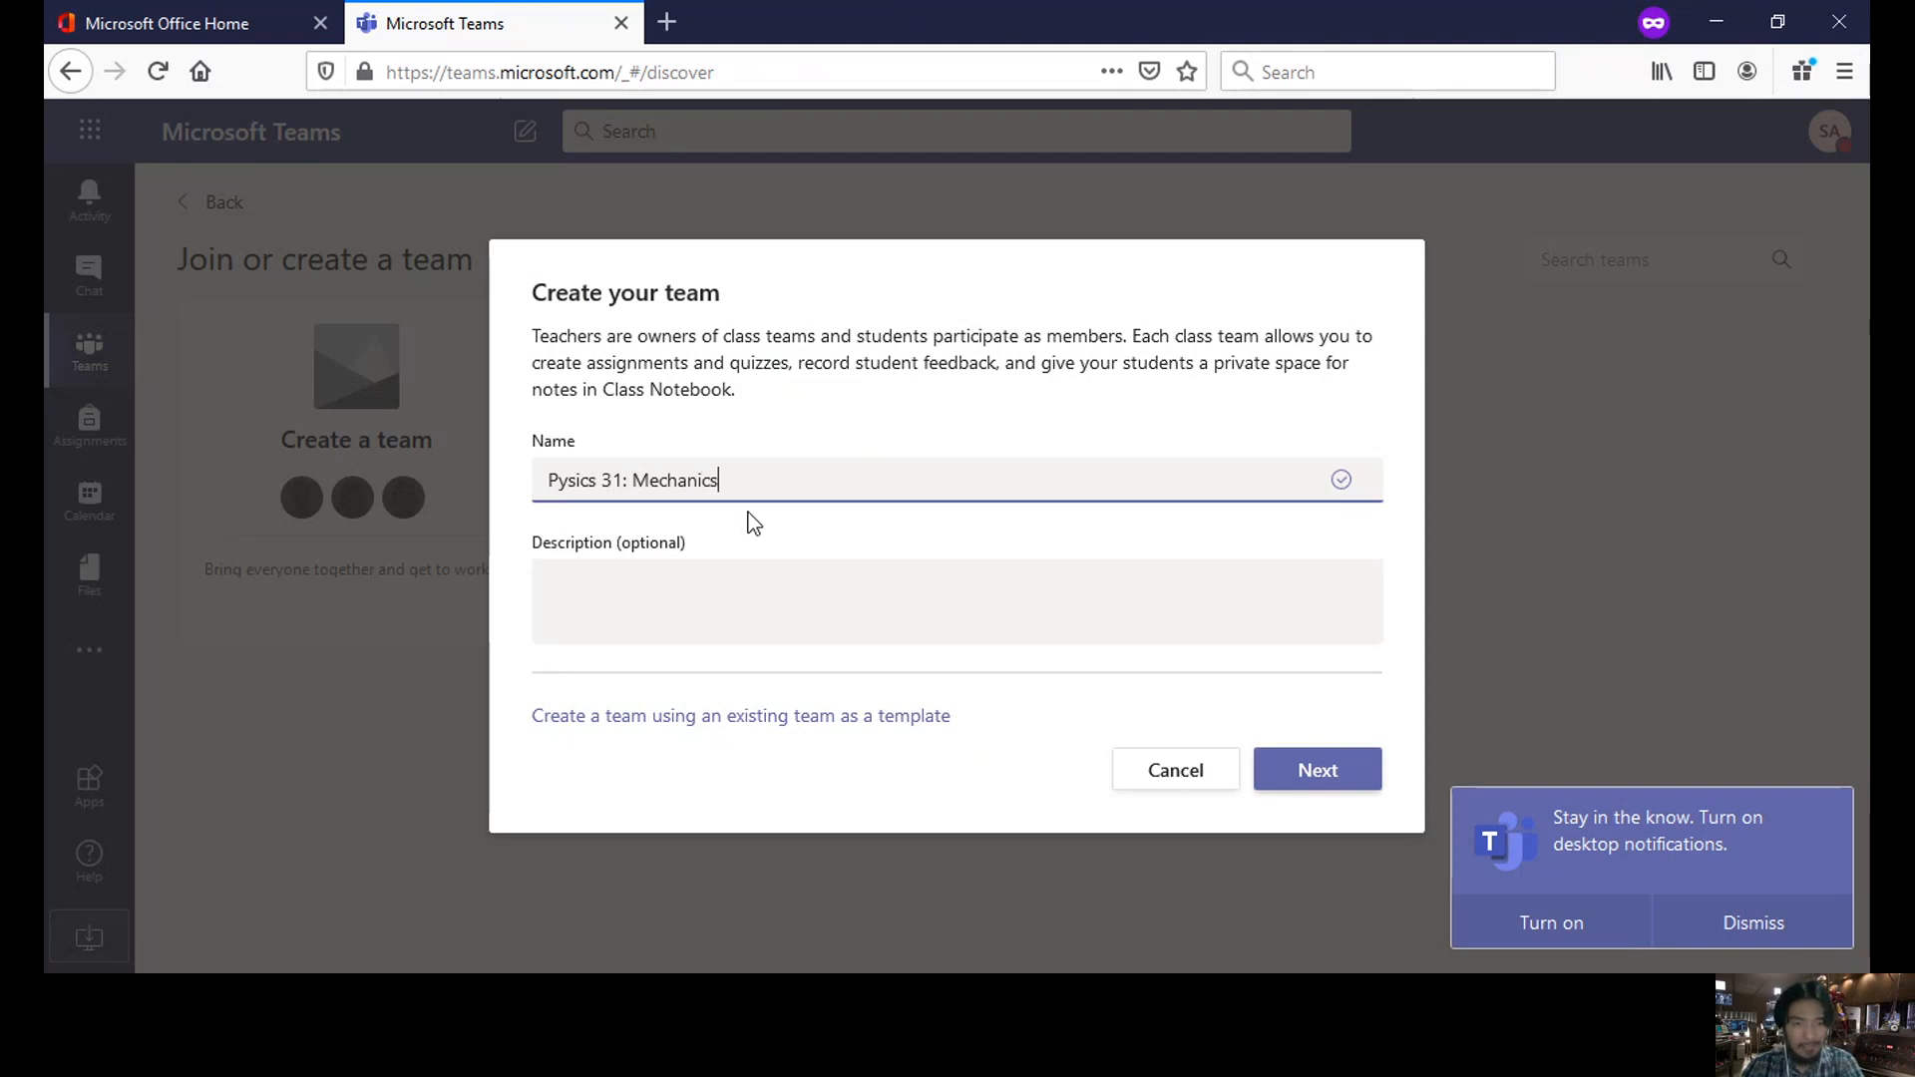
# - Fill the description with the team name, 'Grade 10' and 'MWF 3 - 4PM' on separate lines
pyautogui.click(730, 579)
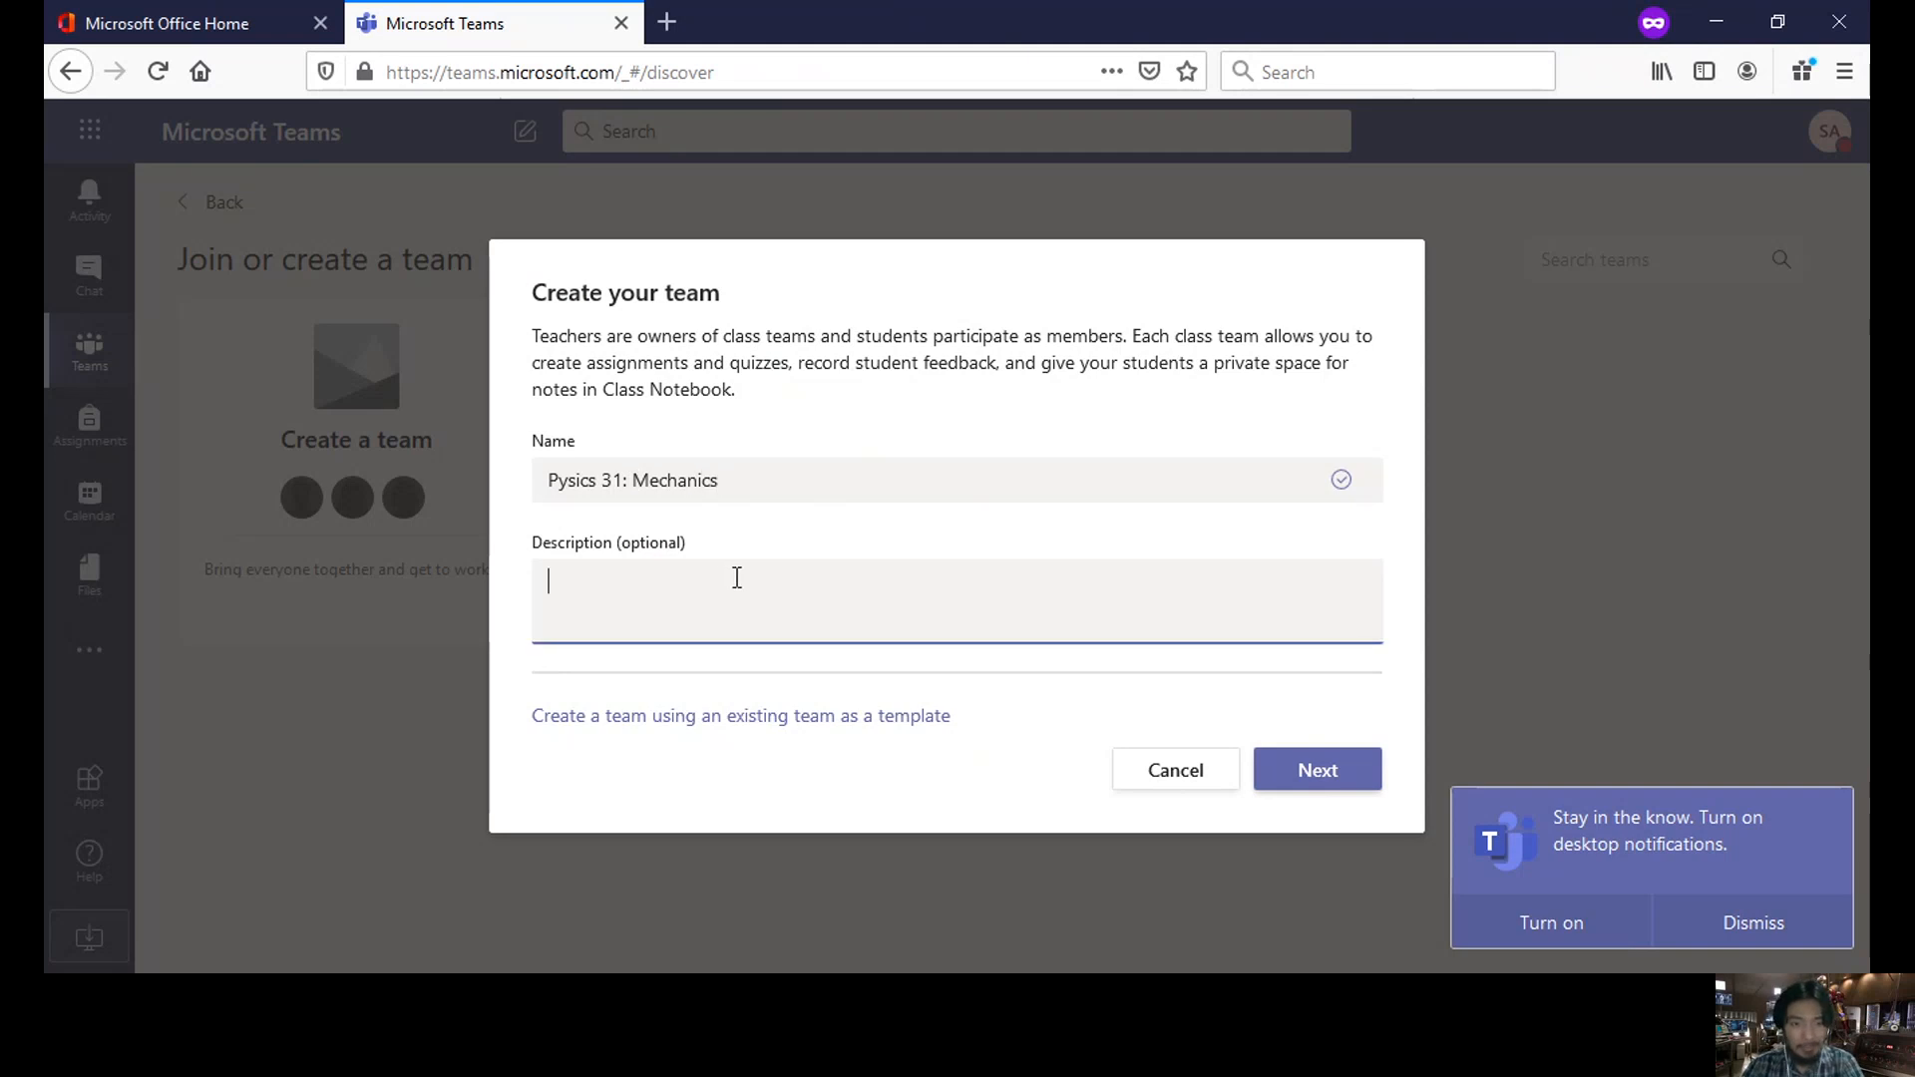
pyautogui.moveTo(758, 479); pyautogui.dragTo(467, 478)
pyautogui.hotkey('ctrl', 'c')
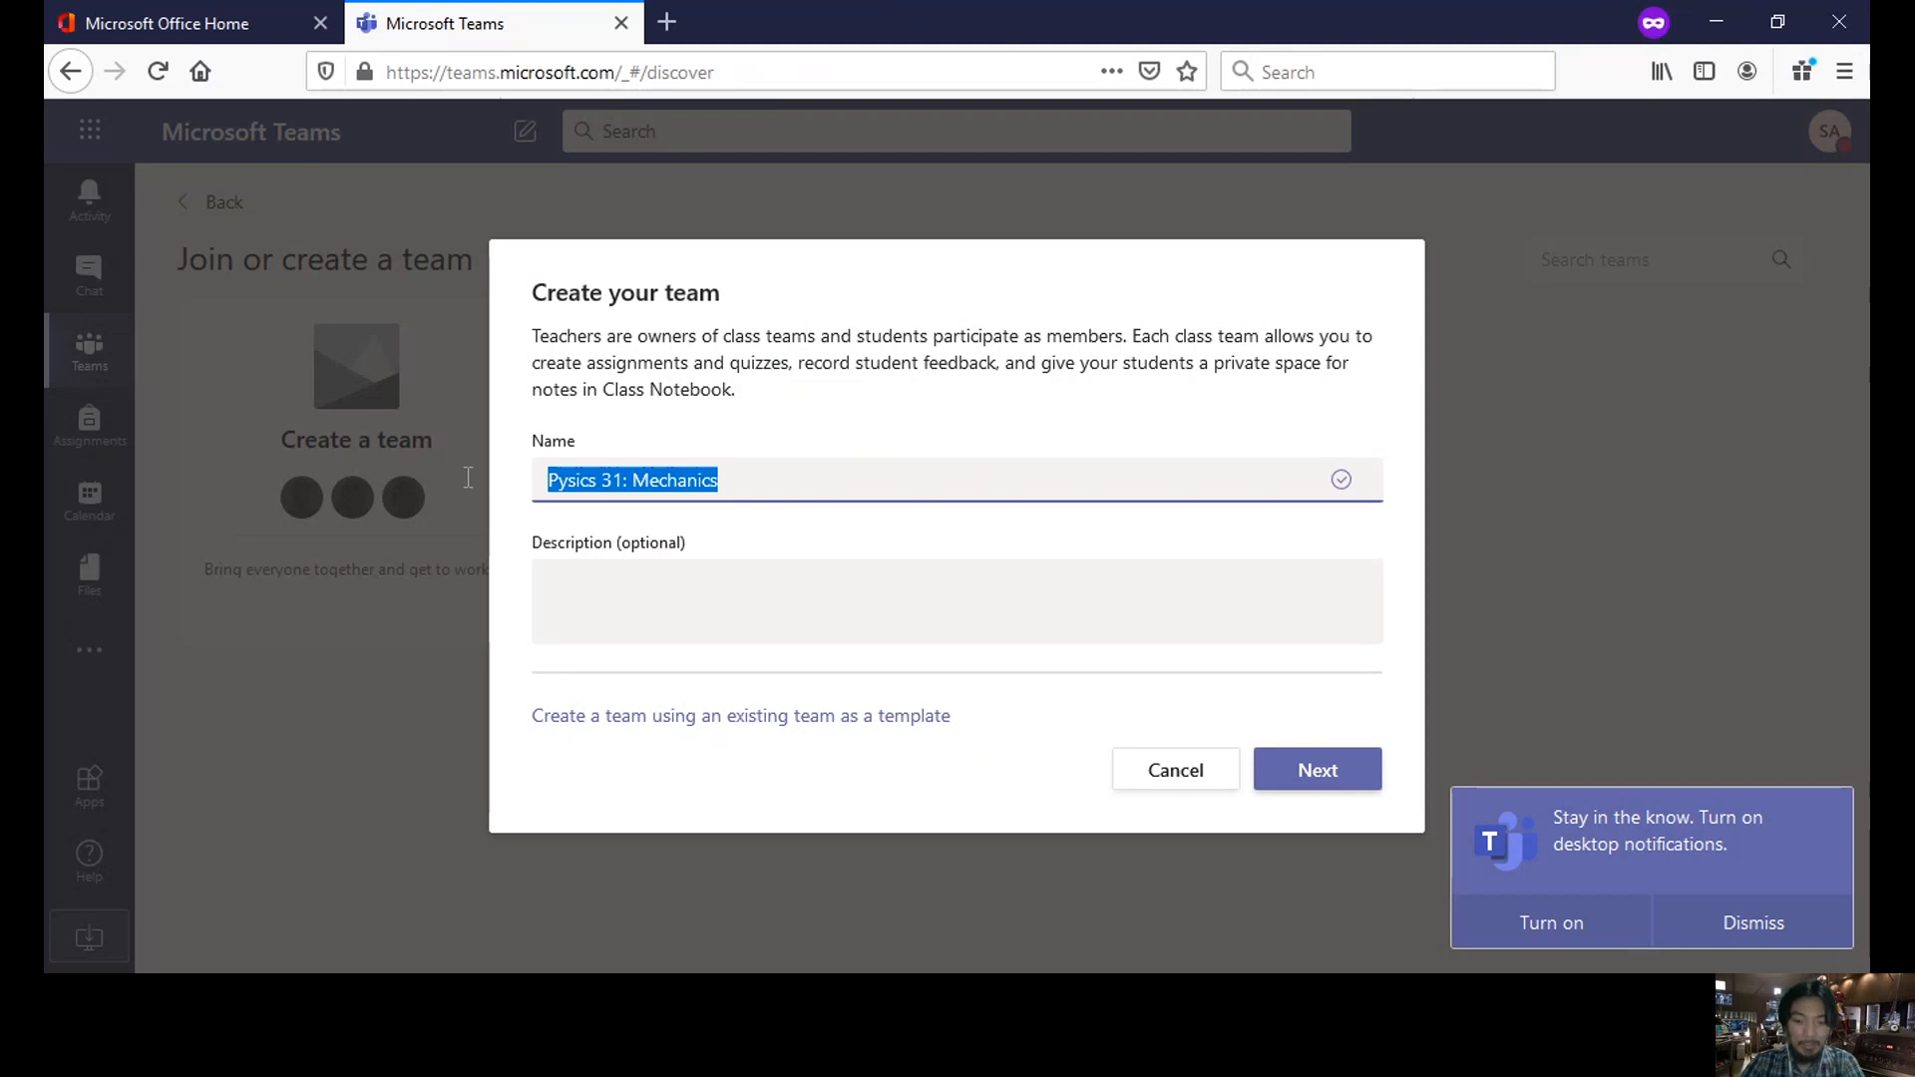
pyautogui.click(580, 584)
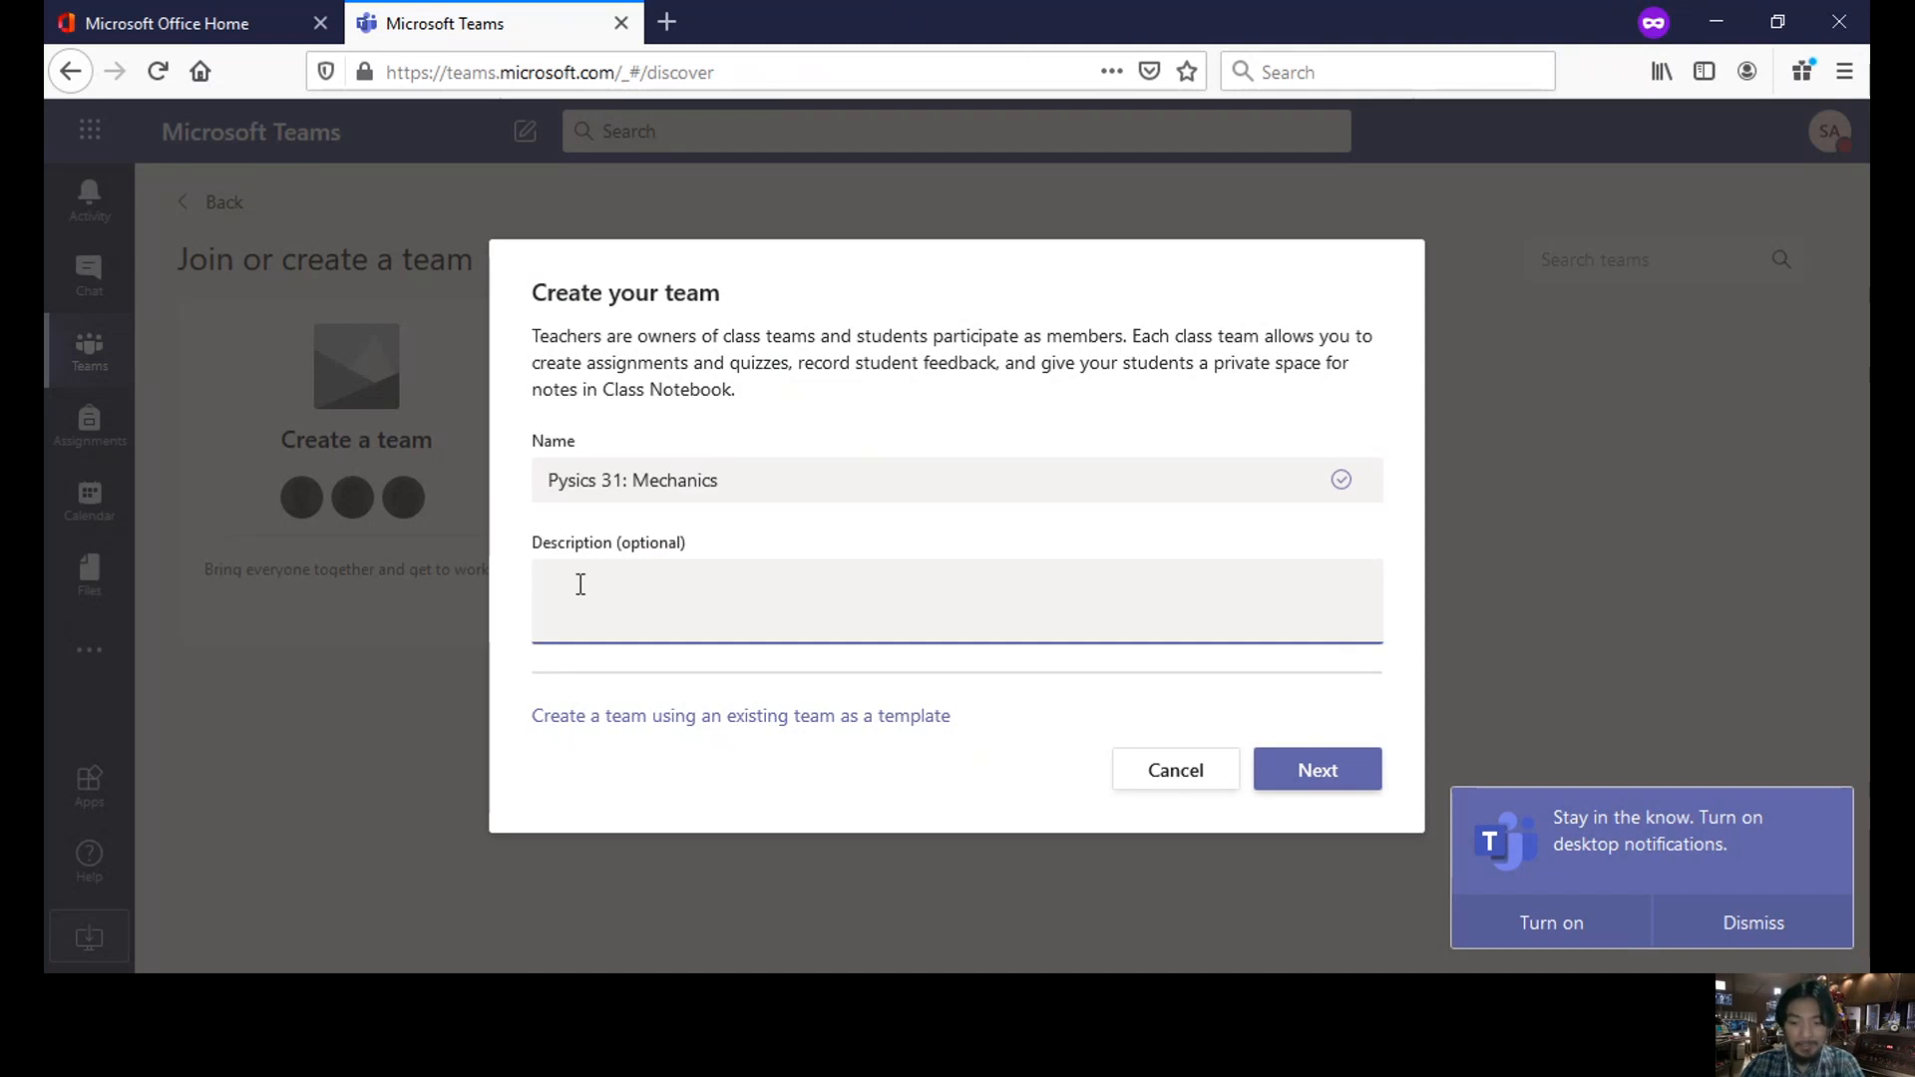
pyautogui.hotkey('ctrl', 'v')
pyautogui.press('Return')
pyautogui.write('G')
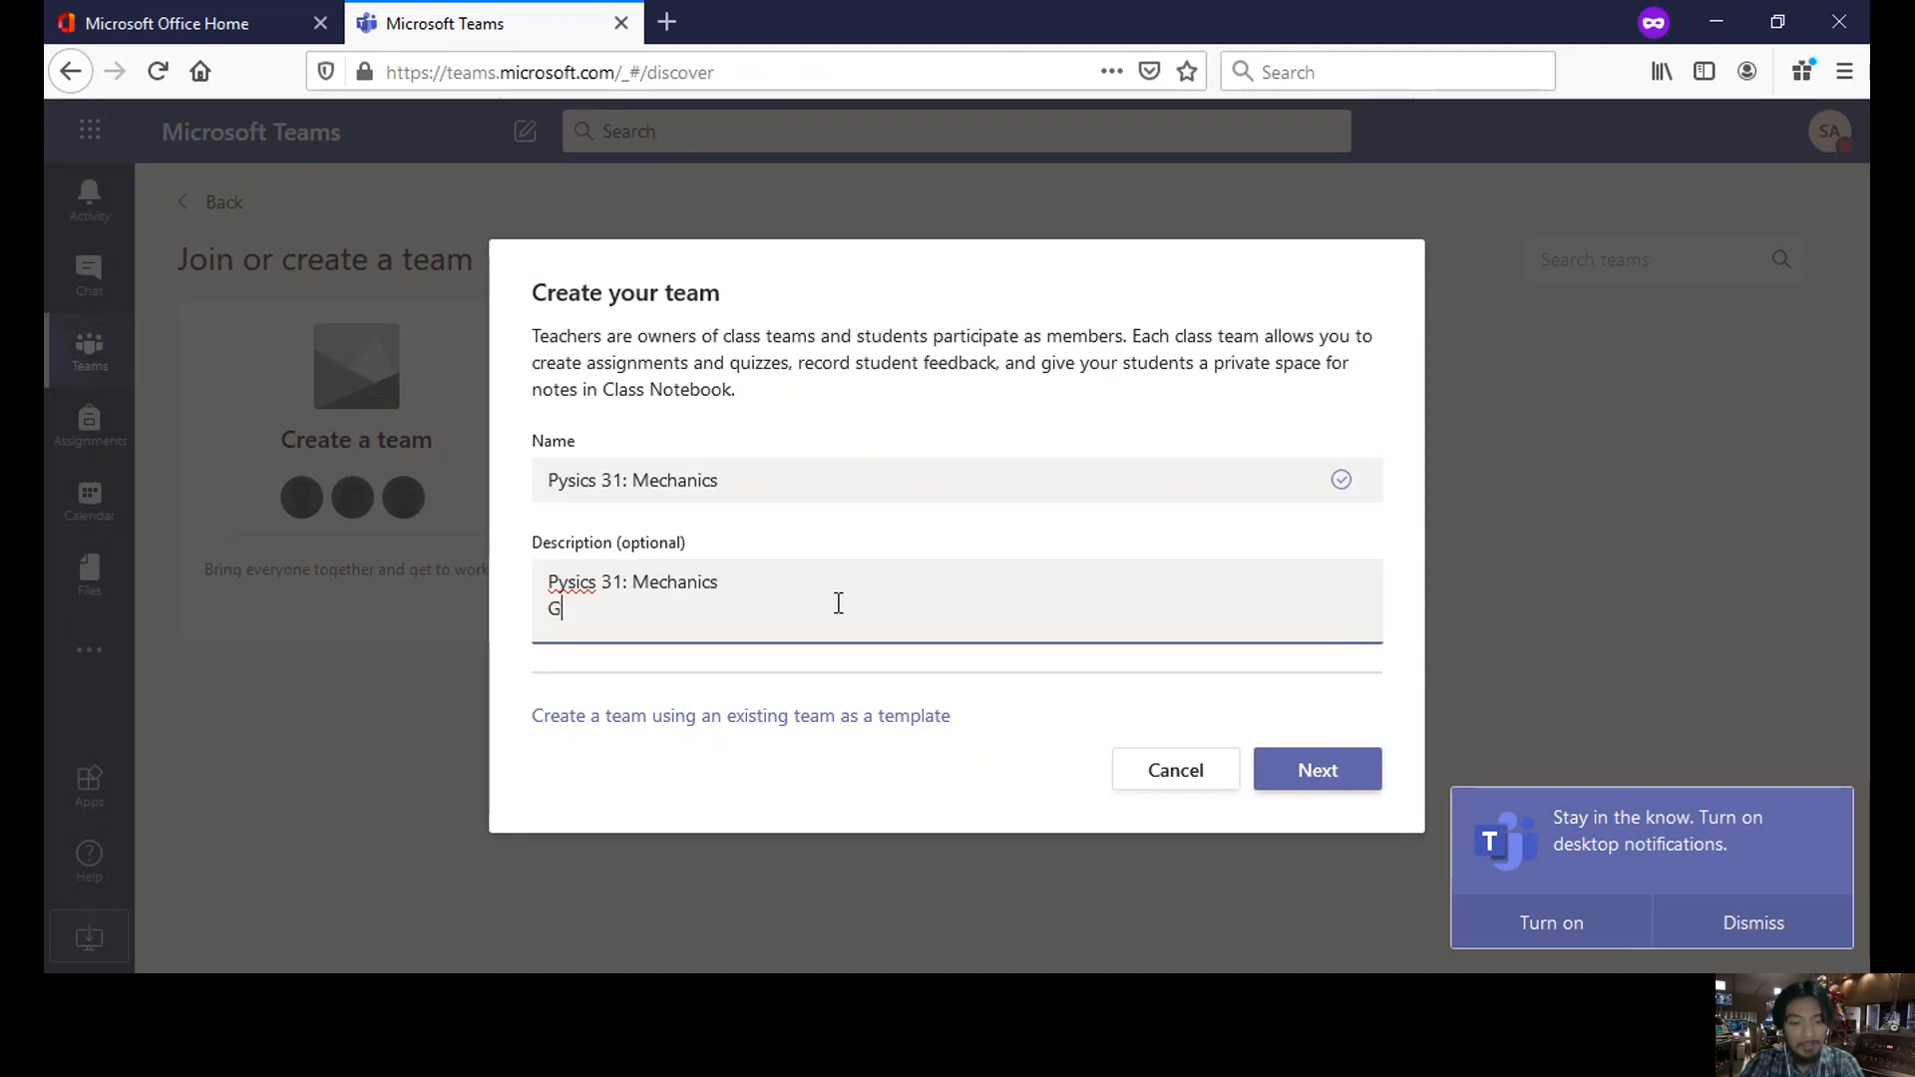
pyautogui.write('rade ')
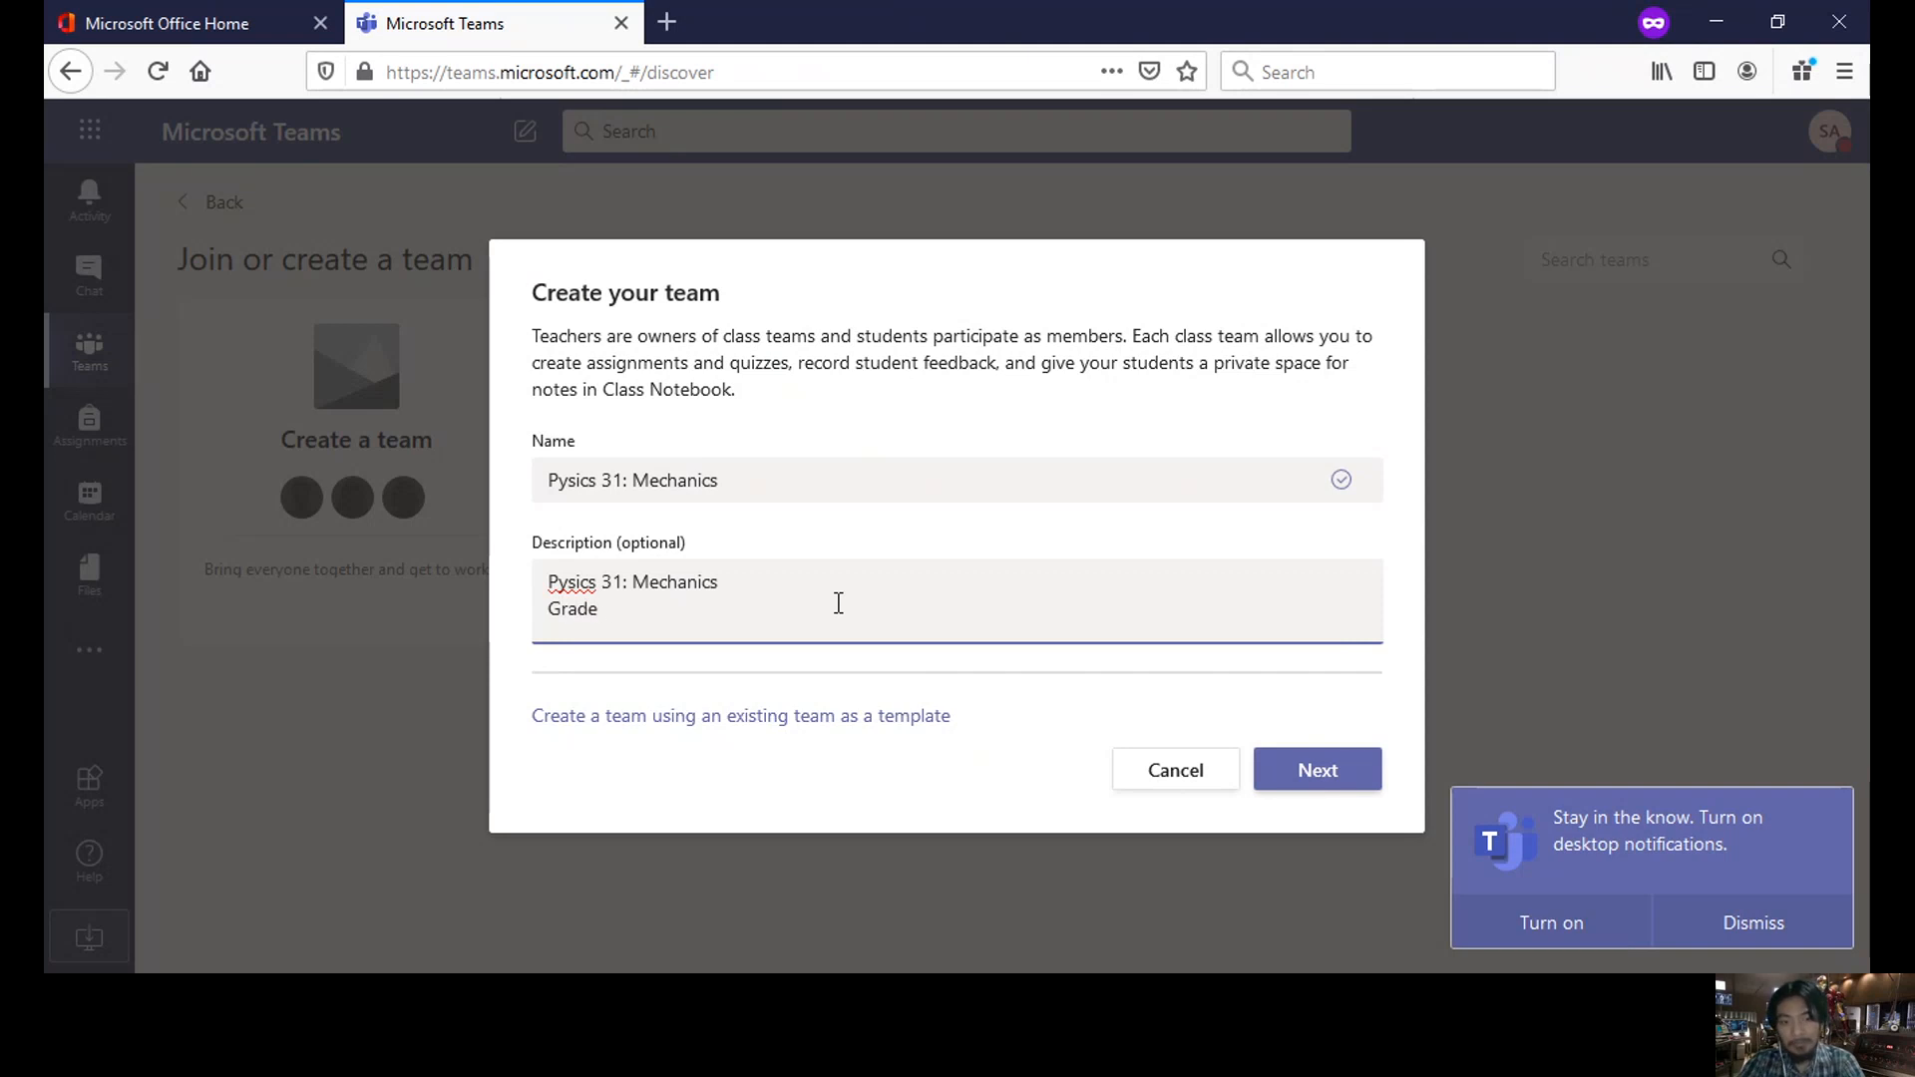
pyautogui.write('10')
pyautogui.press('Return')
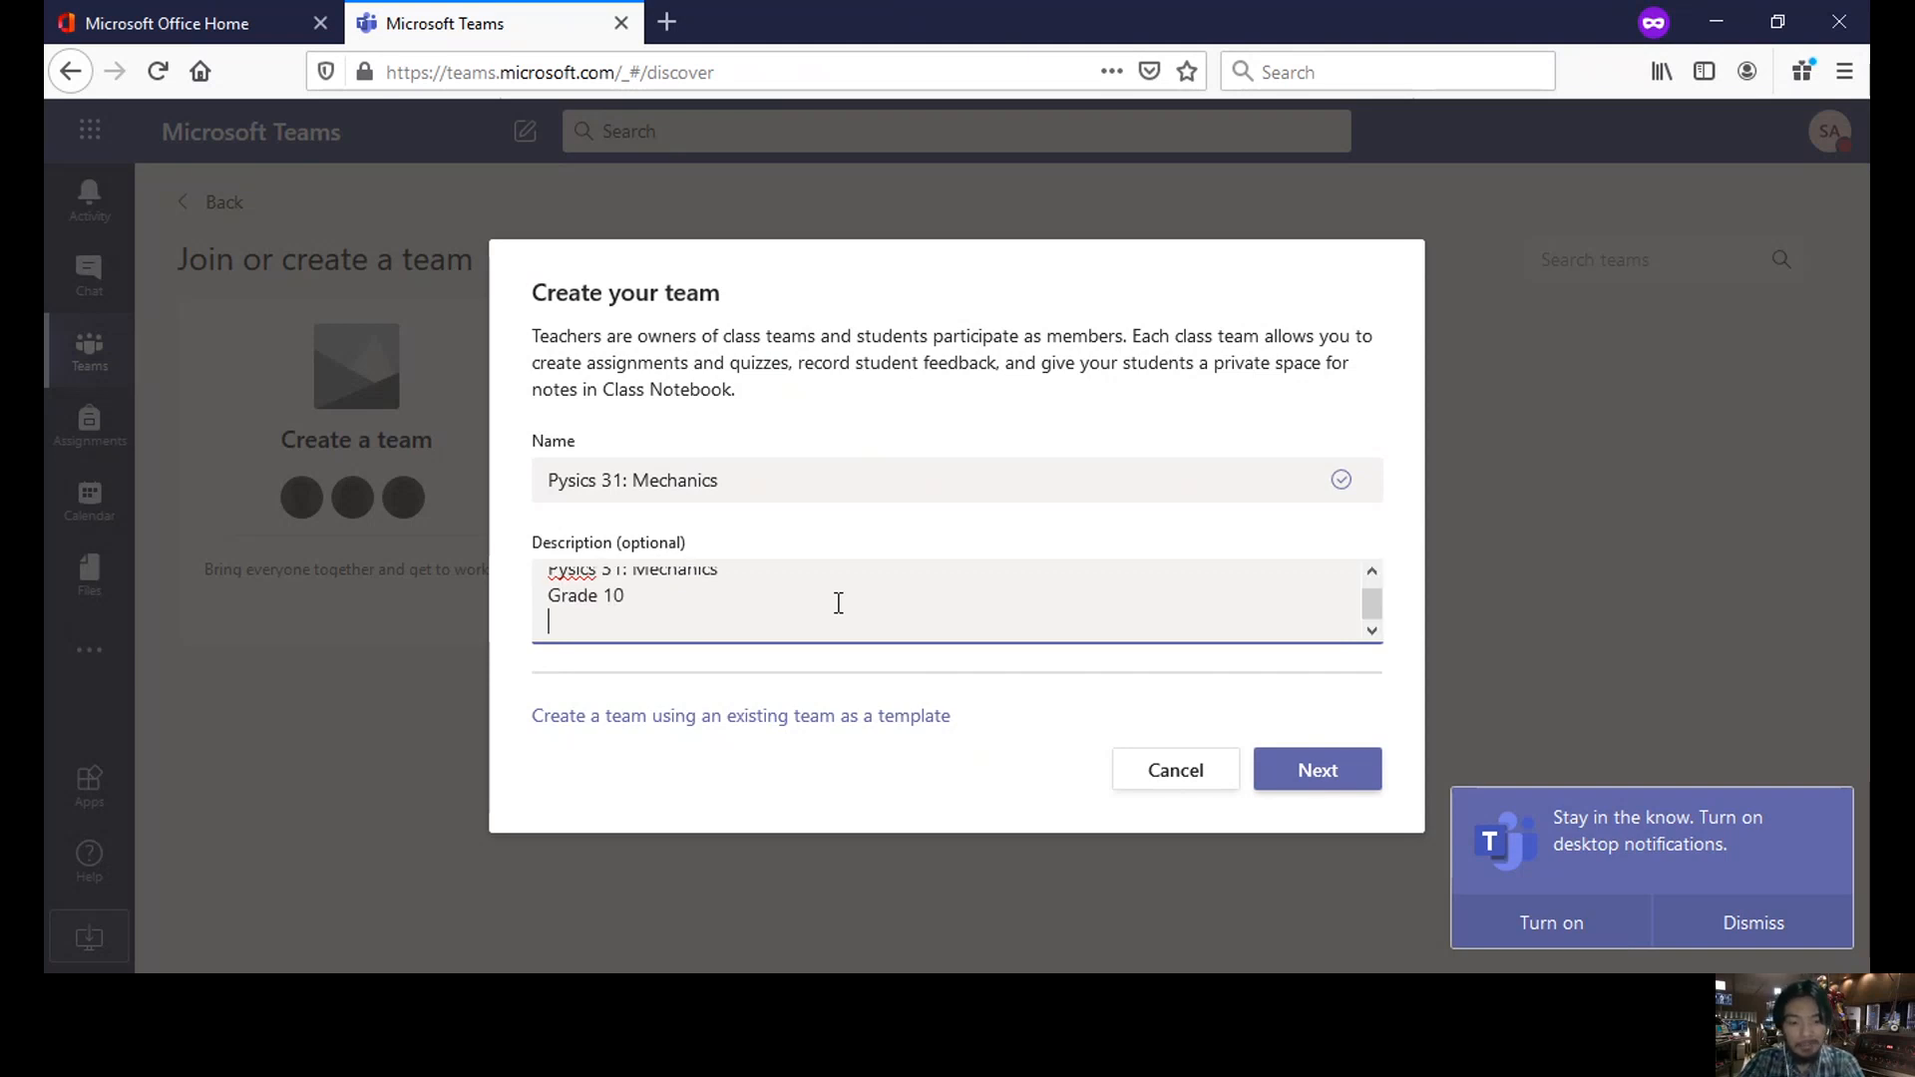
pyautogui.write('MWF')
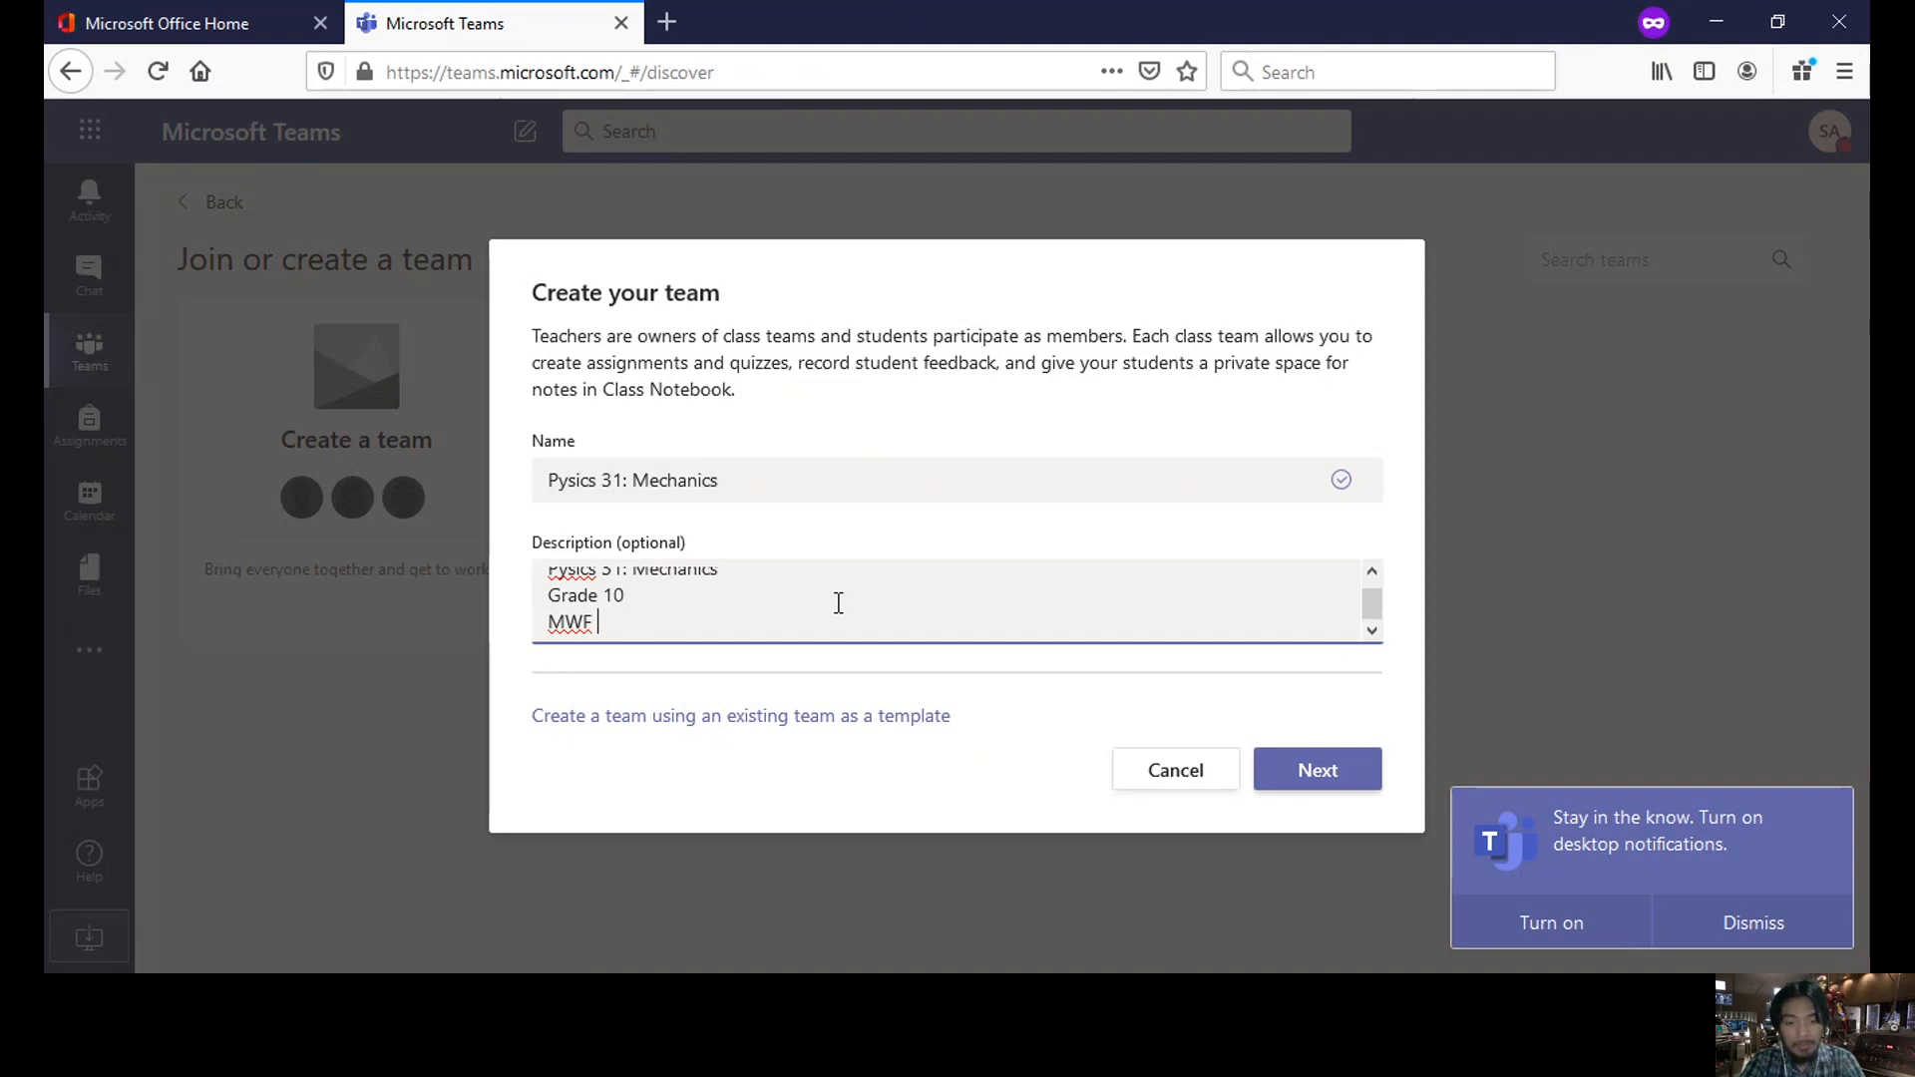
pyautogui.write(' 3 - 4PM')
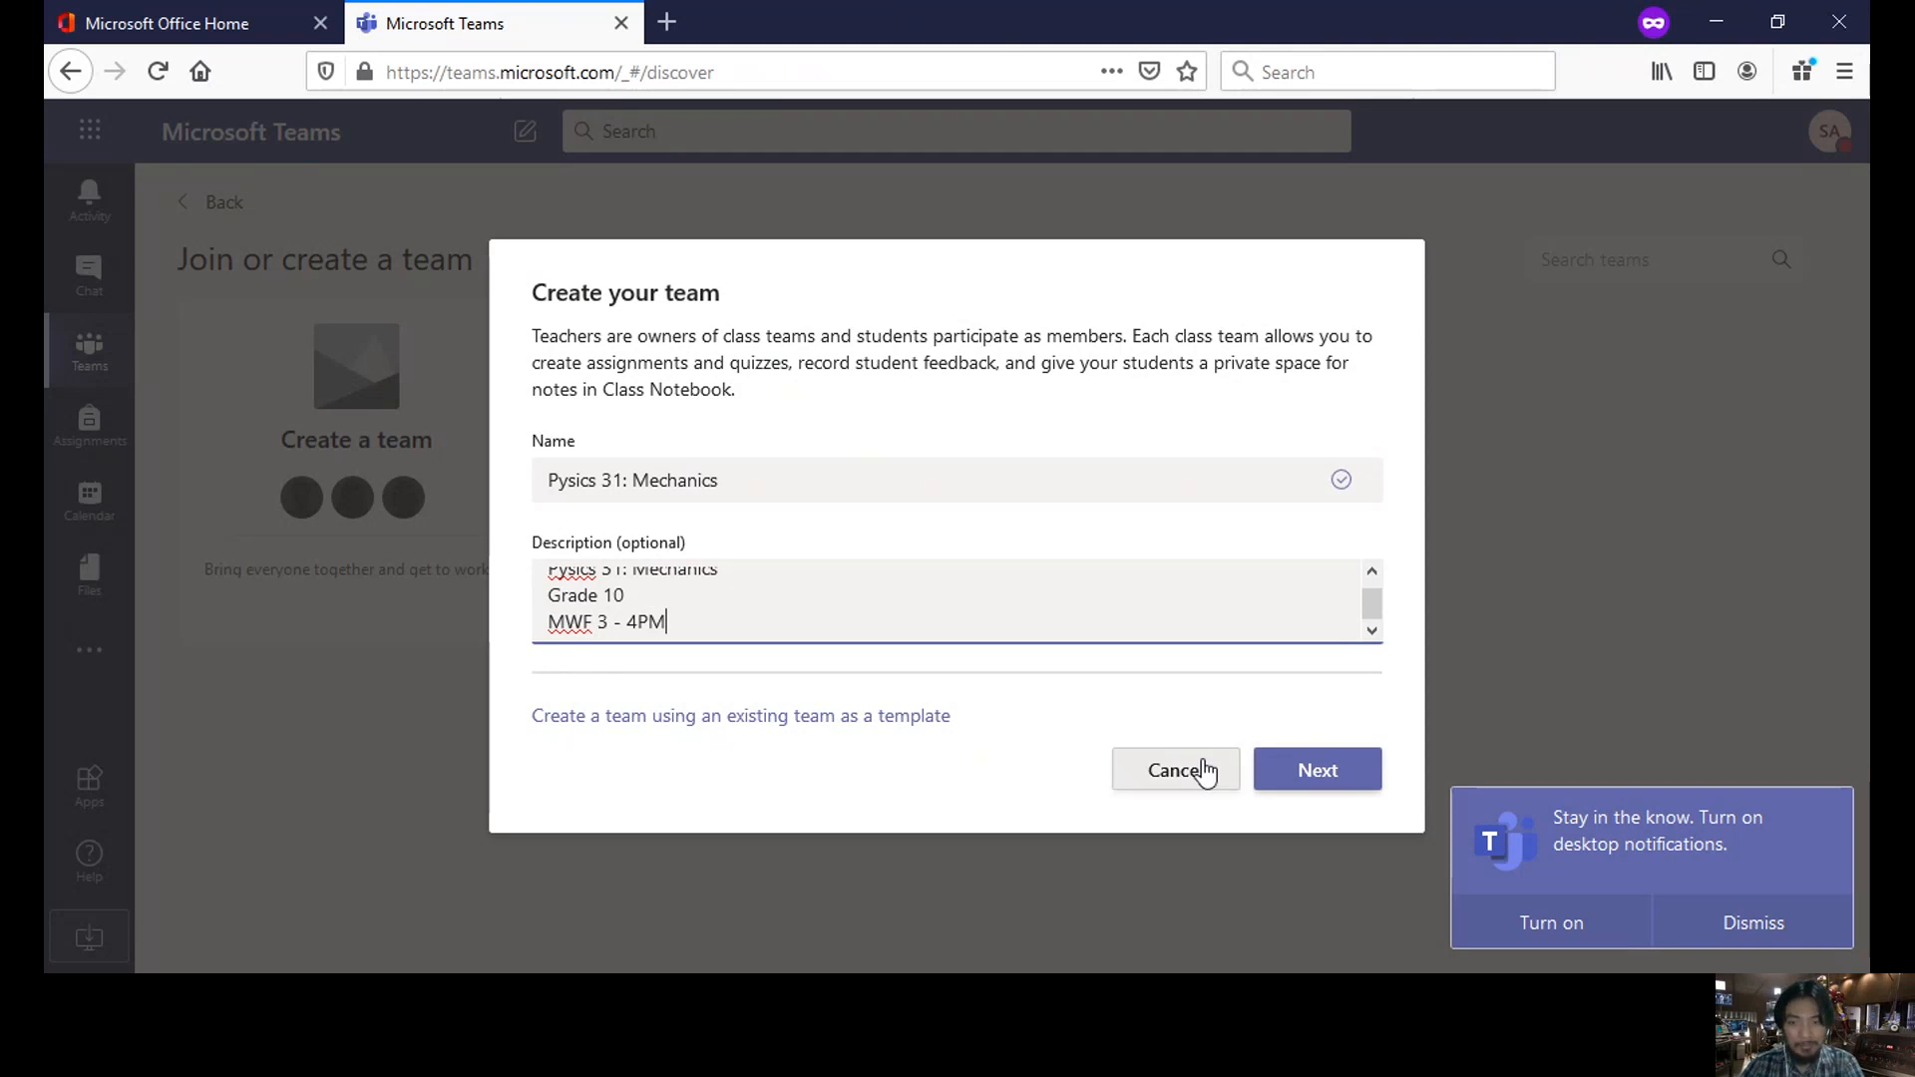
# - Create the Pysics 31: Mechanics team and add three students found by searching 'e', 'a' and 'r'
pyautogui.click(1321, 776)
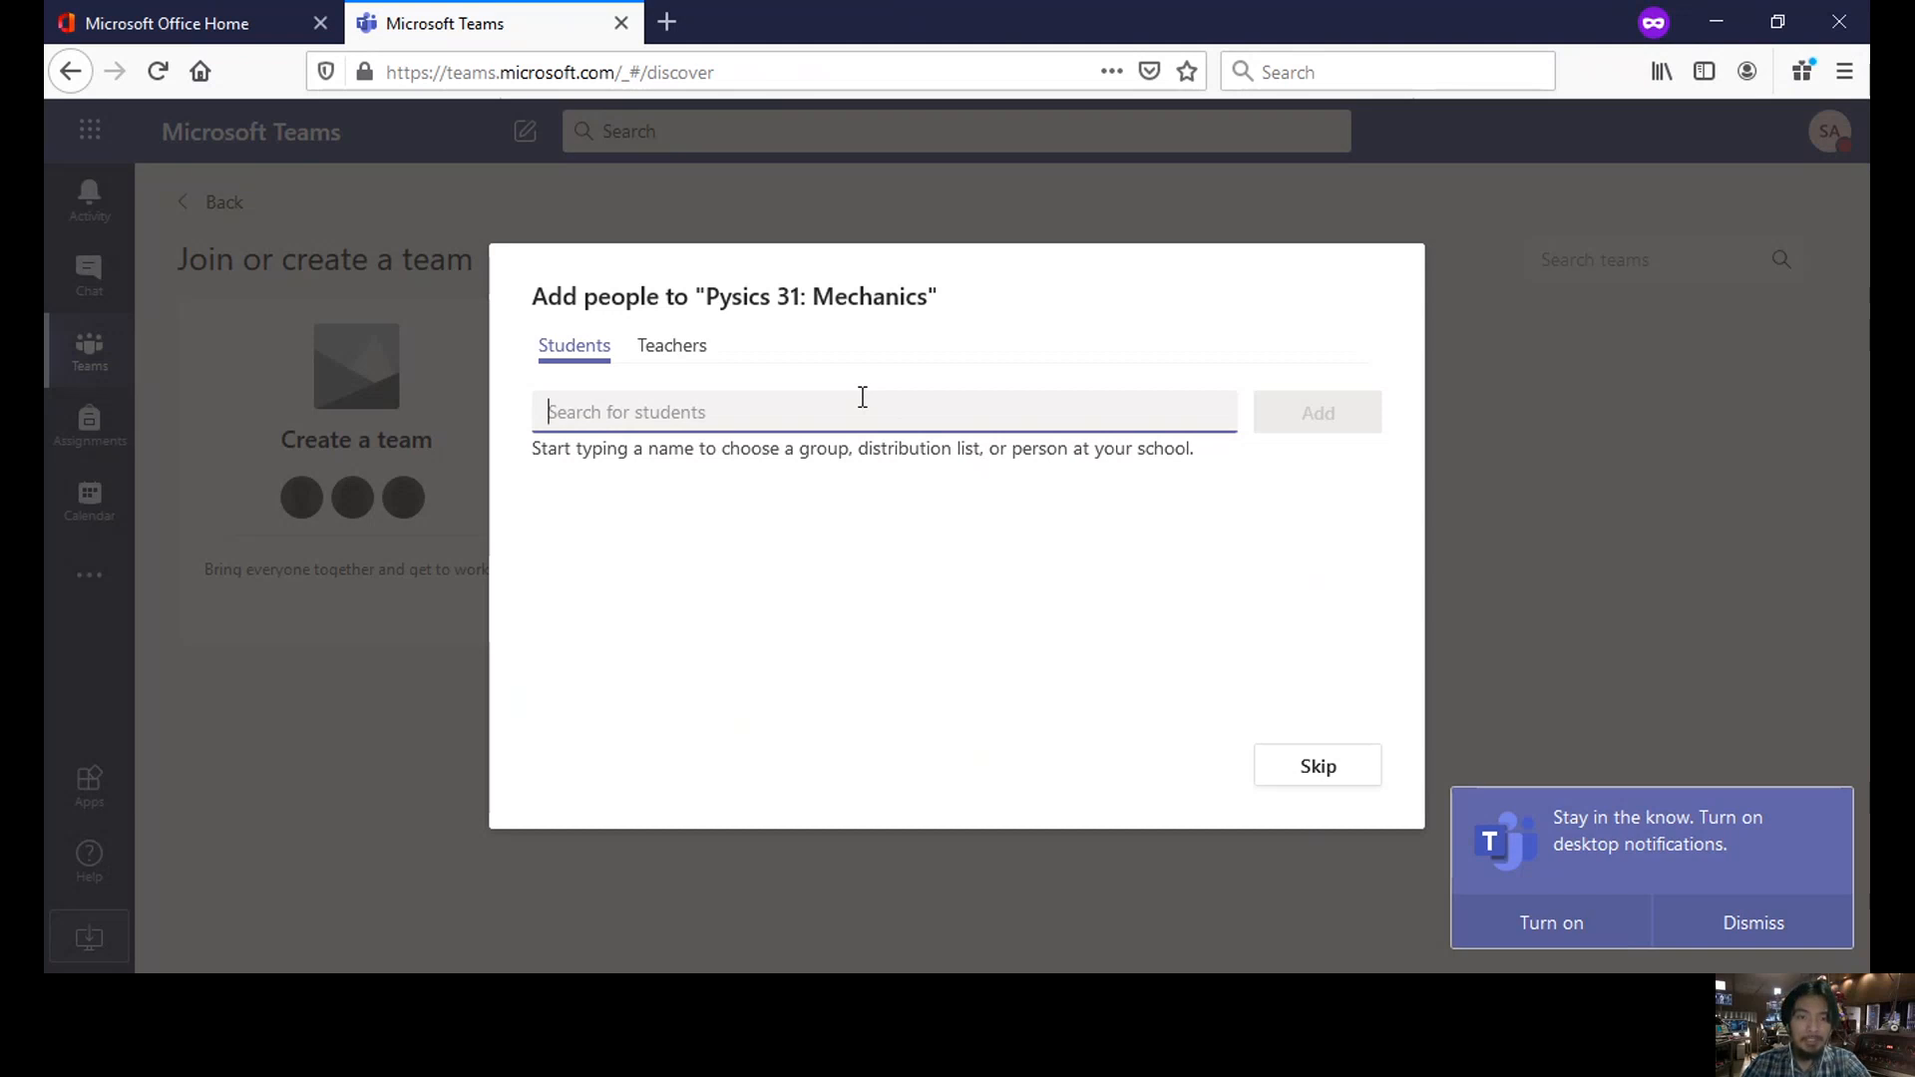
pyautogui.write('e')
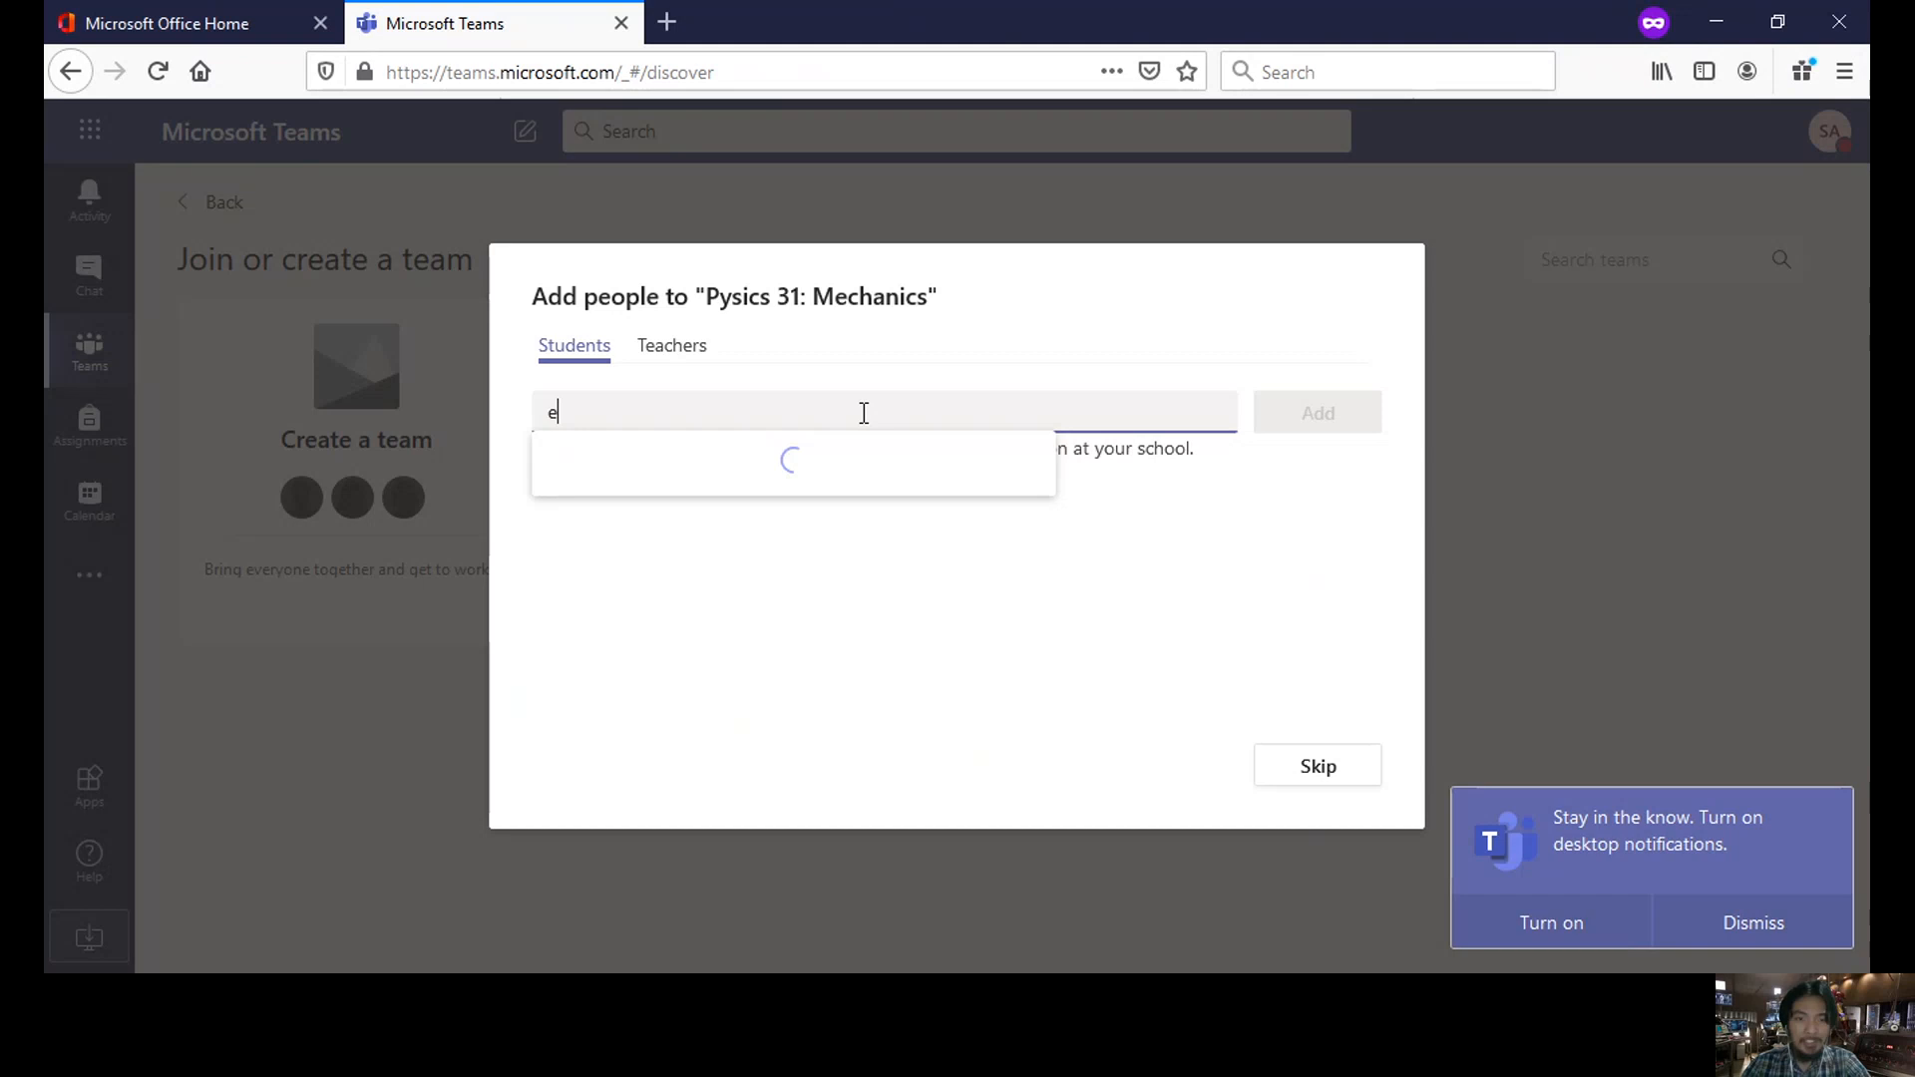
pyautogui.click(812, 481)
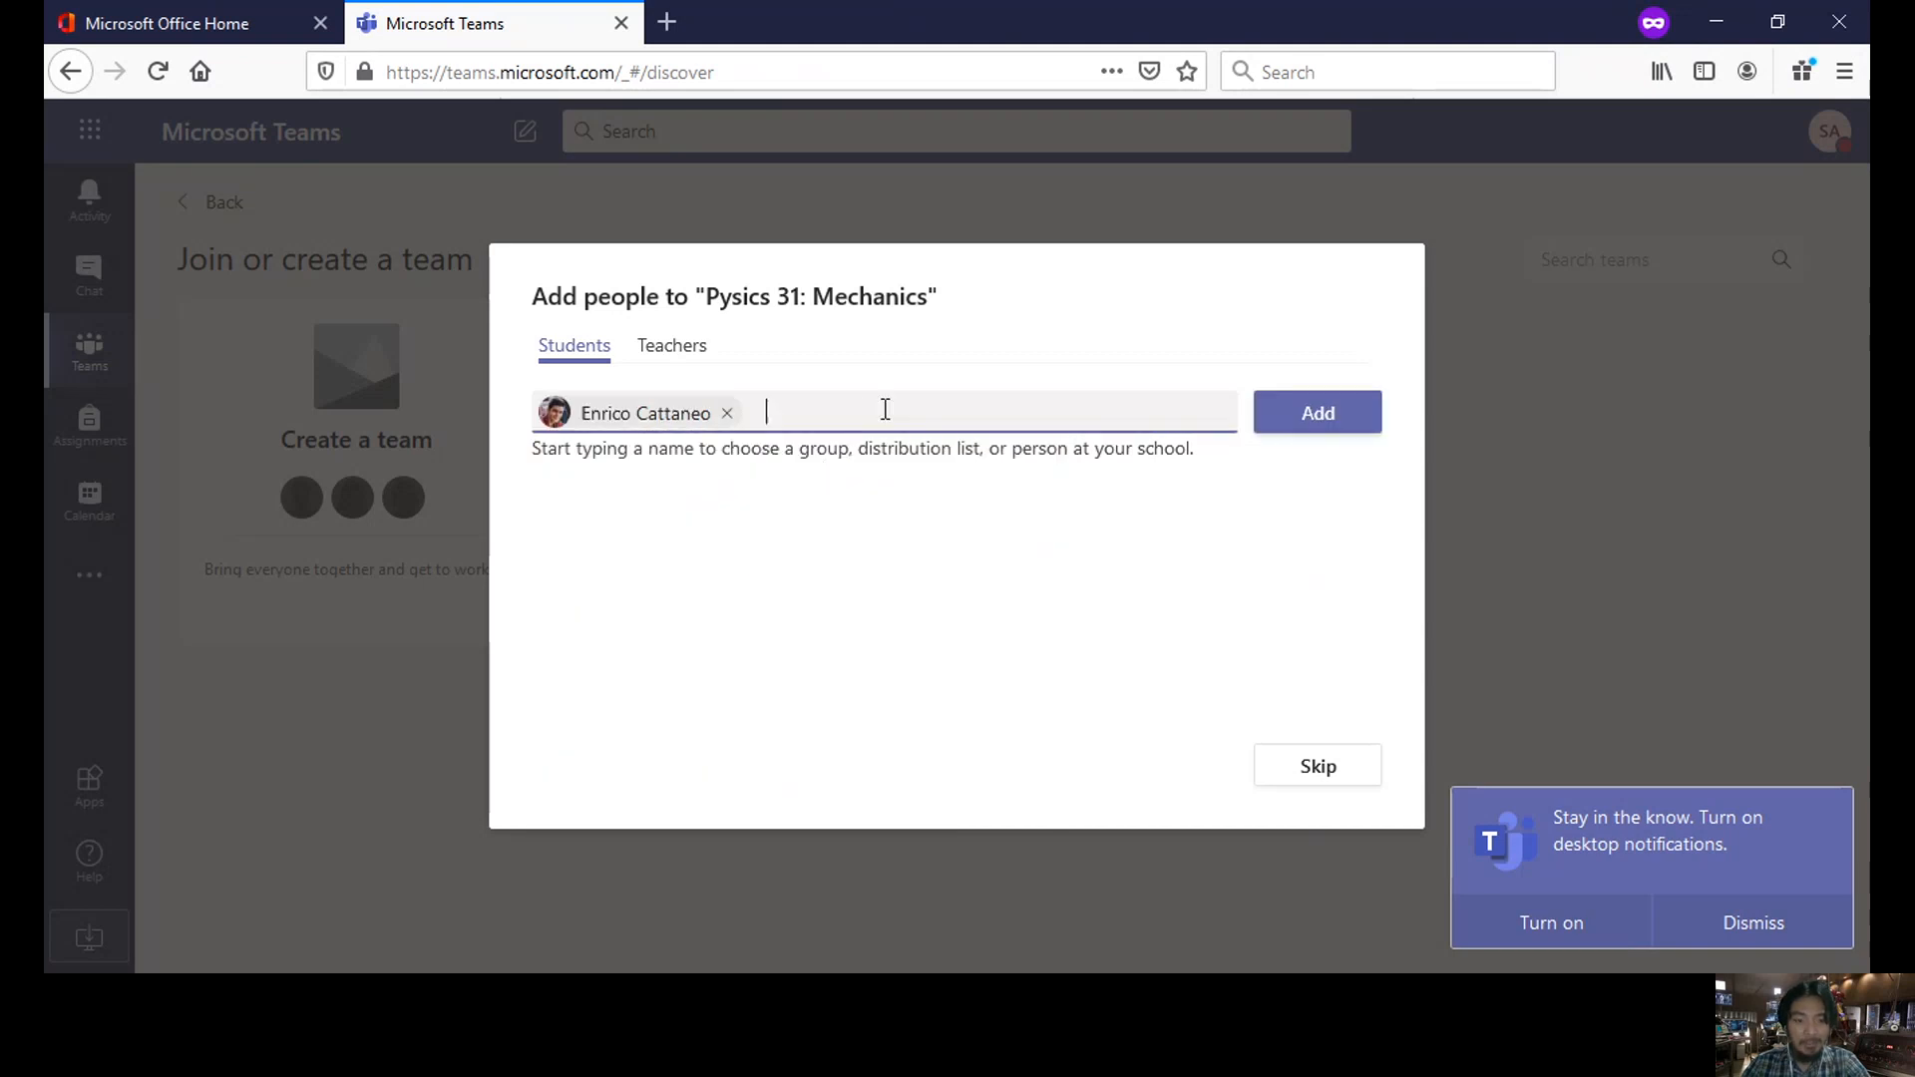
pyautogui.write('a')
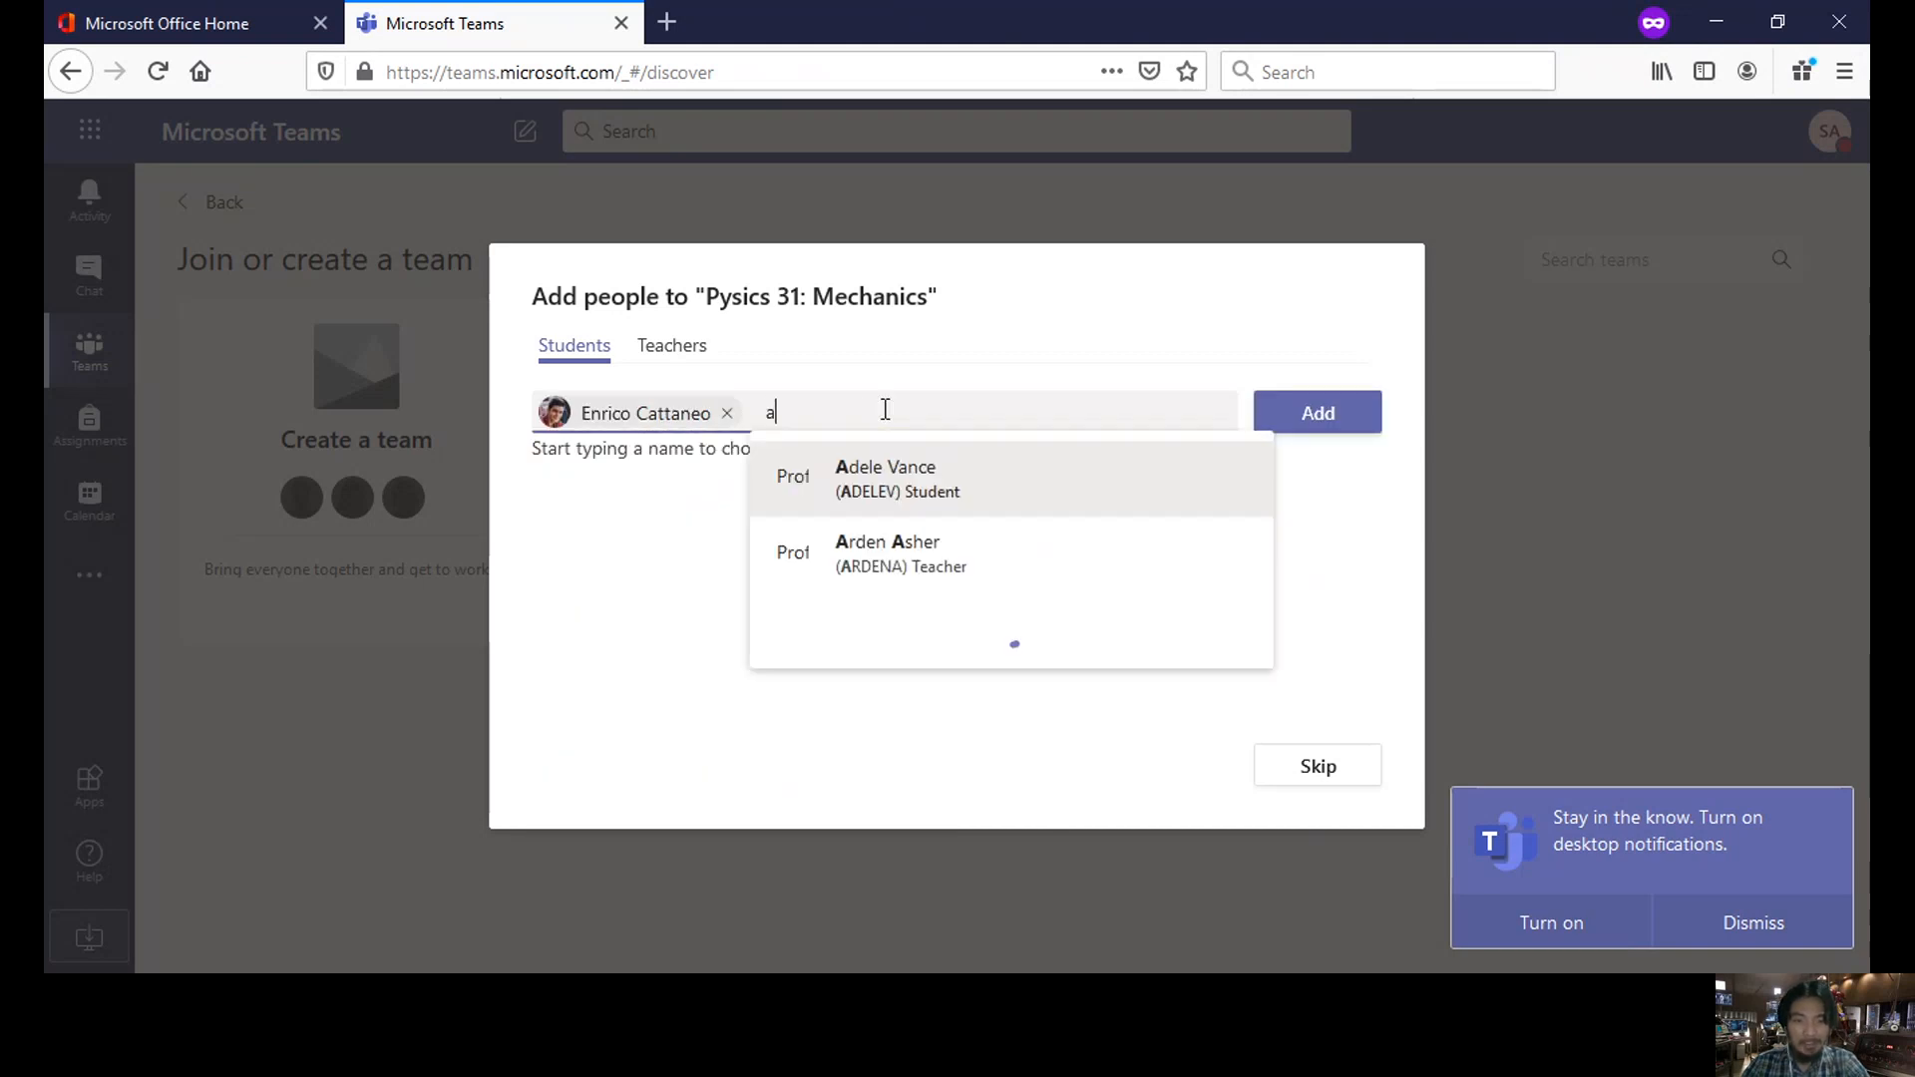
pyautogui.click(897, 483)
pyautogui.write('r')
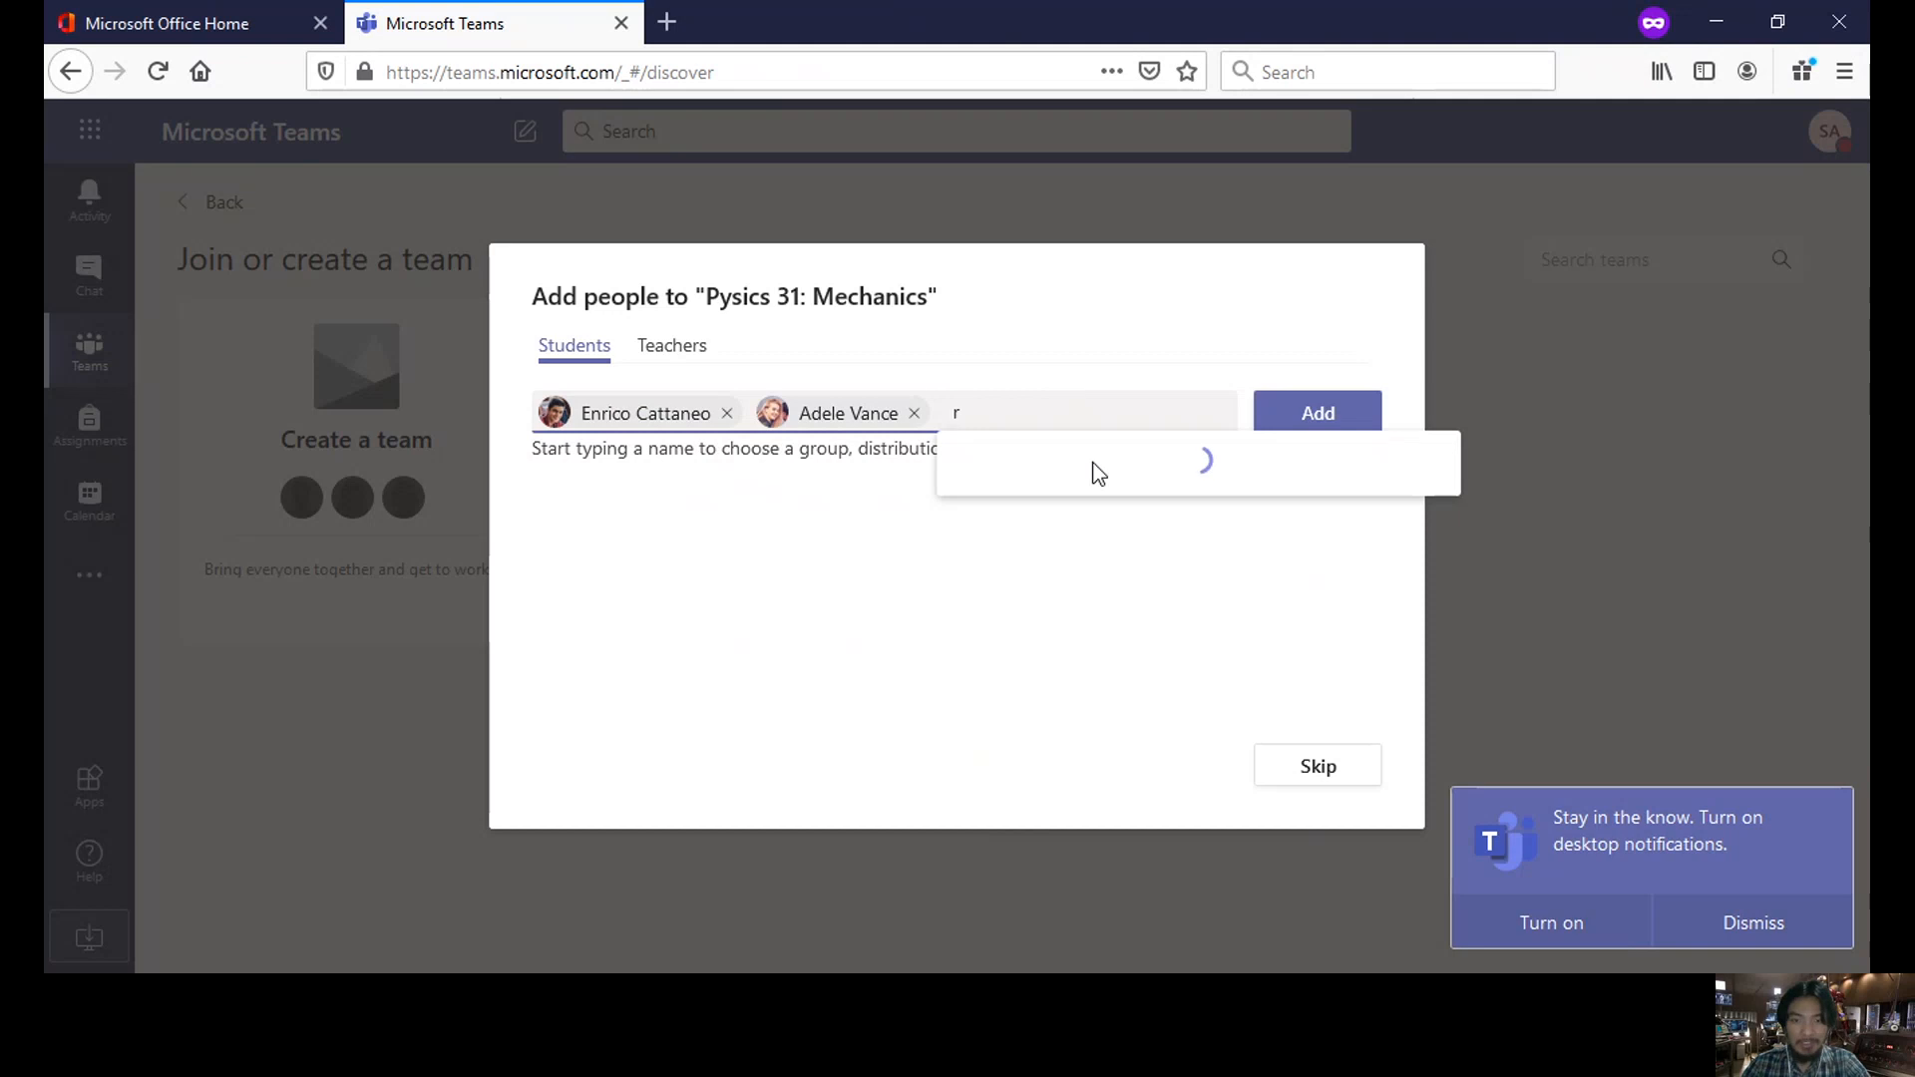
pyautogui.click(1094, 494)
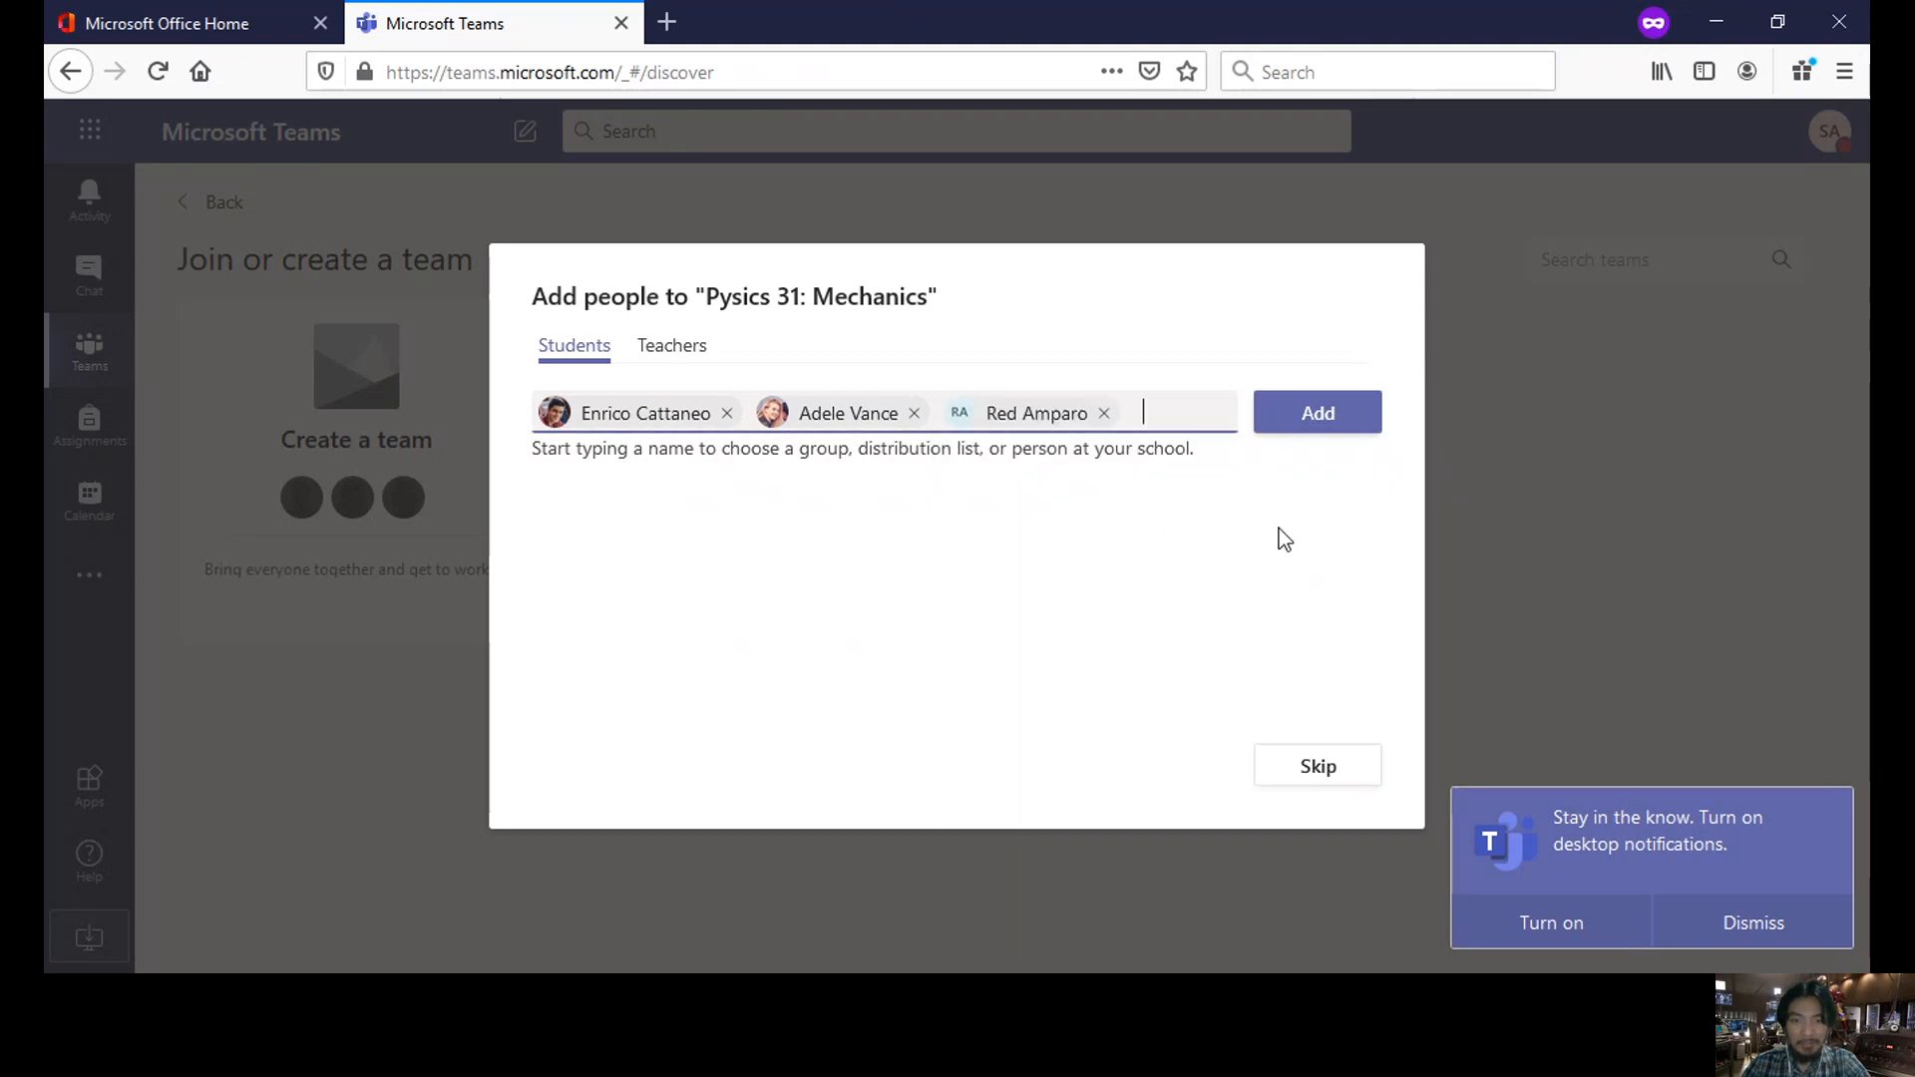
pyautogui.click(1331, 419)
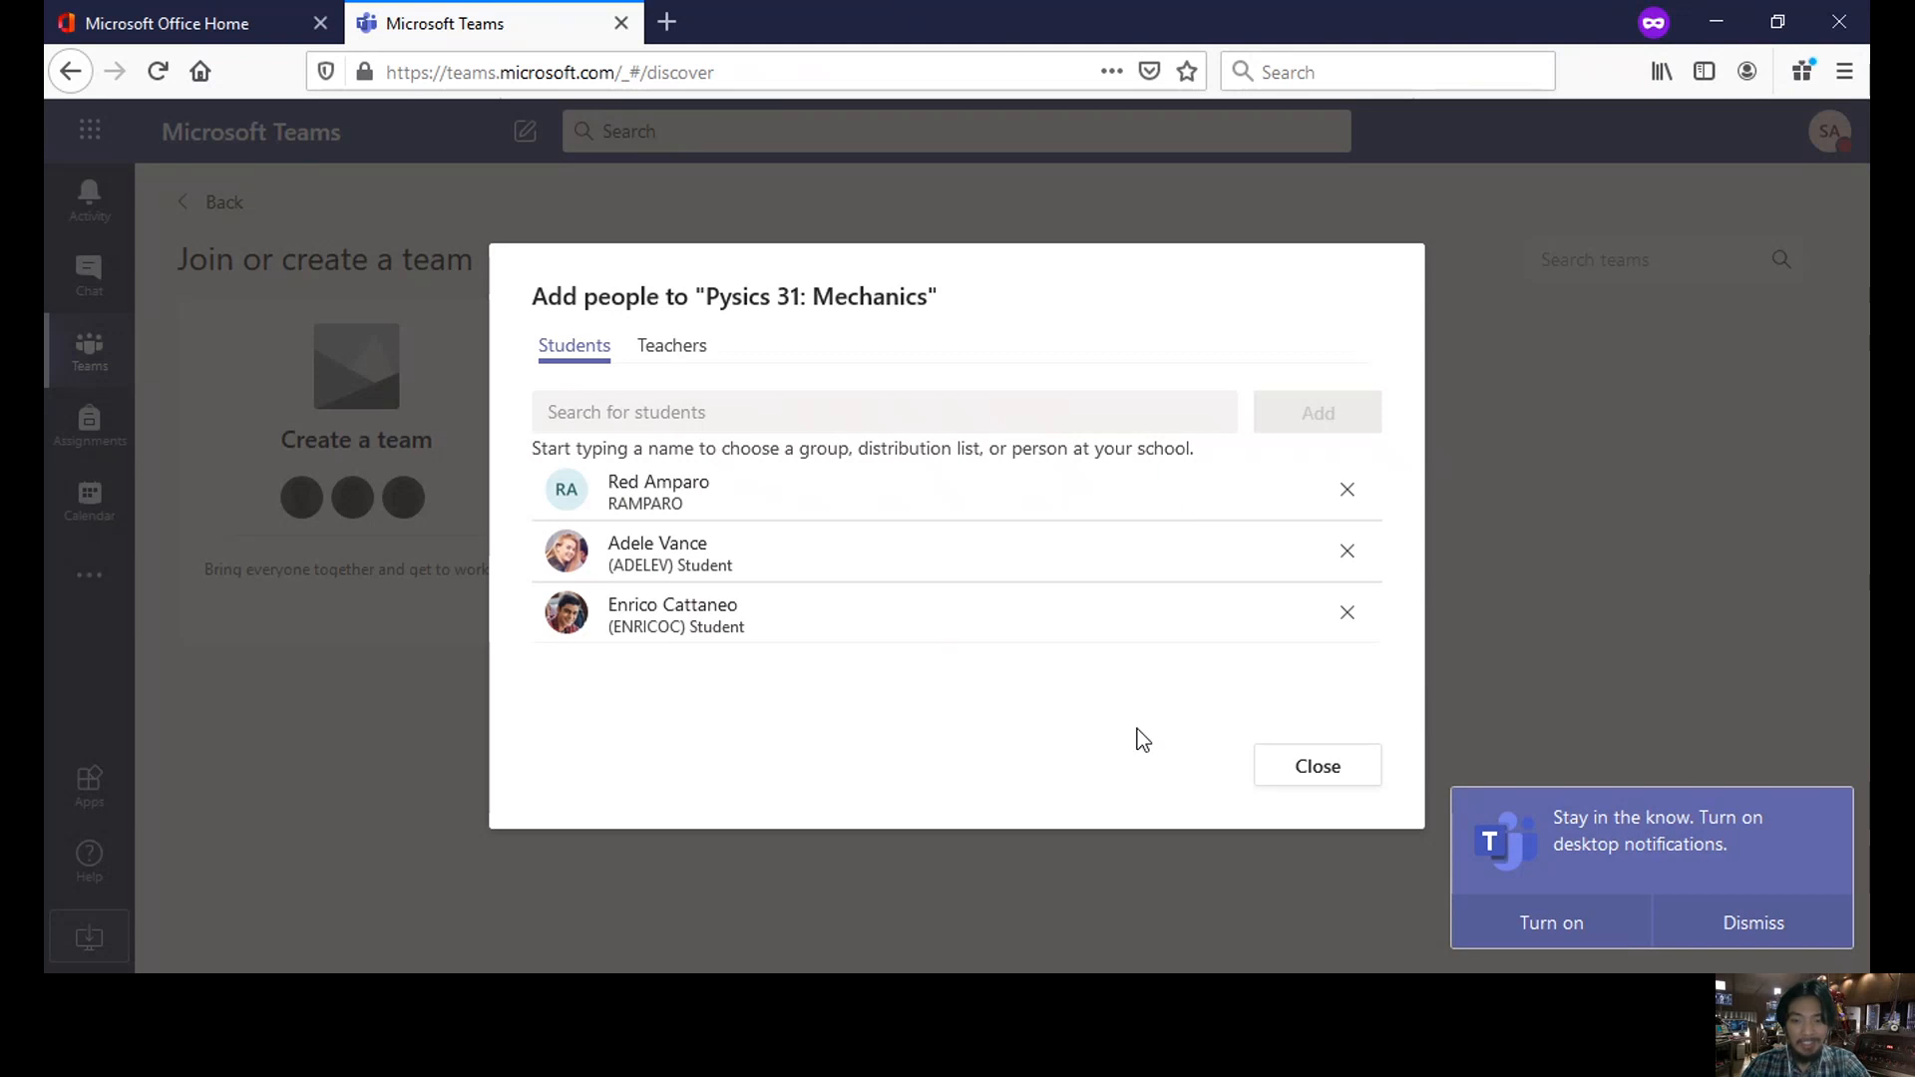
pyautogui.click(1289, 777)
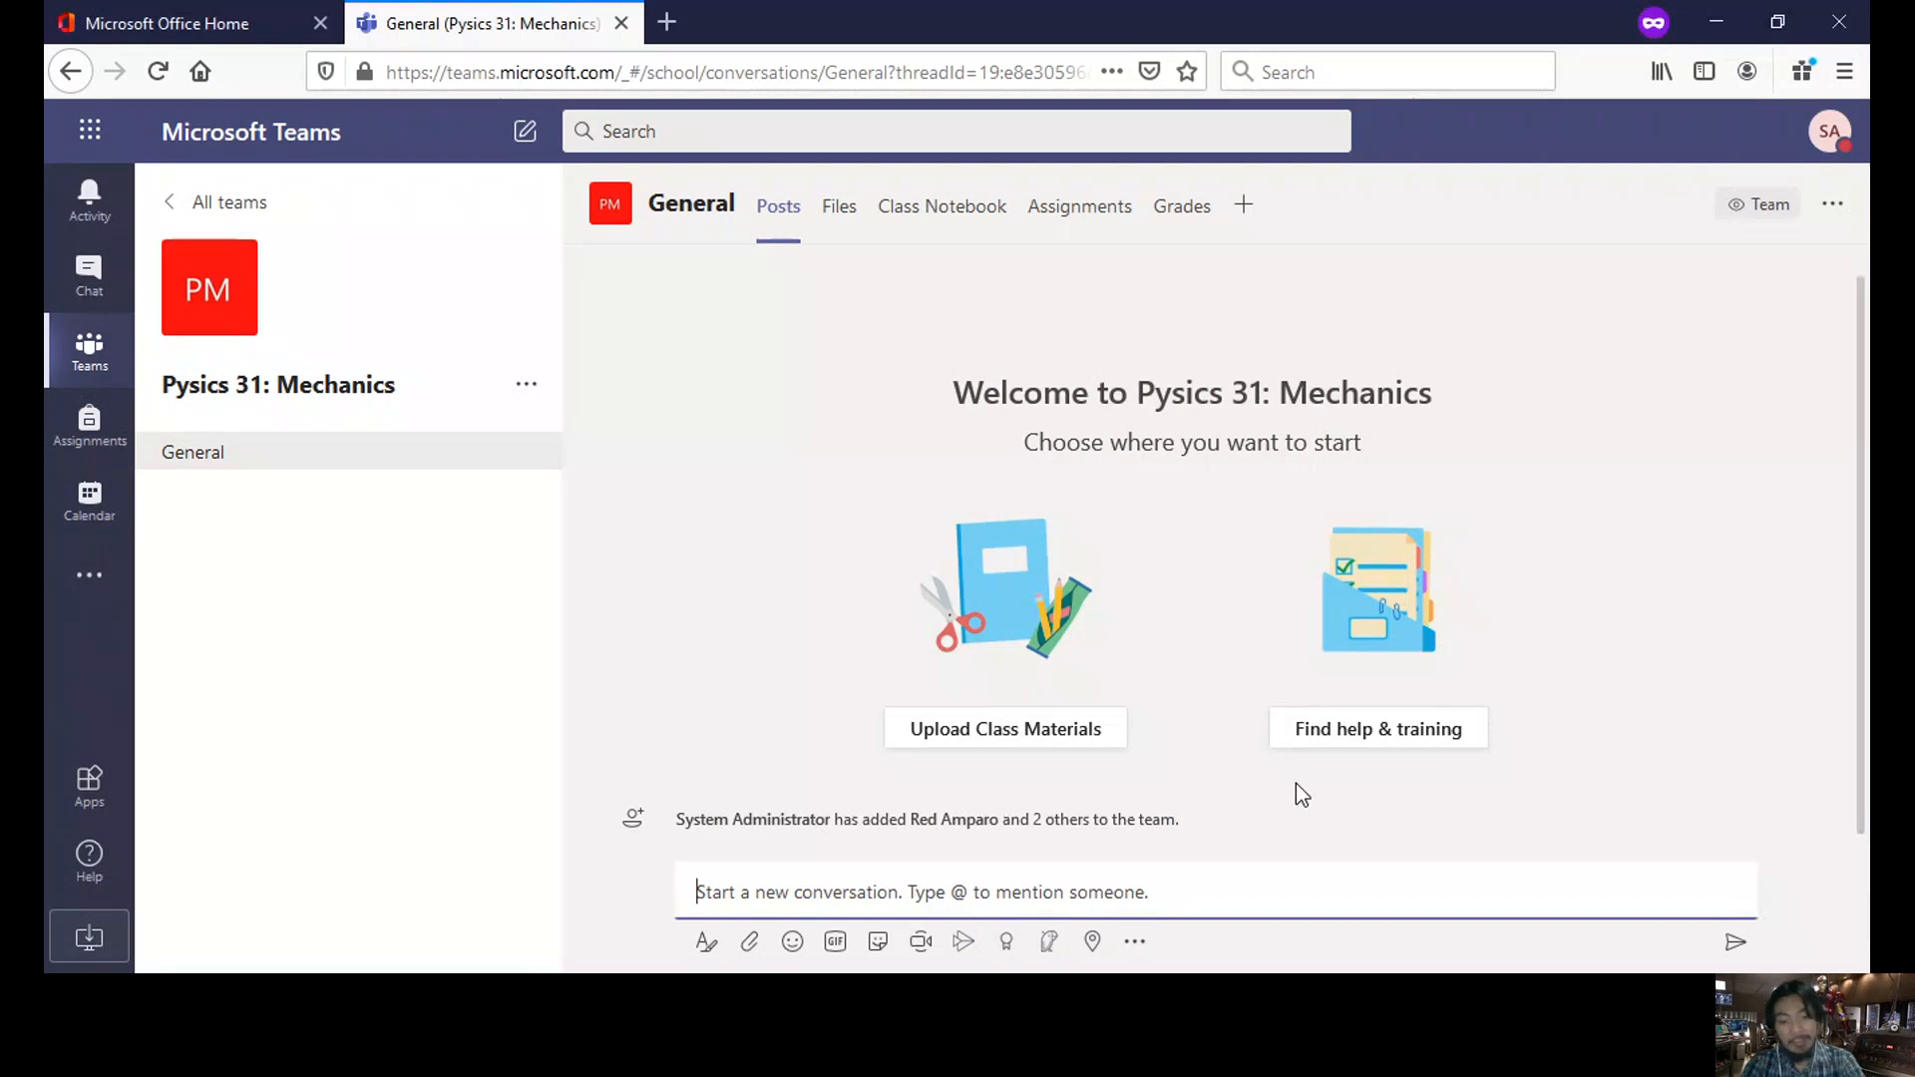
# - Post 'hello grade 10 class' in the General channel and reply 'hi' beneath it
pyautogui.write('hello ')
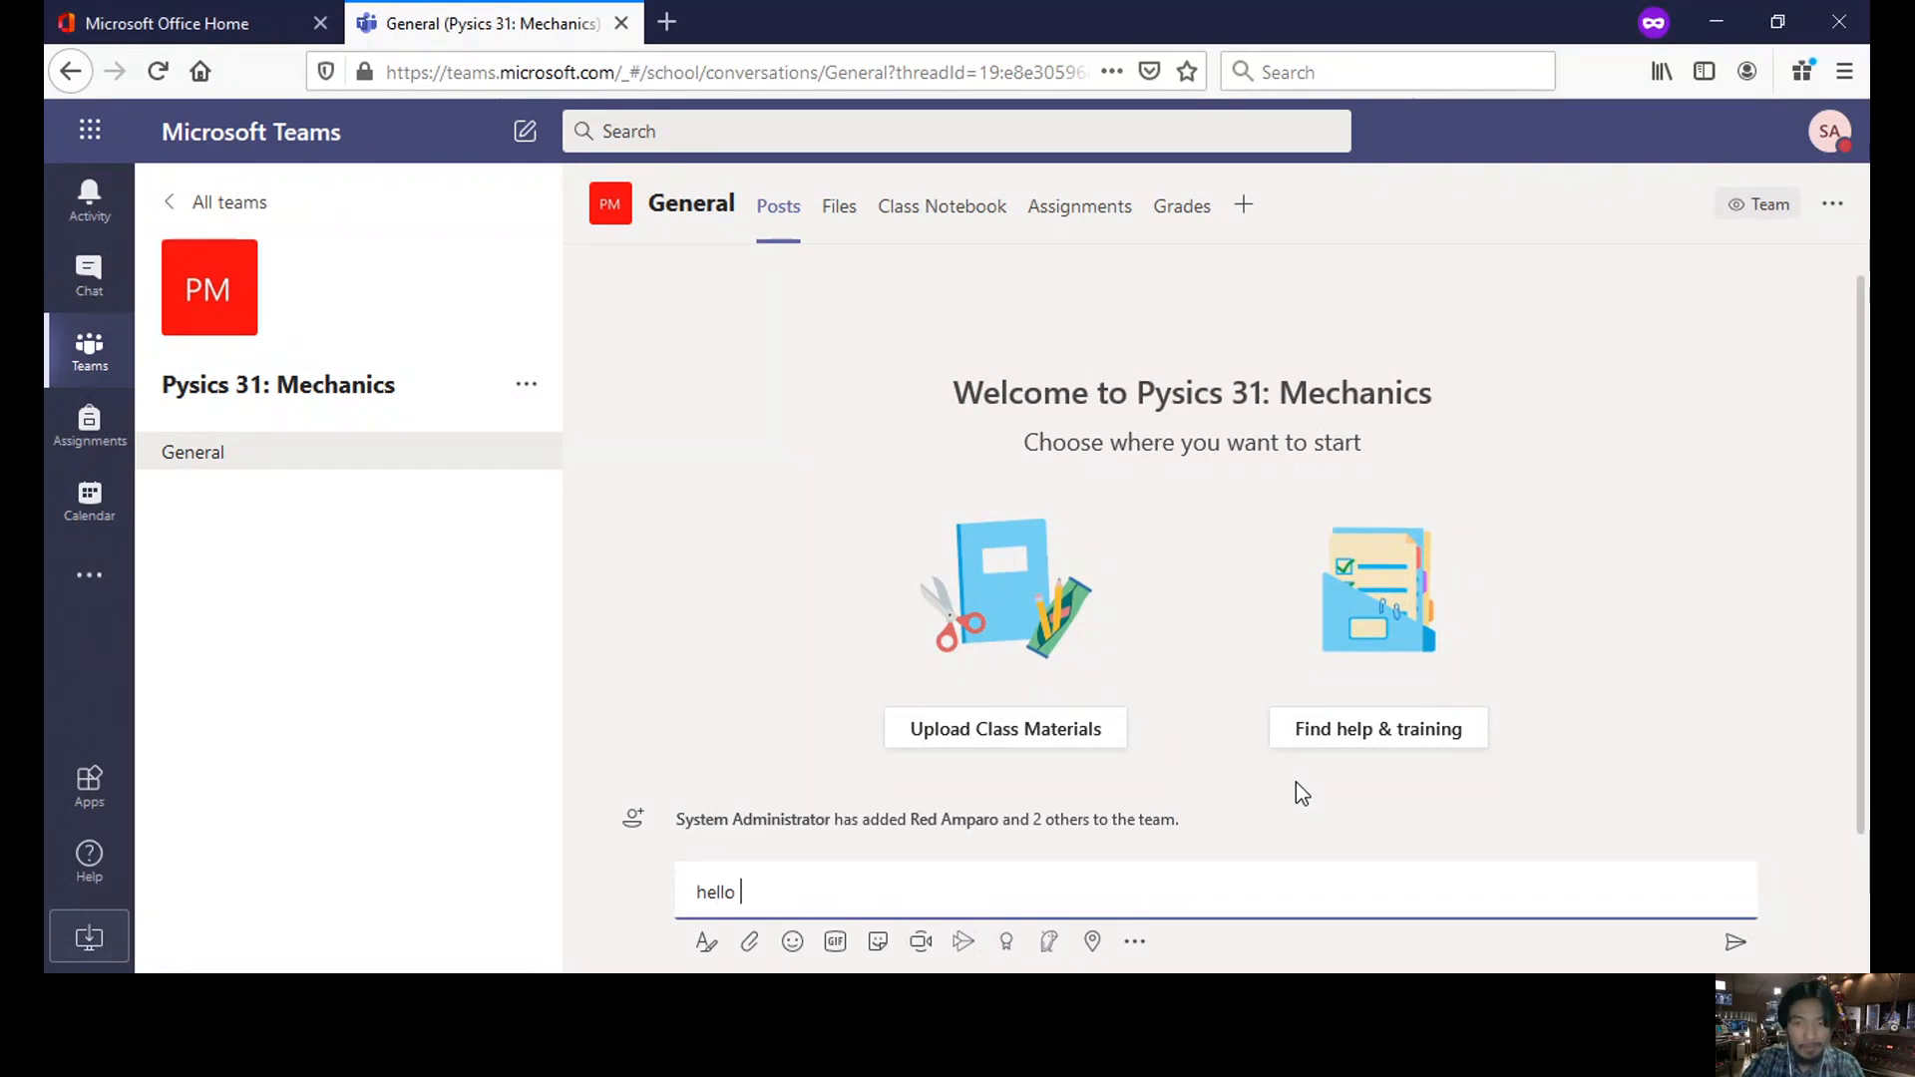
pyautogui.write('g')
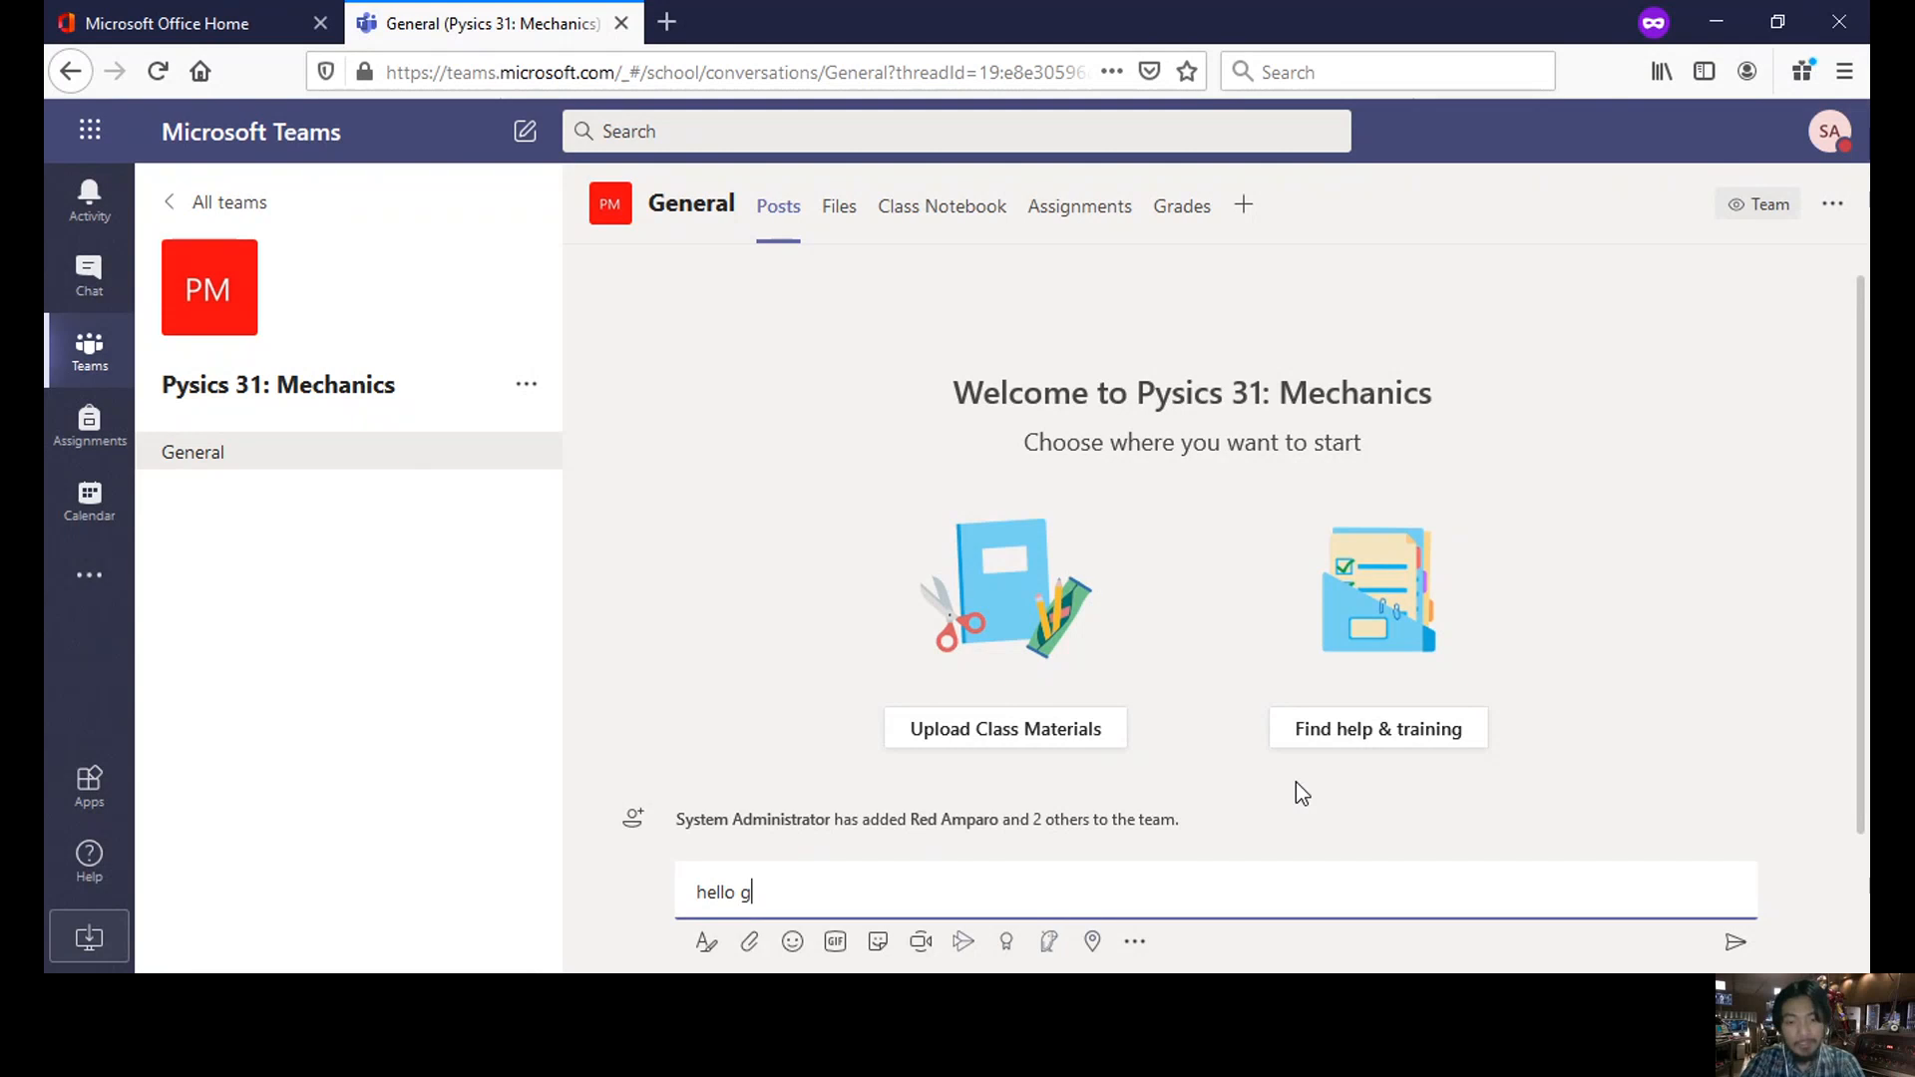
pyautogui.write('rade 10 class')
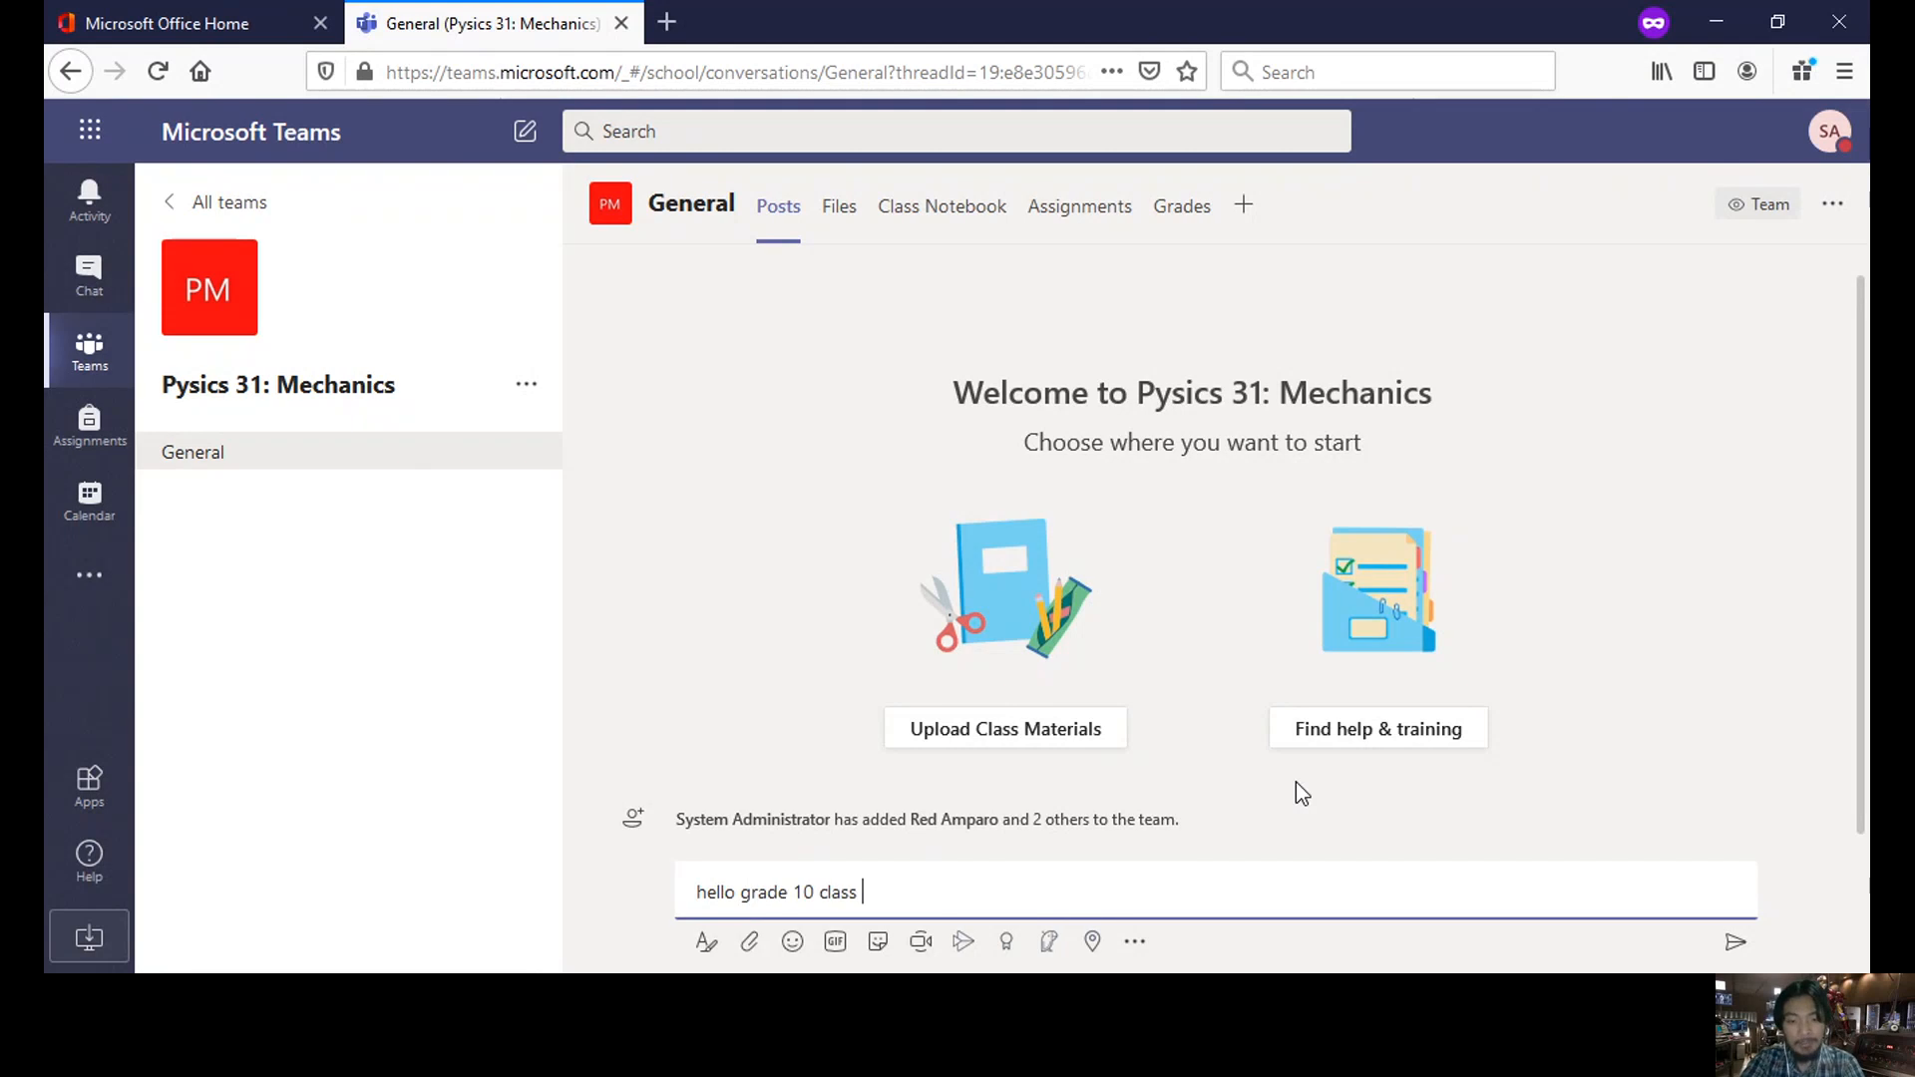
pyautogui.press('Return')
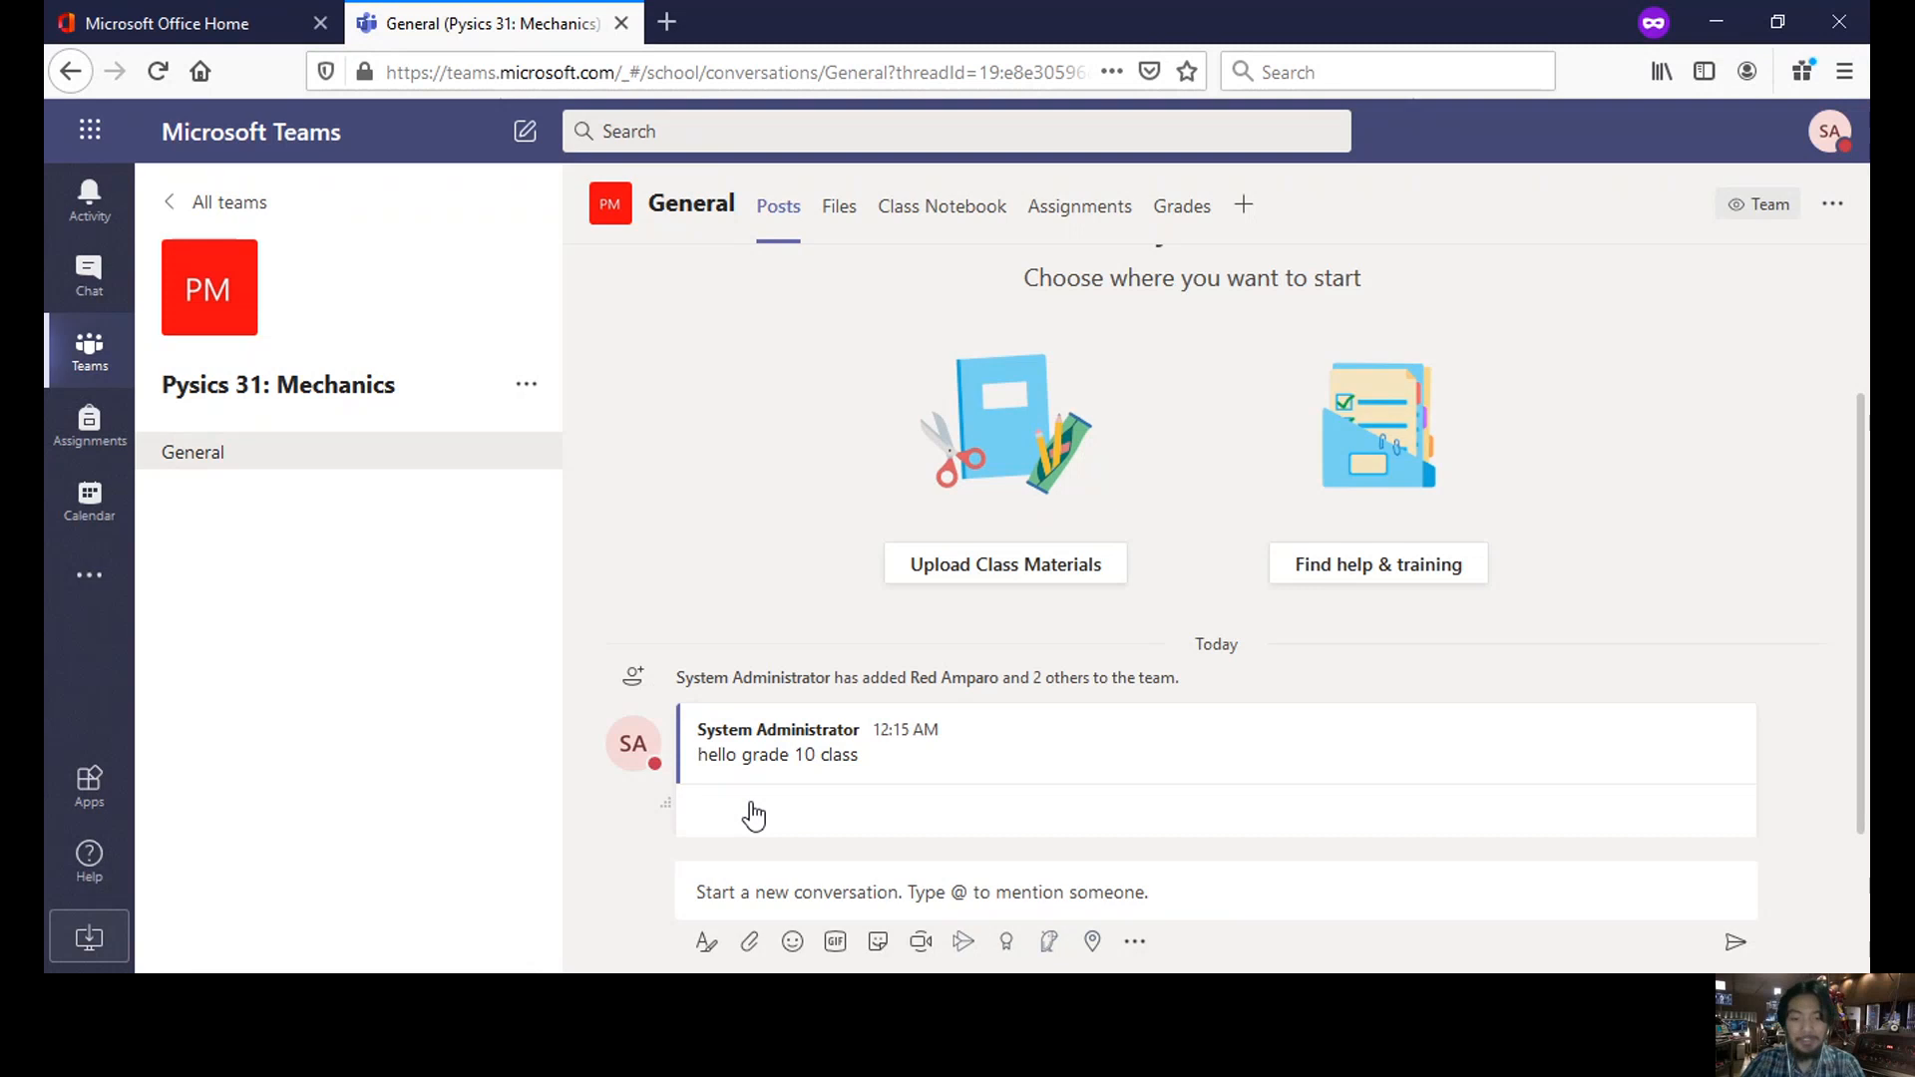
pyautogui.click(748, 804)
pyautogui.write('hi')
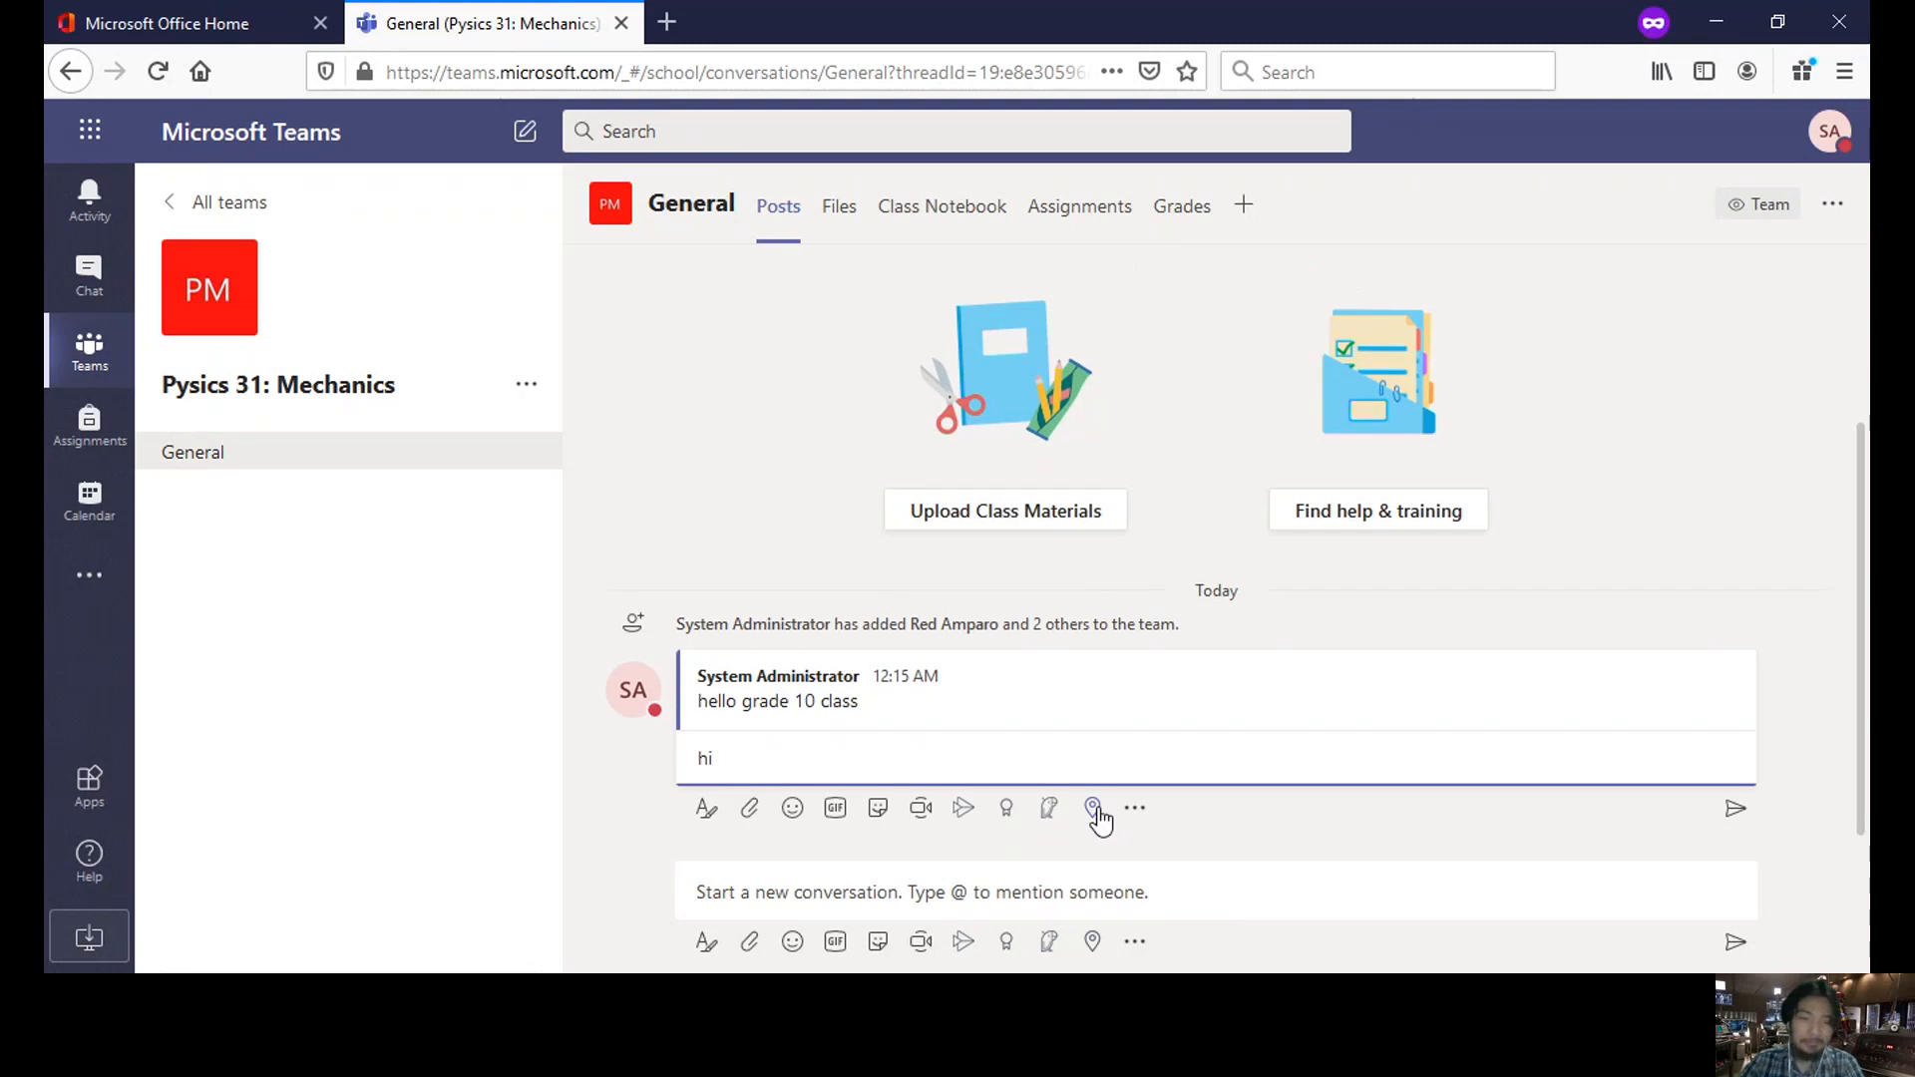
pyautogui.press('Return')
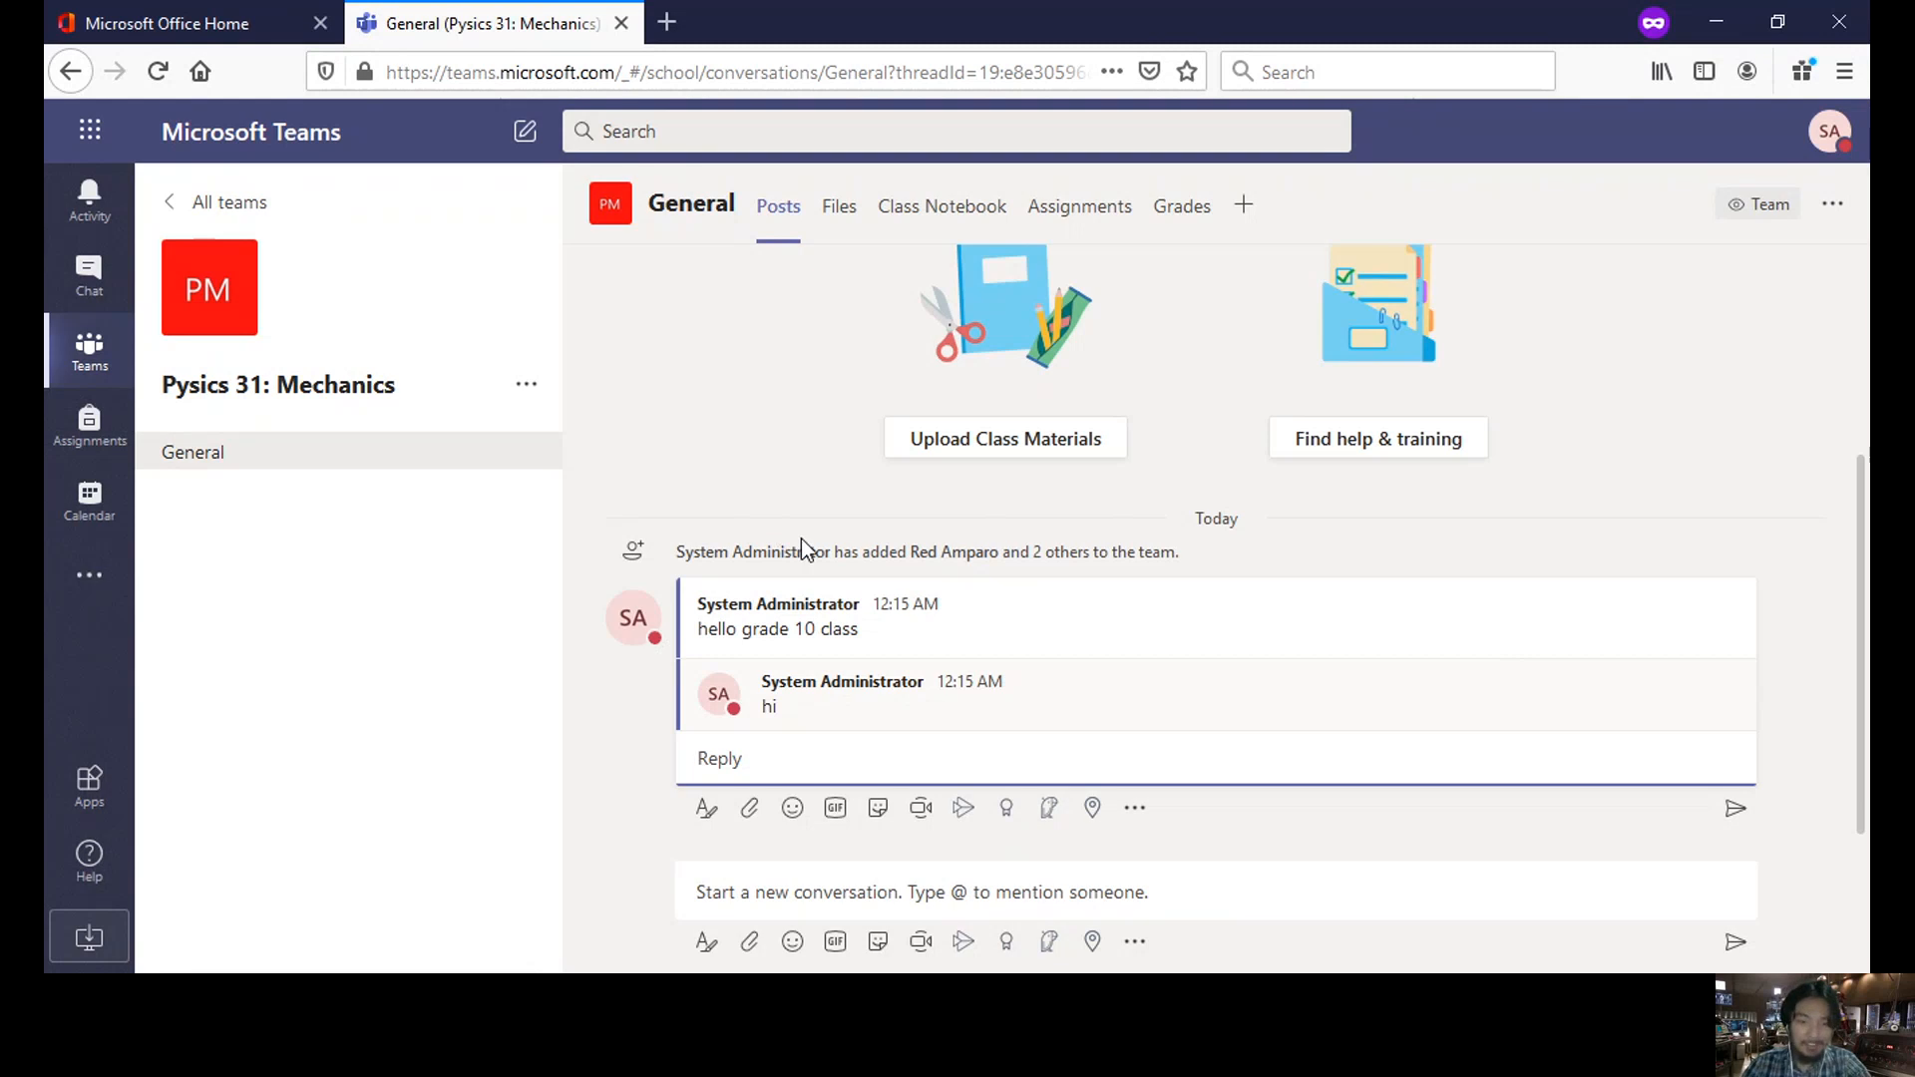
pyautogui.click(749, 809)
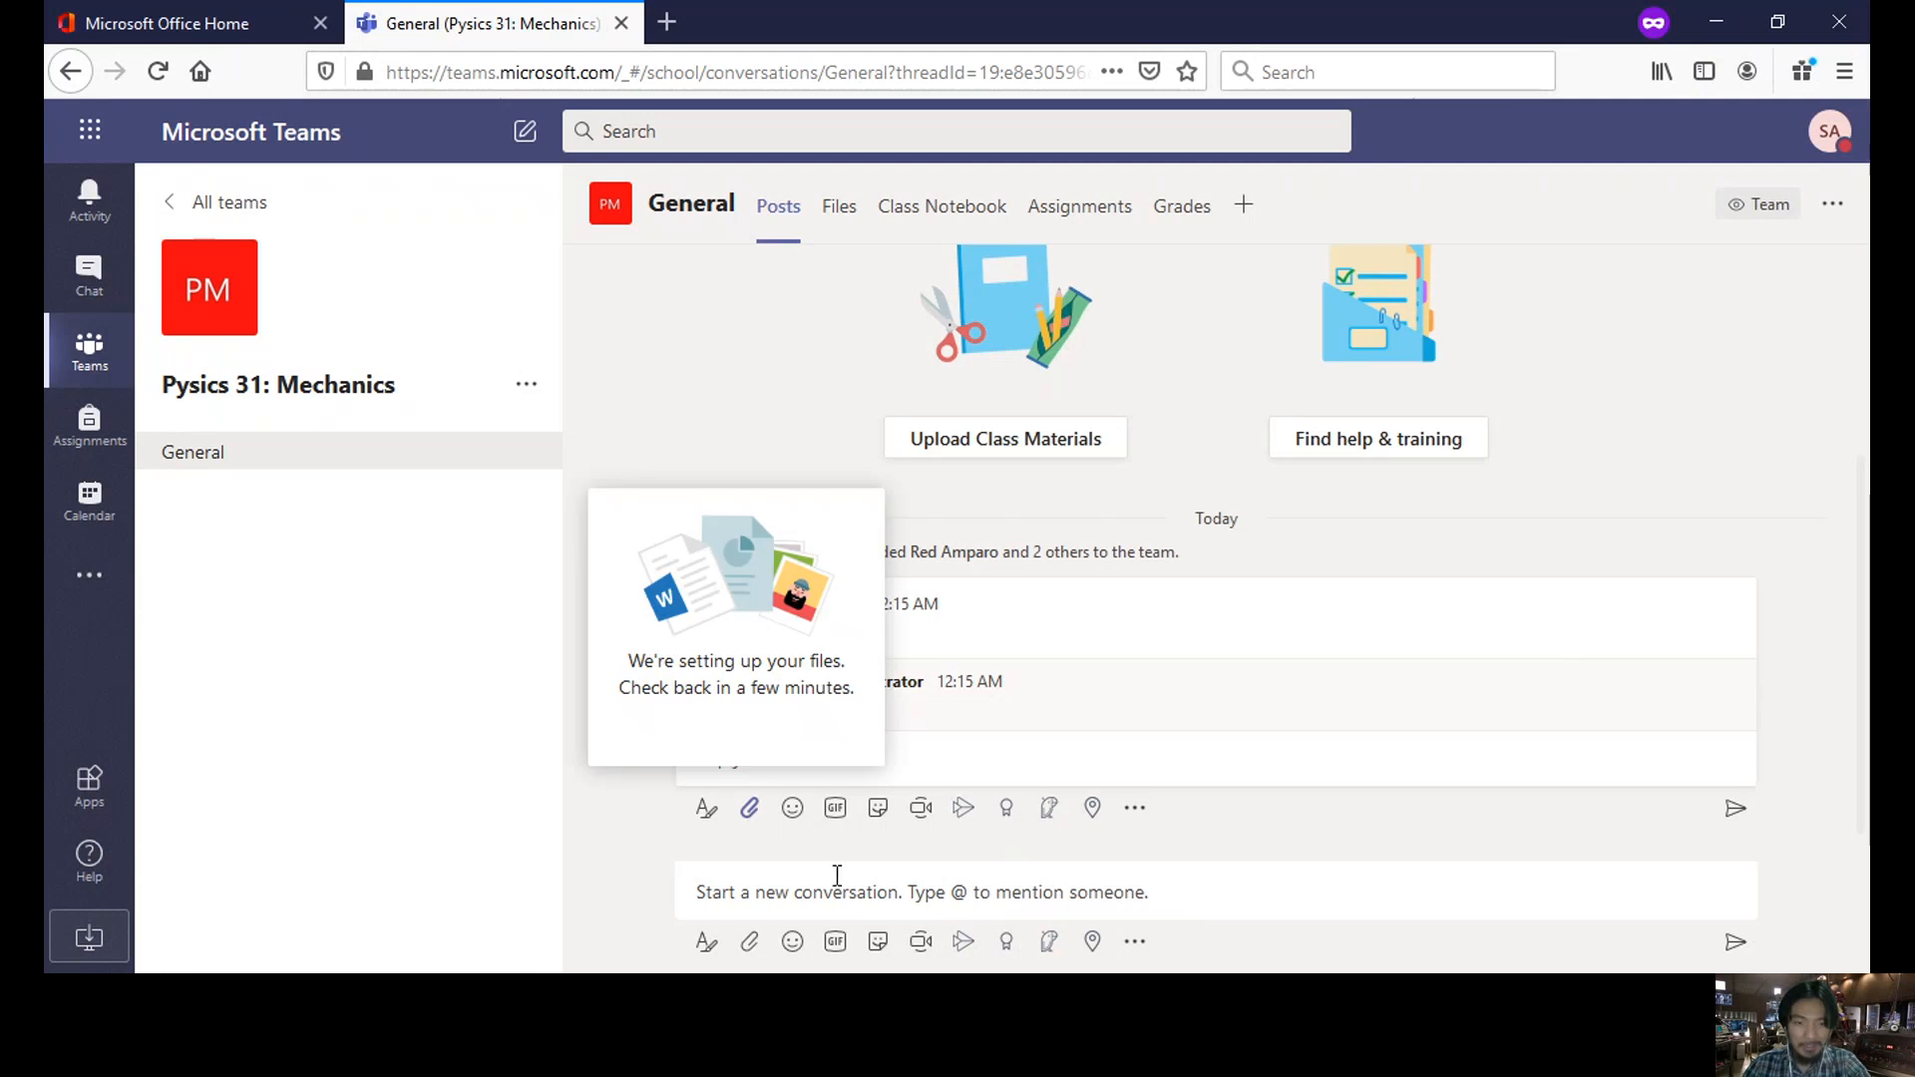
pyautogui.click(837, 876)
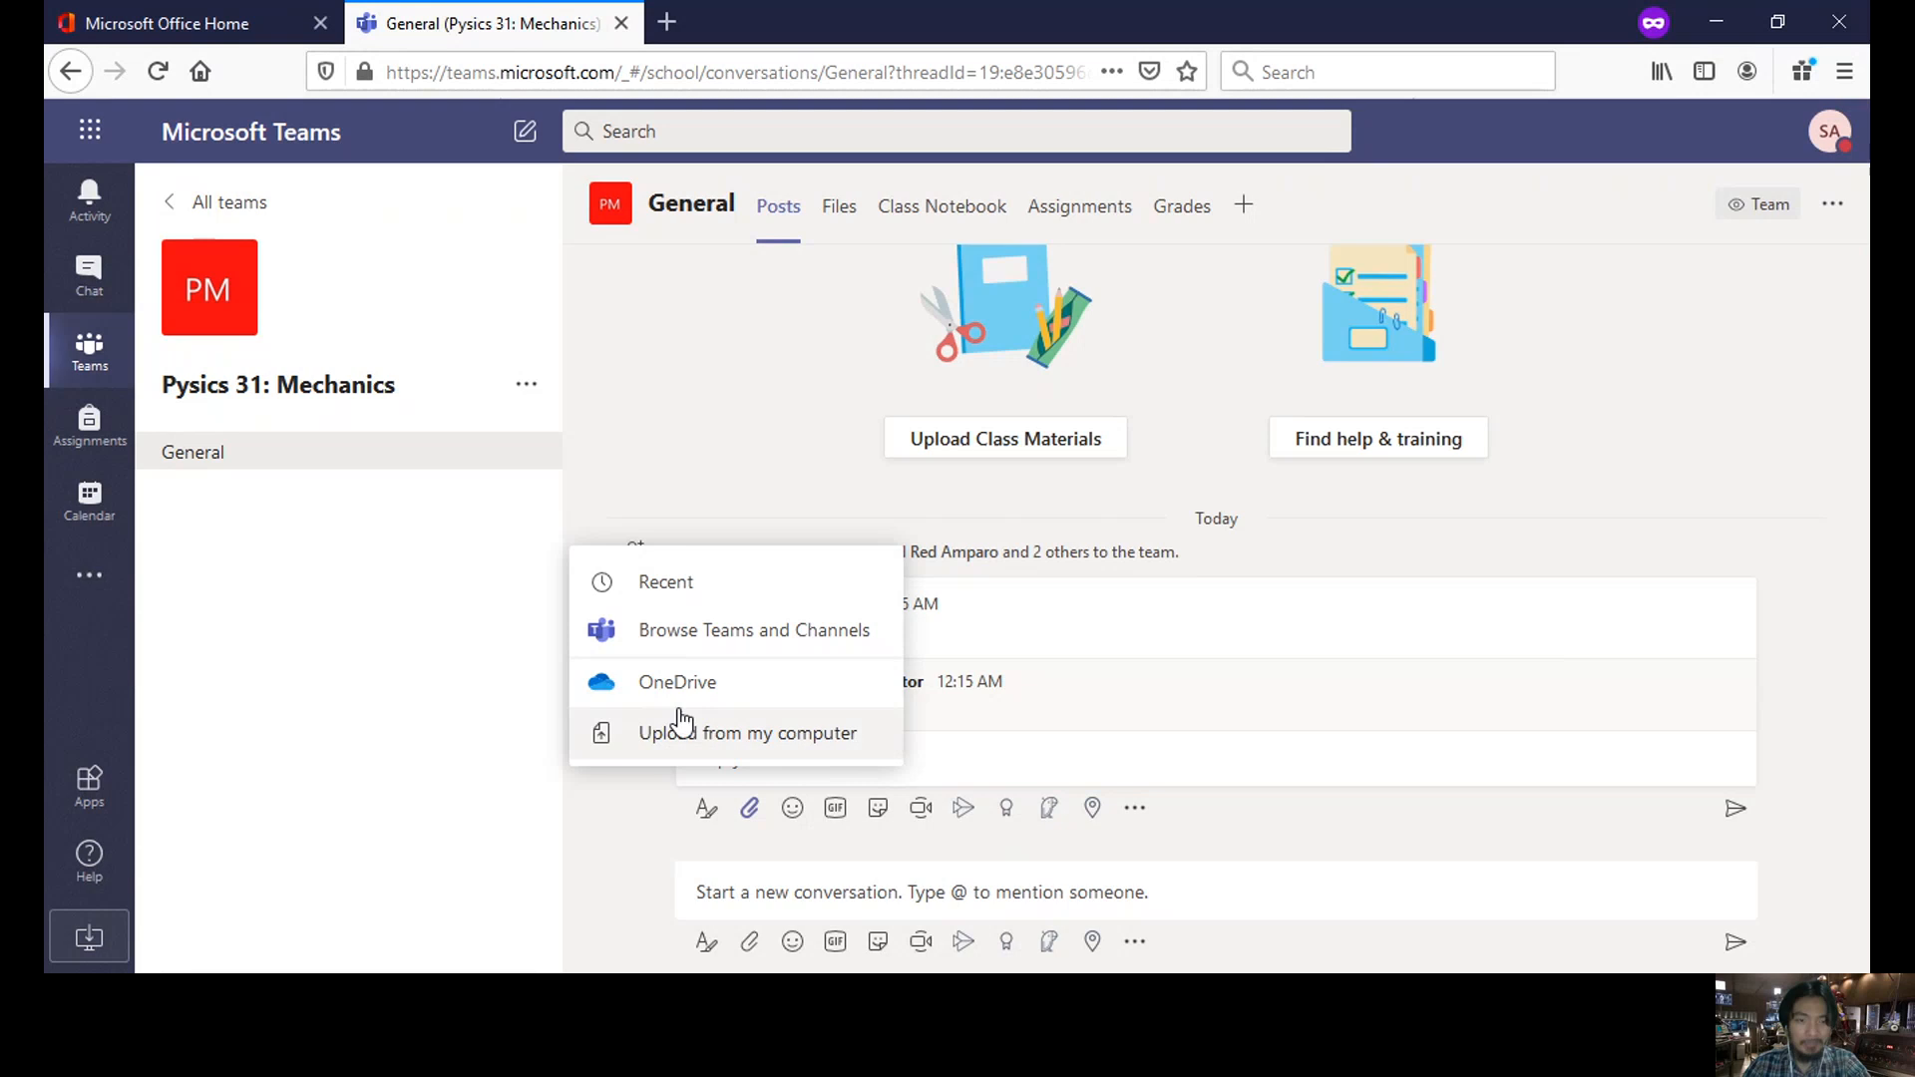
pyautogui.click(1132, 810)
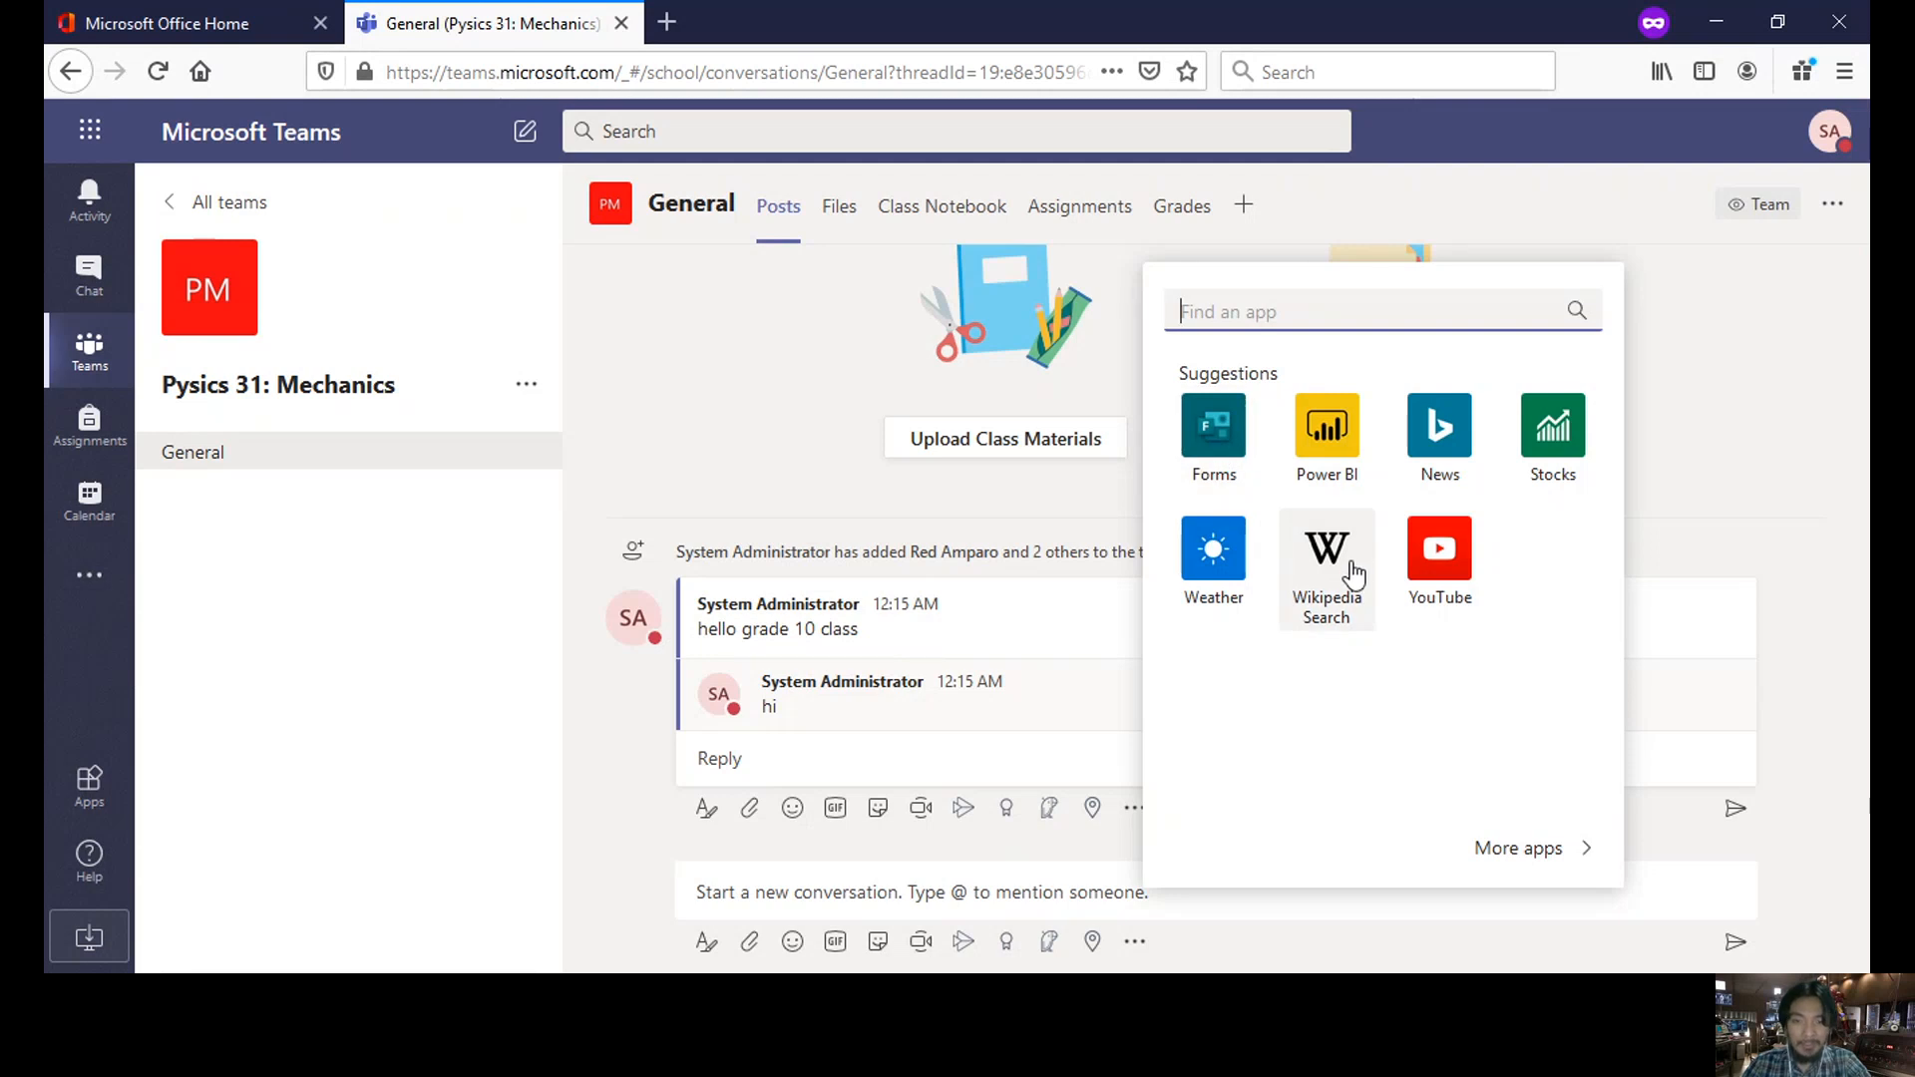
pyautogui.click(1759, 408)
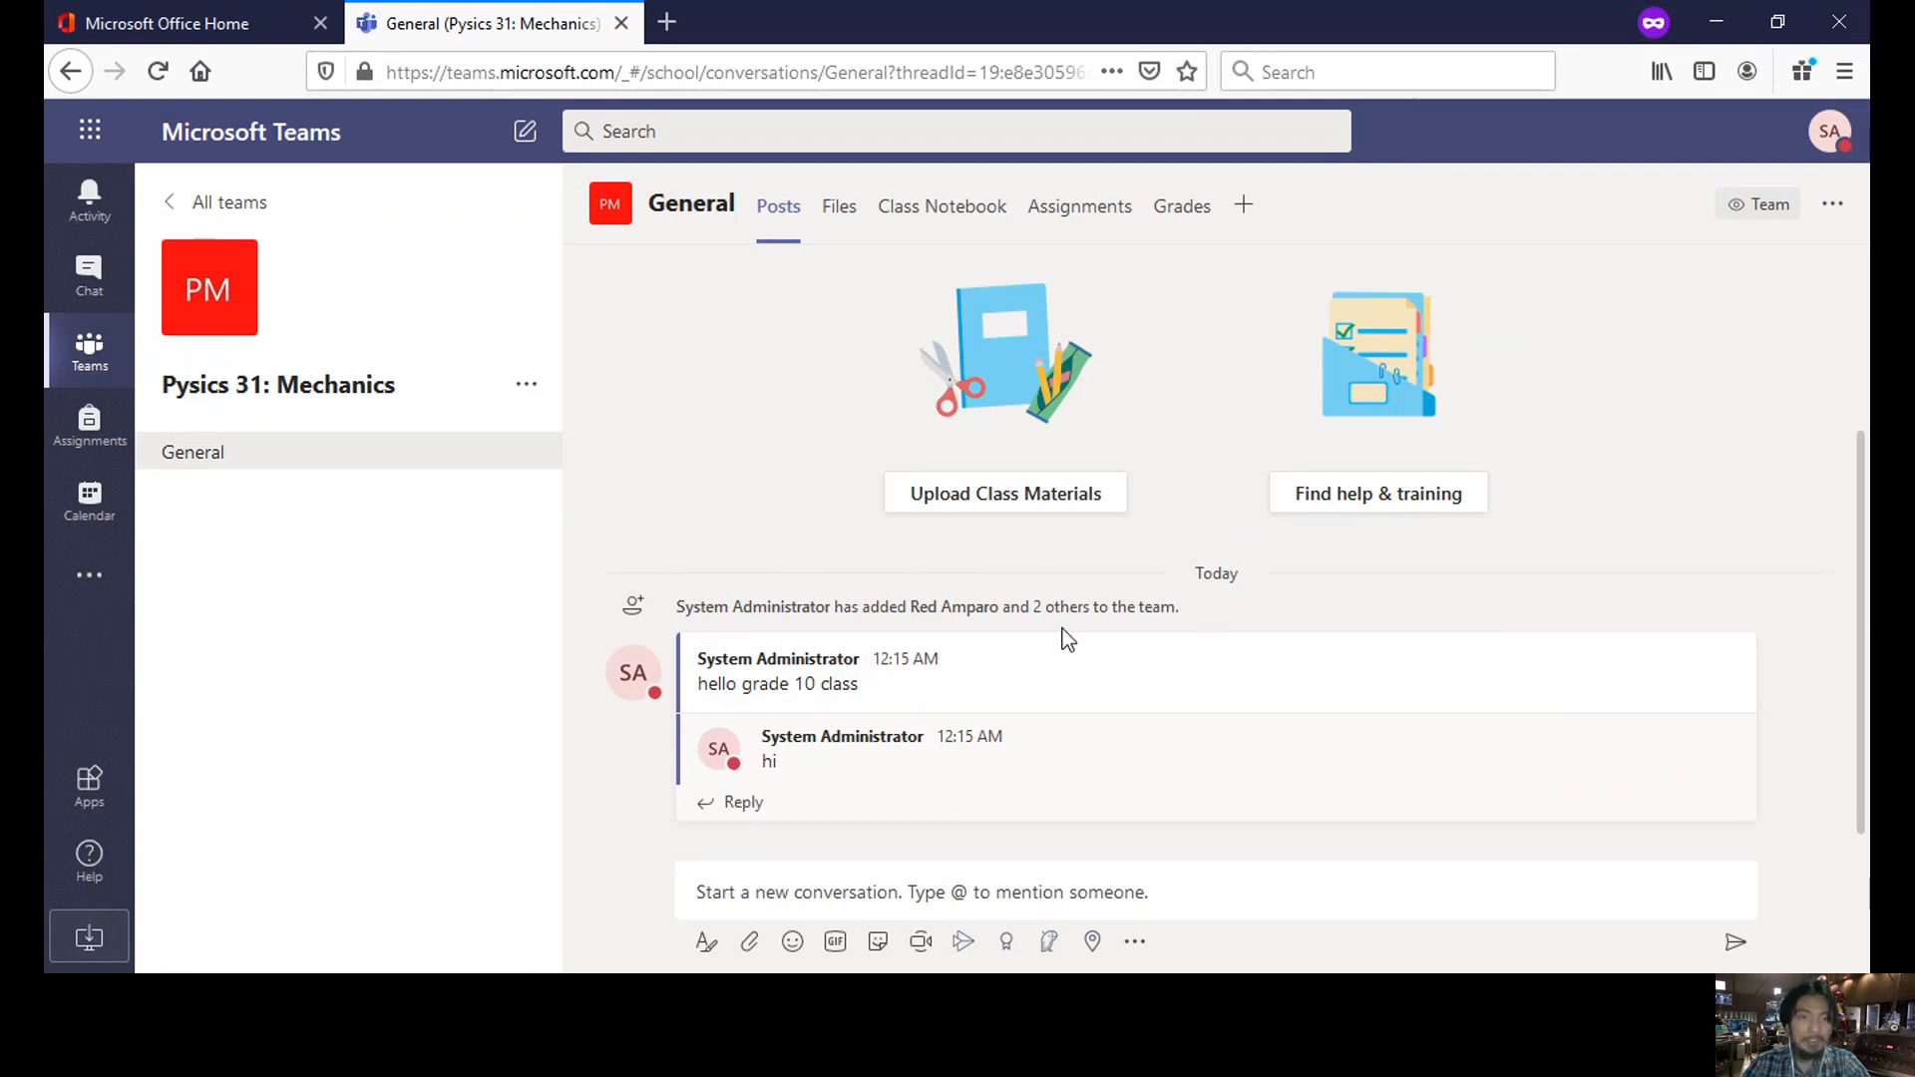
pyautogui.scroll(2, 967, 636)
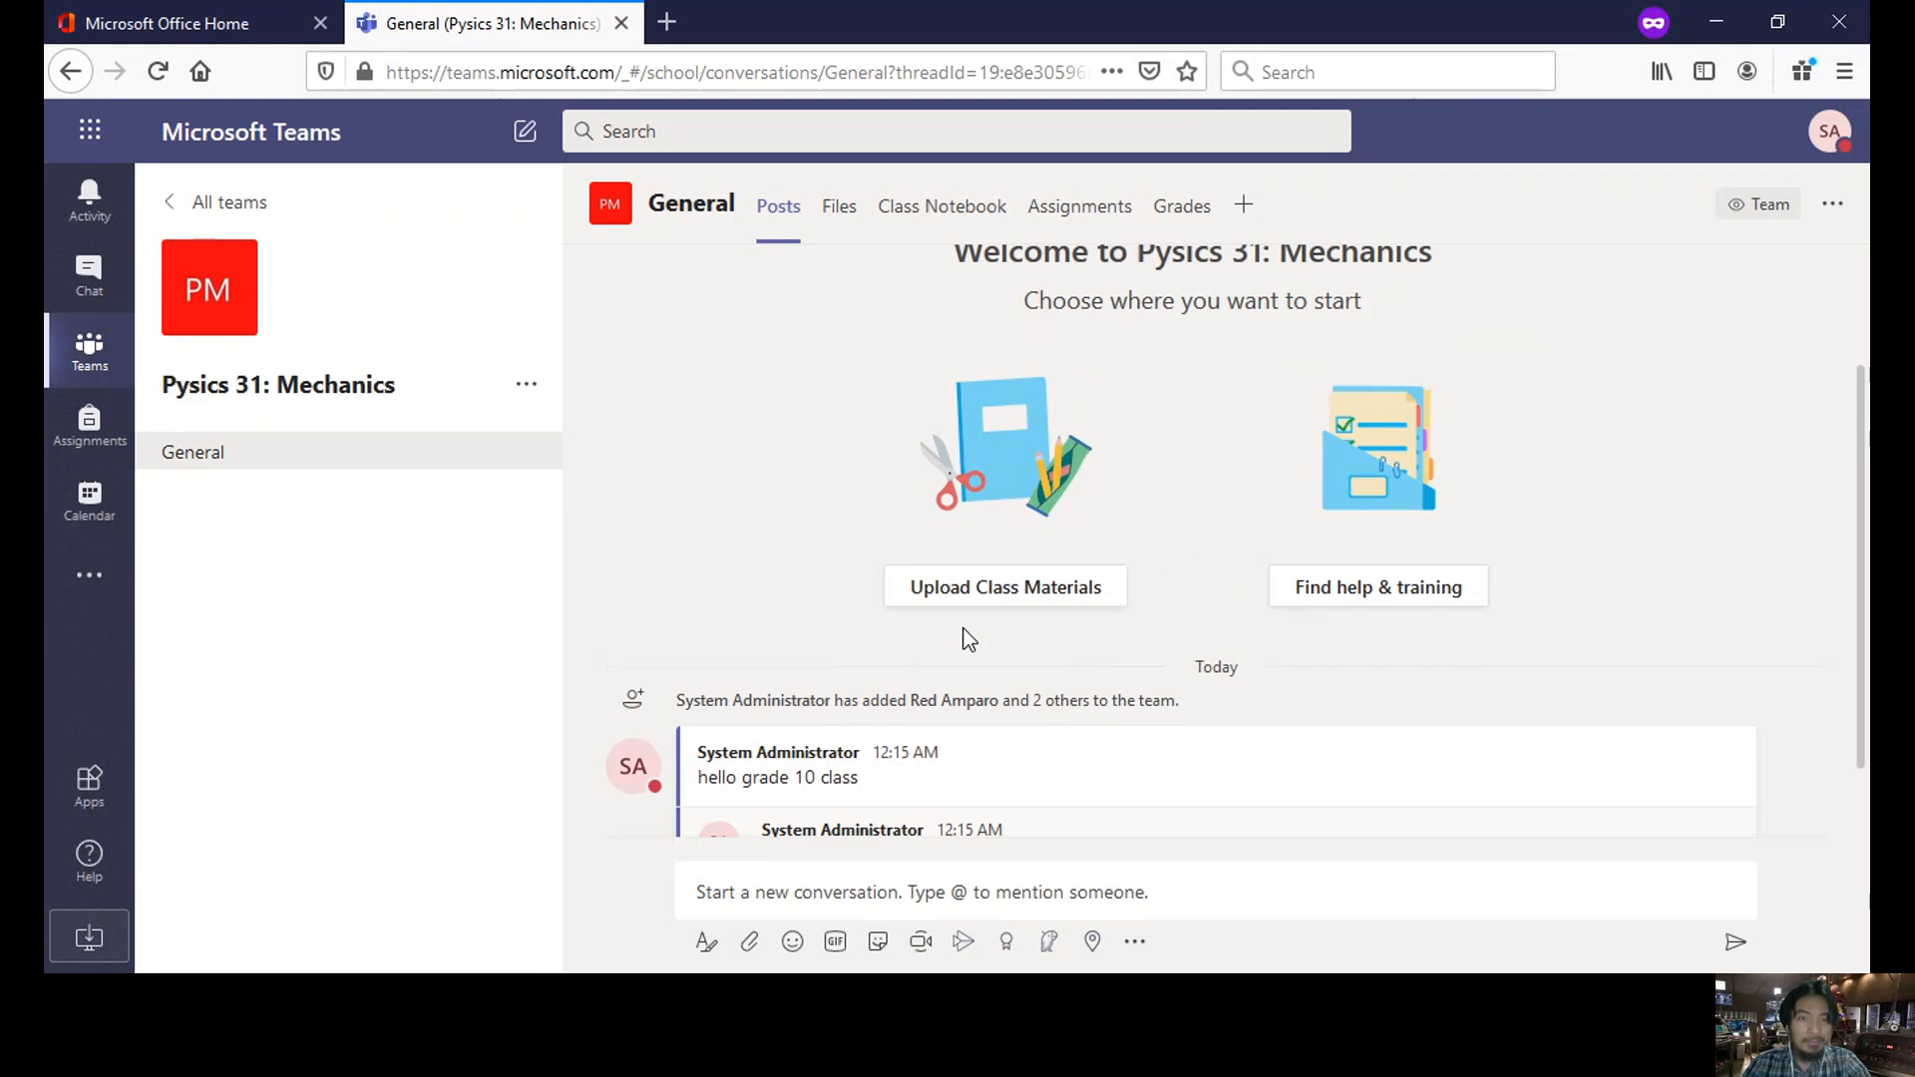
pyautogui.scroll(1, 966, 632)
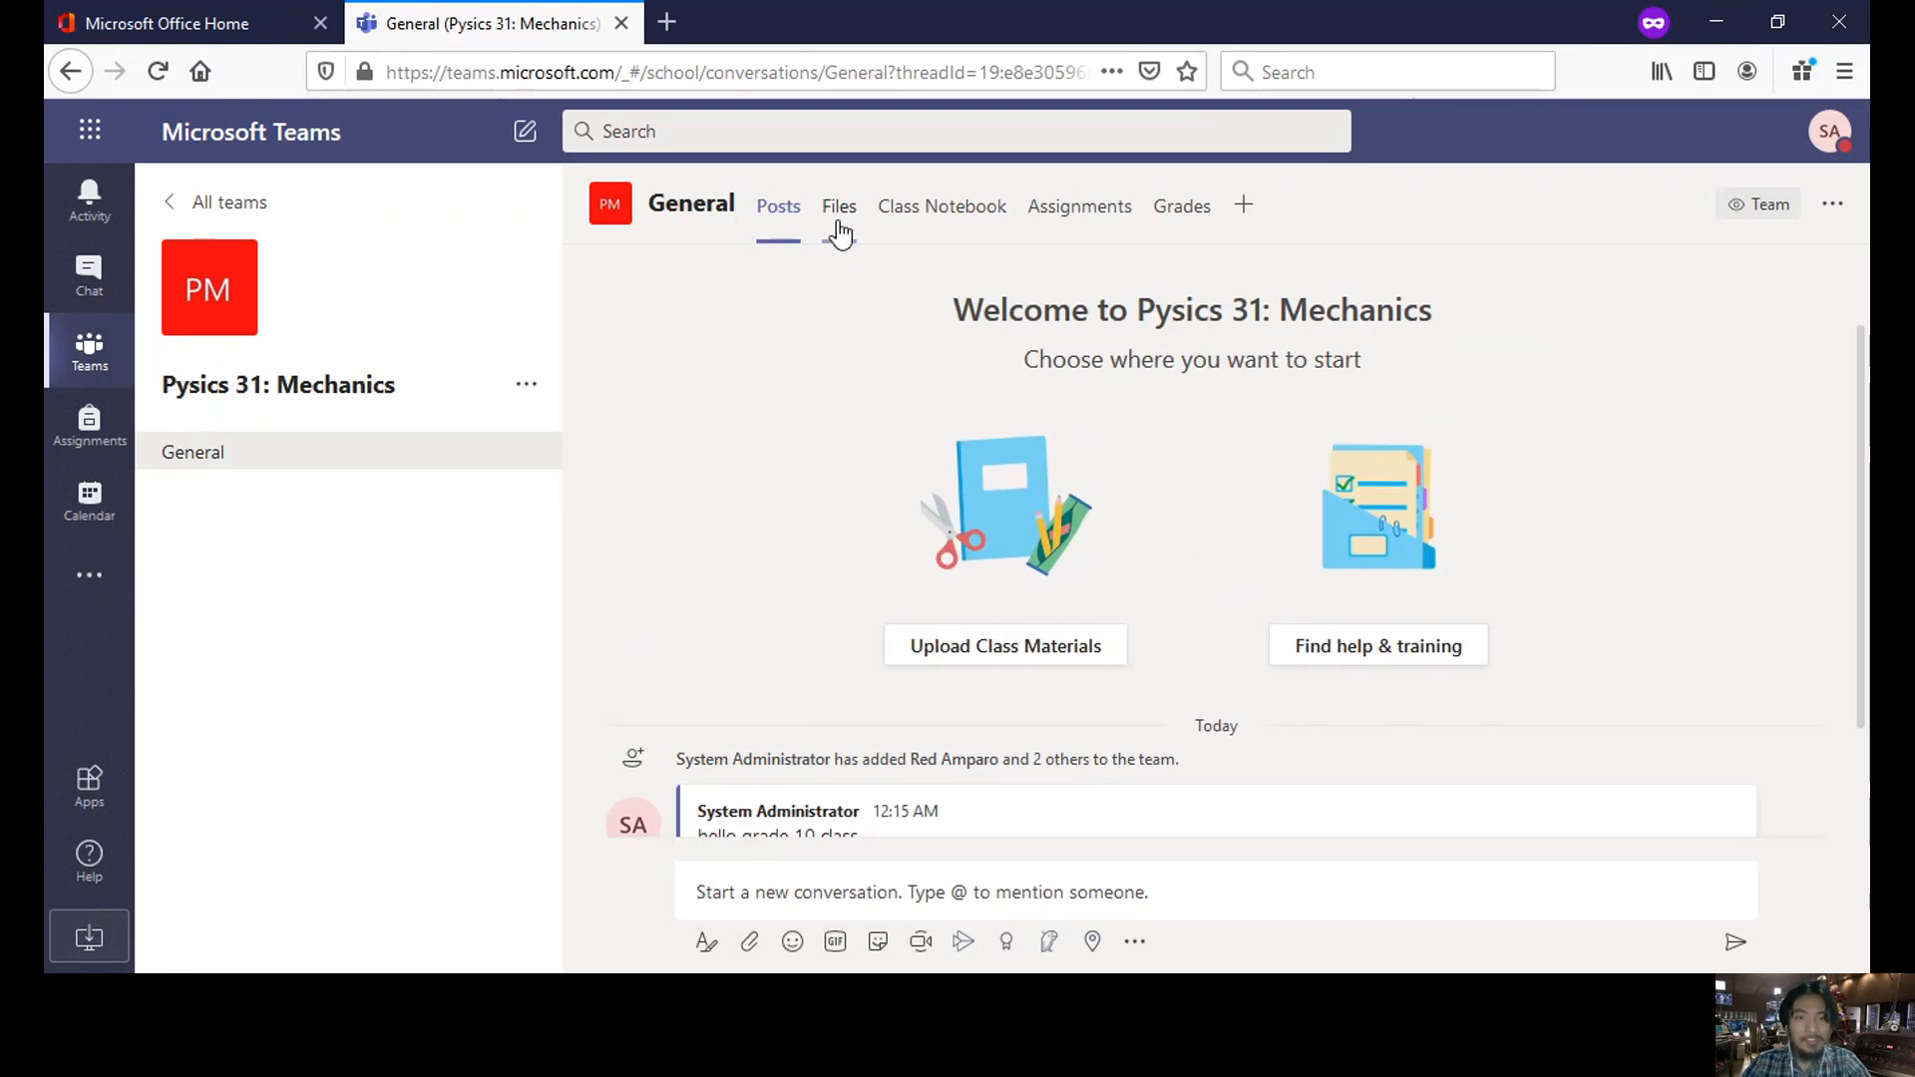
# - Open the General channel's Files, enter the Class Materials folder, and show the Upload options
pyautogui.click(839, 226)
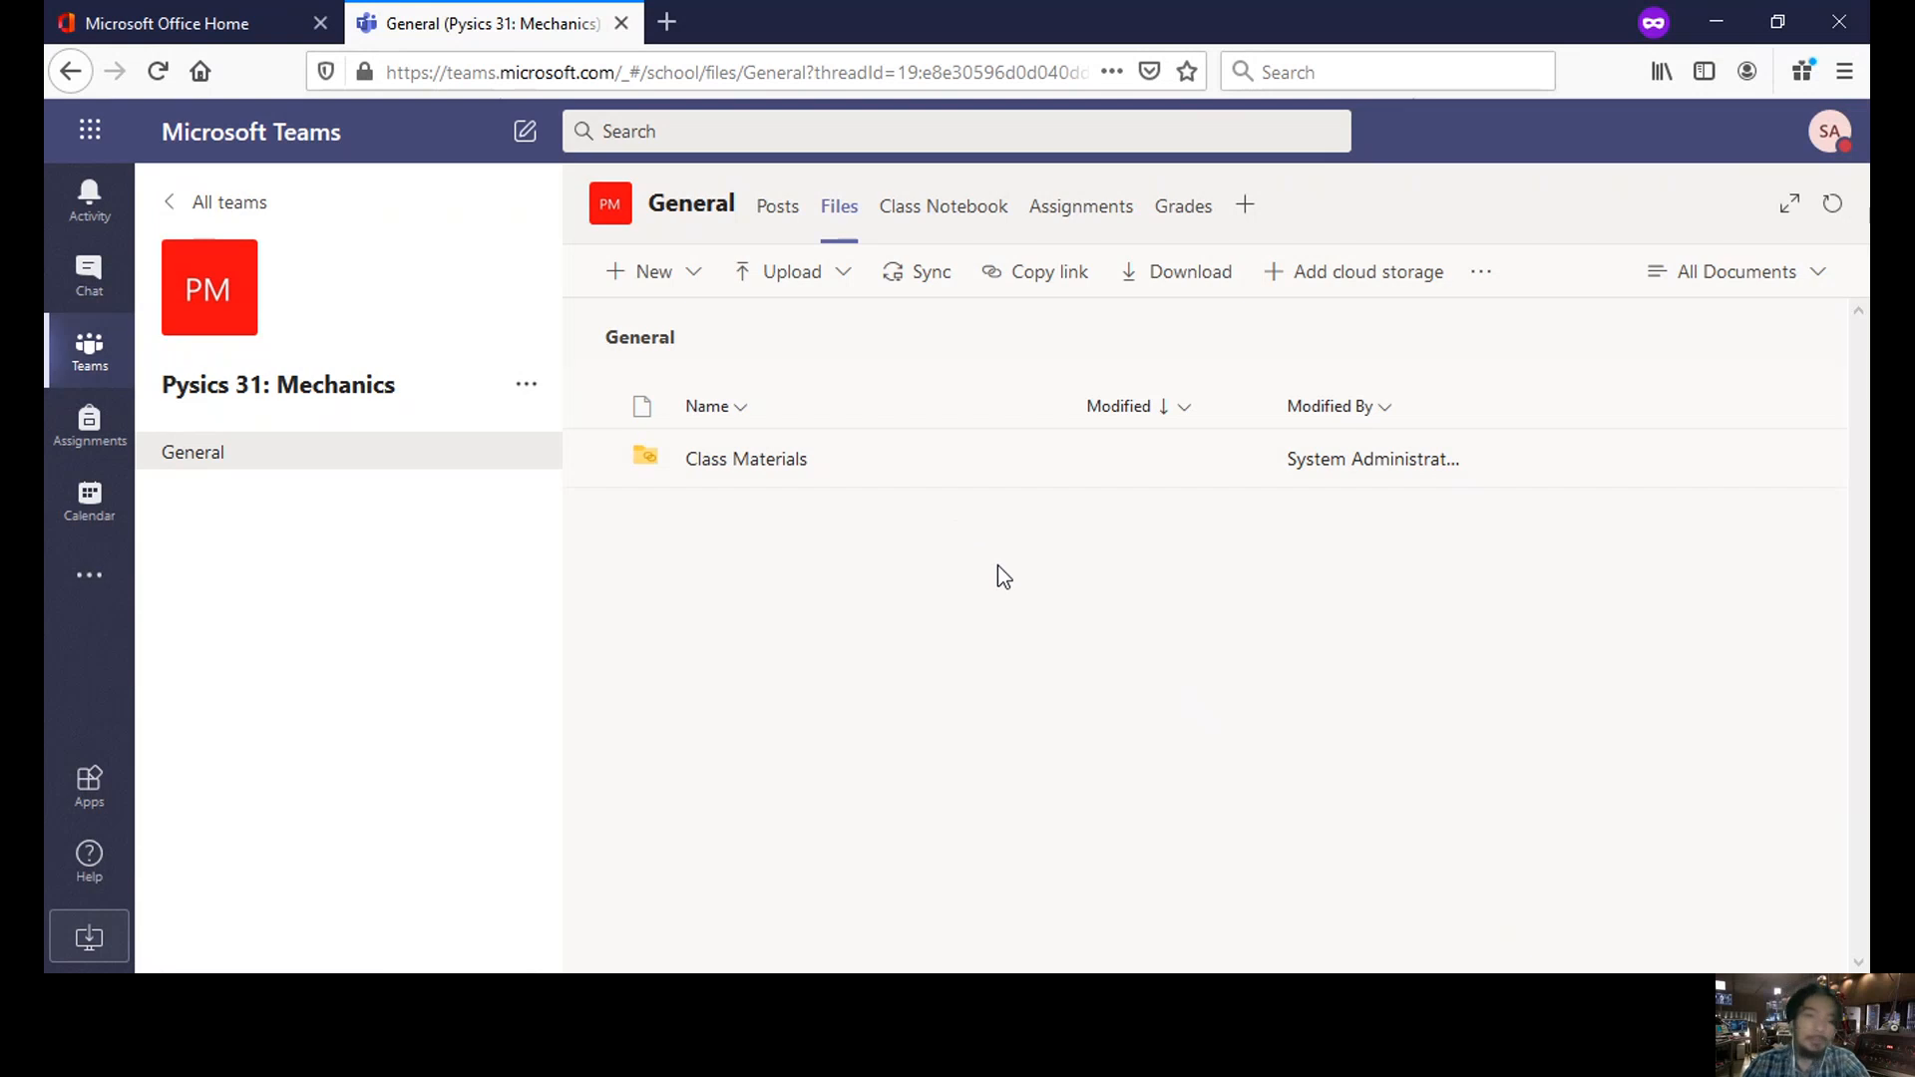
pyautogui.click(683, 284)
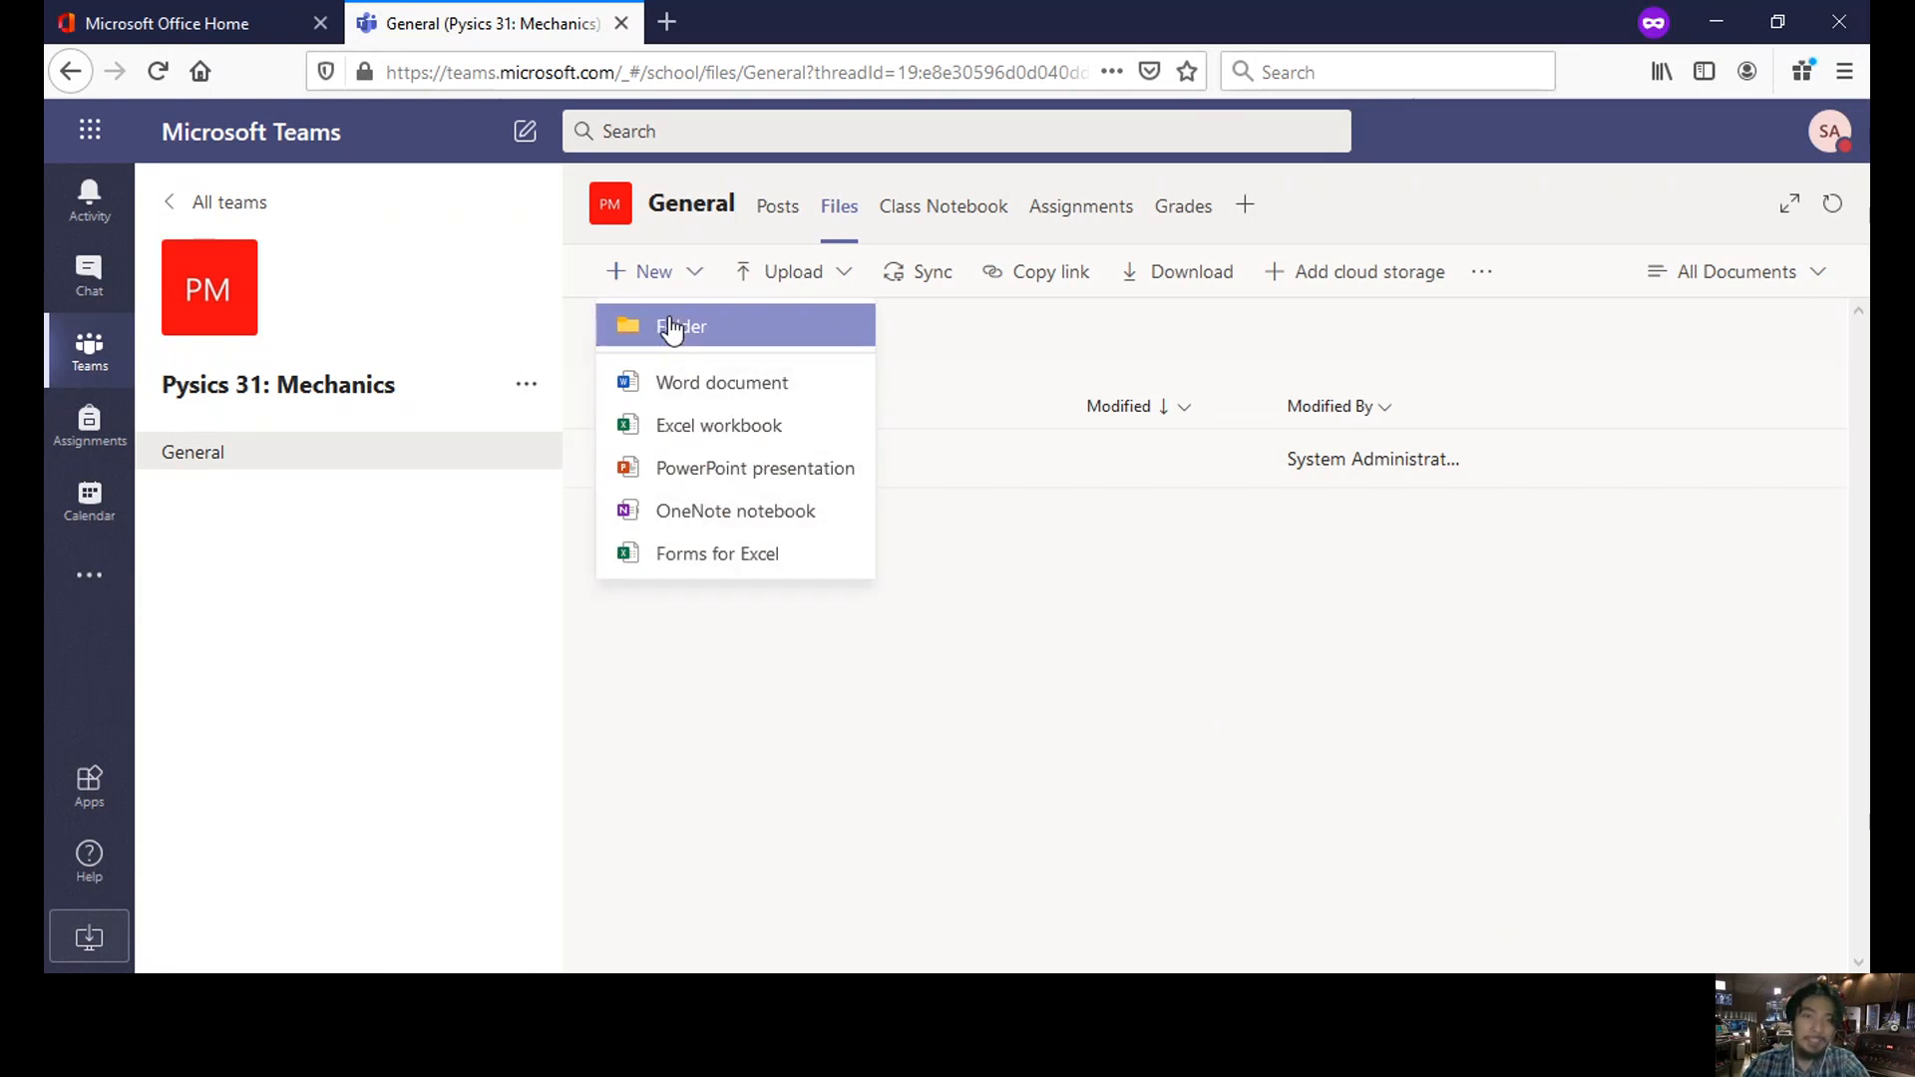
pyautogui.click(915, 344)
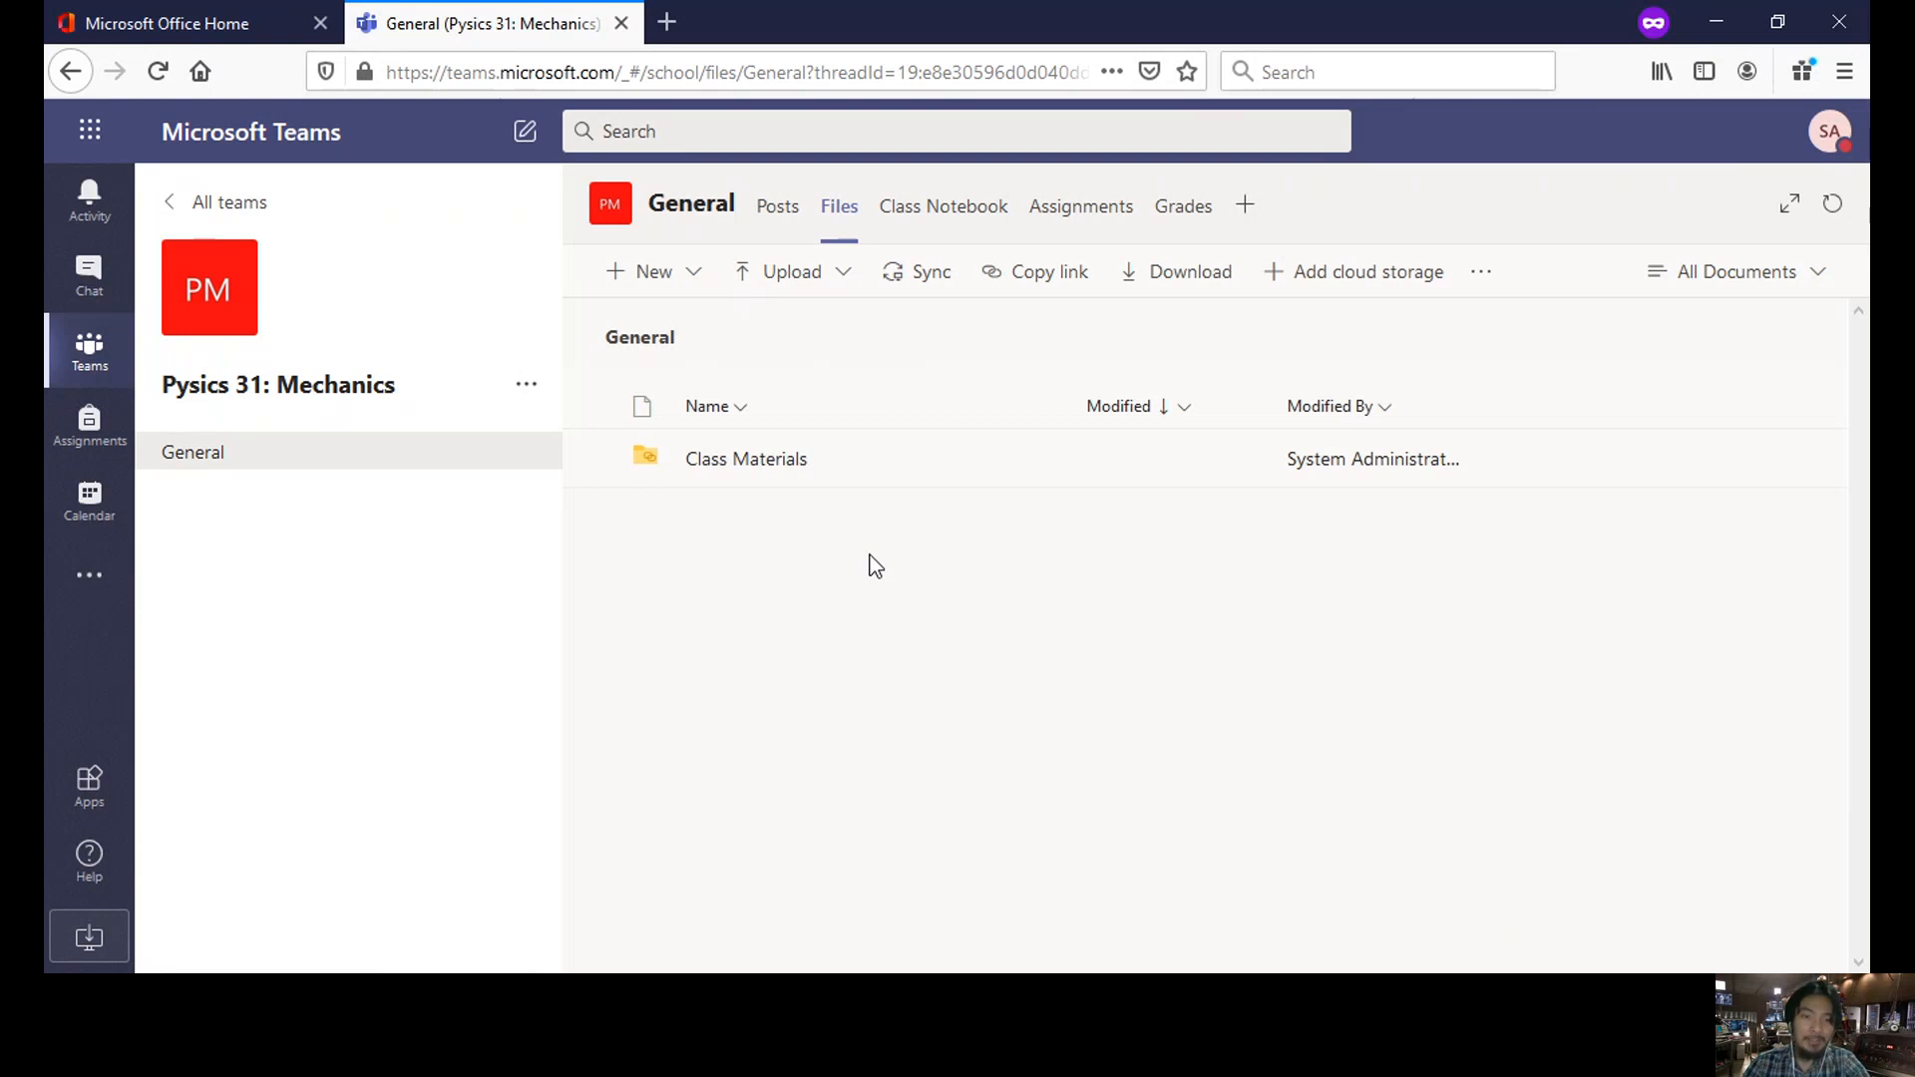
pyautogui.click(755, 469)
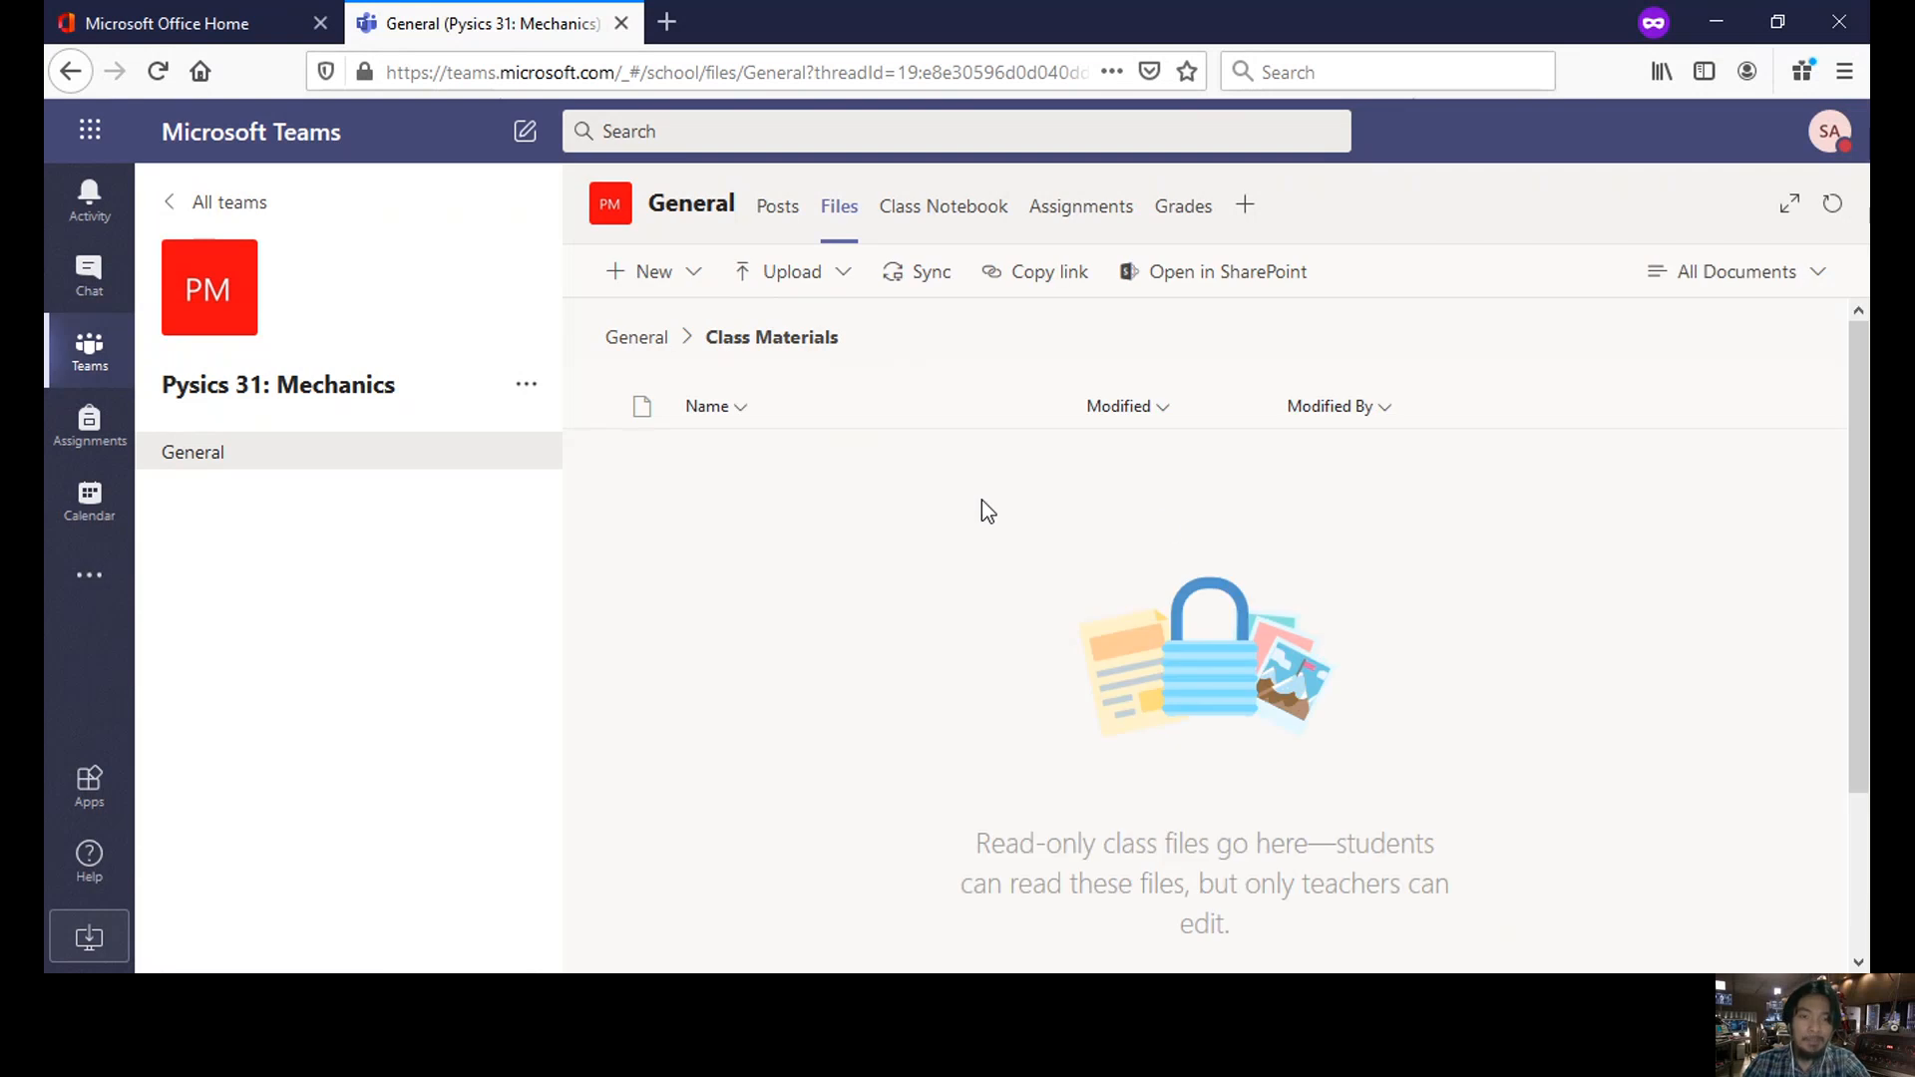
pyautogui.click(781, 284)
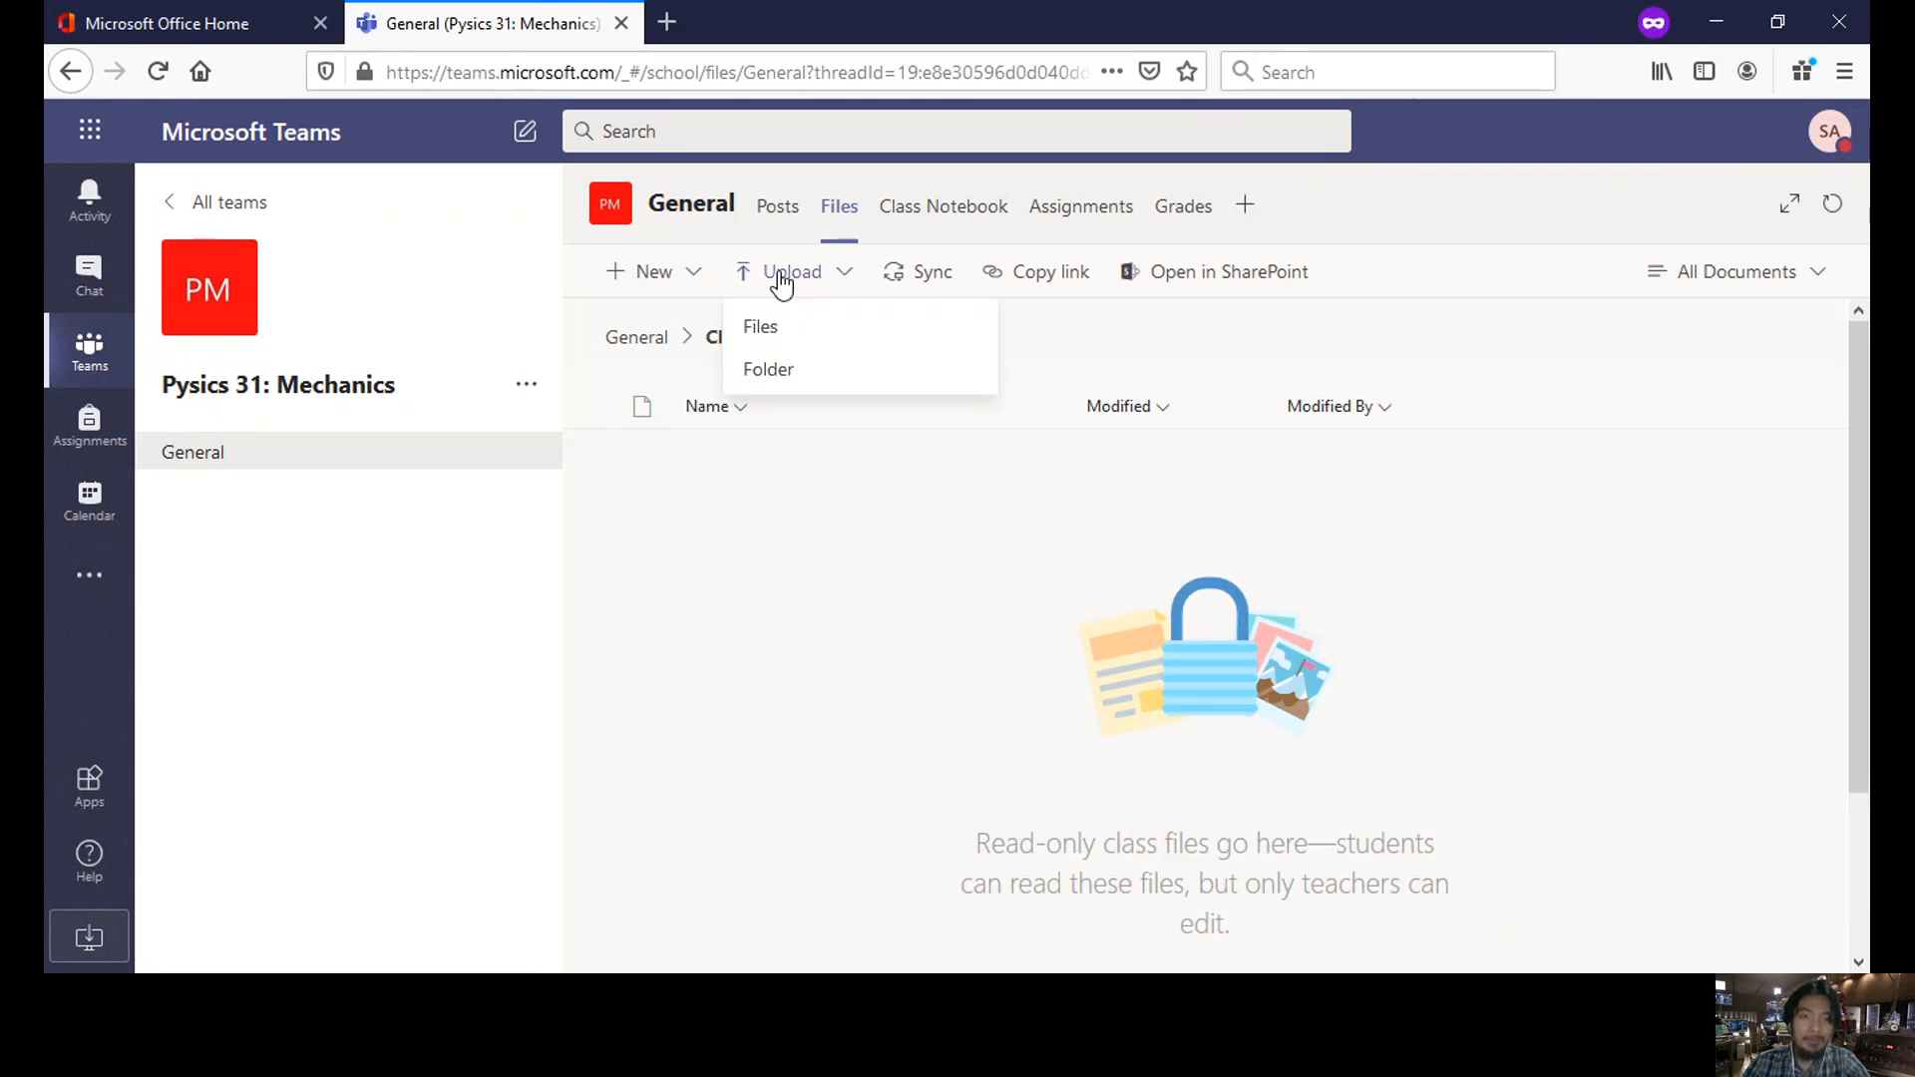
# - Upload 'the quick brown fox' from Documents into Class Materials and copy the folder link
pyautogui.click(750, 330)
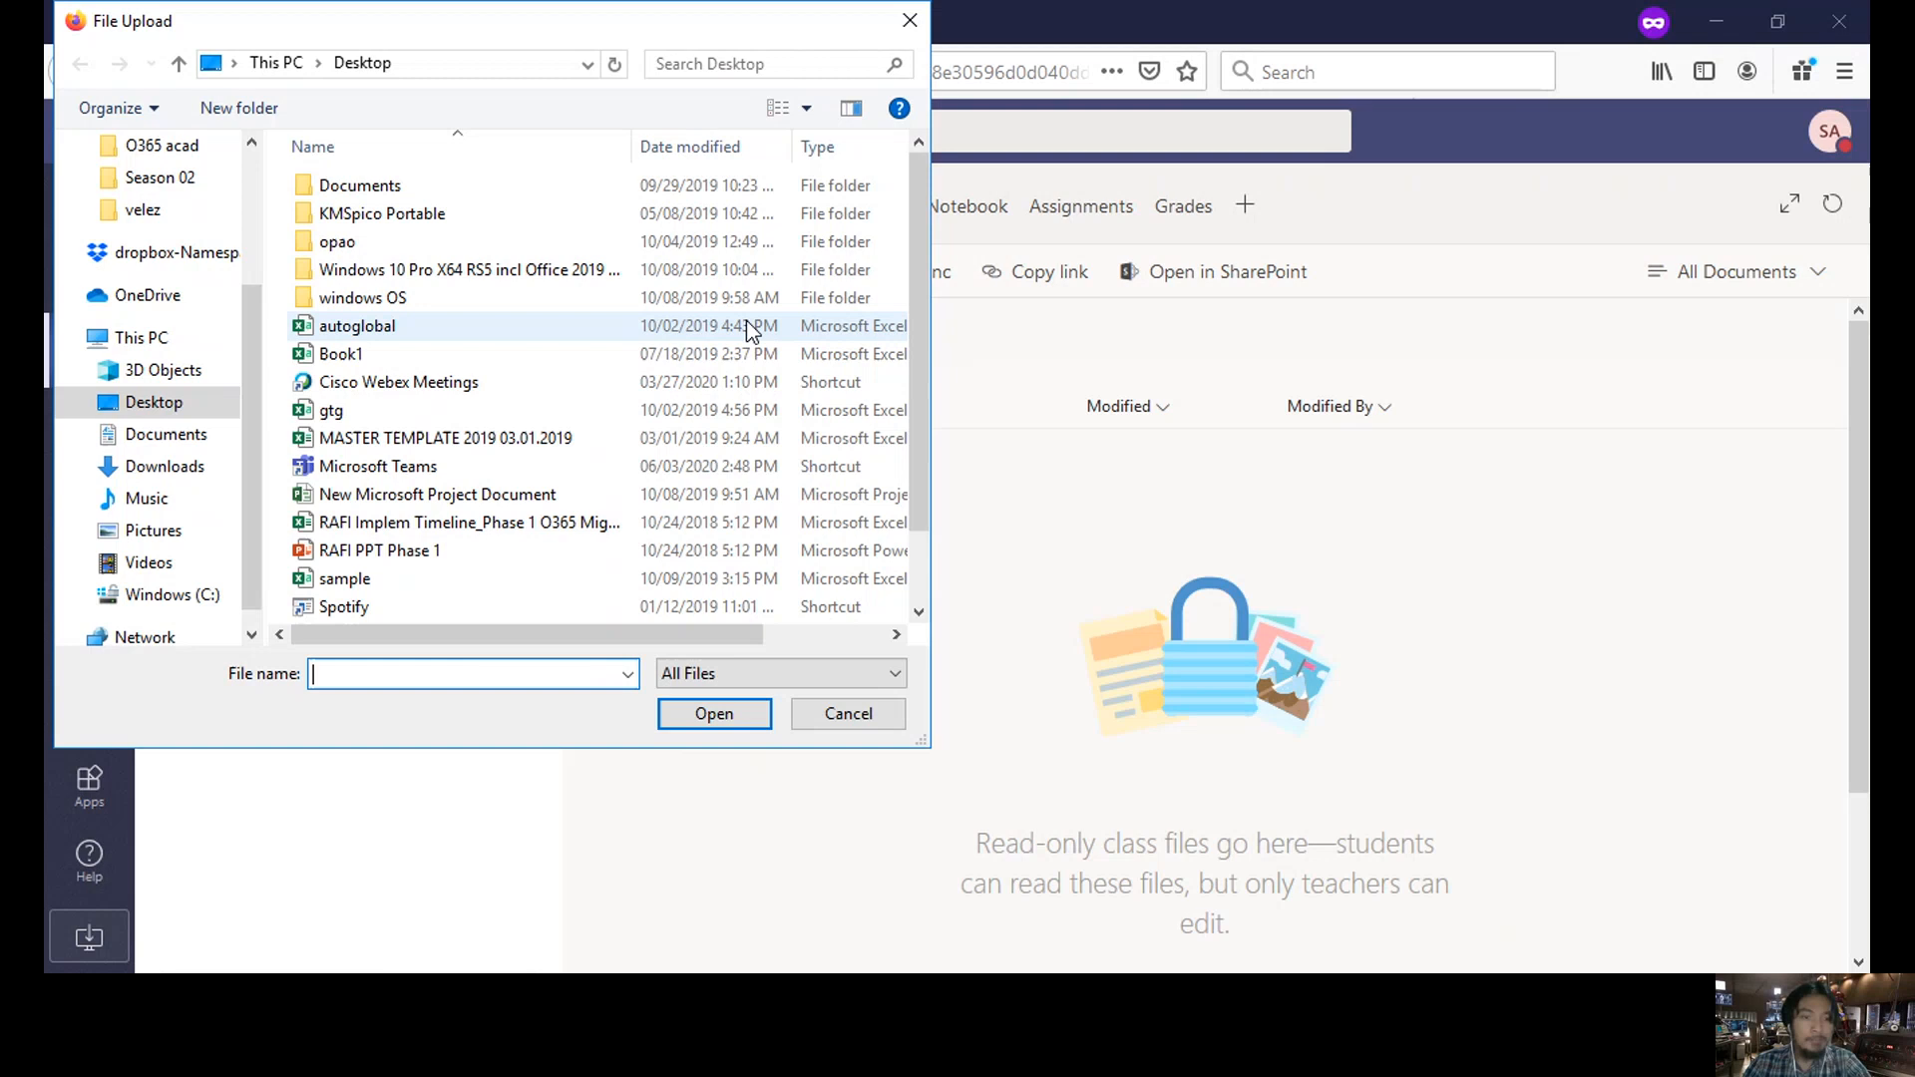
pyautogui.scroll(3, 159, 265)
pyautogui.click(166, 263)
pyautogui.click(397, 410)
pyautogui.press('t')
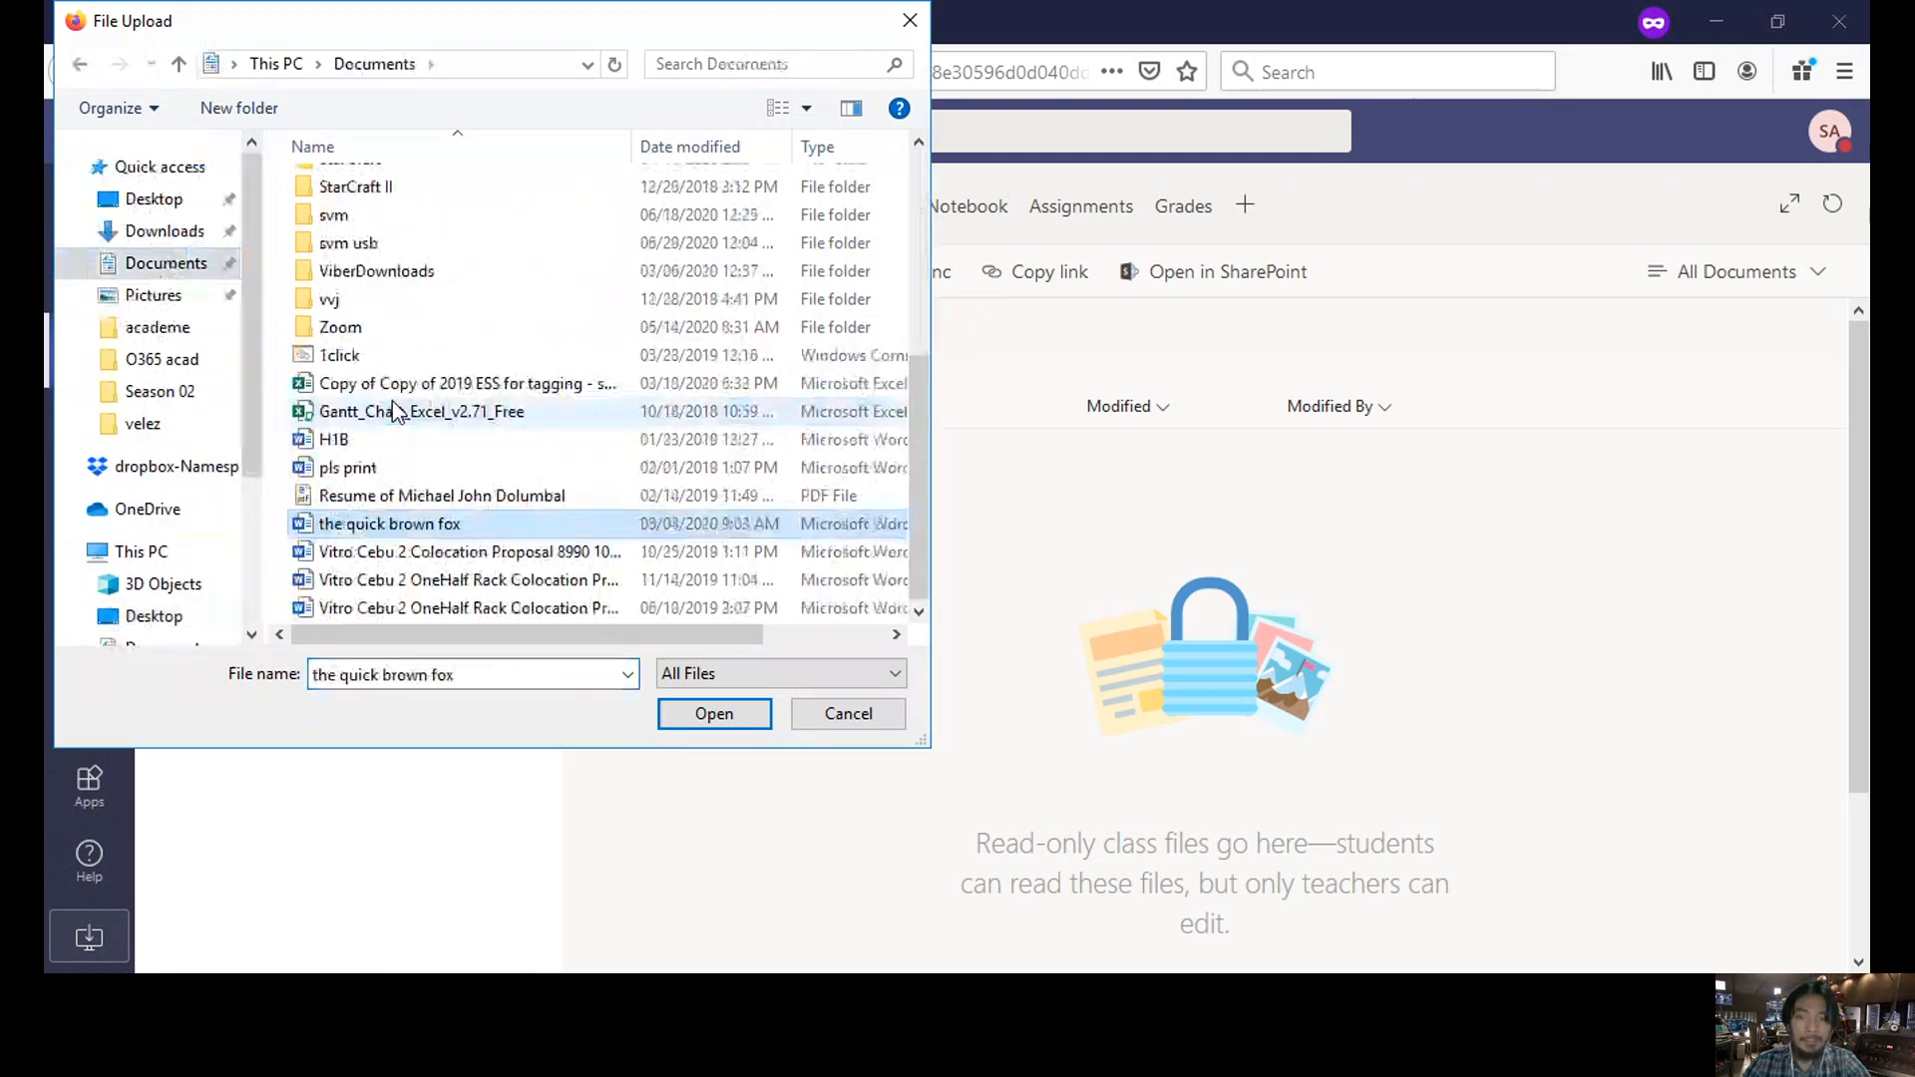
pyautogui.doubleClick(525, 526)
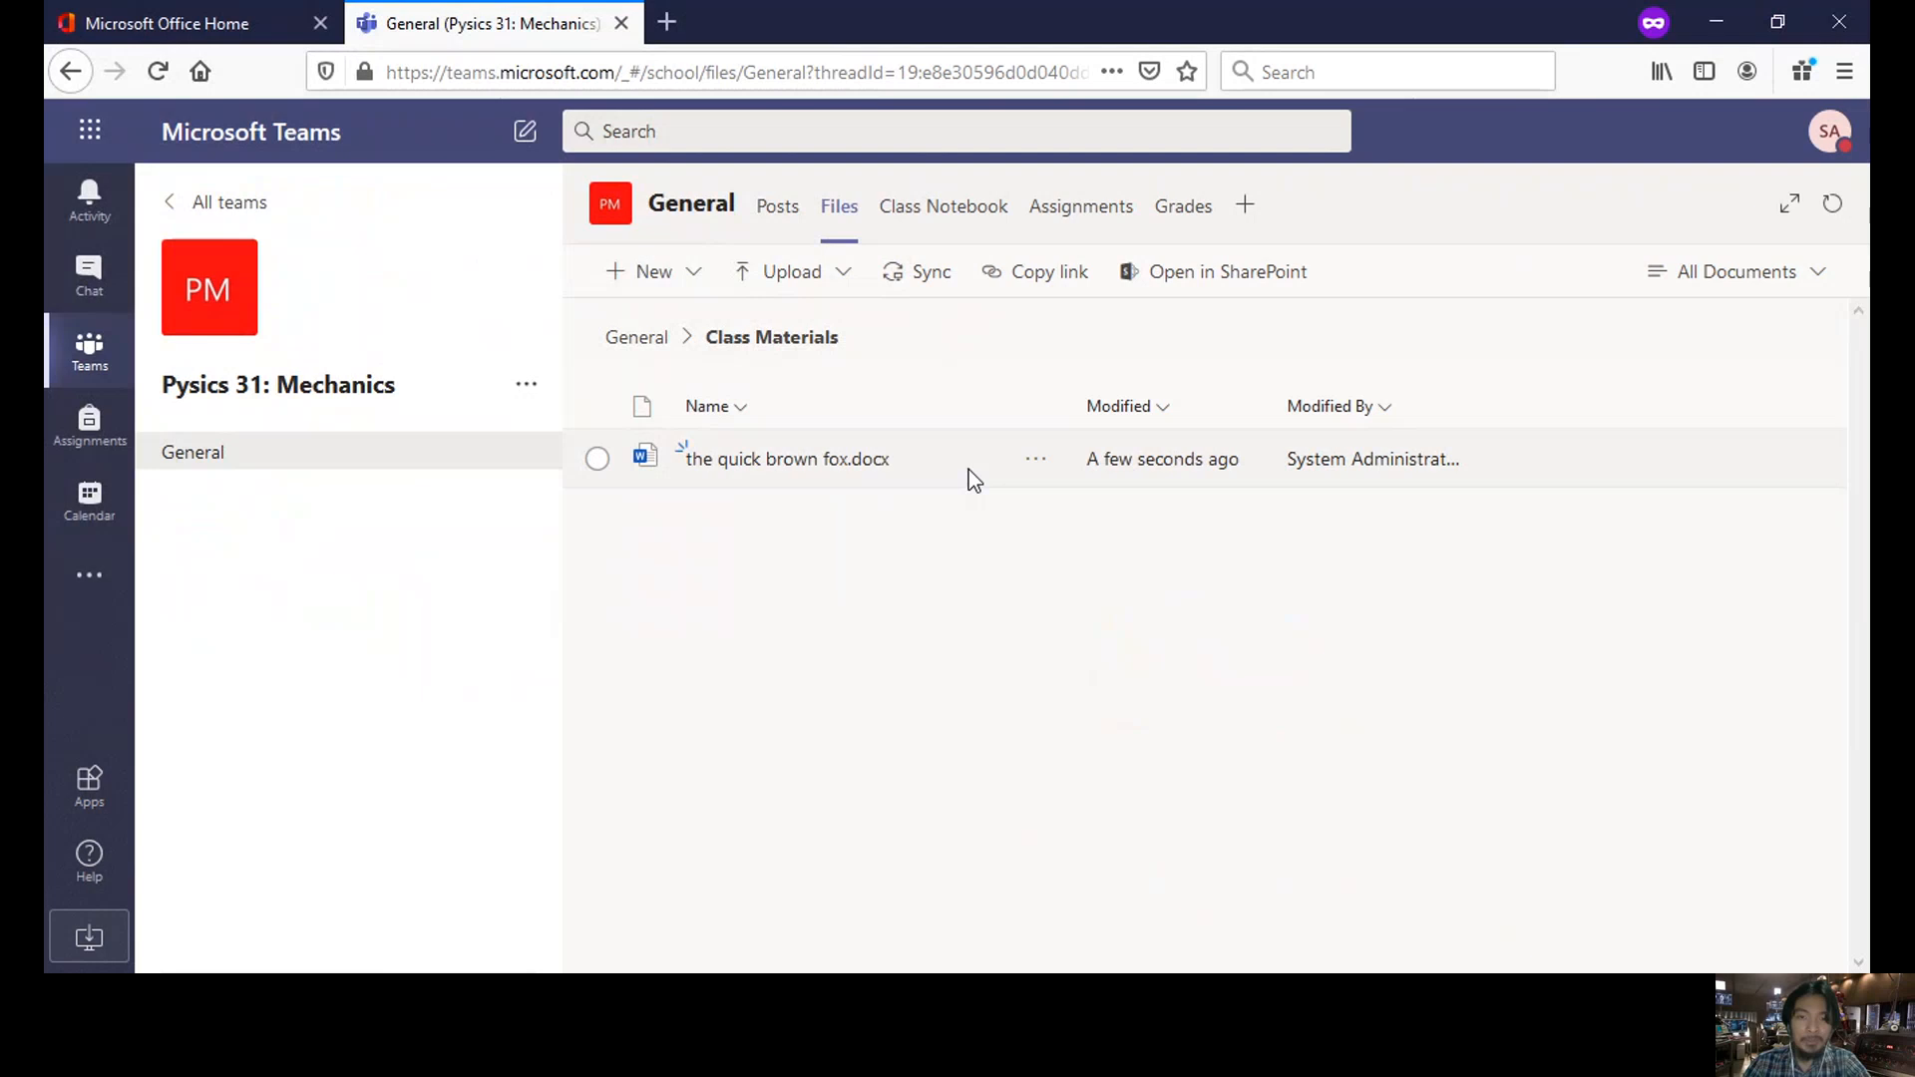
pyautogui.click(1052, 271)
pyautogui.click(1261, 715)
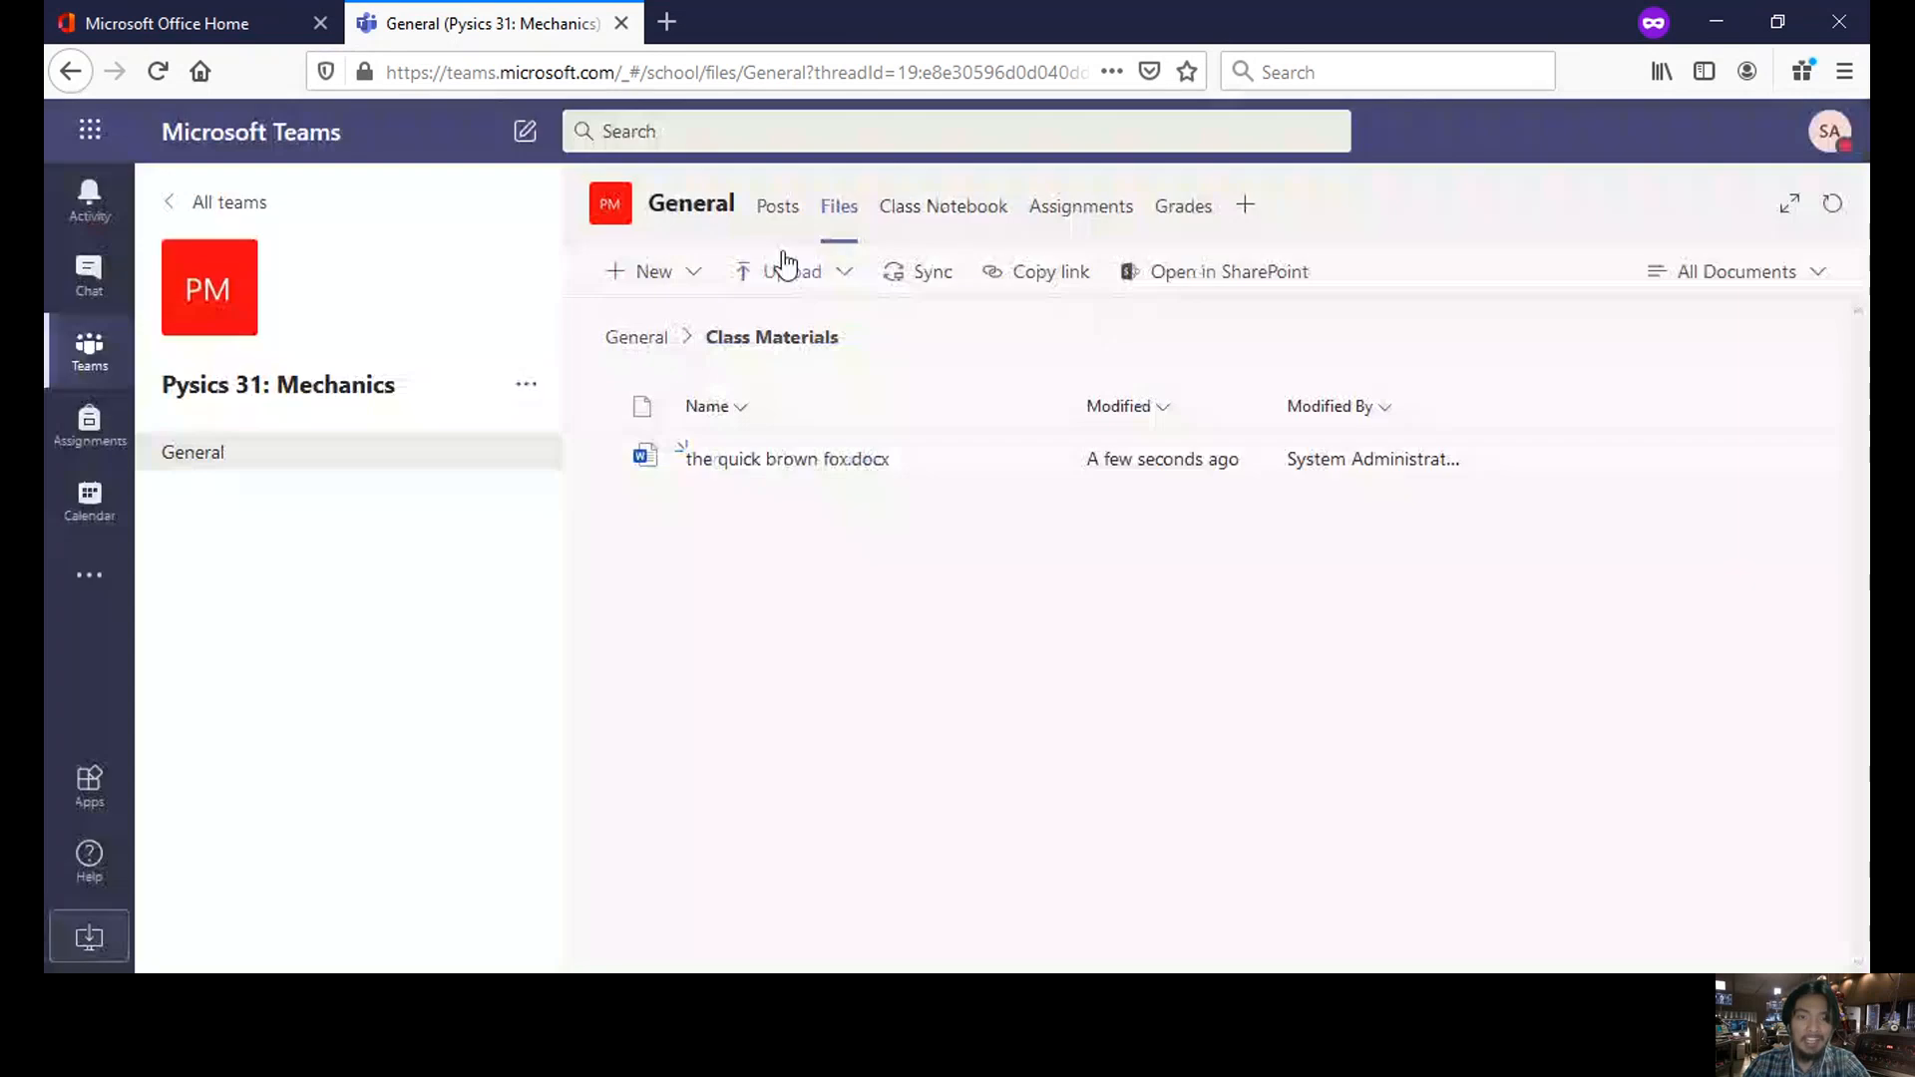
# - Post the copied Class Materials folder link in the General channel's Posts
pyautogui.click(780, 206)
pyautogui.click(976, 888)
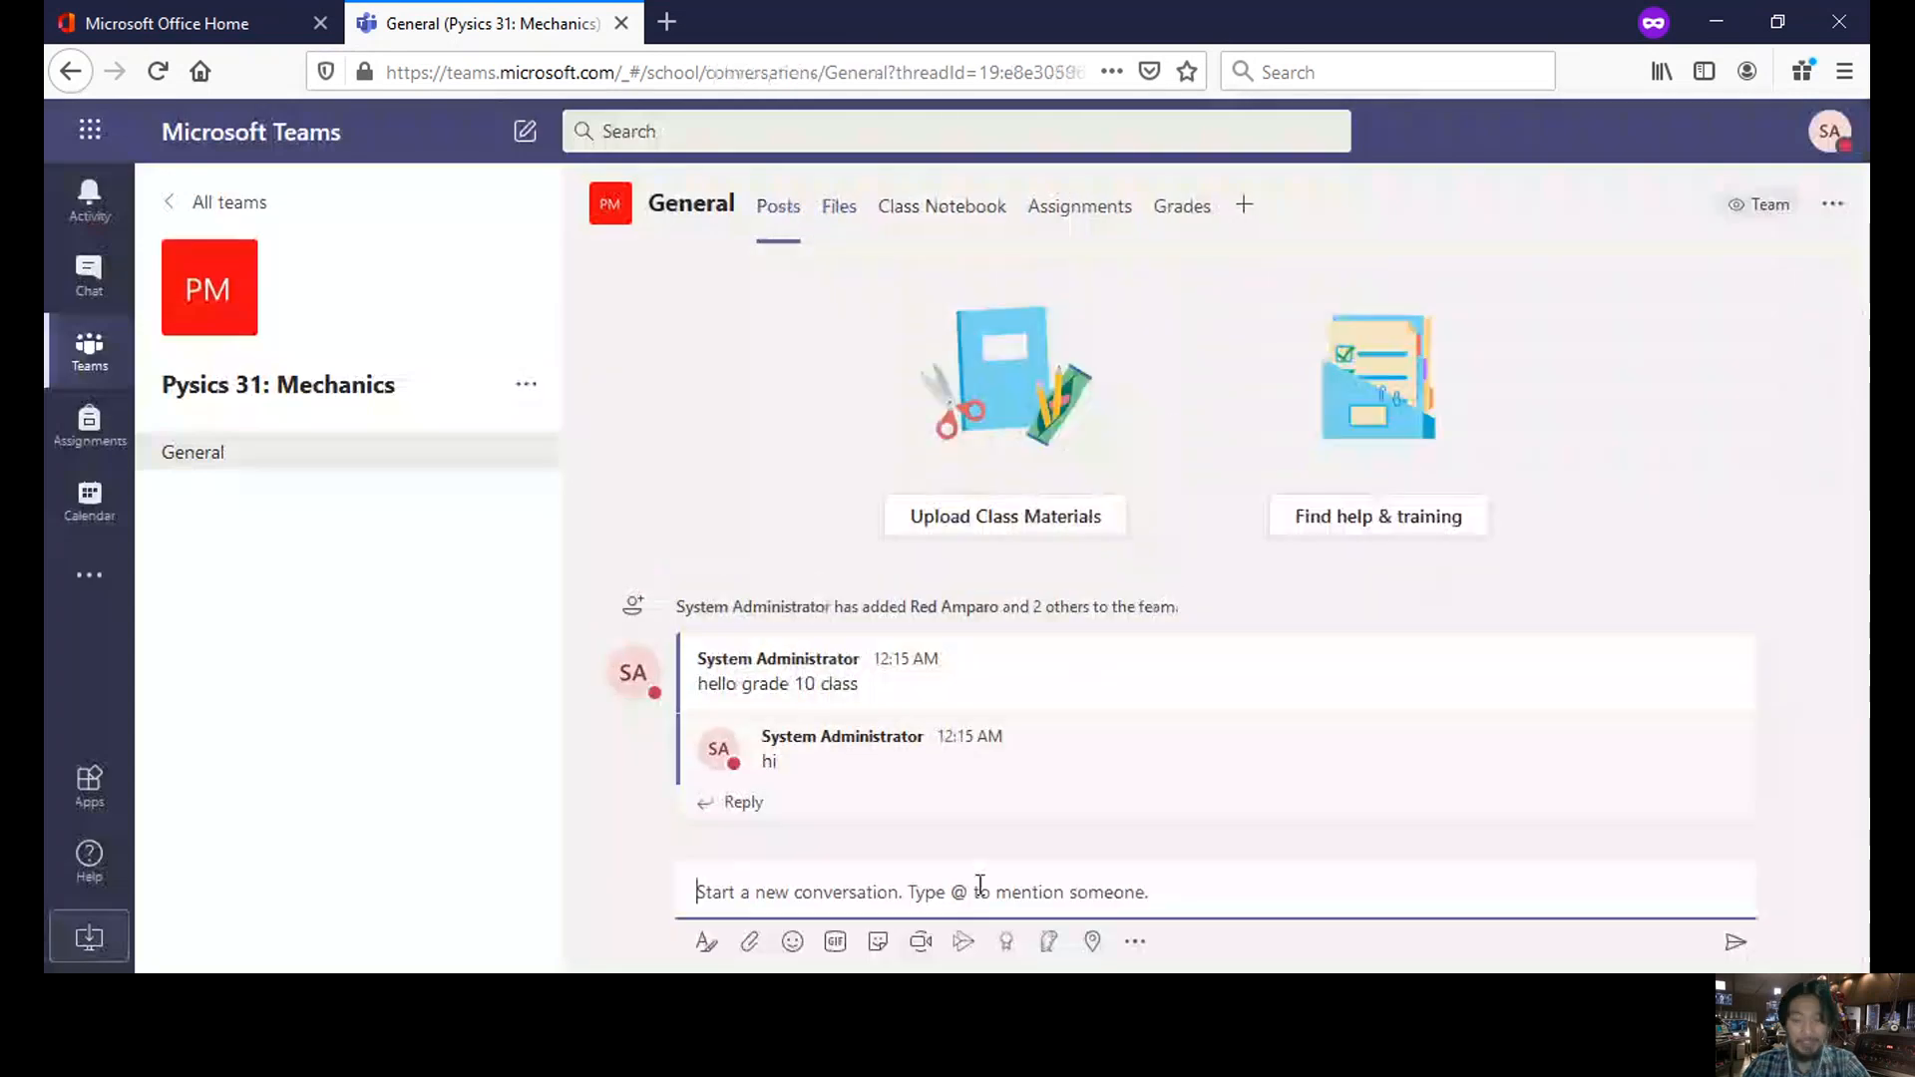
pyautogui.hotkey('ctrl', 'v')
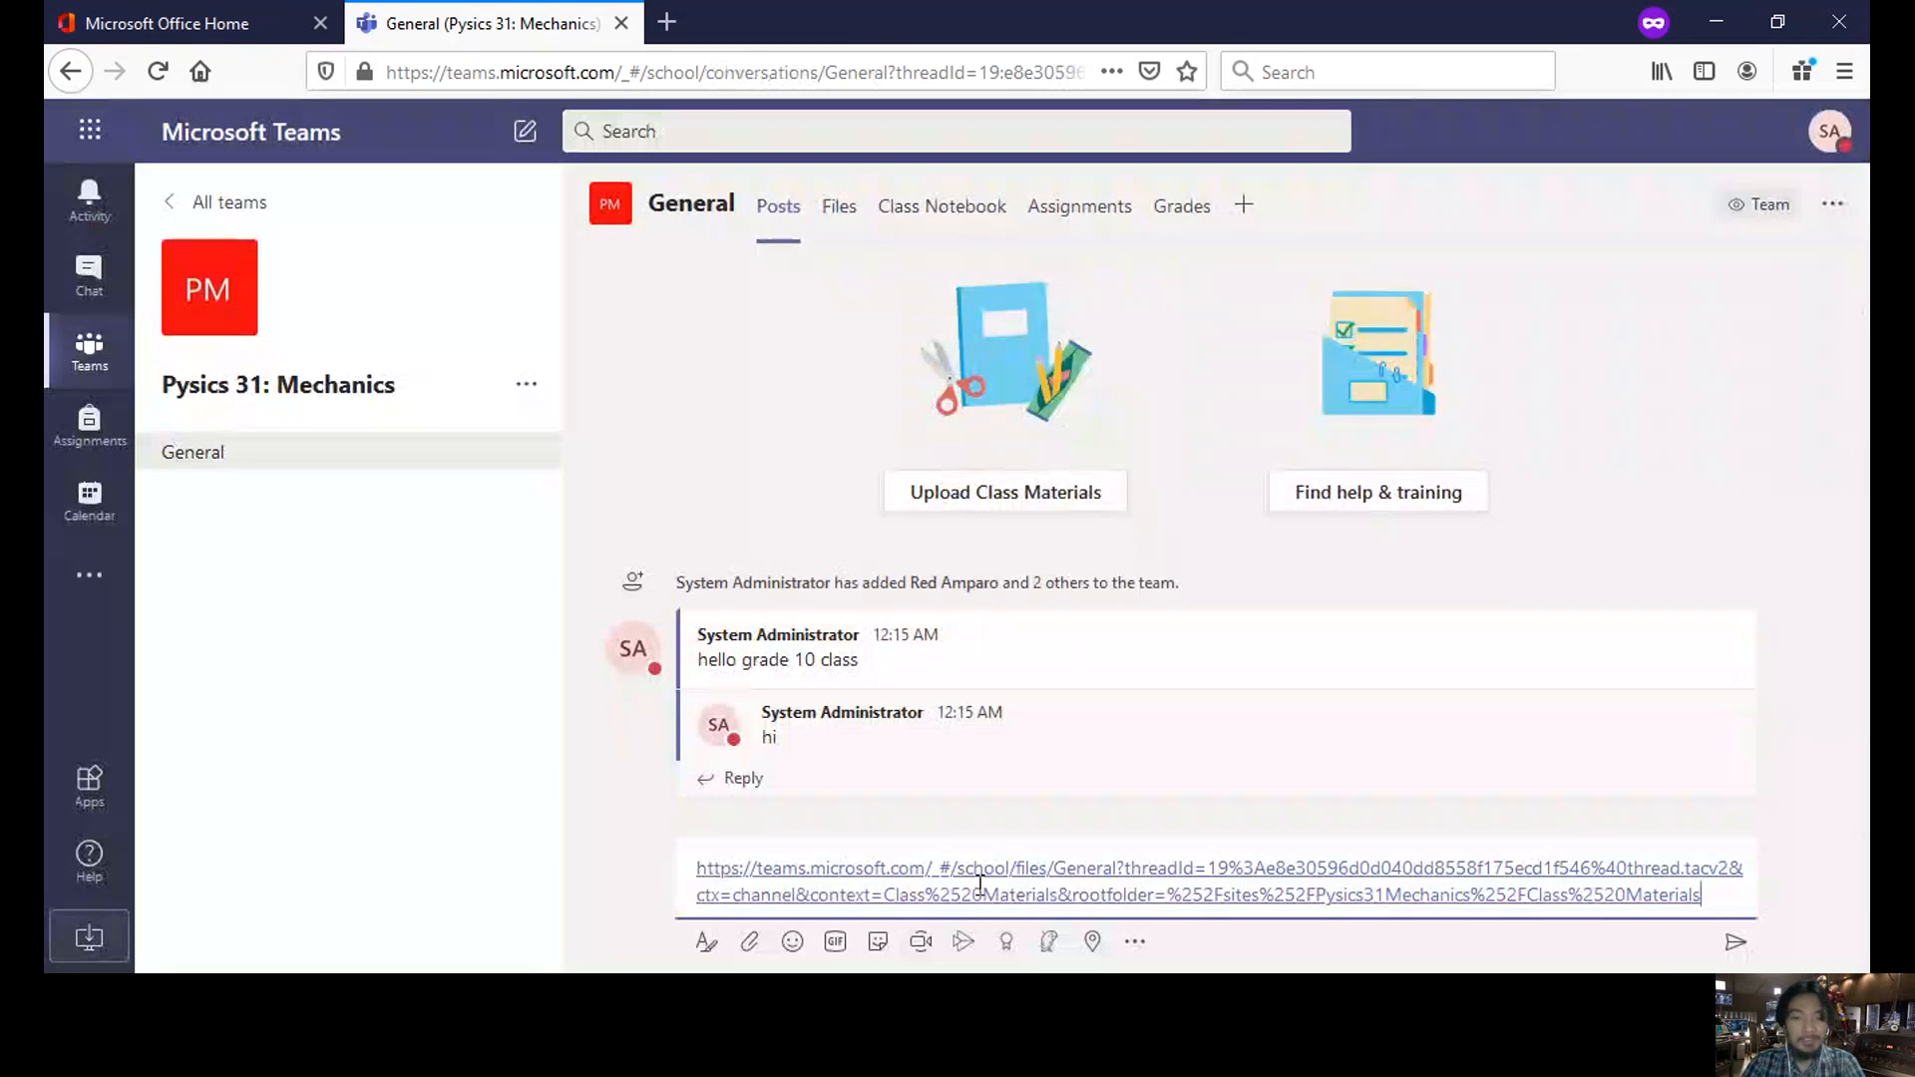
pyautogui.press('Return')
# - Post 'hello new class module has been uploaded.' and follow the posted link to the files
pyautogui.write('hello ')
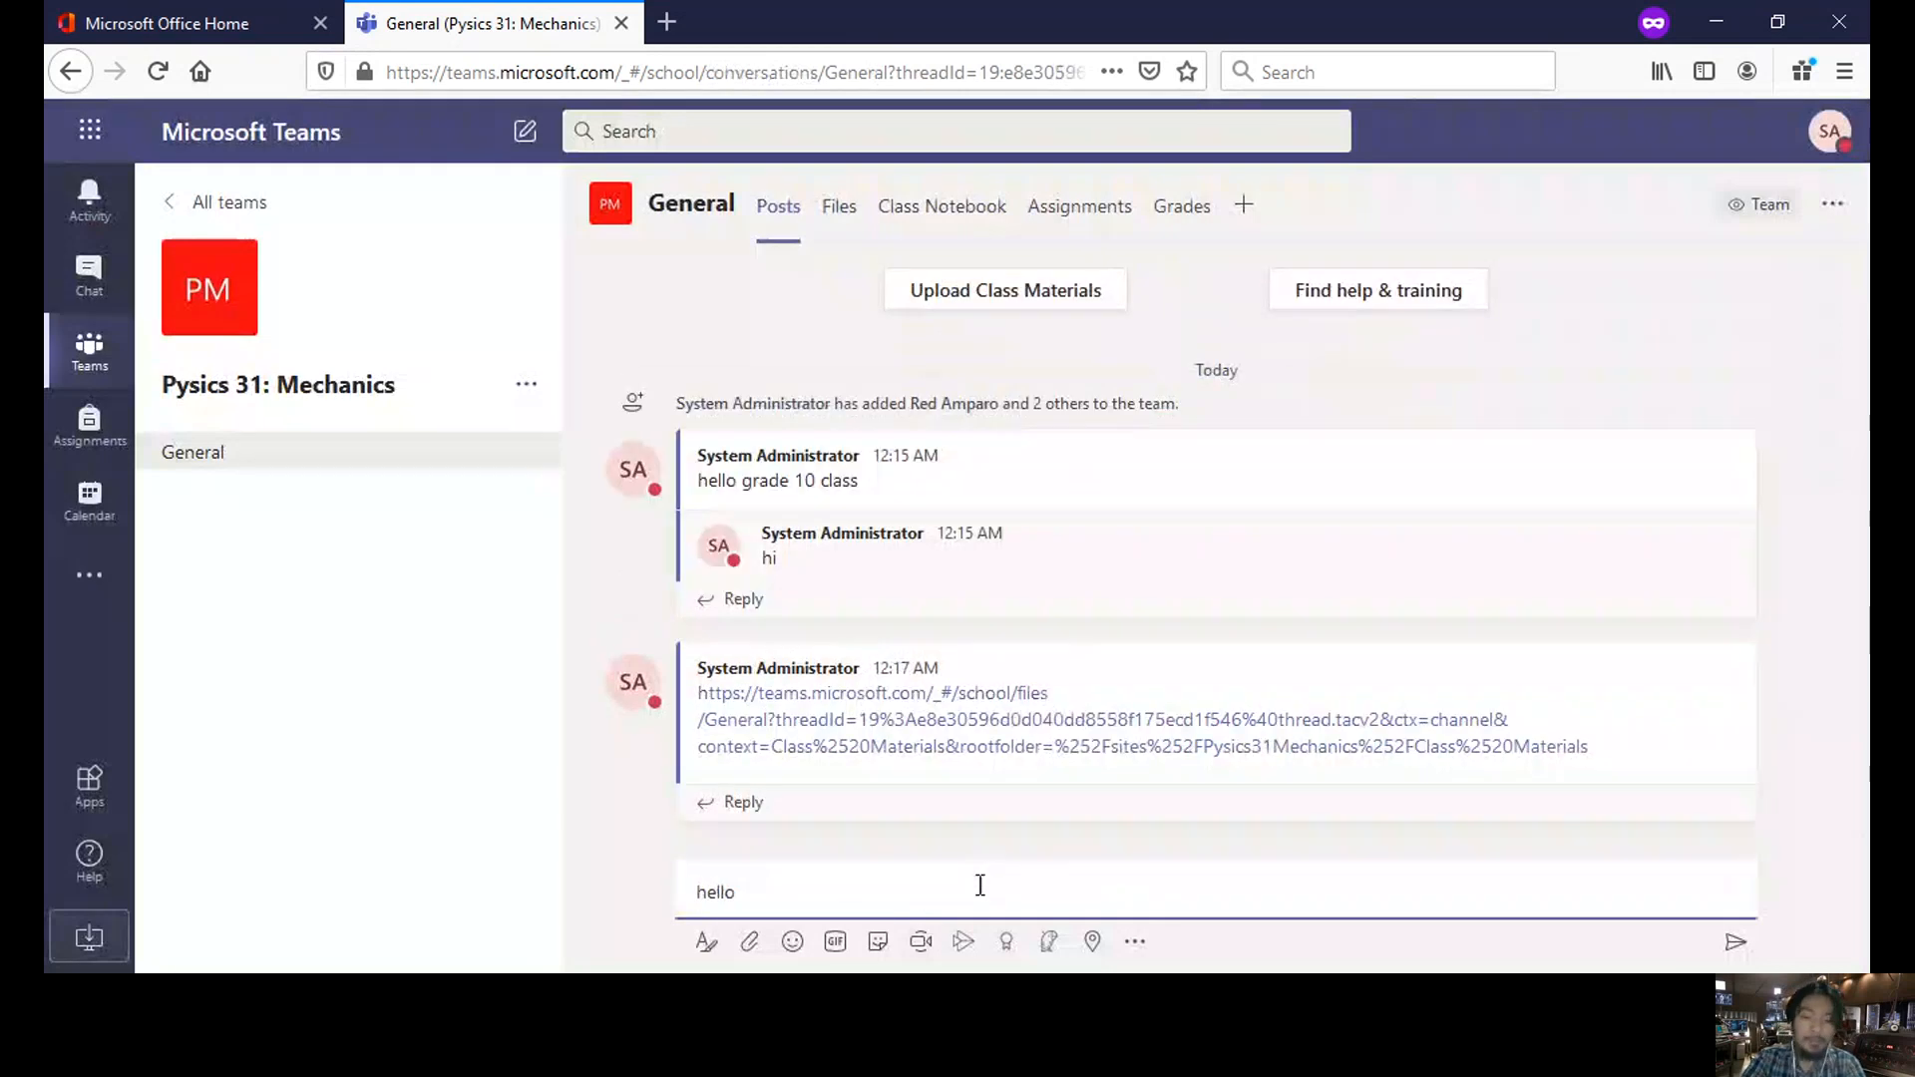
pyautogui.write('new clas')
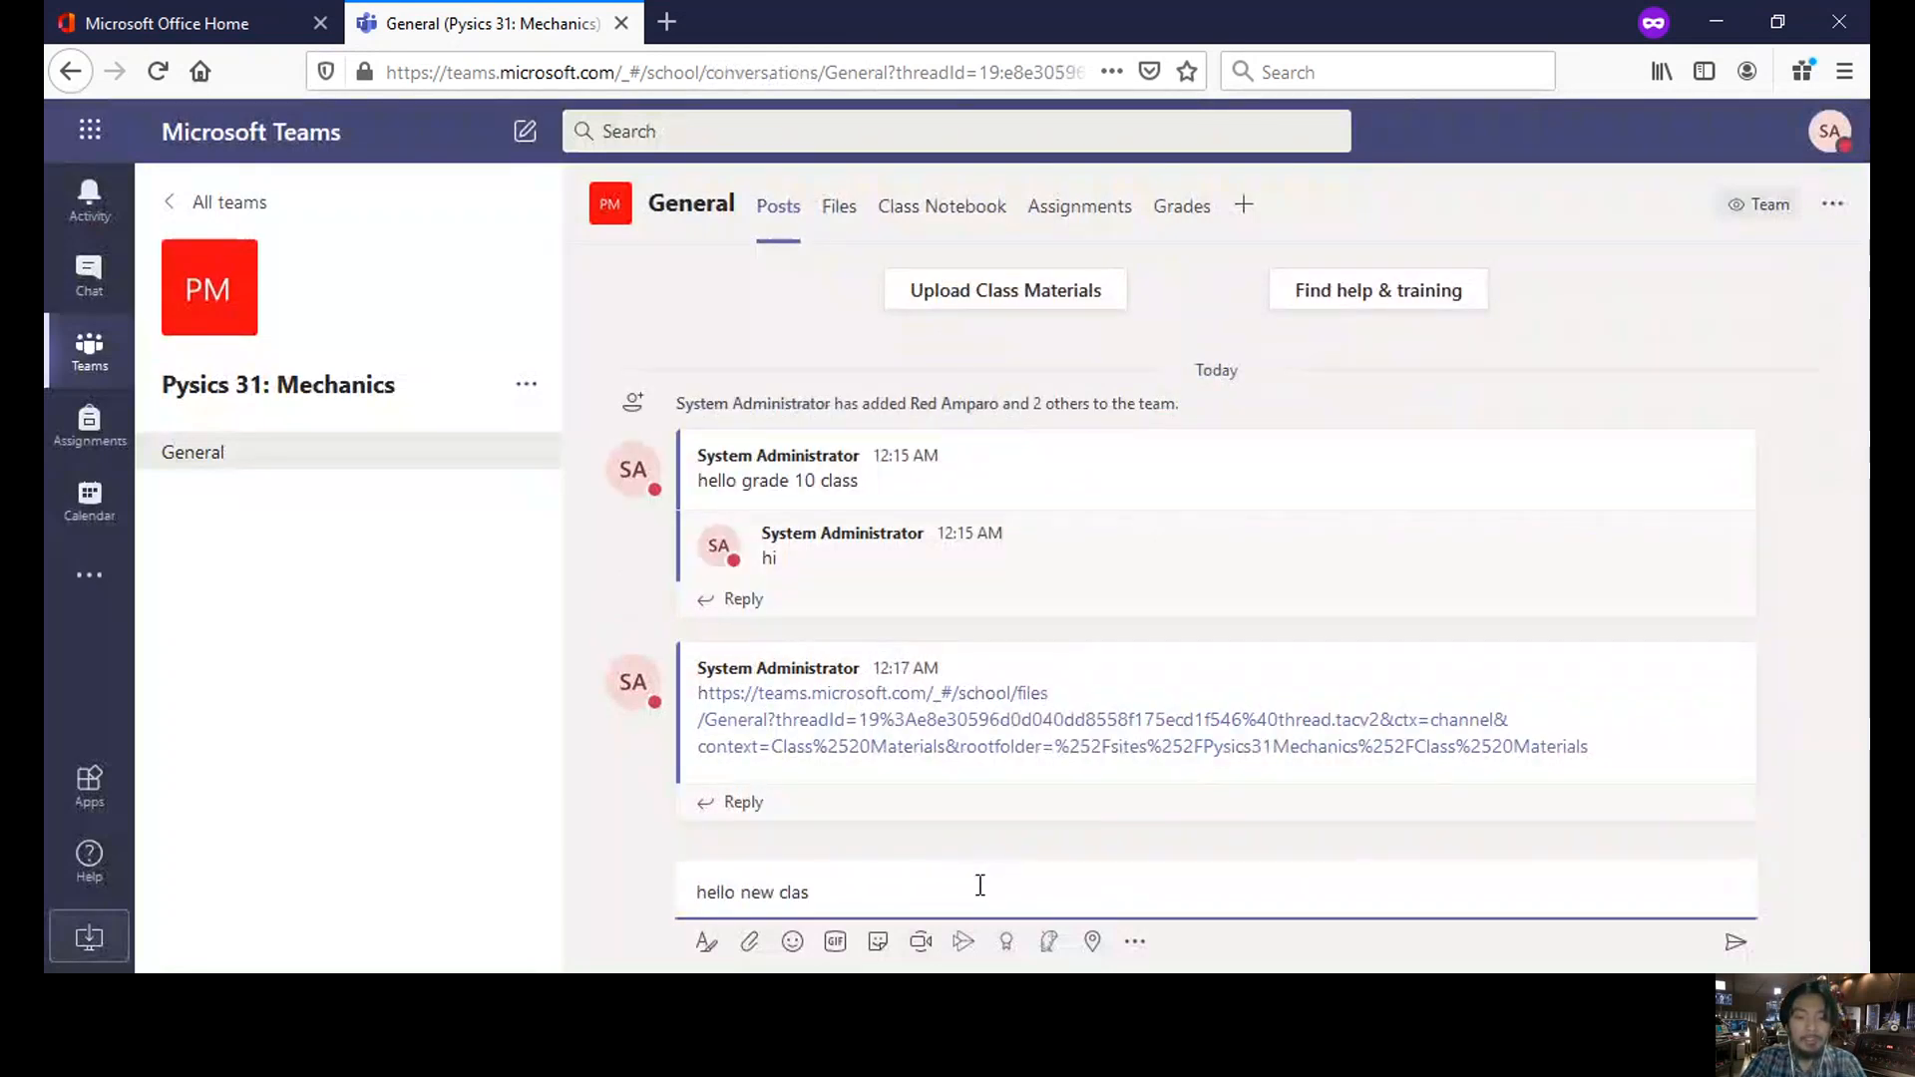
pyautogui.write('s module has be')
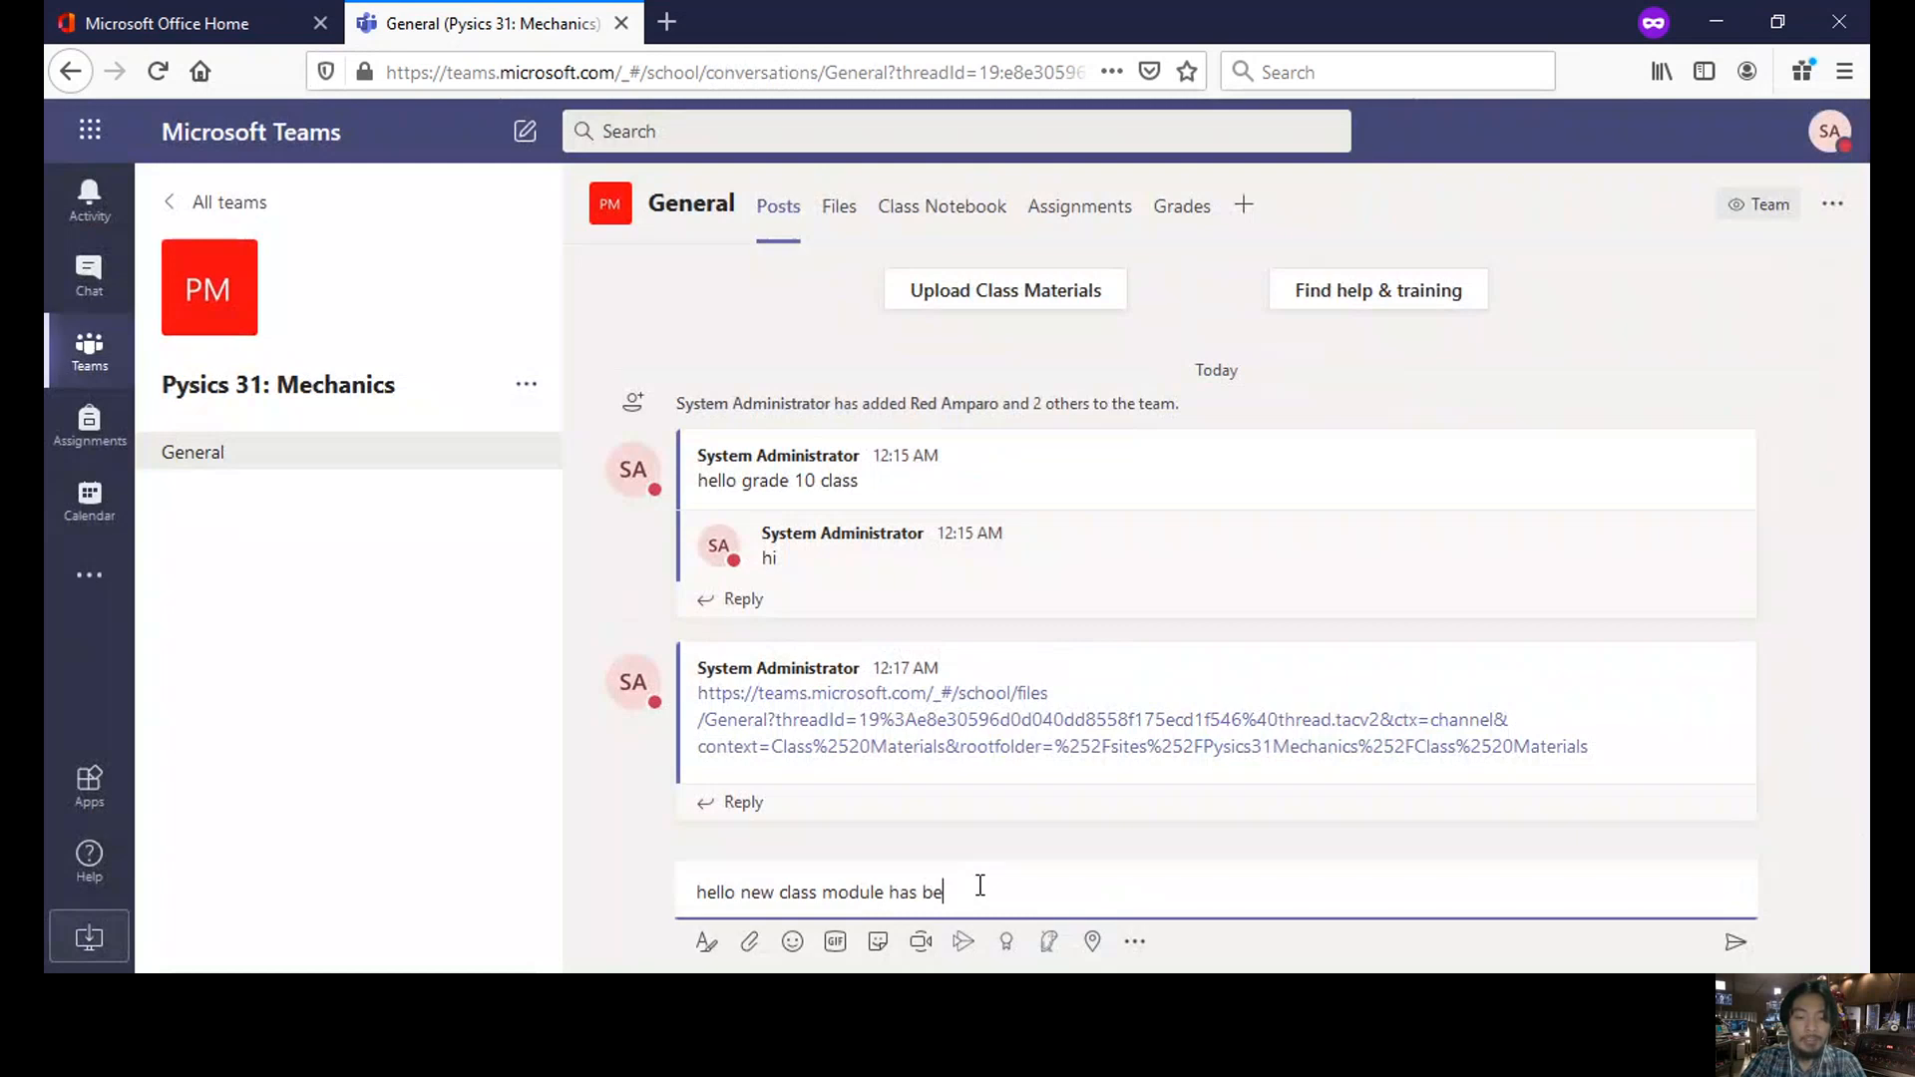
pyautogui.write('en up')
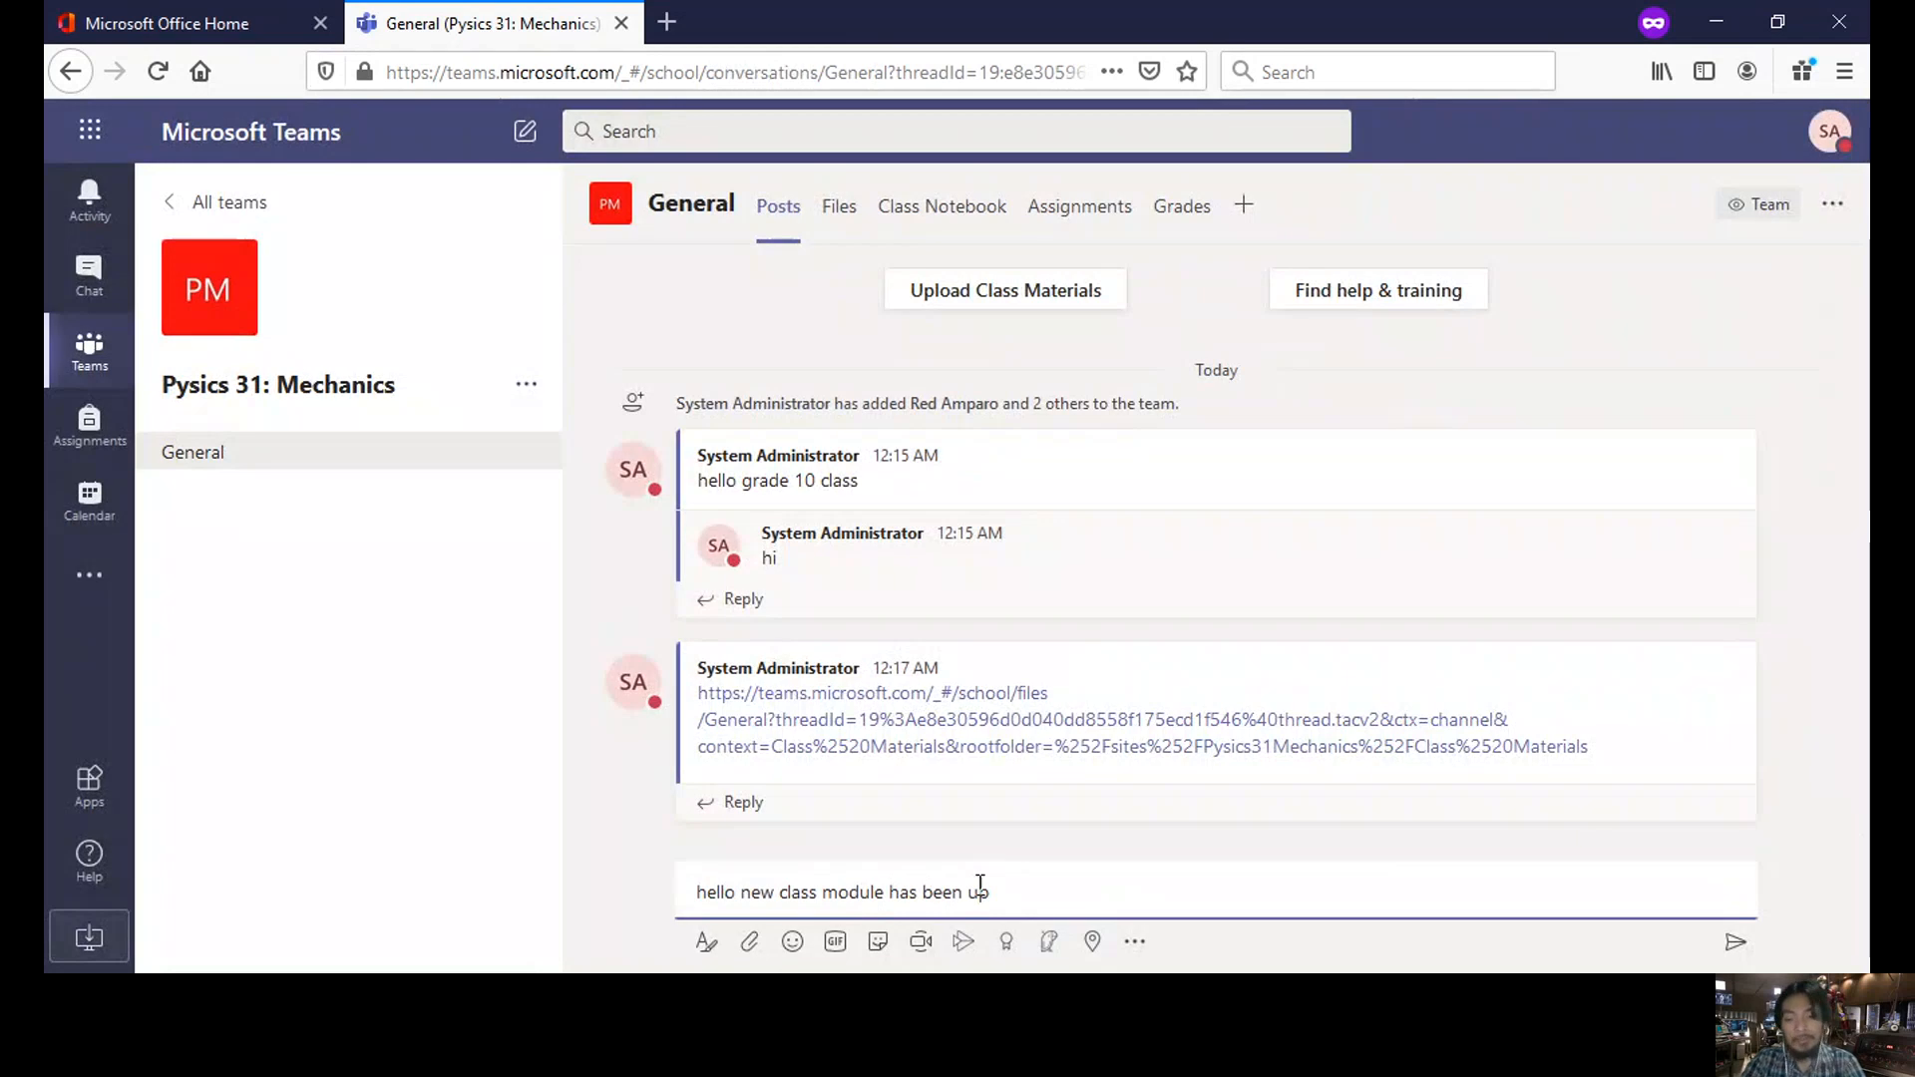
pyautogui.write('loaded.')
pyautogui.press('Return')
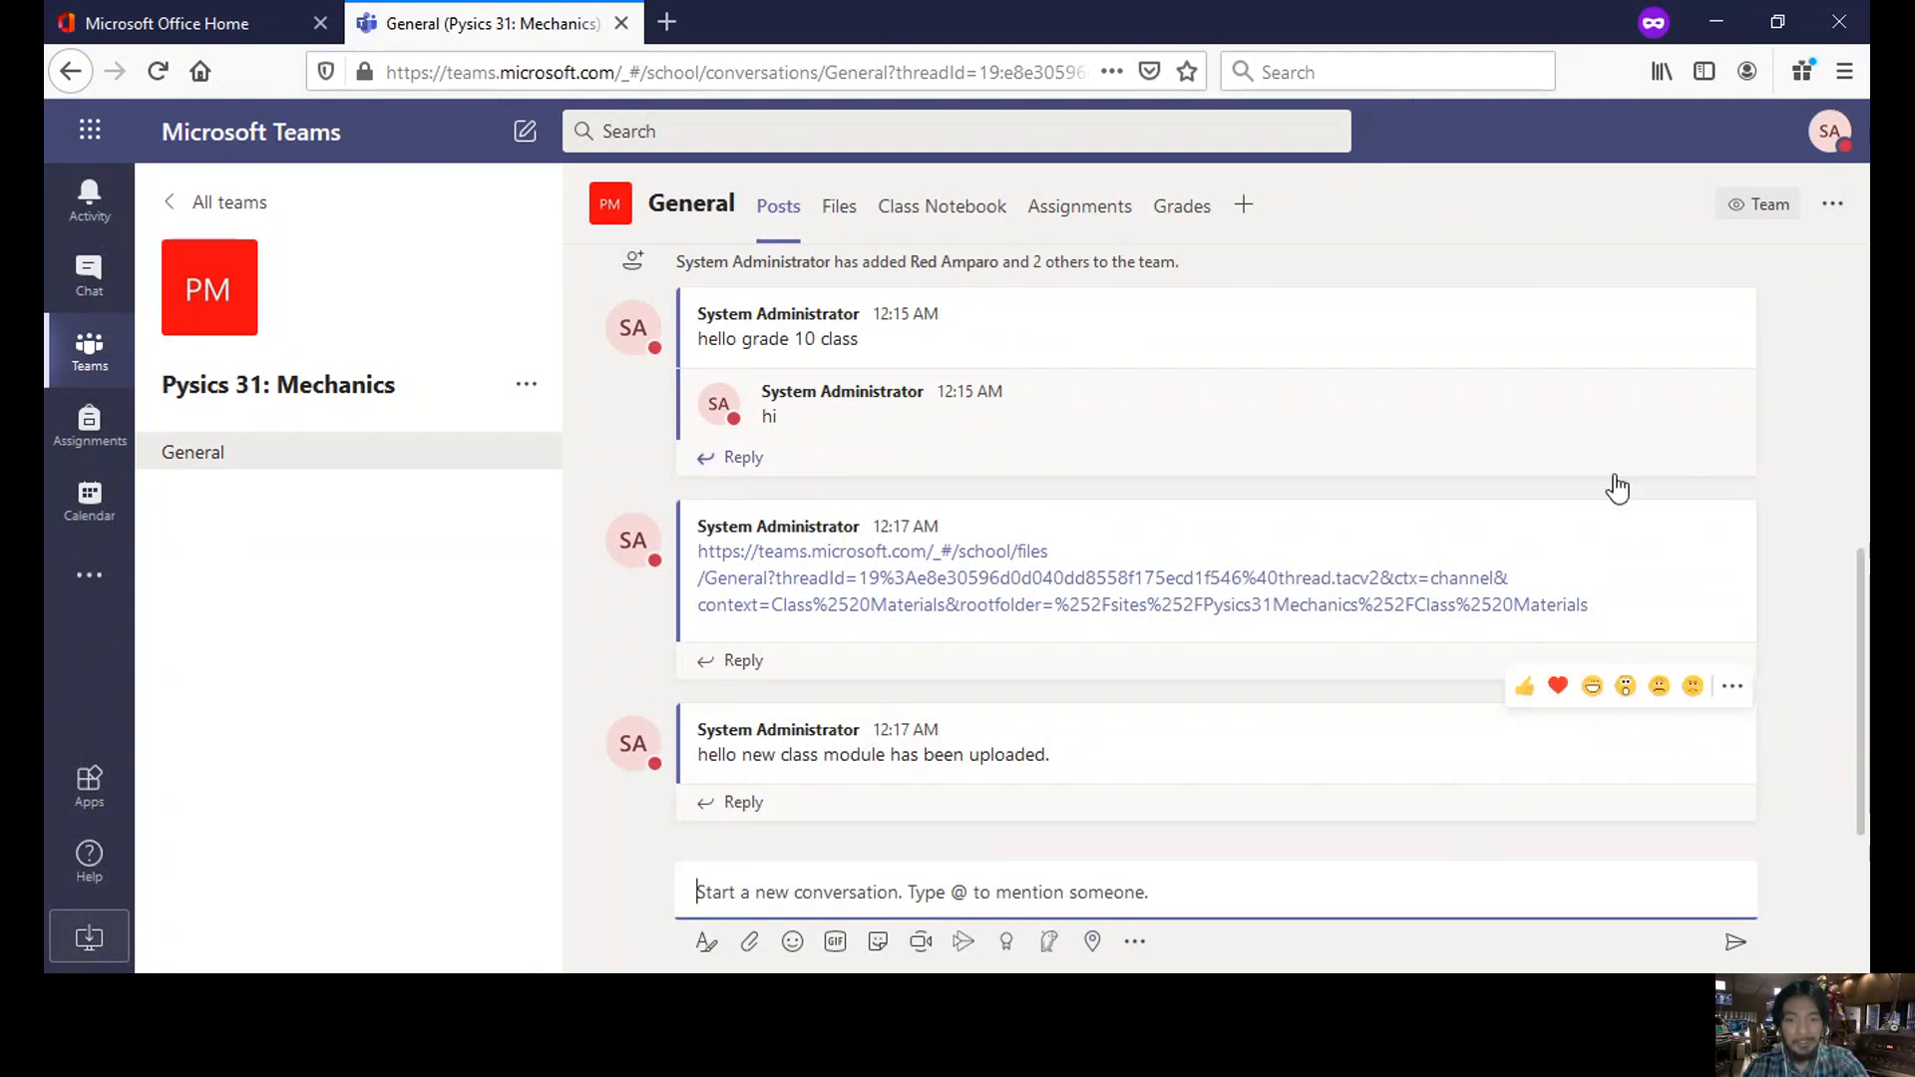
pyautogui.click(1216, 597)
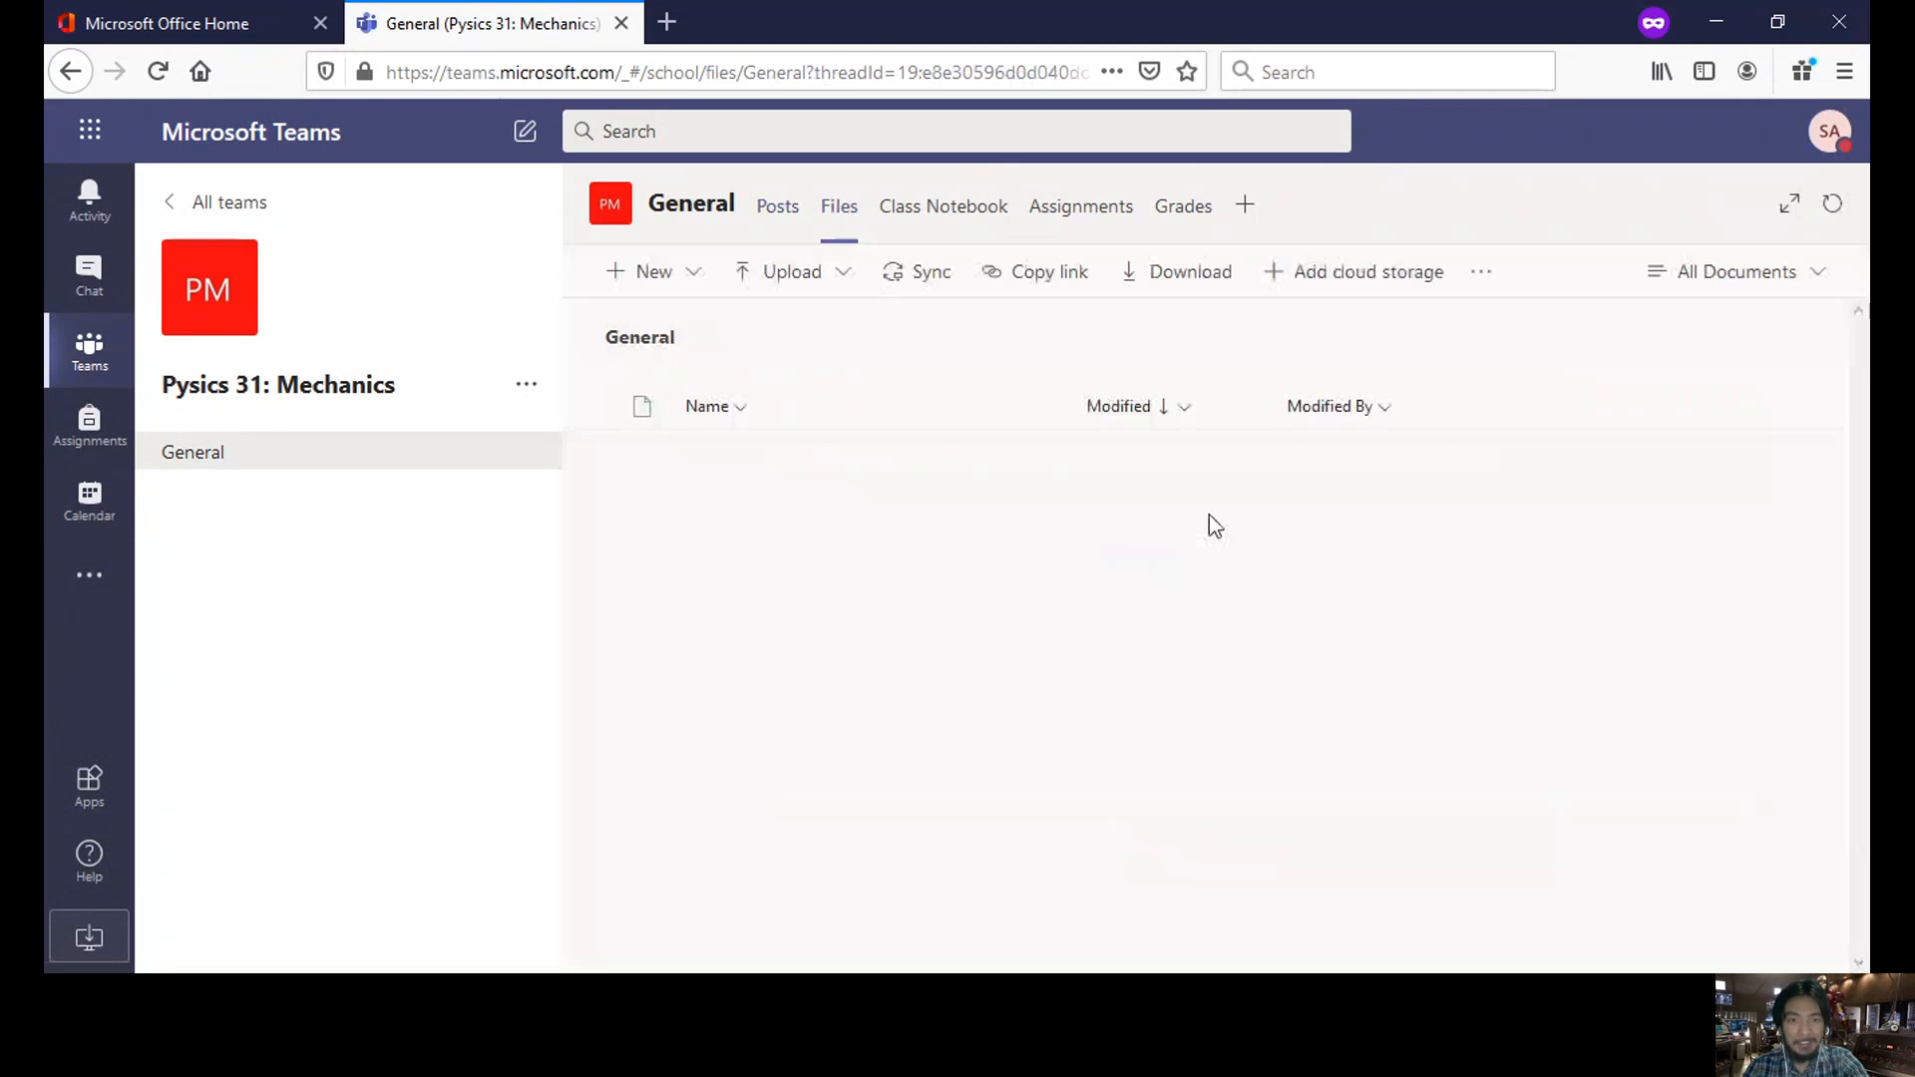
# - Check 'the quick brown fox' document is in Class Materials, then go to Class Notebook
pyautogui.click(748, 461)
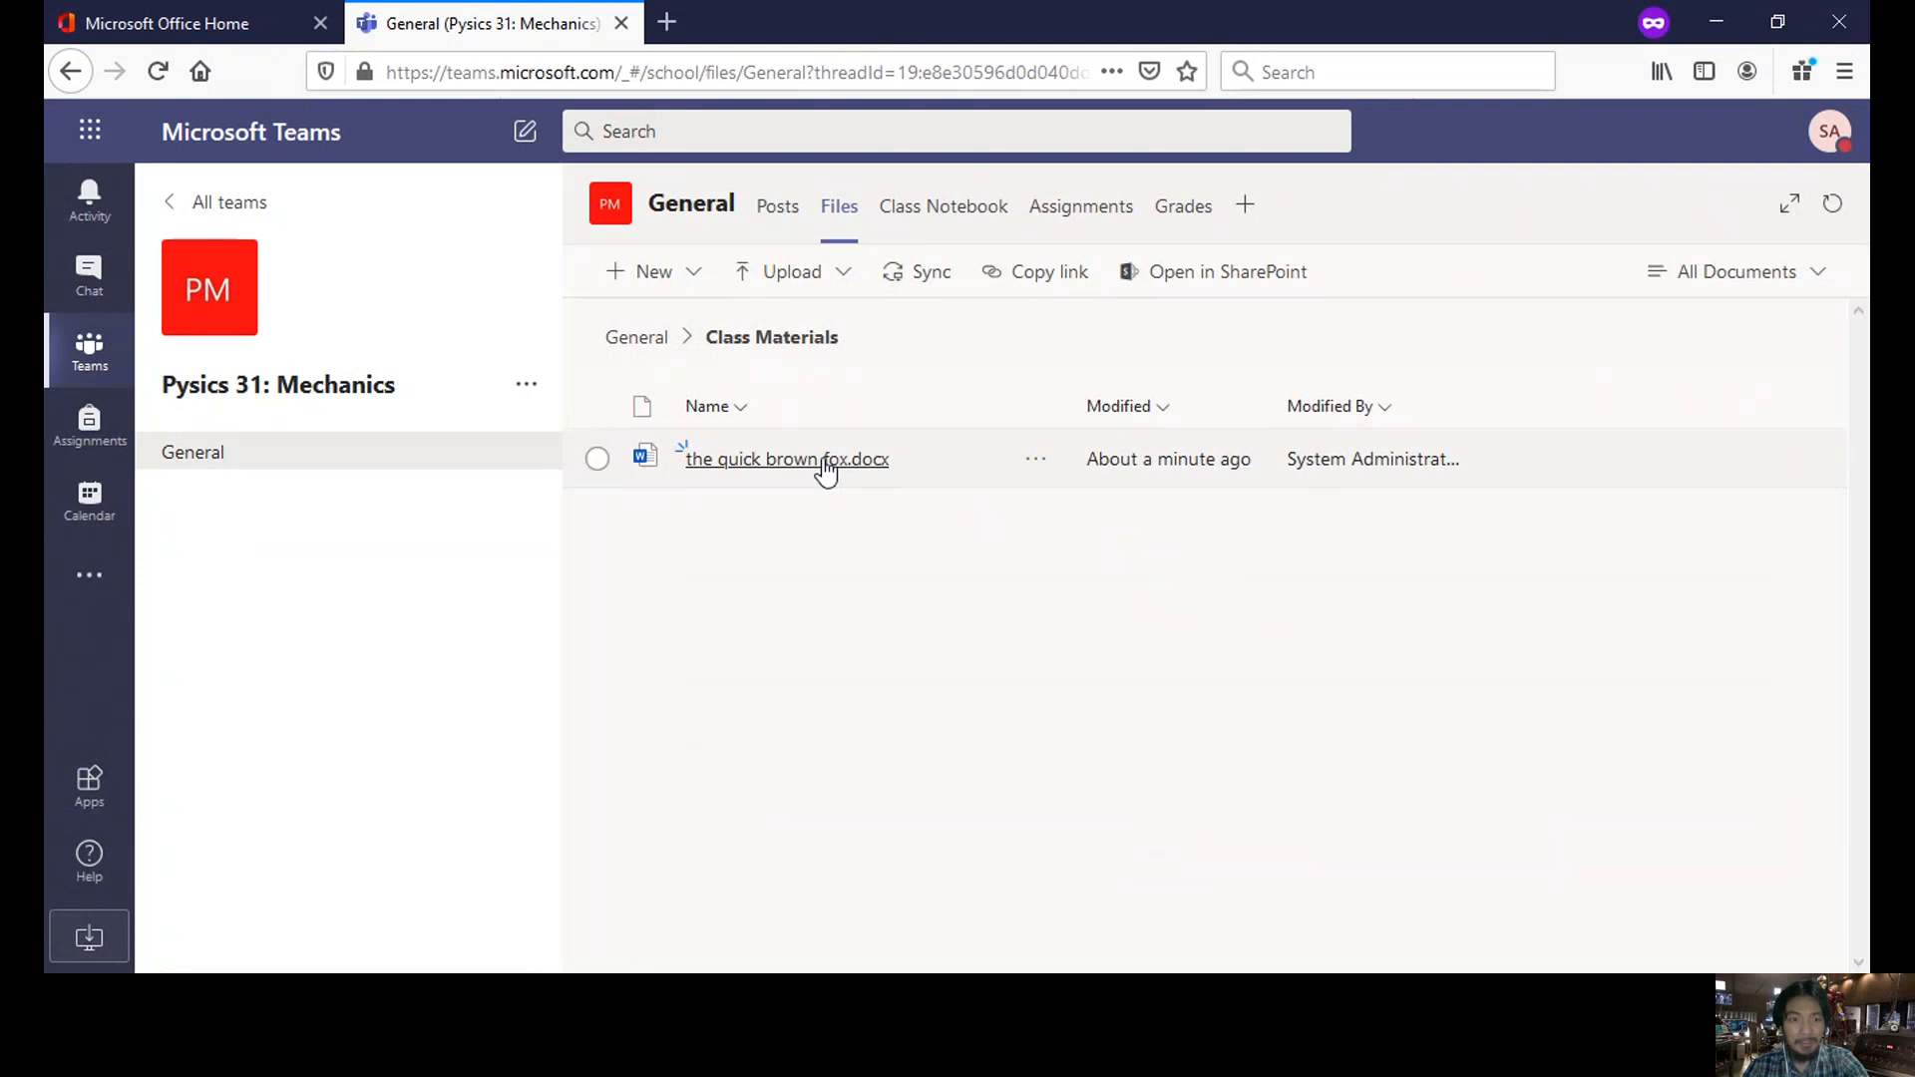
pyautogui.click(596, 459)
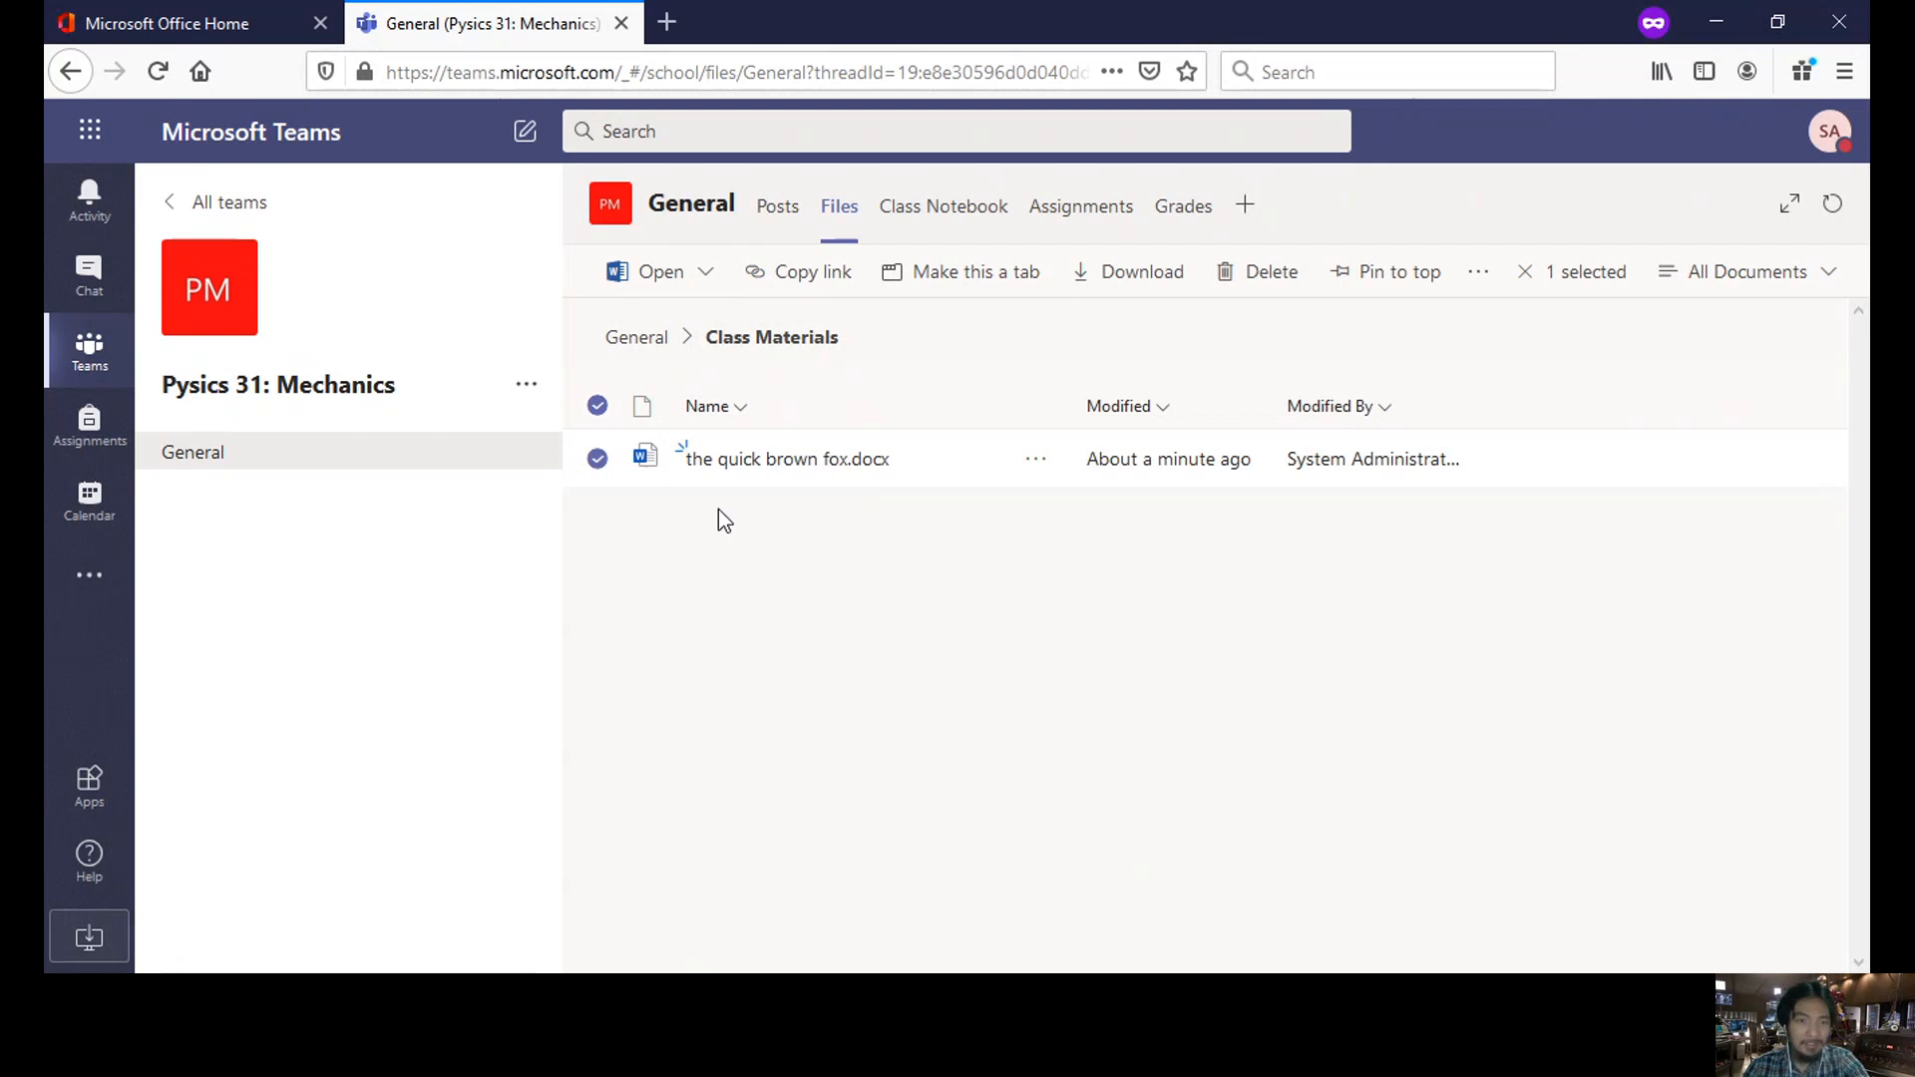
pyautogui.click(596, 459)
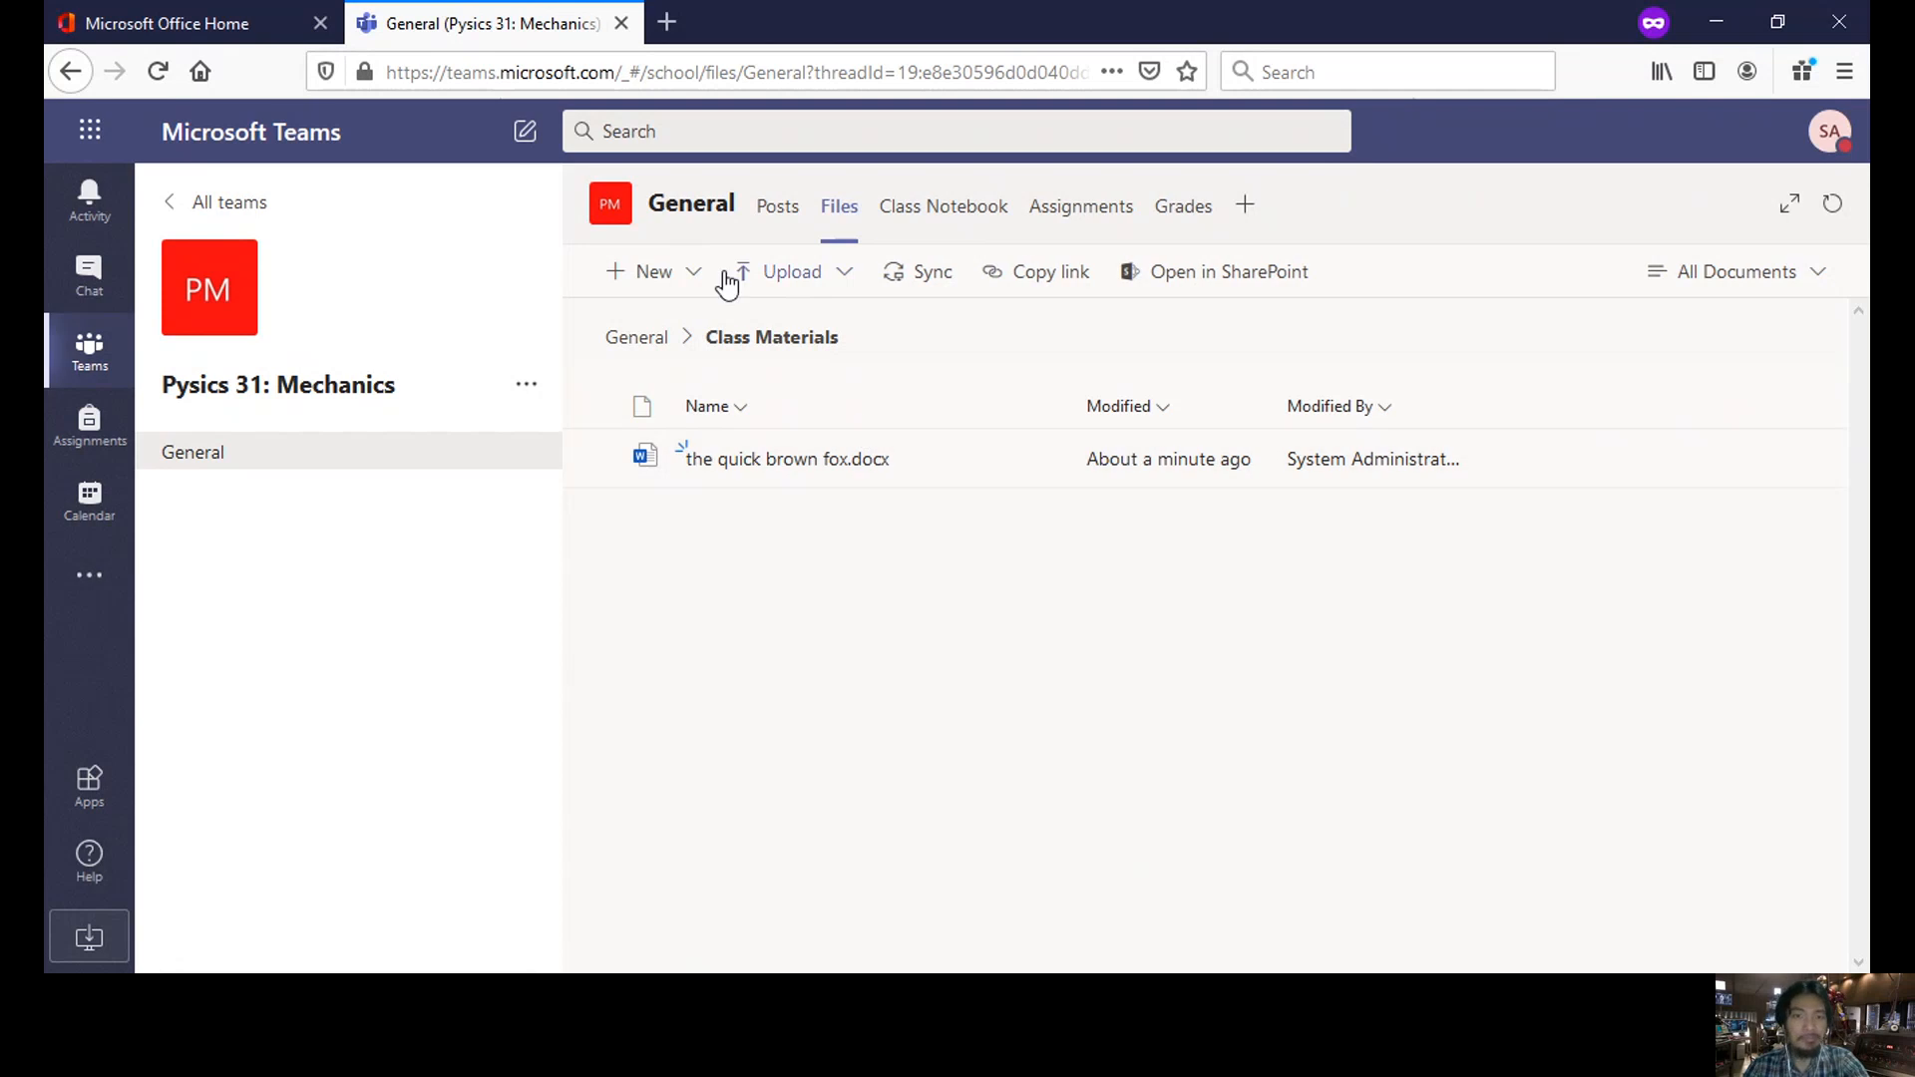
pyautogui.click(940, 213)
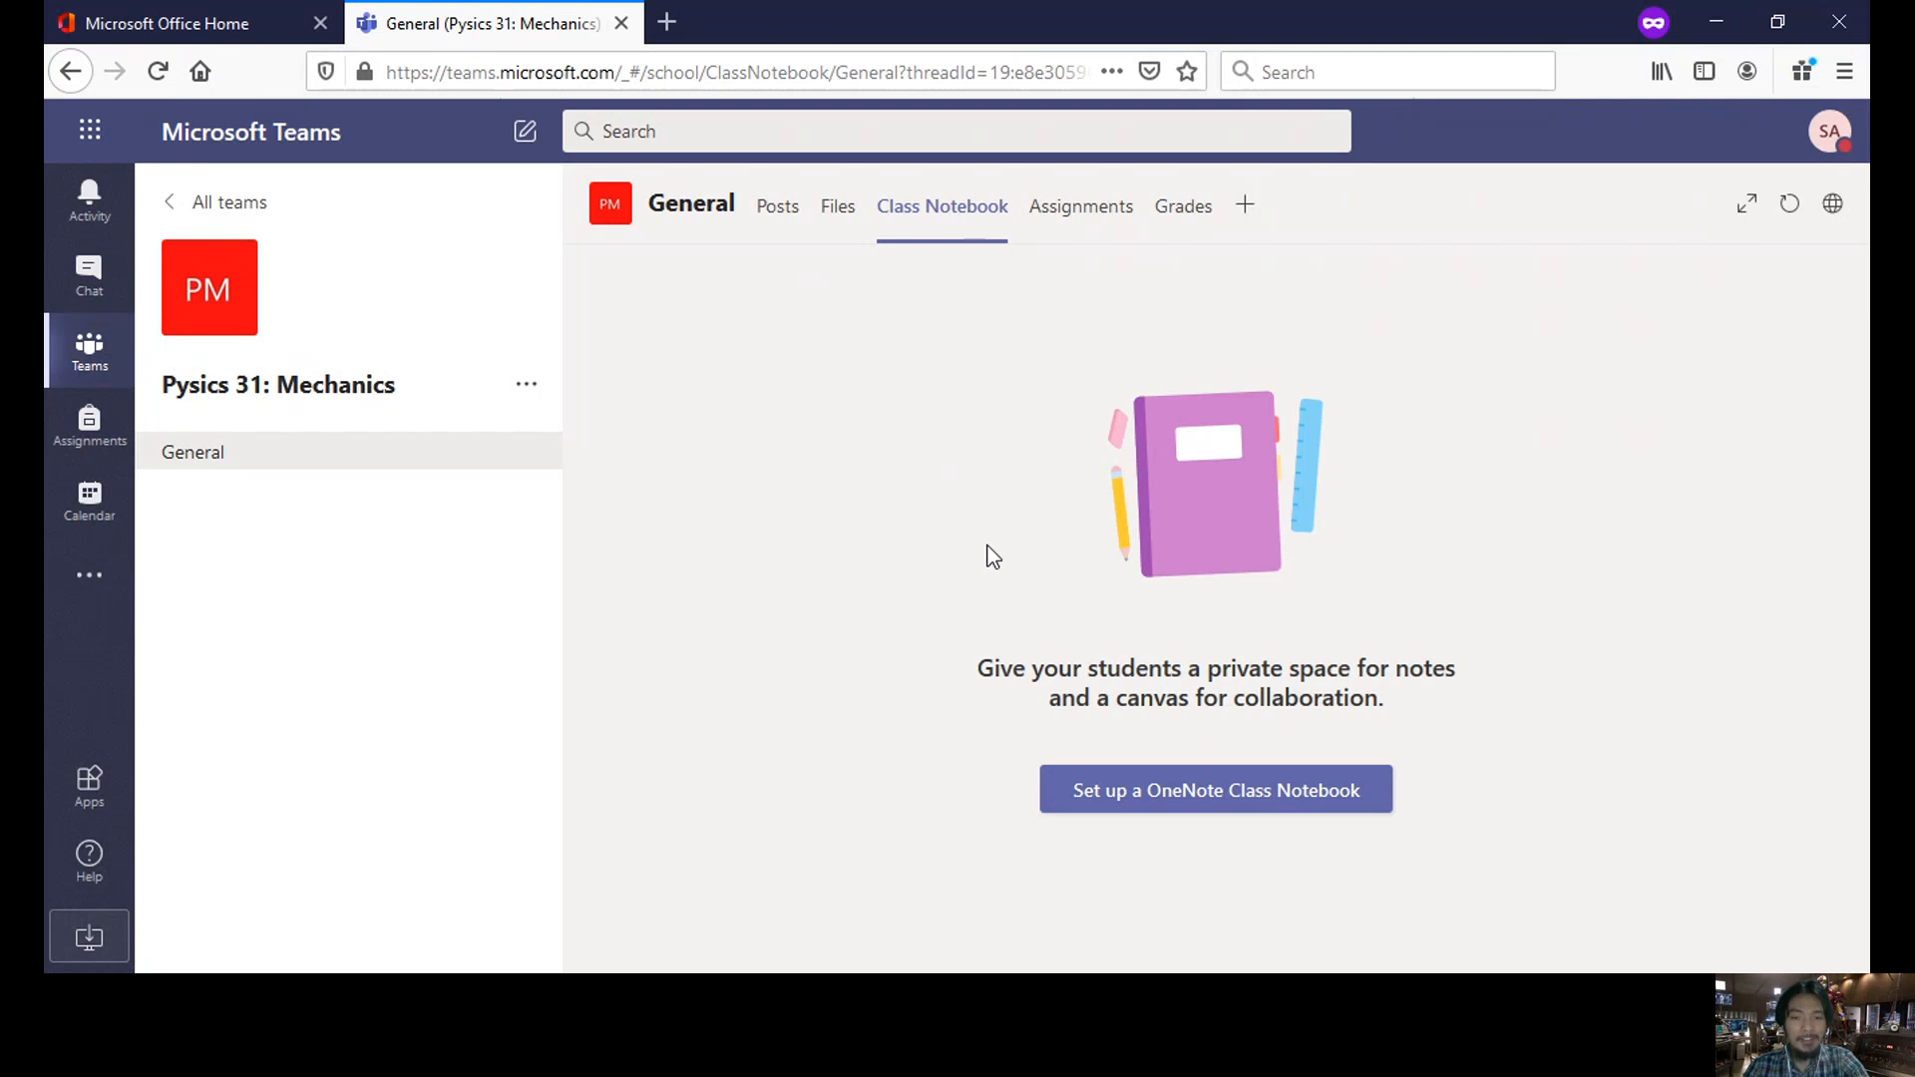
# - Show the Blank Notebook and From existing notebook content setup options
pyautogui.click(1170, 804)
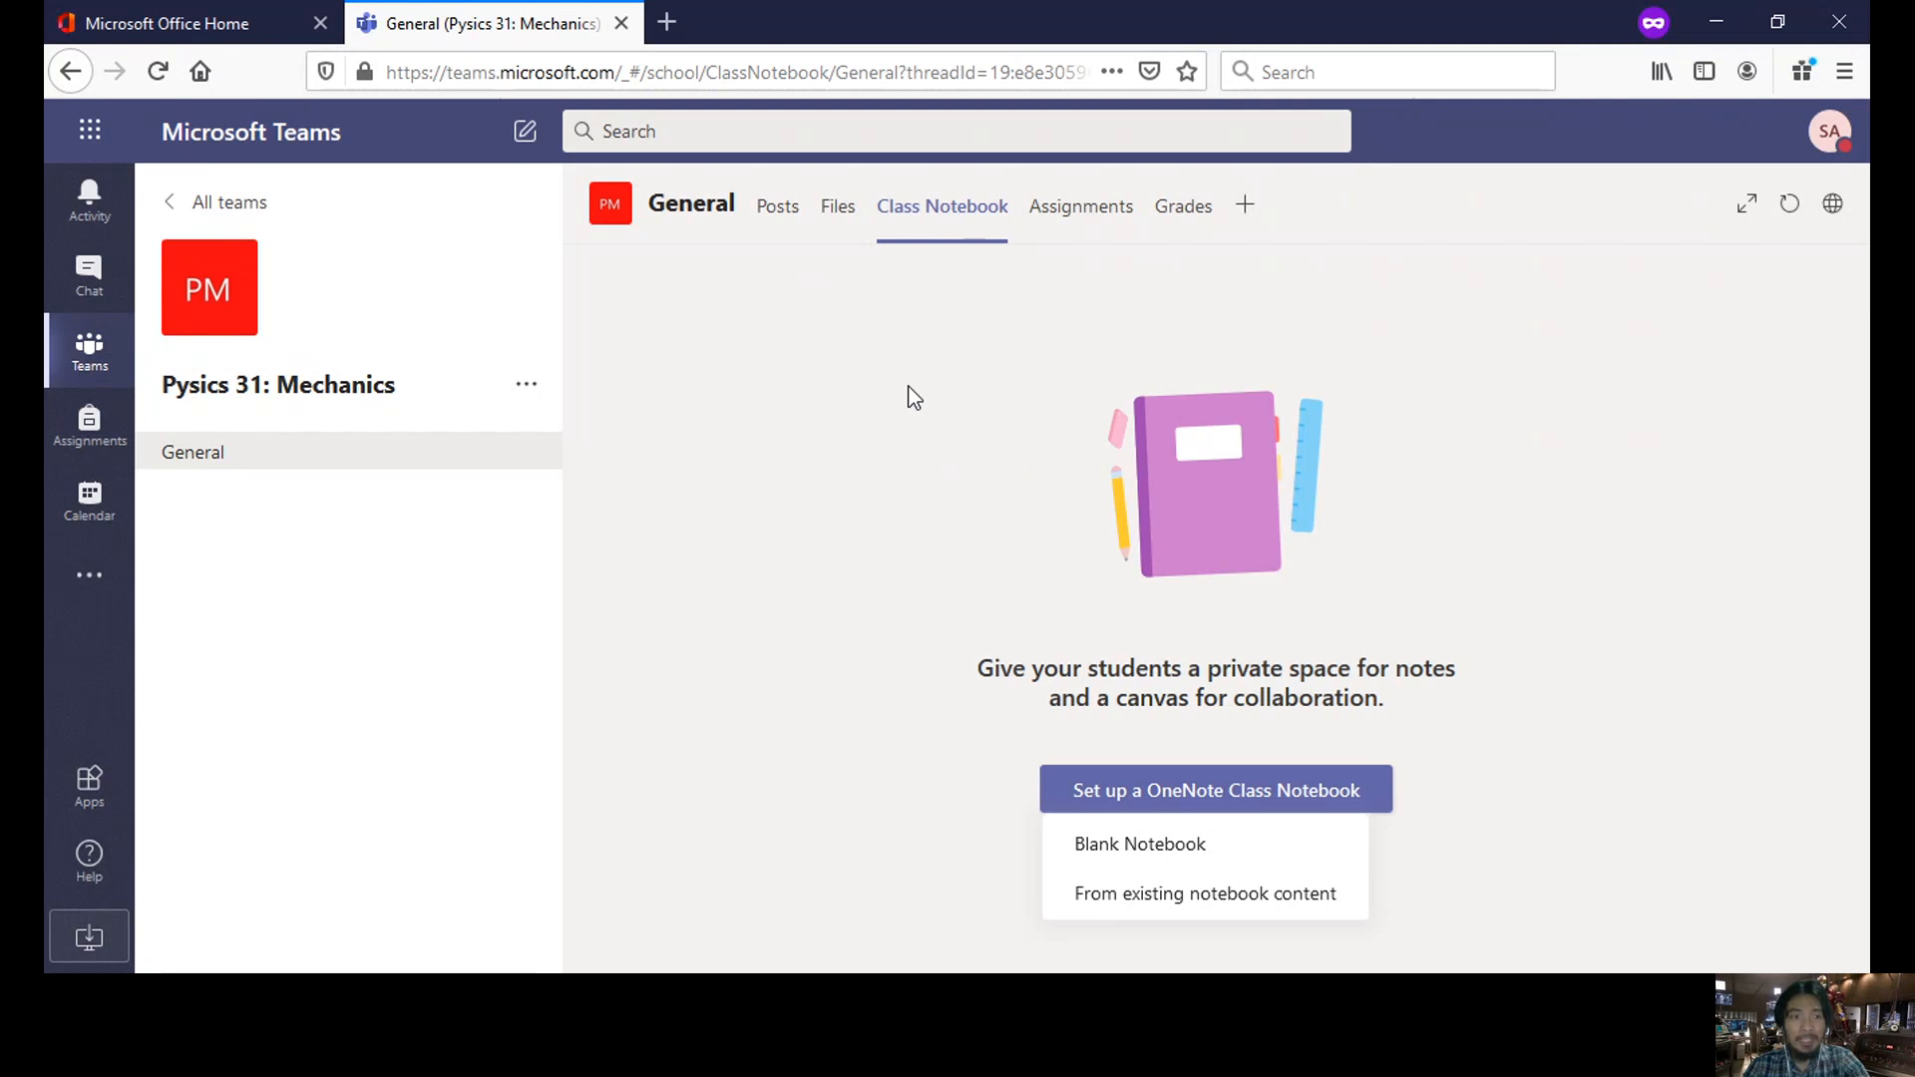
# - Glance at Microsoft Office Home, then open the Pysics 31: Mechanics team's Assignments tab
pyautogui.click(207, 34)
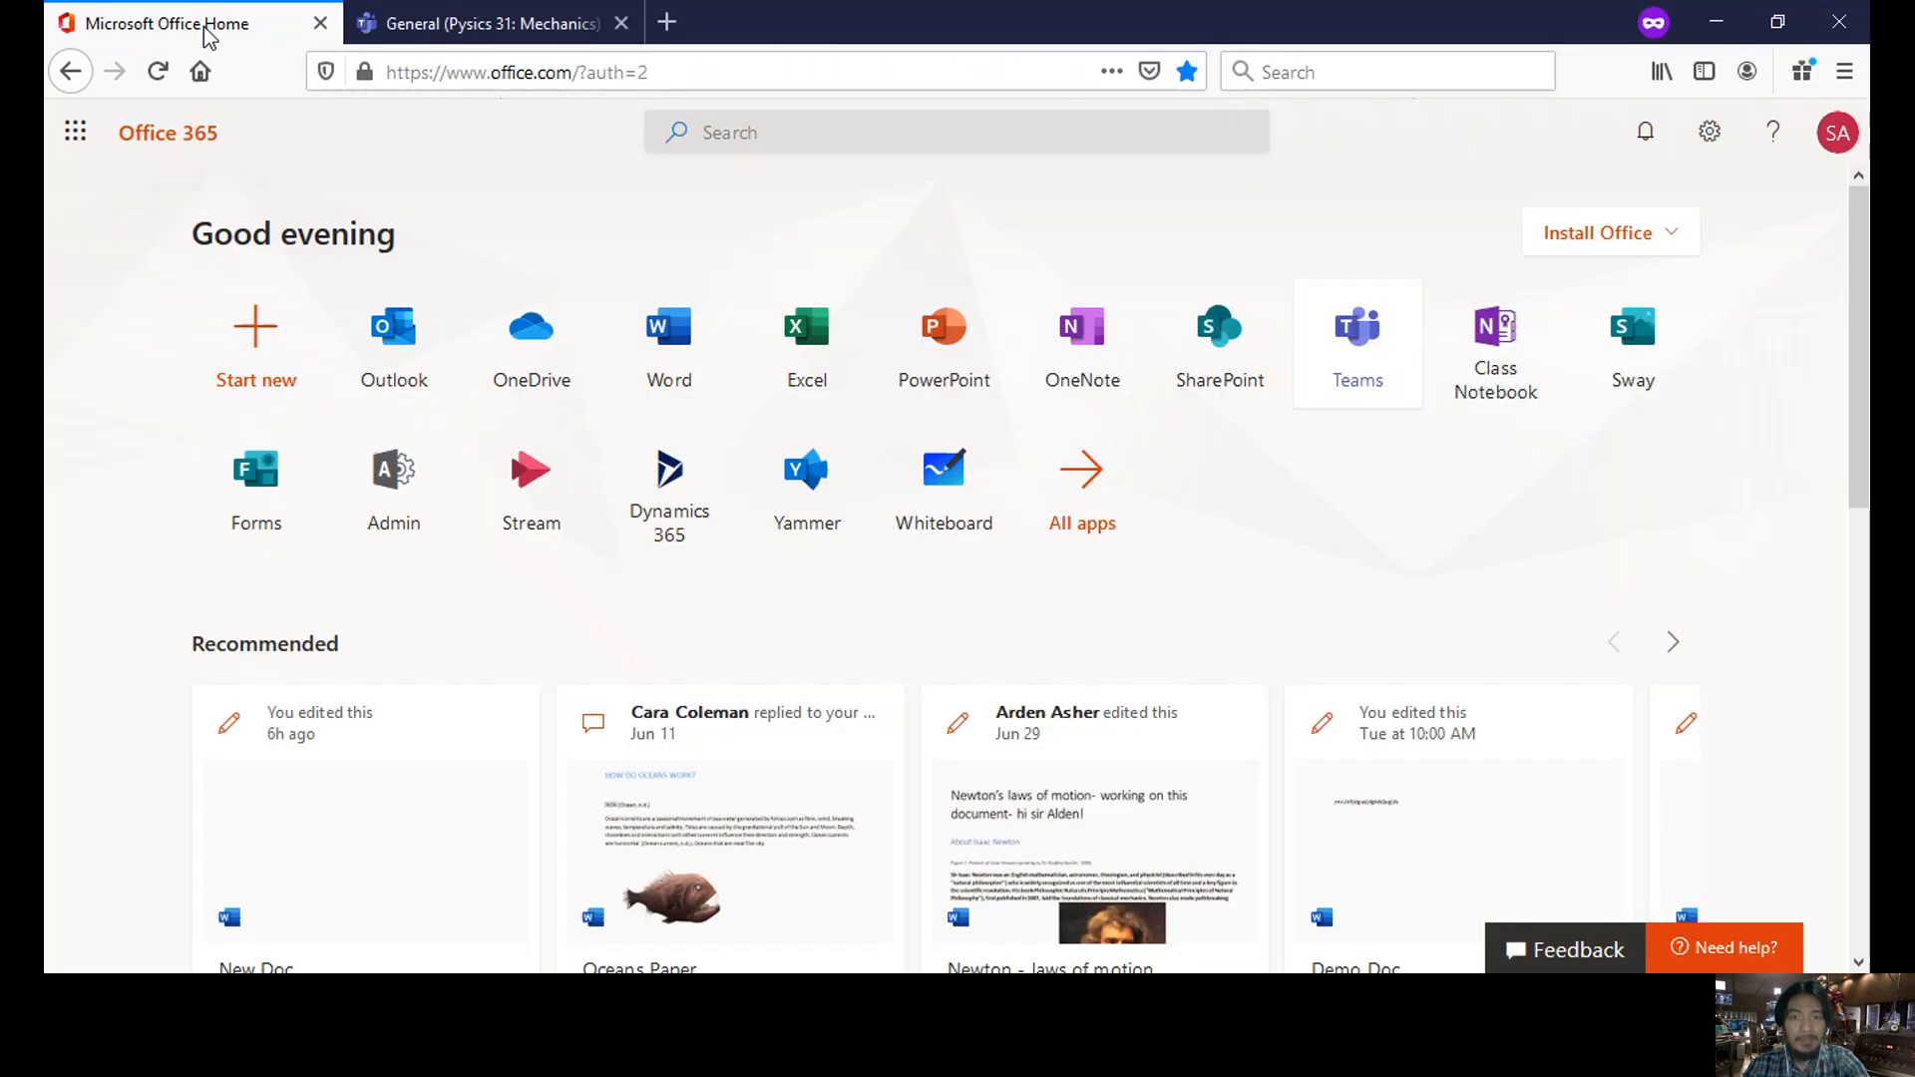
pyautogui.click(464, 30)
pyautogui.click(1122, 232)
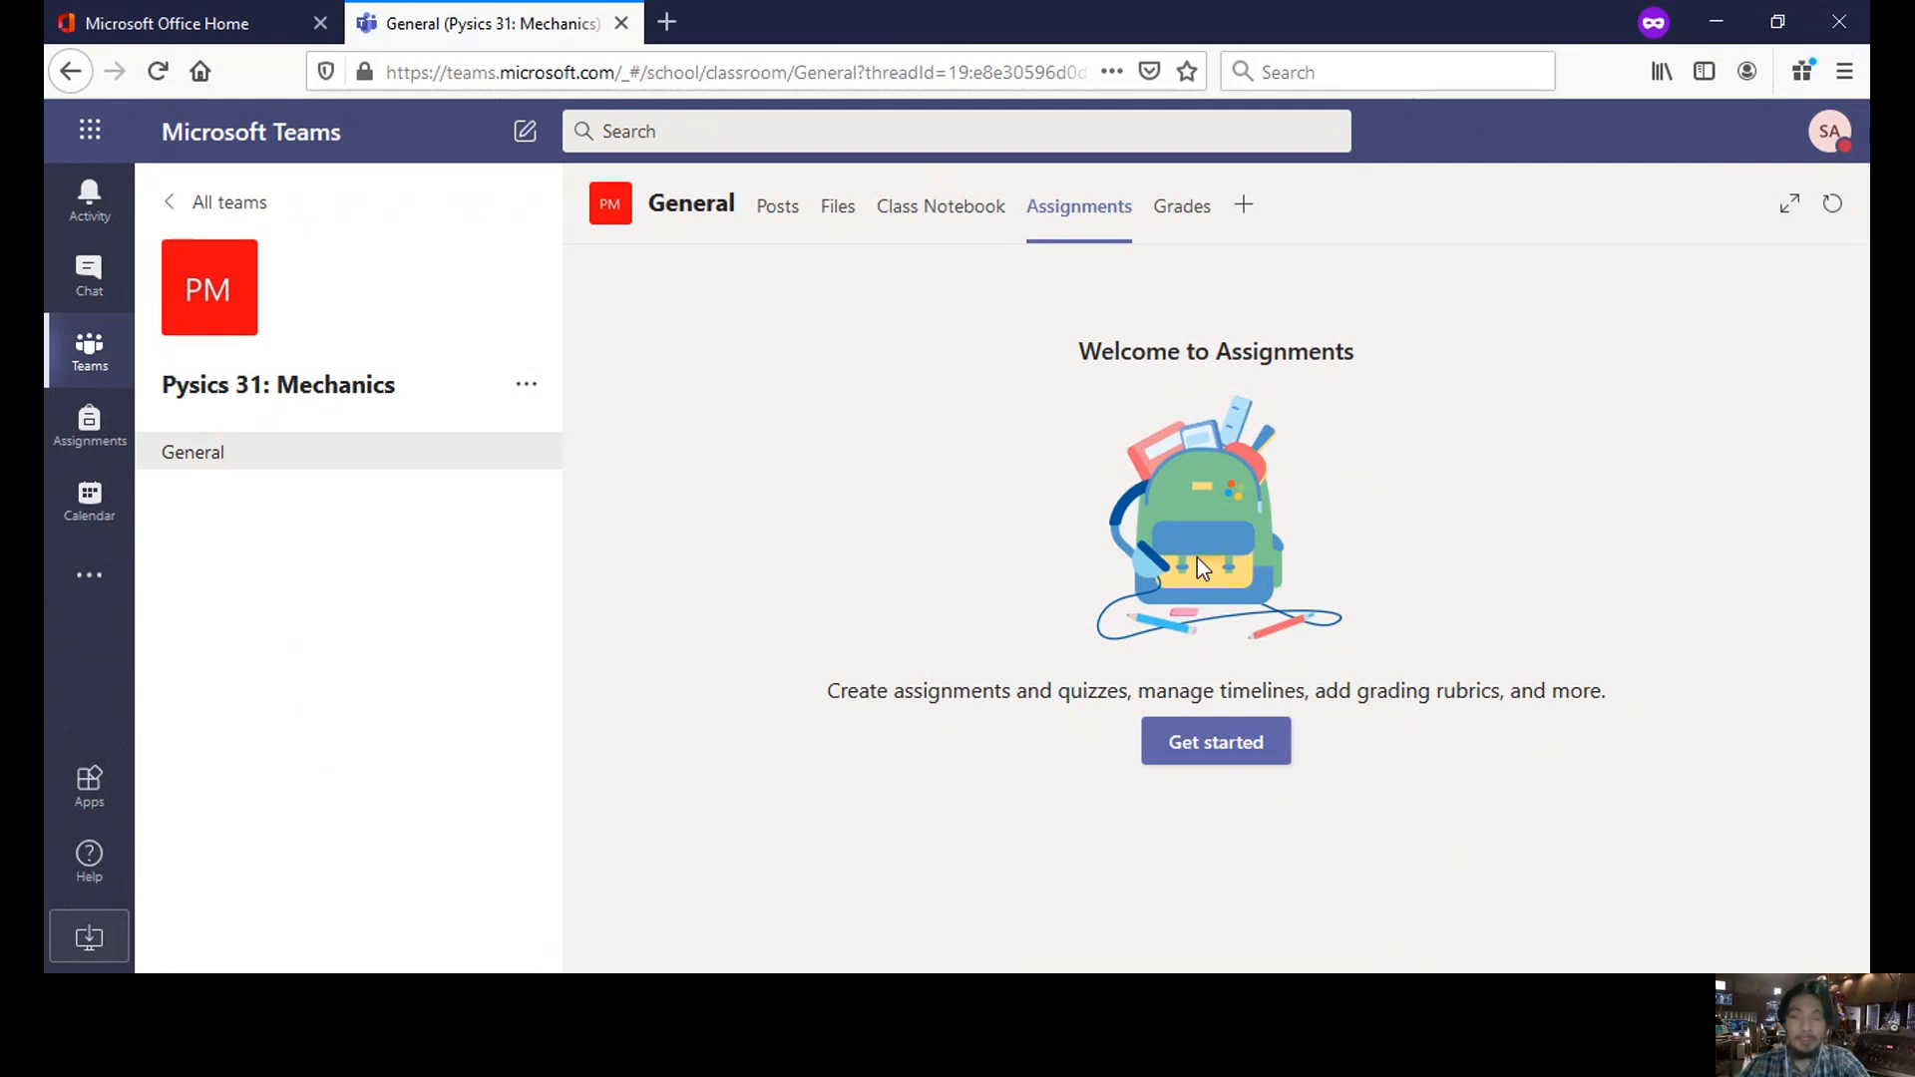
# - Create a new assignment titled 'Physics Assignment'
pyautogui.click(1234, 766)
pyautogui.click(668, 783)
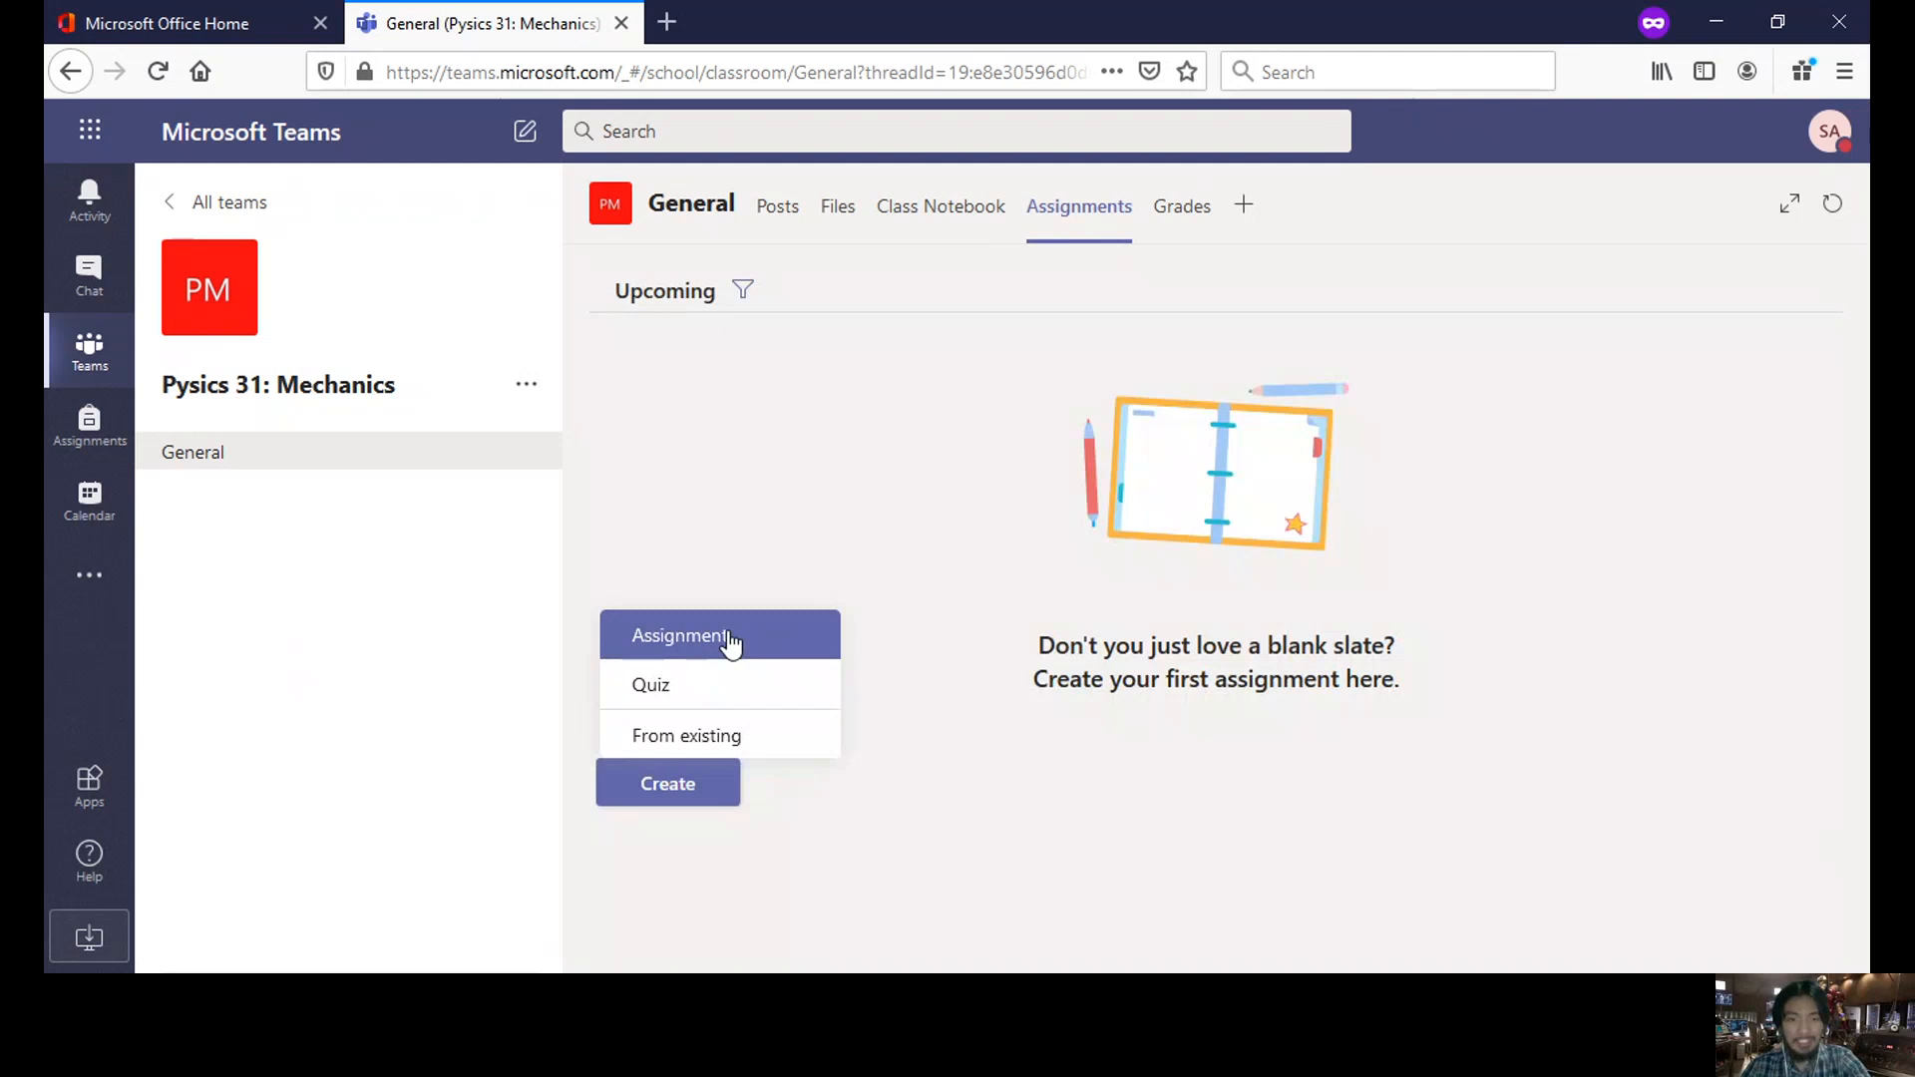
pyautogui.click(734, 646)
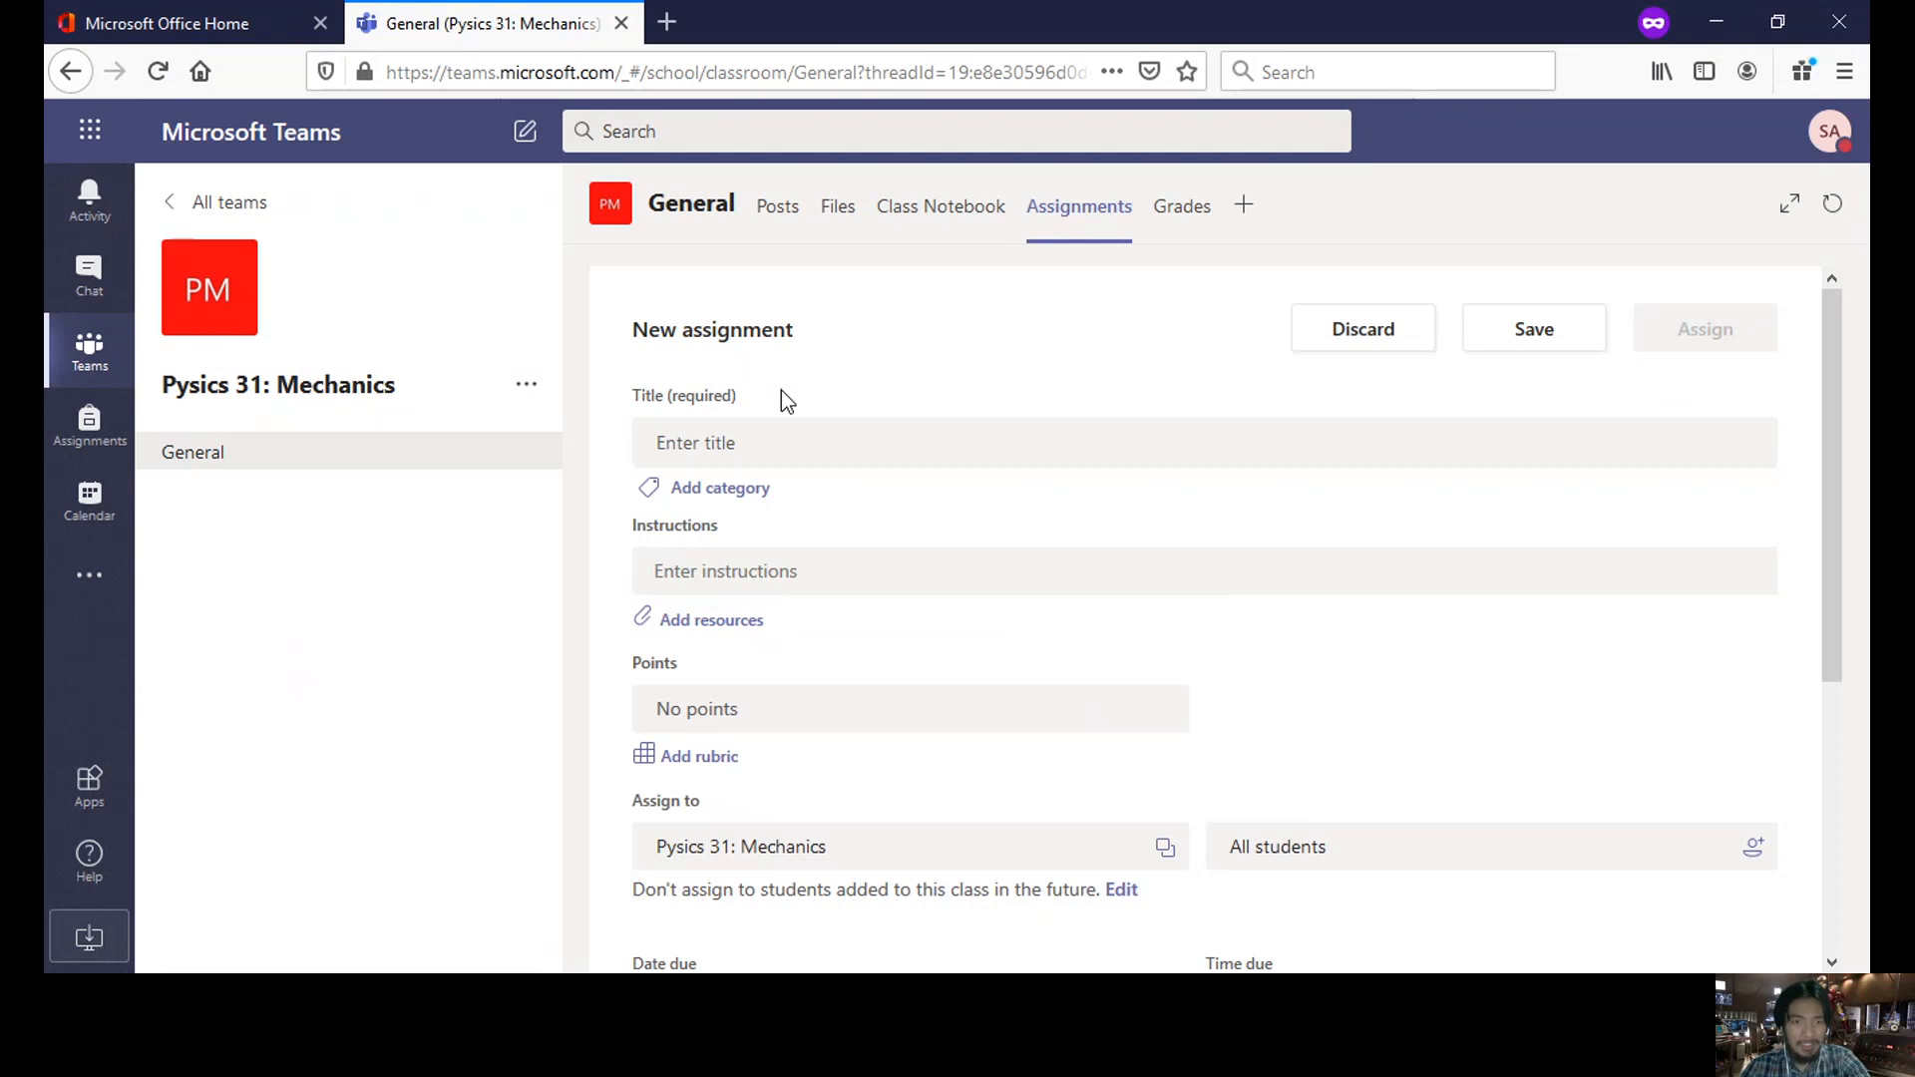
pyautogui.click(787, 437)
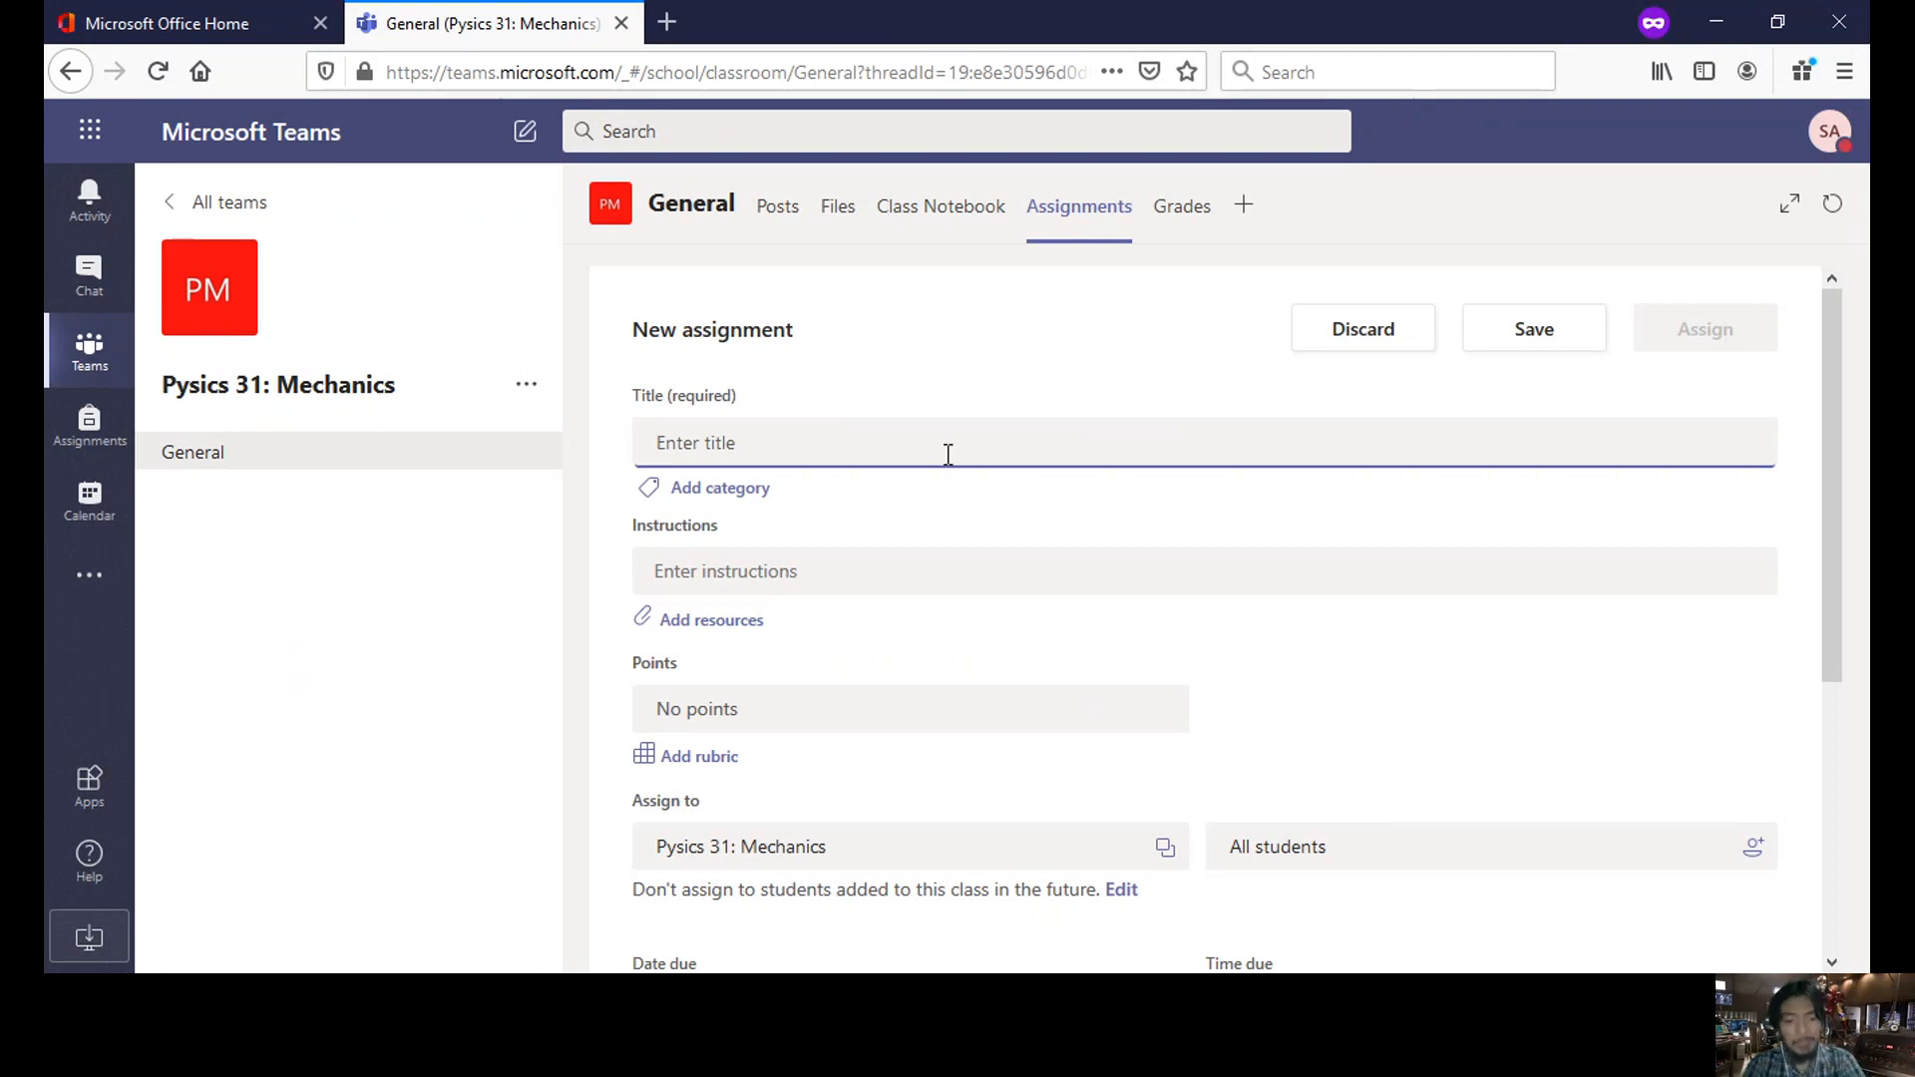
pyautogui.write('Physic')
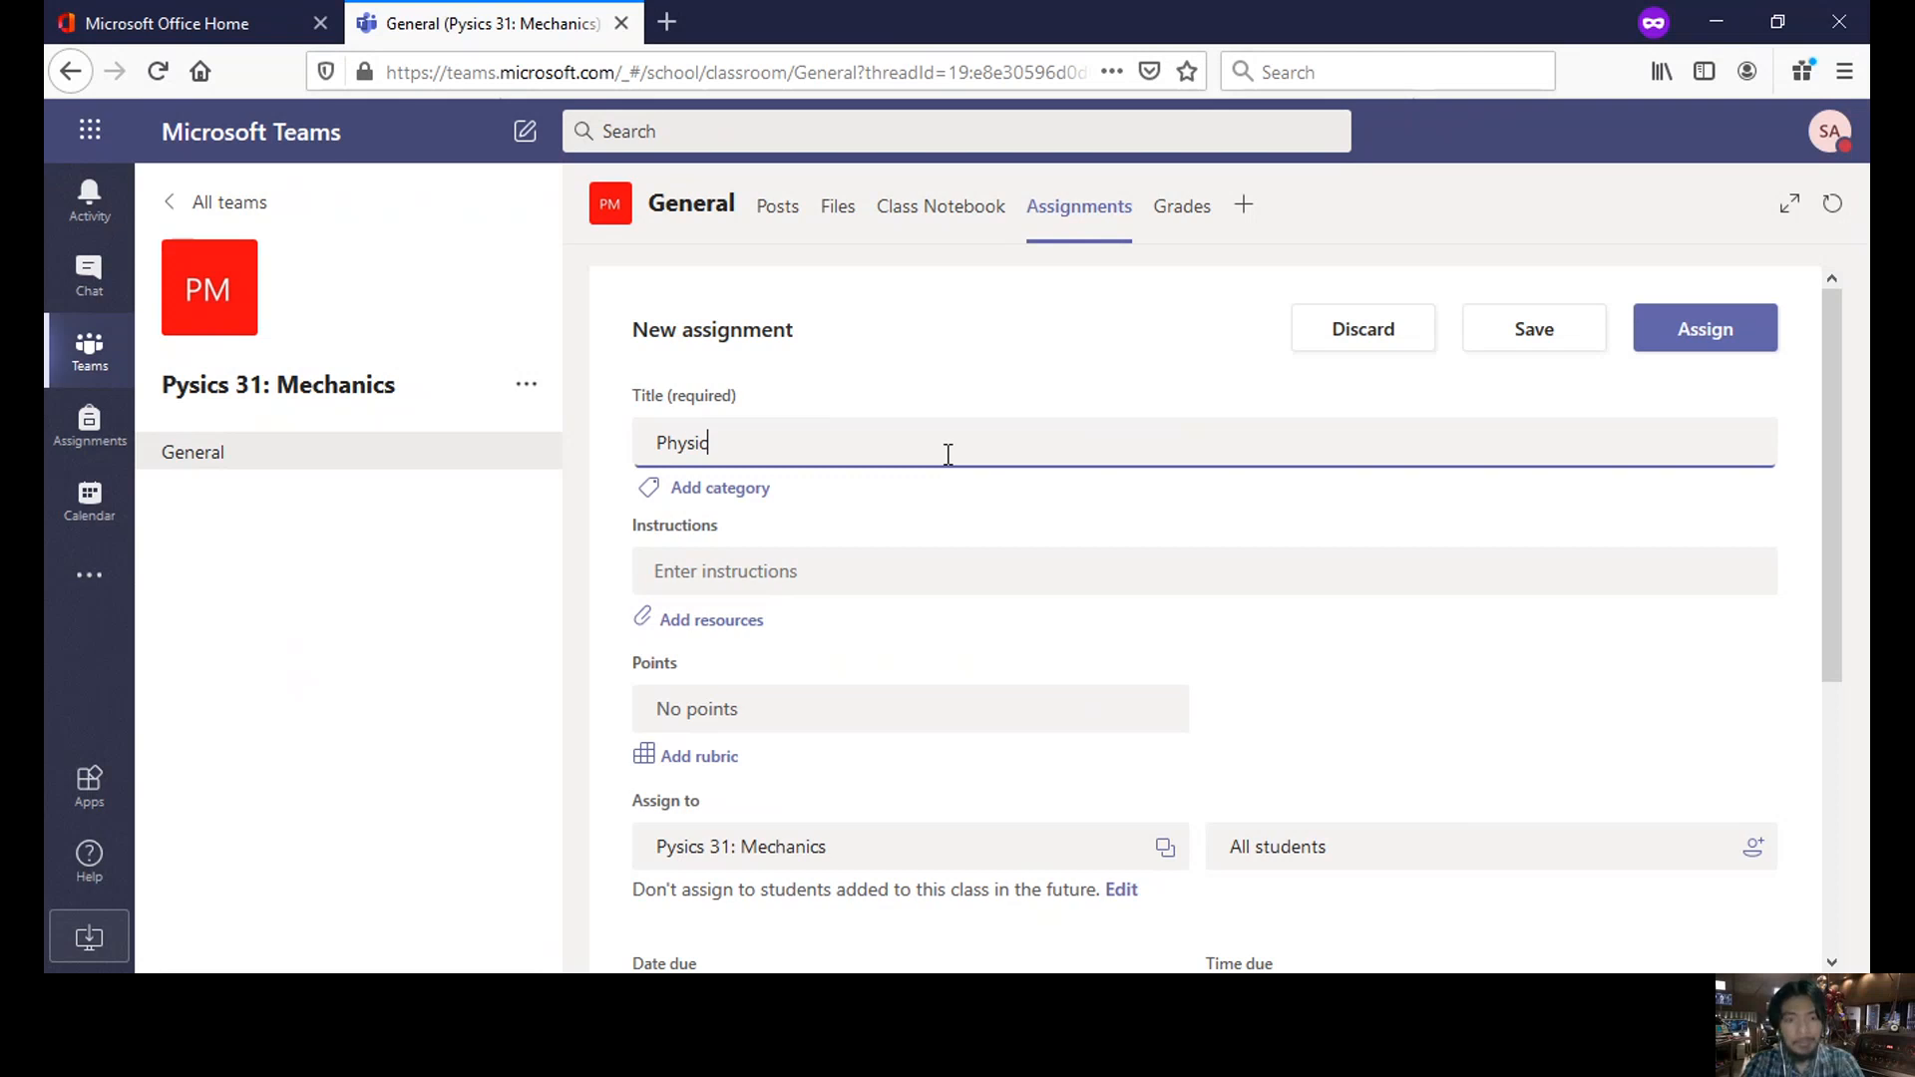
pyautogui.write('s Assignment')
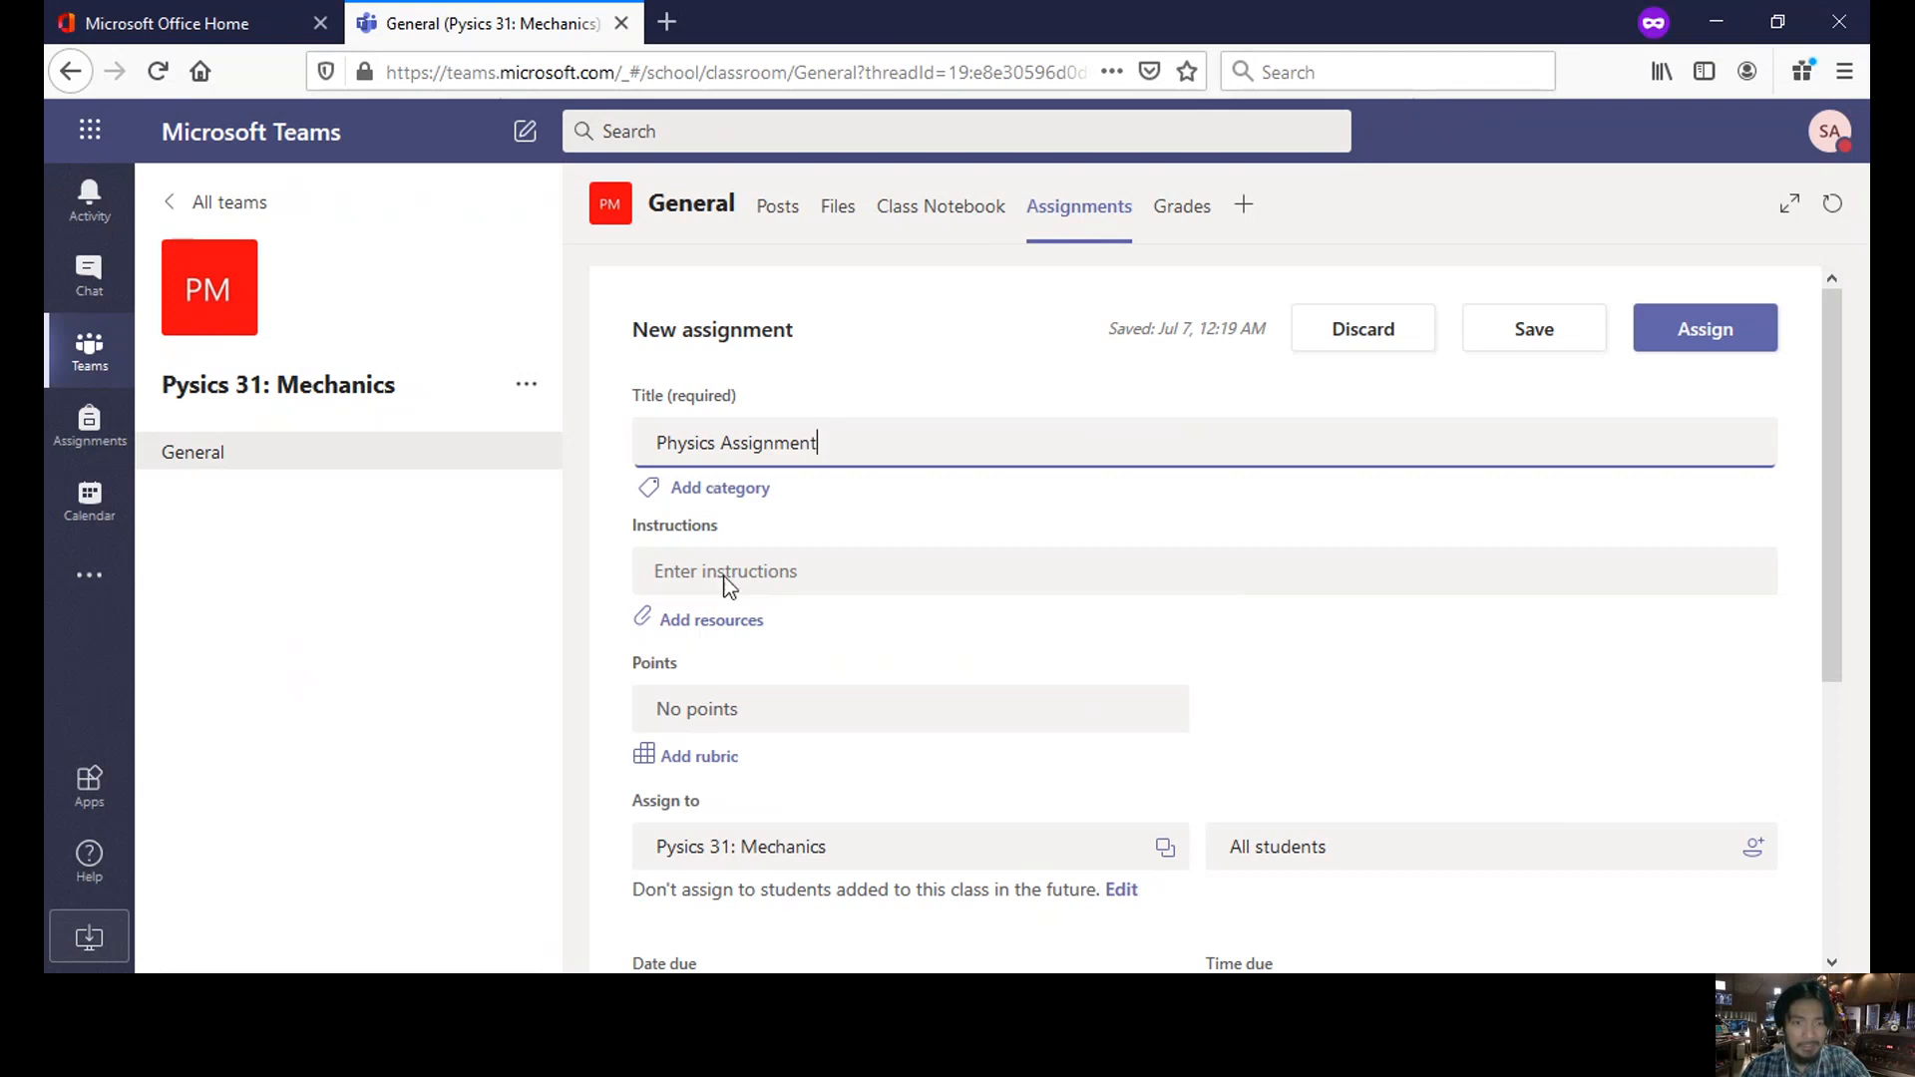
# - Enter the instructions 'Pls Read Carefully and Answer the attached item'
pyautogui.click(755, 581)
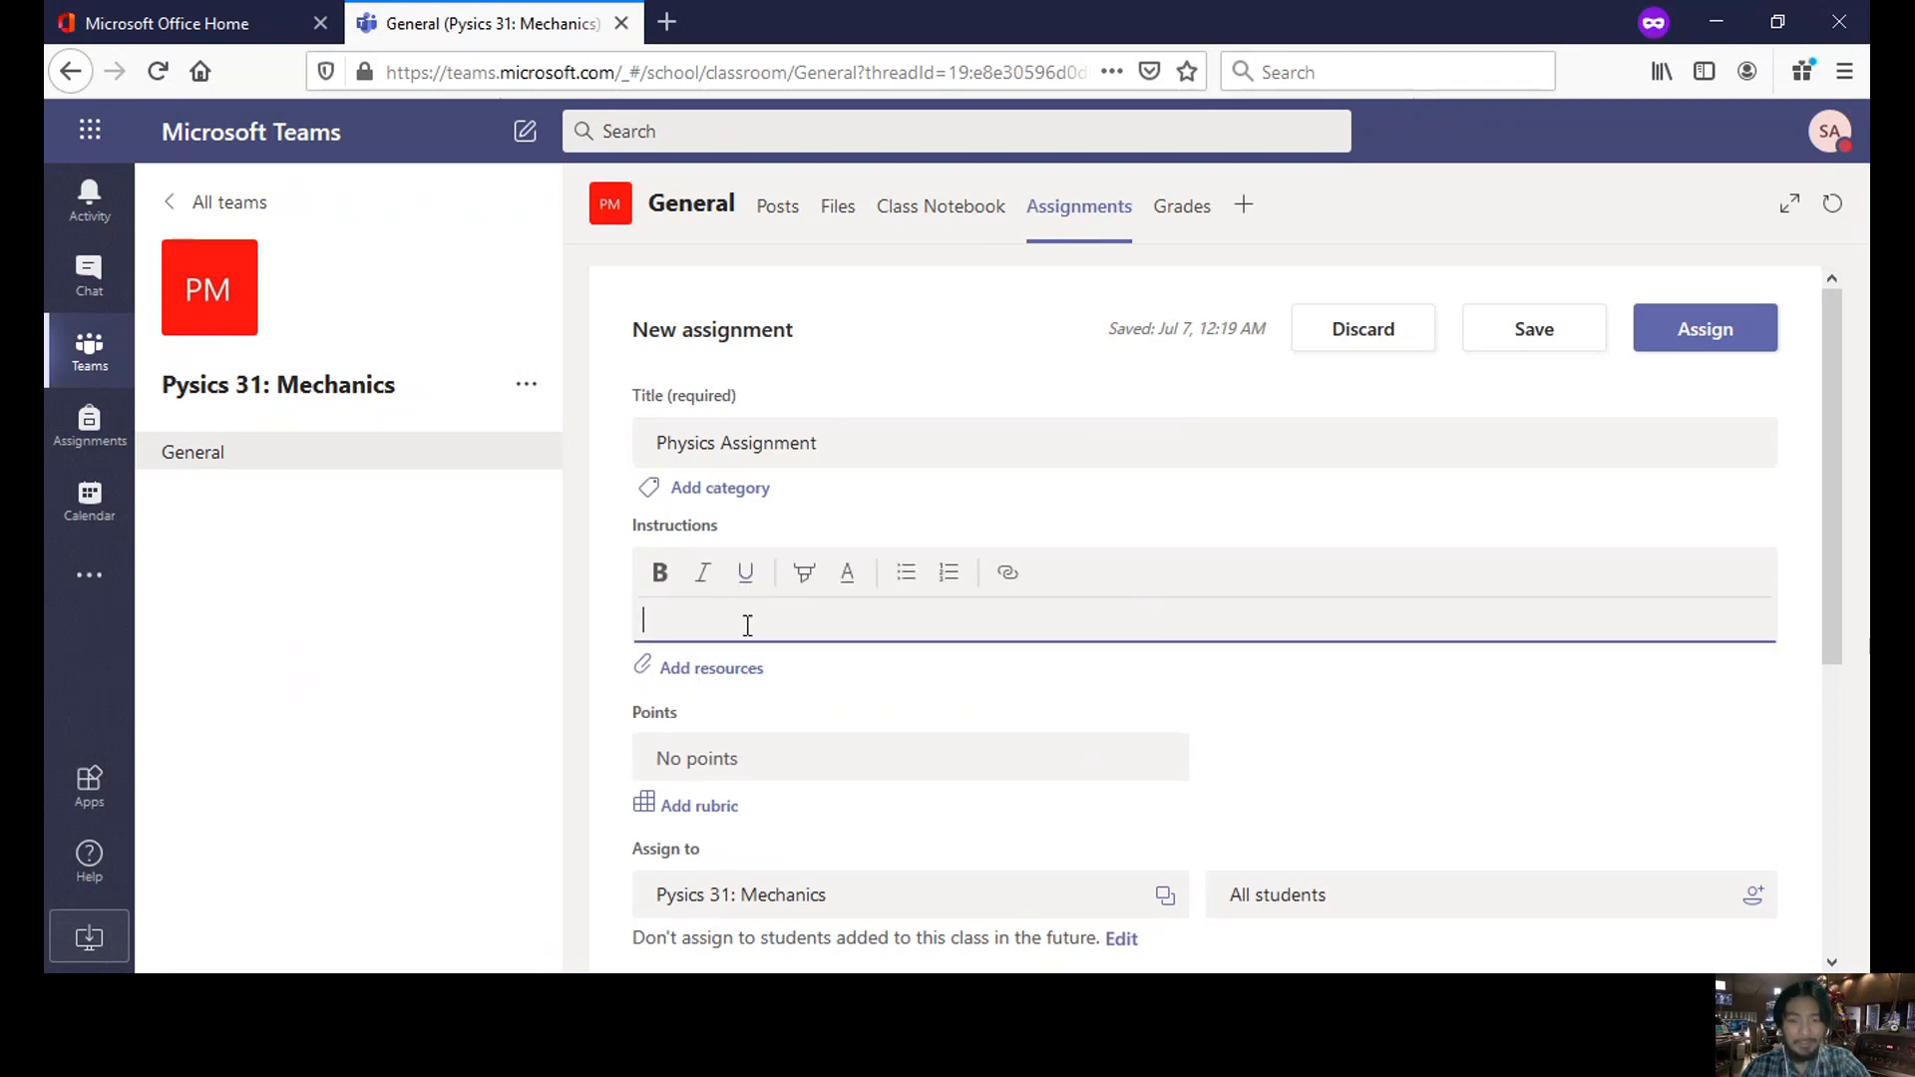
pyautogui.write('Pls R')
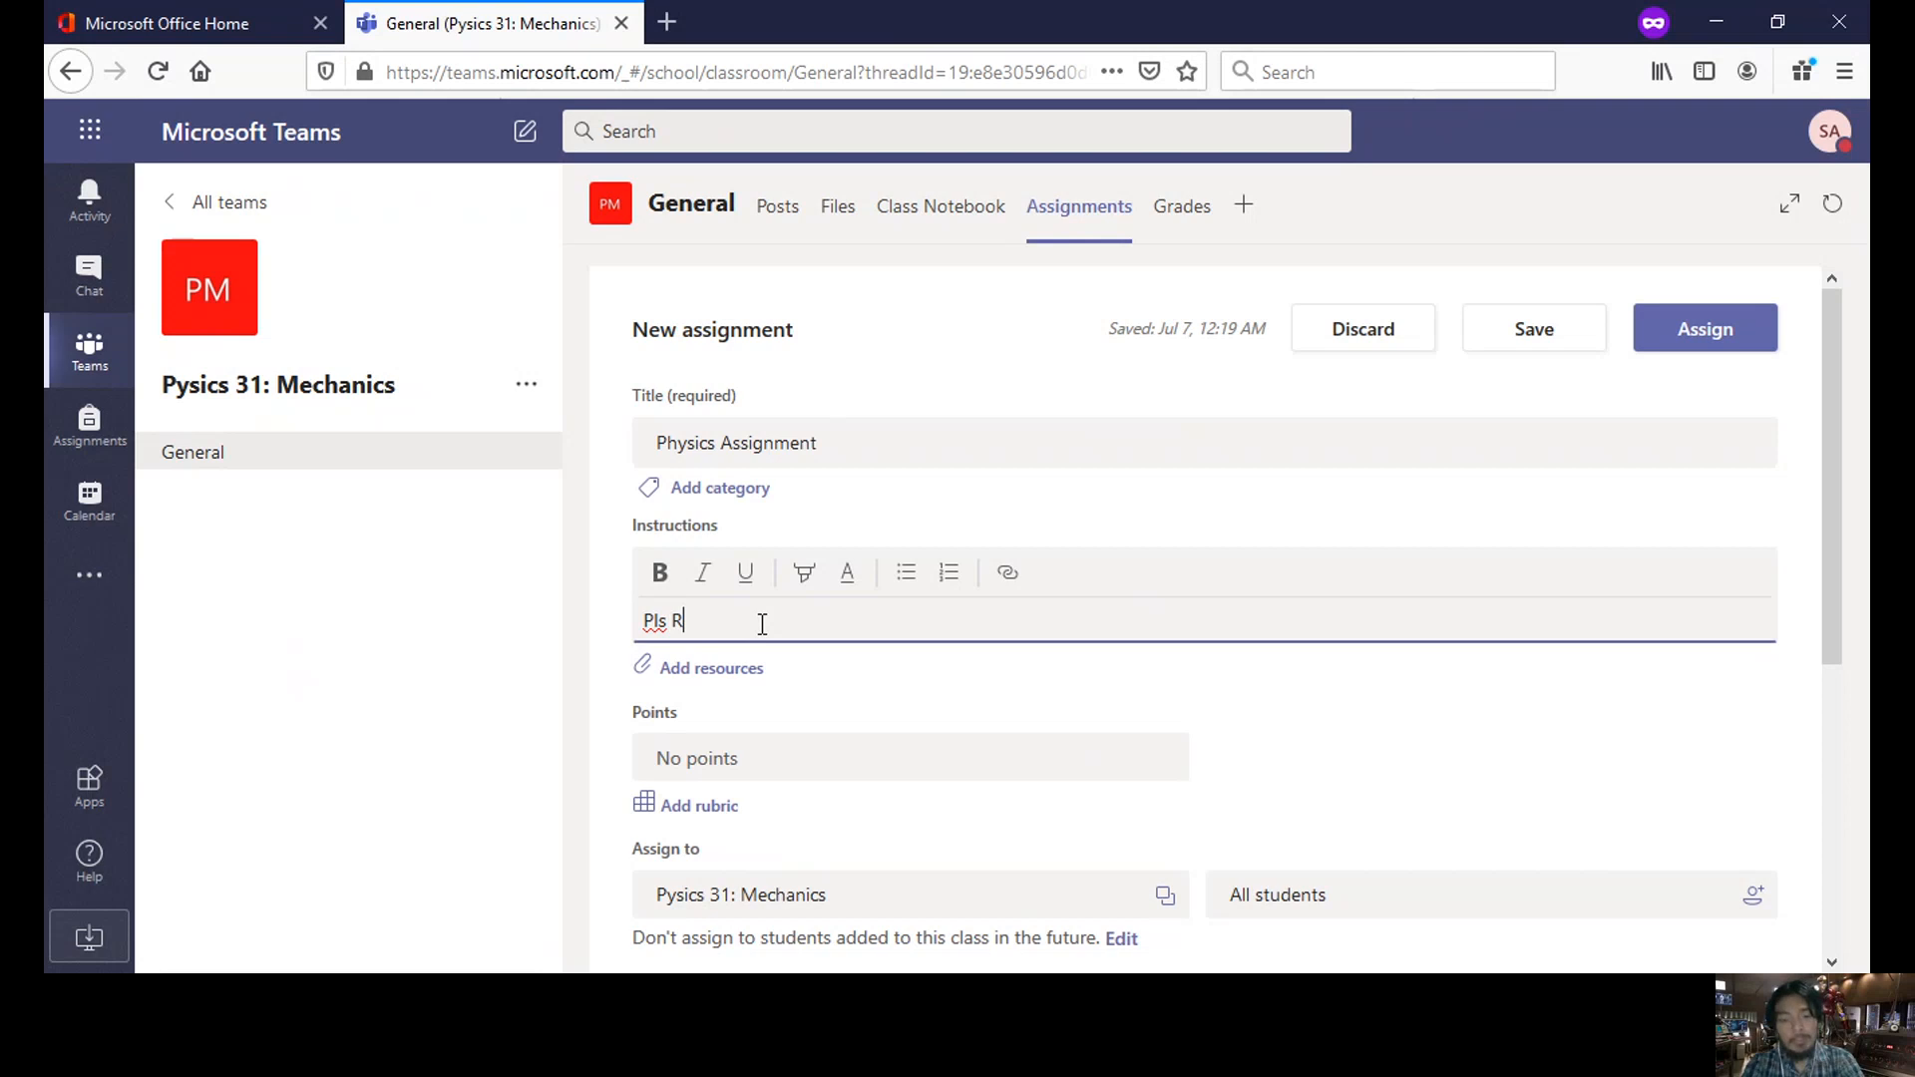
pyautogui.write('ead Carefully and Answer ')
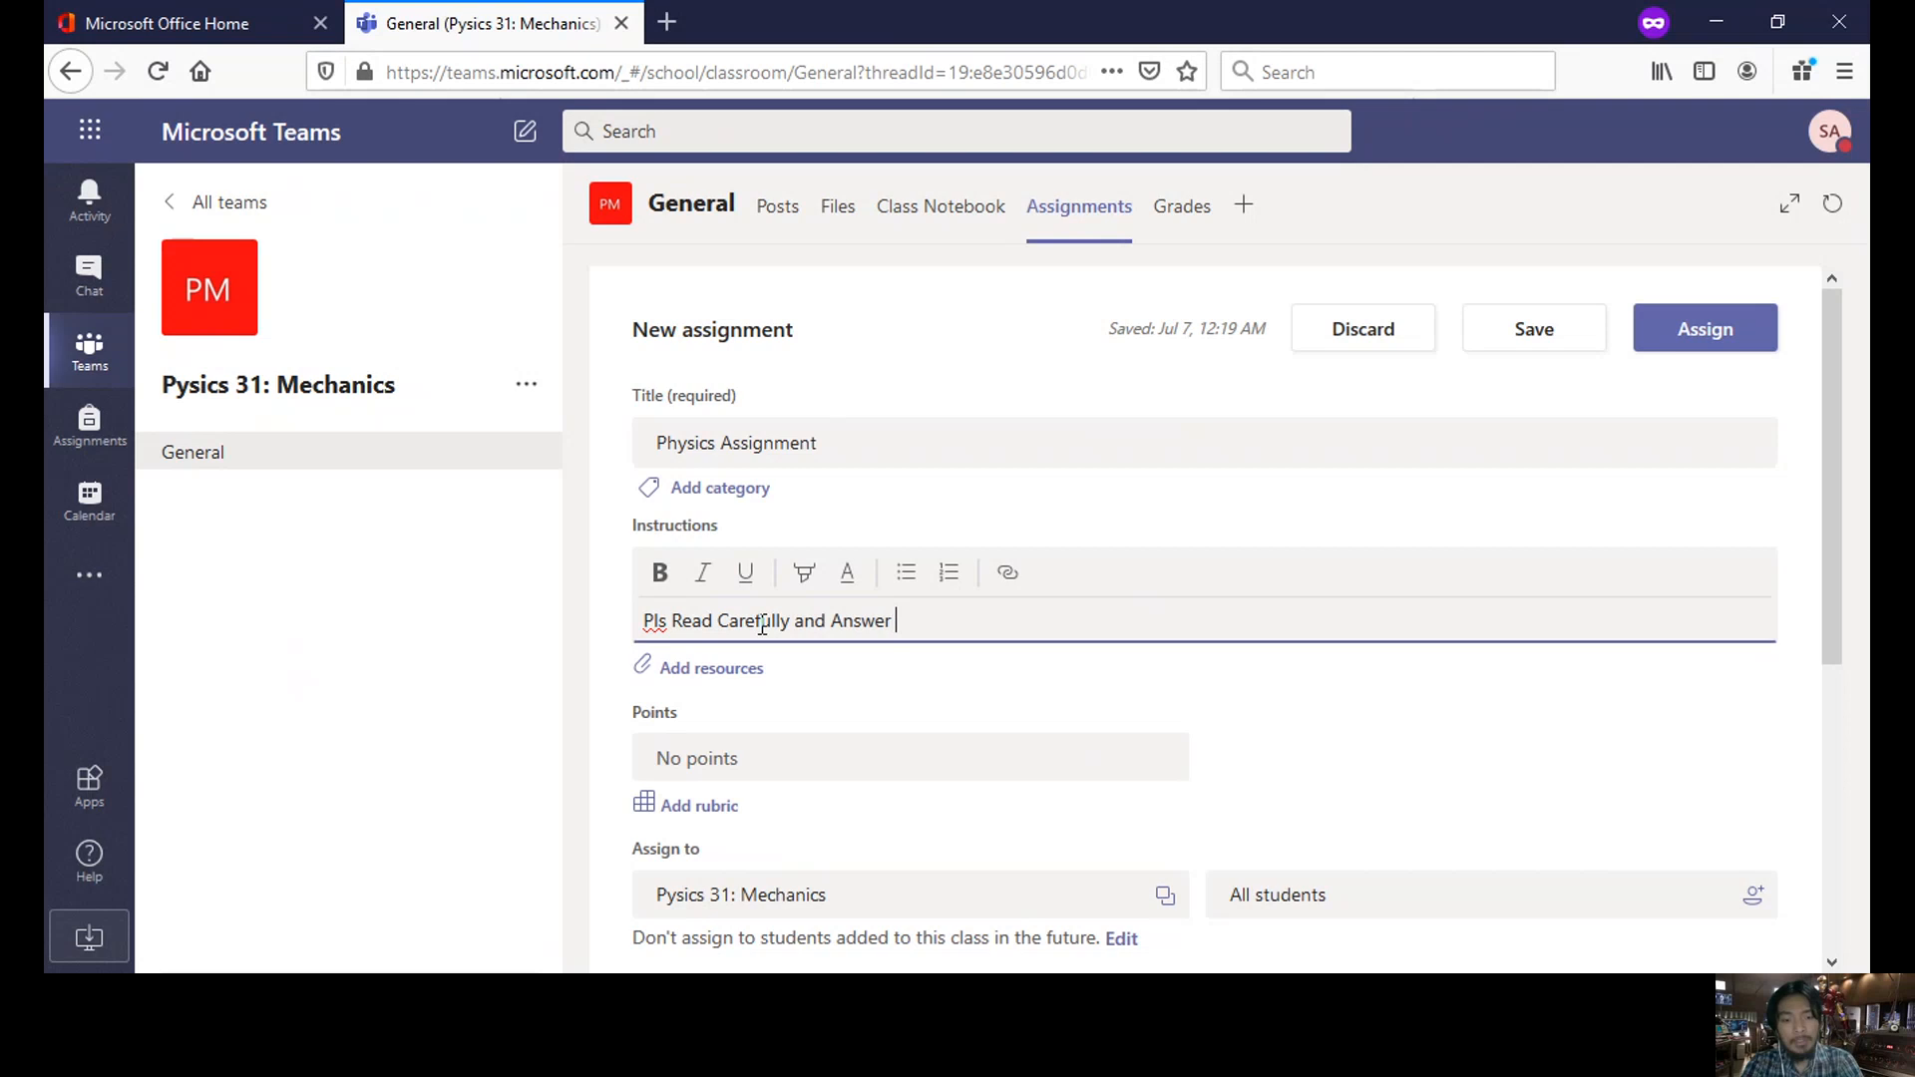
pyautogui.write('the attached item')
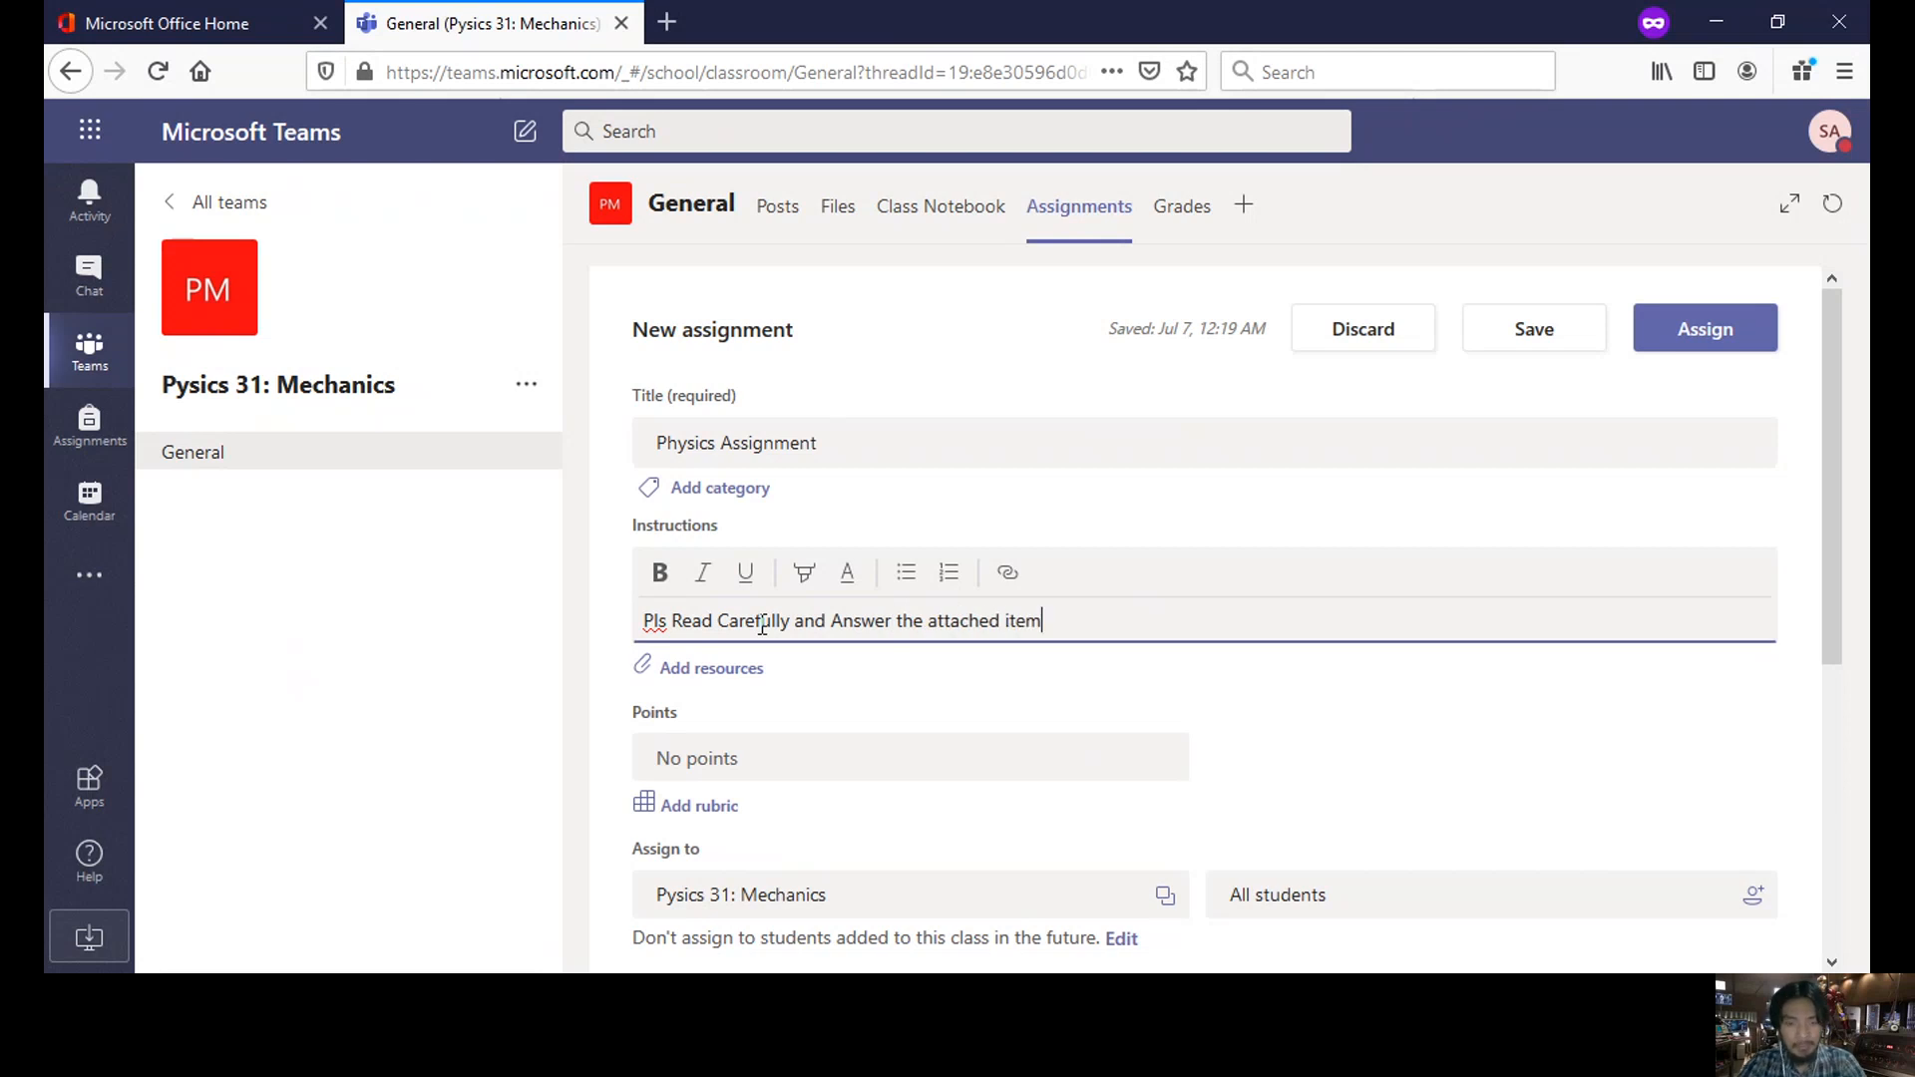
pyautogui.click(729, 683)
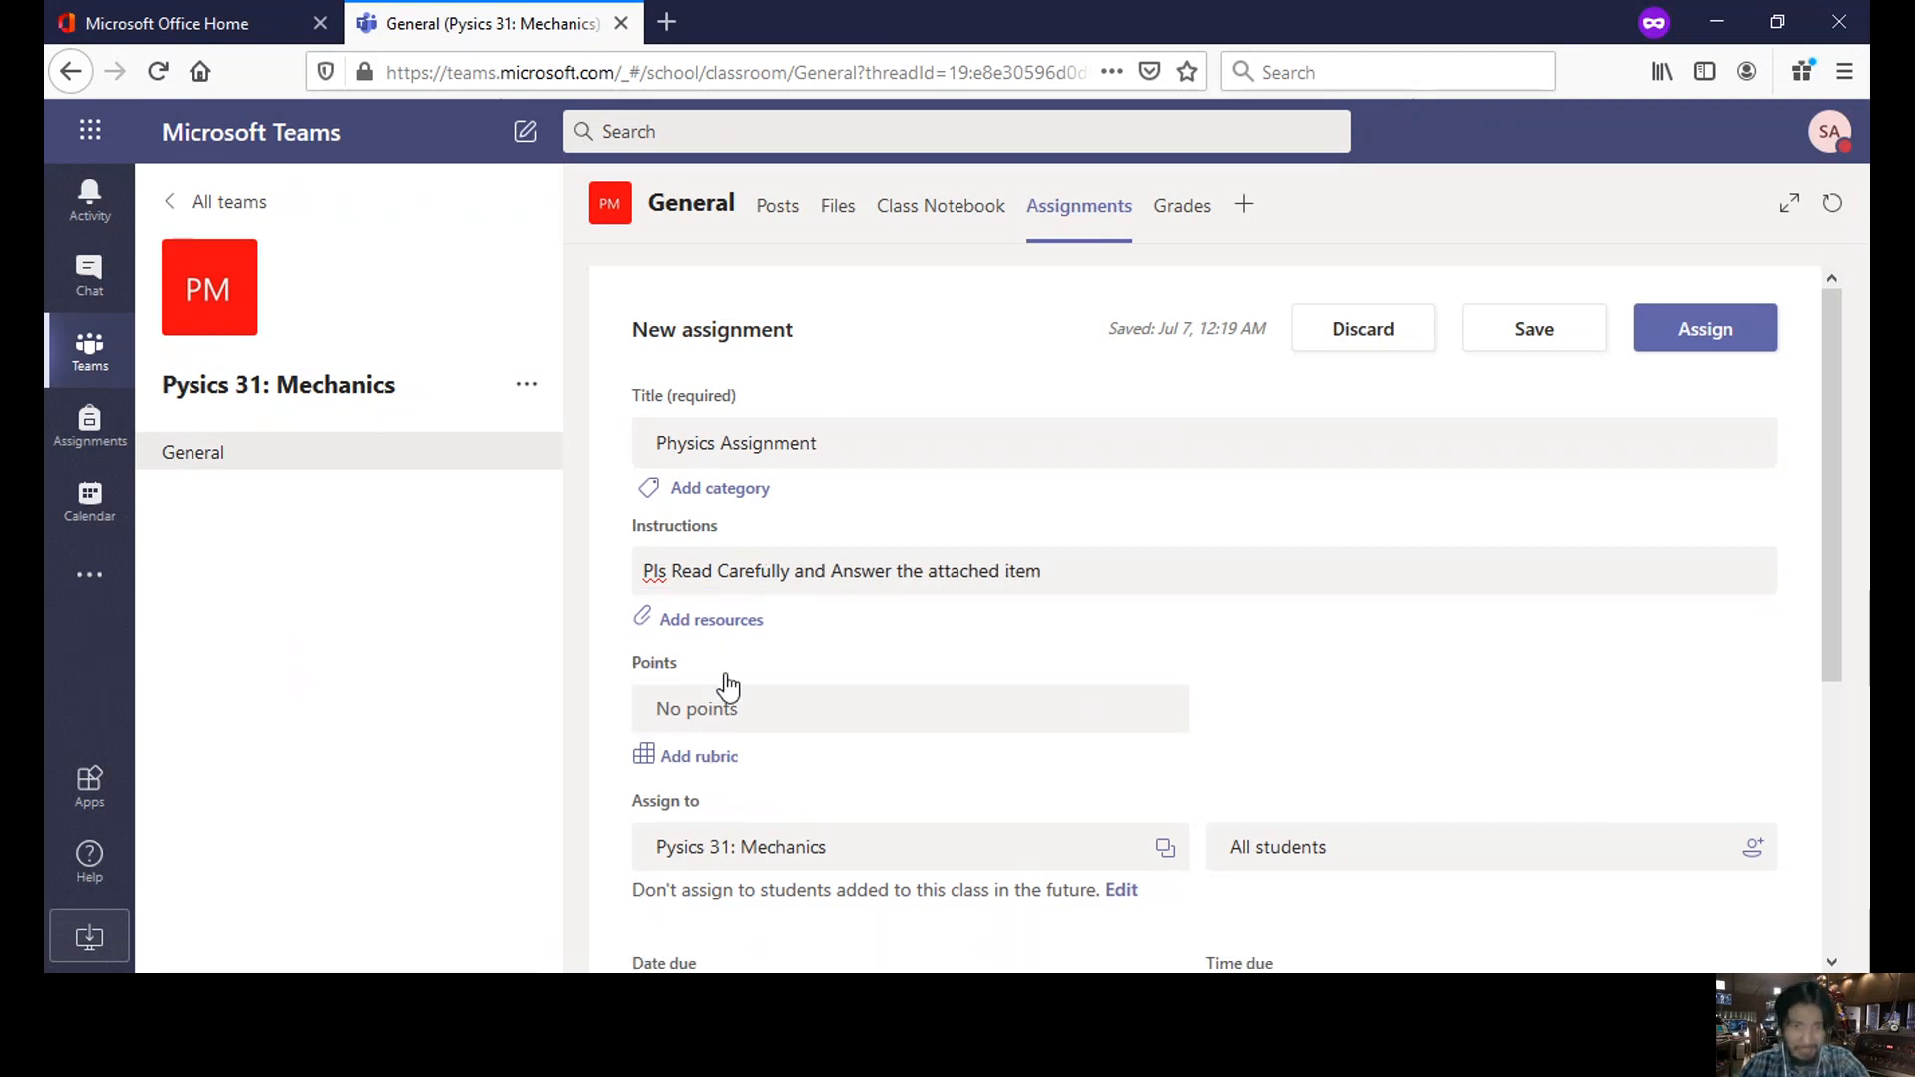
# - Browse the resource sources and attach Document.docx from OneDrive to the Physics Assignment
pyautogui.click(674, 627)
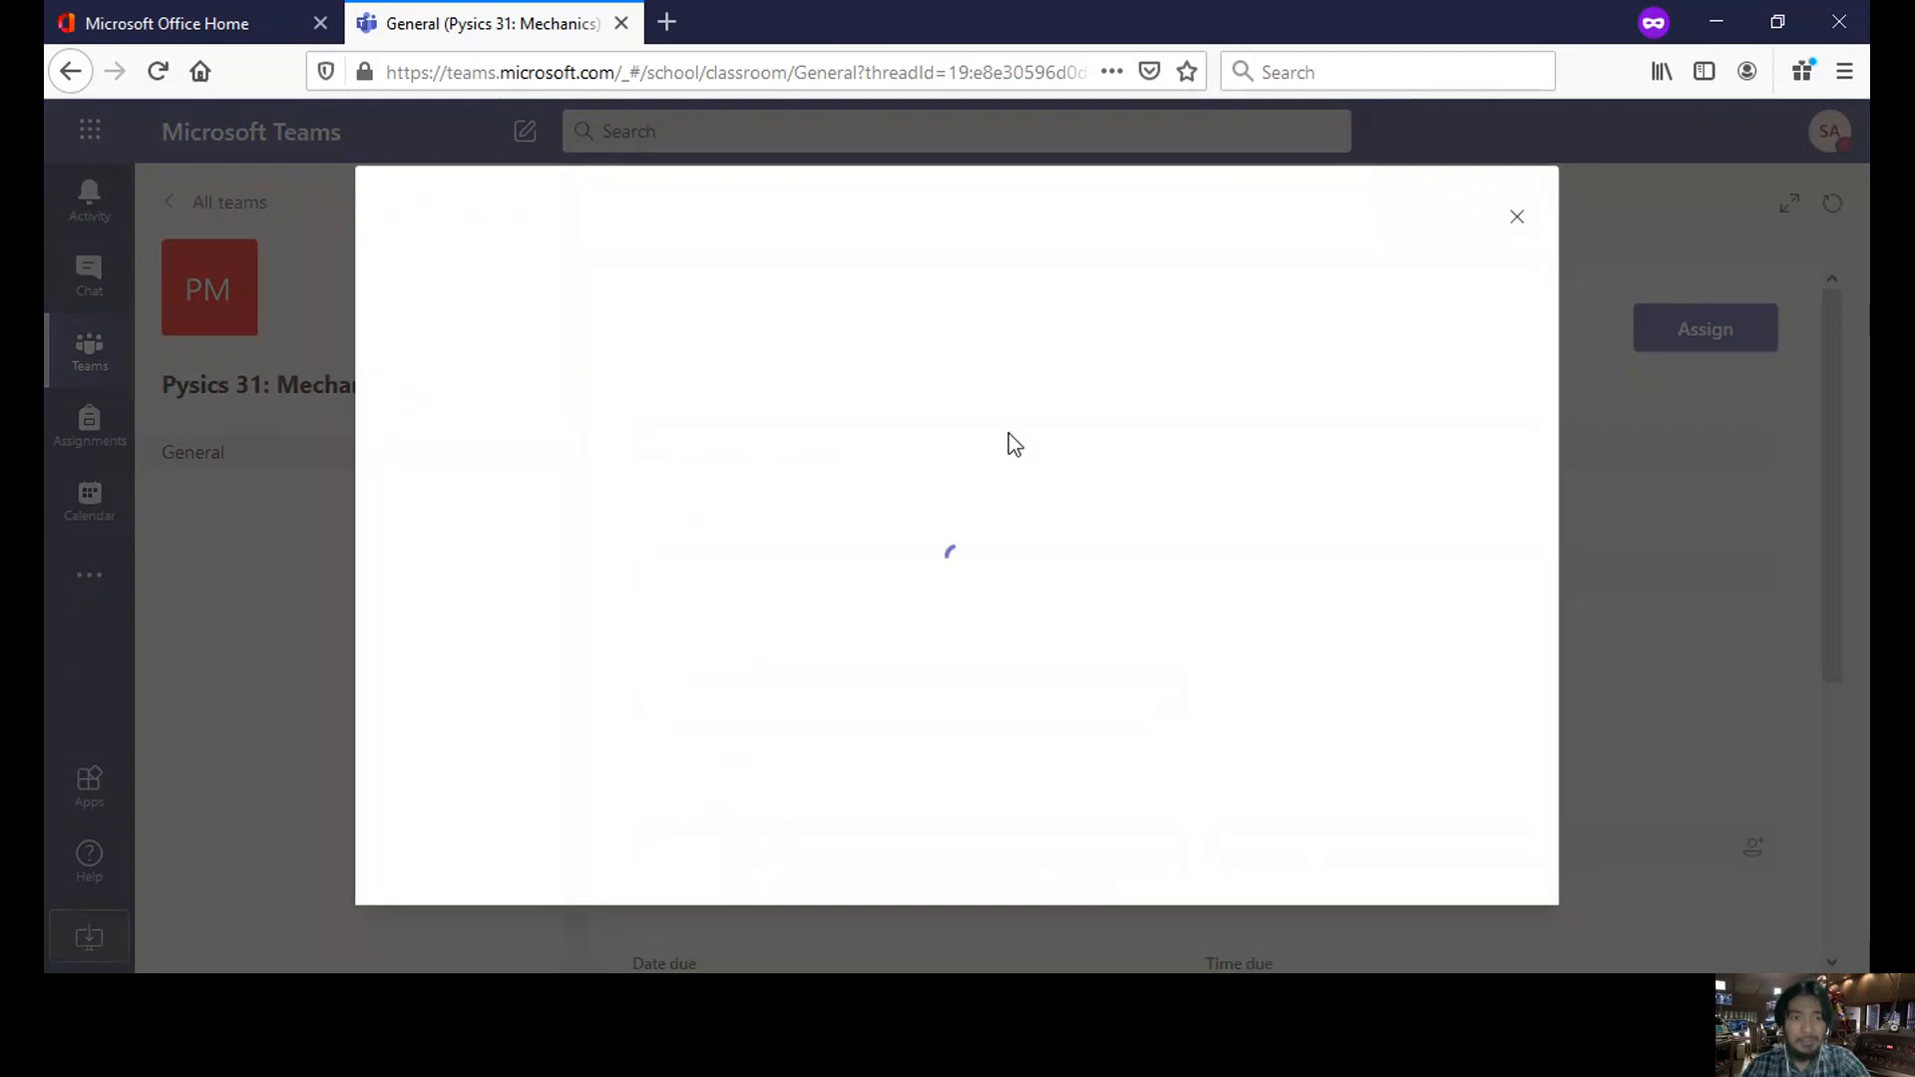
pyautogui.click(1049, 459)
pyautogui.click(1060, 427)
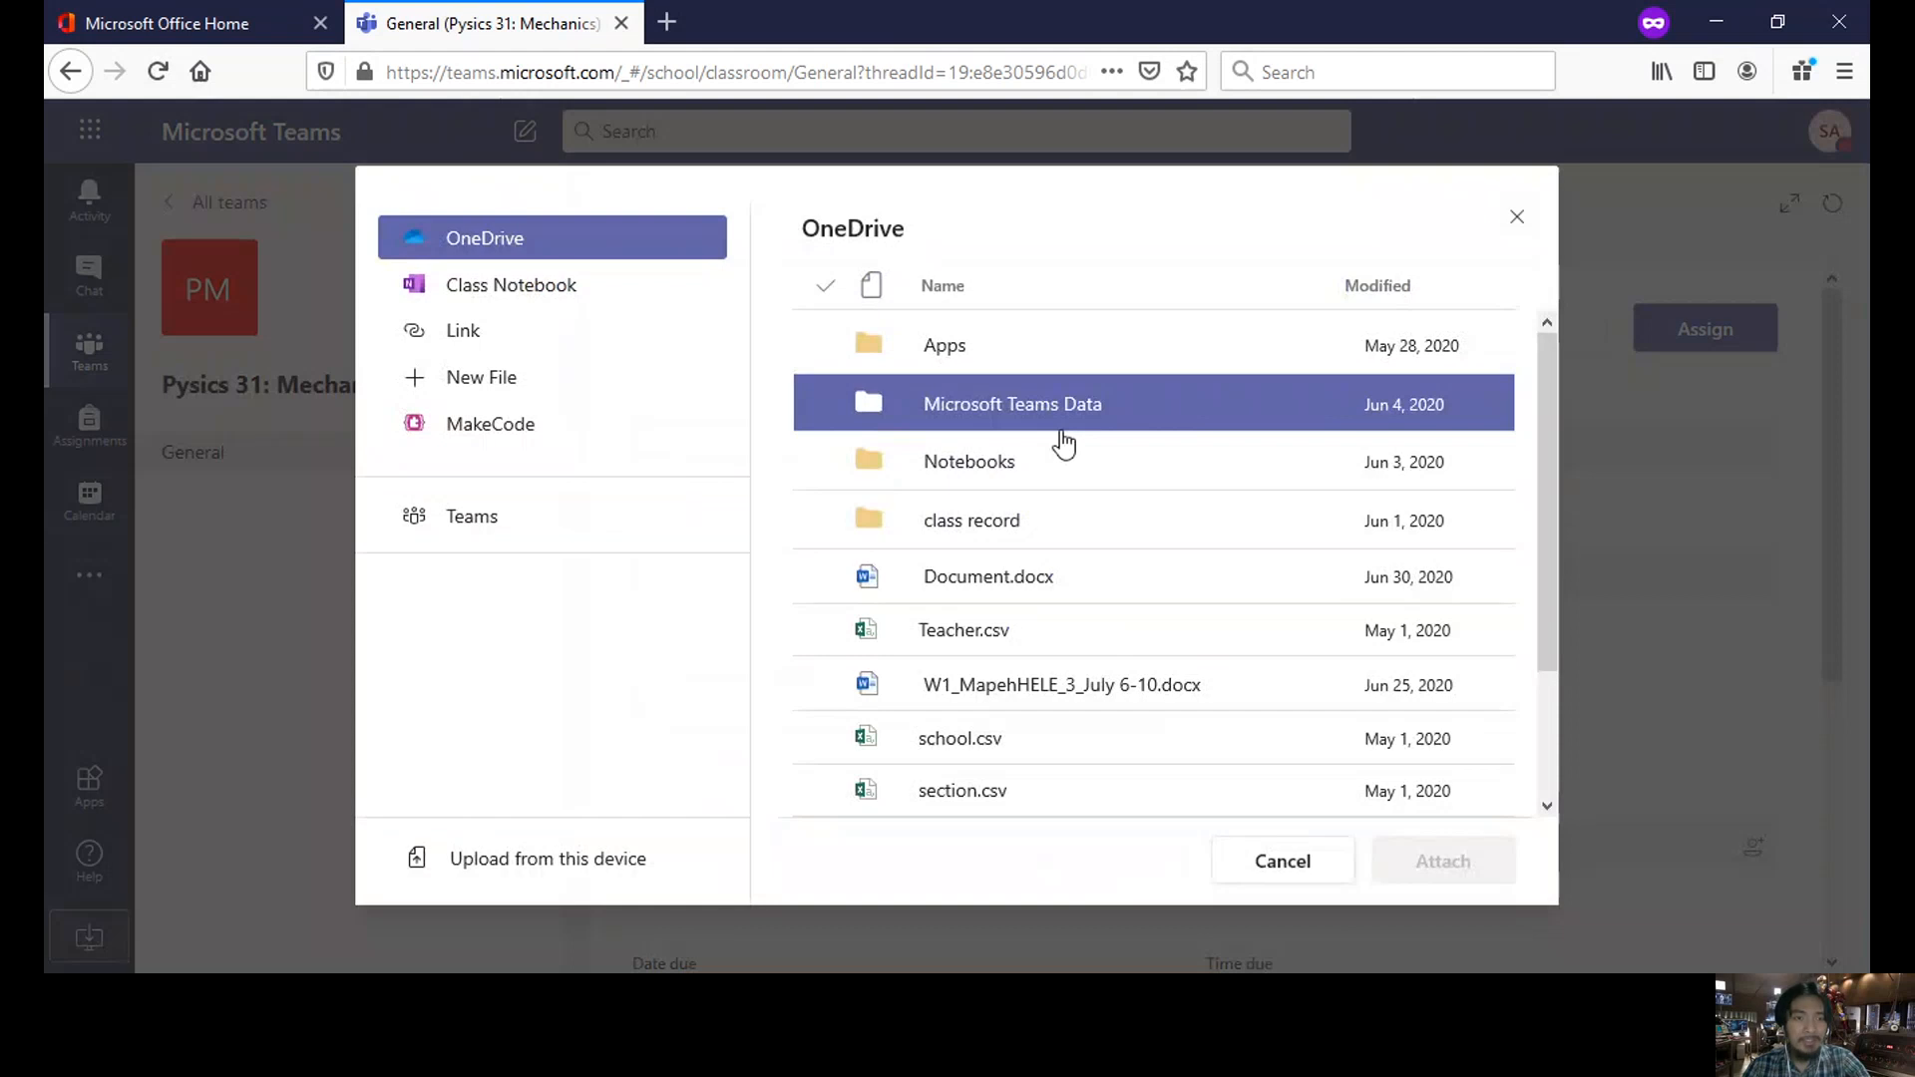
pyautogui.click(697, 329)
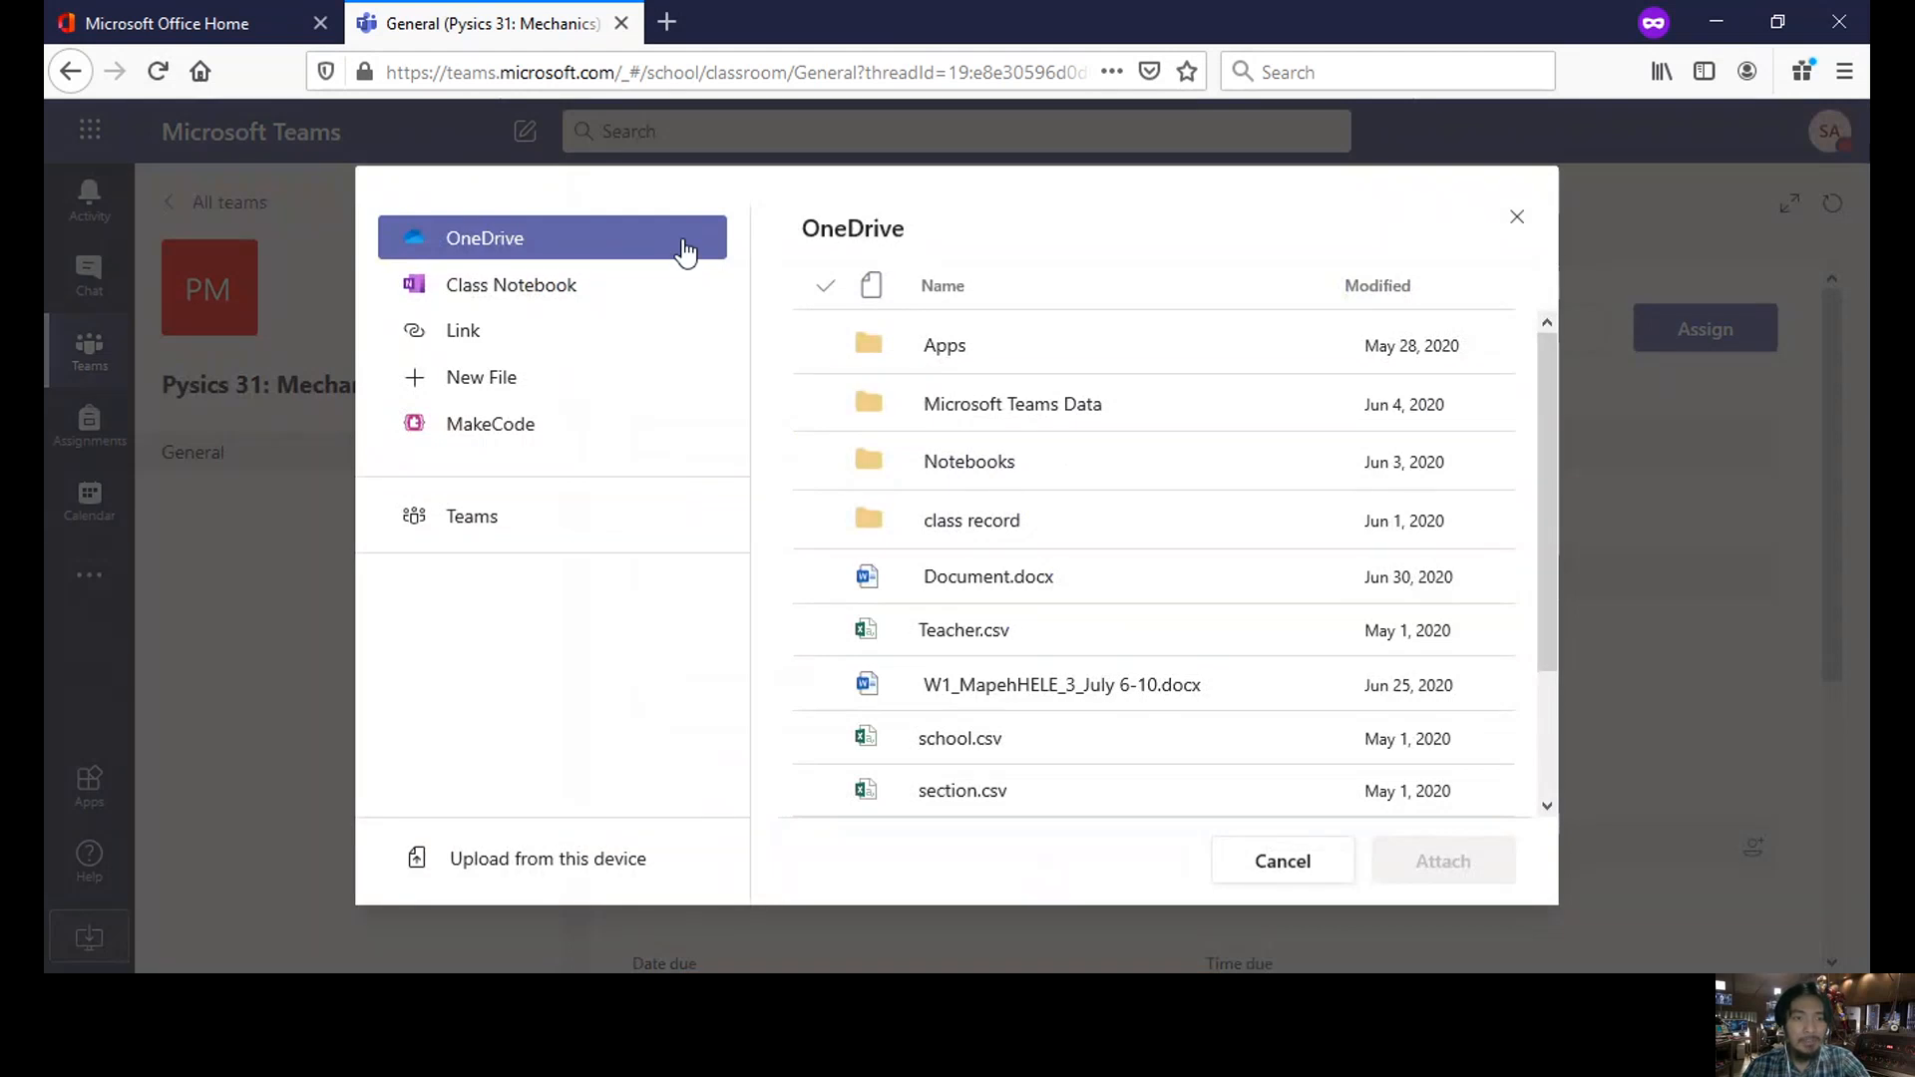
pyautogui.click(494, 381)
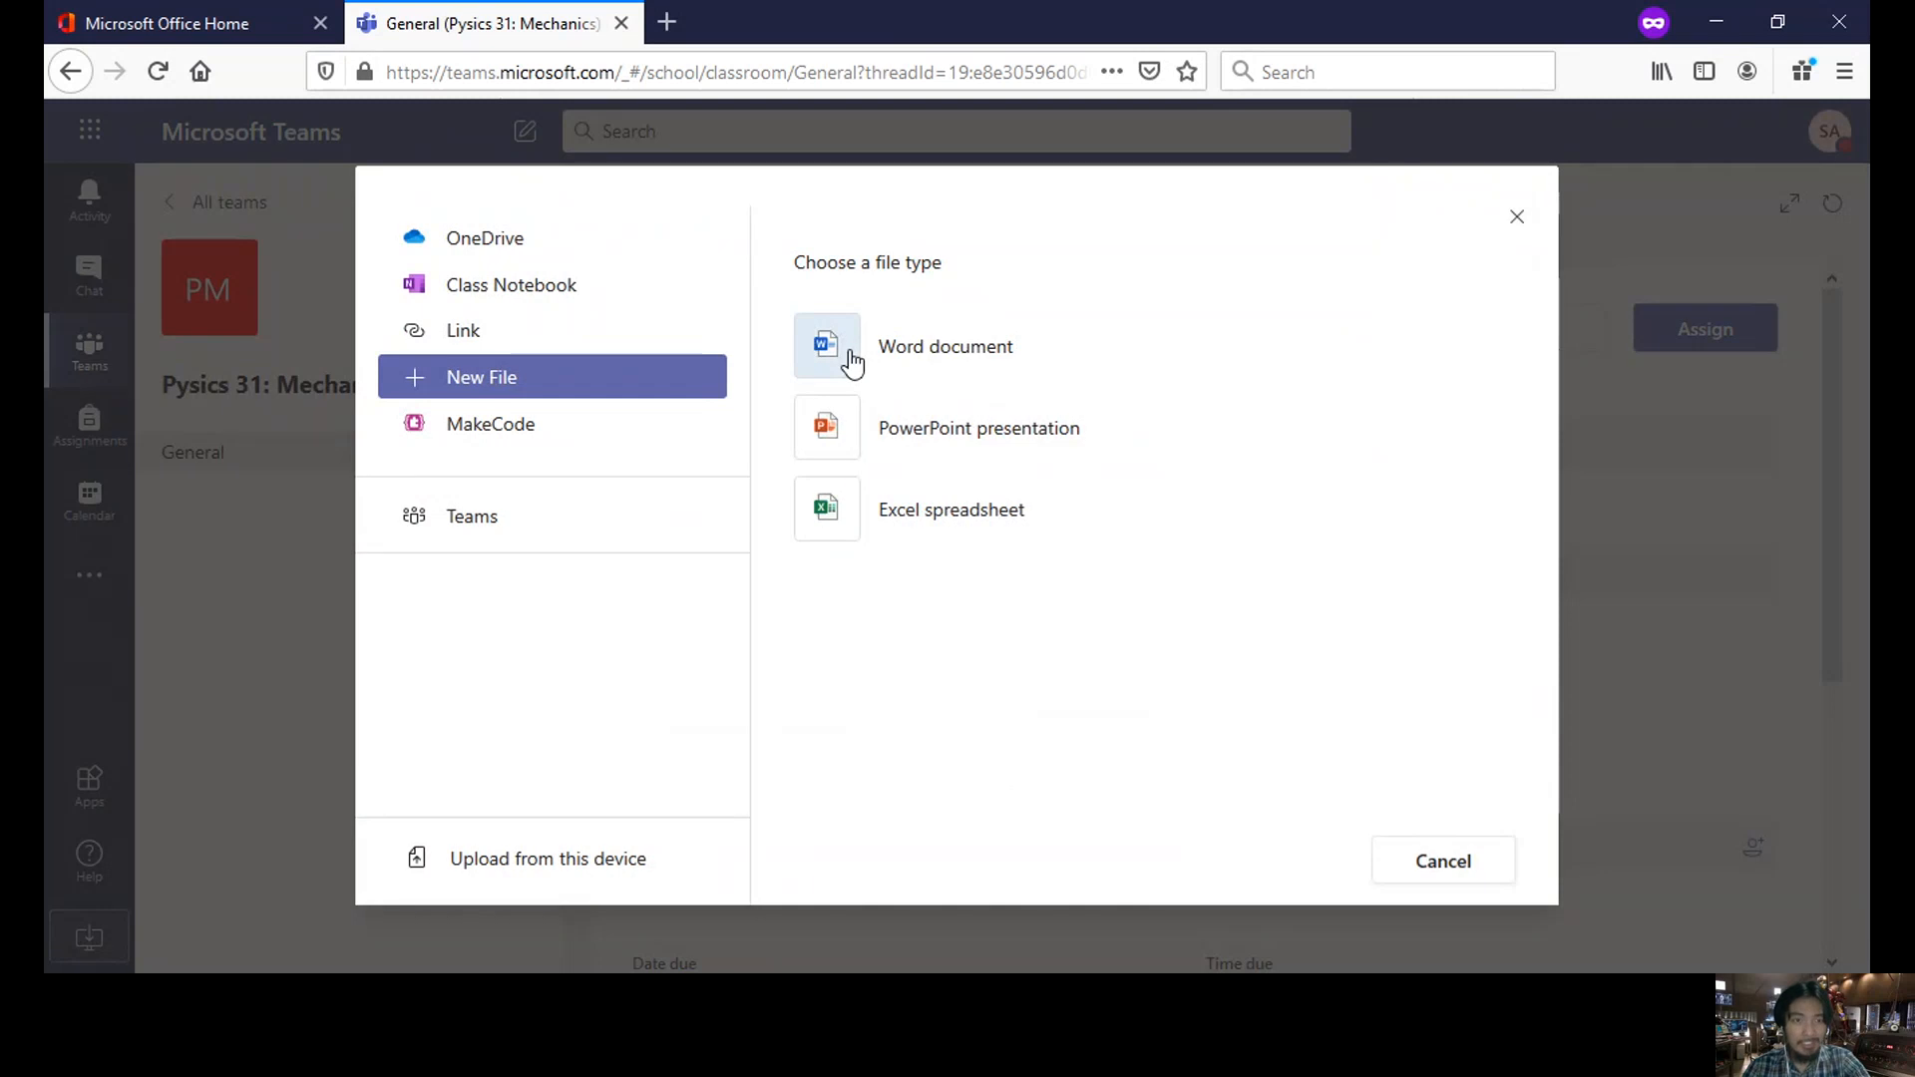
pyautogui.click(570, 249)
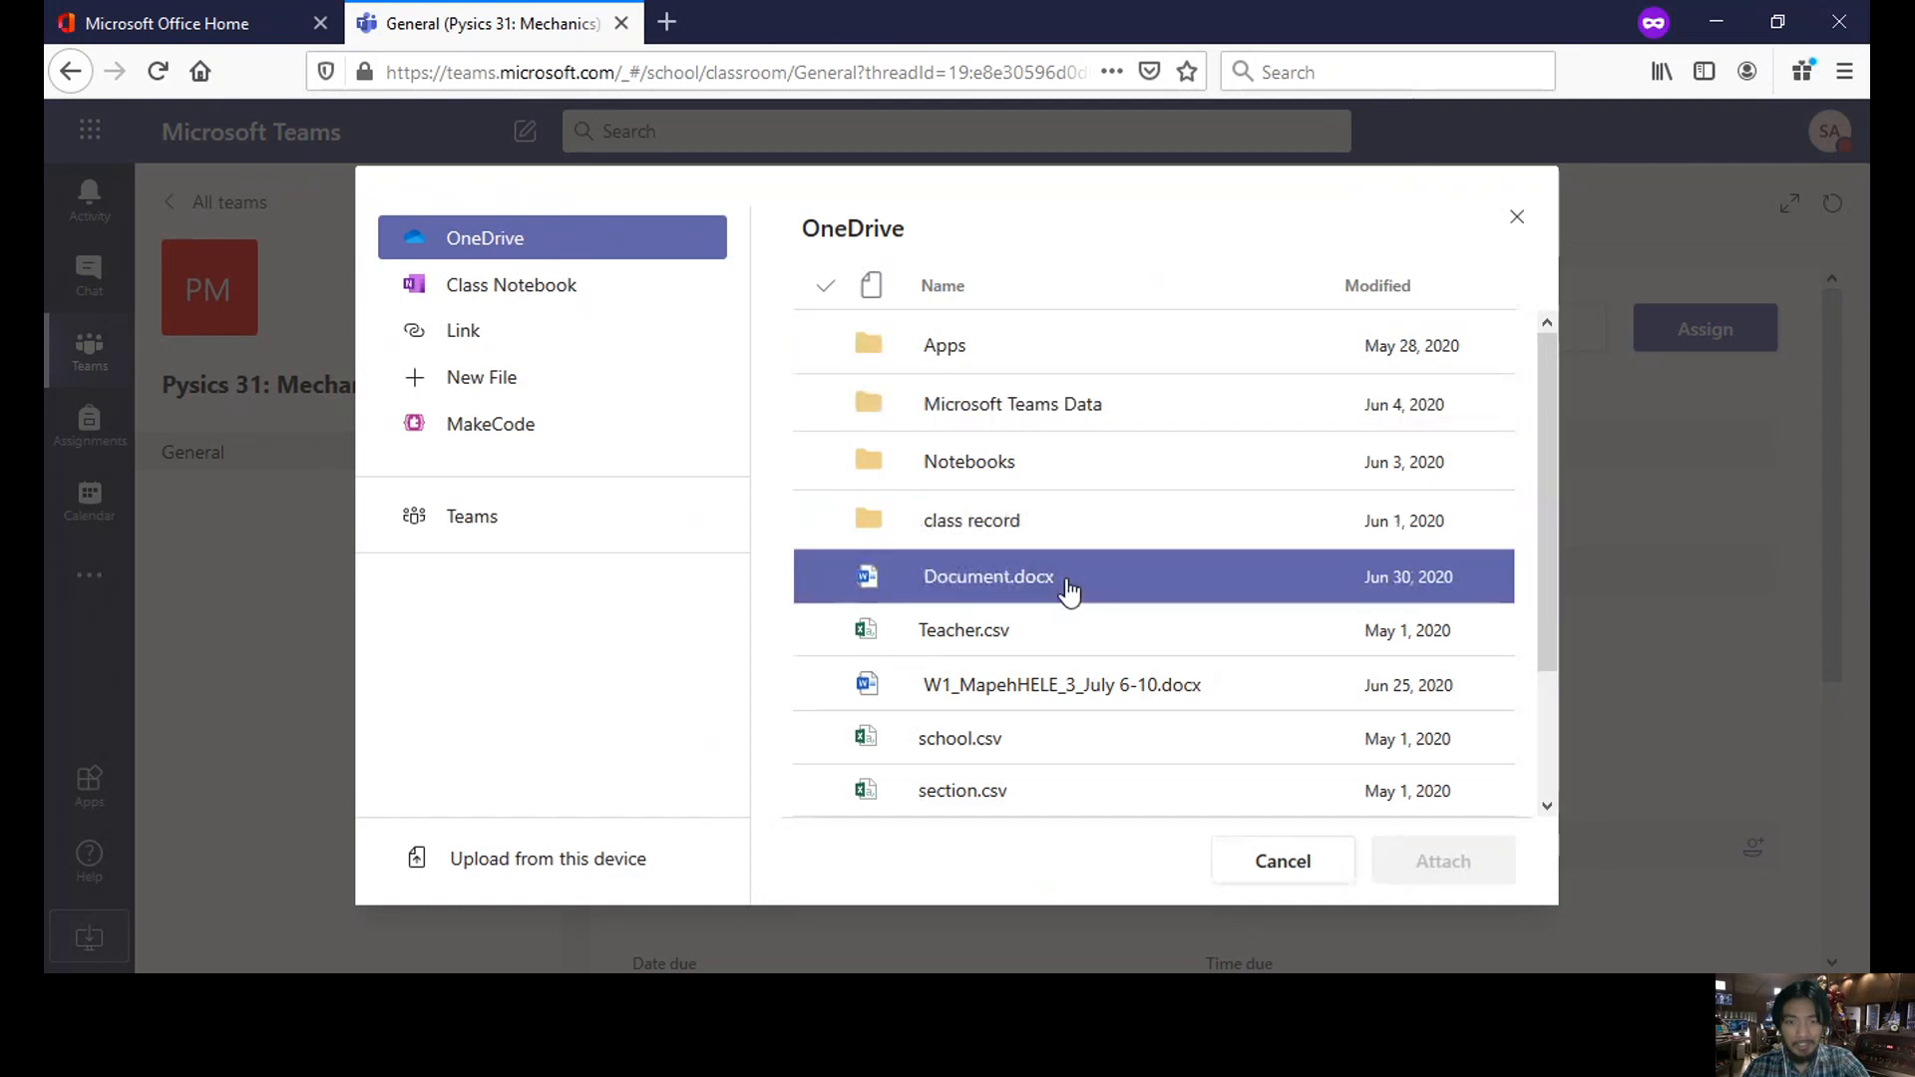
pyautogui.click(1064, 588)
pyautogui.click(1490, 872)
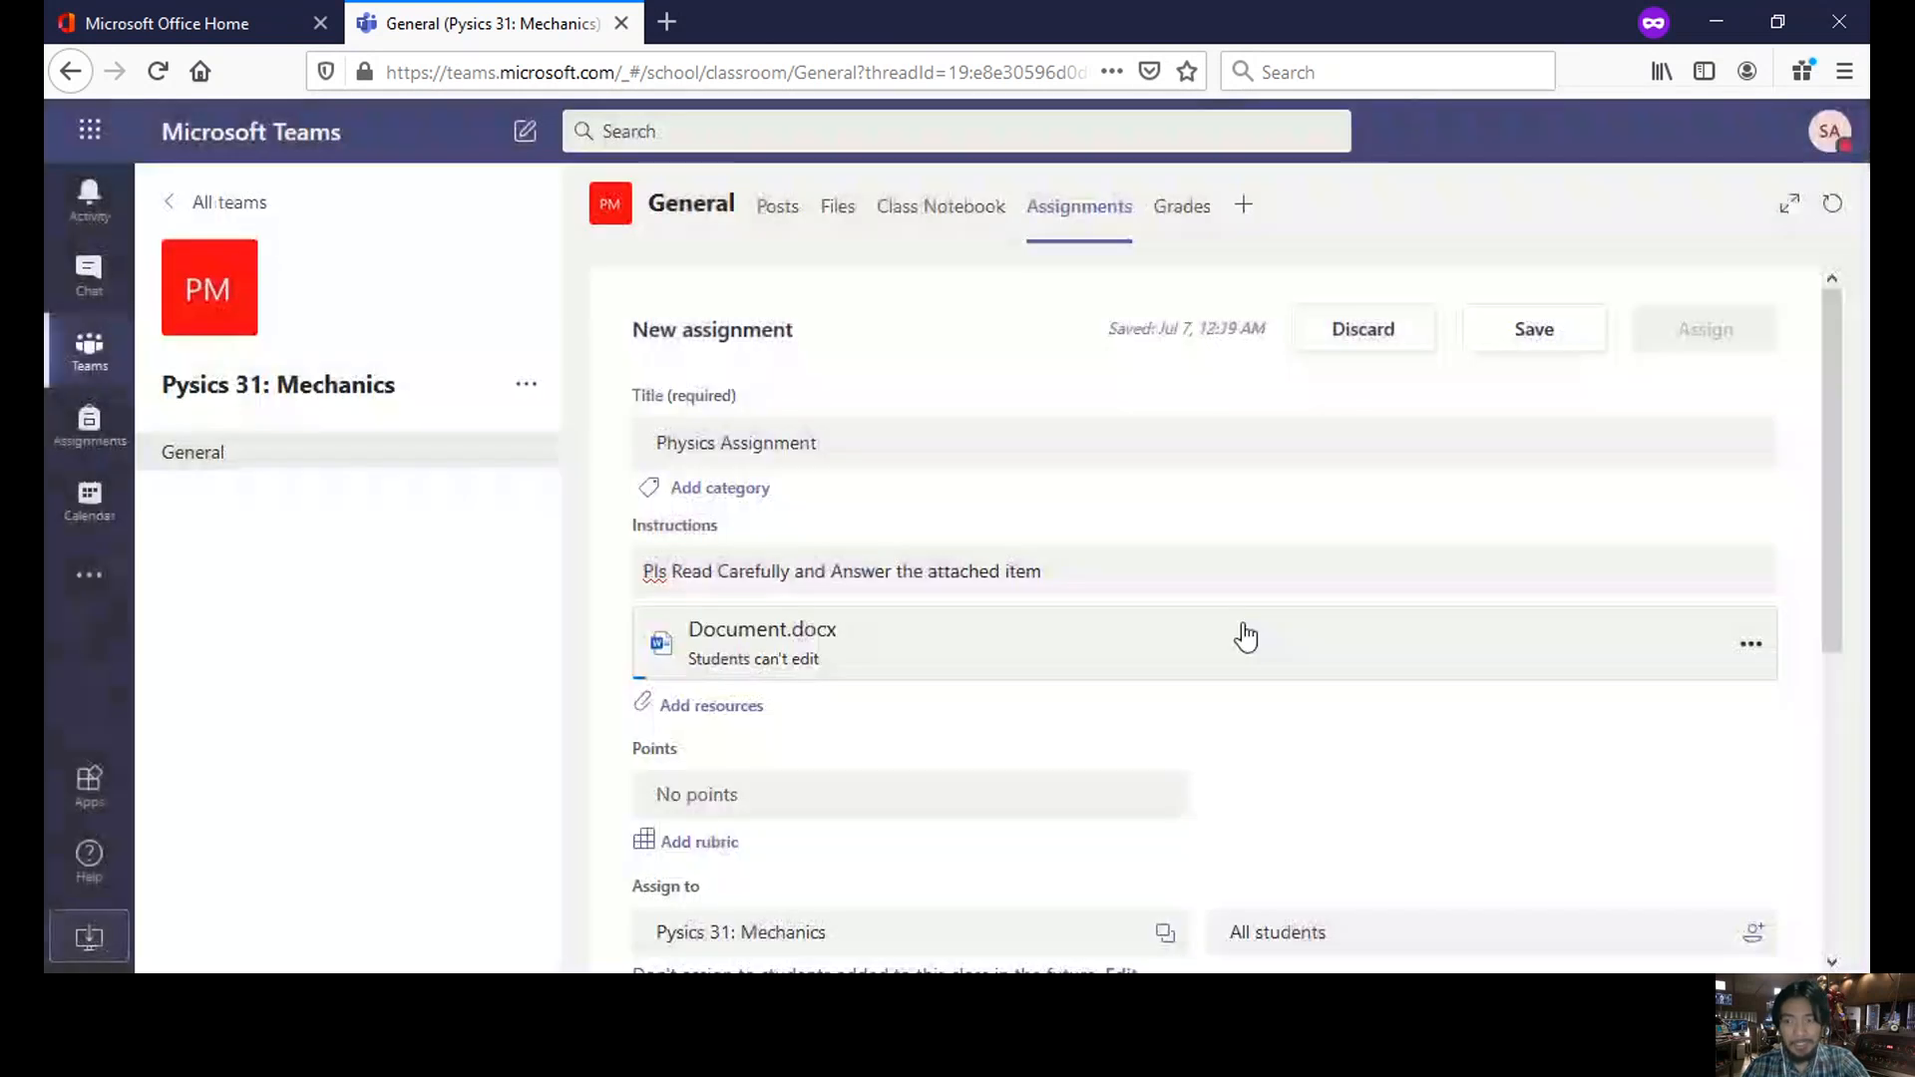
# - Check the attached document's options, give the assignment 100 points, and open the rubric list
pyautogui.scroll(-1, 1836, 433)
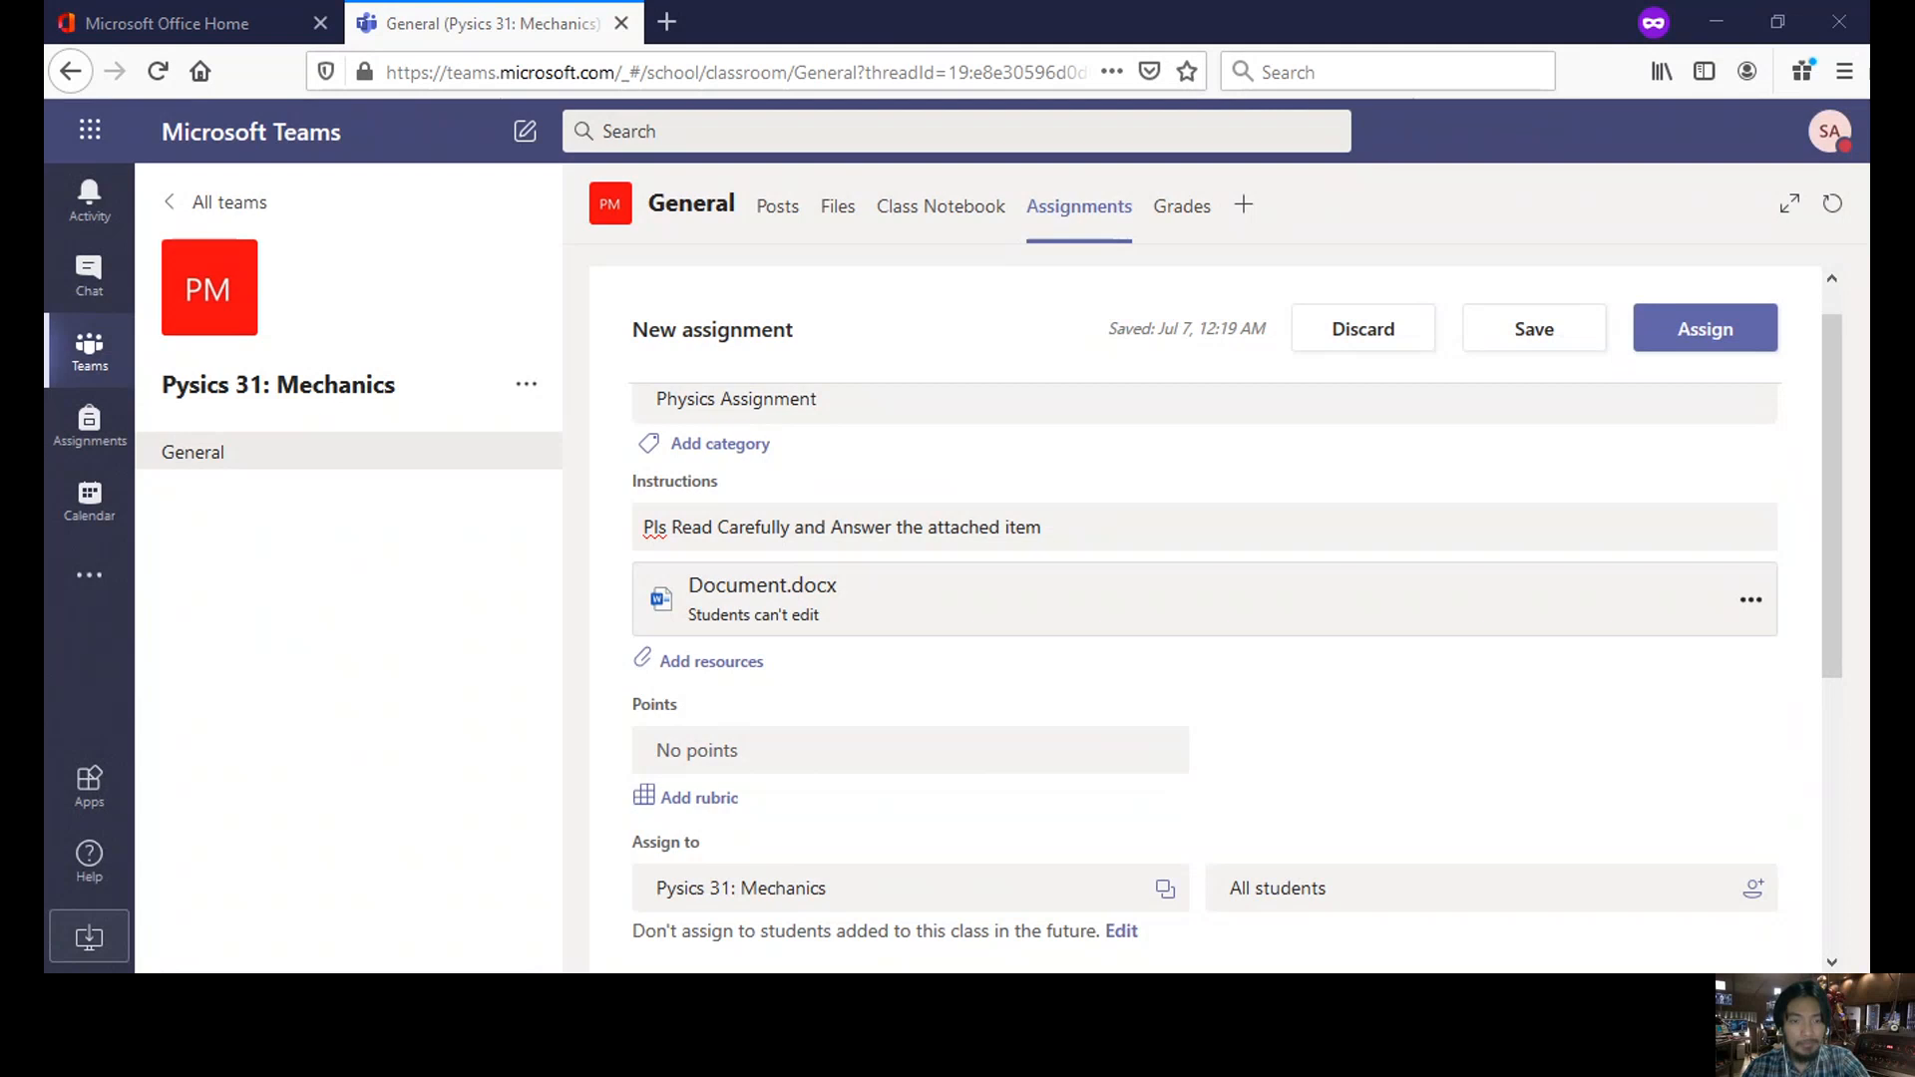
pyautogui.hotkey('alt', 'Tab')
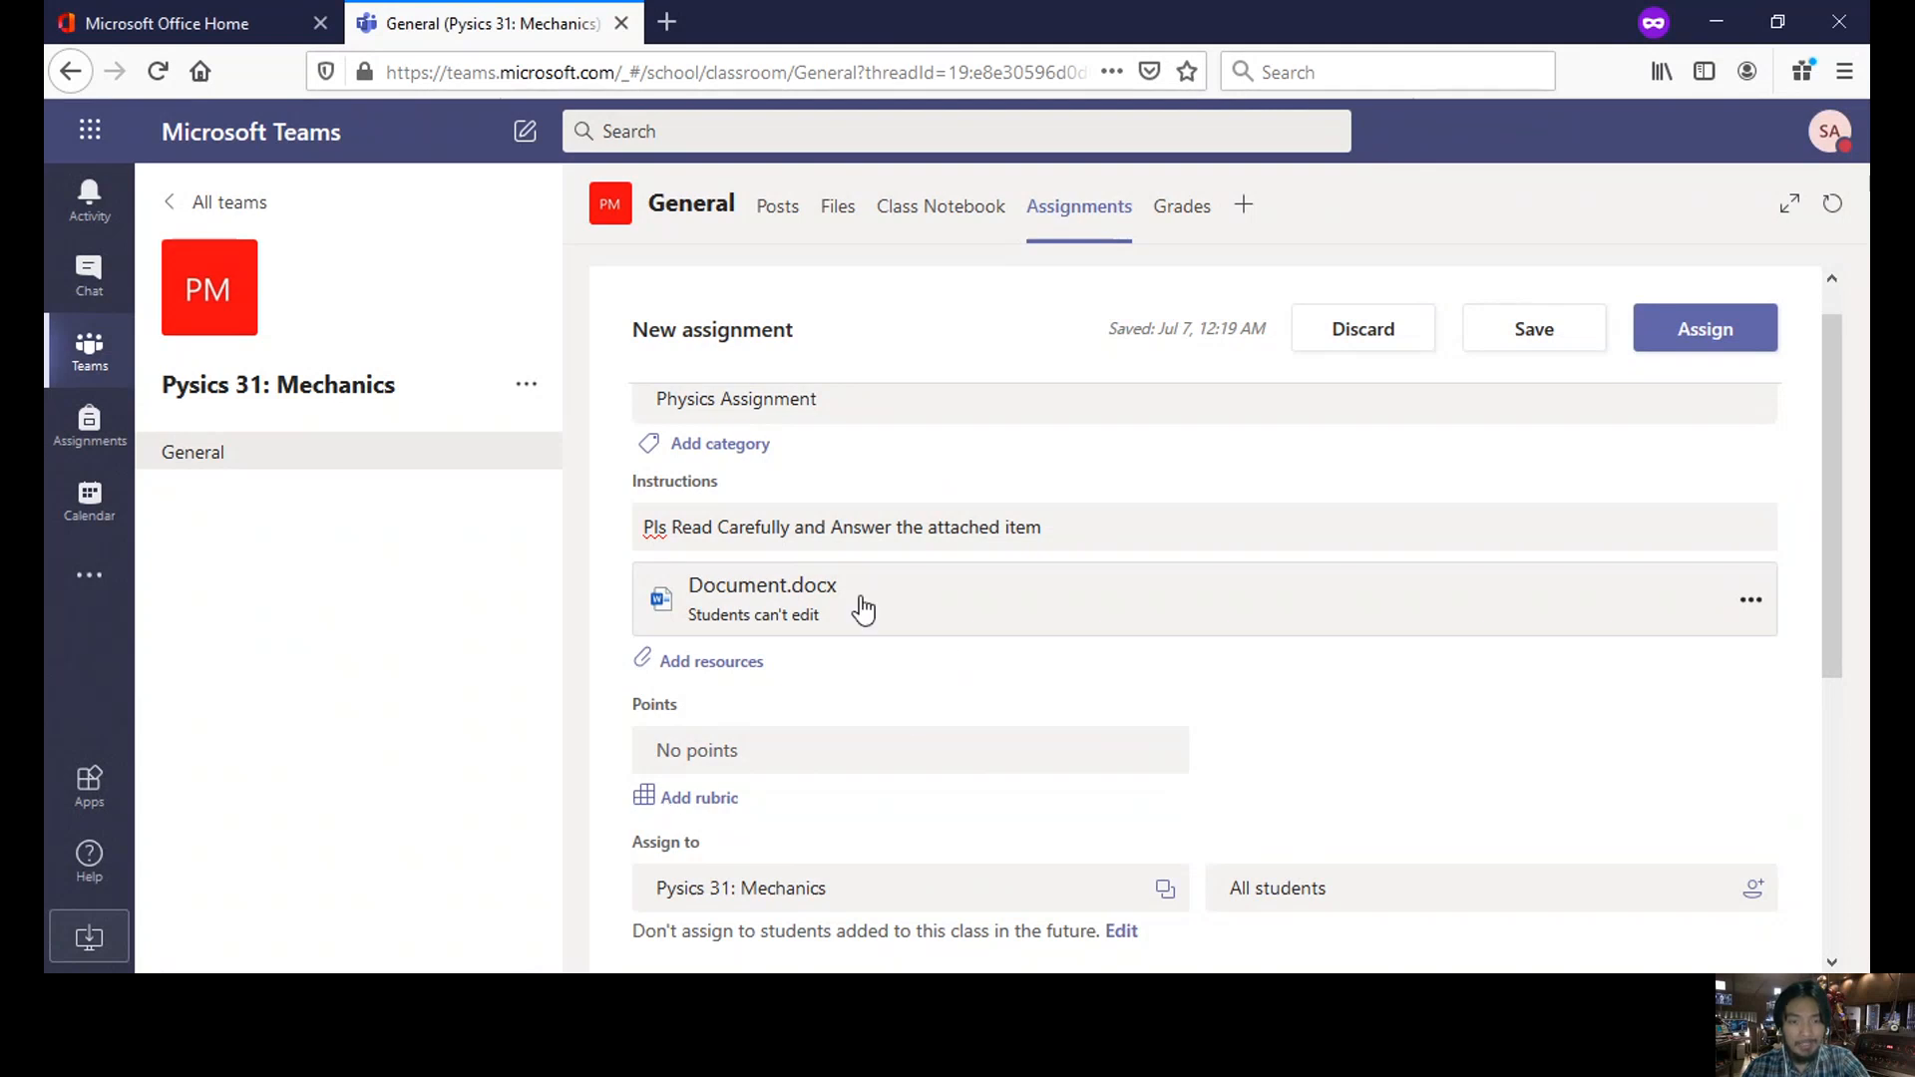
pyautogui.click(1752, 600)
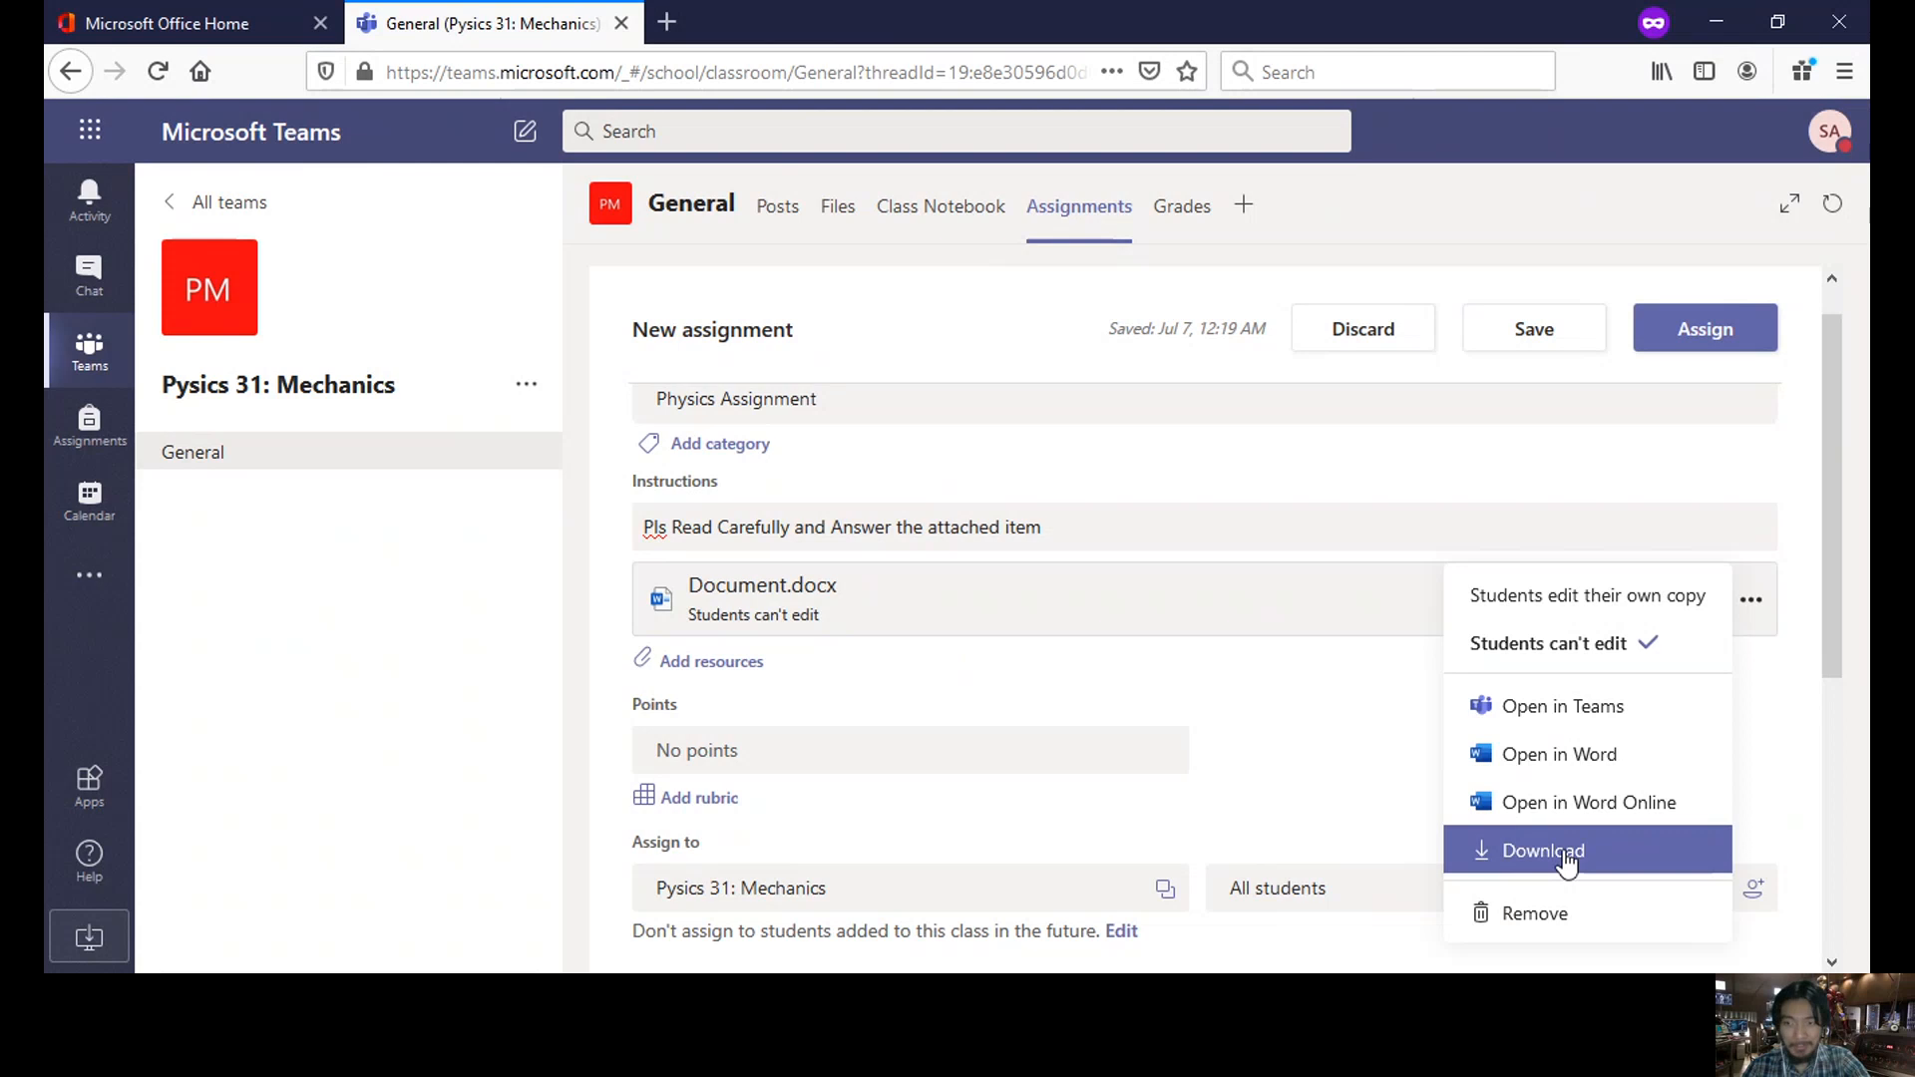
pyautogui.moveTo(1839, 455); pyautogui.dragTo(1702, 492)
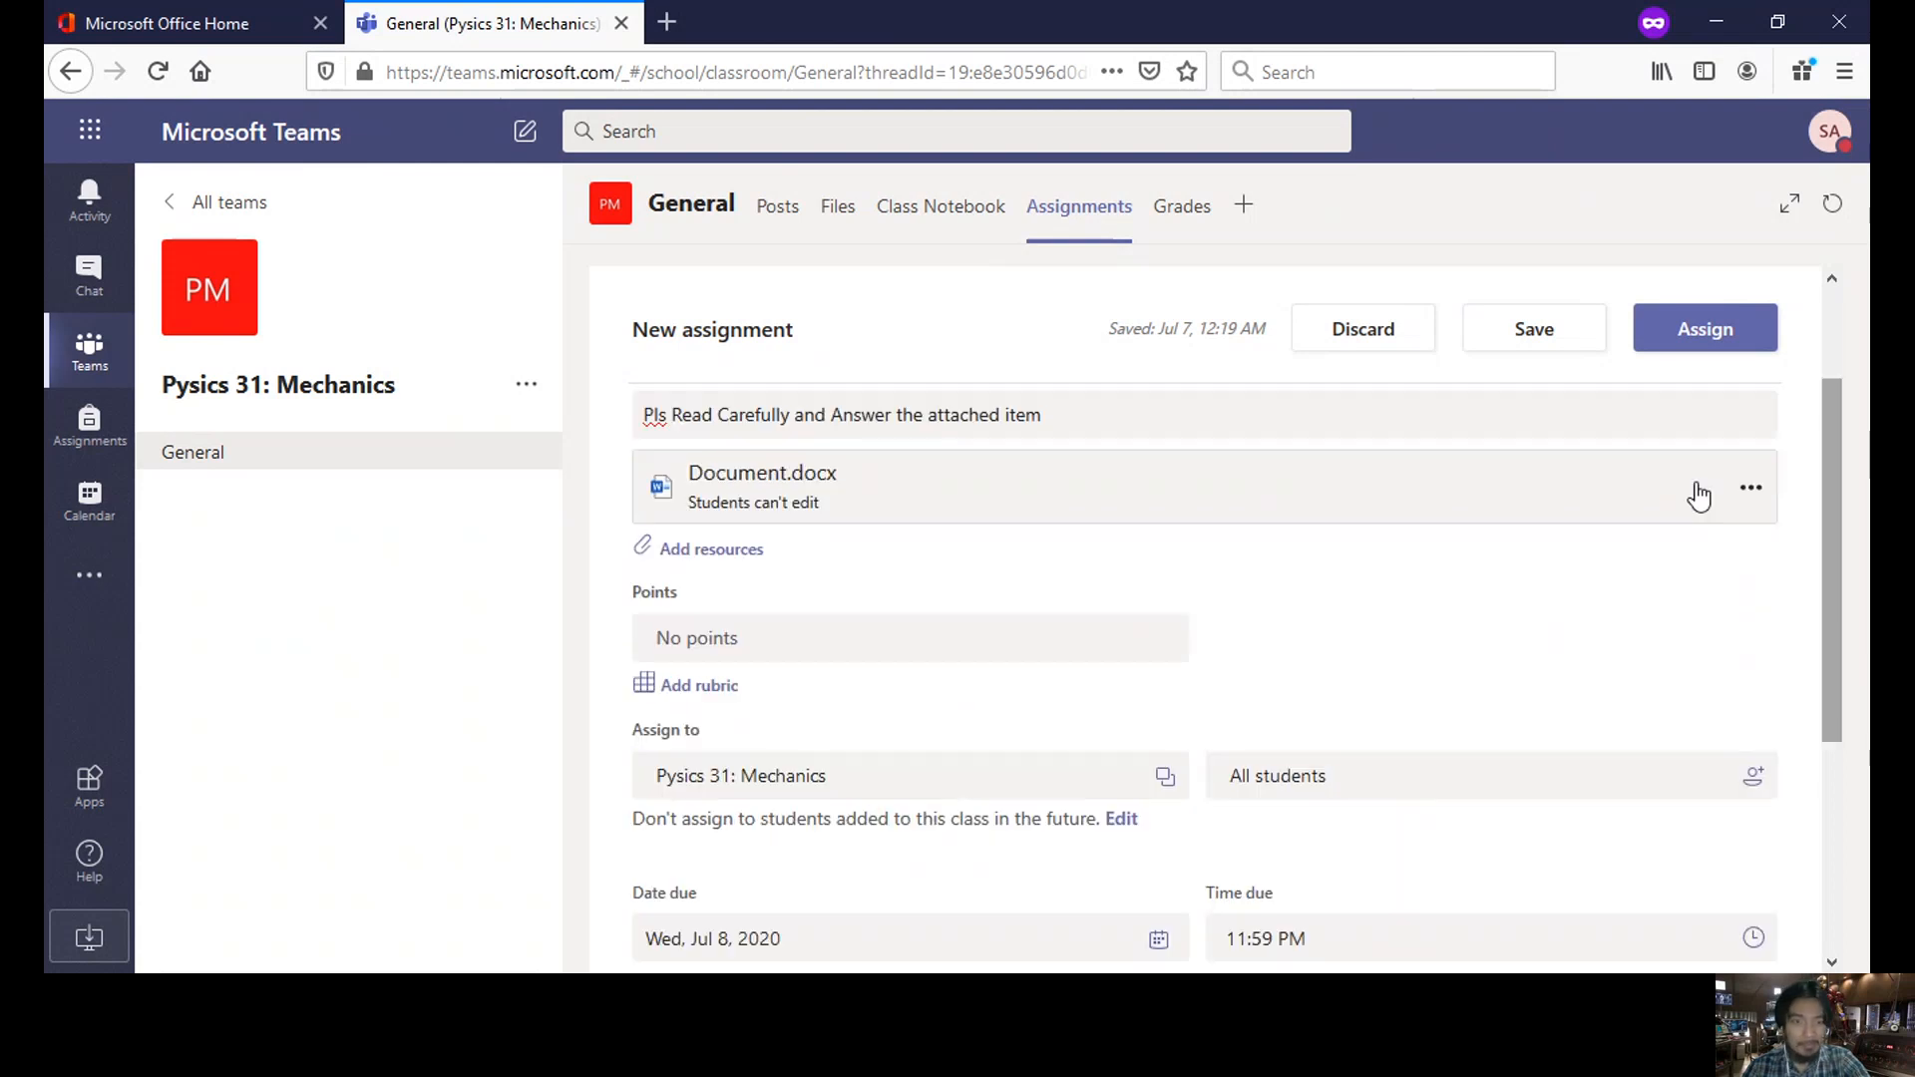
pyautogui.click(742, 632)
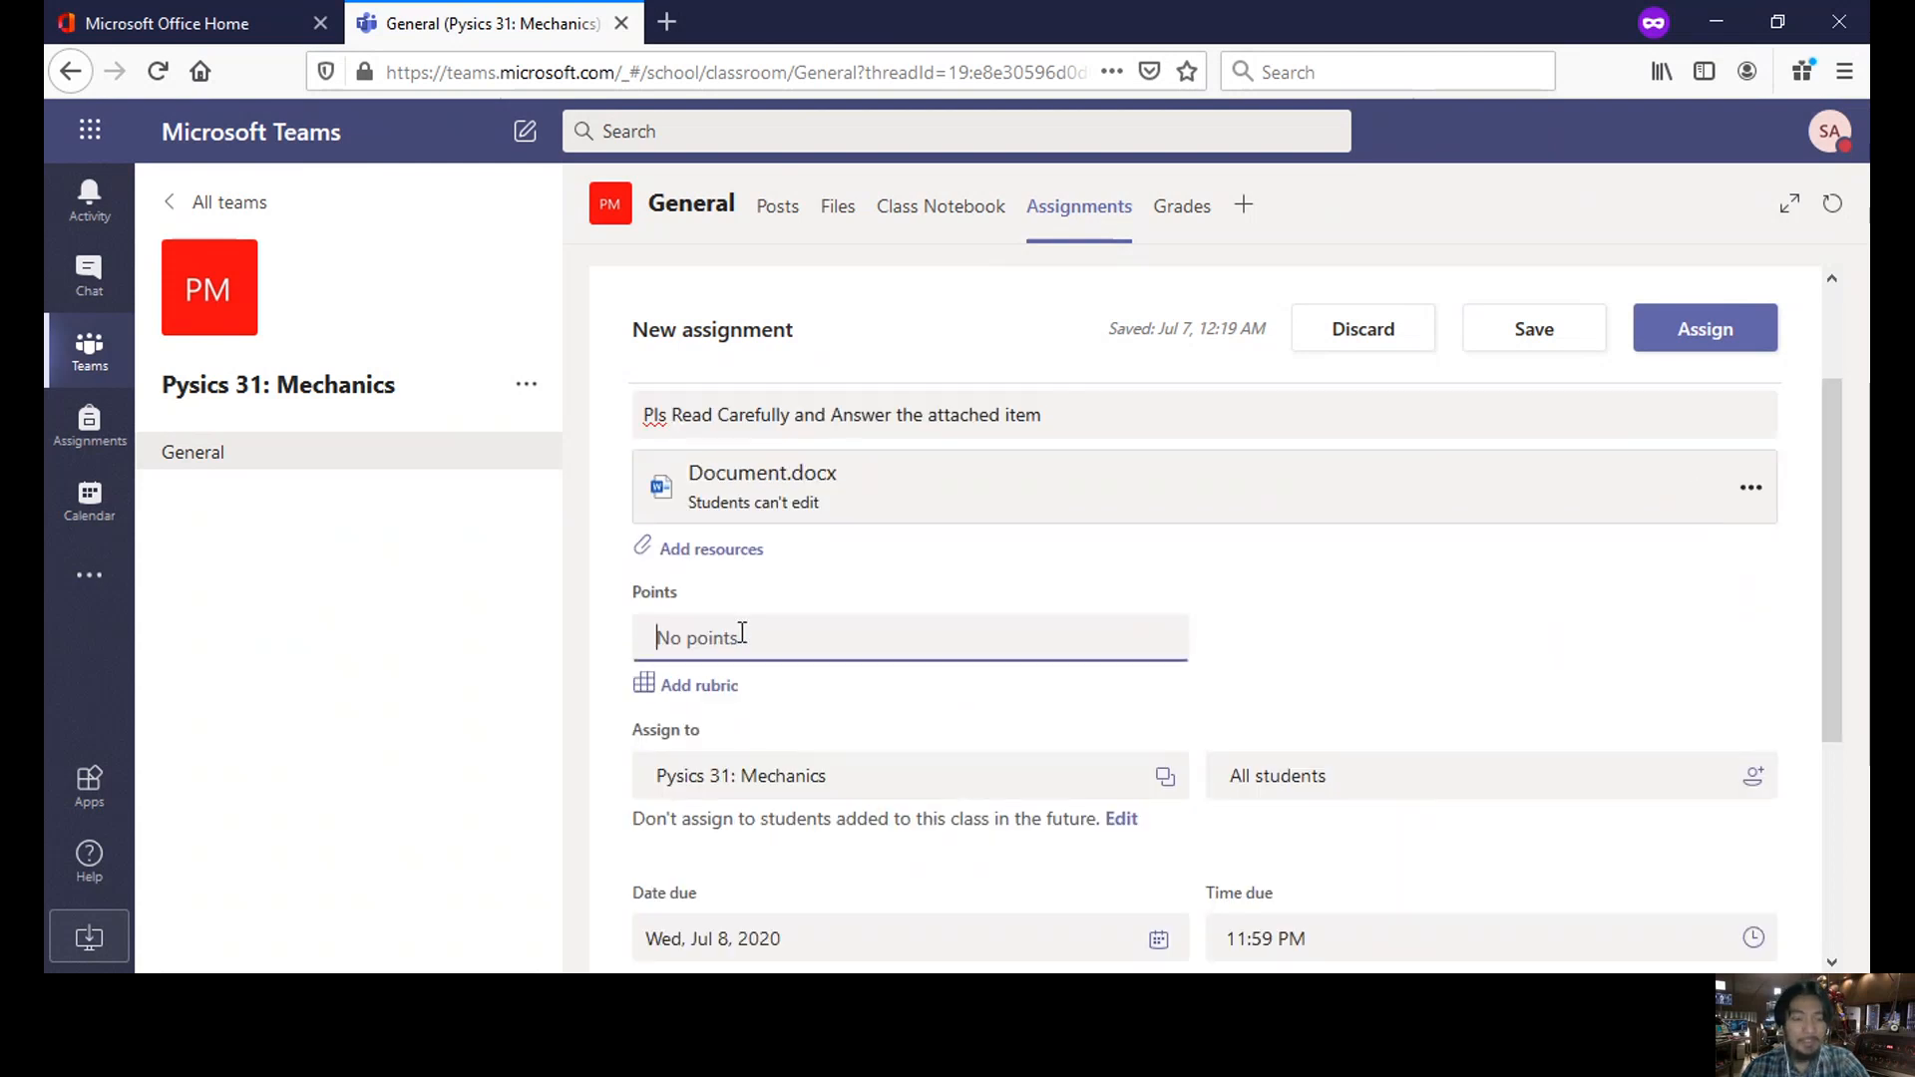
pyautogui.write('100')
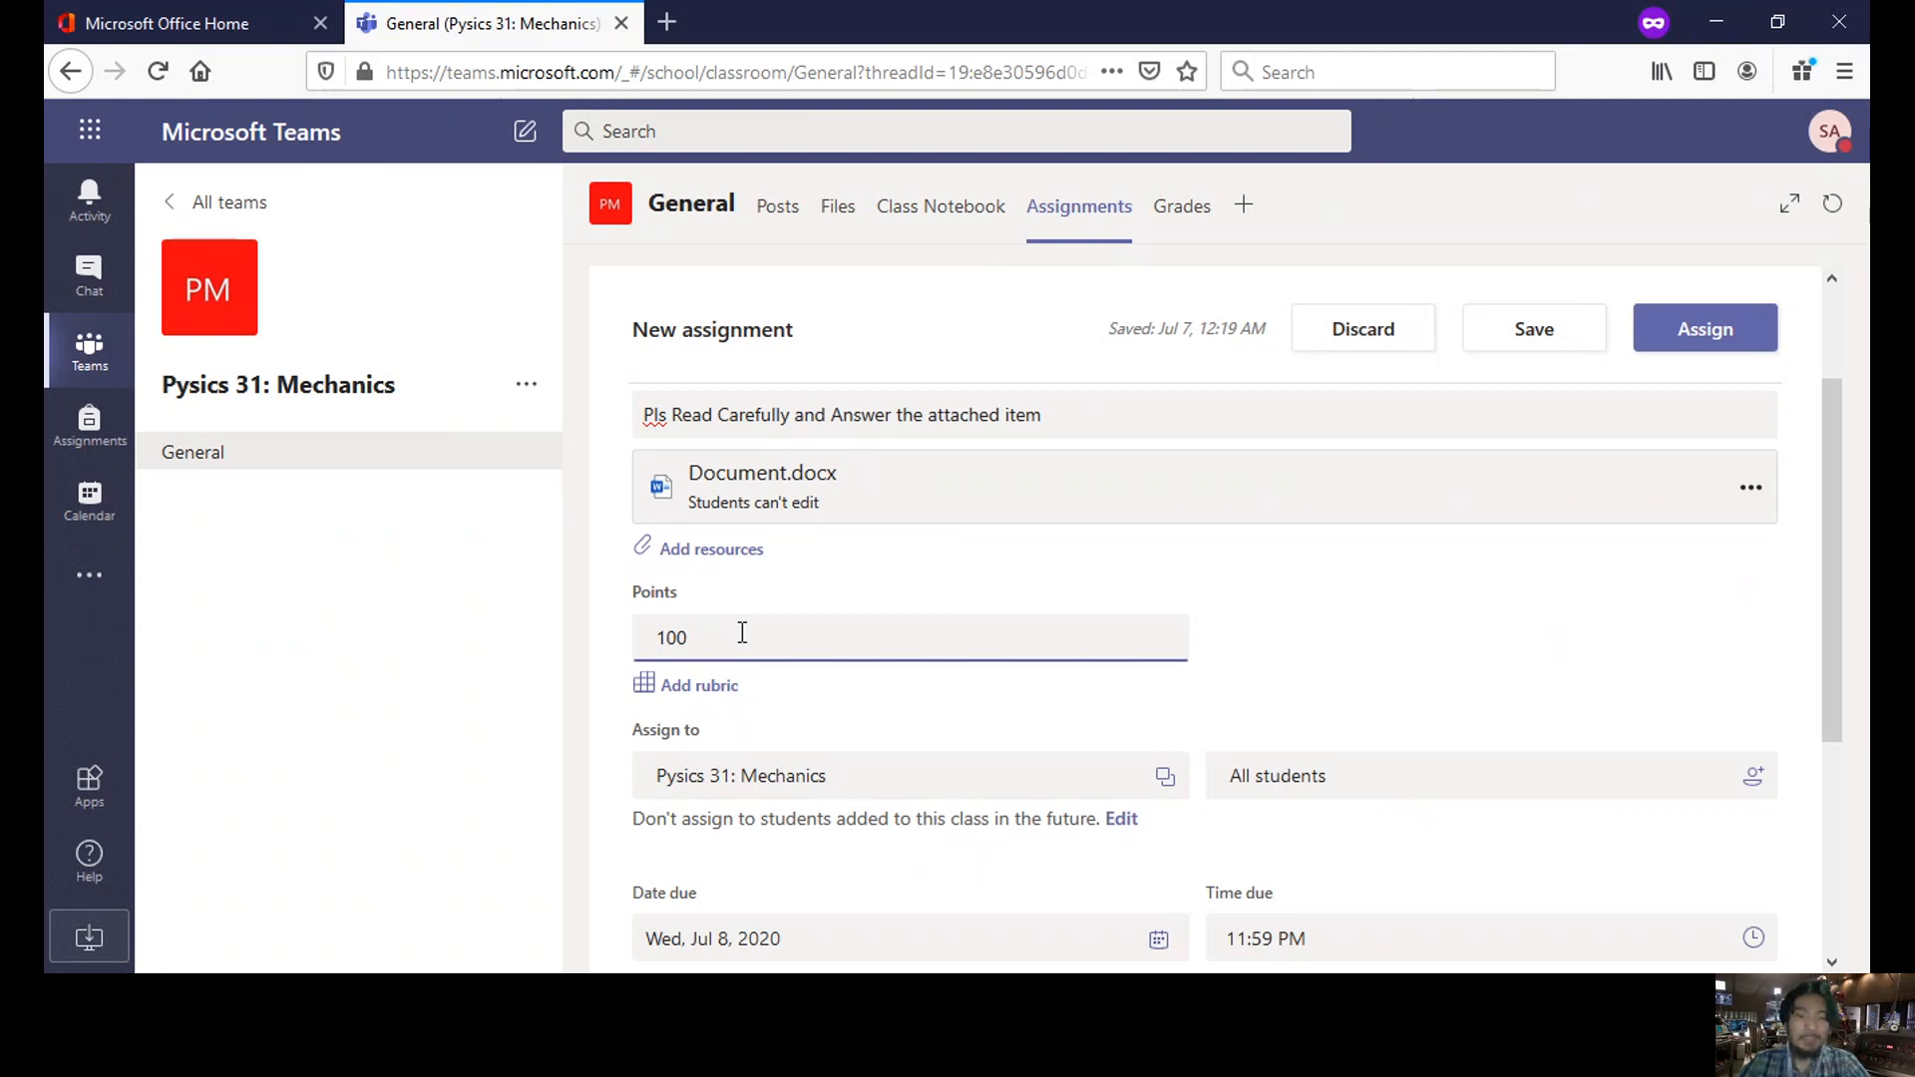
pyautogui.click(716, 697)
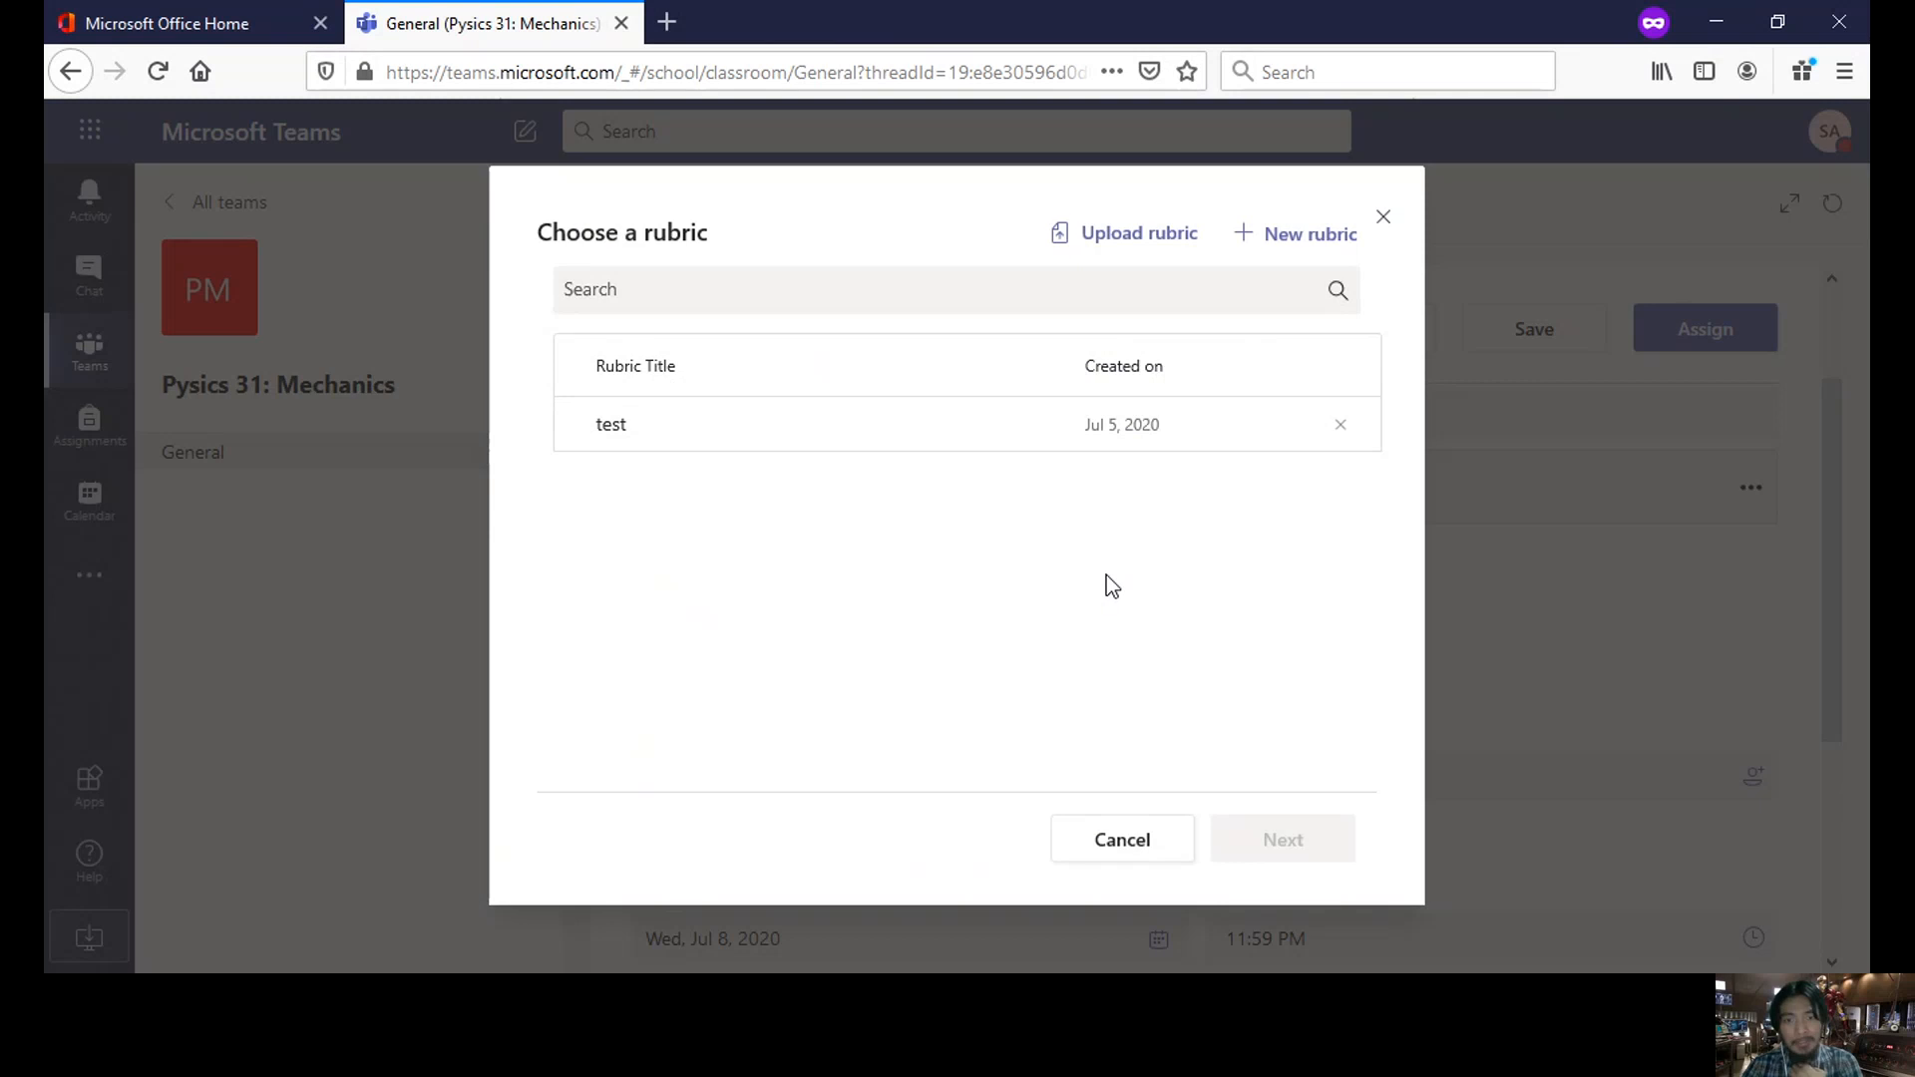
# - Start a new rubric and fill the Excellent, Good, Fair, Poor criteria and criterion description with placeholder text
pyautogui.click(1329, 253)
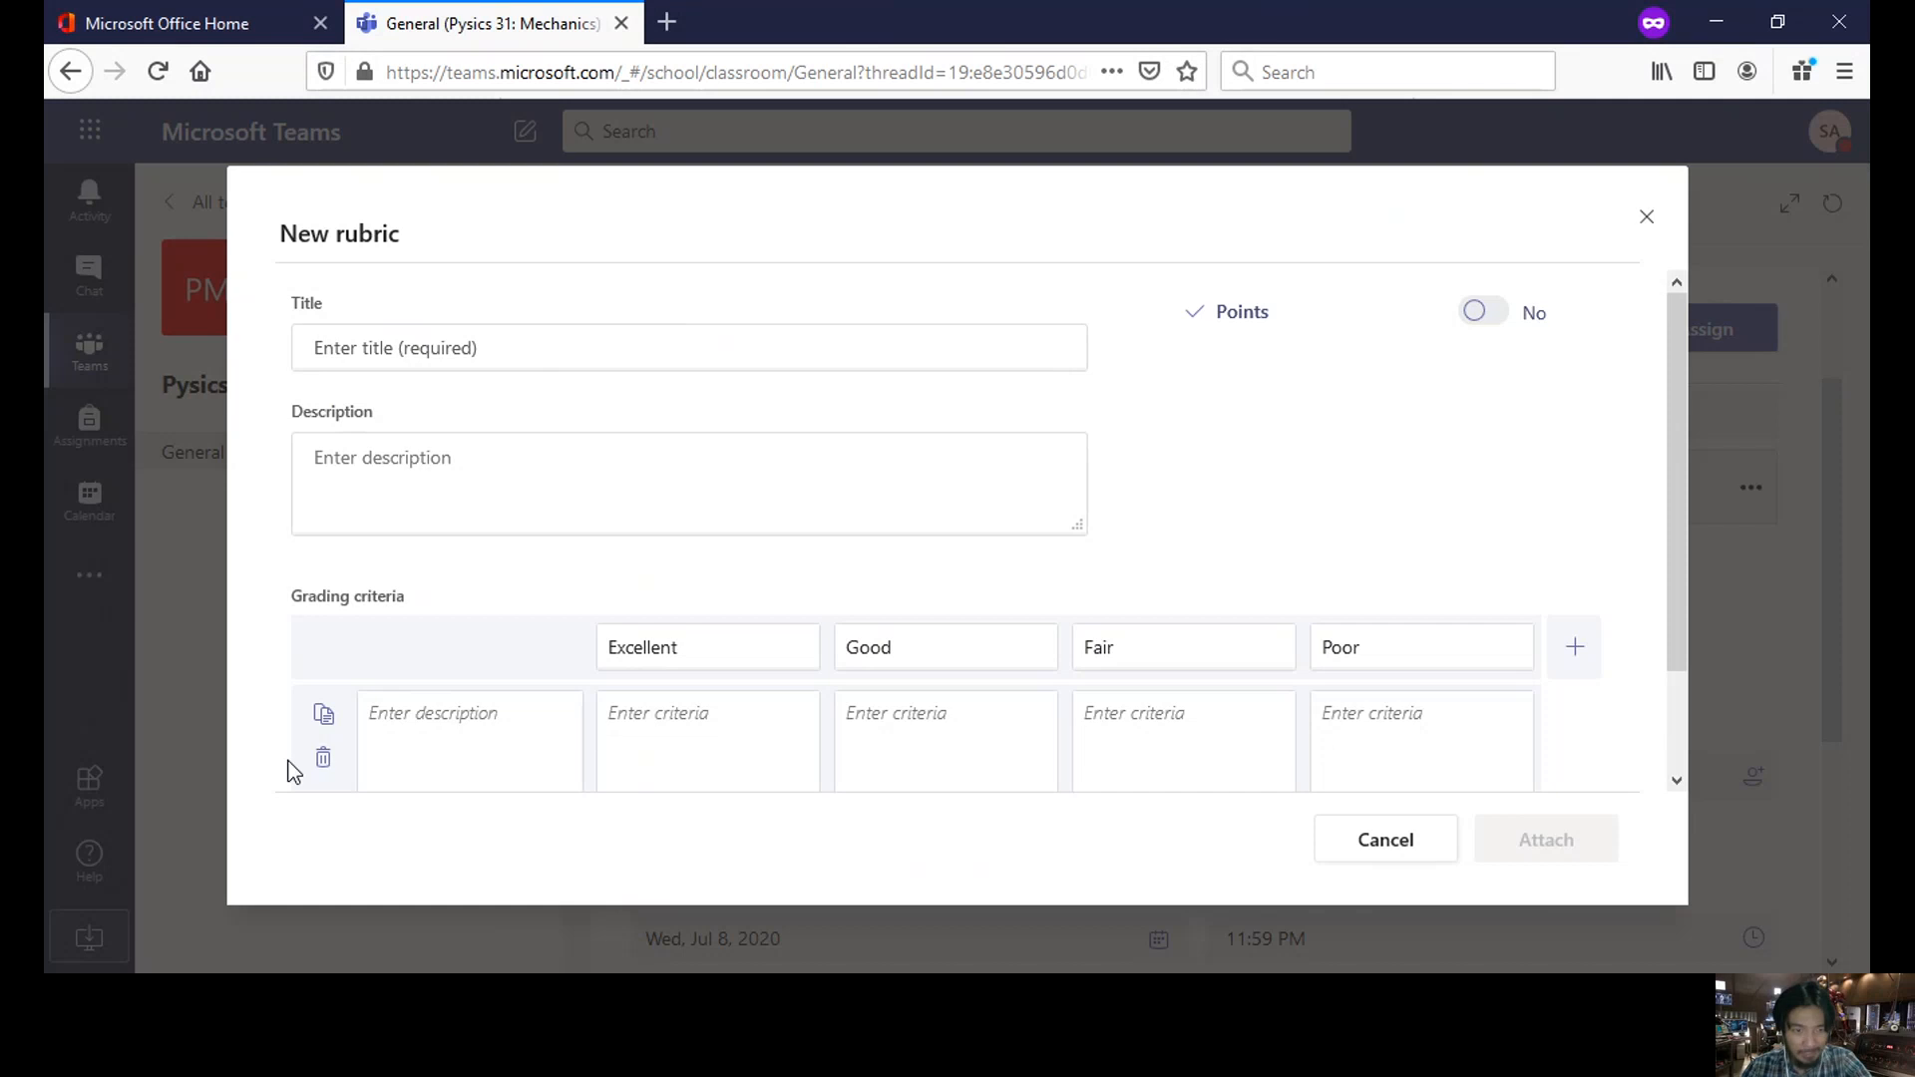
pyautogui.click(714, 698)
pyautogui.write('esfdsdfsdf')
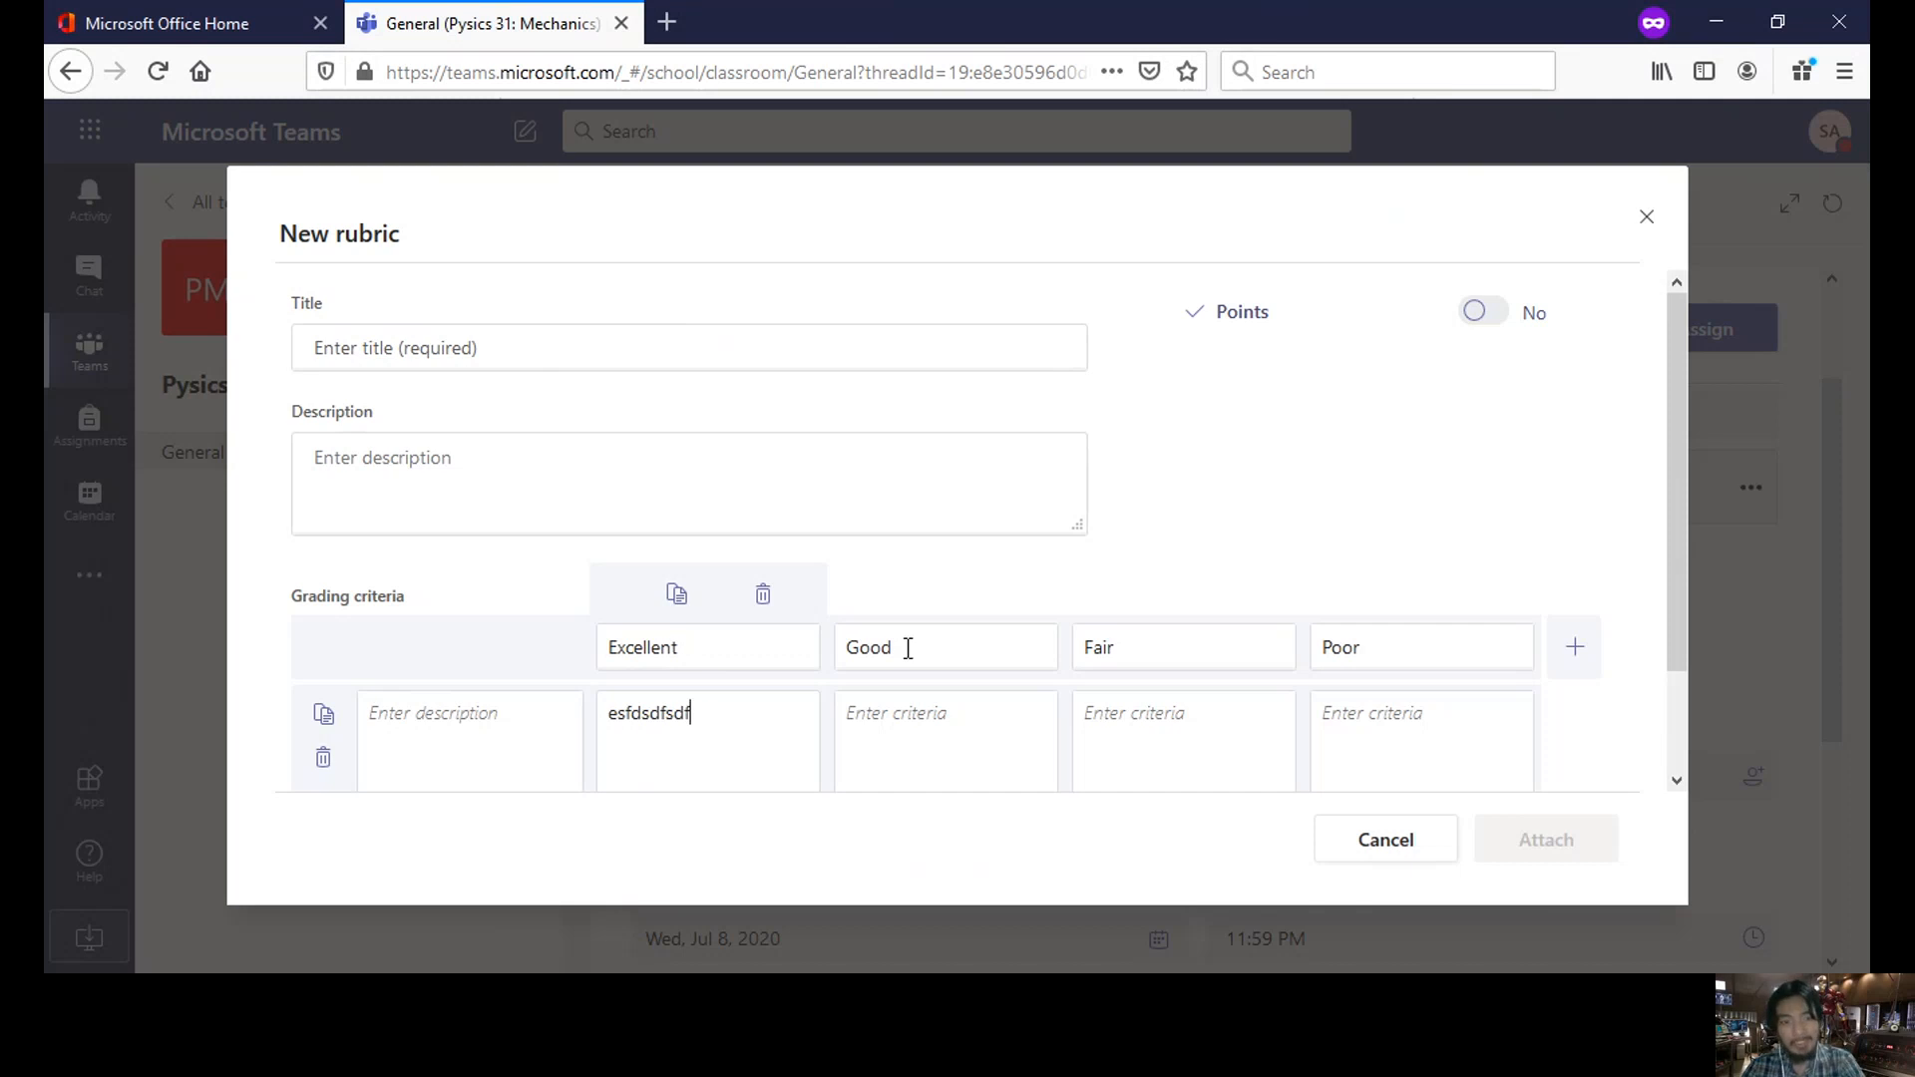
pyautogui.click(932, 727)
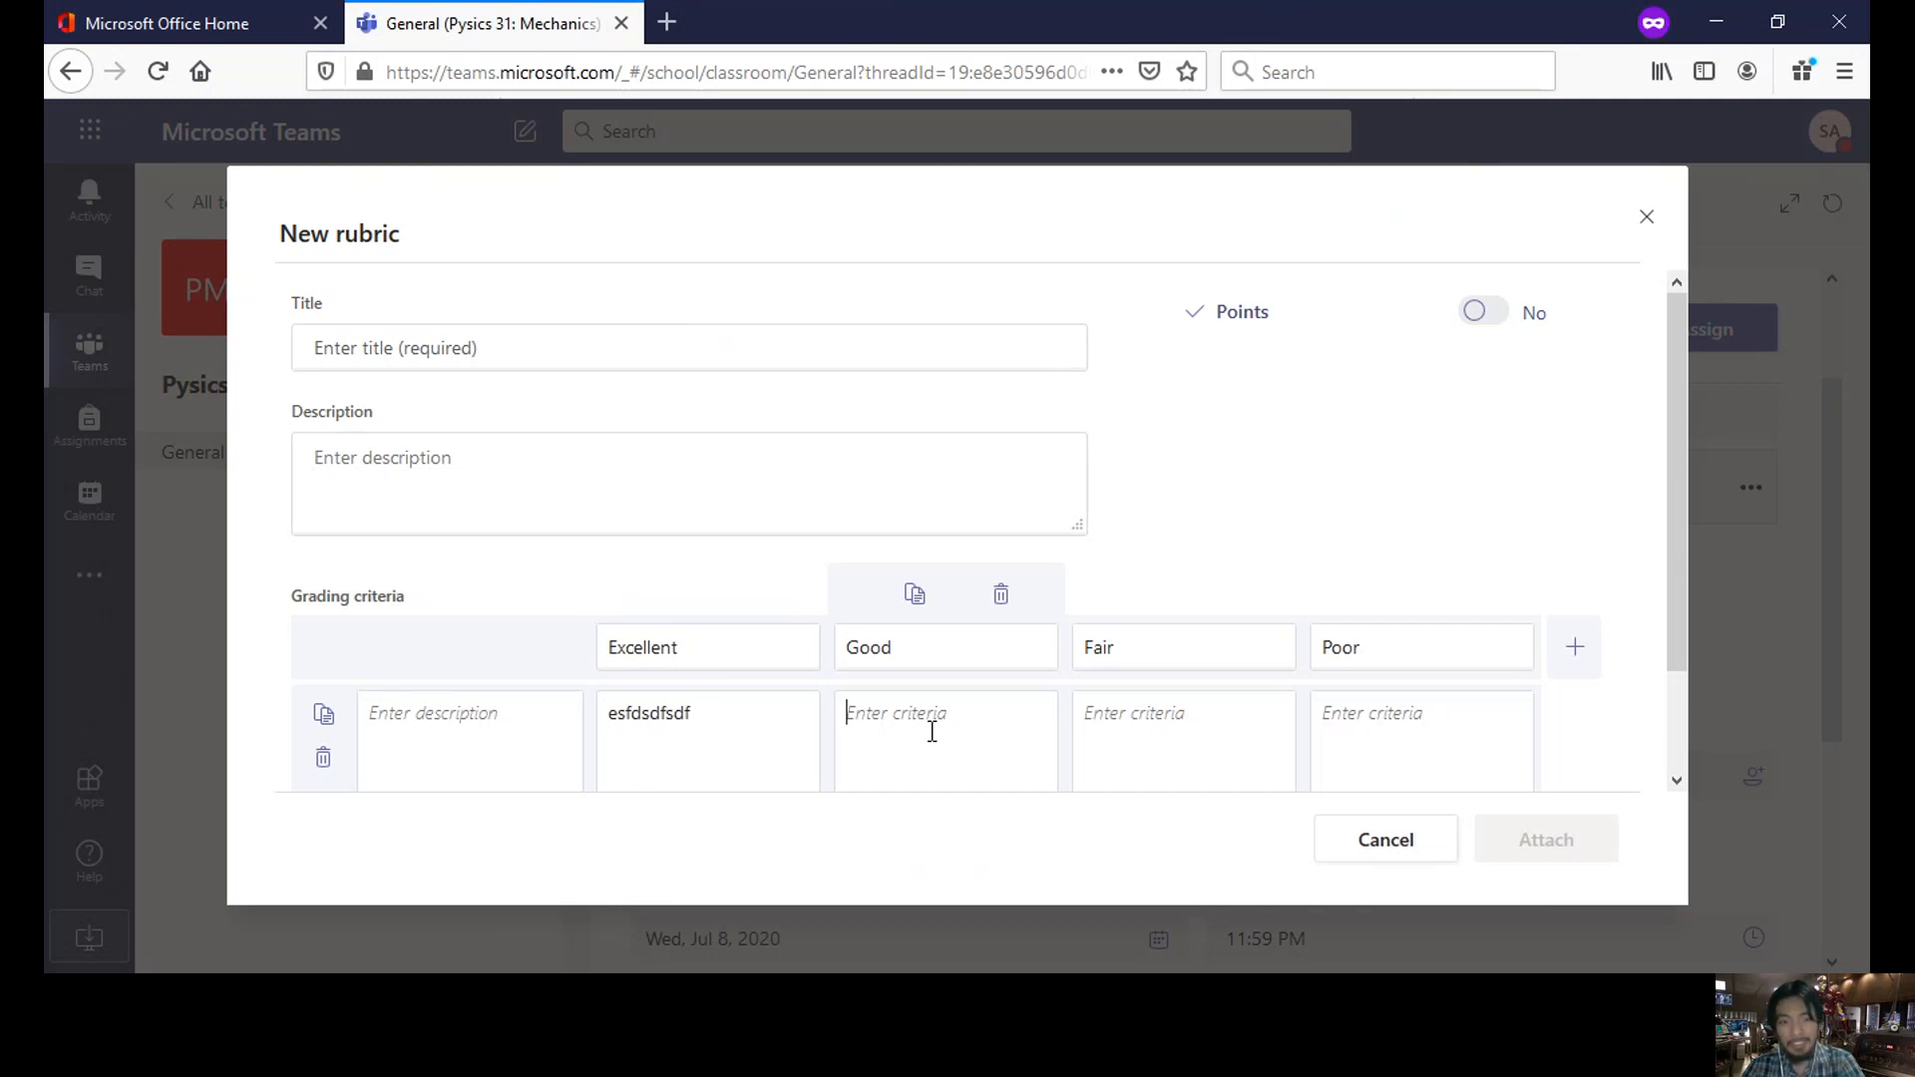
pyautogui.write('dfgfdgs')
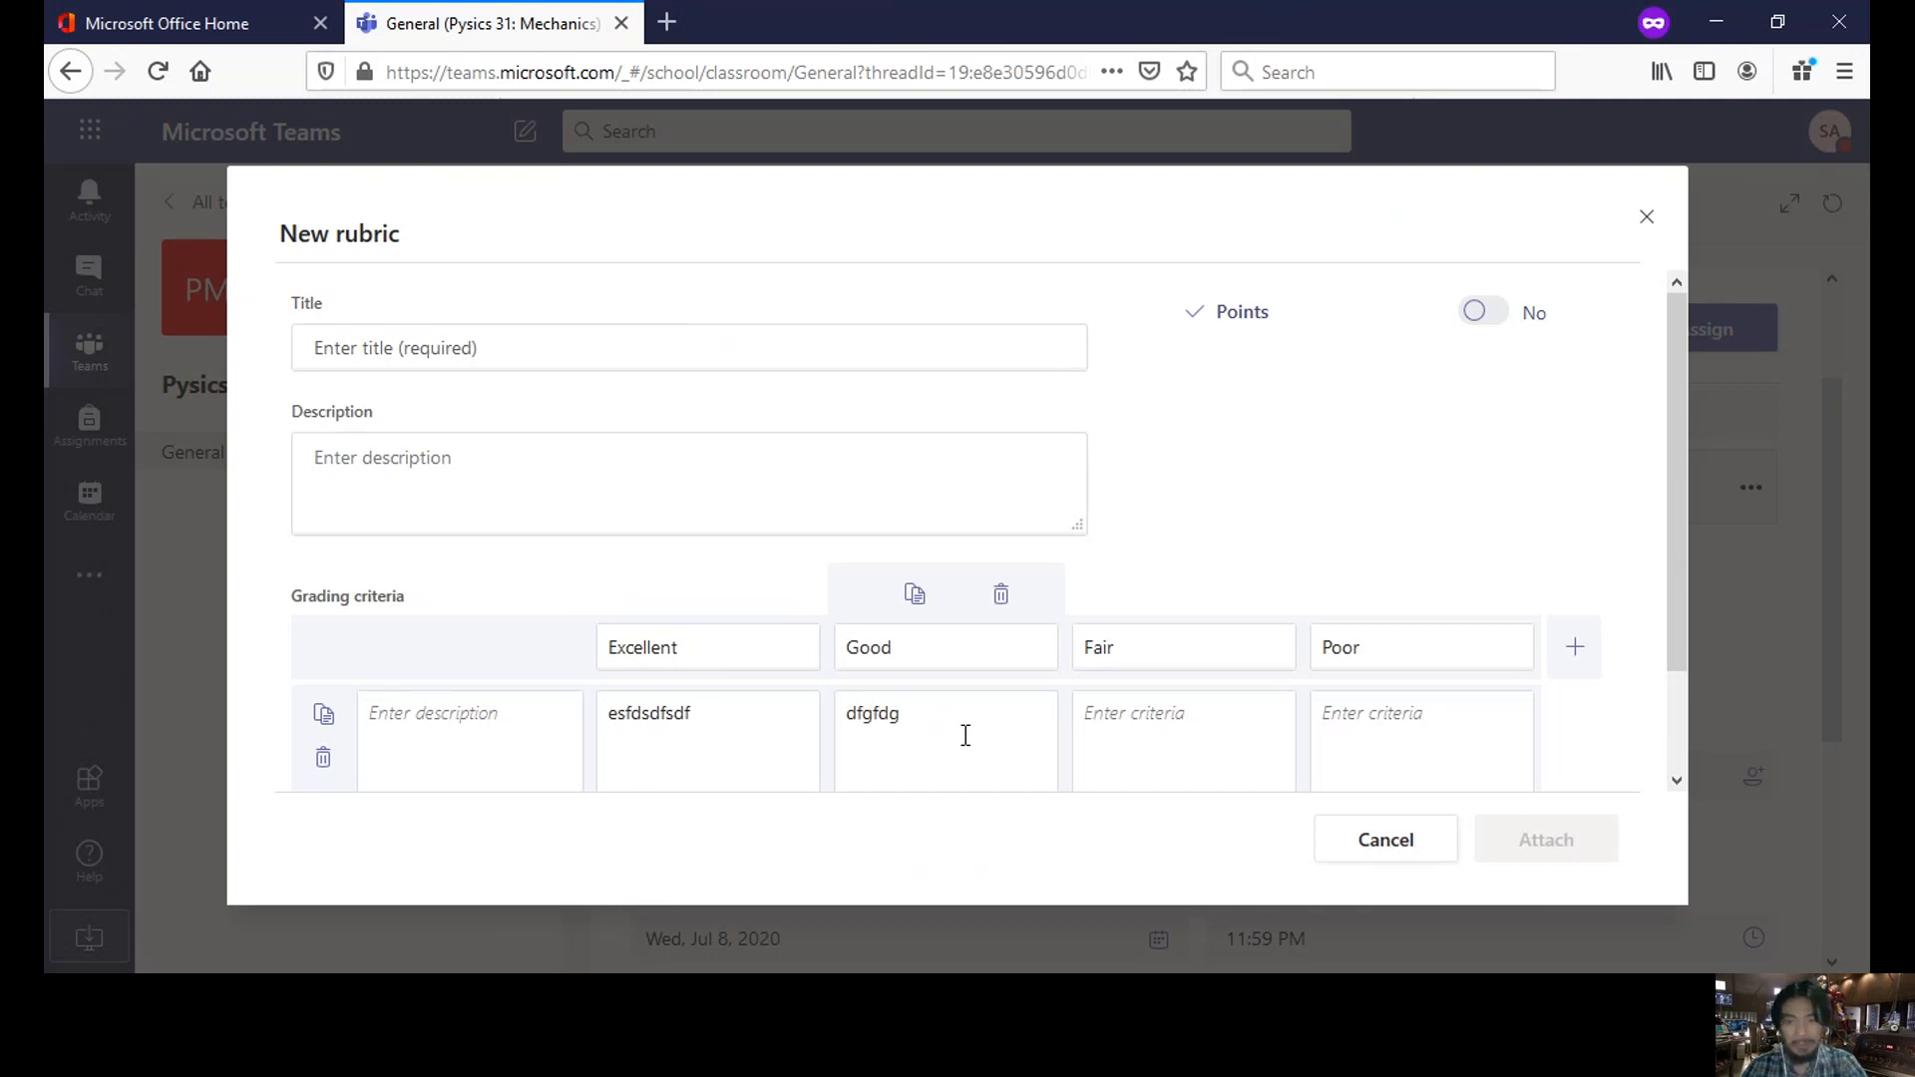
pyautogui.click(1171, 718)
pyautogui.write('sdfsf')
pyautogui.click(1373, 732)
pyautogui.write('sfsdfs')
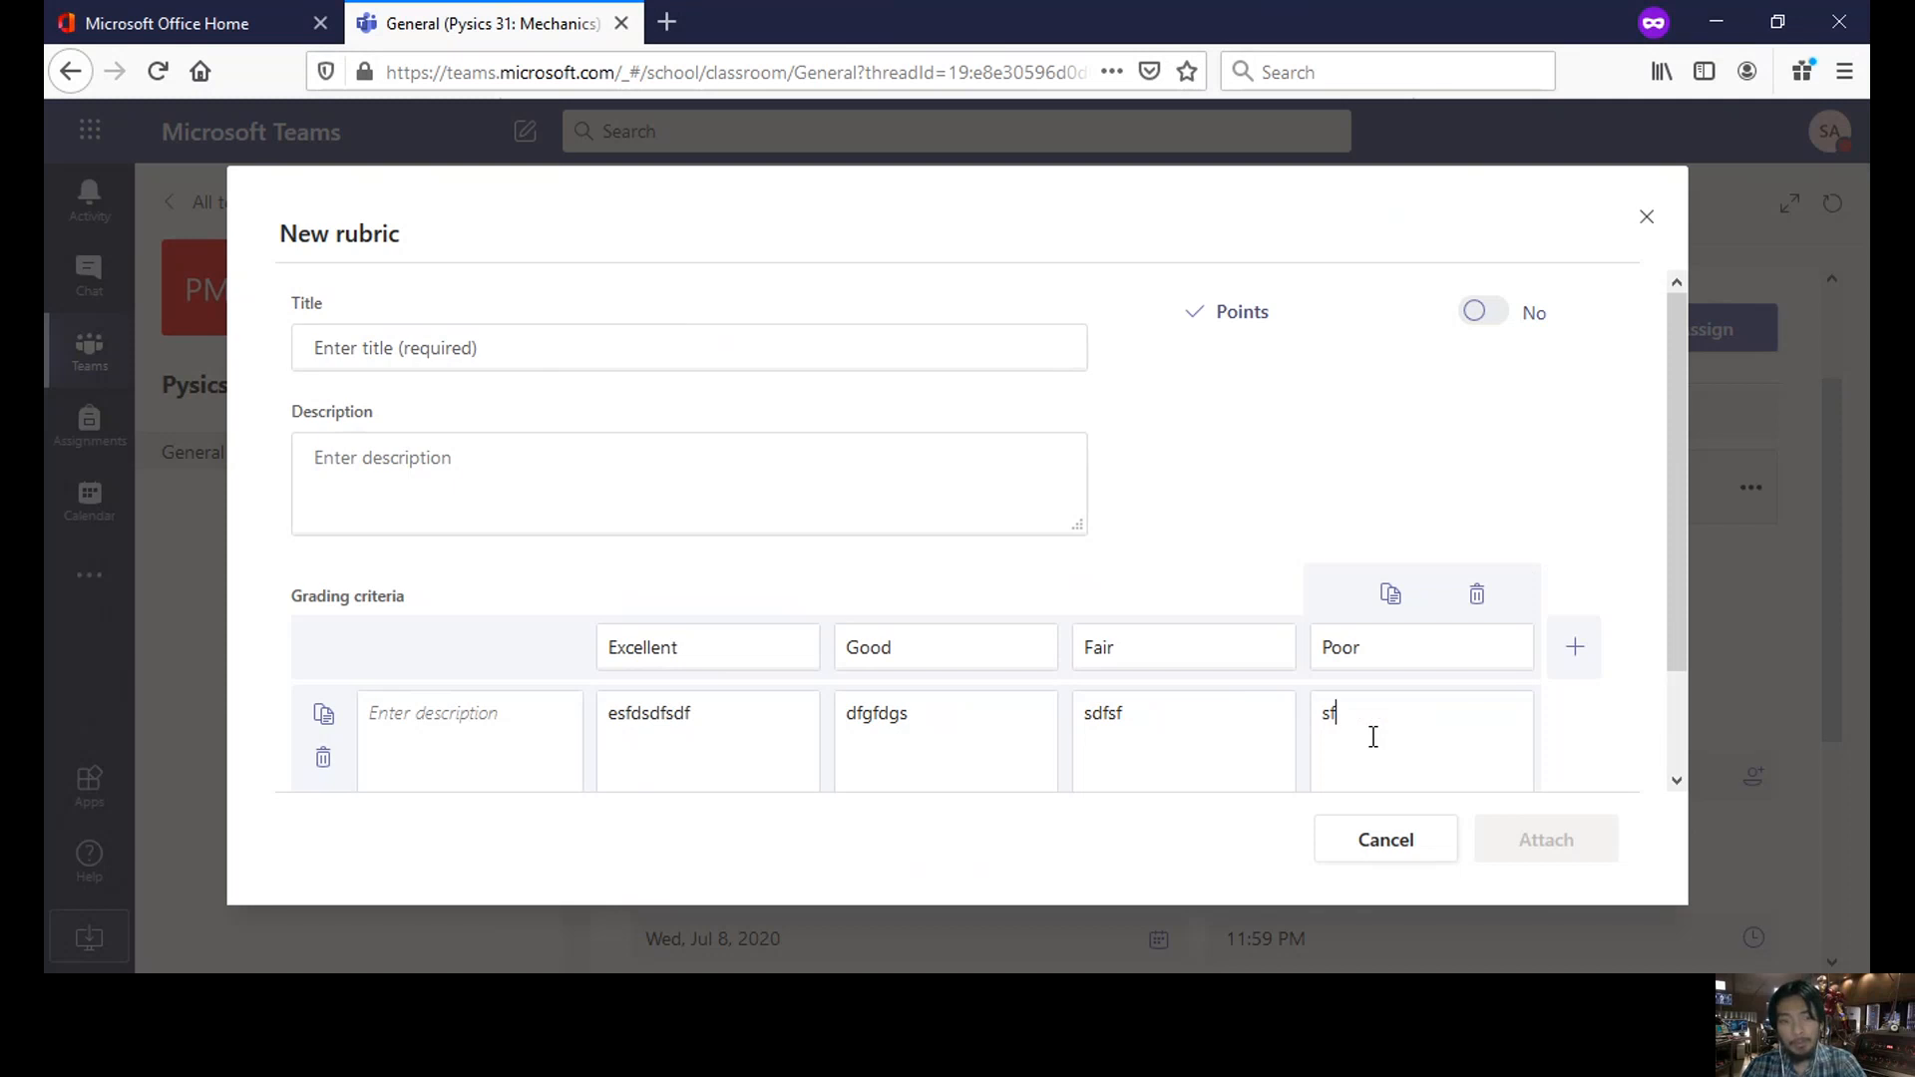
pyautogui.click(518, 706)
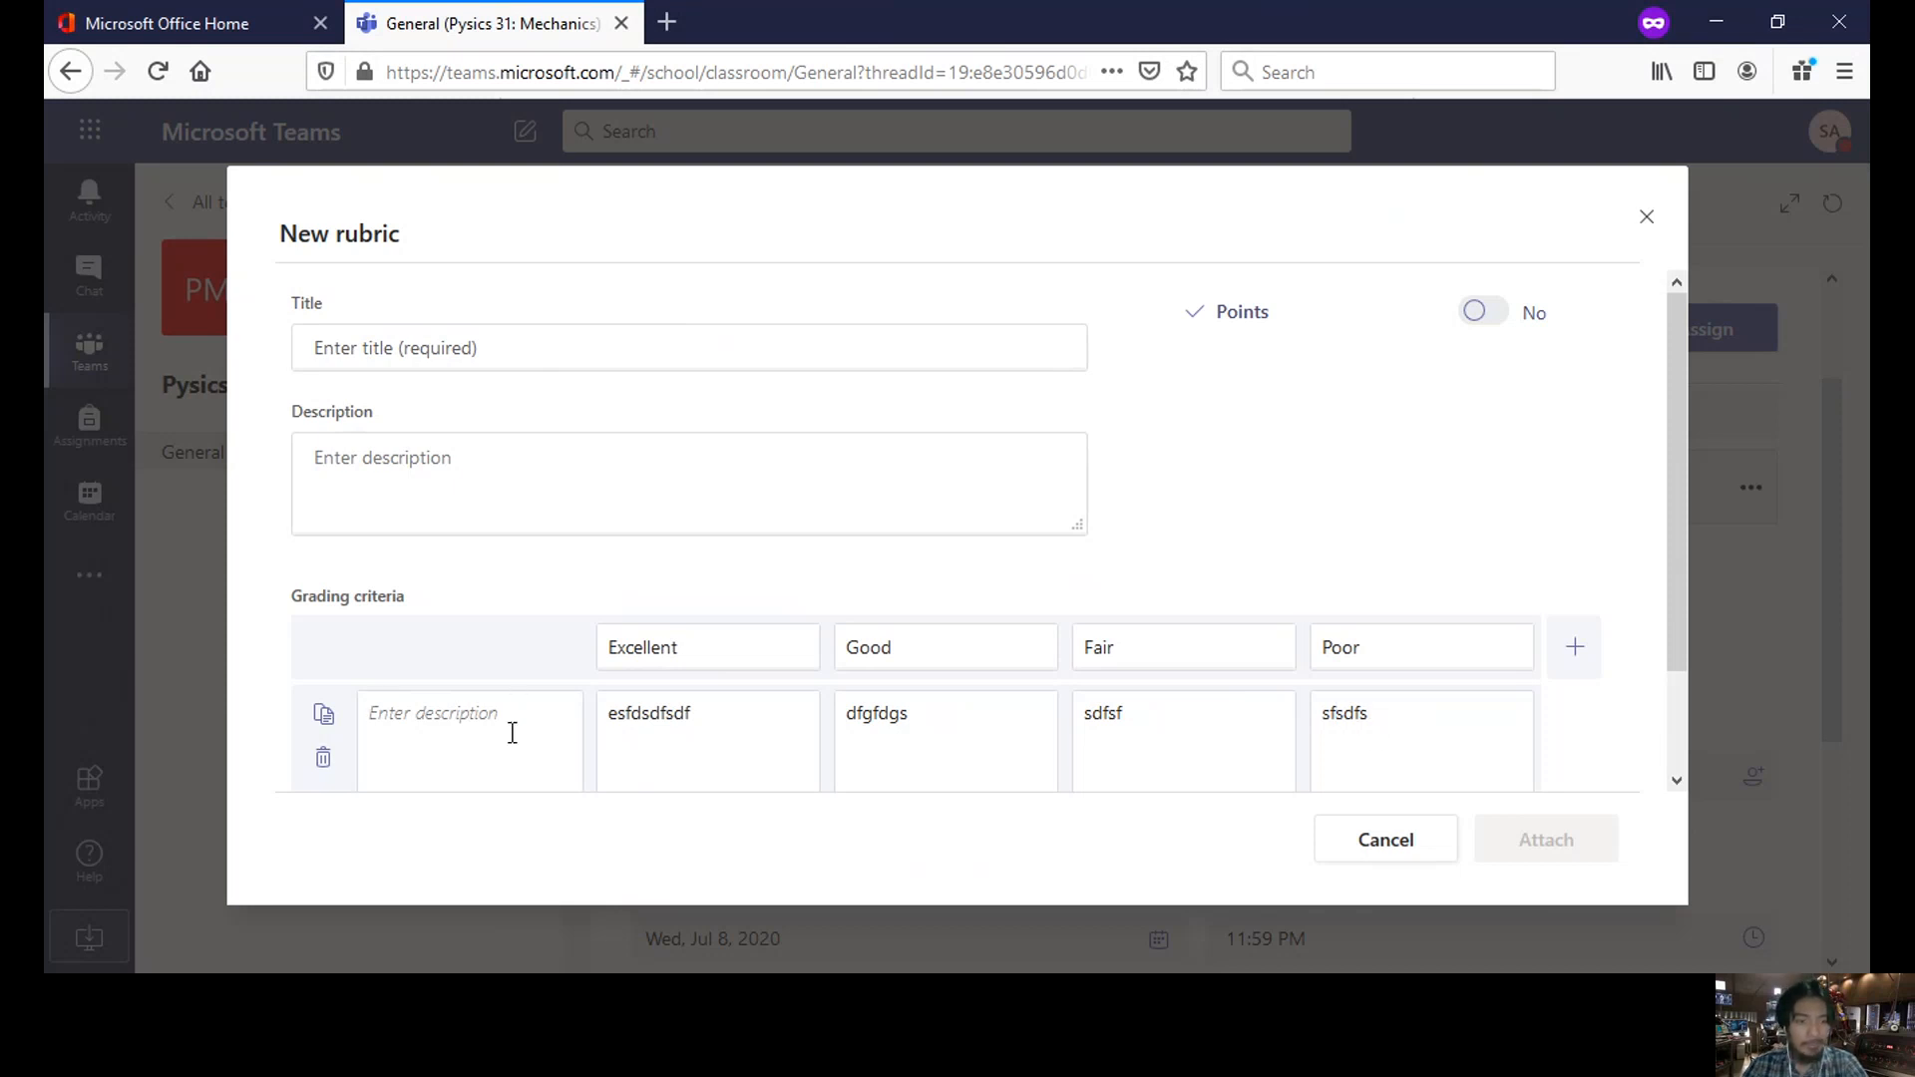
pyautogui.write('sdffd')
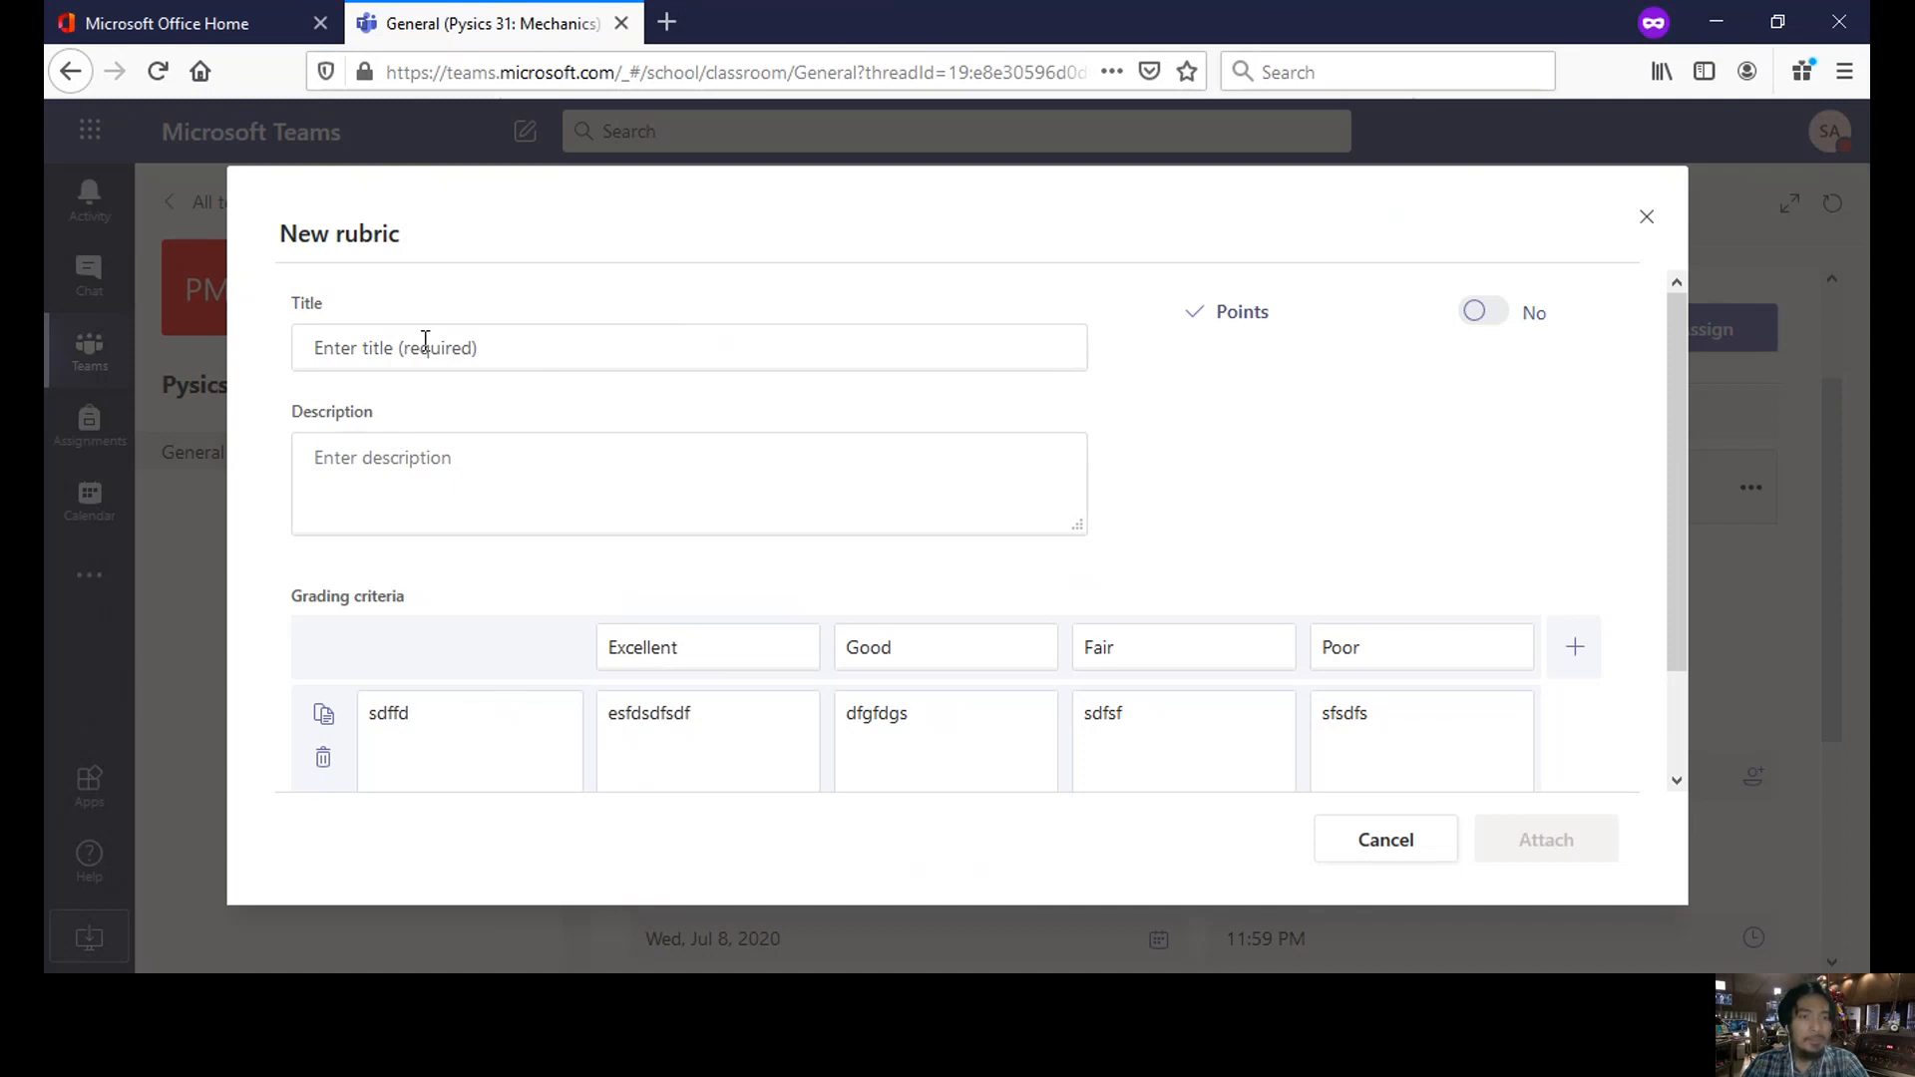
# - Title the rubric 'Pysics Assignment', add a placeholder description, and attach it
pyautogui.click(523, 351)
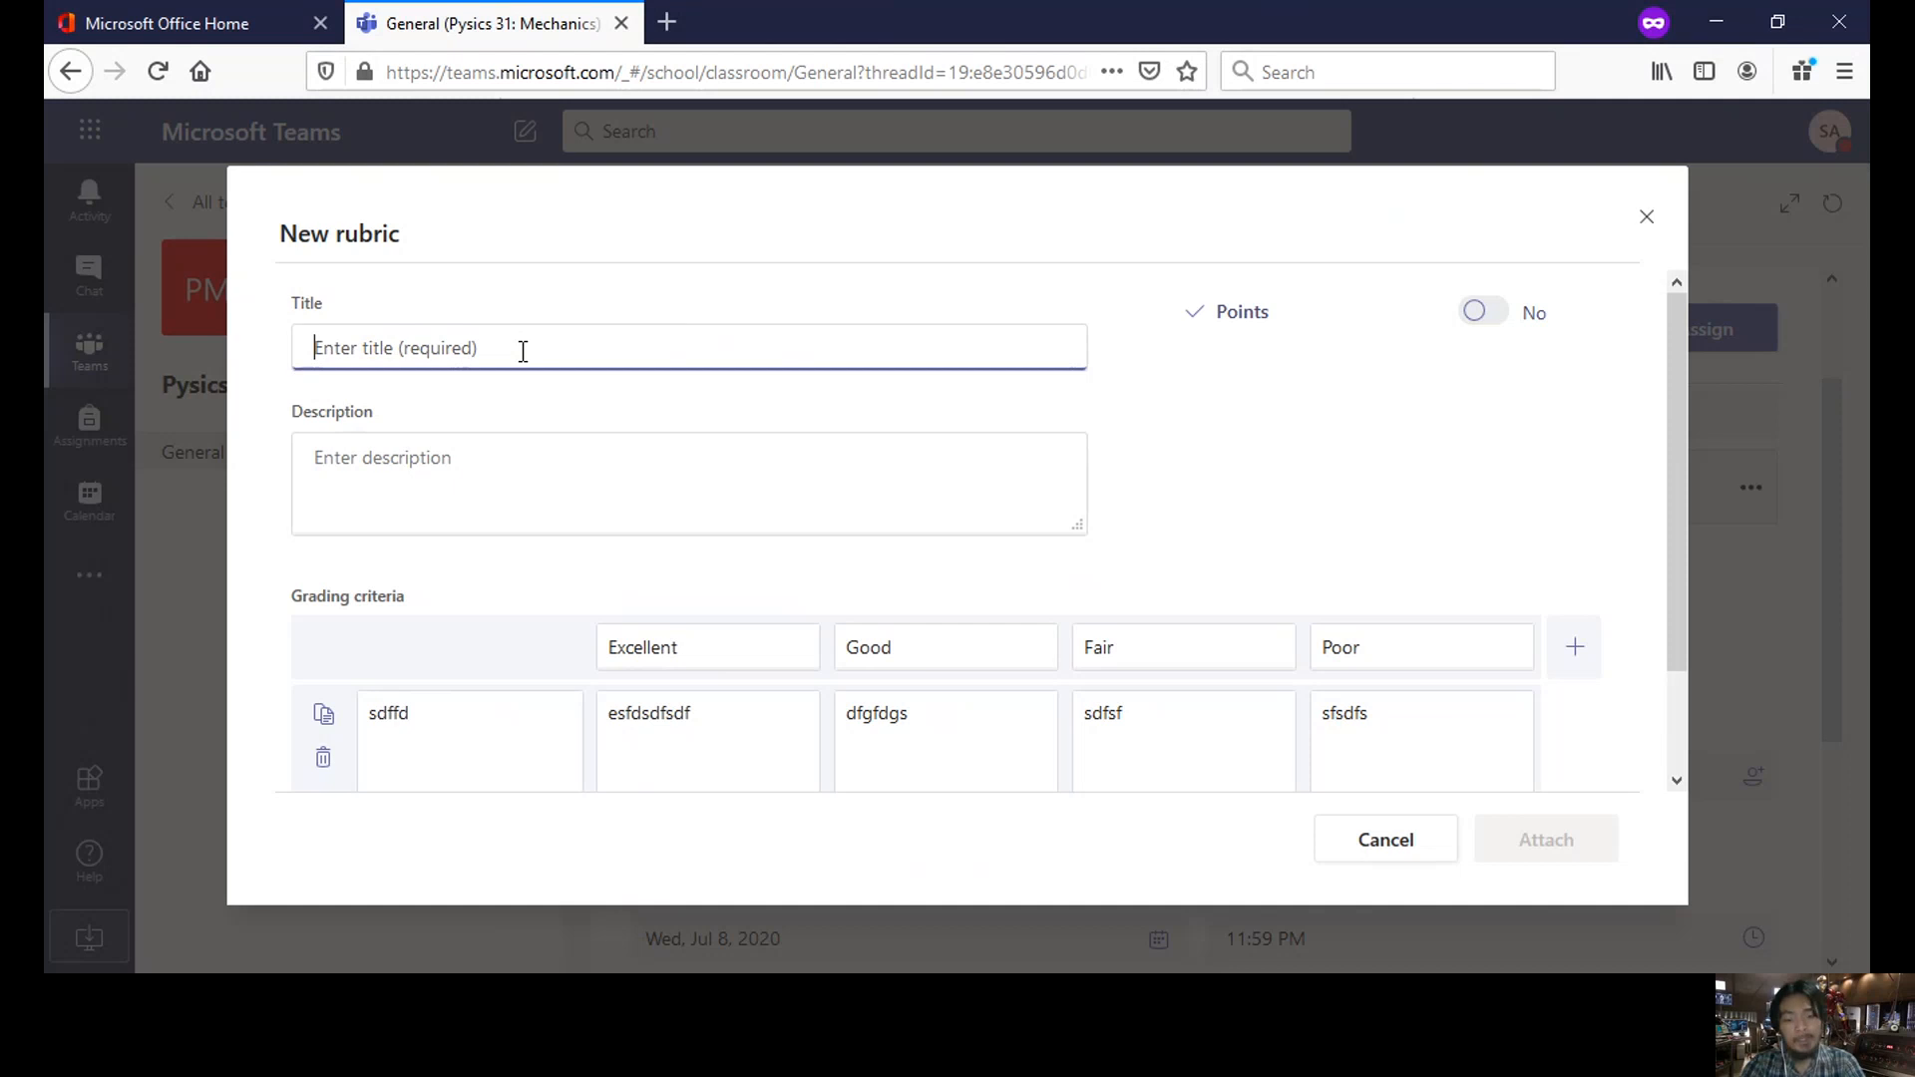
pyautogui.write('Assignment')
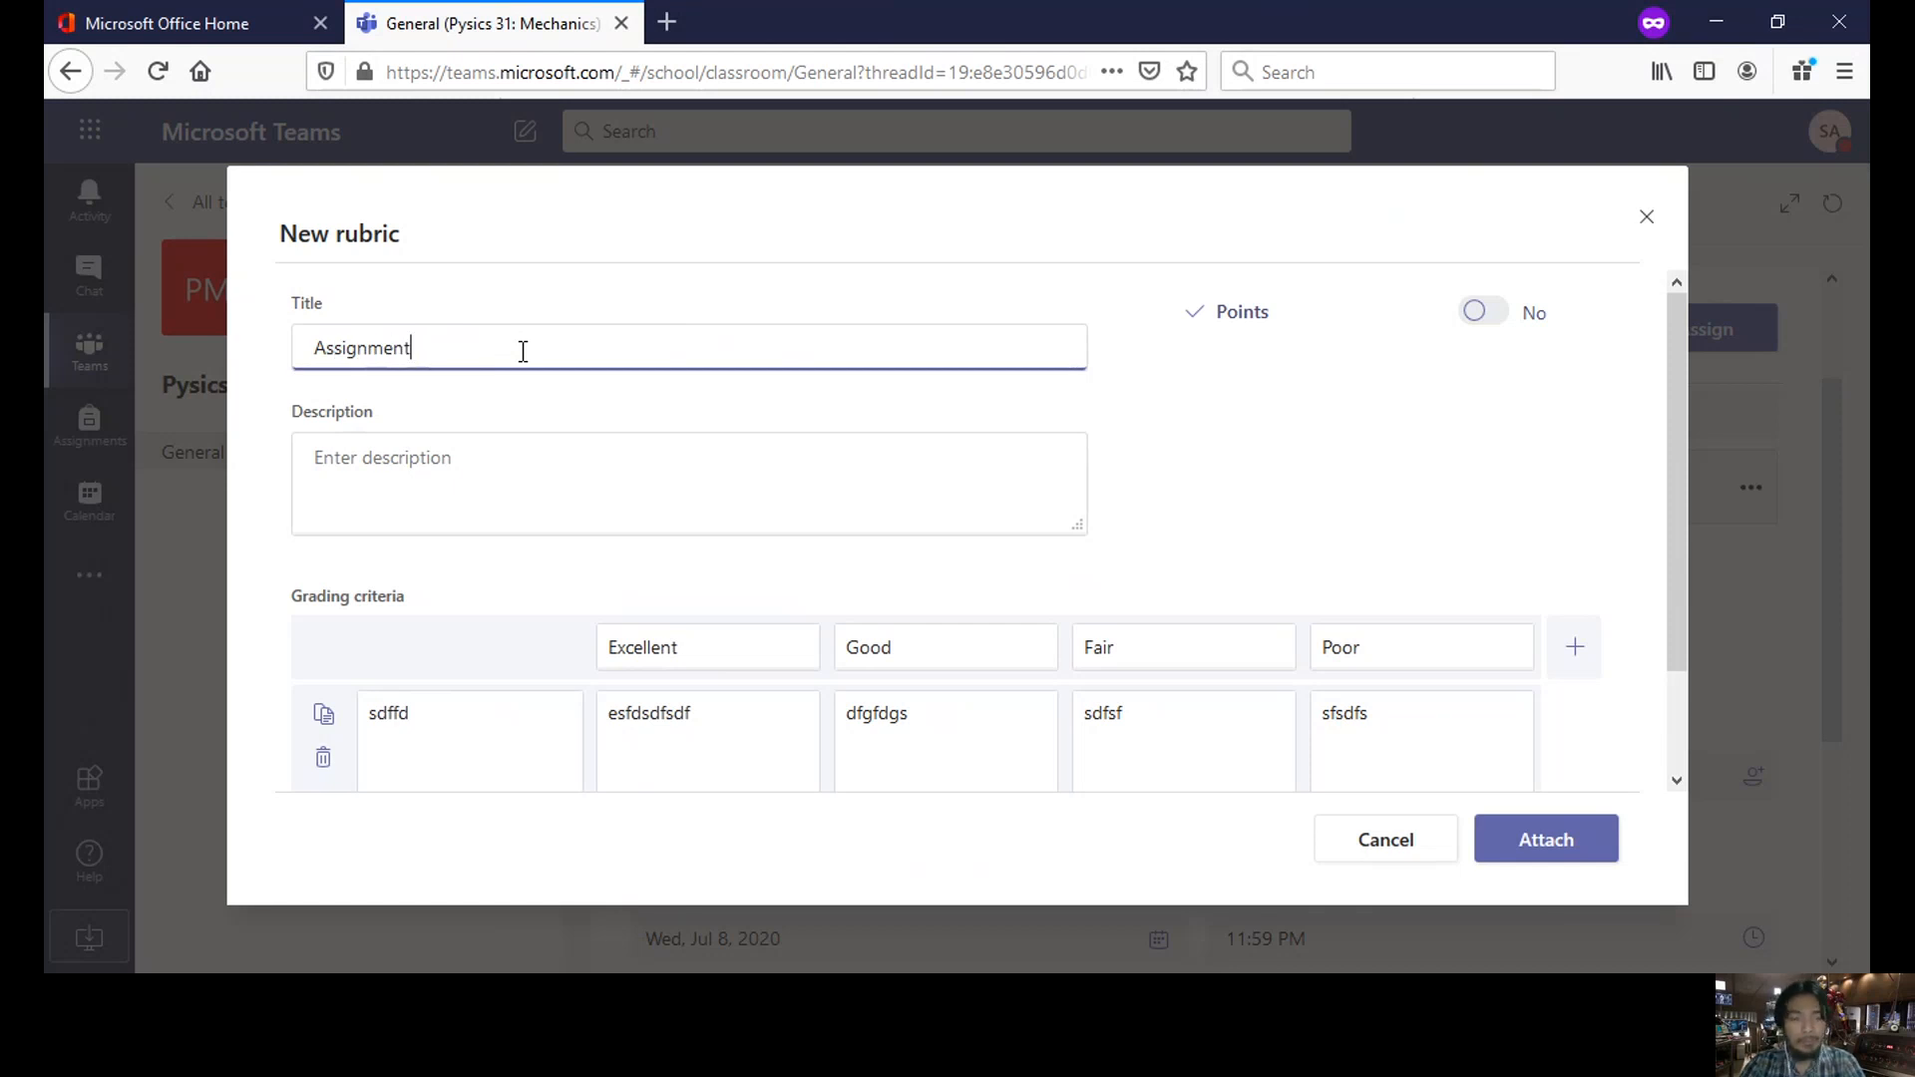
pyautogui.press('Left')
pyautogui.press('Left')
pyautogui.press('Left')
pyautogui.press('Left')
pyautogui.press('Left')
pyautogui.press('Left')
pyautogui.press('Left')
pyautogui.press('Left')
pyautogui.press('Left')
pyautogui.press('Left')
pyautogui.write('Pysics')
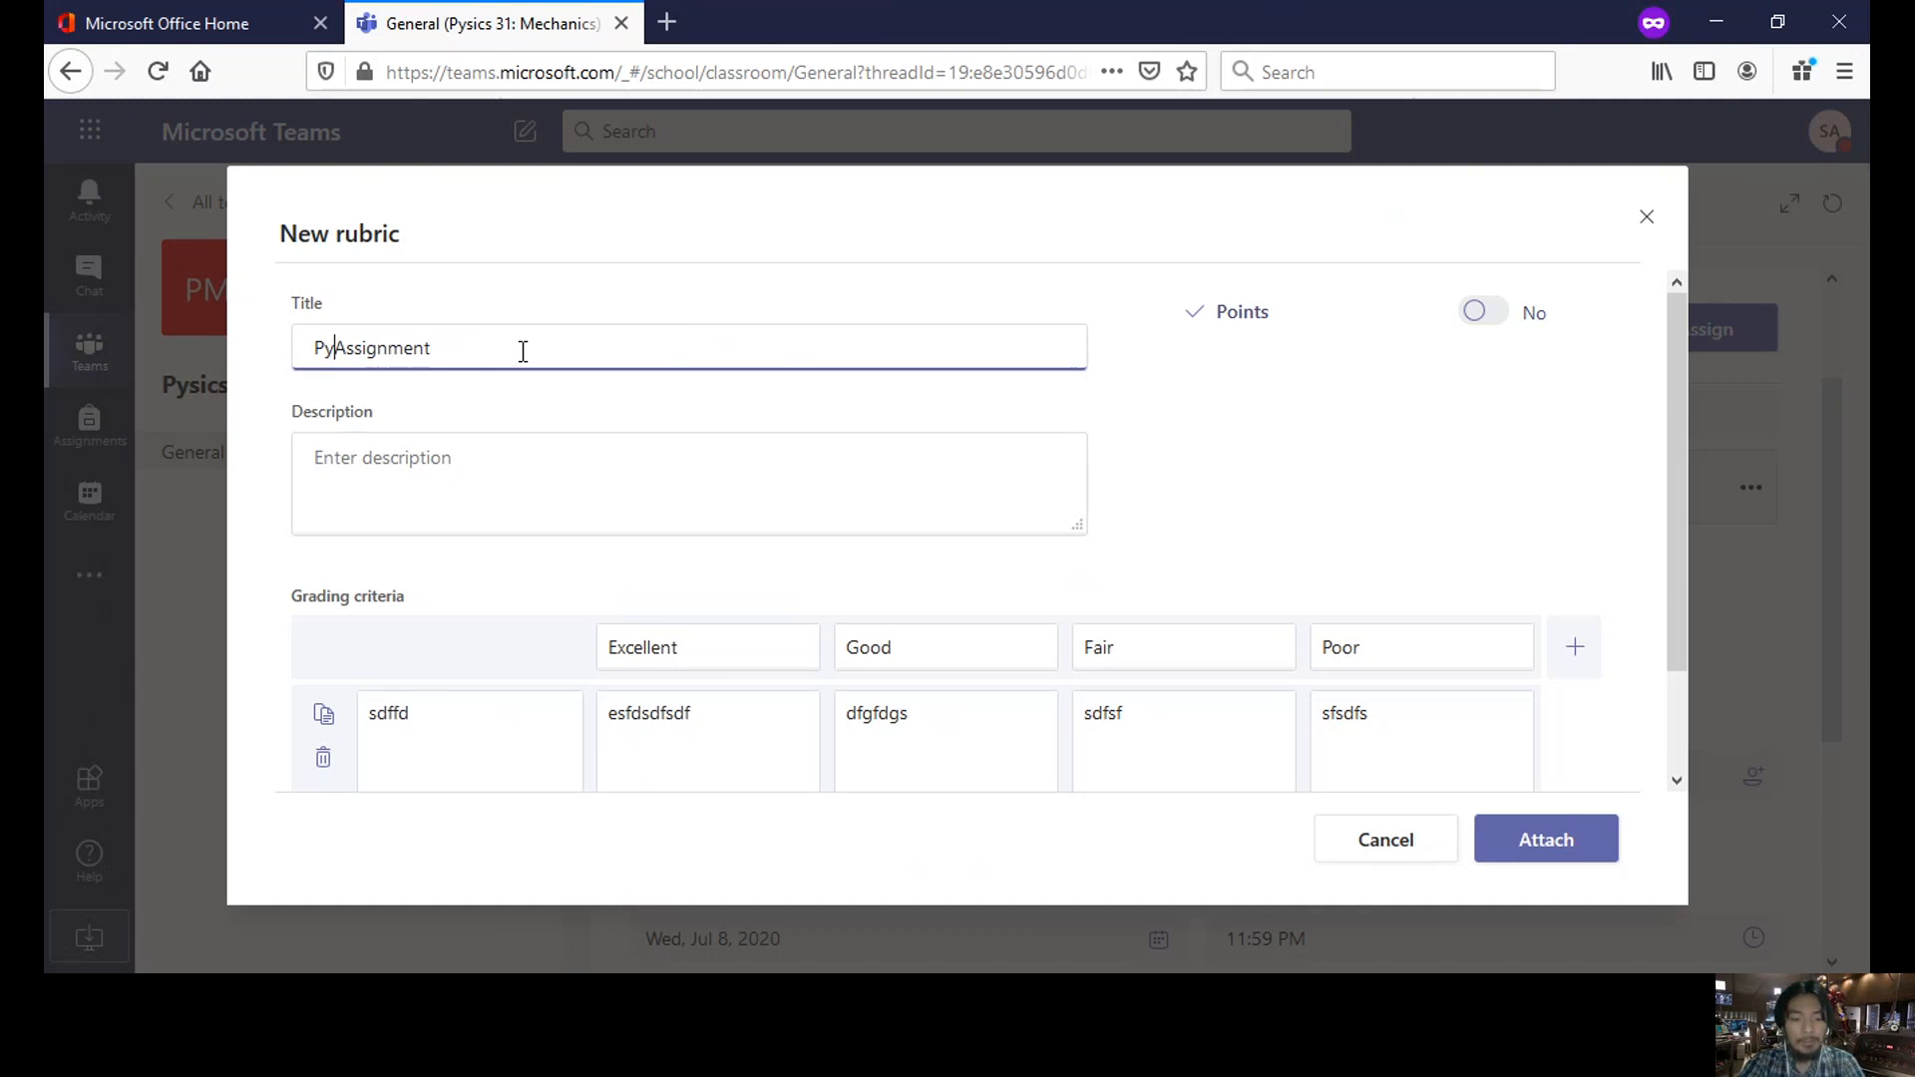
pyautogui.click(552, 449)
pyautogui.write('asdasdad')
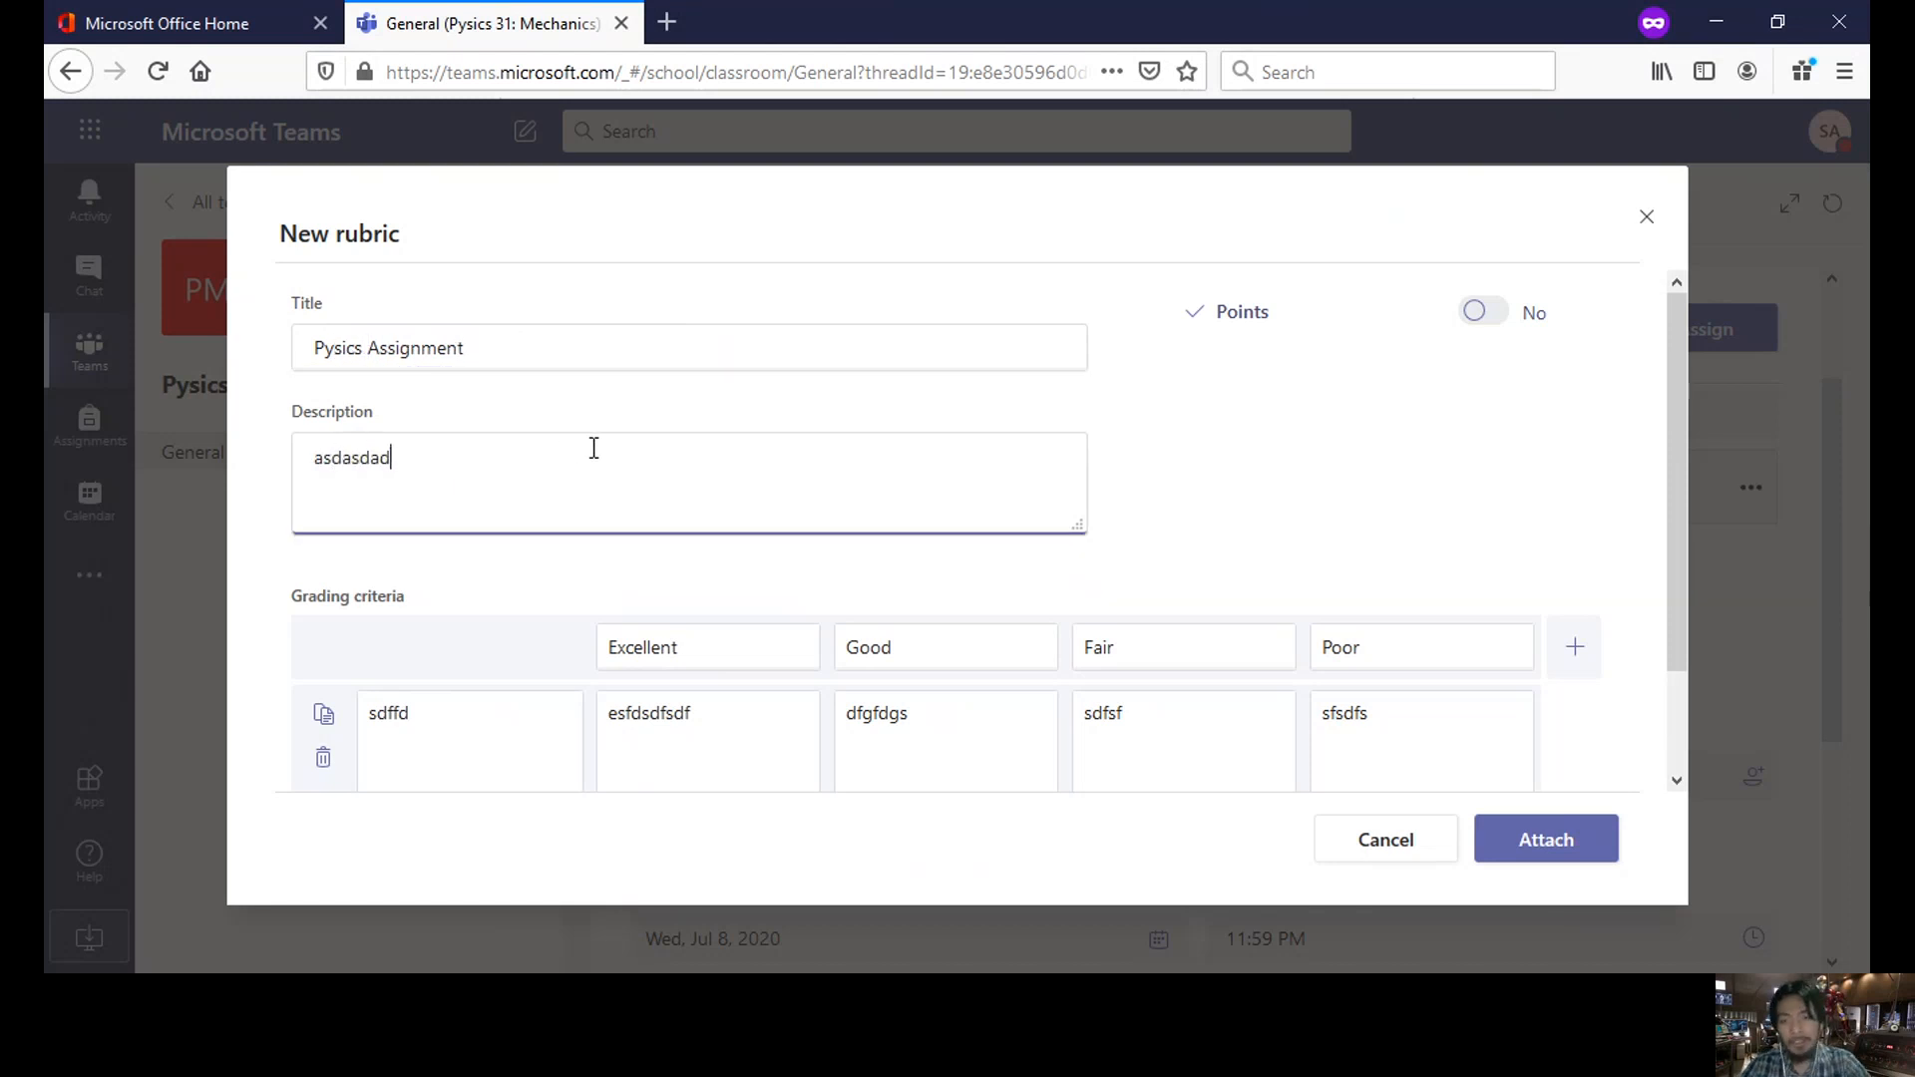
pyautogui.click(1568, 860)
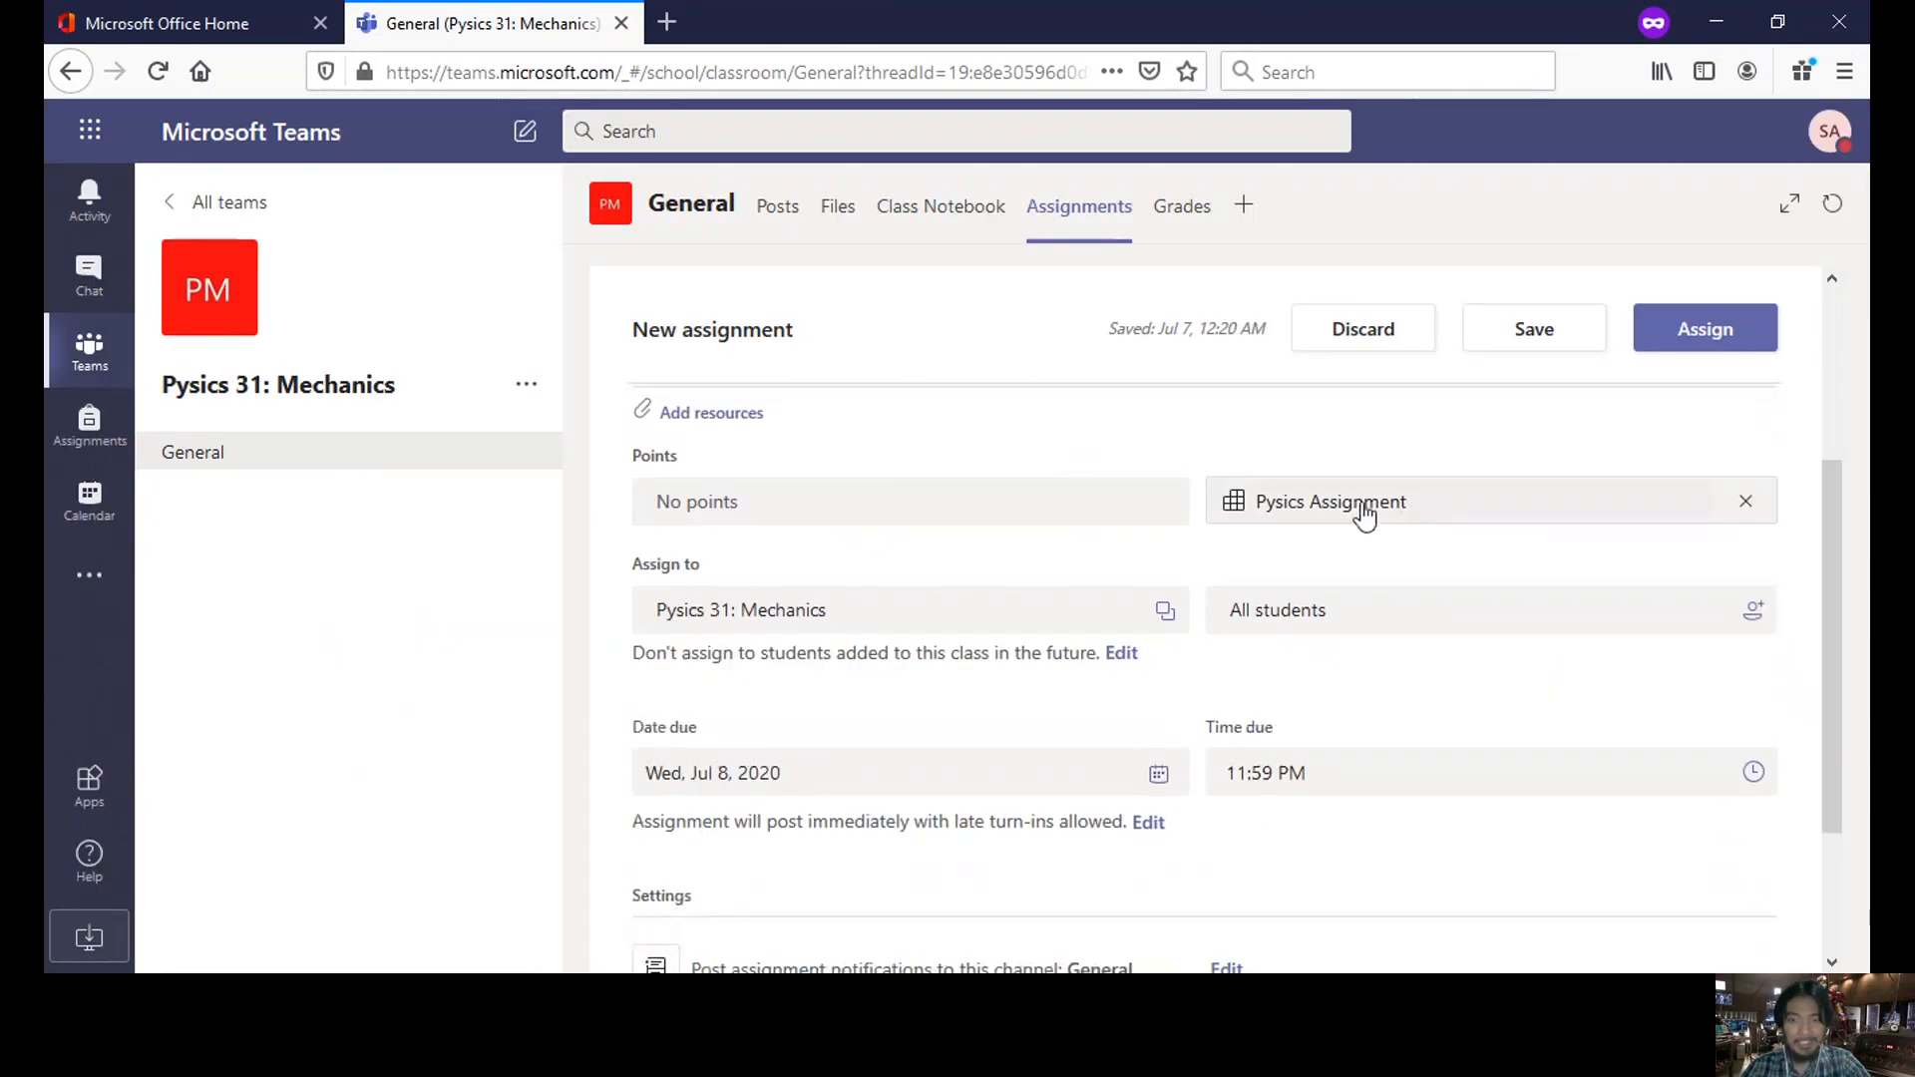
# - Set the due date to Wed, Jul 8, 2020 at 11:59 PM and assign it to all students
pyautogui.scroll(-3, 1362, 514)
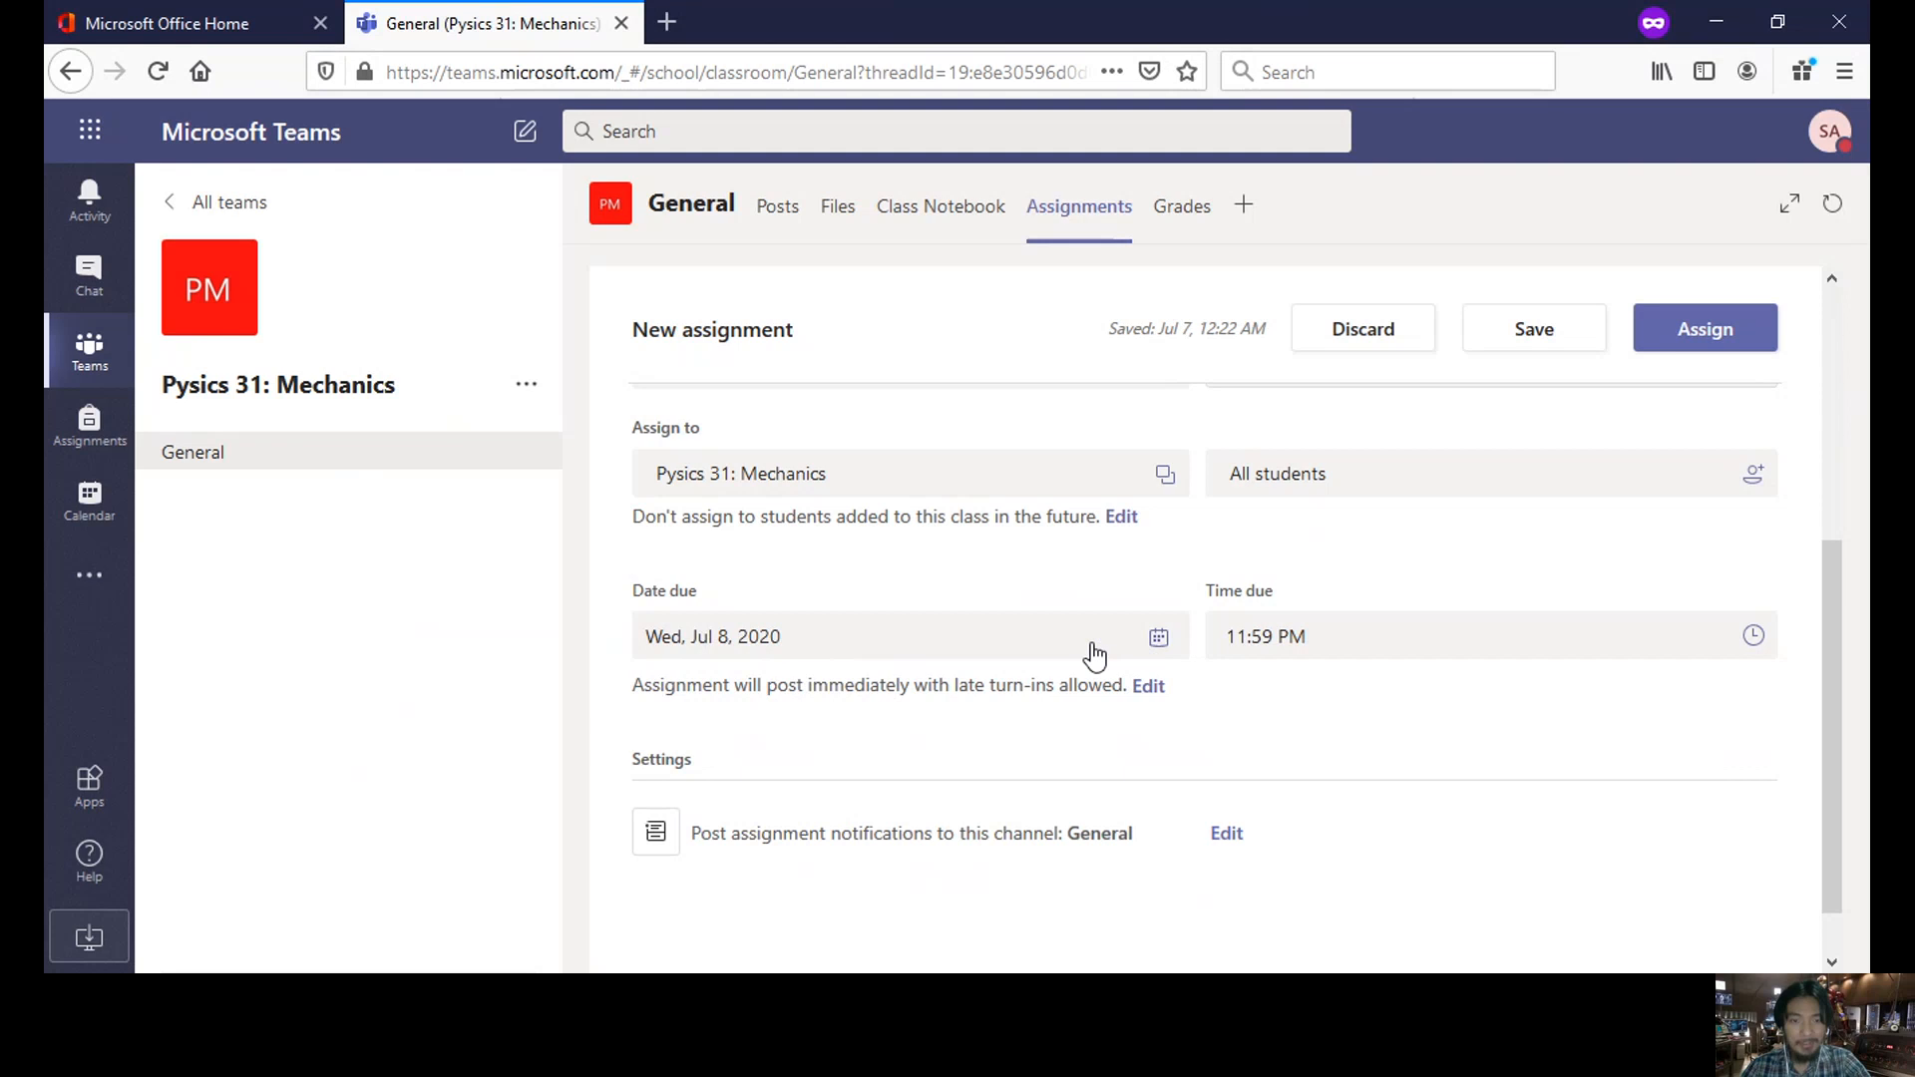
pyautogui.click(943, 650)
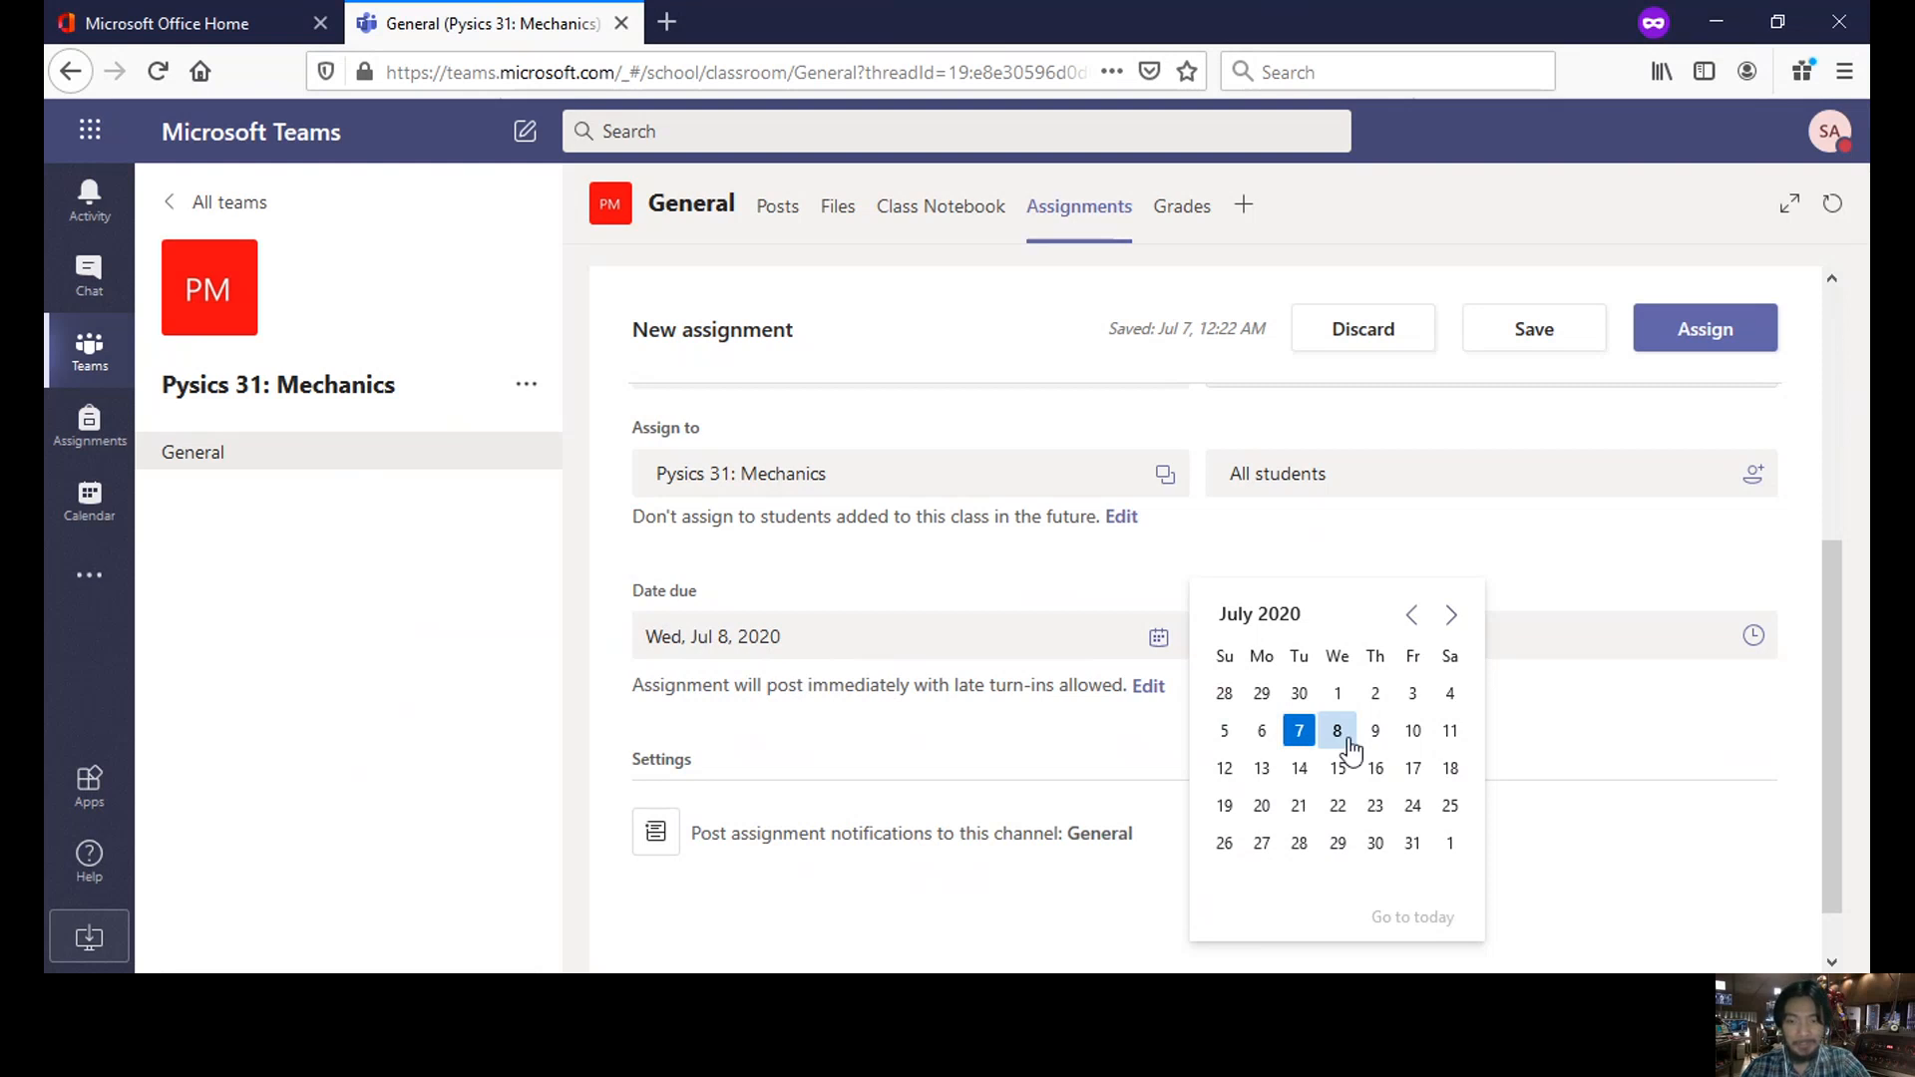
pyautogui.click(1338, 733)
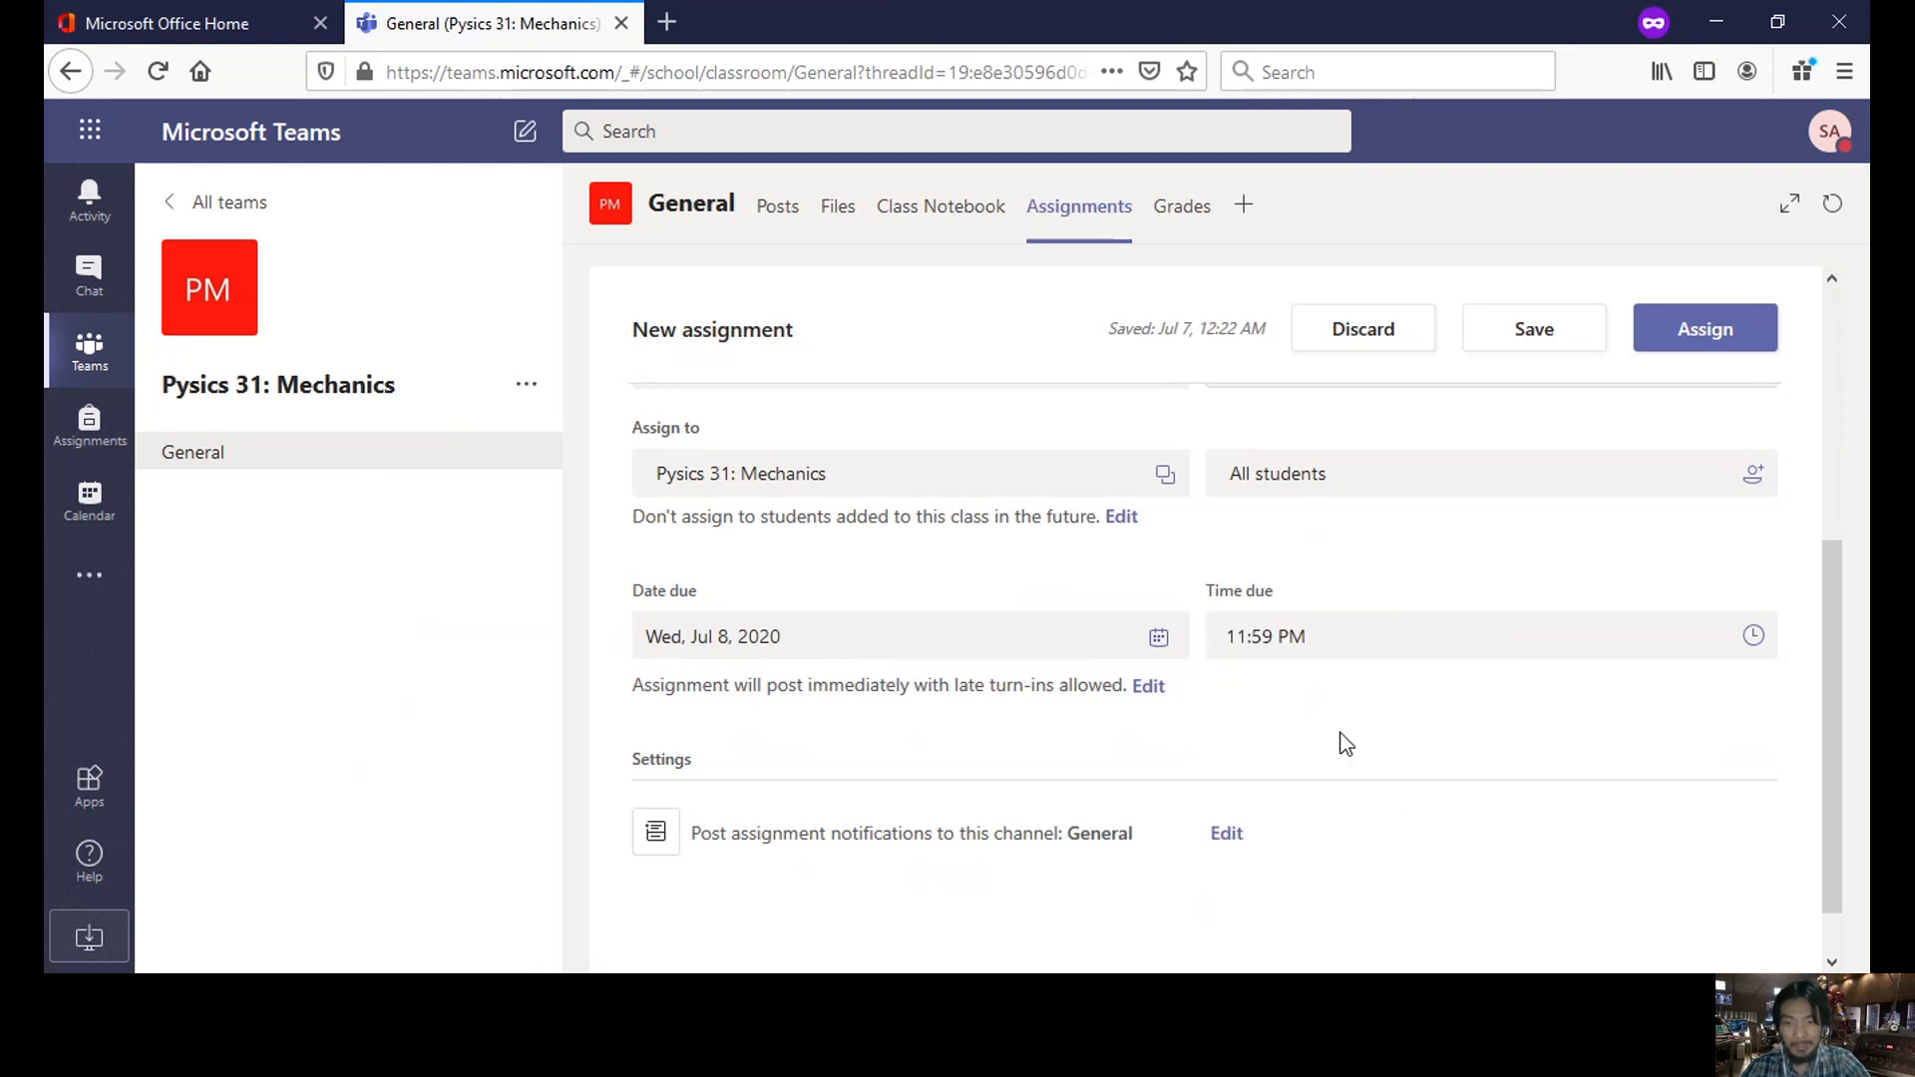
pyautogui.click(1492, 640)
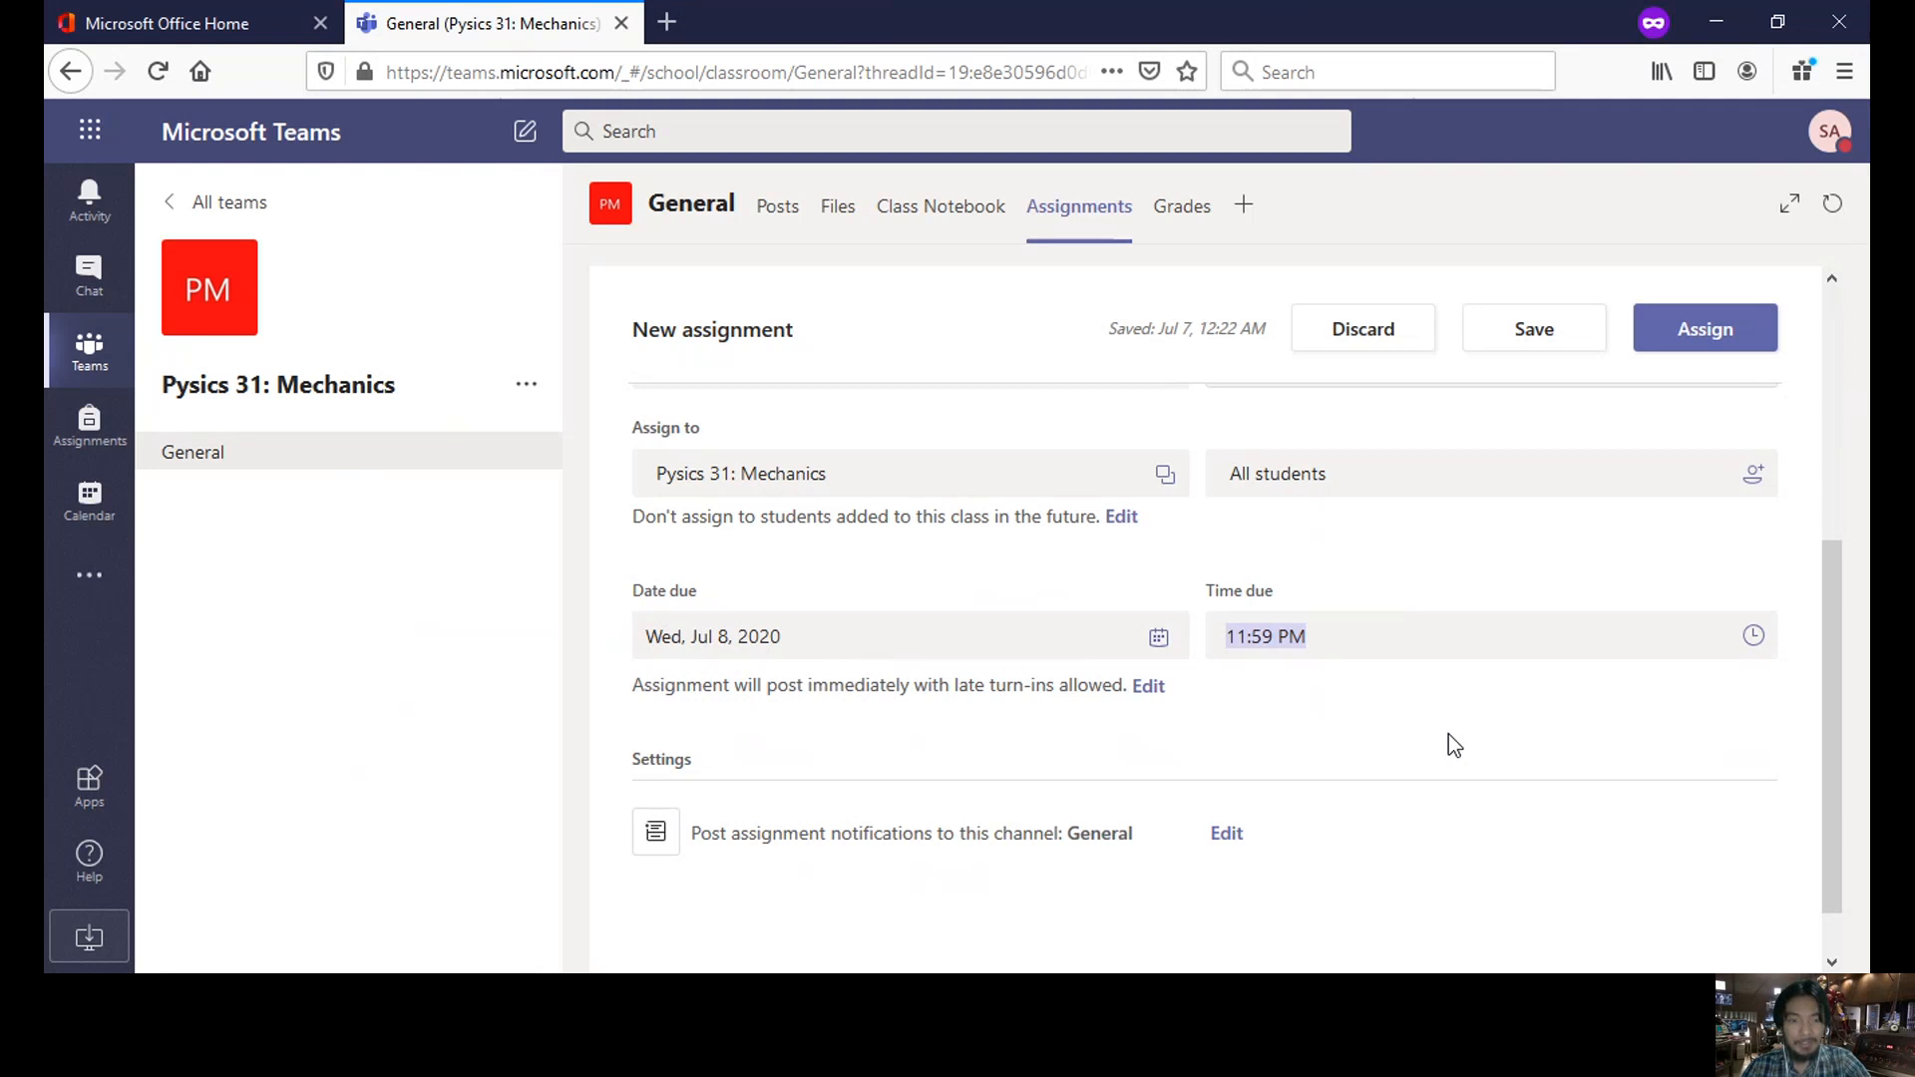
pyautogui.moveTo(1837, 734); pyautogui.dragTo(1842, 646)
pyautogui.scroll(-3, 1842, 646)
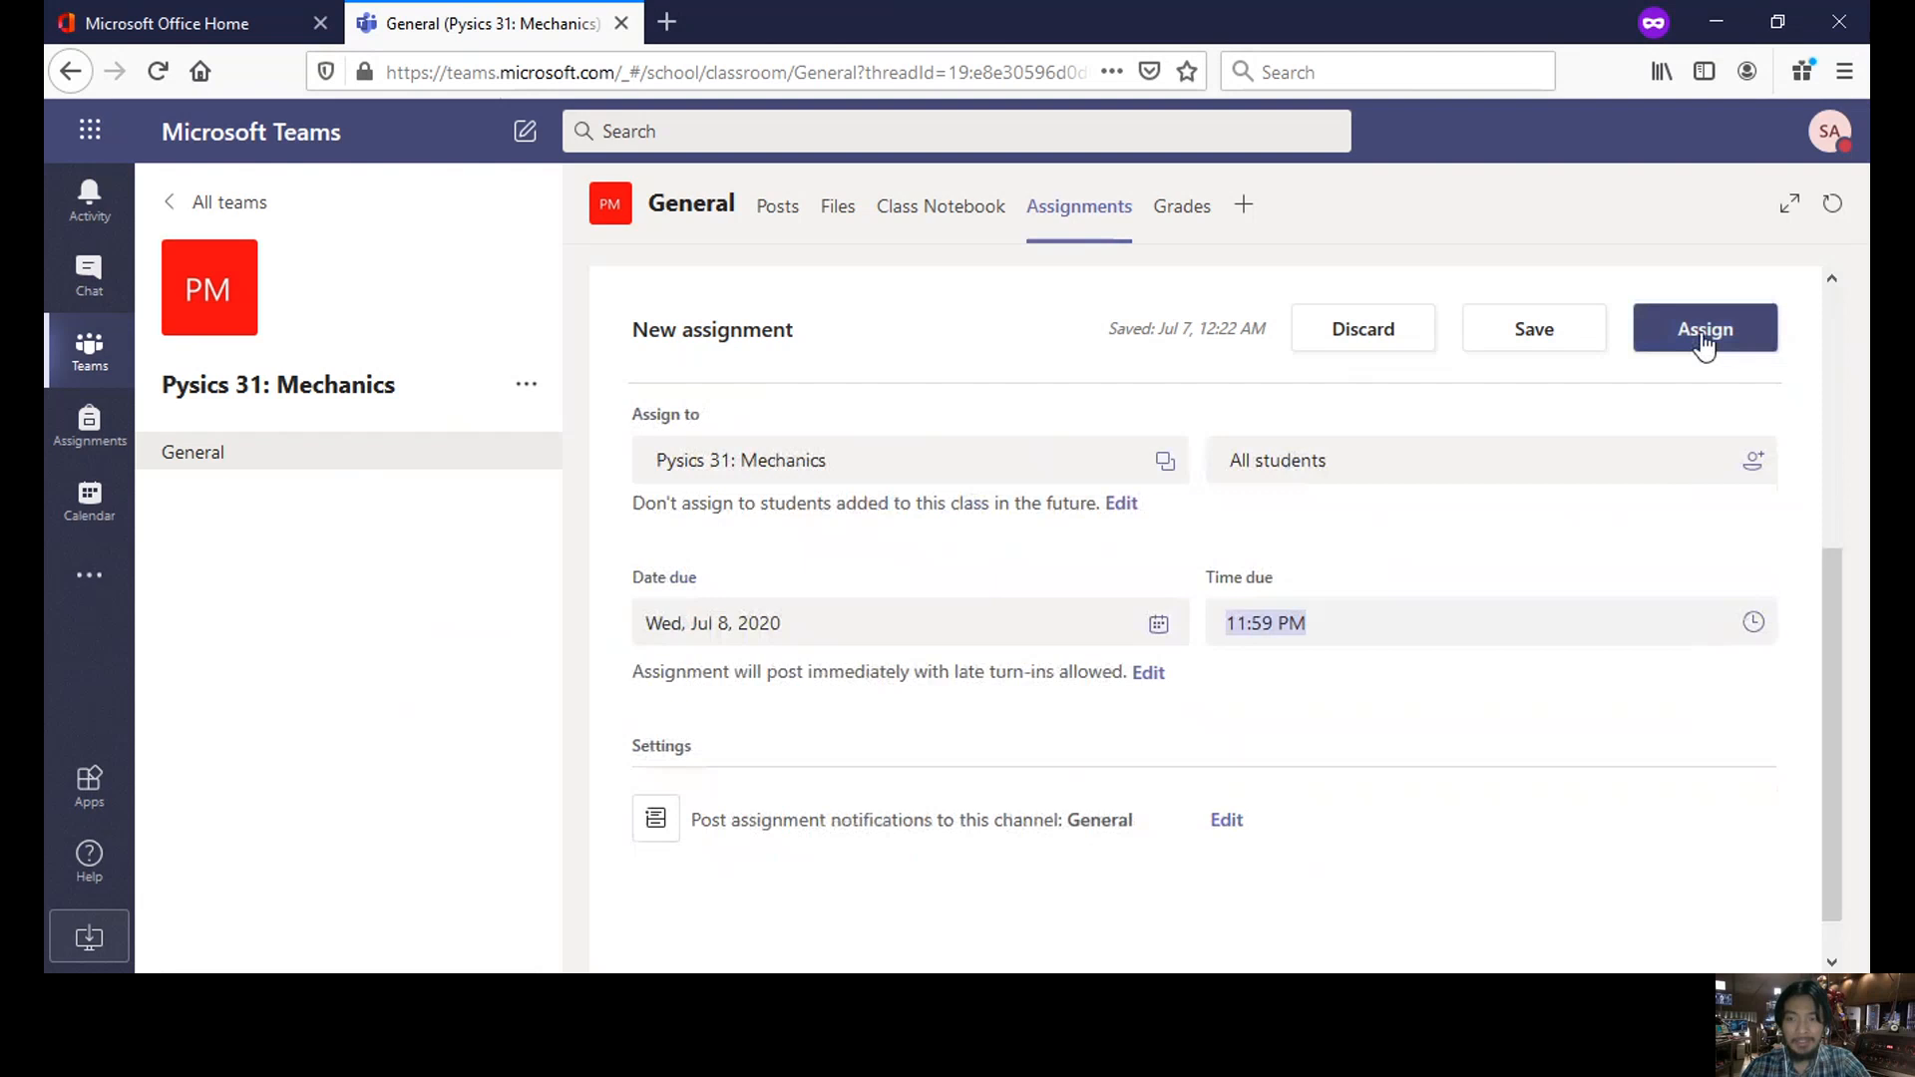
pyautogui.click(1703, 339)
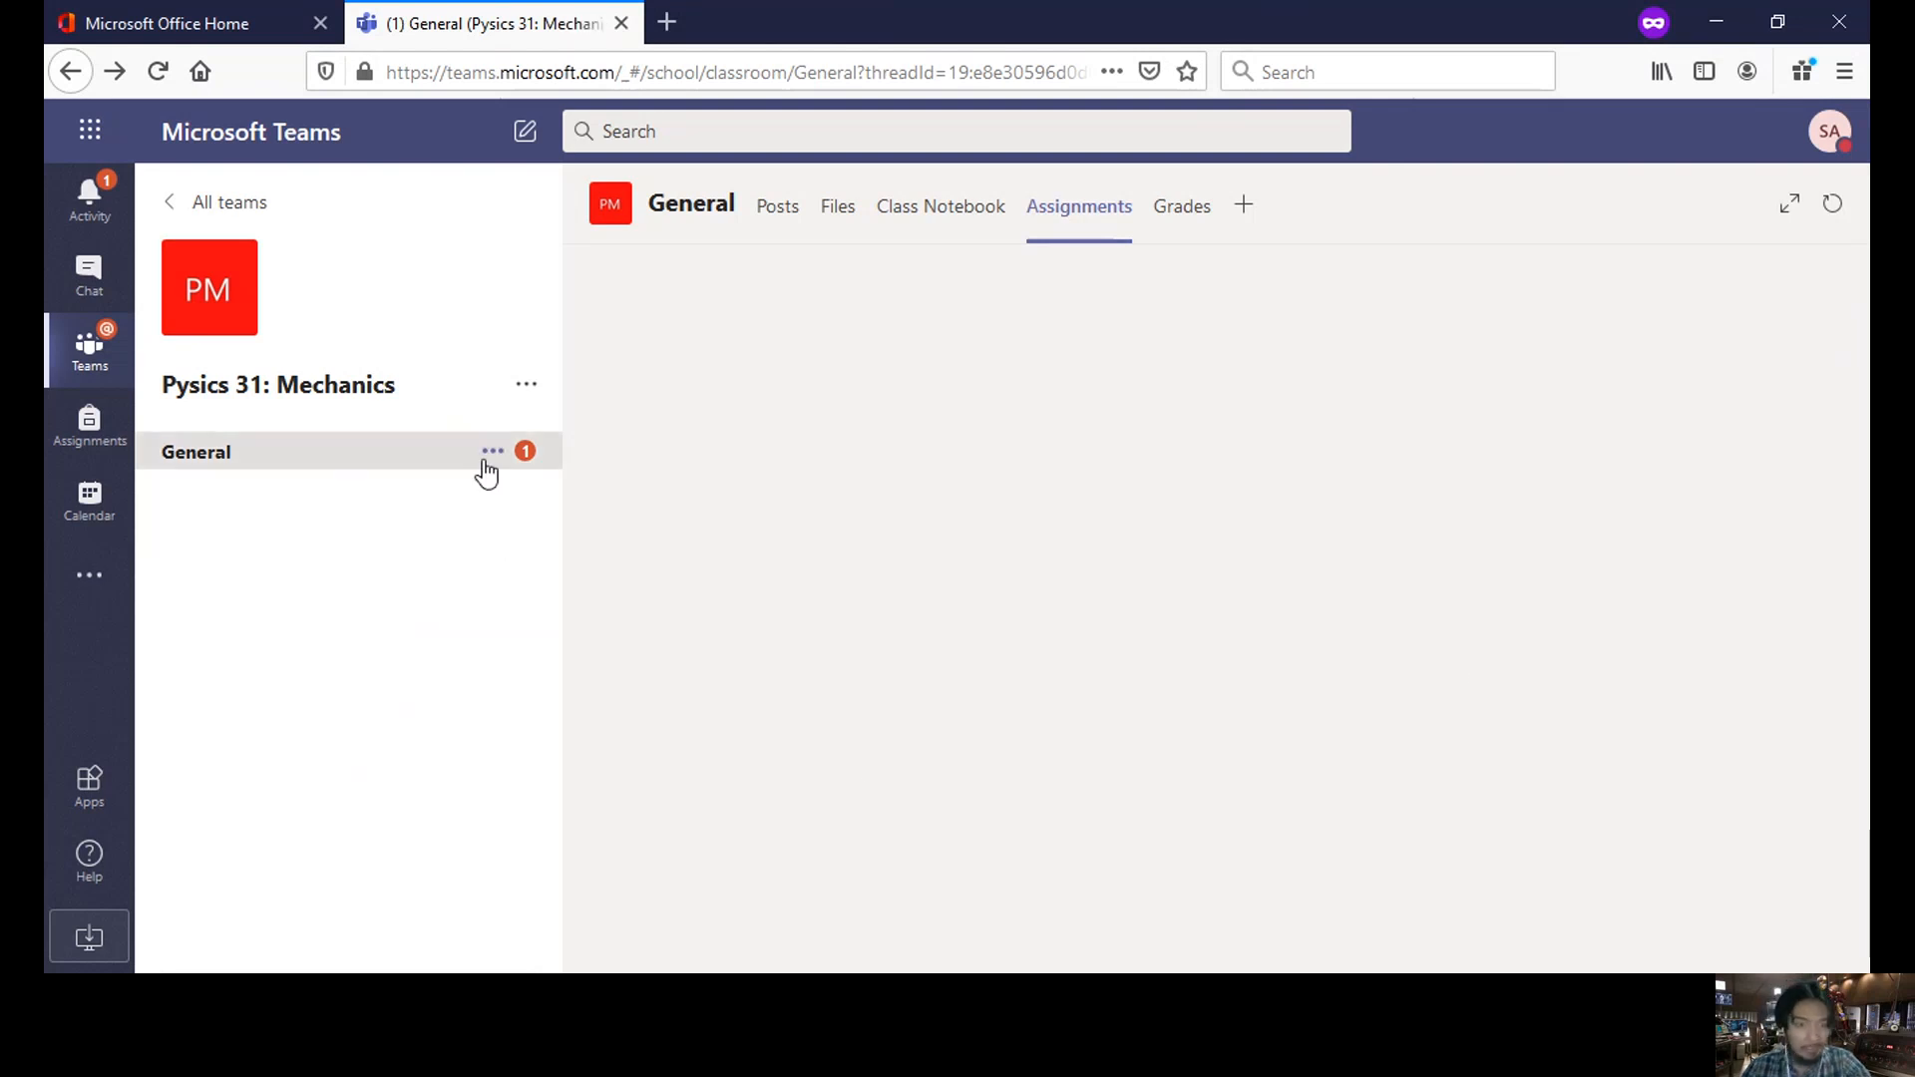
# - Open the Physics Assignment card from the General channel's posts to view its three students
pyautogui.click(415, 464)
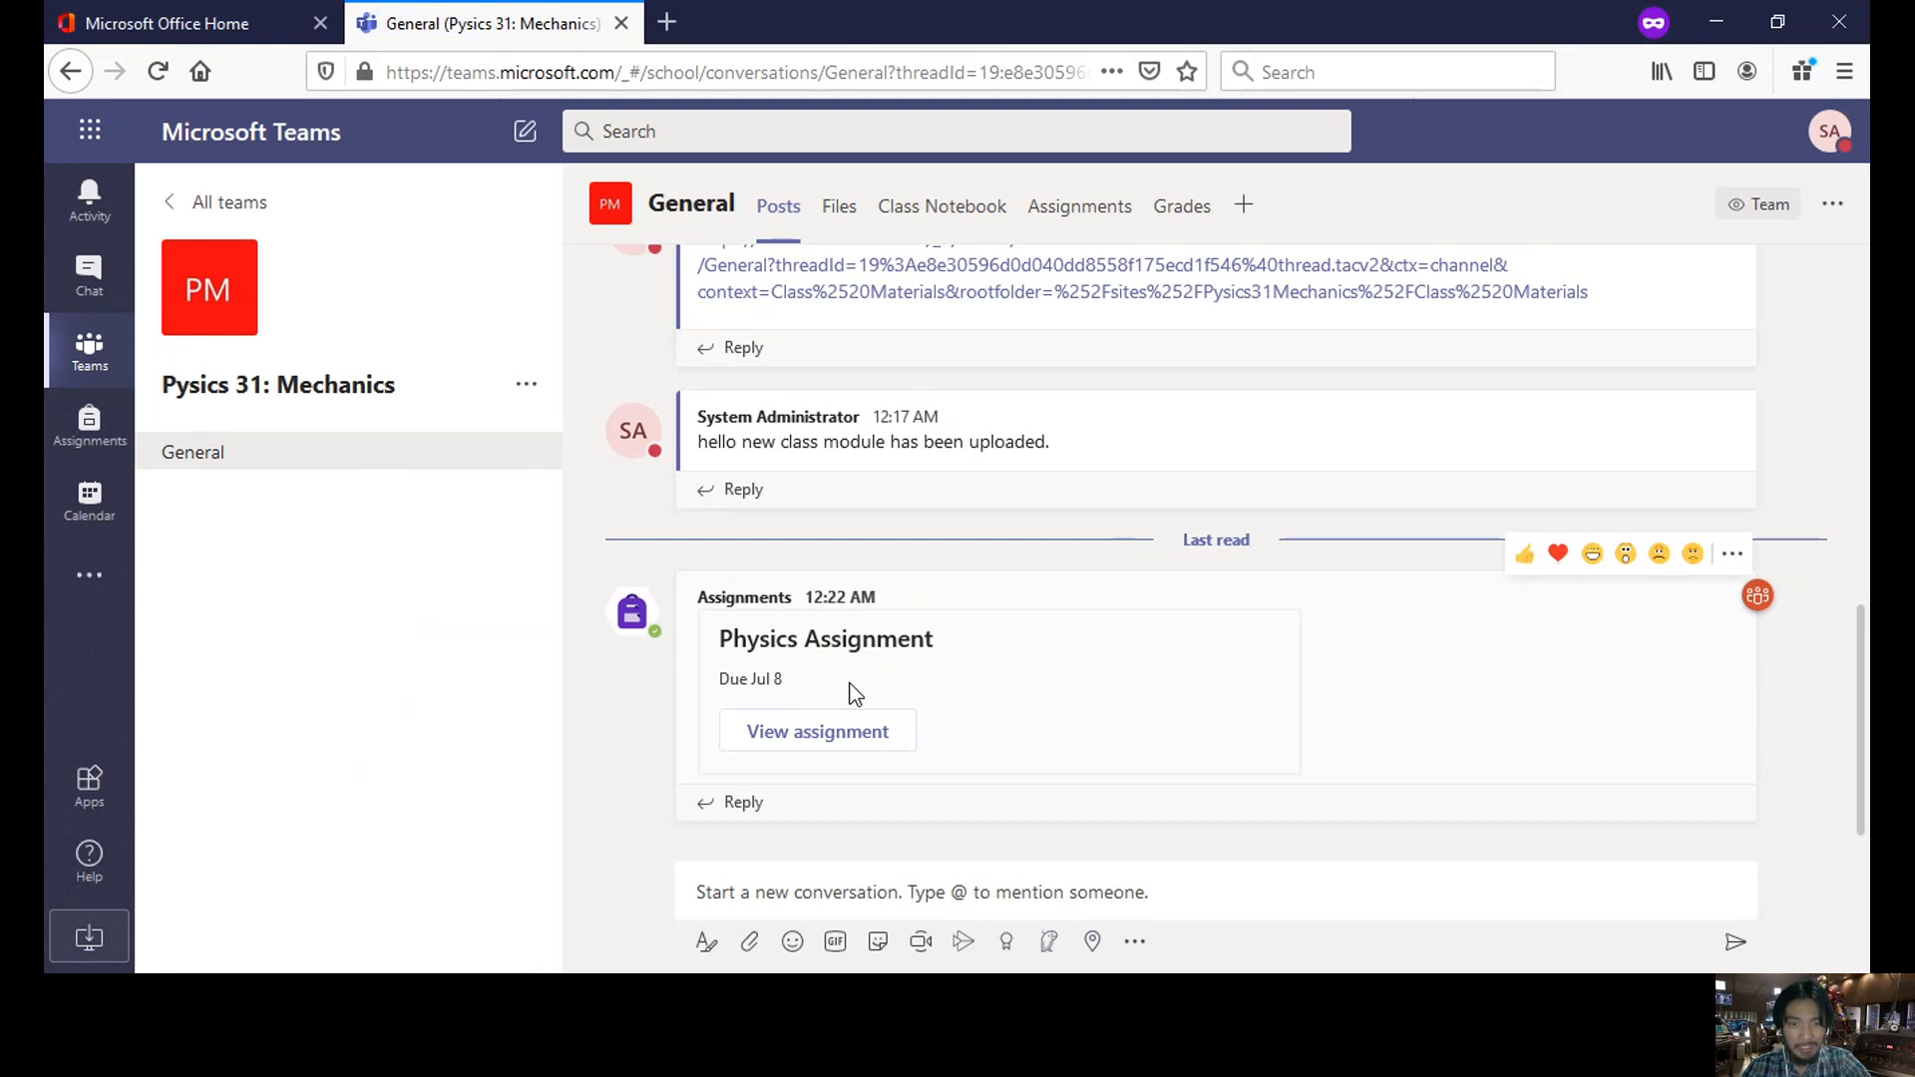
pyautogui.click(833, 738)
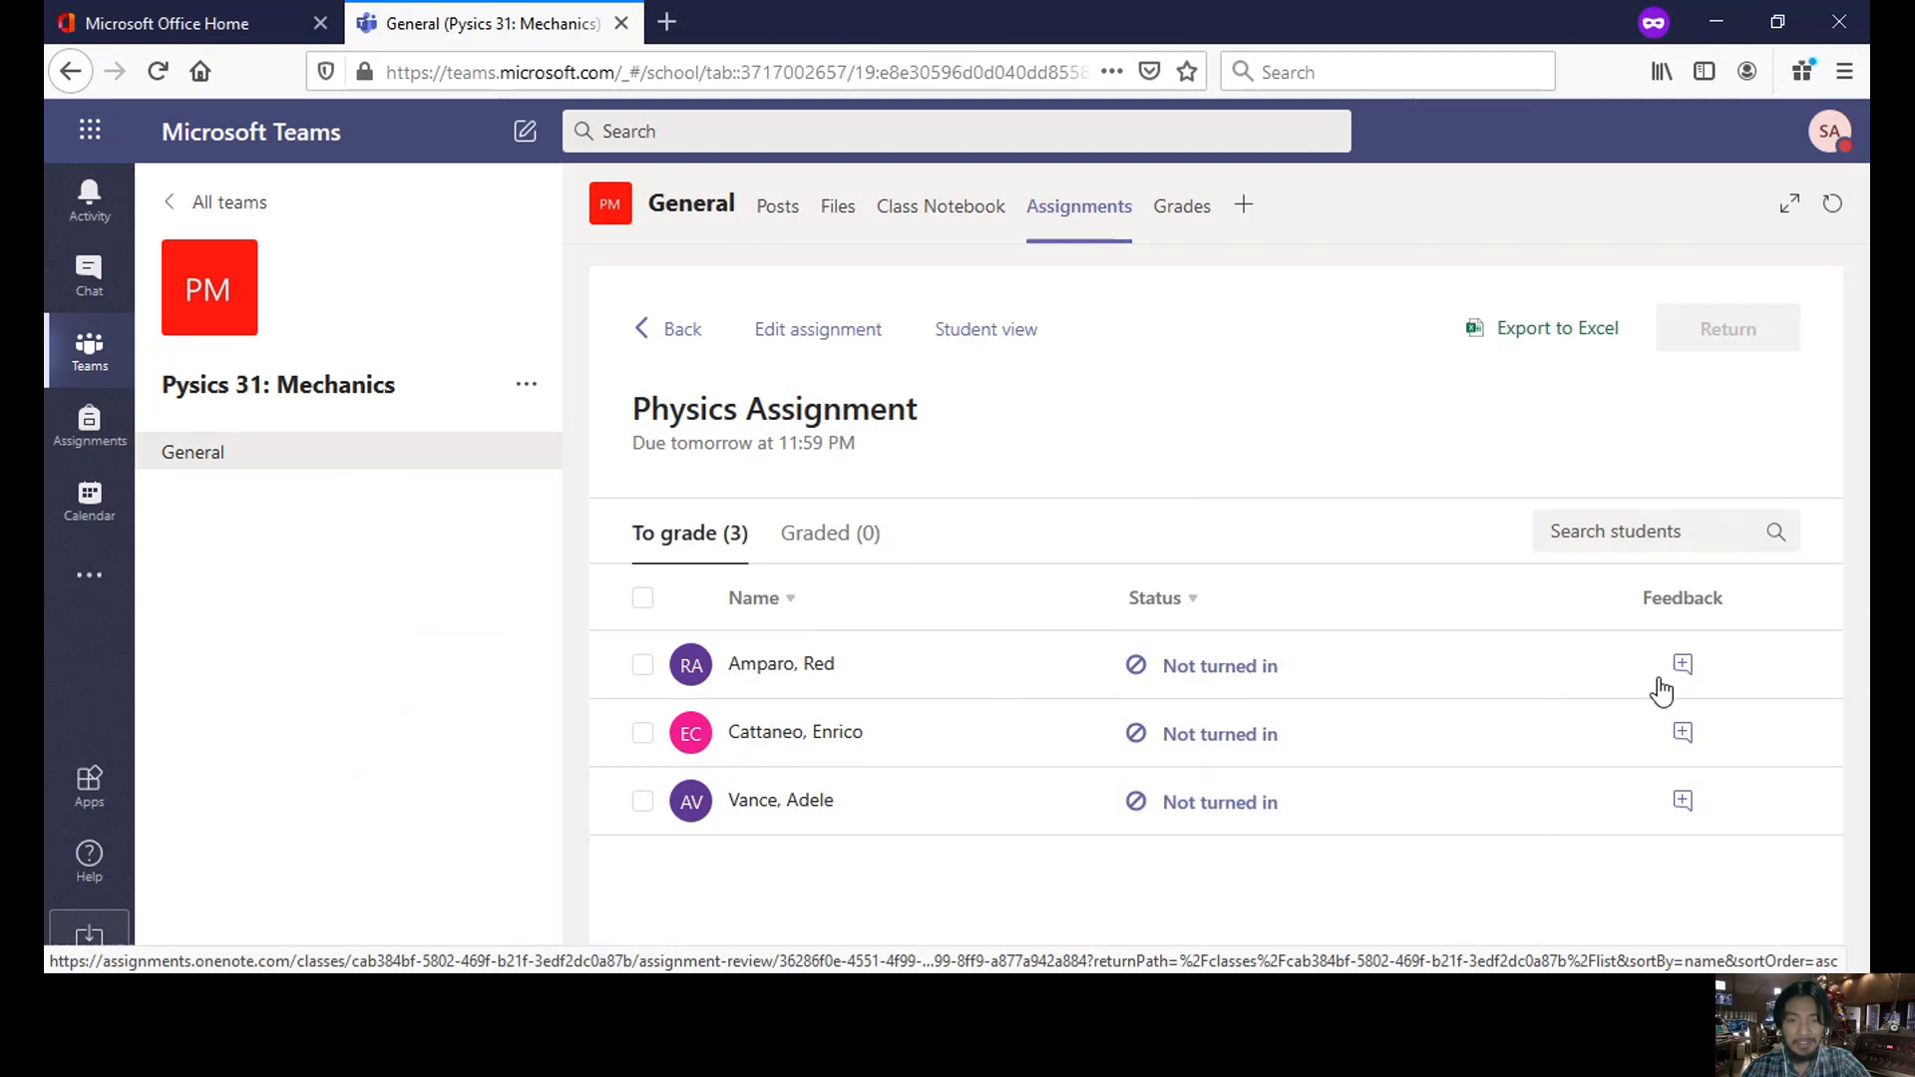
# - Review Physics Assignment and a student's grade options in Grades, then return to the Assignments list
pyautogui.click(1191, 218)
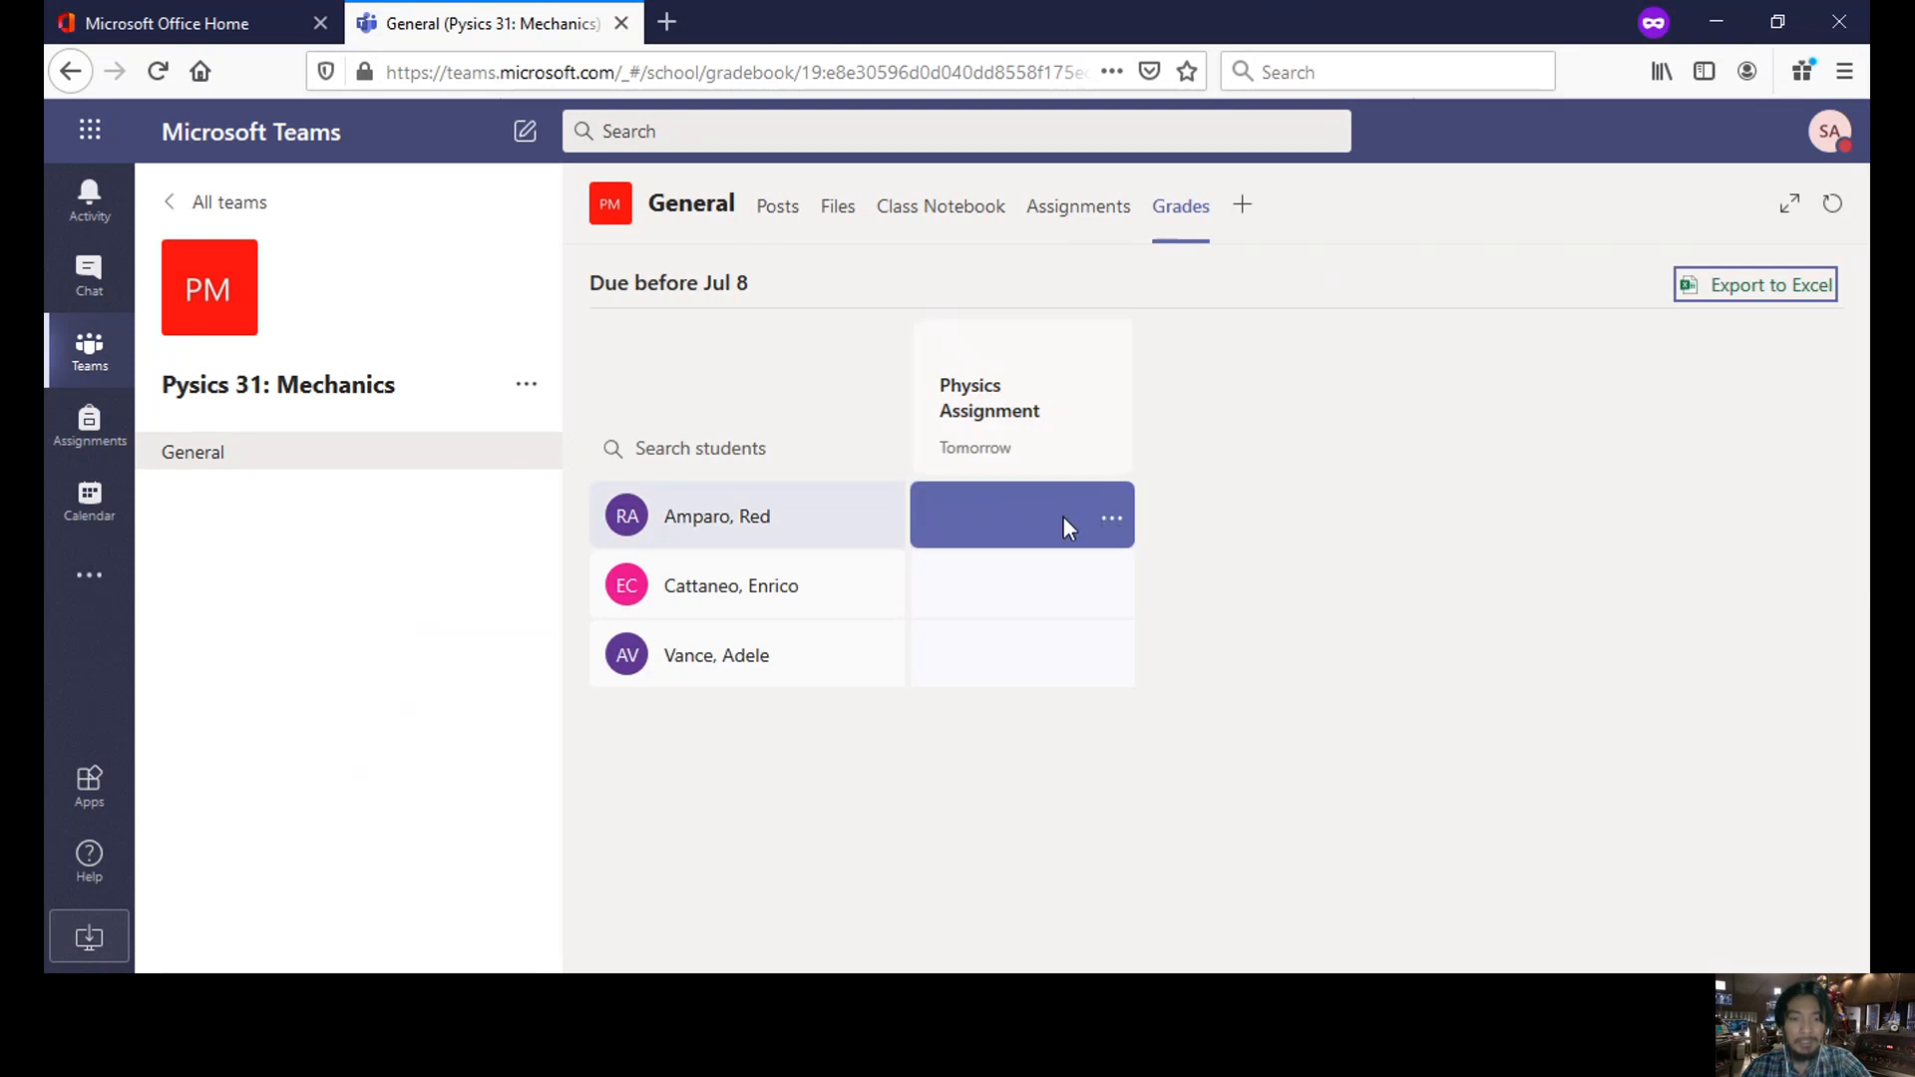
pyautogui.click(1038, 411)
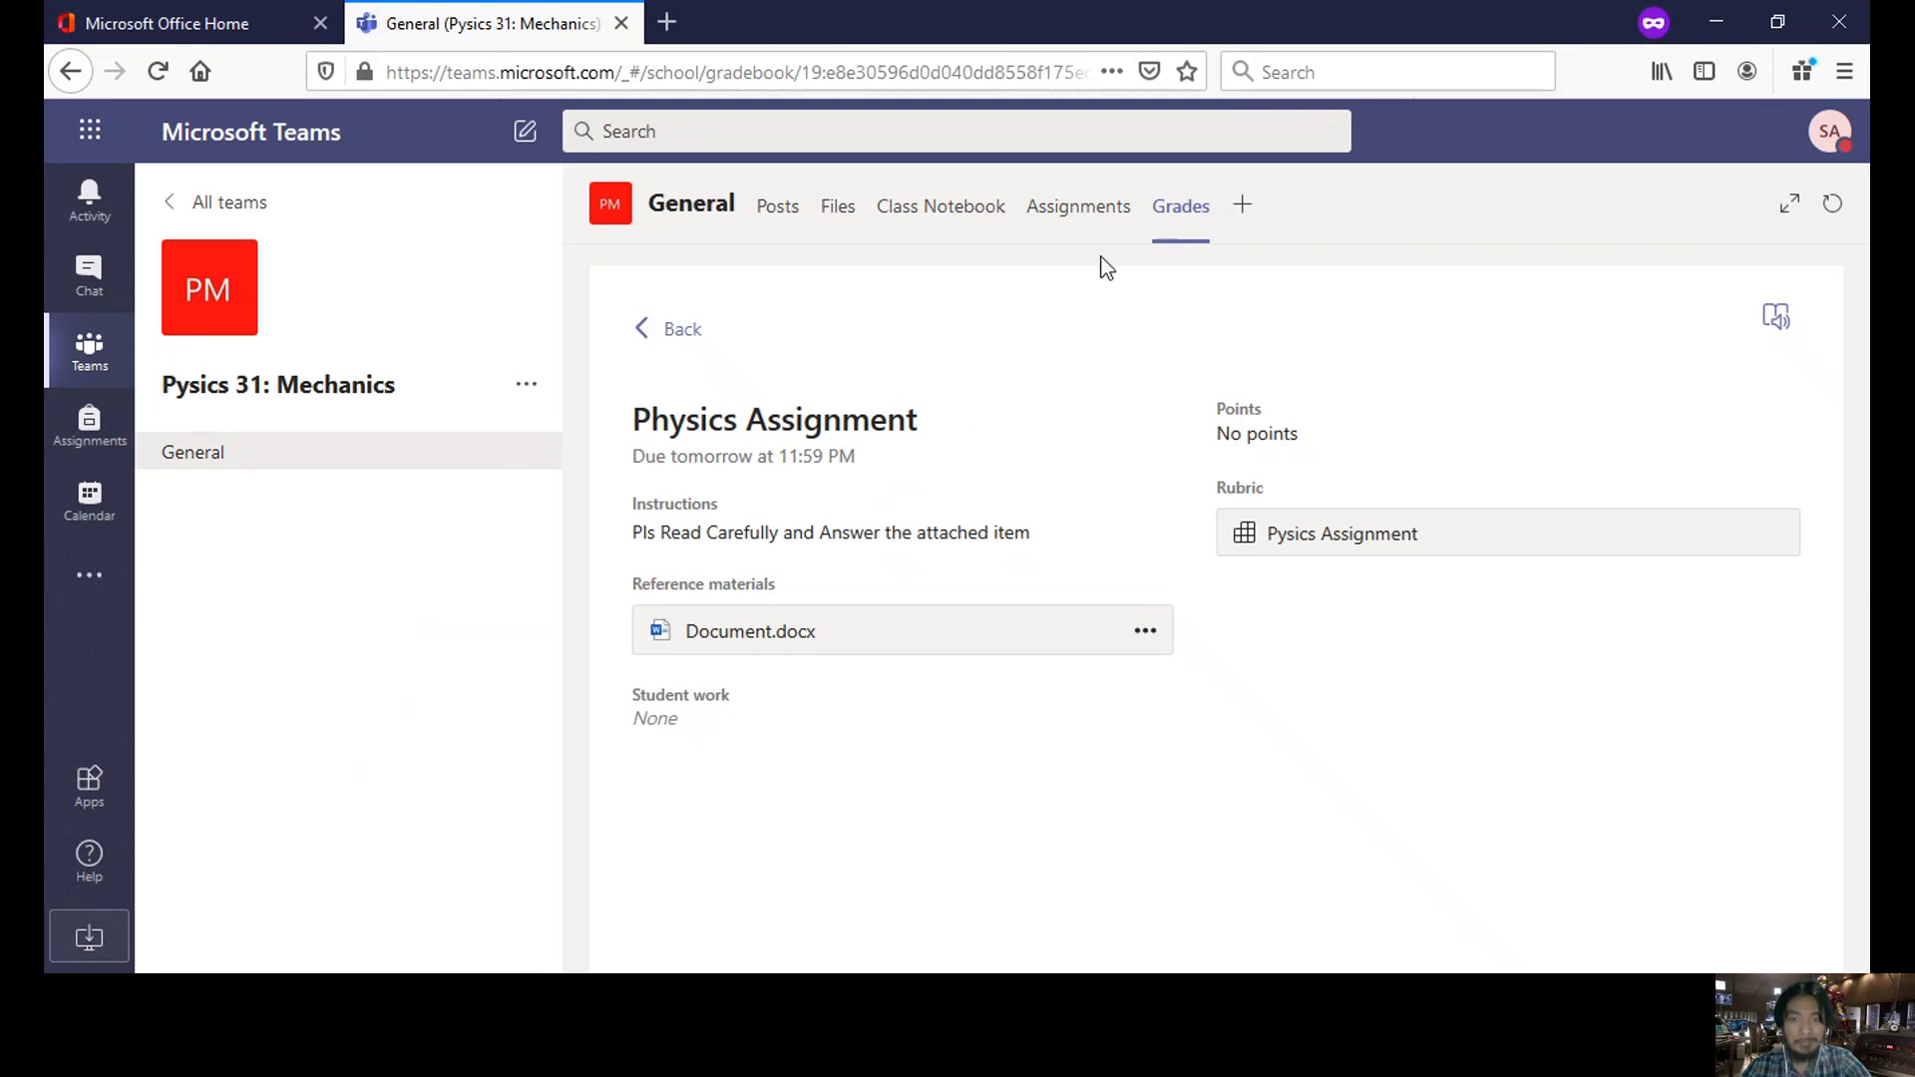
pyautogui.click(682, 346)
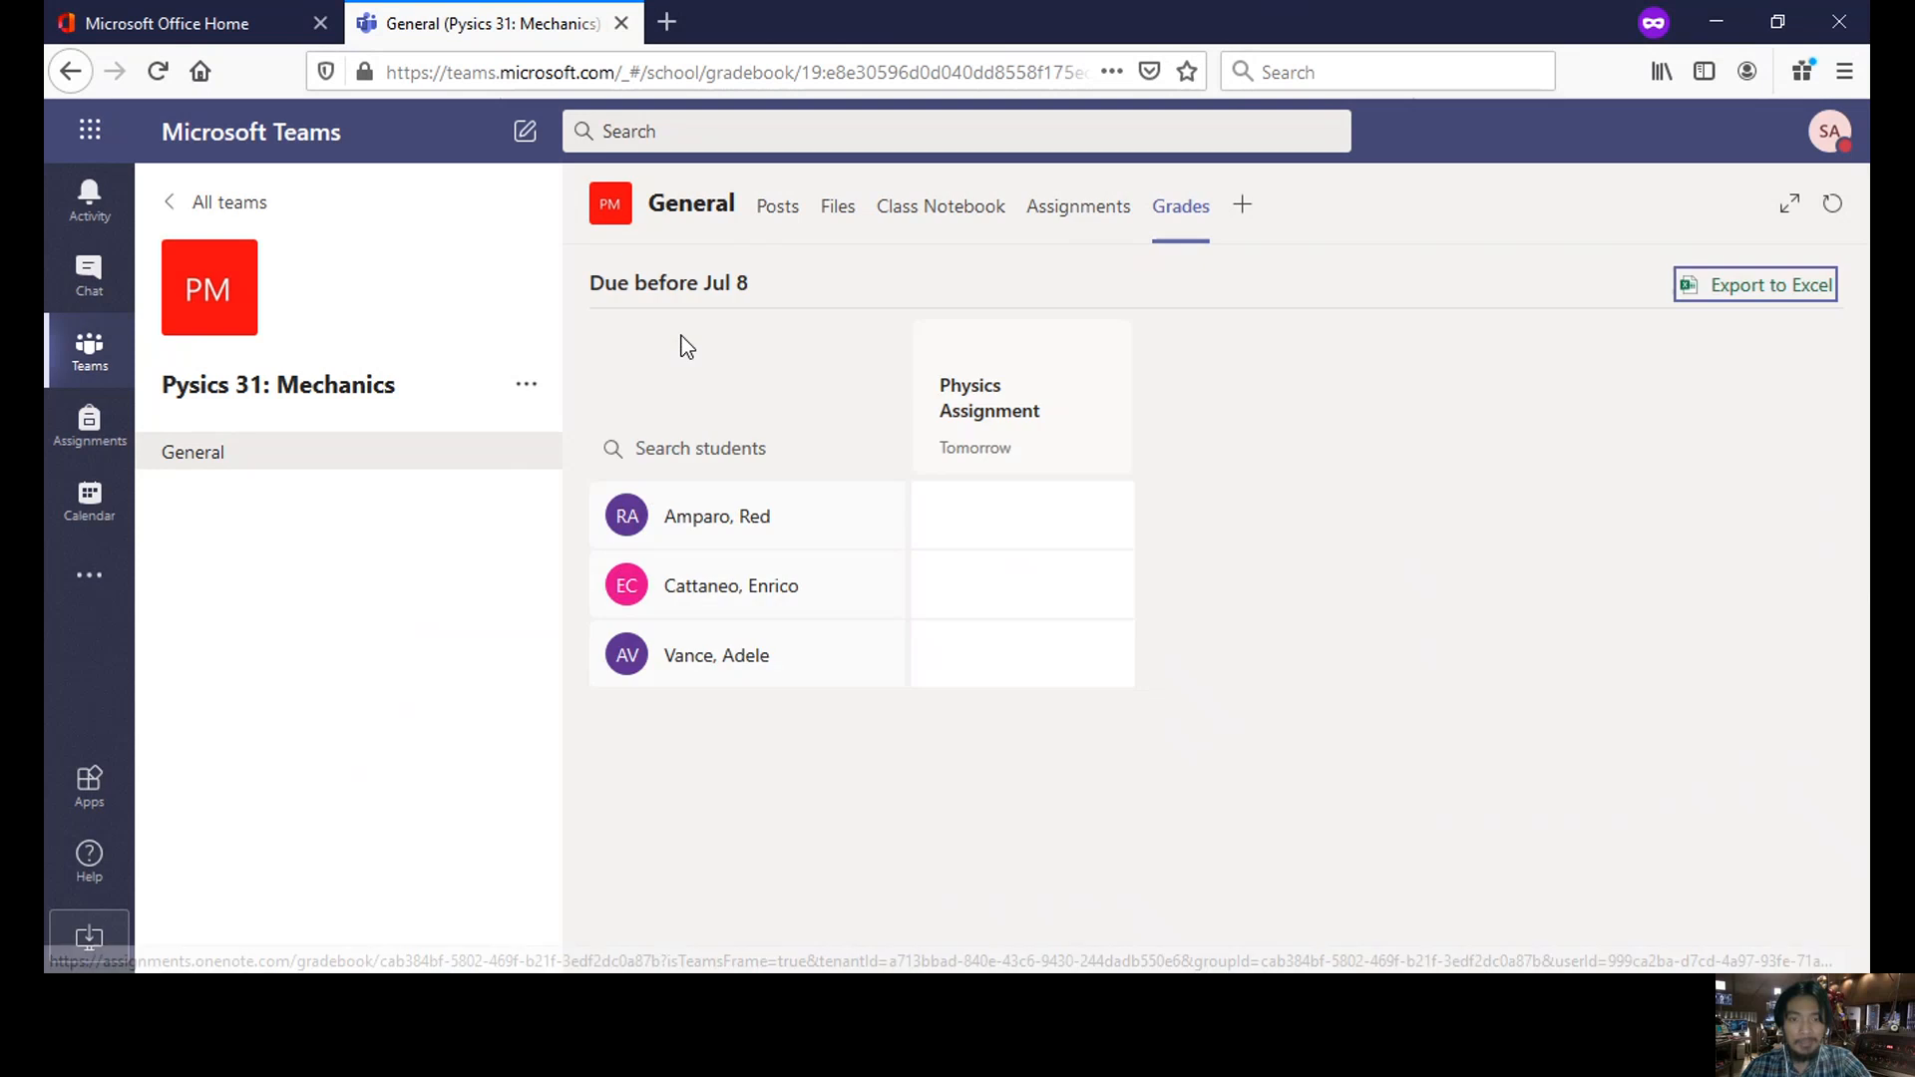
pyautogui.click(1109, 519)
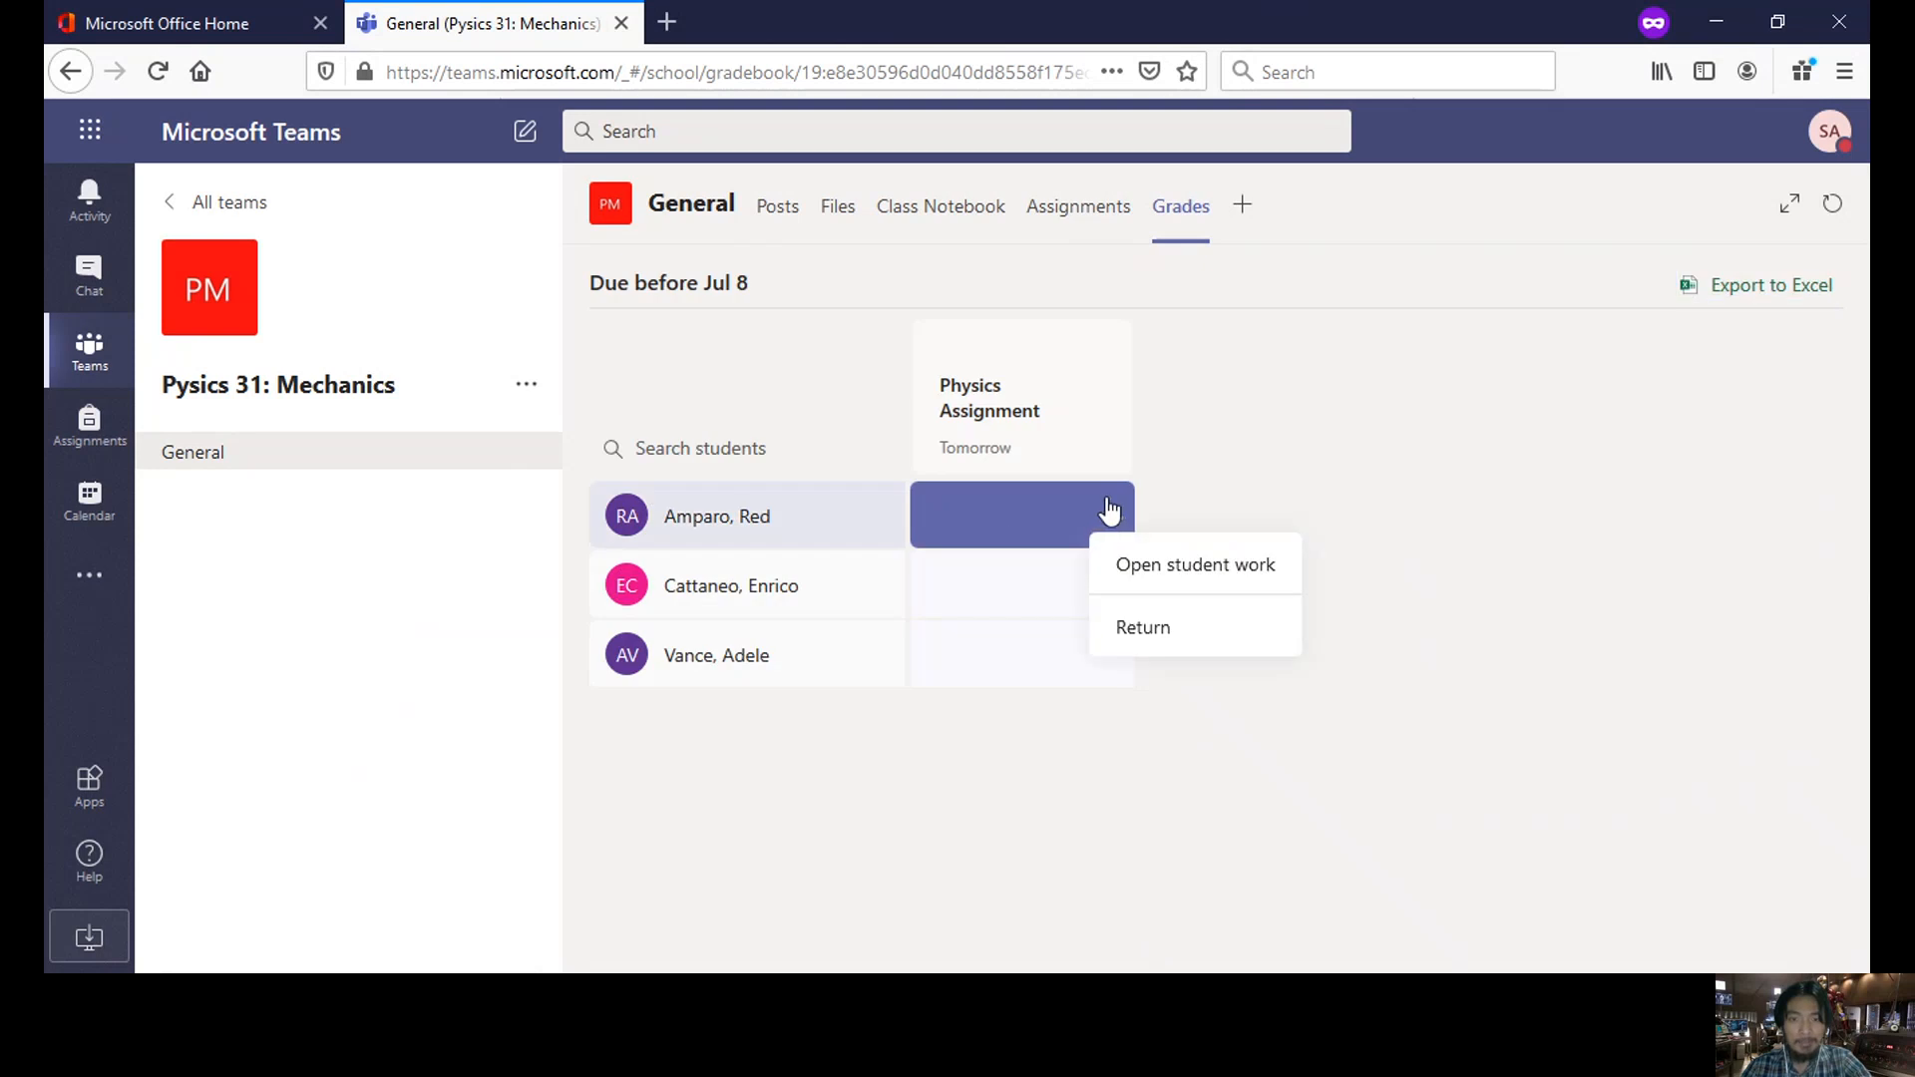
pyautogui.click(855, 547)
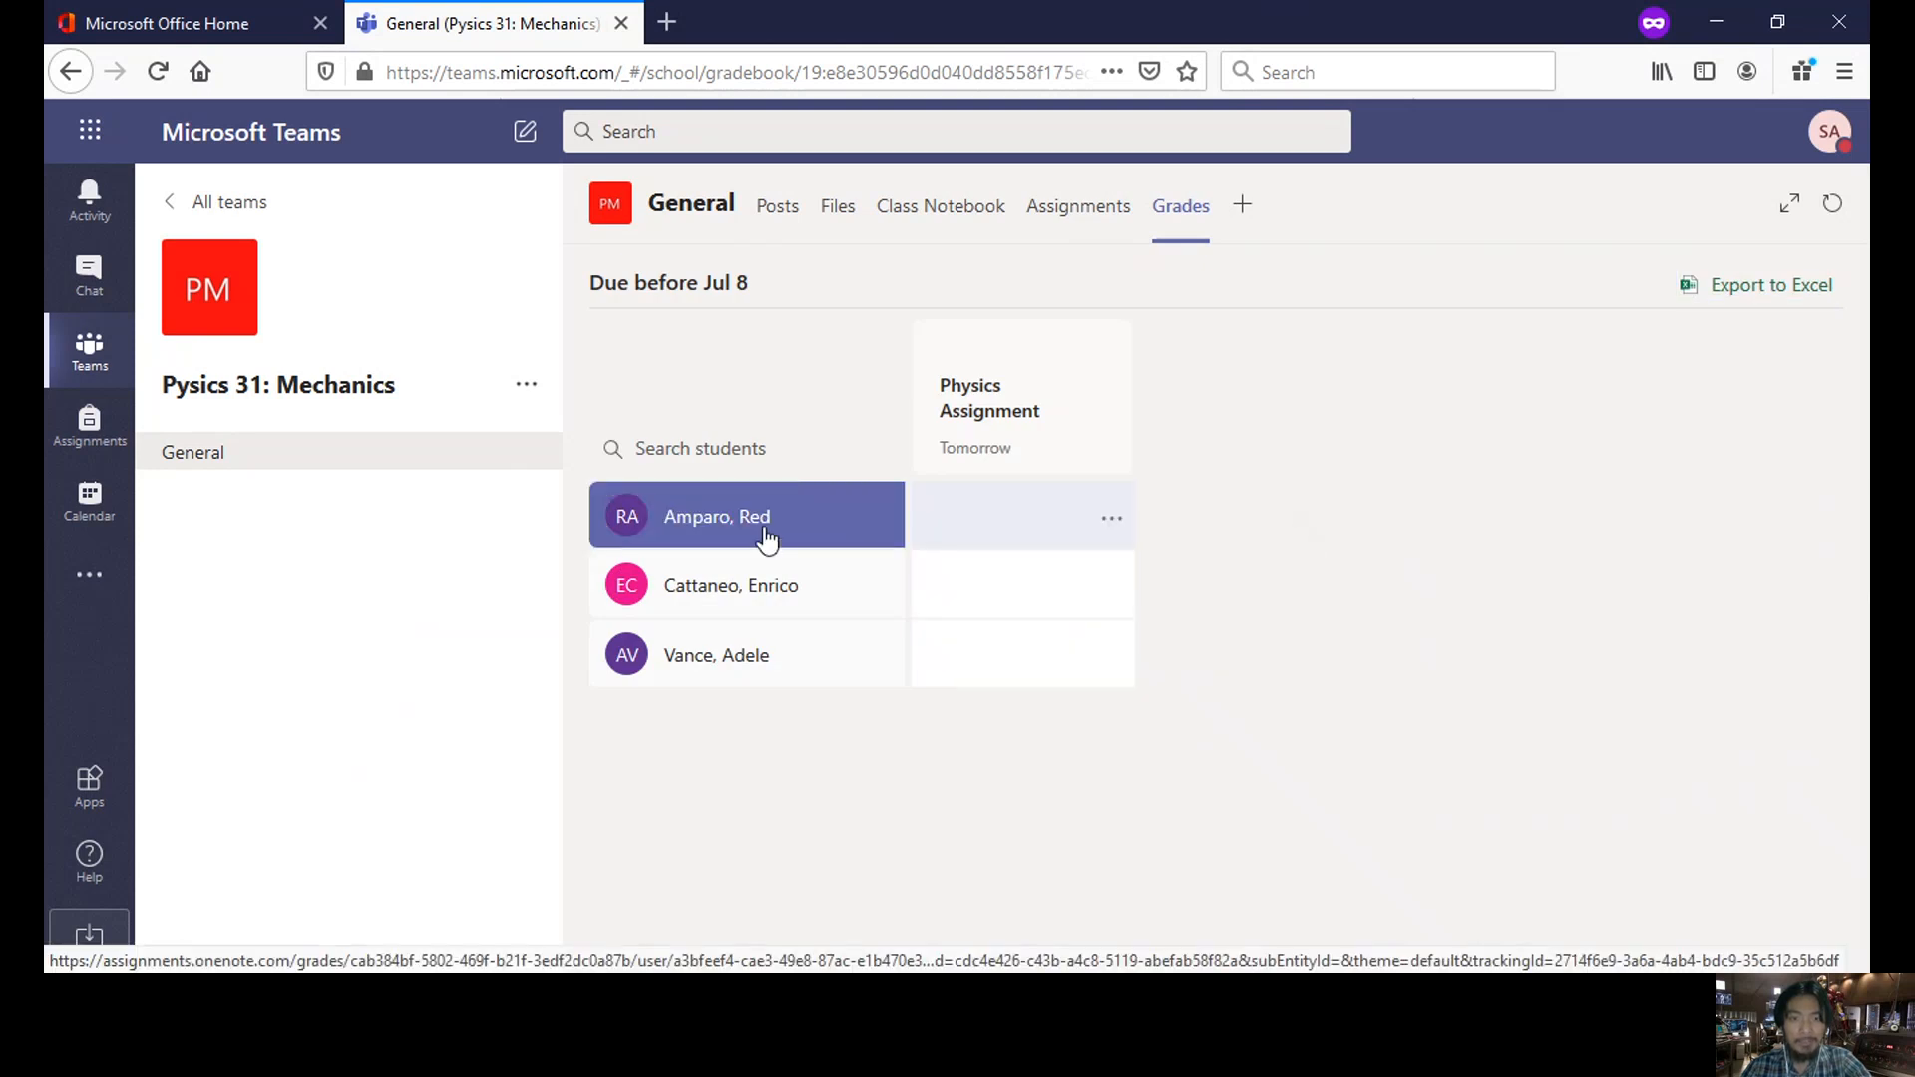
pyautogui.click(1043, 211)
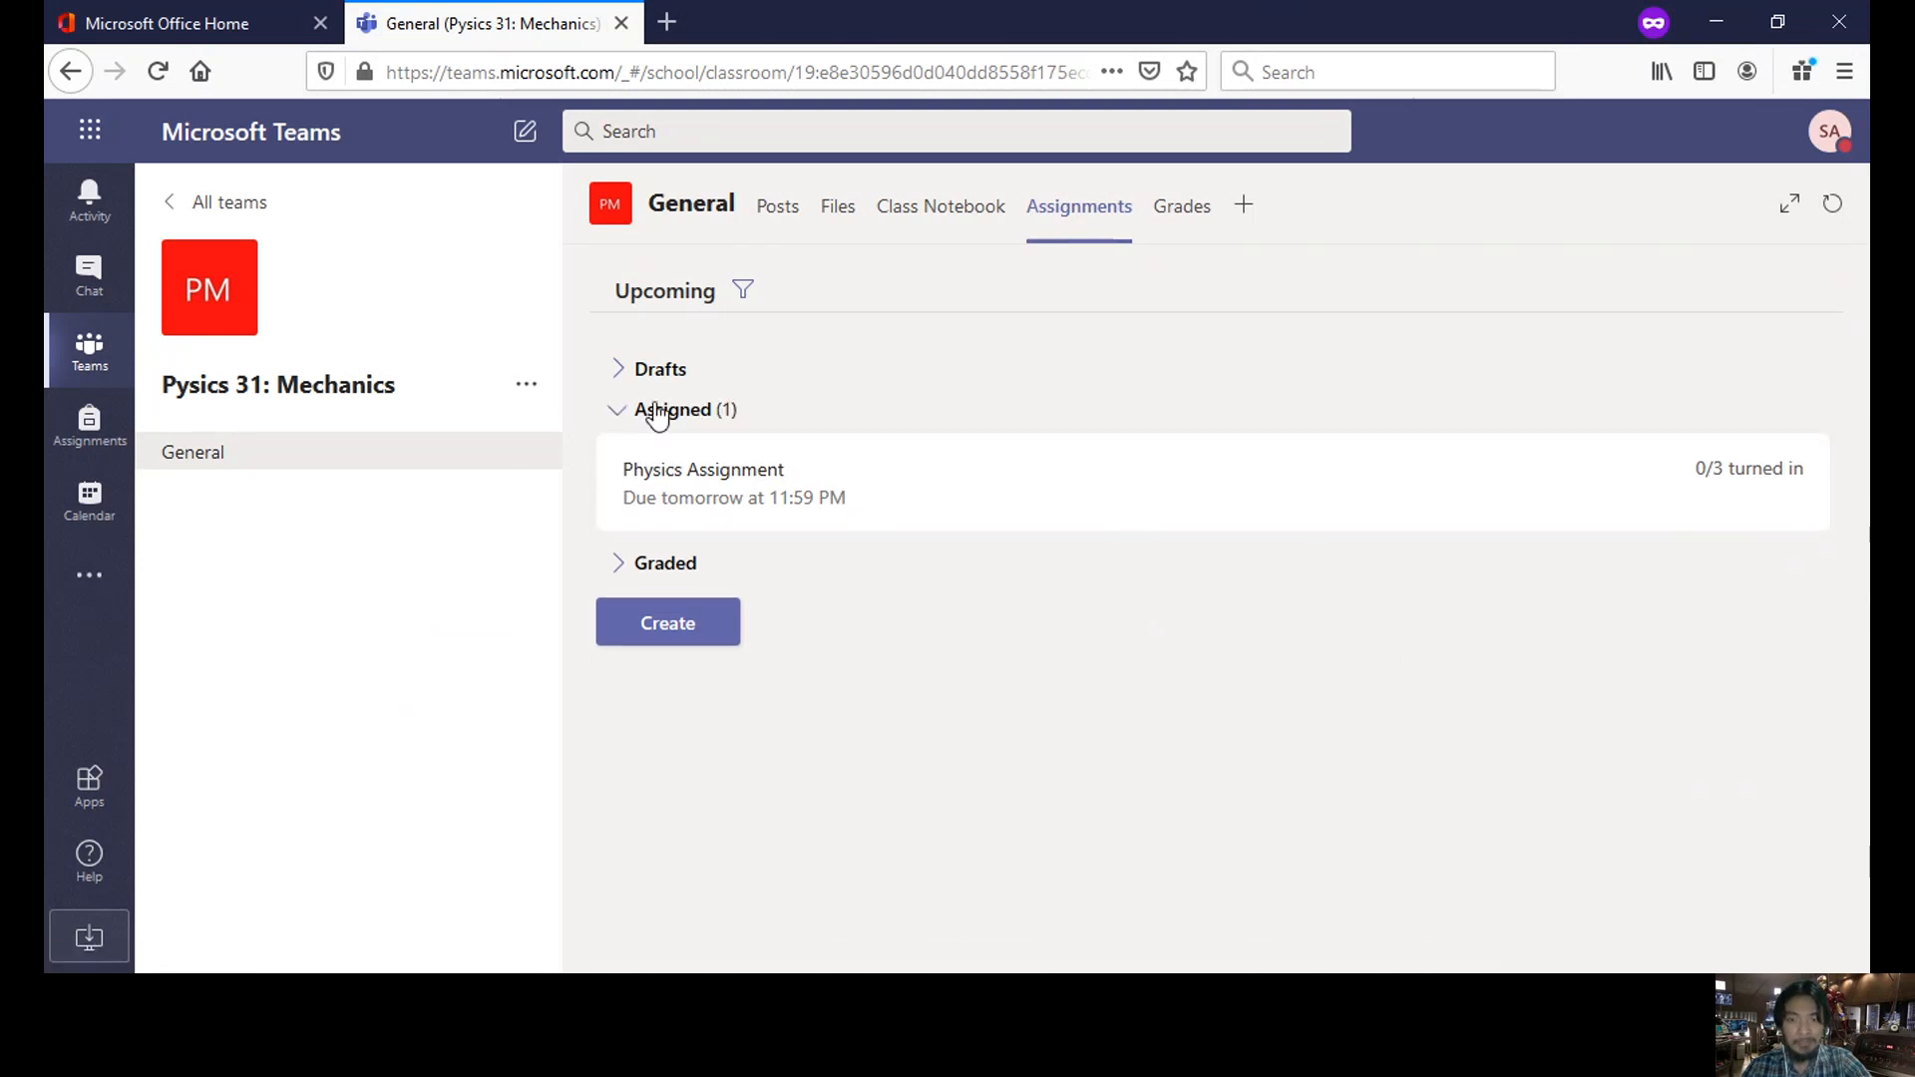
# - Open a feedback box for each of the three students on Physics Assignment, then view Grades
pyautogui.click(1262, 507)
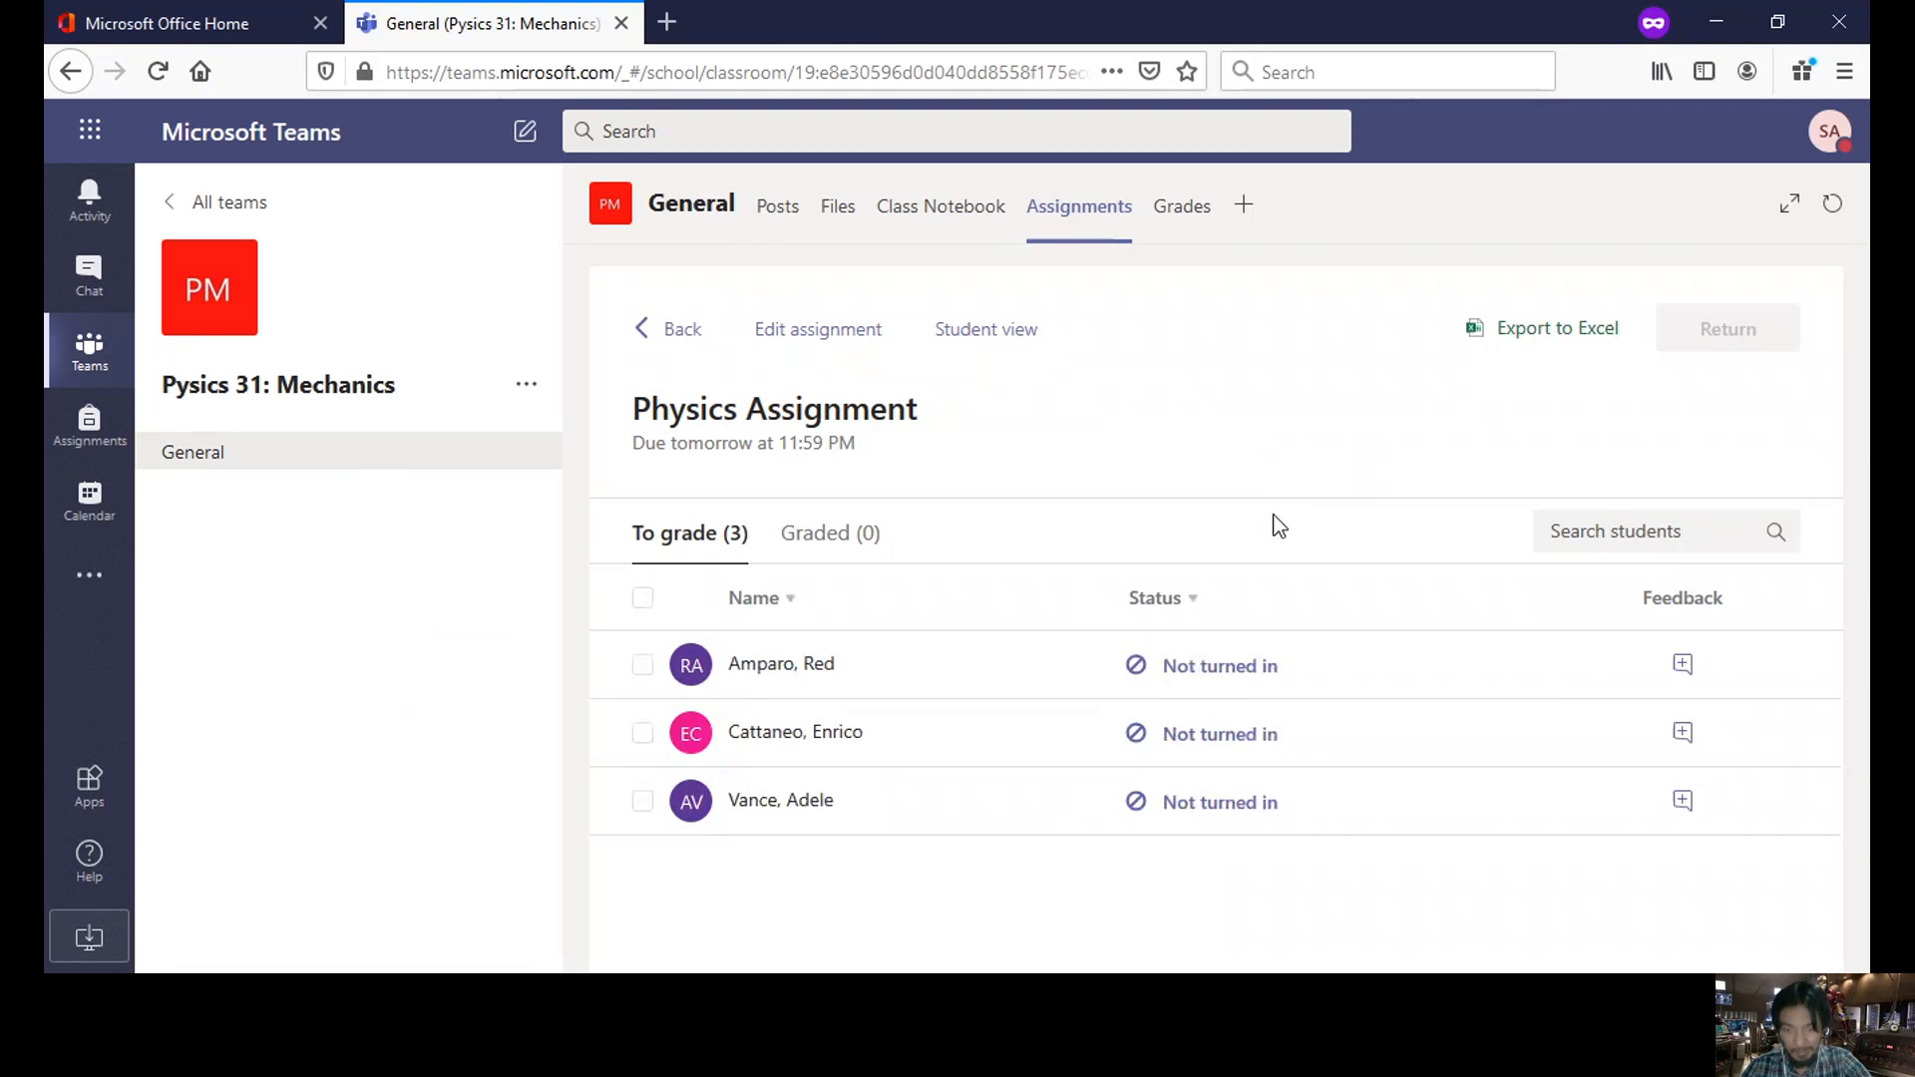
pyautogui.click(1684, 667)
pyautogui.scroll(-3, 1712, 665)
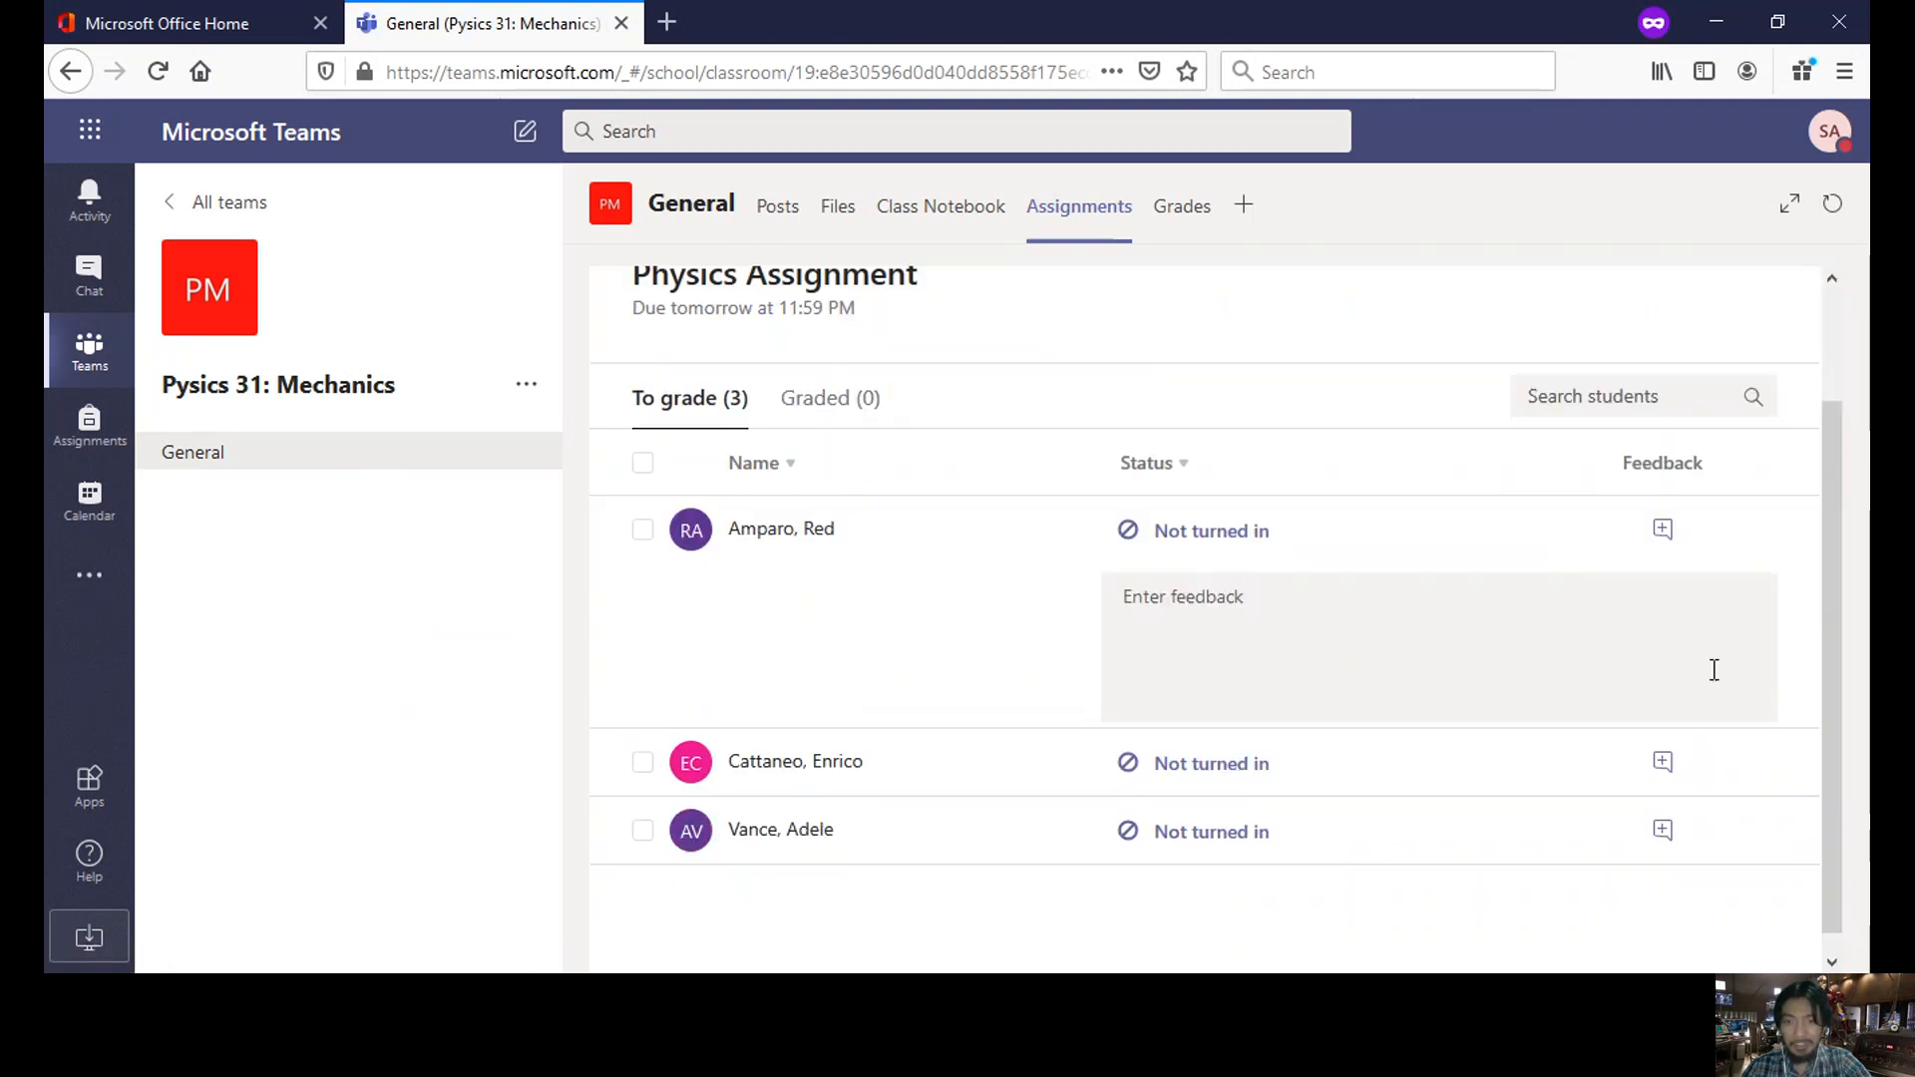
pyautogui.click(1223, 597)
pyautogui.scroll(-1, 1645, 688)
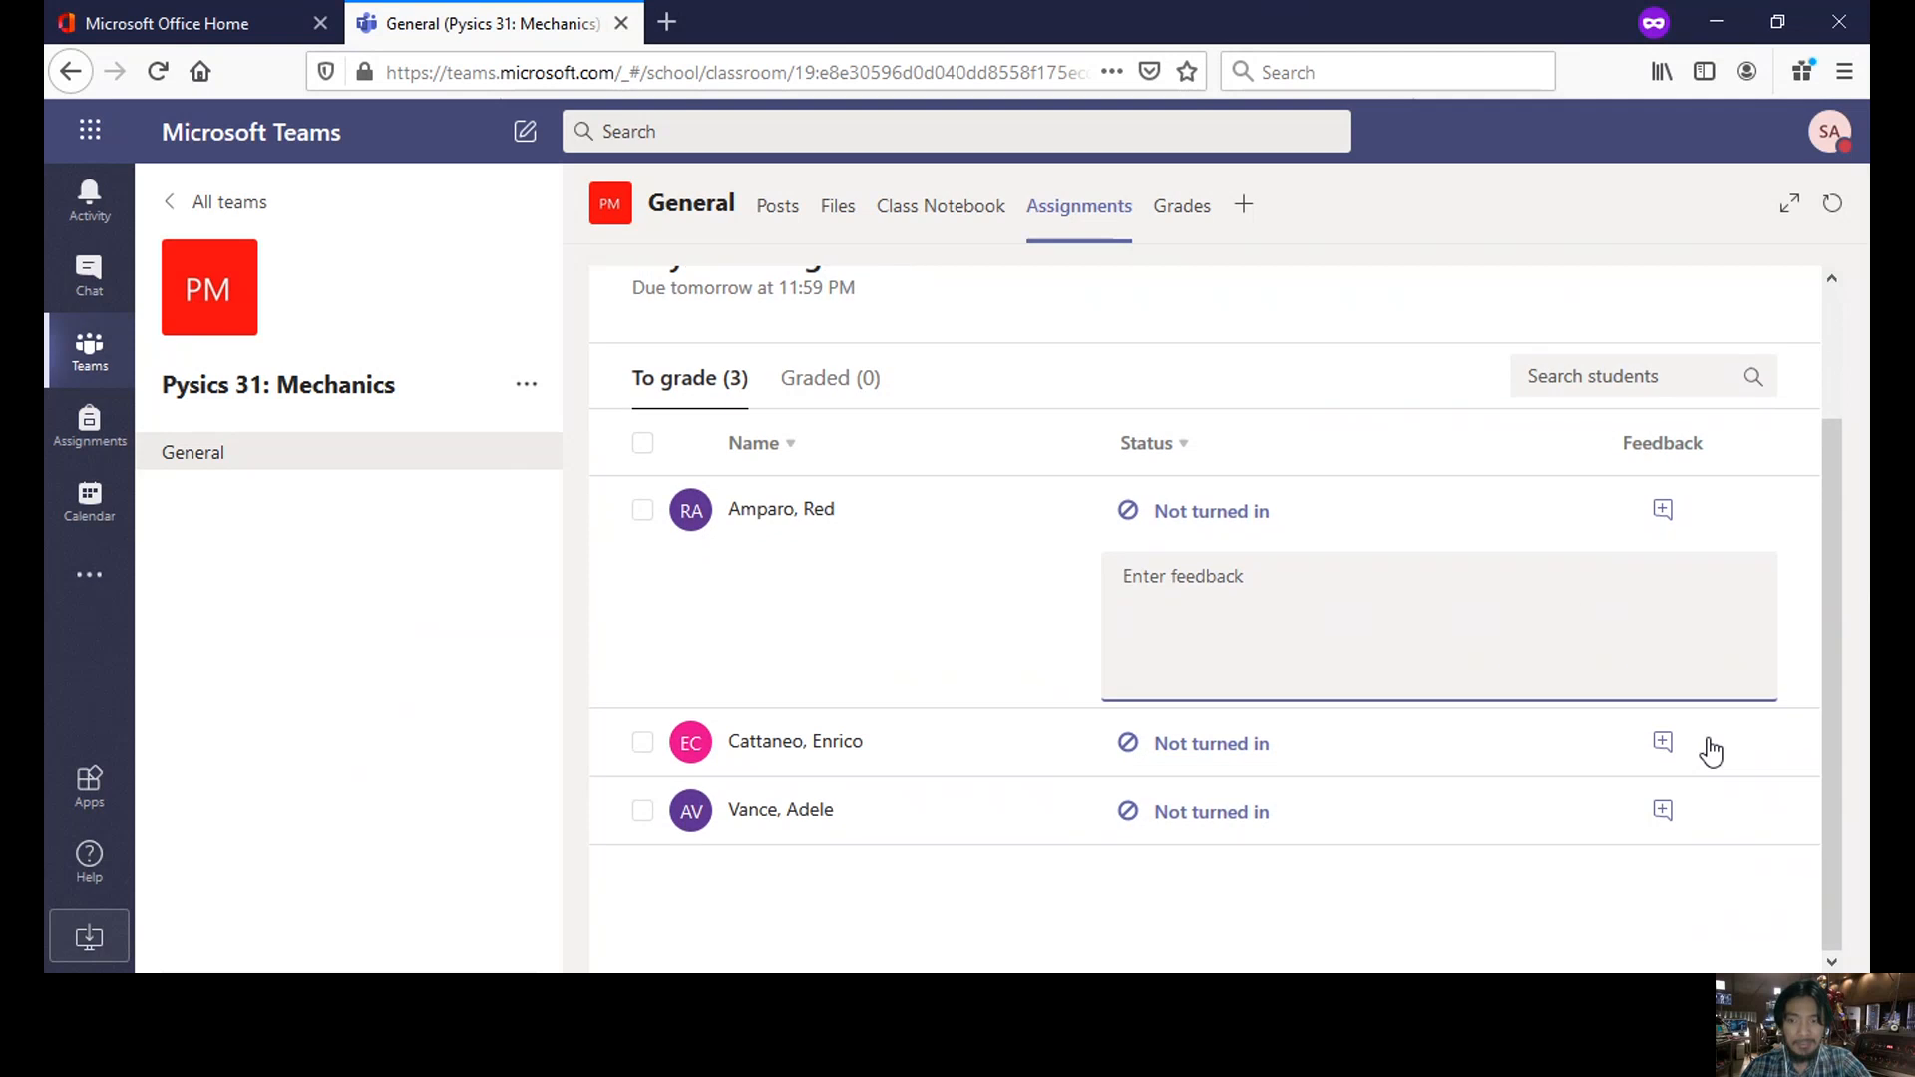
pyautogui.click(1663, 744)
pyautogui.scroll(-2, 1509, 739)
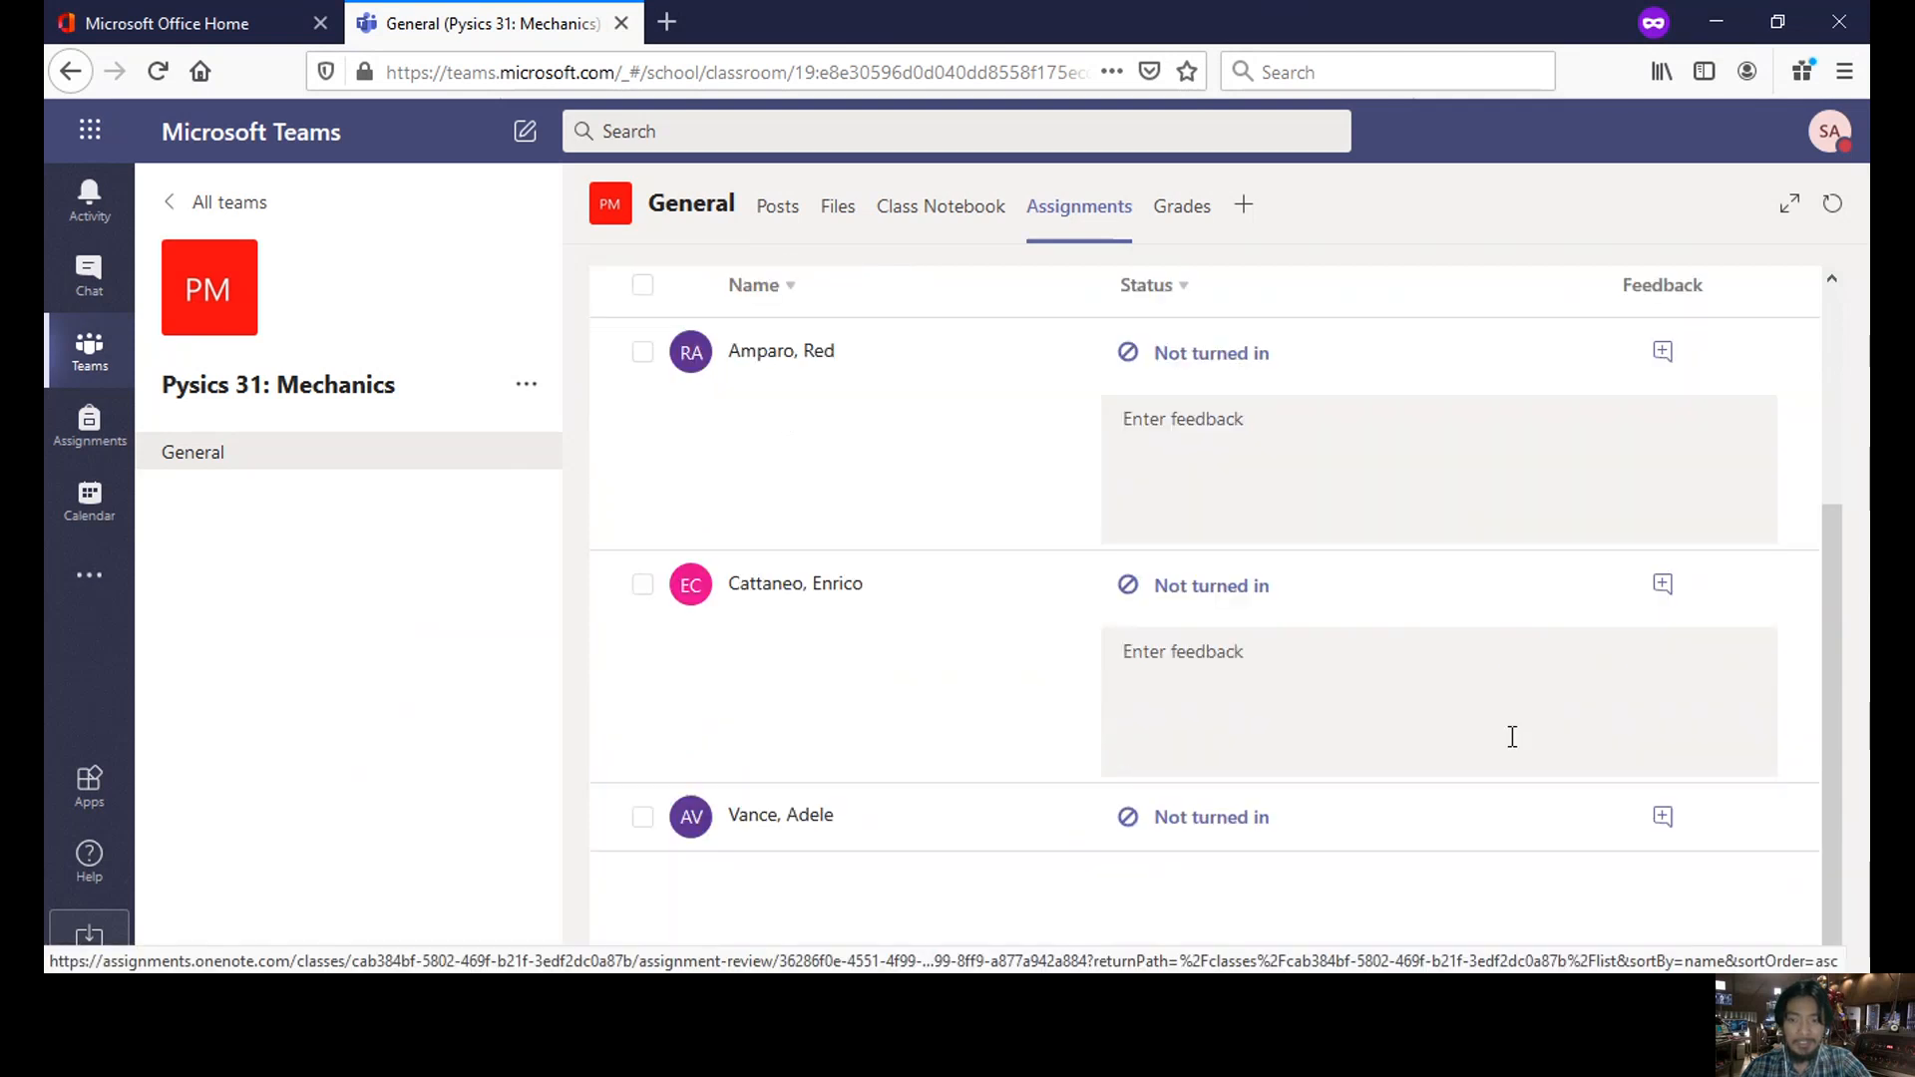
pyautogui.click(1663, 810)
pyautogui.scroll(-2, 1524, 813)
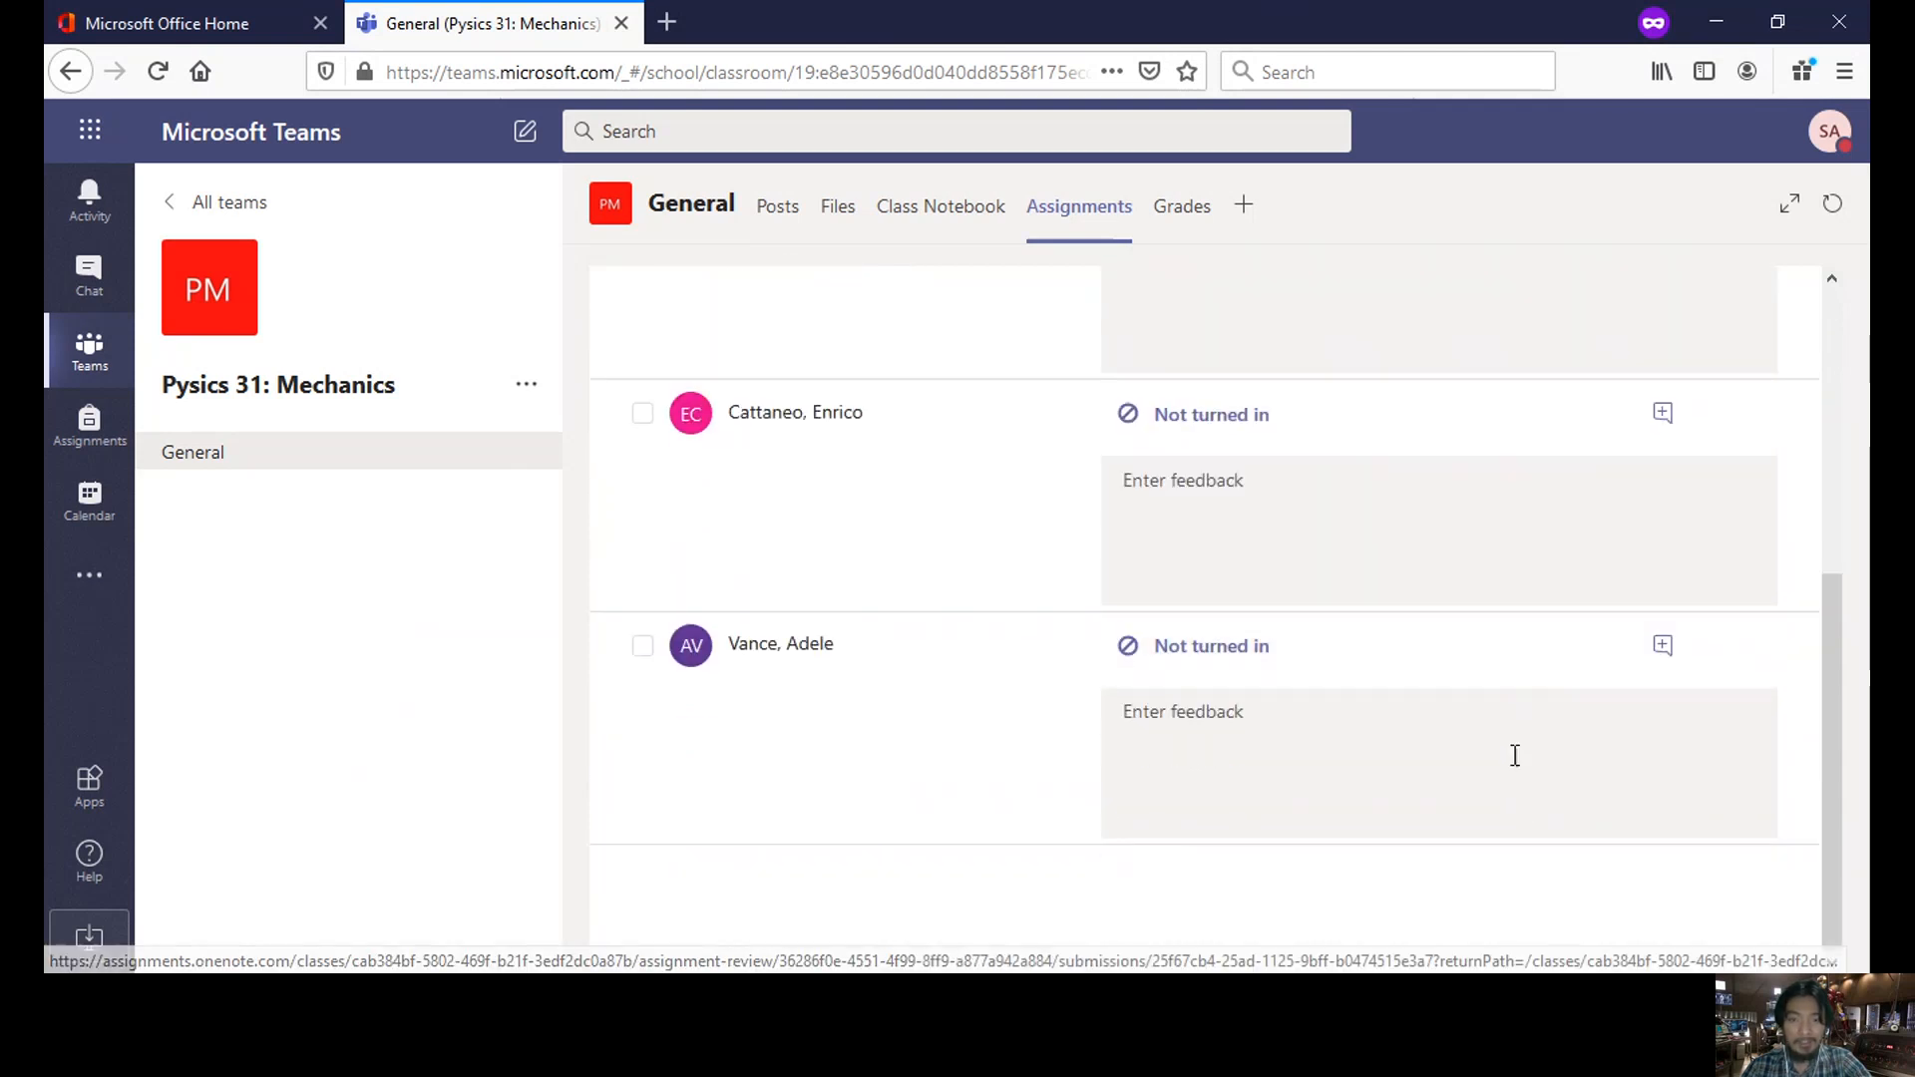
pyautogui.scroll(3, 1501, 743)
pyautogui.scroll(3, 1491, 735)
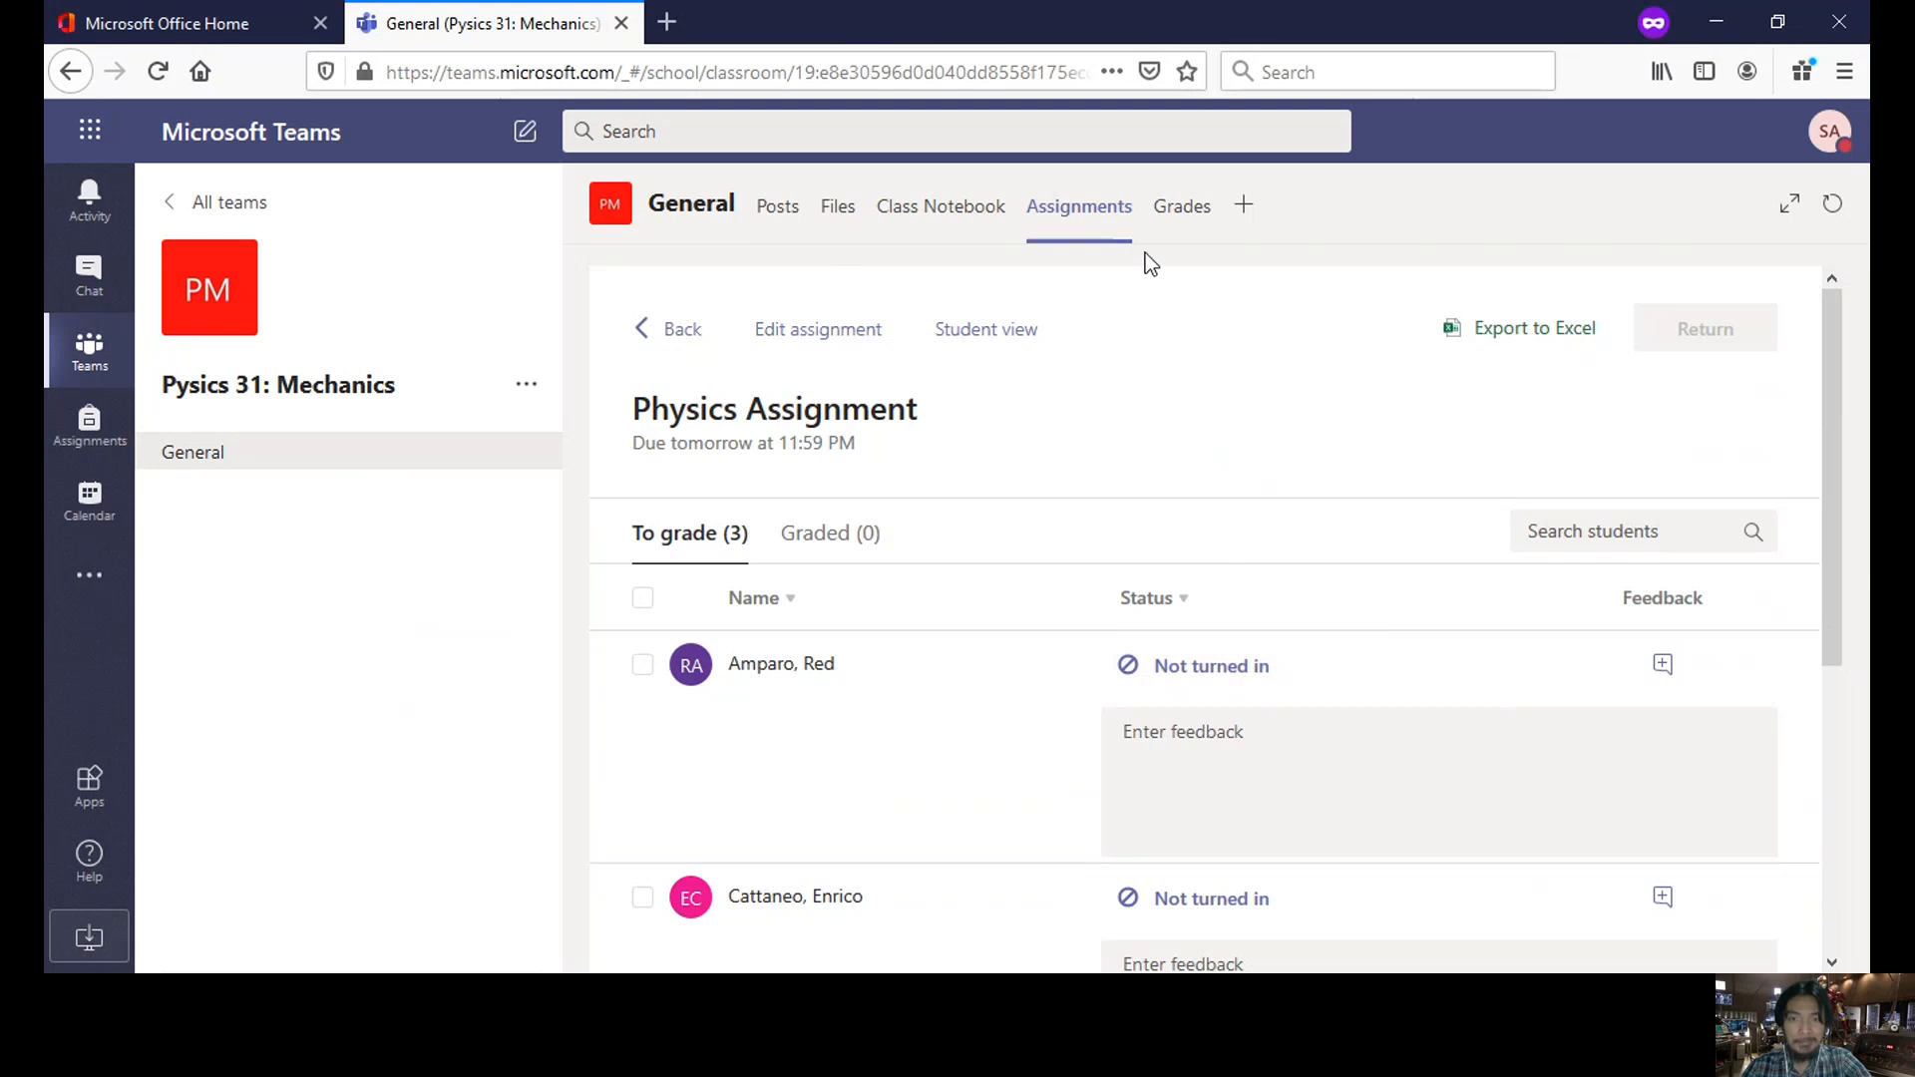
pyautogui.click(1181, 215)
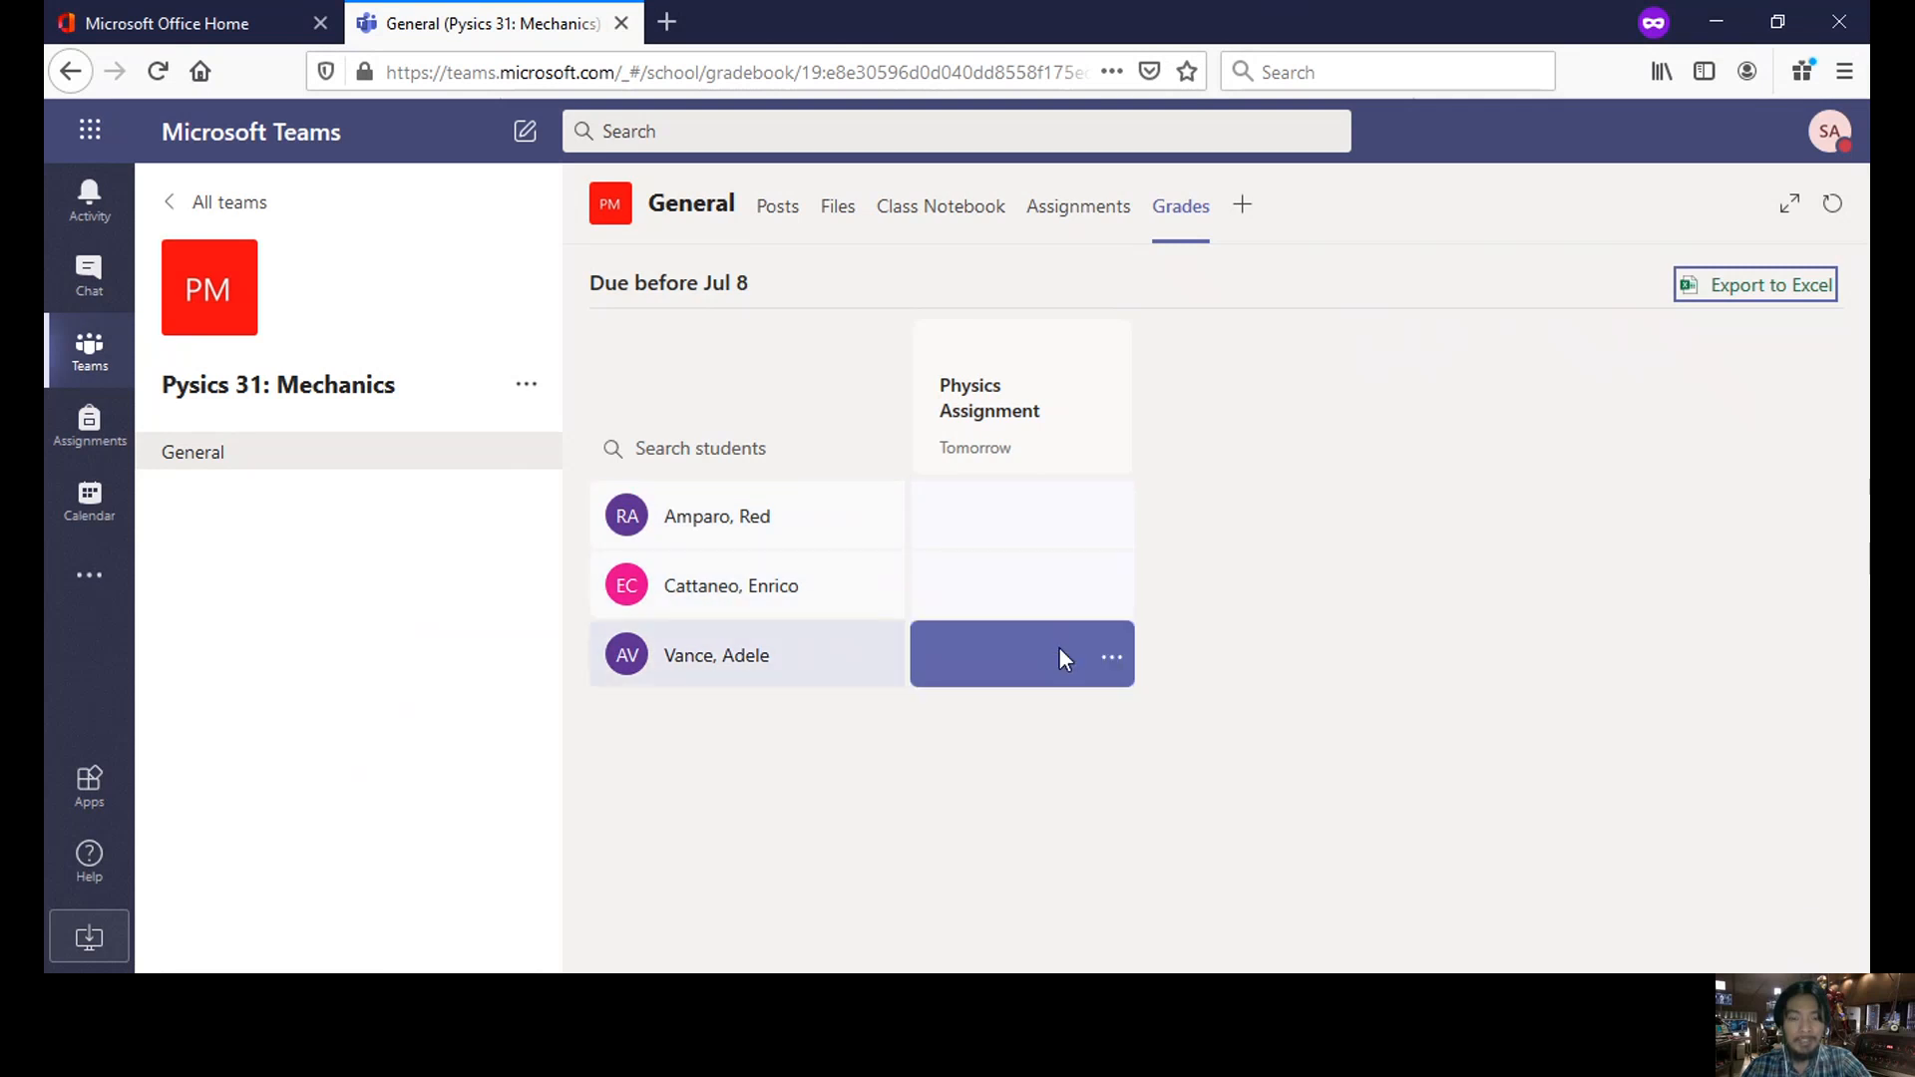
# - Export the class grades to Excel, cancel the CSV download, and view the July 6–10 calendar
pyautogui.click(1792, 289)
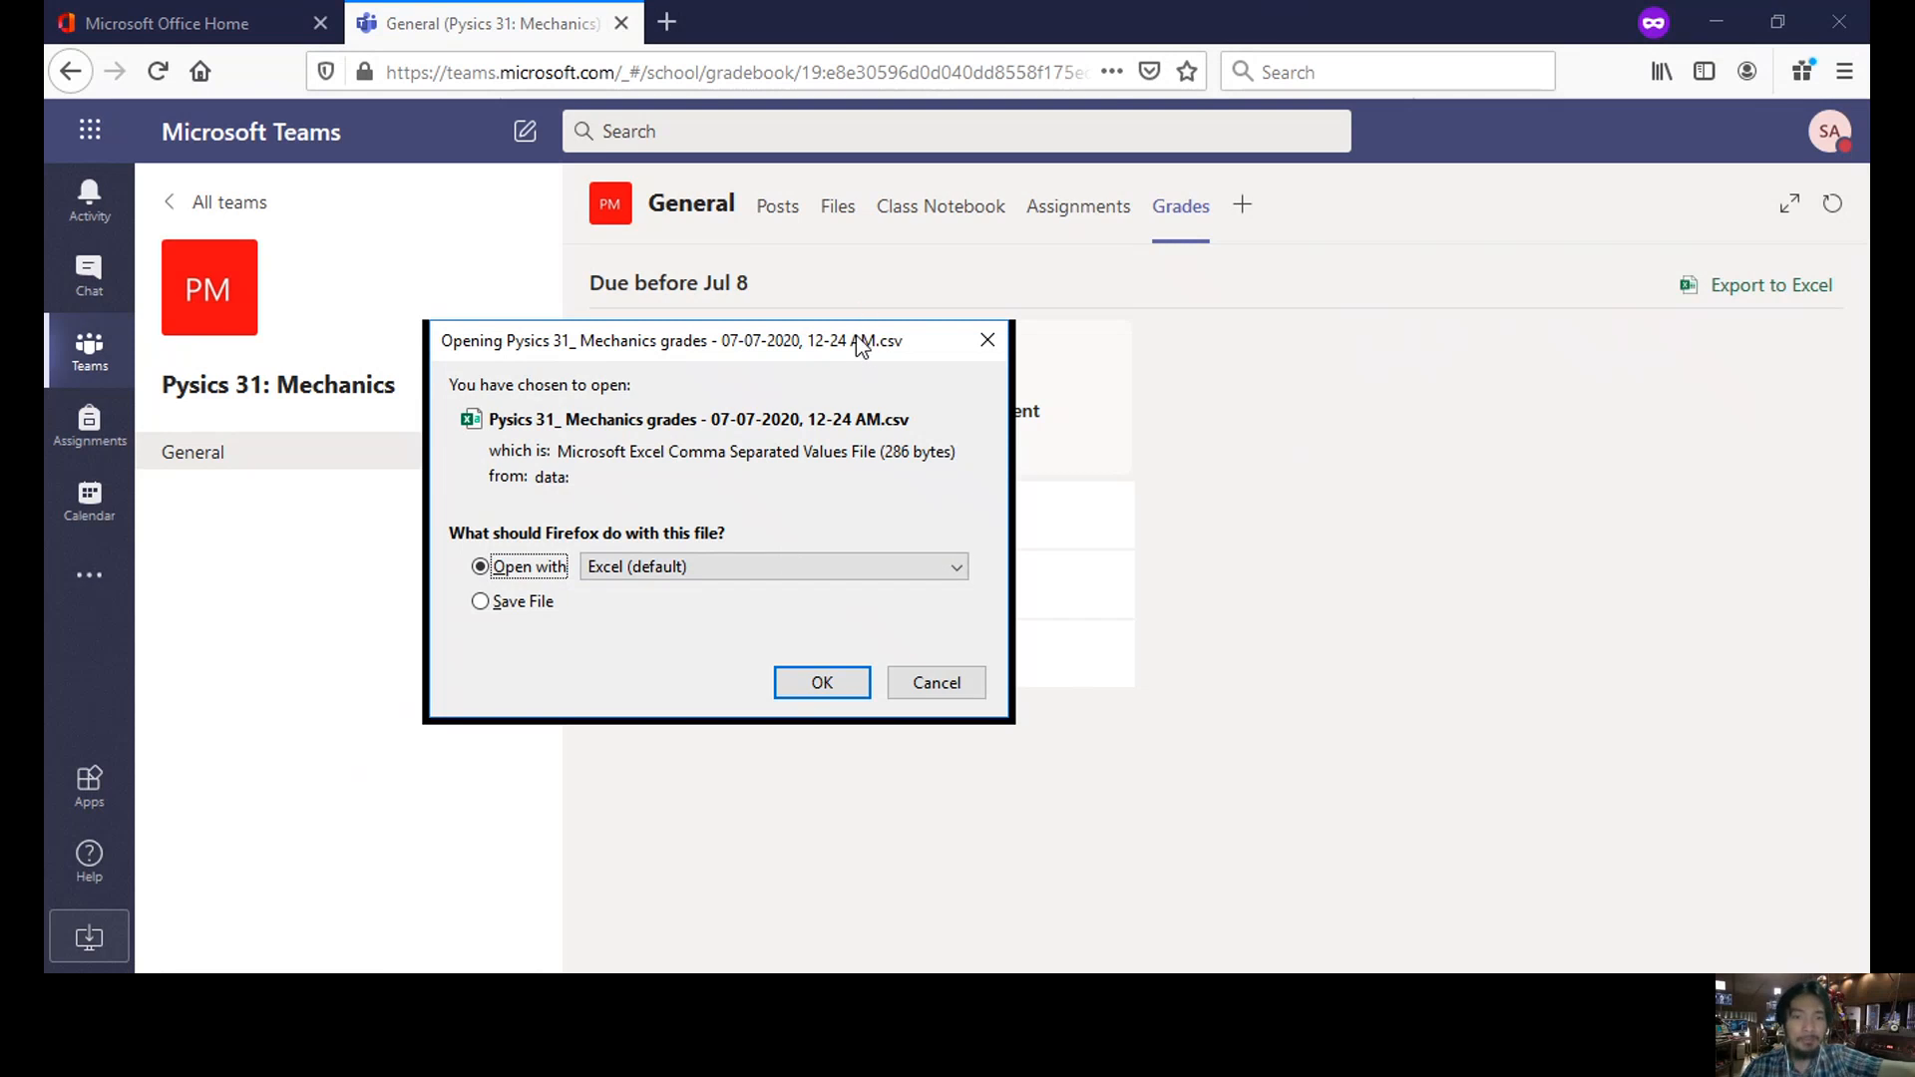
pyautogui.moveTo(863, 350); pyautogui.dragTo(1219, 256)
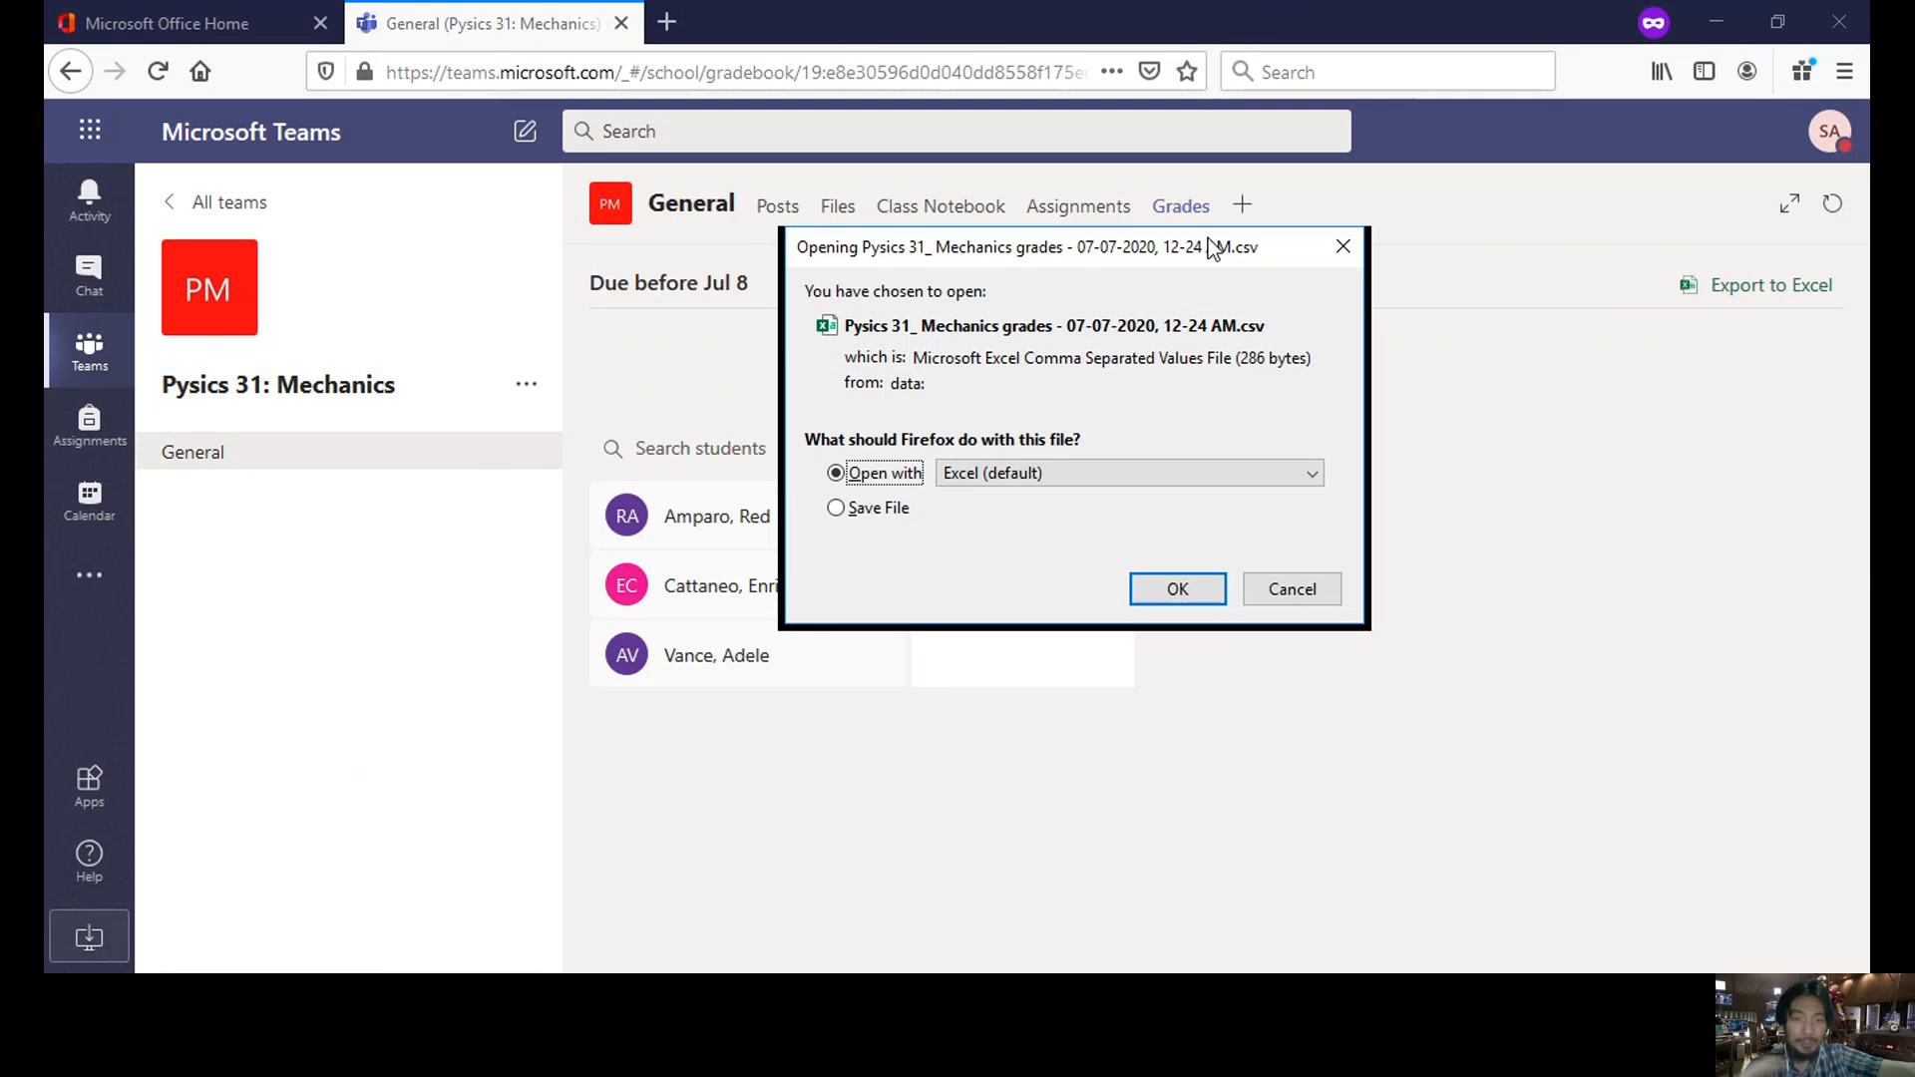
pyautogui.click(1292, 589)
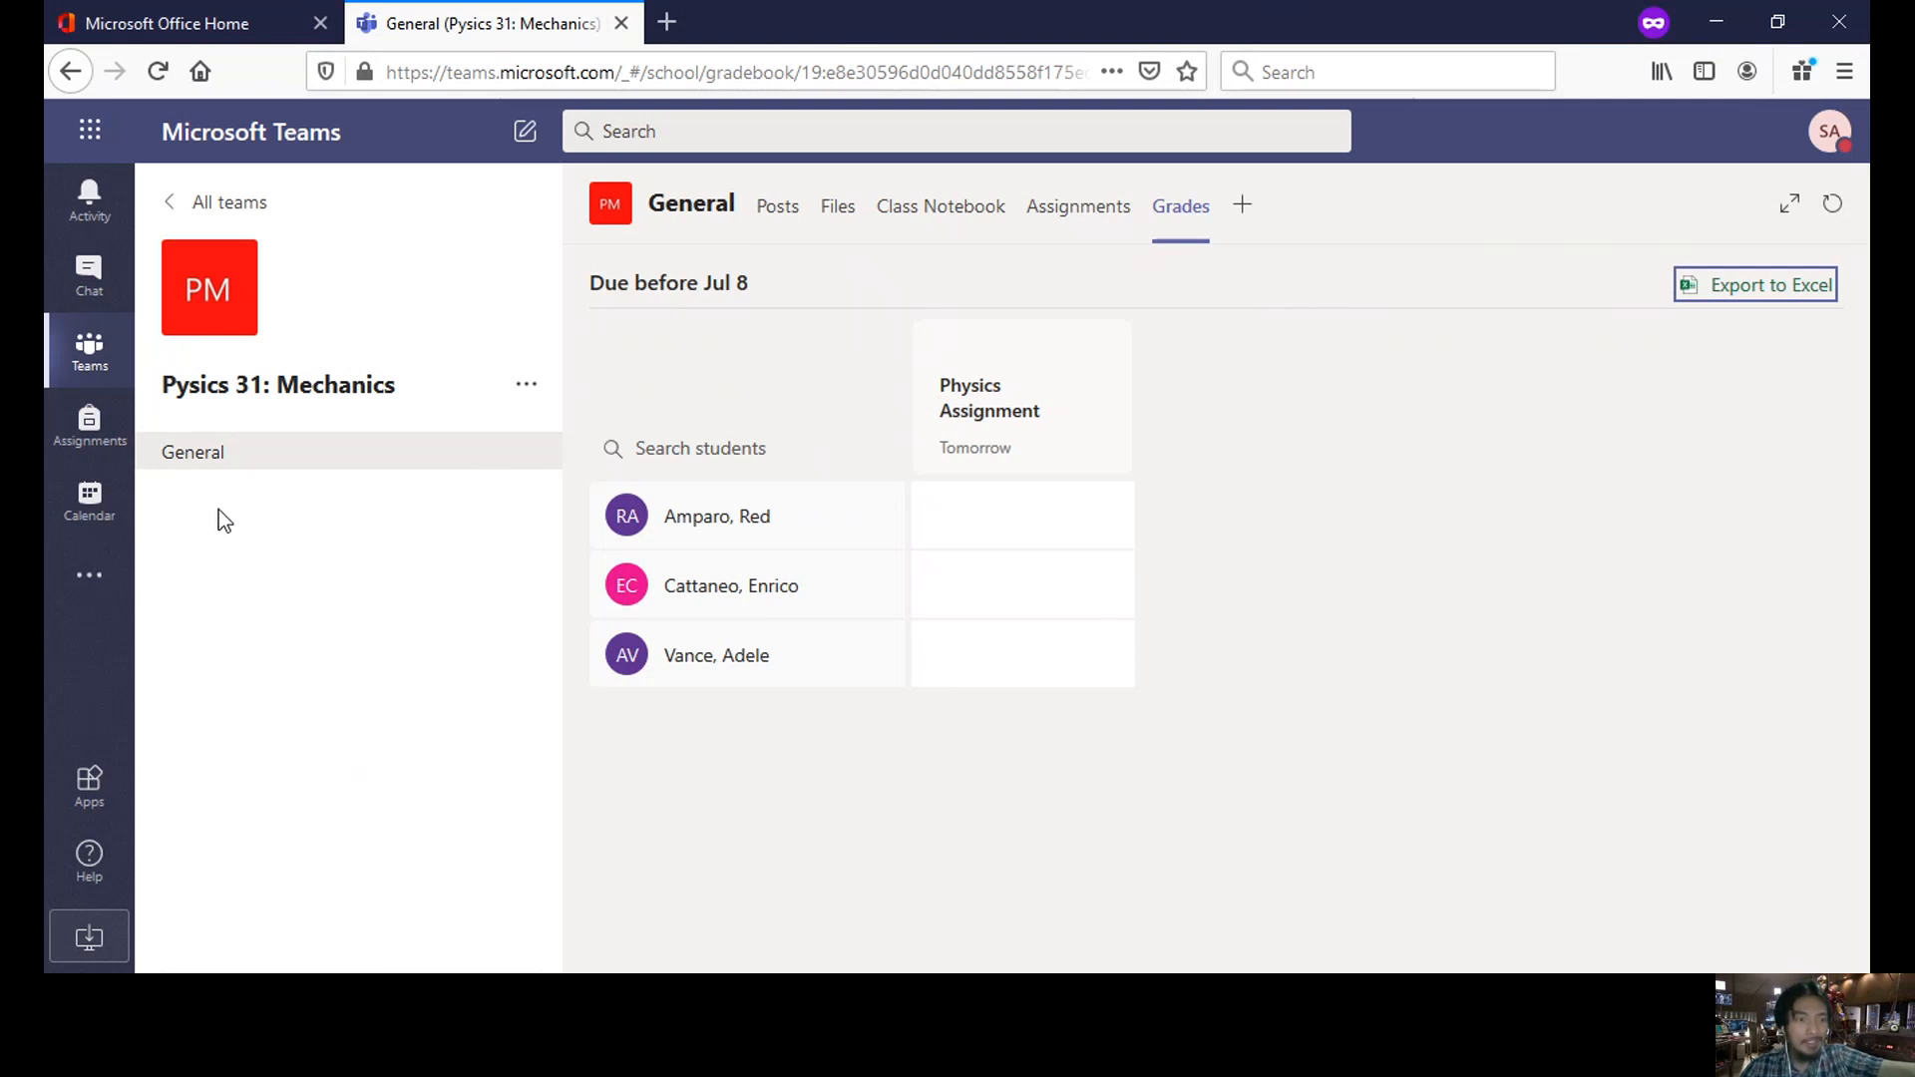
pyautogui.click(89, 504)
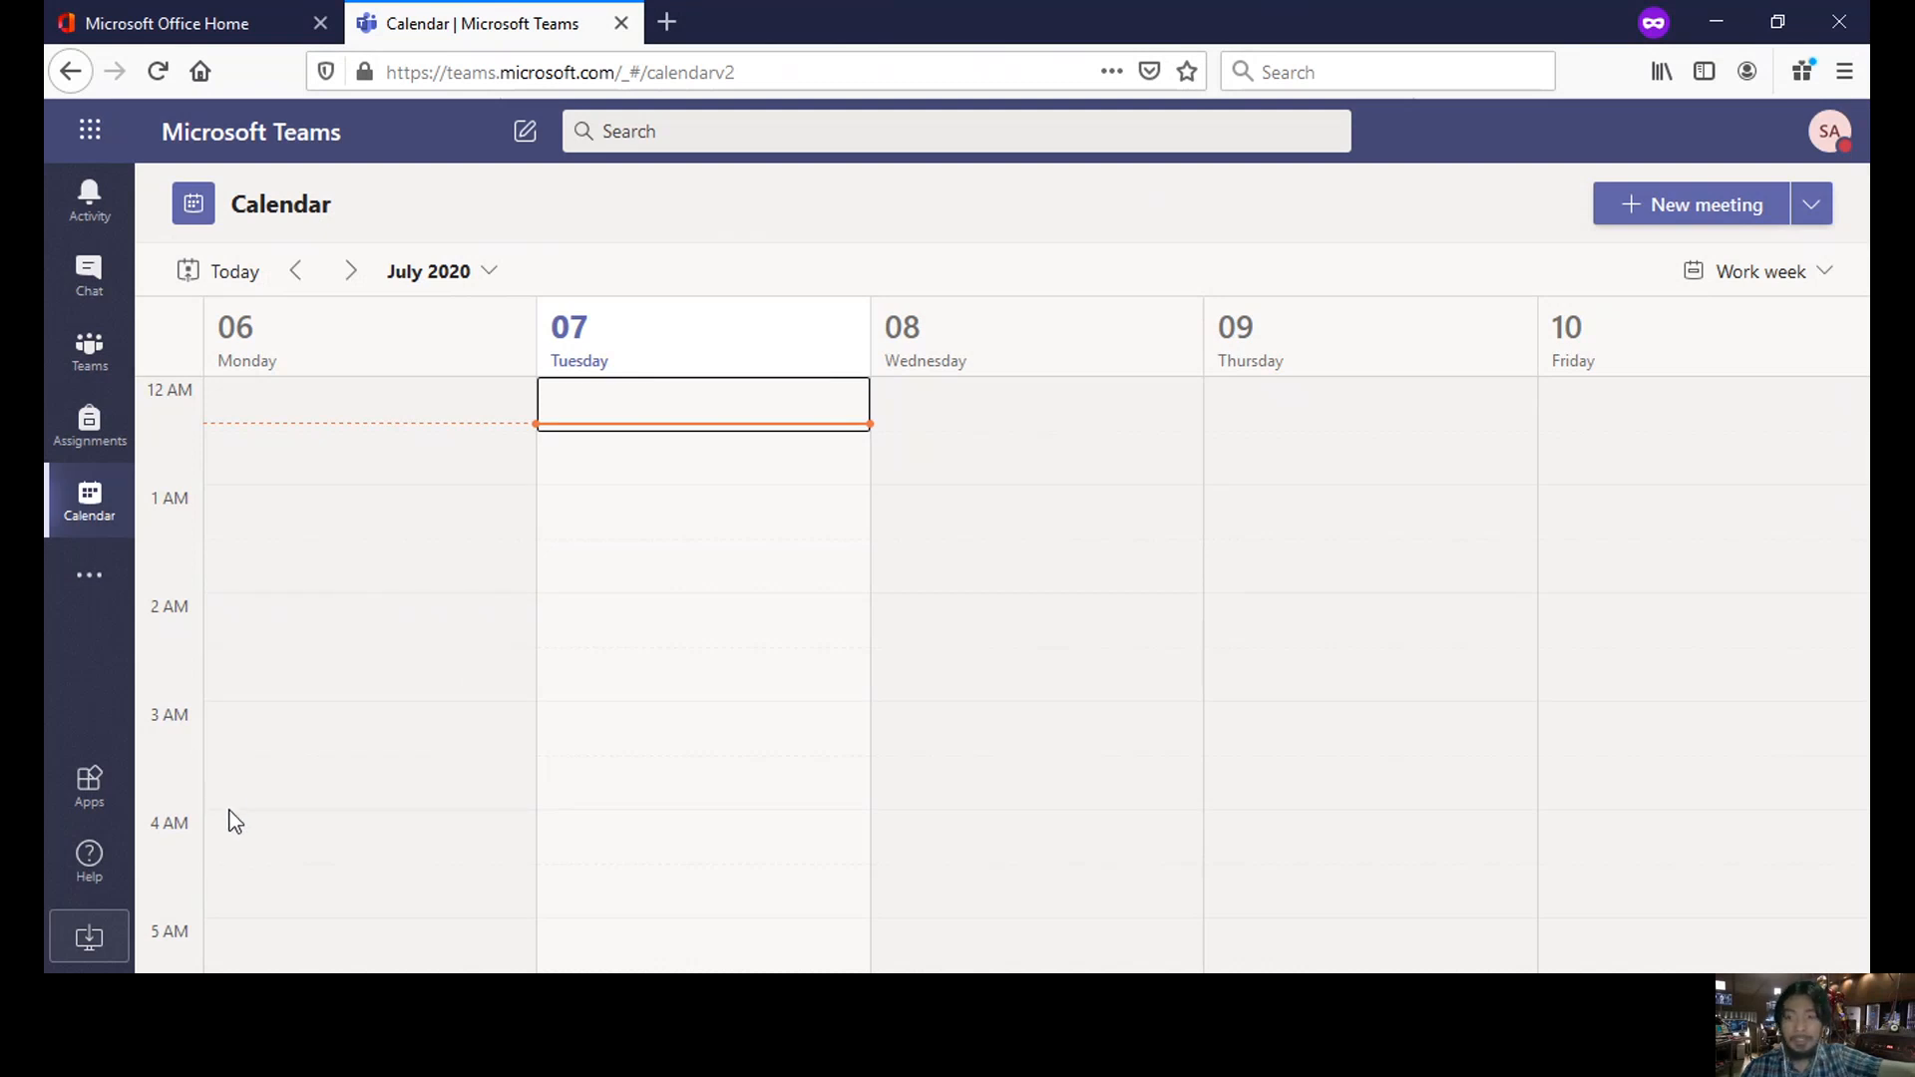
# - Start a new meeting titled 'Physics 31: mechanics' and add the first suggested attendee
pyautogui.click(1692, 222)
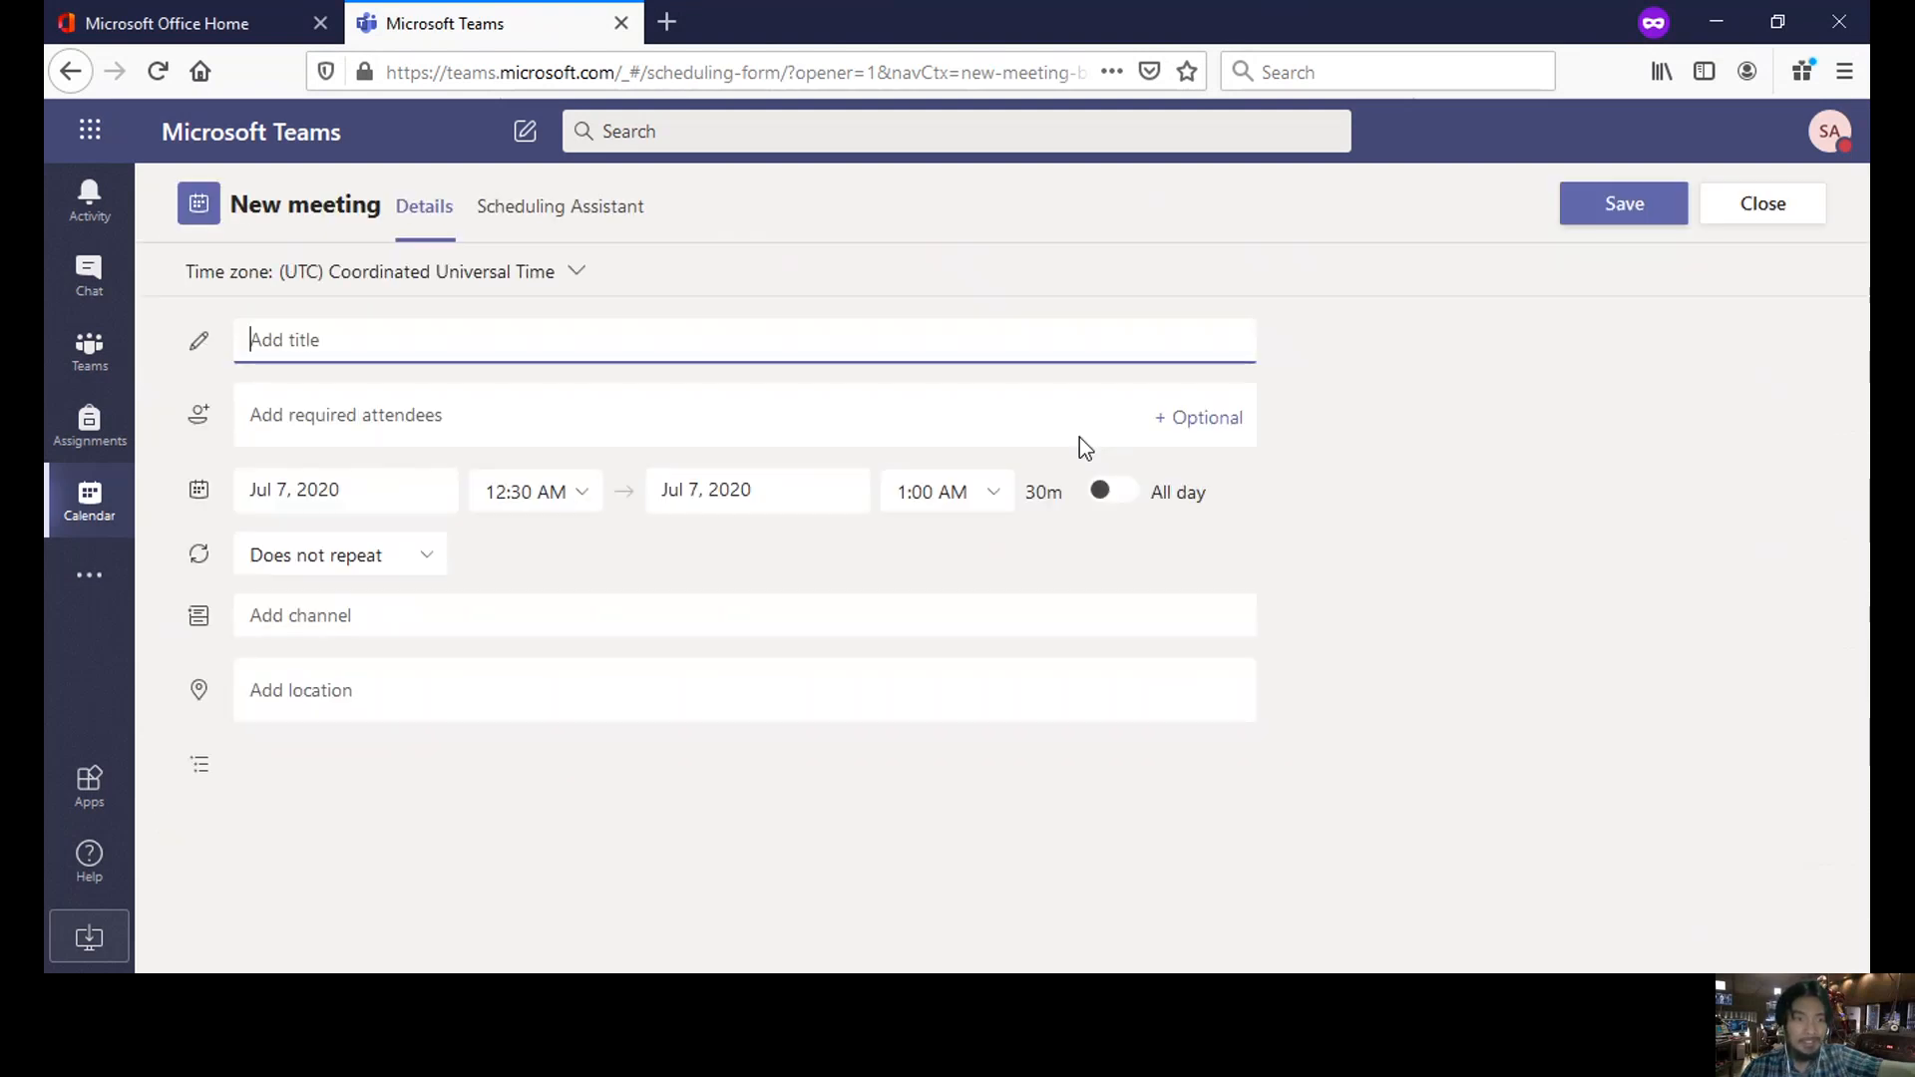
pyautogui.write('Physics 31')
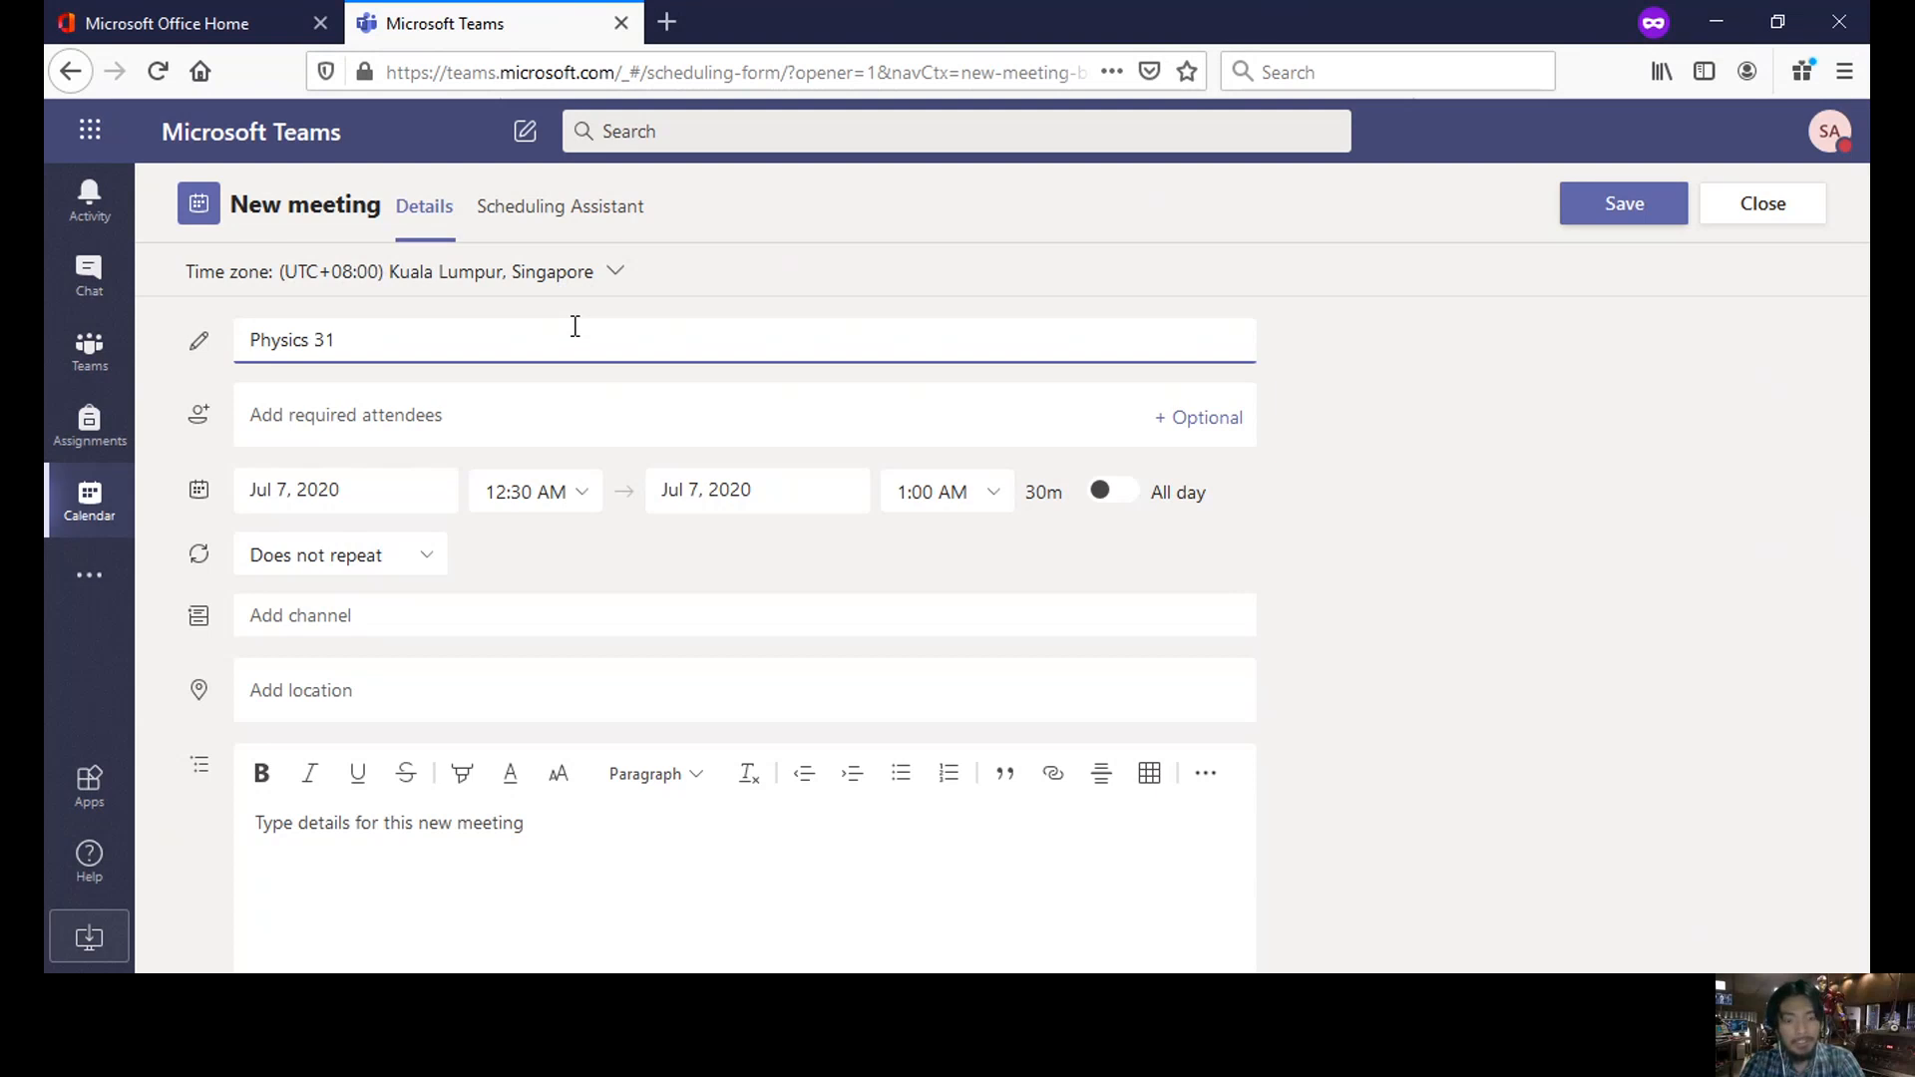
pyautogui.write(': mec')
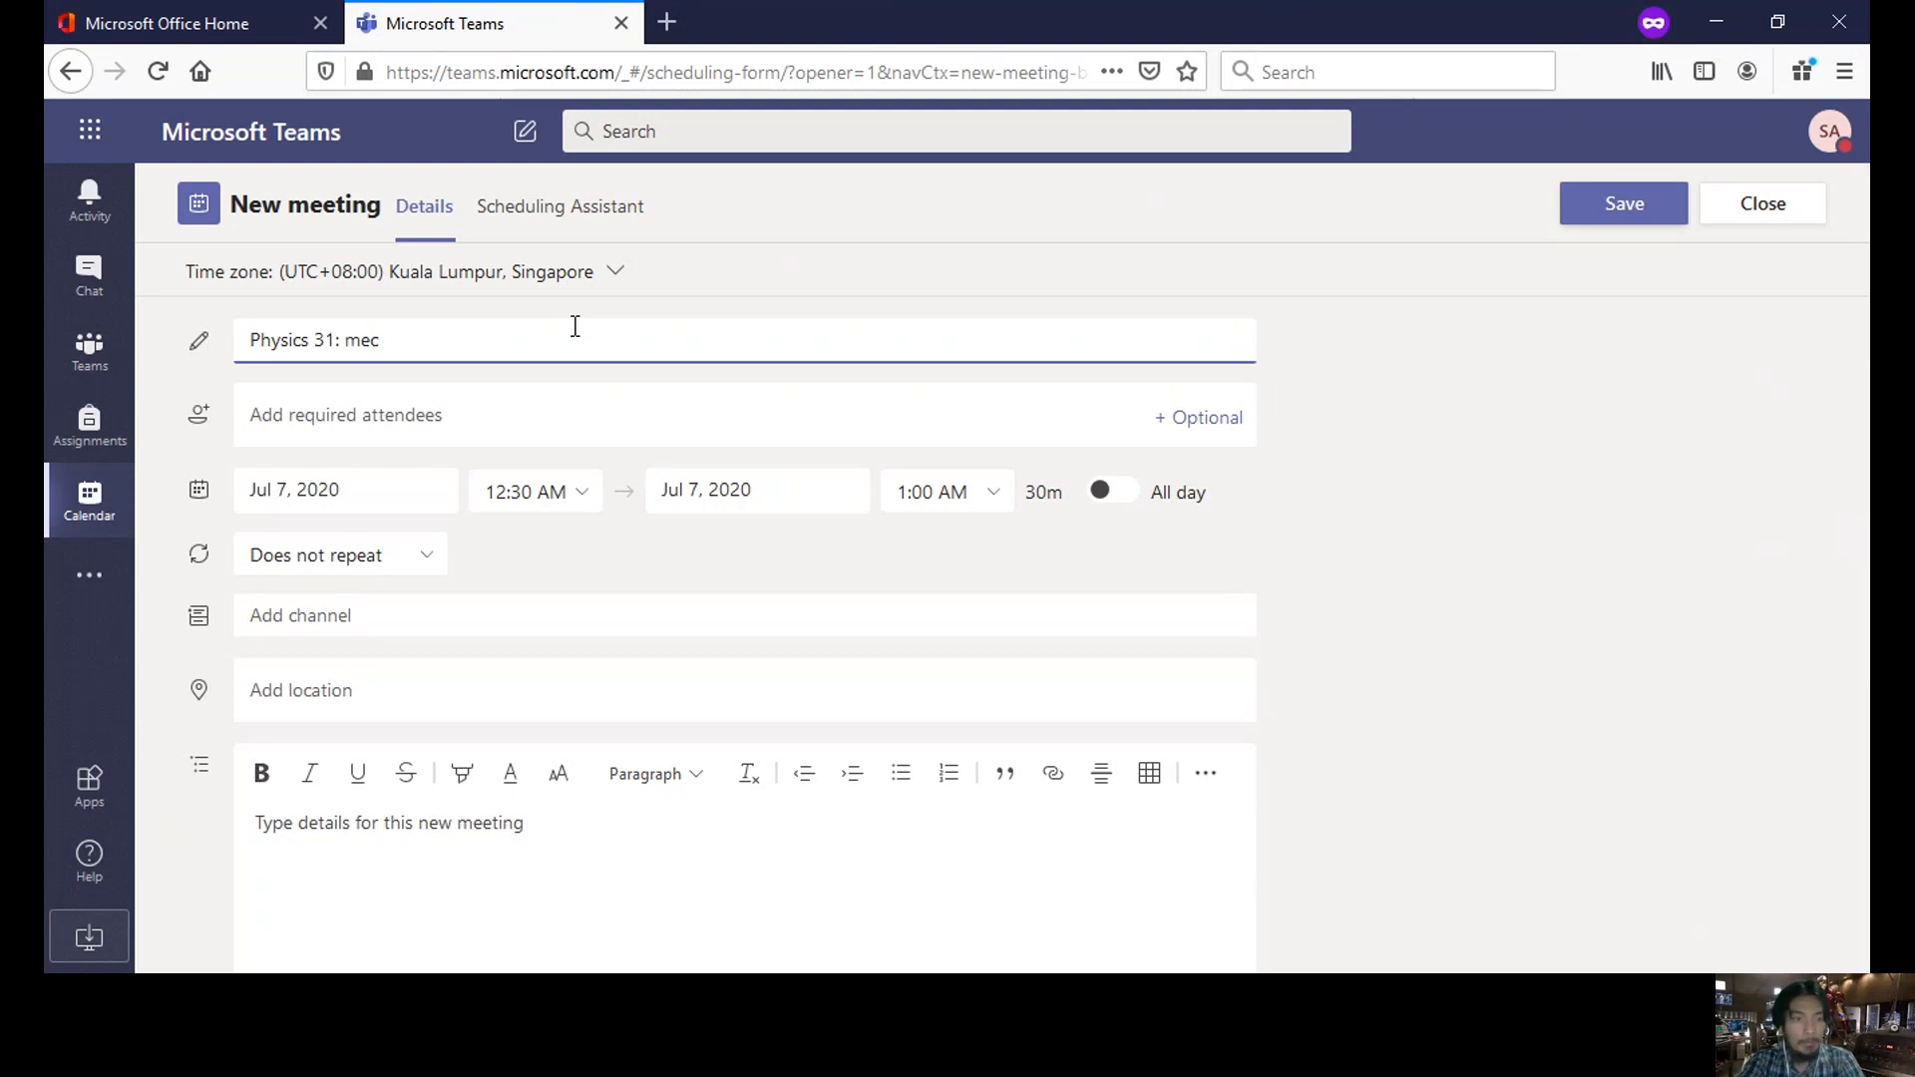
pyautogui.write('hanics')
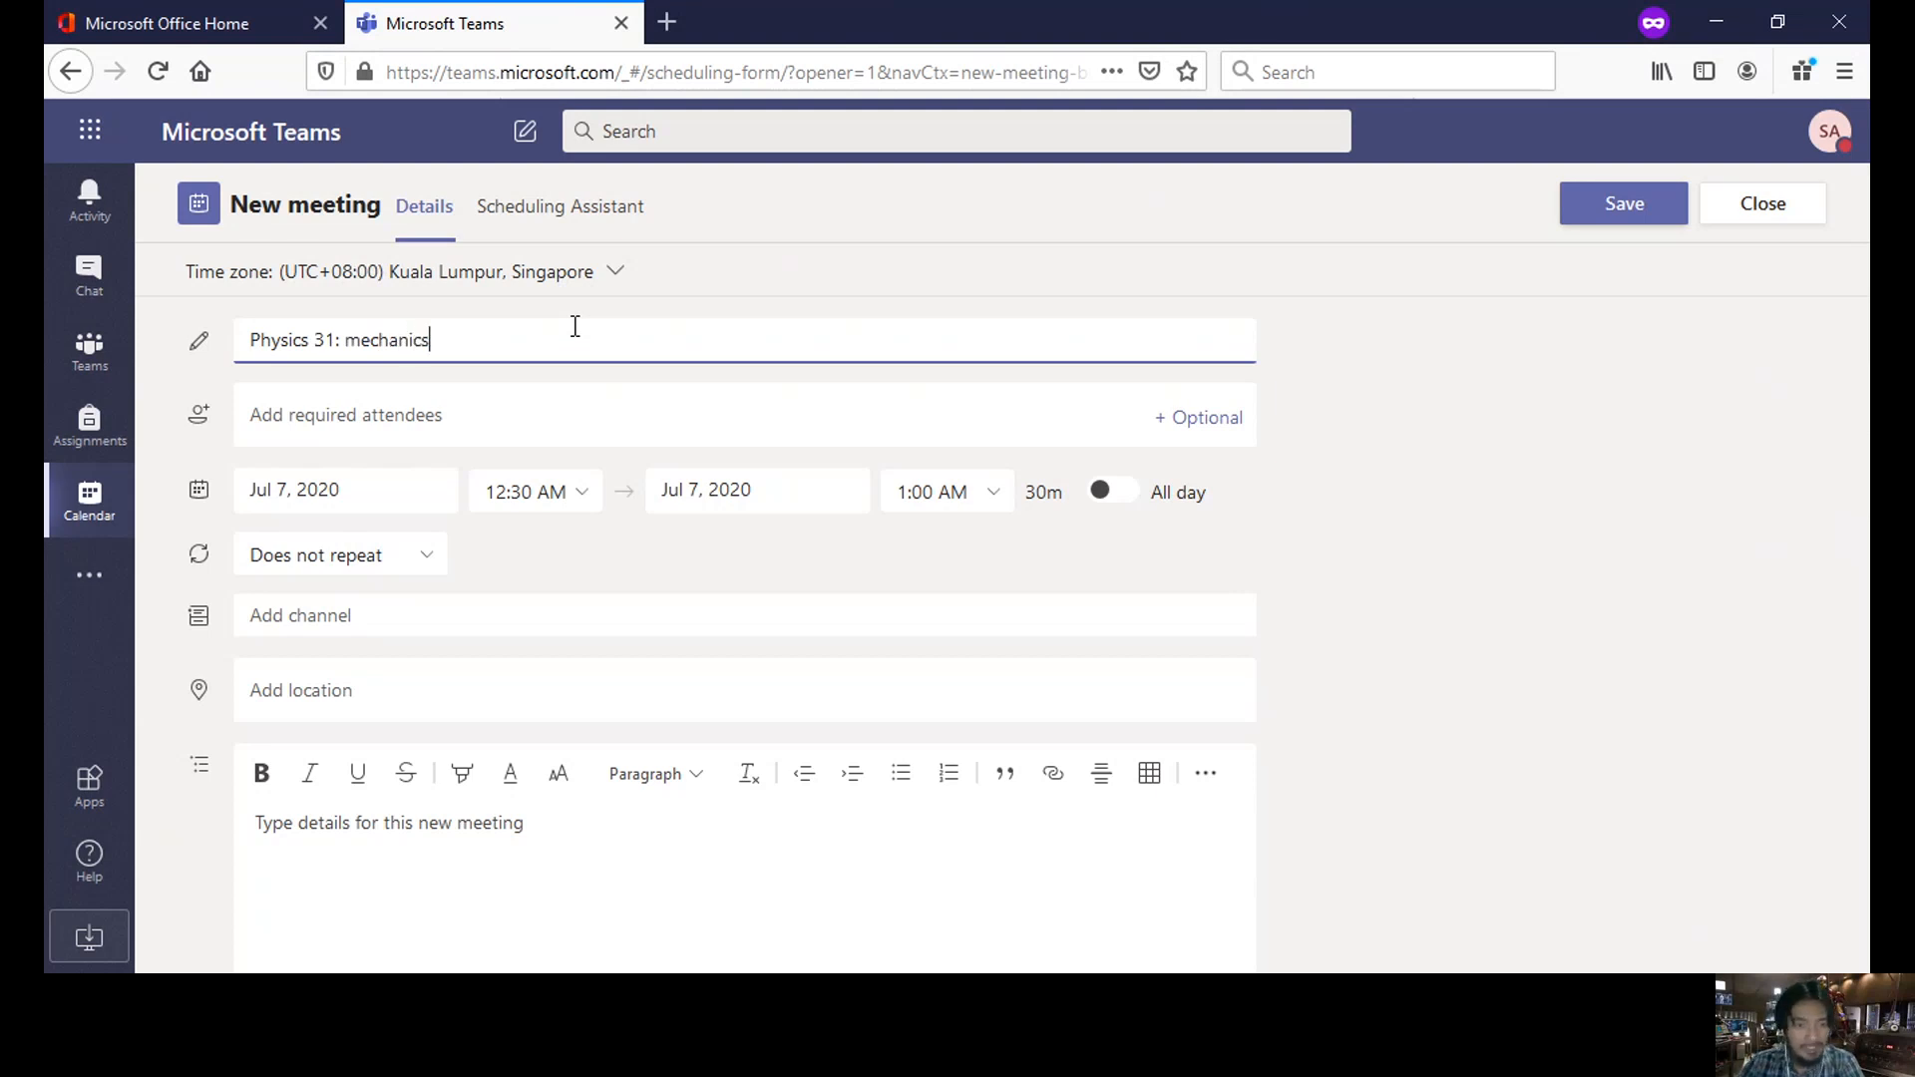
pyautogui.click(582, 403)
pyautogui.write('e')
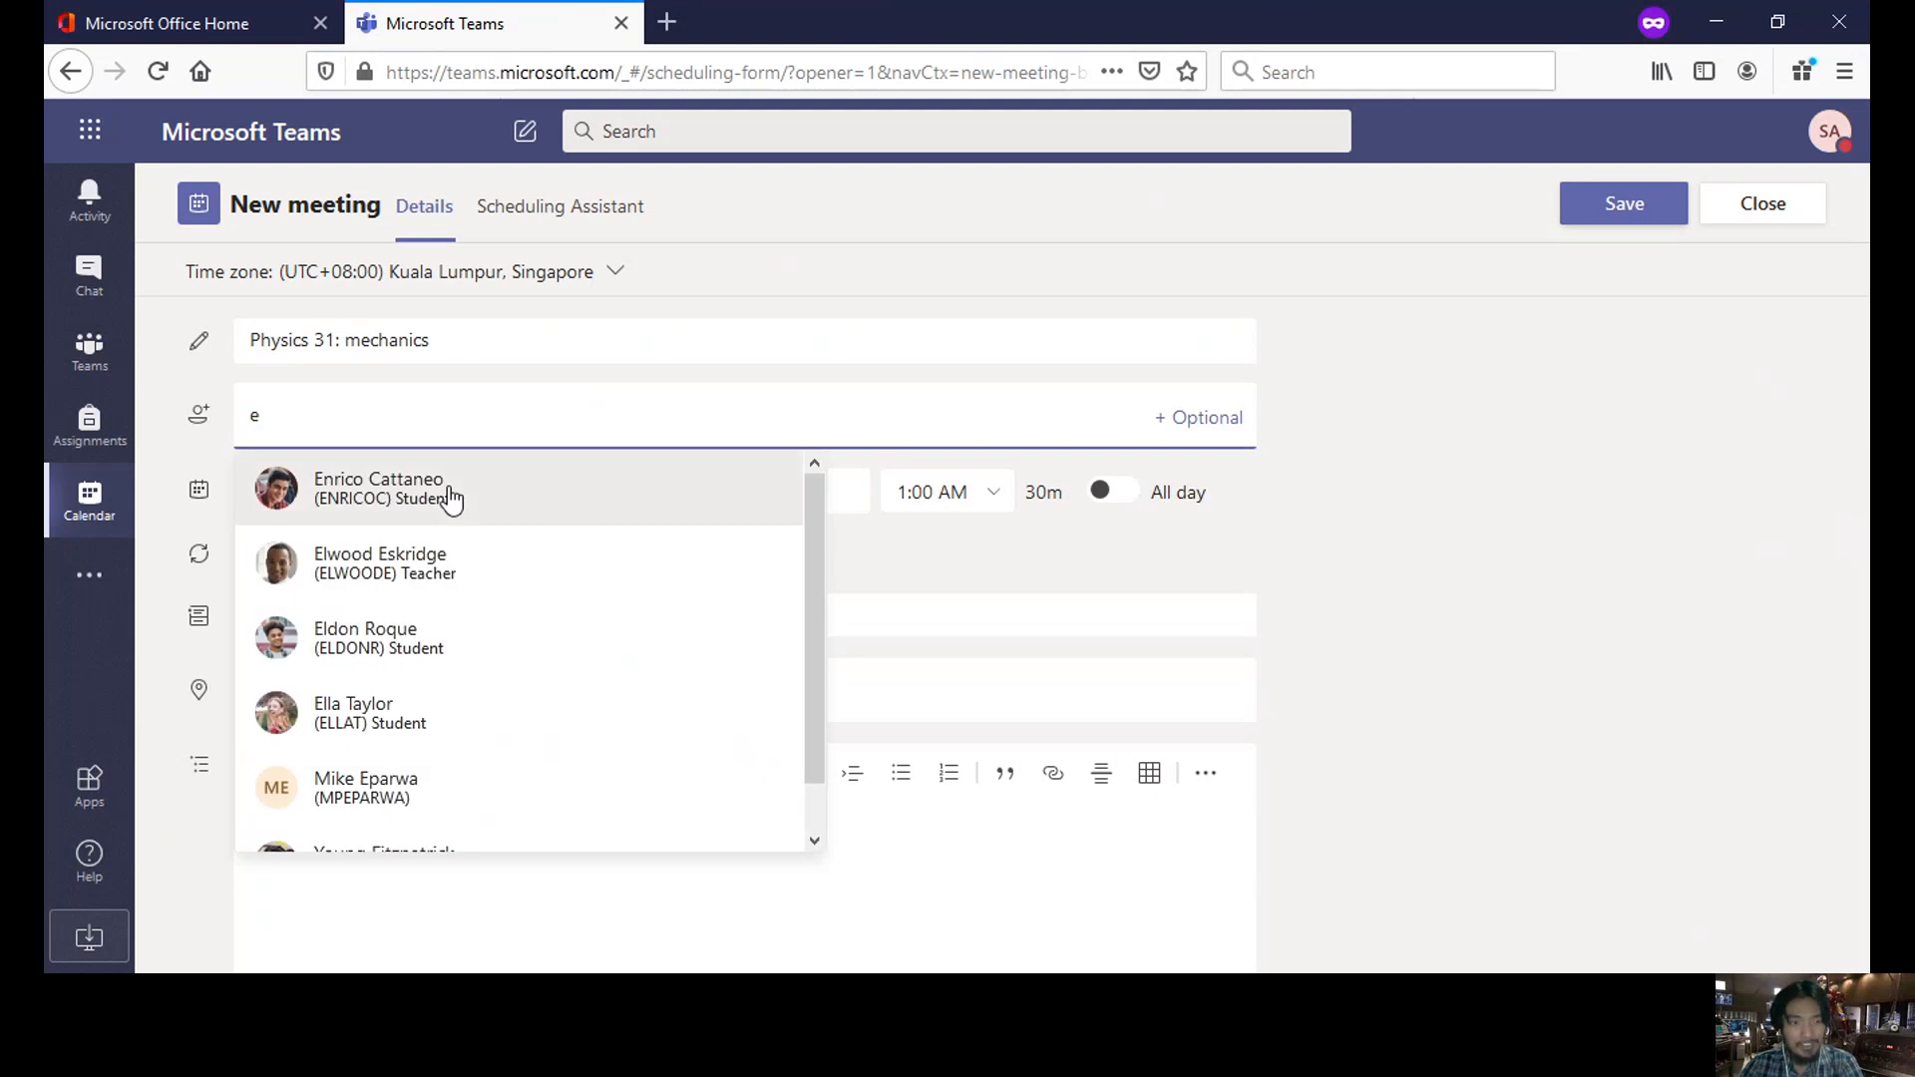
pyautogui.click(454, 491)
# - Schedule the meeting for Jul 13, 2020, from 2:00 PM to 3:00 PM
pyautogui.click(439, 495)
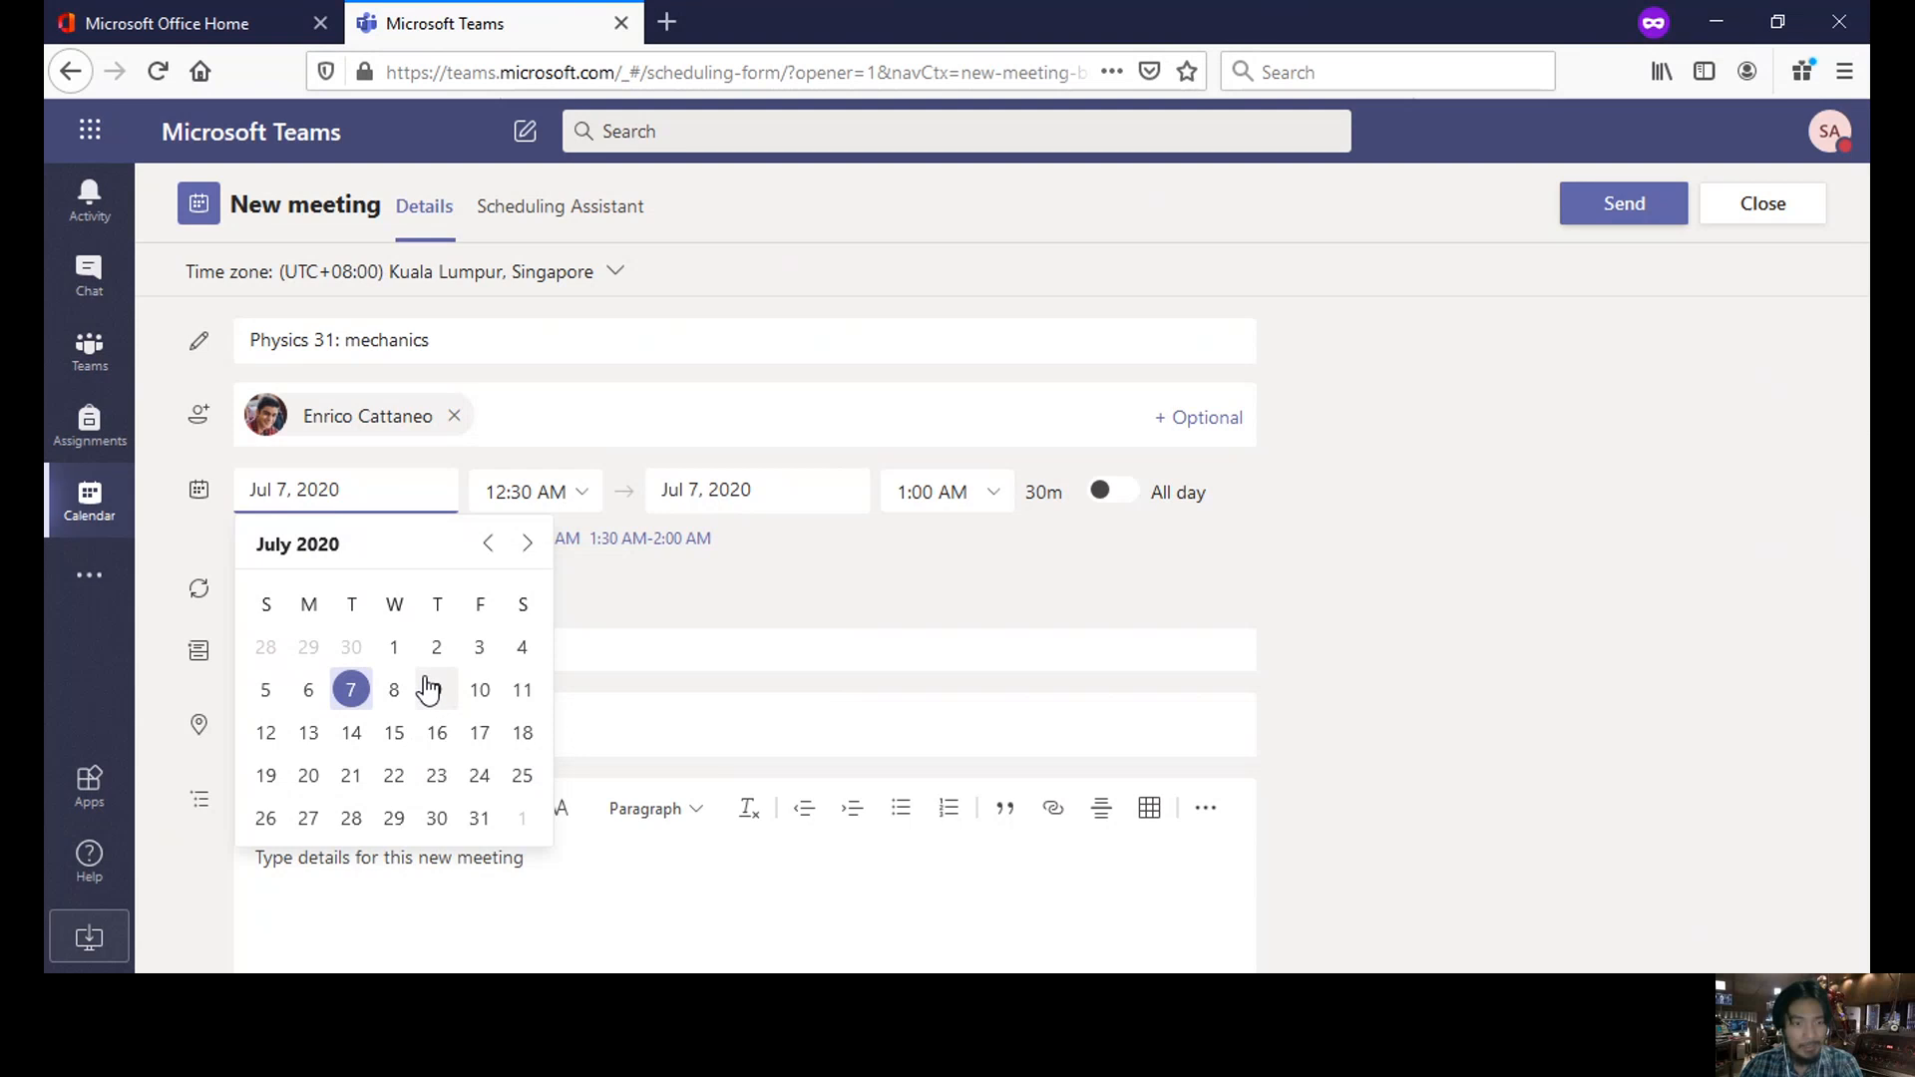
pyautogui.click(310, 736)
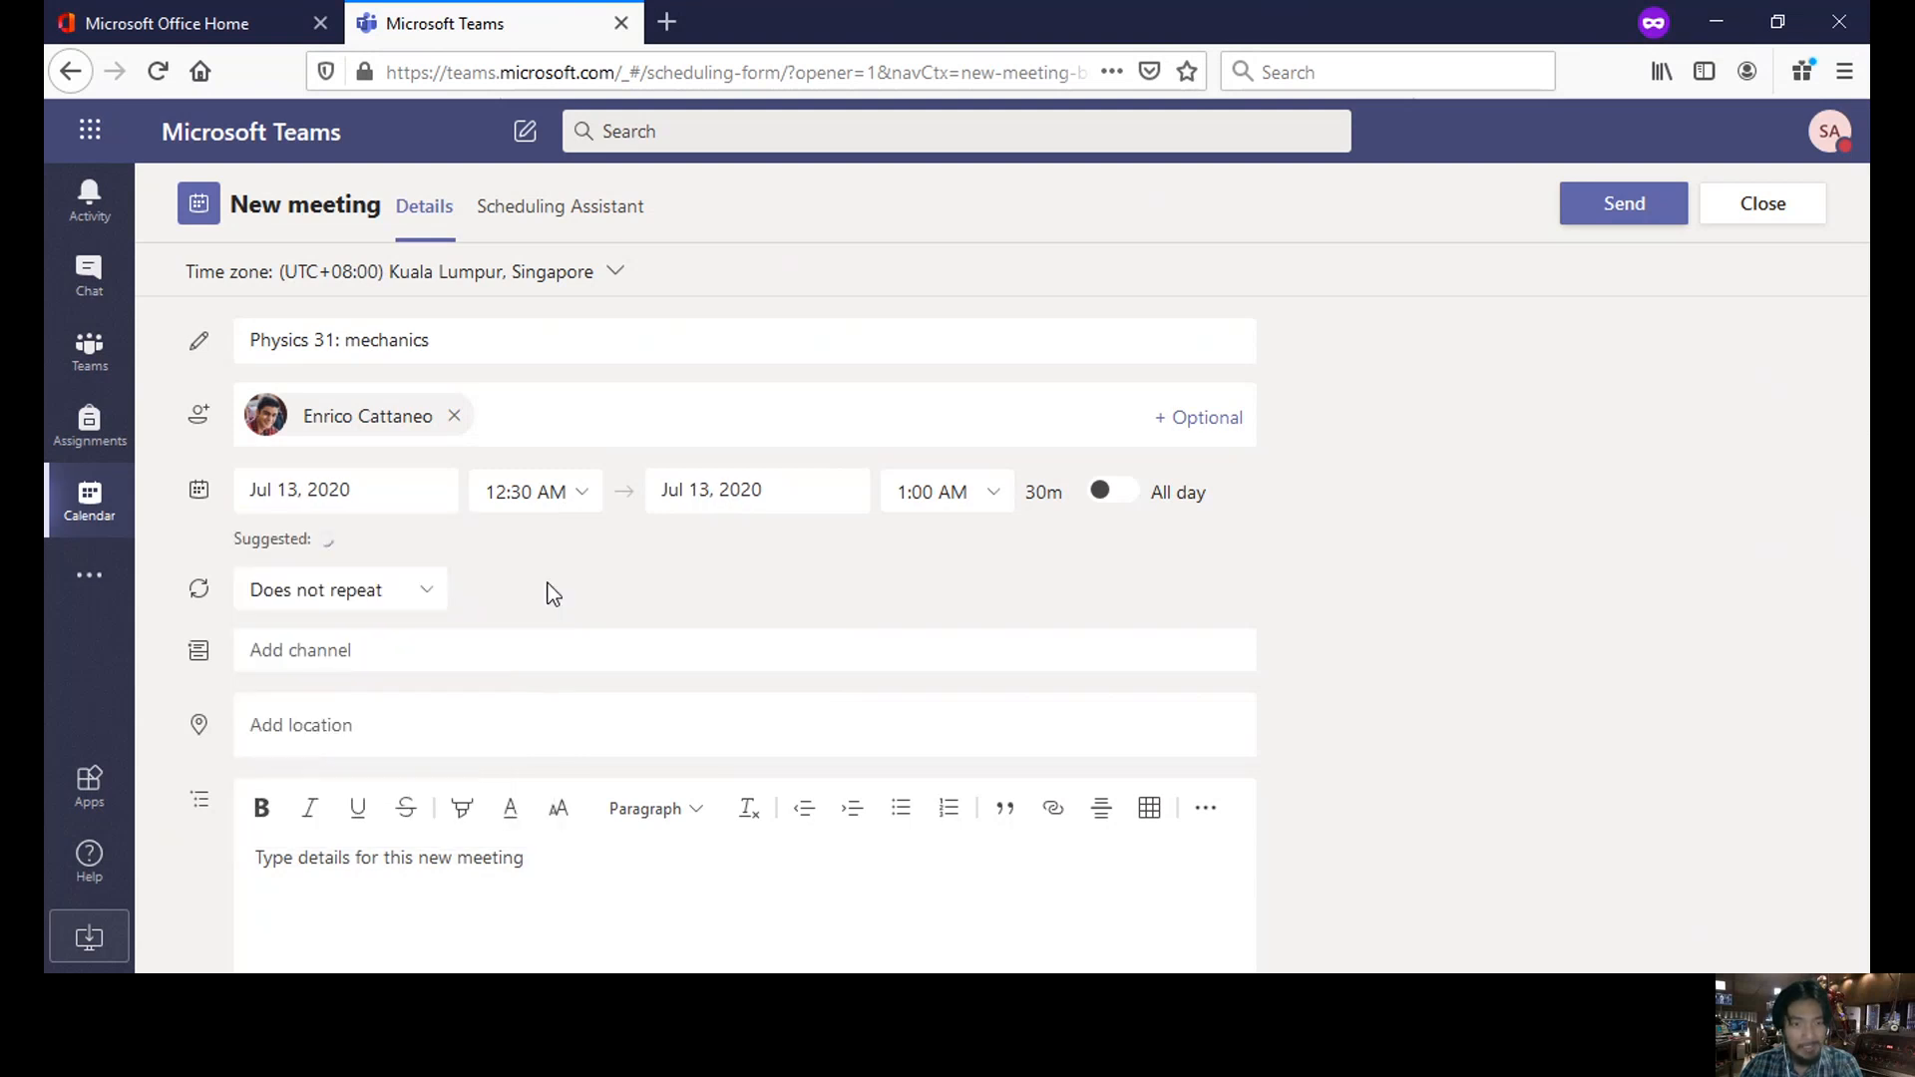
pyautogui.click(586, 492)
pyautogui.moveTo(606, 551); pyautogui.dragTo(604, 673)
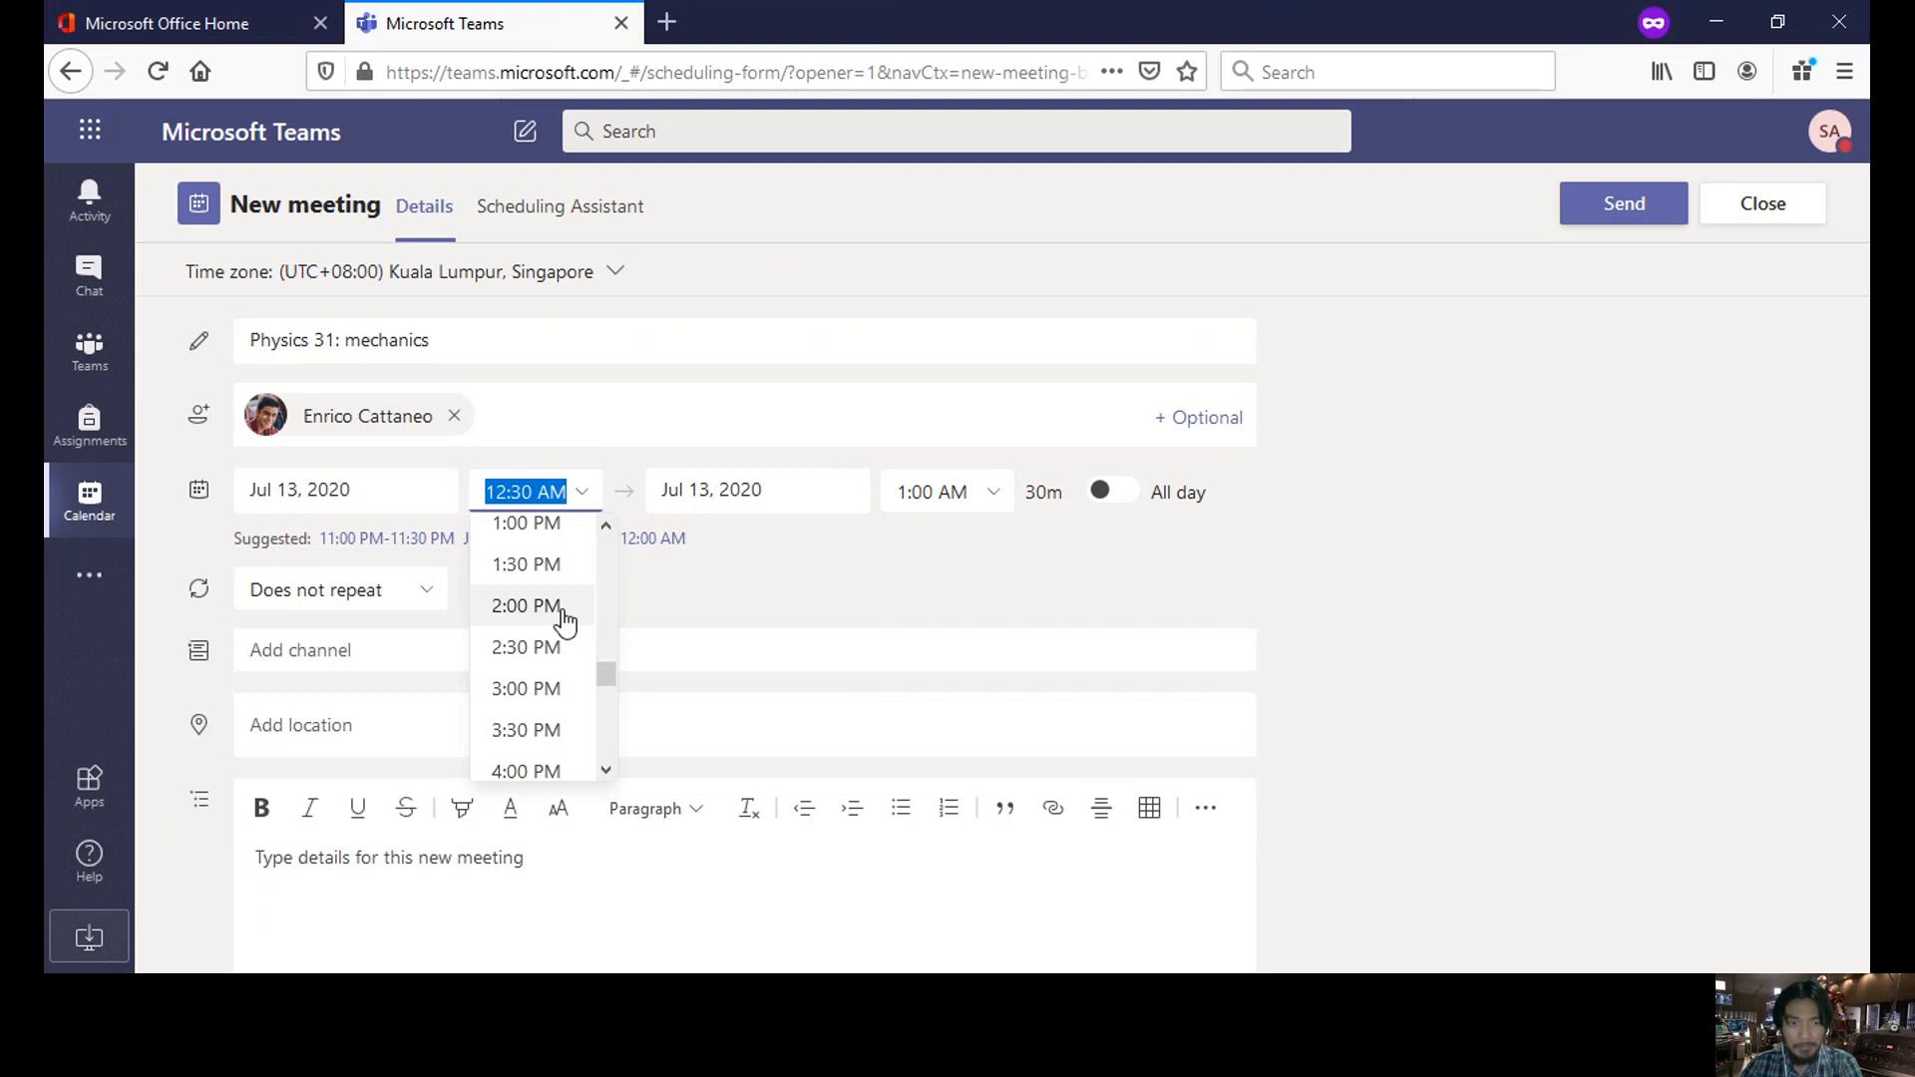
pyautogui.click(526, 606)
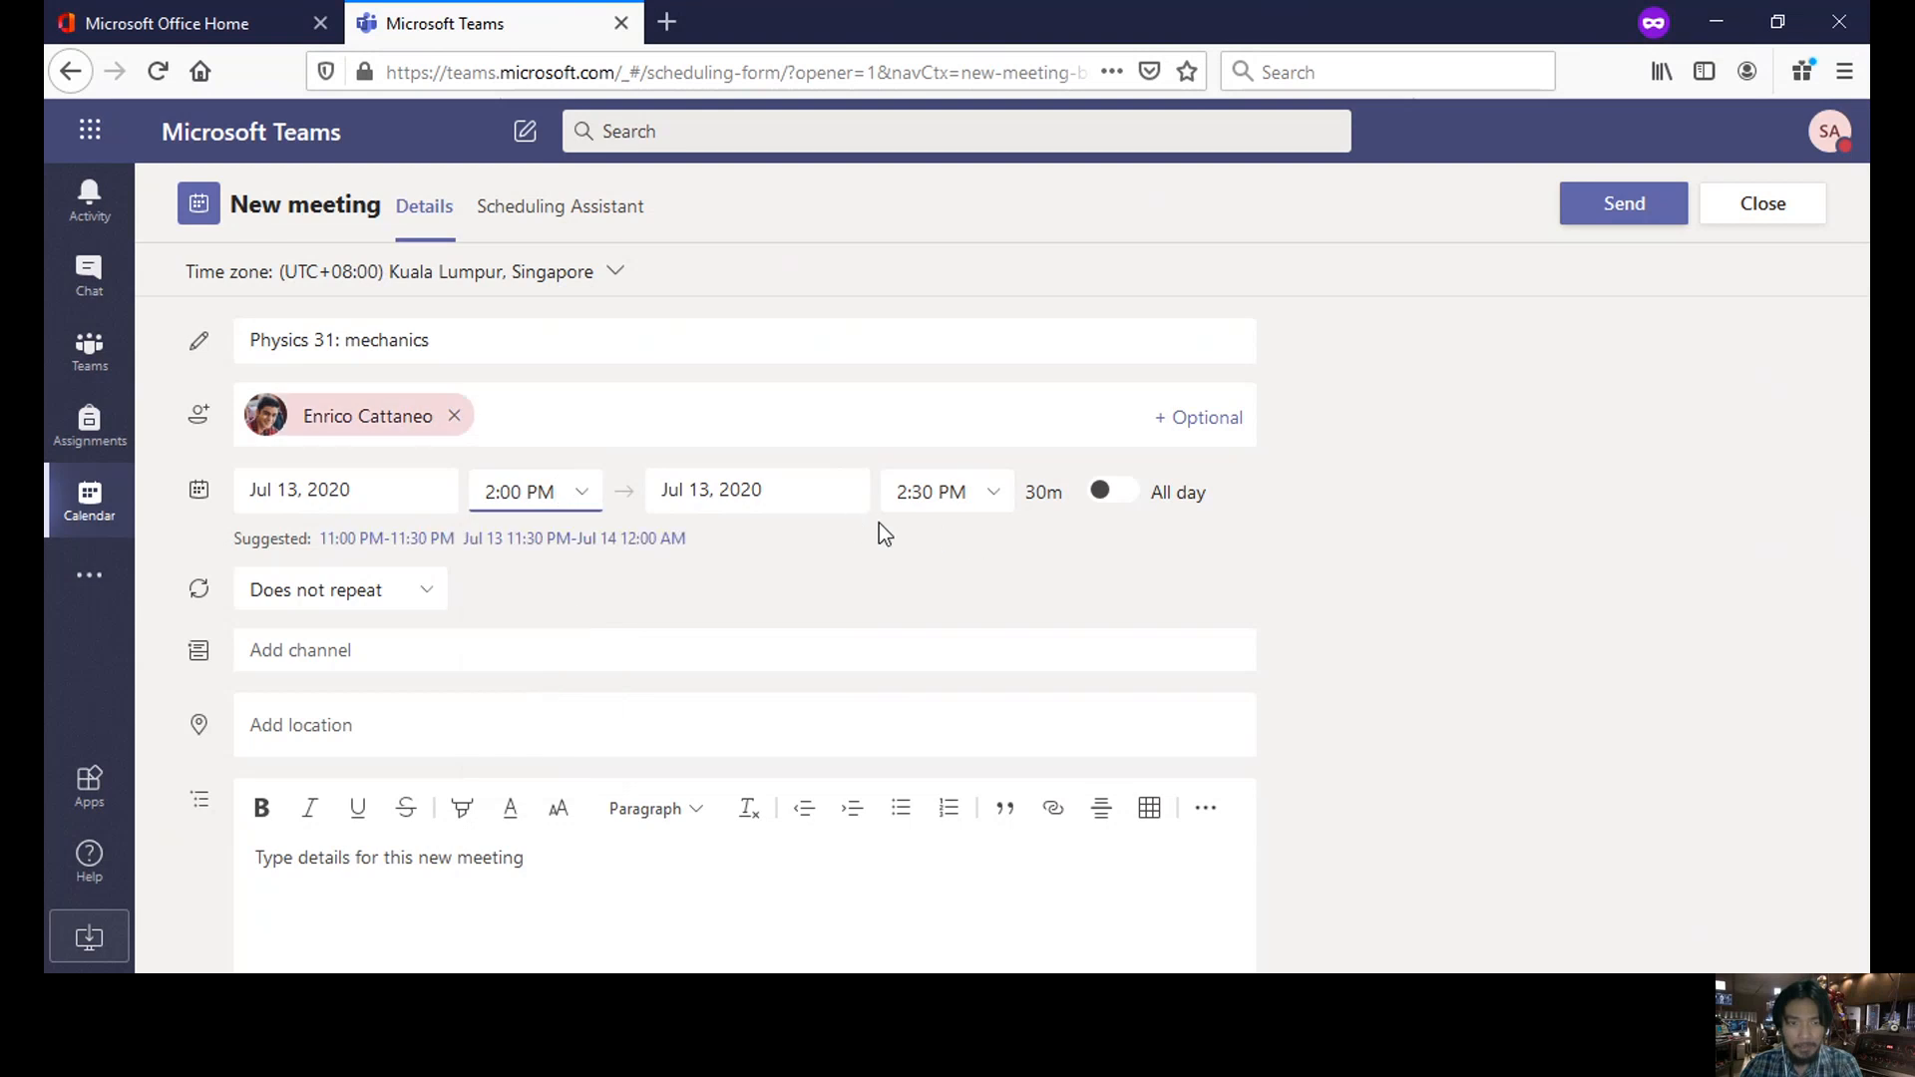
pyautogui.click(920, 486)
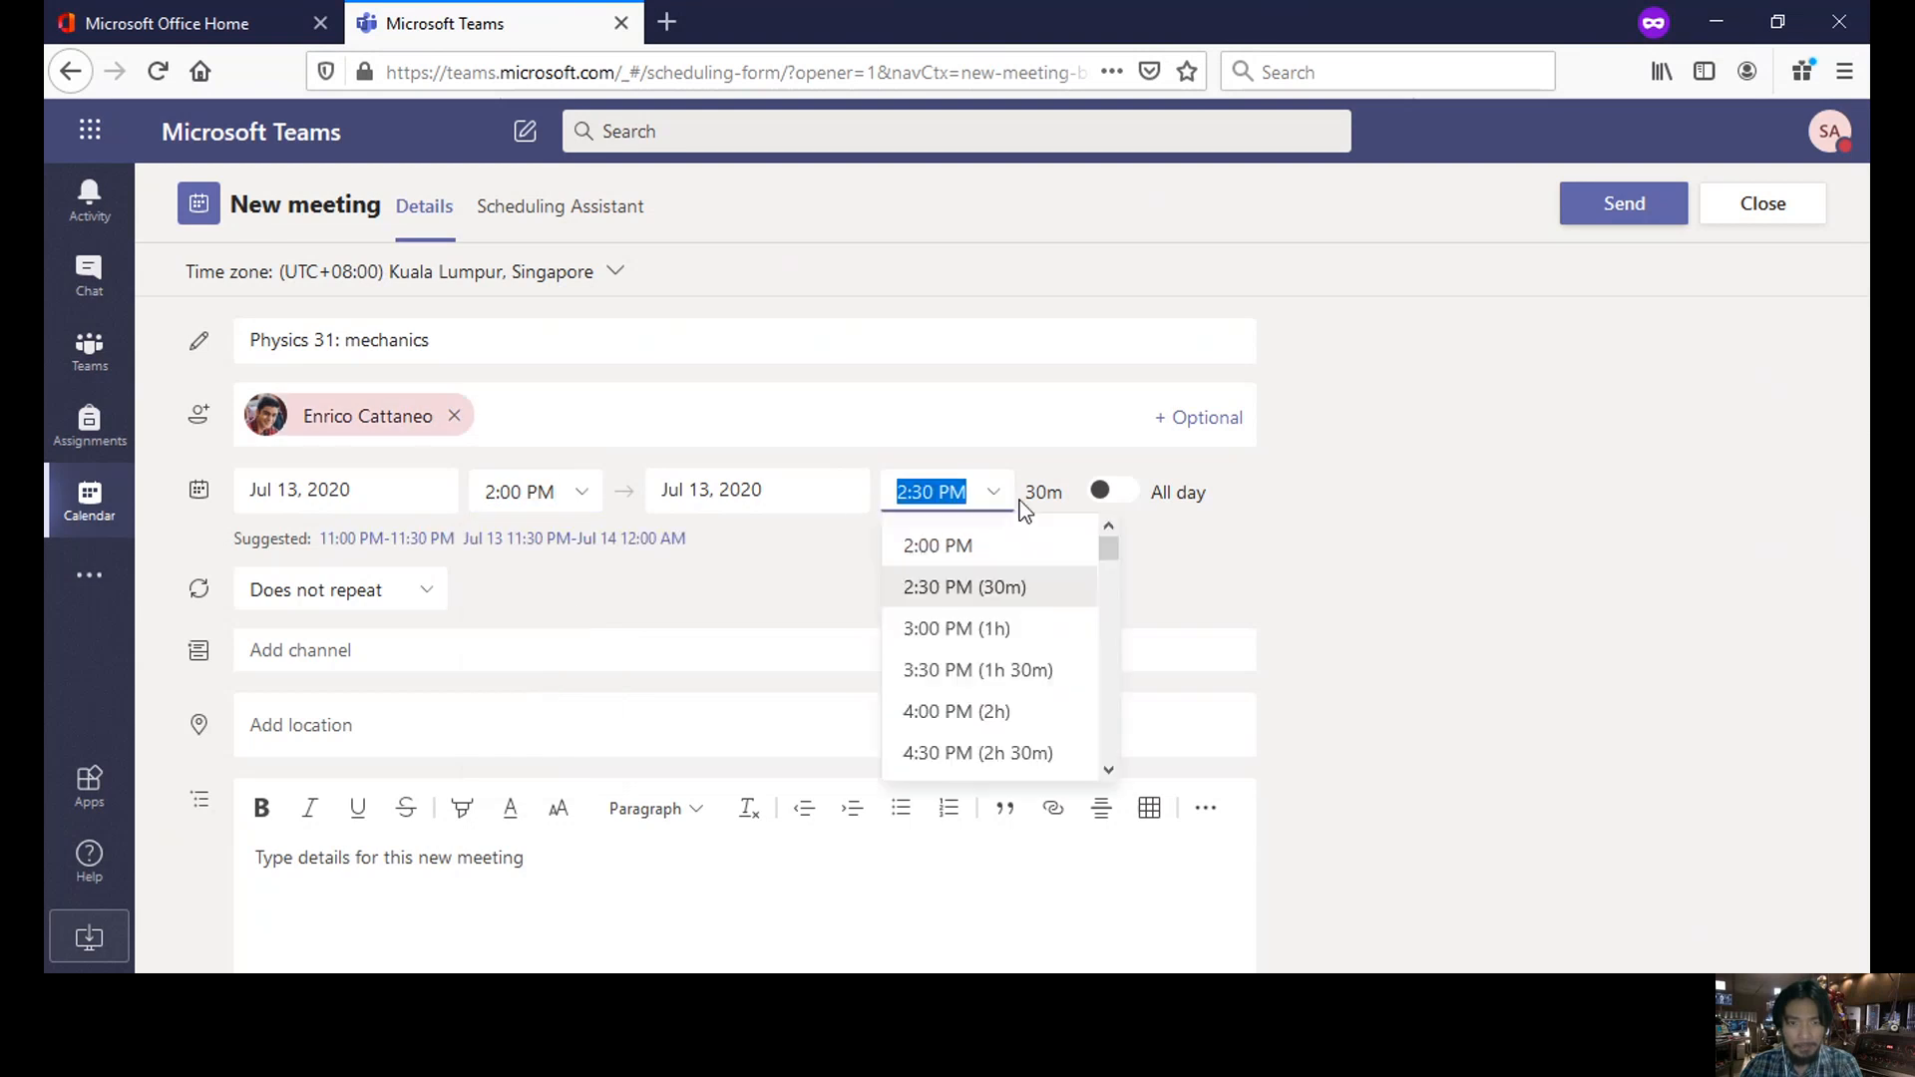
pyautogui.moveTo(1103, 547); pyautogui.dragTo(1112, 571)
pyautogui.click(1002, 535)
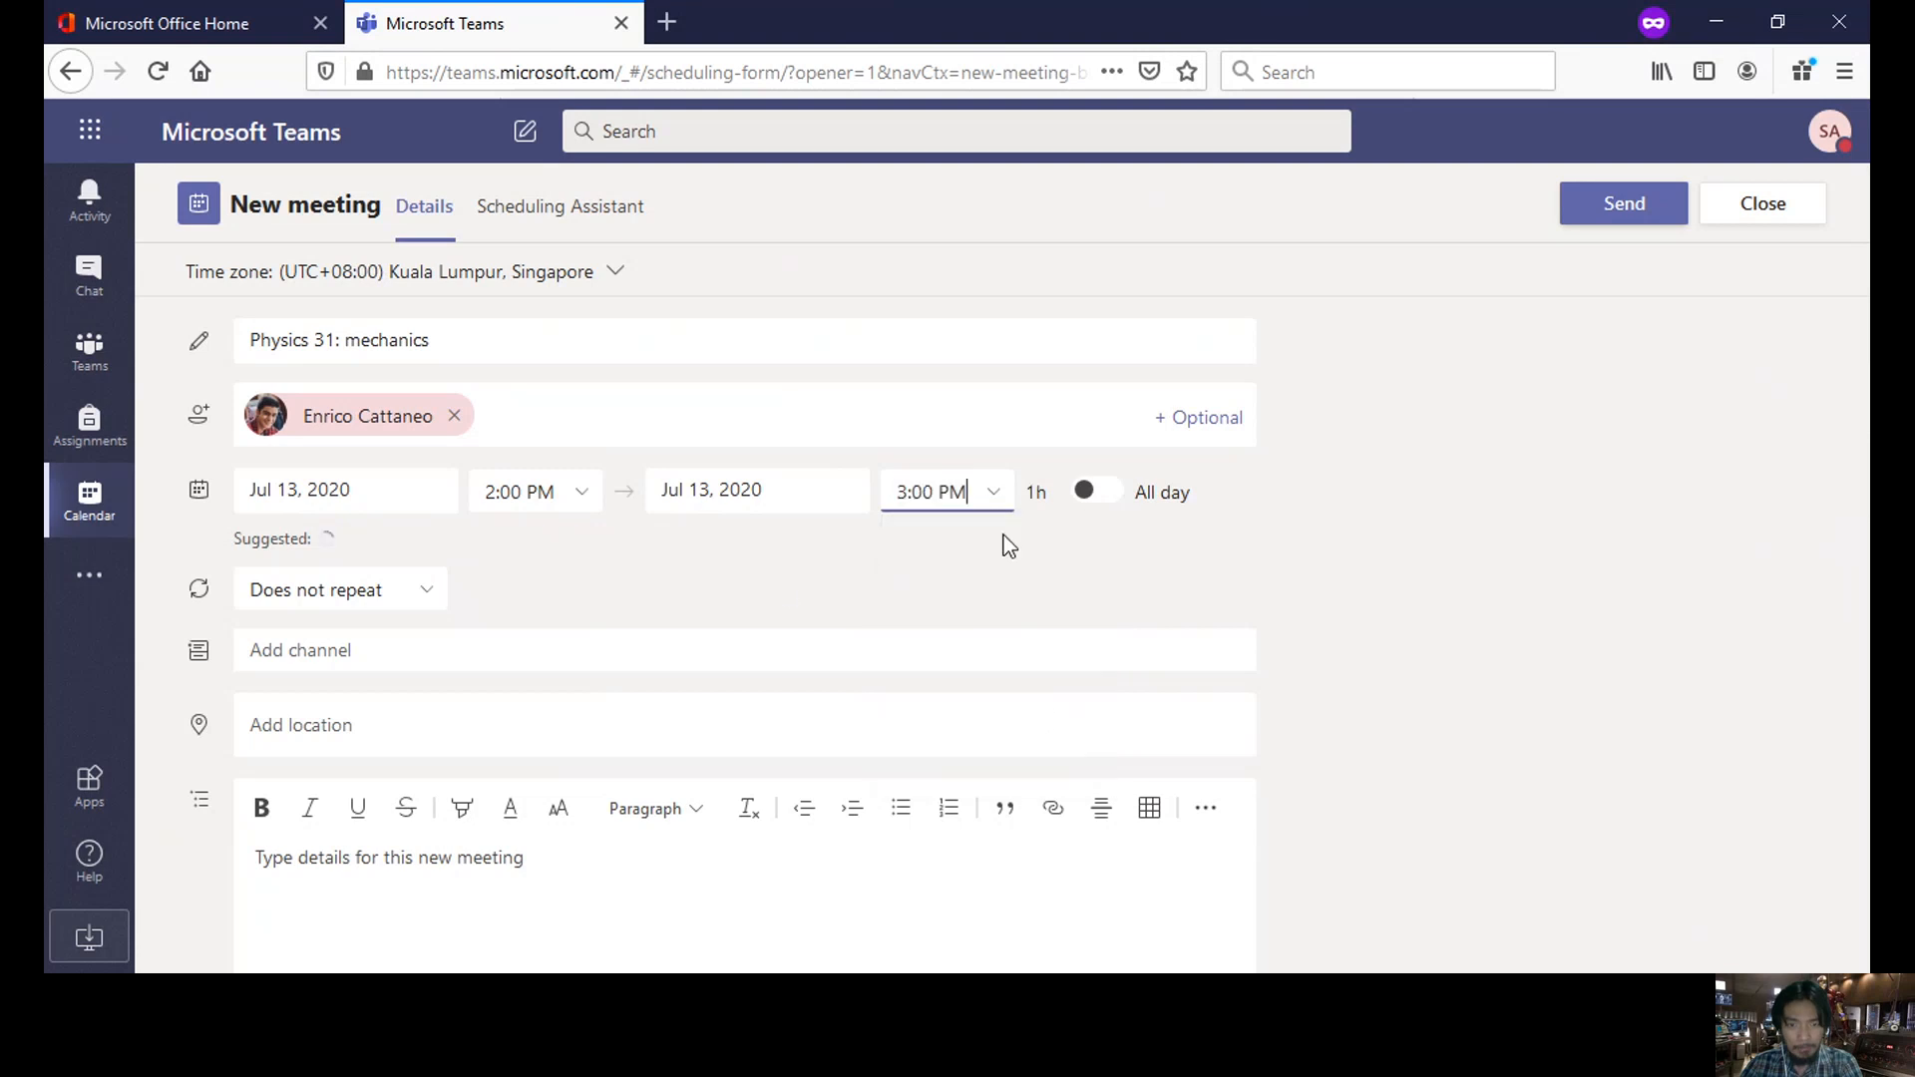
# - Bring up the meeting's 'Does not repeat' recurrence options list
pyautogui.click(415, 595)
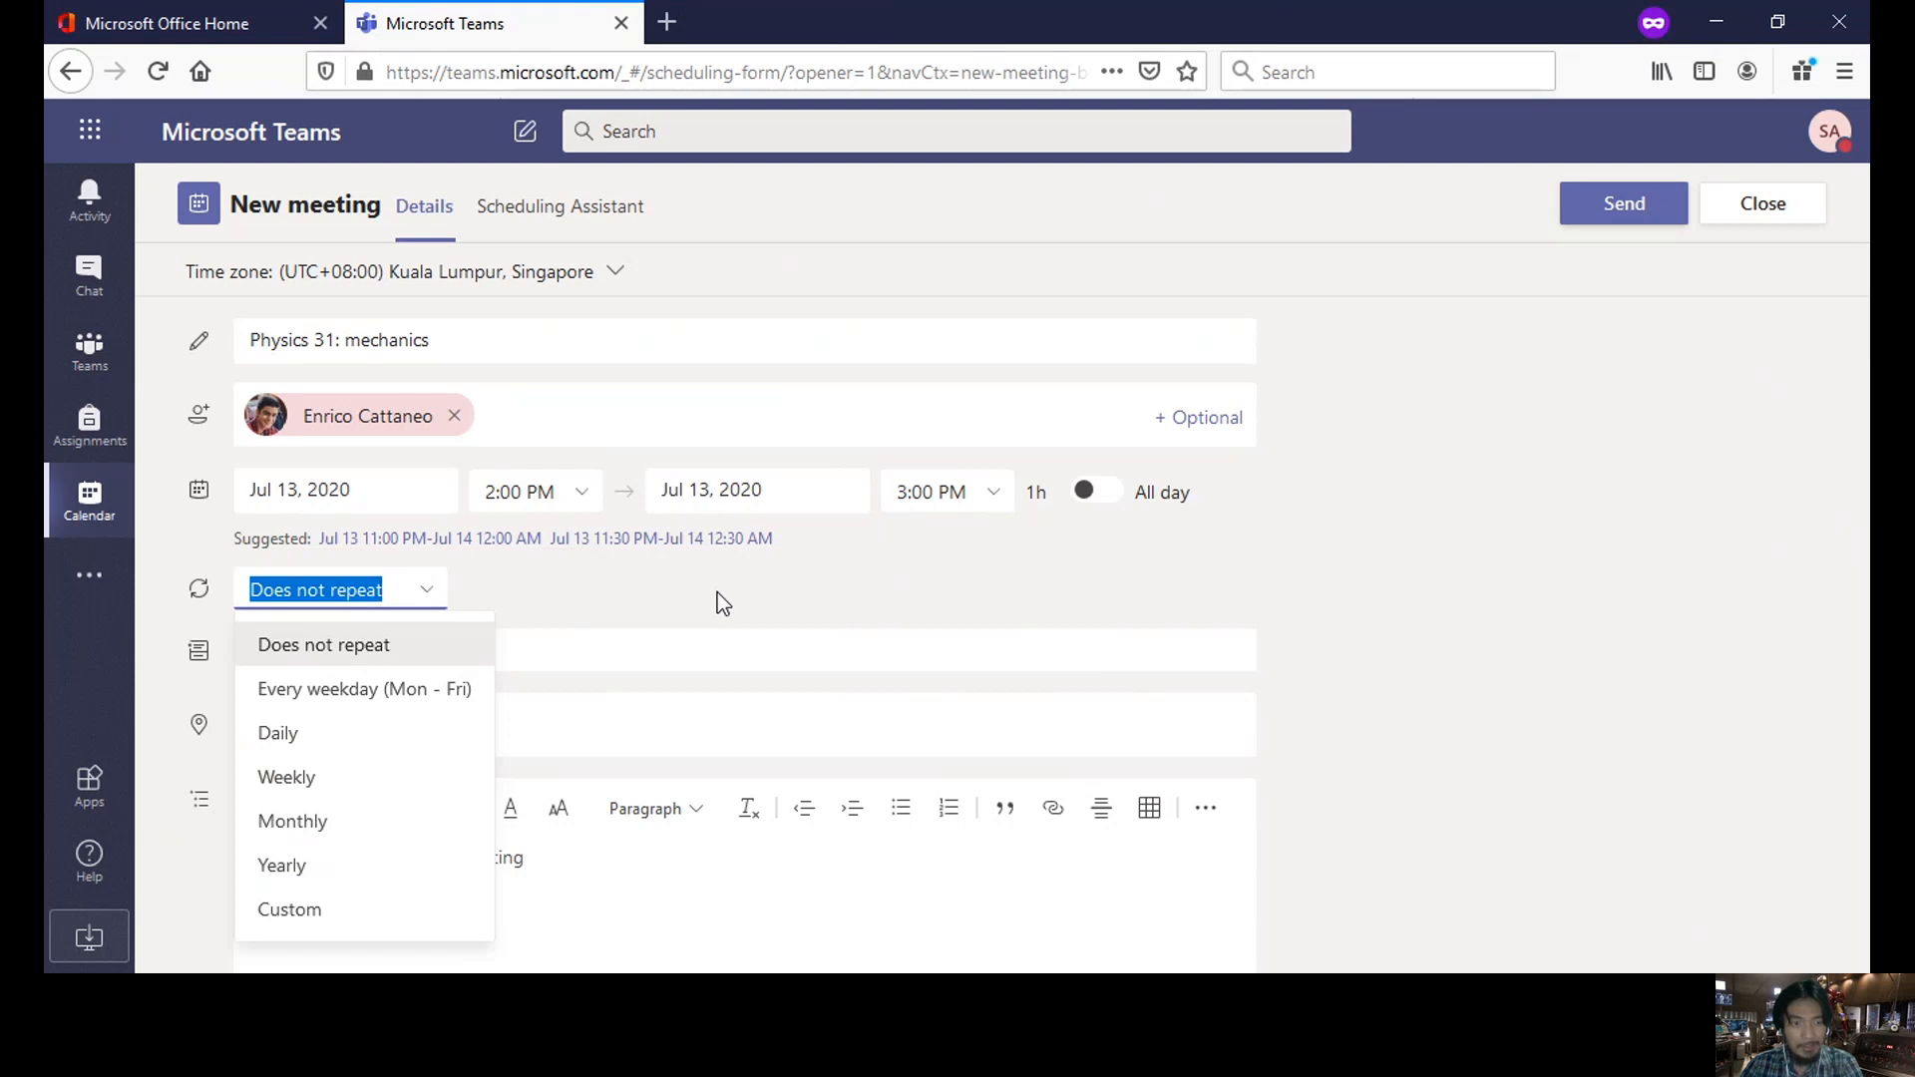
pyautogui.scroll(-1, 716, 593)
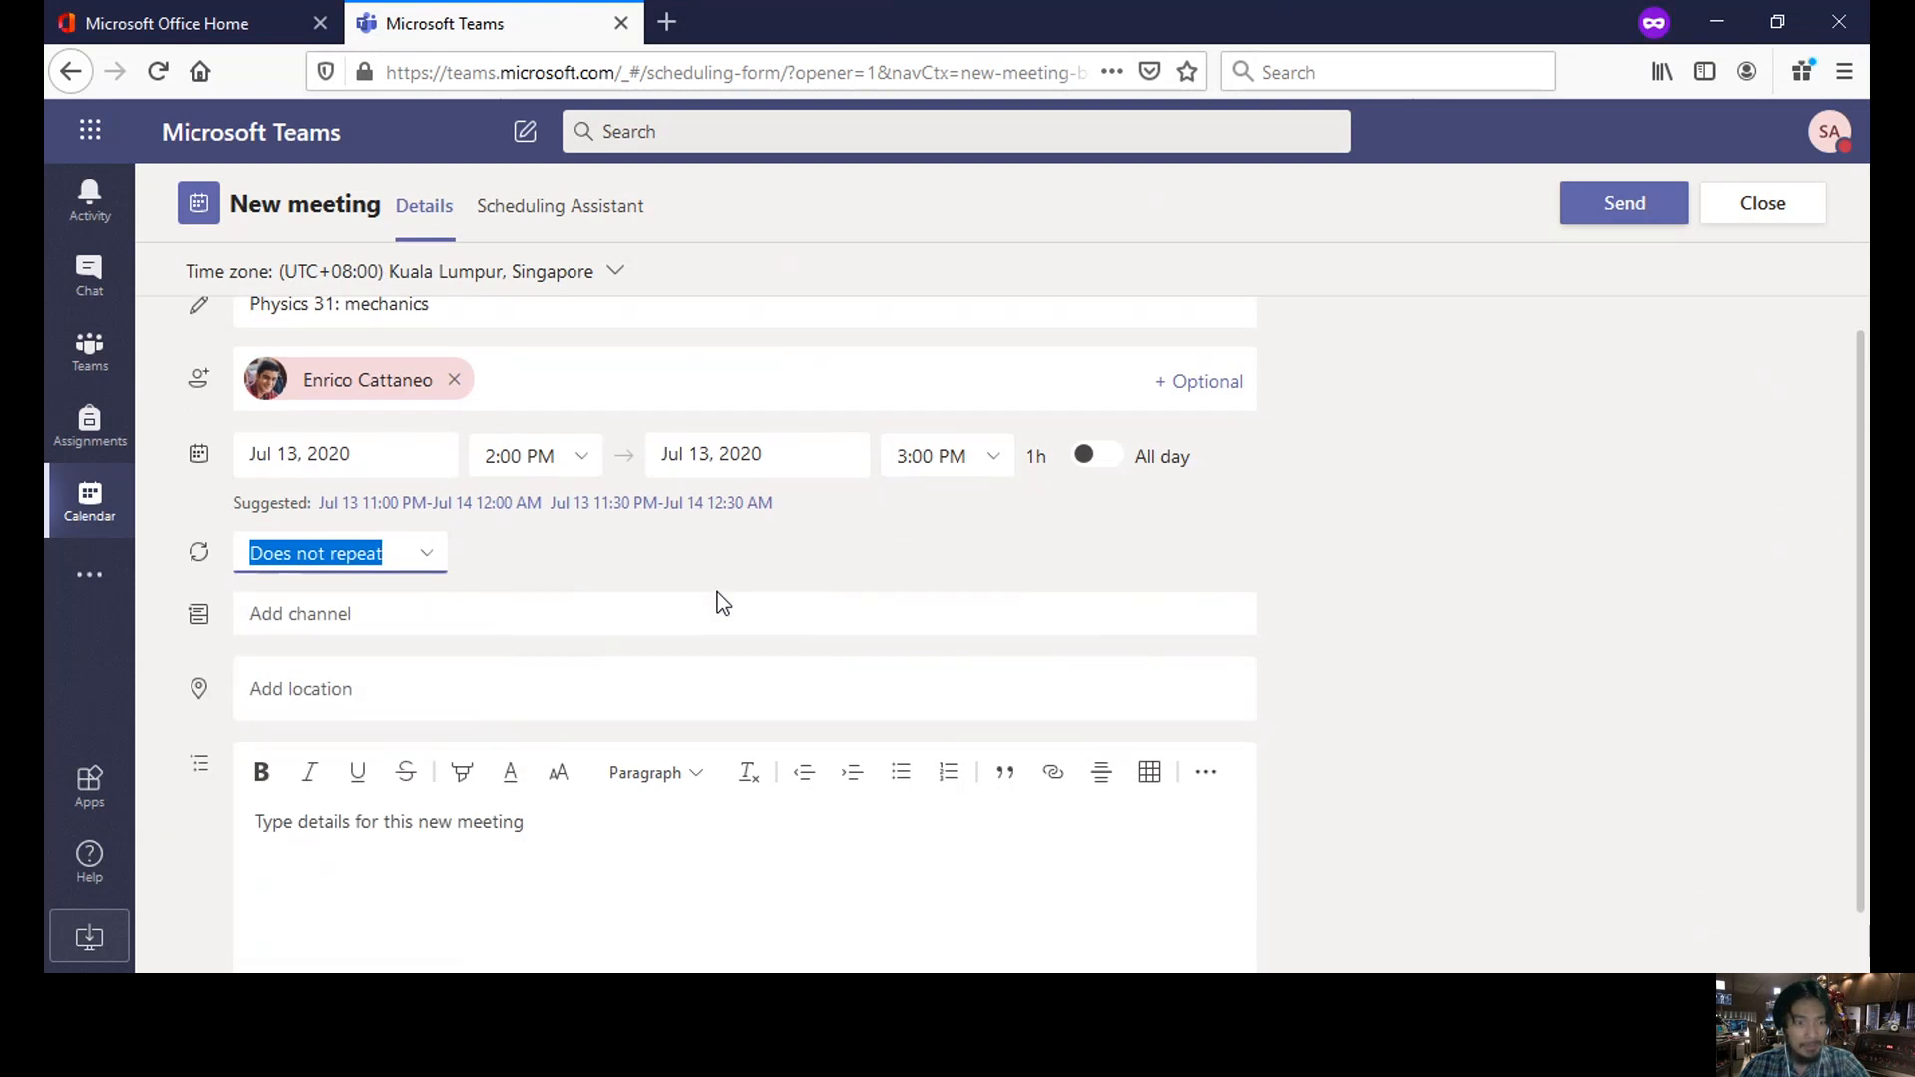
pyautogui.scroll(-2, 717, 593)
pyautogui.click(413, 488)
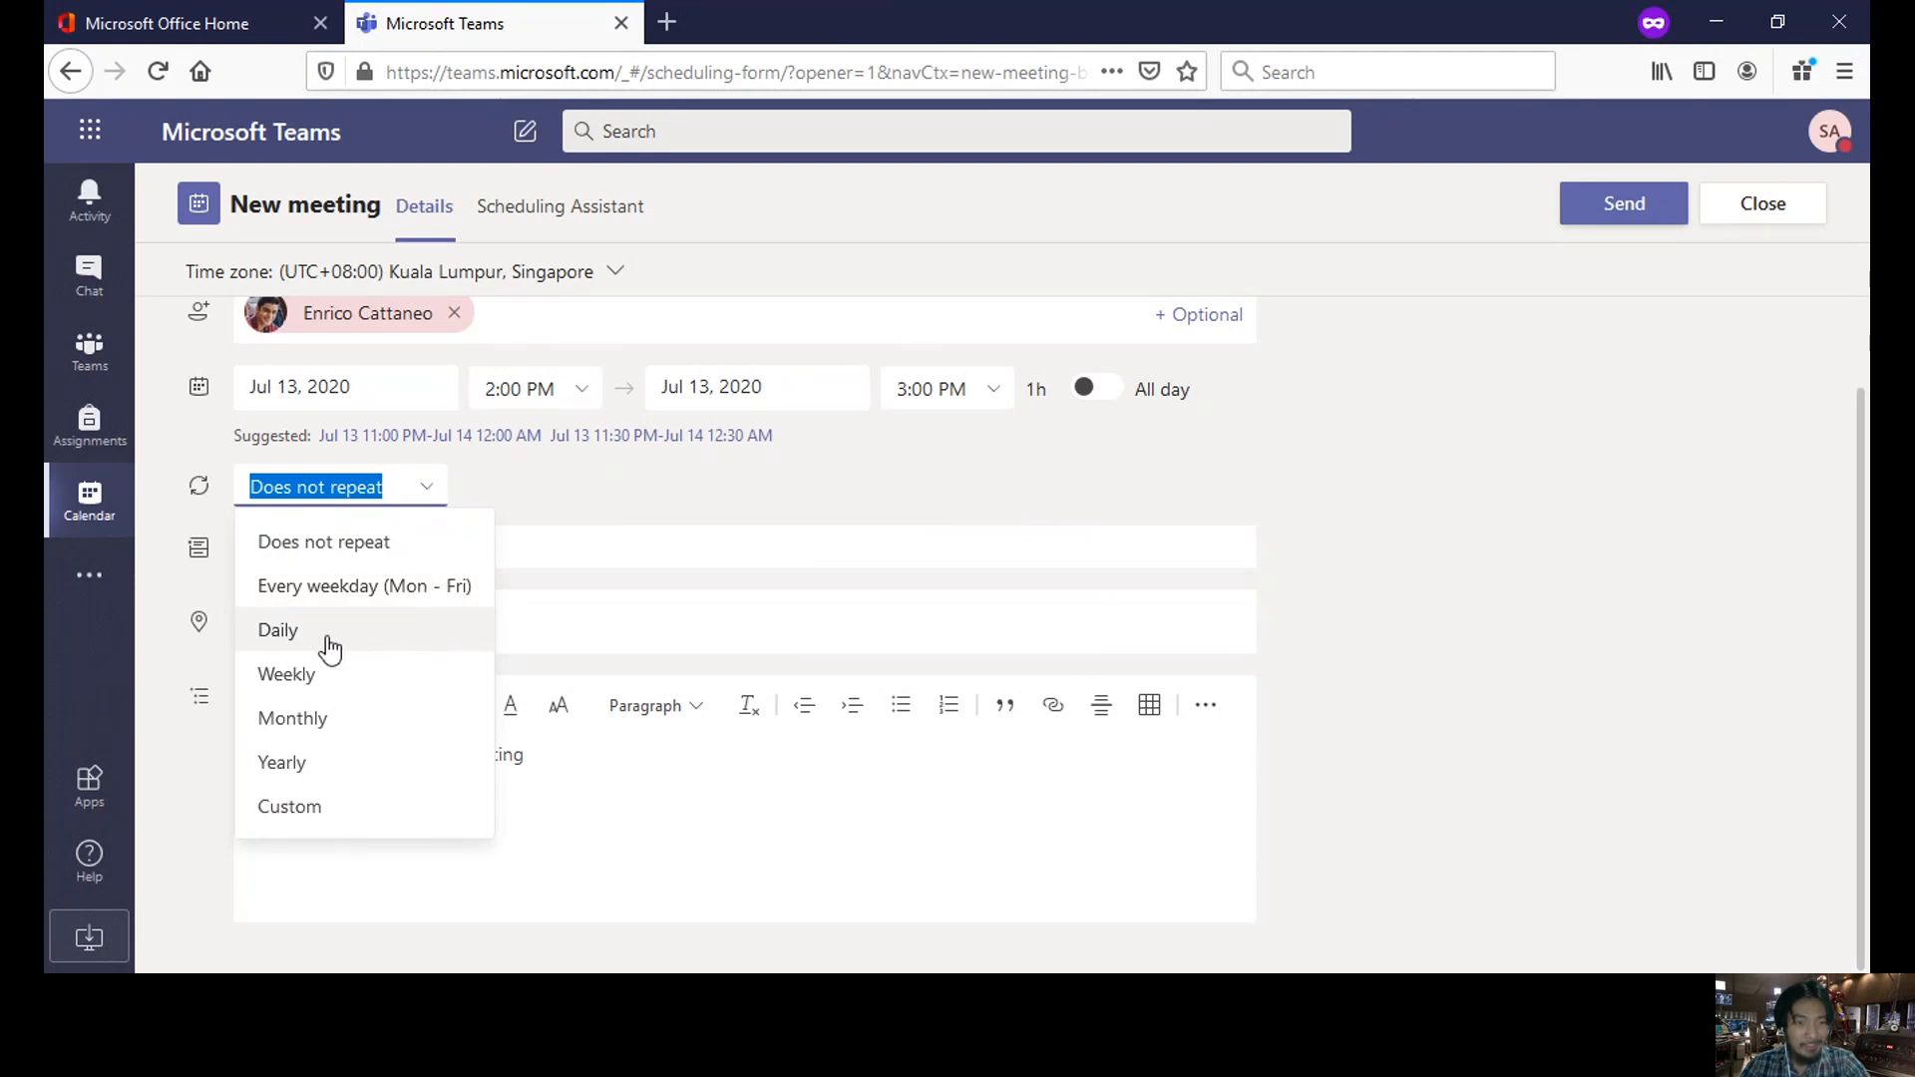
# - Set a custom recurrence so the meeting repeats every 2 days
pyautogui.click(311, 808)
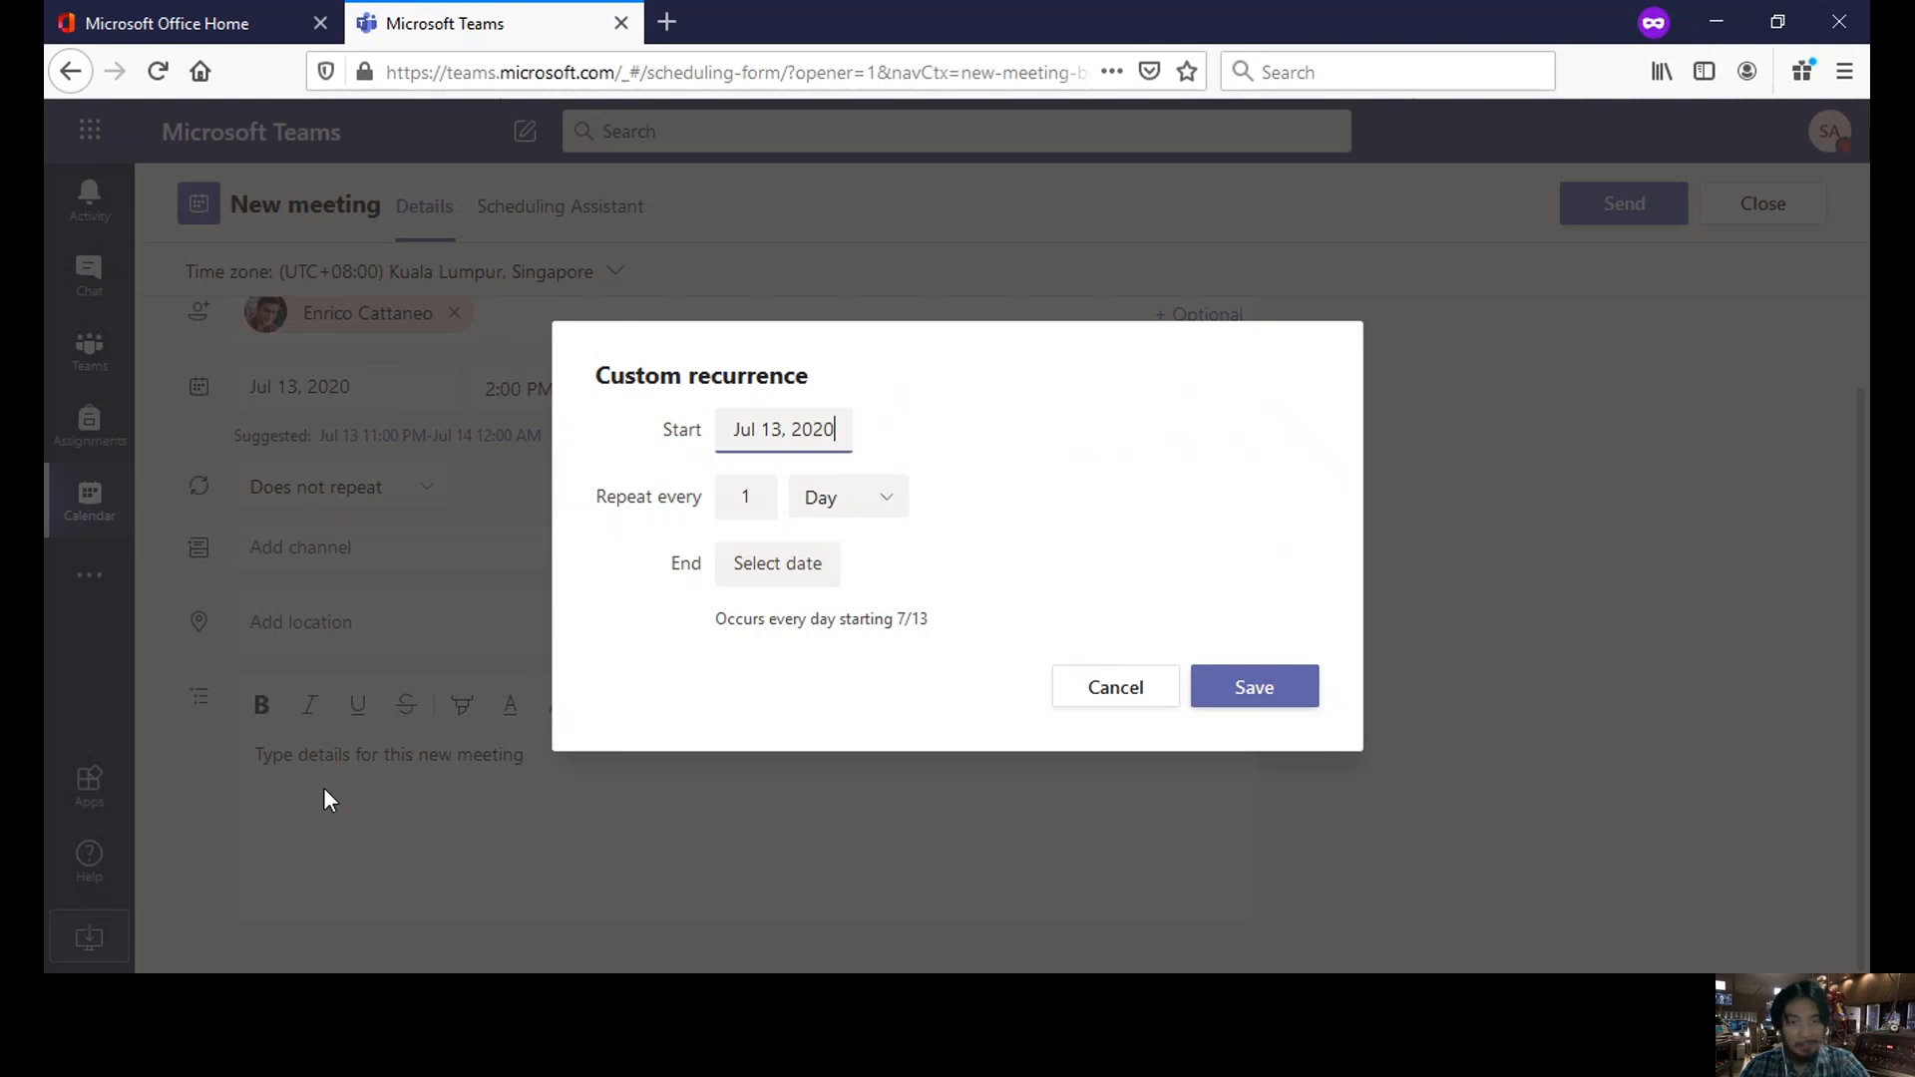
pyautogui.click(752, 496)
pyautogui.press('BackSpace')
pyautogui.write('2')
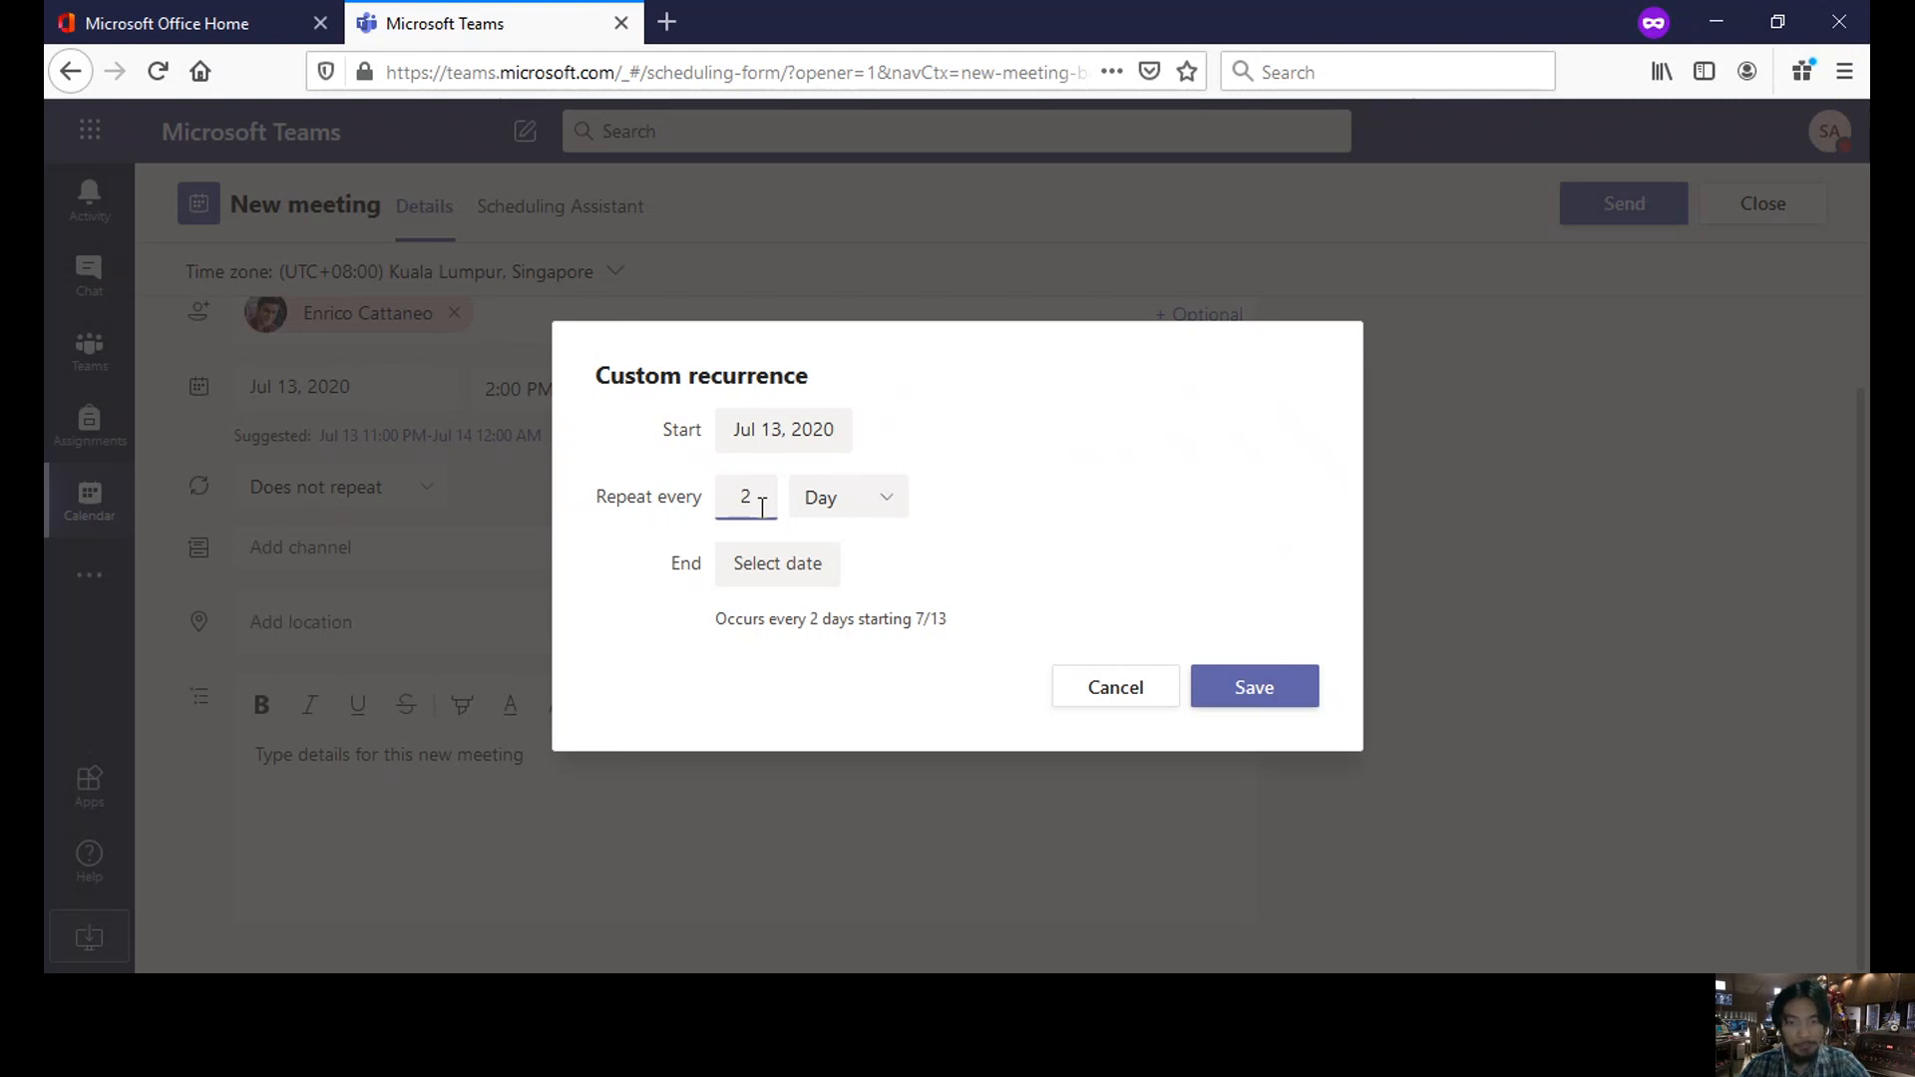
pyautogui.click(1249, 690)
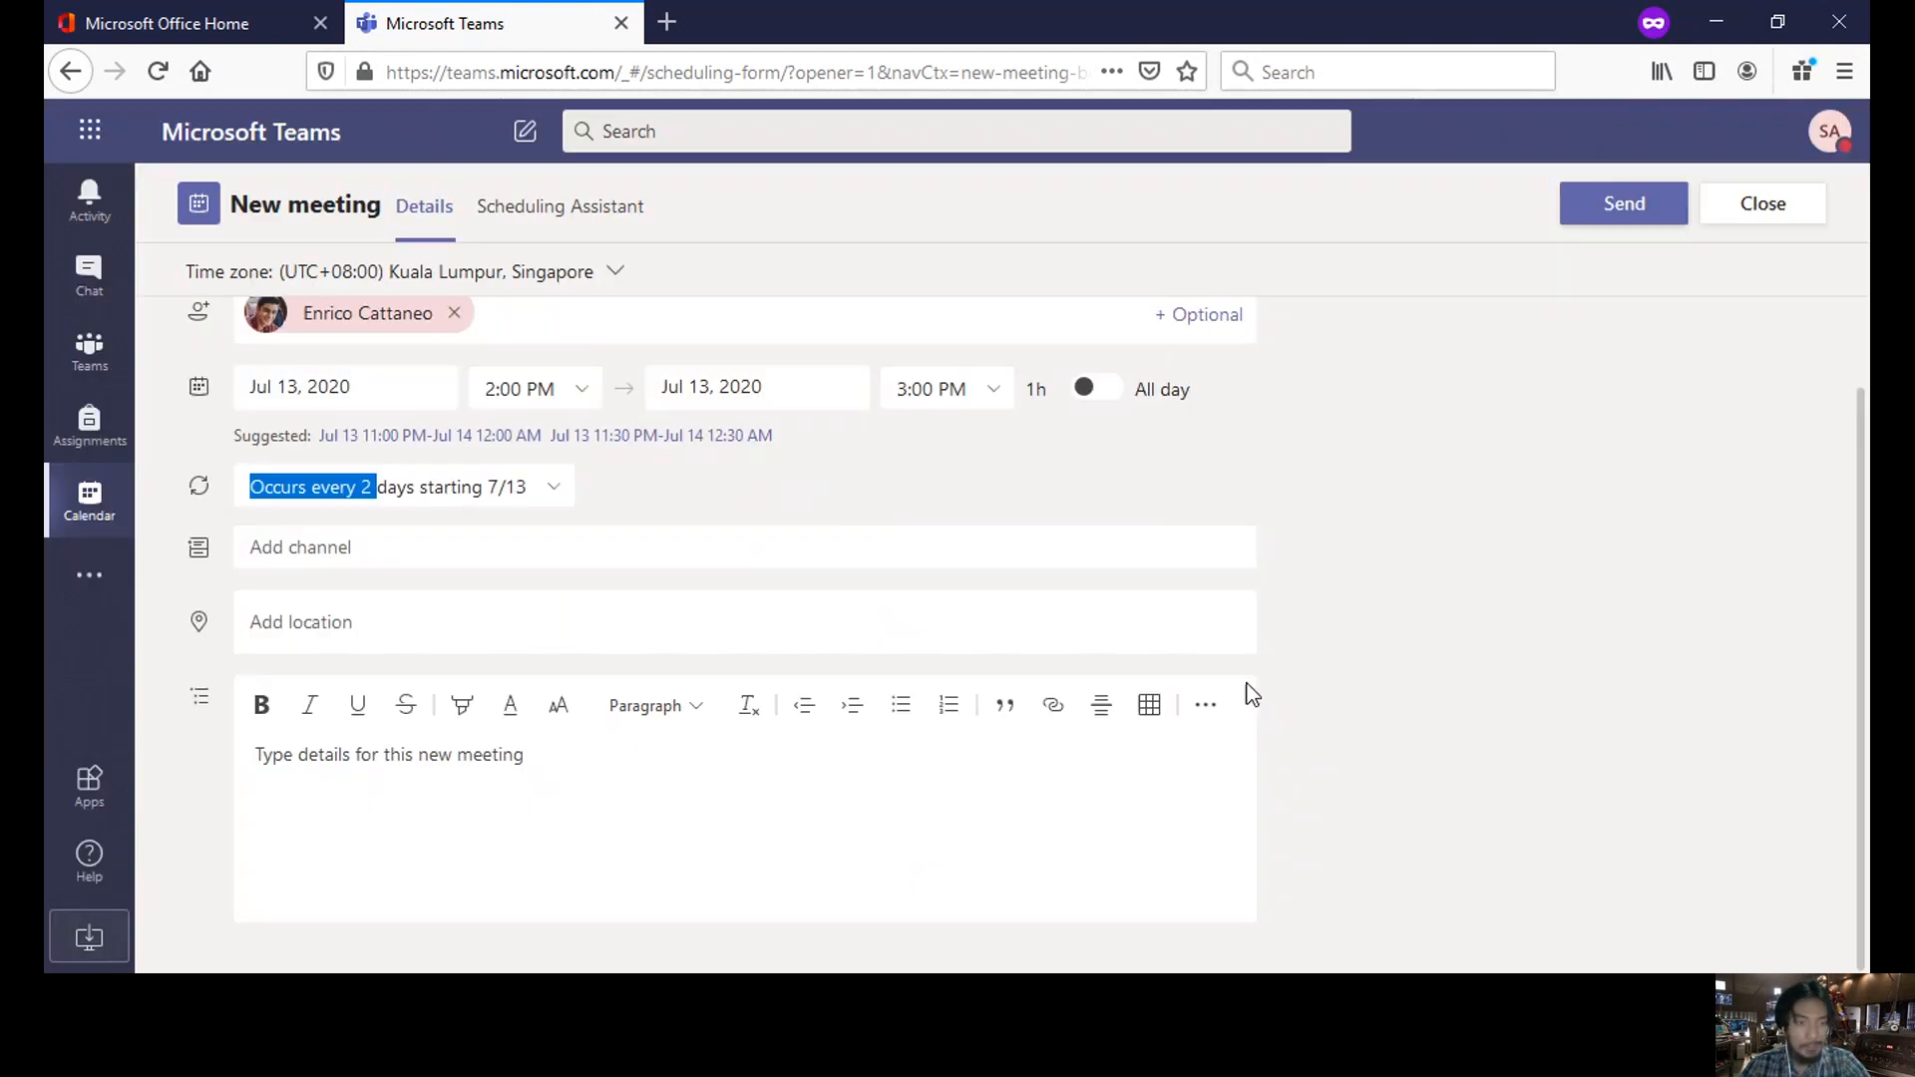
# - Hold the meeting in Pysics 31: Mechanics > General, add placeholder details, and send it
pyautogui.click(499, 547)
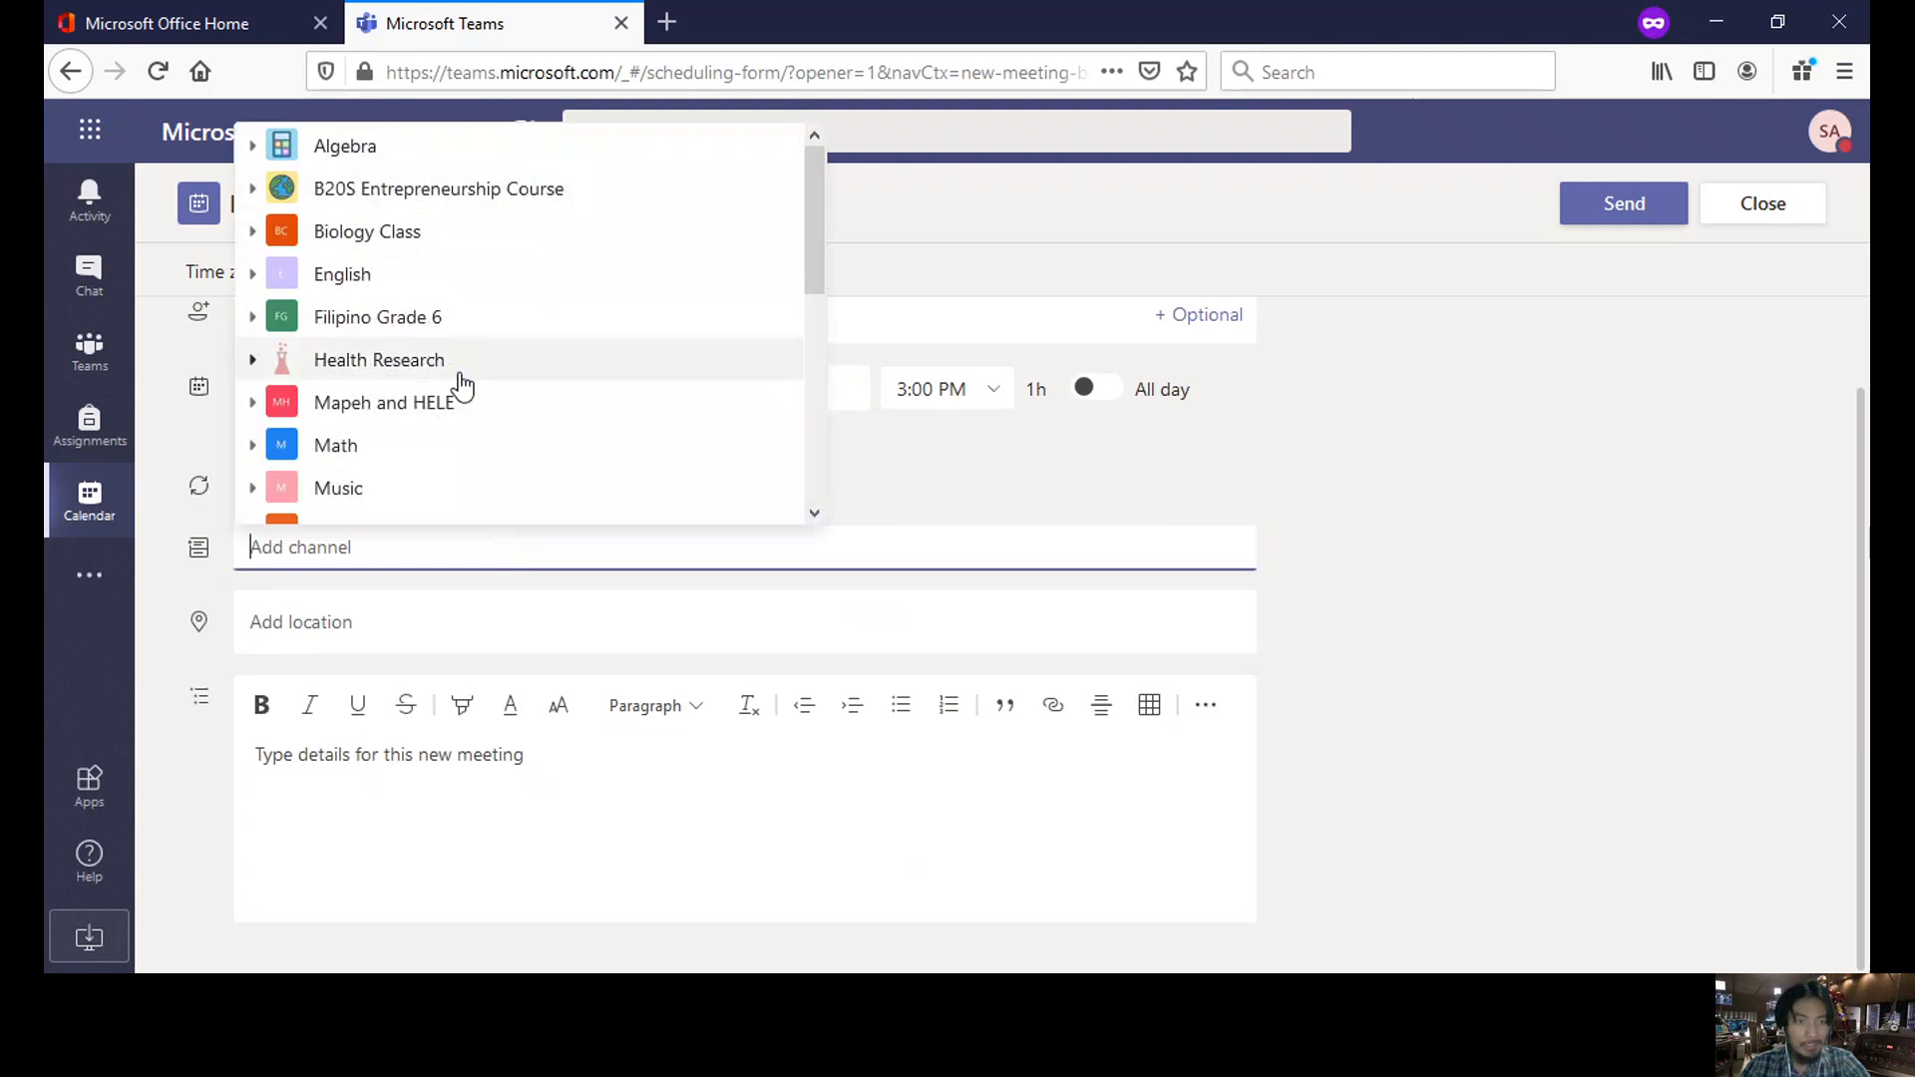
pyautogui.scroll(-5, 538, 270)
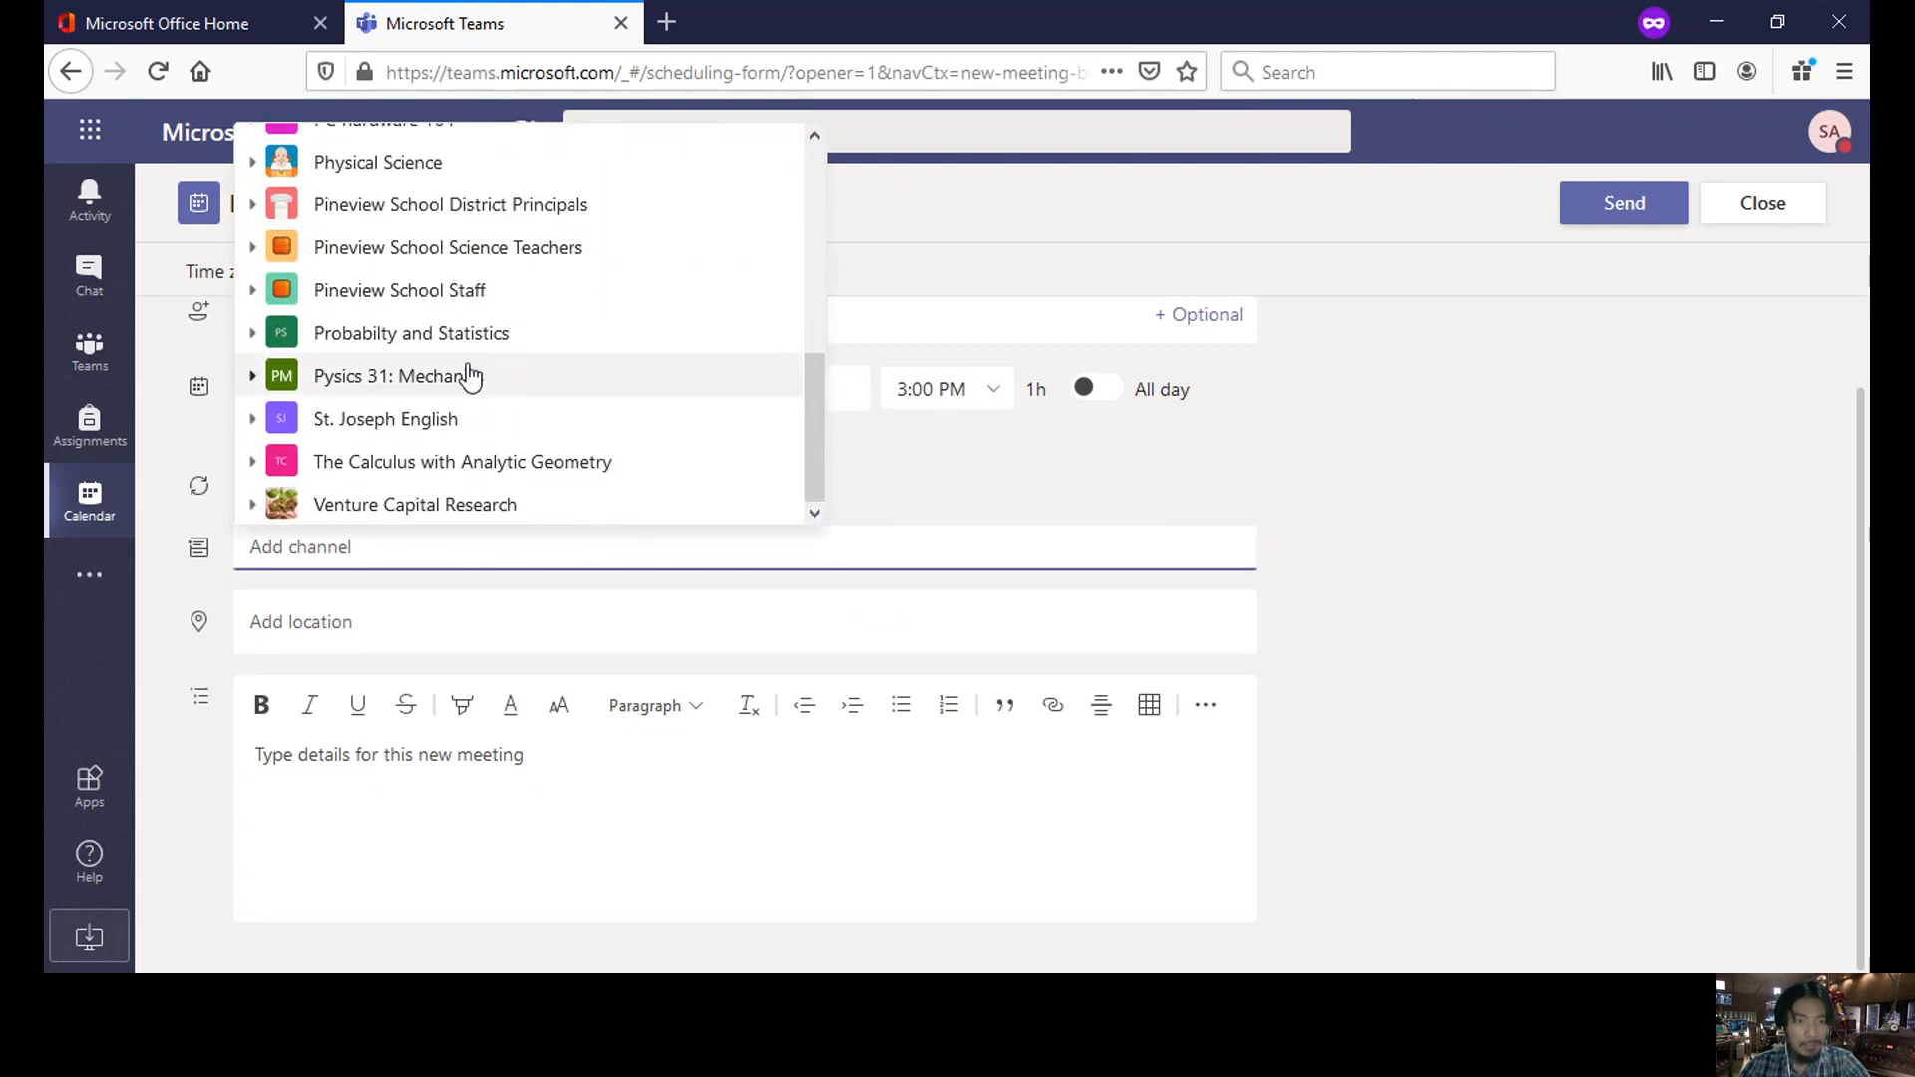
pyautogui.click(468, 376)
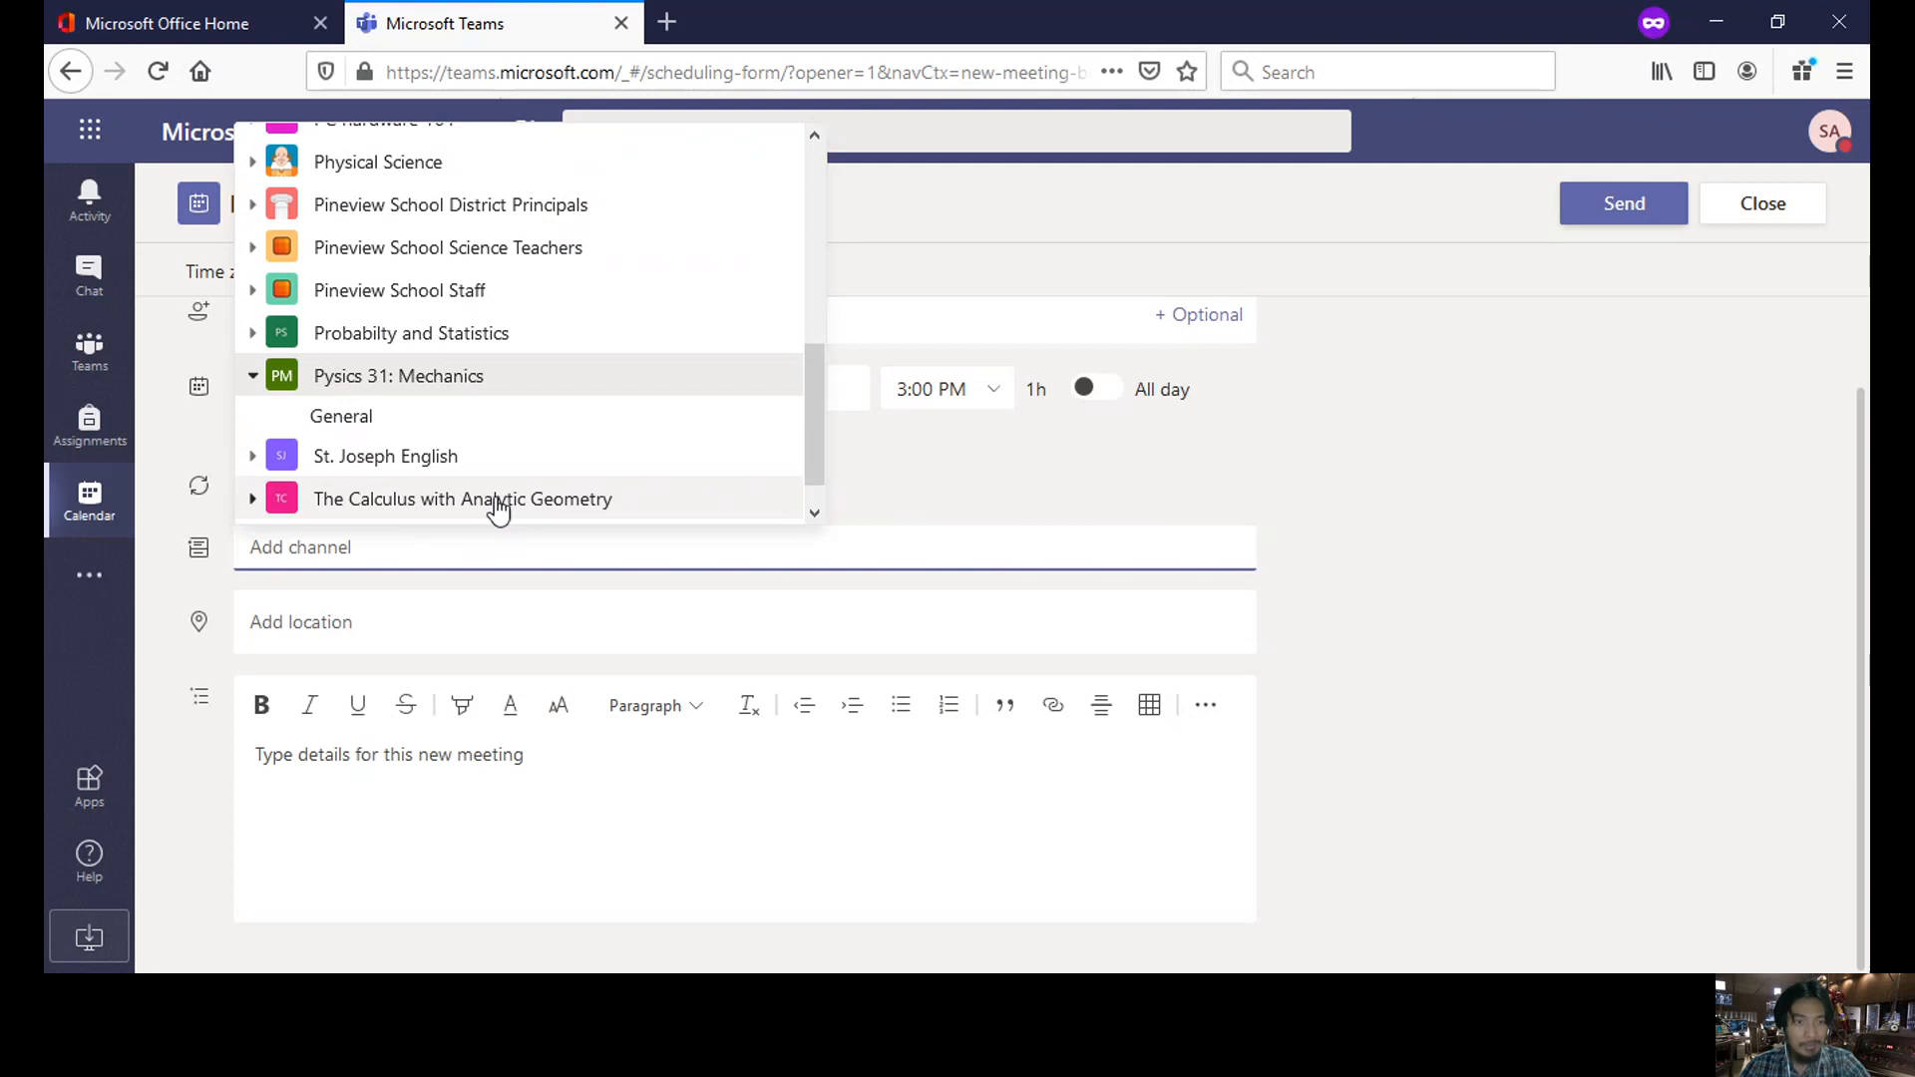
pyautogui.click(389, 419)
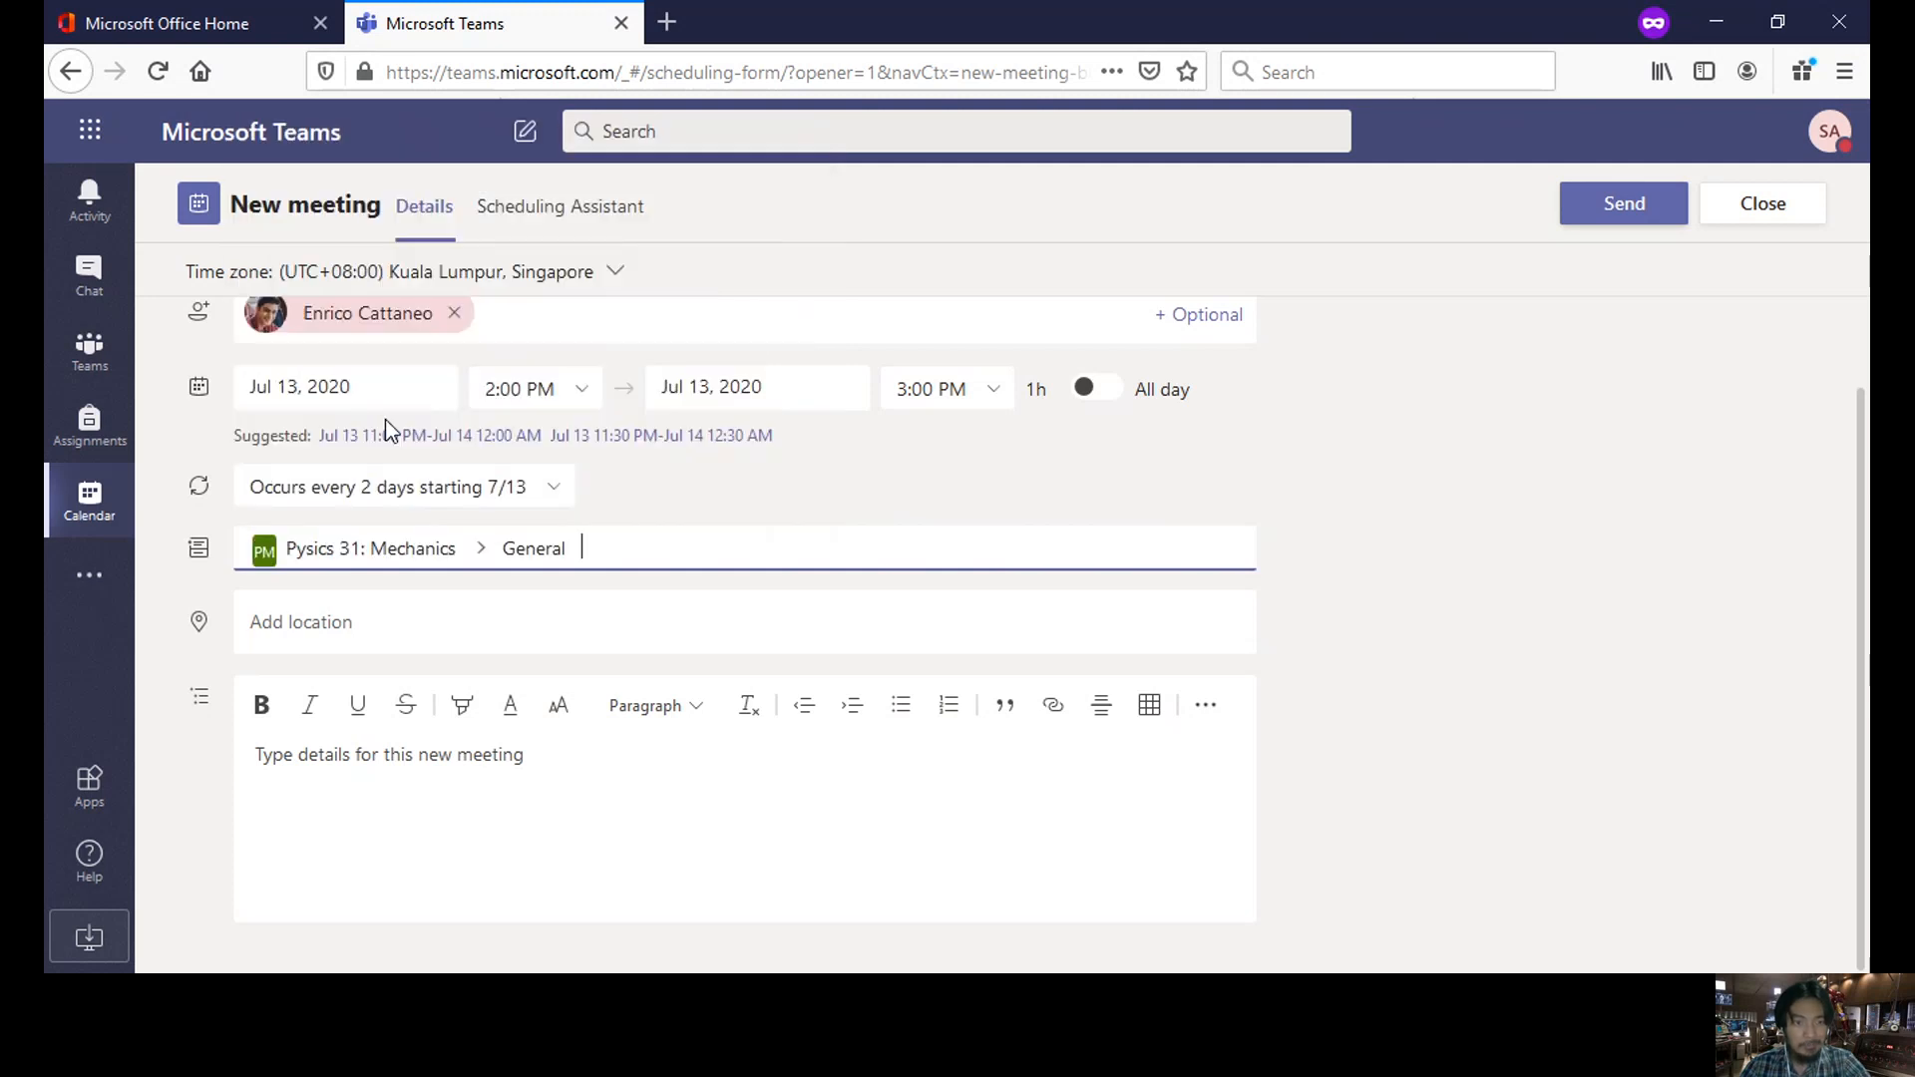
pyautogui.click(447, 796)
pyautogui.write('sefsdfdsfsdg')
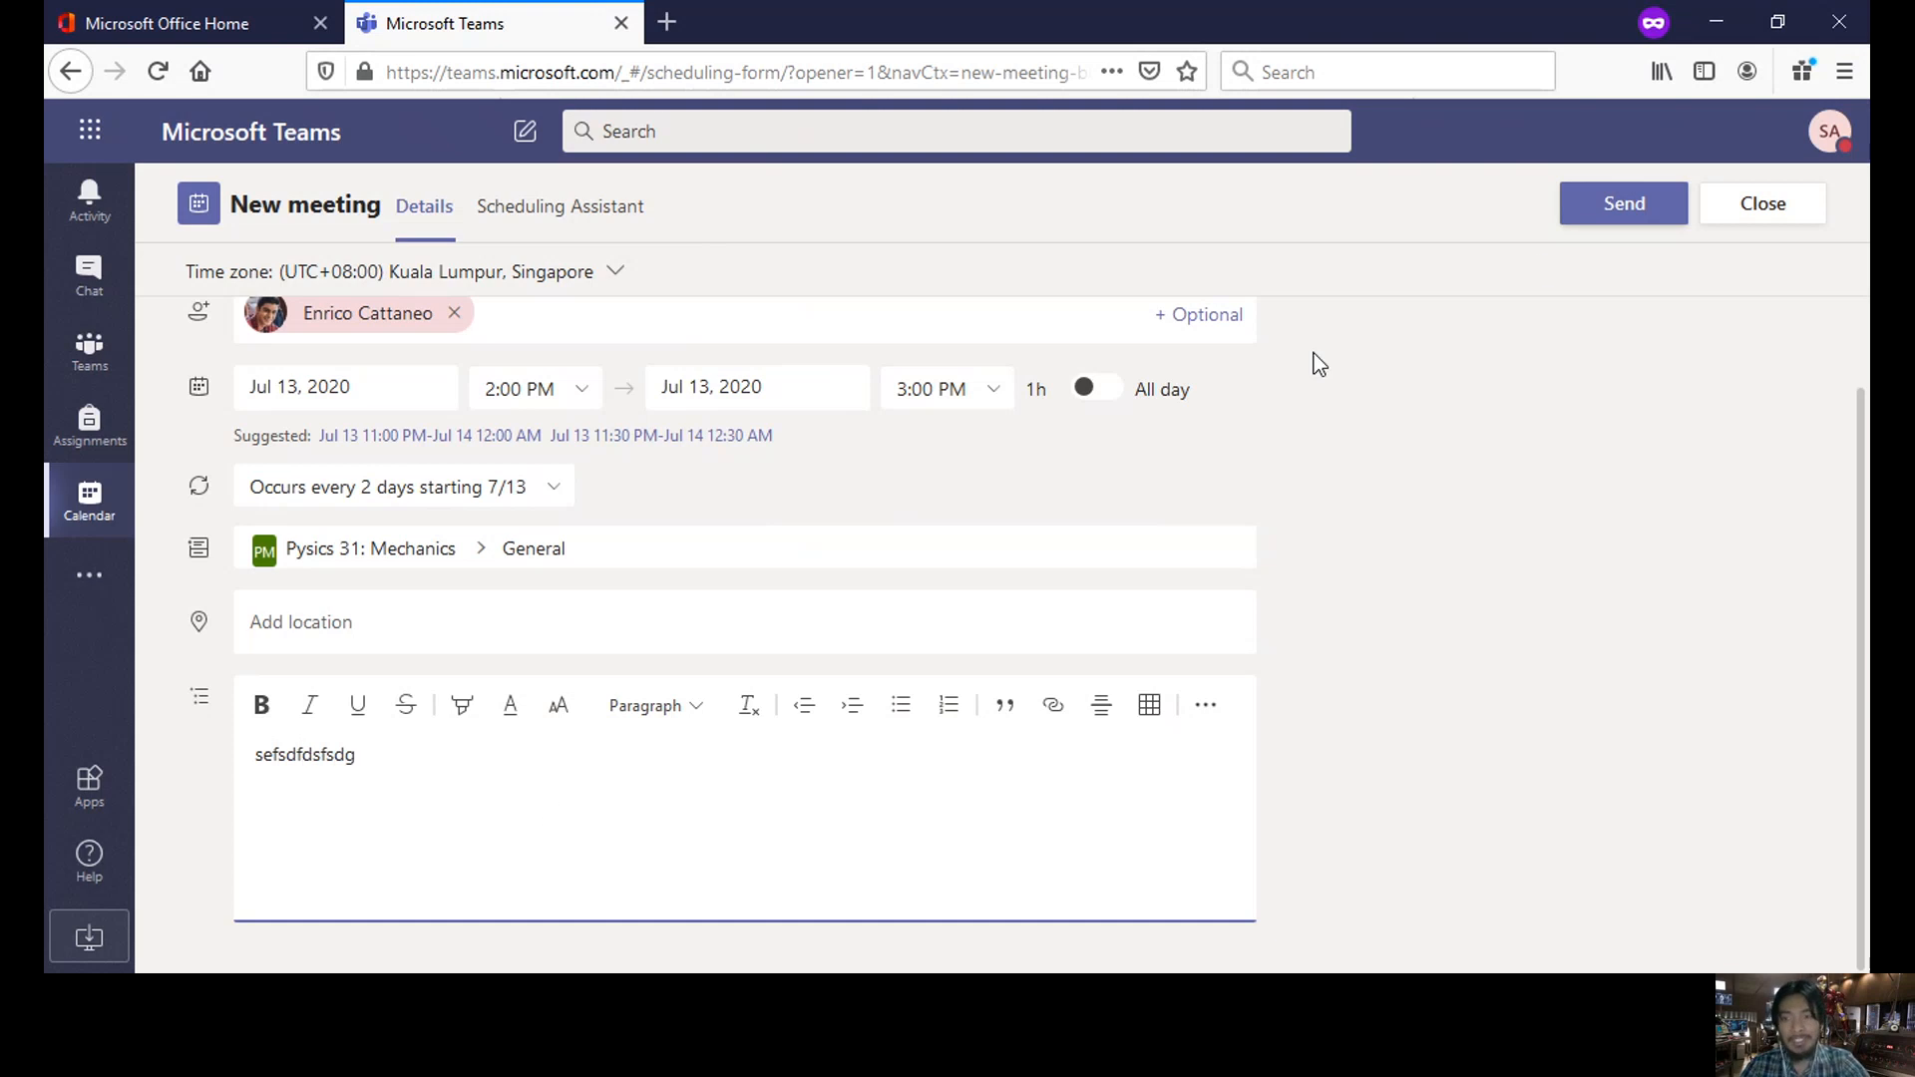
pyautogui.click(1606, 217)
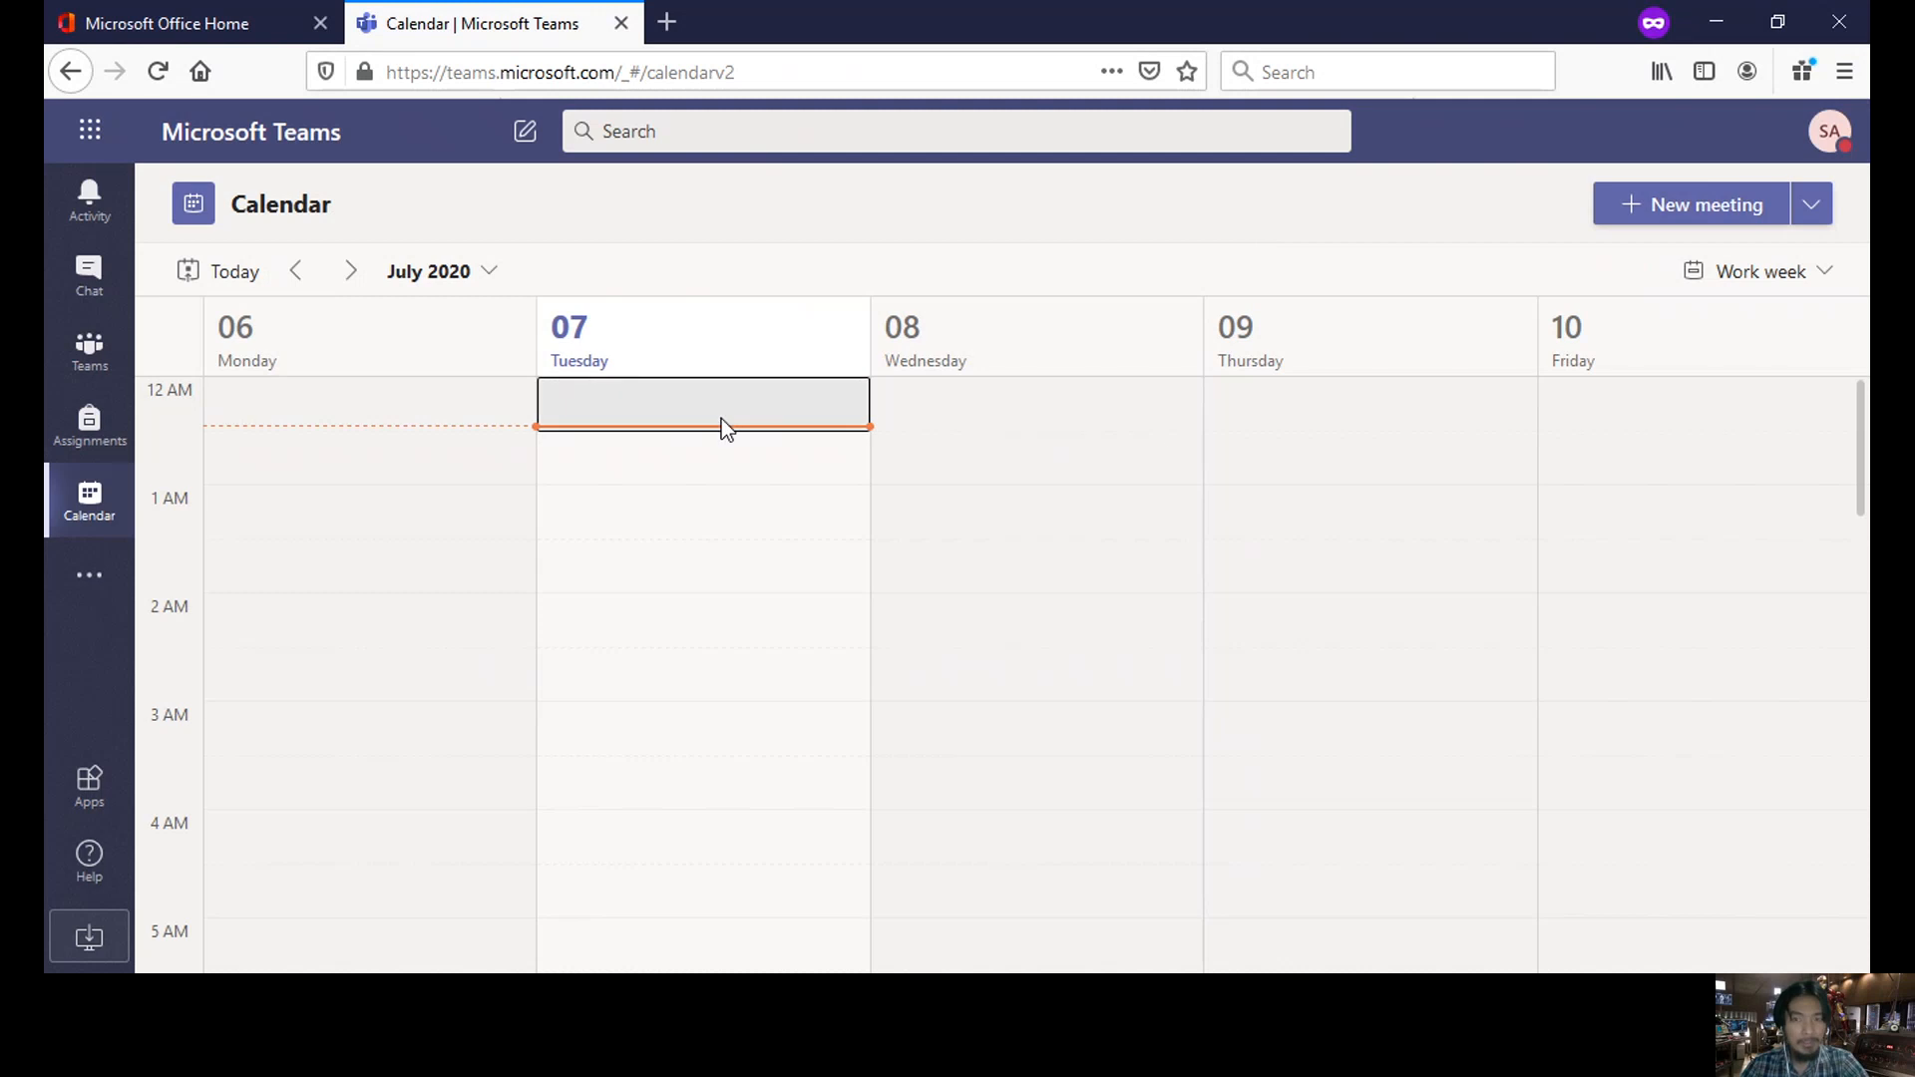
# - Advance the calendar one week and open the Monday, July 13 Physics 31: mechanics meeting at 2 PM
pyautogui.click(351, 273)
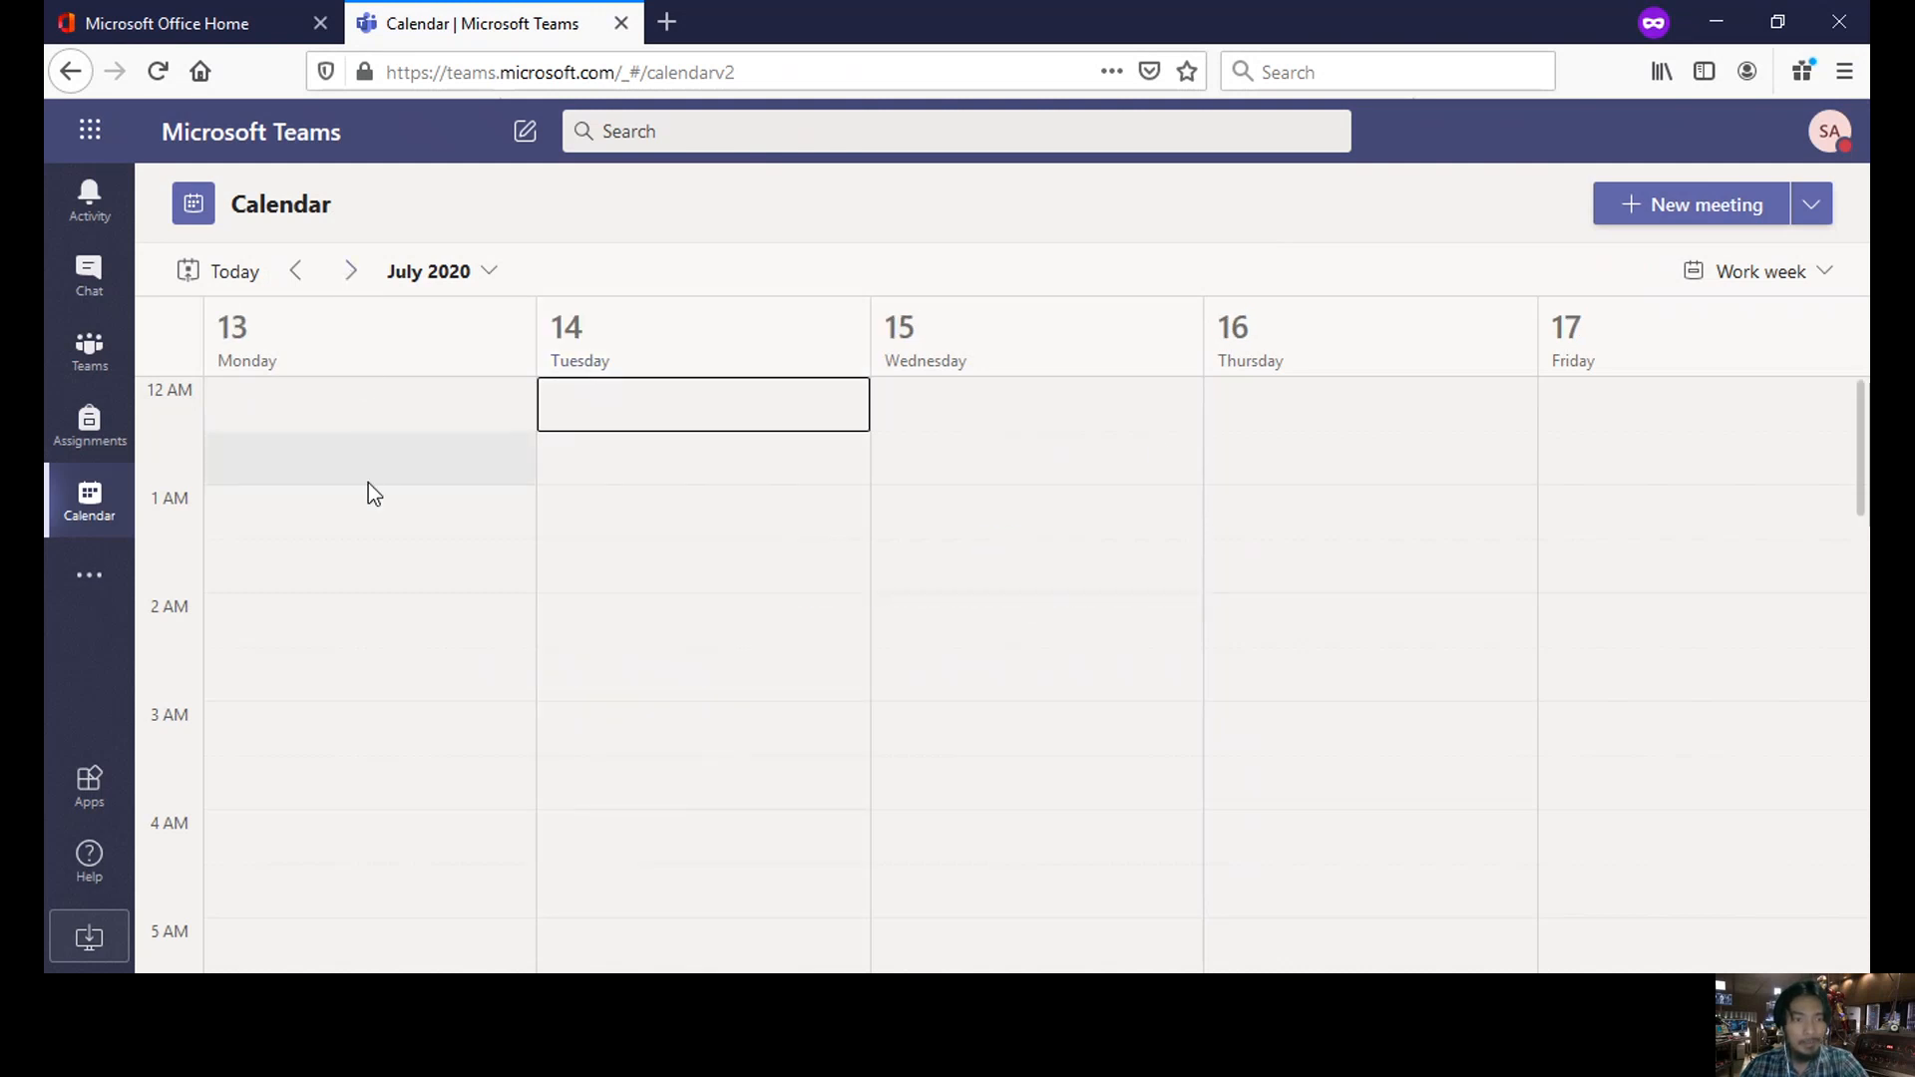
pyautogui.scroll(-3, 368, 483)
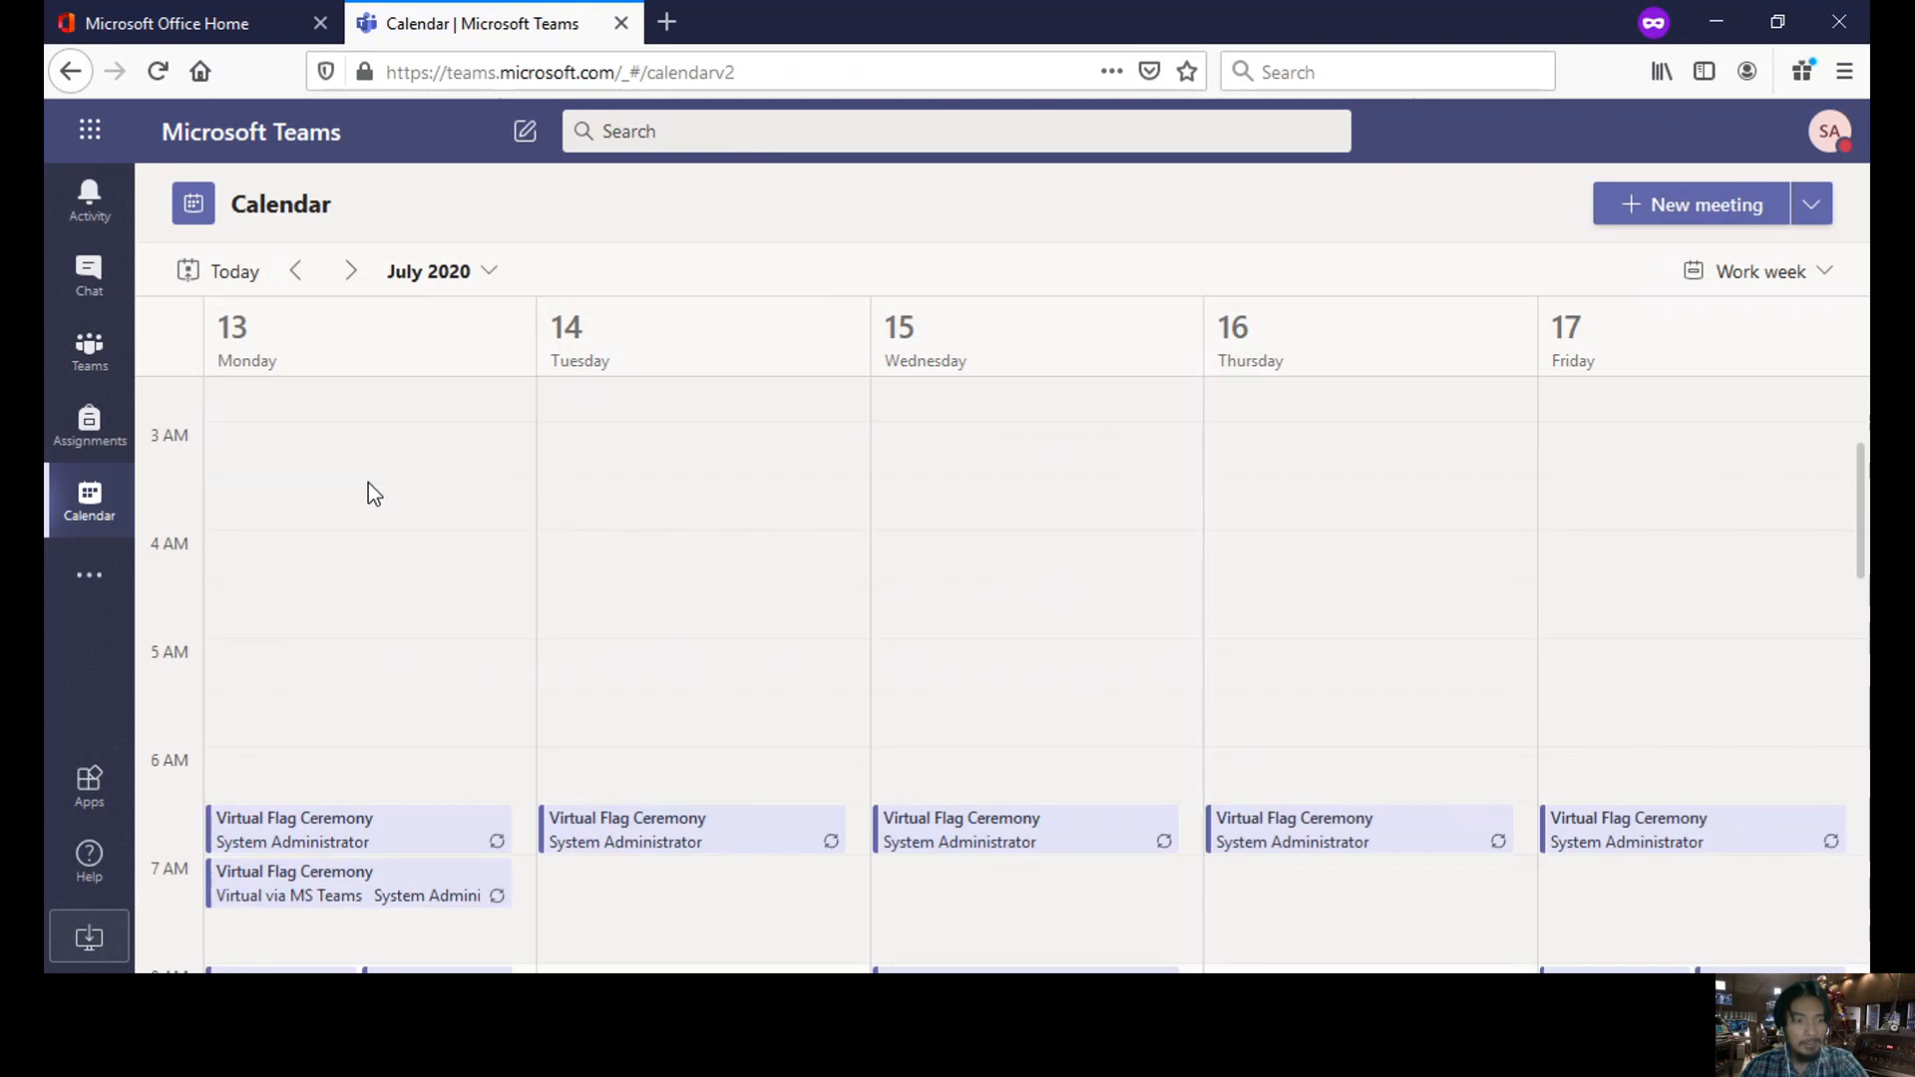
pyautogui.scroll(-1, 368, 483)
pyautogui.scroll(-4, 368, 483)
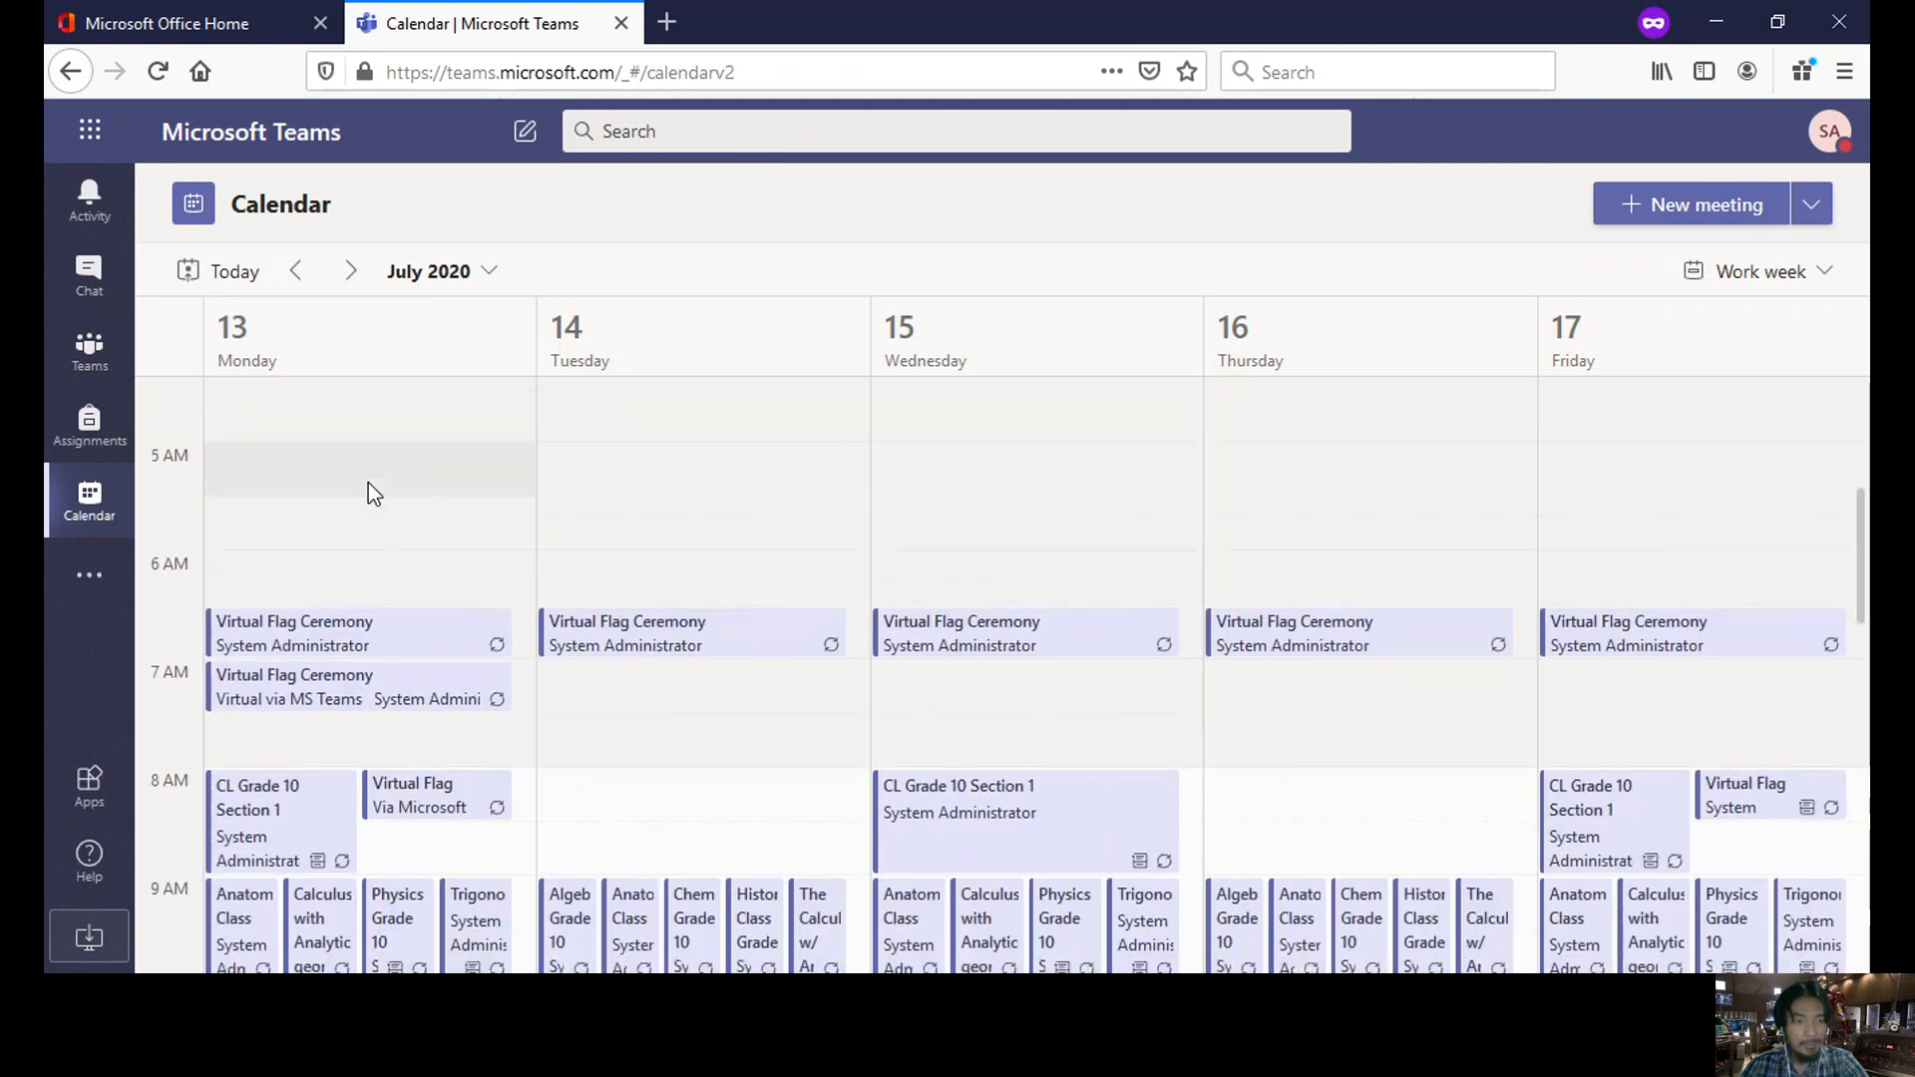
pyautogui.scroll(-3, 368, 483)
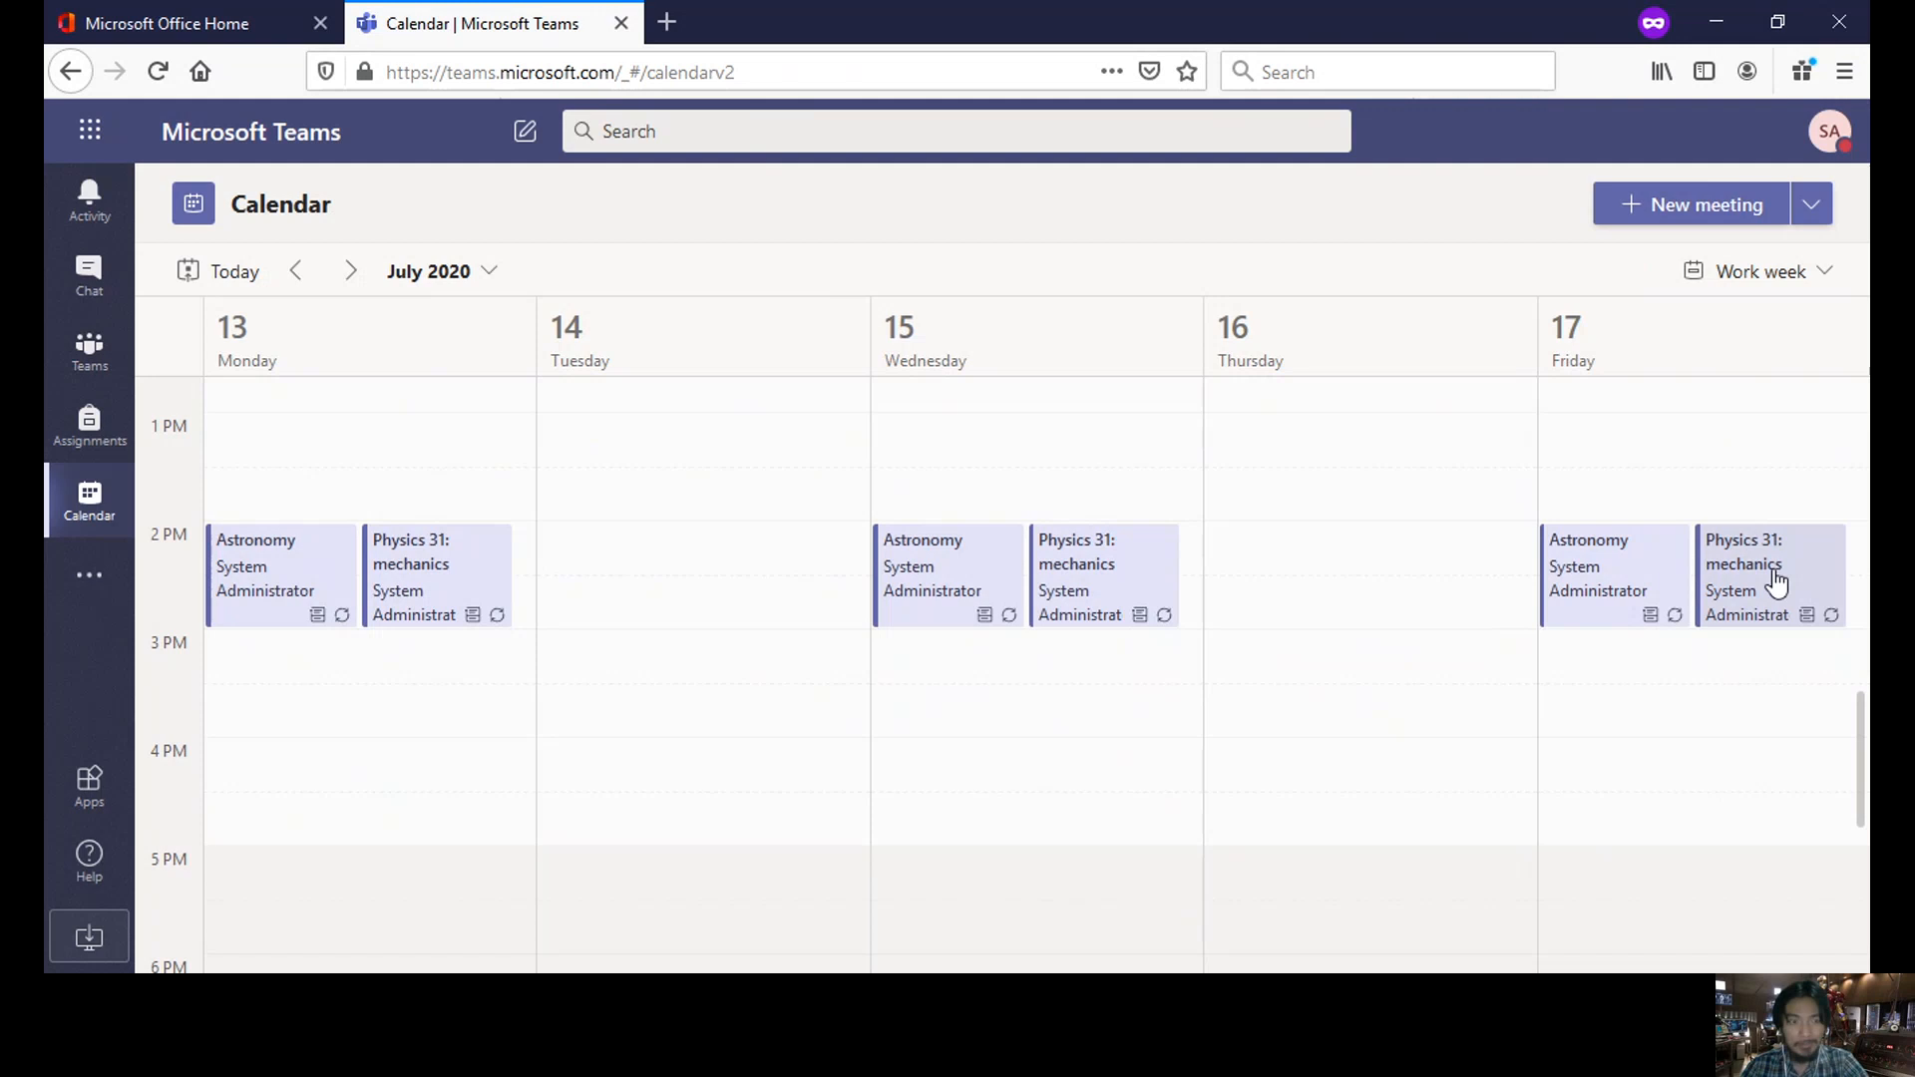
pyautogui.click(471, 576)
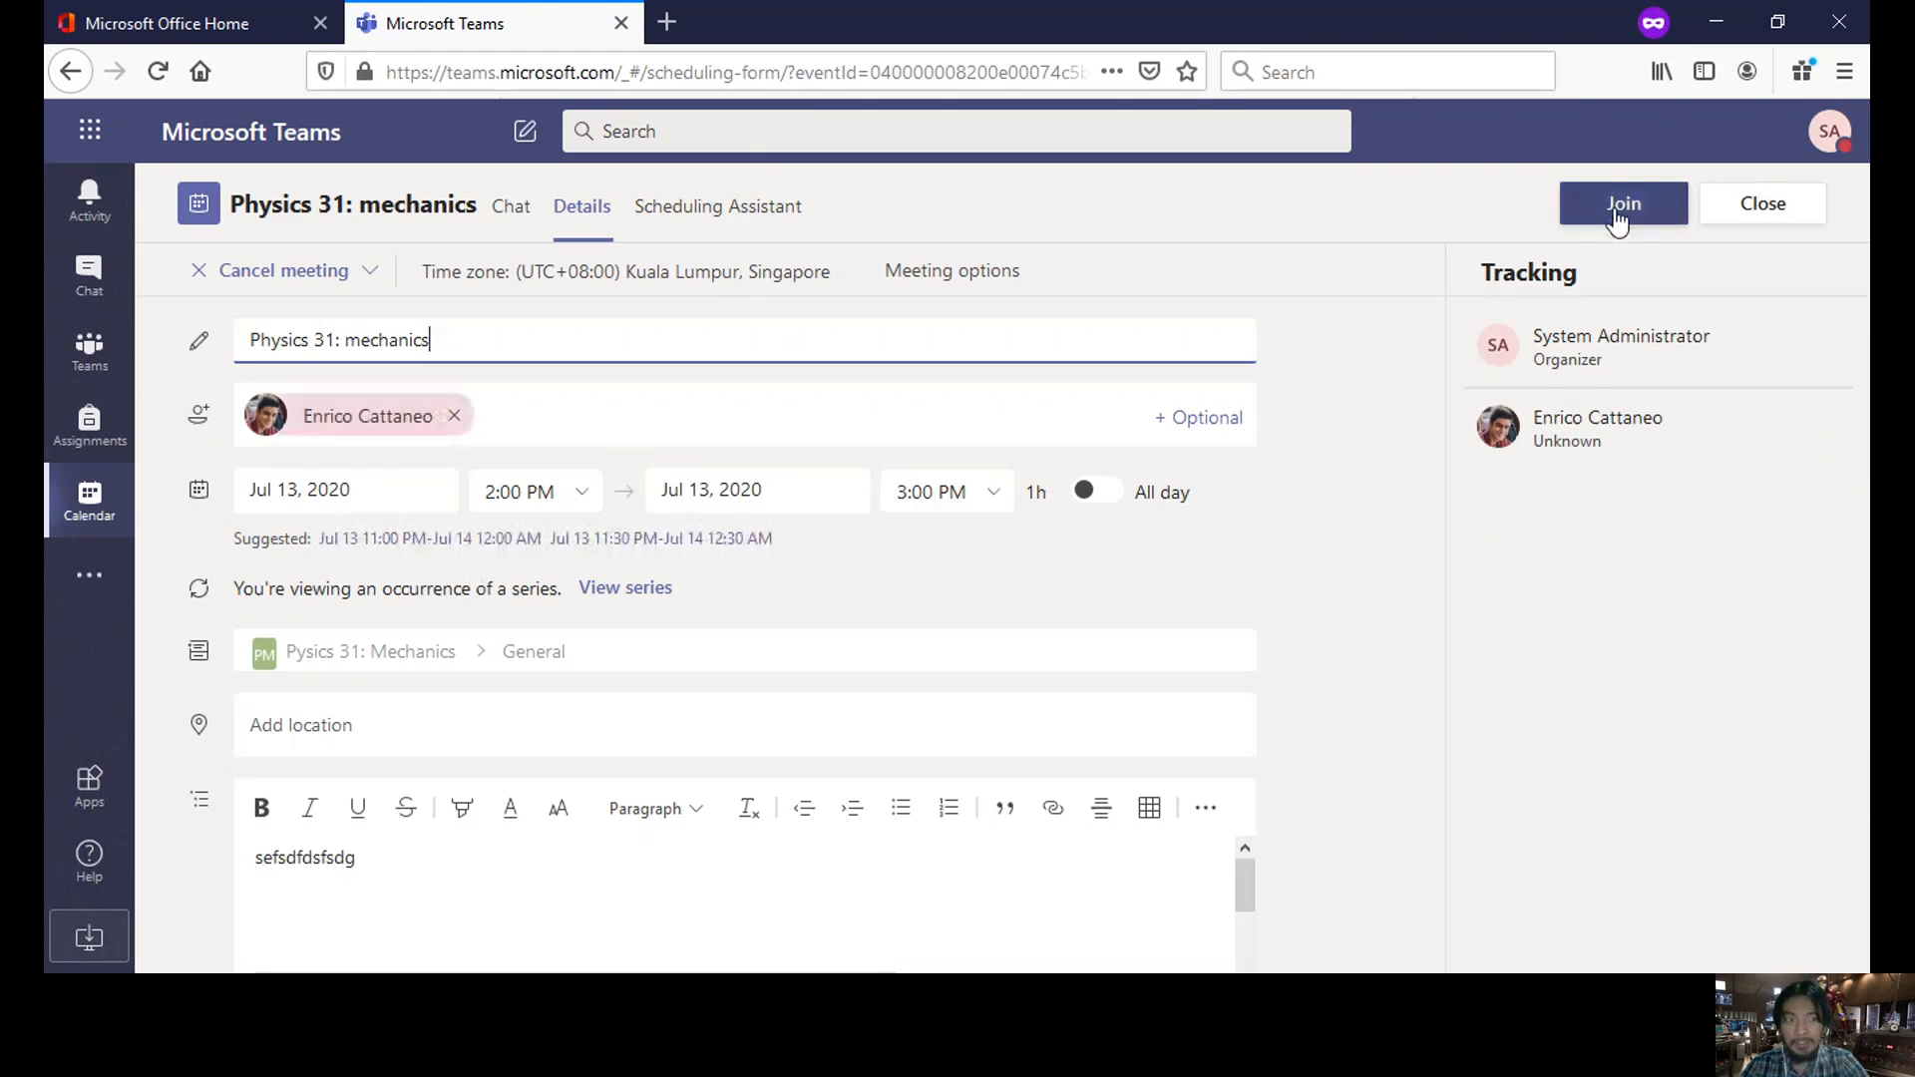
# - Join Physics 31: mechanics without audio, dismiss the audio prompts, and show the participants list
pyautogui.click(1616, 210)
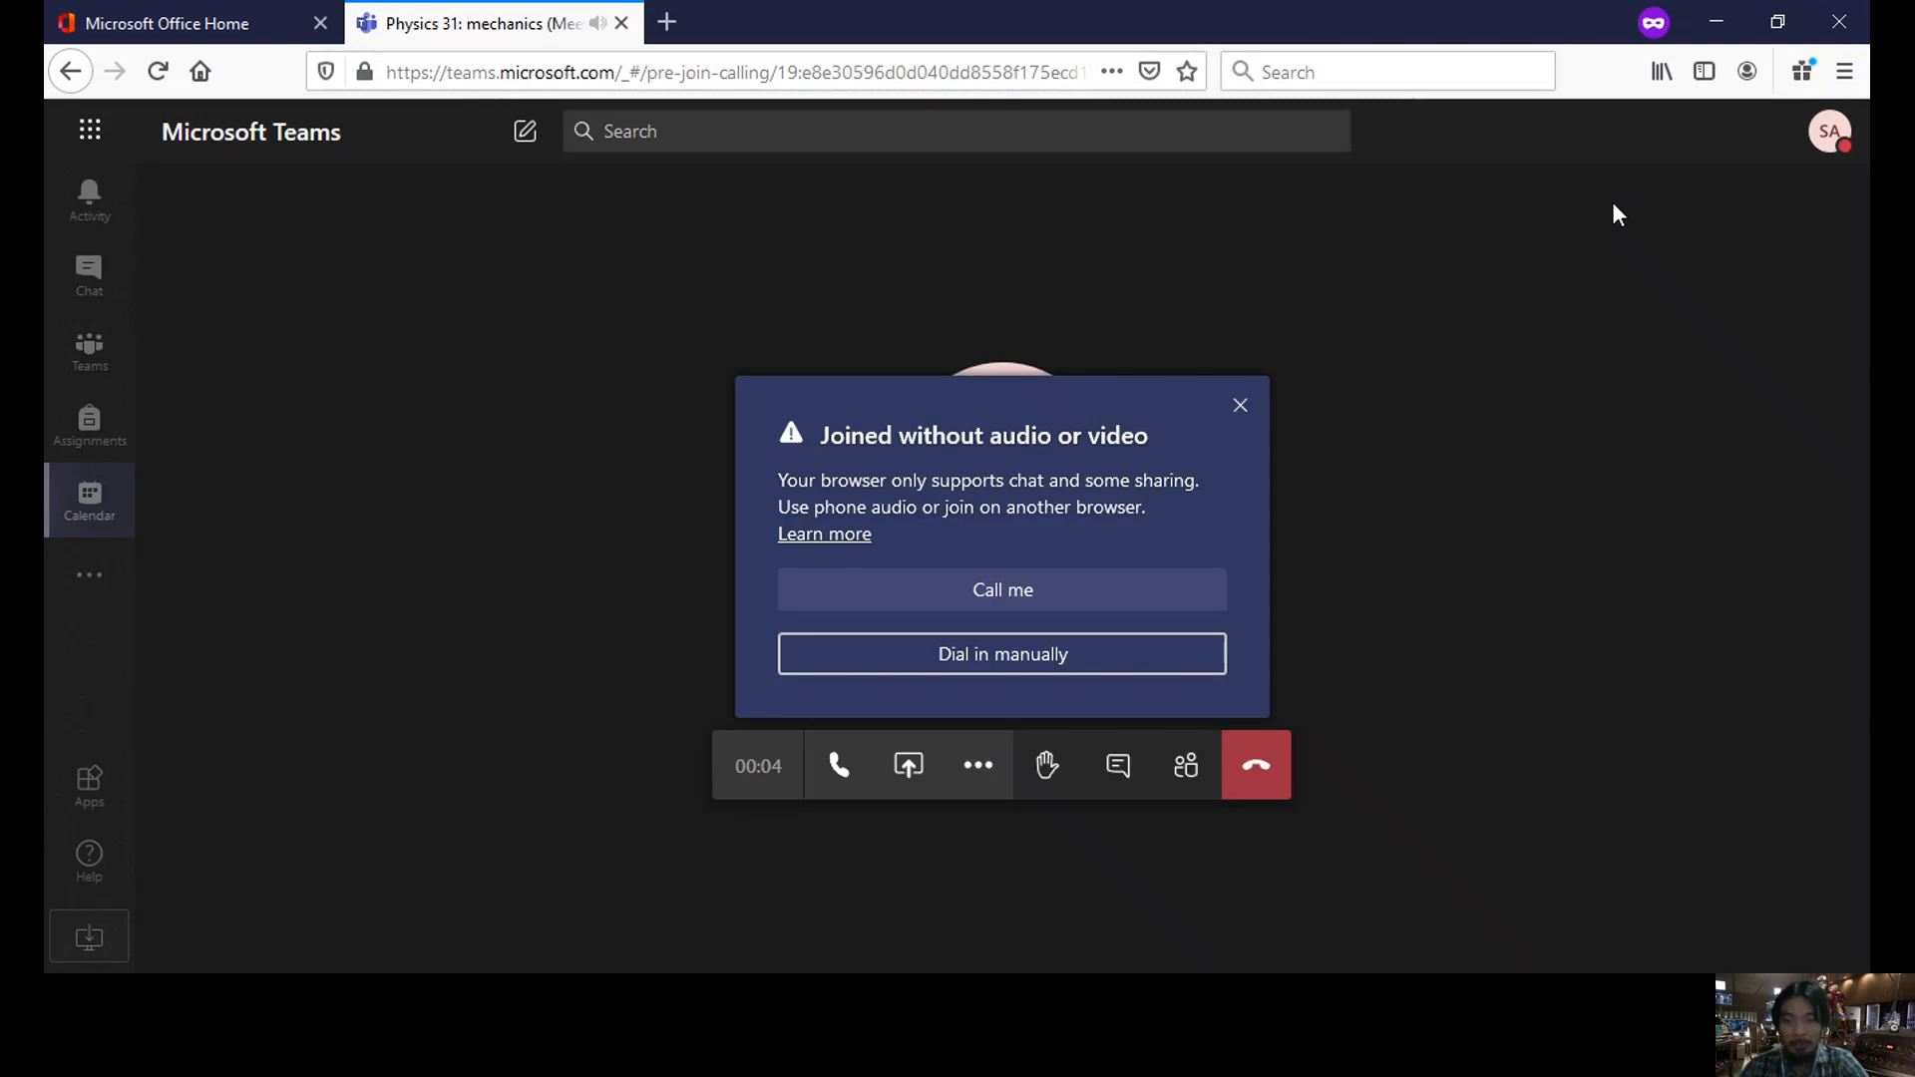
pyautogui.click(1240, 406)
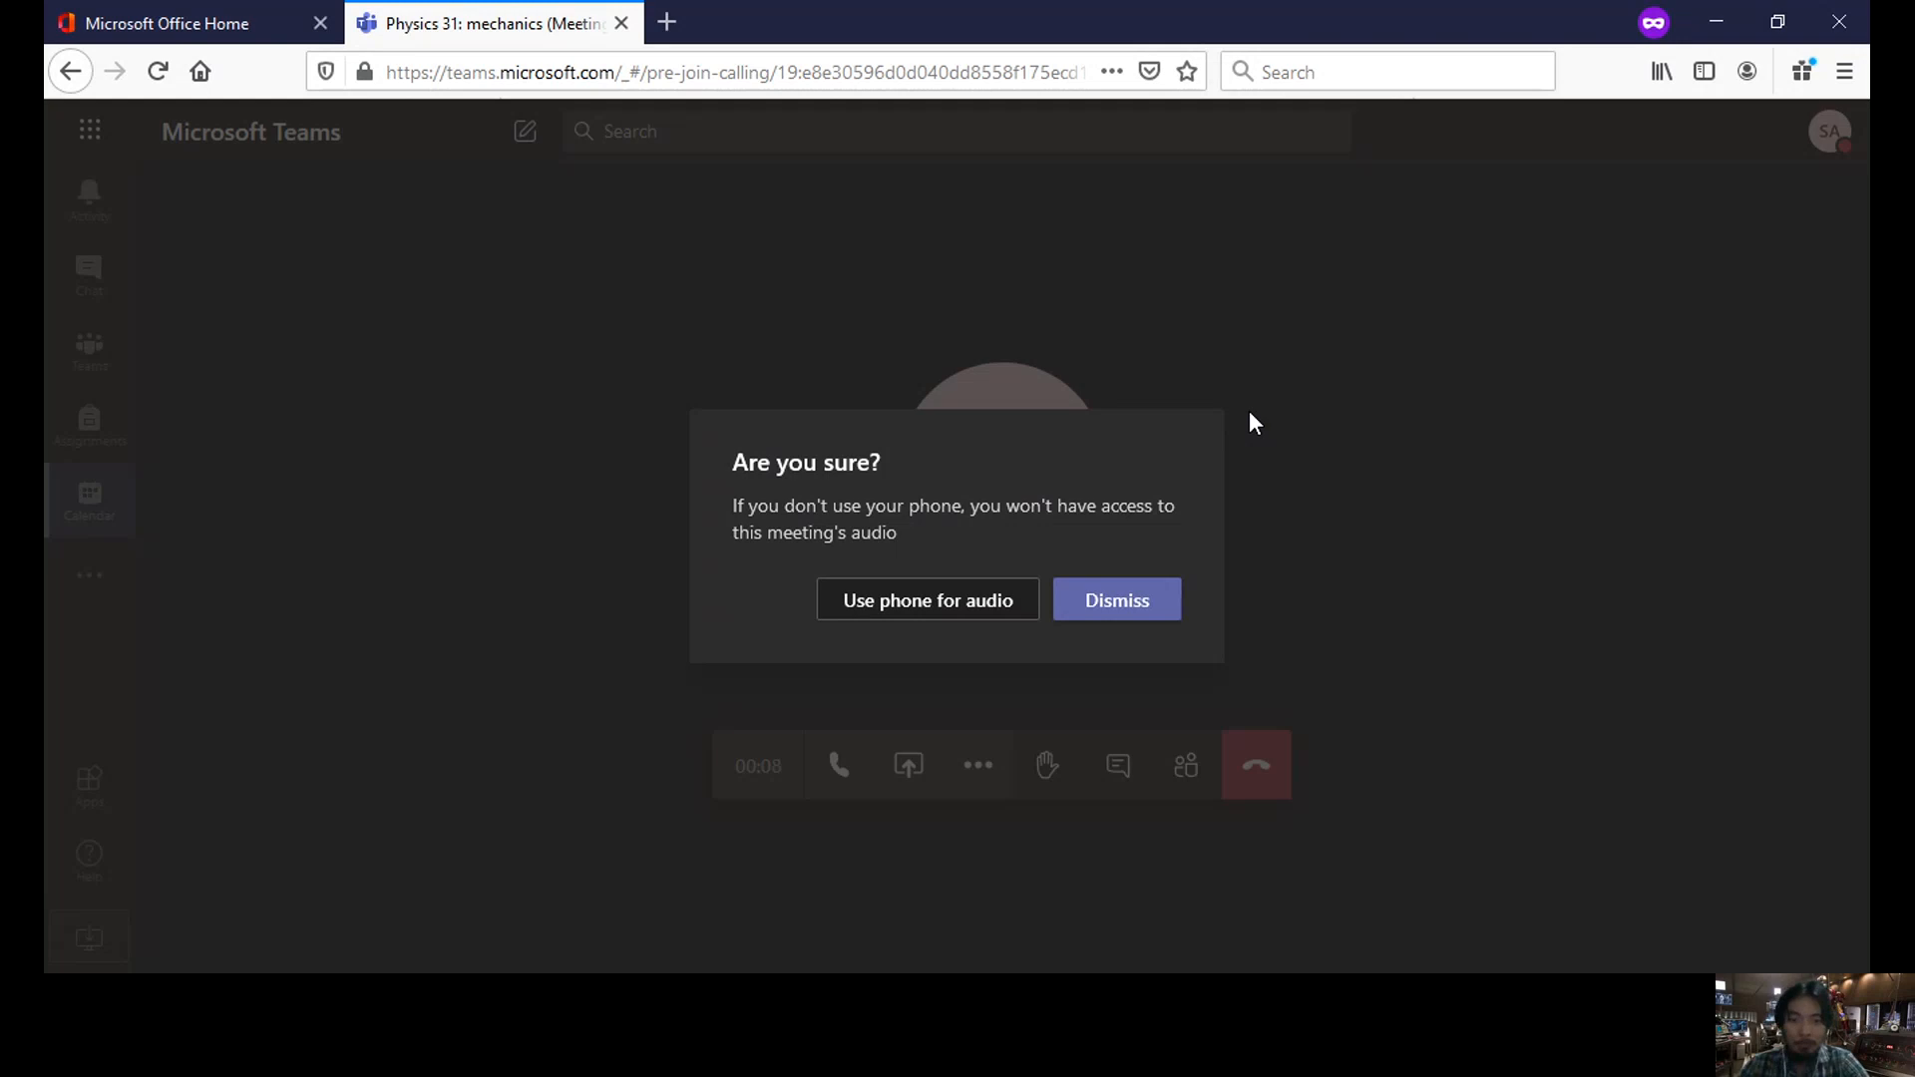
pyautogui.click(1167, 615)
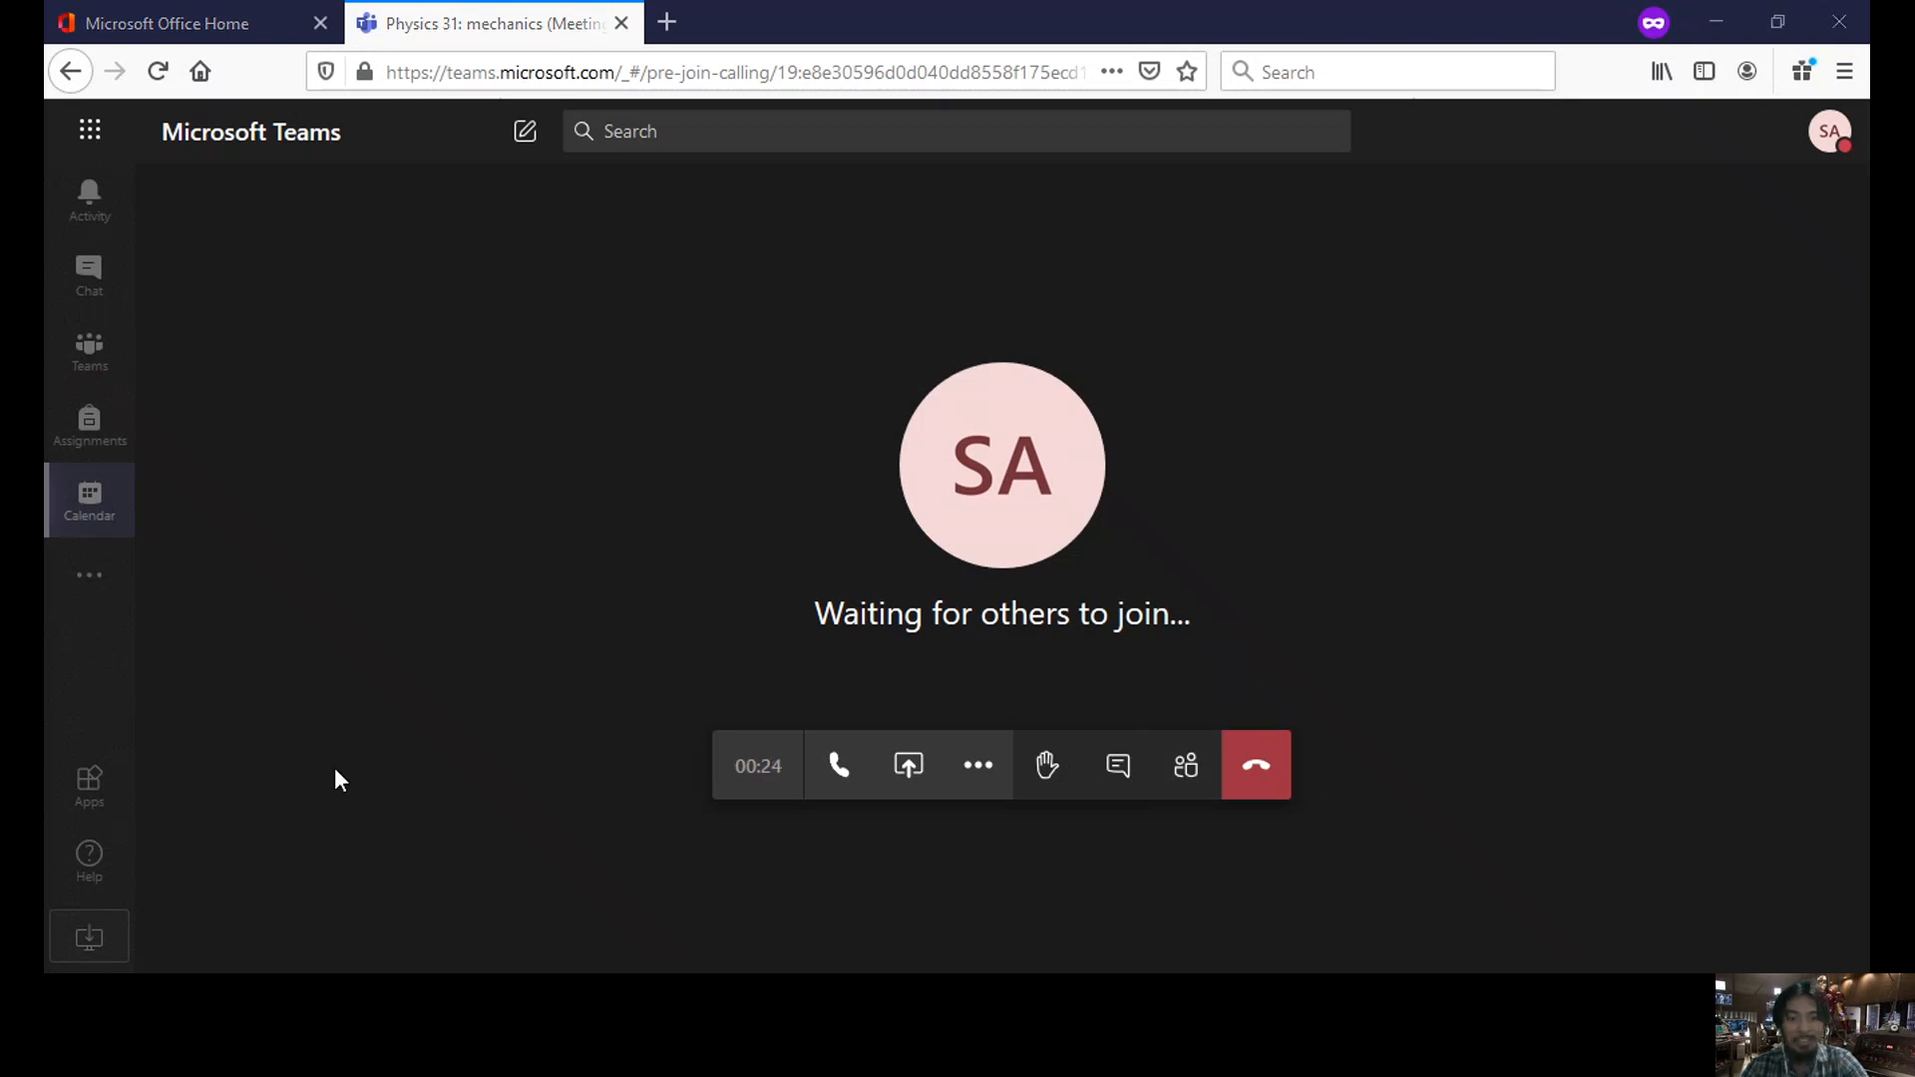
pyautogui.click(1184, 784)
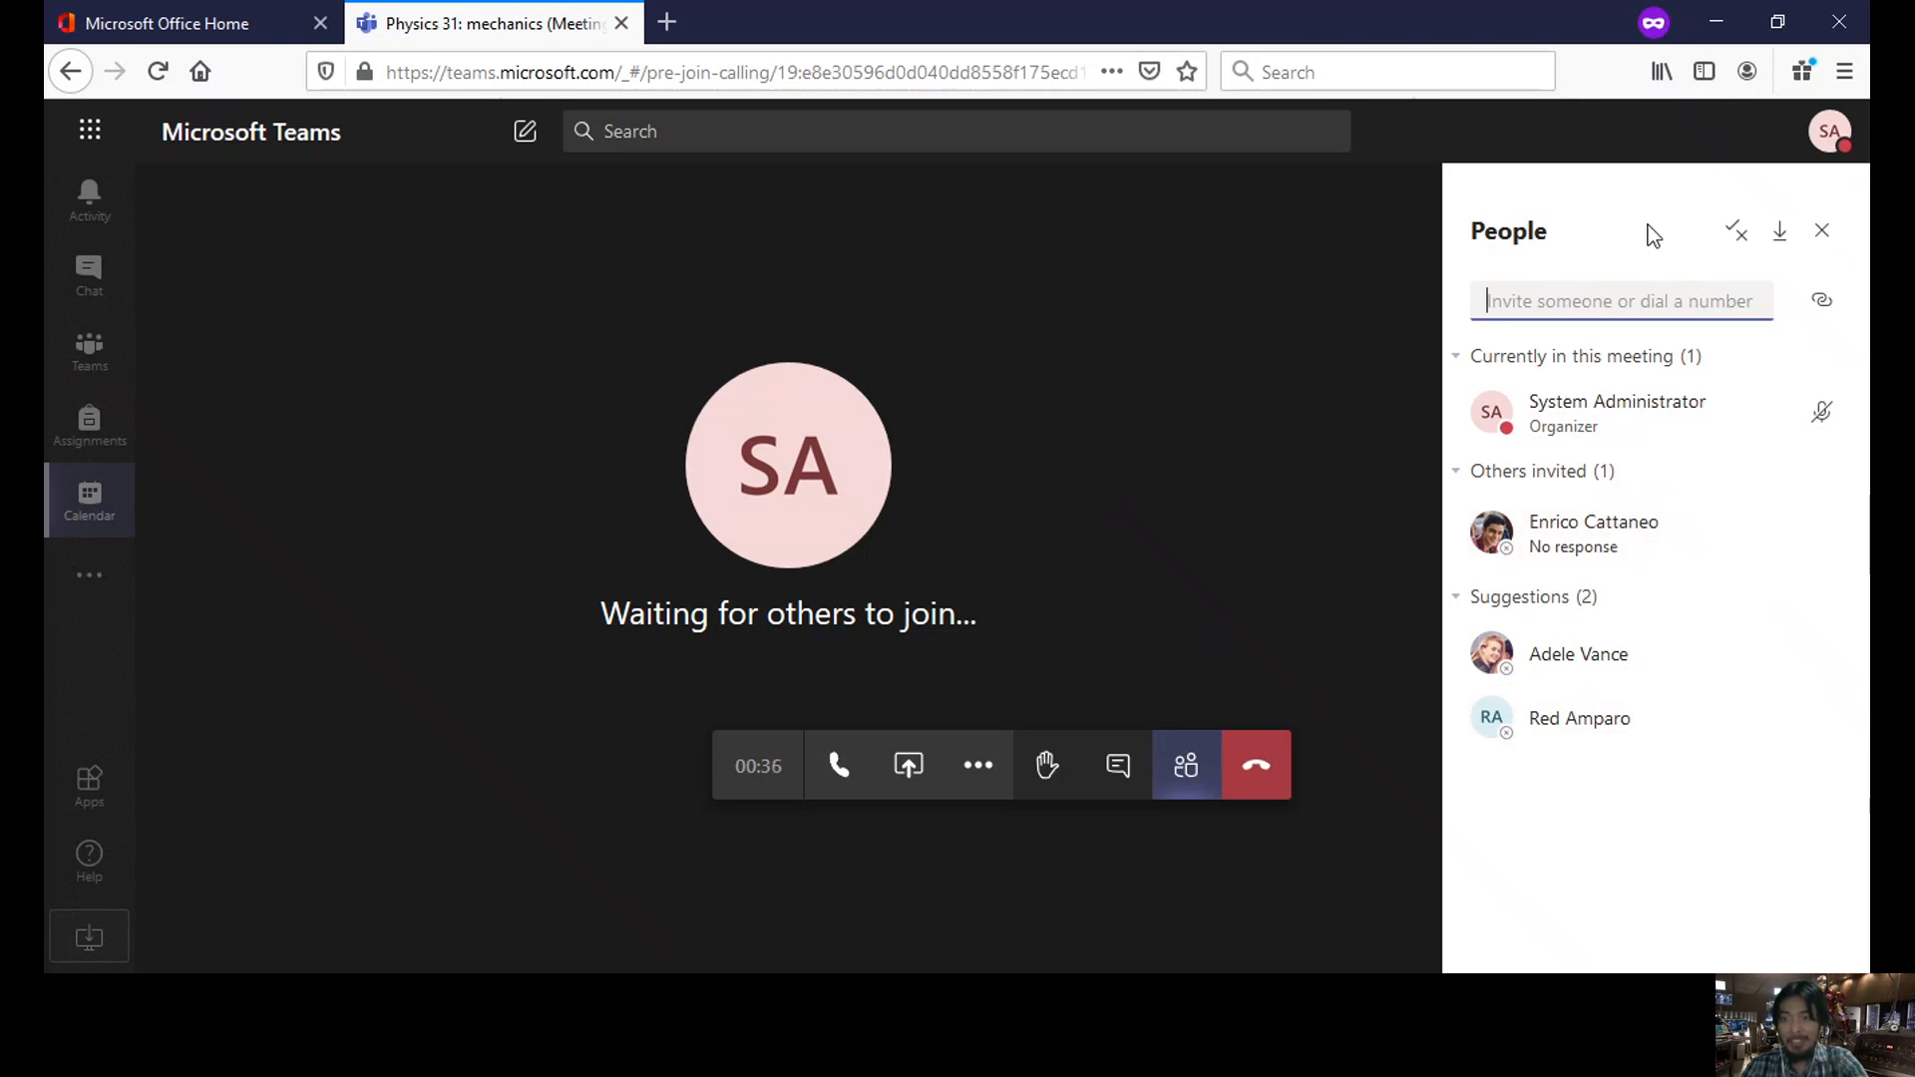
# - Copy the meeting join link from the People panel and raise a hand
pyautogui.click(1822, 305)
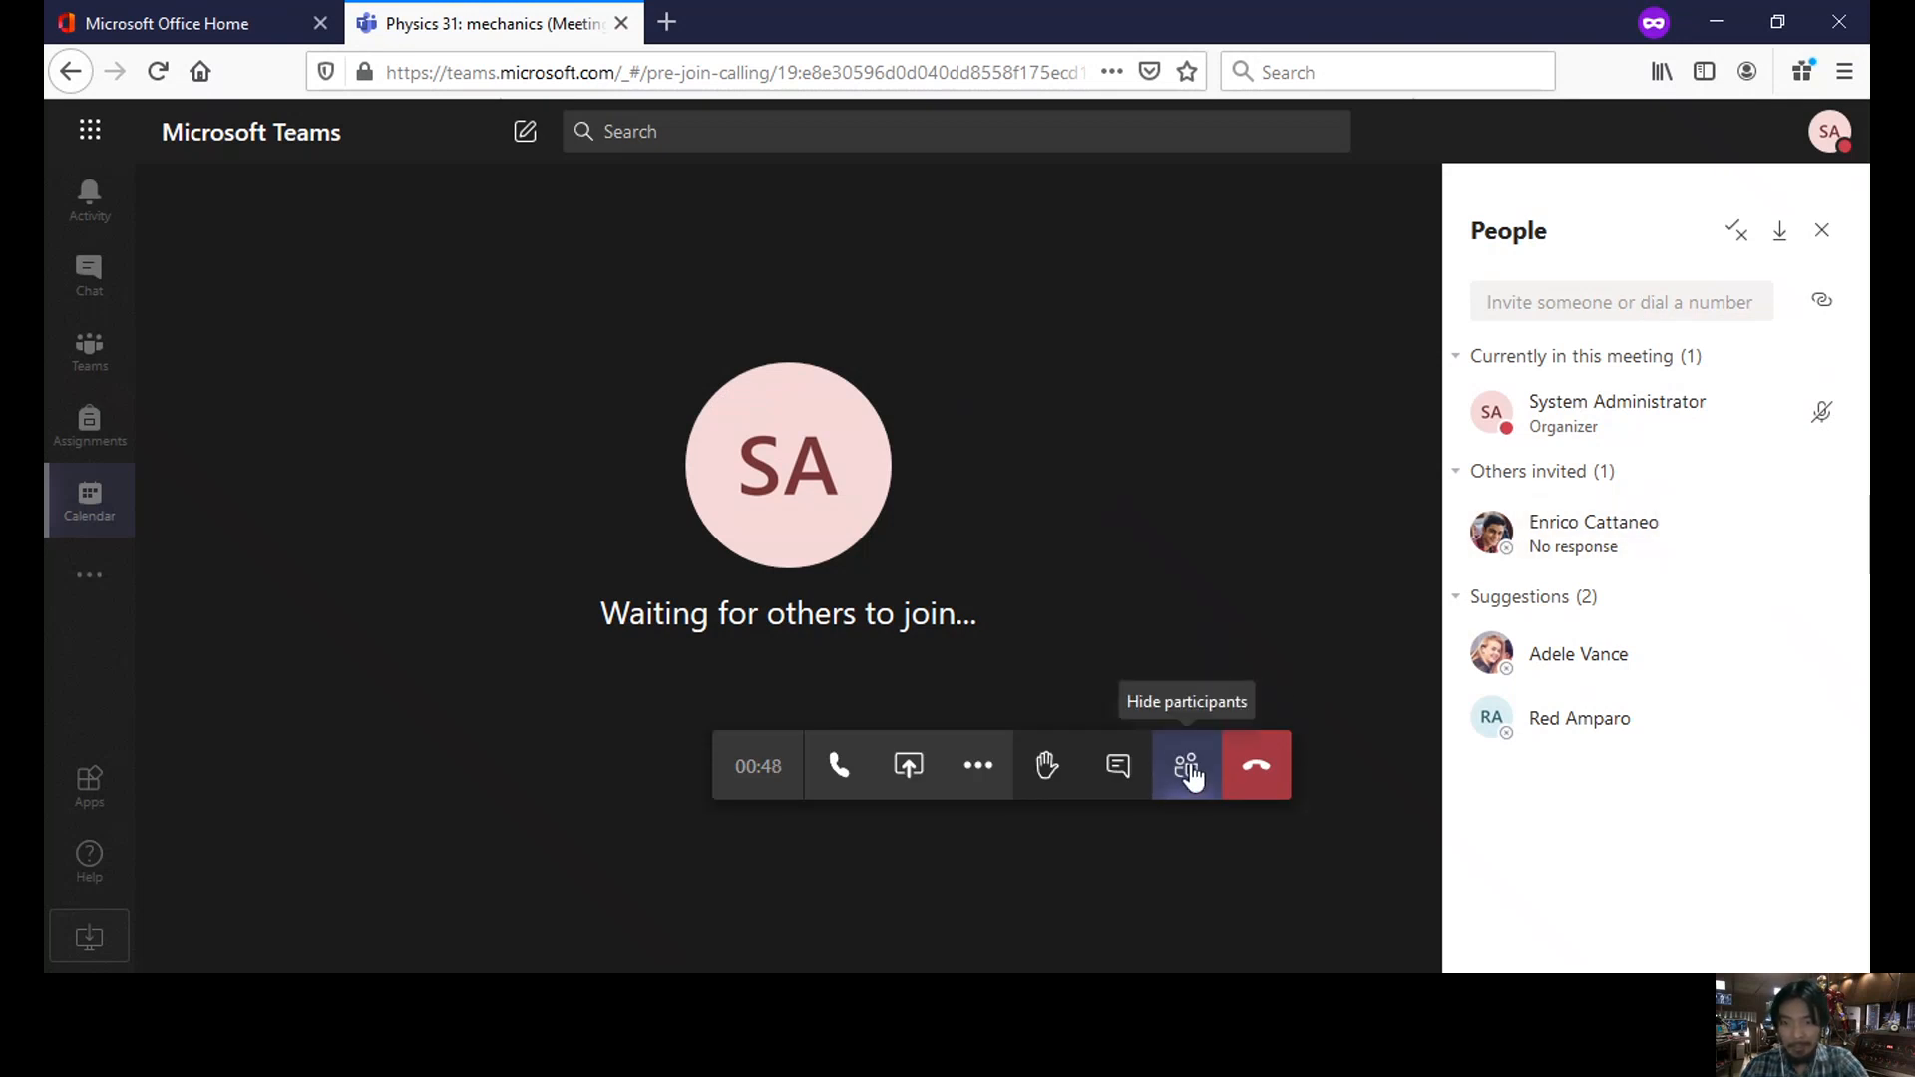
pyautogui.click(1047, 768)
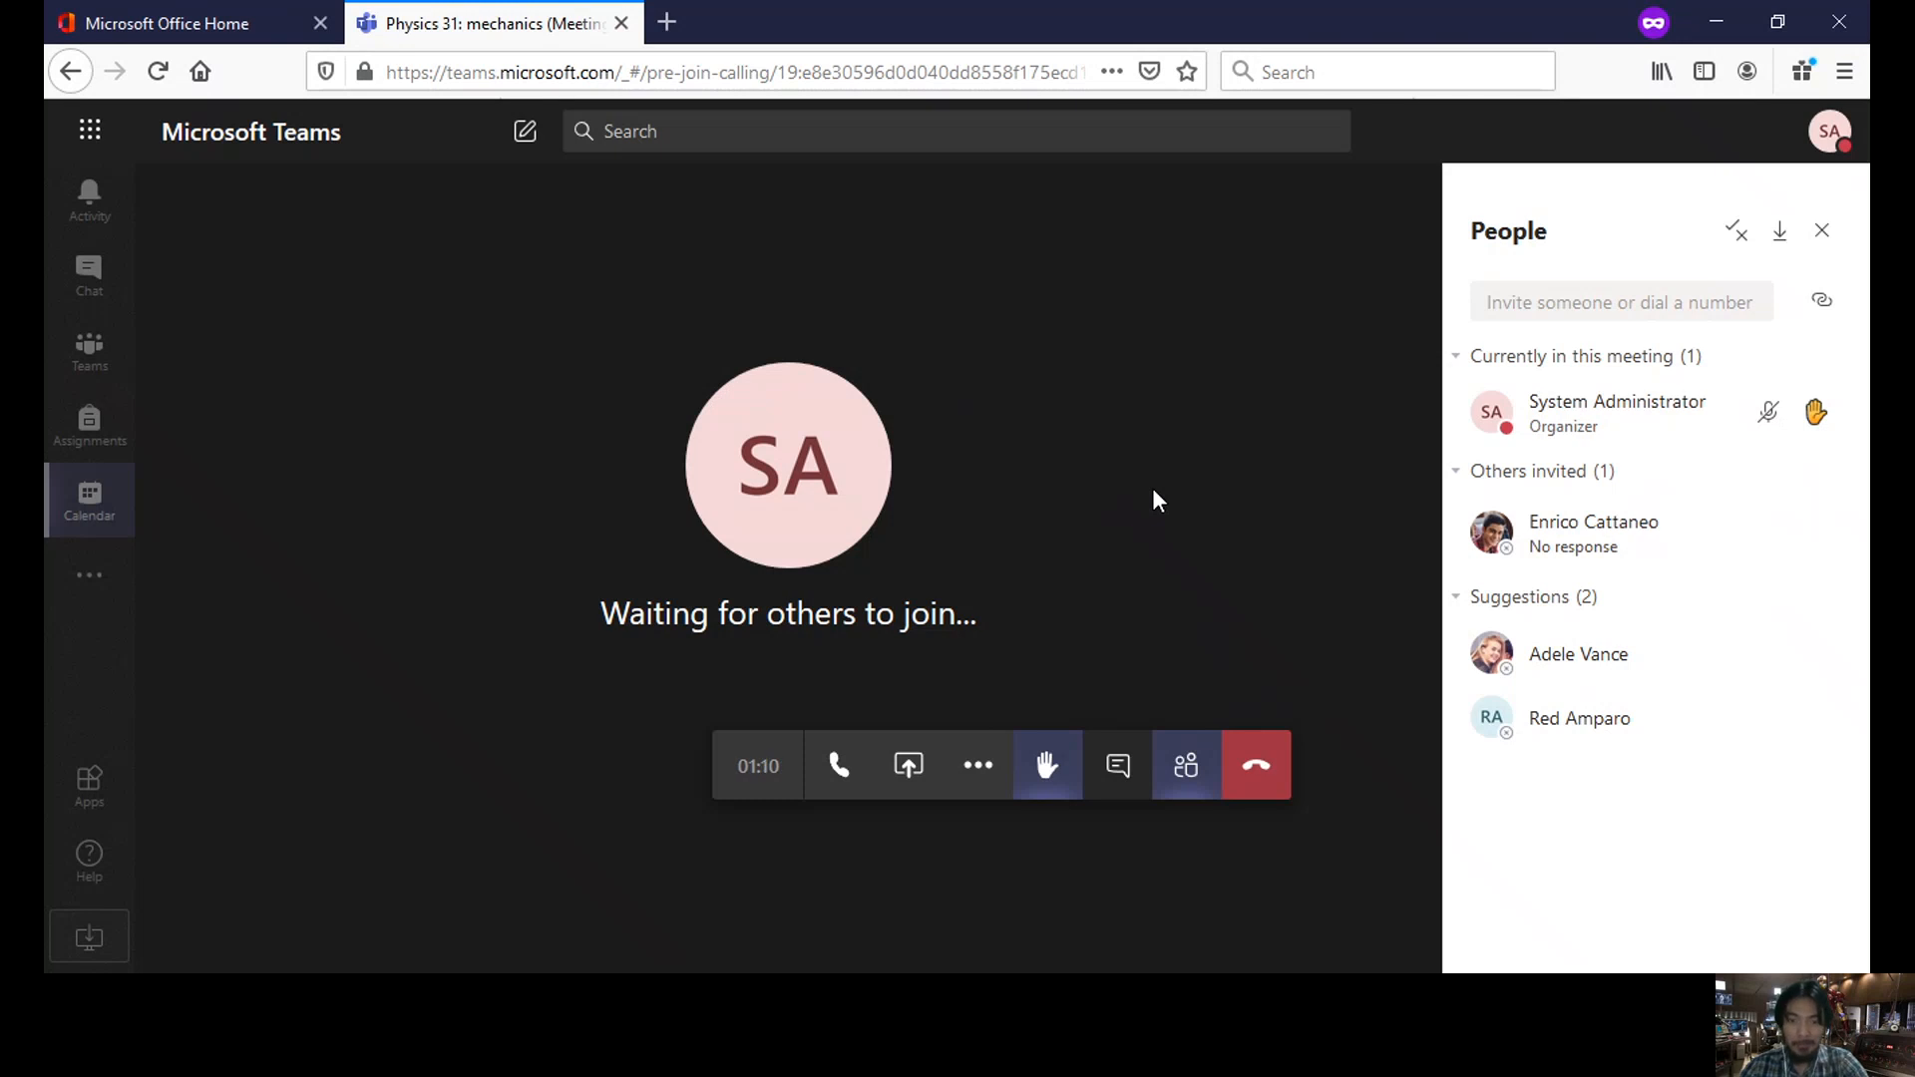
# - Lower the raised hand and post 'notes' in the meeting chat
pyautogui.click(1057, 788)
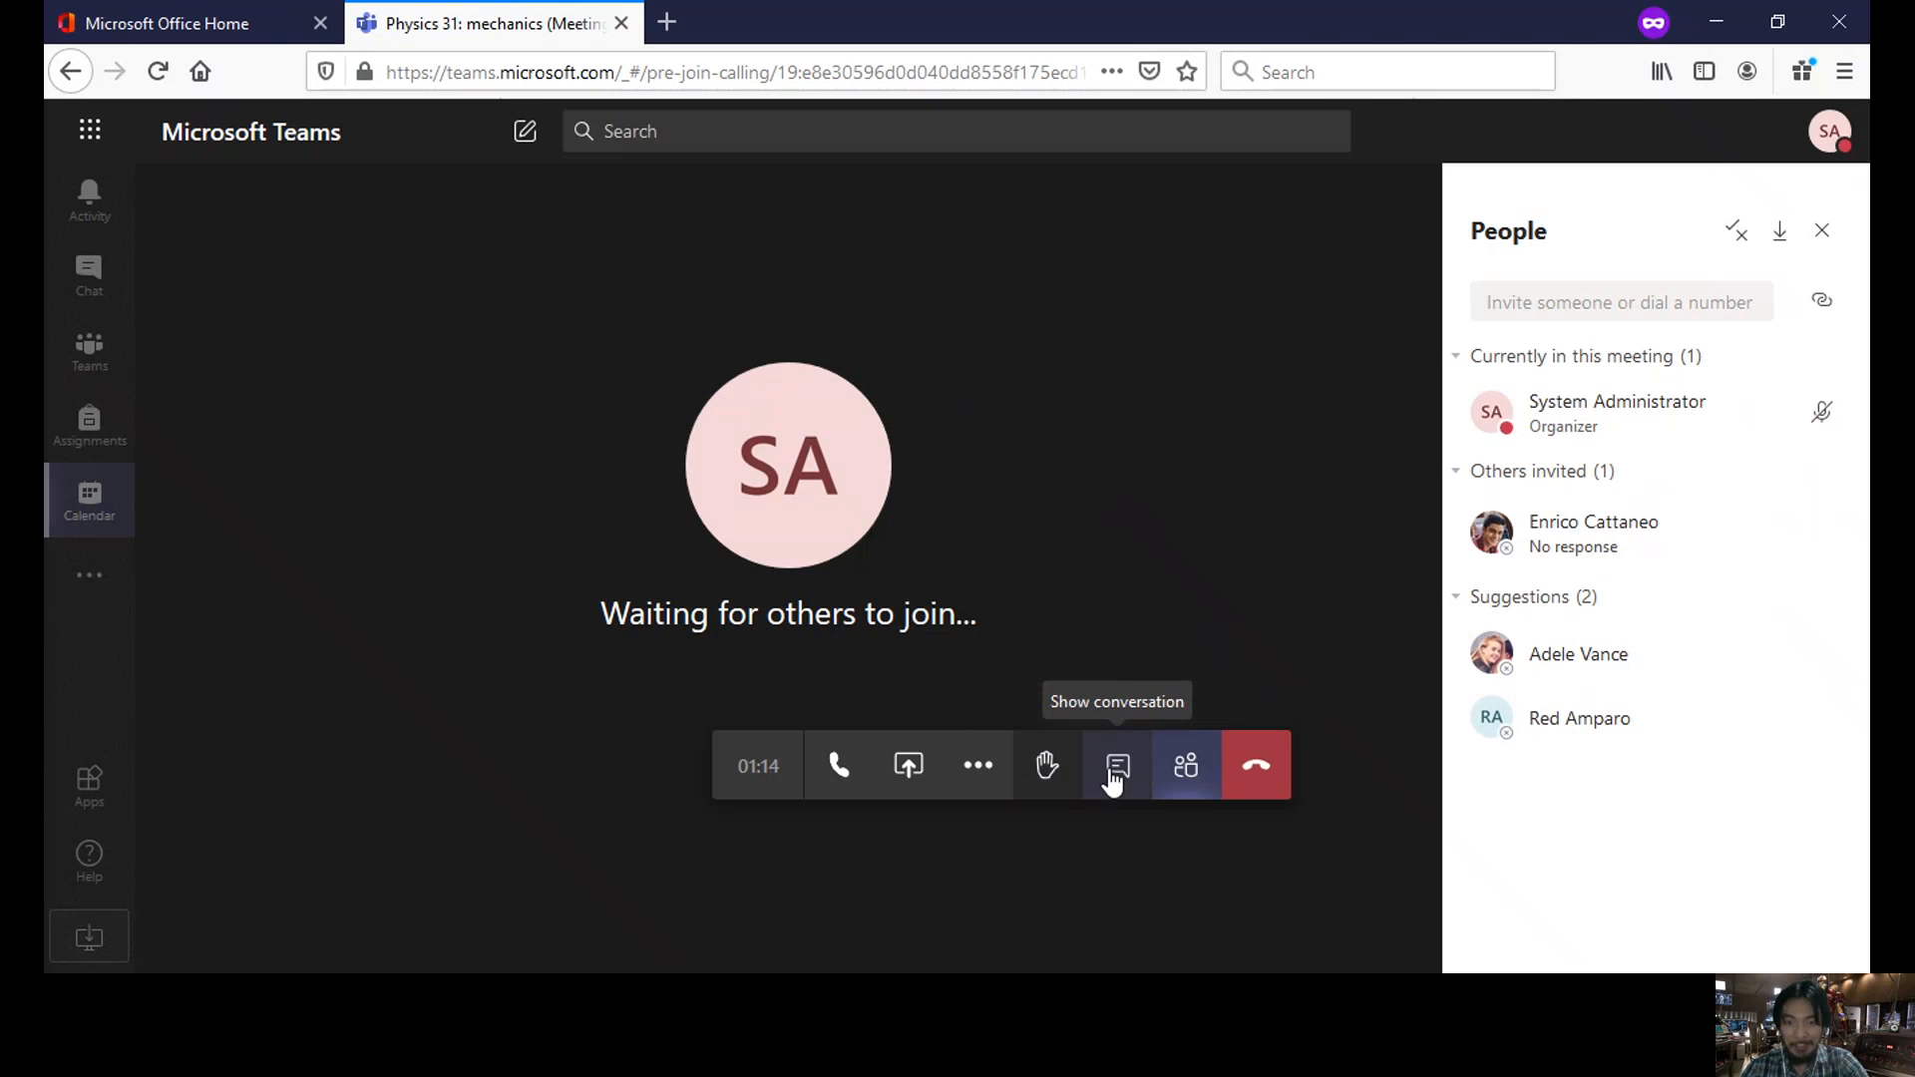
pyautogui.click(1114, 782)
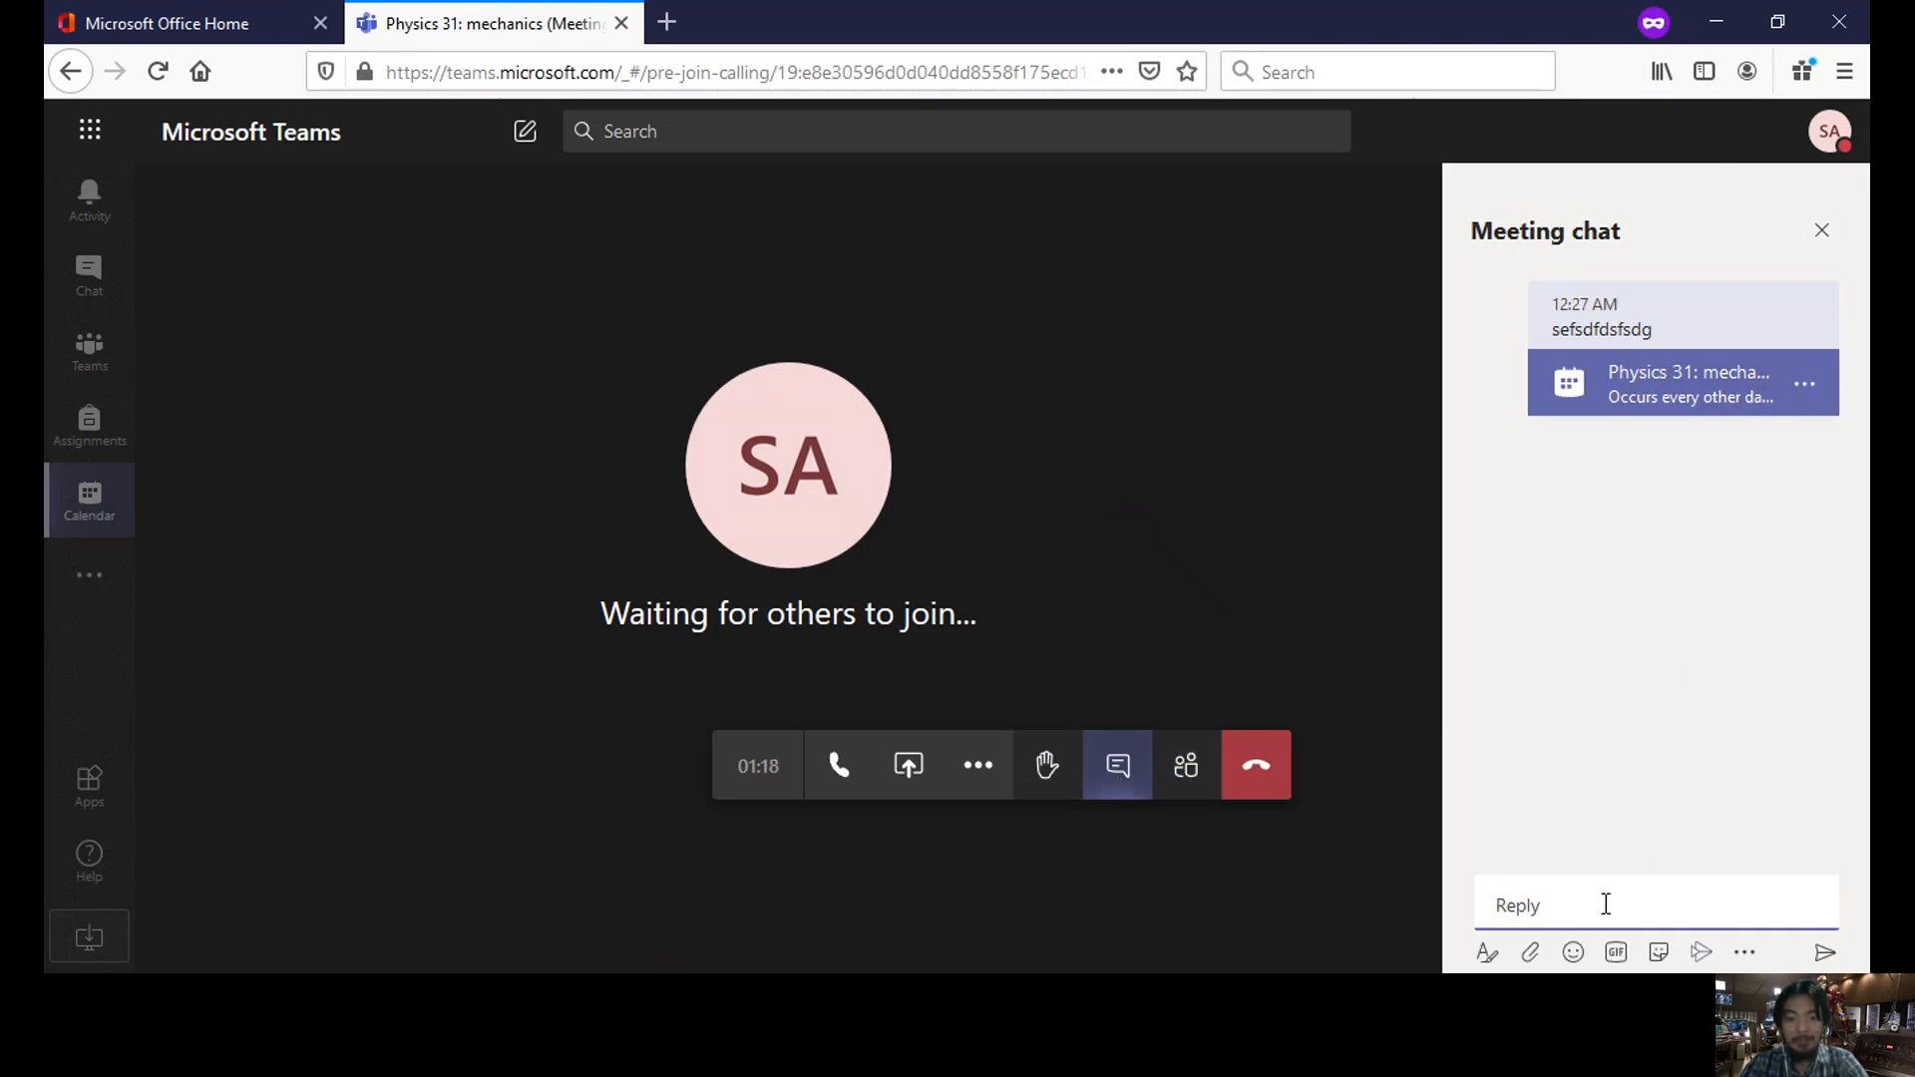
pyautogui.write('notes')
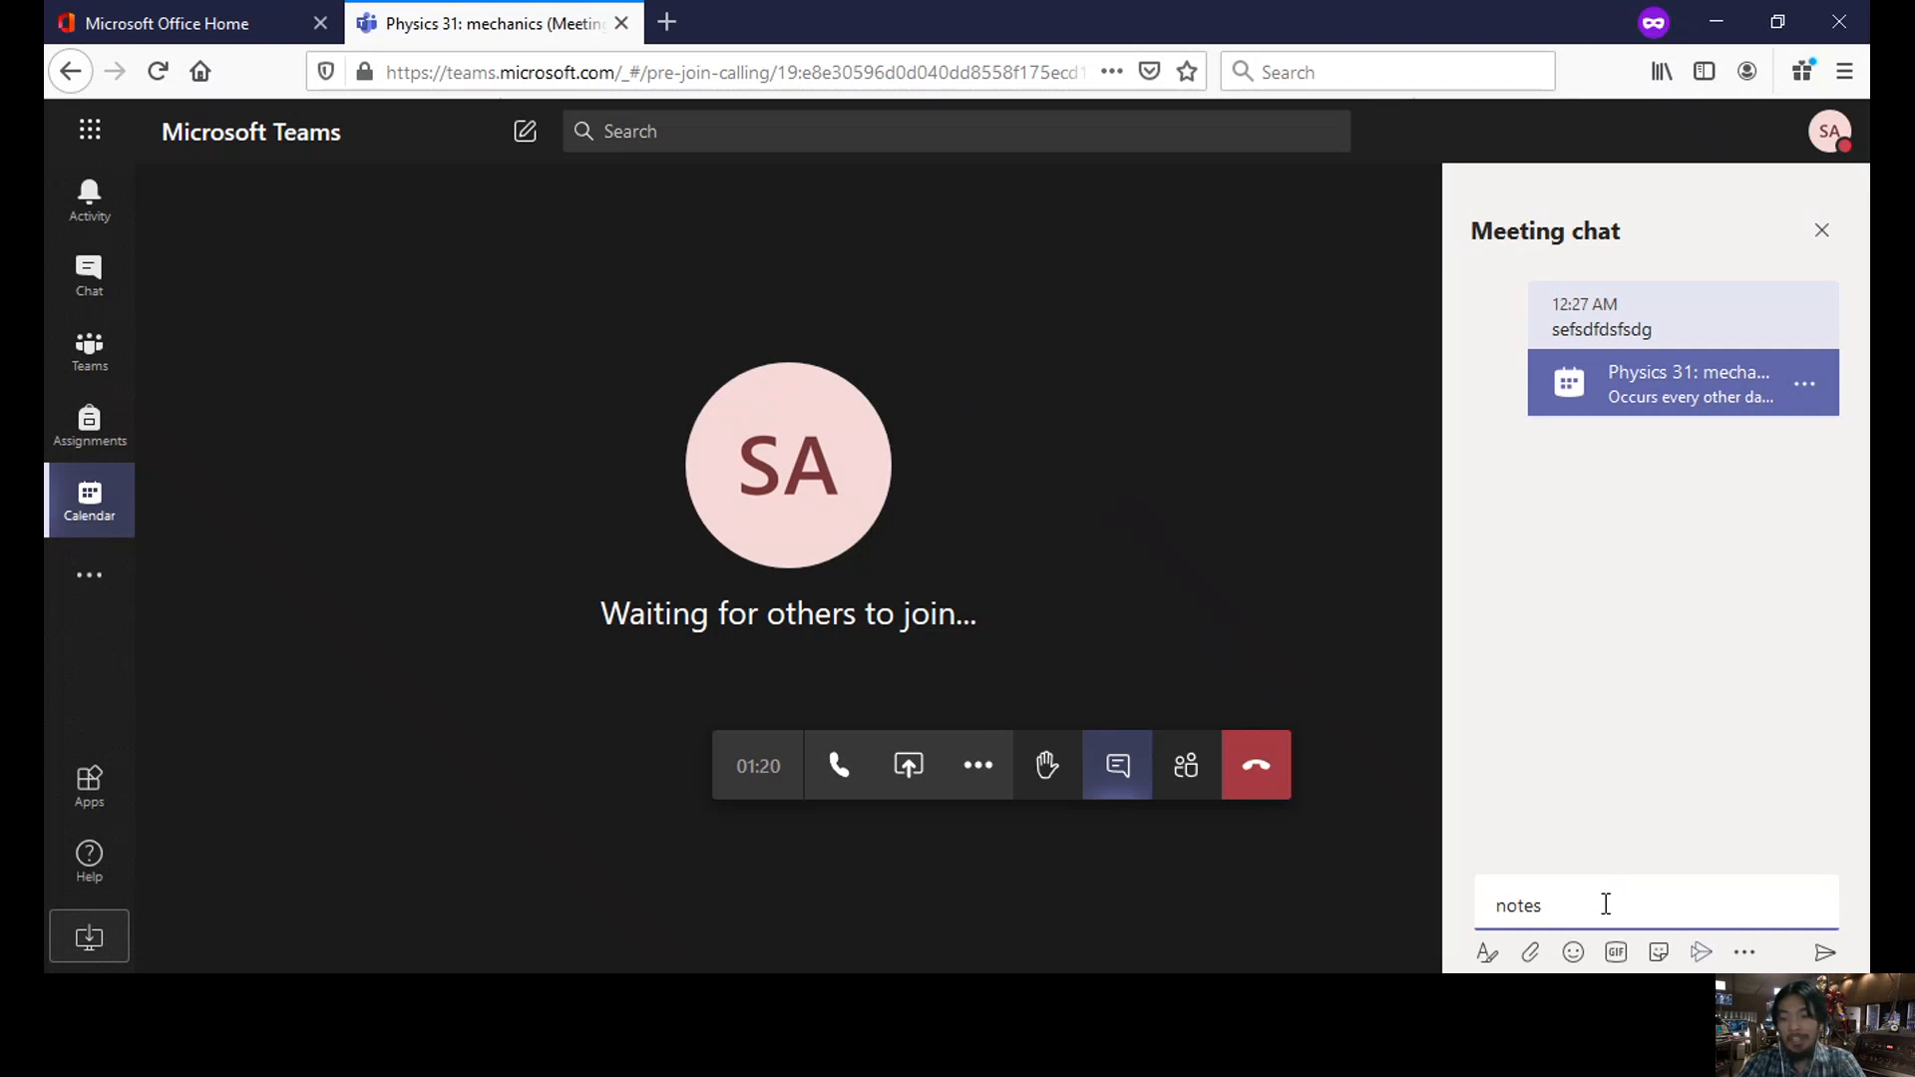
pyautogui.press('Return')
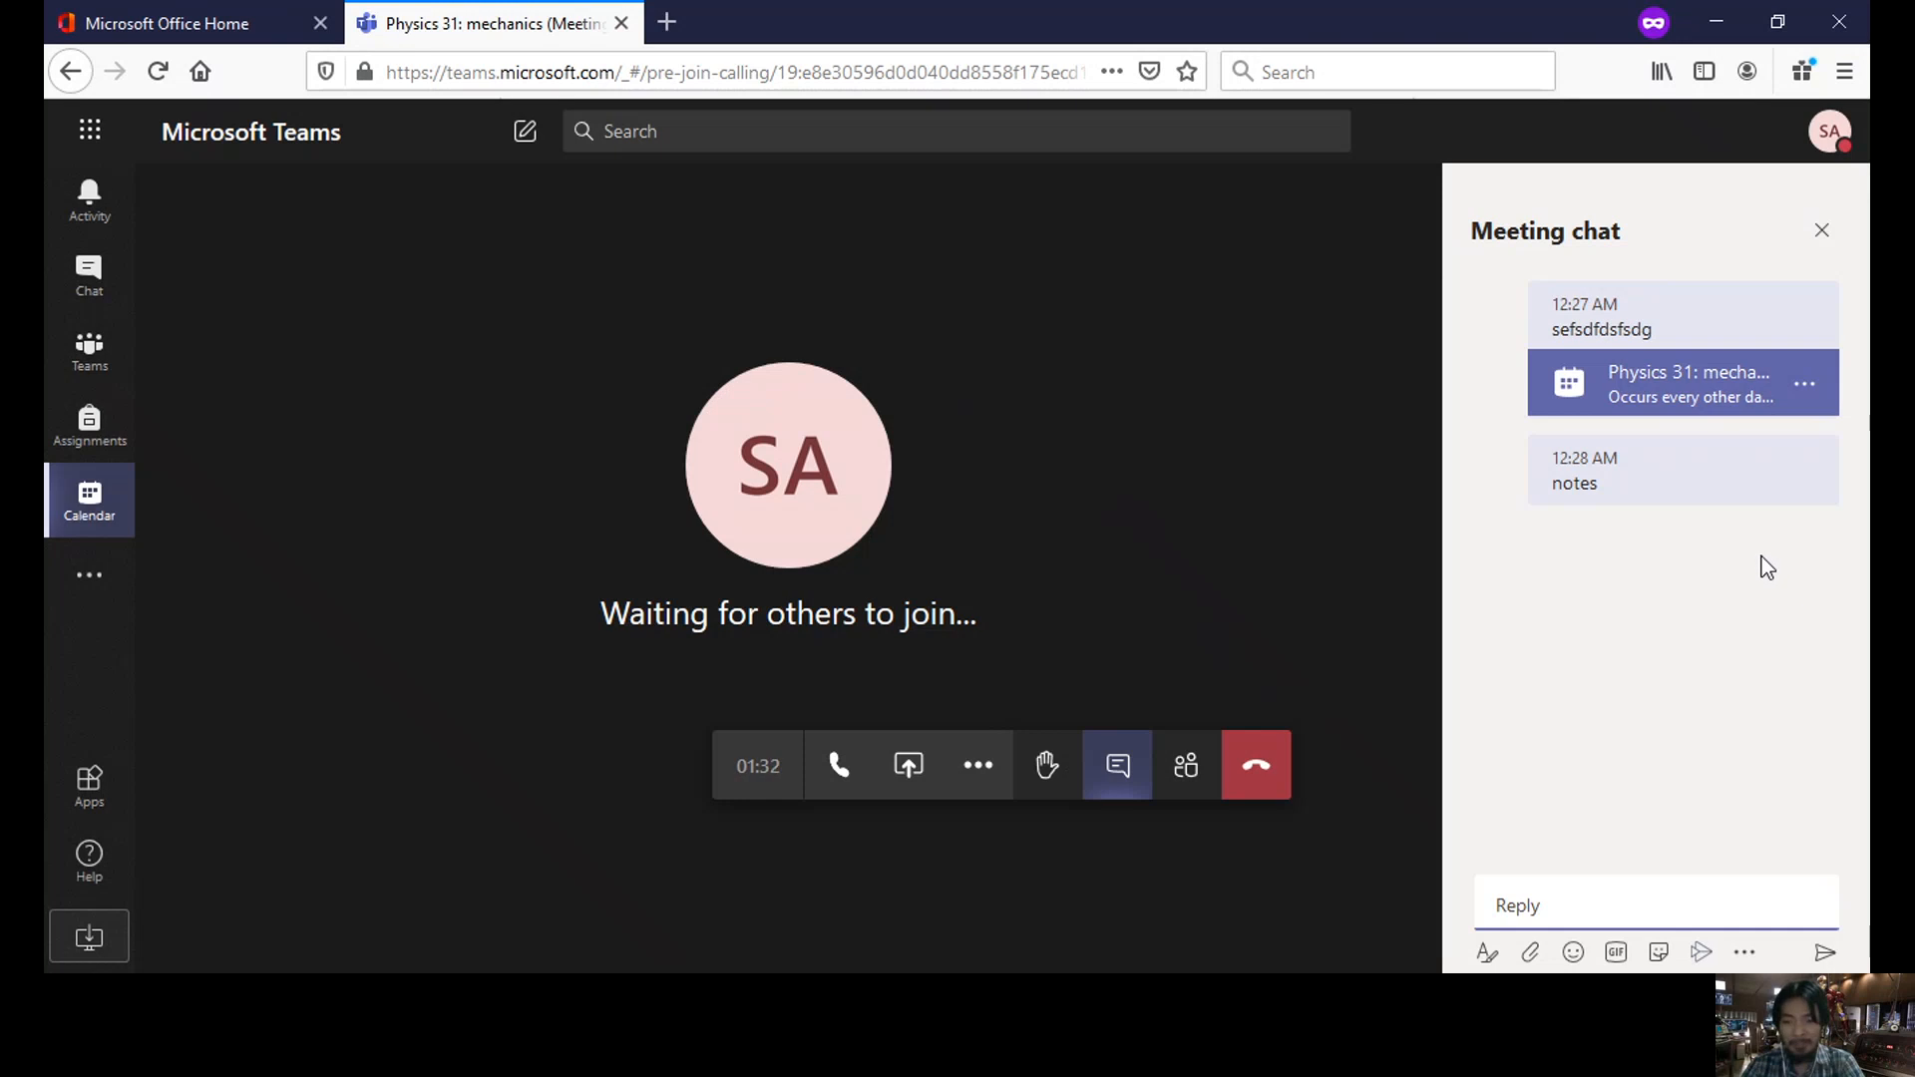
# - Attach the solar-system planets image from academe > O365 acad and send it captioned 'pics'
pyautogui.click(1531, 953)
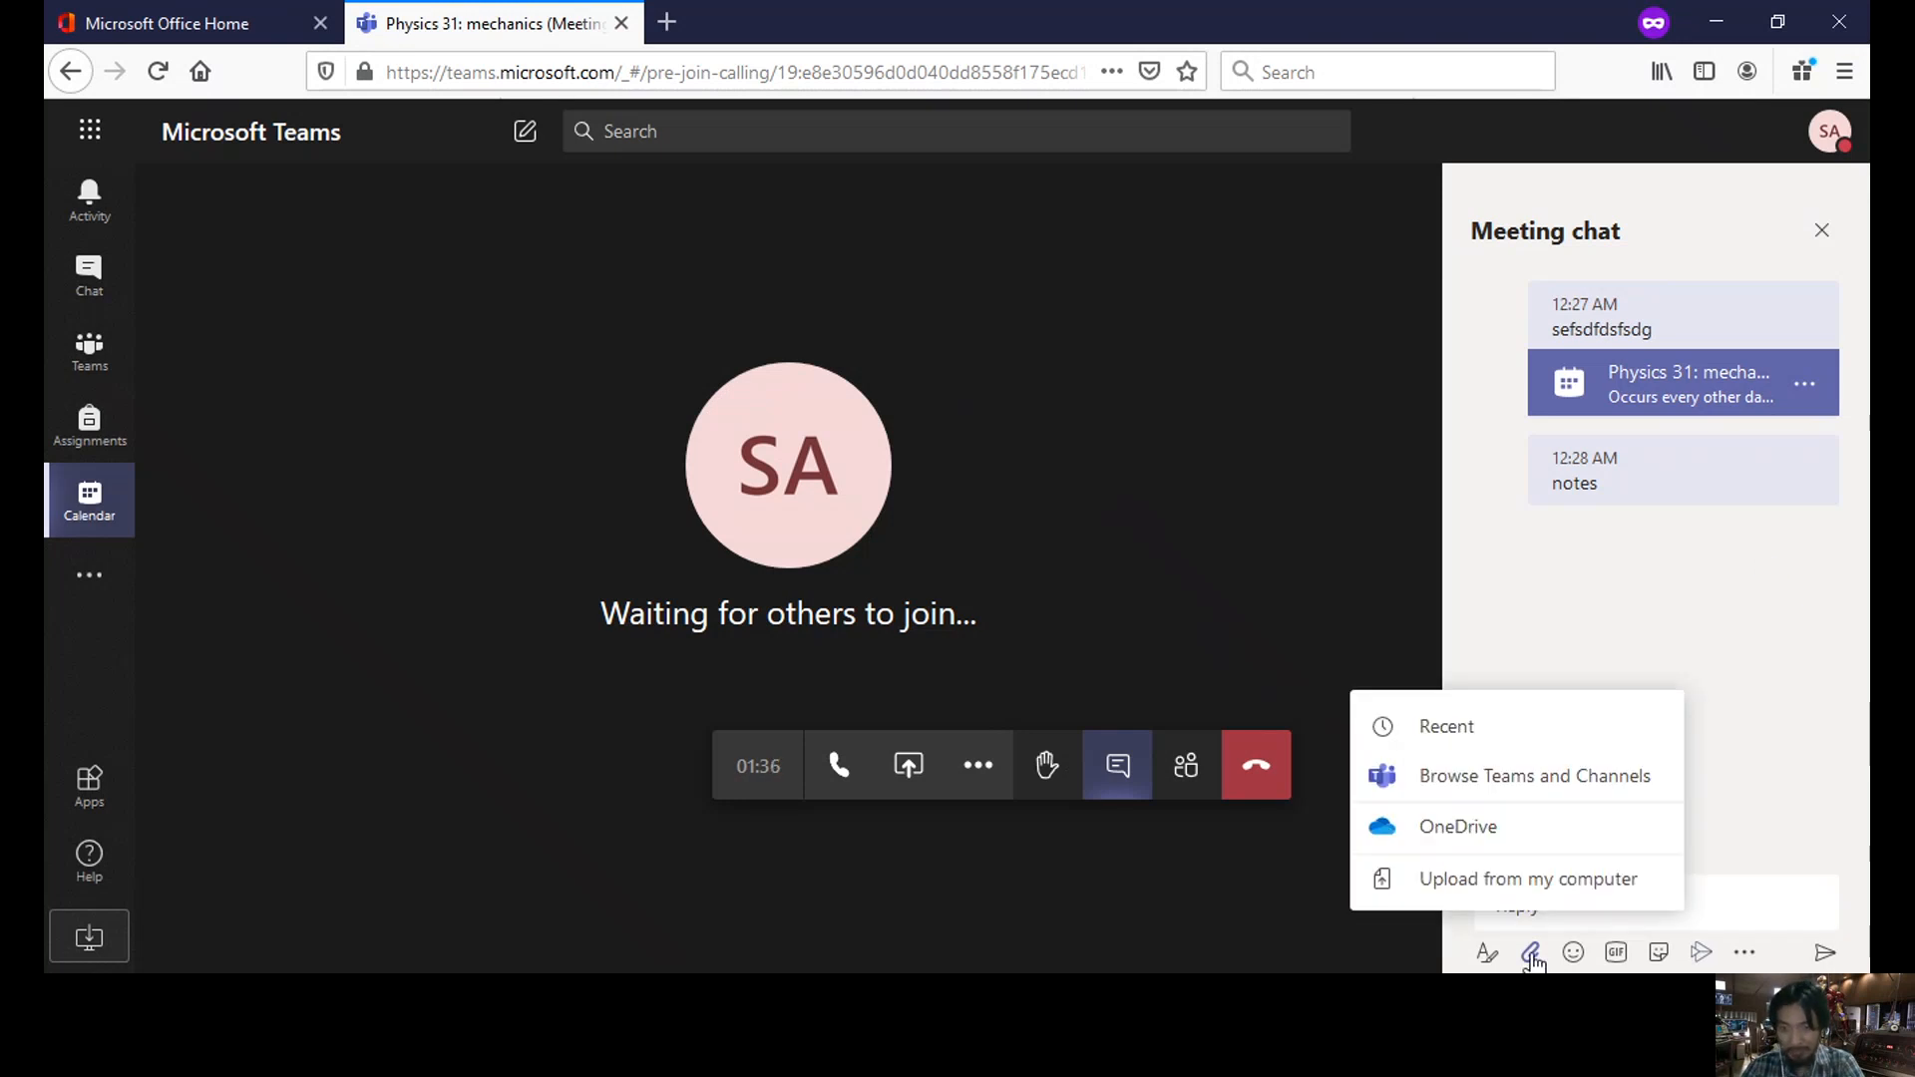
pyautogui.click(1533, 891)
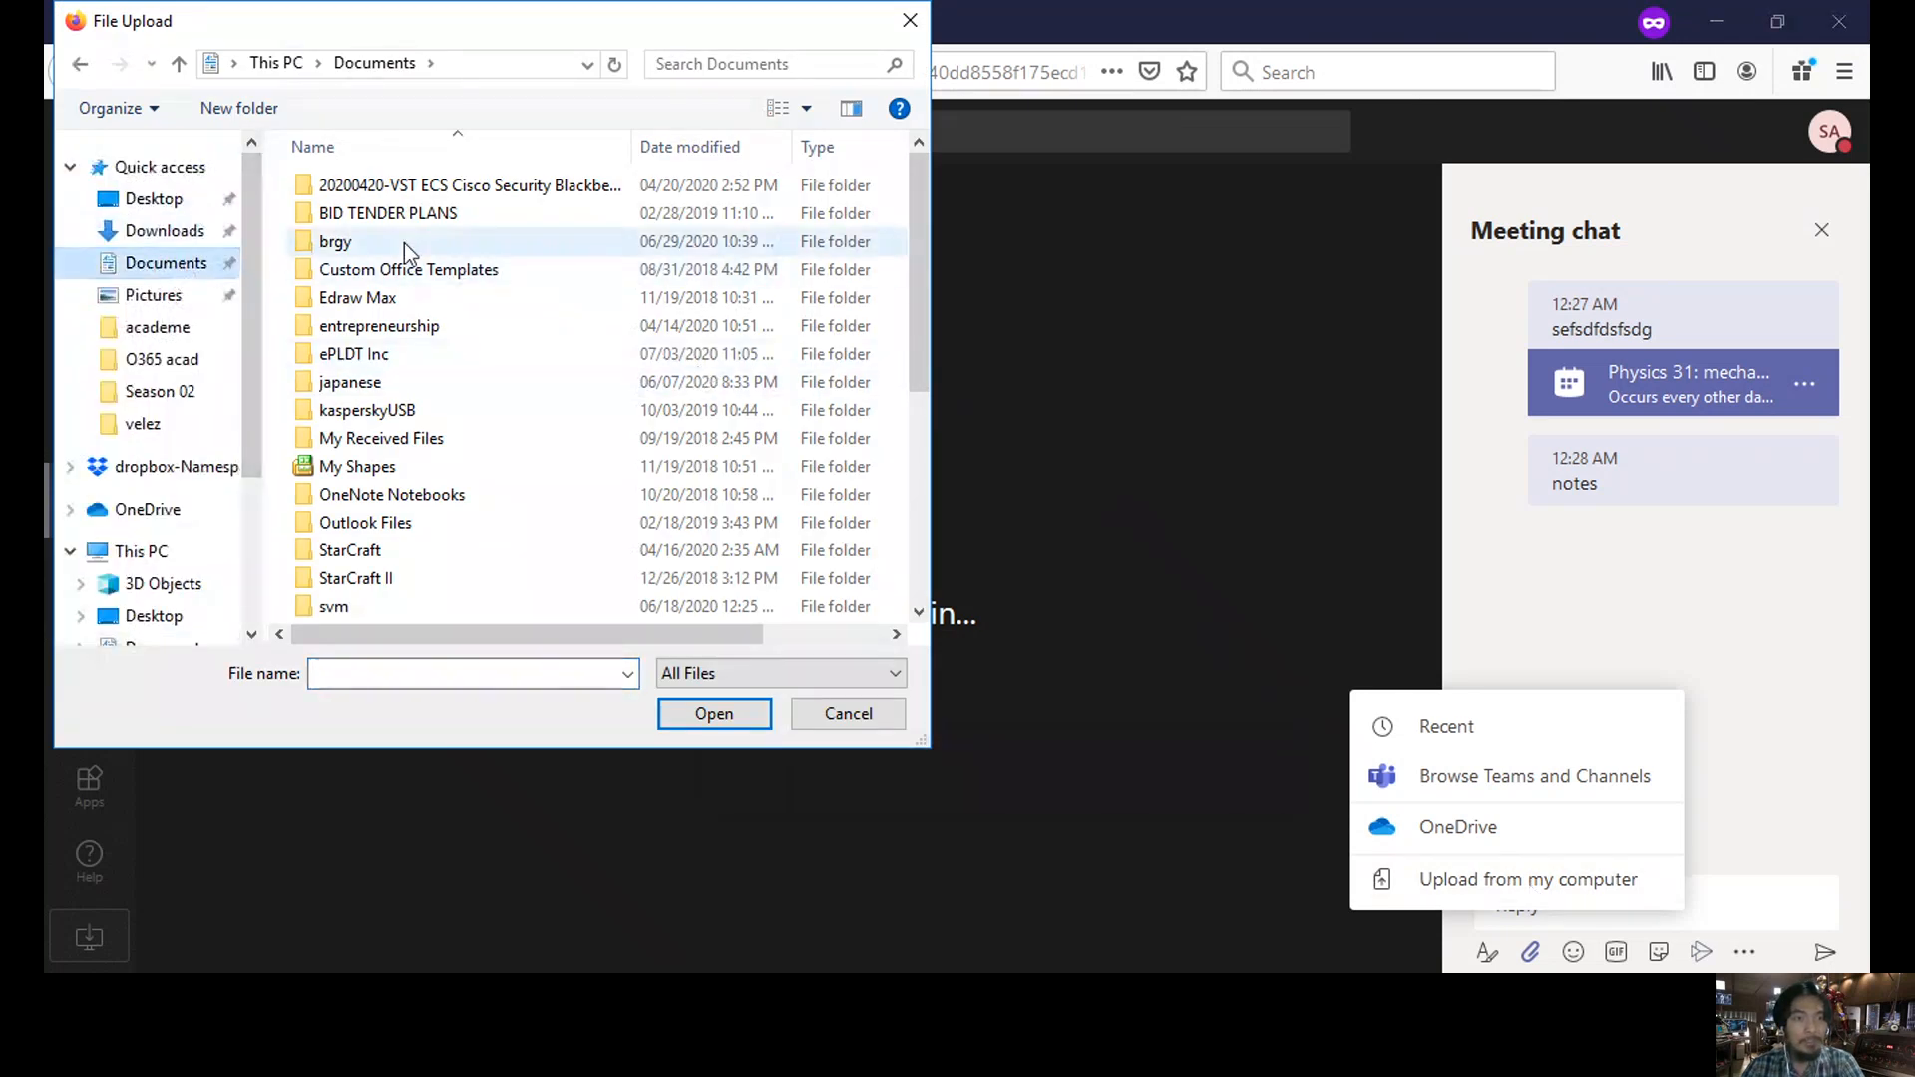
pyautogui.doubleClick(397, 352)
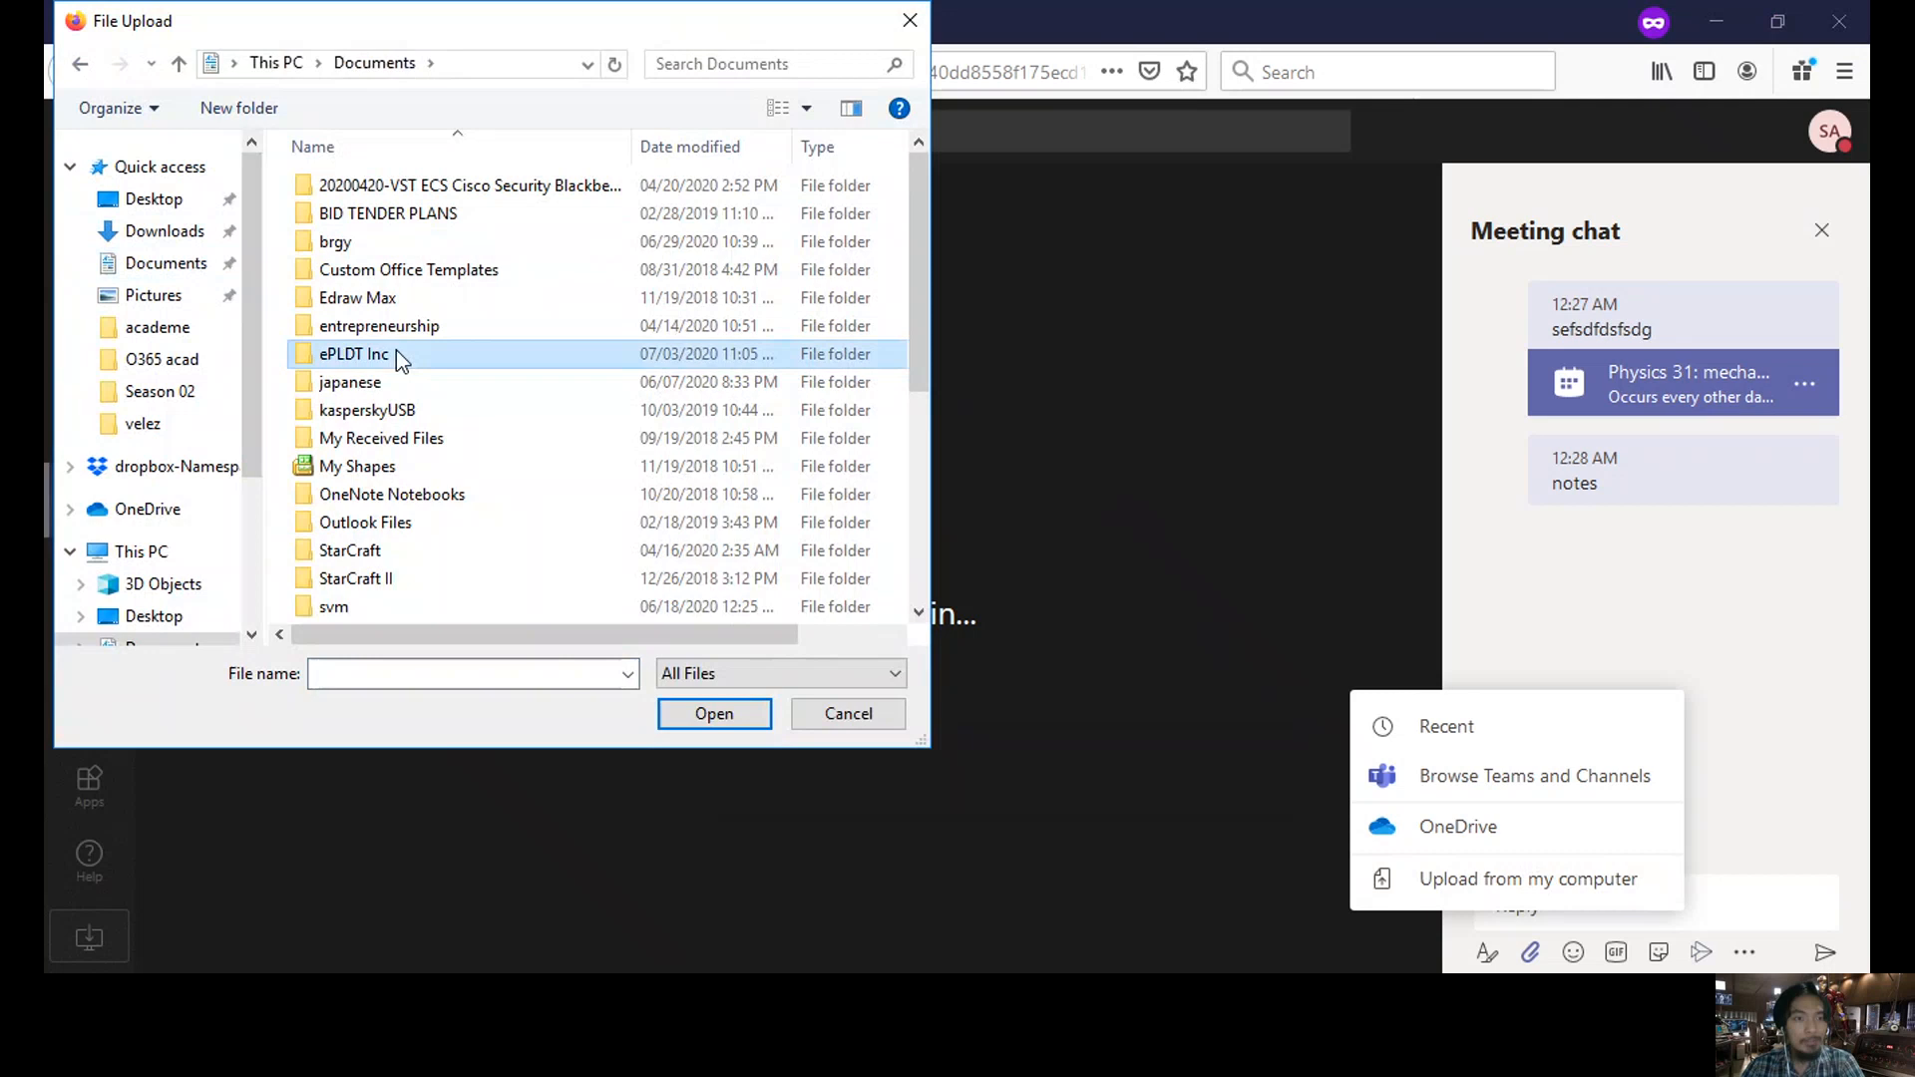
pyautogui.click(400, 327)
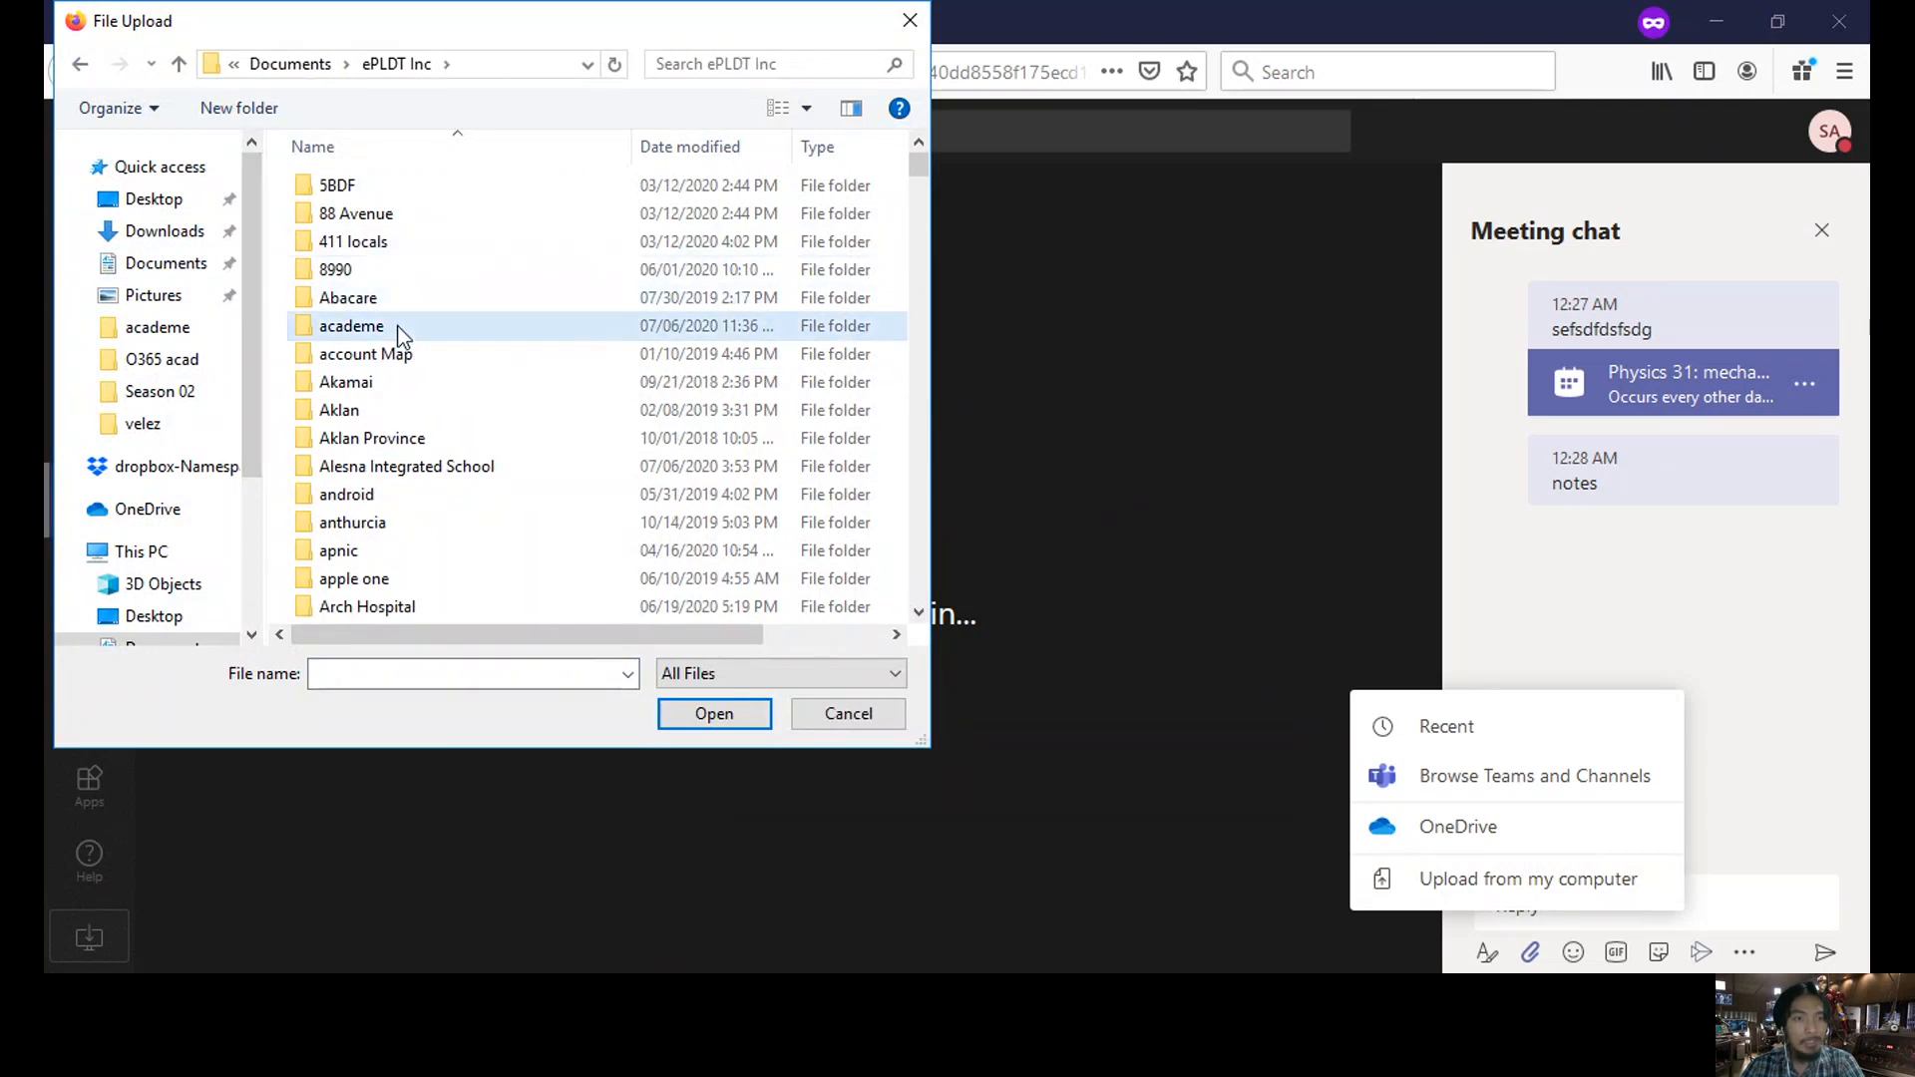
pyautogui.doubleClick(400, 329)
pyautogui.doubleClick(416, 187)
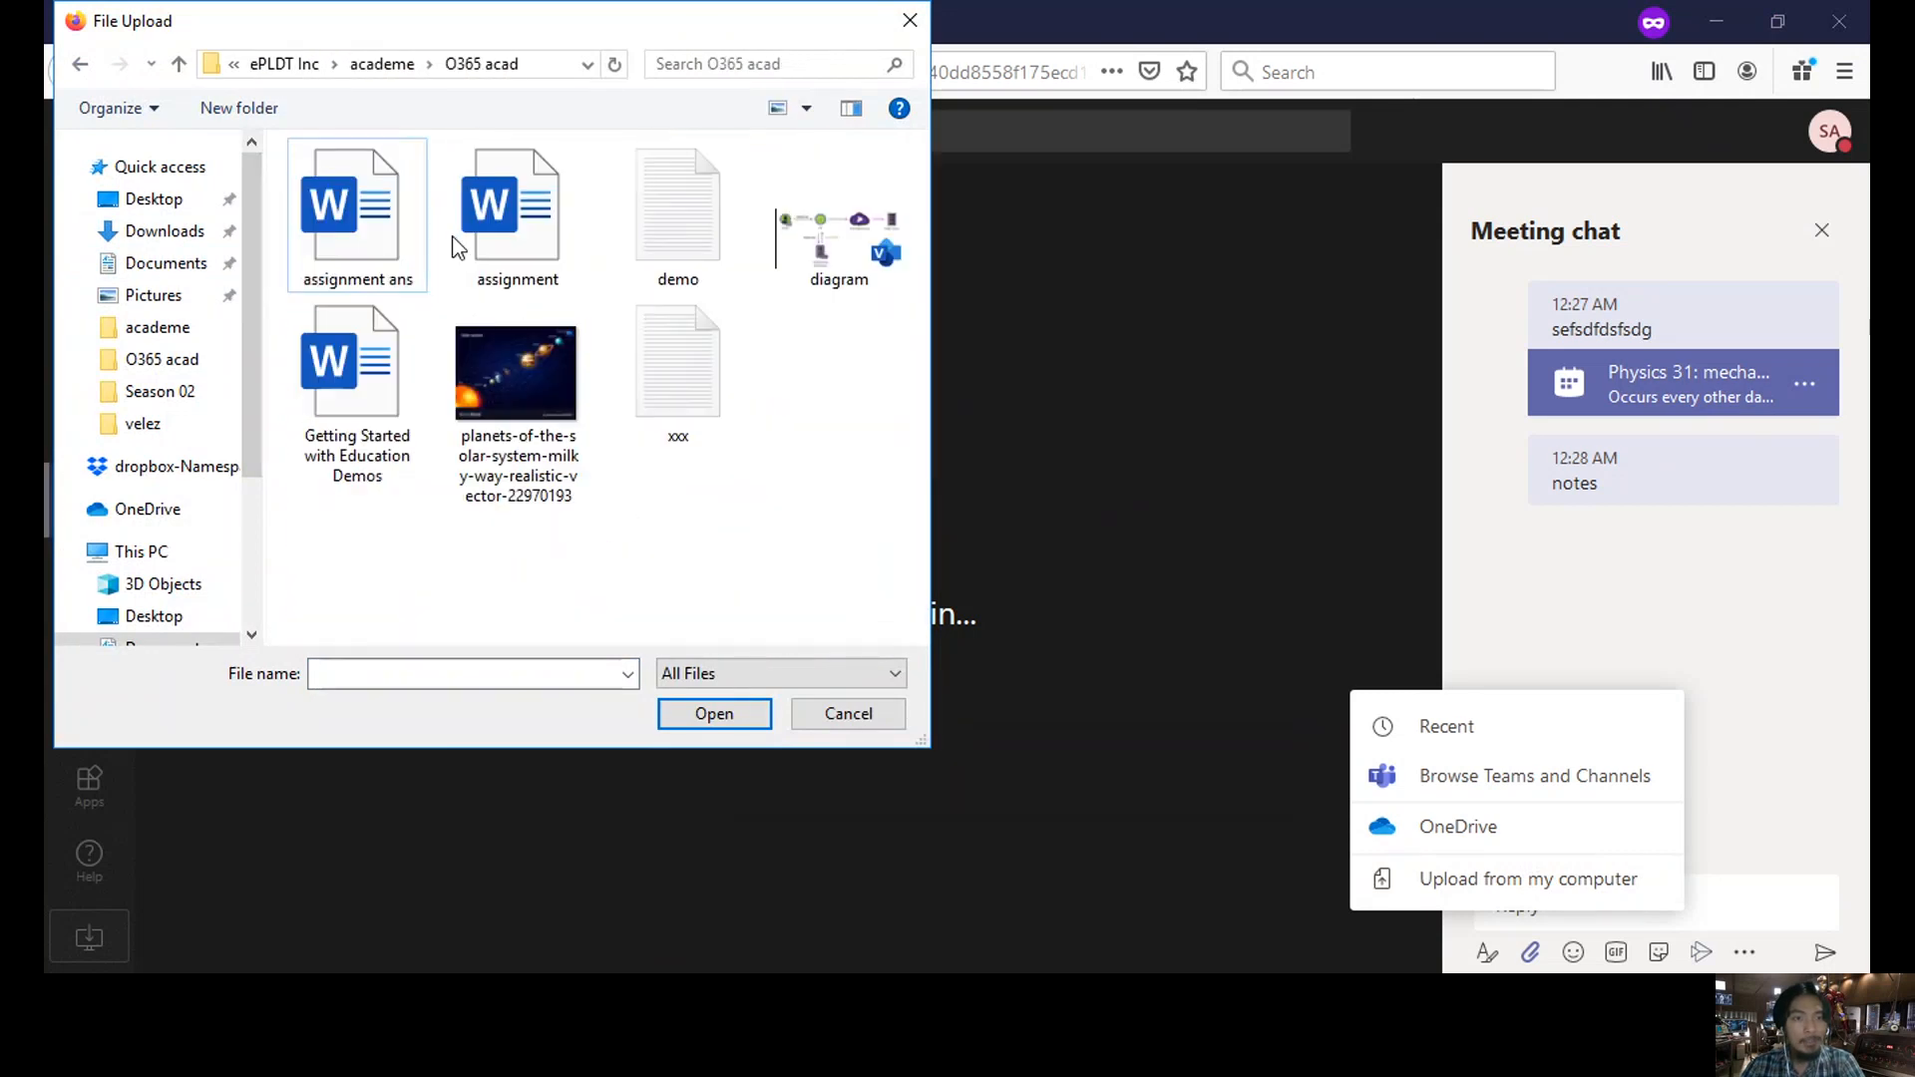
pyautogui.doubleClick(507, 366)
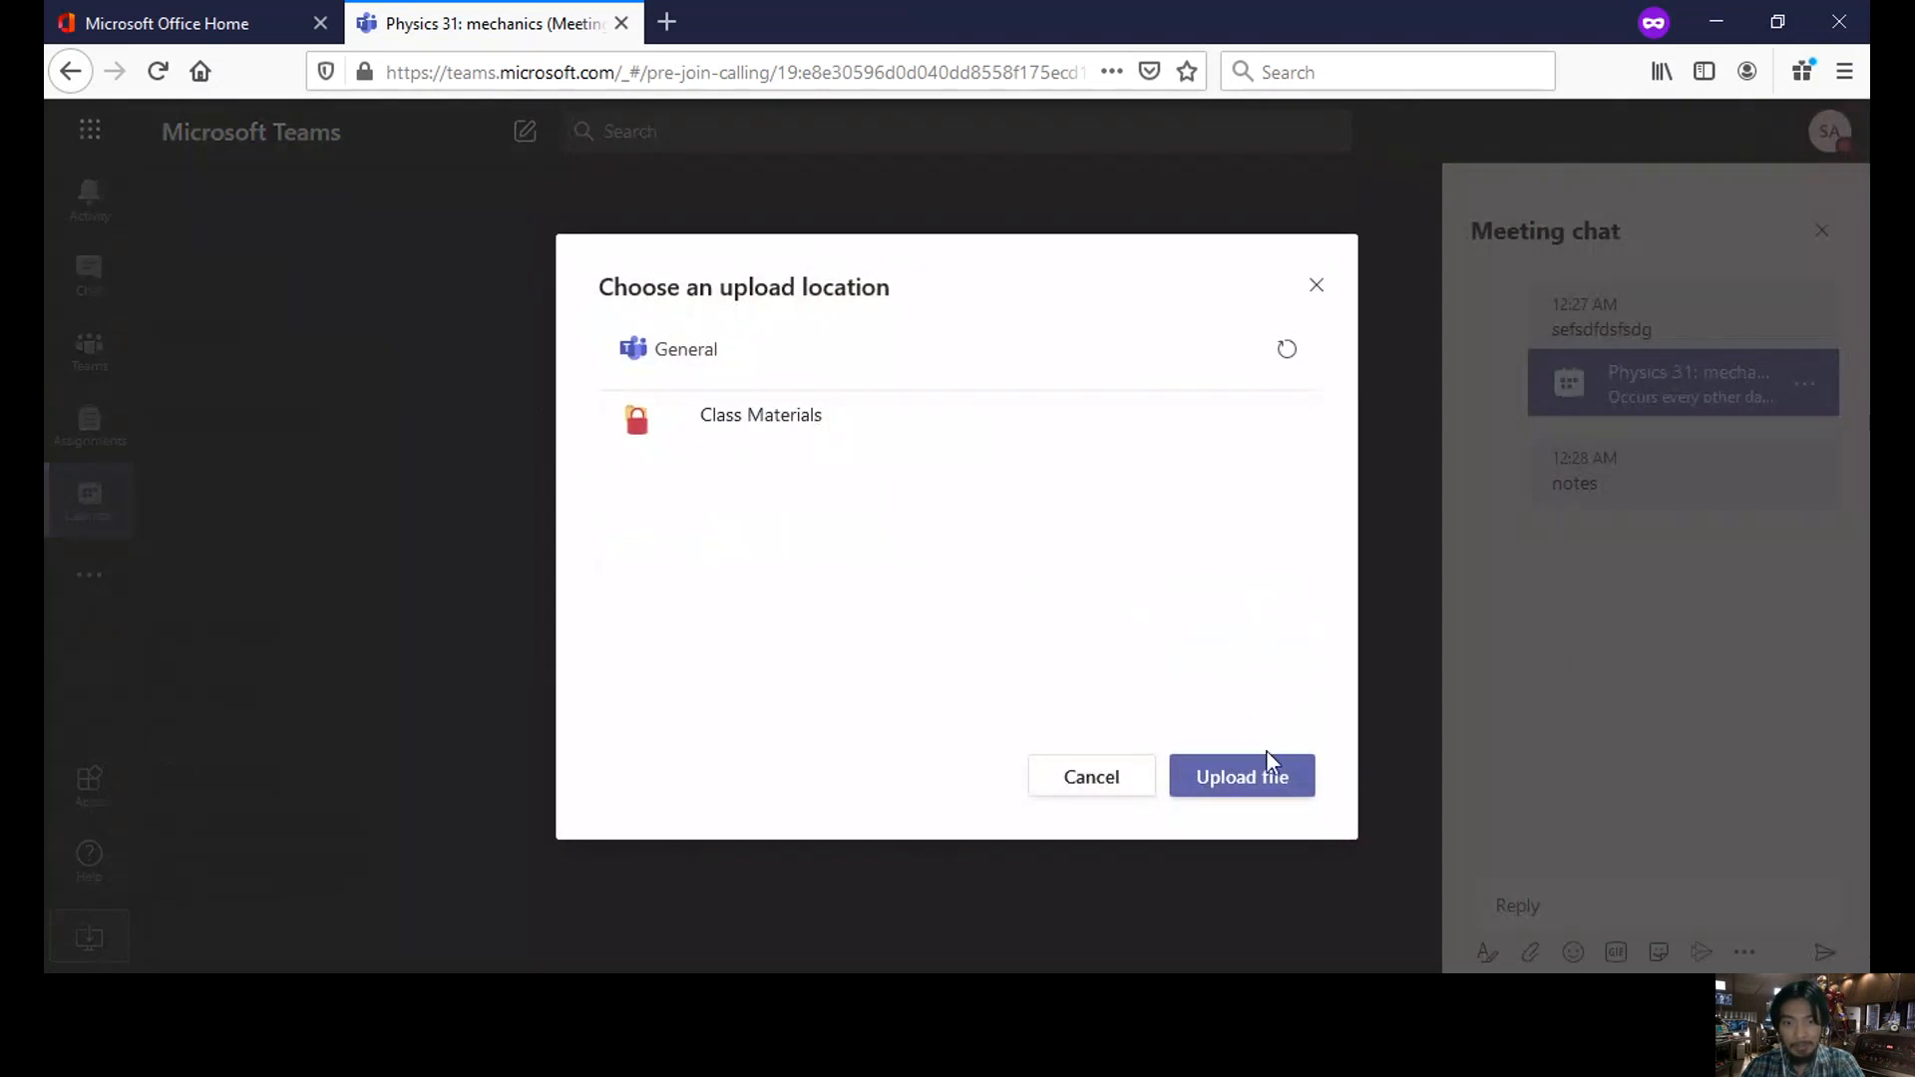
pyautogui.click(1273, 787)
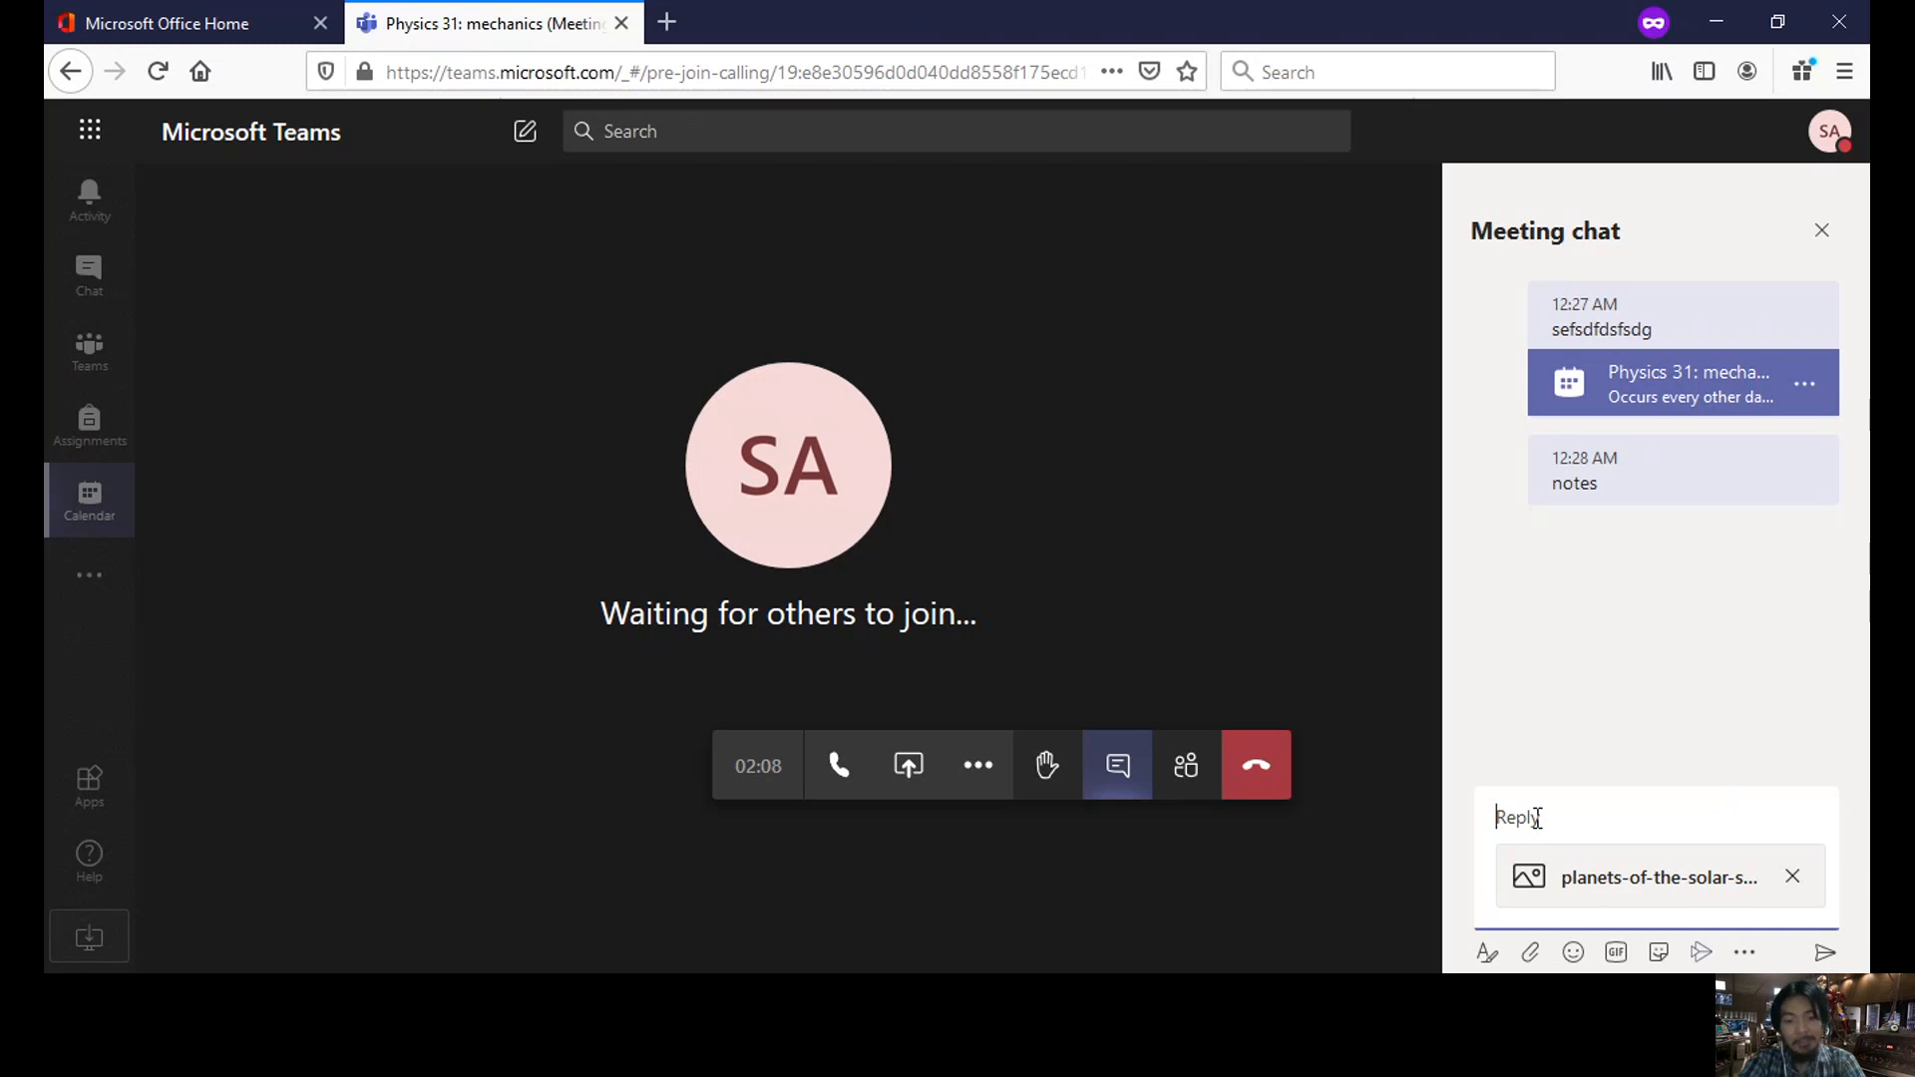
pyautogui.write('pics')
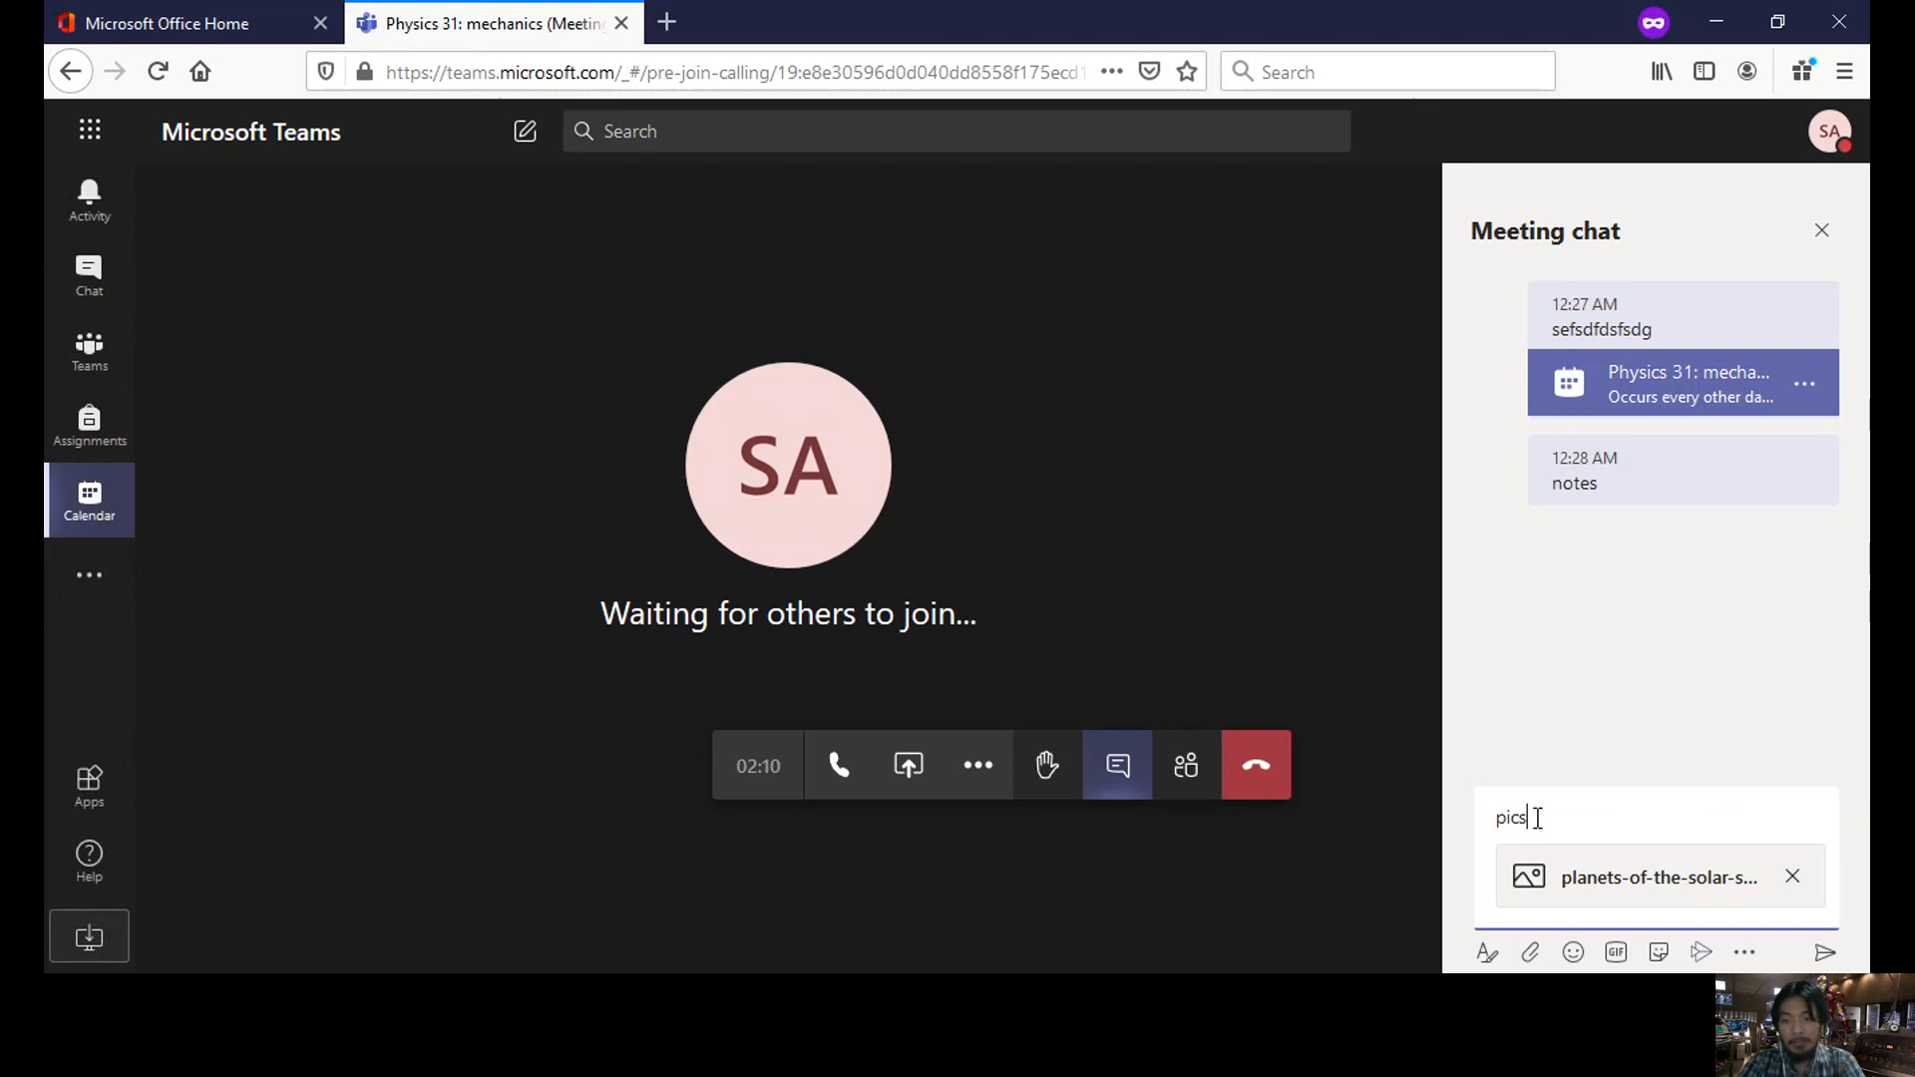
pyautogui.press('Return')
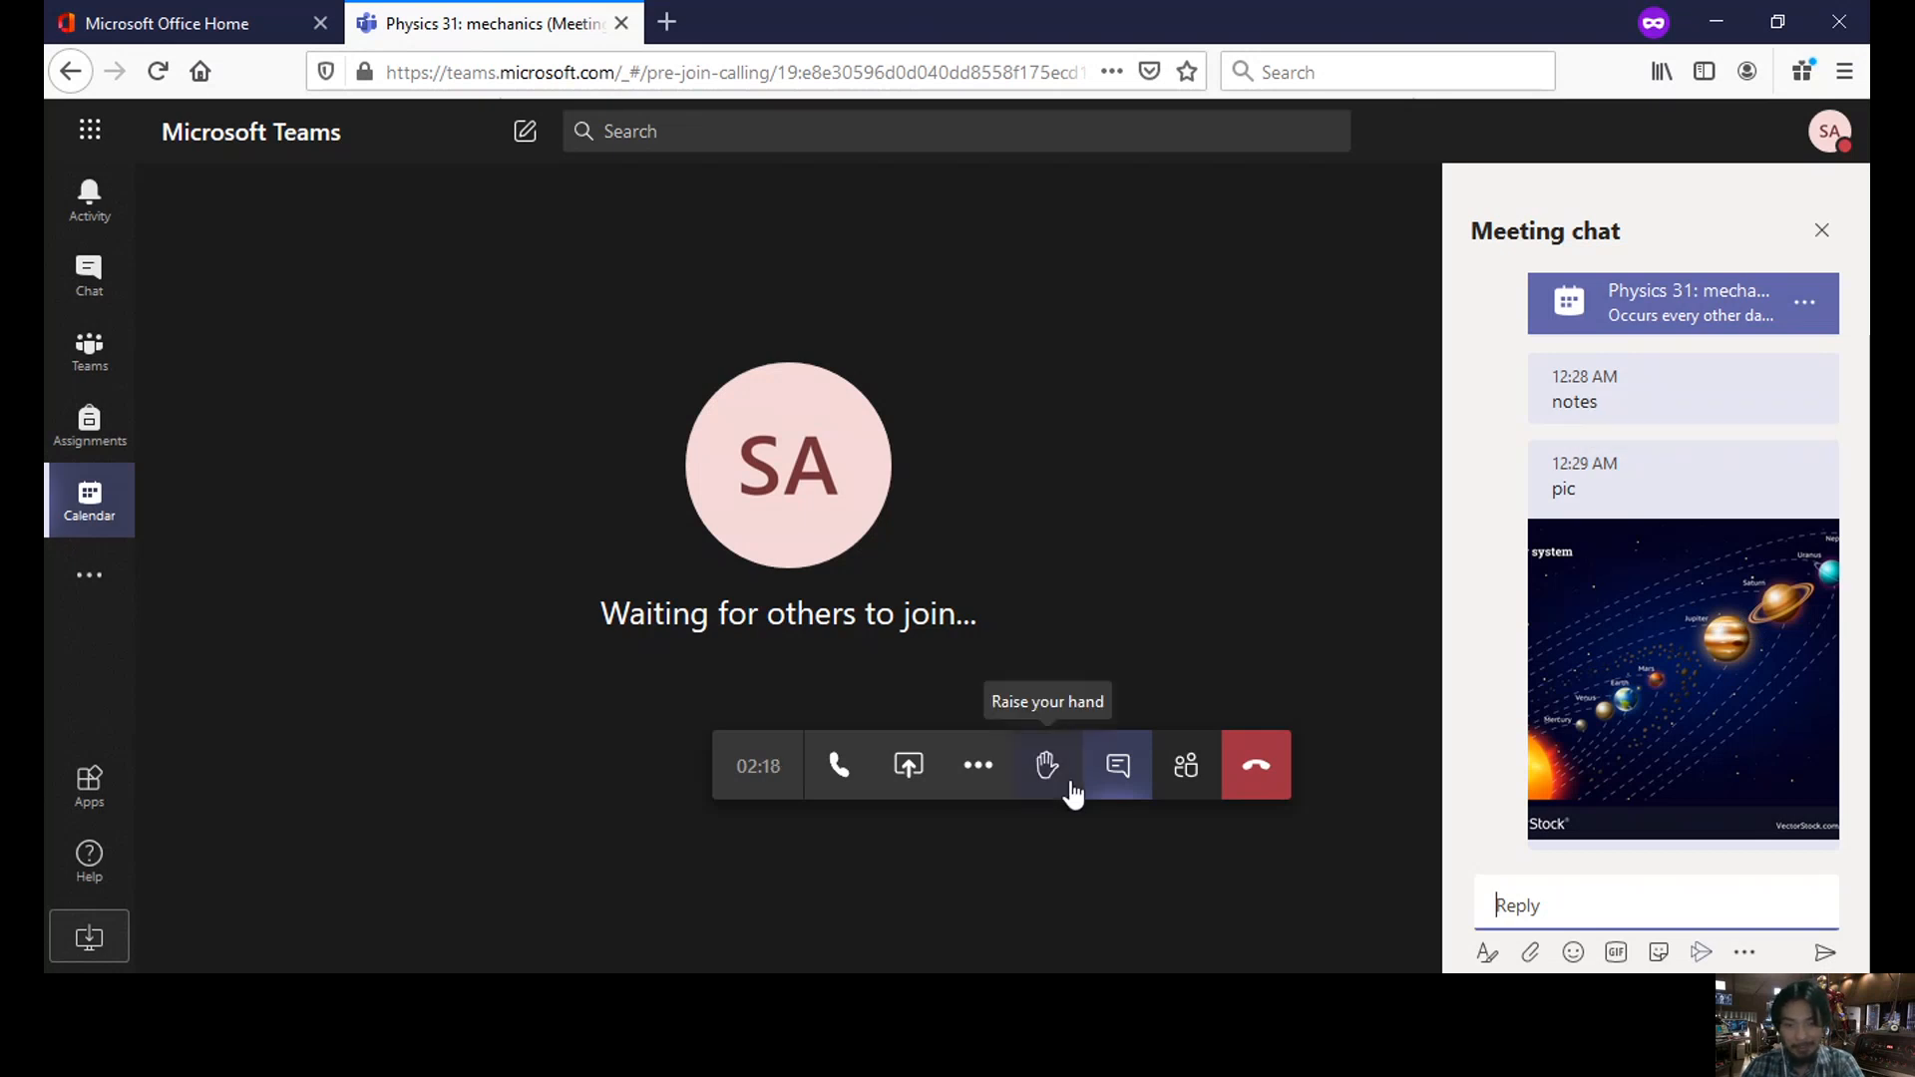
# - Show the meeting notes, then switch the side panel to the Physics 31: mechanics meeting details
pyautogui.click(979, 774)
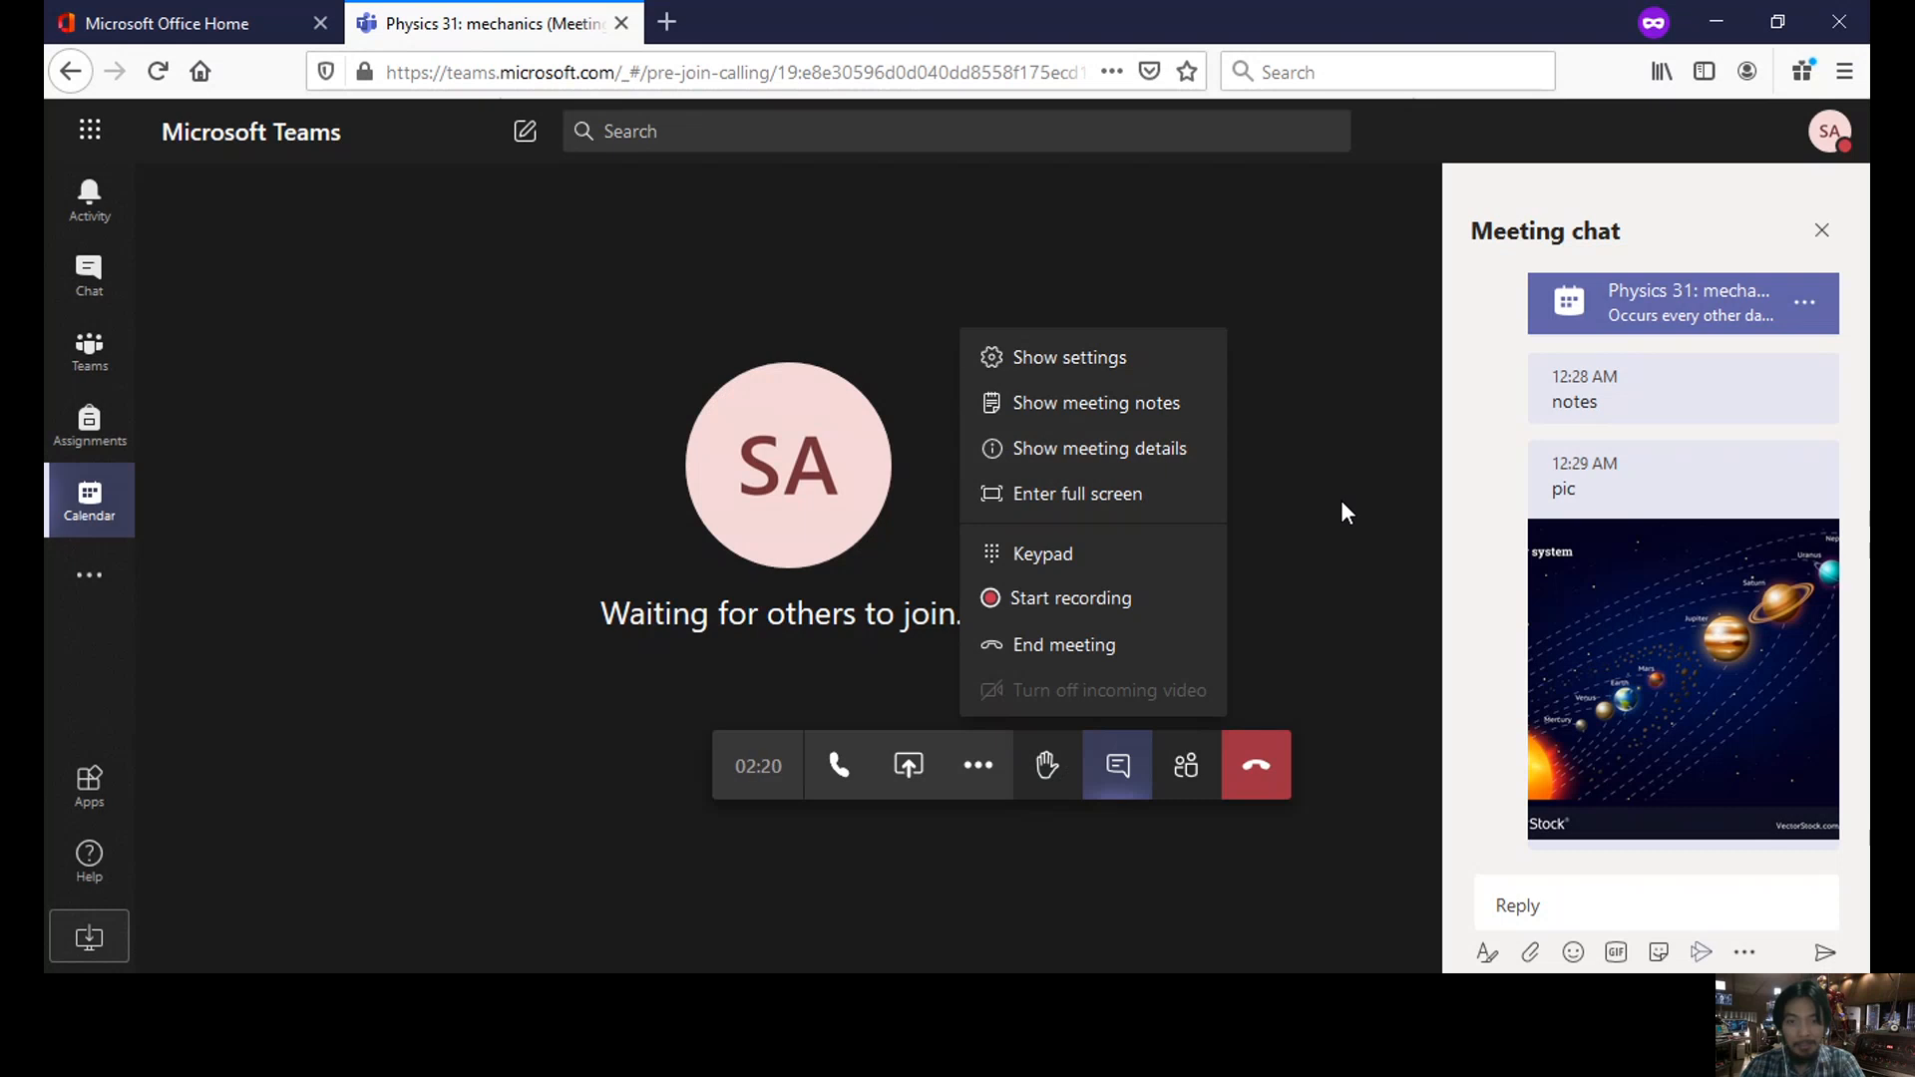
pyautogui.click(1171, 409)
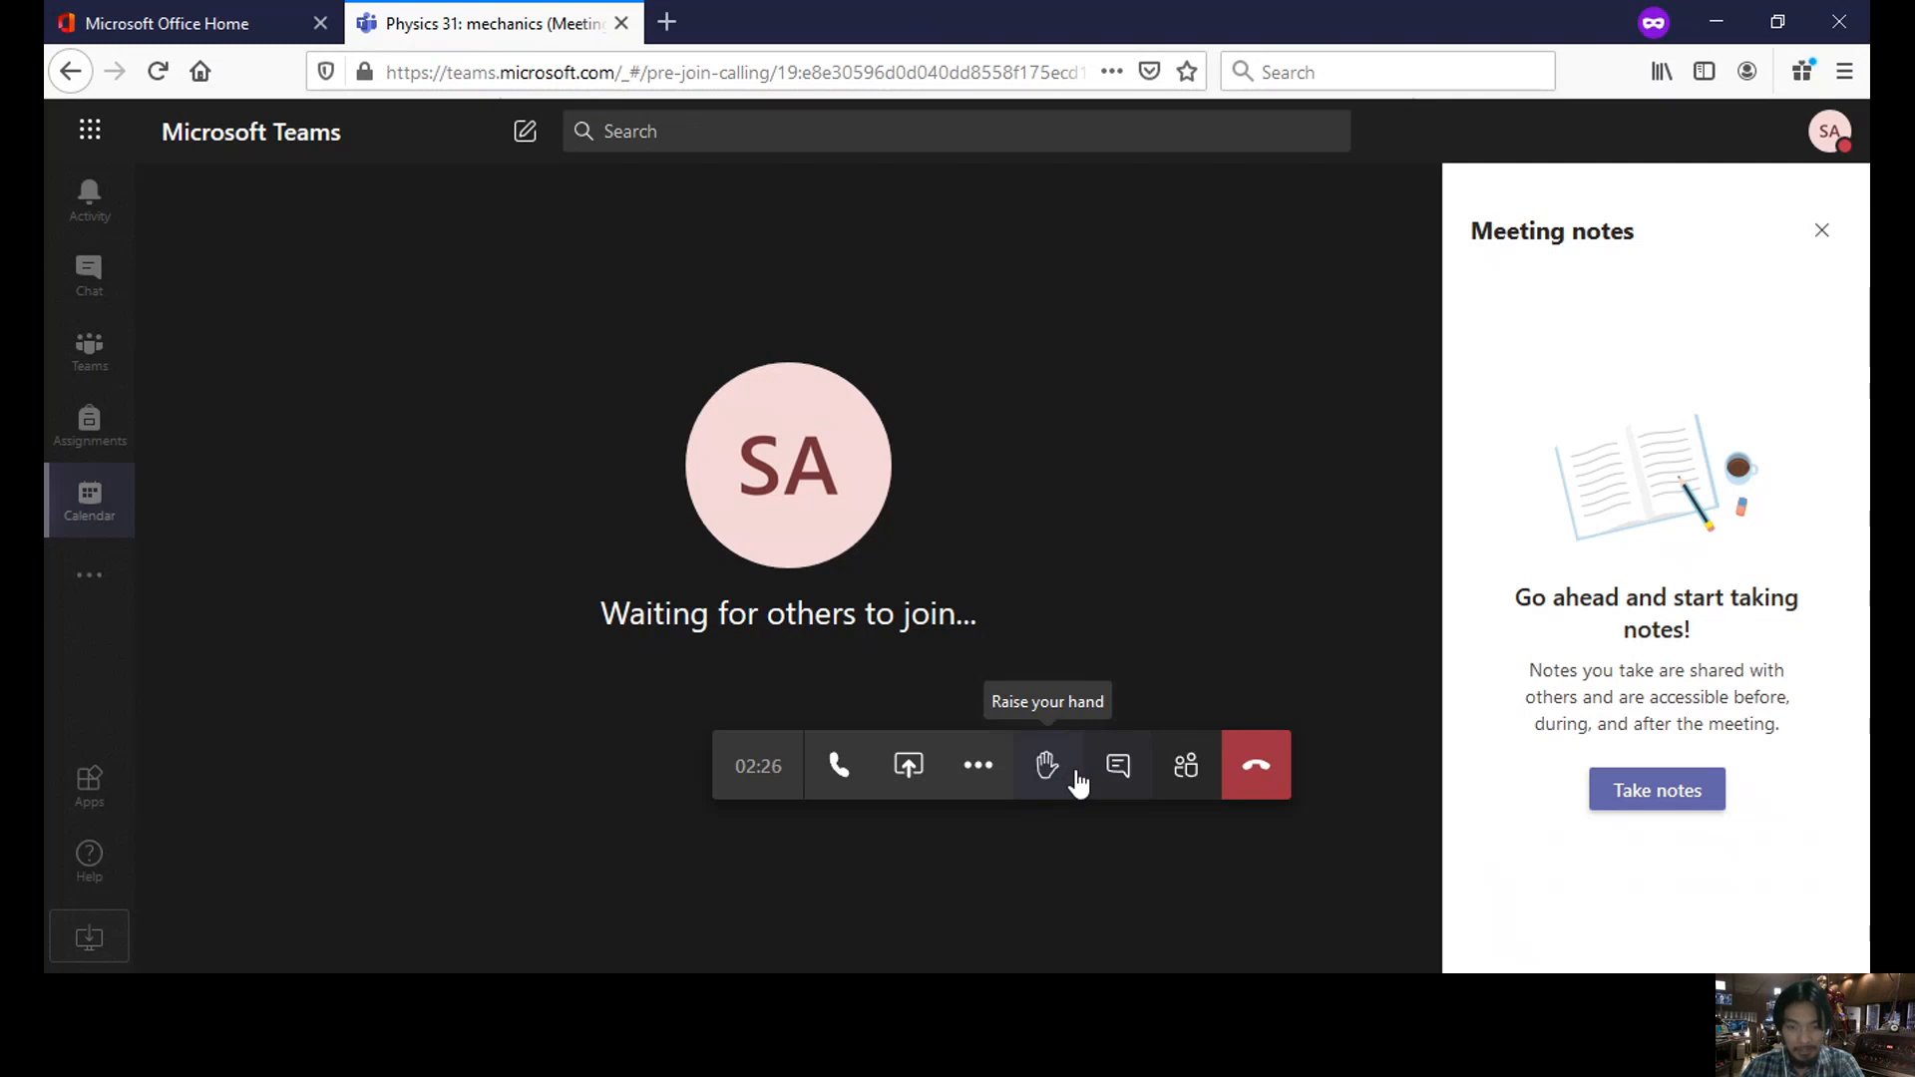
pyautogui.click(993, 770)
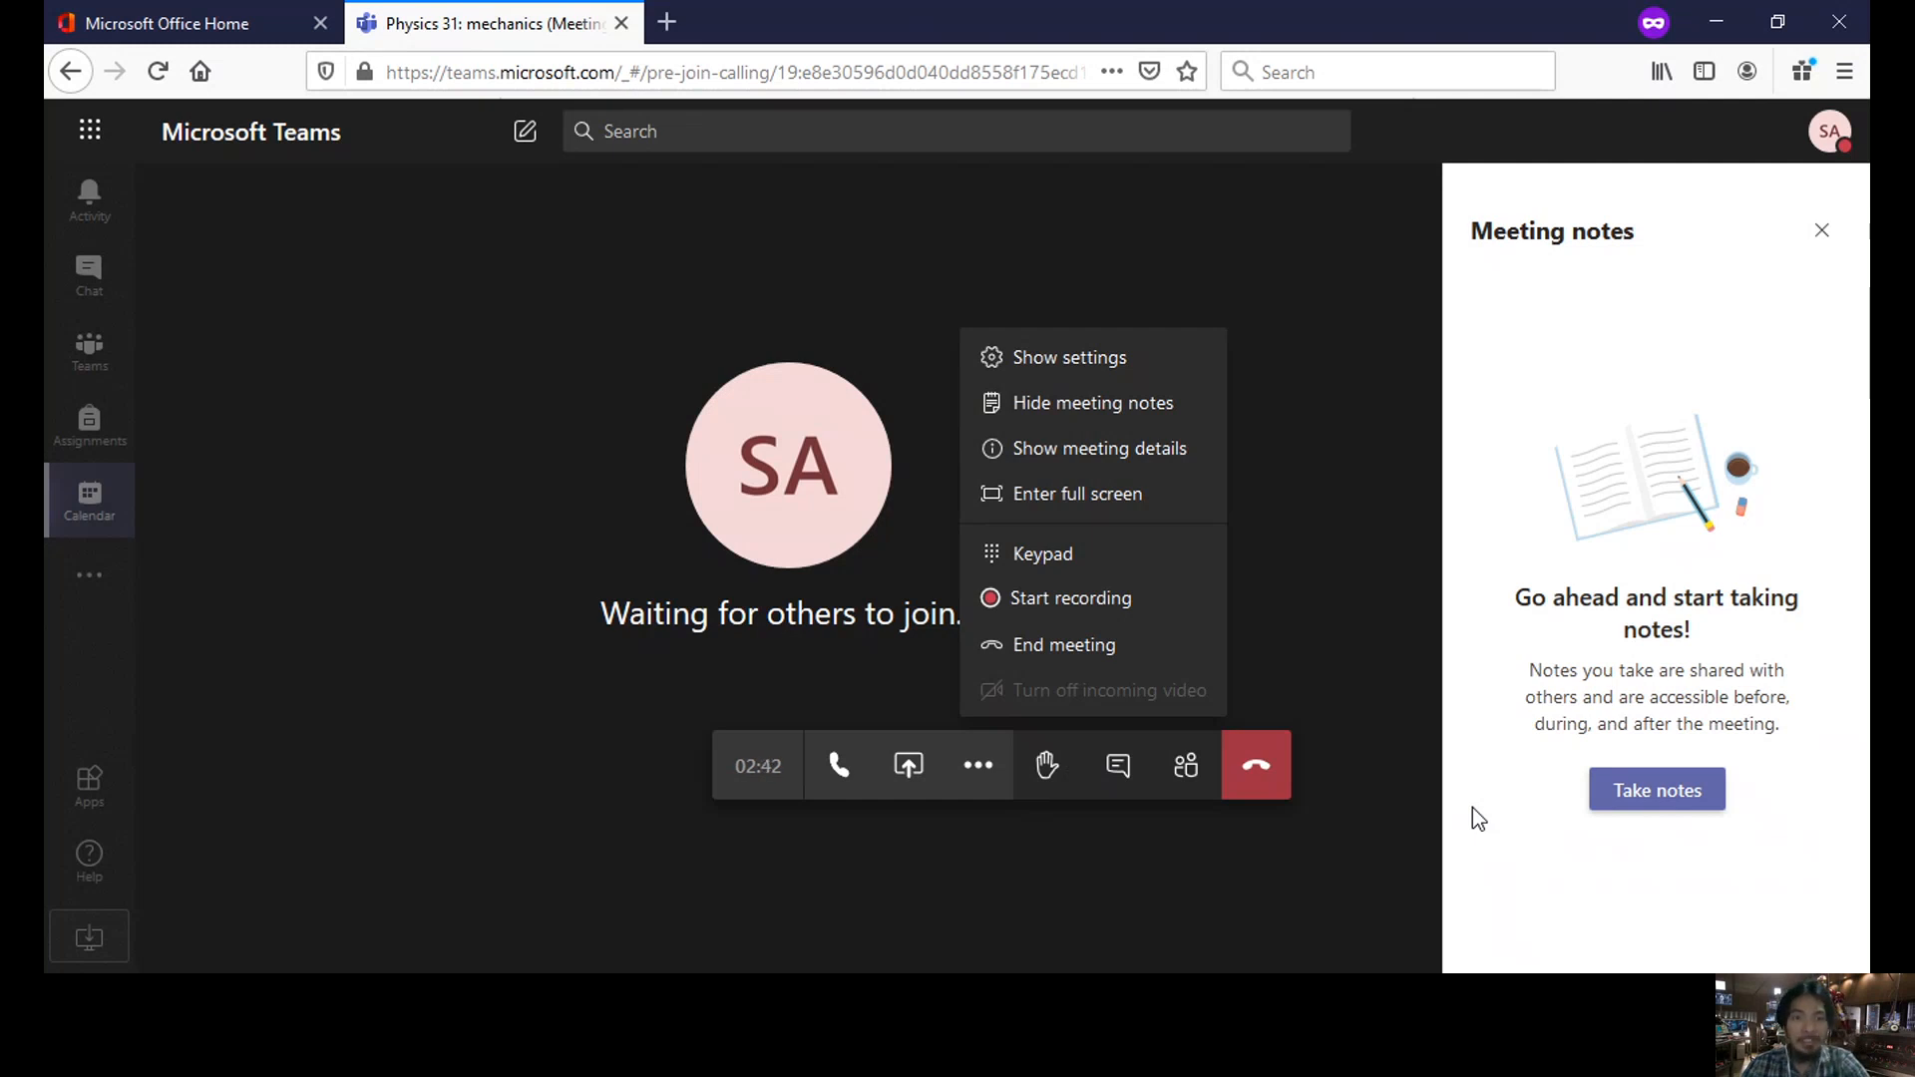
pyautogui.click(1104, 450)
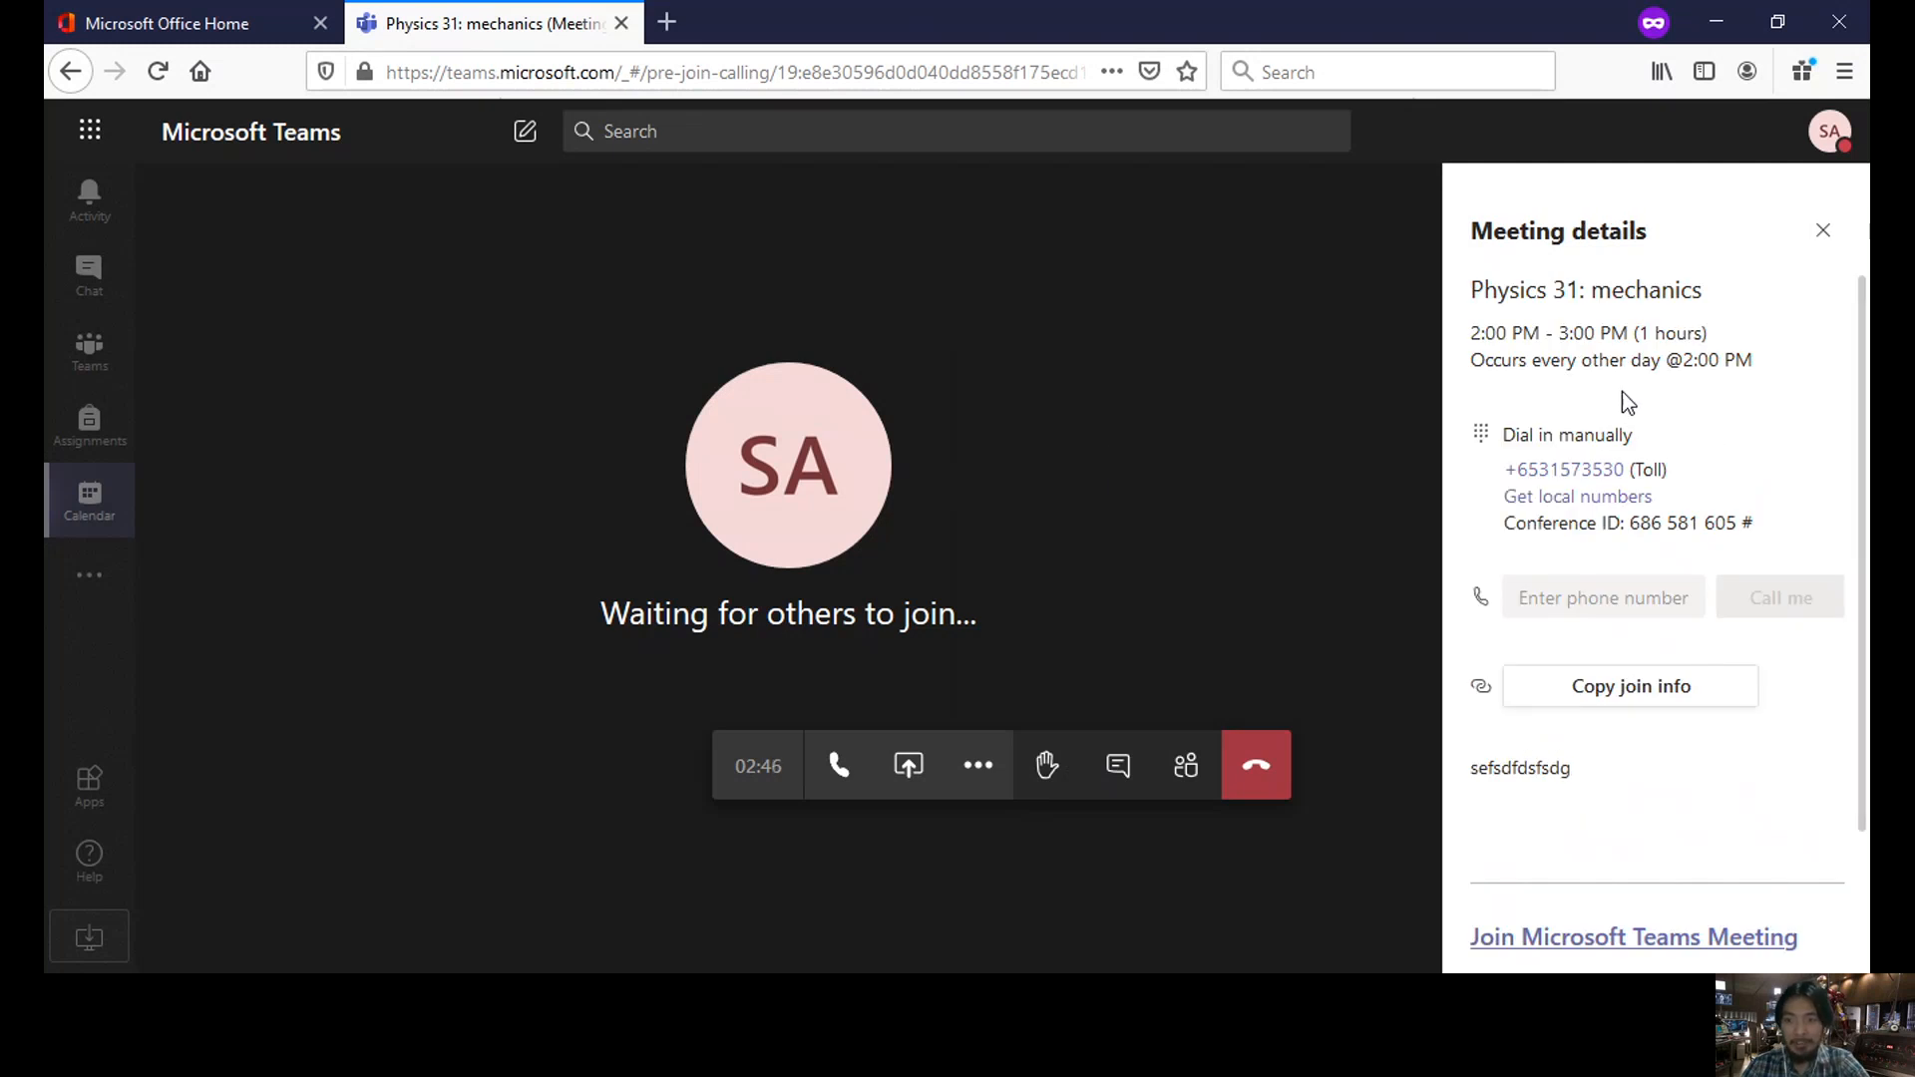
pyautogui.click(978, 766)
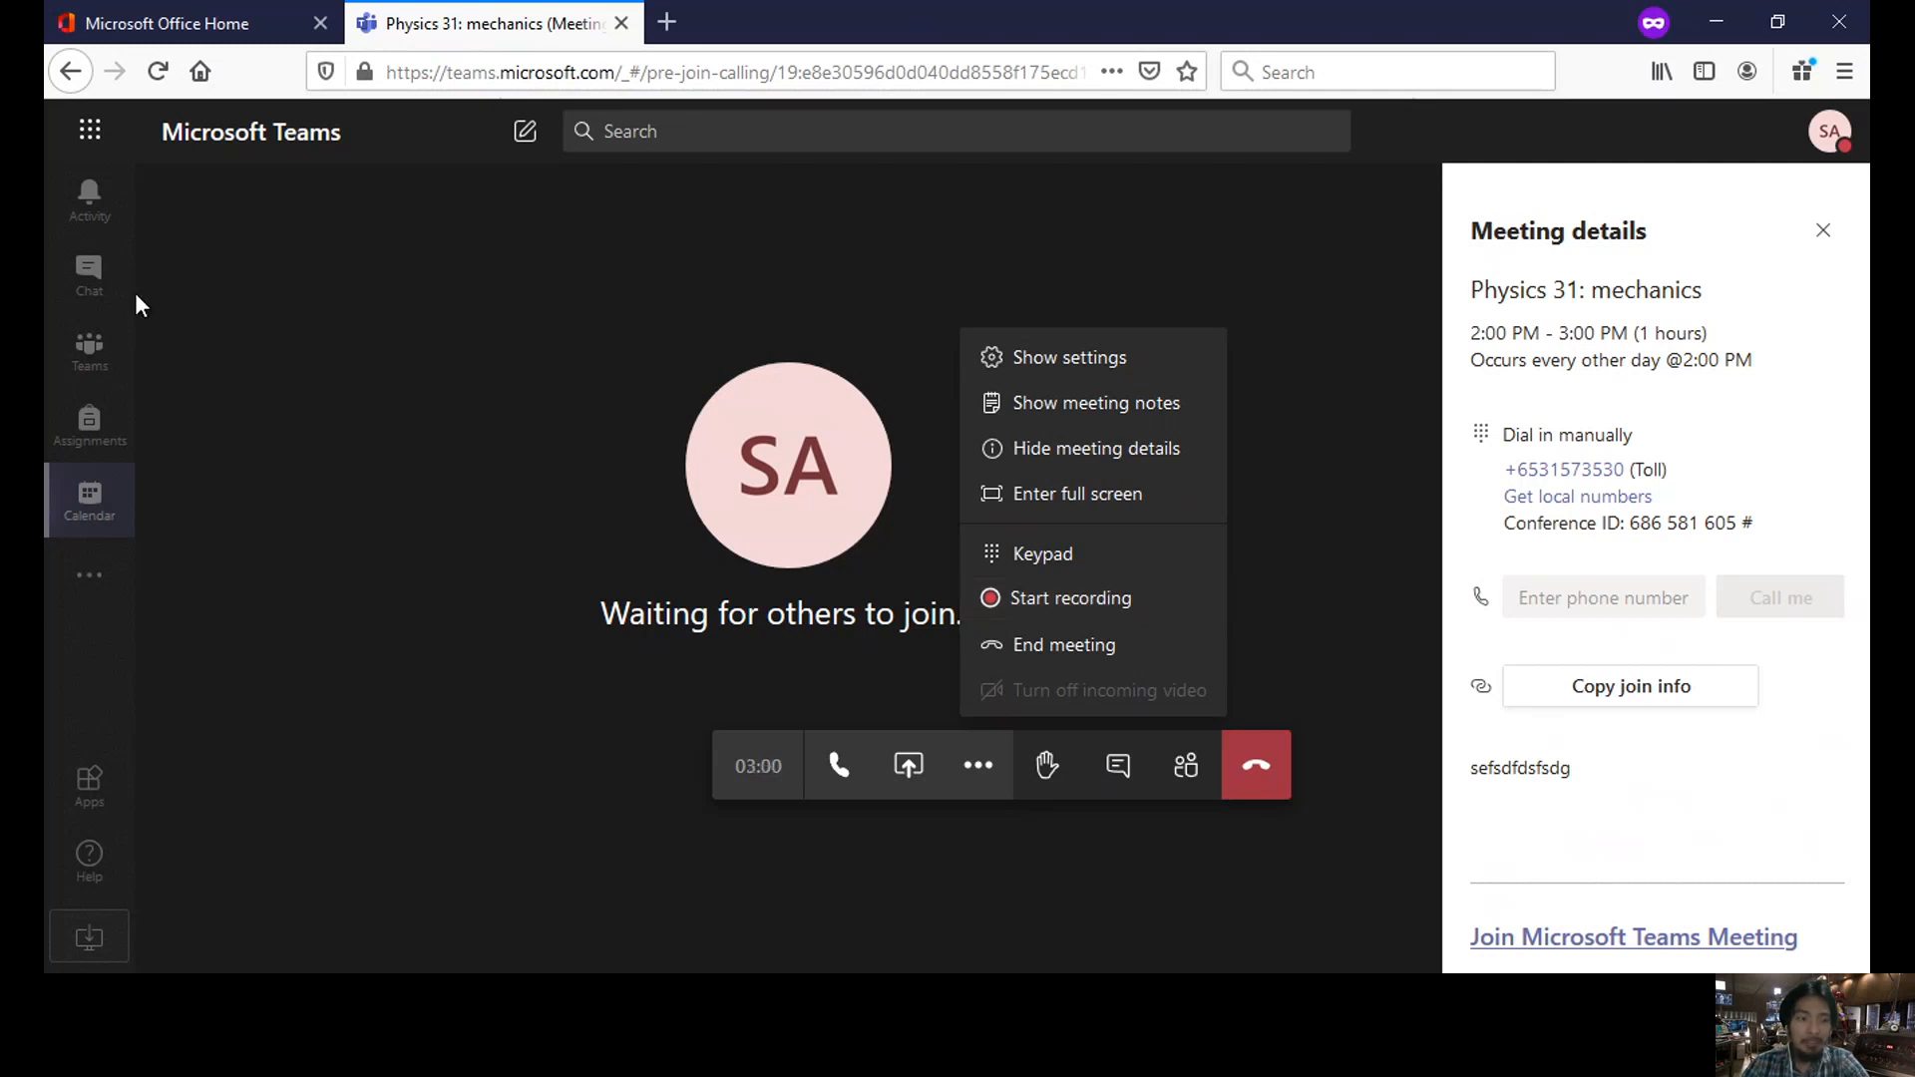
# - Browse the Teams apps list, check the Polly chat, then return to the meeting call
pyautogui.click(100, 588)
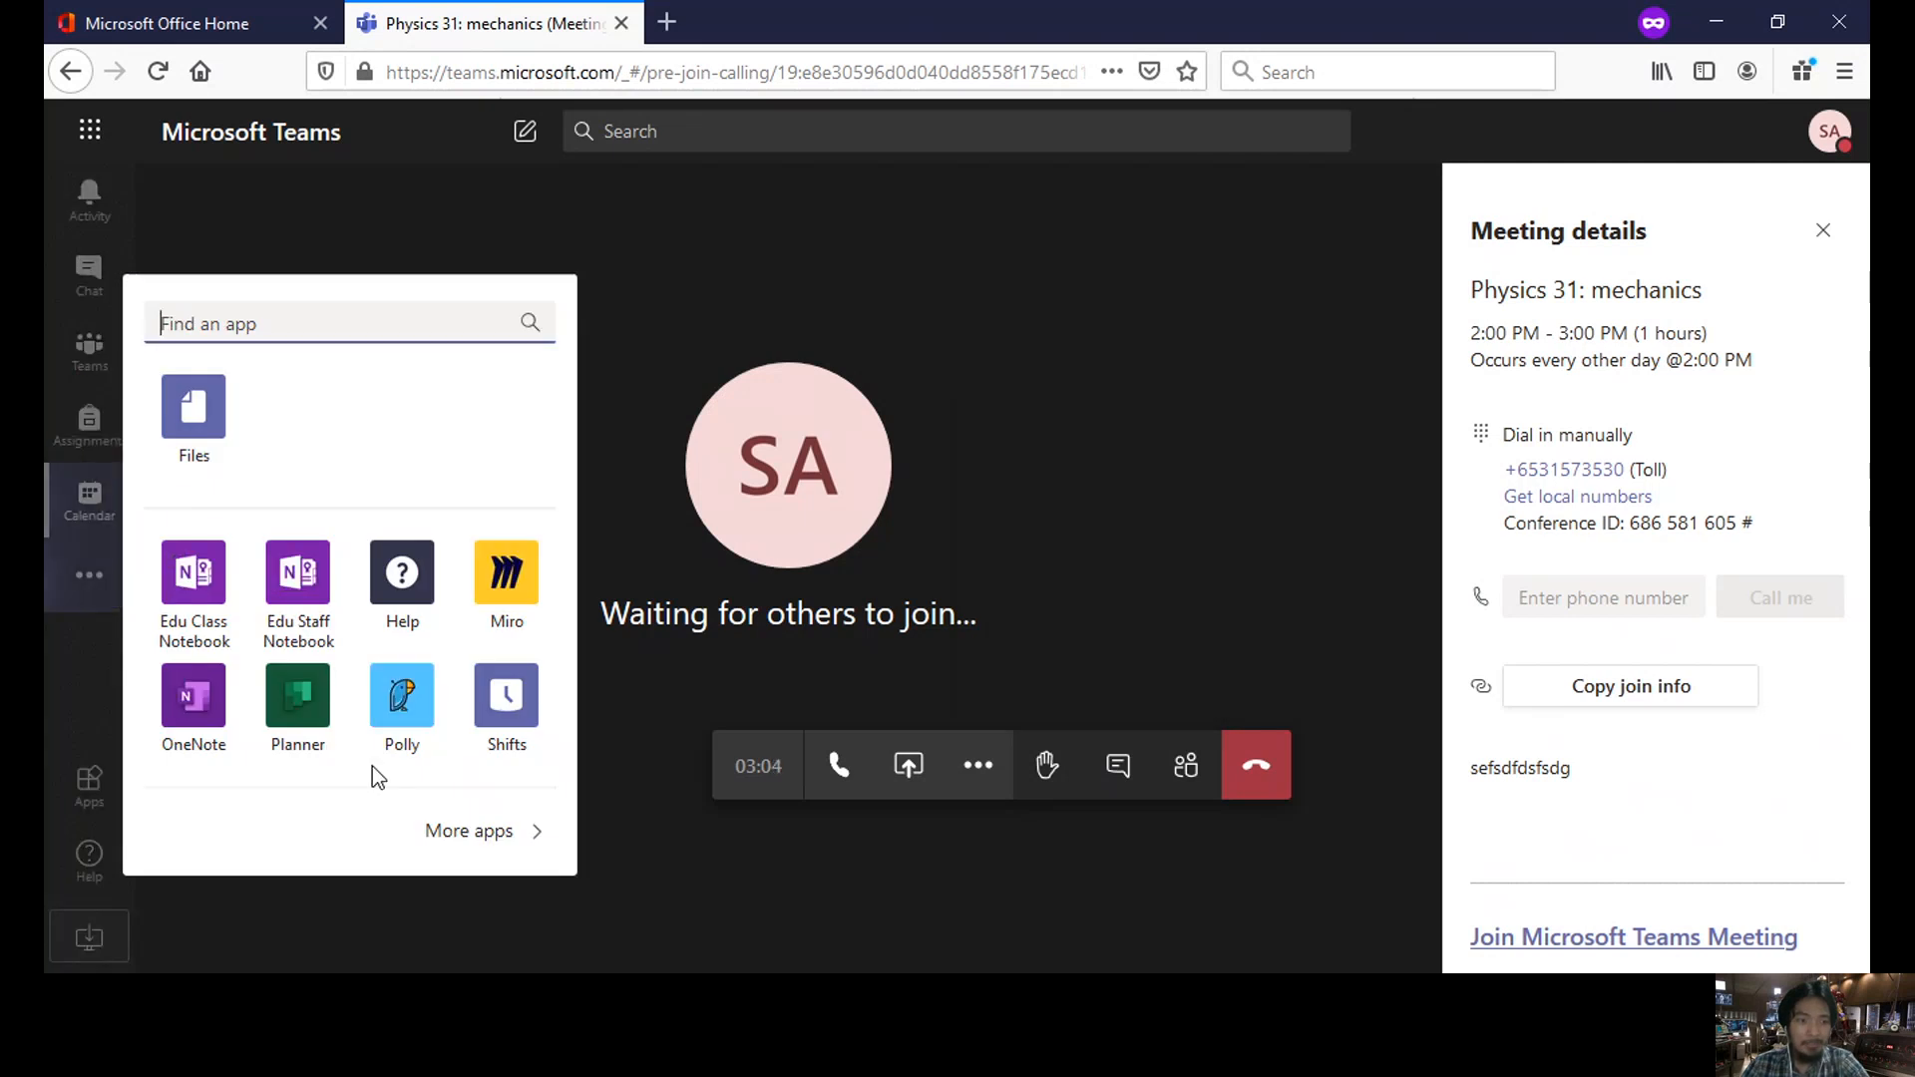
pyautogui.scroll(-2, 379, 459)
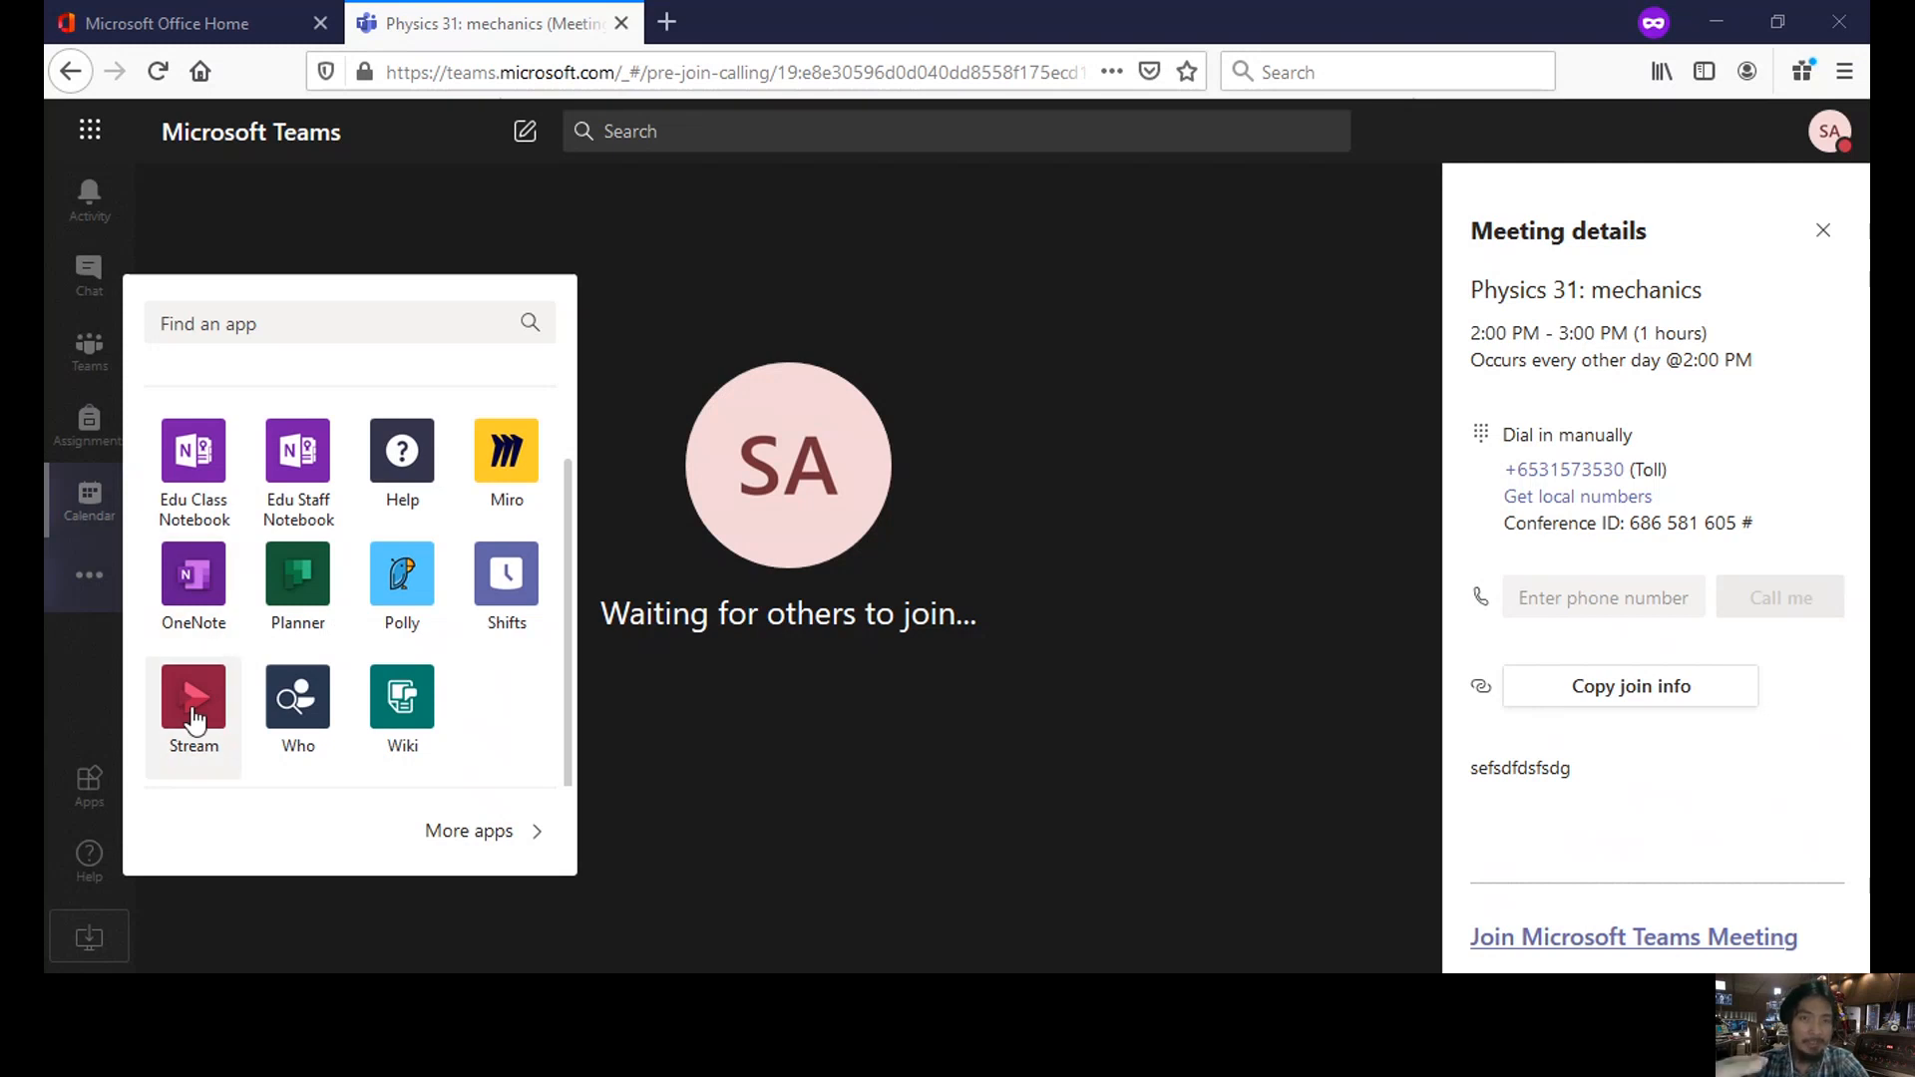
pyautogui.moveTo(675, 359)
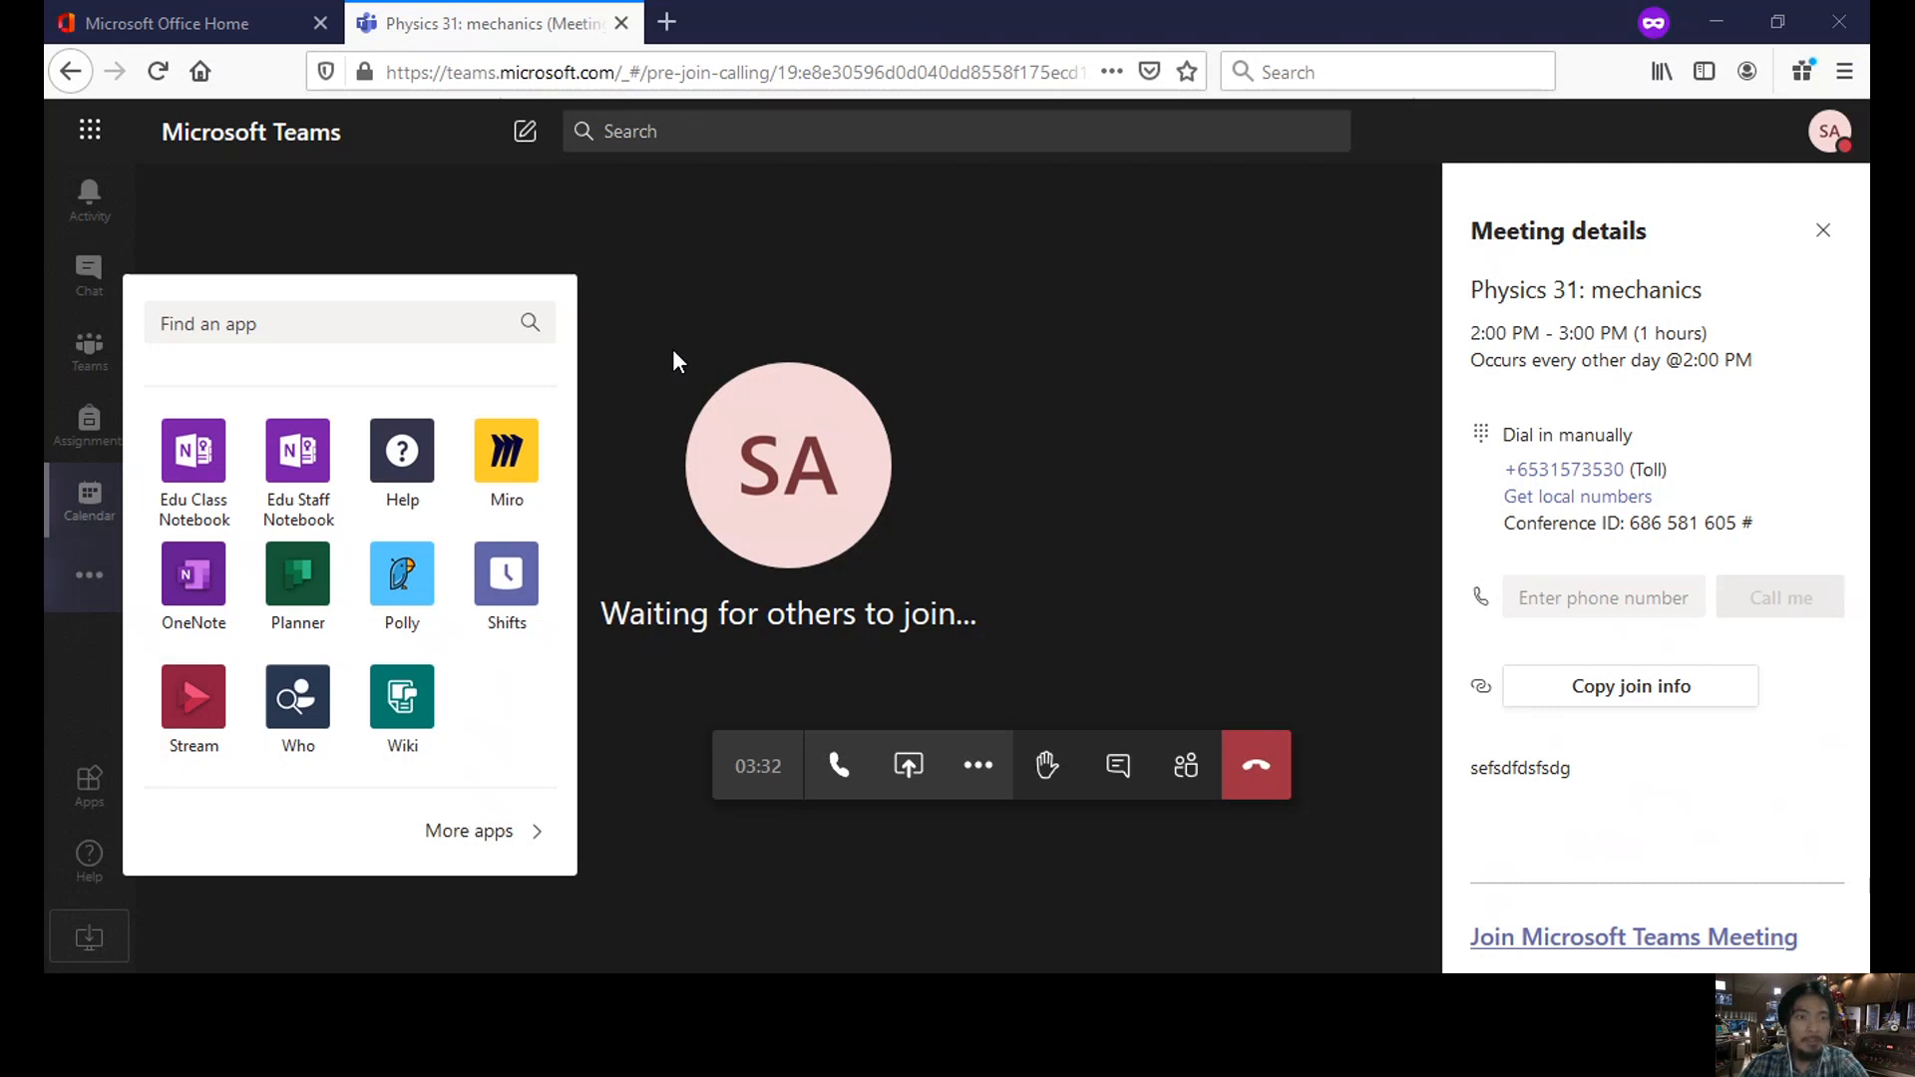
pyautogui.click(674, 327)
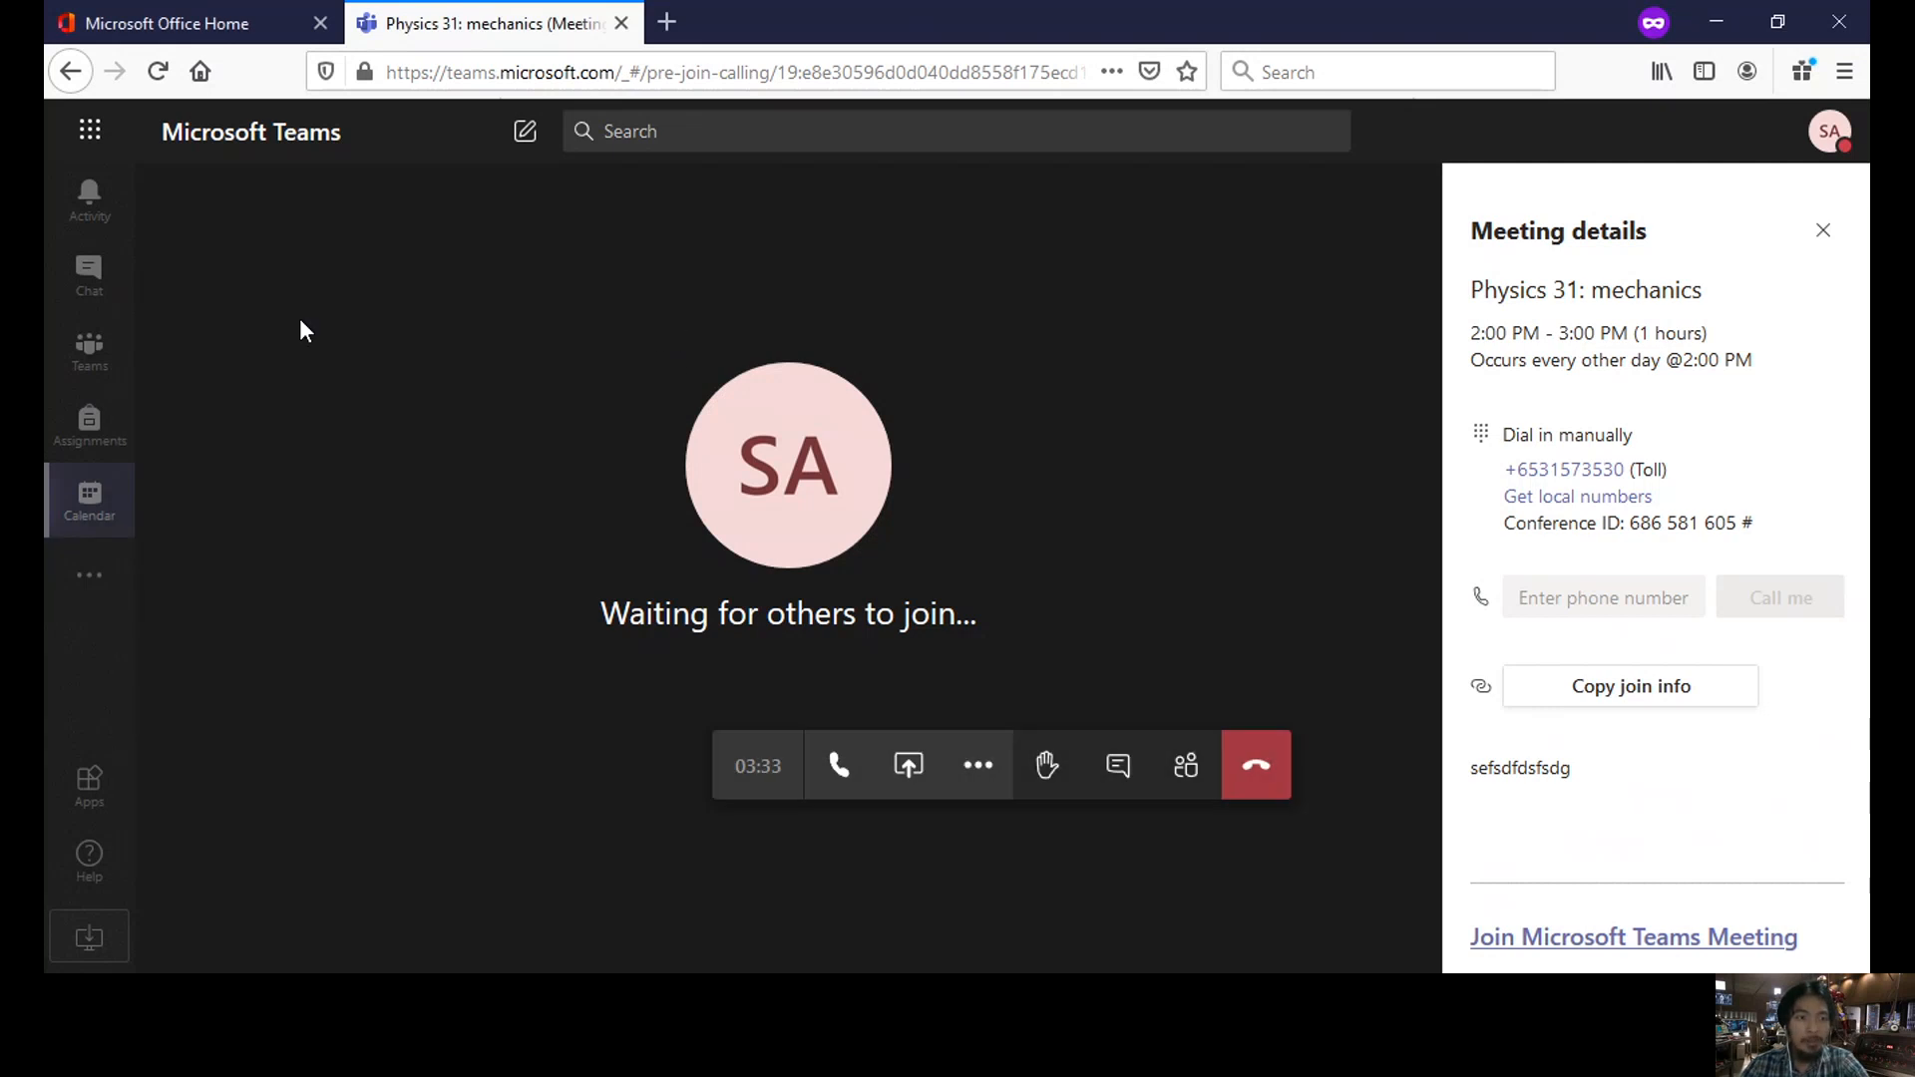
pyautogui.click(90, 280)
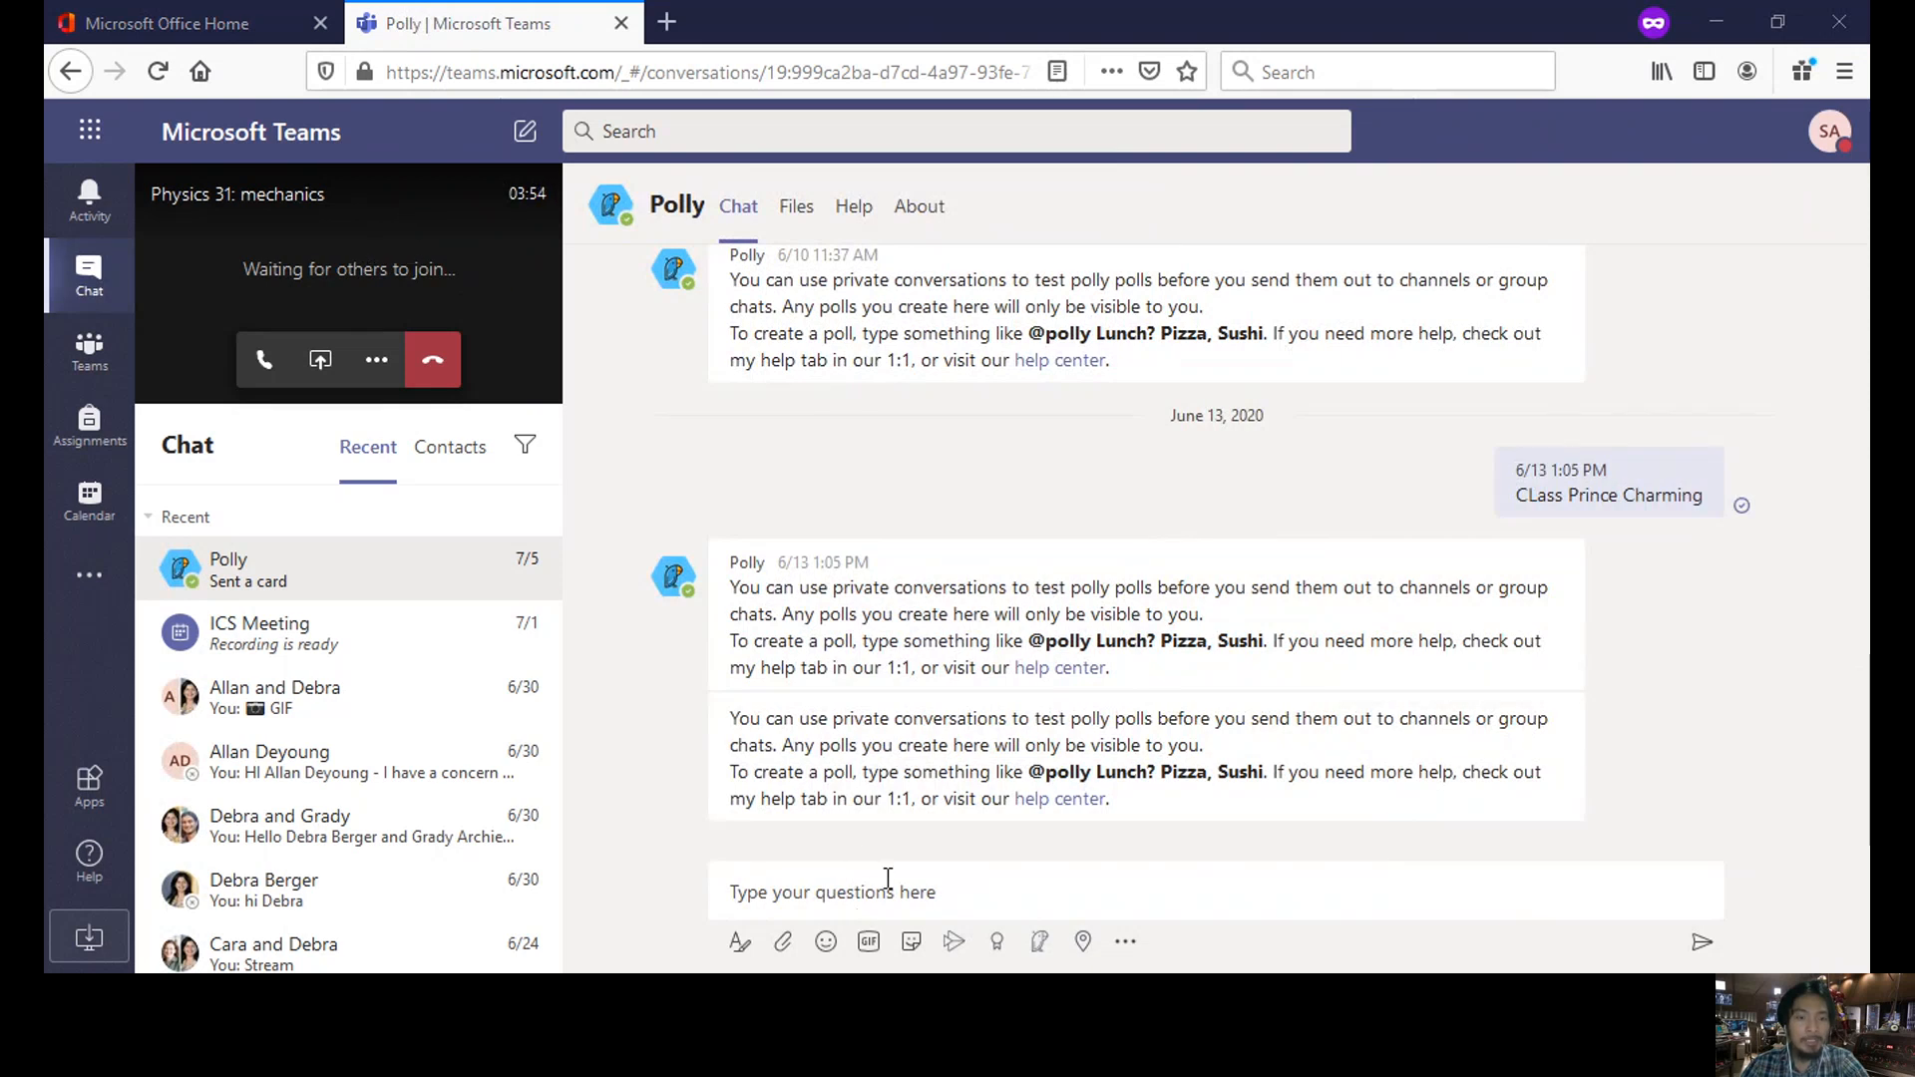
pyautogui.click(365, 195)
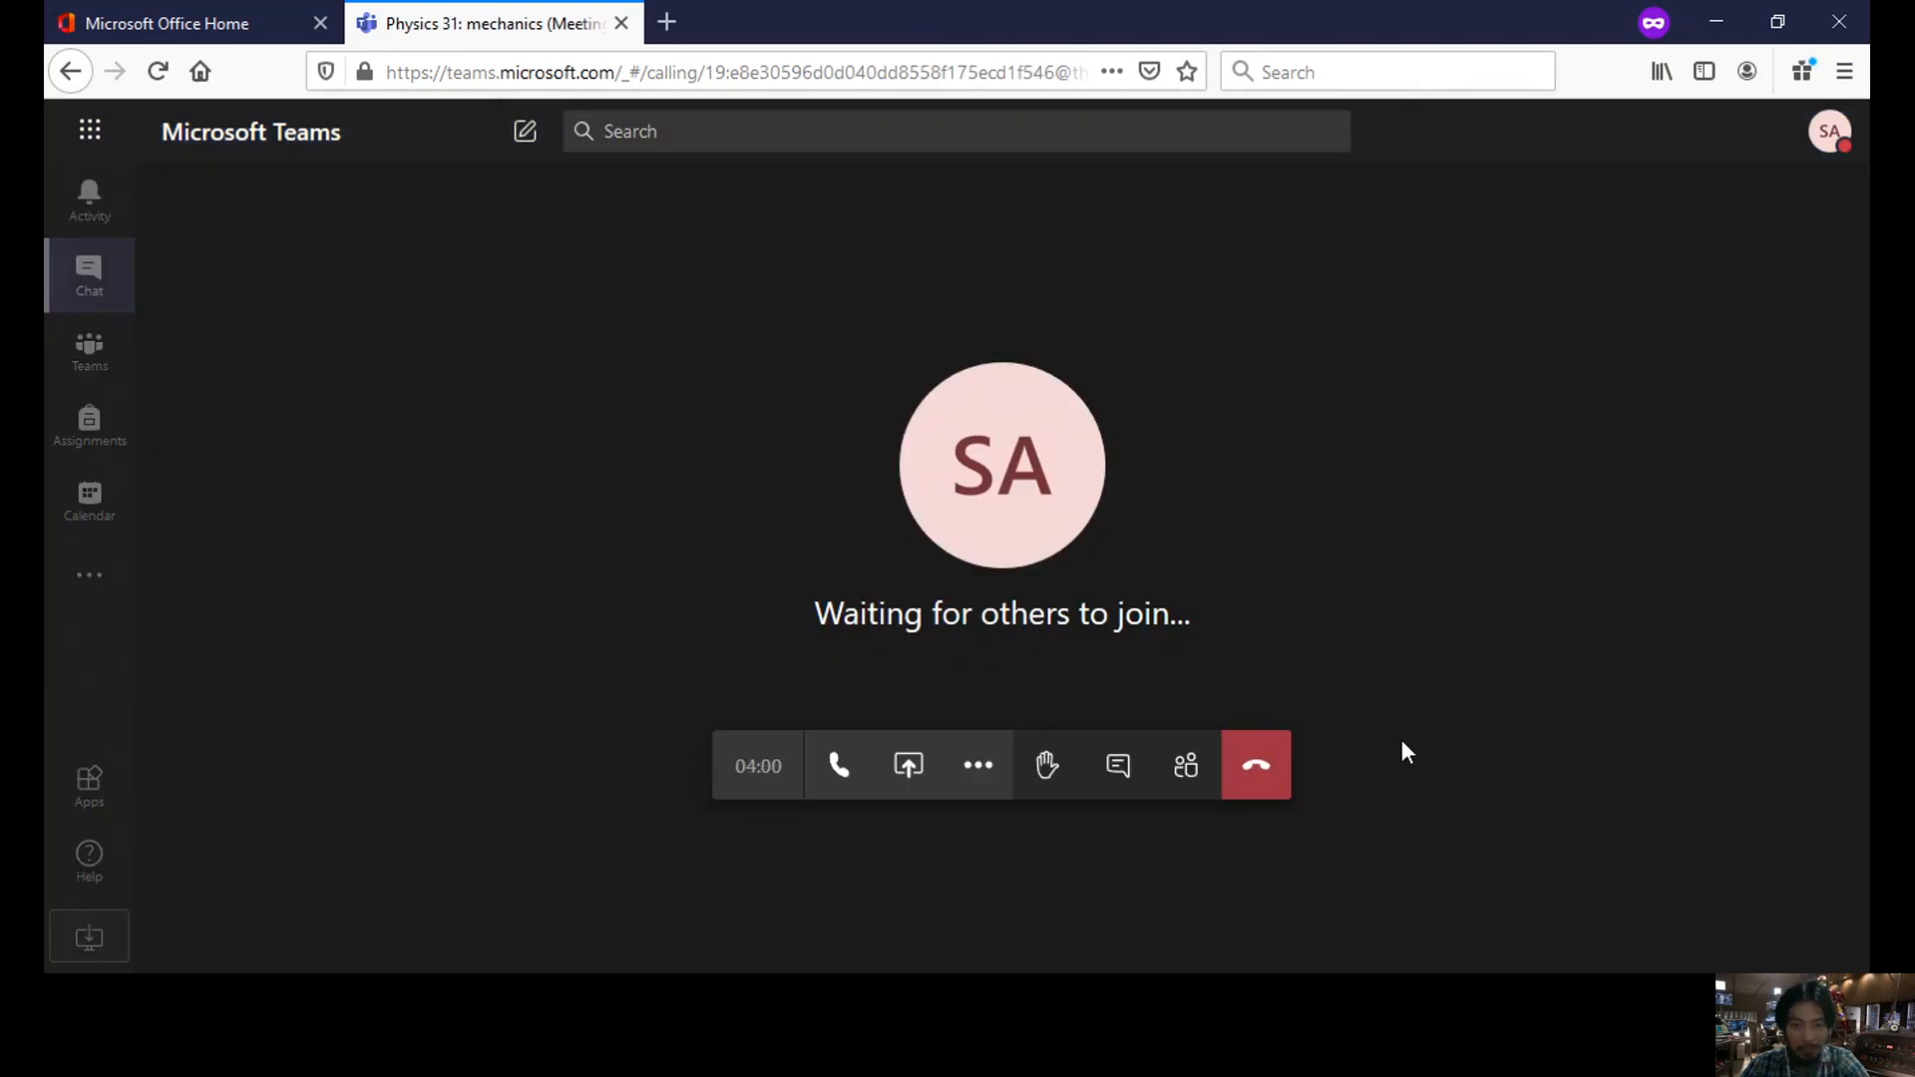
# - Hang up the meeting, abandon a started channel post, and open the Apps store
pyautogui.click(1269, 776)
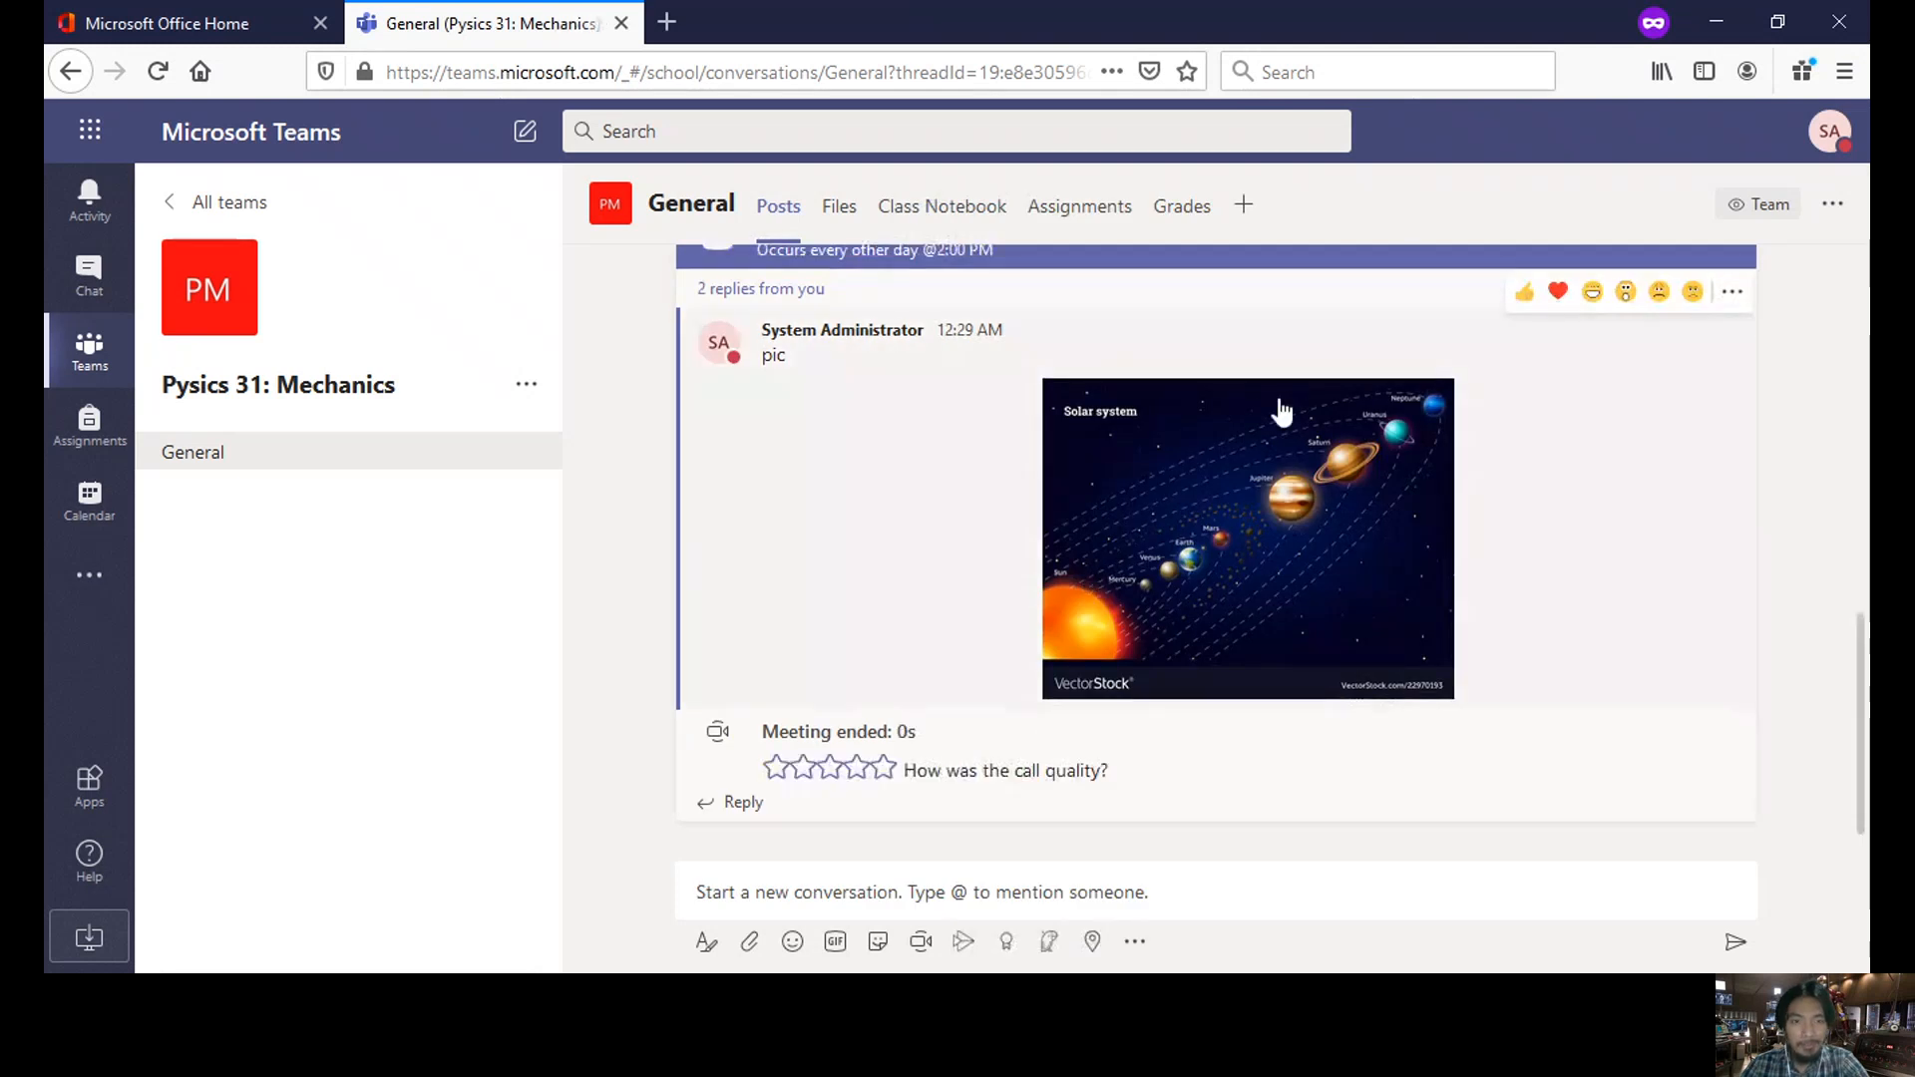
pyautogui.click(777, 891)
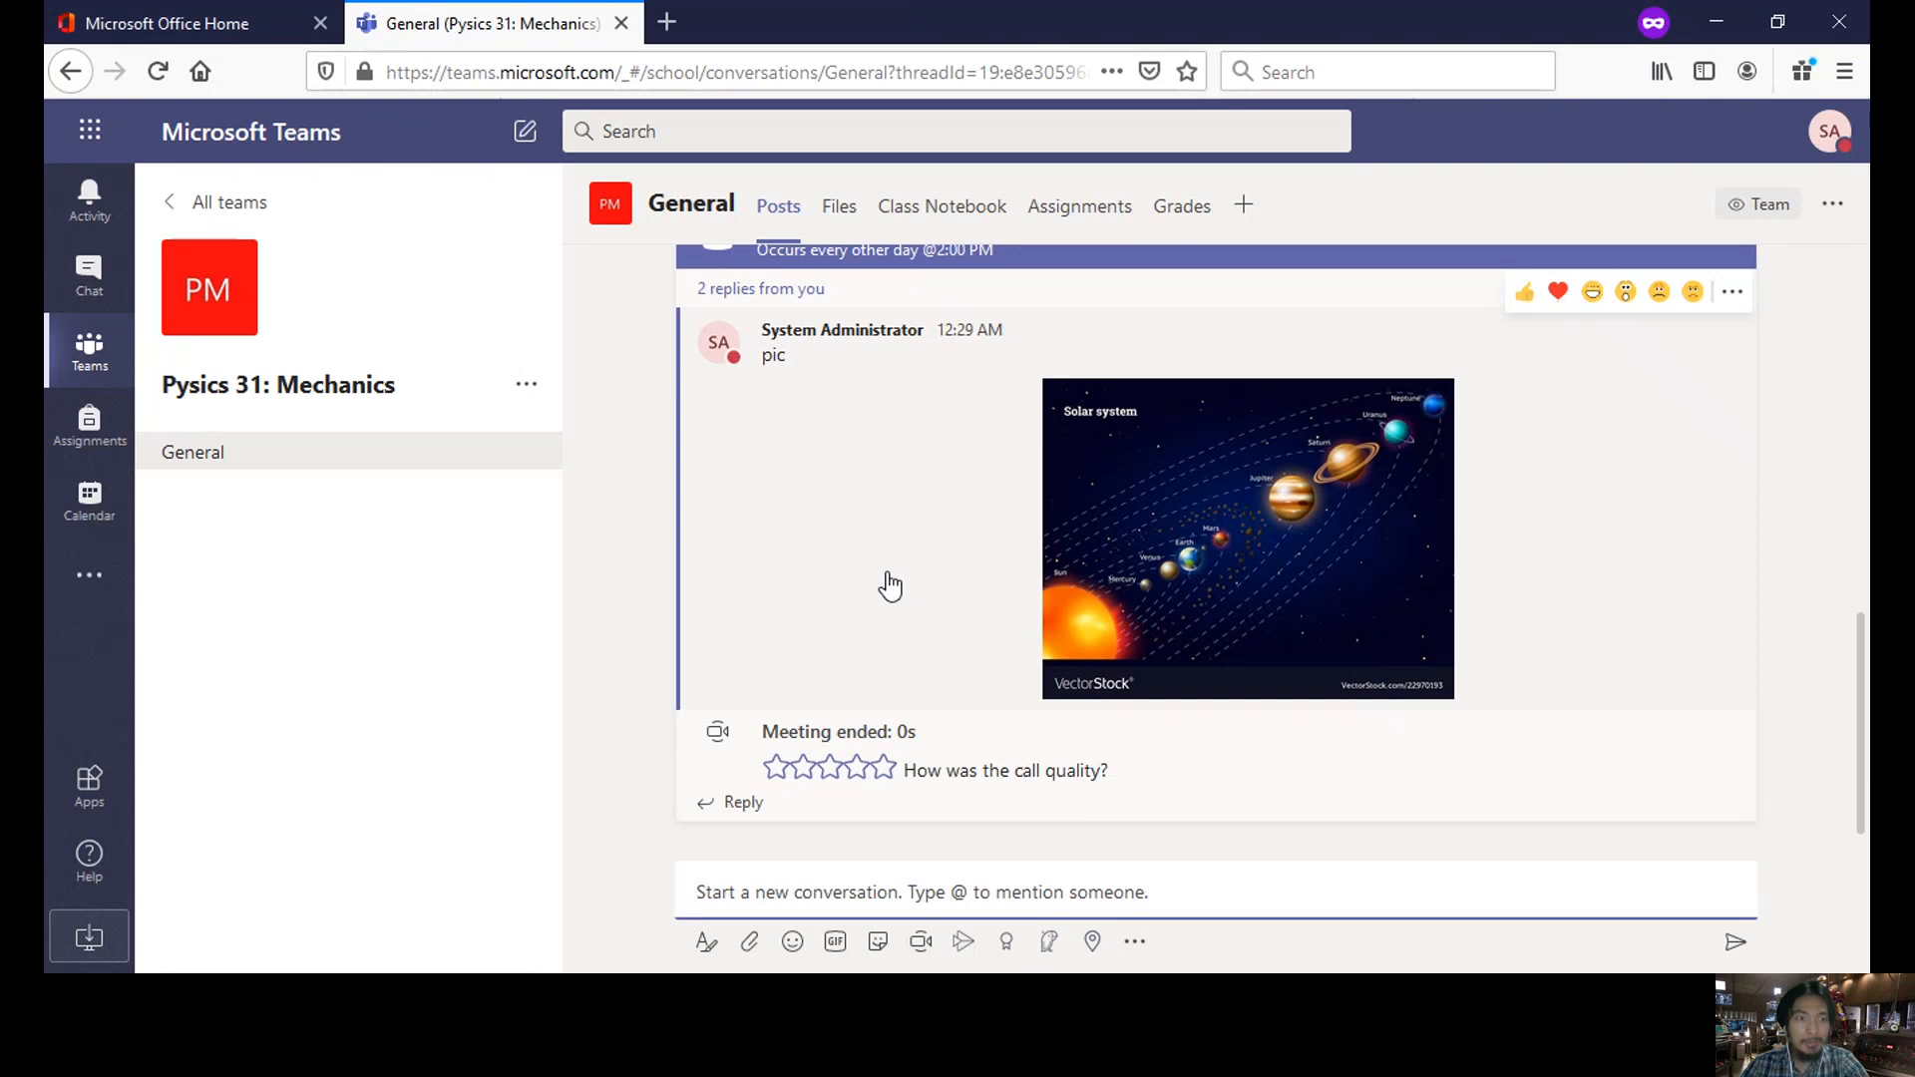
pyautogui.click(333, 736)
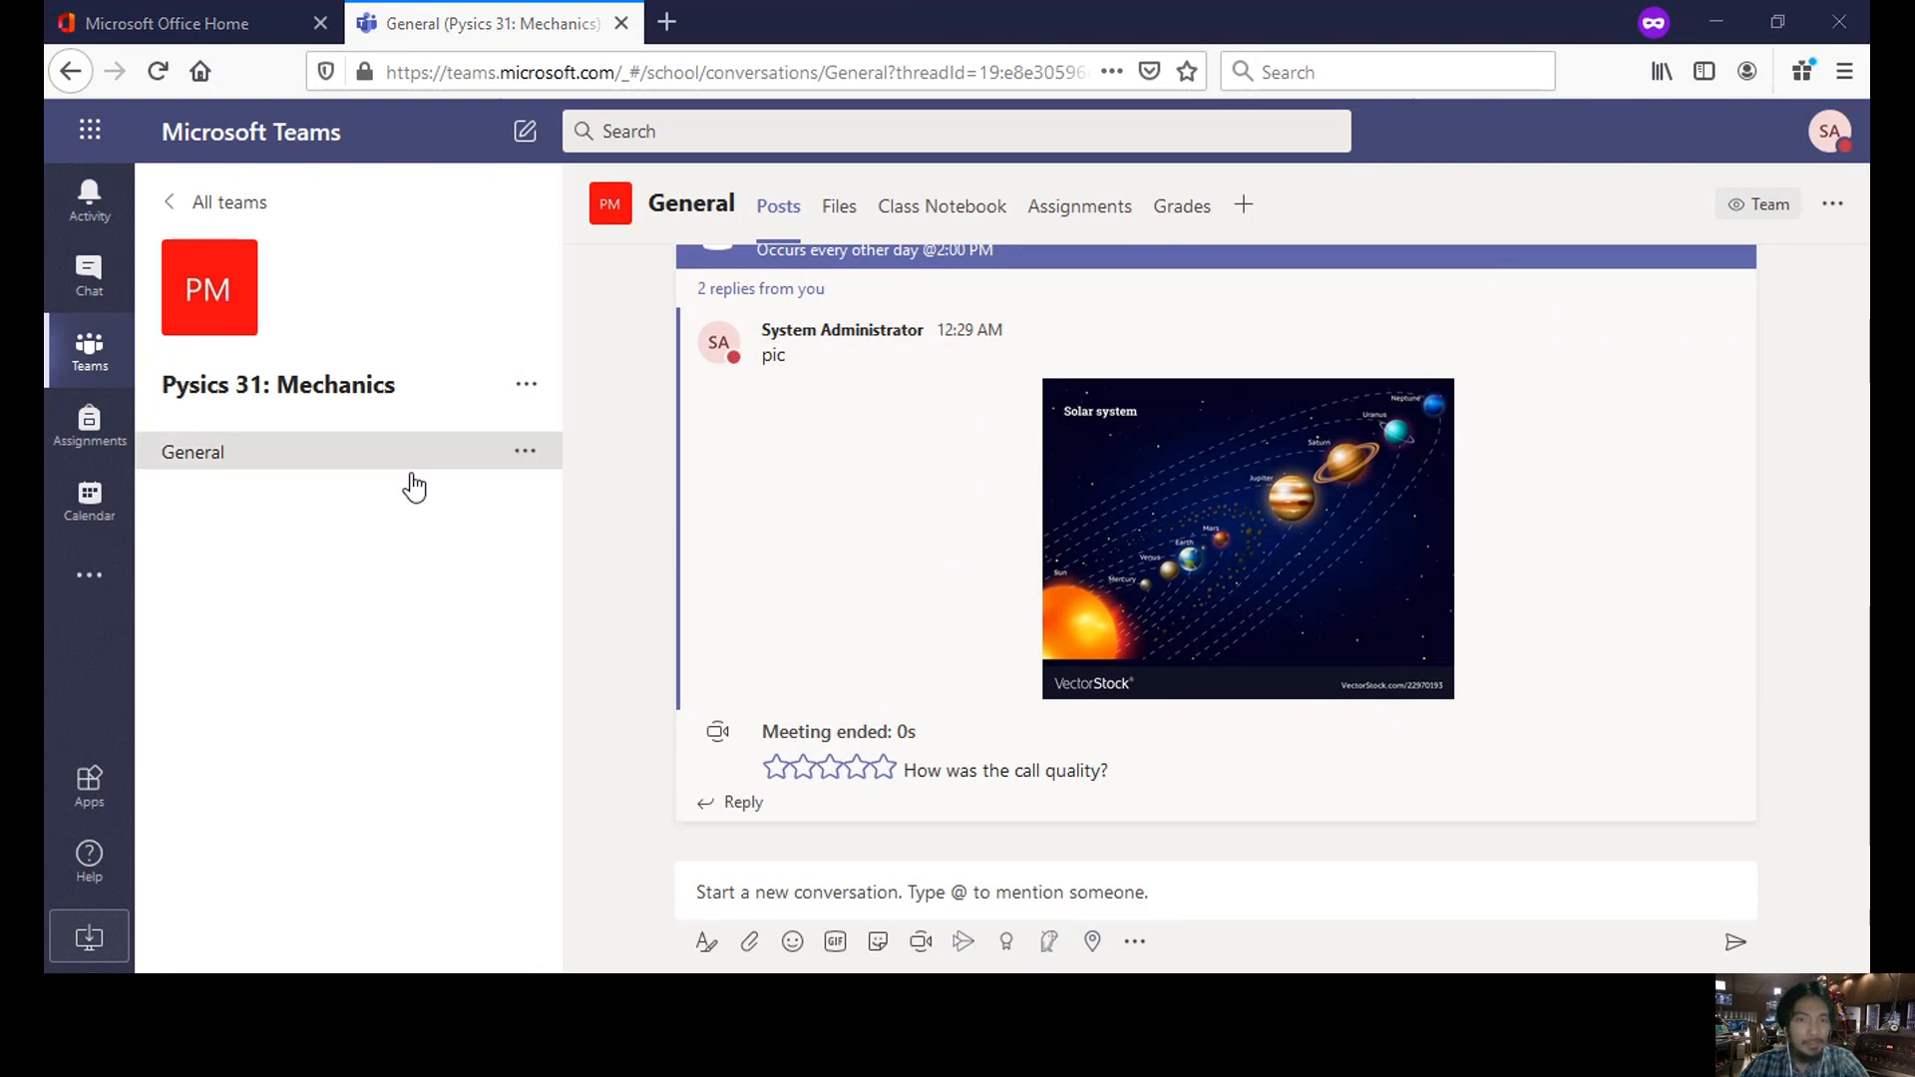
pyautogui.click(89, 788)
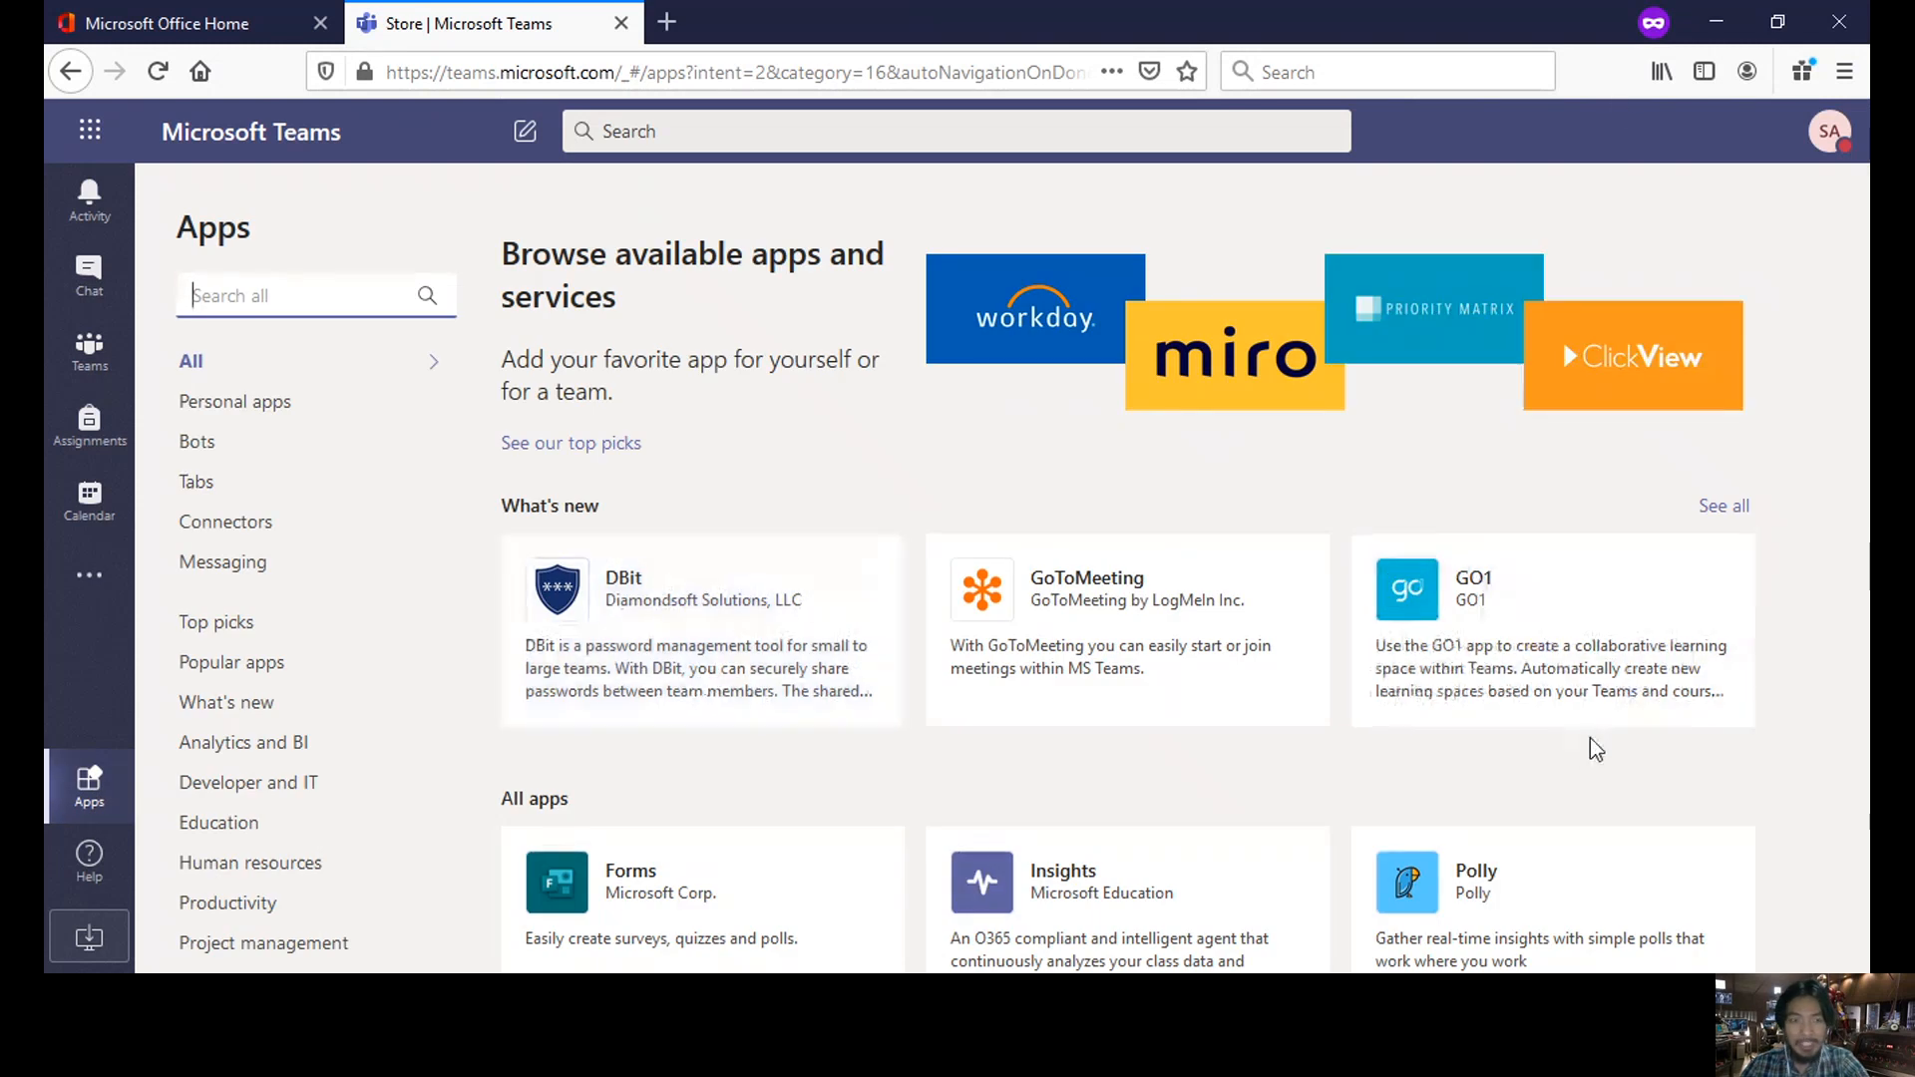
pyautogui.scroll(-3, 1217, 479)
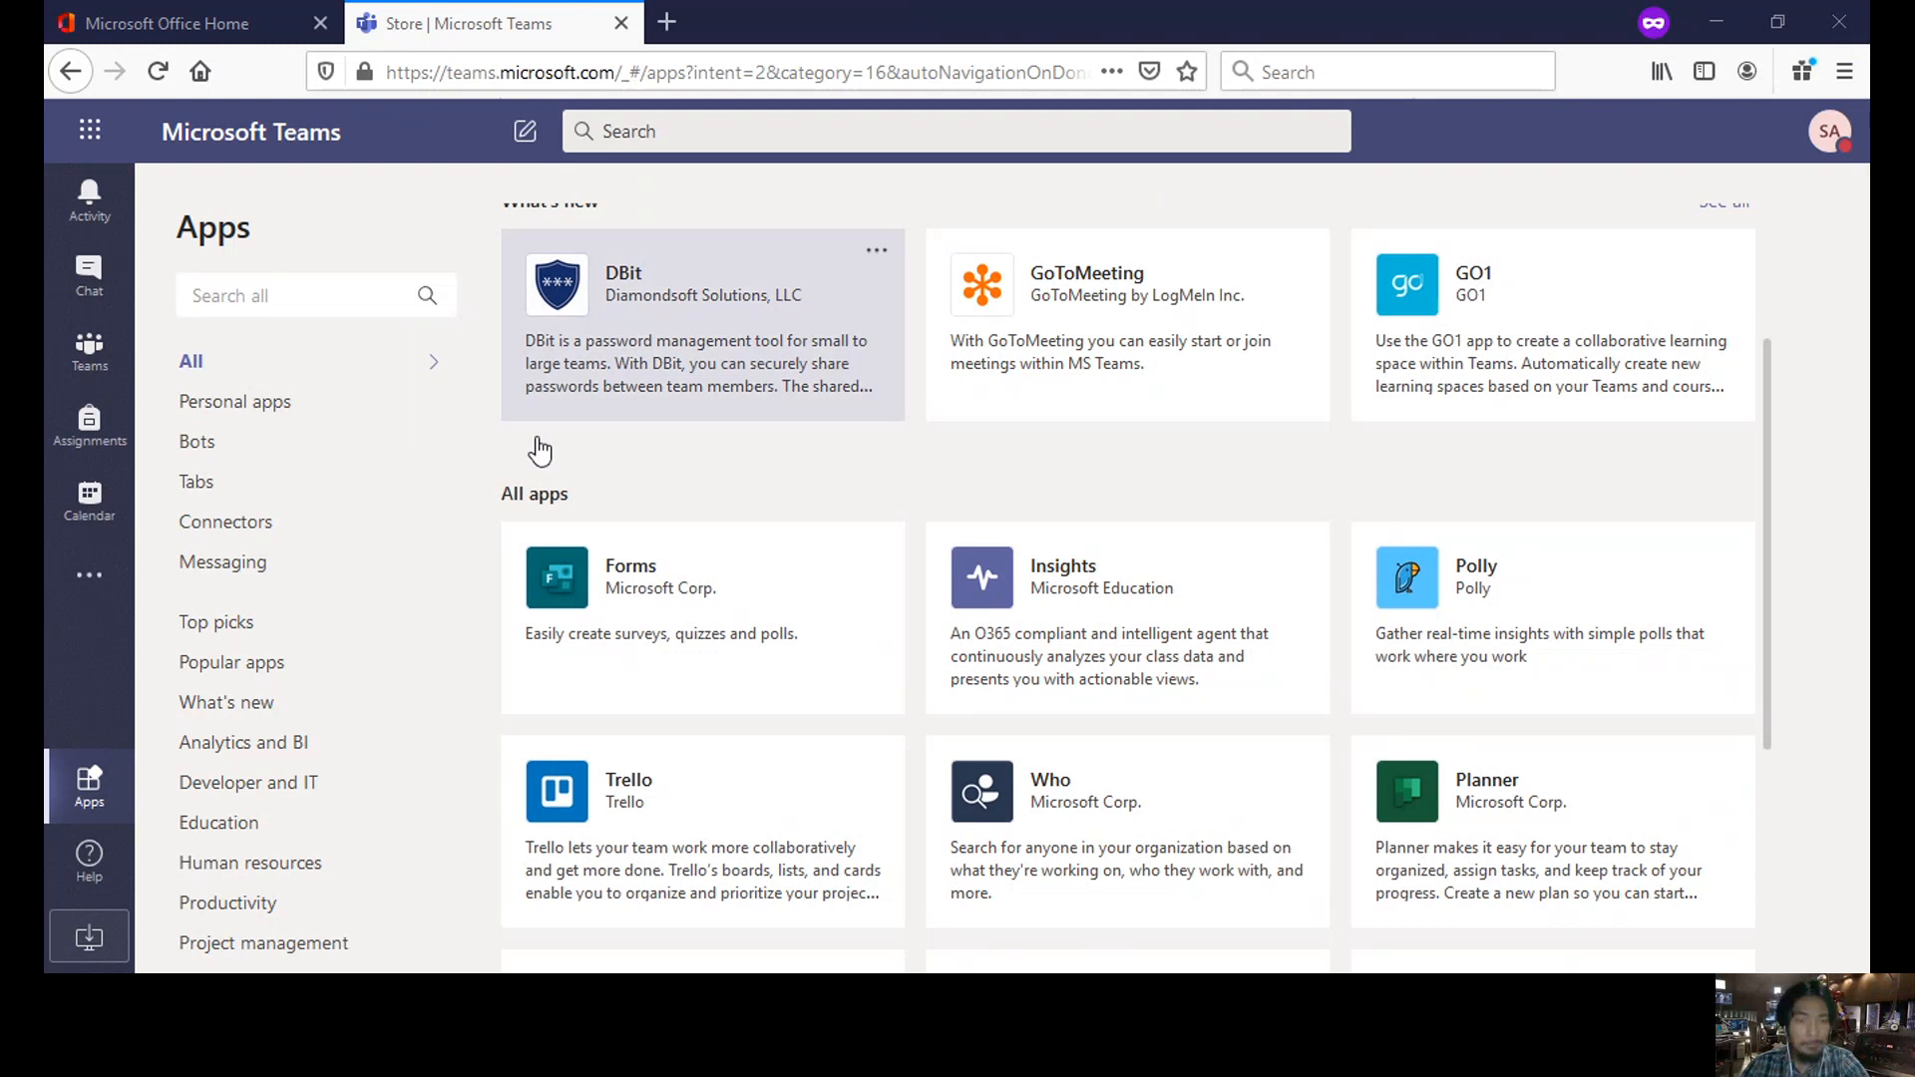
# - Open Microsoft Forms from the Office home page and create a new blank form
pyautogui.click(267, 16)
pyautogui.click(257, 479)
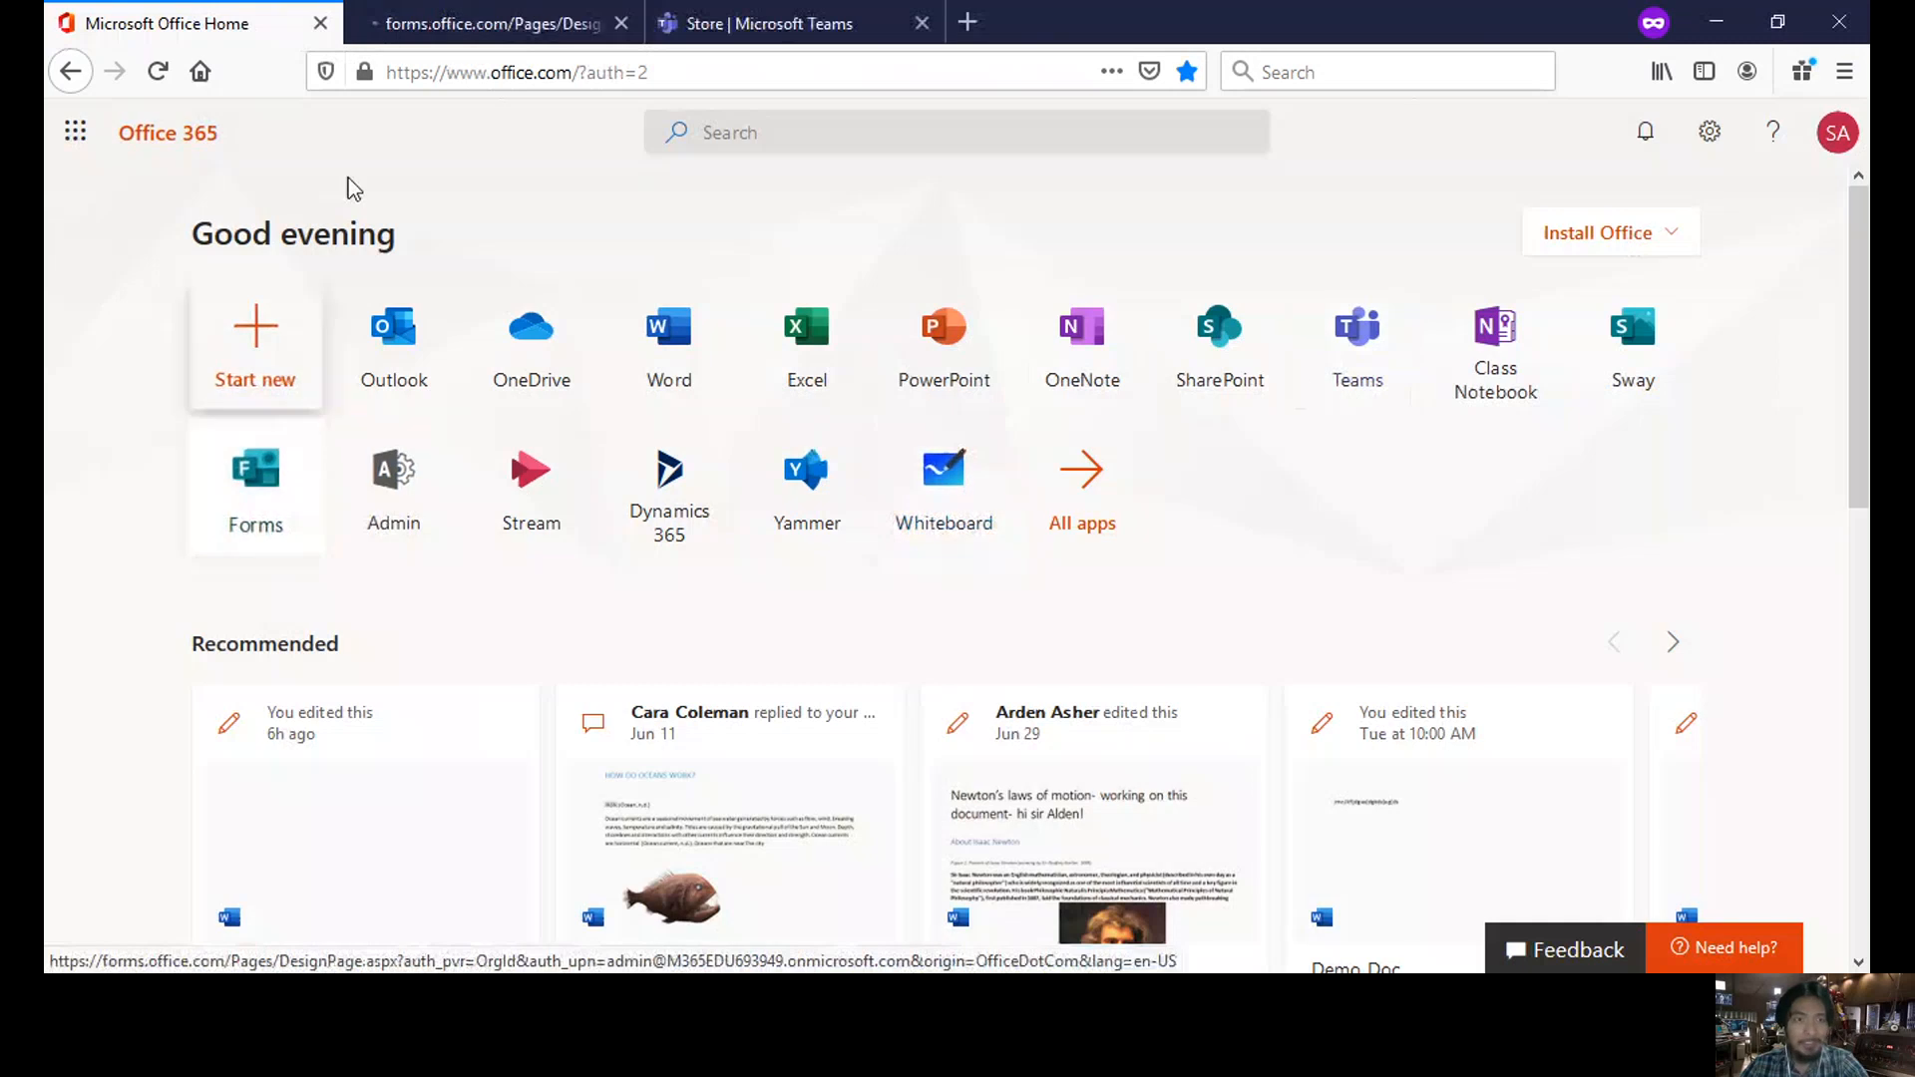
pyautogui.click(529, 30)
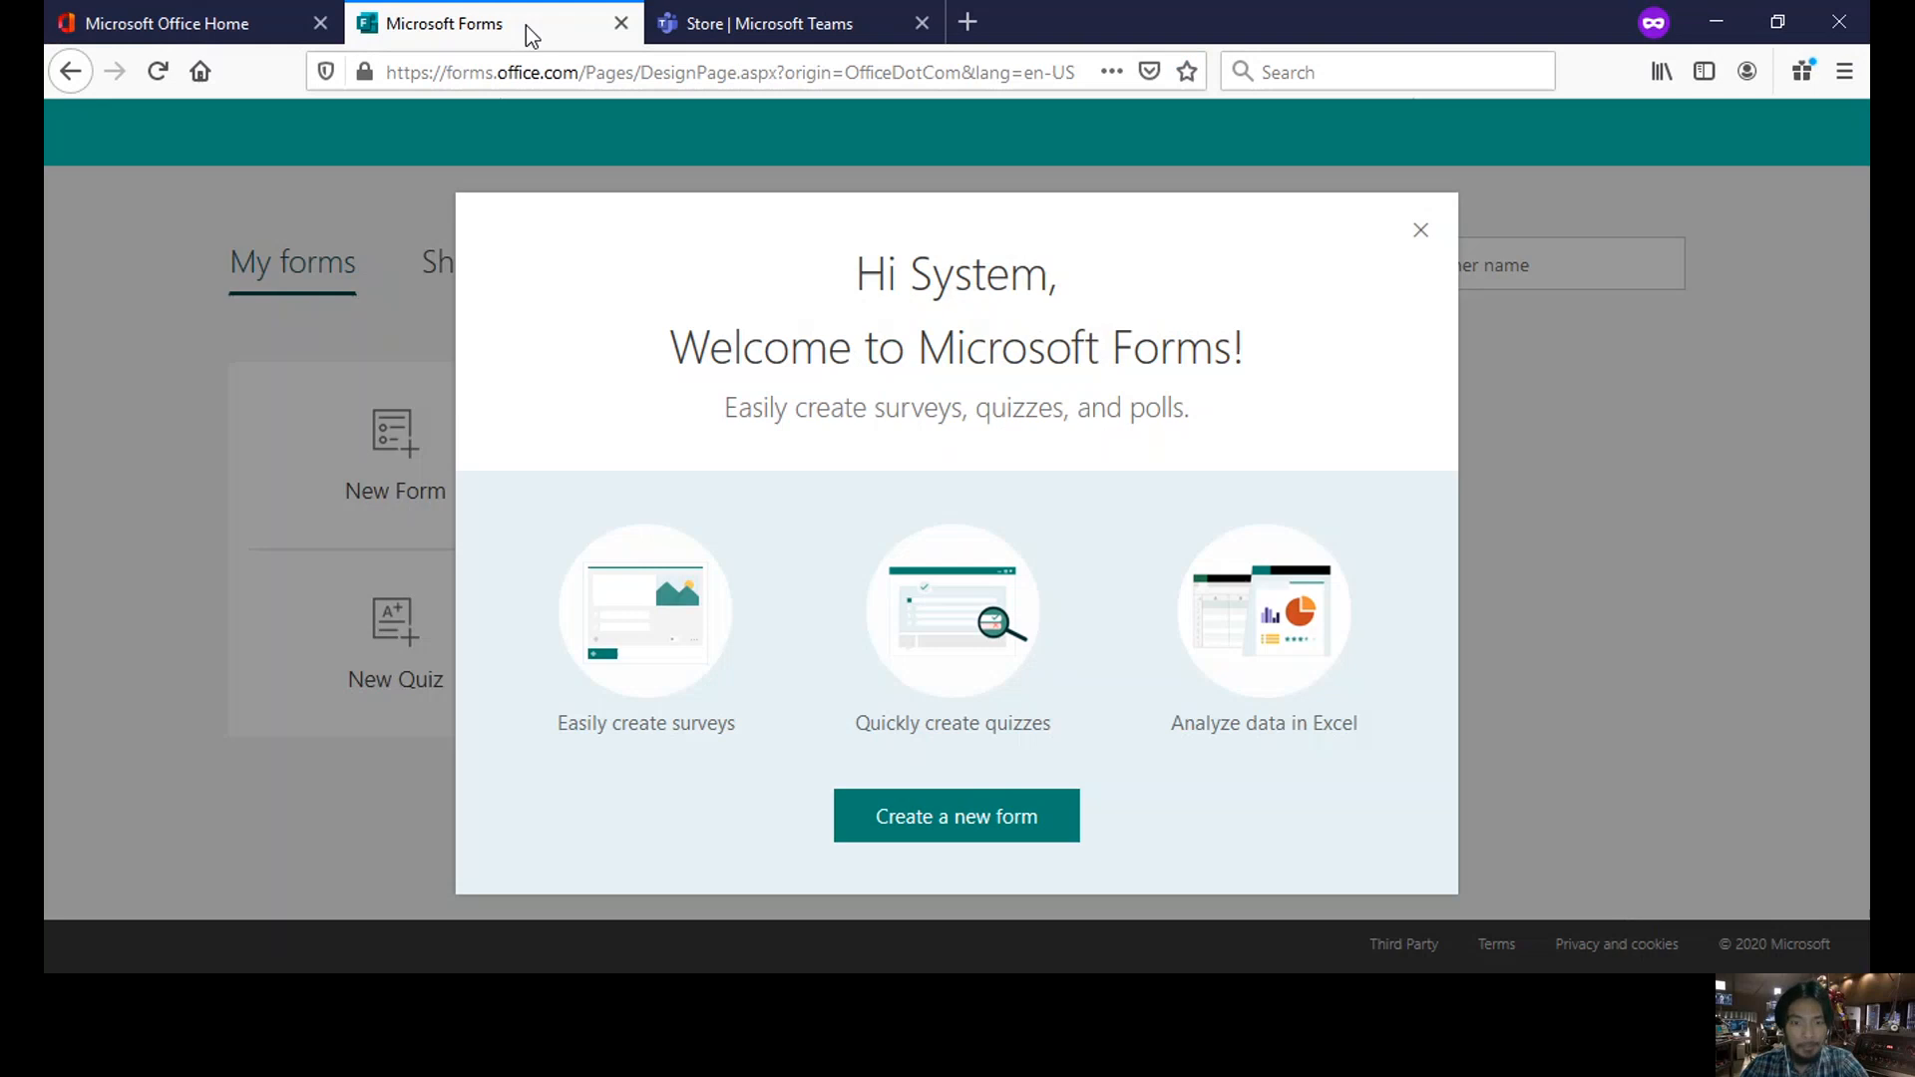
pyautogui.click(934, 823)
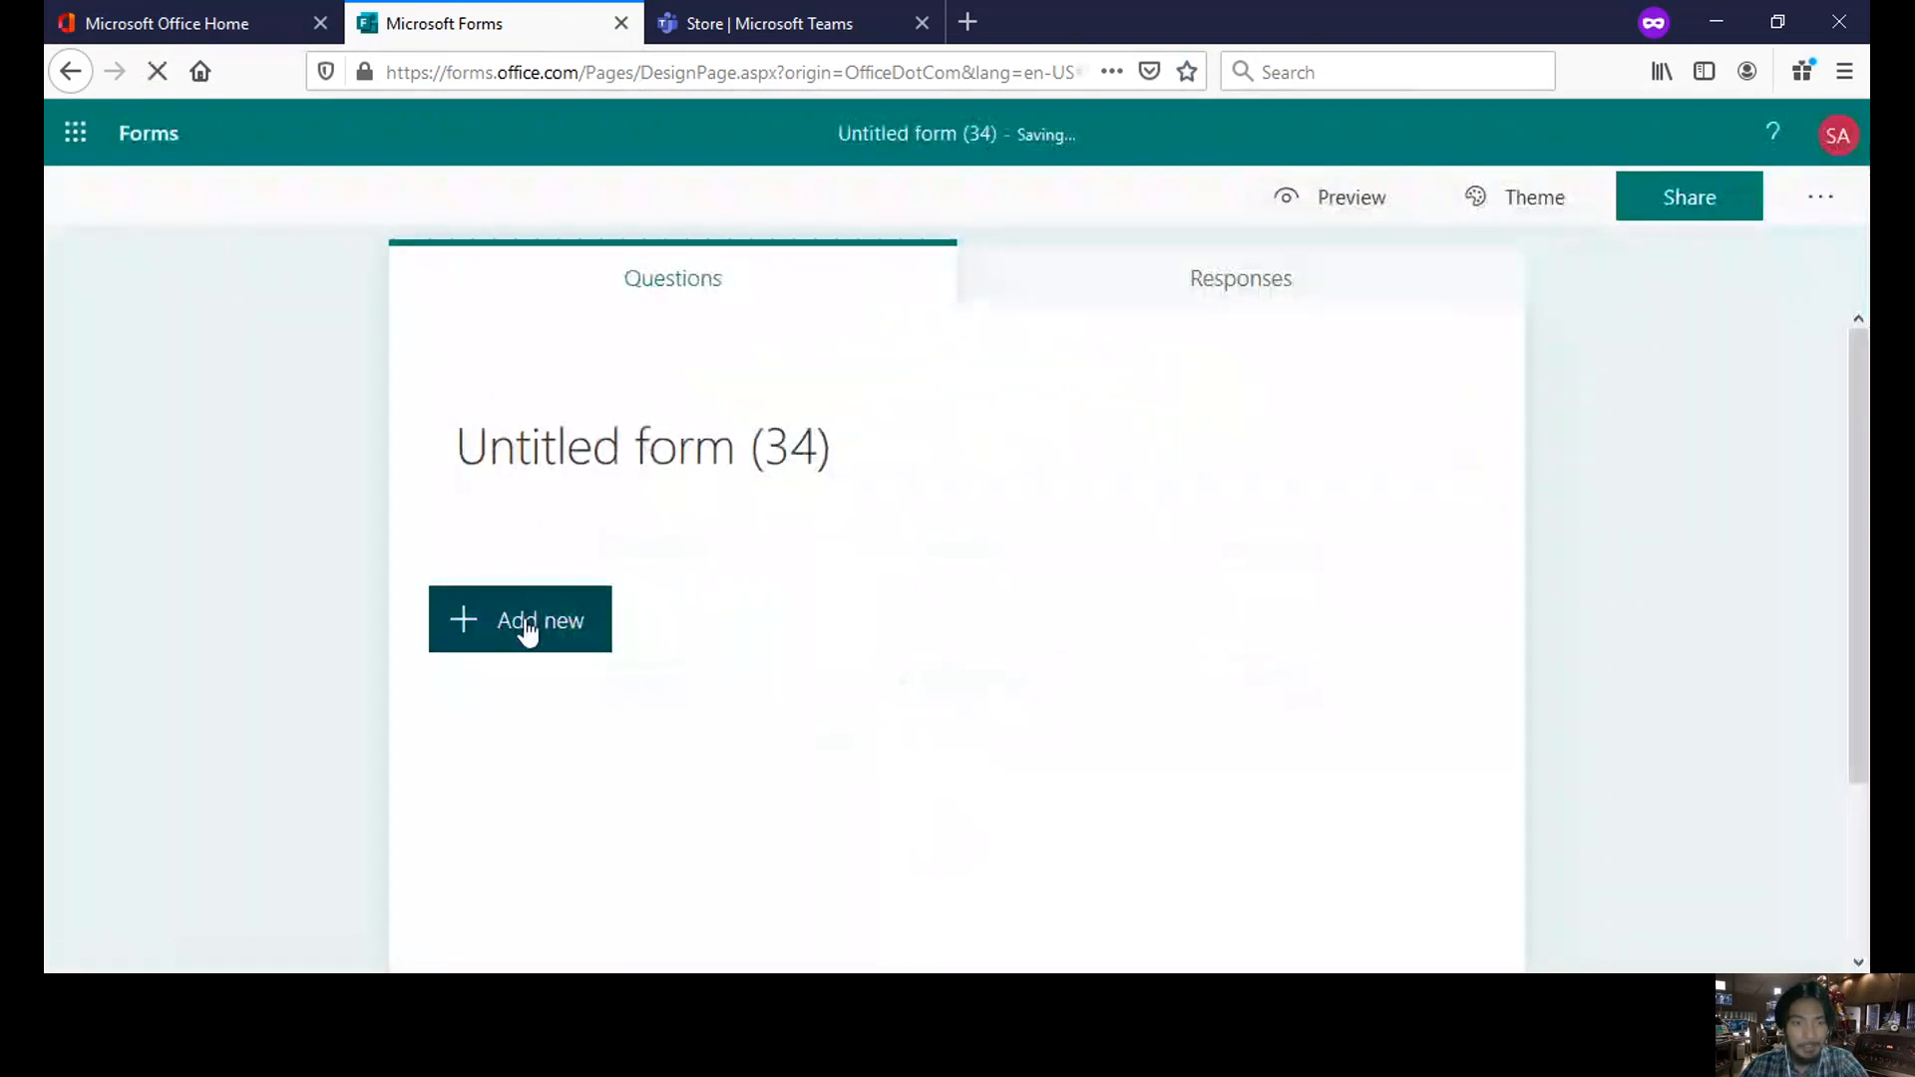
# - Add four text questions to the new form
pyautogui.click(527, 628)
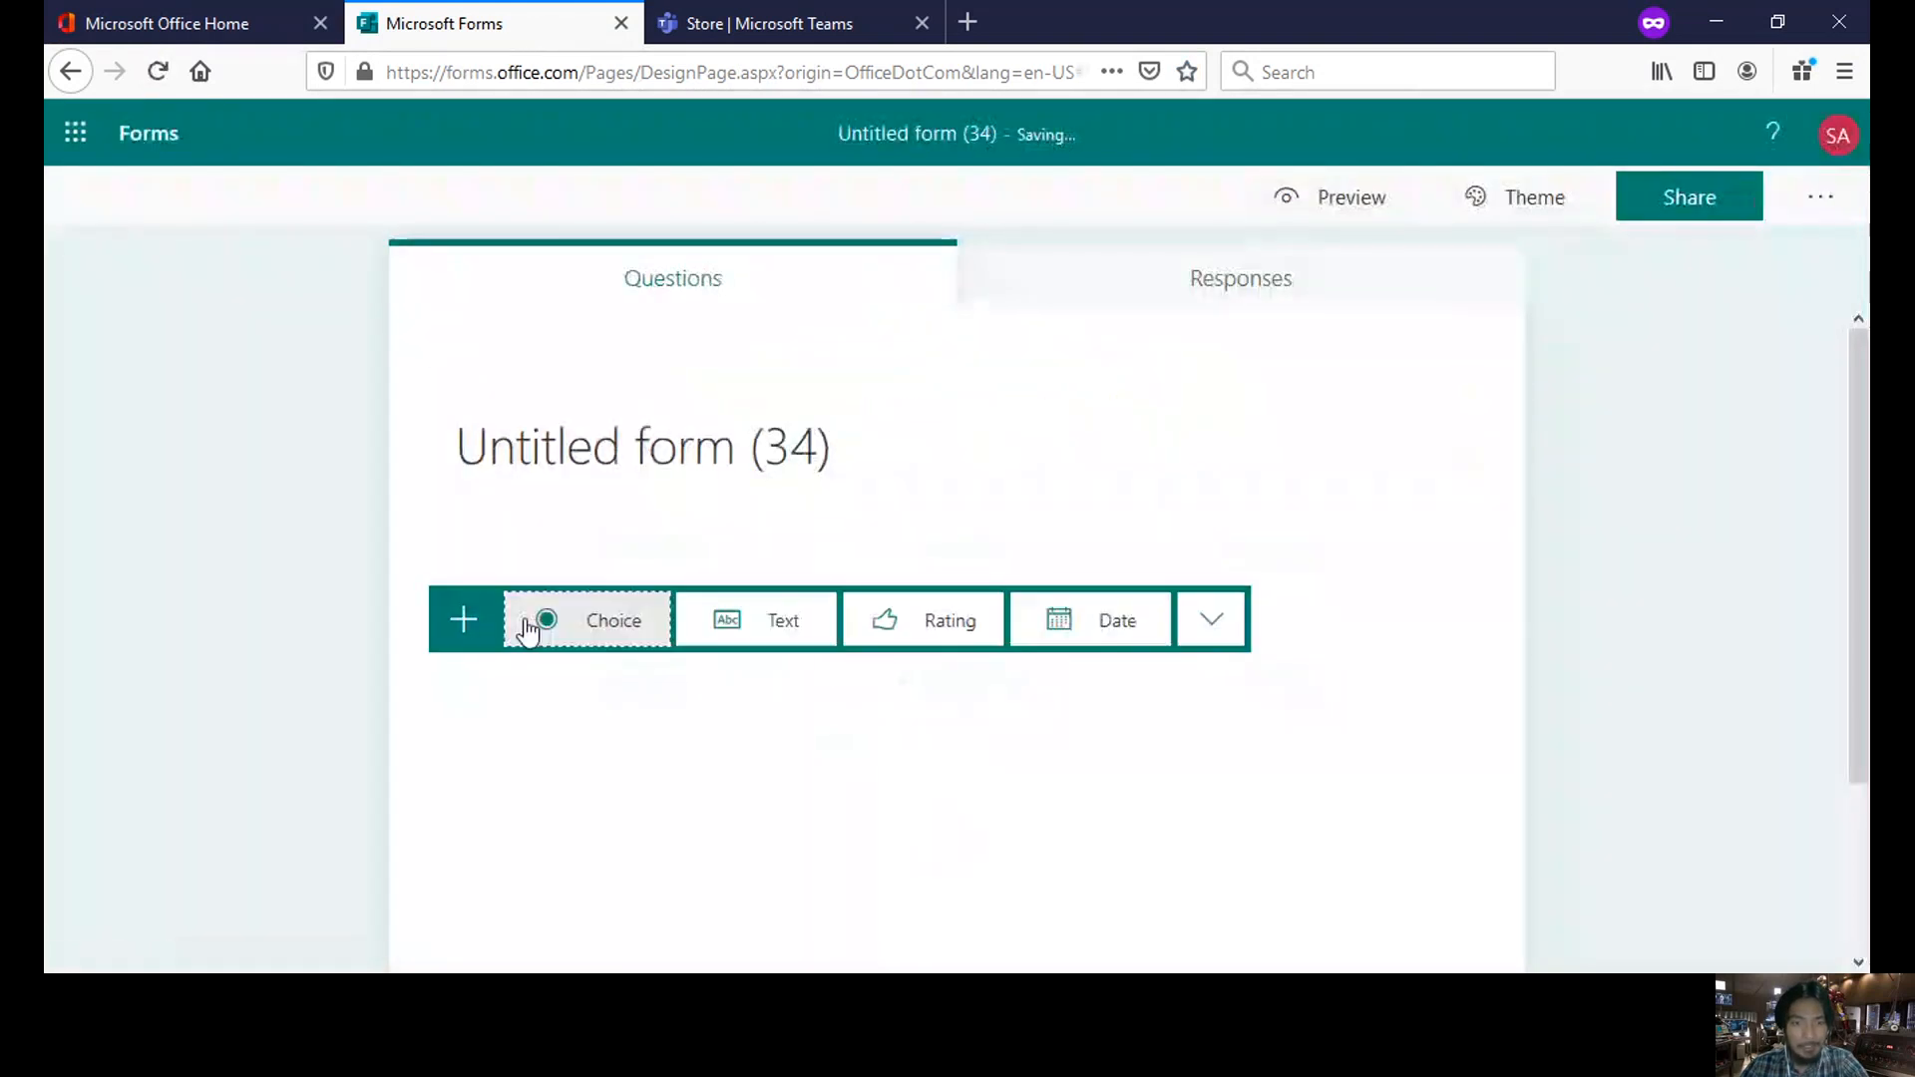
pyautogui.click(783, 621)
pyautogui.click(580, 733)
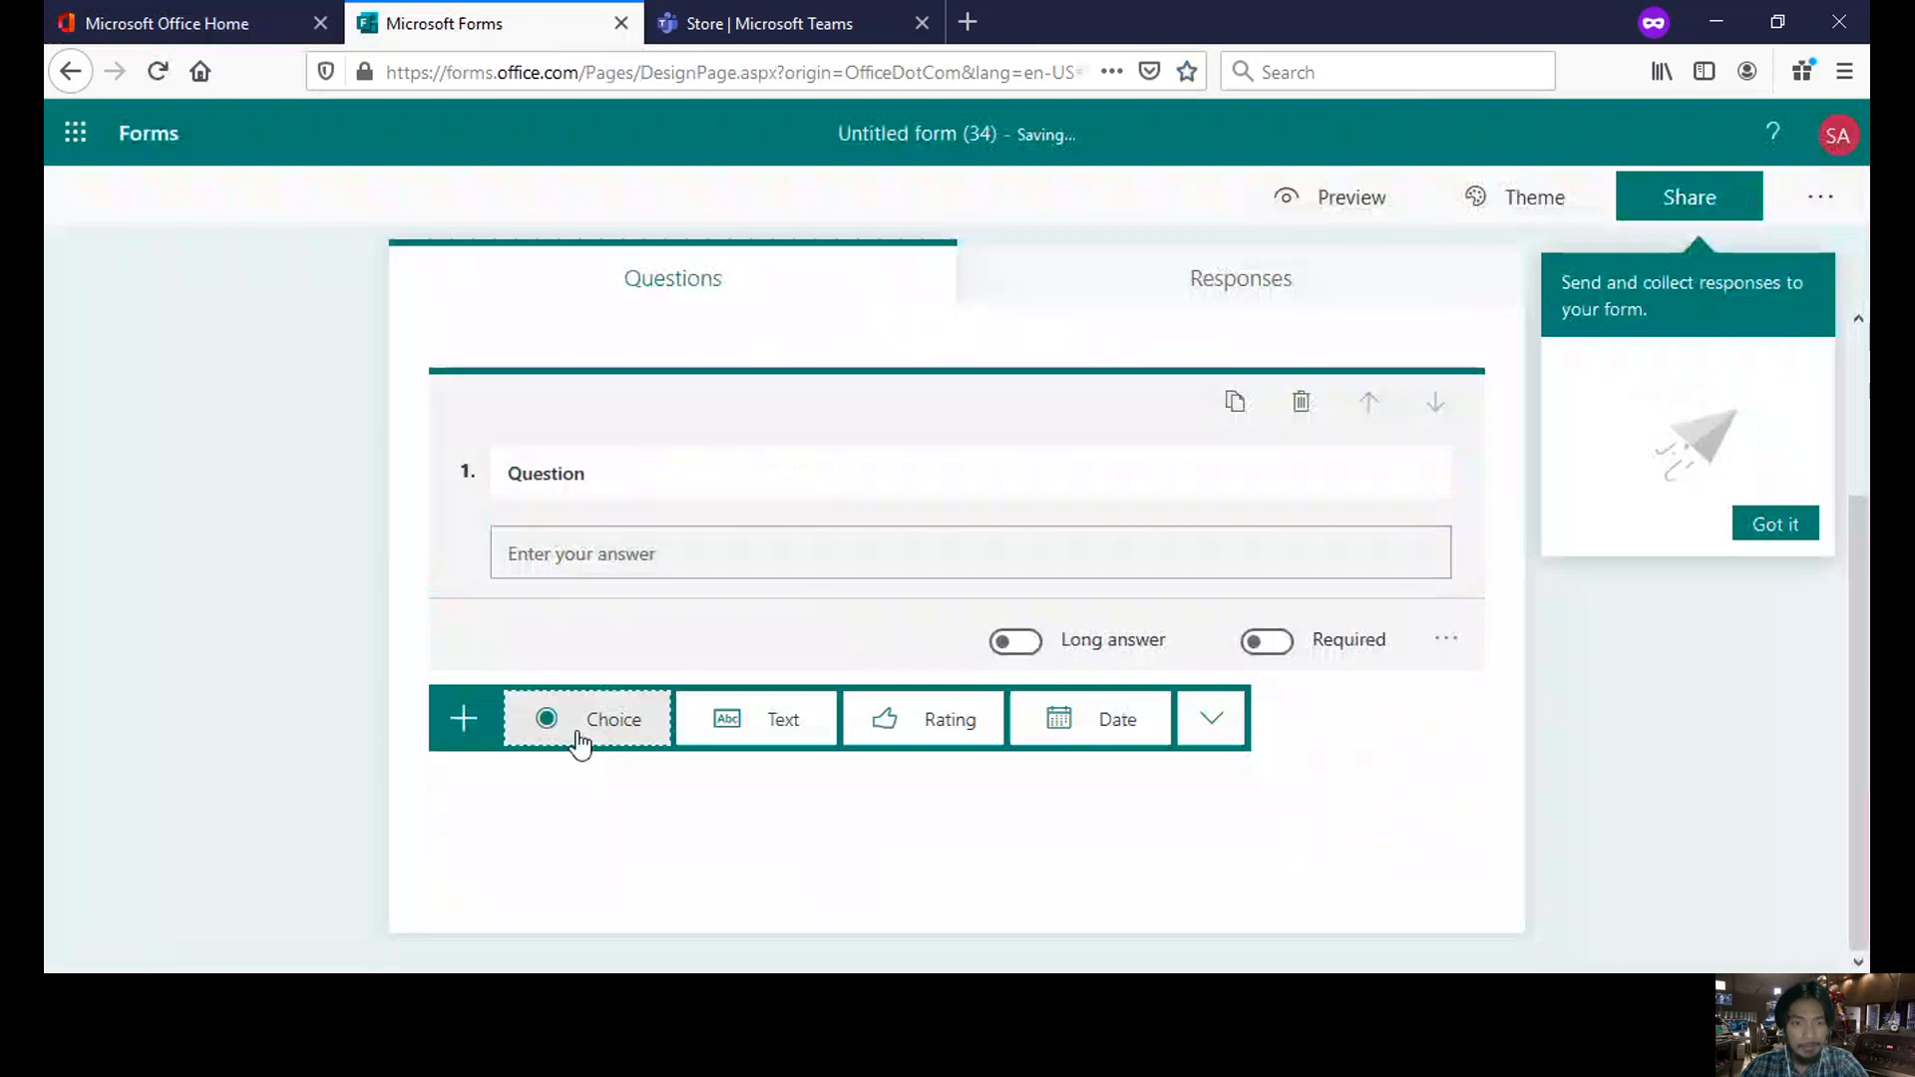
pyautogui.click(782, 723)
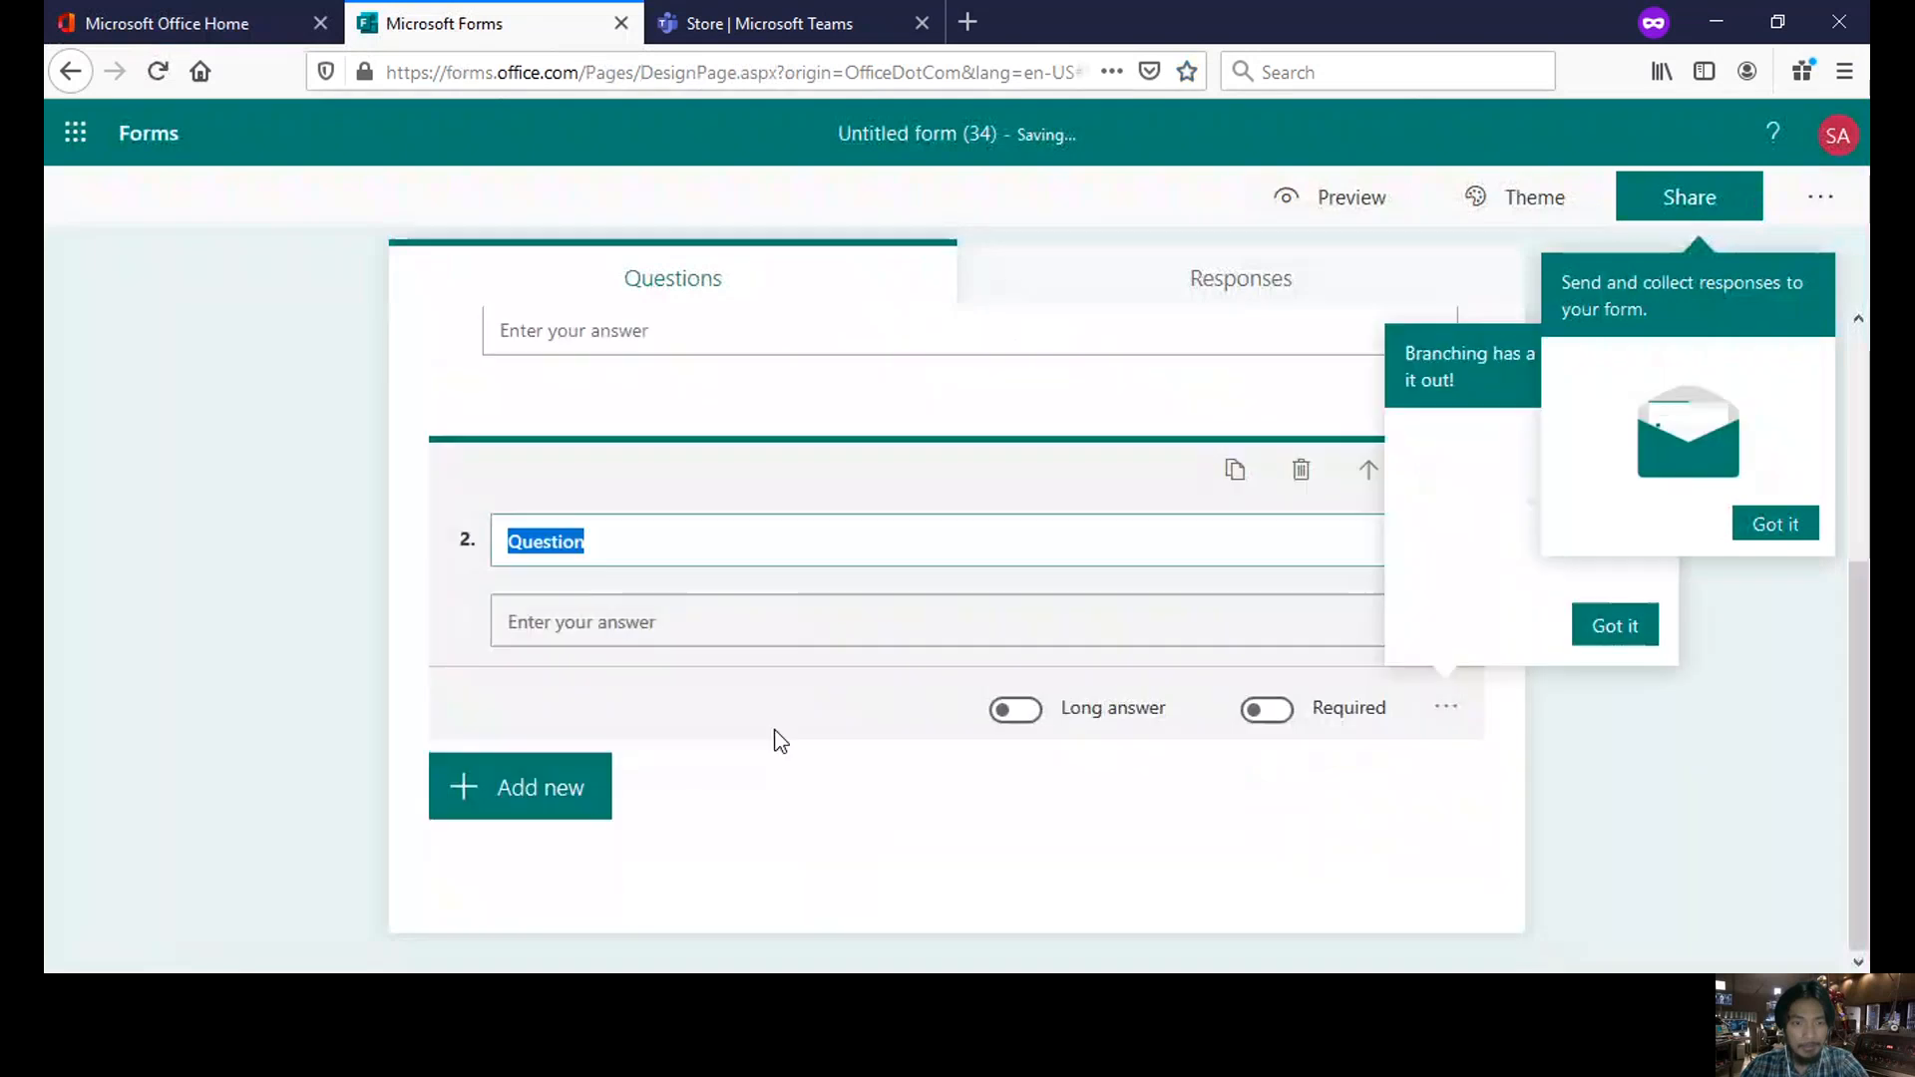
pyautogui.click(572, 798)
pyautogui.click(778, 795)
pyautogui.click(565, 808)
pyautogui.click(778, 795)
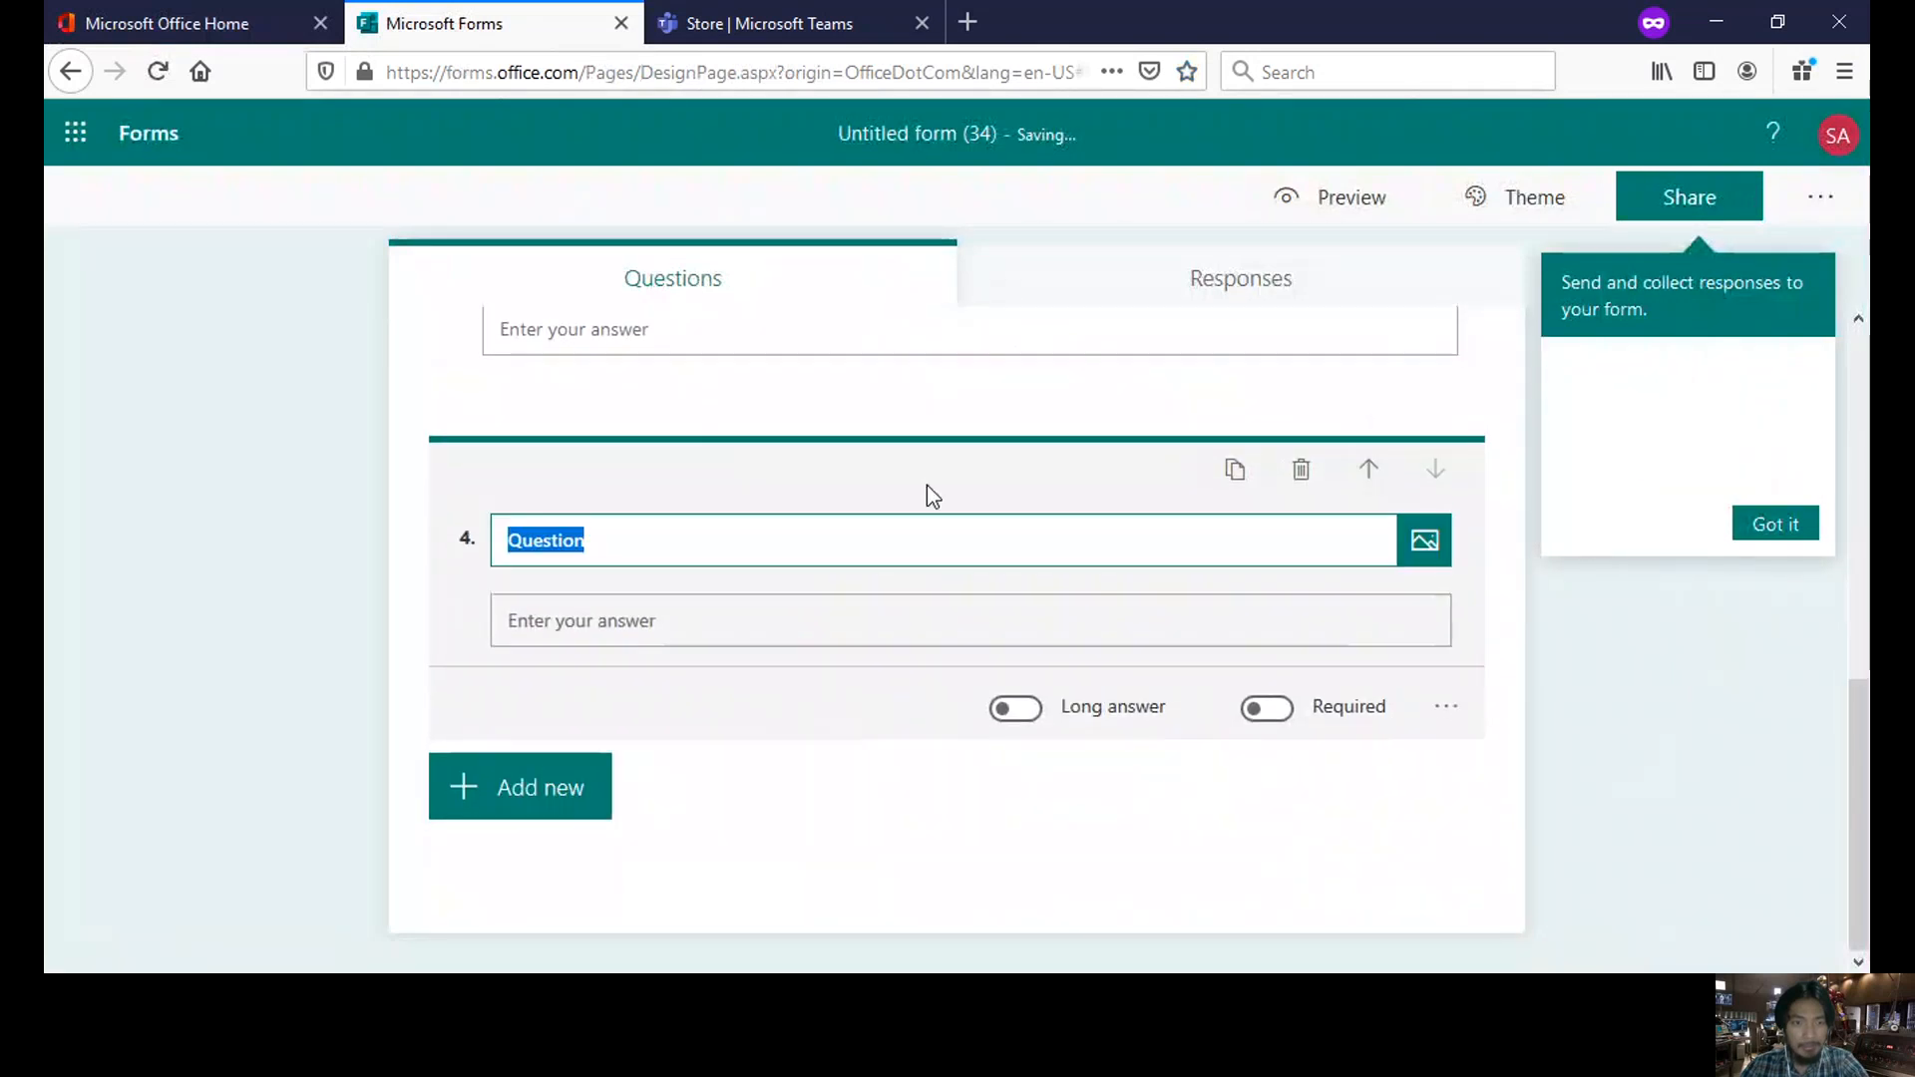
pyautogui.scroll(10, 938, 493)
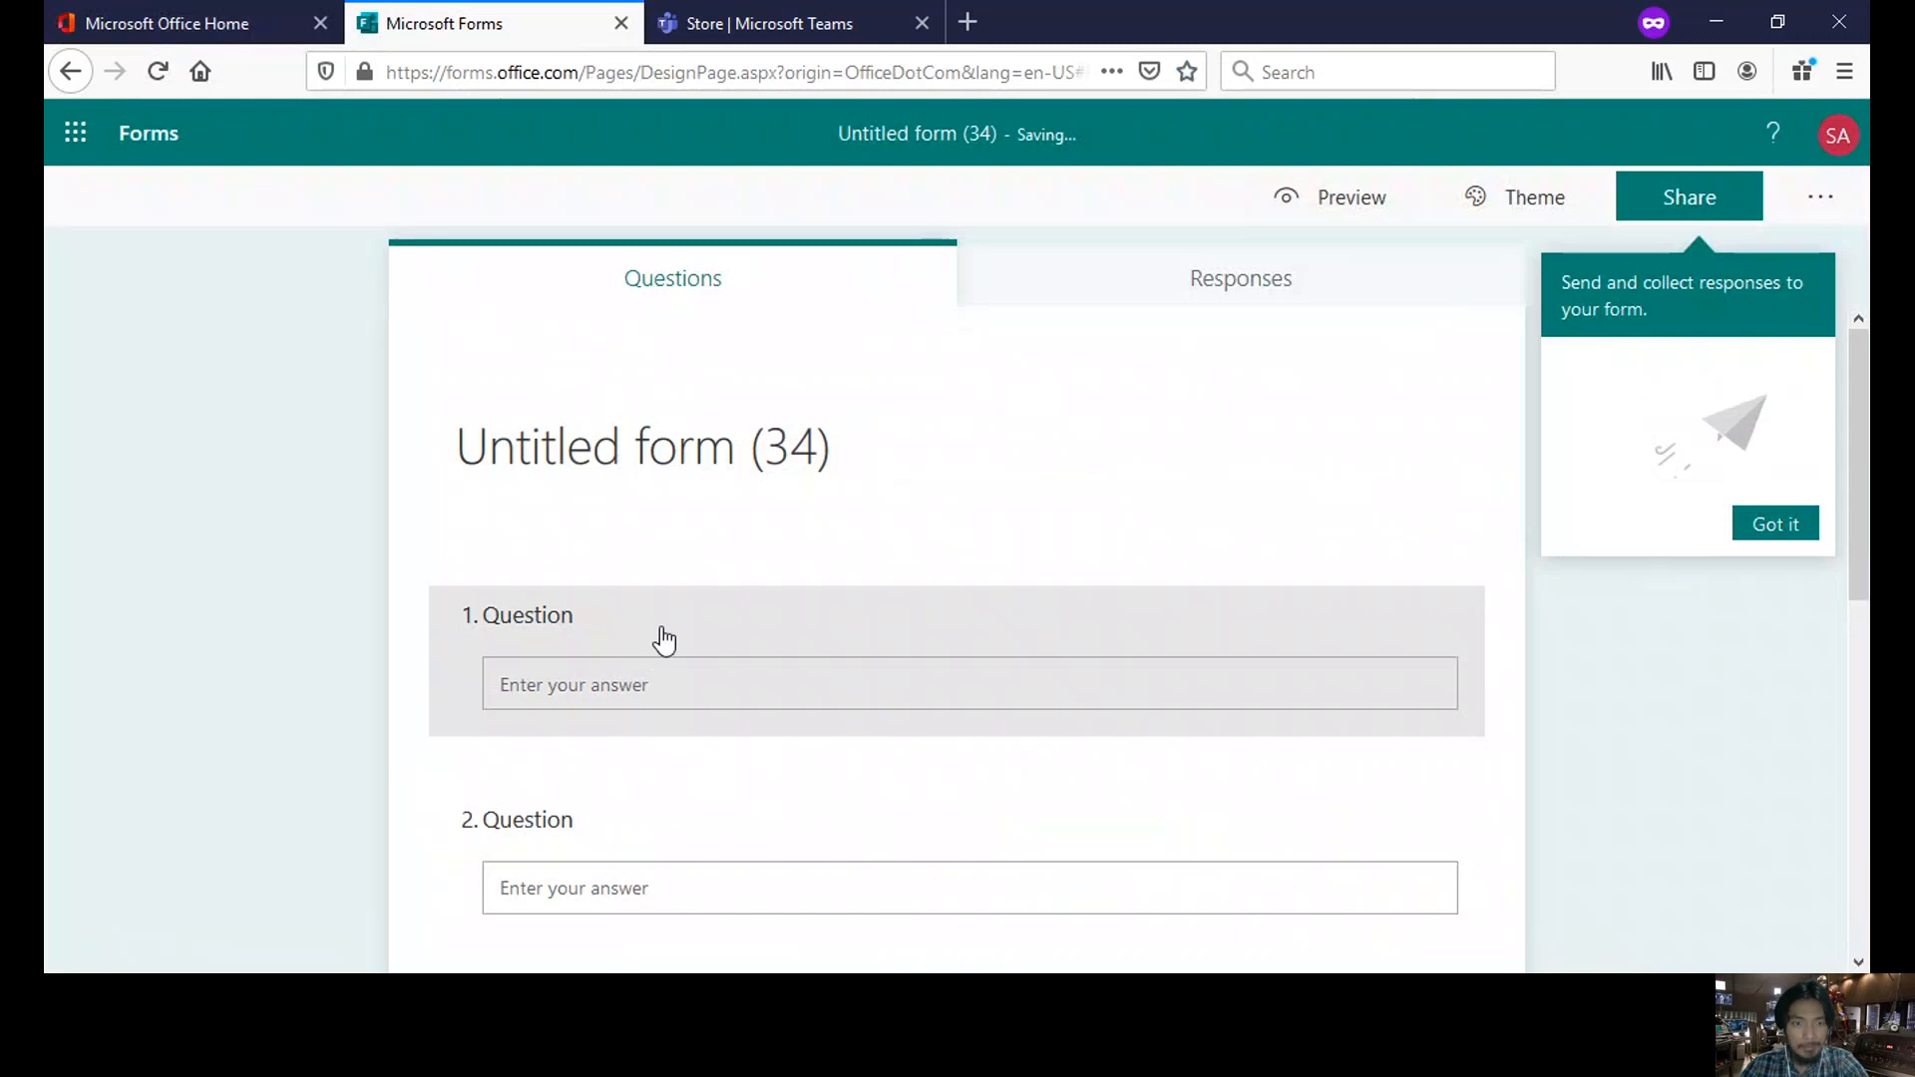
# - Title the first question 'First Name' and make it required
pyautogui.click(670, 650)
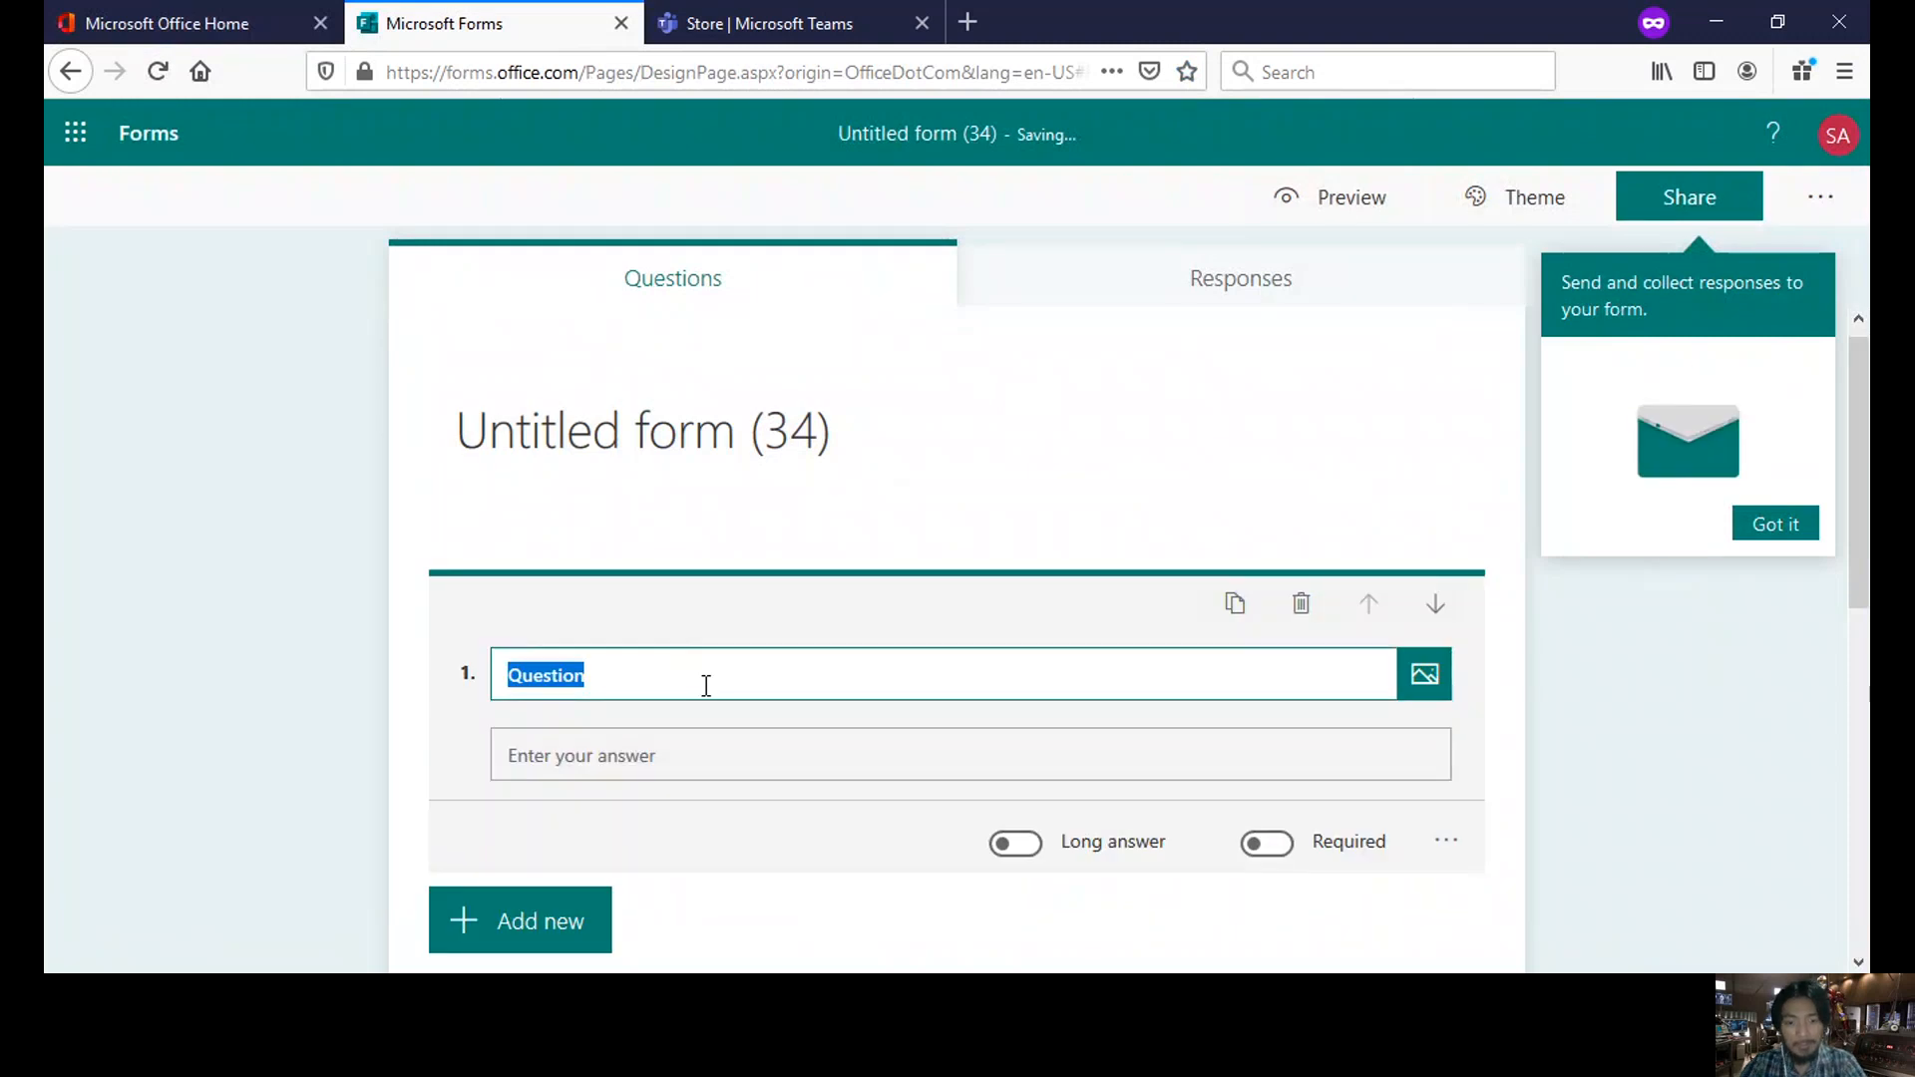
pyautogui.write('Fir')
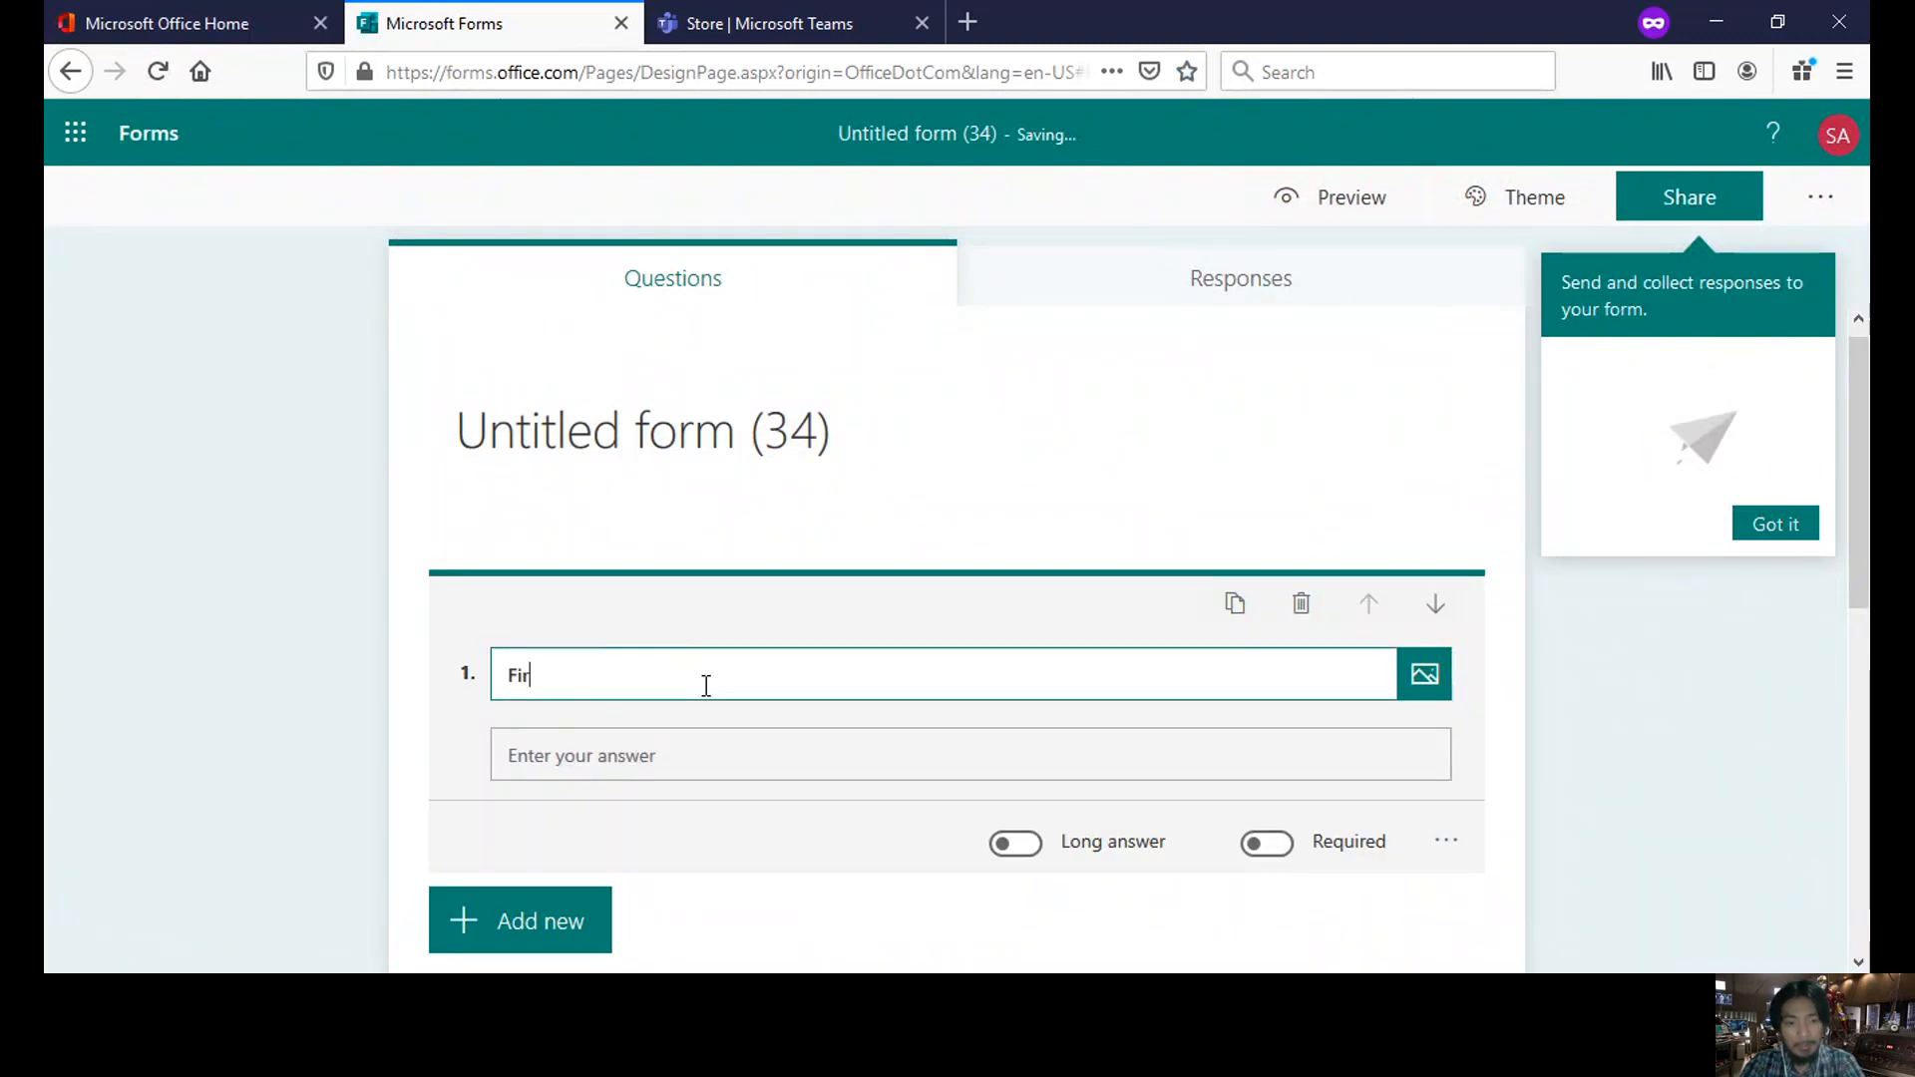
pyautogui.write('st Name')
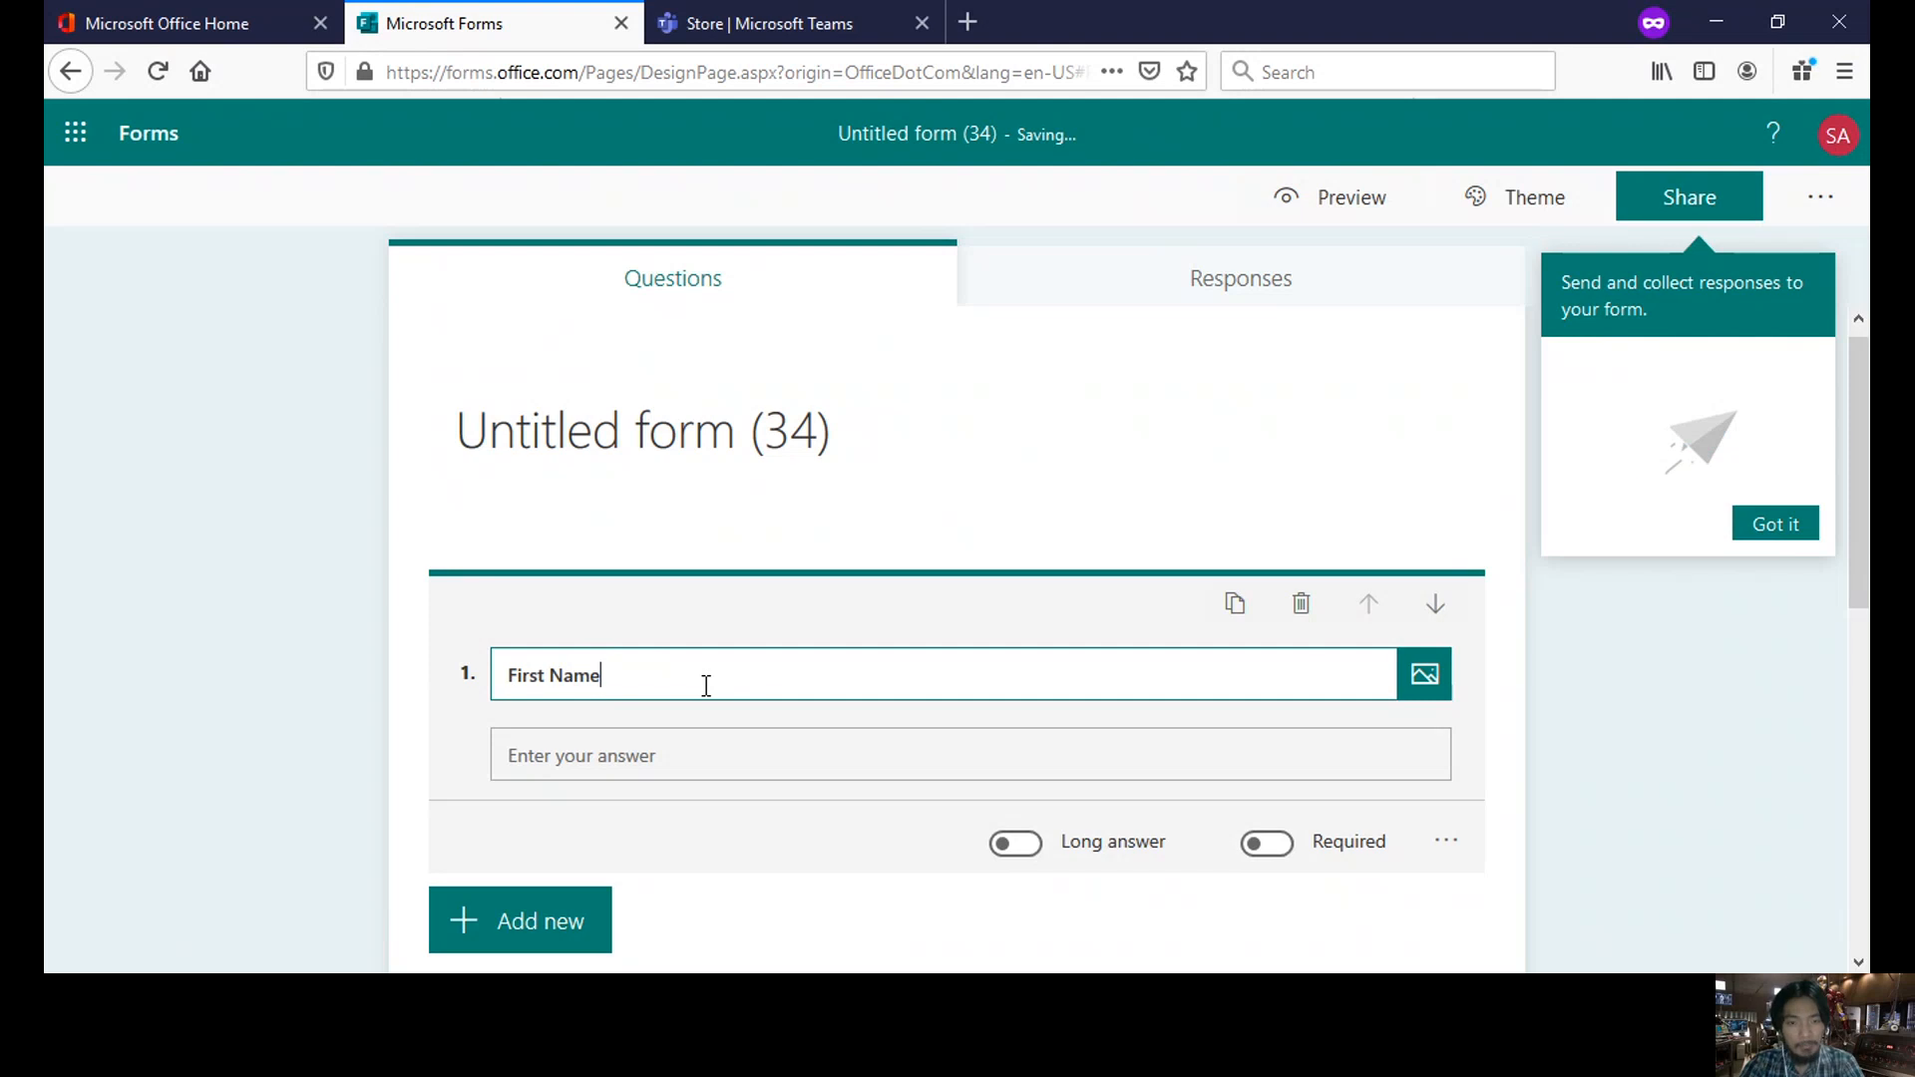
pyautogui.click(1265, 856)
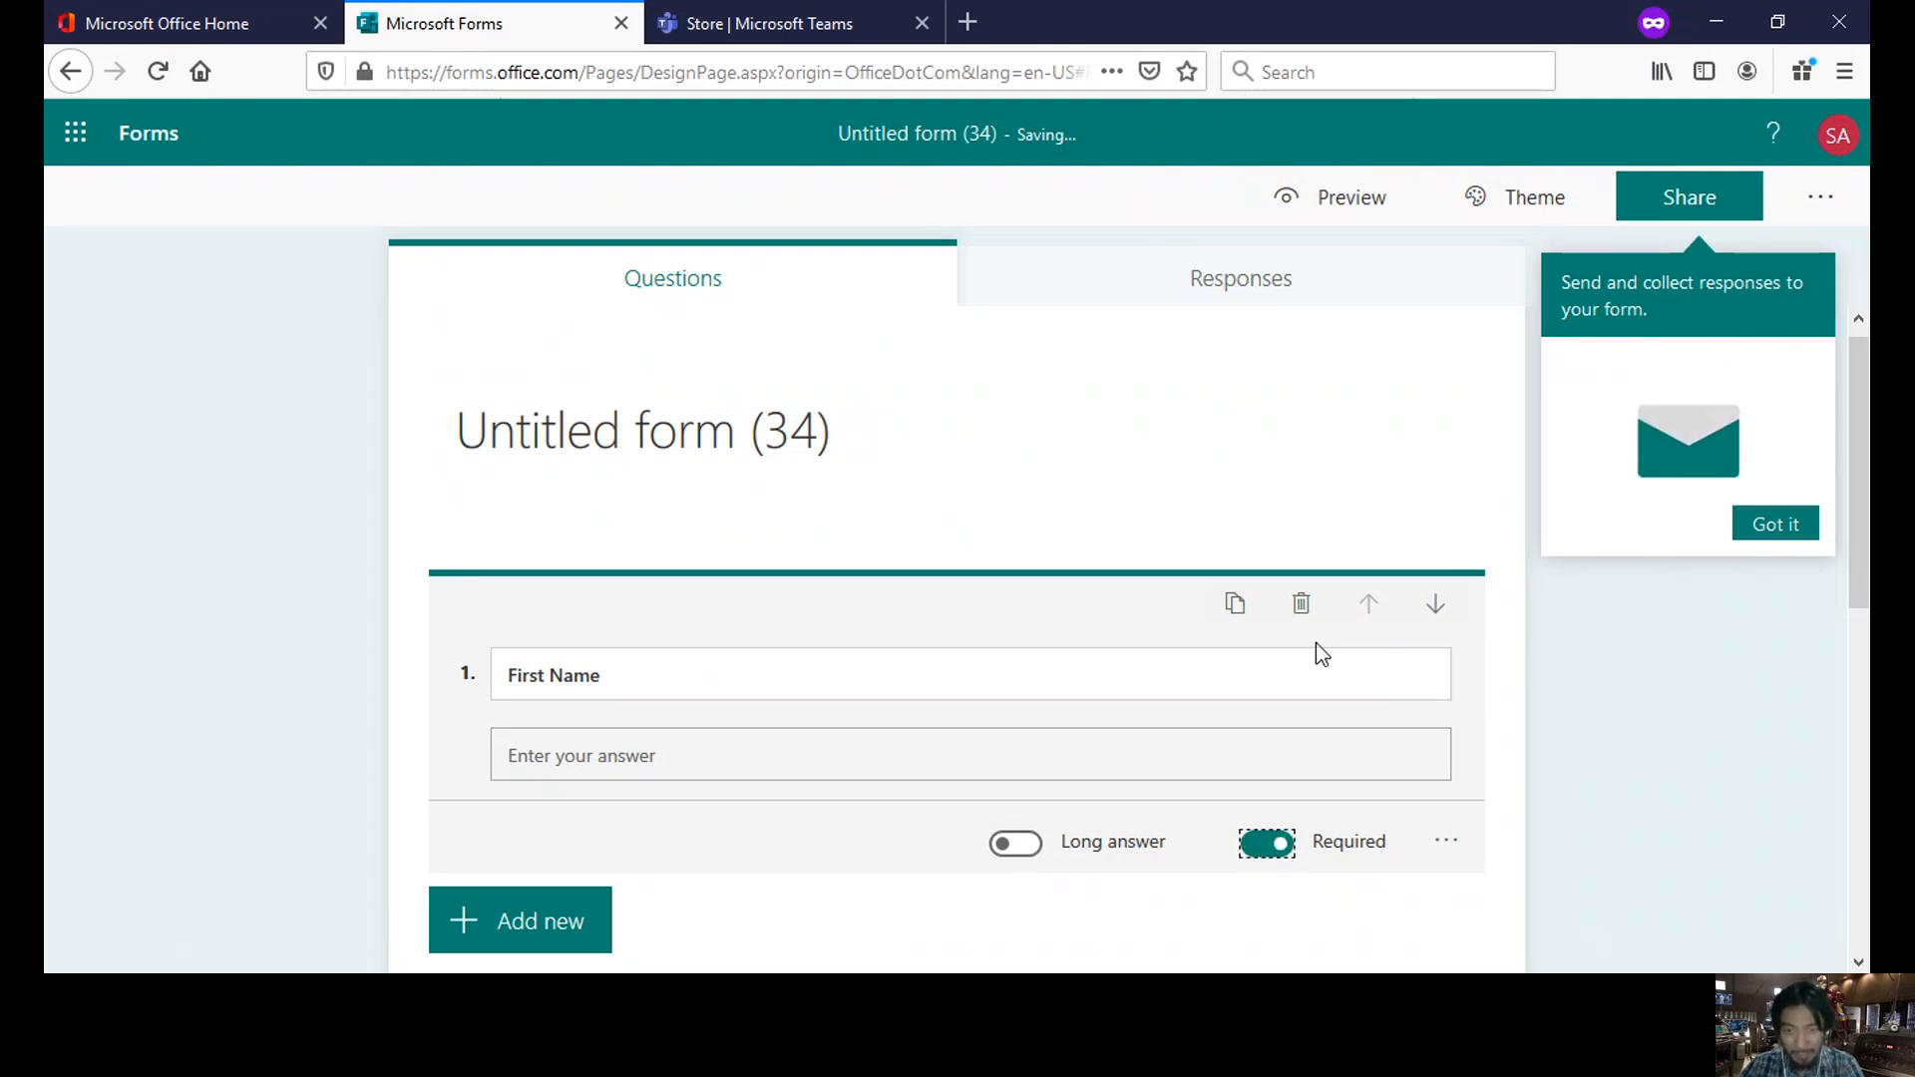
# - Title questions 2–4 'Last Name', 'Year Level' and 'Section'
pyautogui.scroll(-3, 1315, 643)
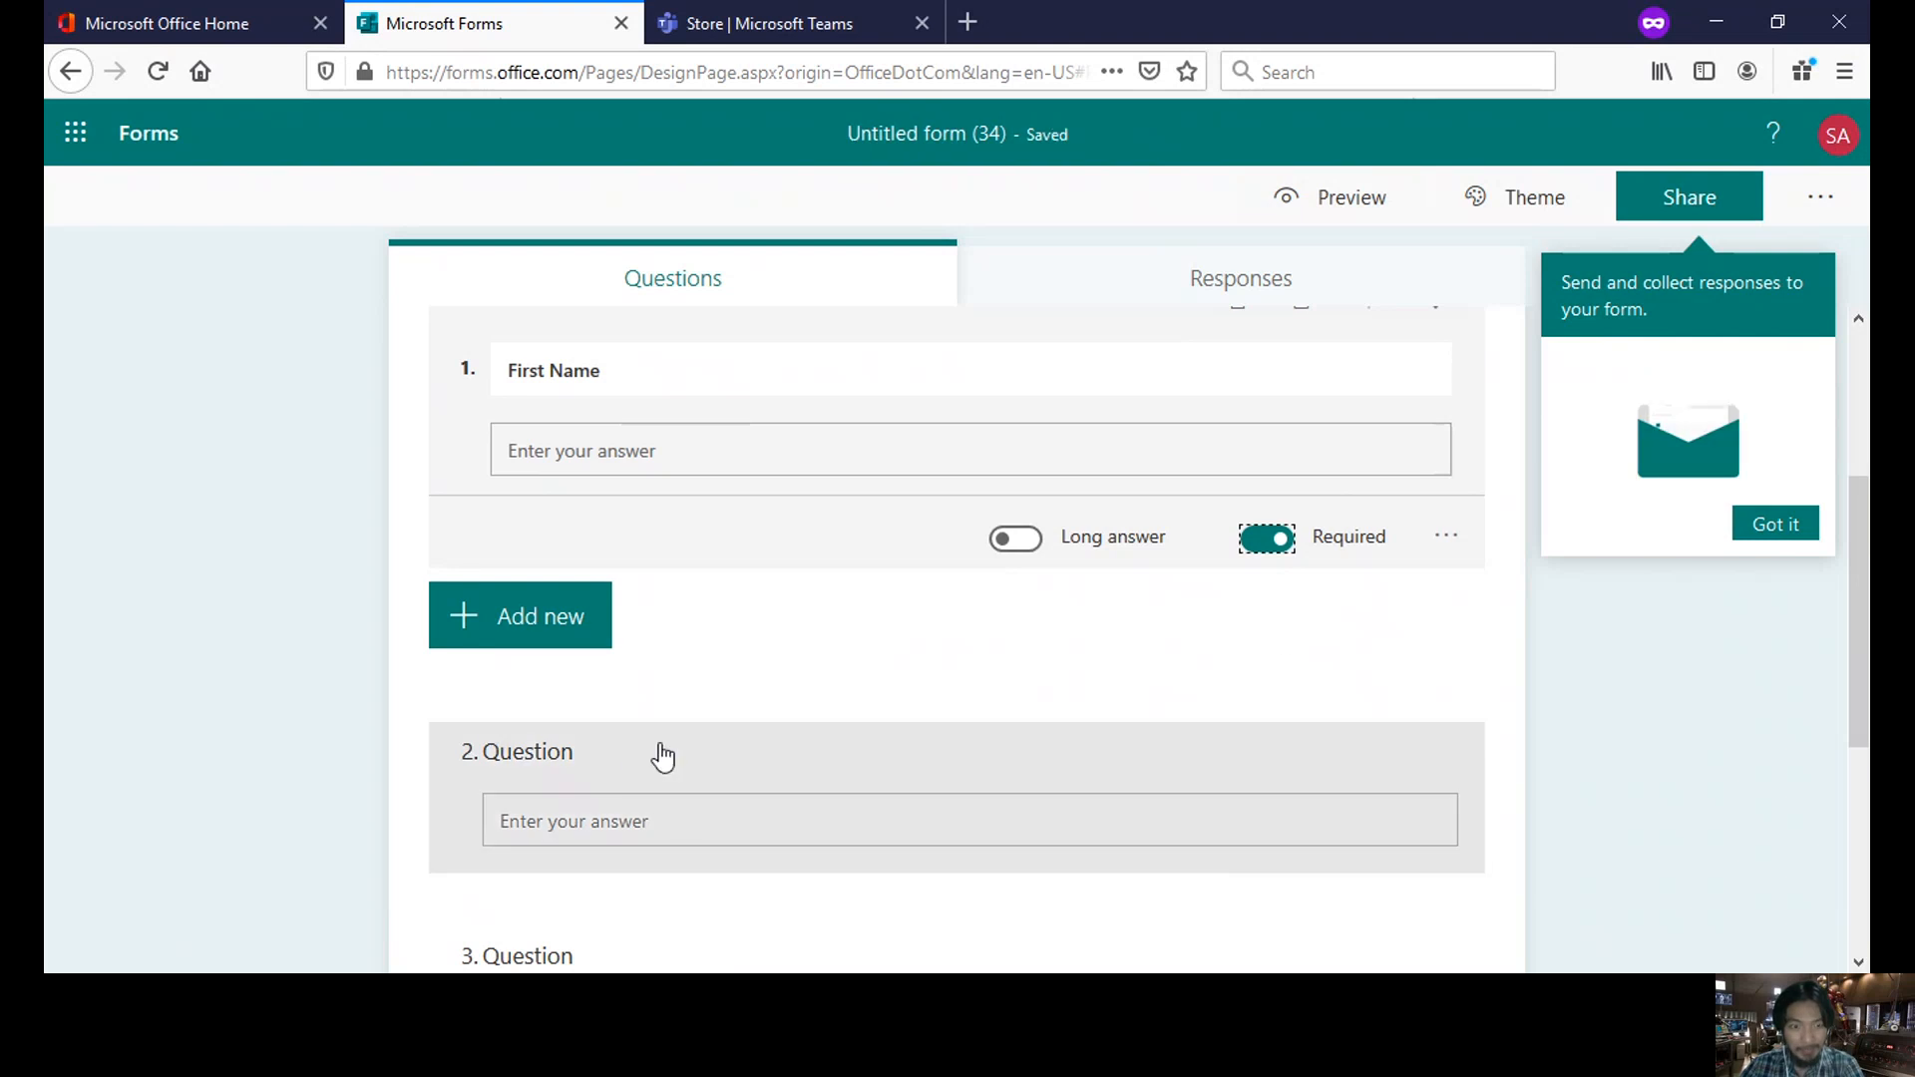
pyautogui.click(604, 758)
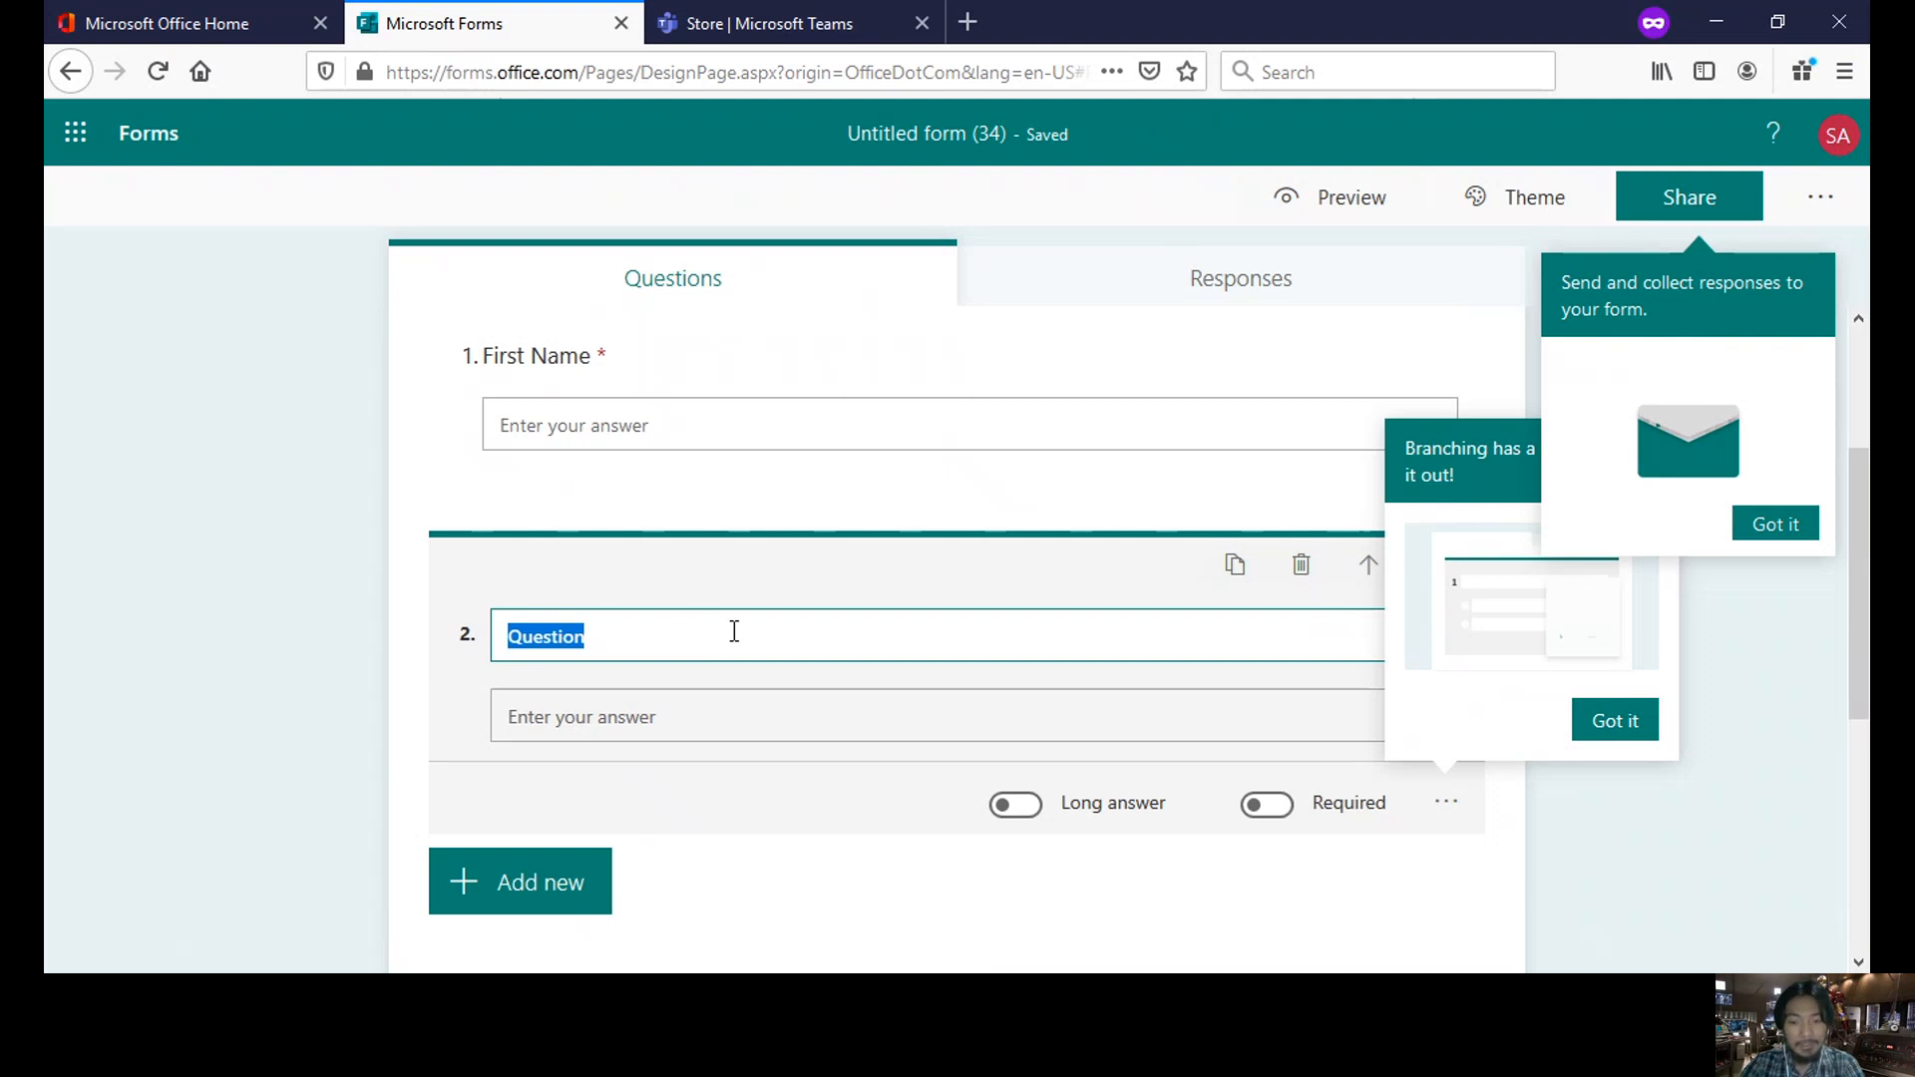
pyautogui.write('Last Name')
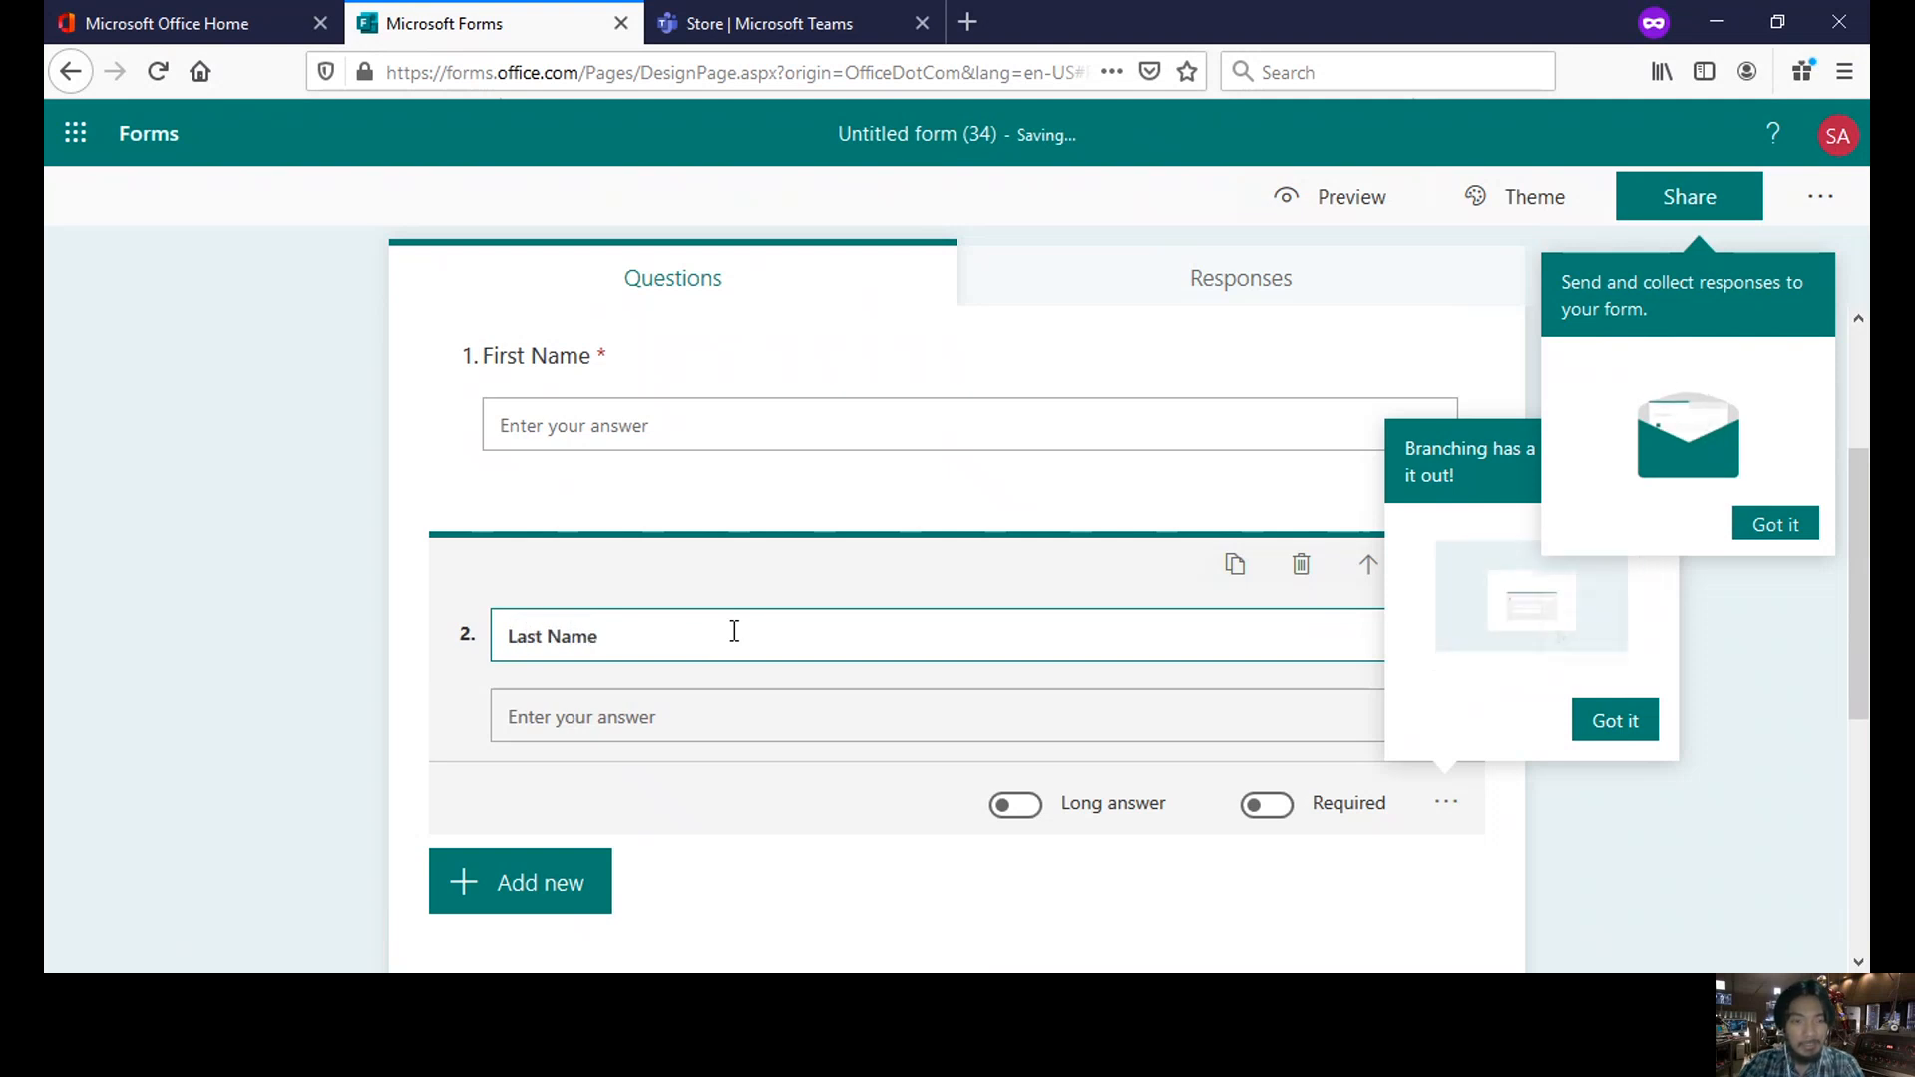
pyautogui.scroll(-3, 734, 632)
pyautogui.click(601, 726)
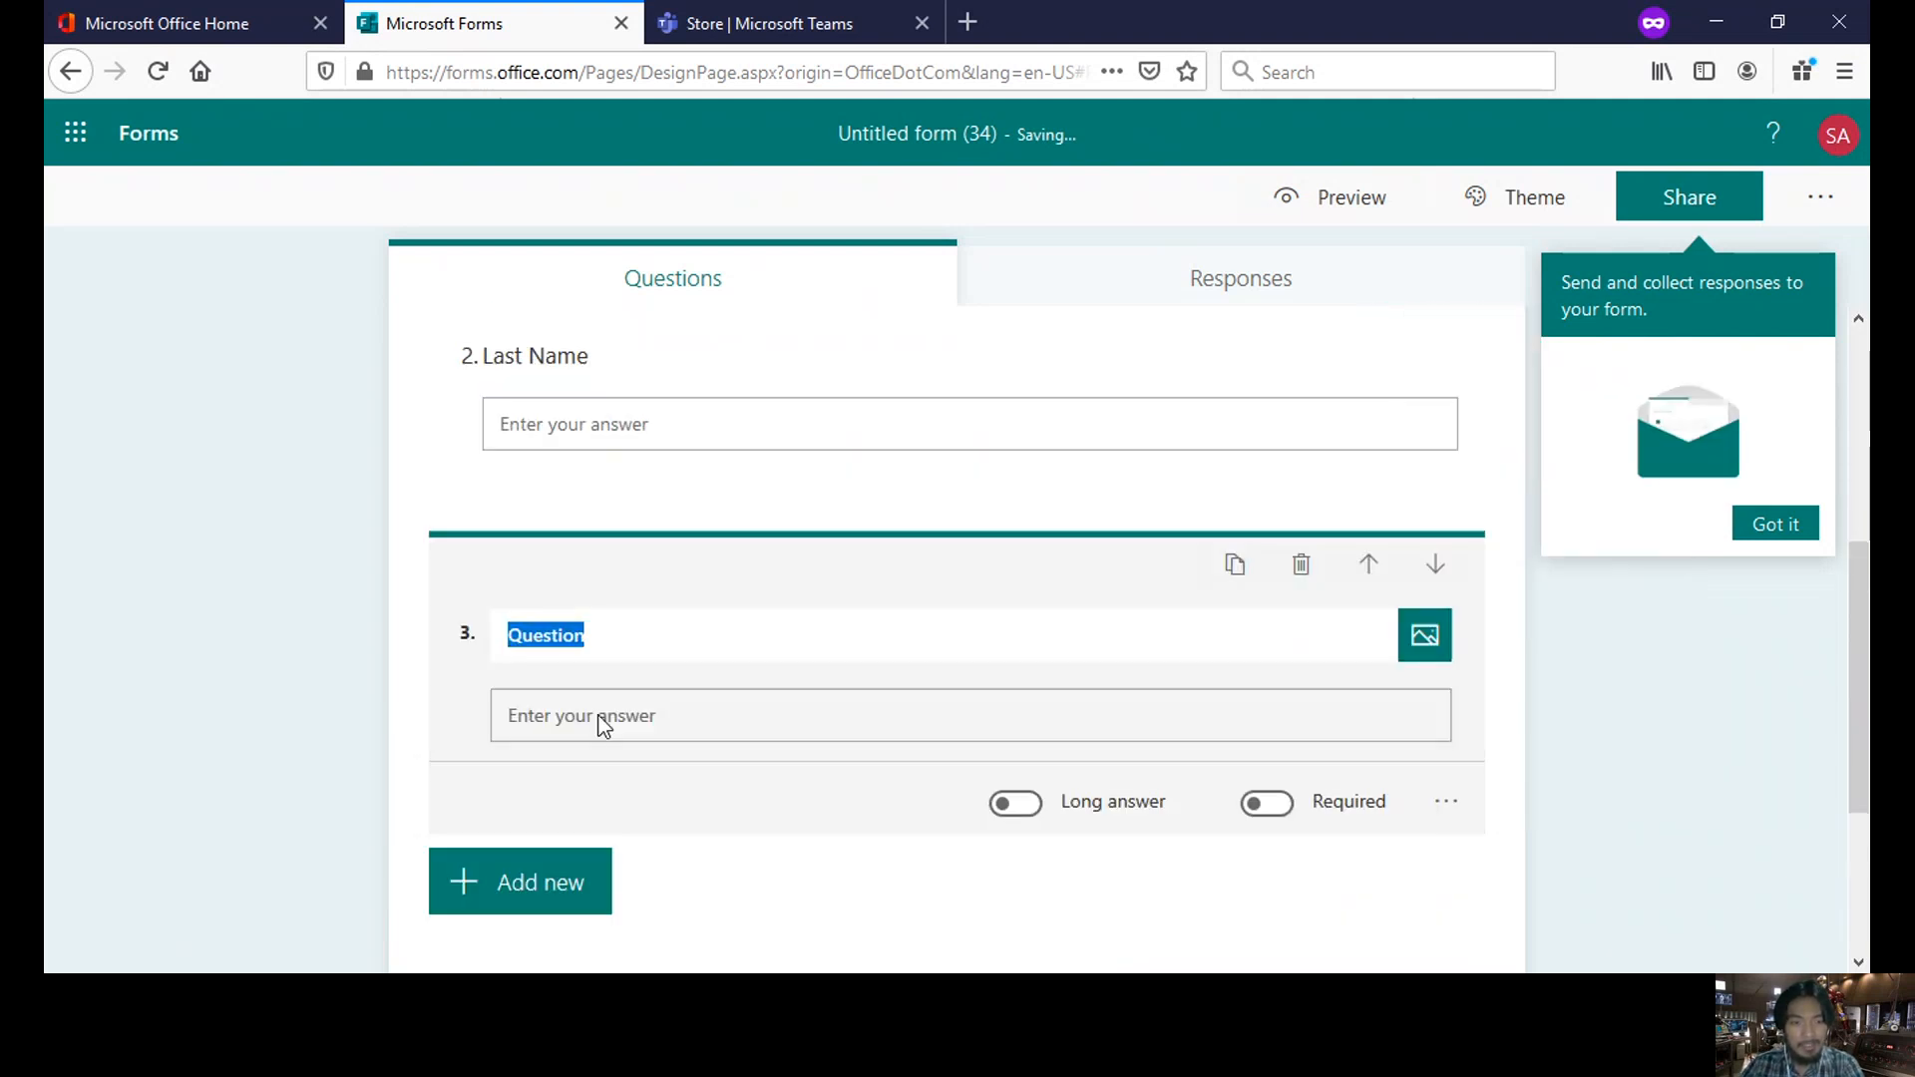
pyautogui.write('Year Level')
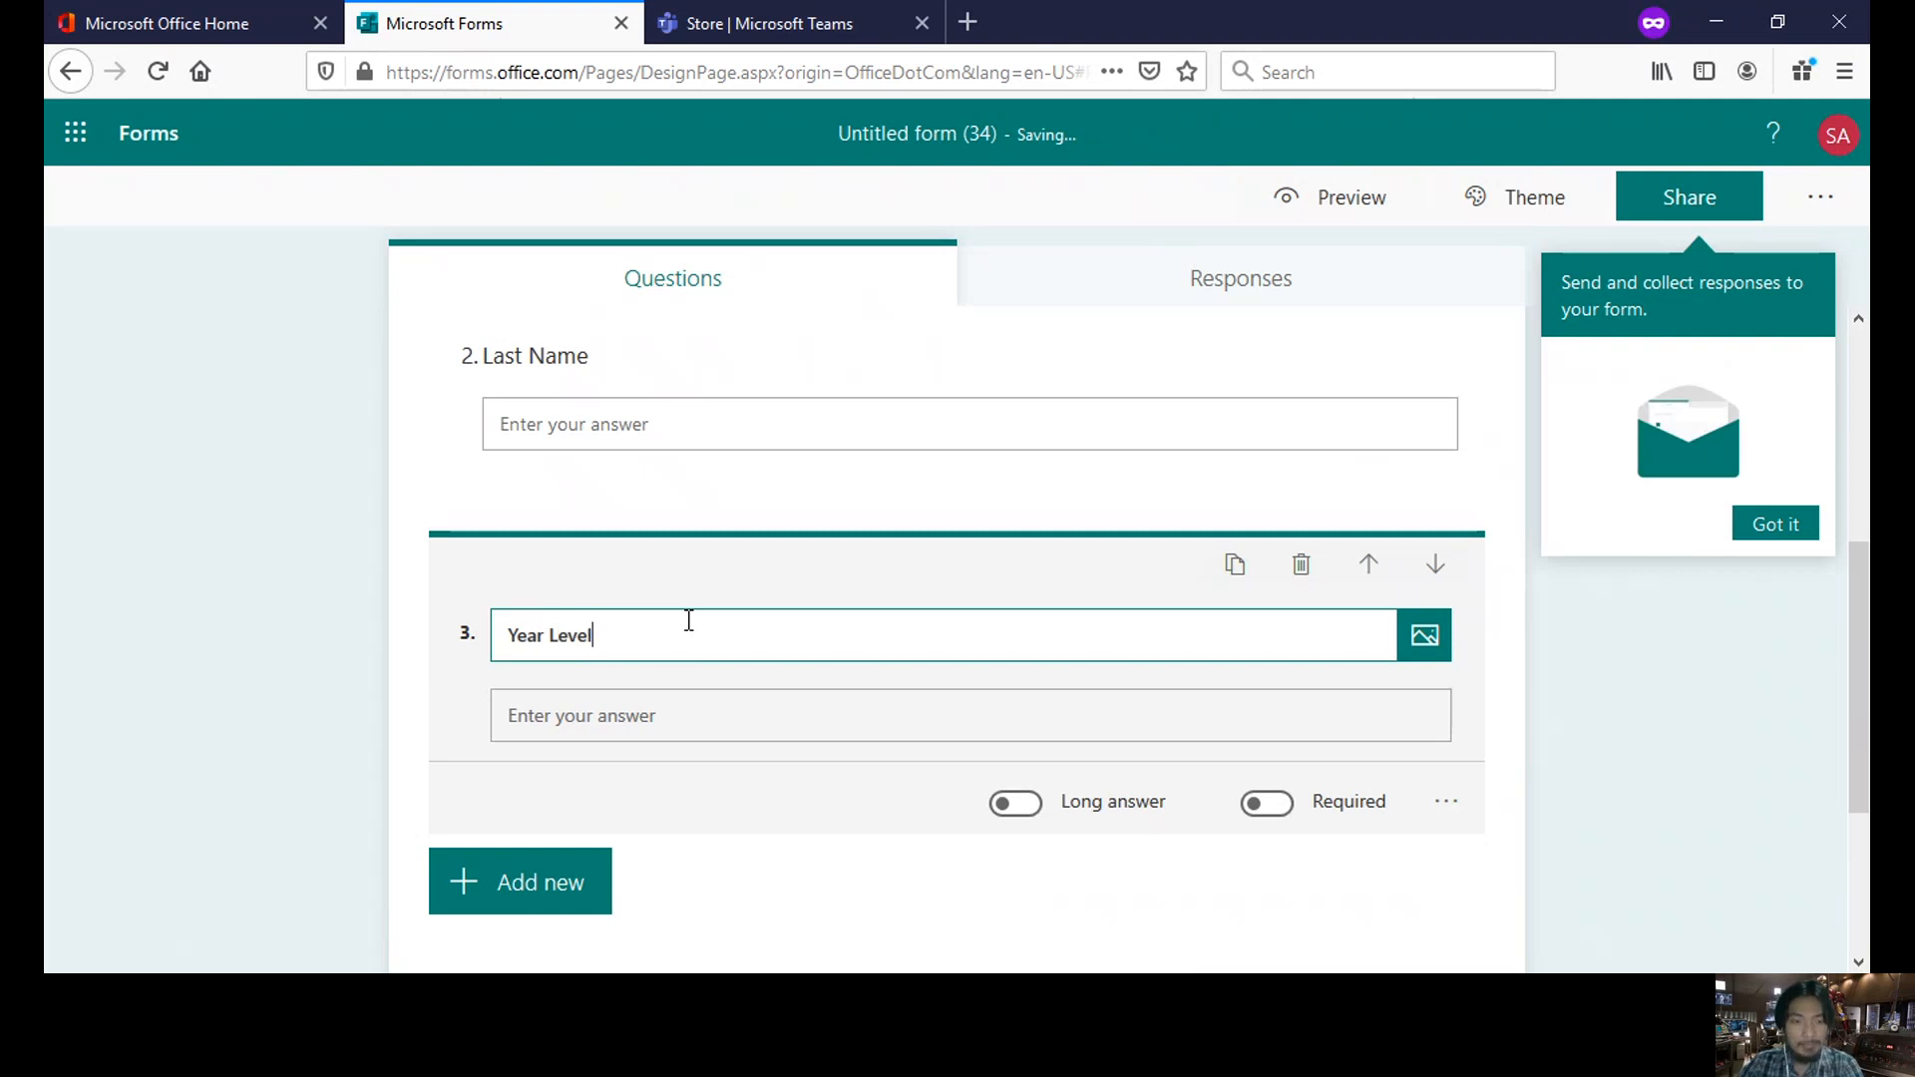
pyautogui.scroll(-3, 686, 620)
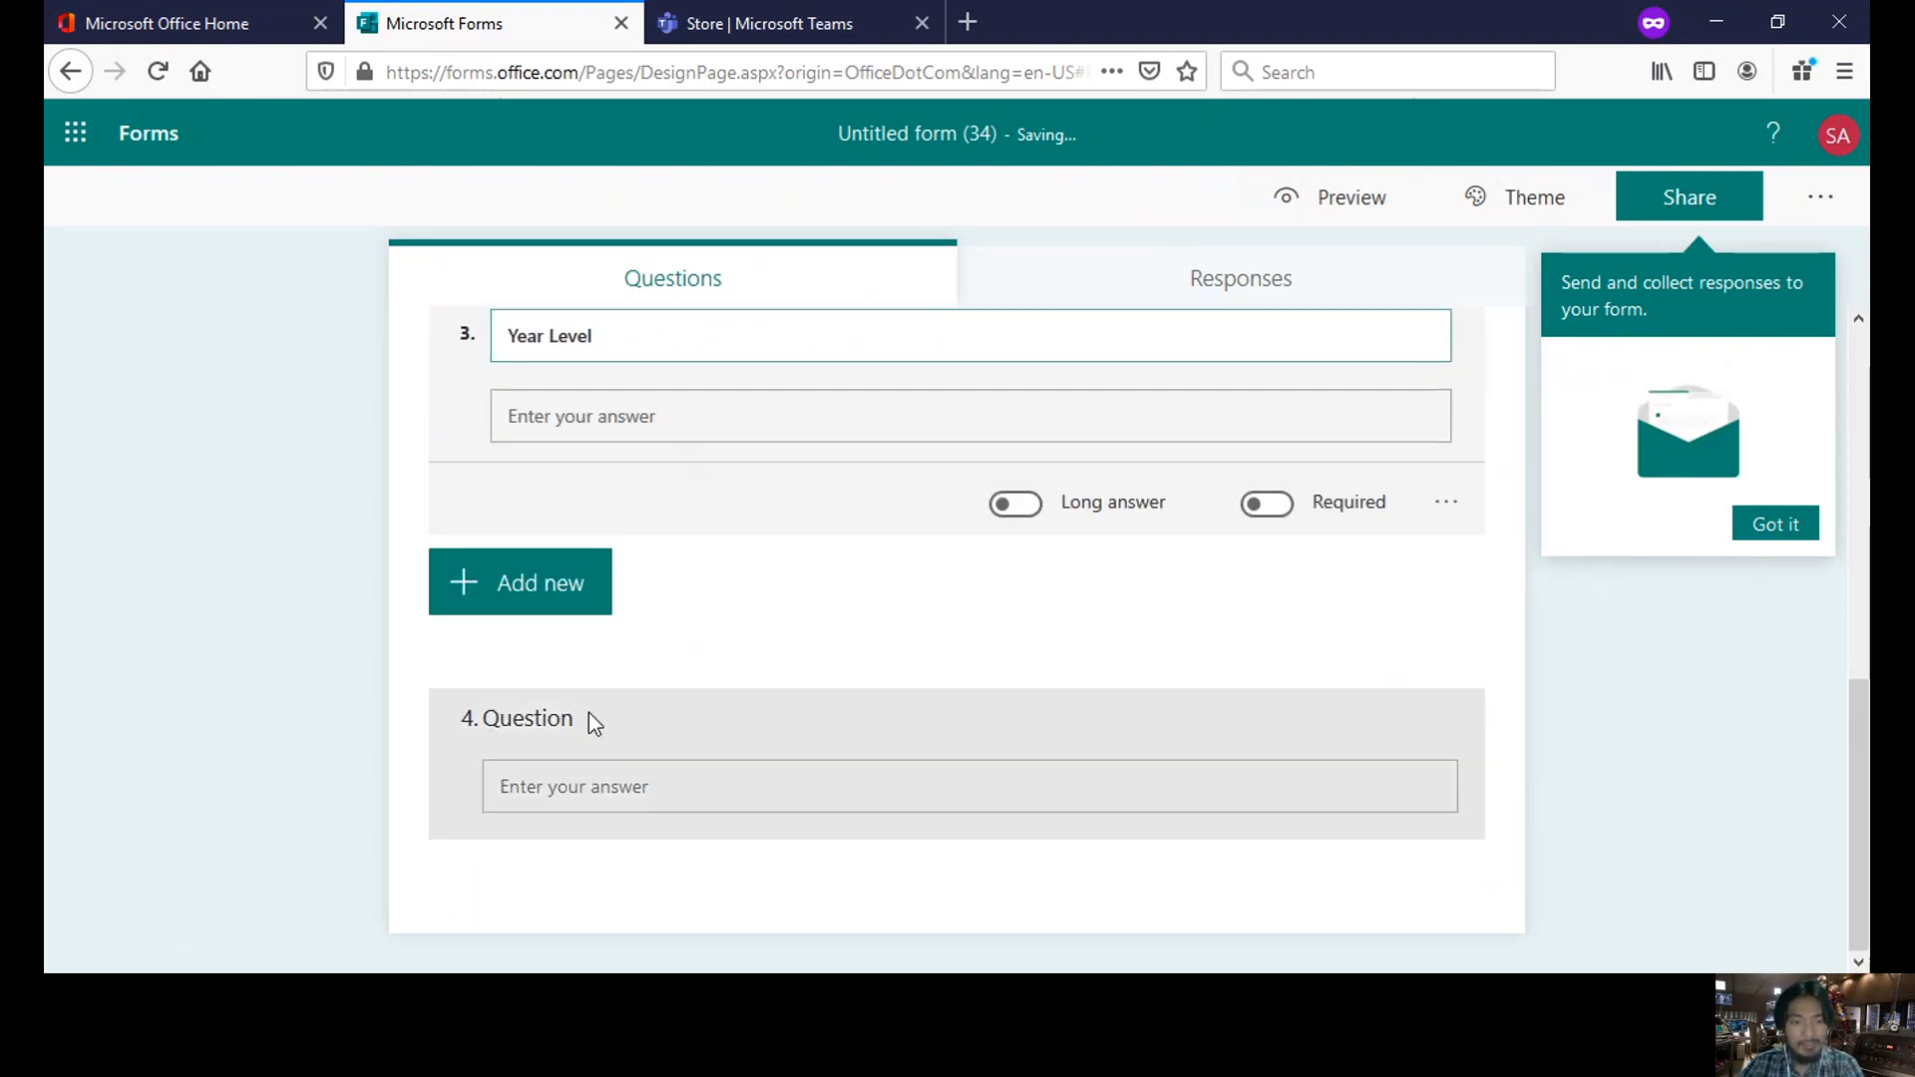
pyautogui.click(590, 717)
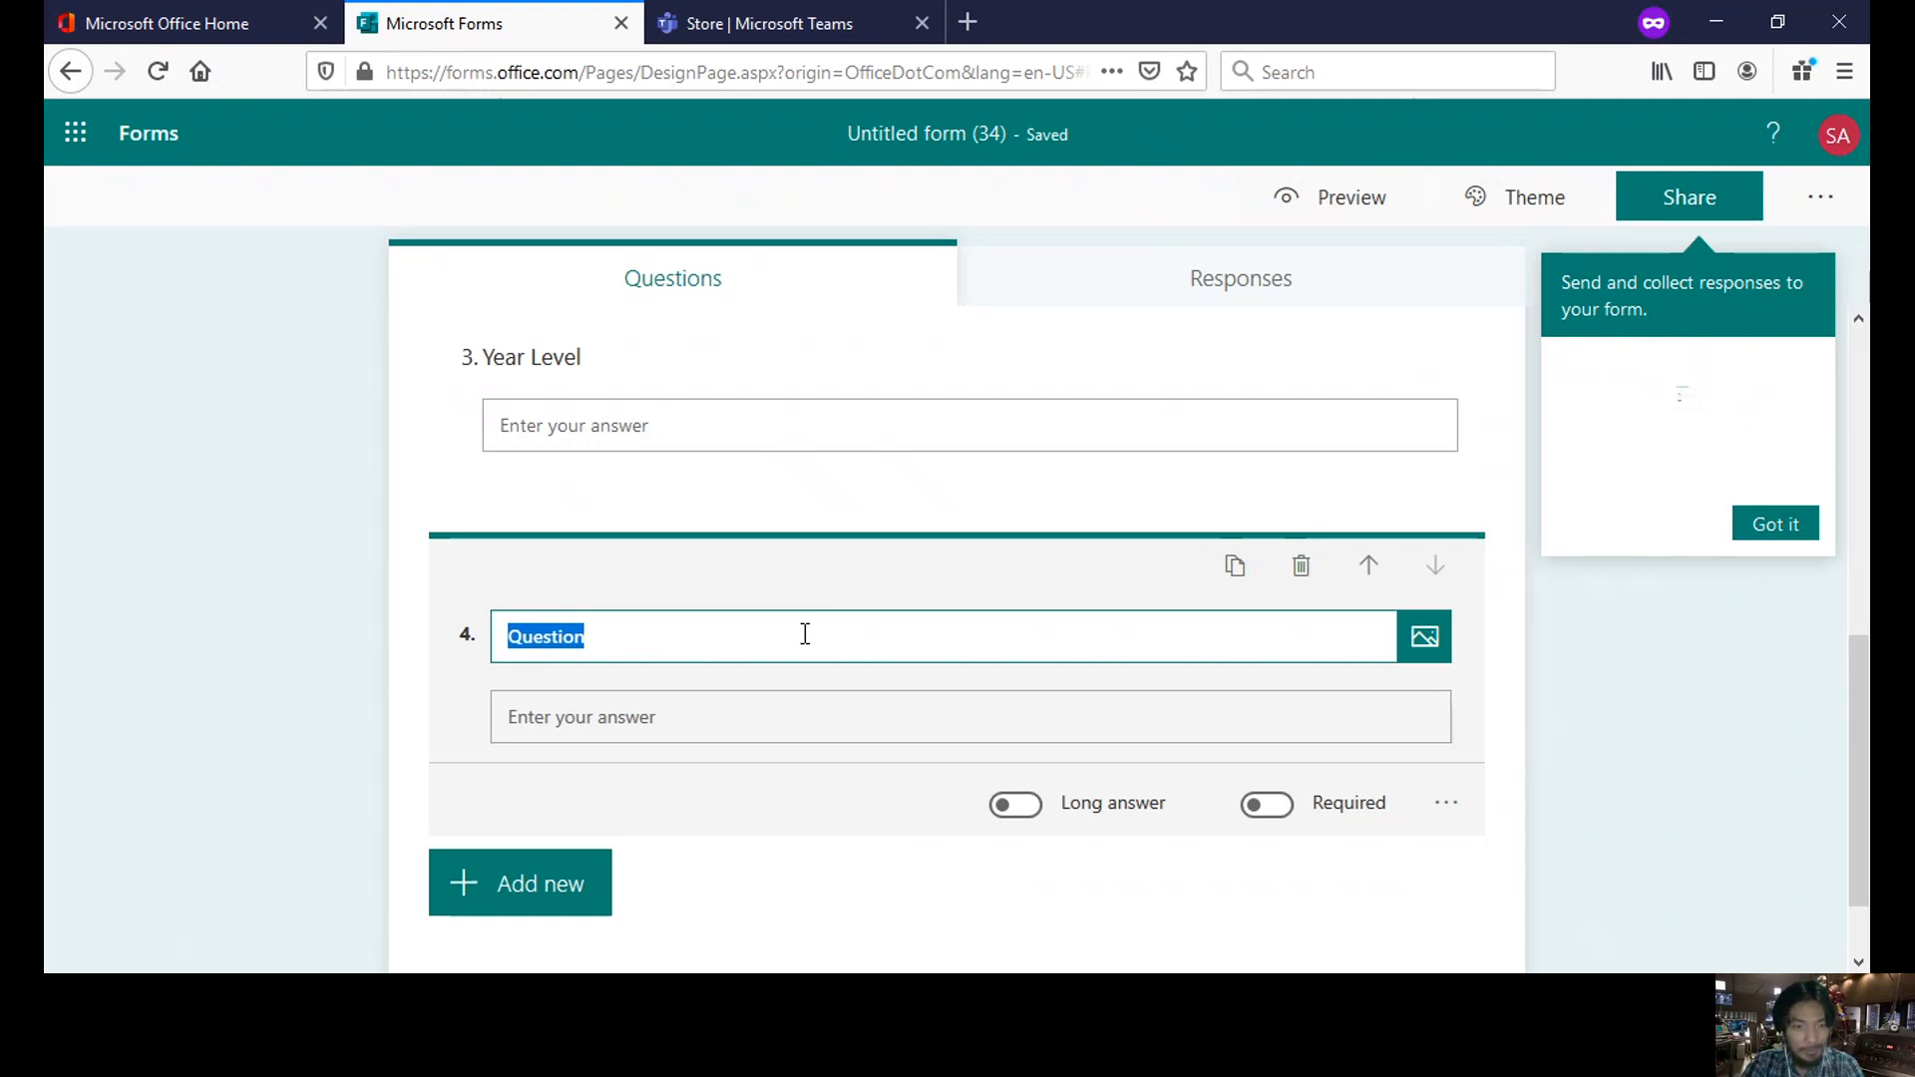
pyautogui.write('Section')
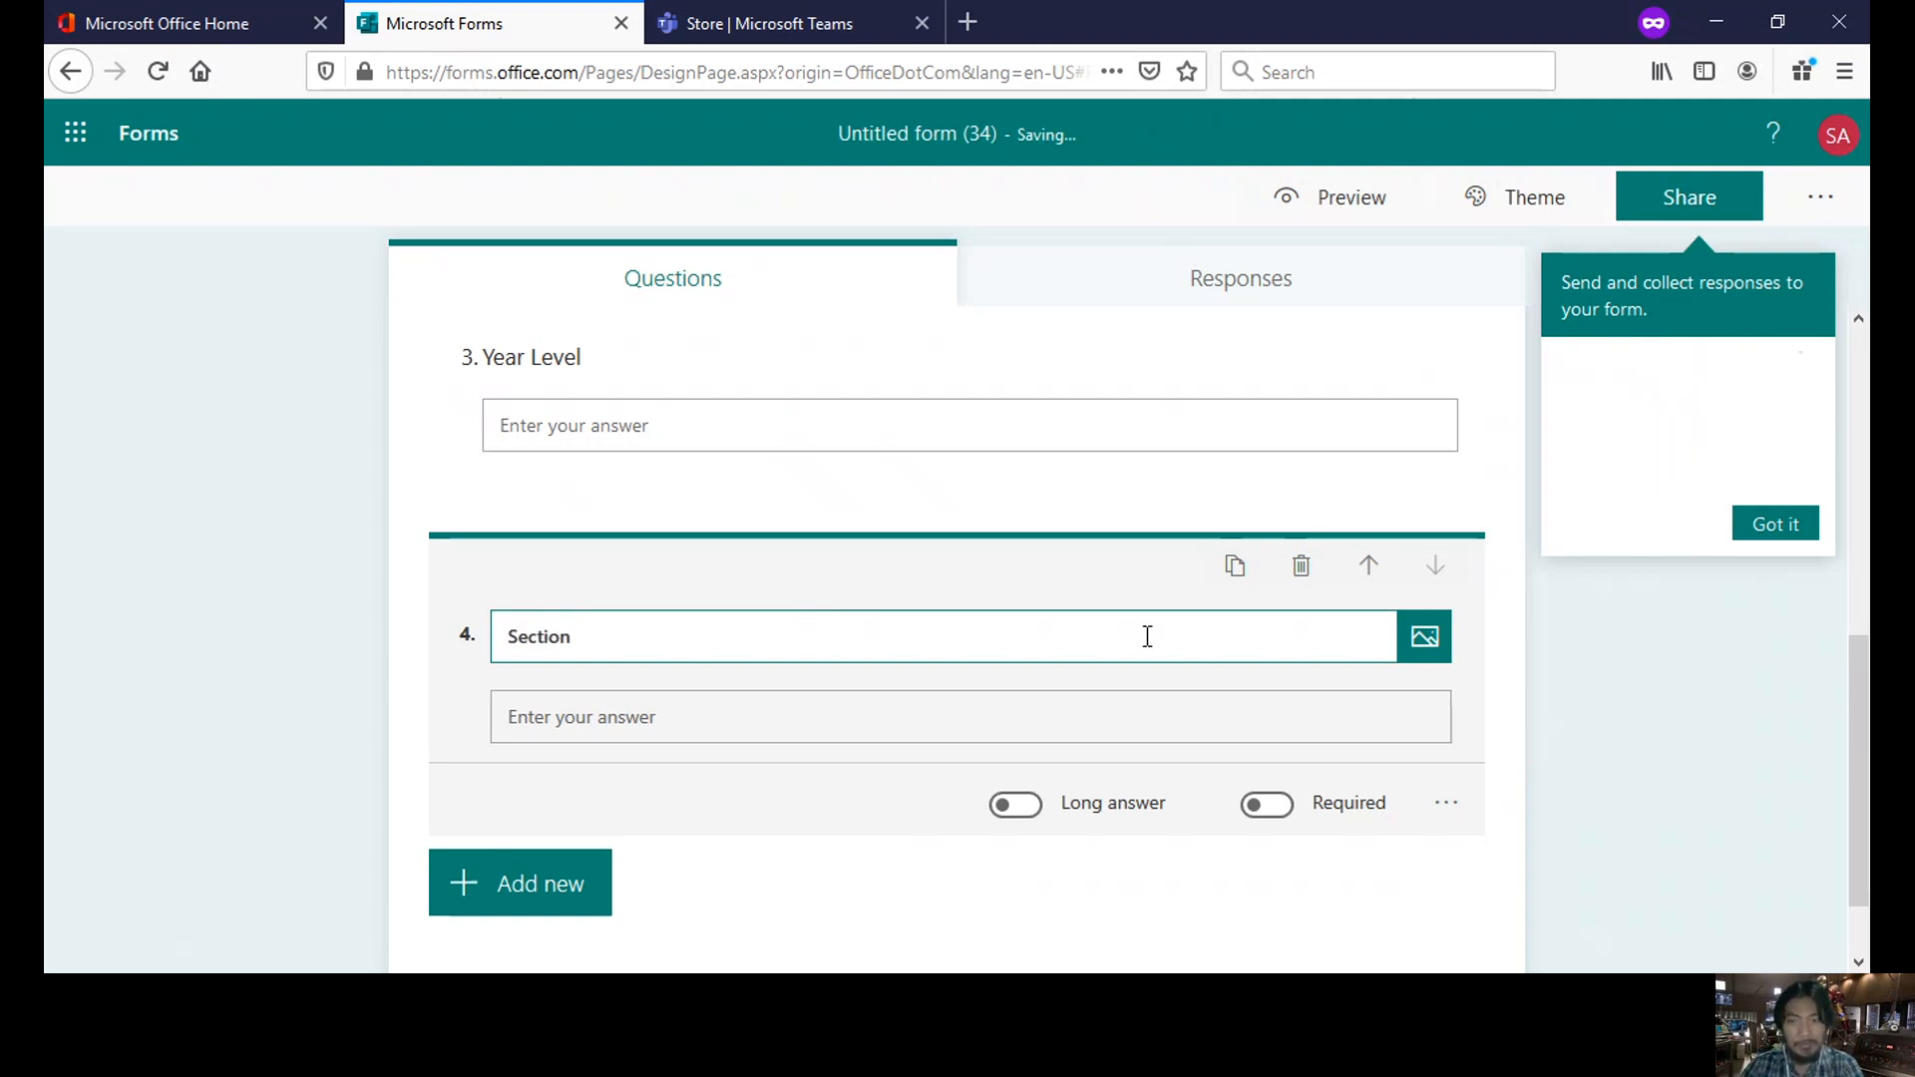
pyautogui.scroll(5, 1147, 635)
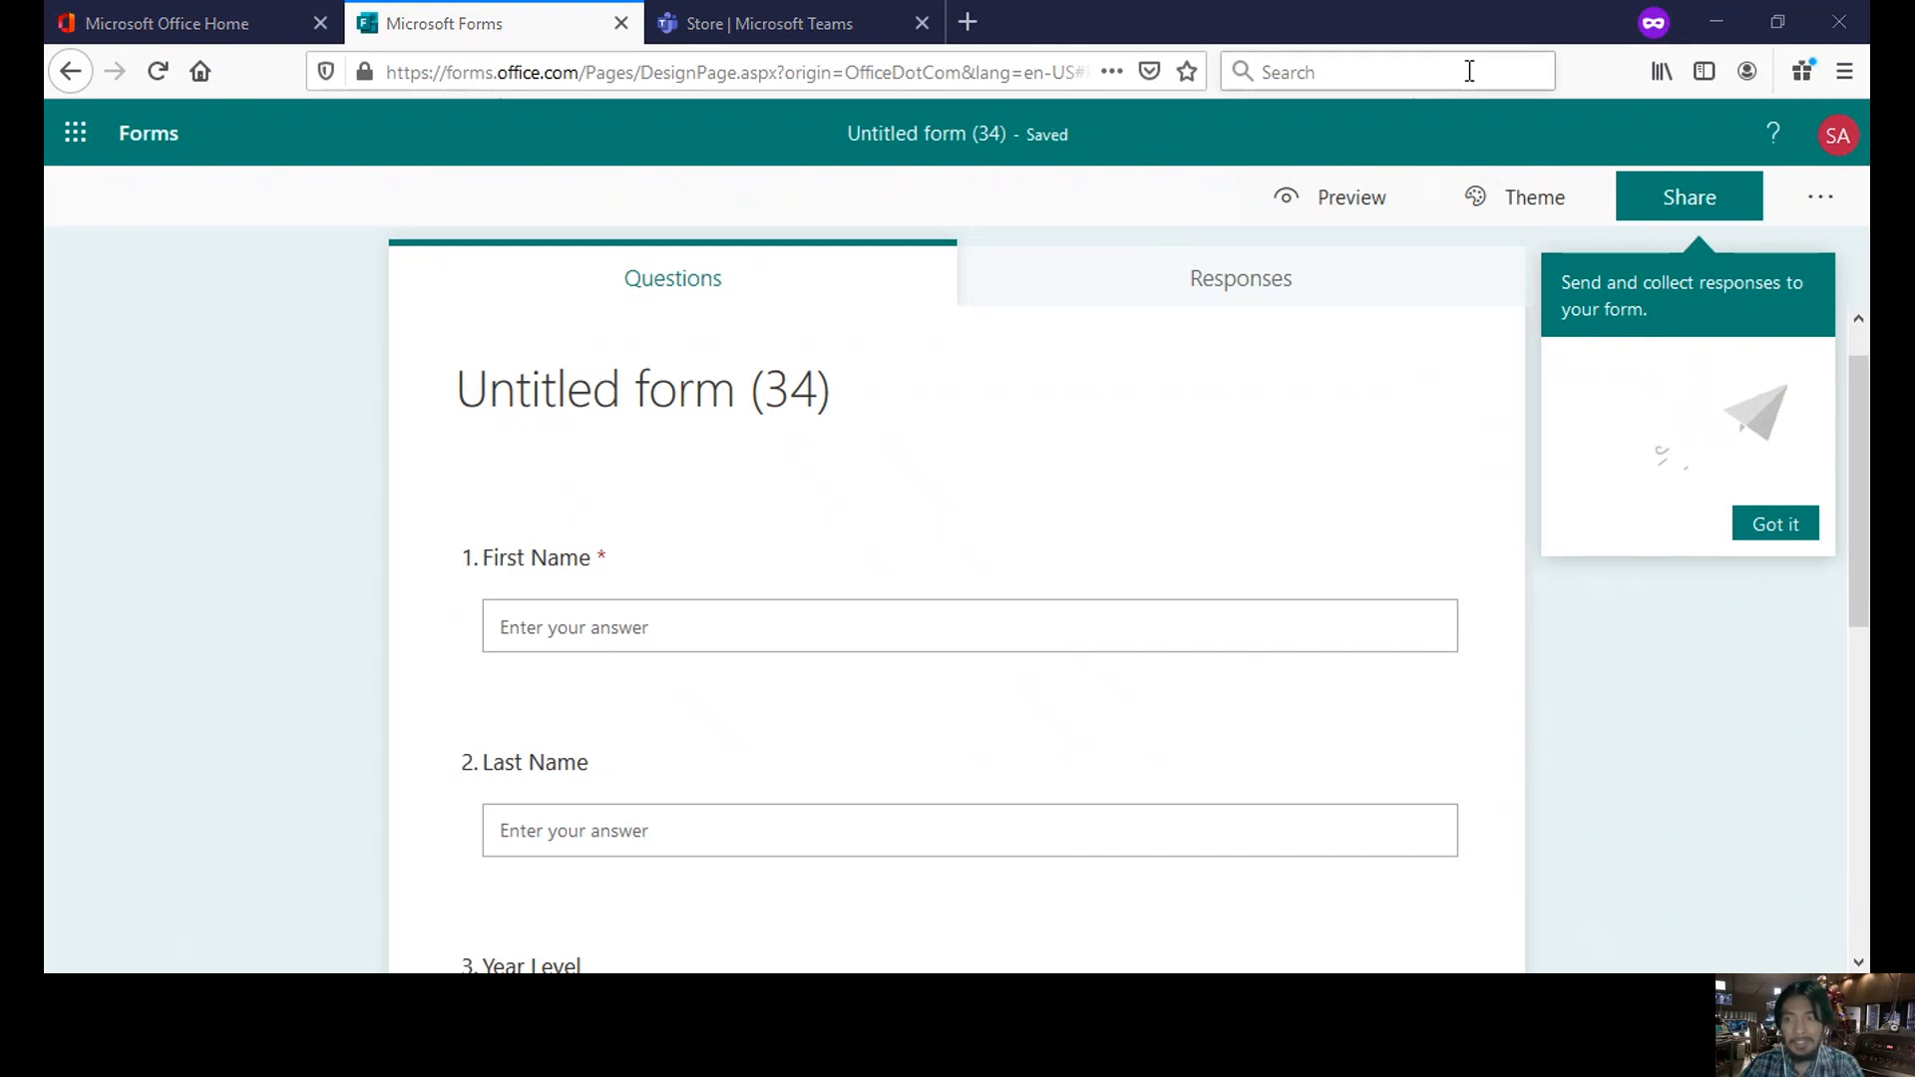
# - Open Share for Untitled form (34) and copy its organization-only response link
pyautogui.click(1673, 213)
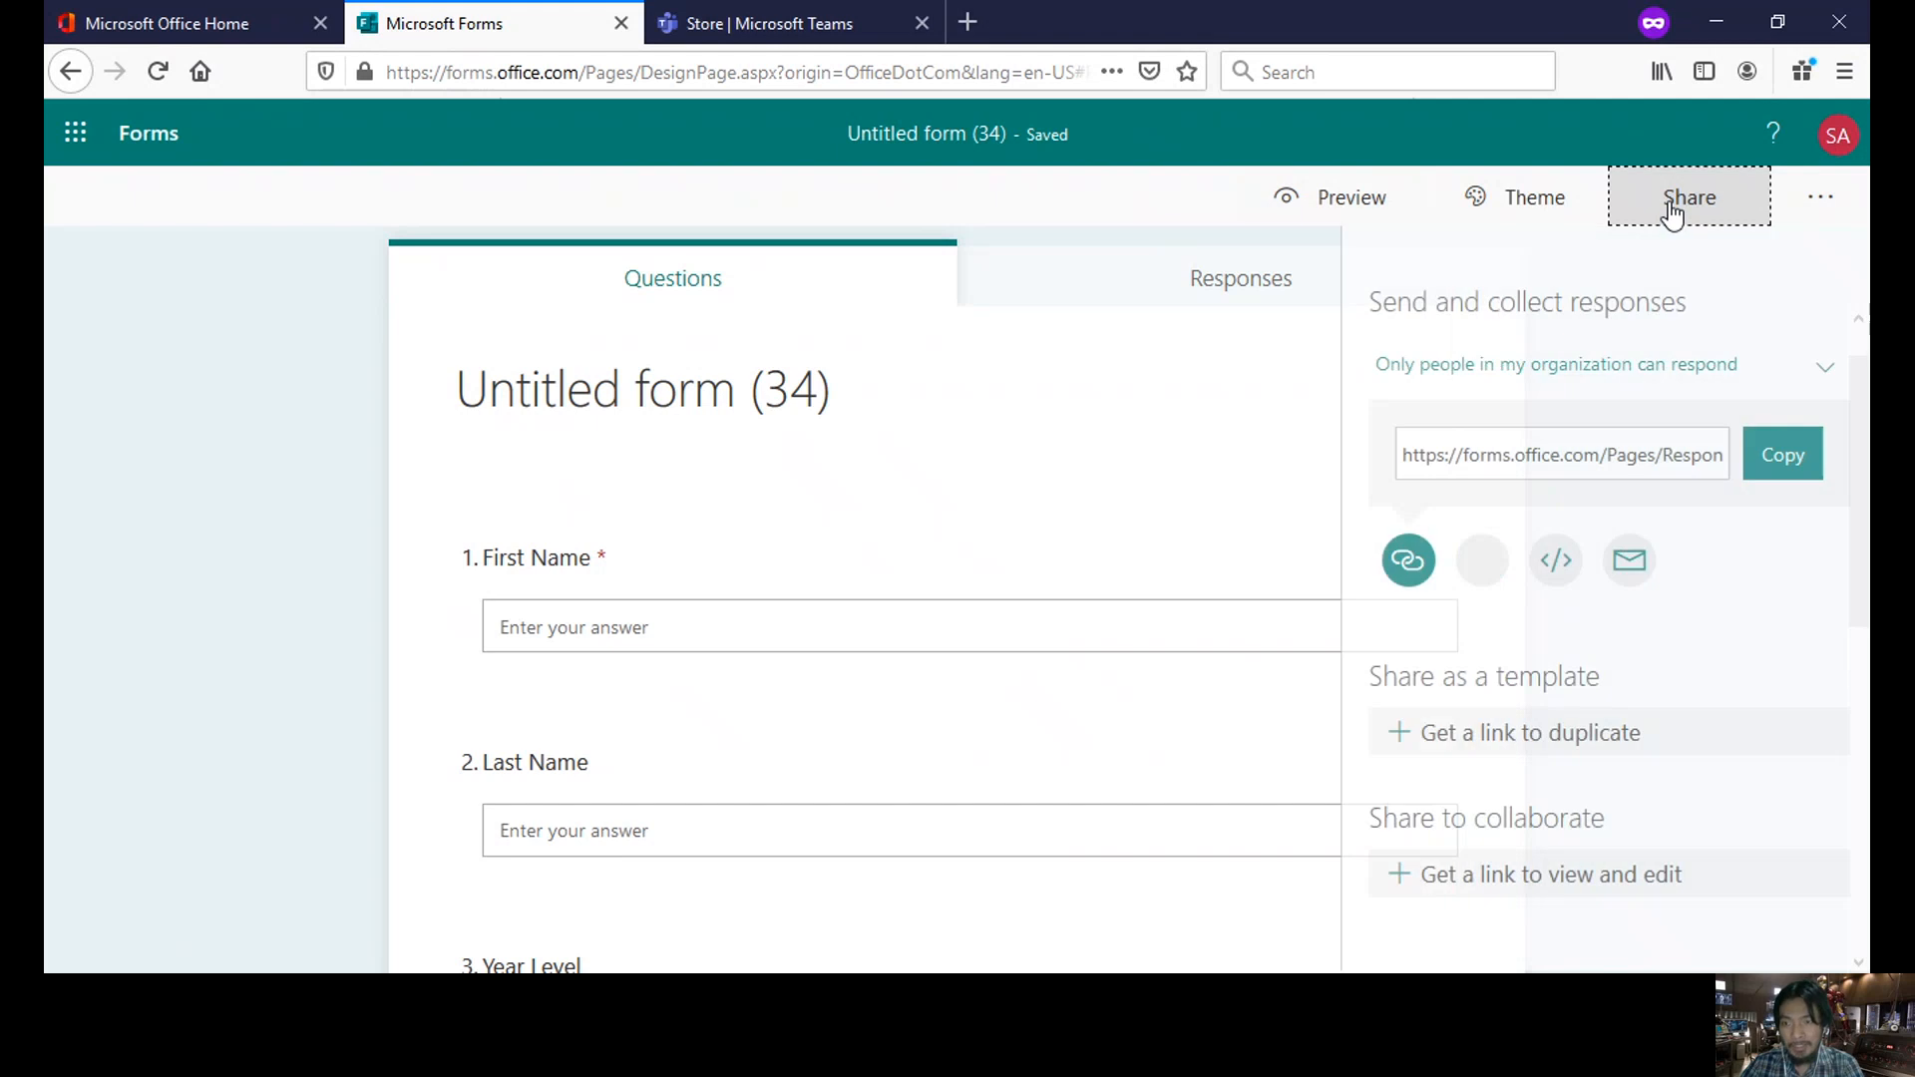
pyautogui.click(1787, 465)
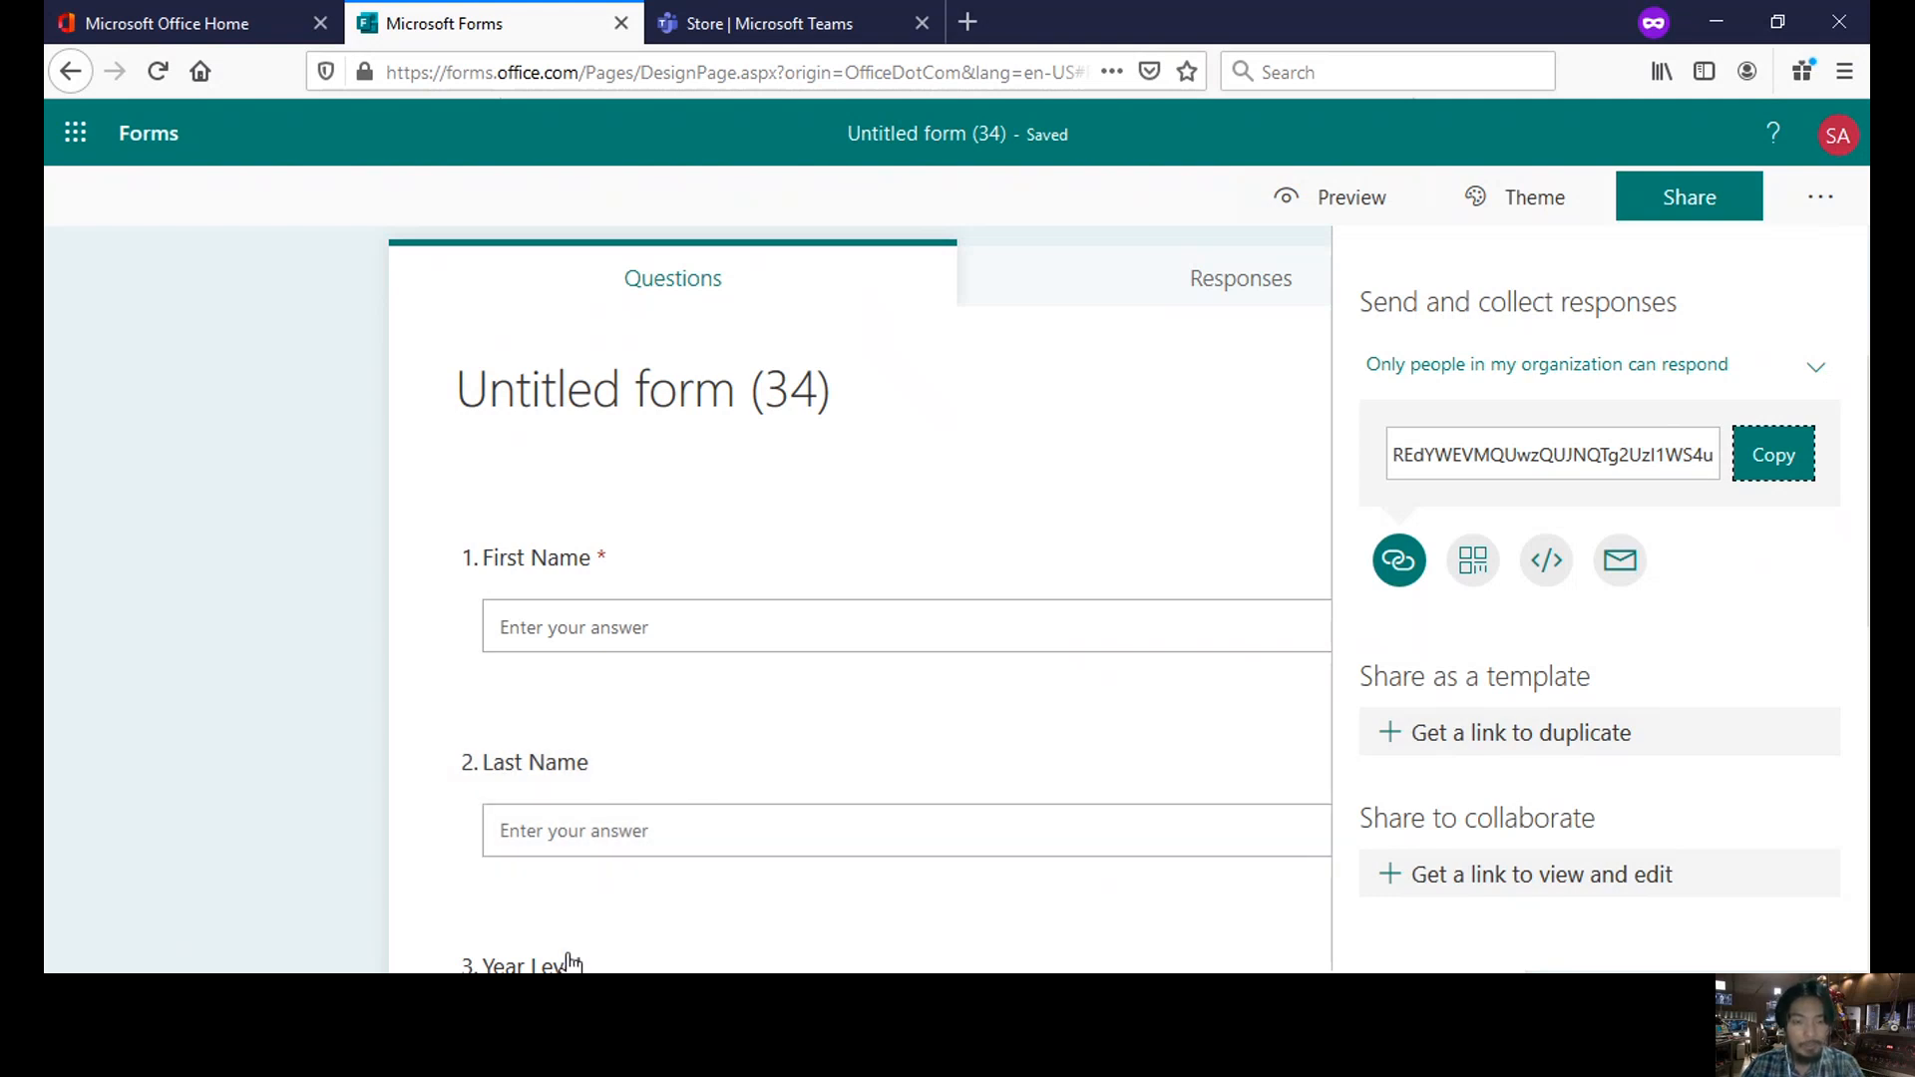
pyautogui.click(420, 890)
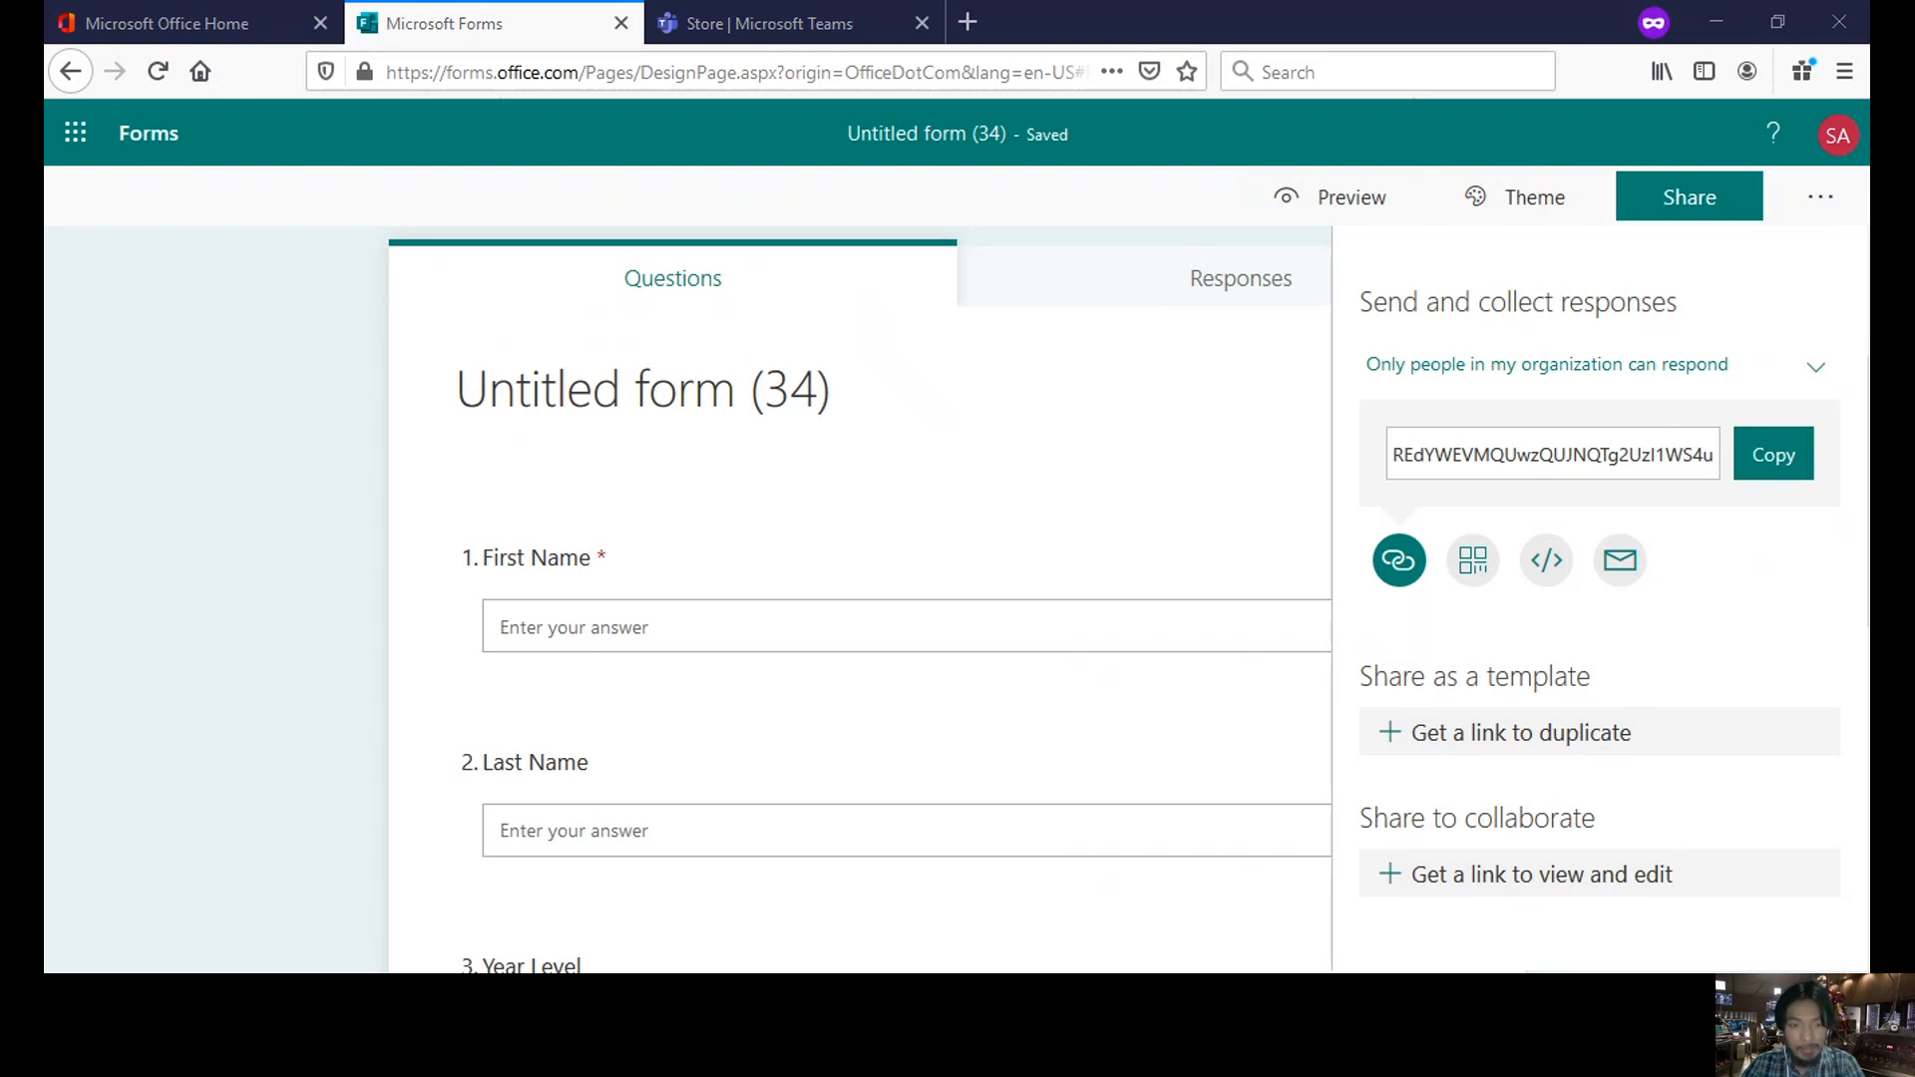
pyautogui.click(675, 928)
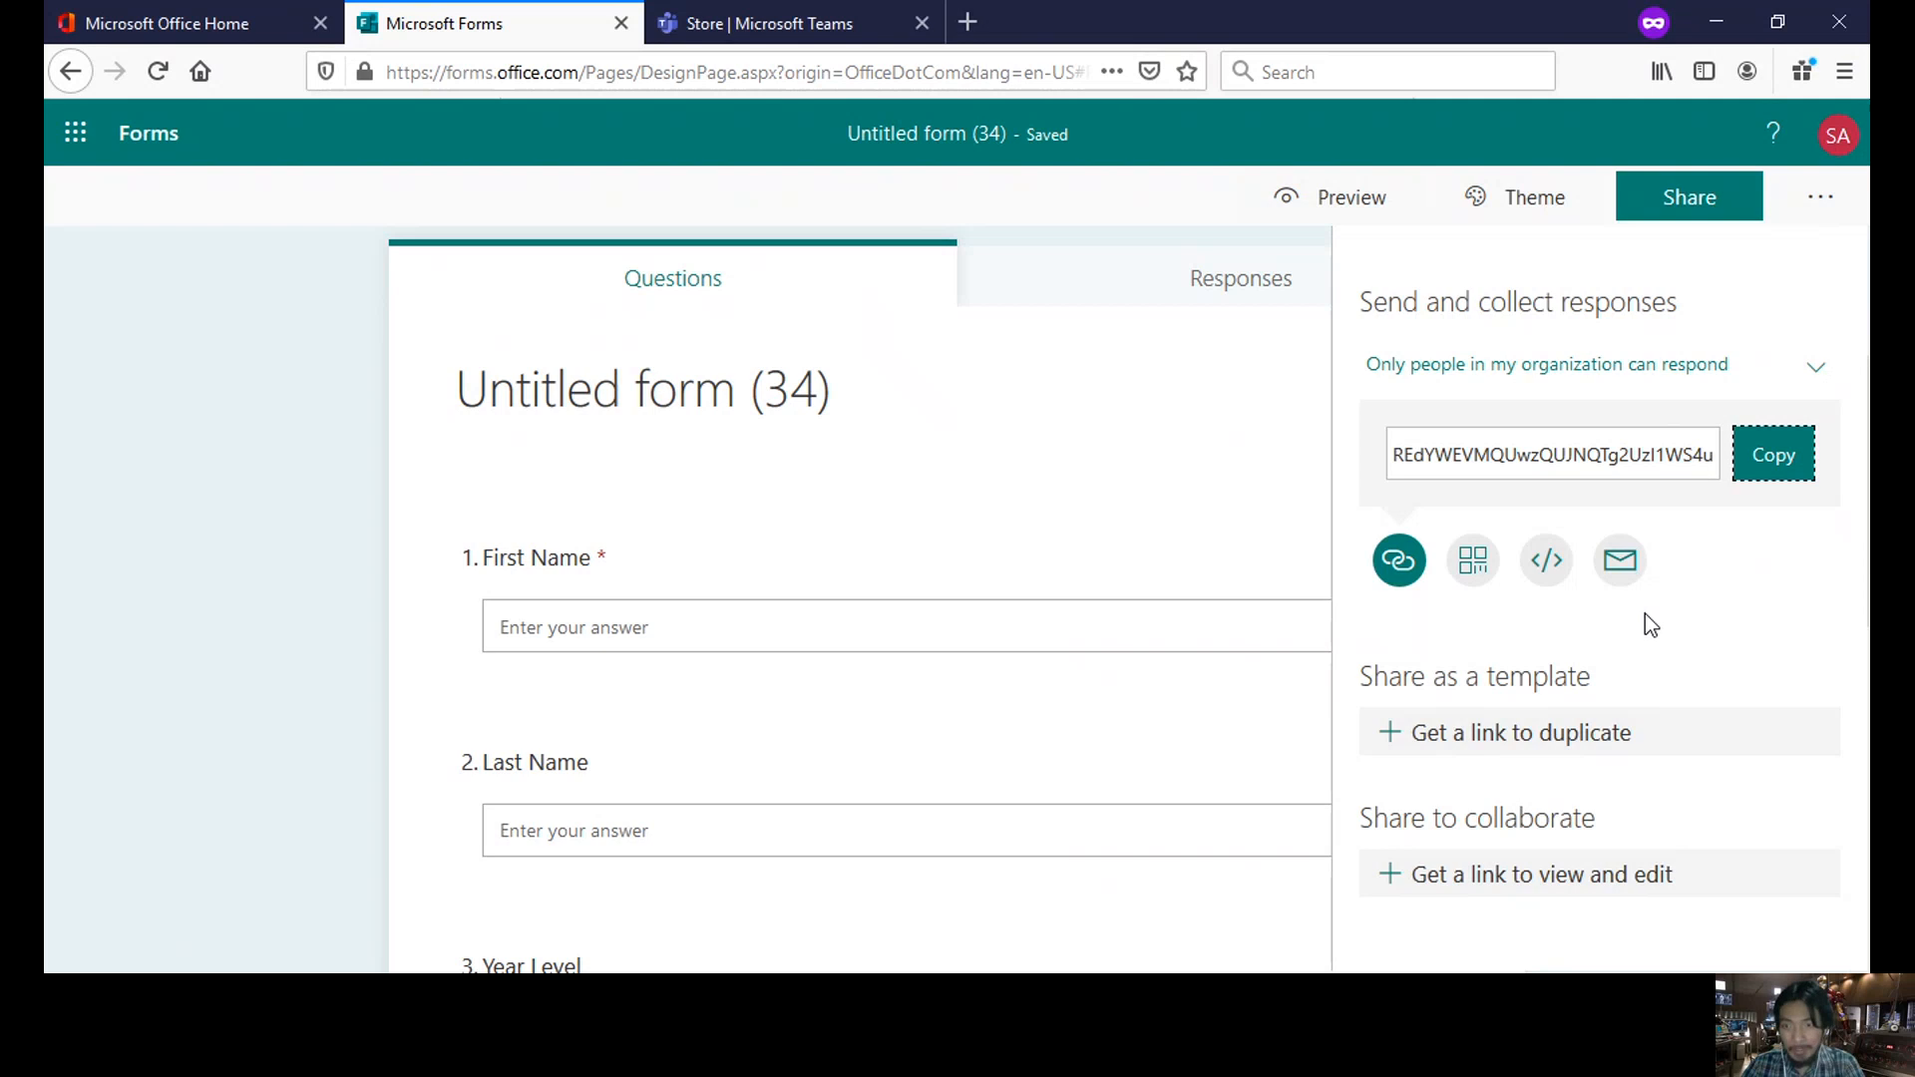
# - Set responses to 'Anyone with the link can respond', copy the link, and return to the form editor
pyautogui.click(1815, 370)
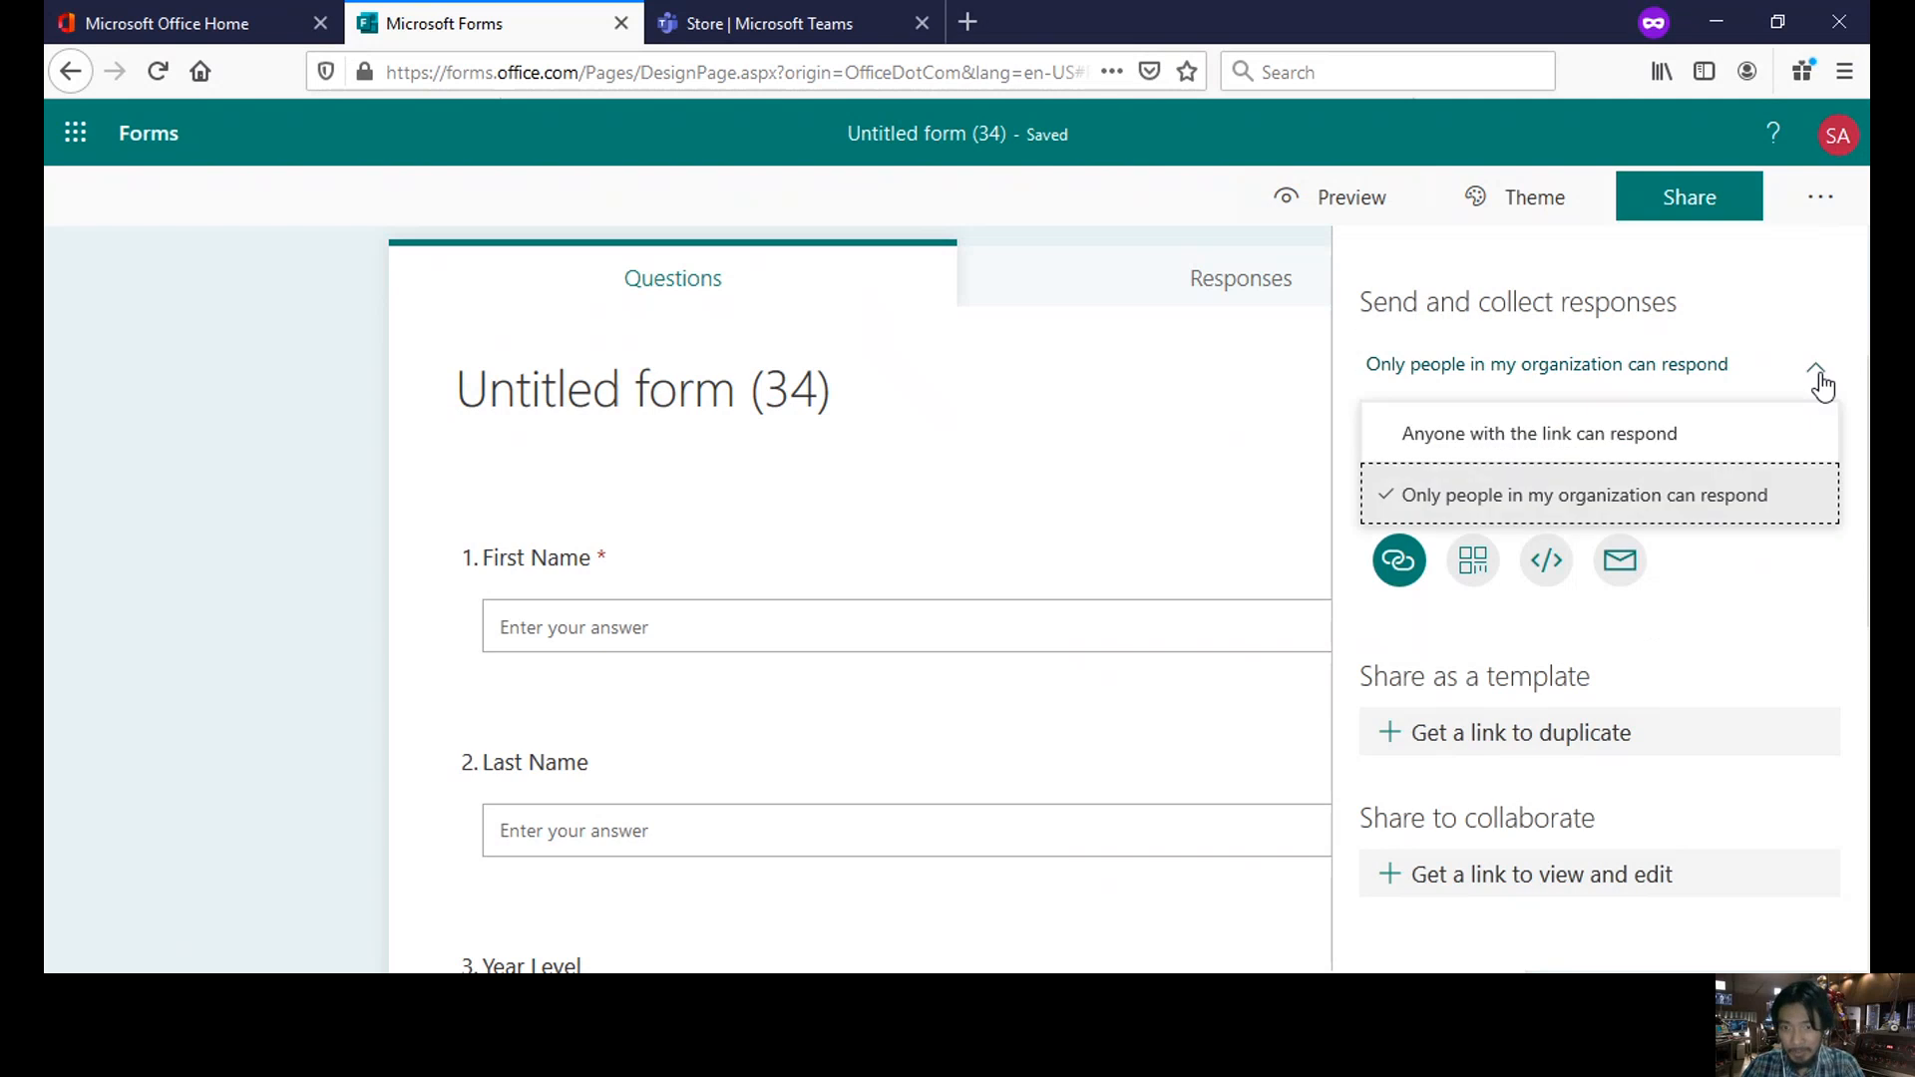
pyautogui.click(1461, 439)
pyautogui.click(1786, 461)
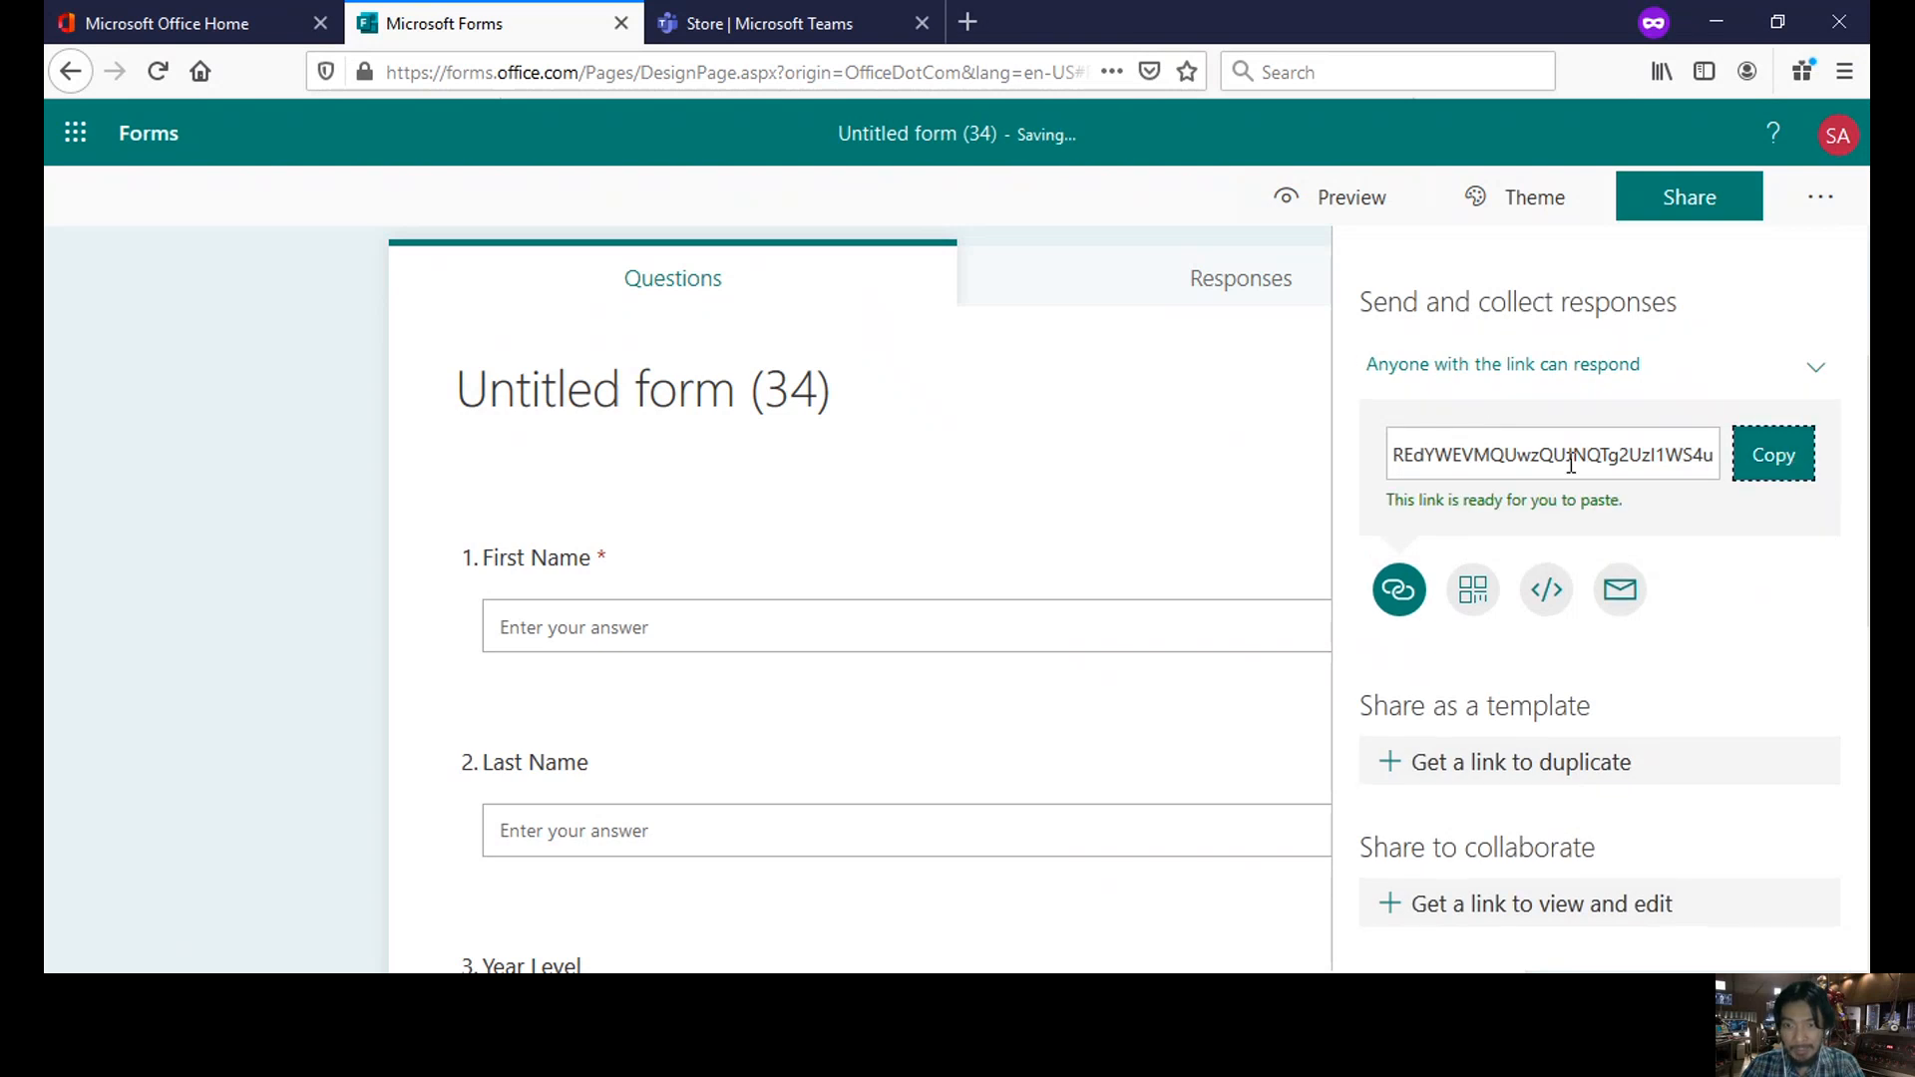
pyautogui.hotkey('alt', 'Tab')
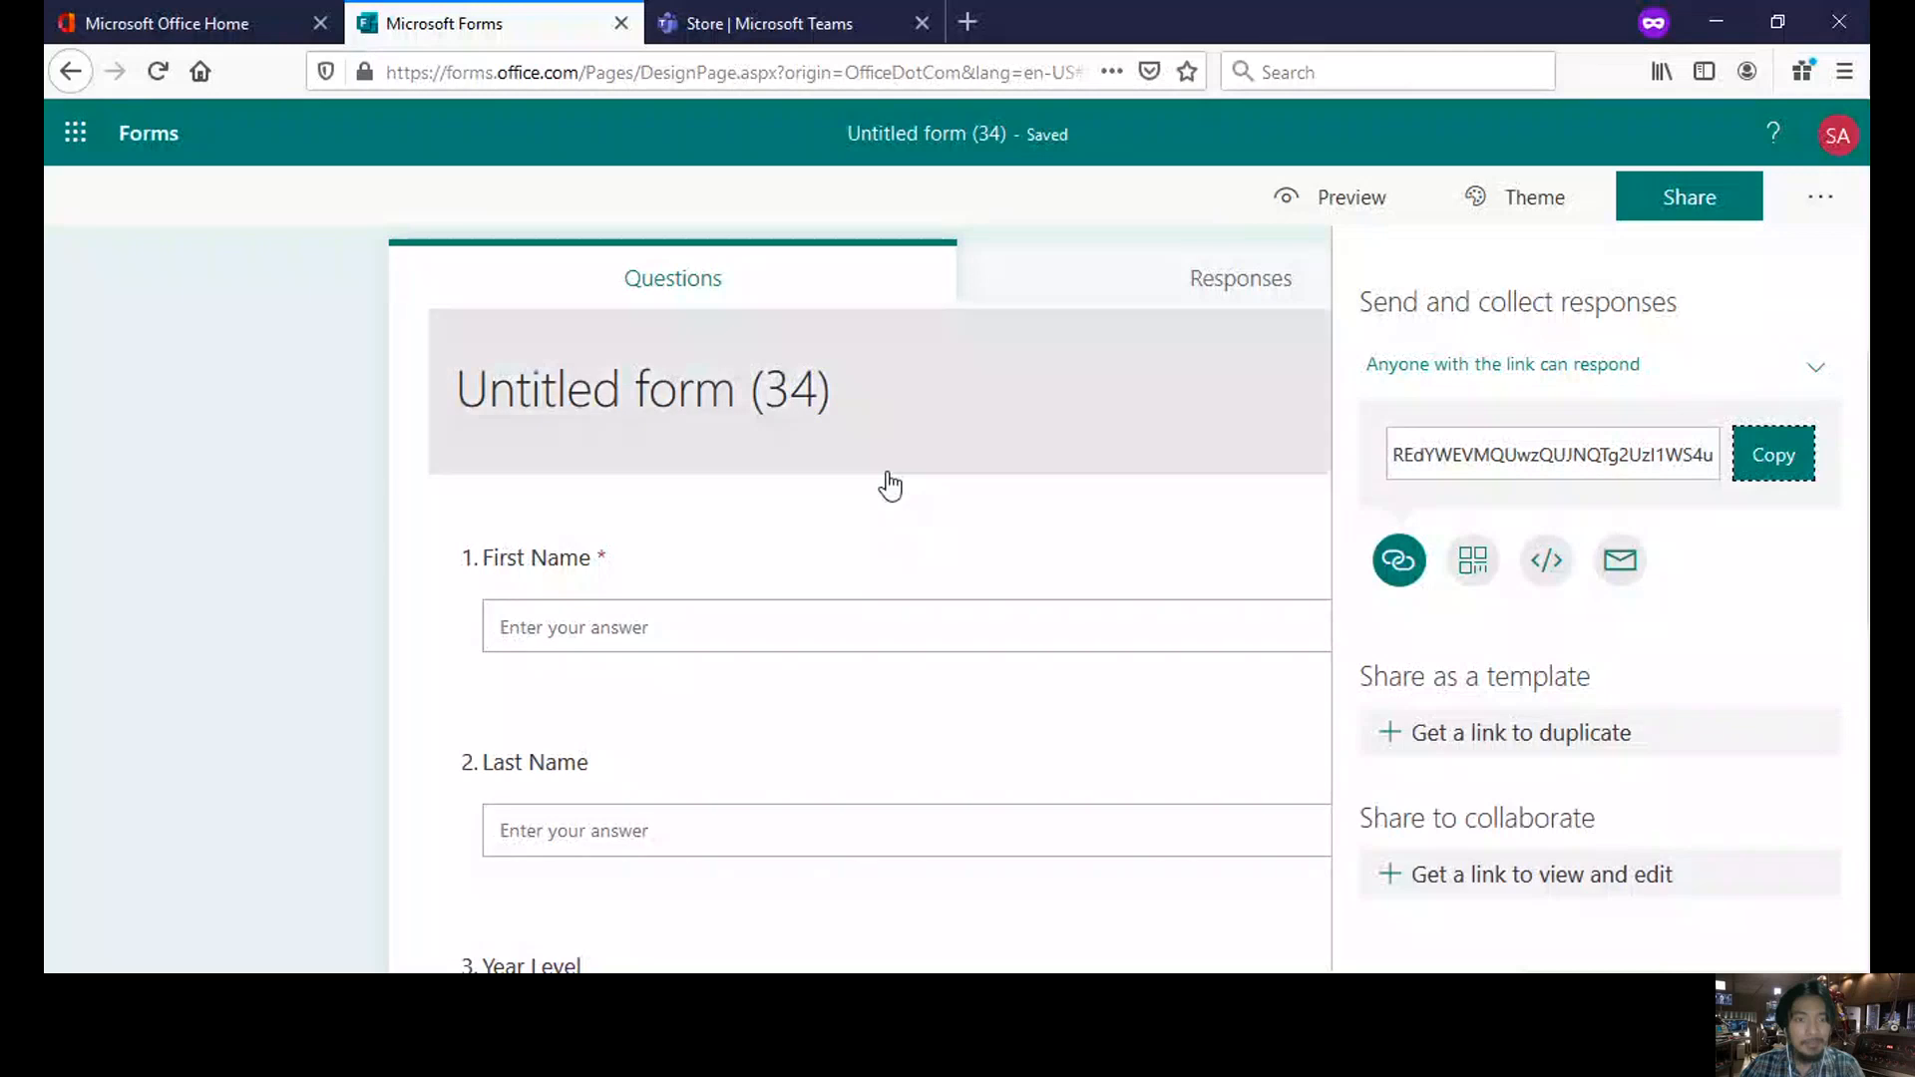
pyautogui.click(259, 31)
pyautogui.click(403, 28)
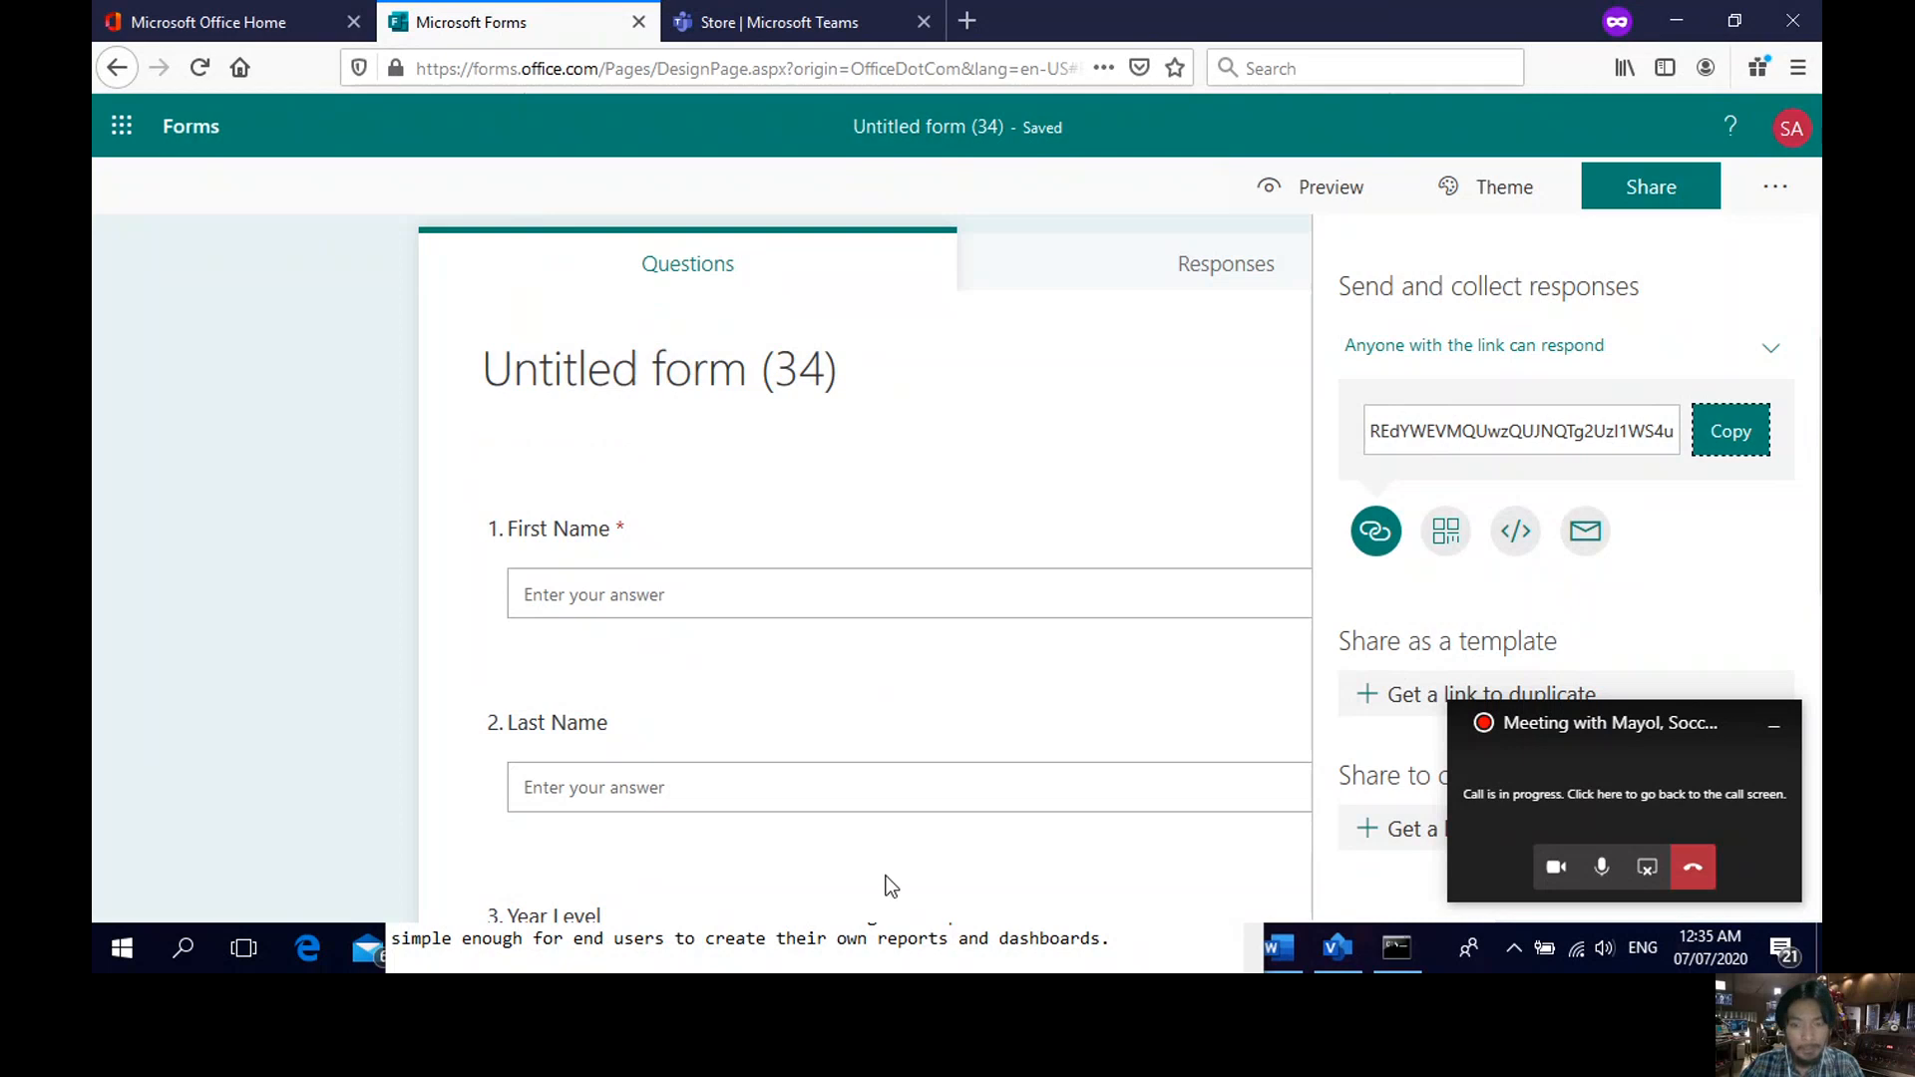
# - Stop presenting and bring up the Firefox window showing the form's response page
pyautogui.click(1647, 868)
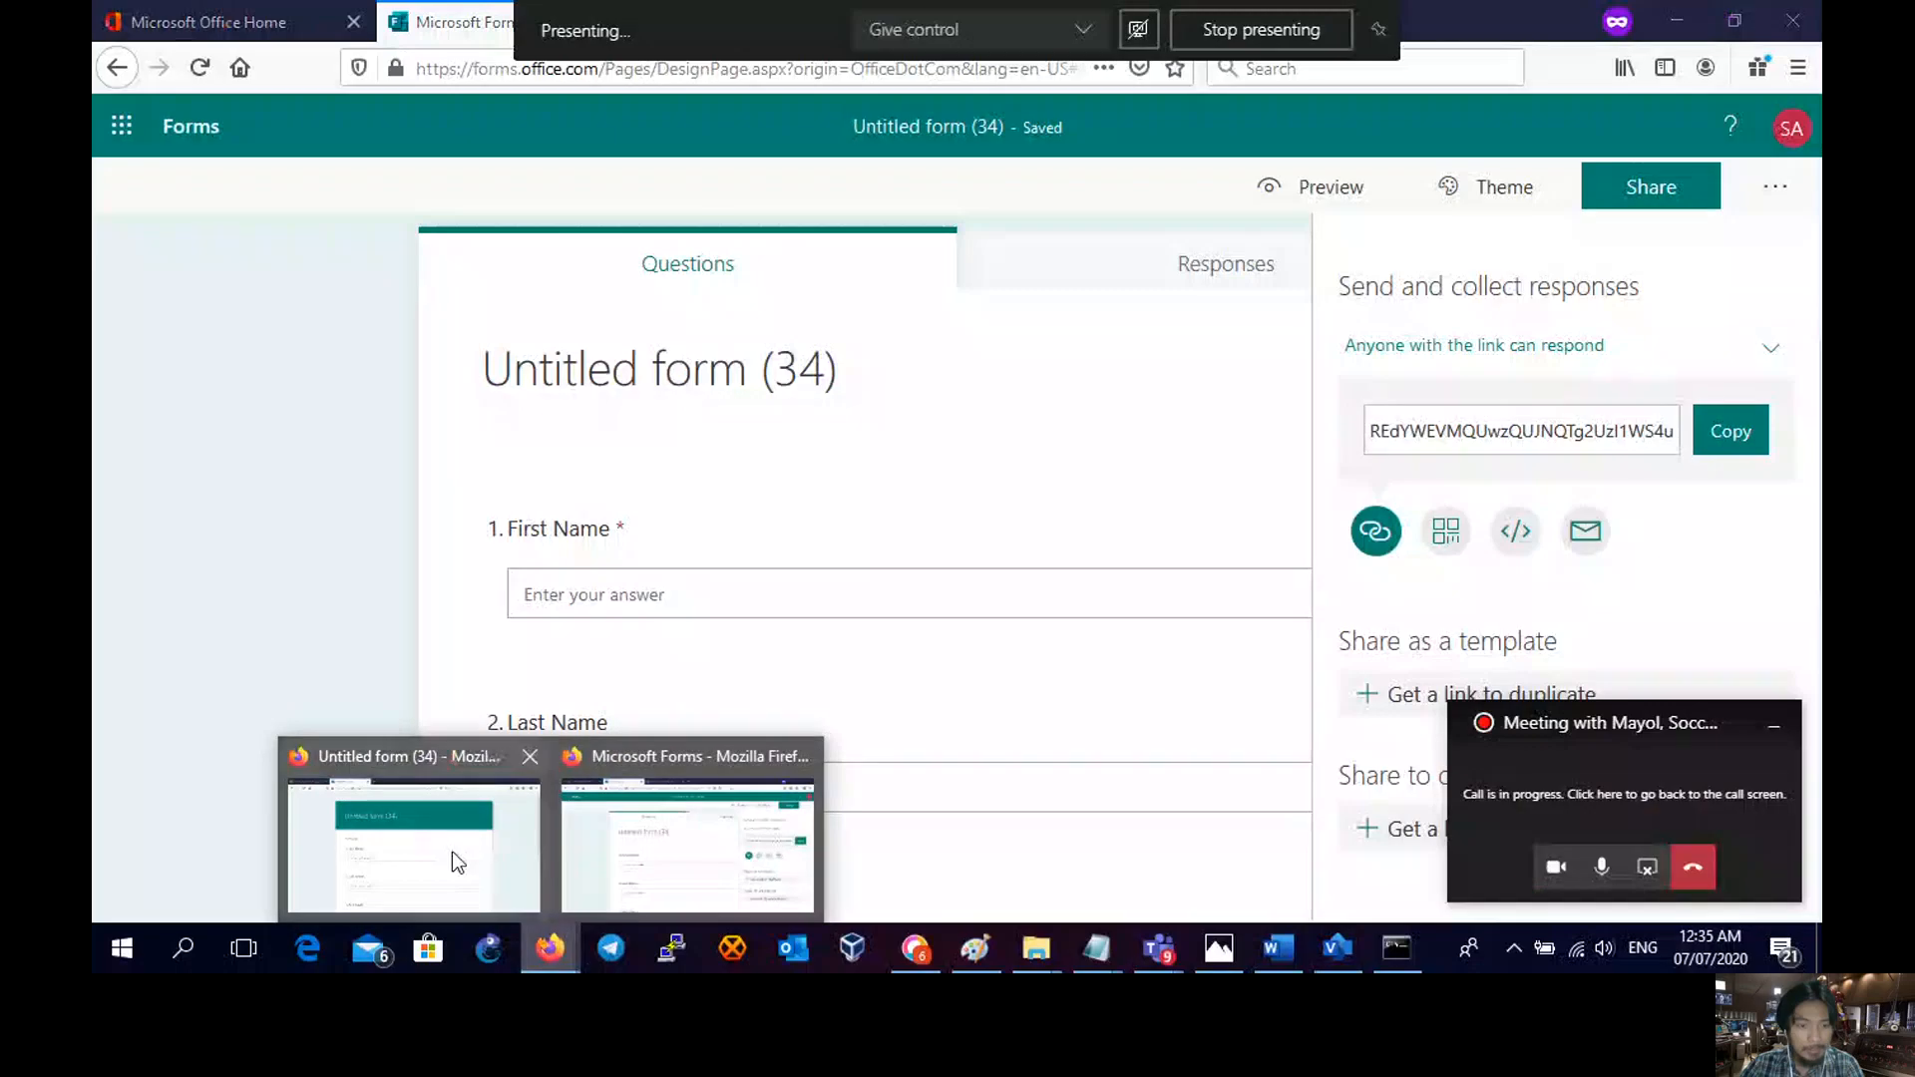
pyautogui.click(449, 853)
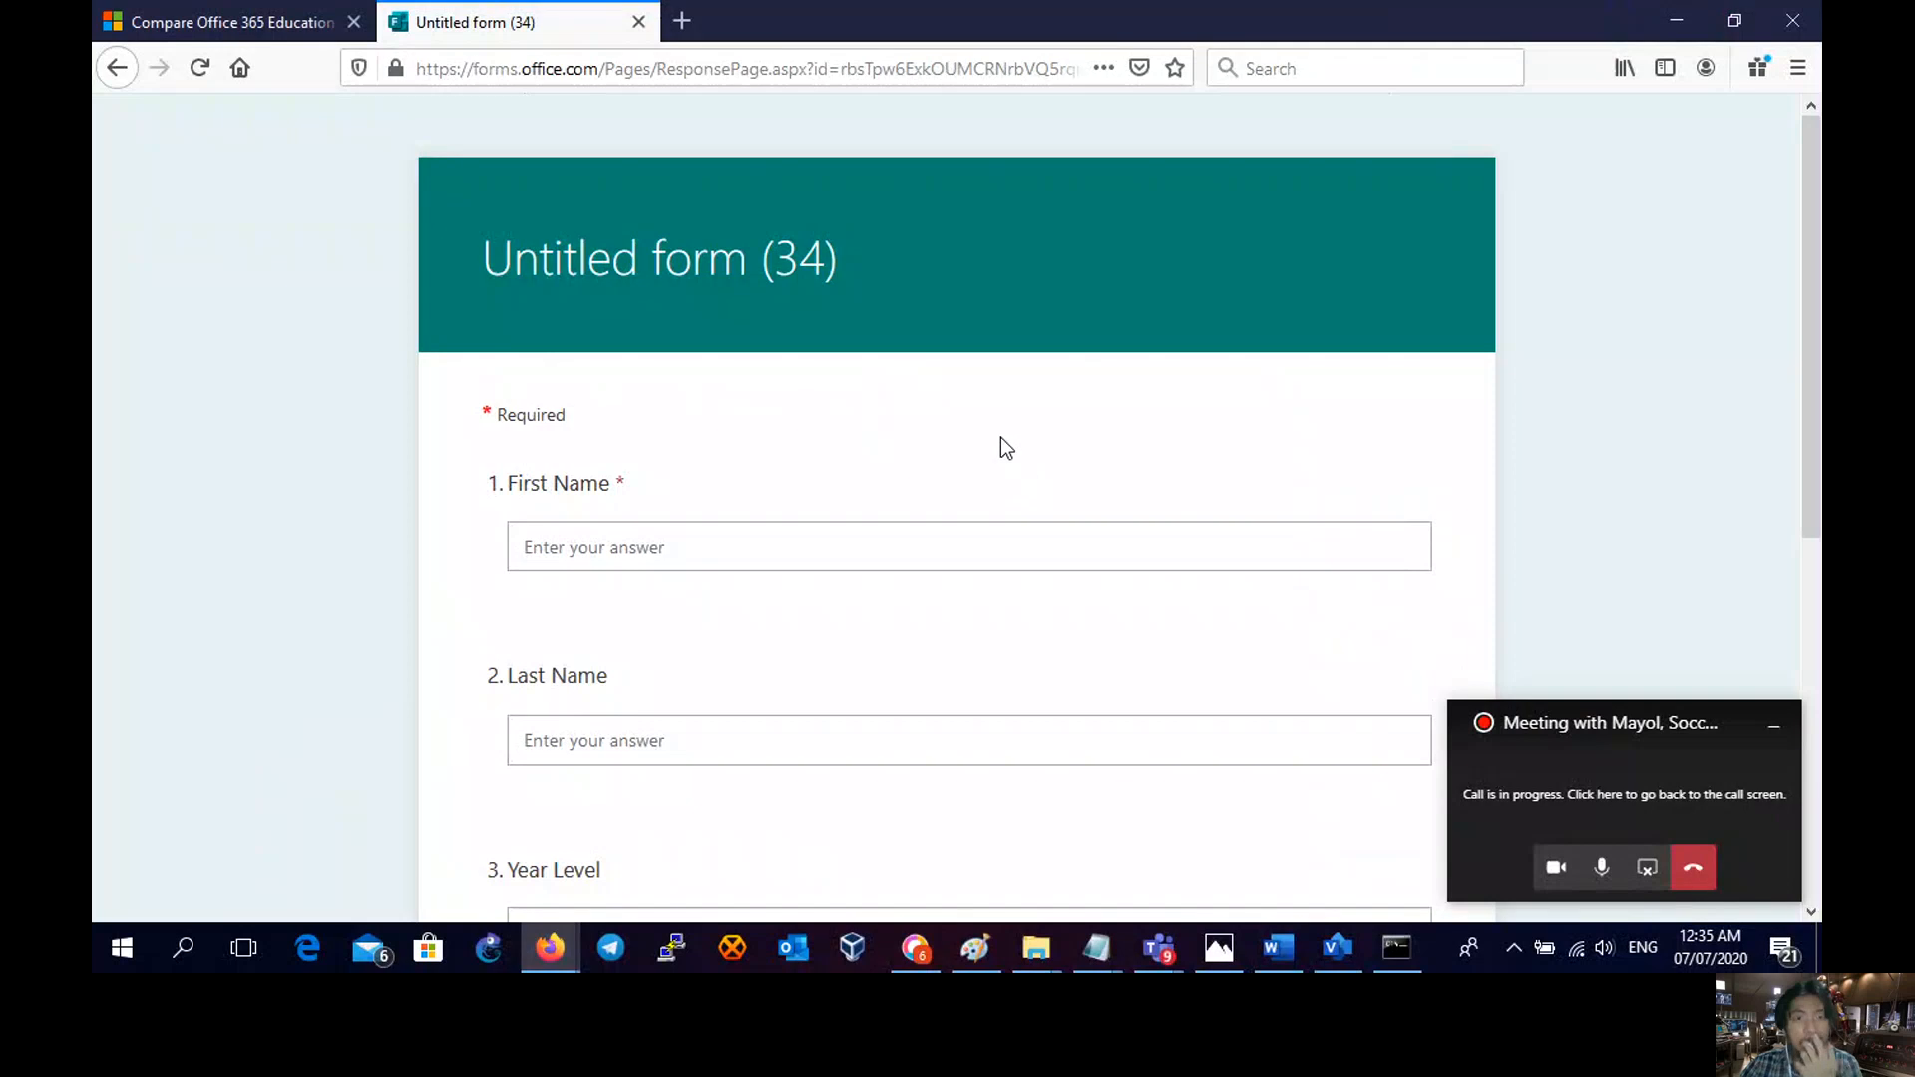
pyautogui.scroll(-3, 963, 442)
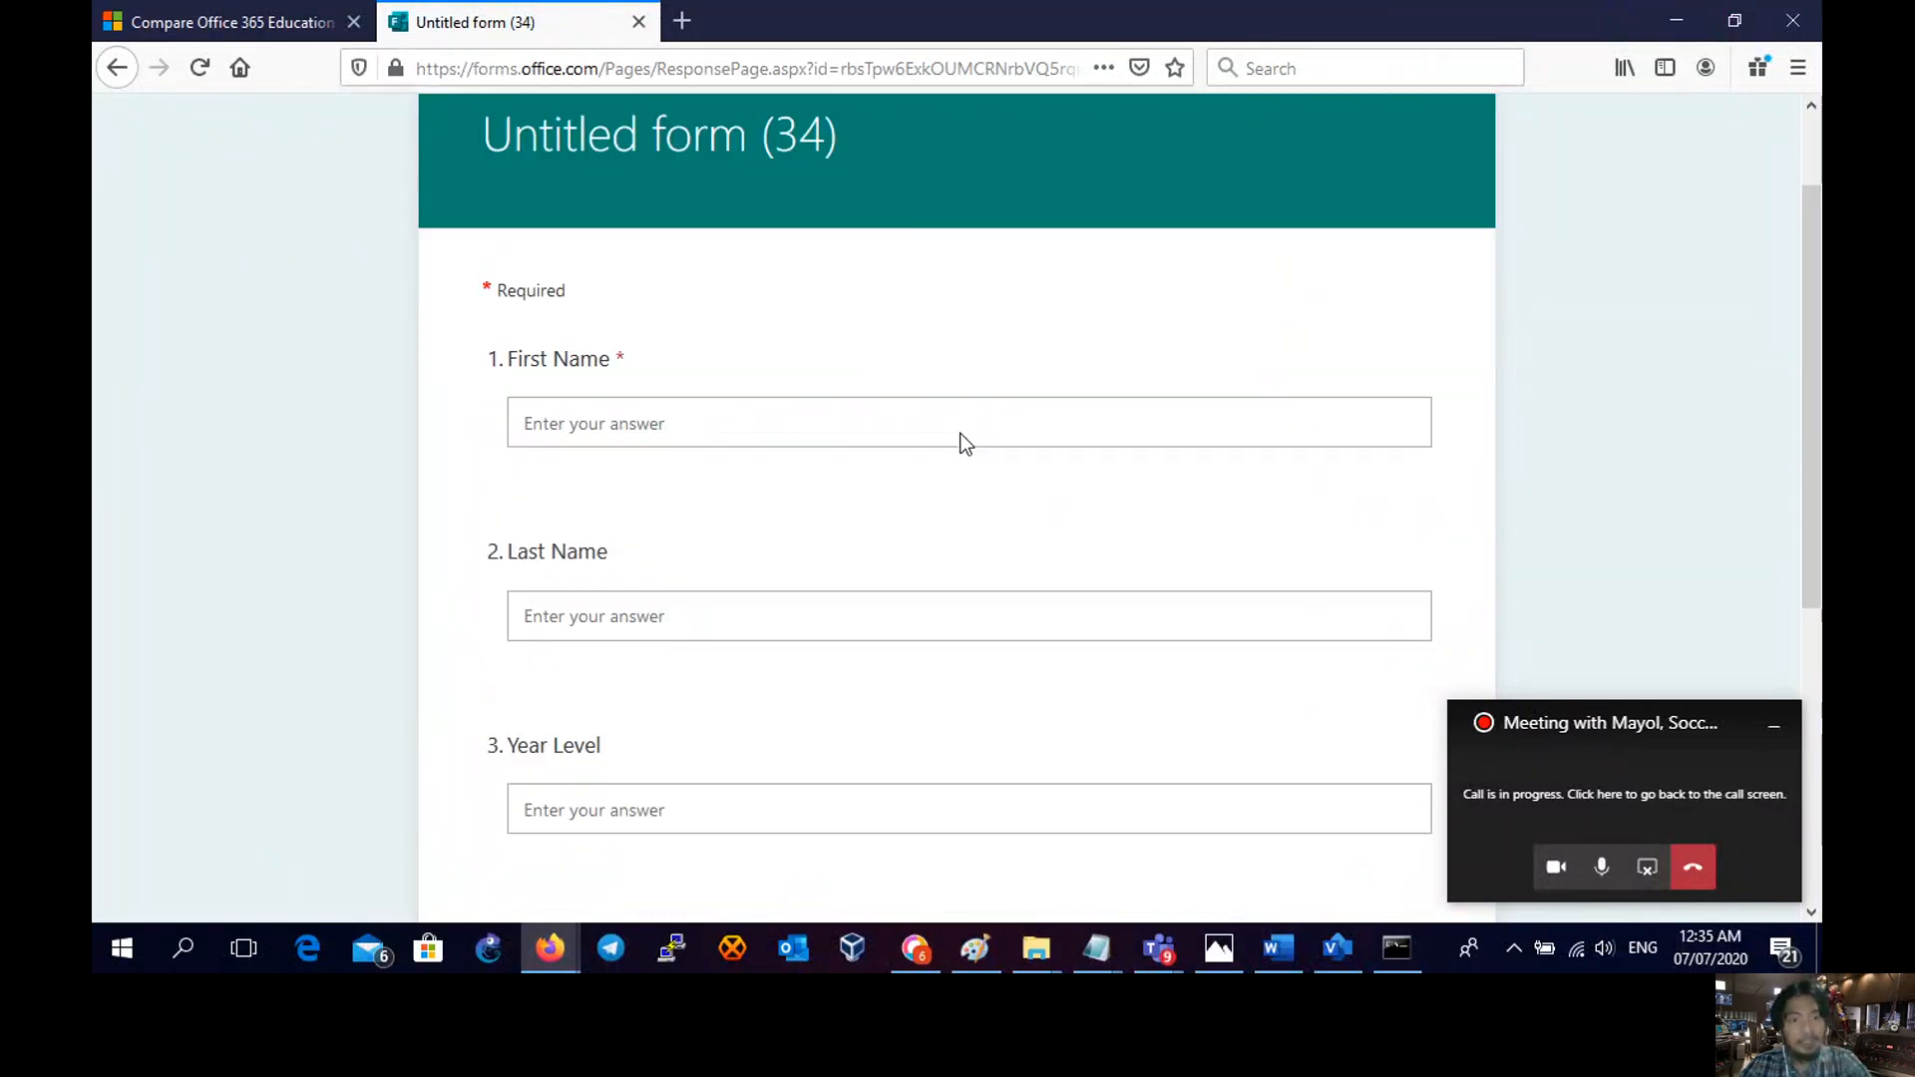
pyautogui.scroll(3, 895, 477)
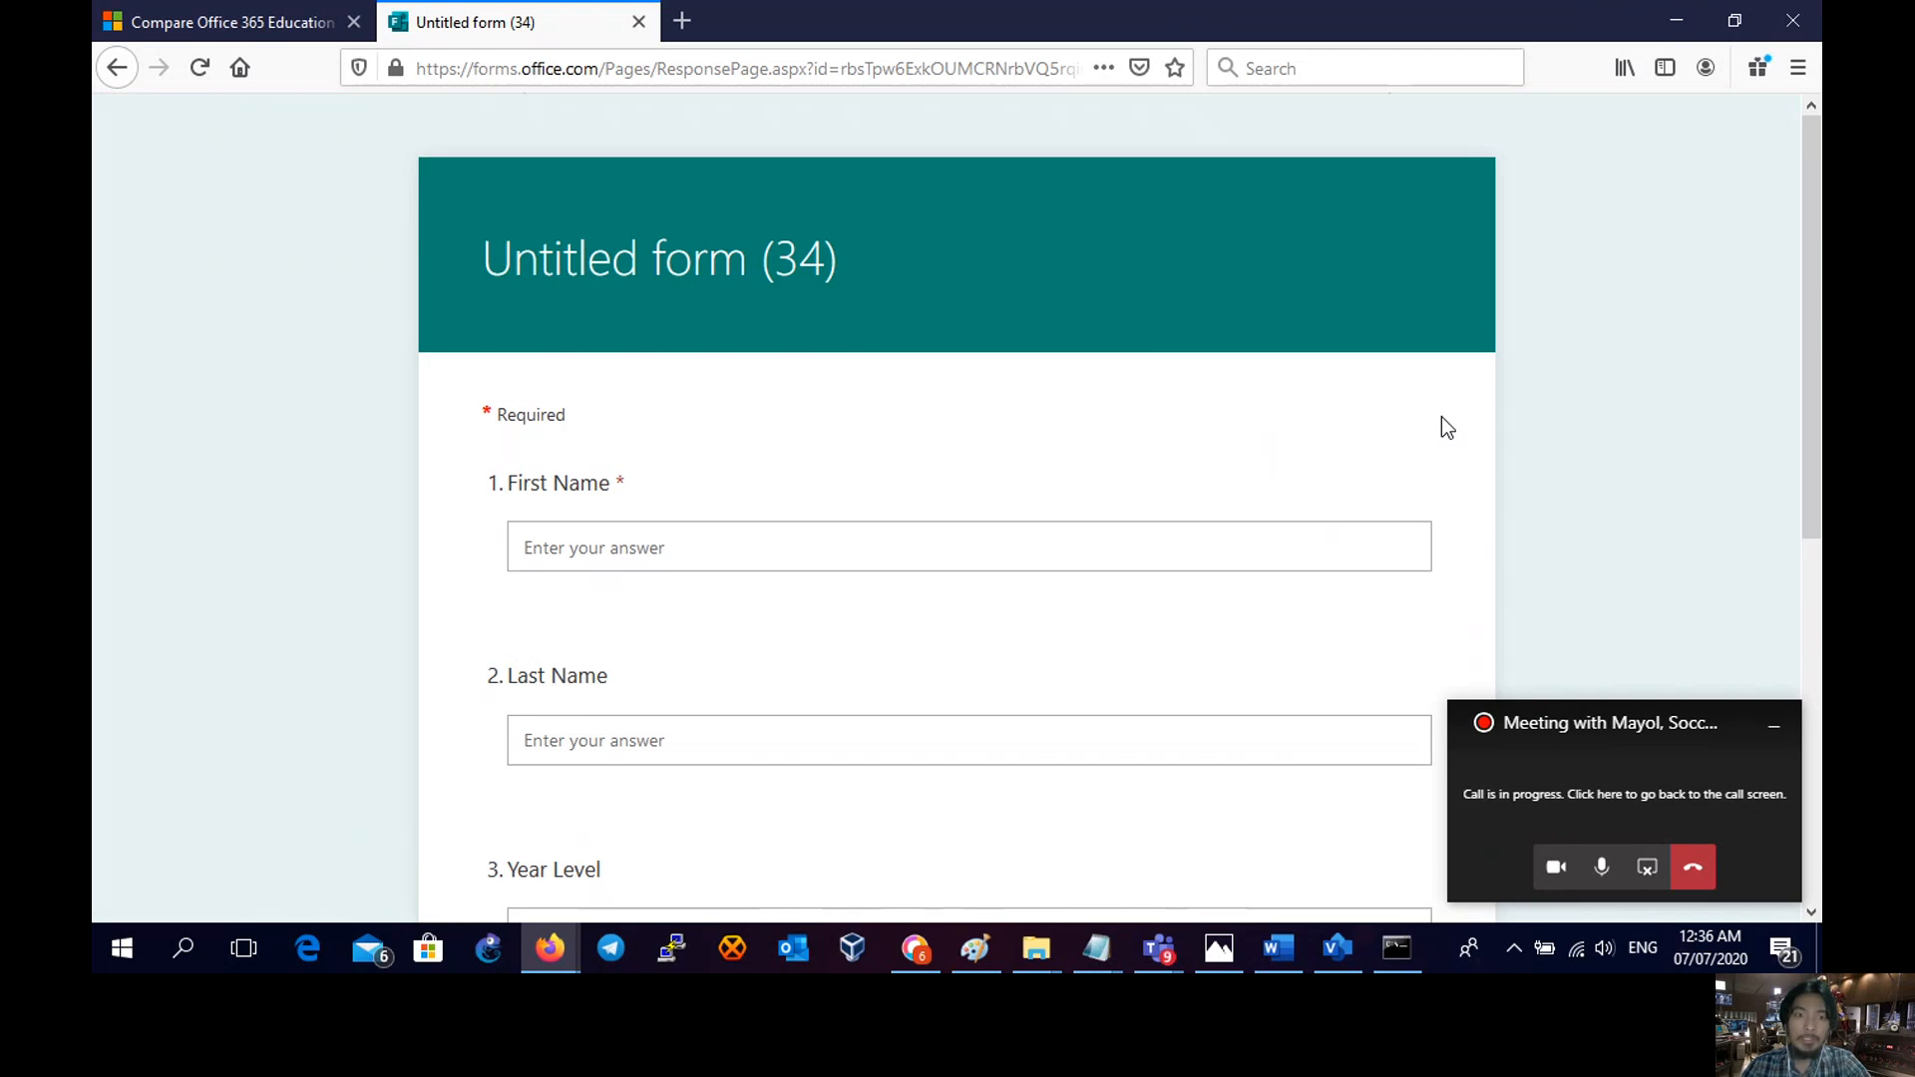
# - Select the First Name field, then highlight the Untitled form (34) title text
pyautogui.click(788, 551)
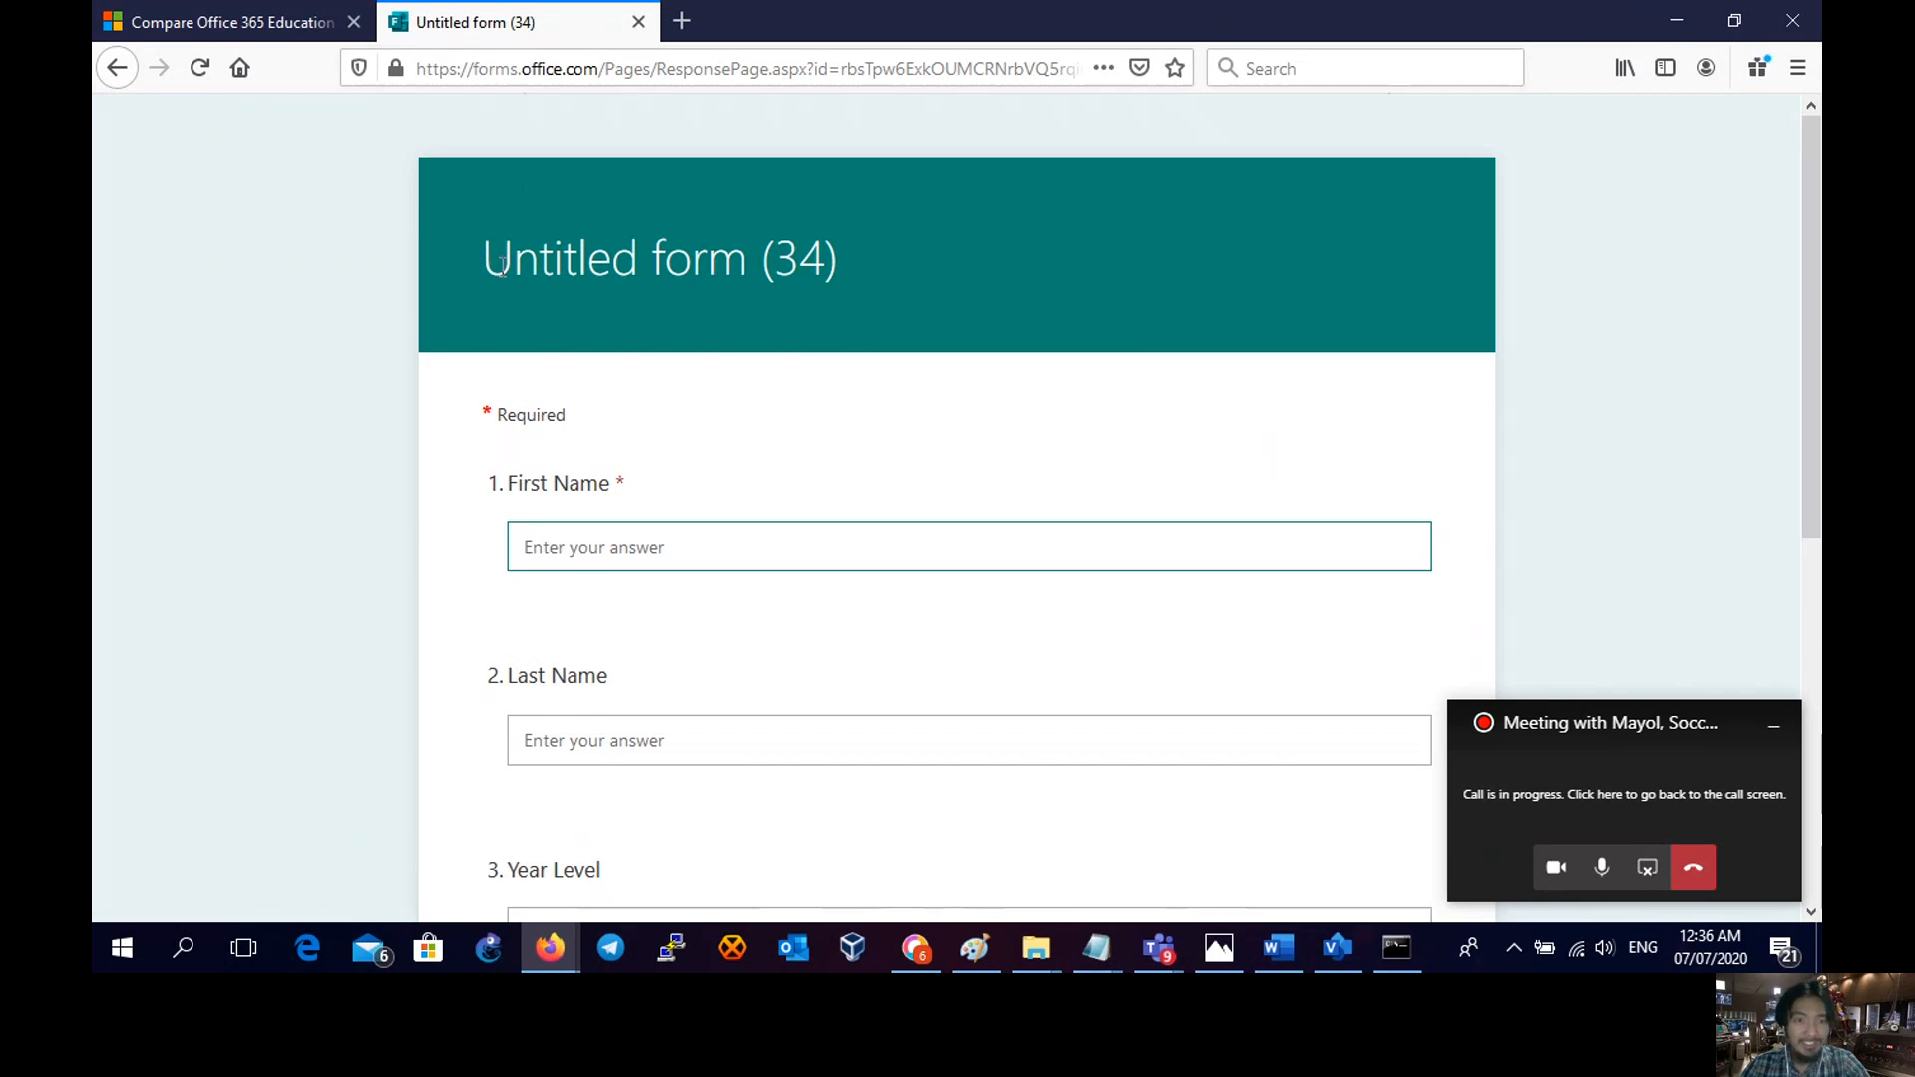
pyautogui.moveTo(483, 264); pyautogui.dragTo(852, 264)
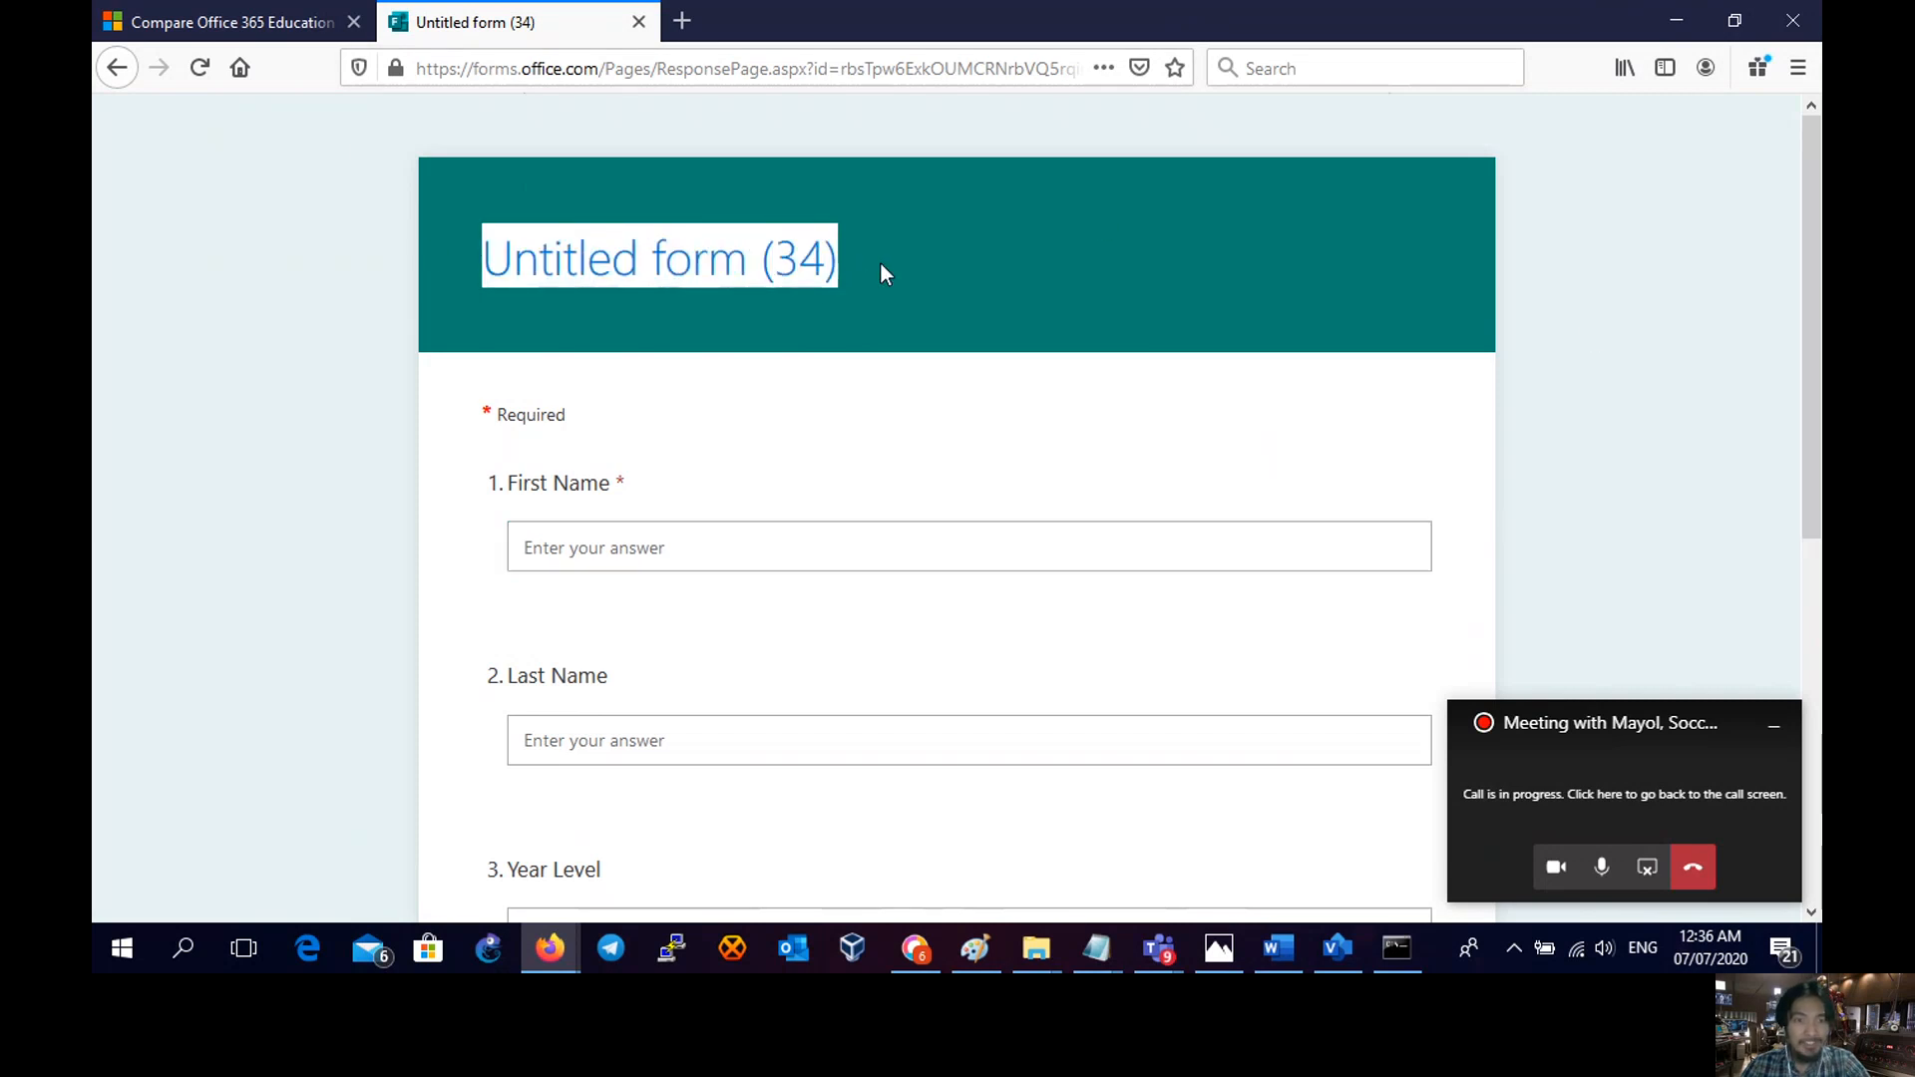
pyautogui.click(897, 264)
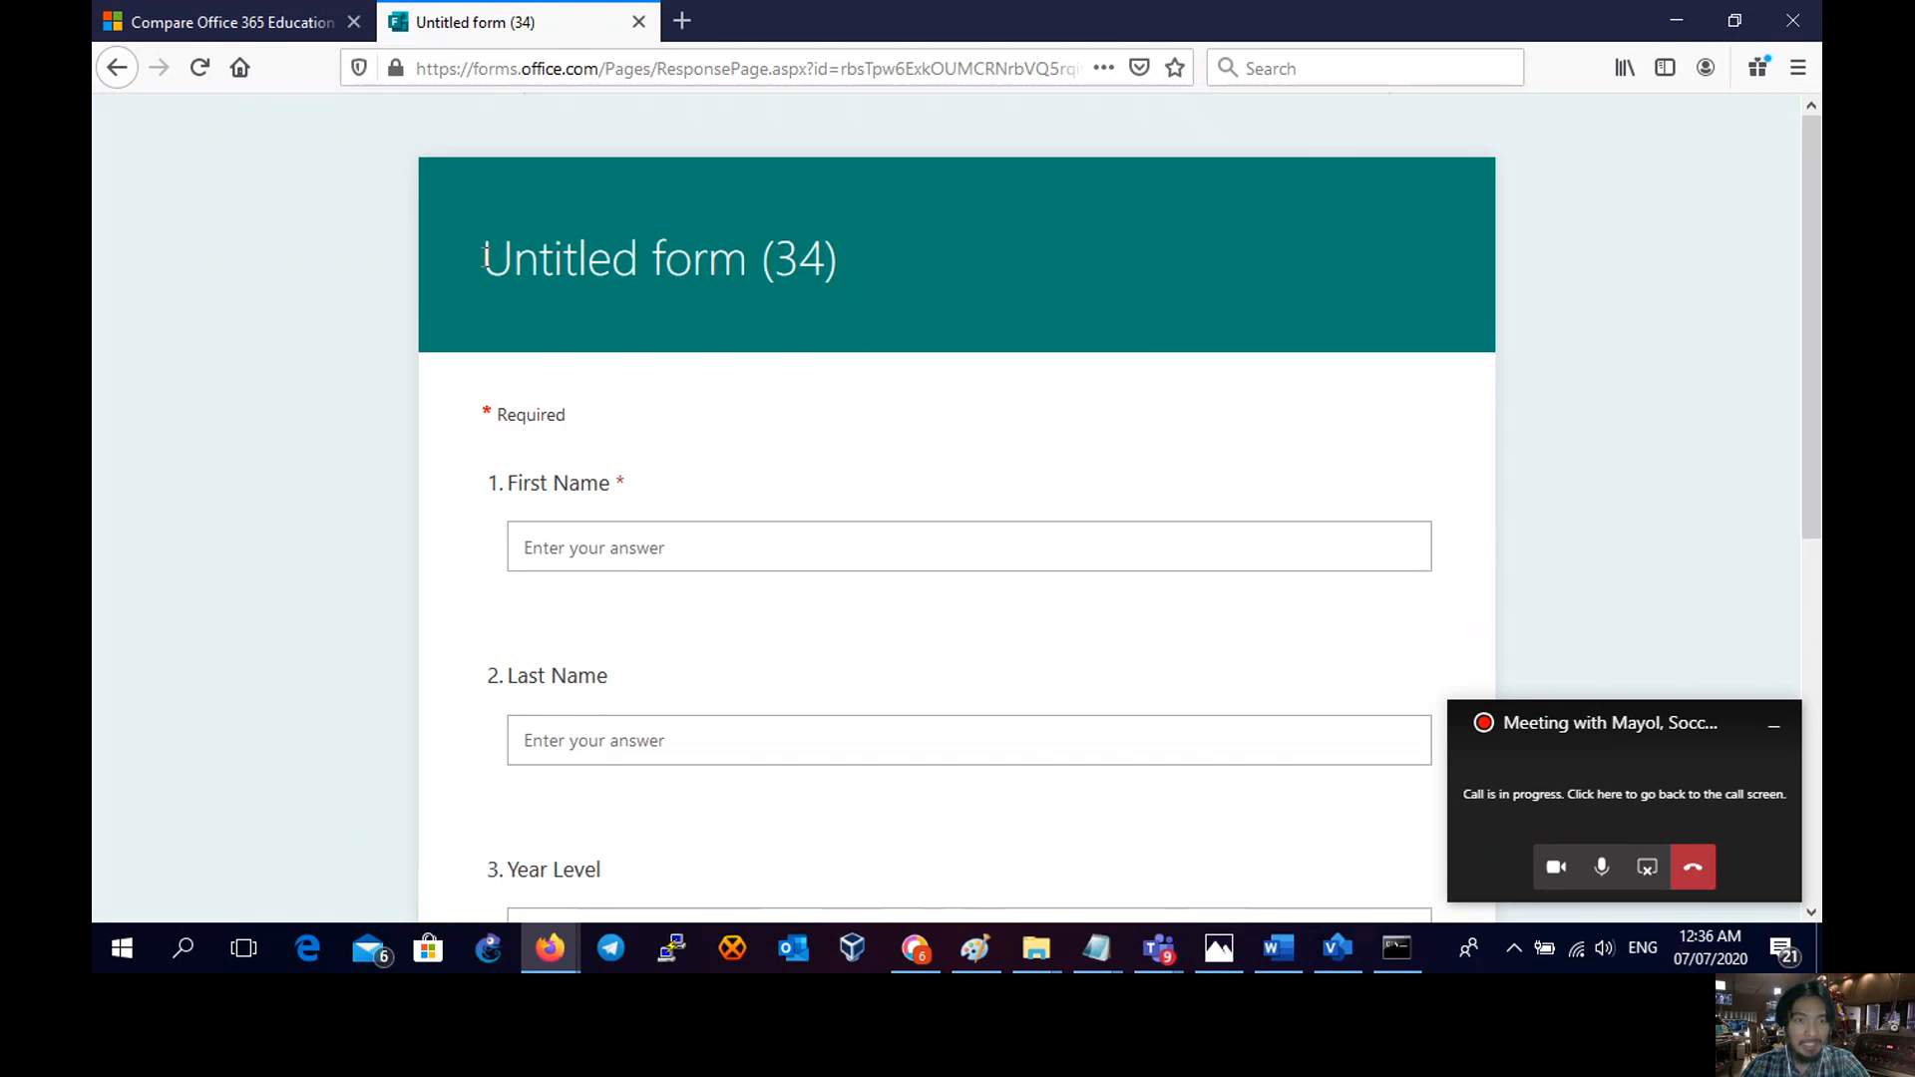
pyautogui.moveTo(485, 259); pyautogui.dragTo(841, 263)
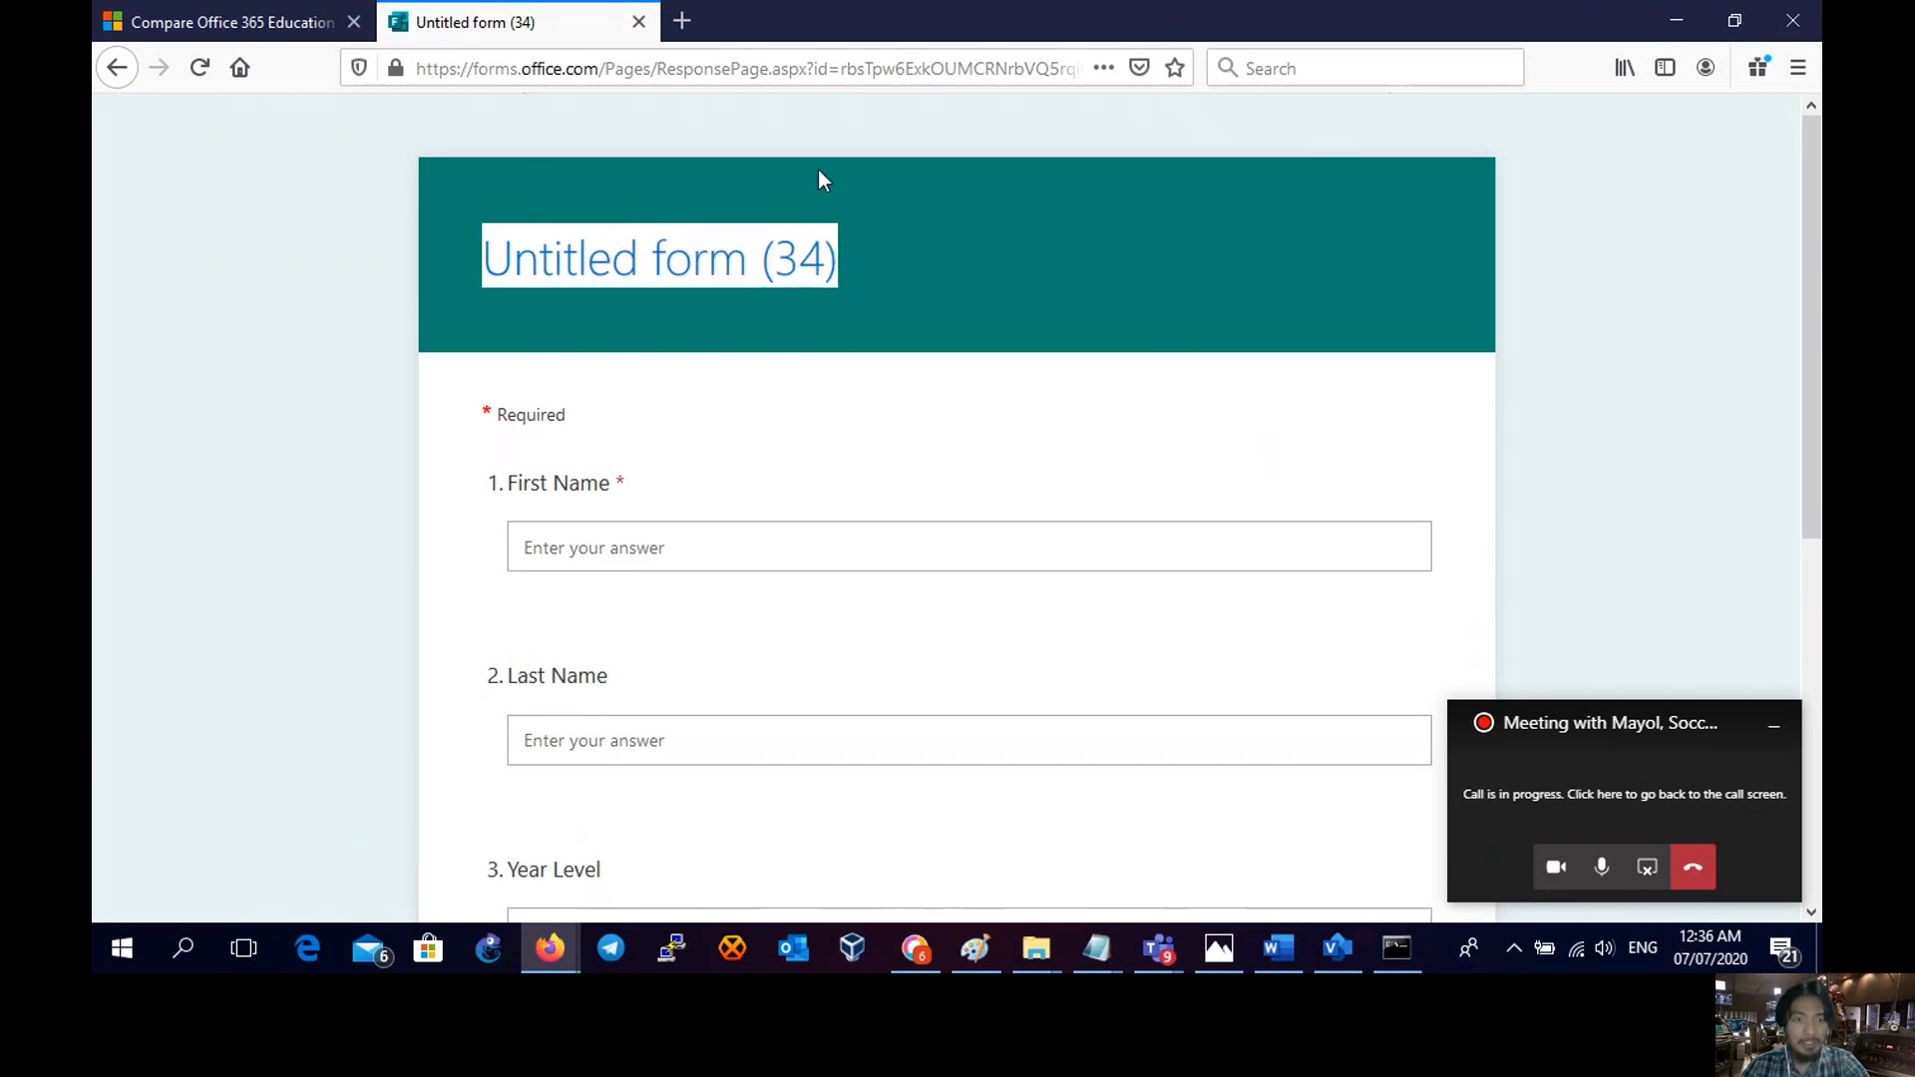
pyautogui.click(1184, 260)
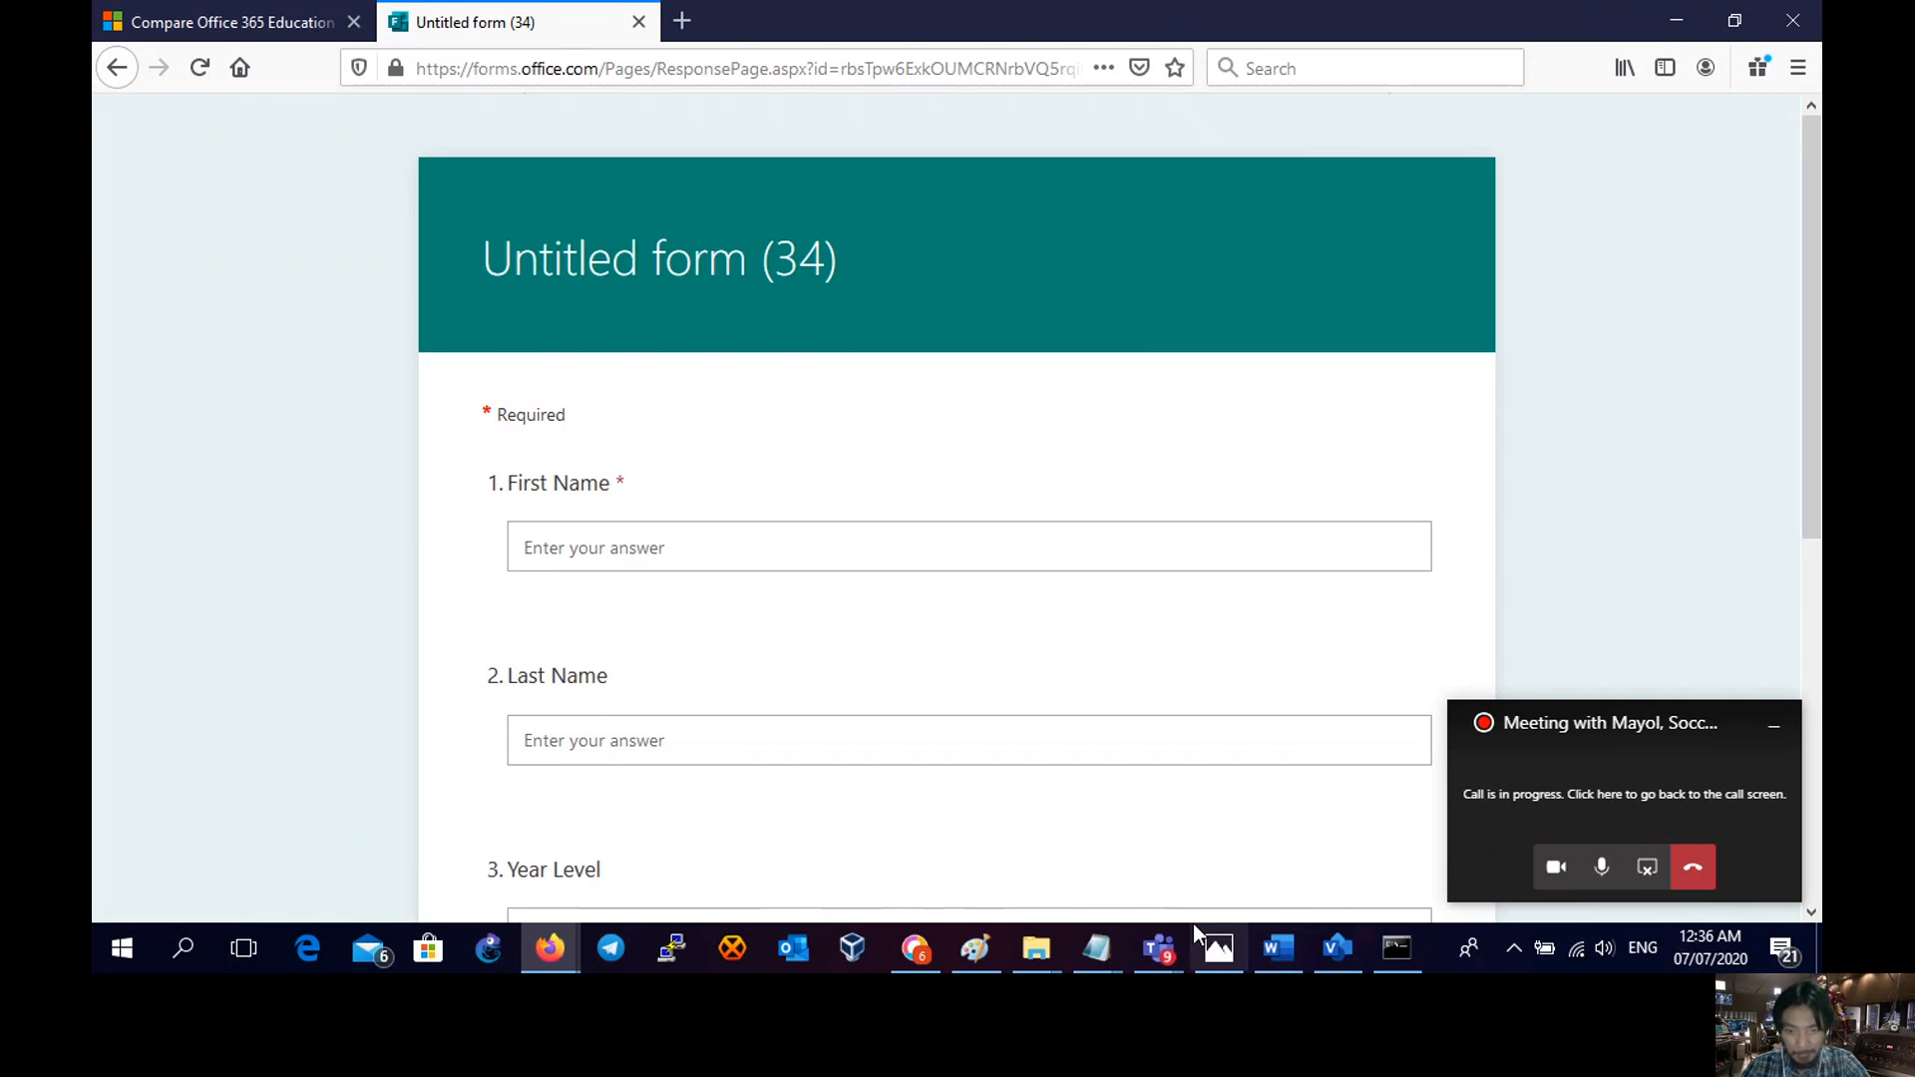
# - Enter the student's first and last names, Year Level Grade 10 and Section 1, then submit
pyautogui.click(595, 545)
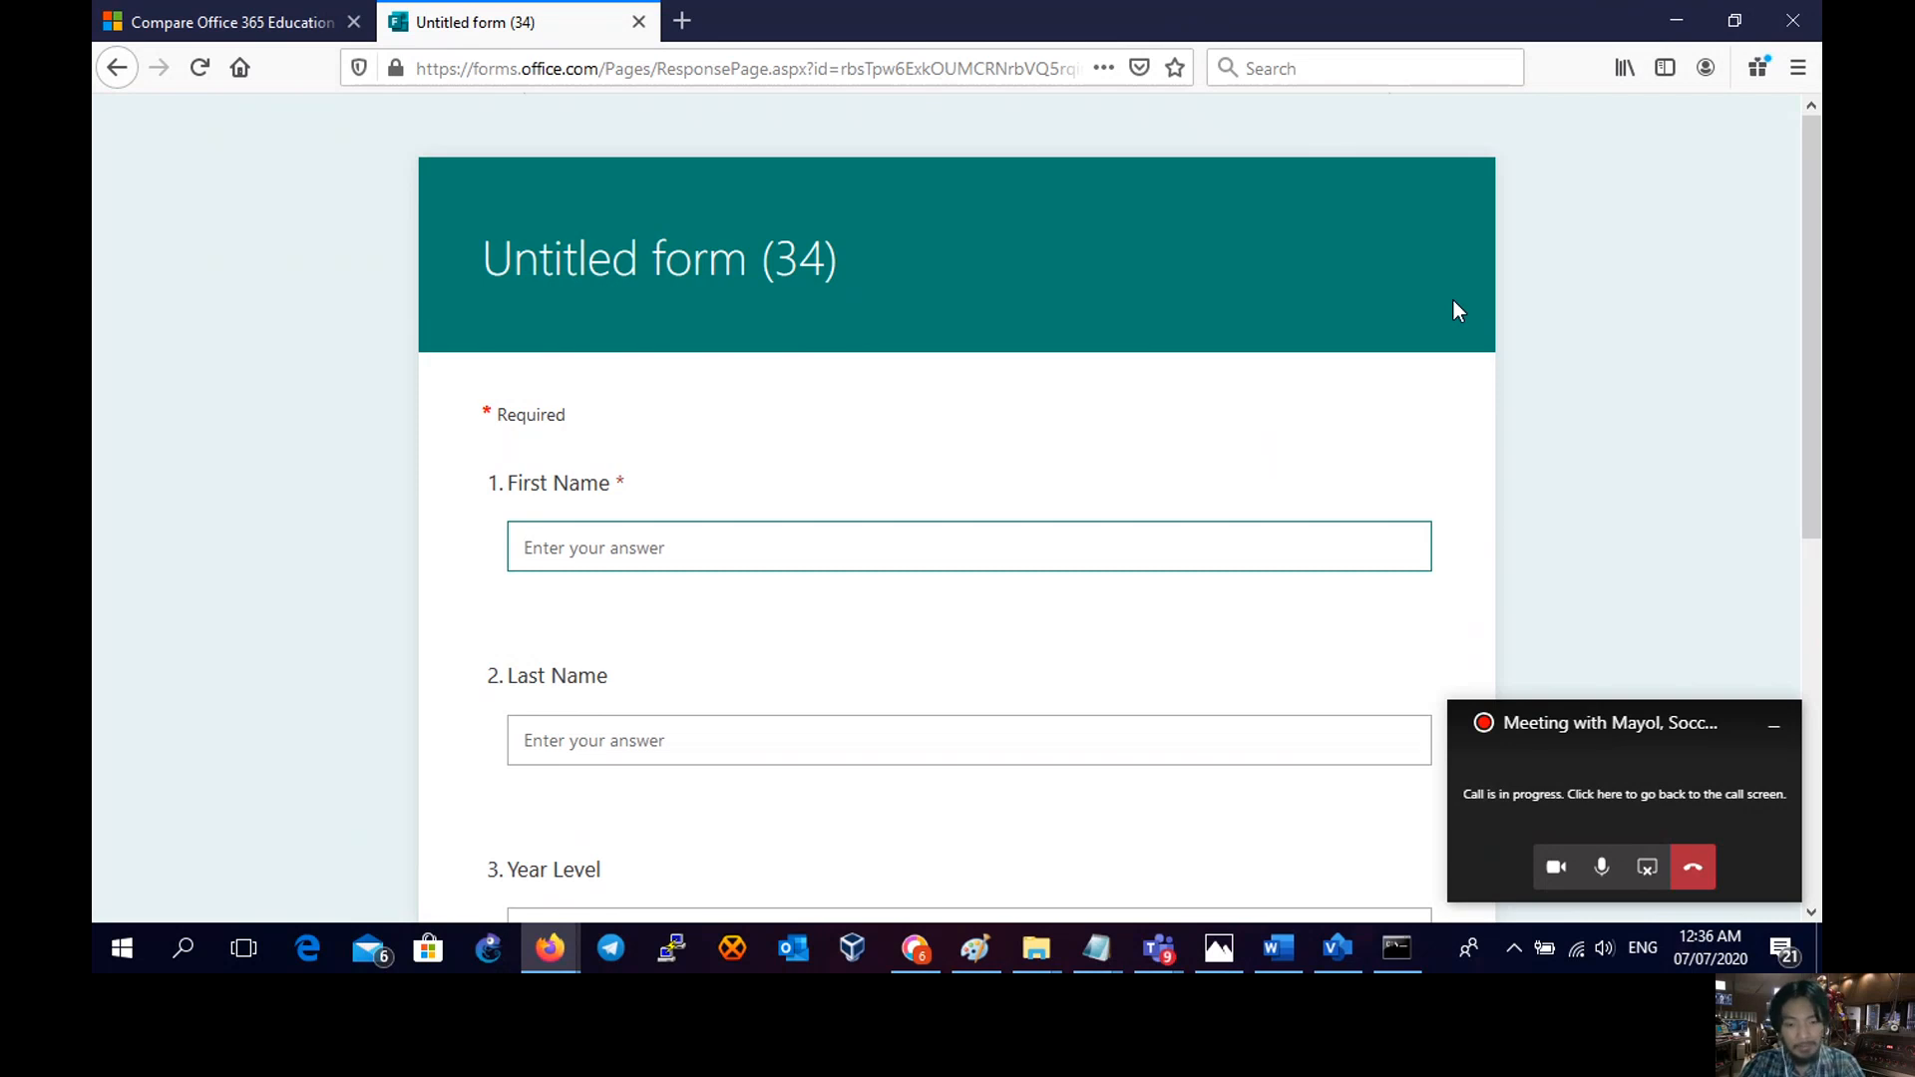
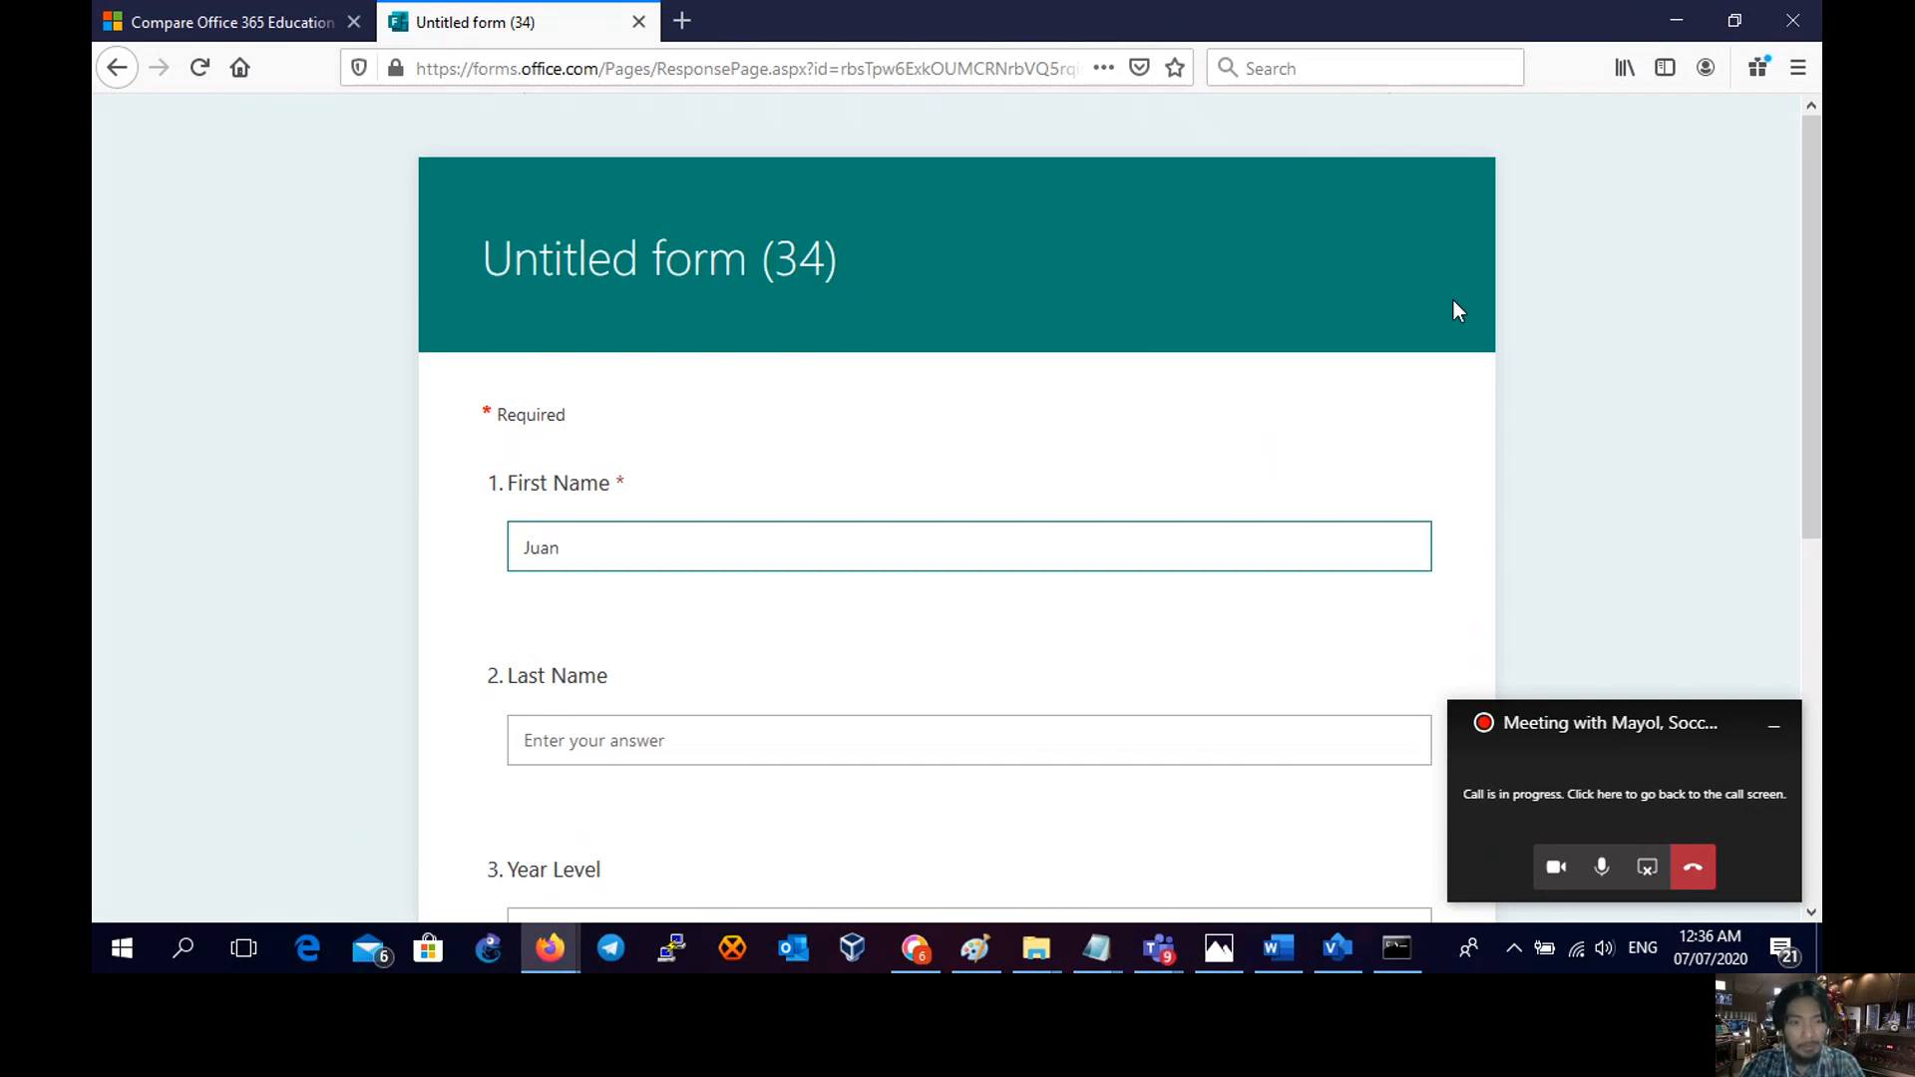
pyautogui.click(908, 748)
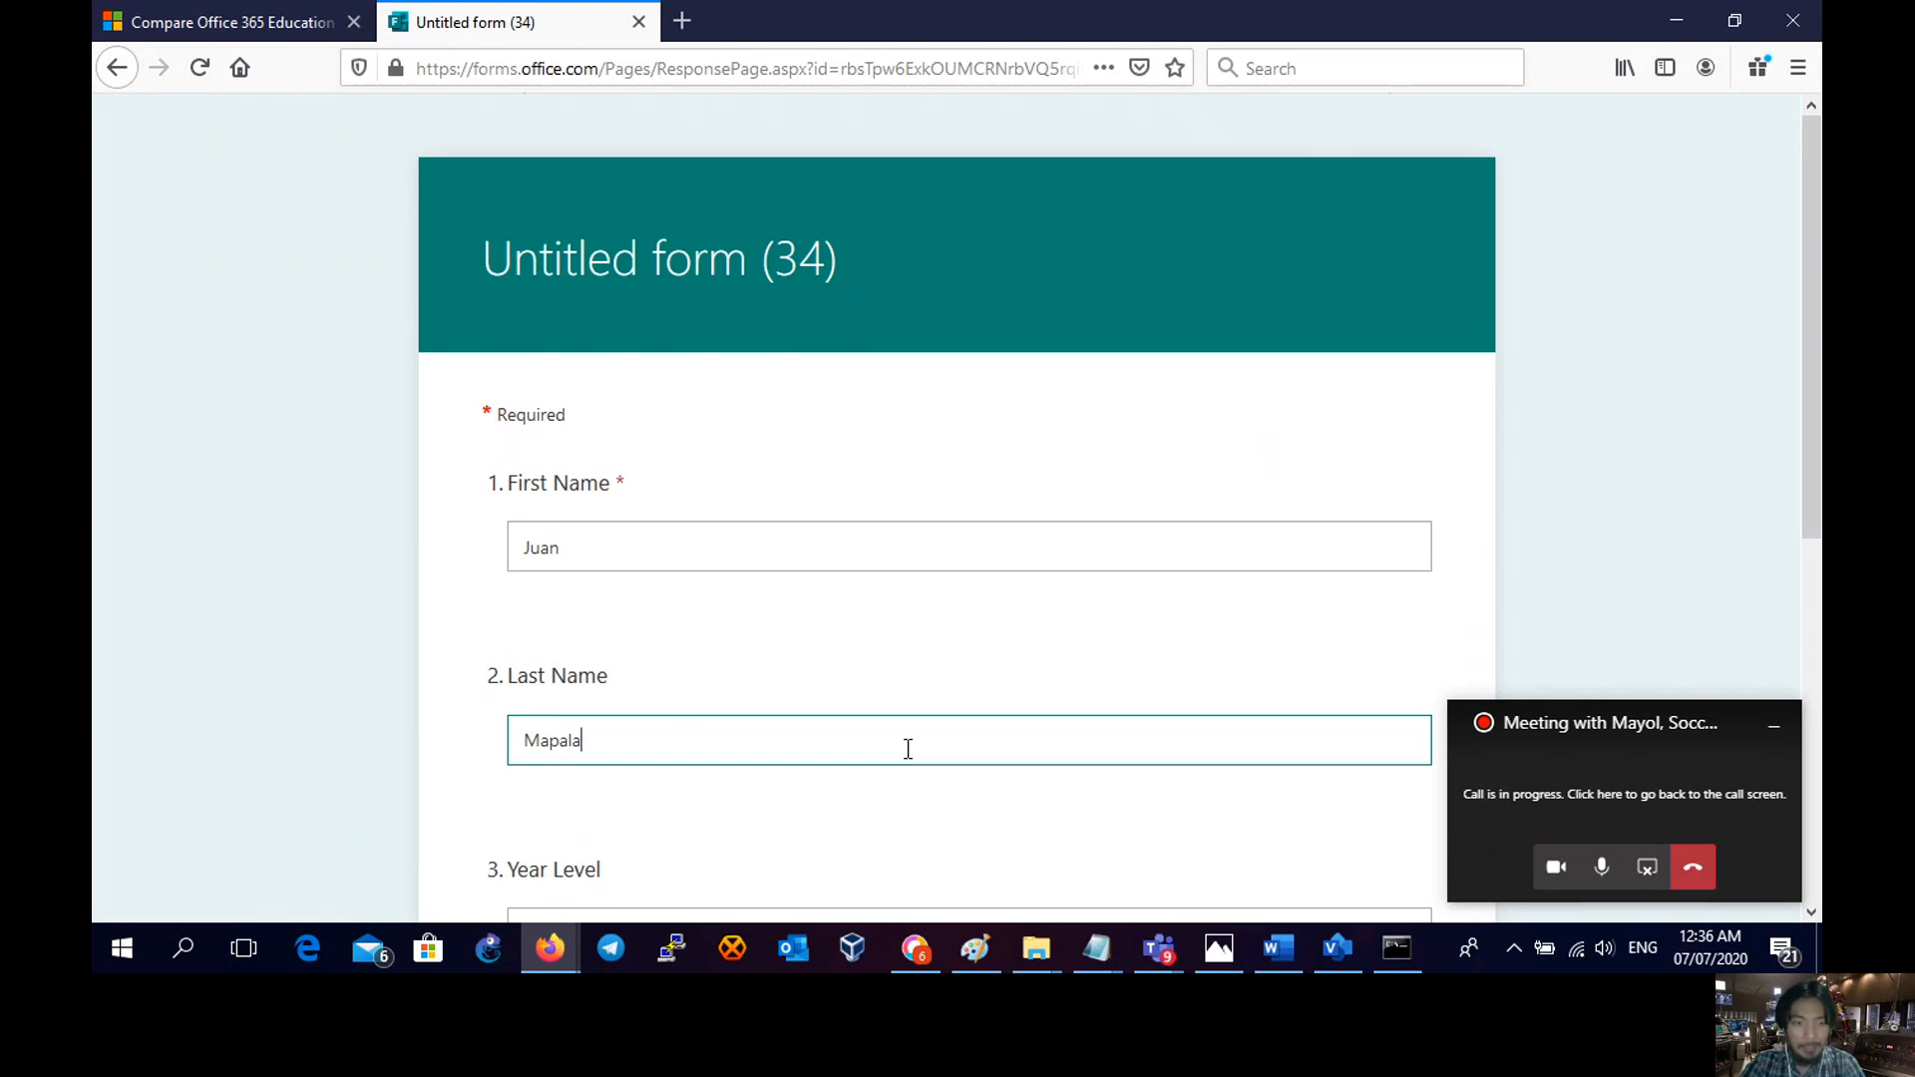
pyautogui.scroll(-4, 898, 750)
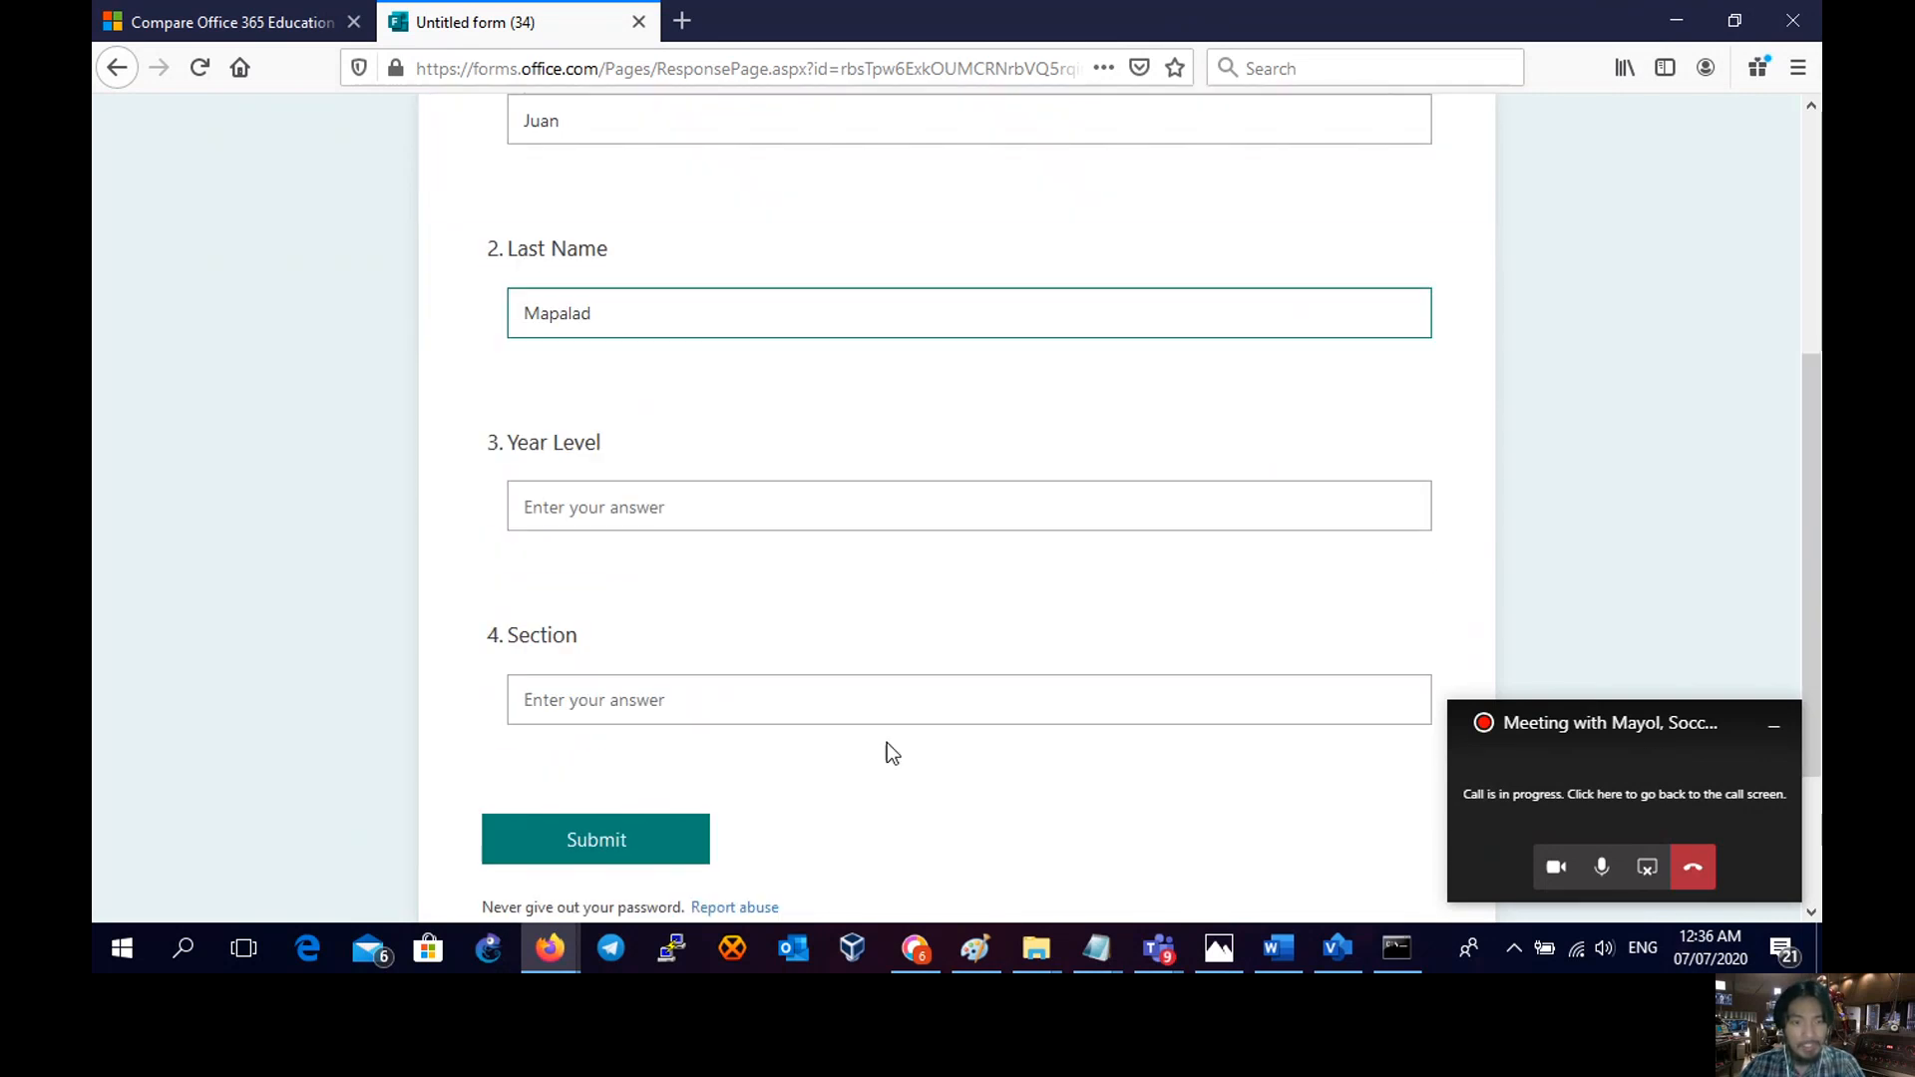
pyautogui.click(698, 496)
pyautogui.write('Grade 10')
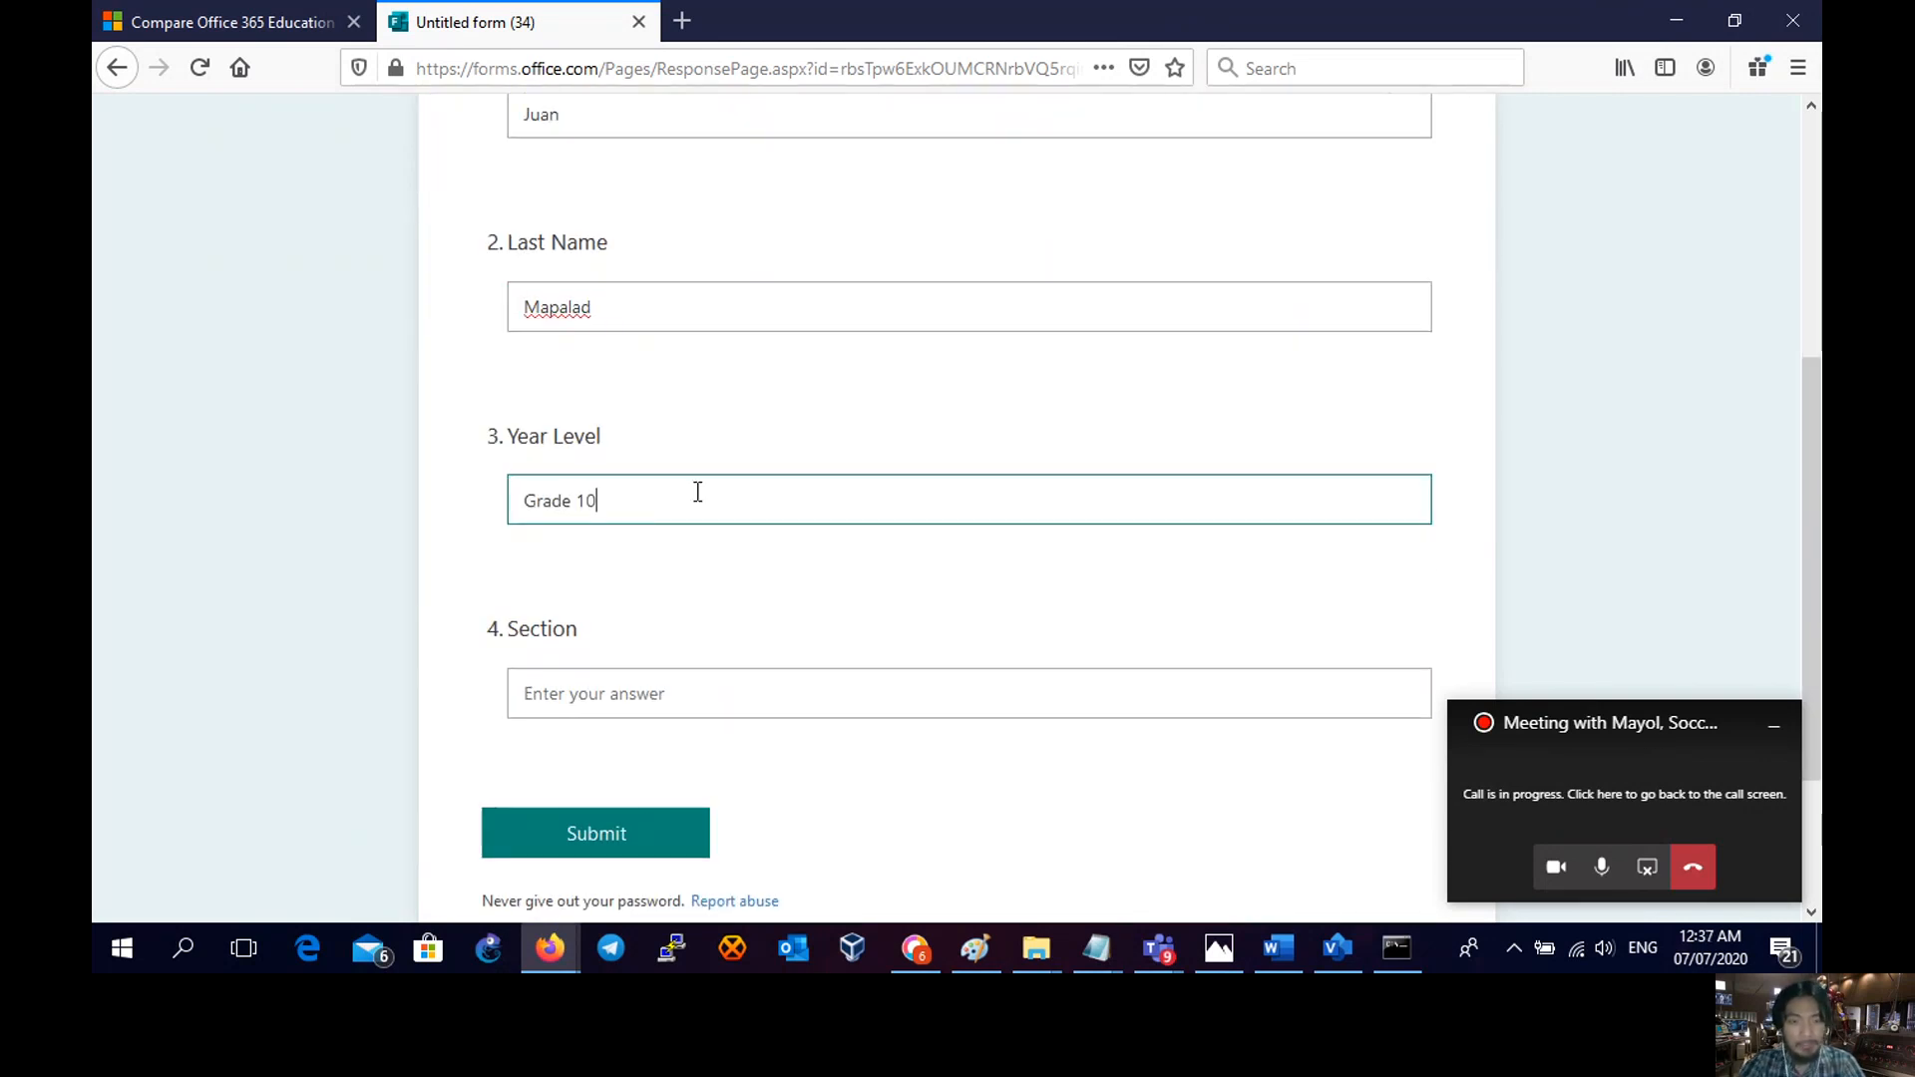
pyautogui.click(719, 684)
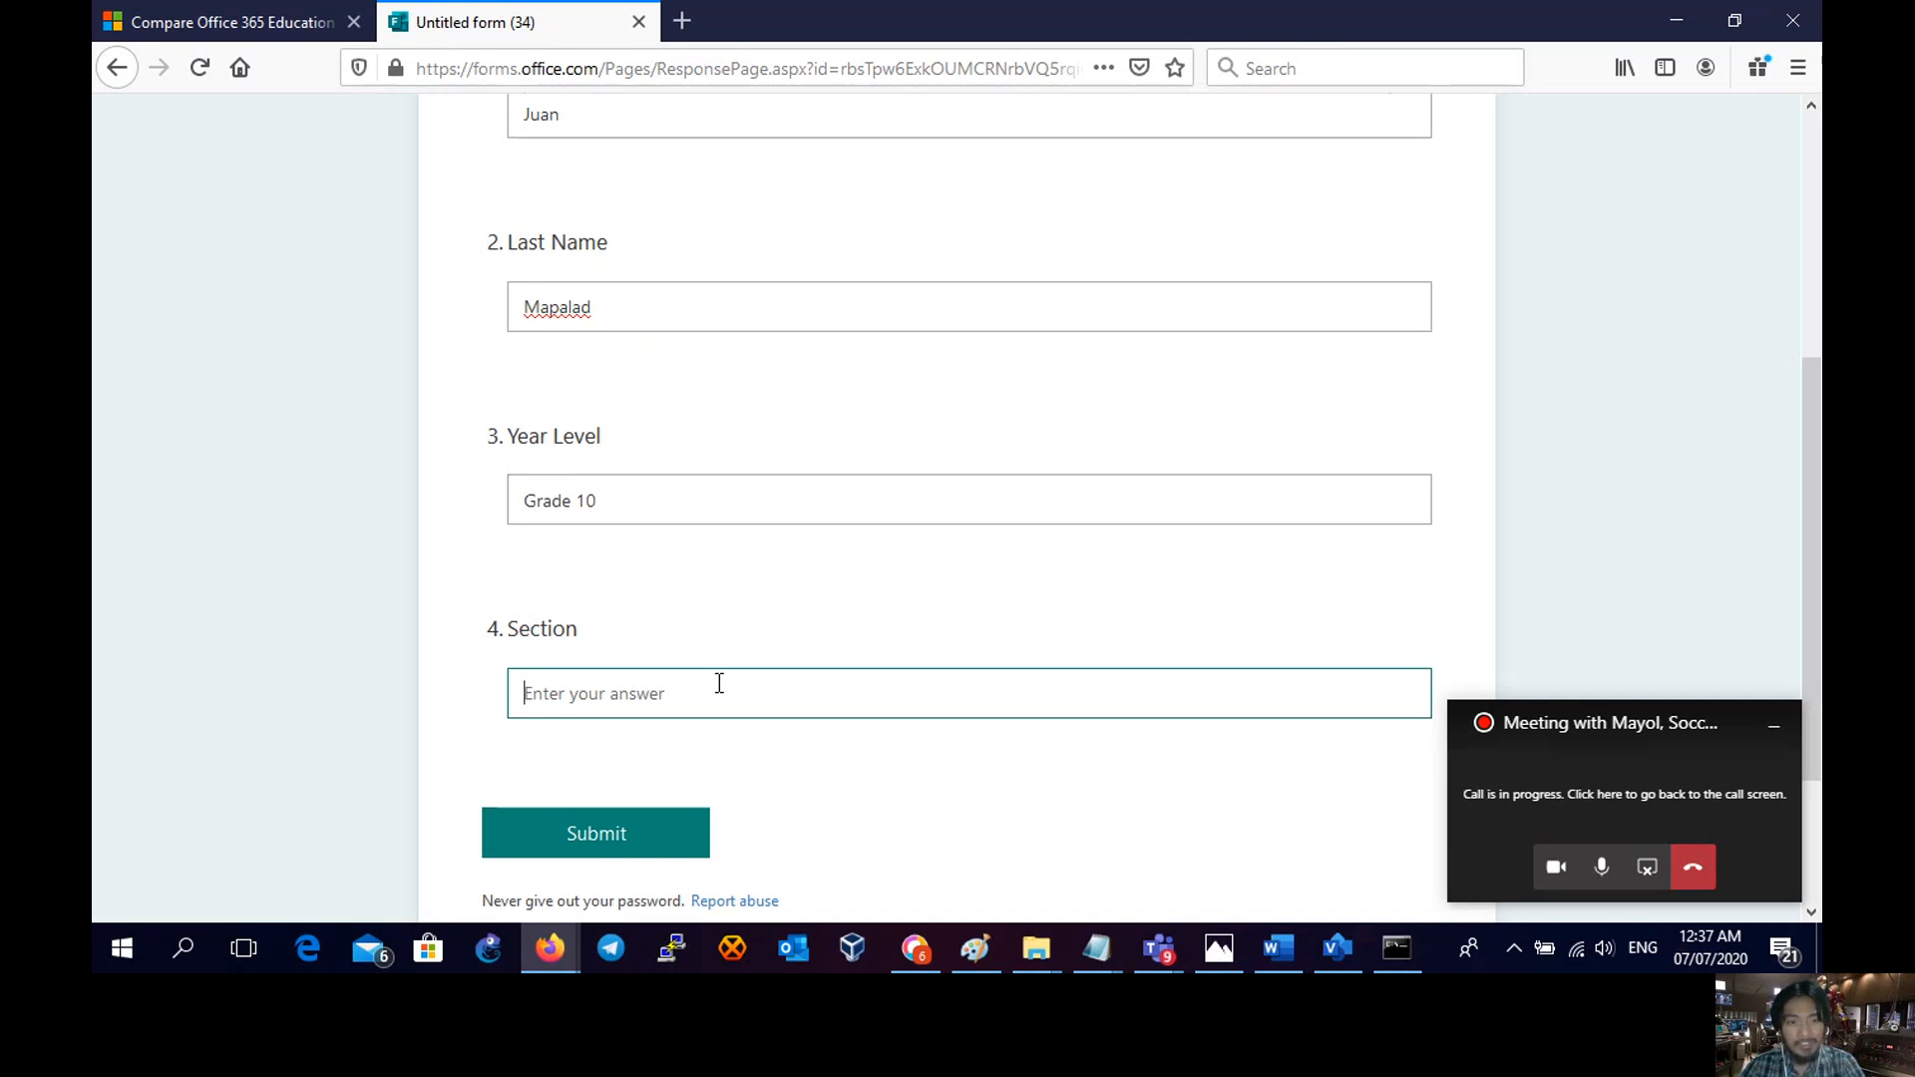
pyautogui.write('1')
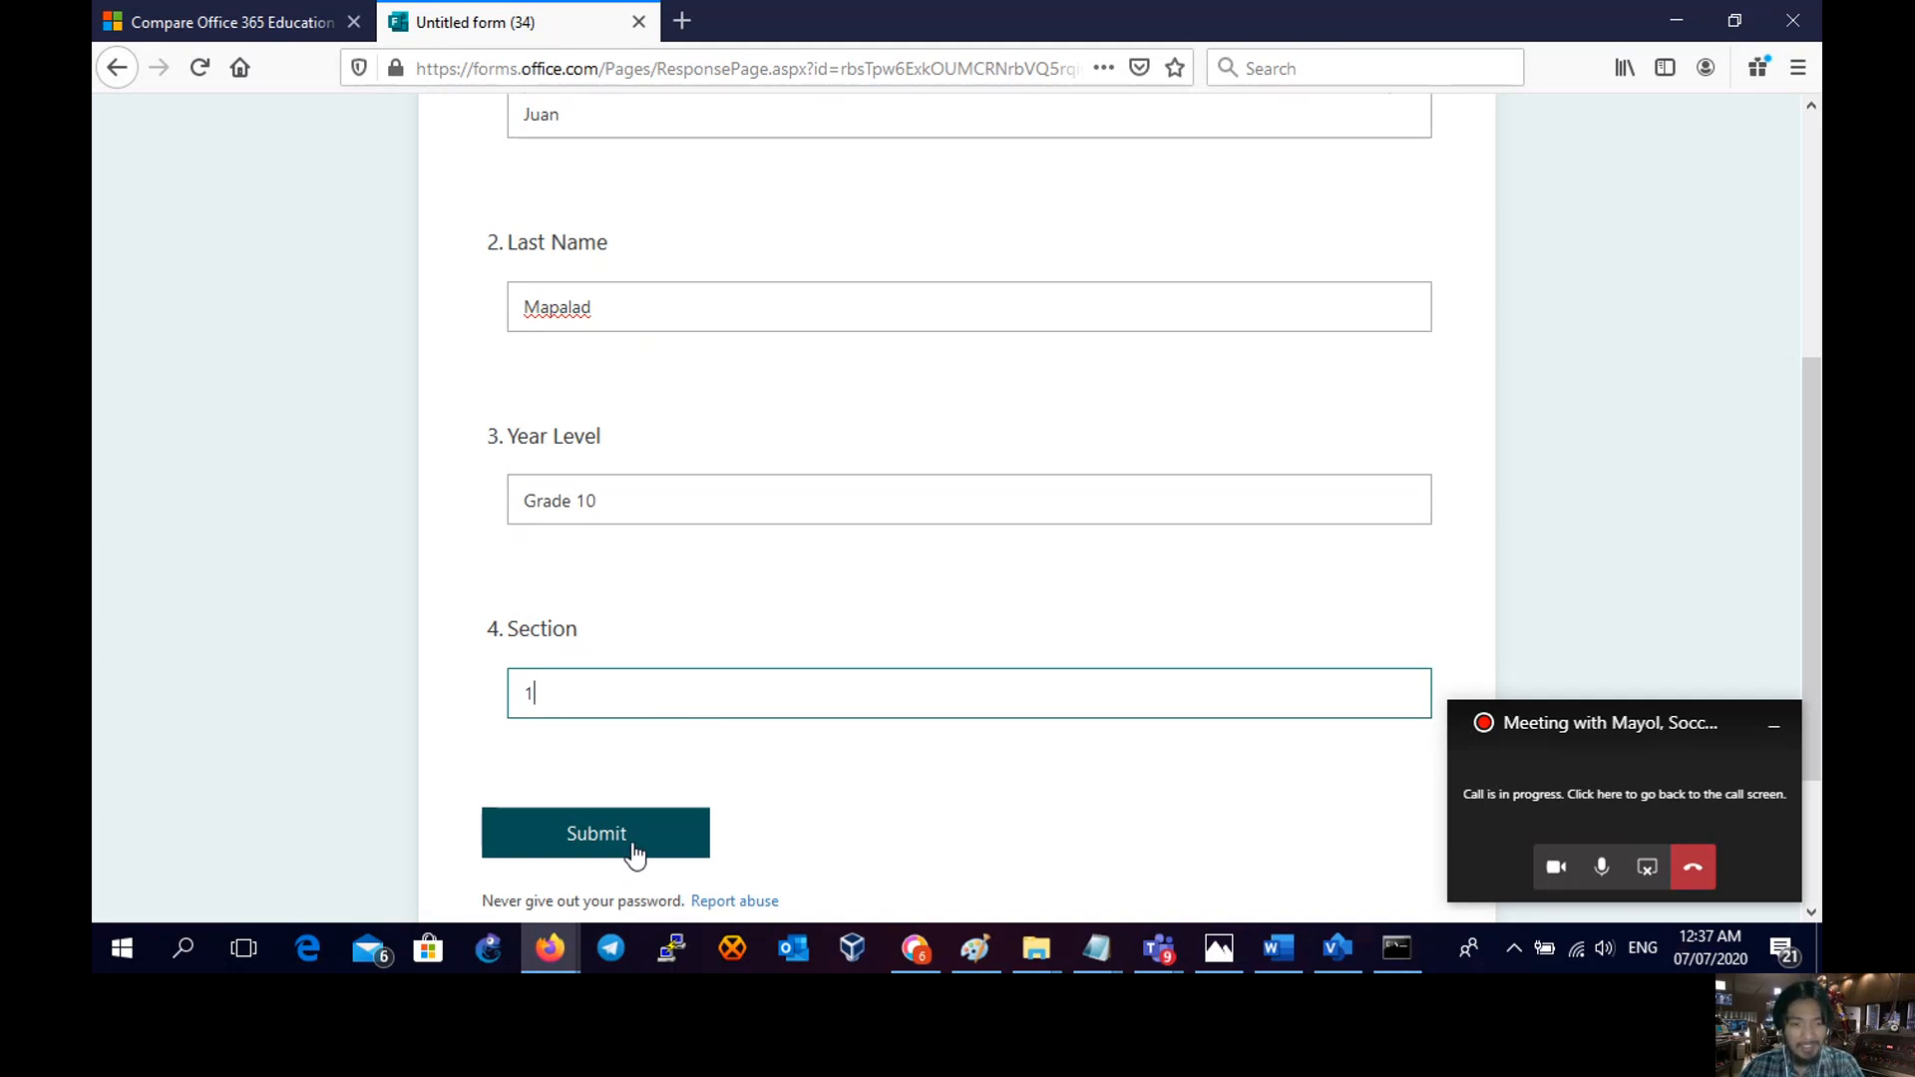
pyautogui.click(632, 853)
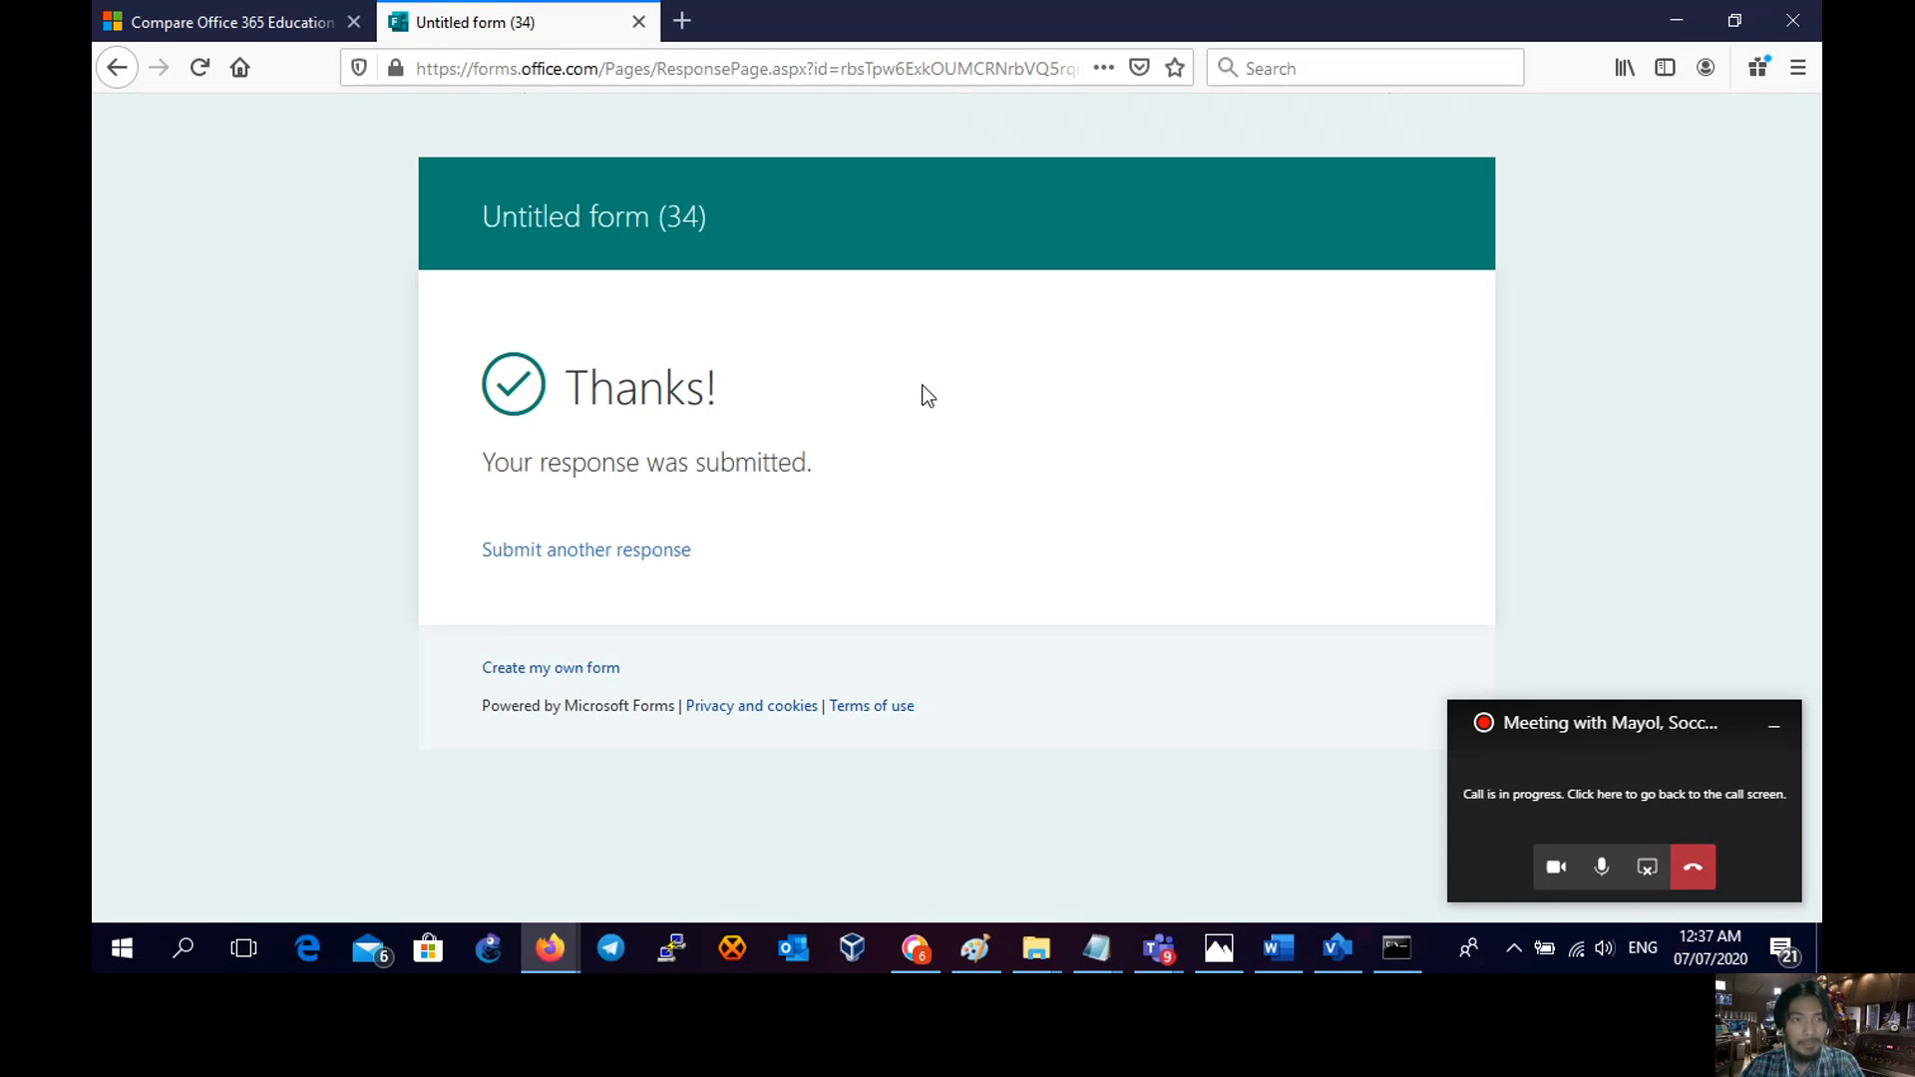
# - Start another response and enter the second student's first and last names
pyautogui.click(199, 68)
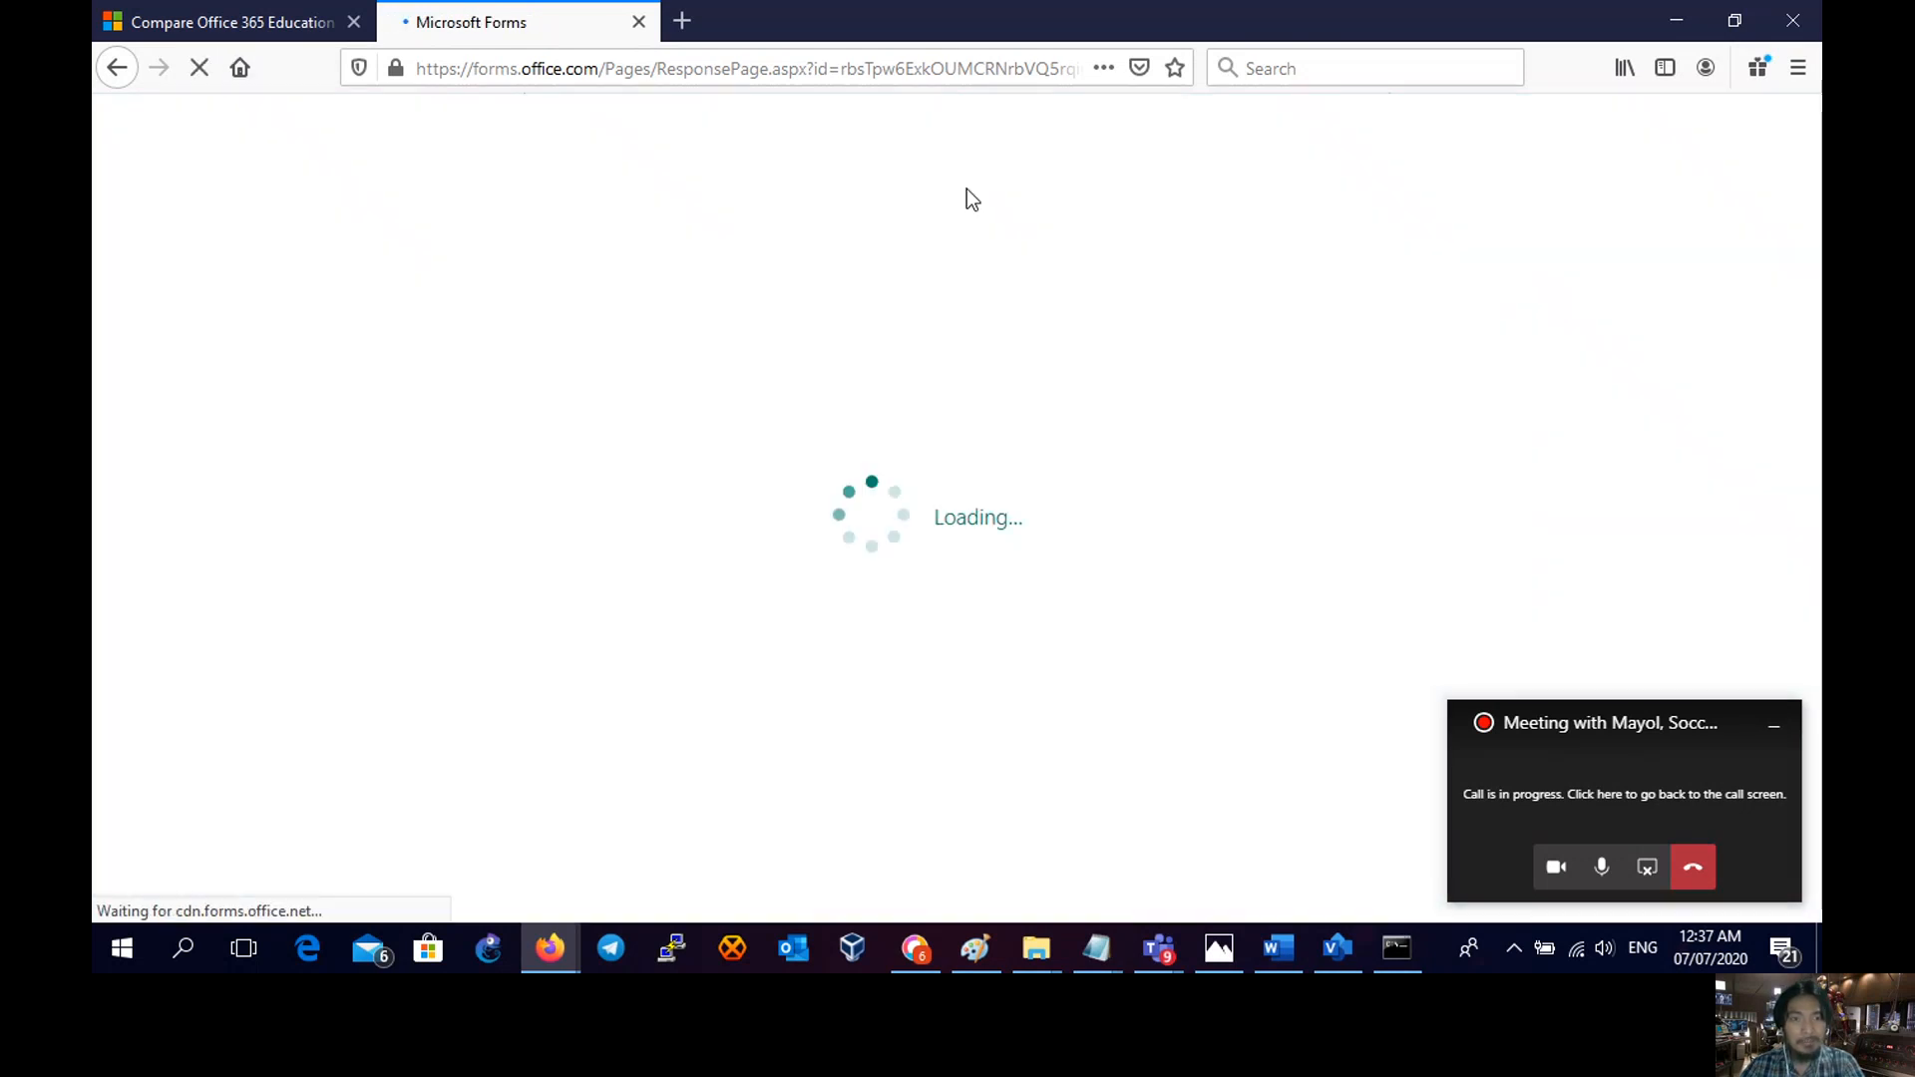
pyautogui.scroll(-2, 848, 329)
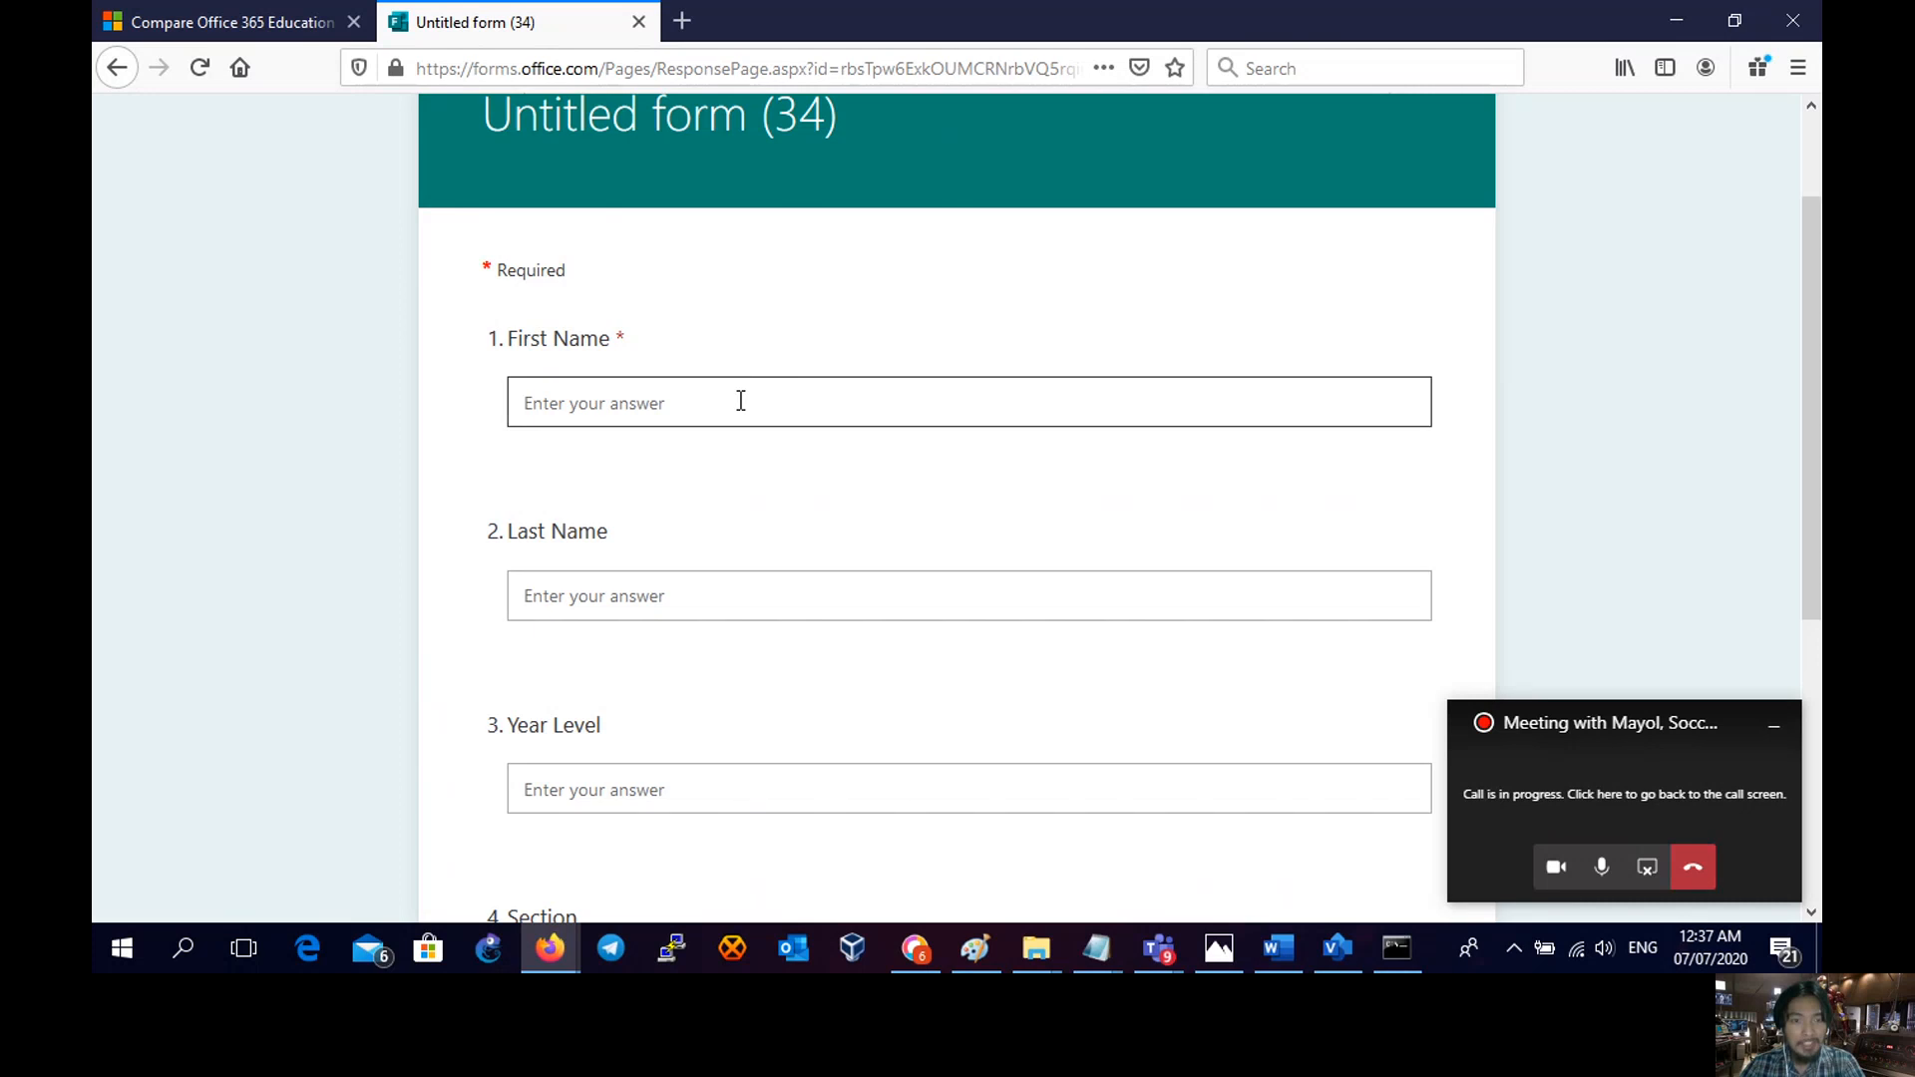
pyautogui.click(742, 401)
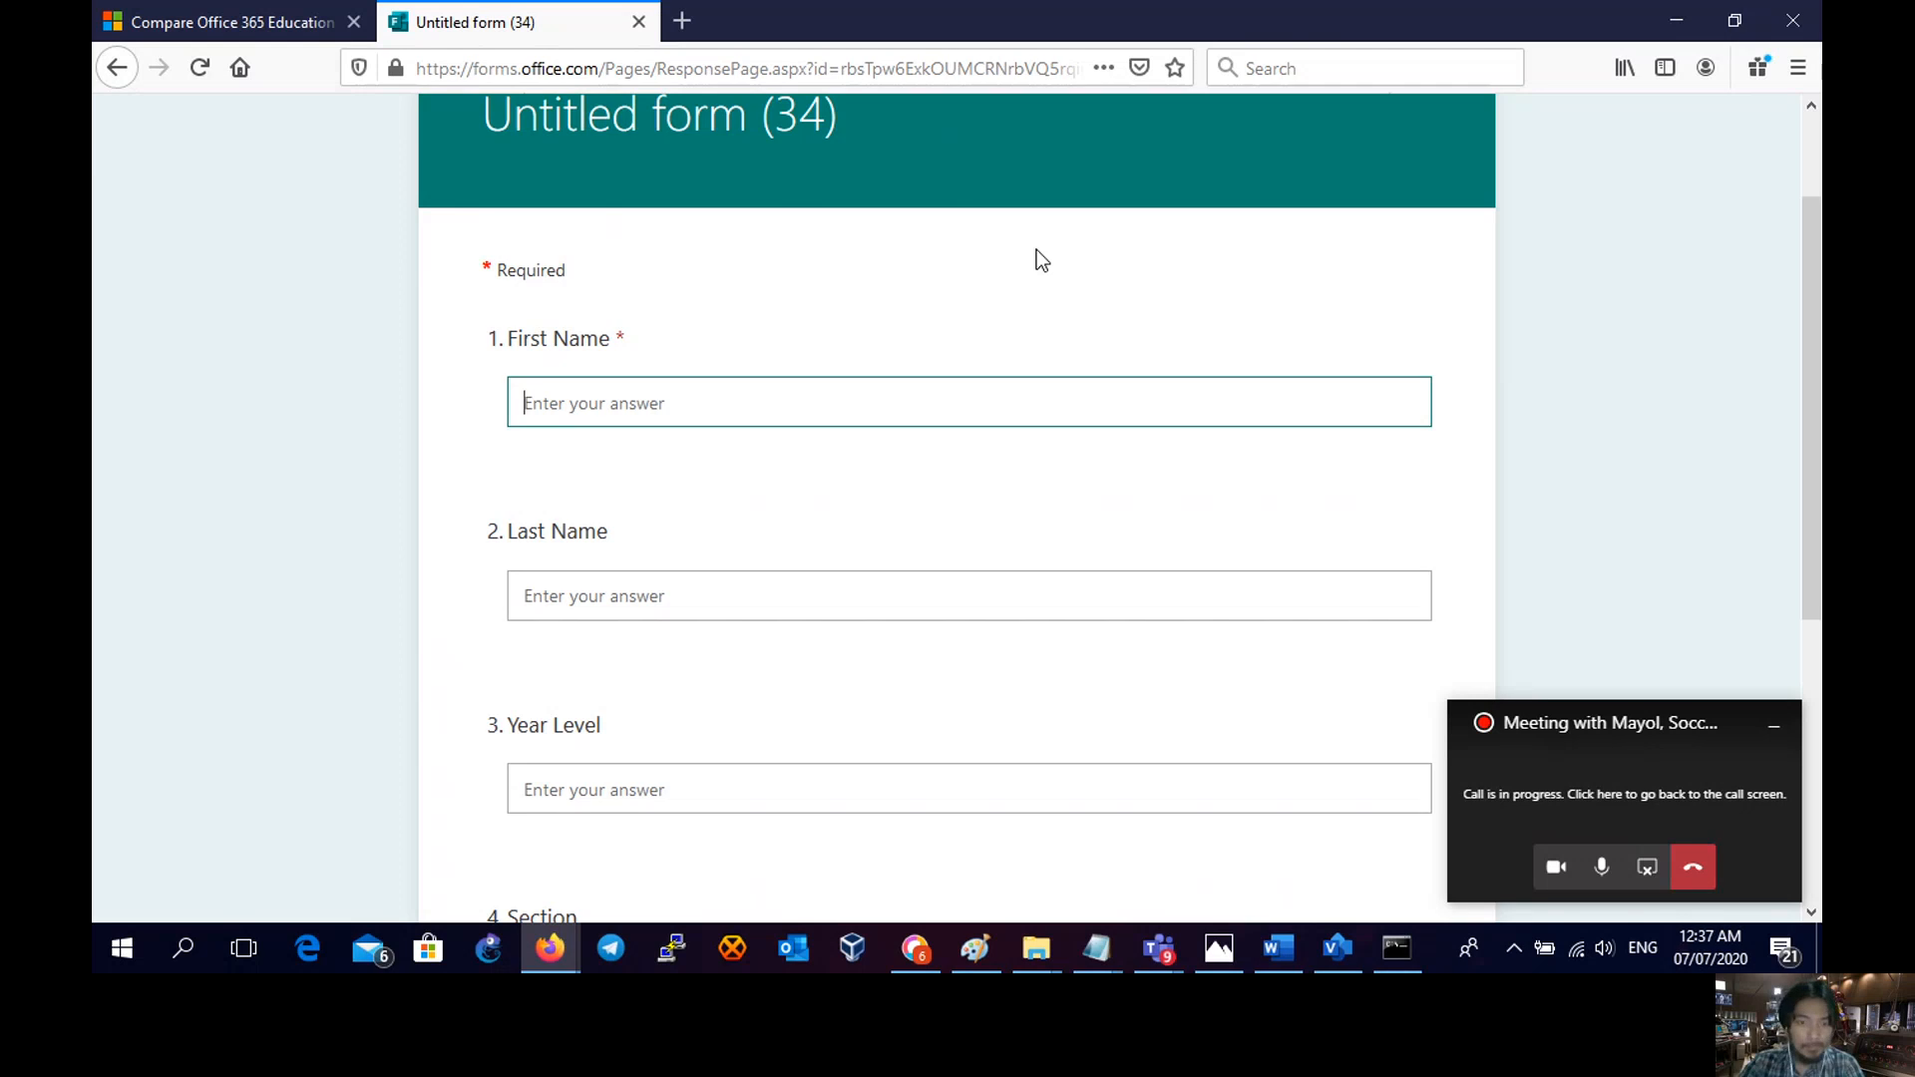
pyautogui.moveTo(1805, 343); pyautogui.dragTo(1811, 387)
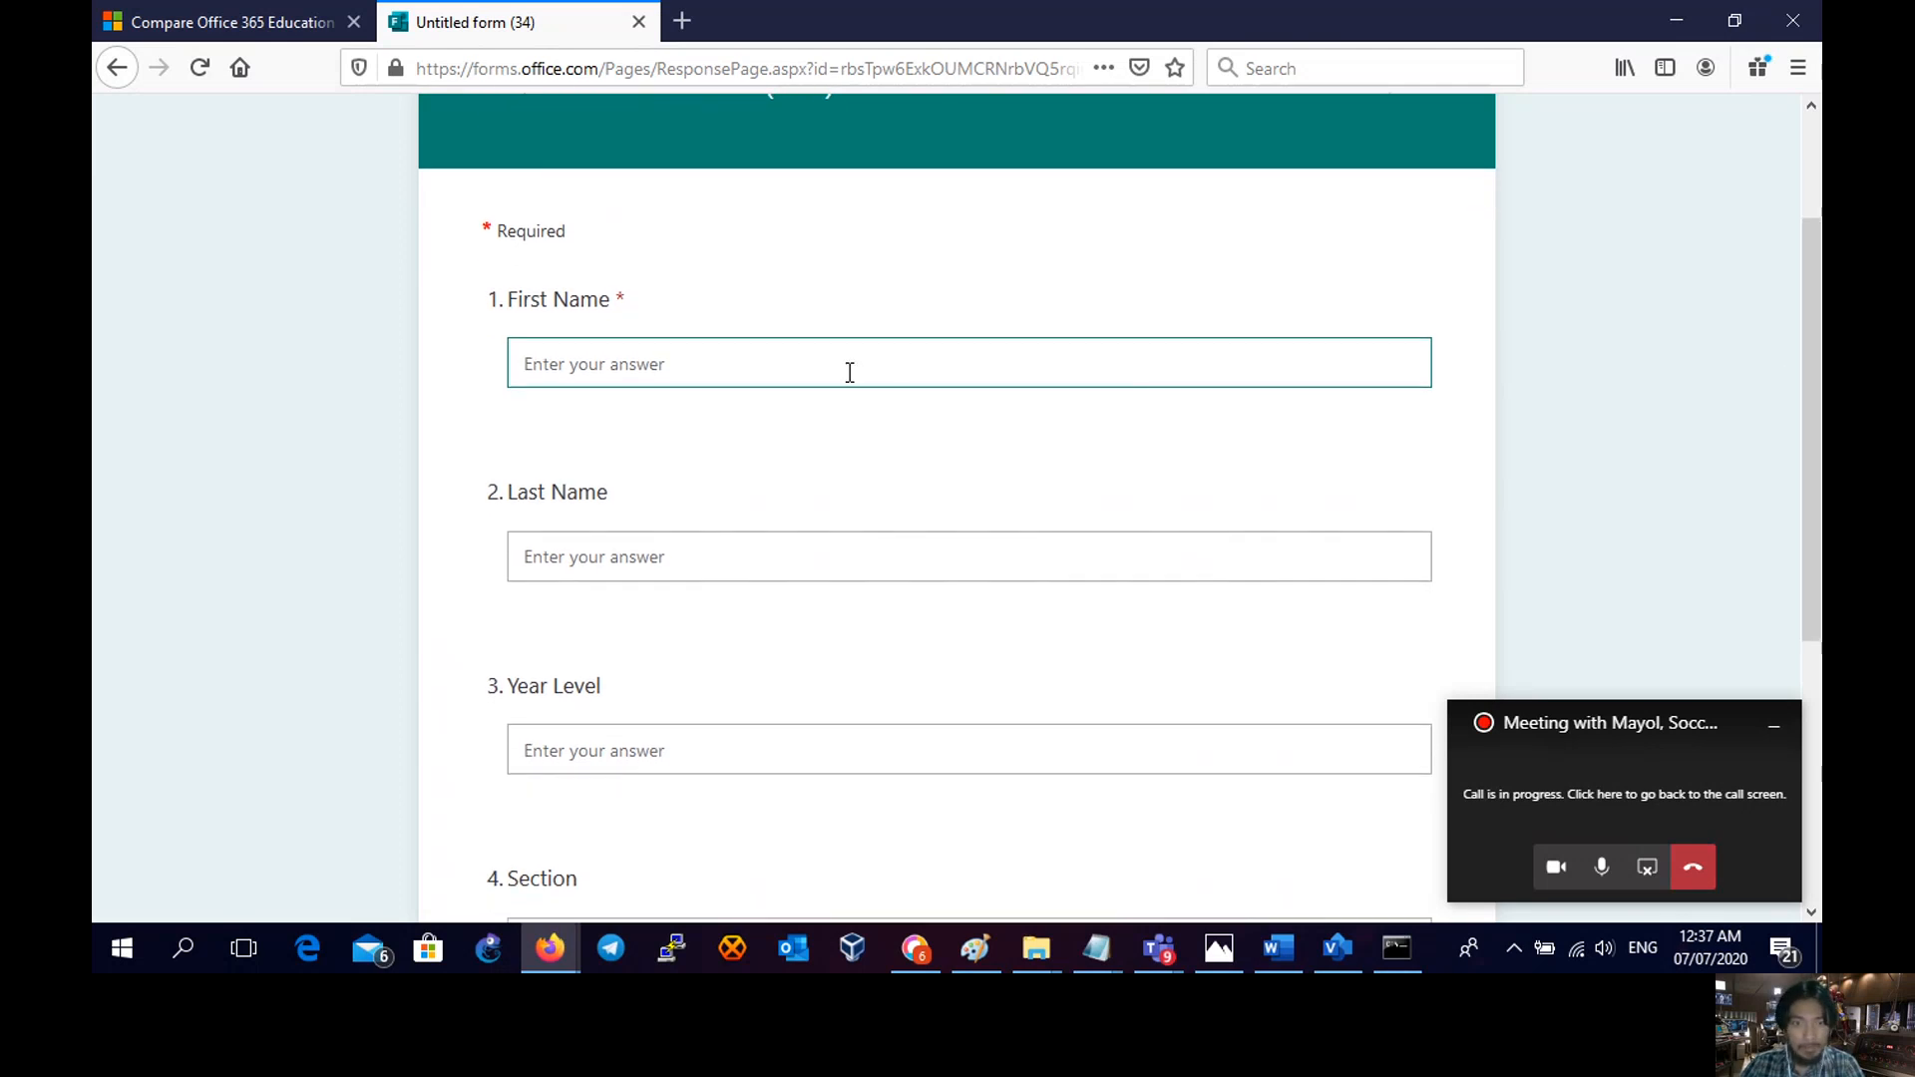
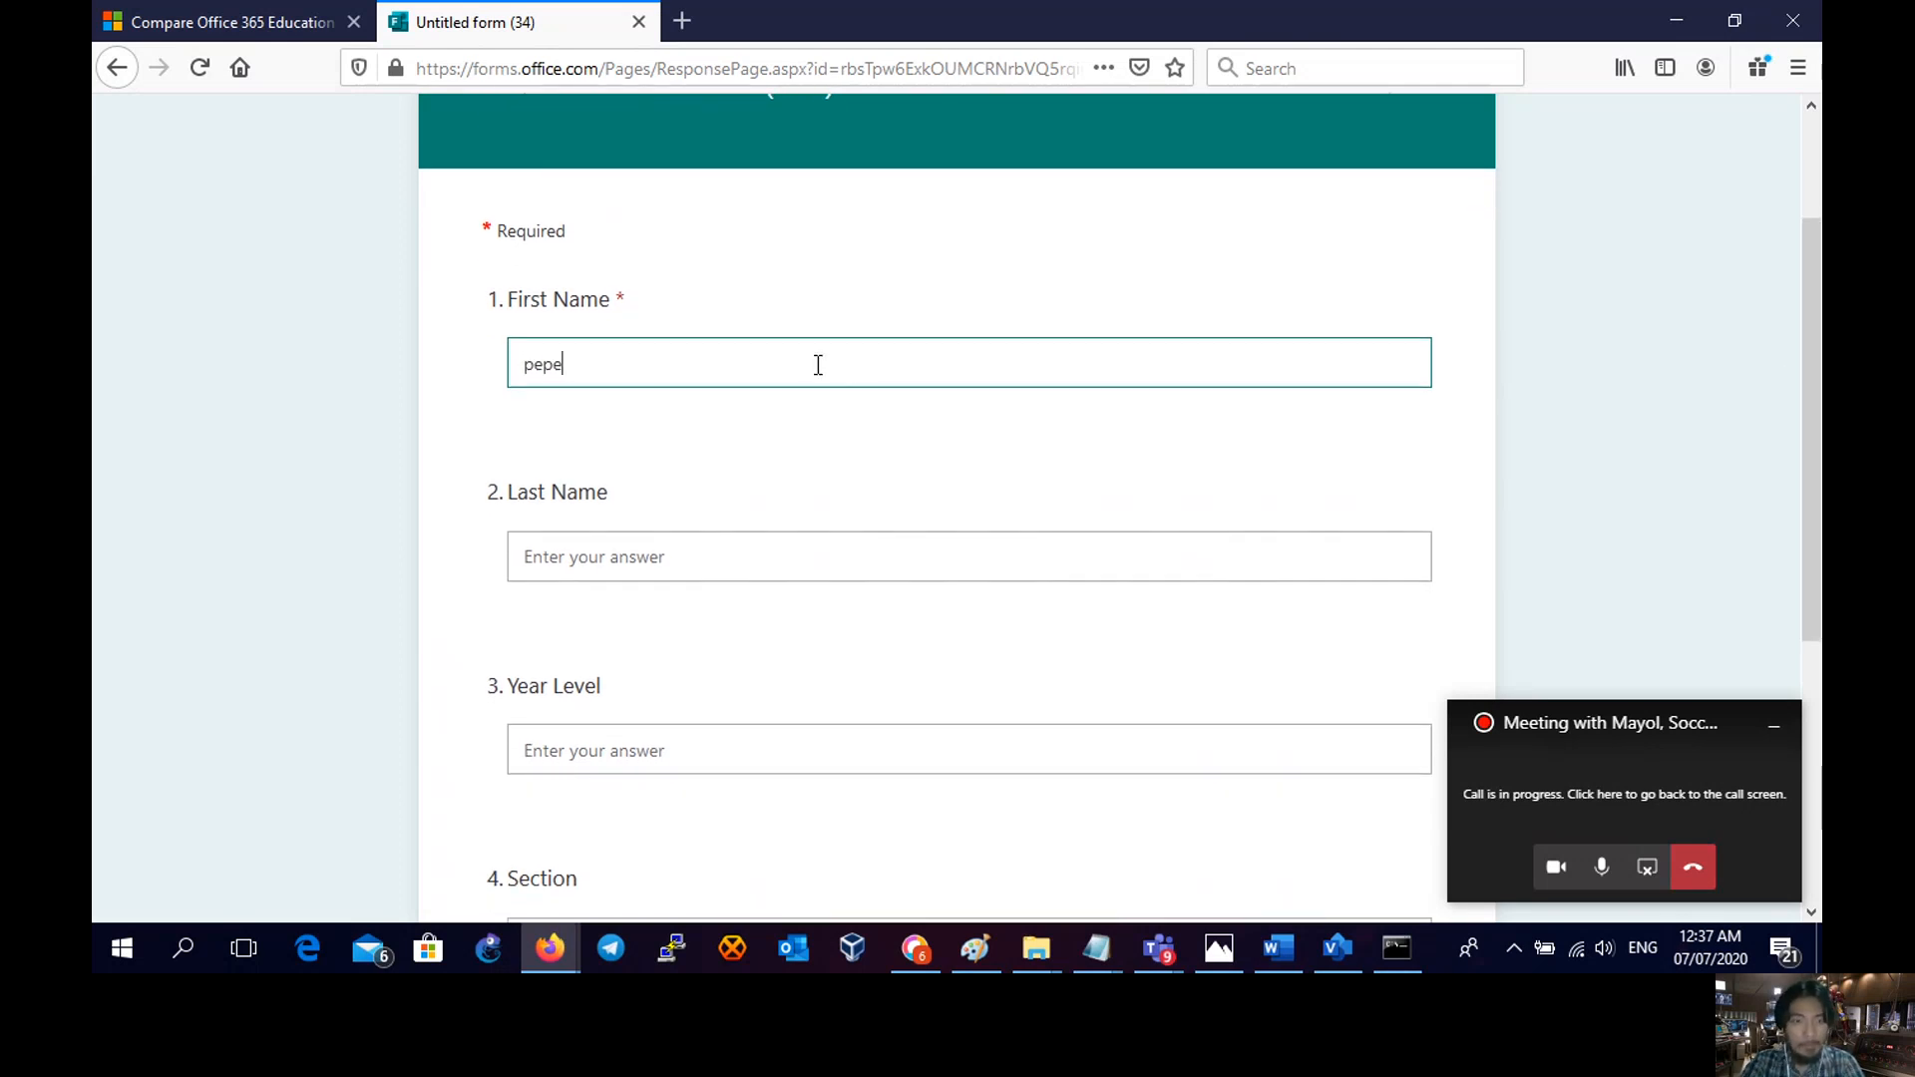
pyautogui.click(780, 546)
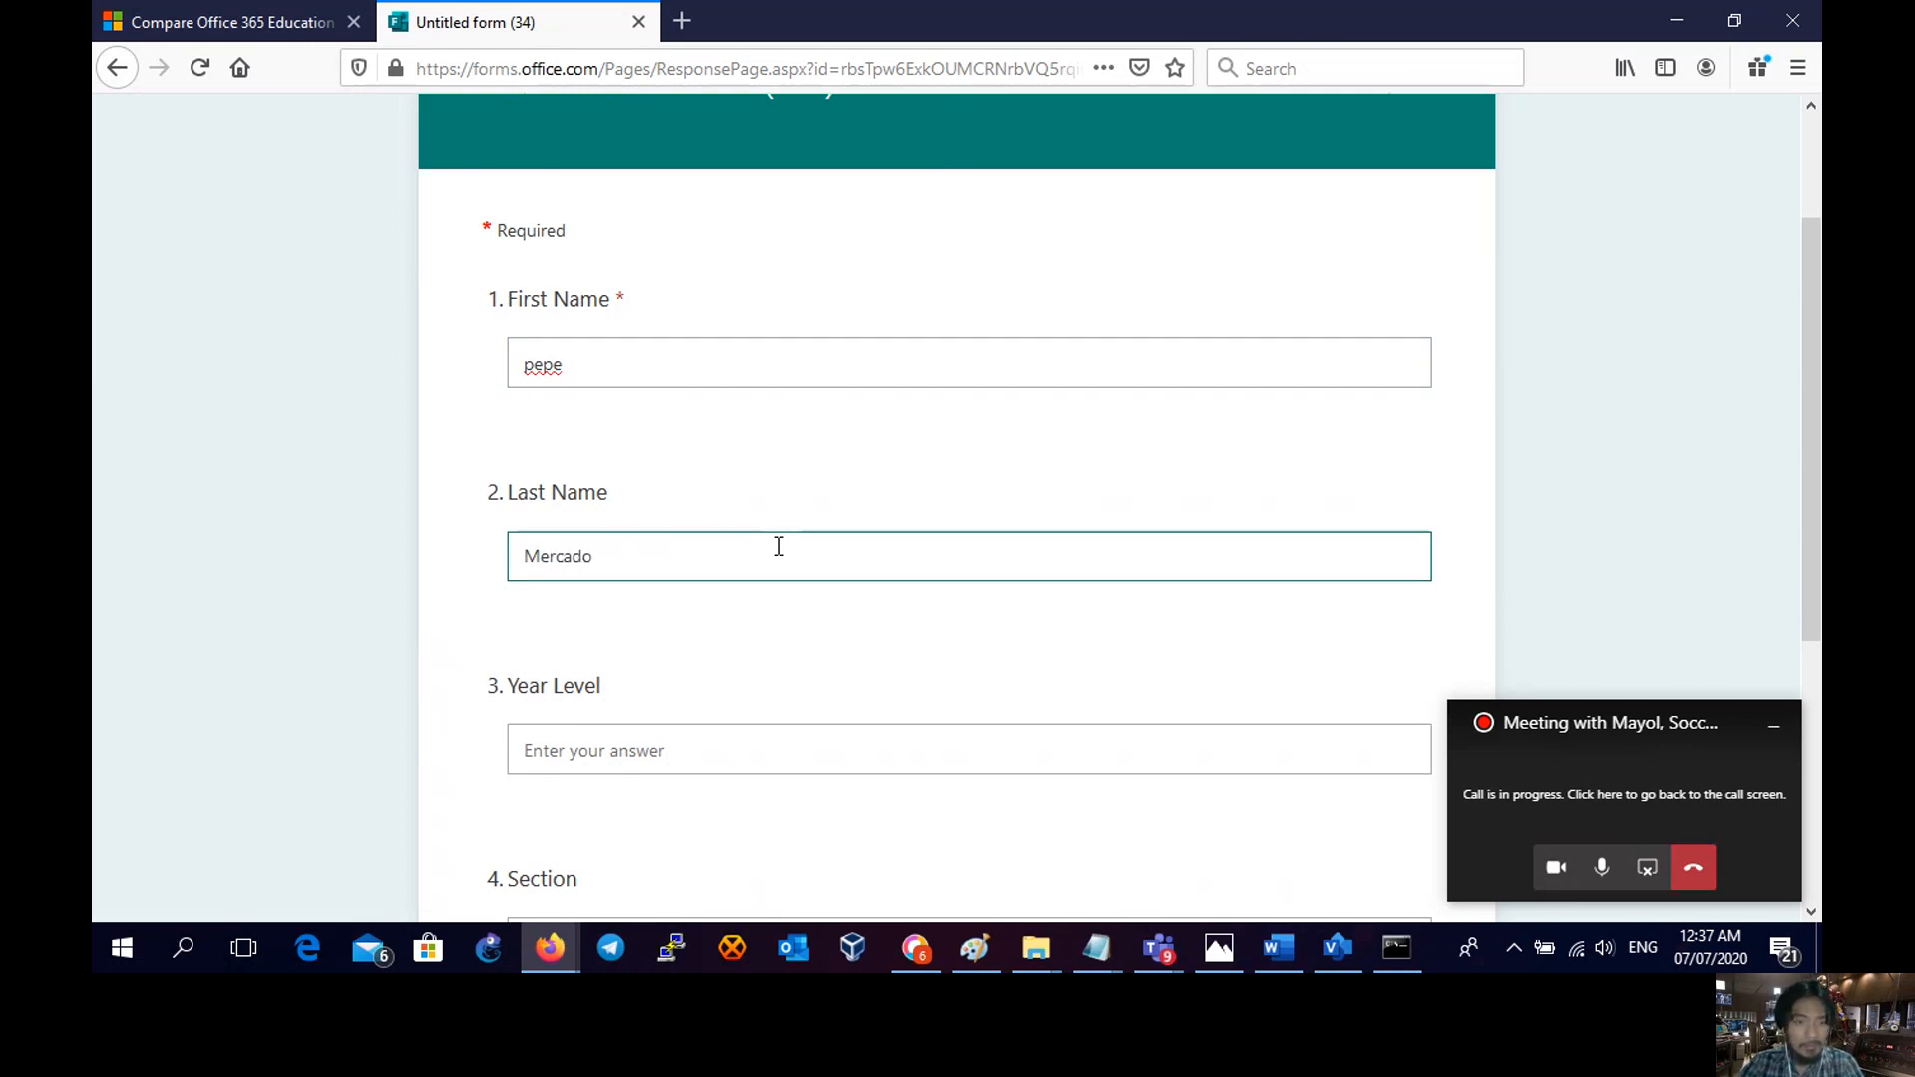
# - Enter Year Level Grade 9 and Section 'section 1', then submit the response
pyautogui.click(722, 756)
pyautogui.write('G')
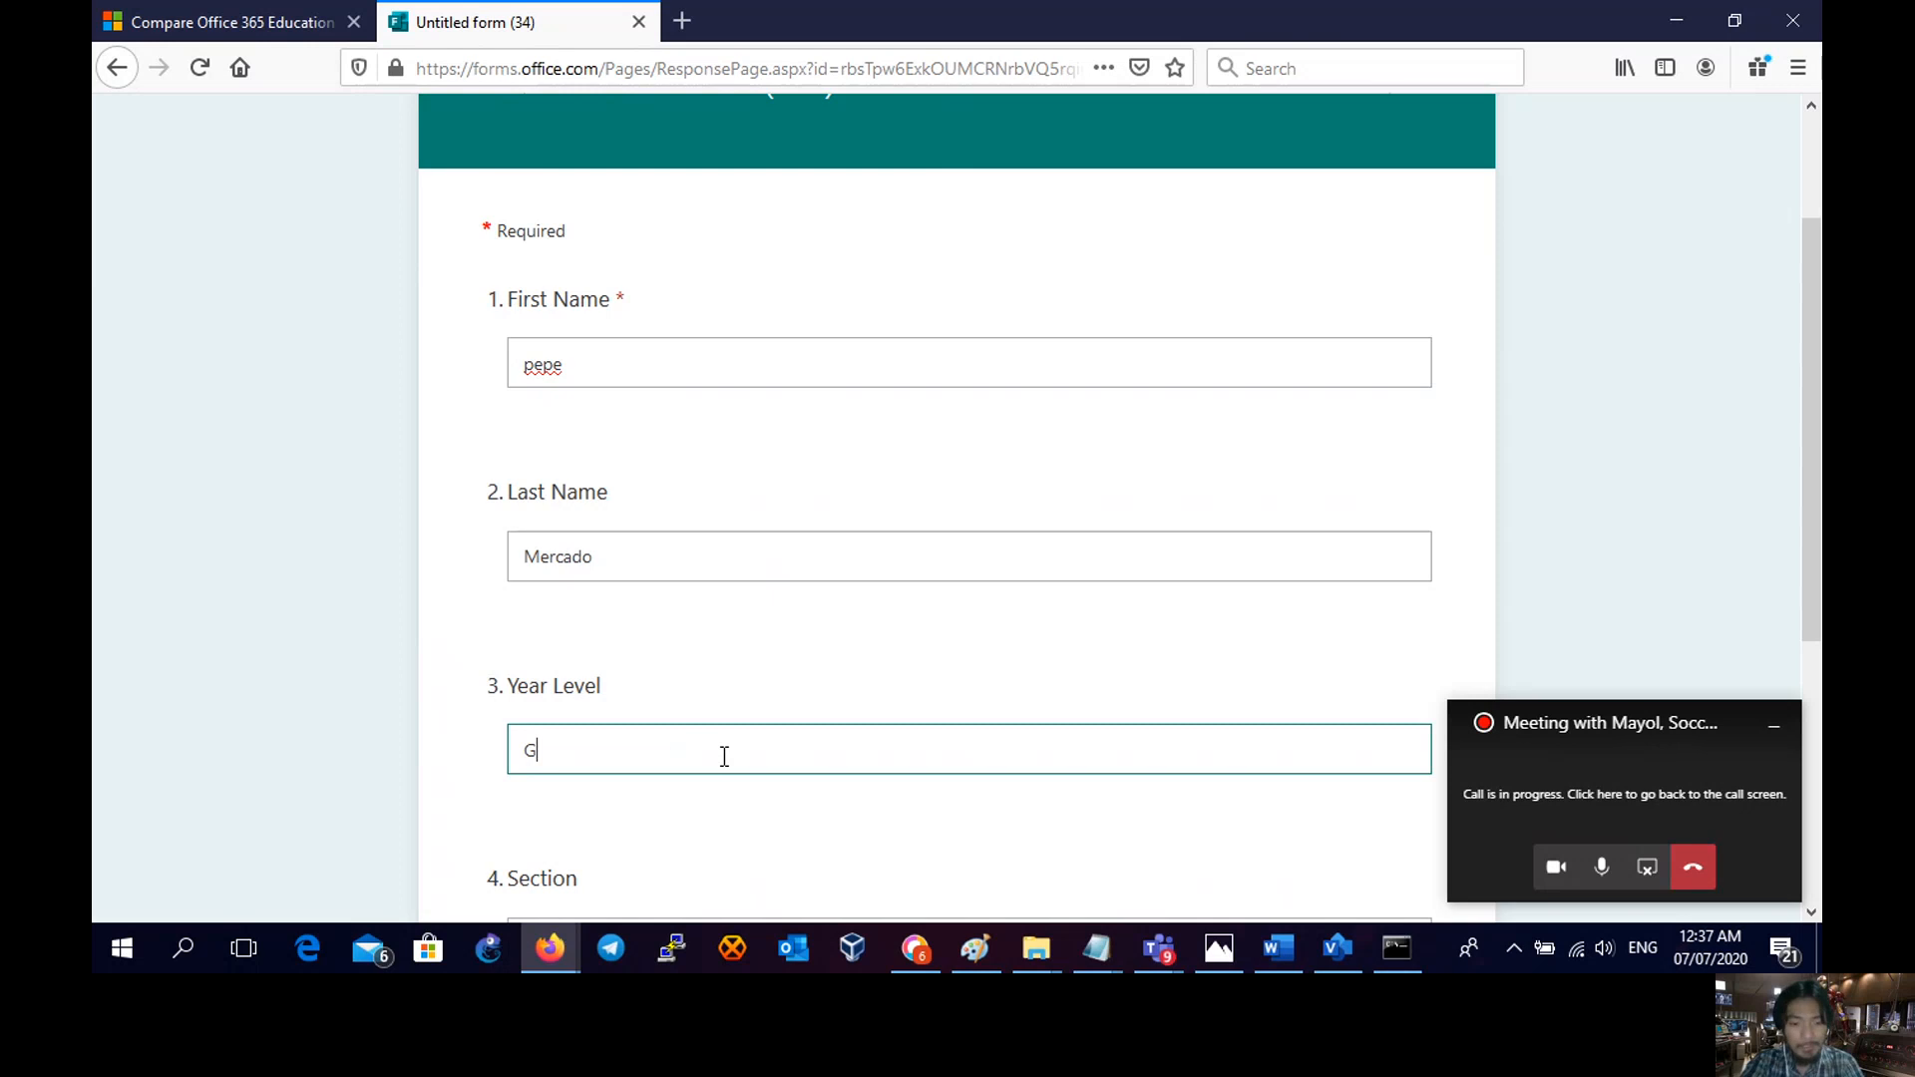
pyautogui.write('rade 9')
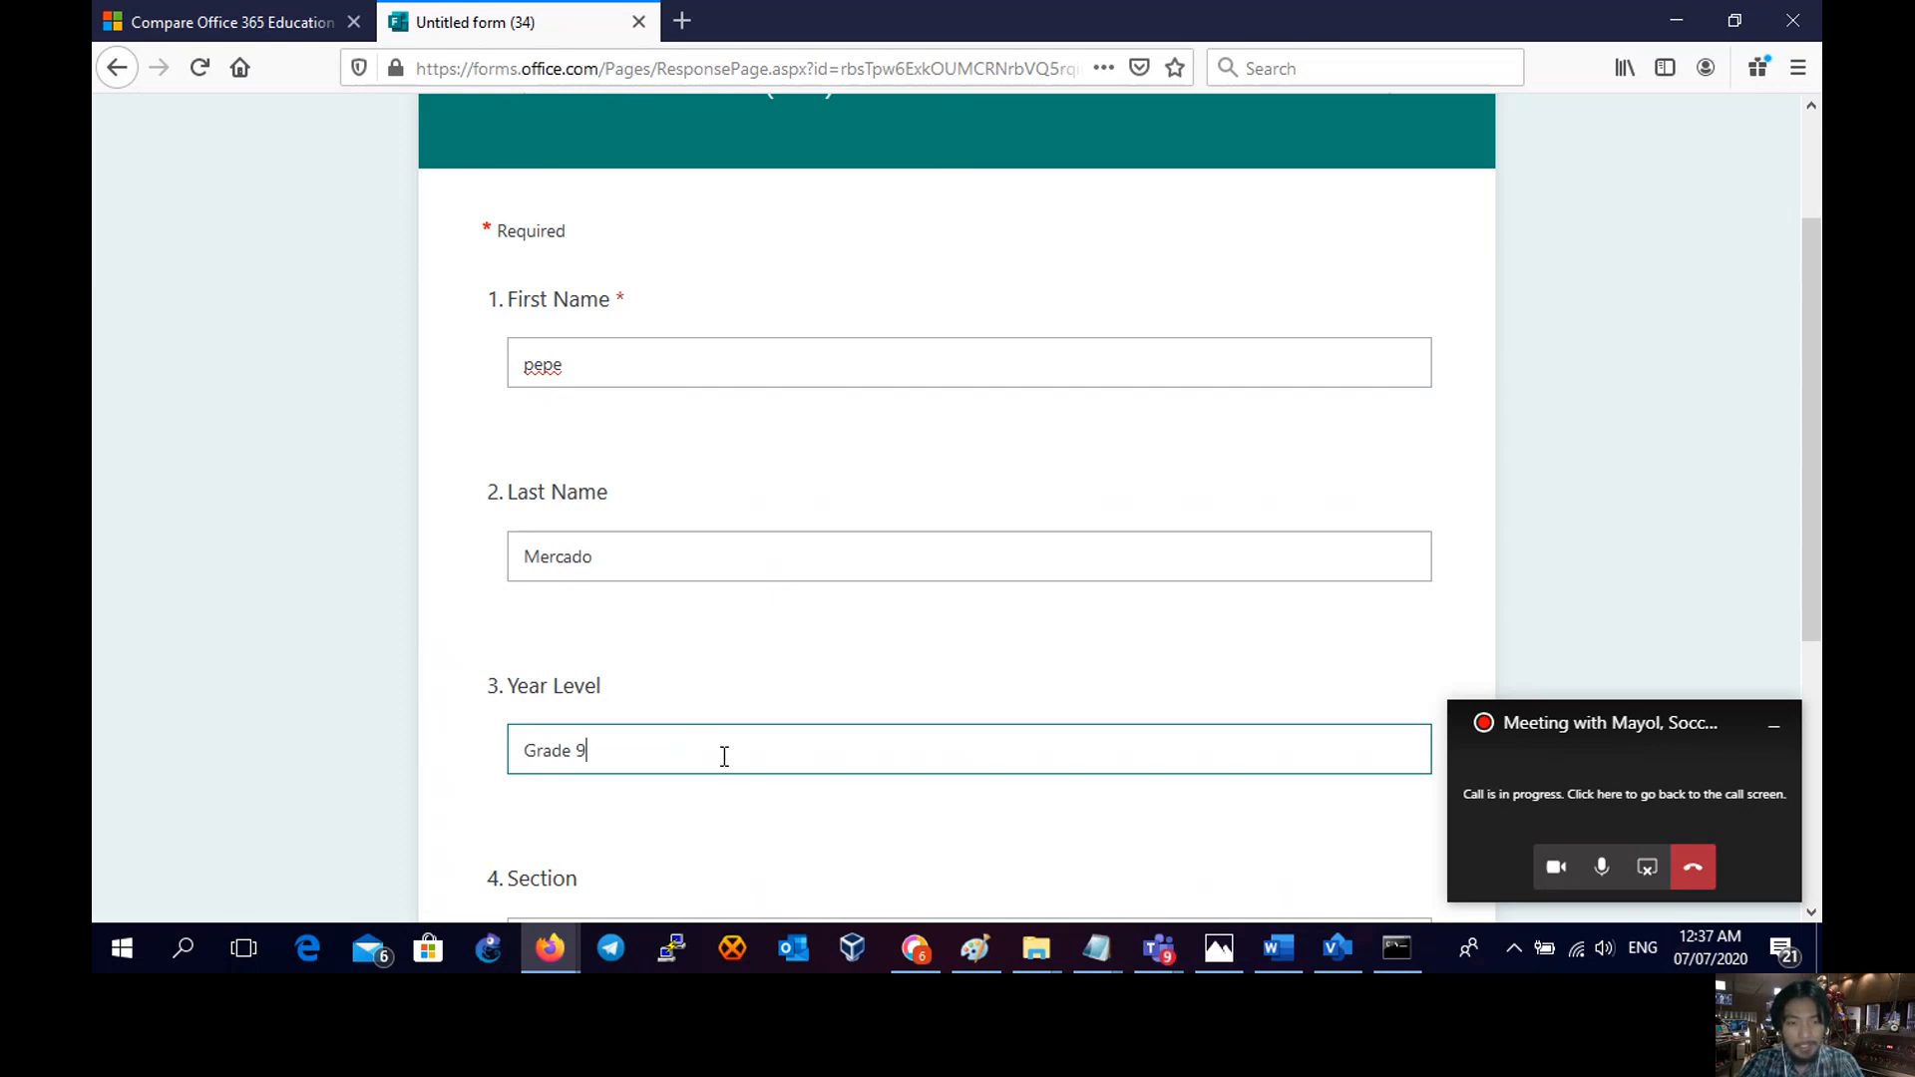
pyautogui.scroll(-3, 725, 756)
pyautogui.click(686, 659)
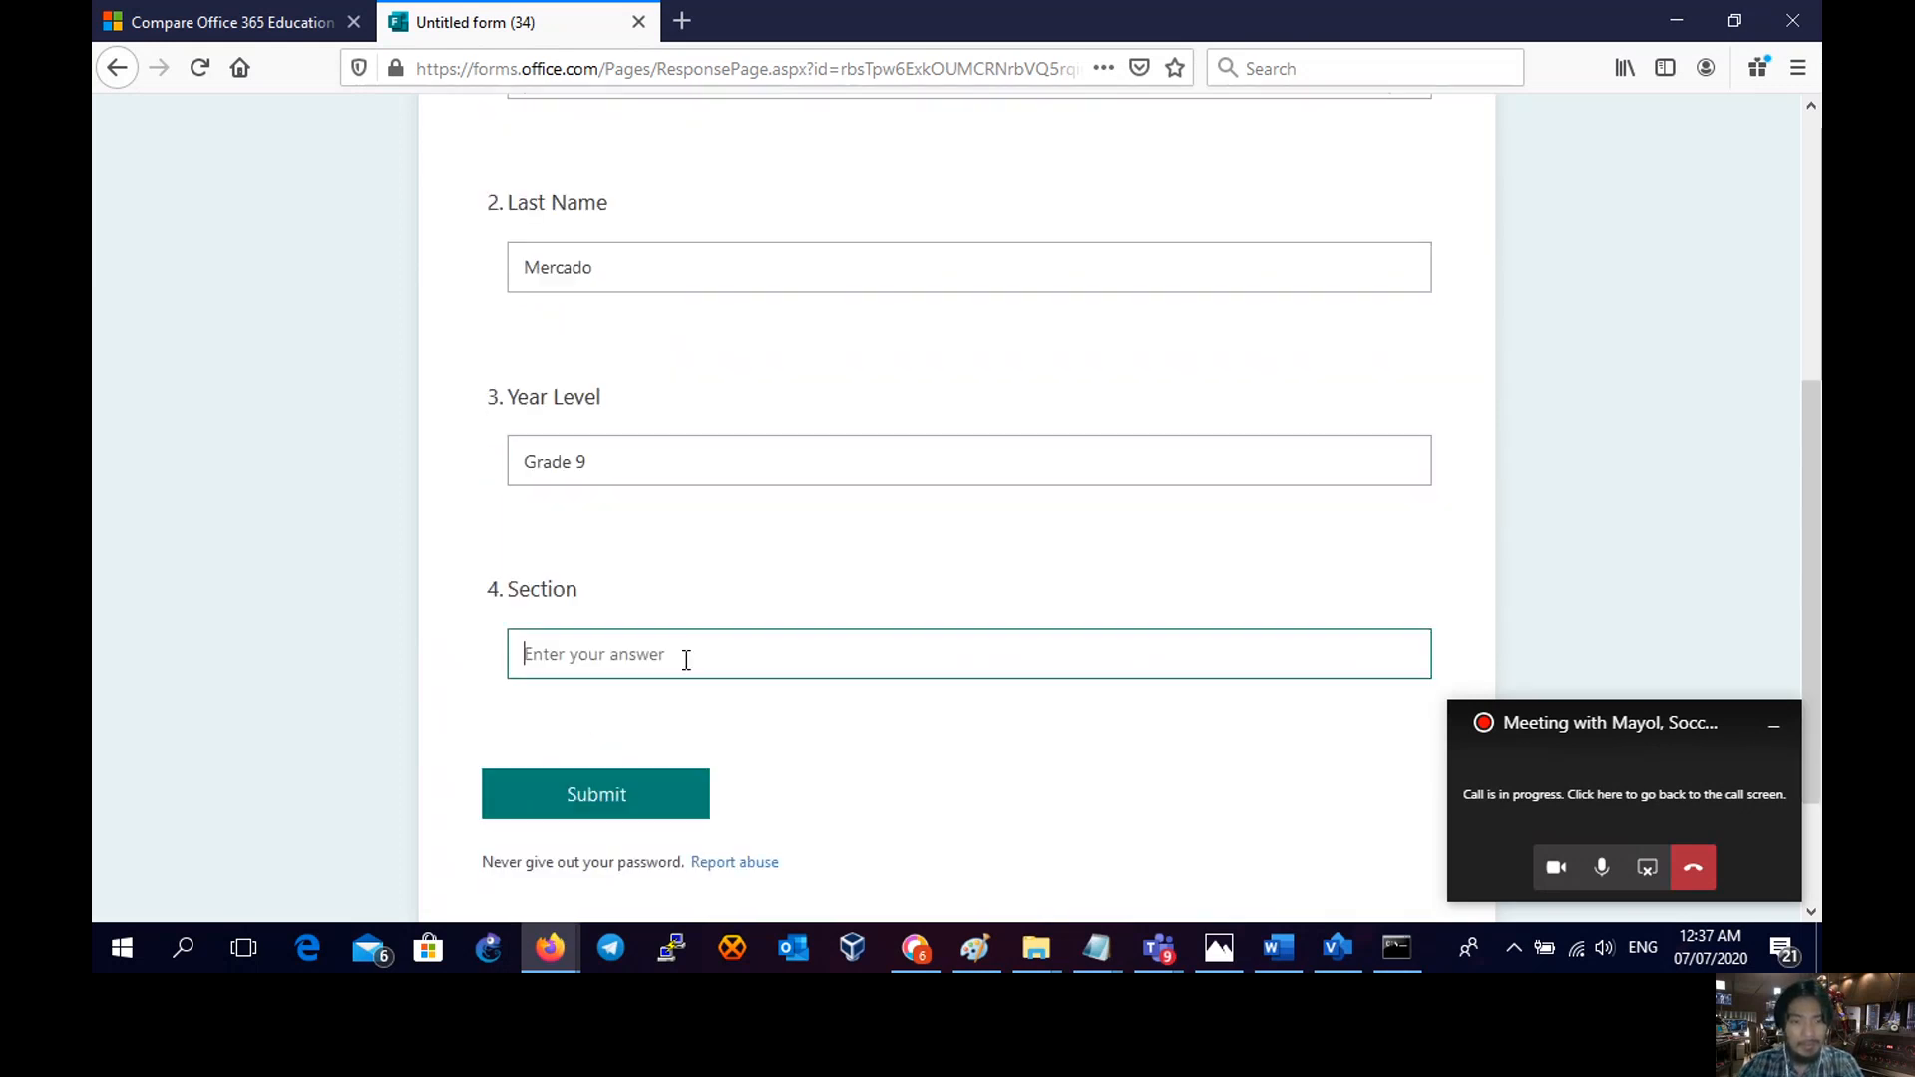
pyautogui.write('sectio')
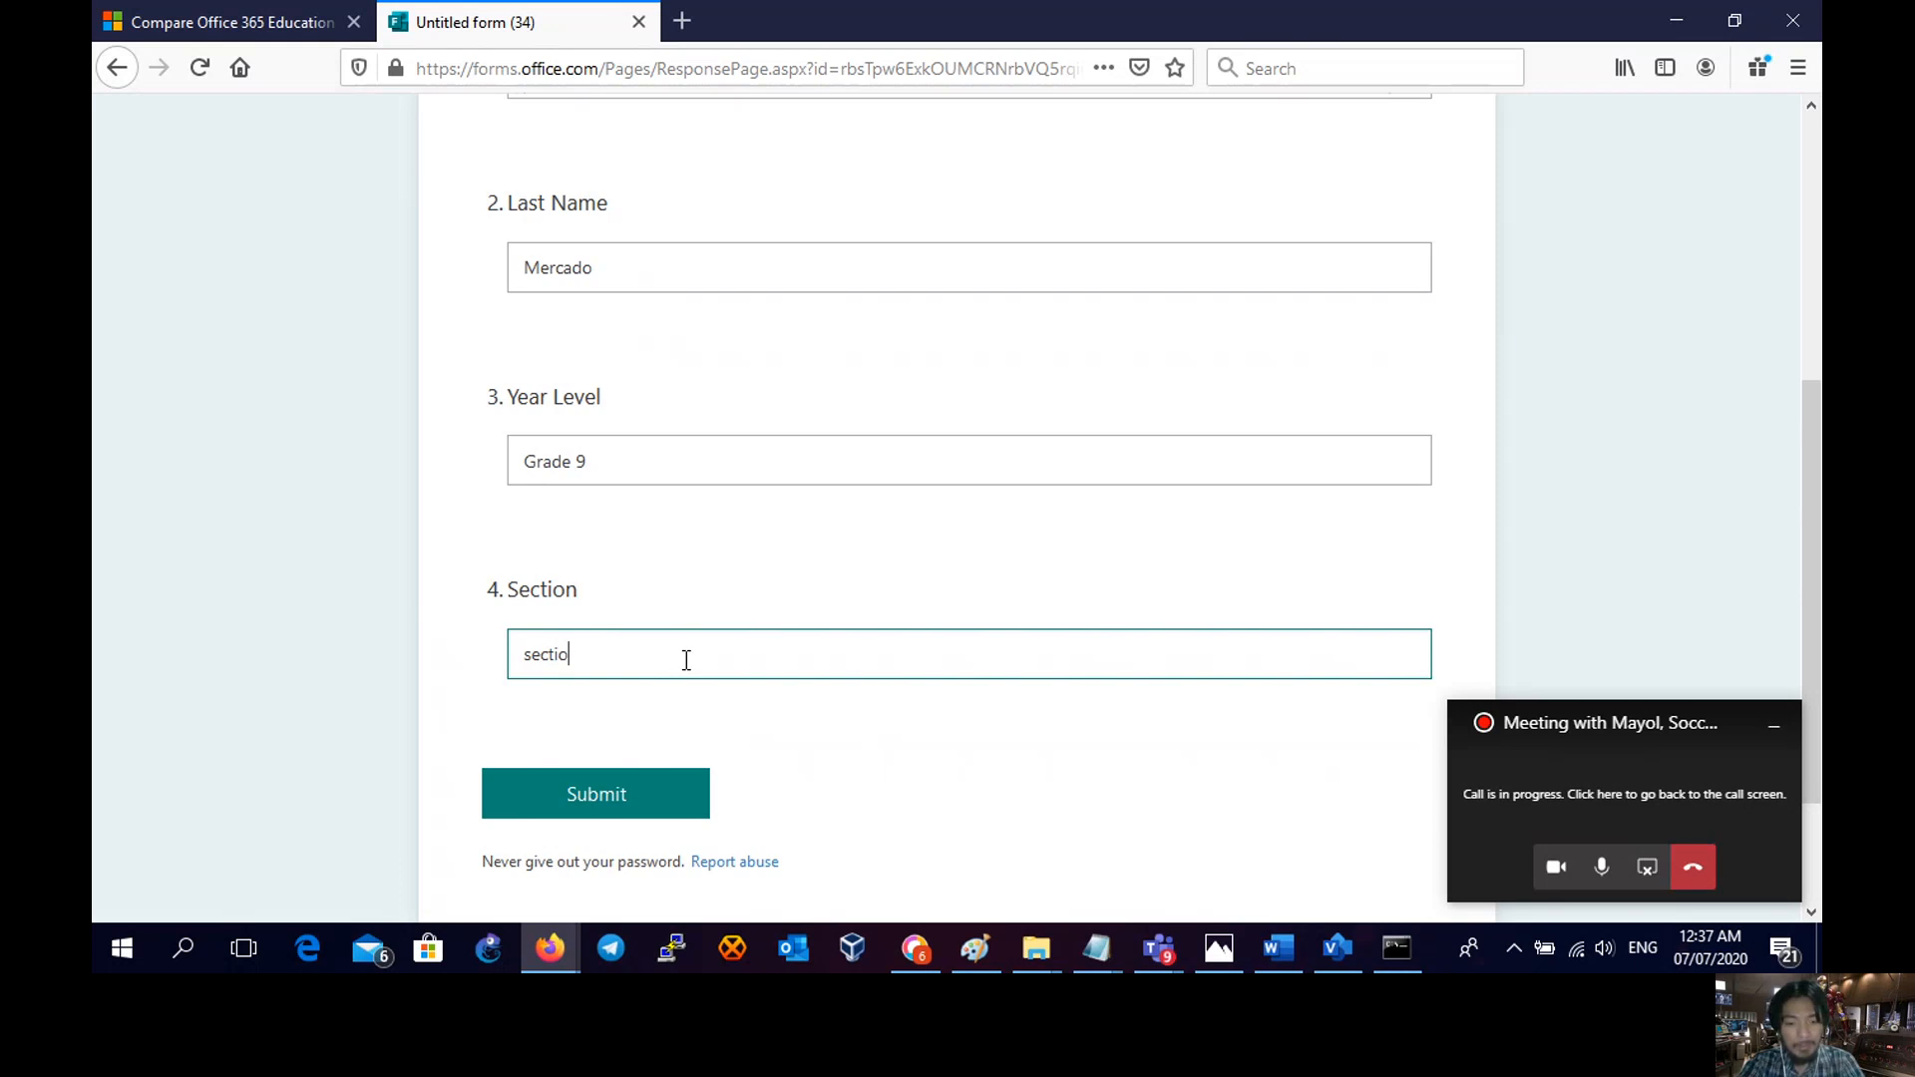
pyautogui.write('n 1')
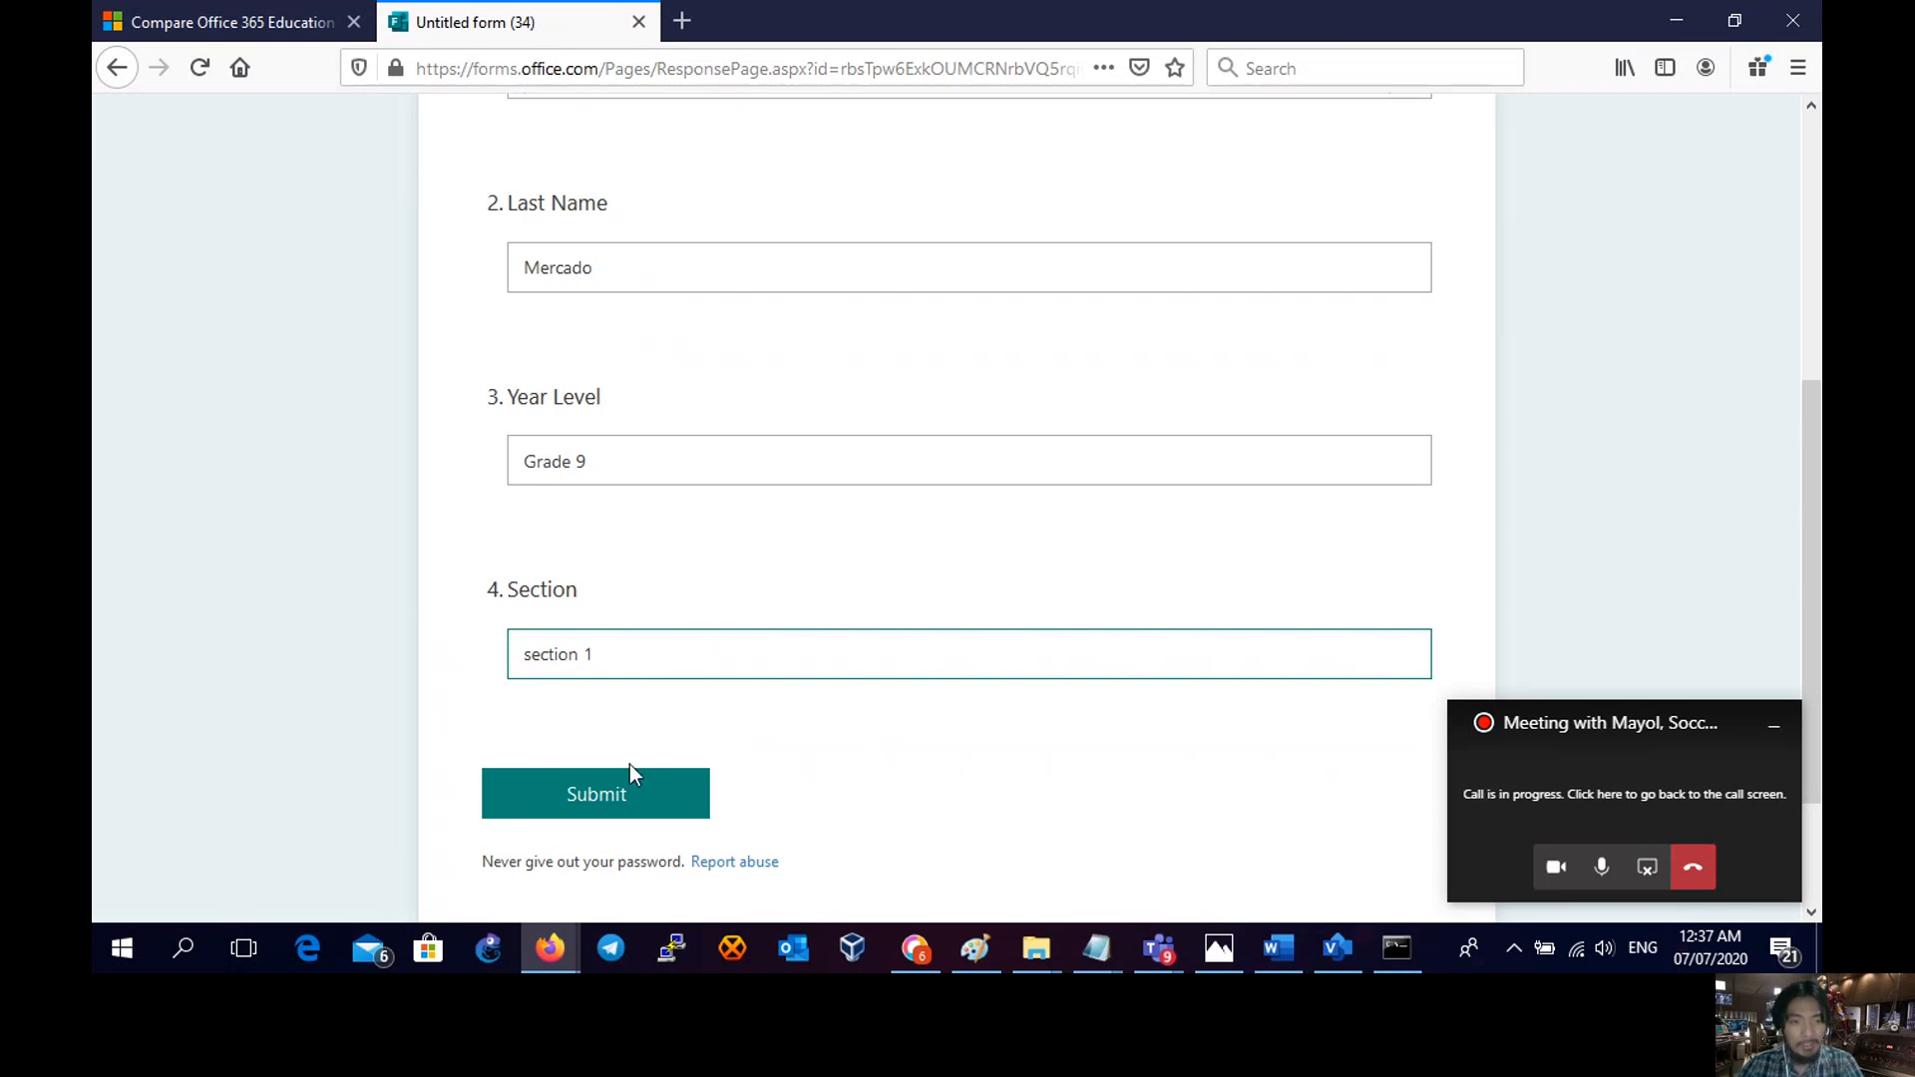
pyautogui.click(613, 798)
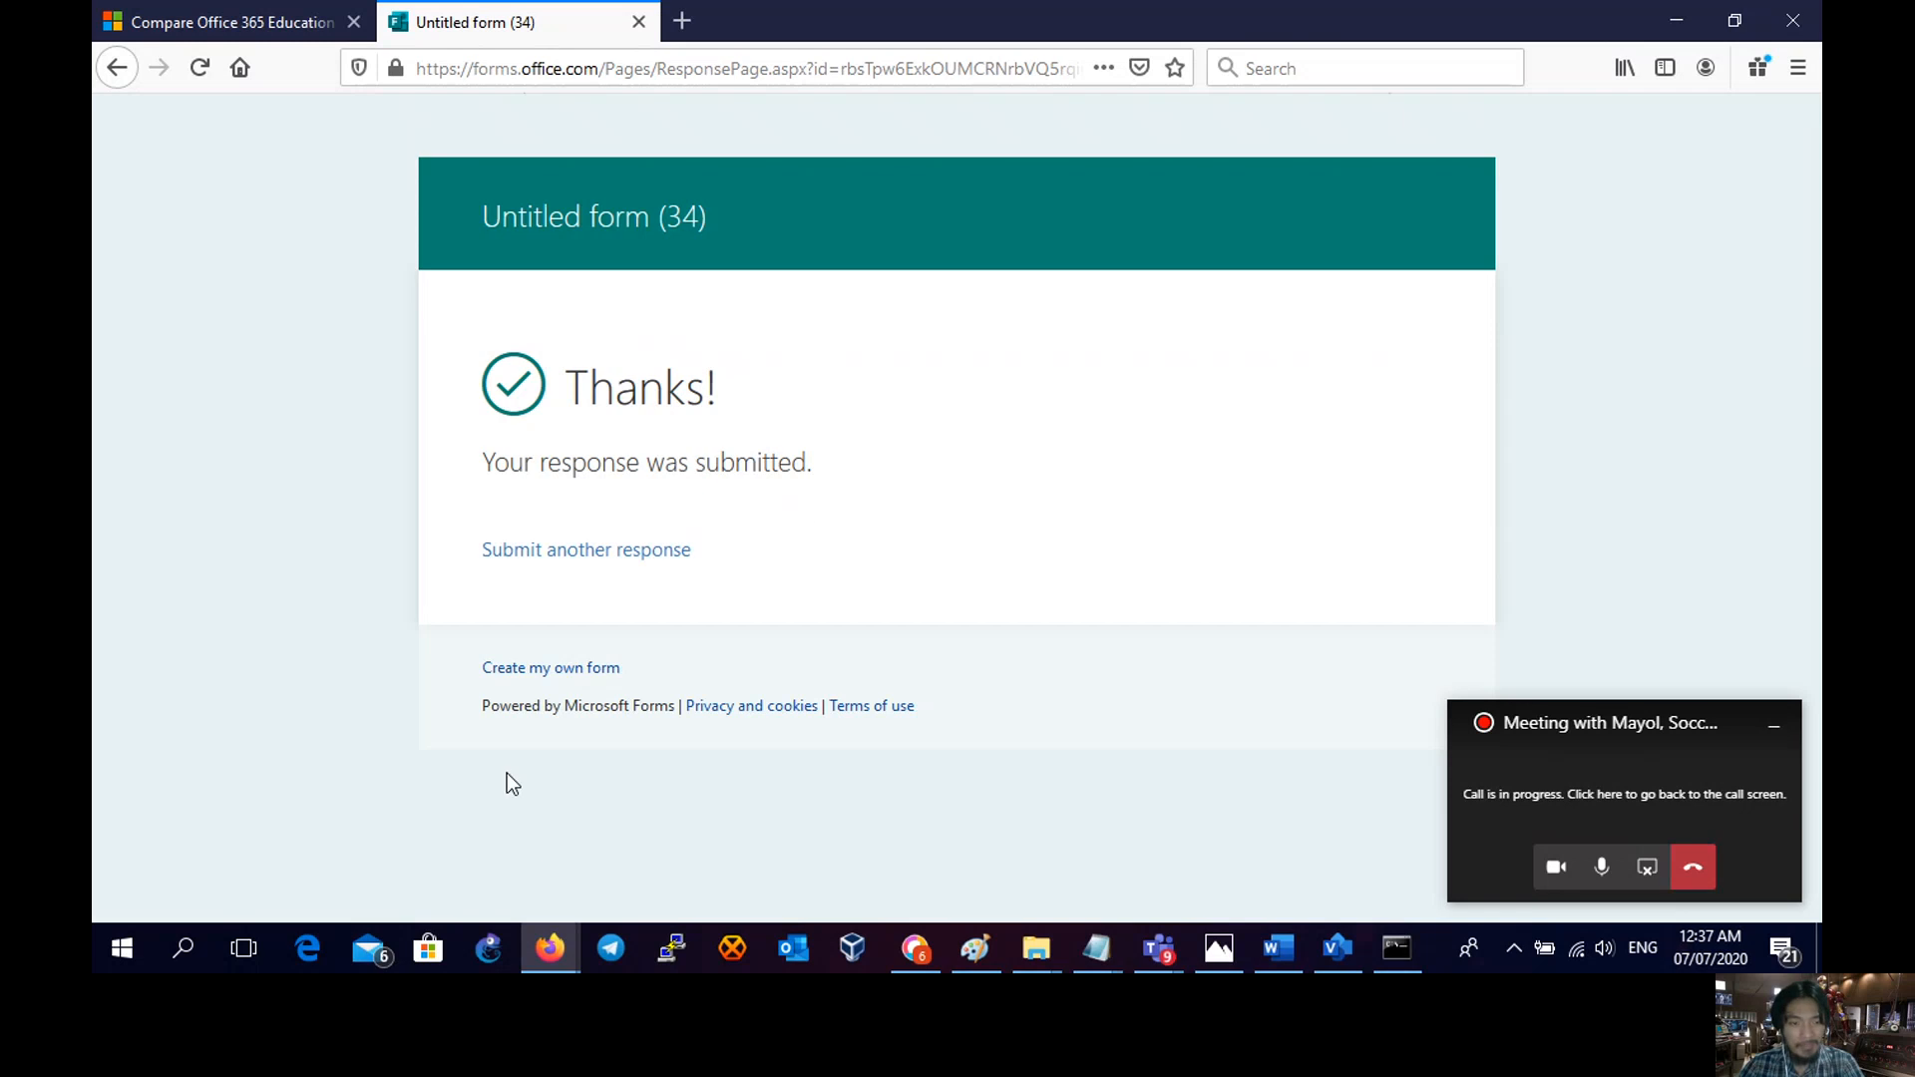
# - Switch back to the Forms editor window and move the meeting mini-window aside
pyautogui.click(544, 933)
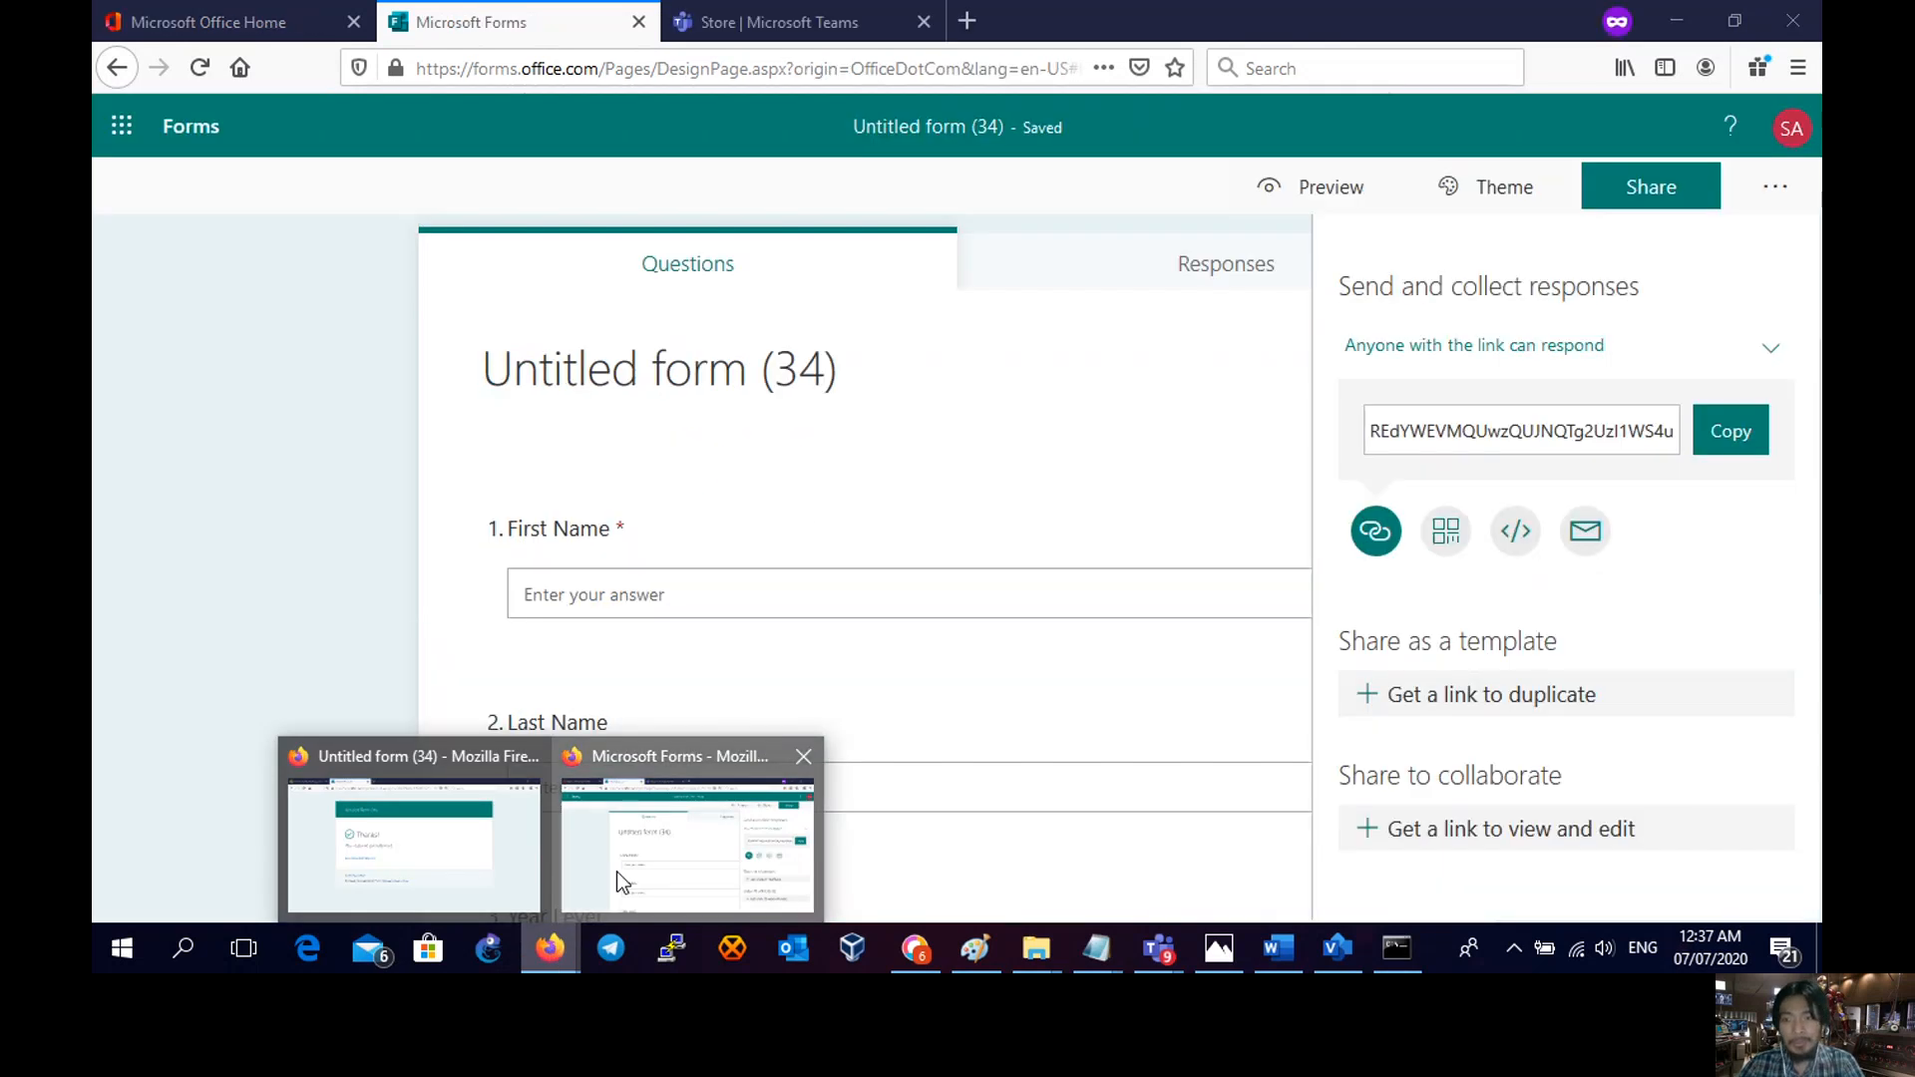
pyautogui.click(616, 872)
pyautogui.moveTo(1581, 731); pyautogui.dragTo(244, 744)
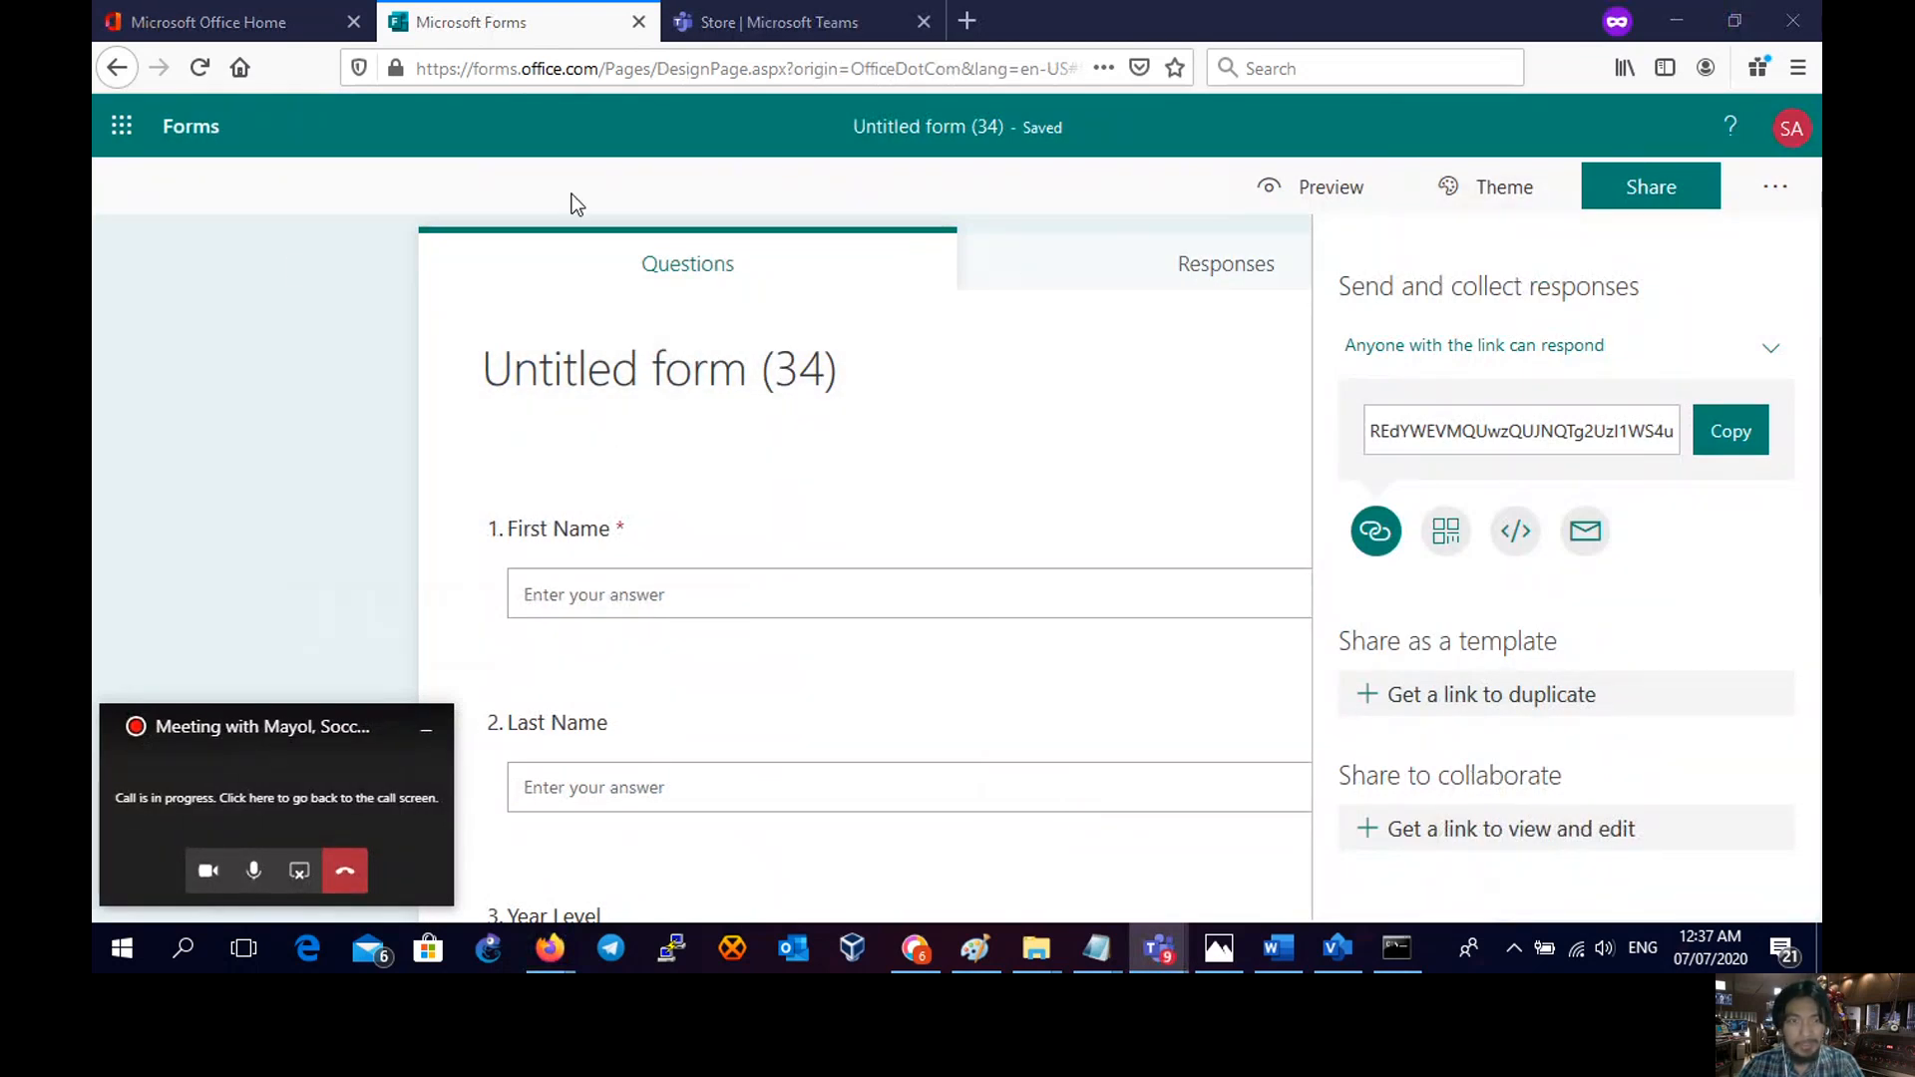
# - Close the share panel, open Responses, and reload to list 2 answers per question
pyautogui.click(287, 259)
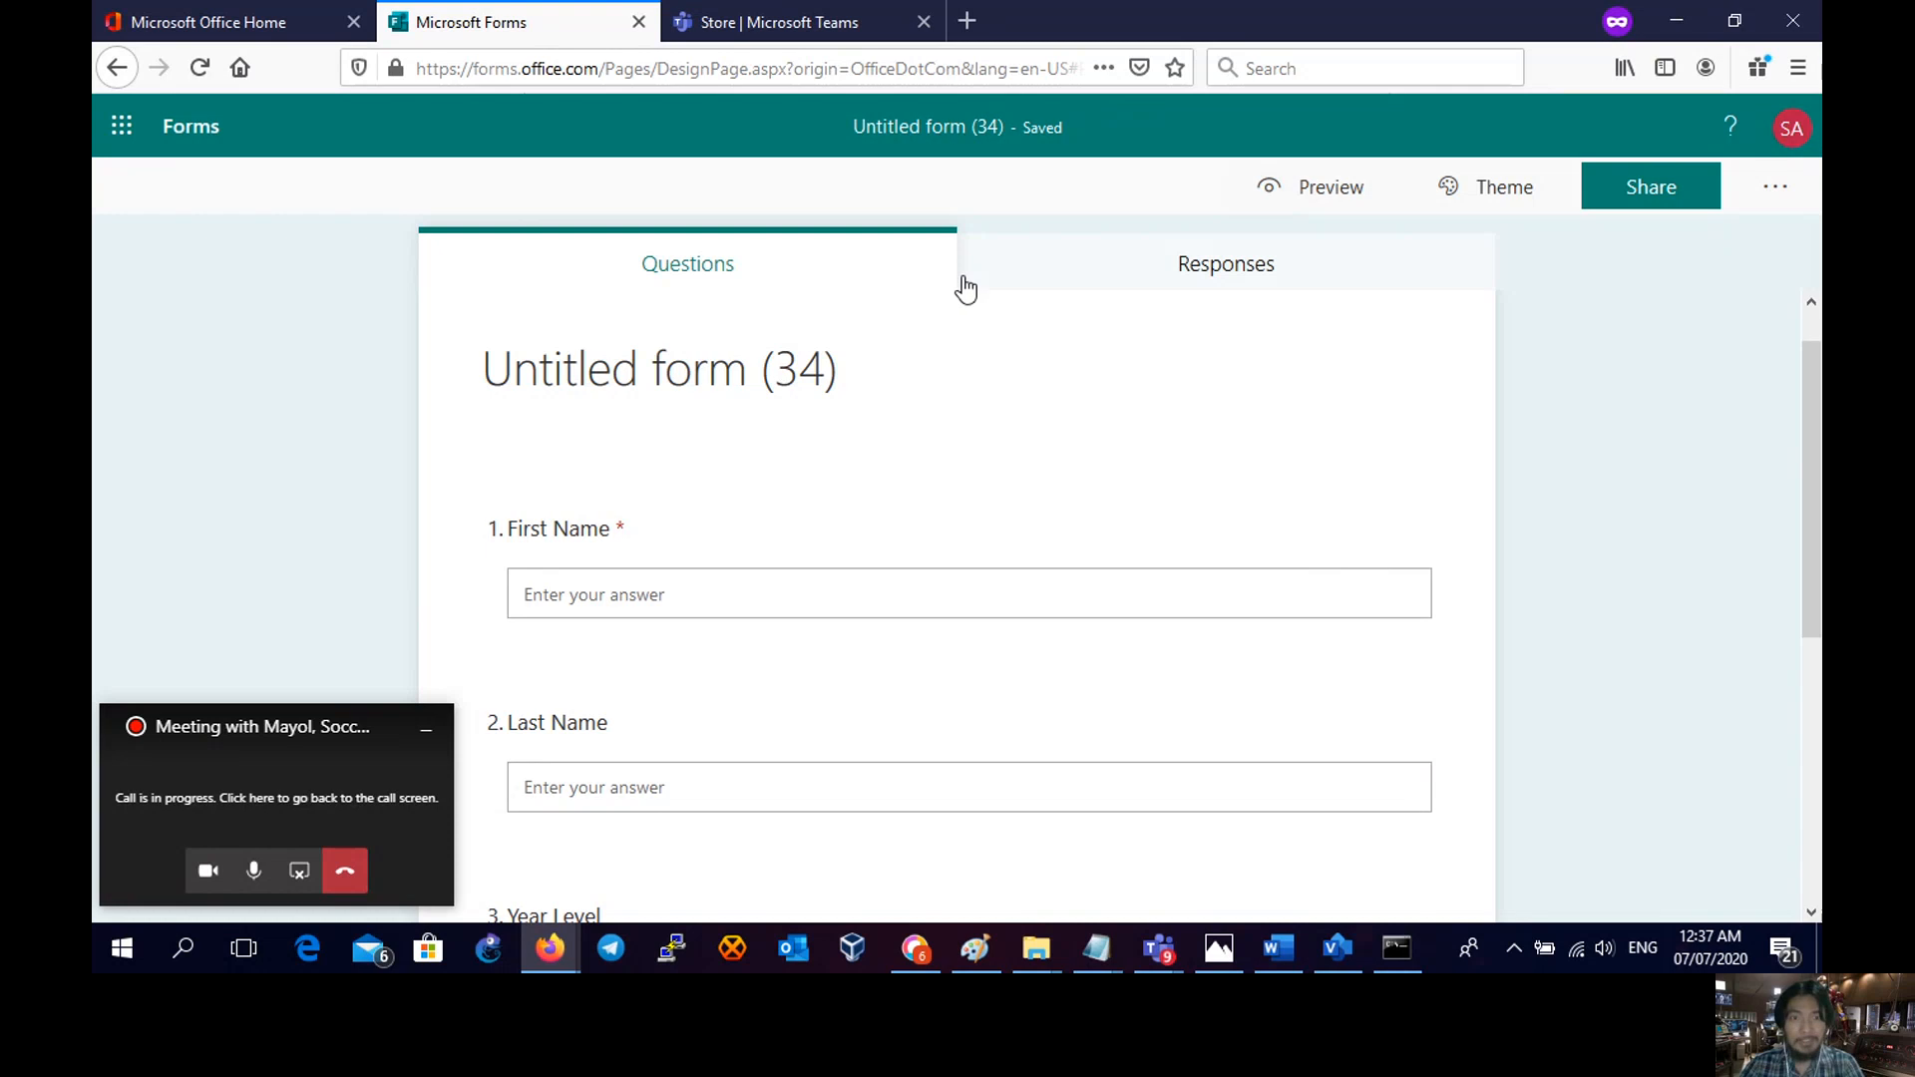
pyautogui.click(1196, 266)
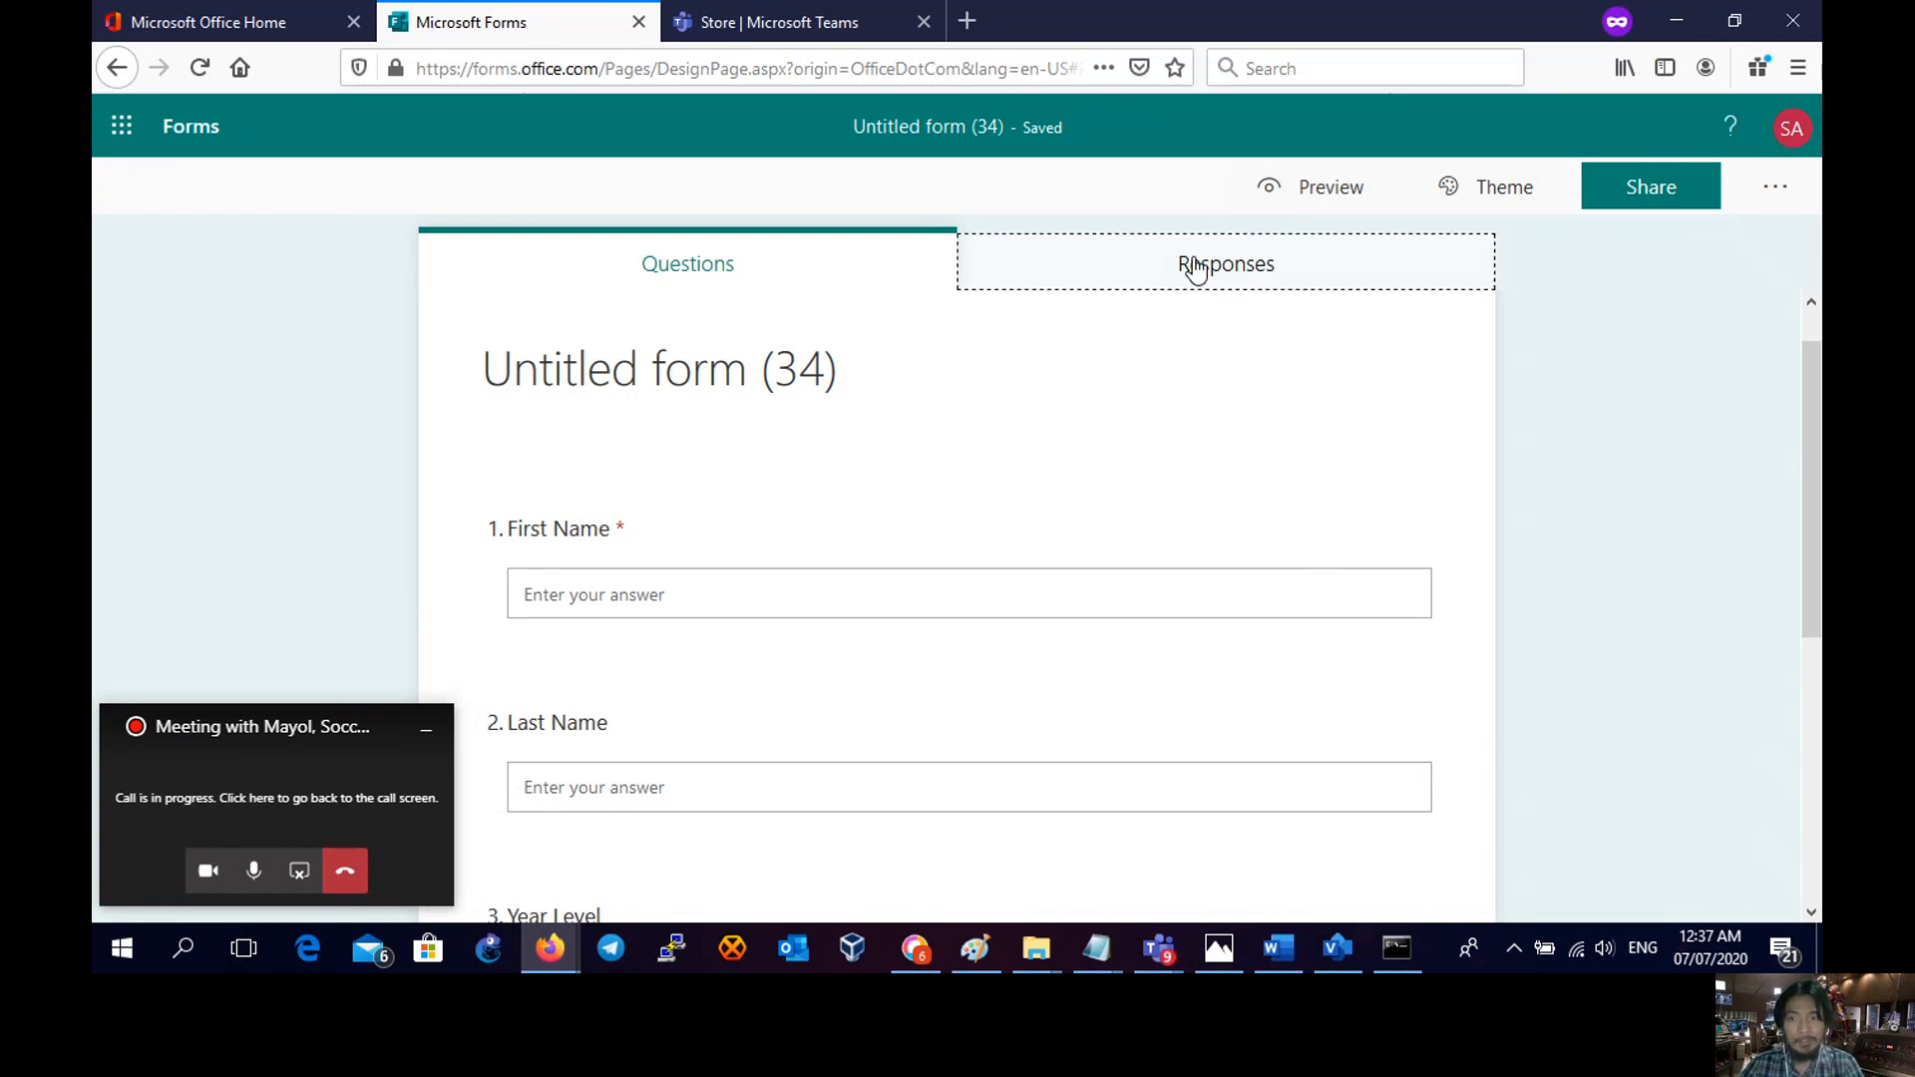
pyautogui.click(679, 70)
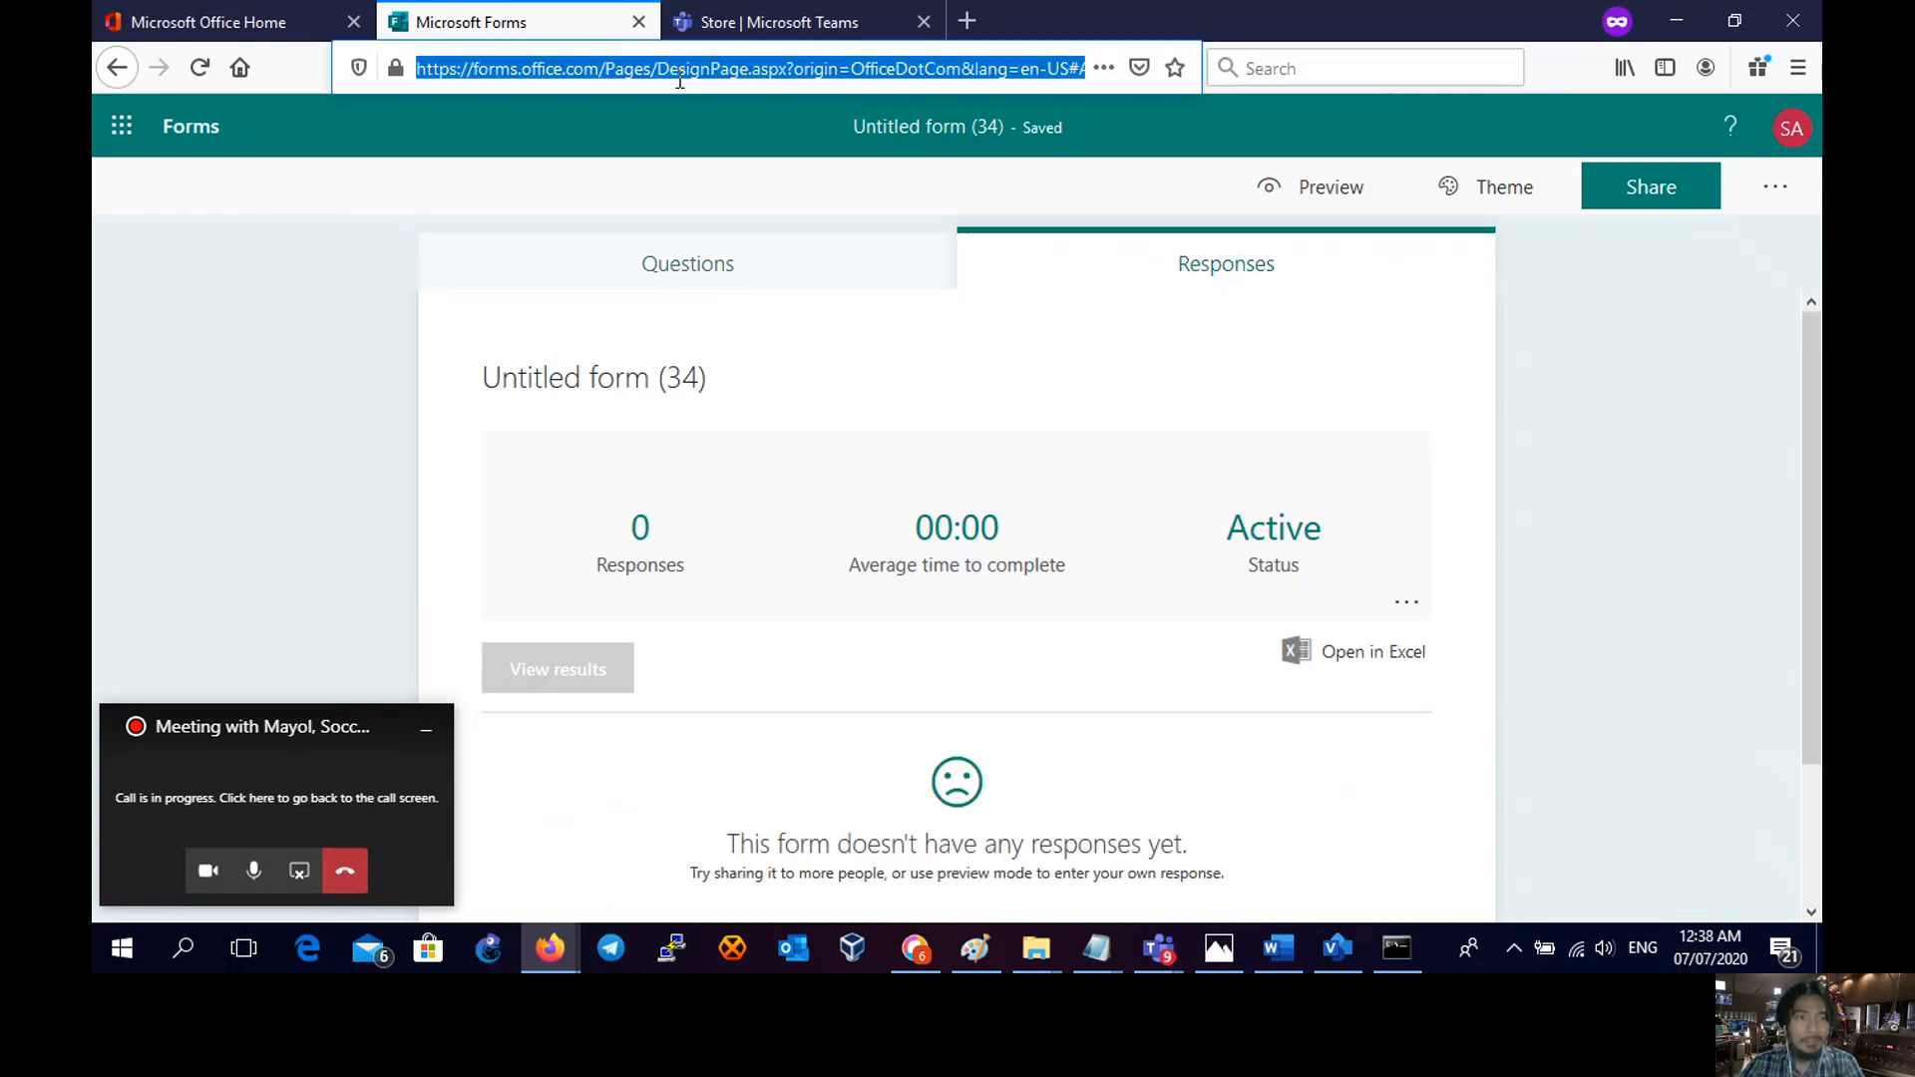
pyautogui.click(196, 74)
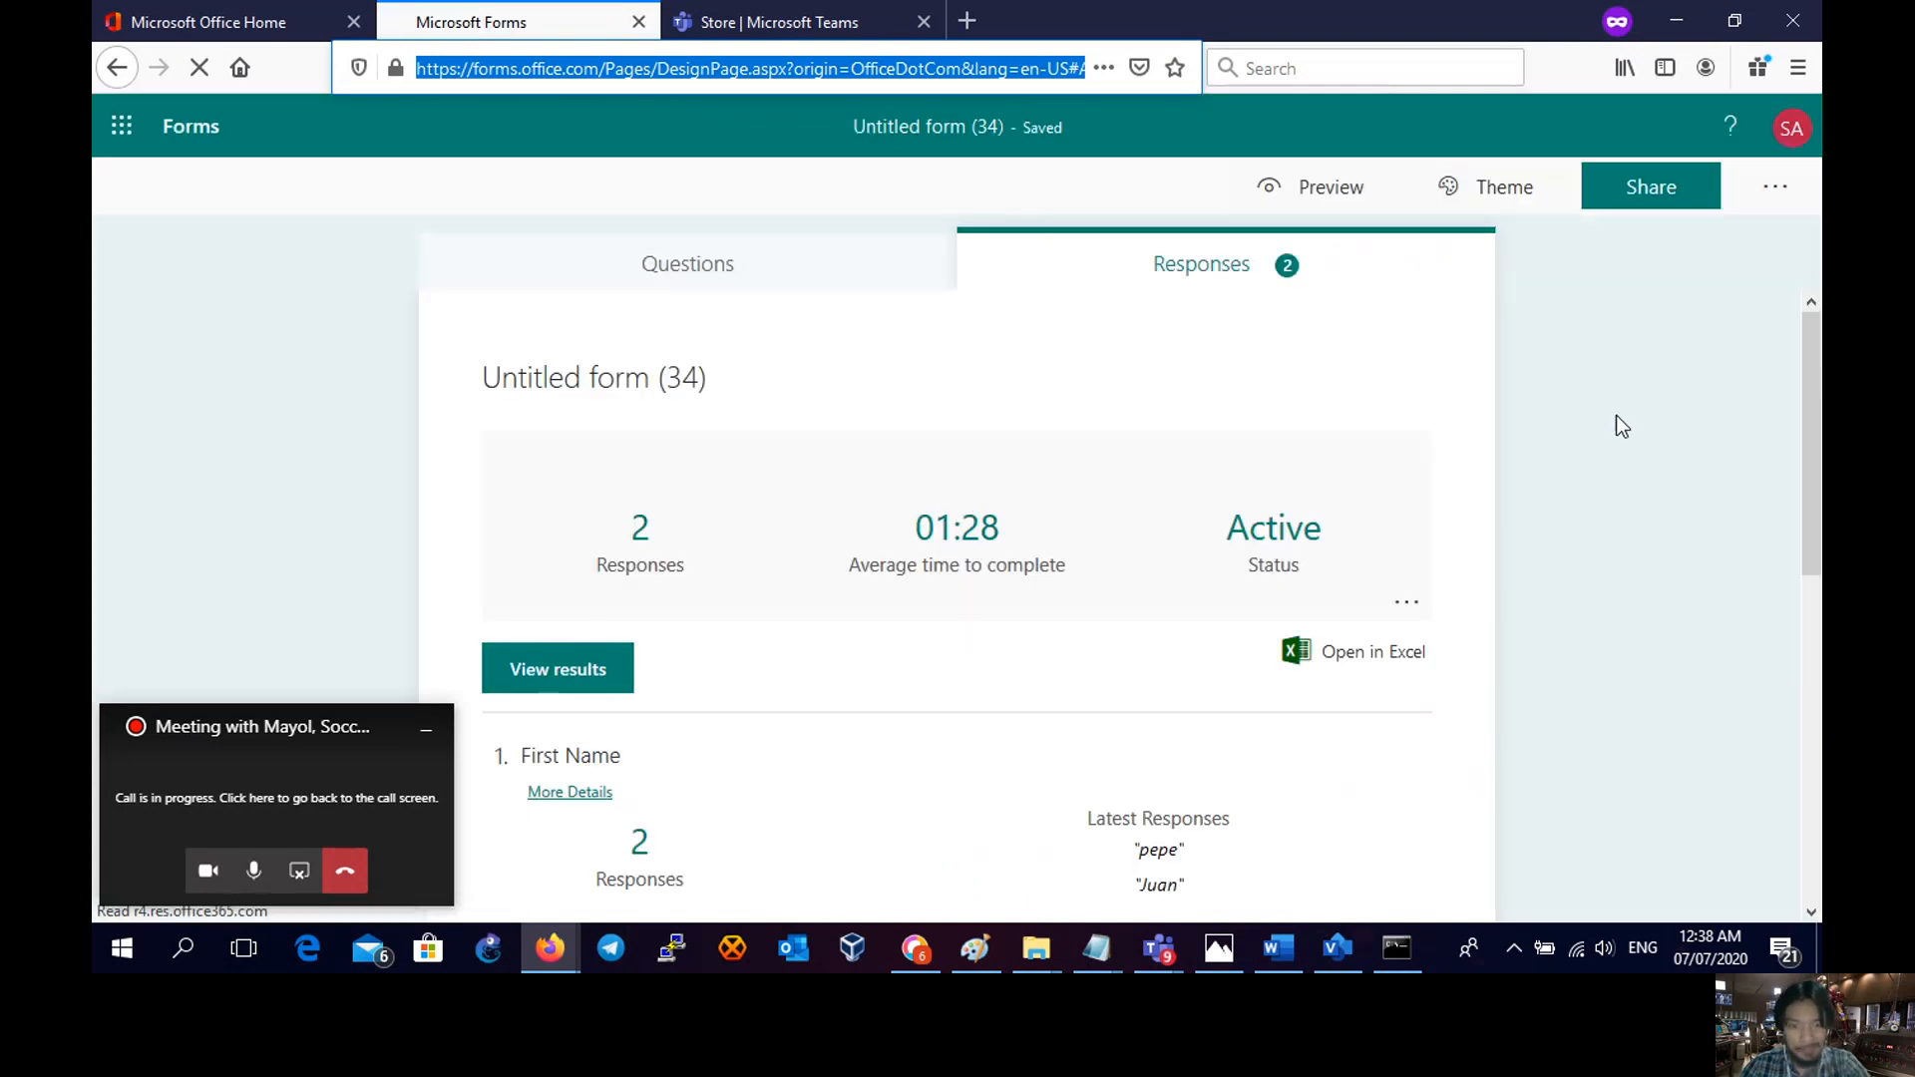
pyautogui.scroll(-3, 1602, 404)
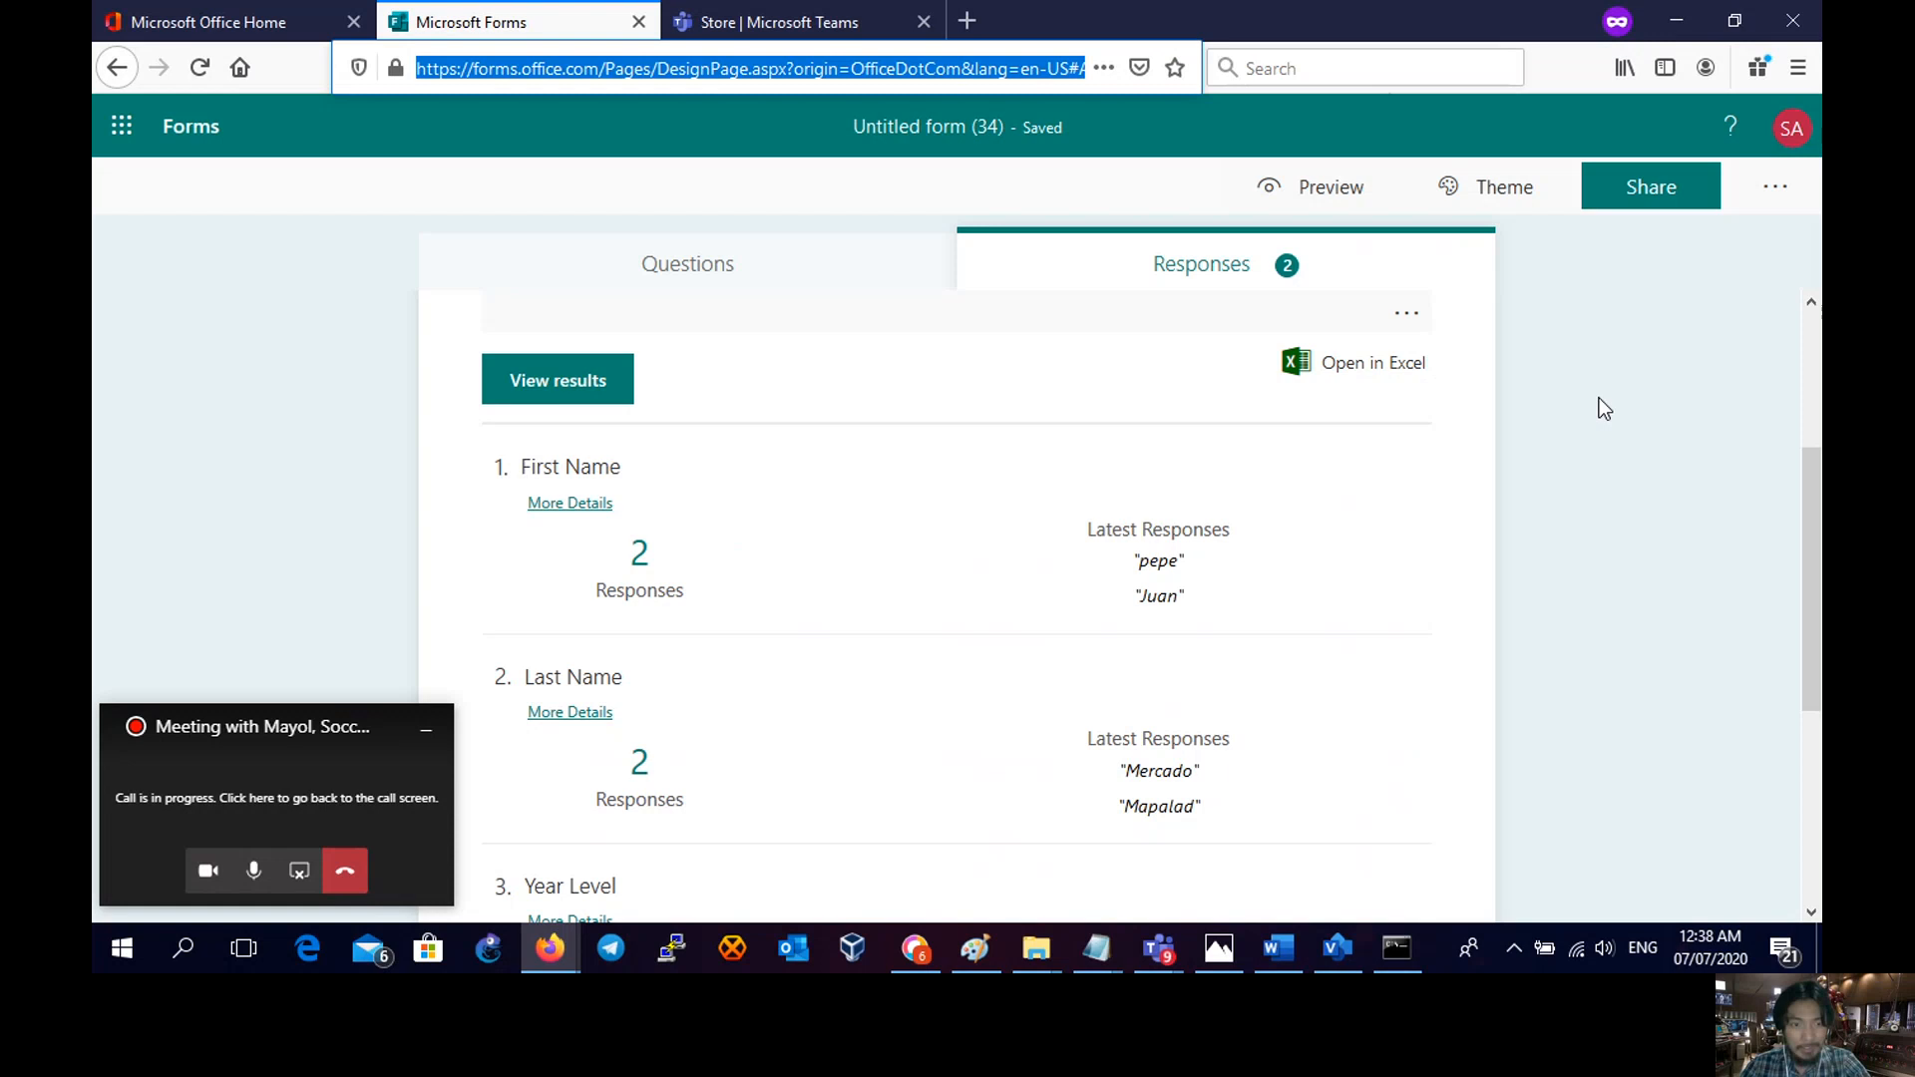
pyautogui.scroll(-3, 1600, 398)
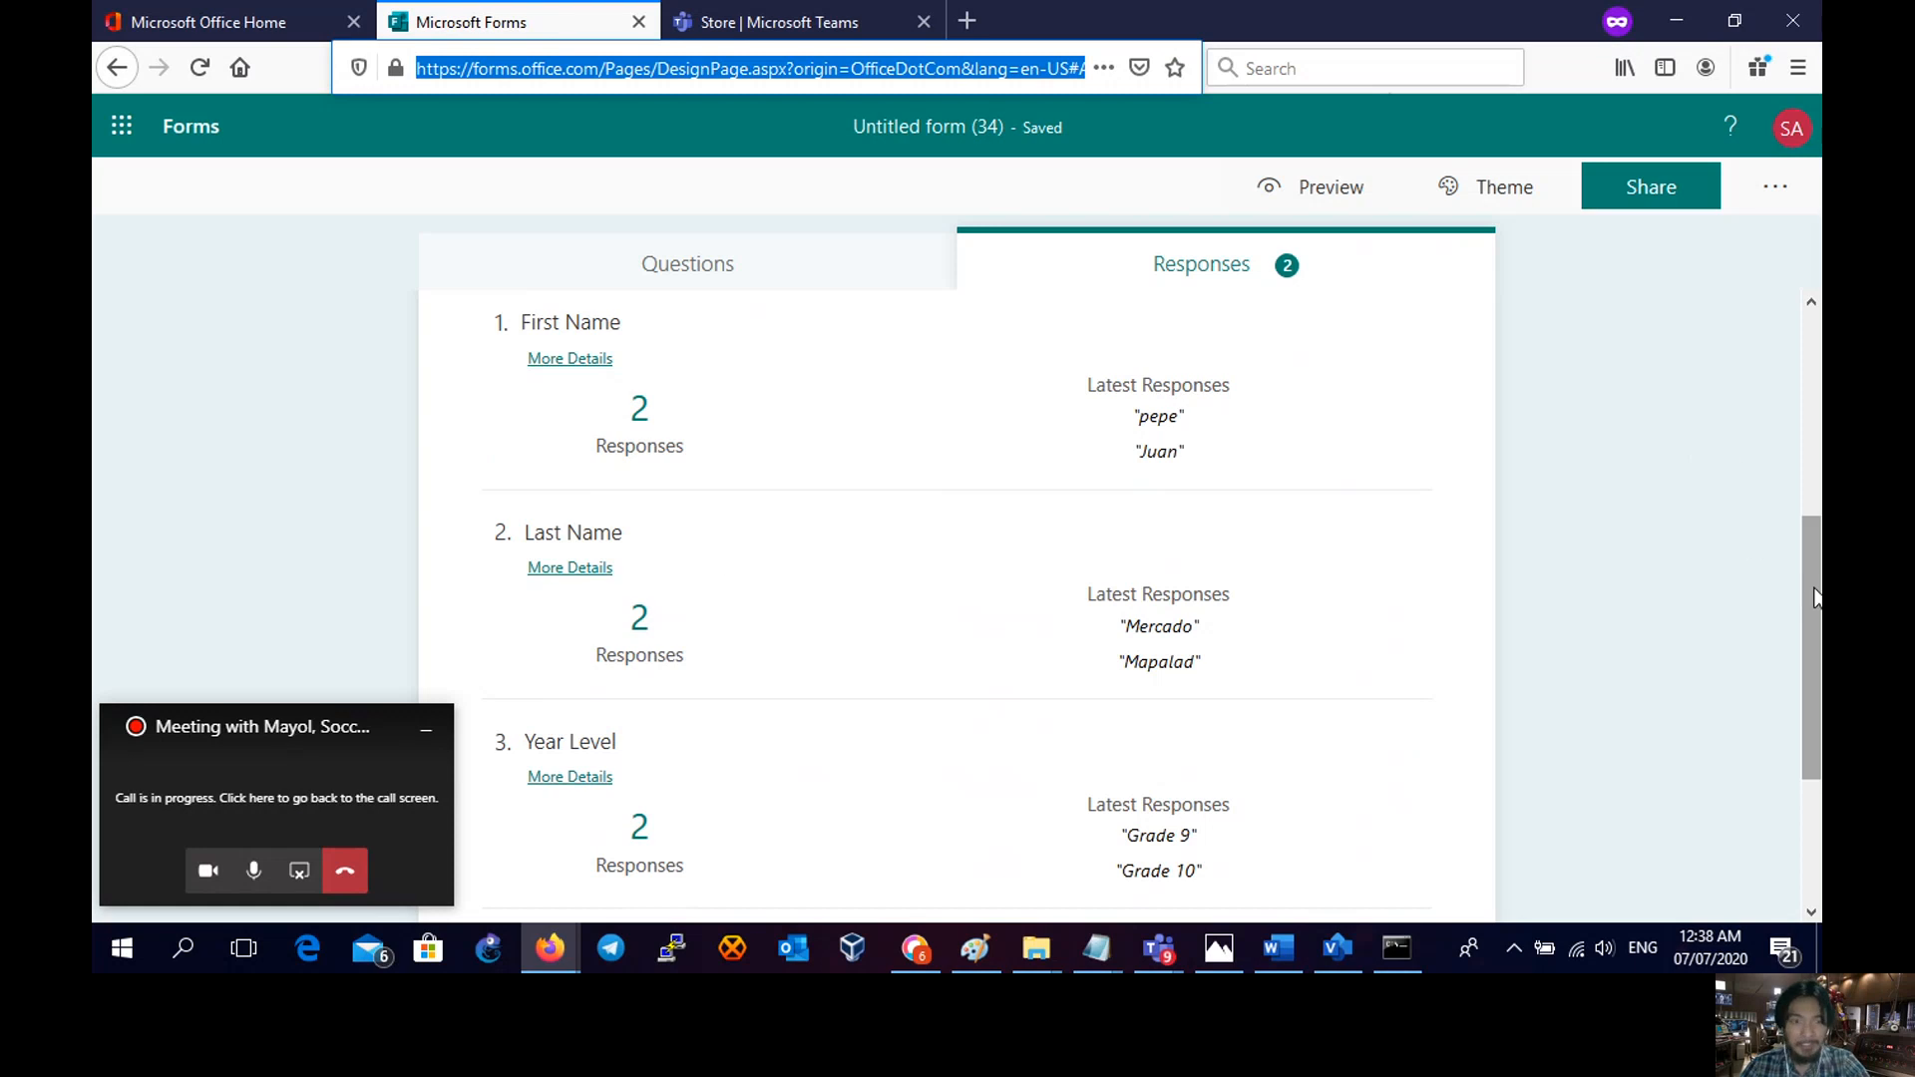
pyautogui.moveTo(1803, 579); pyautogui.dragTo(1801, 517)
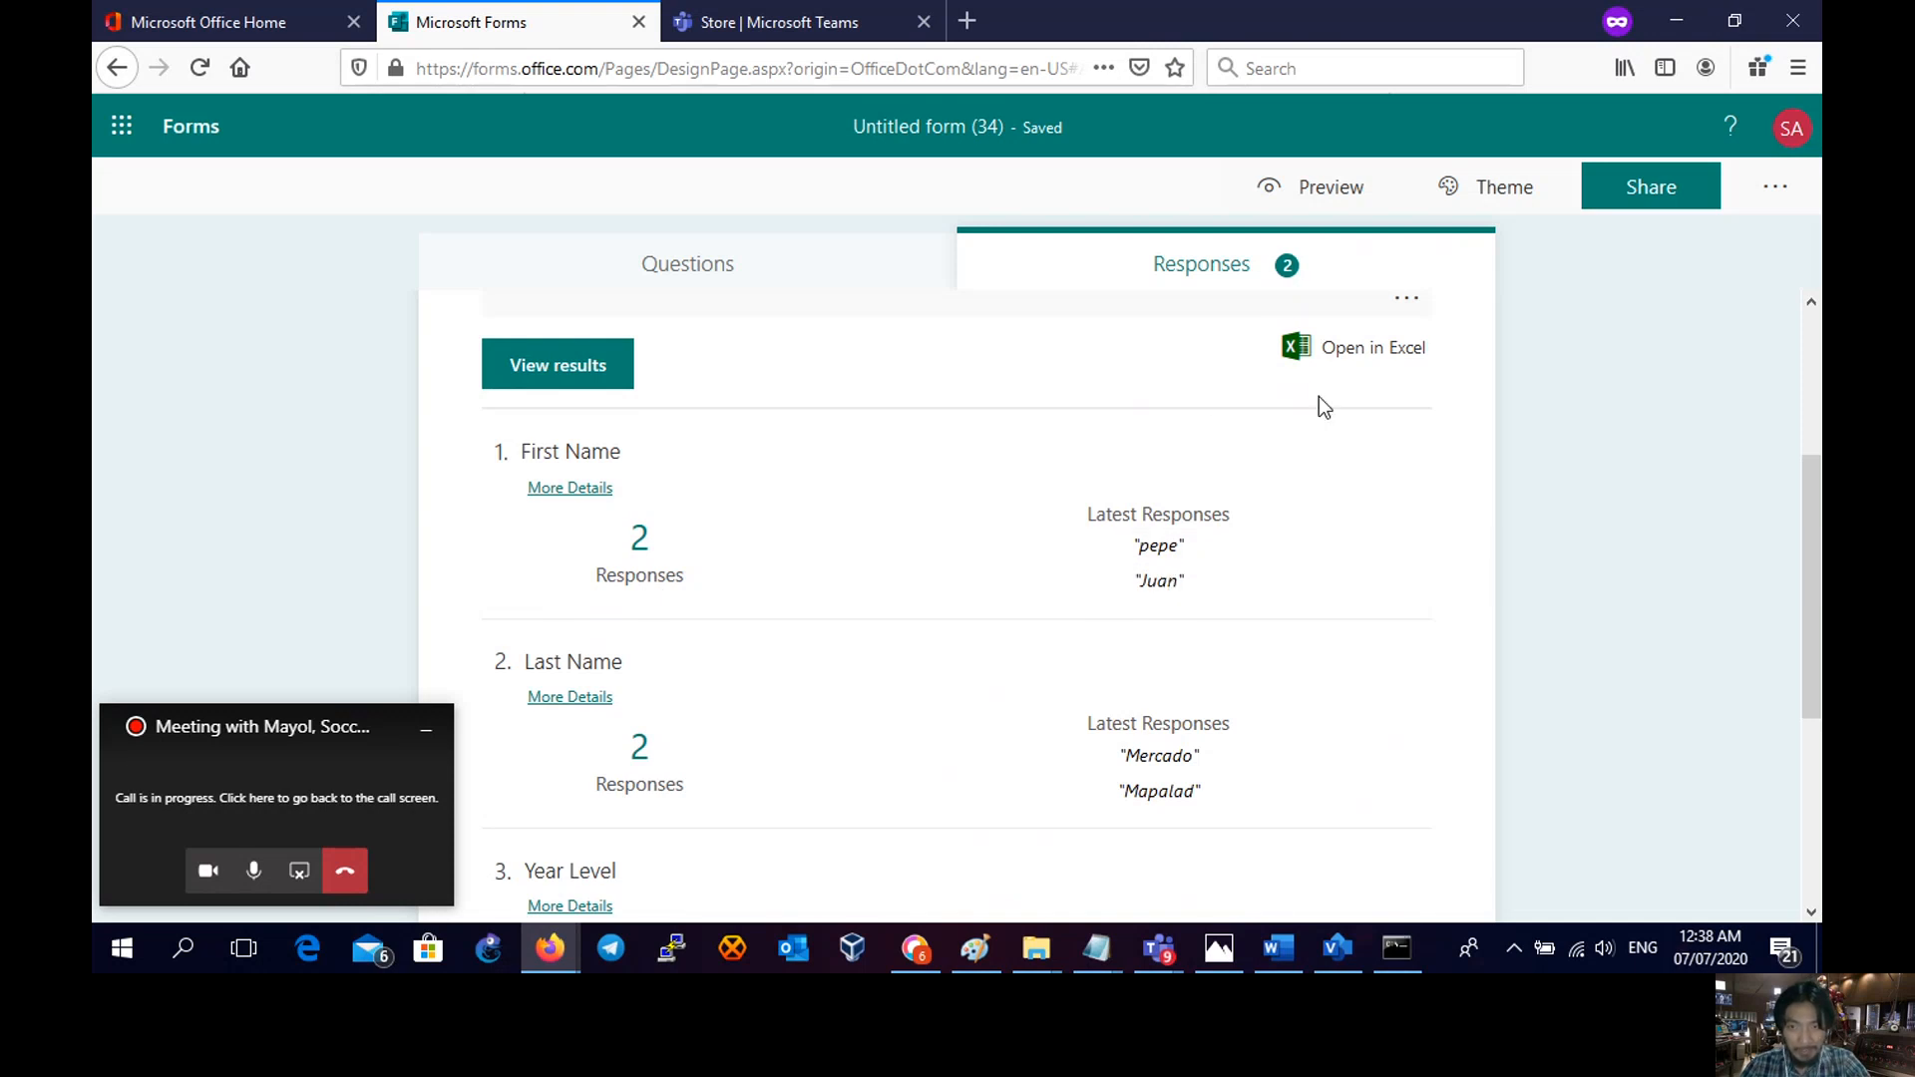
# - Open the responses in Excel as Untitled form (34)(1-2) and enable editing
pyautogui.click(1367, 367)
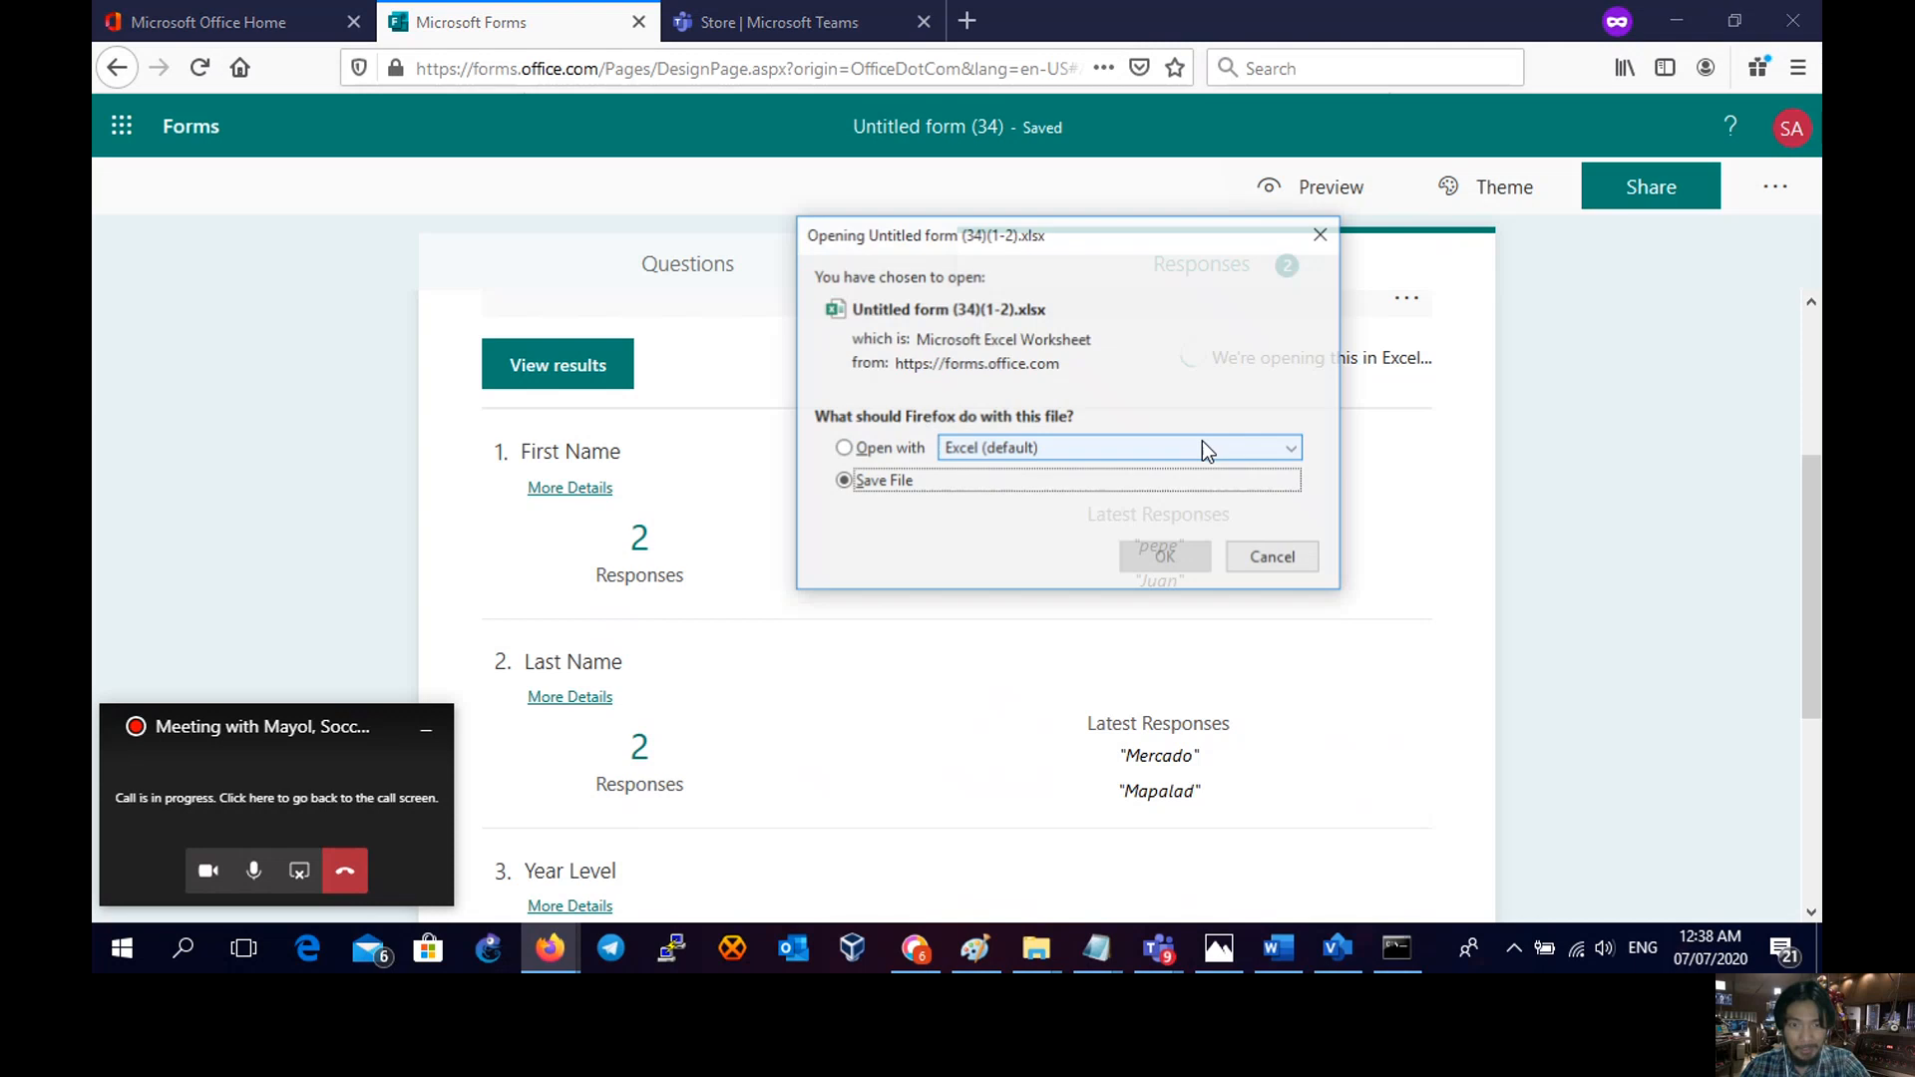
pyautogui.click(908, 451)
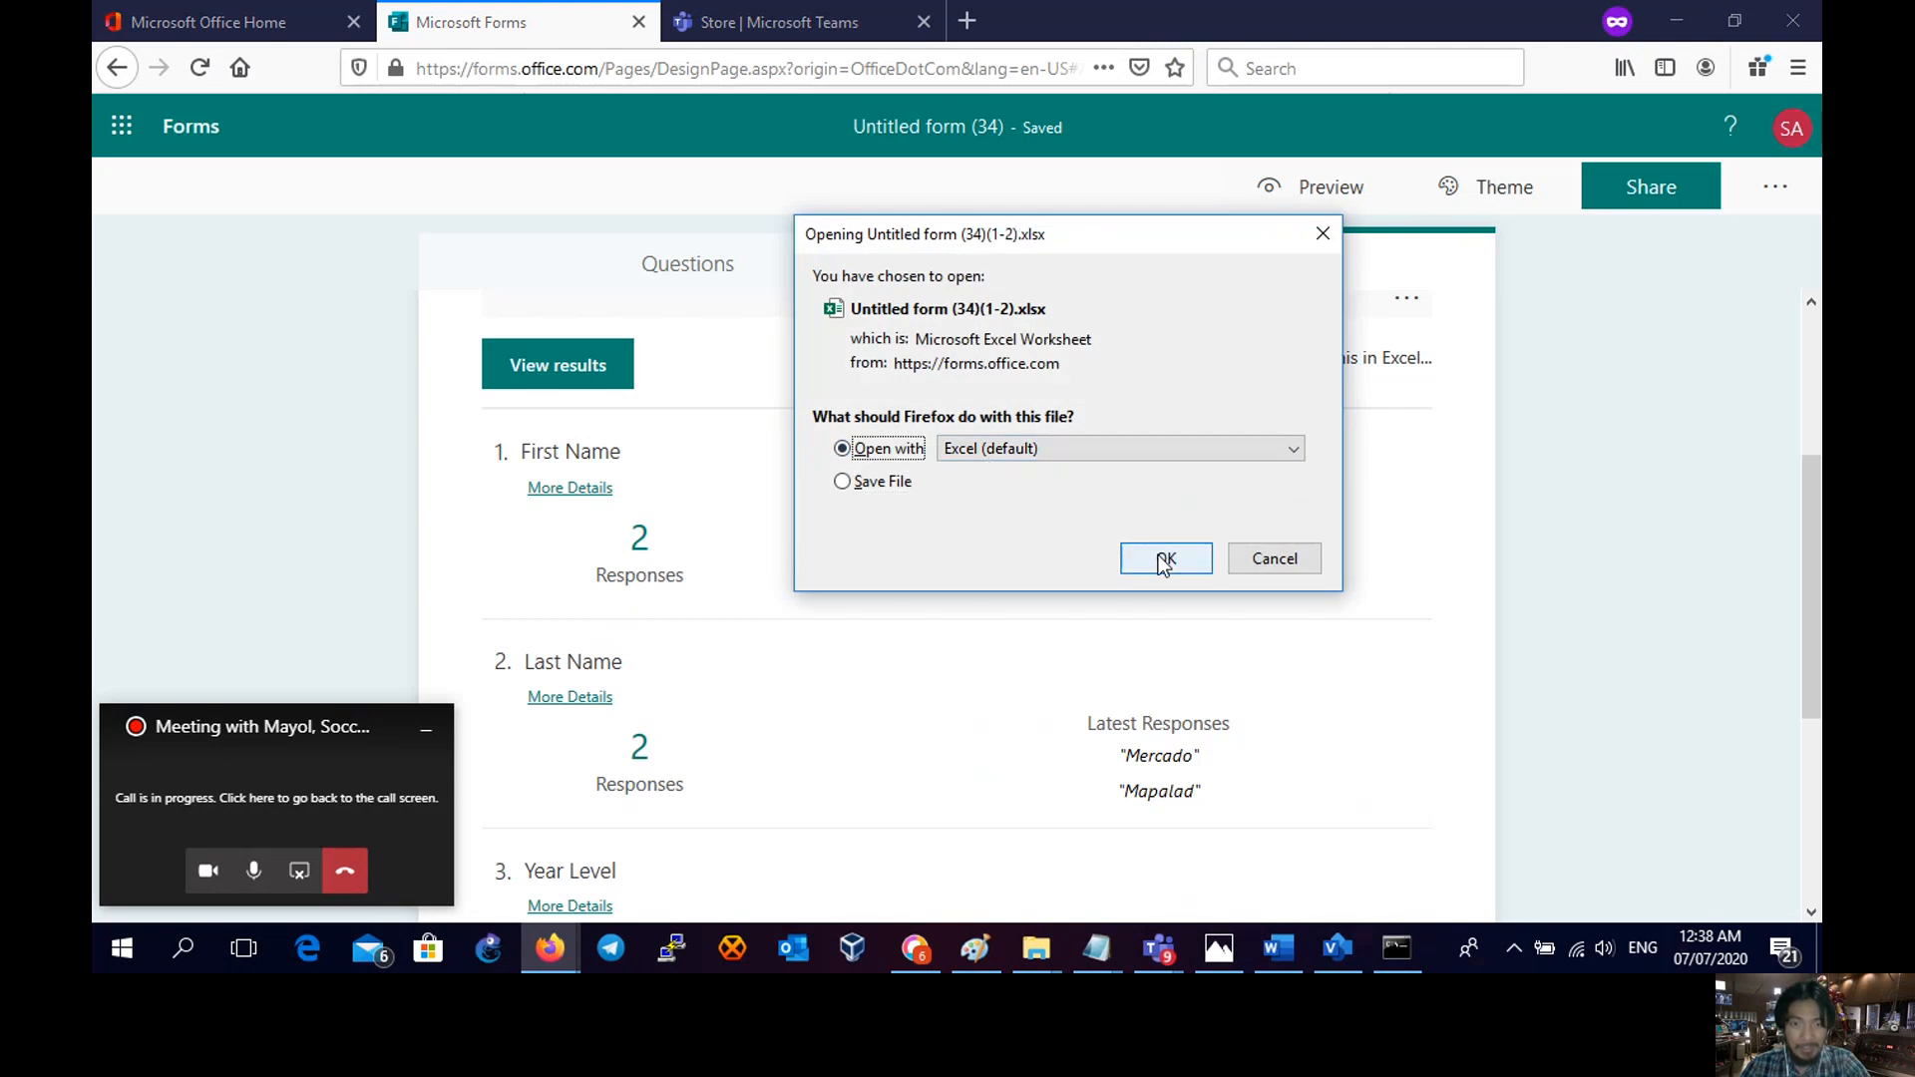
pyautogui.click(1165, 562)
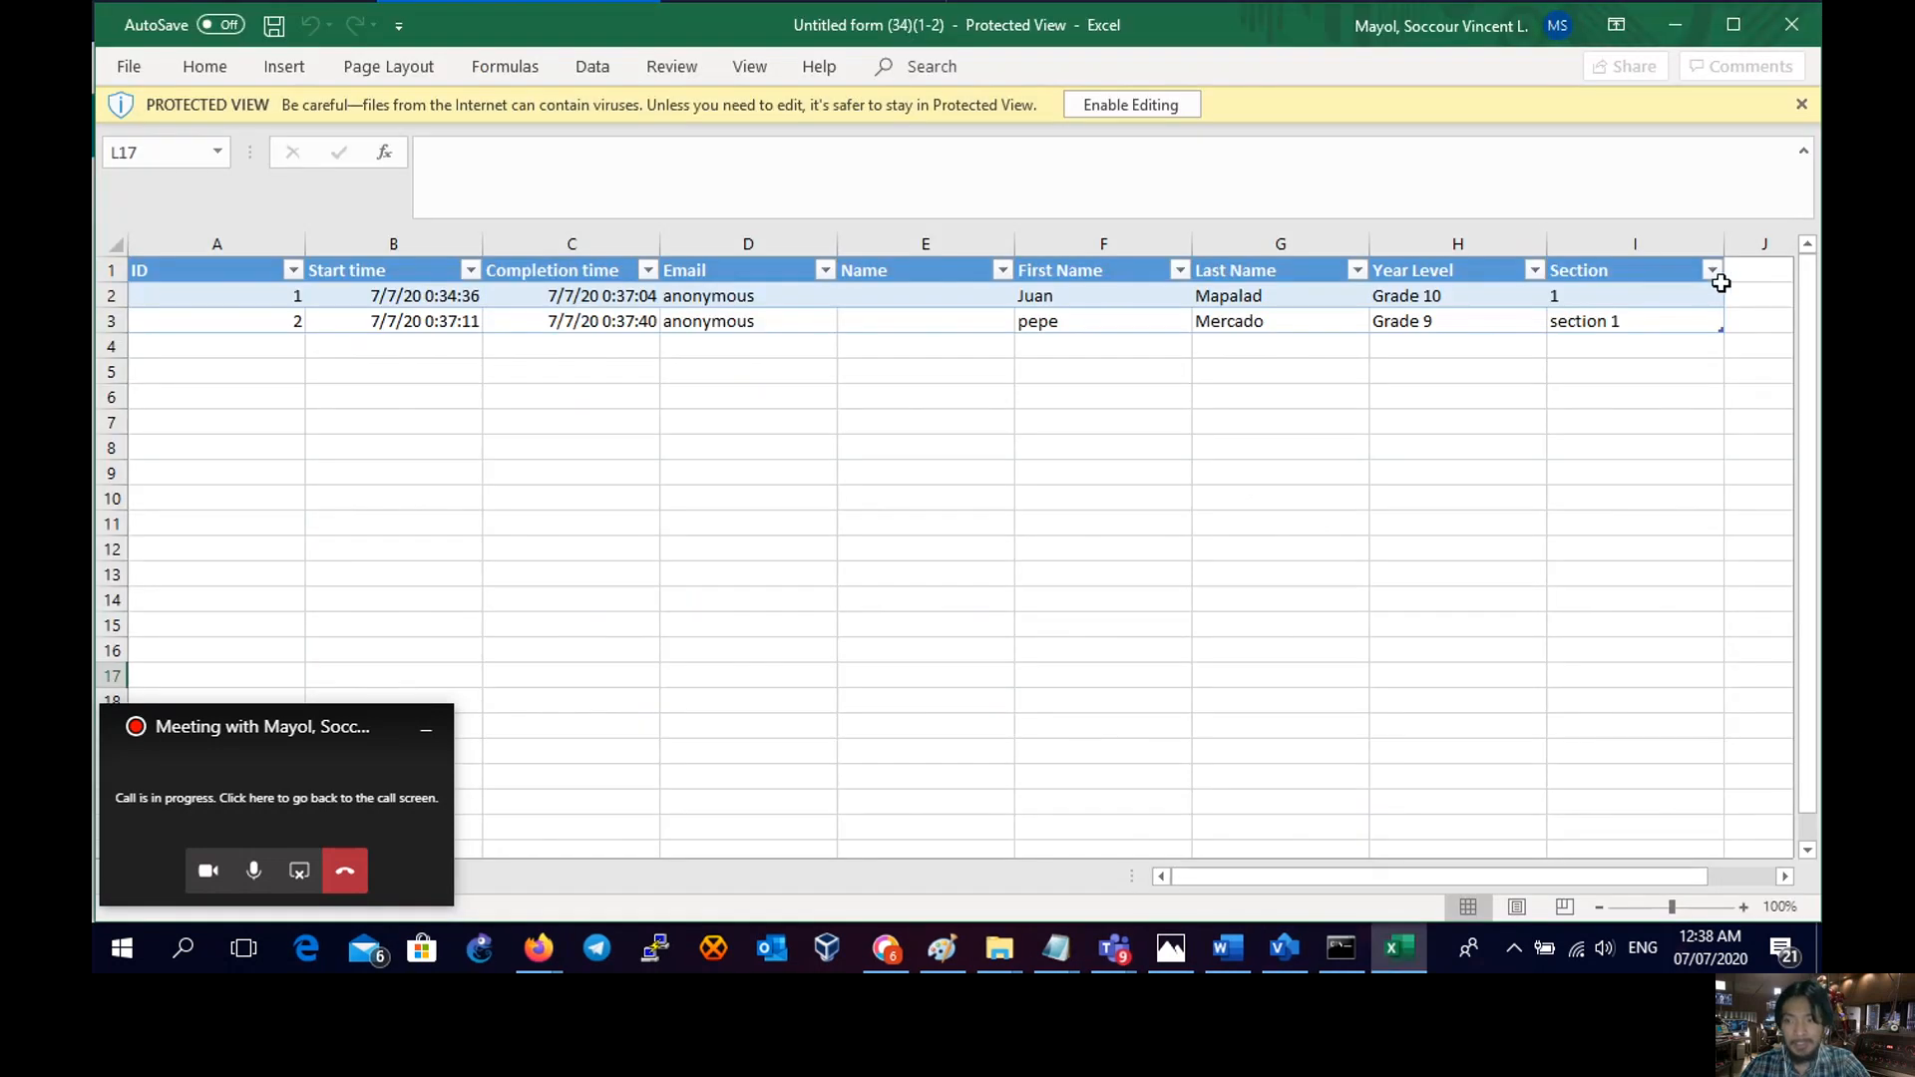
pyautogui.click(1718, 280)
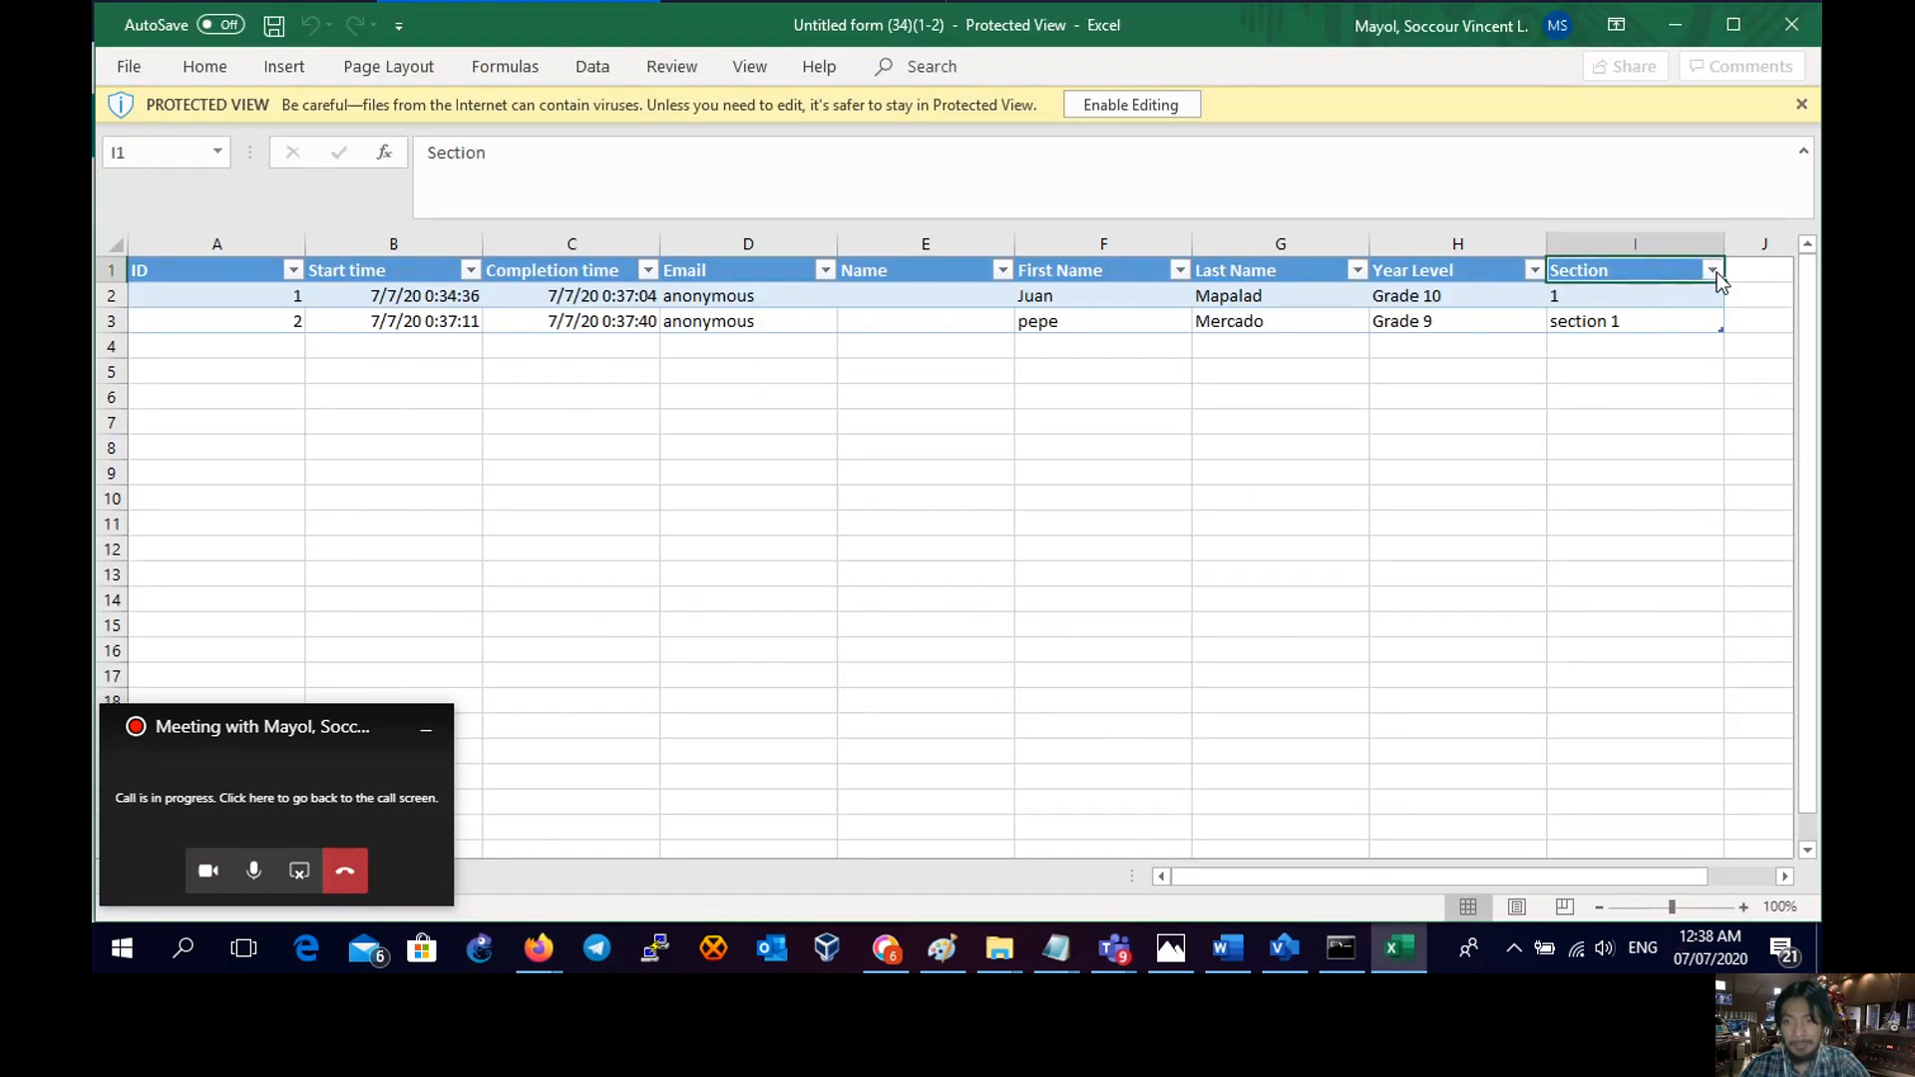
pyautogui.click(1540, 272)
pyautogui.click(1130, 103)
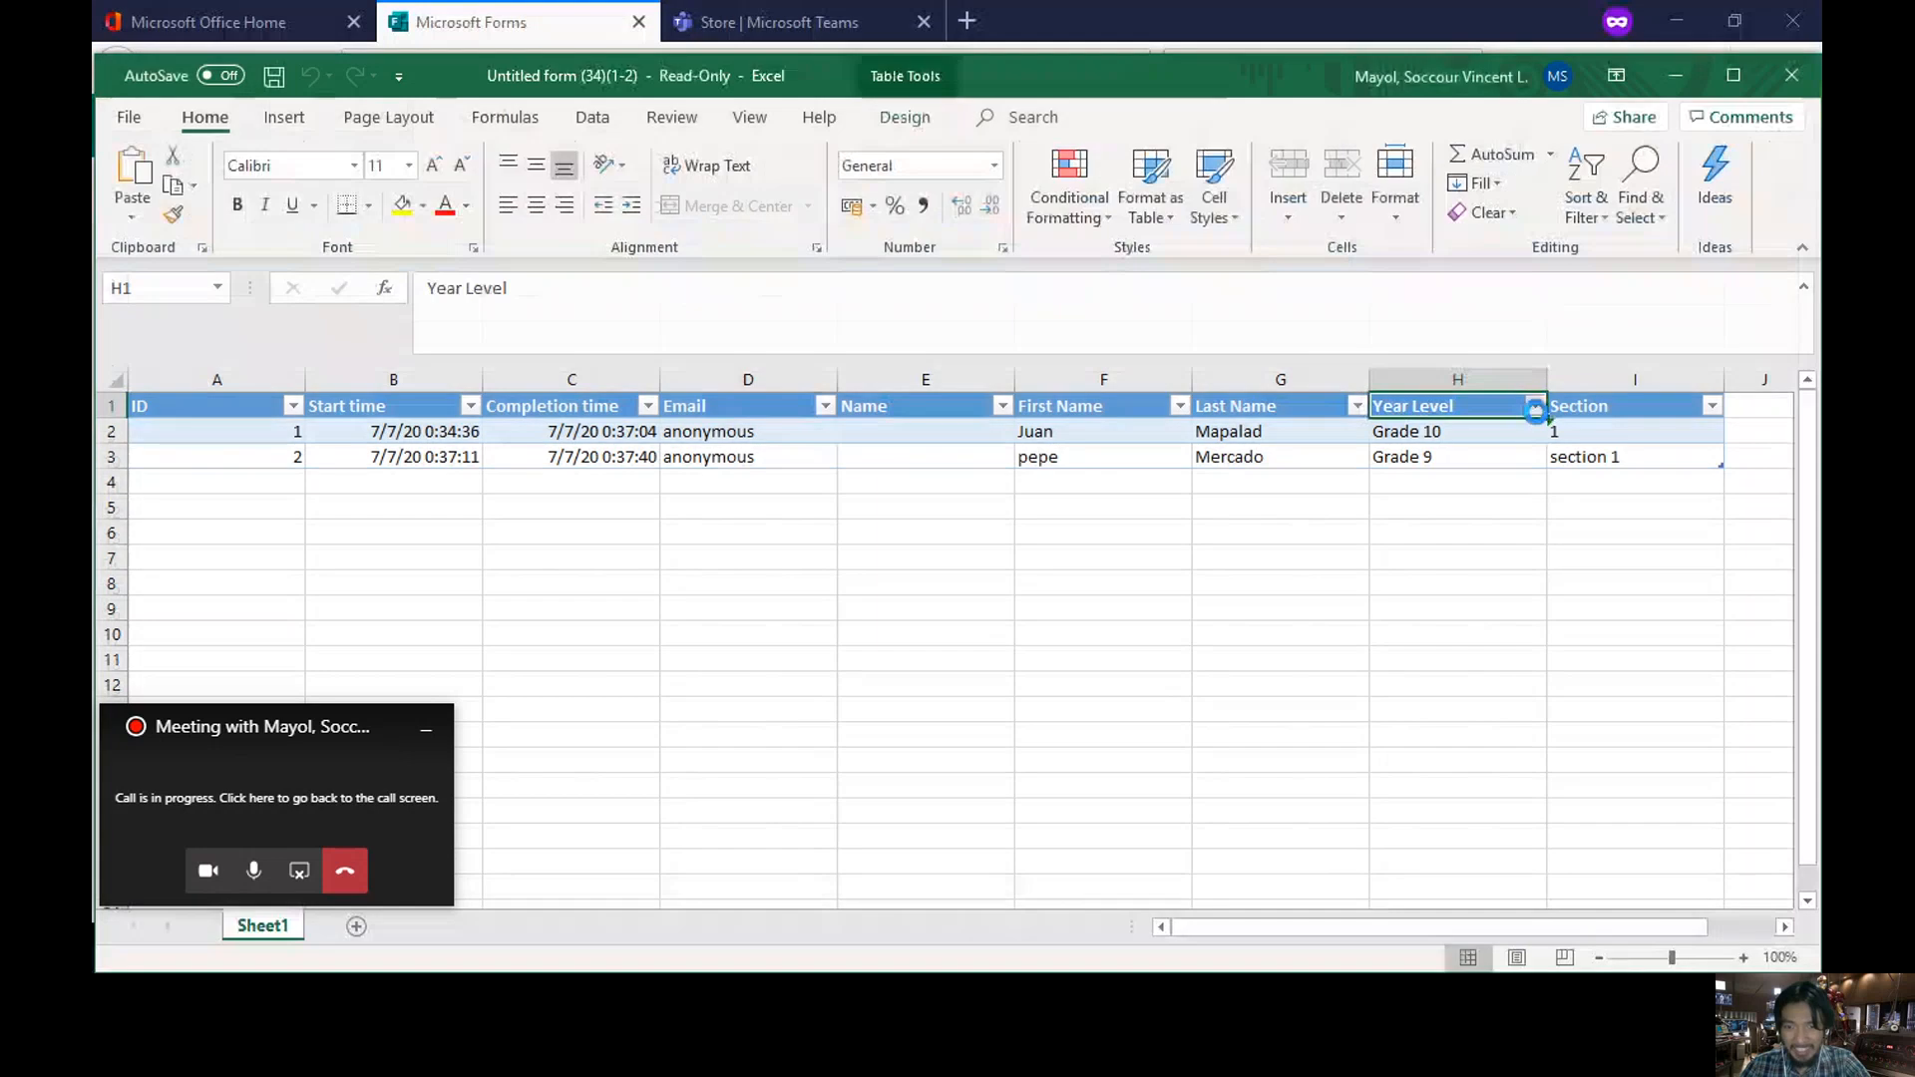
# - Open and cancel the Year Level filter, then return to the Forms responses page
pyautogui.click(1534, 406)
pyautogui.click(1307, 660)
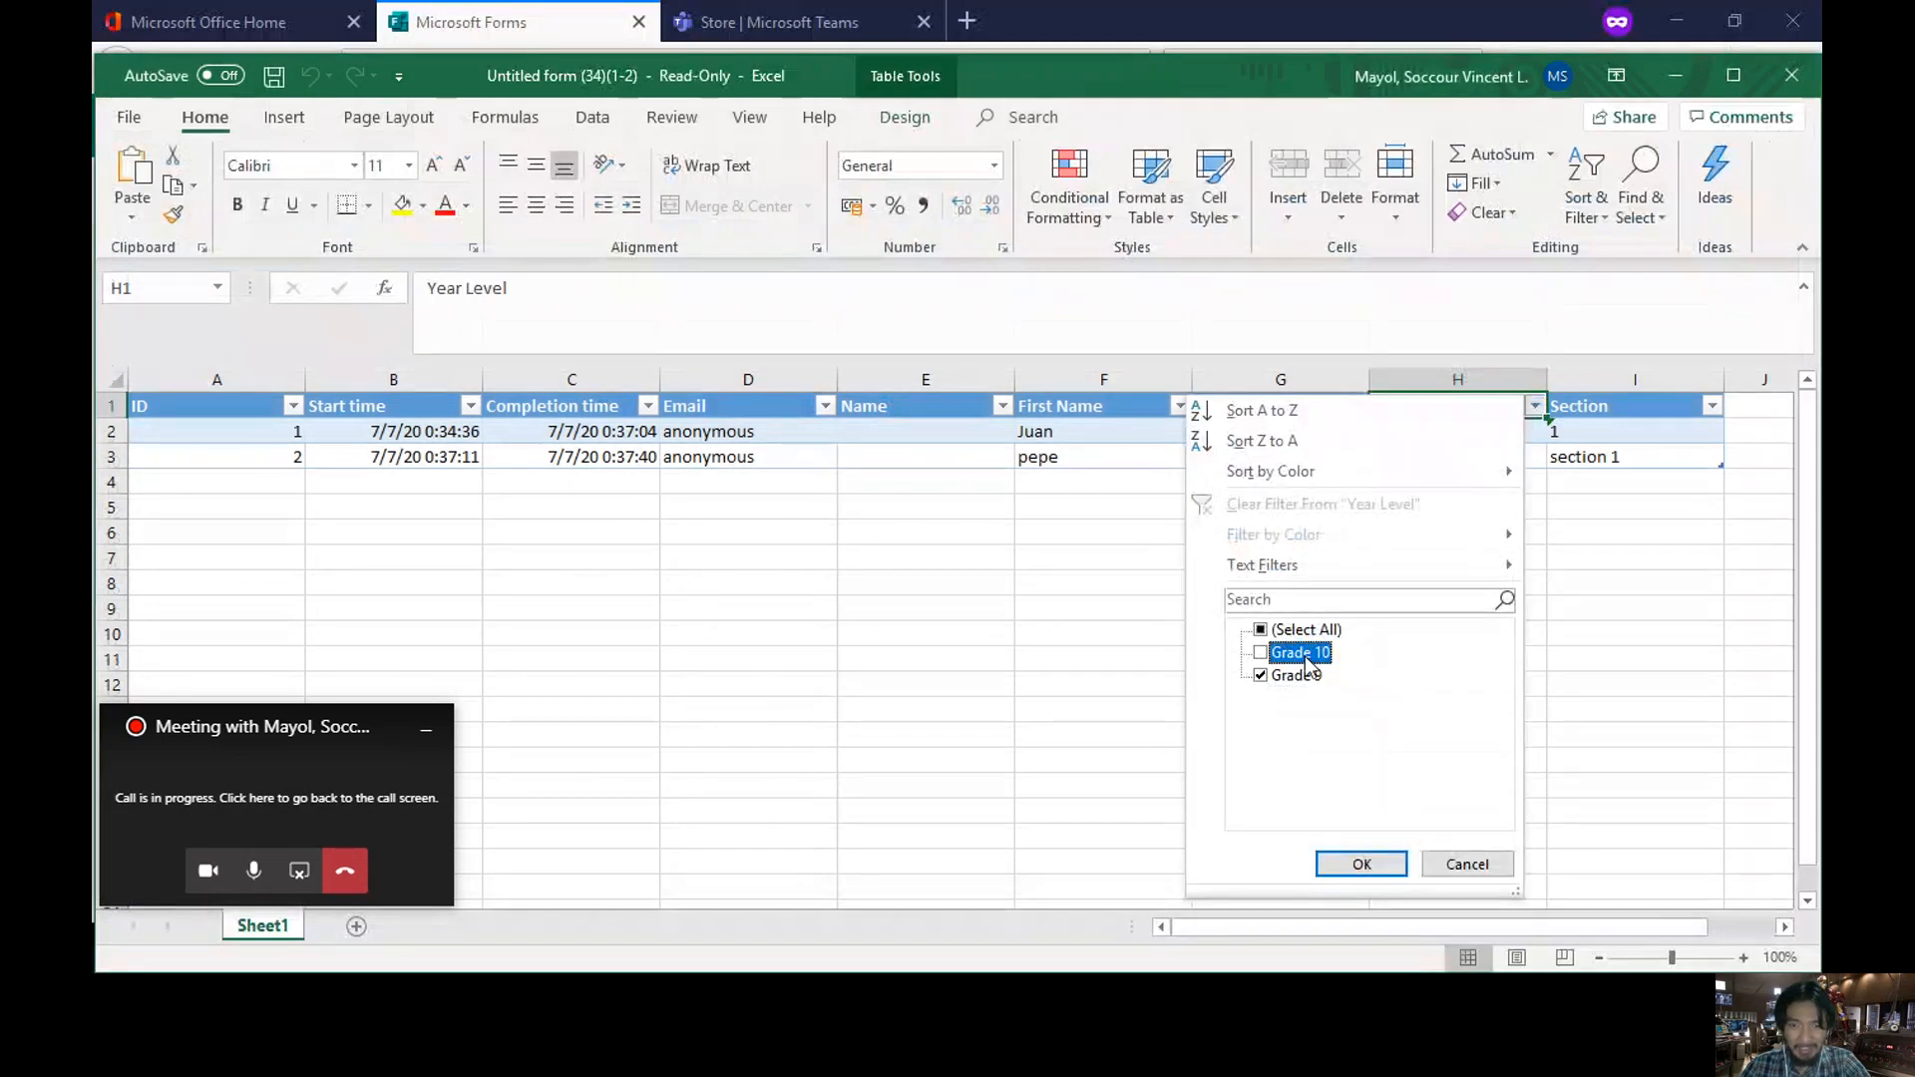
pyautogui.click(1464, 864)
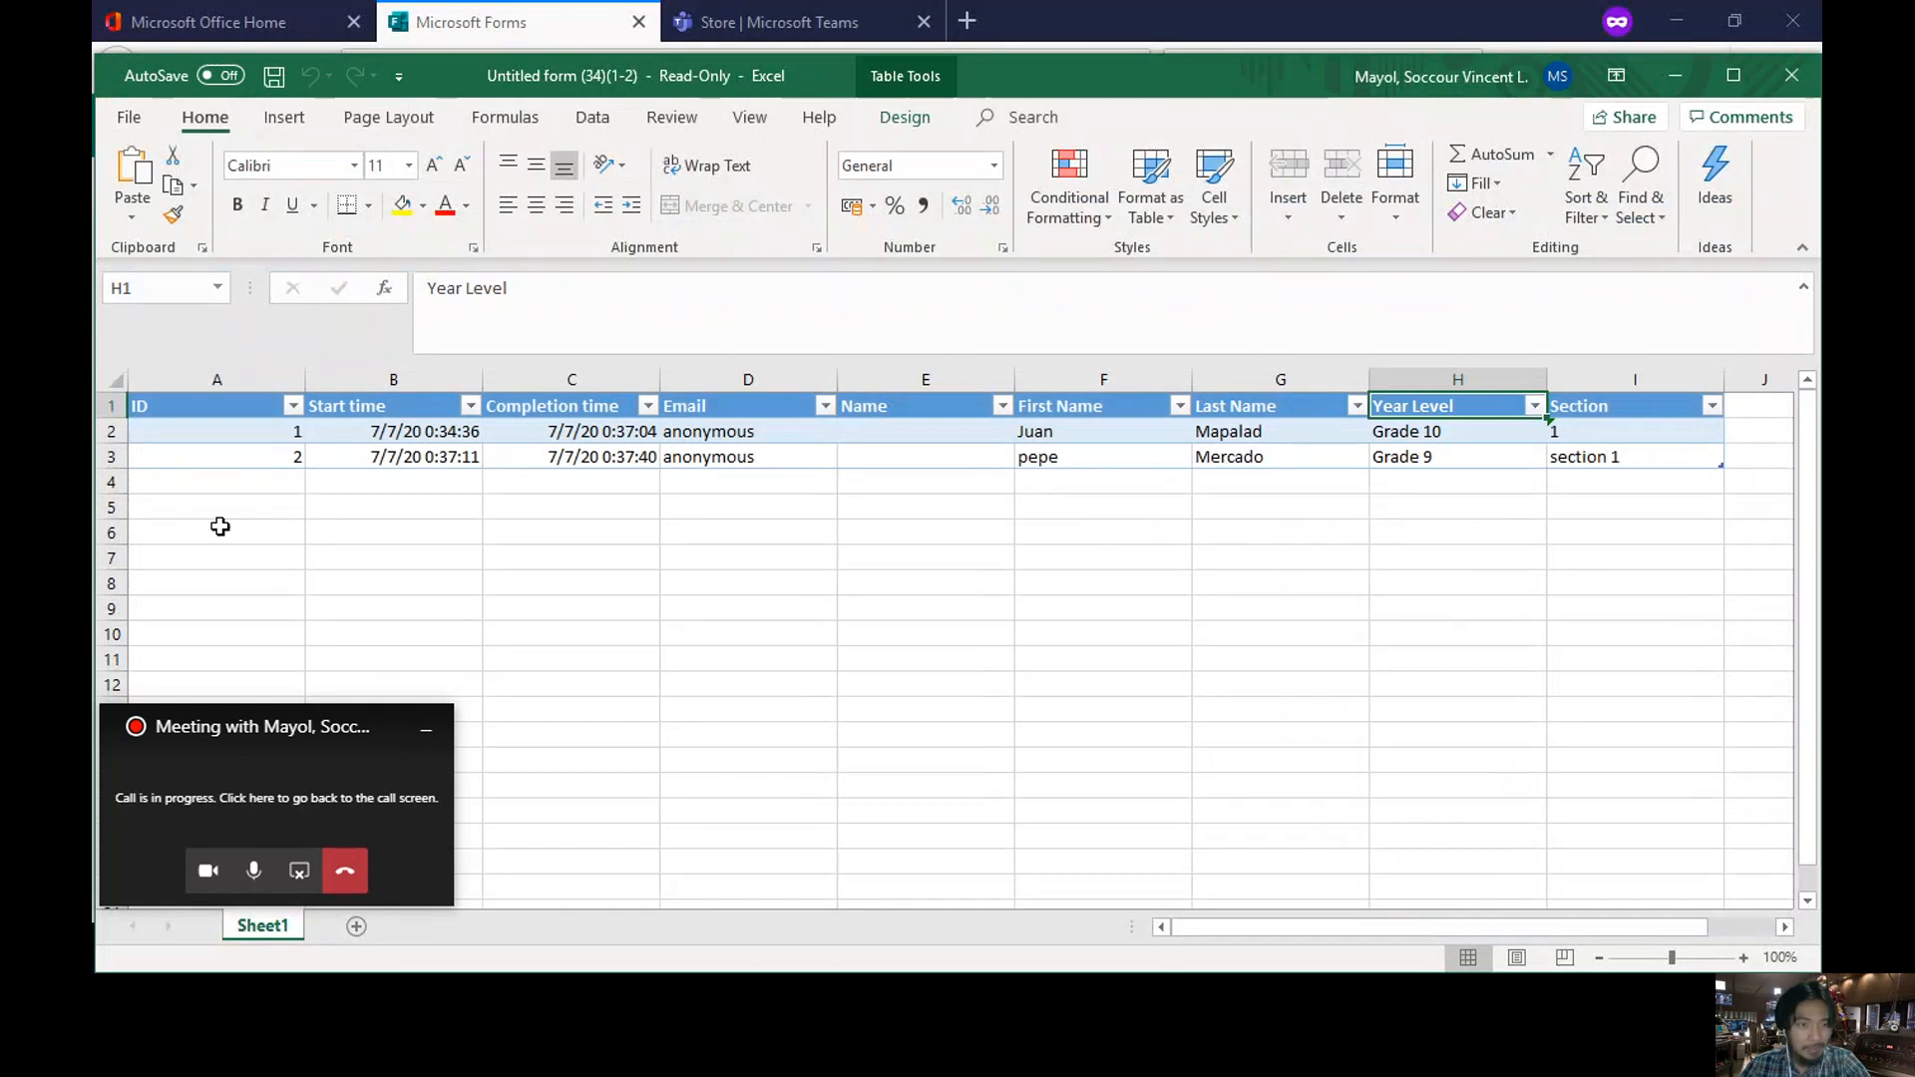
pyautogui.click(405, 458)
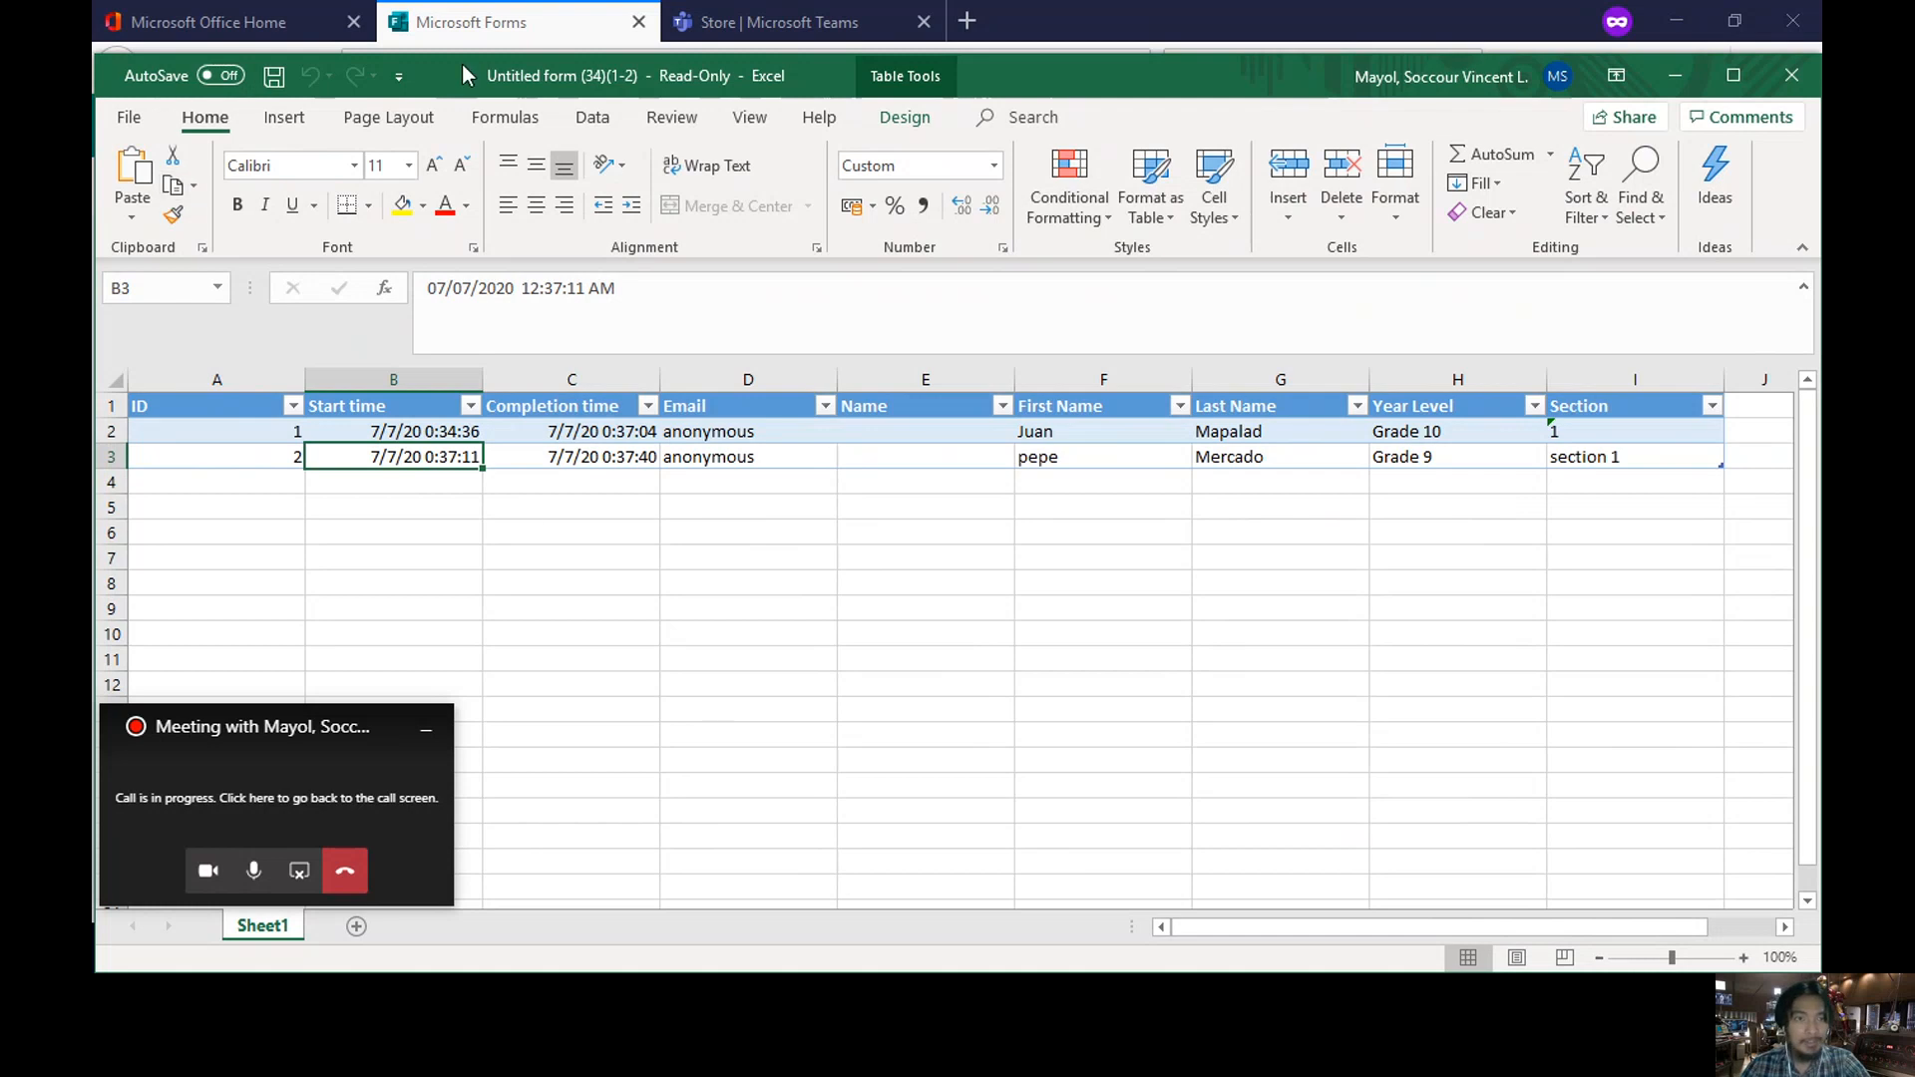
pyautogui.click(642, 29)
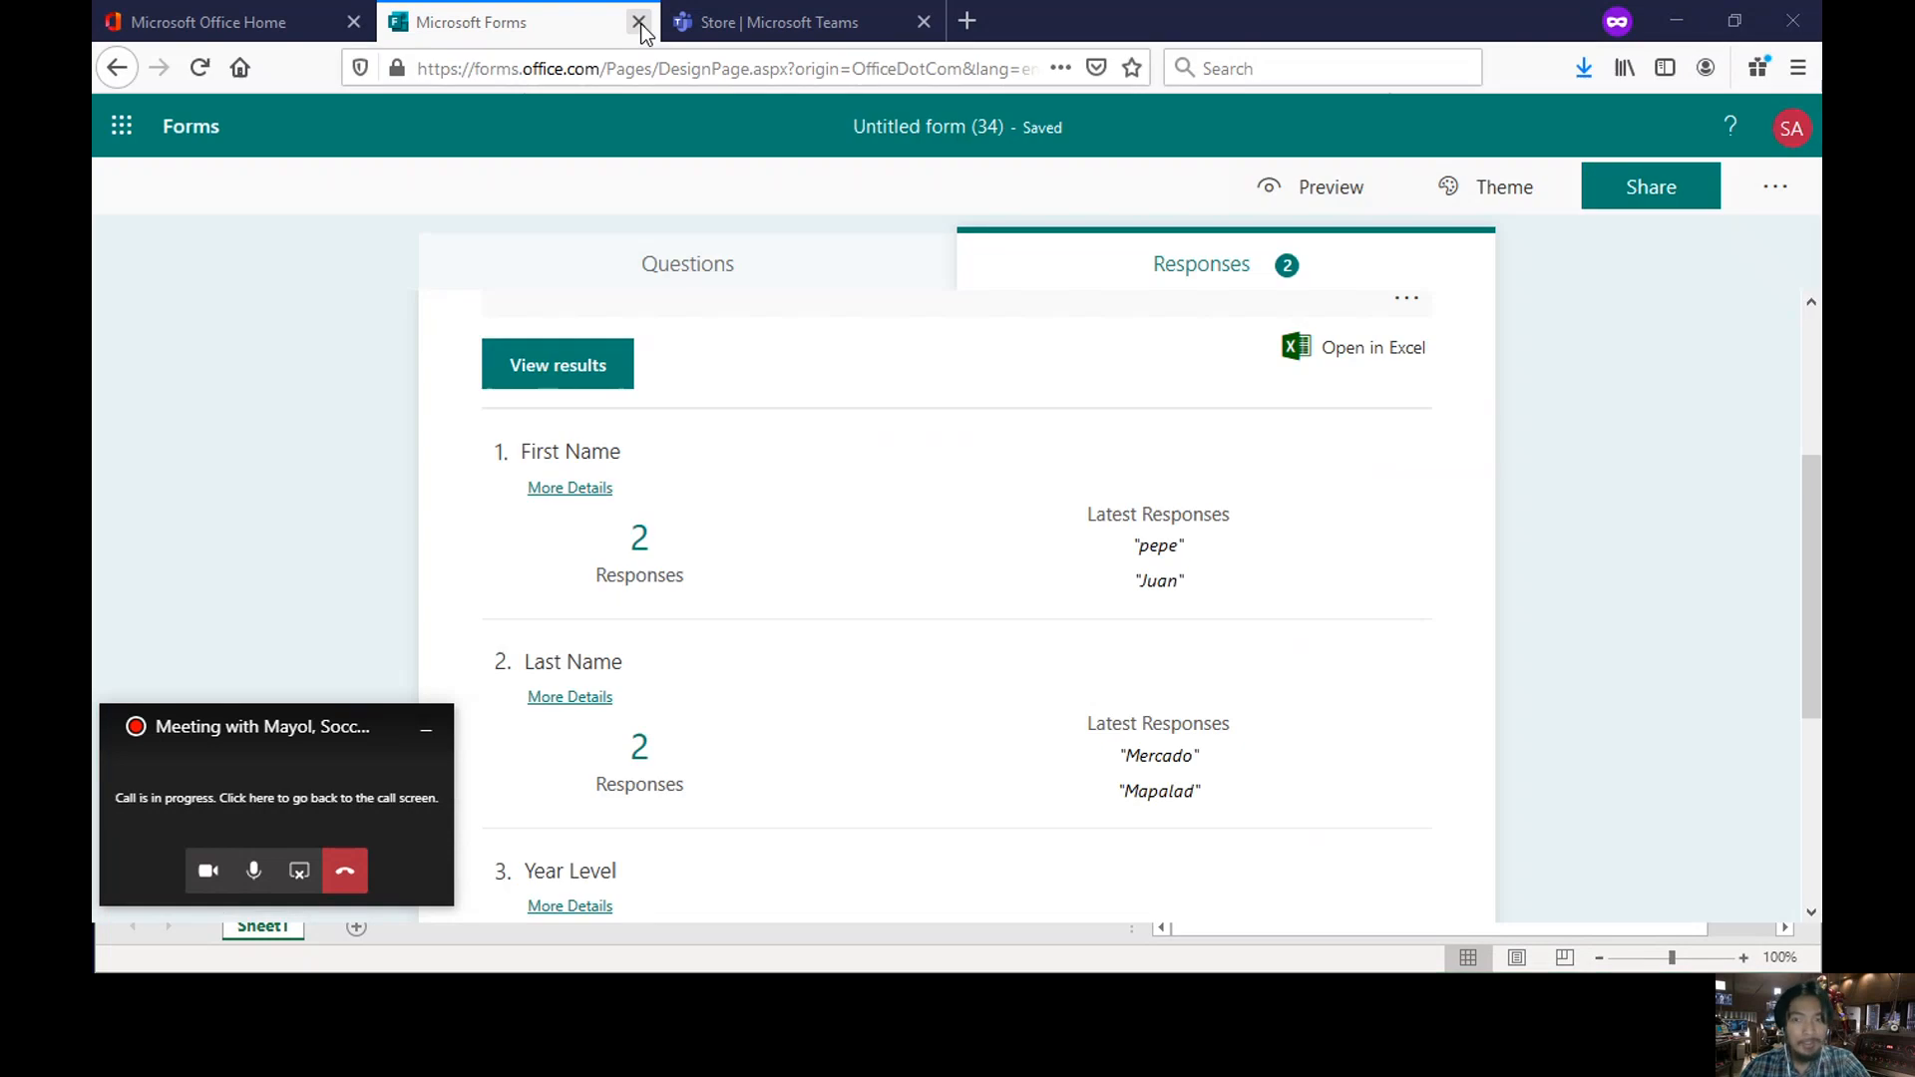
# - Close the Forms tab, return to the Teams Apps store, and show the pinned apps list
pyautogui.click(638, 22)
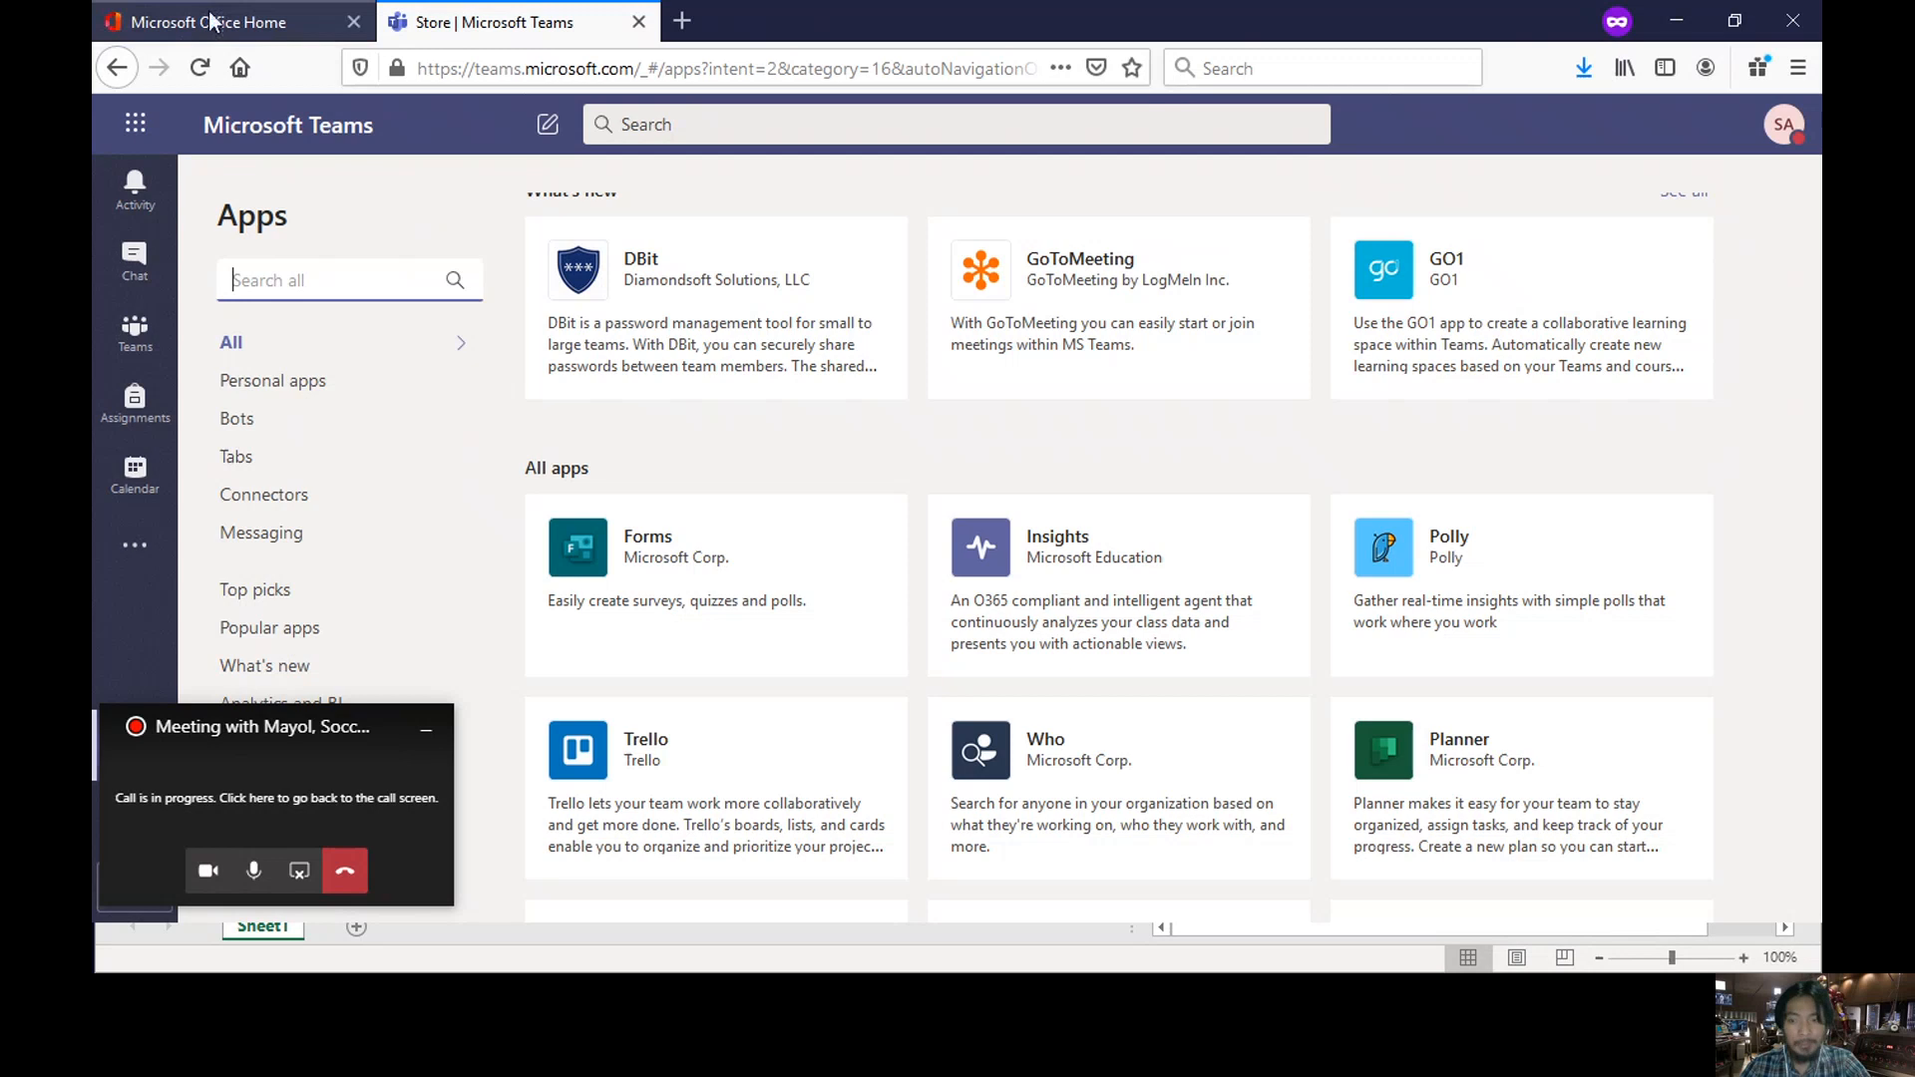
pyautogui.click(638, 22)
pyautogui.click(529, 32)
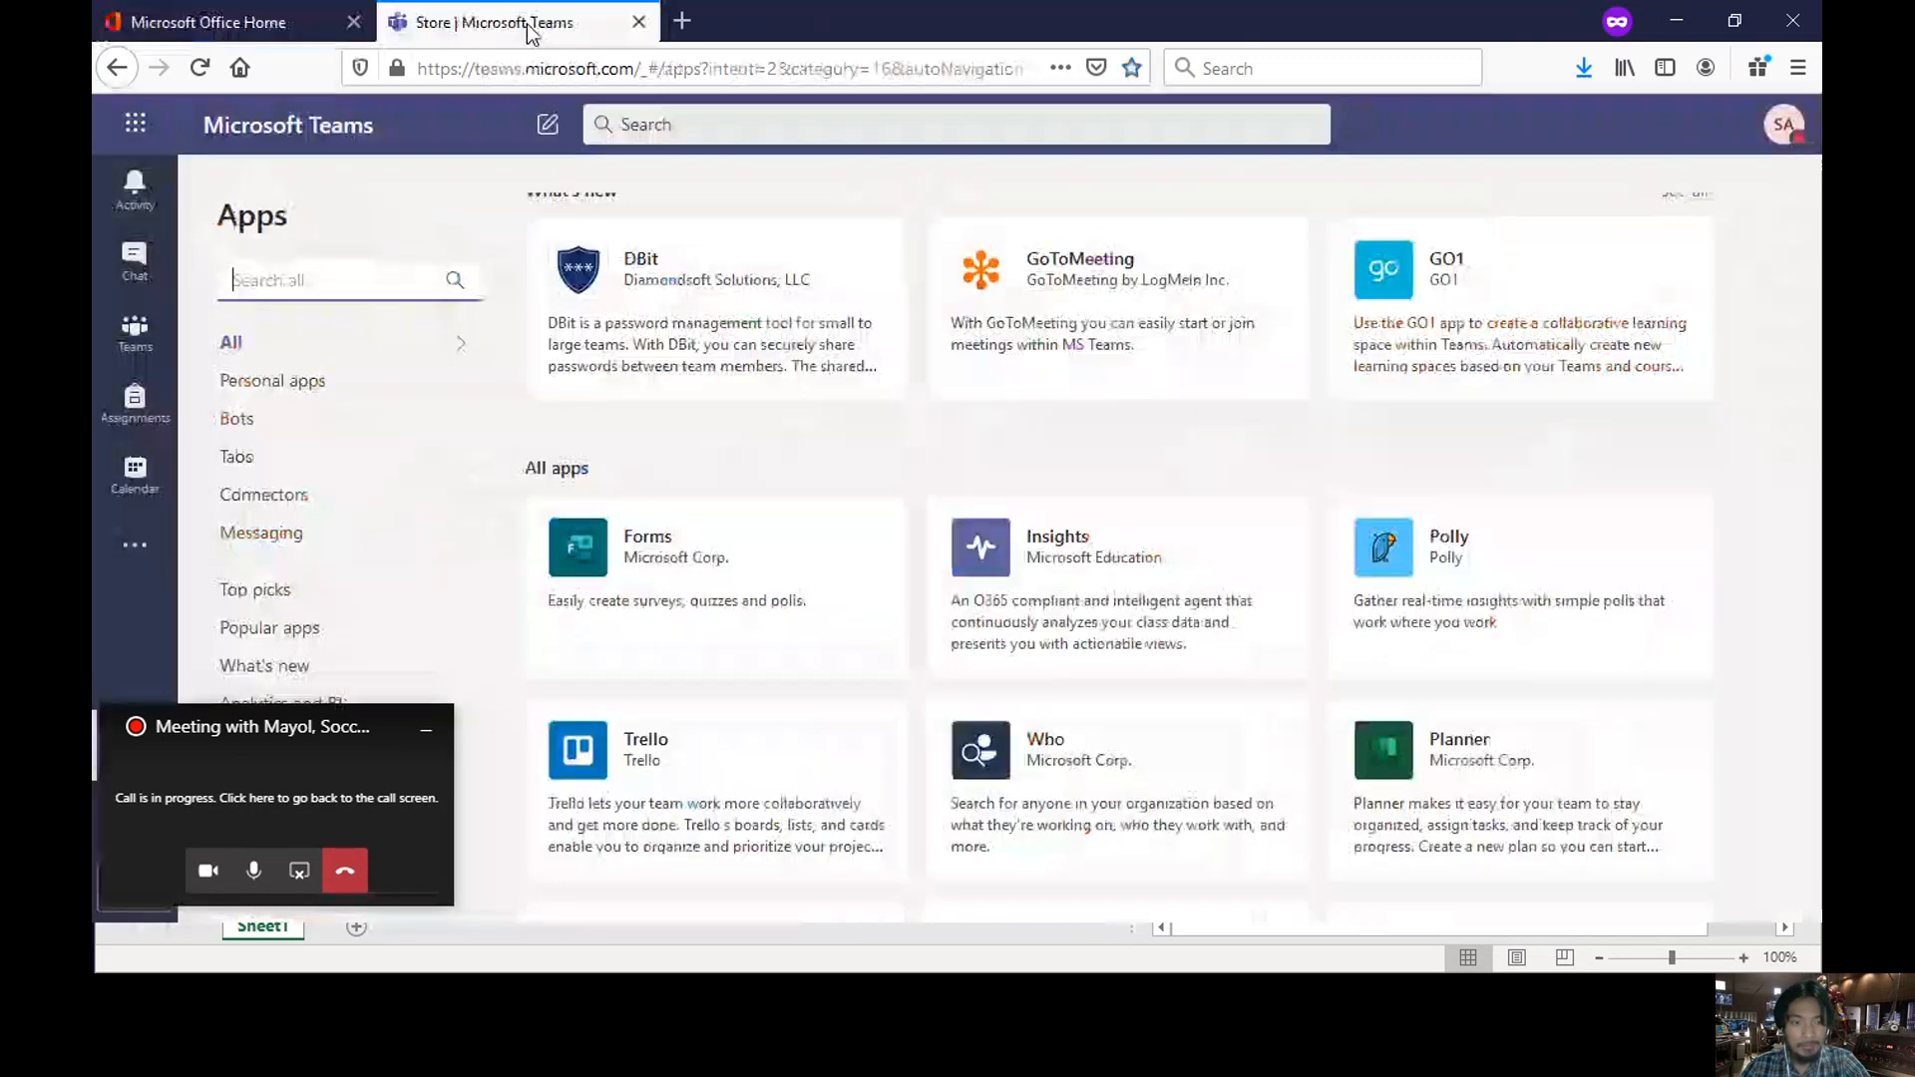
pyautogui.moveTo(277, 729); pyautogui.dragTo(312, 708)
pyautogui.scroll(-3, 1415, 488)
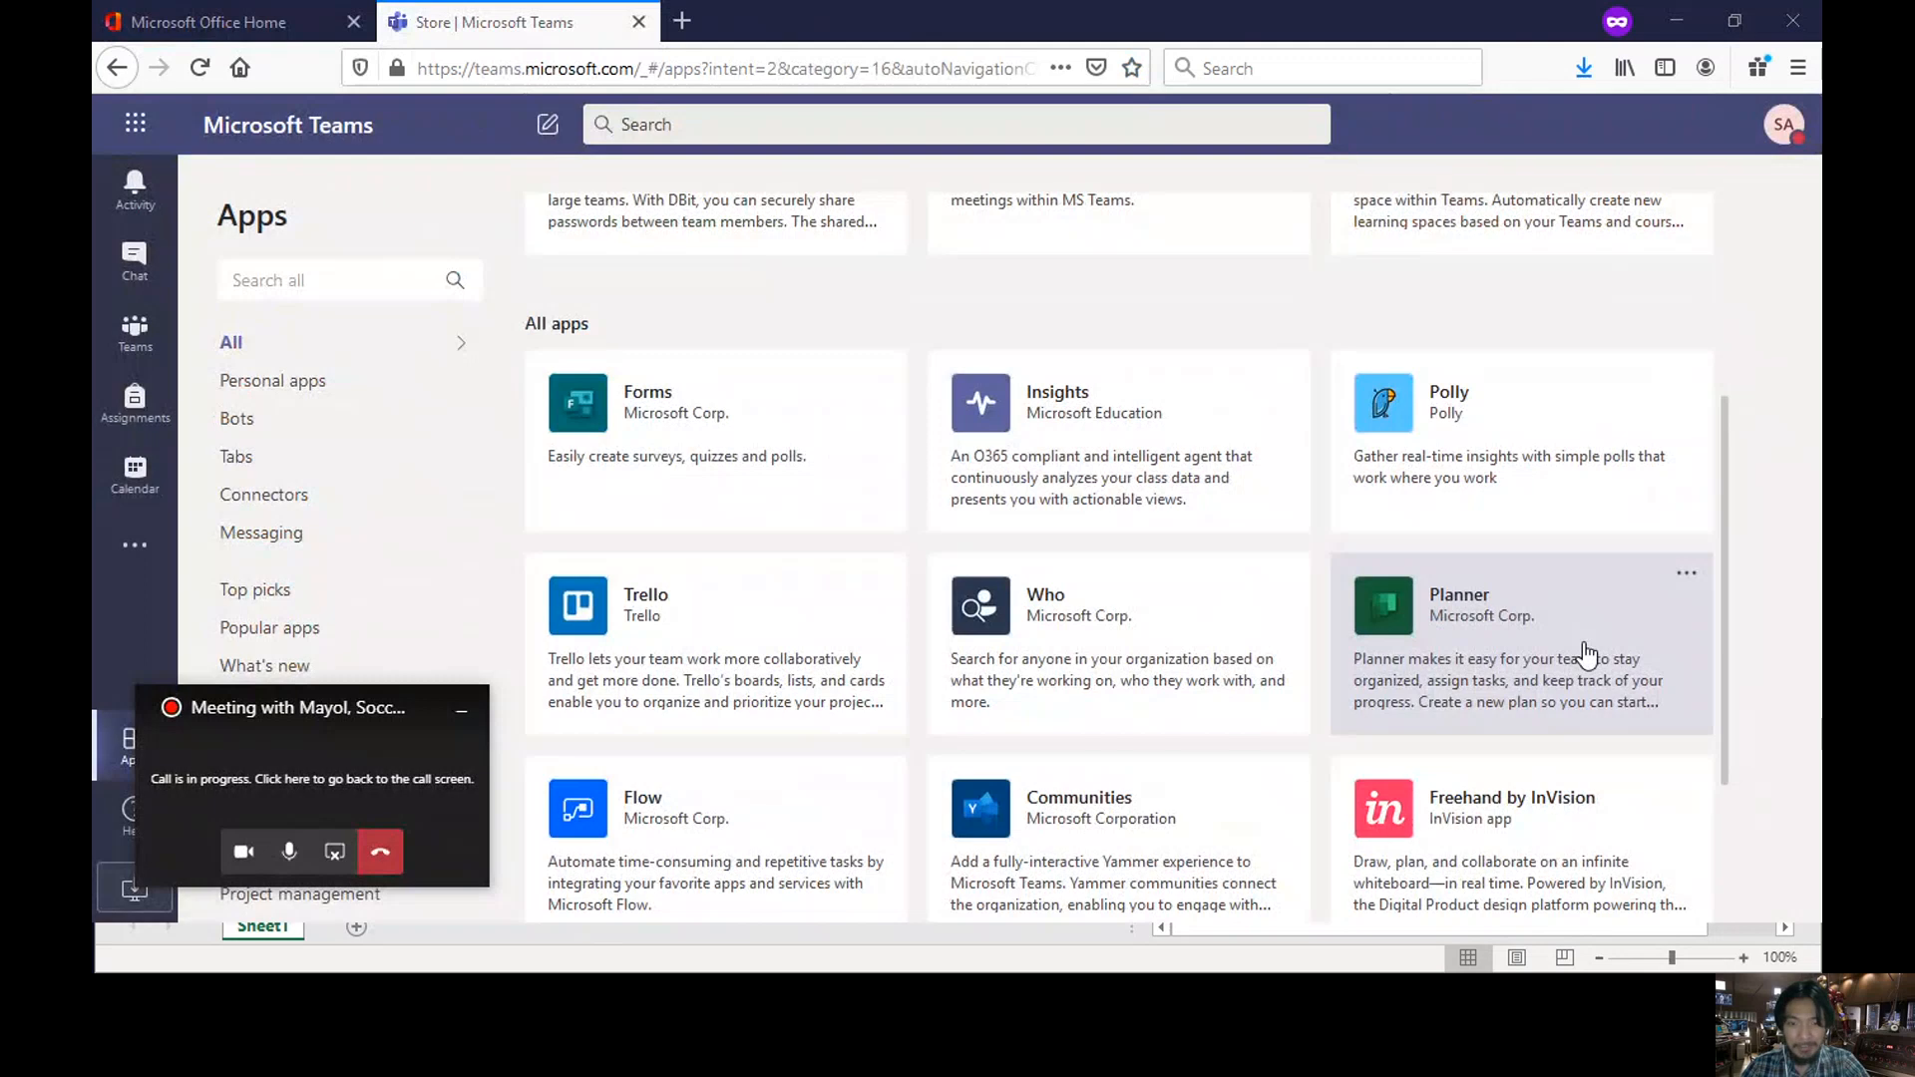
pyautogui.scroll(-3, 1297, 638)
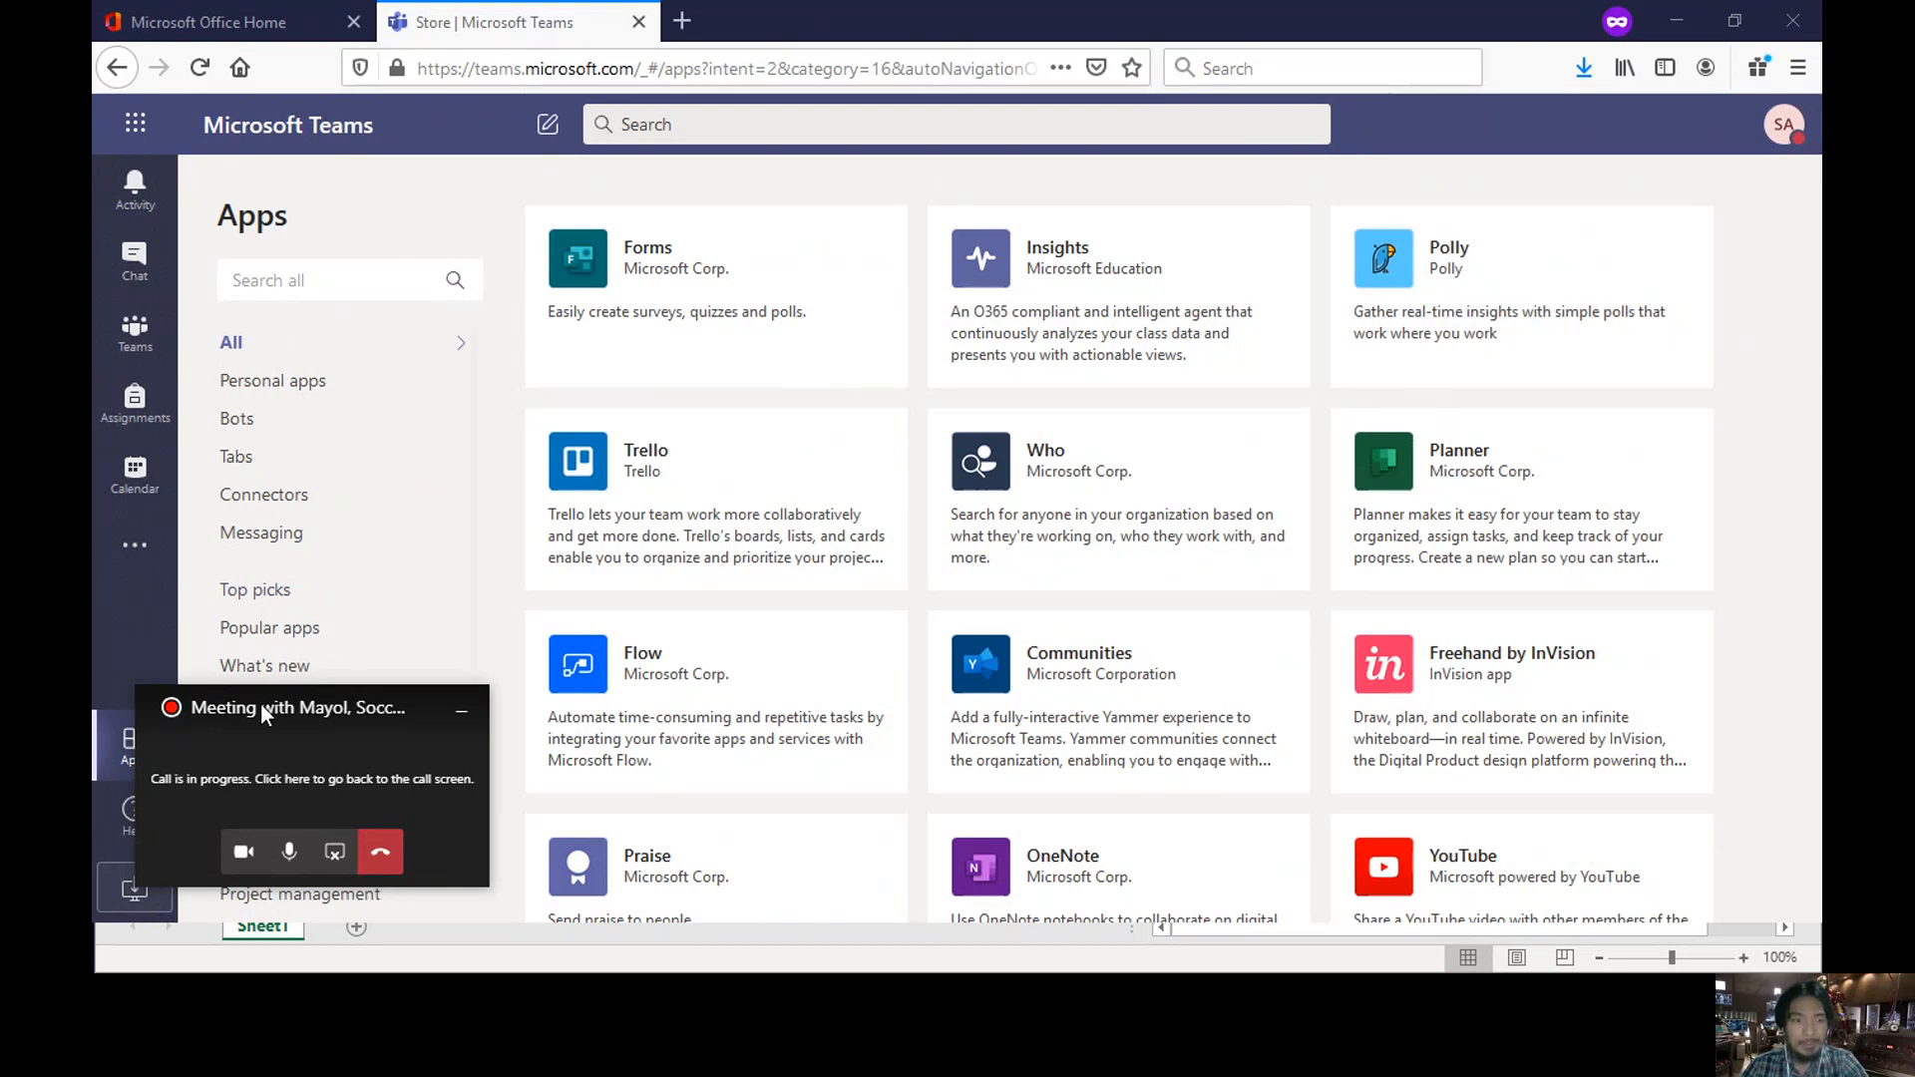
pyautogui.moveTo(266, 703)
pyautogui.mouseDown()
pyautogui.moveTo(1404, 643)
pyautogui.moveTo(1482, 689)
pyautogui.mouseUp()
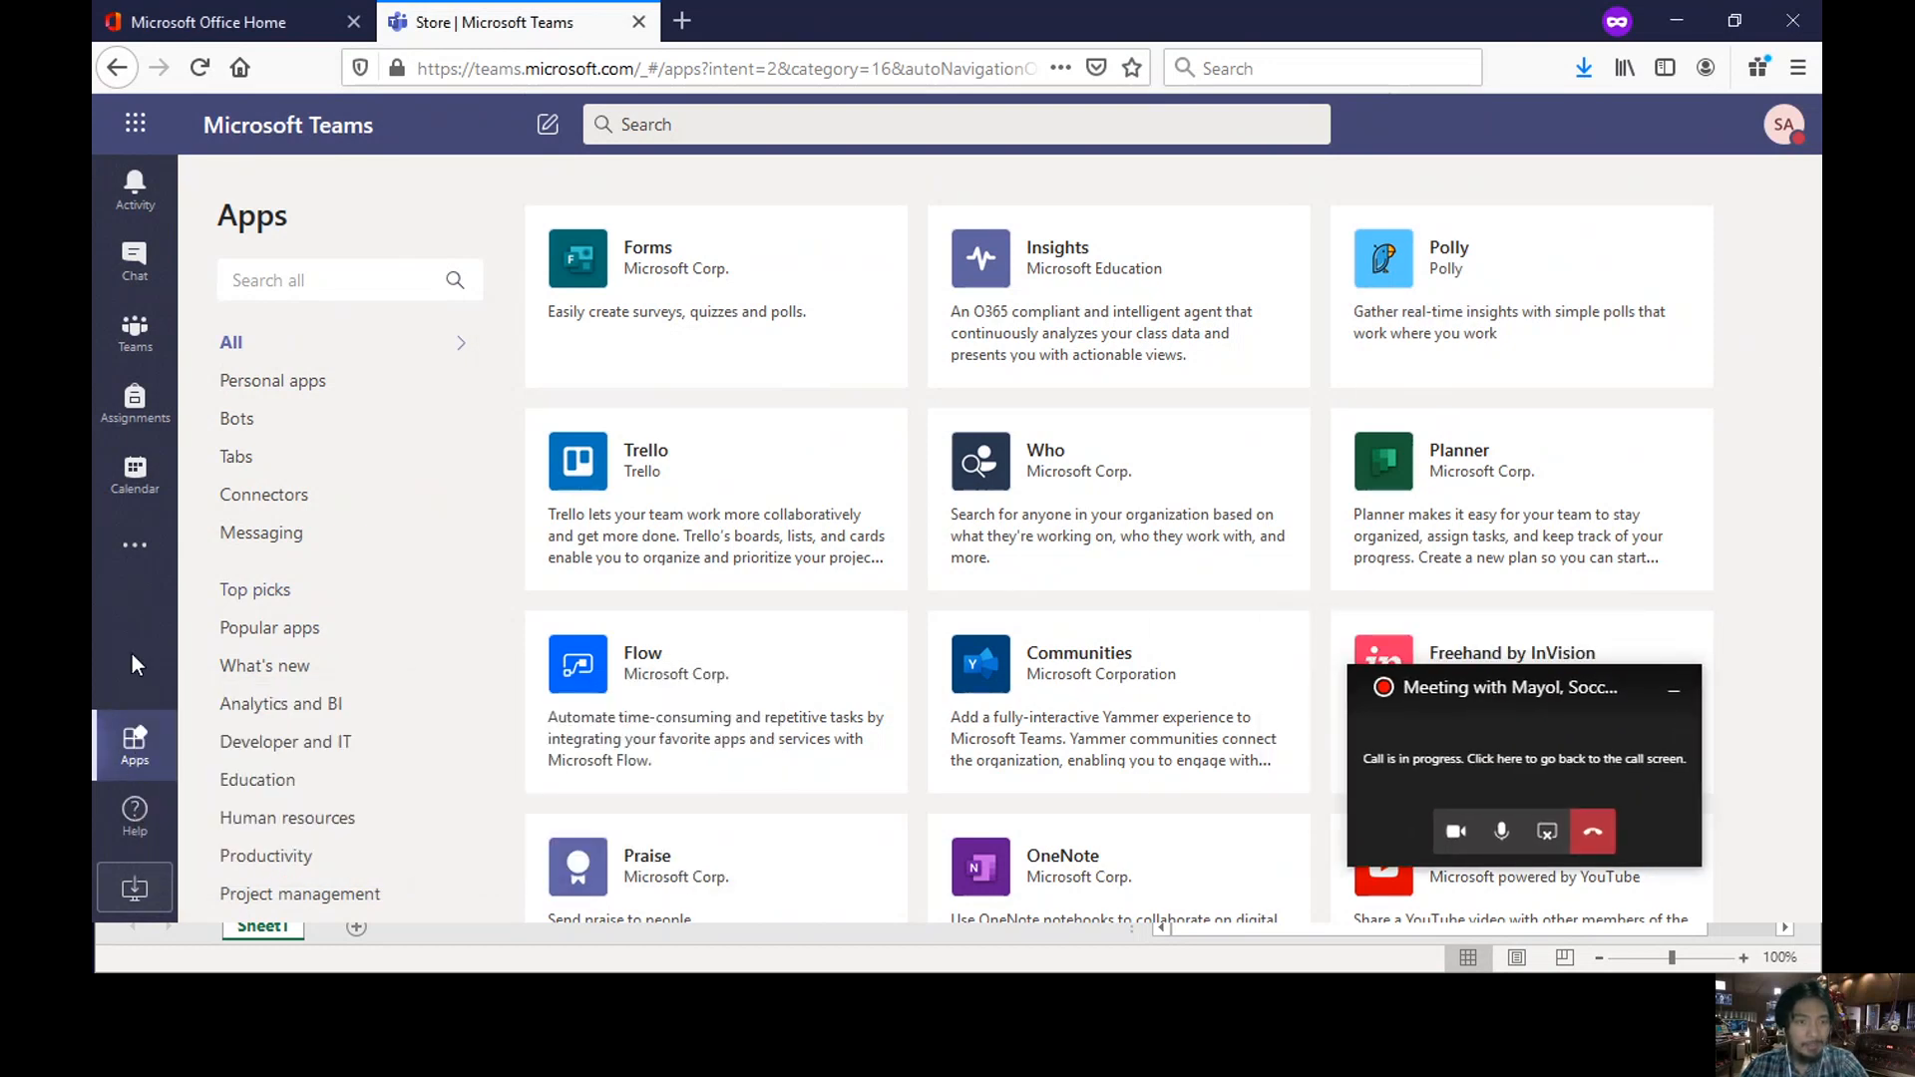
pyautogui.click(130, 550)
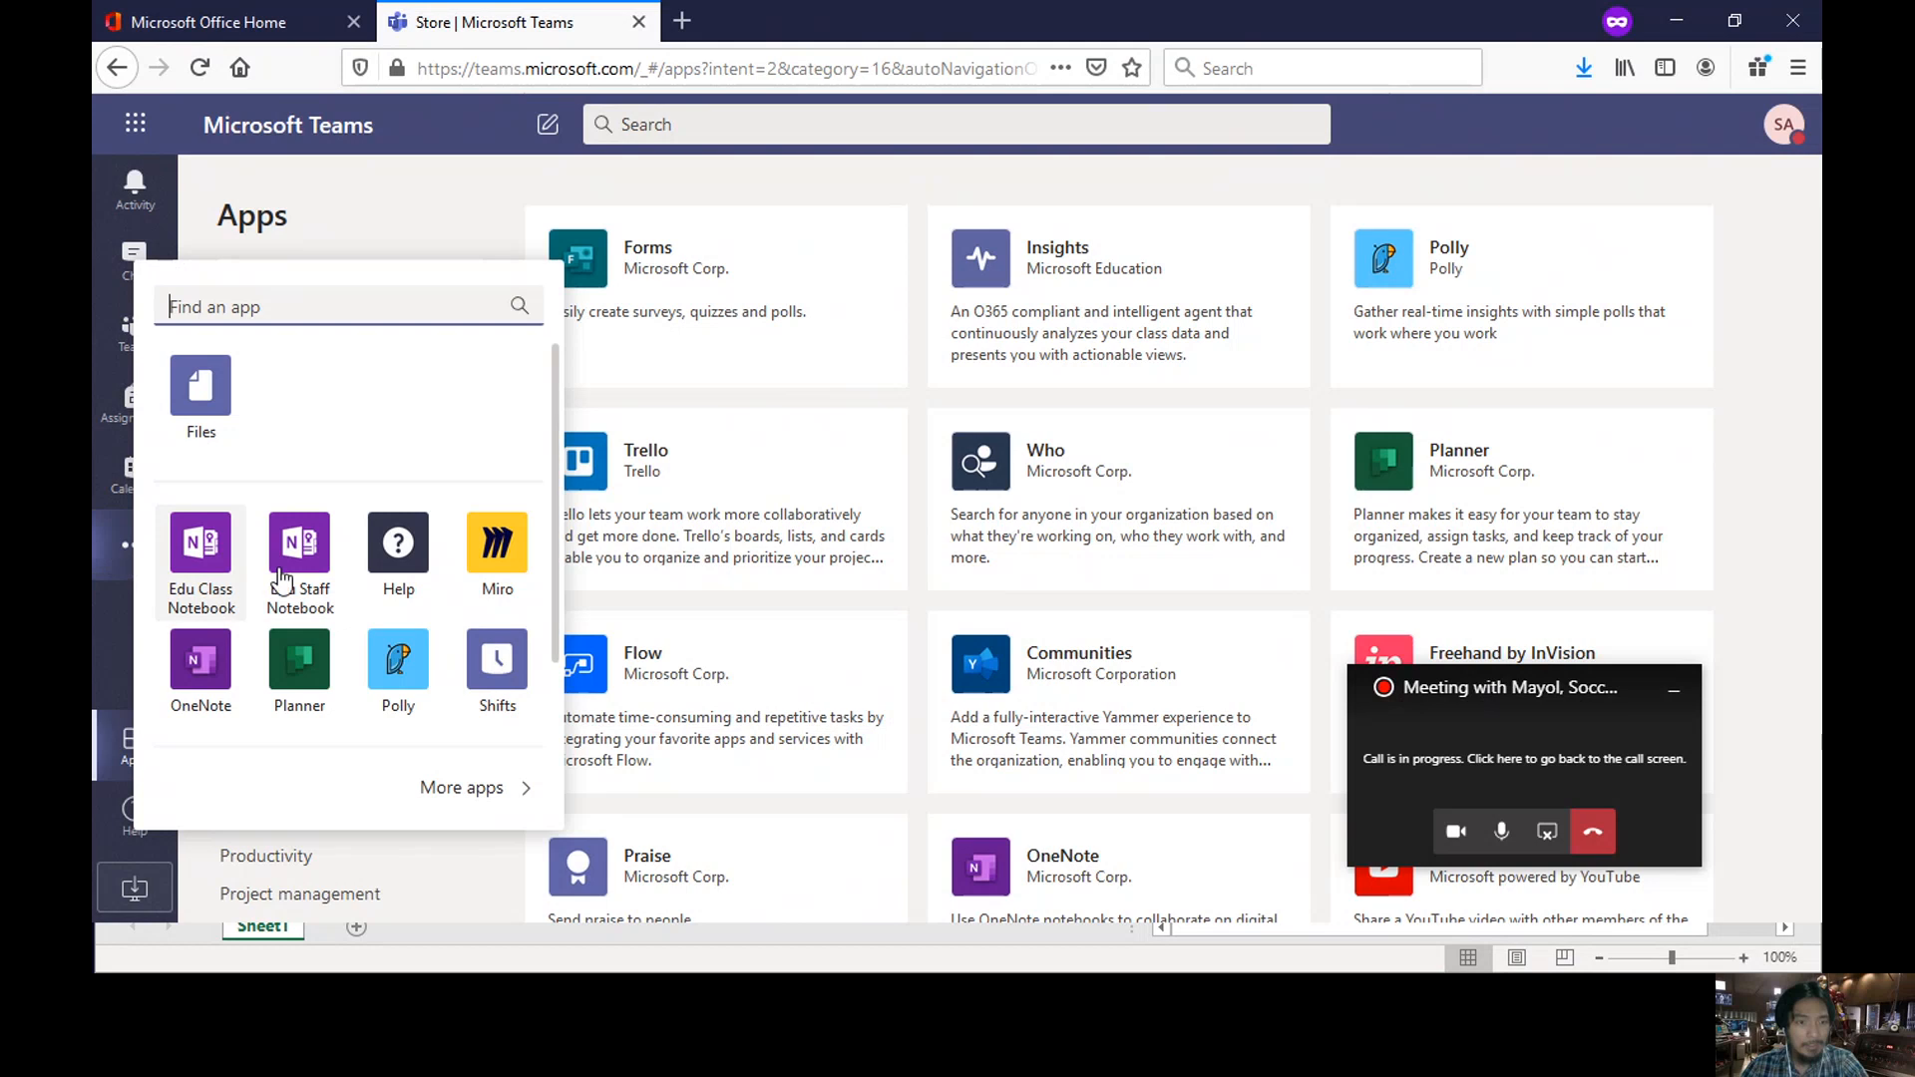
# - Open Polly, start a quick poll, and ask 'who will be our class president for 2020'
pyautogui.click(397, 680)
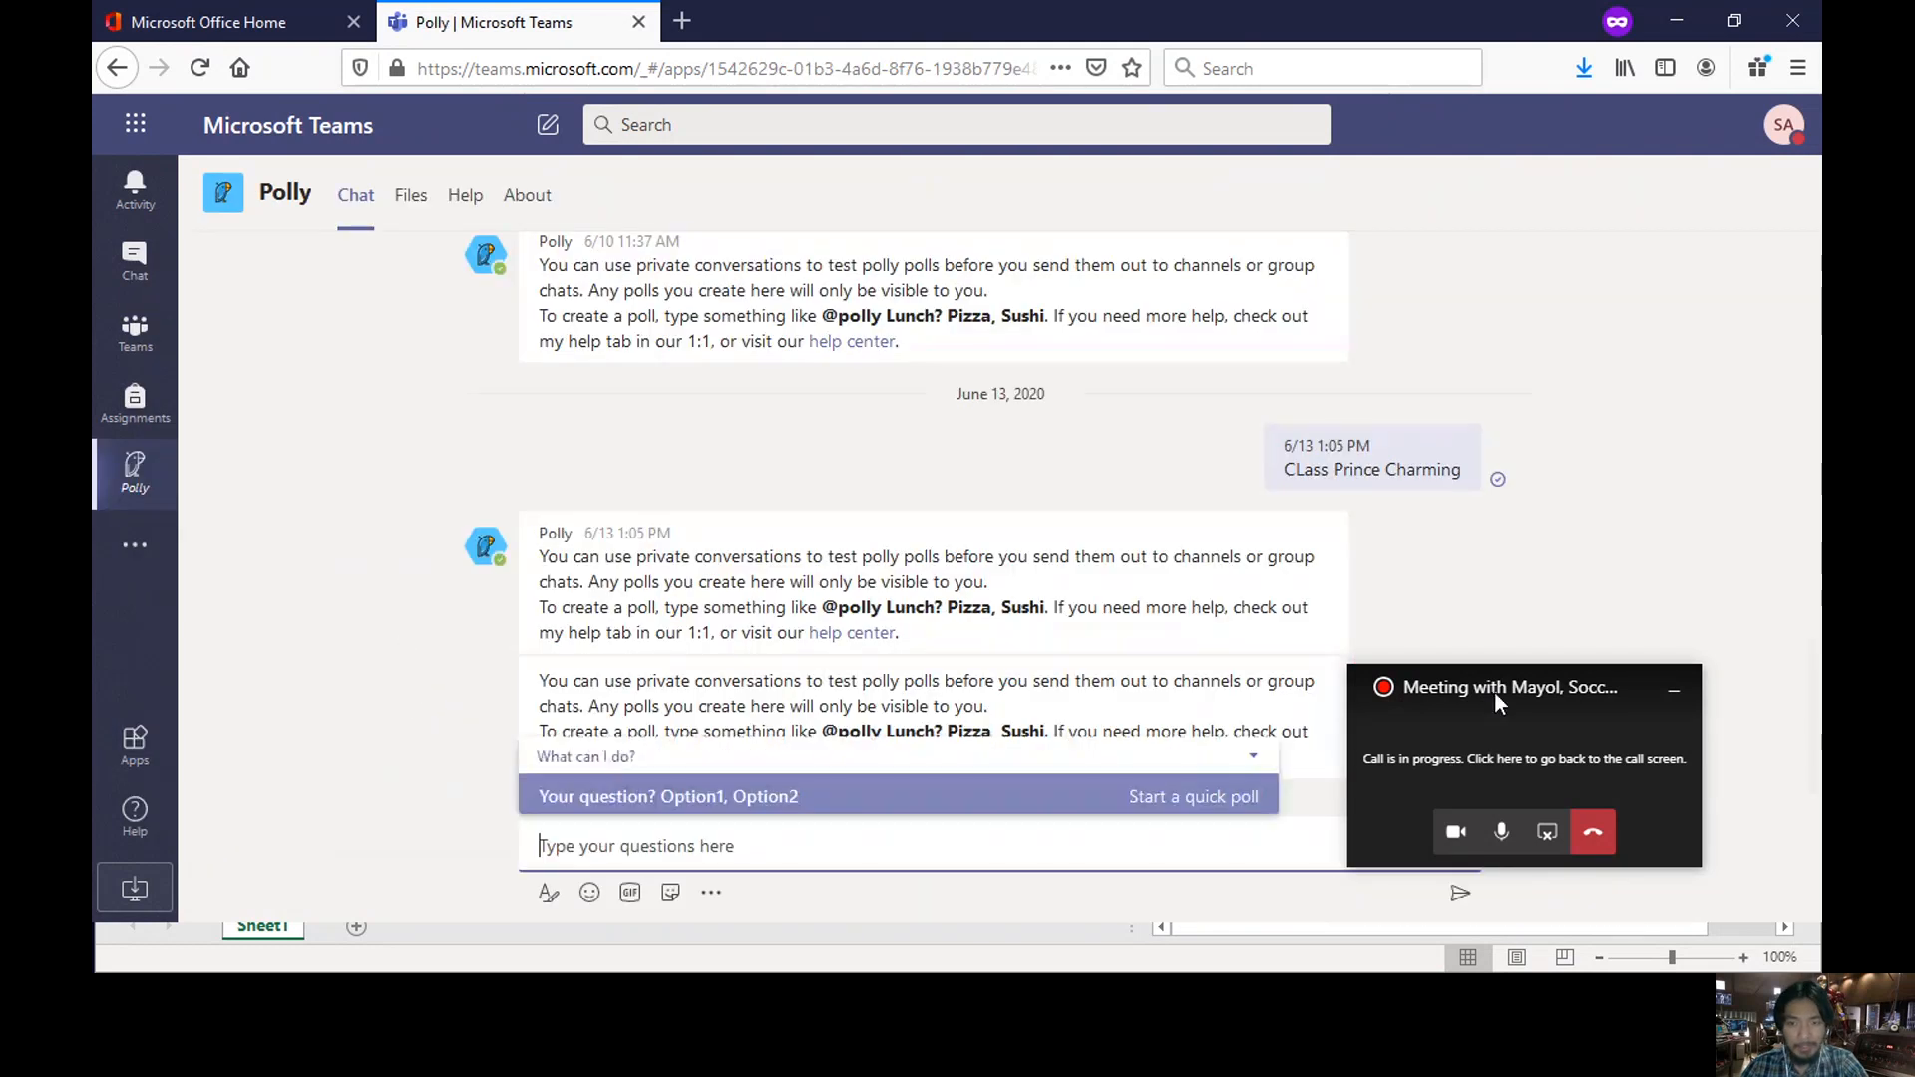
pyautogui.moveTo(1494, 691); pyautogui.dragTo(1594, 753)
pyautogui.click(695, 843)
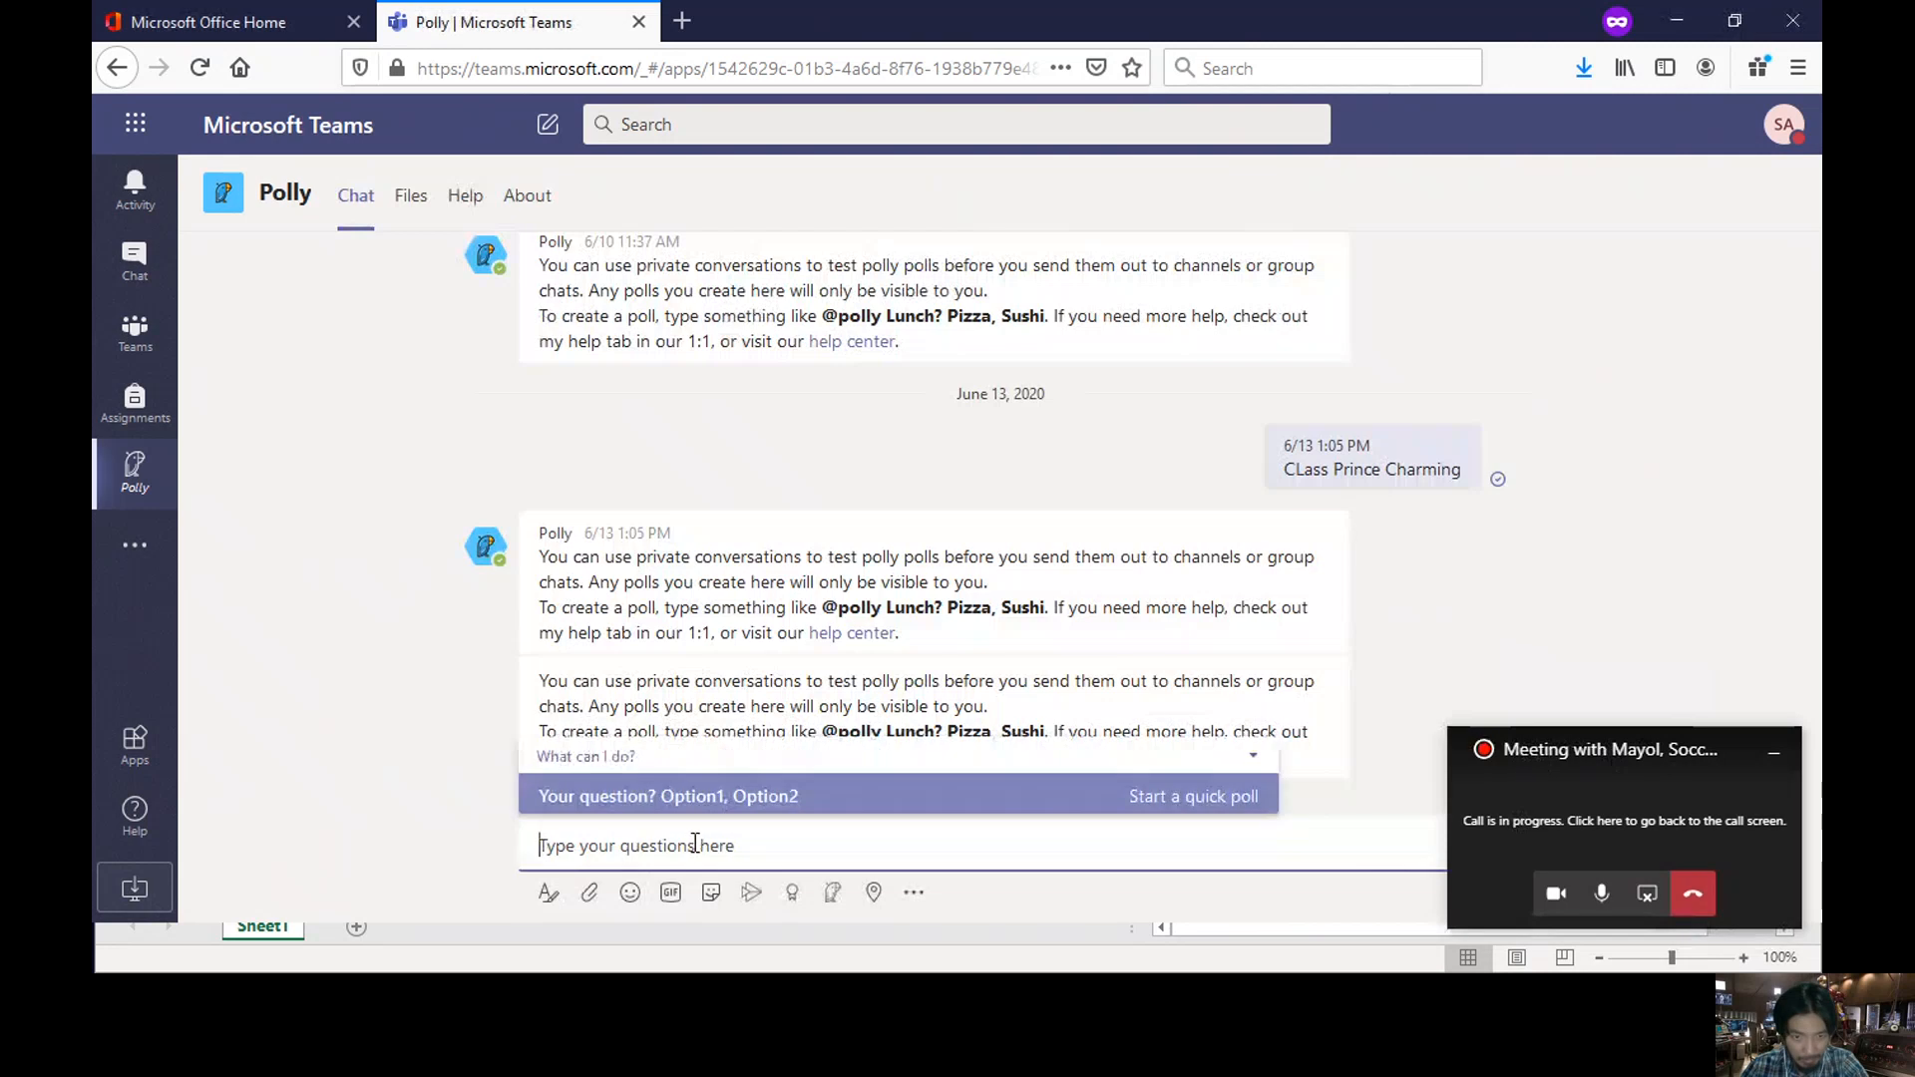
pyautogui.click(1209, 798)
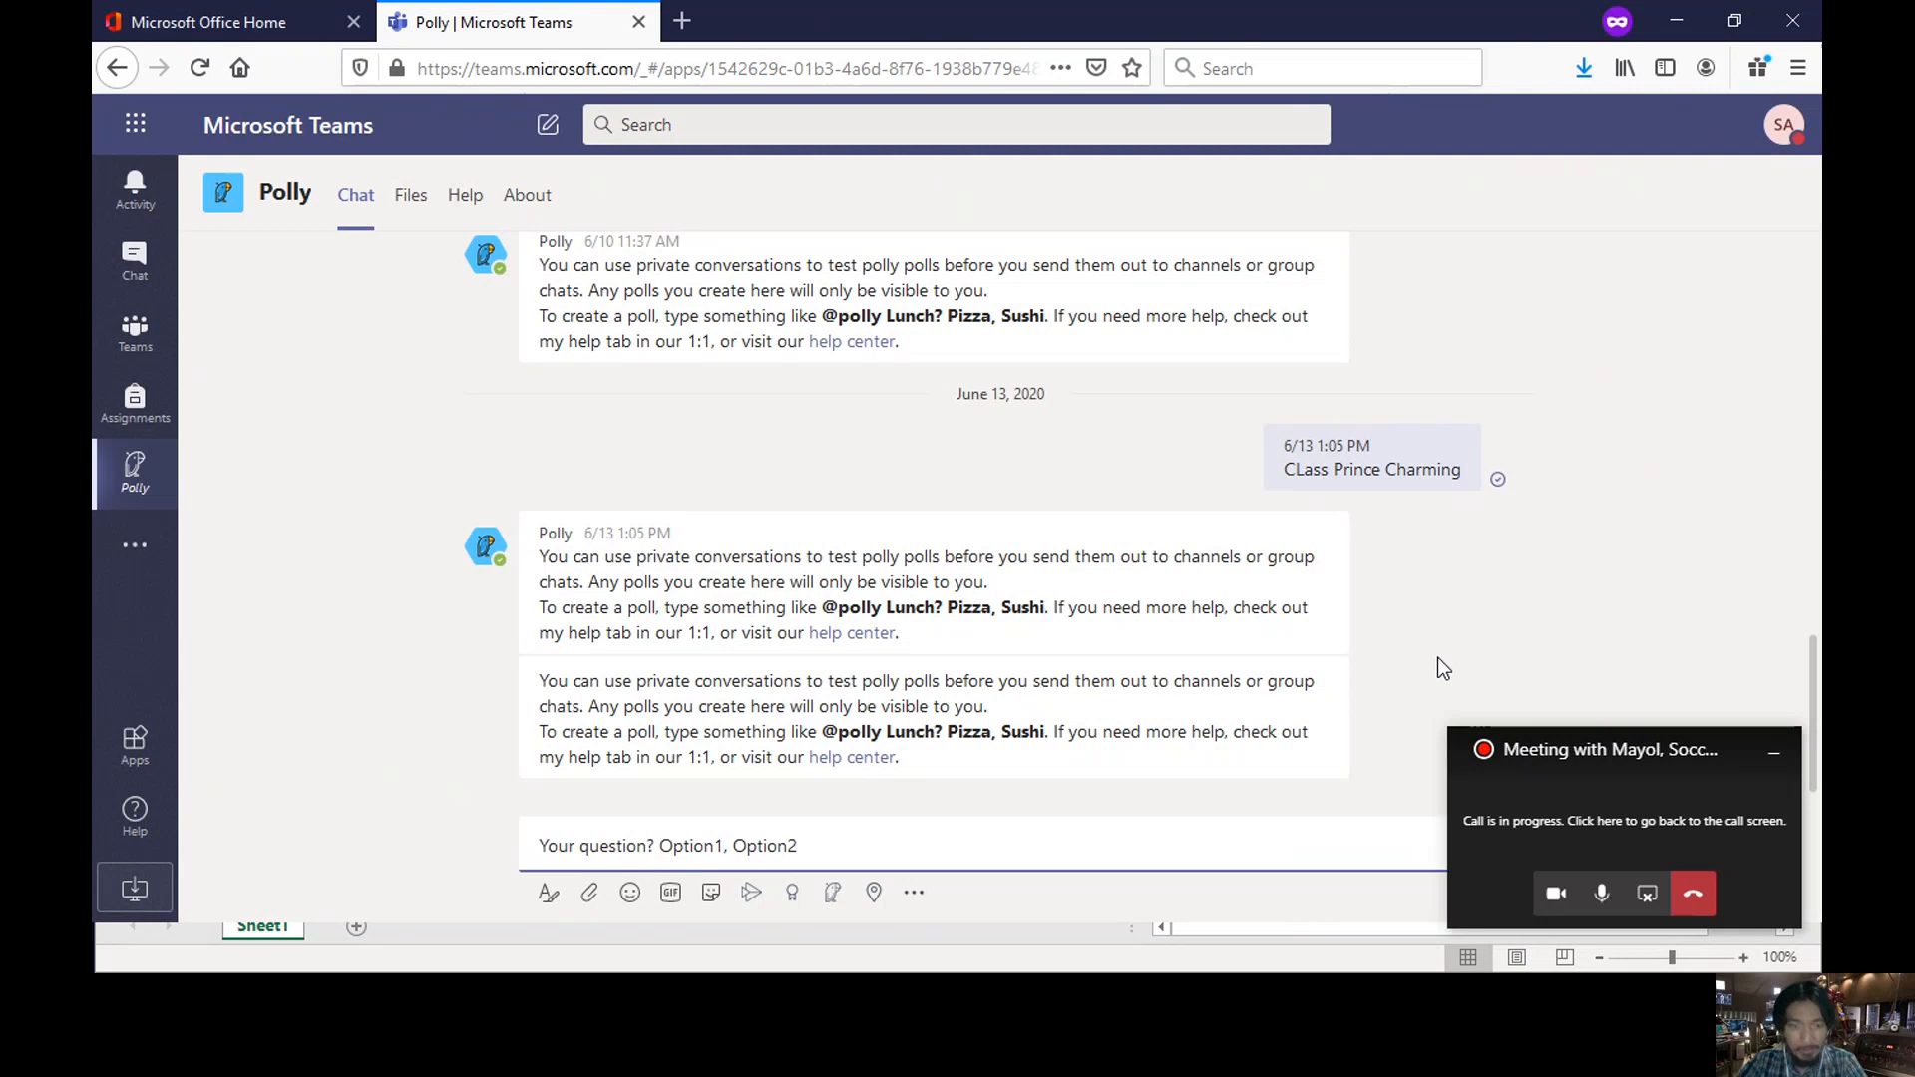
pyautogui.press('BackSpace')
pyautogui.press('BackSpace')
pyautogui.press('BackSpace')
pyautogui.press('BackSpace')
pyautogui.press('BackSpace')
pyautogui.press('BackSpace')
pyautogui.press('BackSpace')
pyautogui.press('BackSpace')
pyautogui.press('BackSpace')
pyautogui.press('BackSpace')
pyautogui.press('BackSpace')
pyautogui.press('BackSpace')
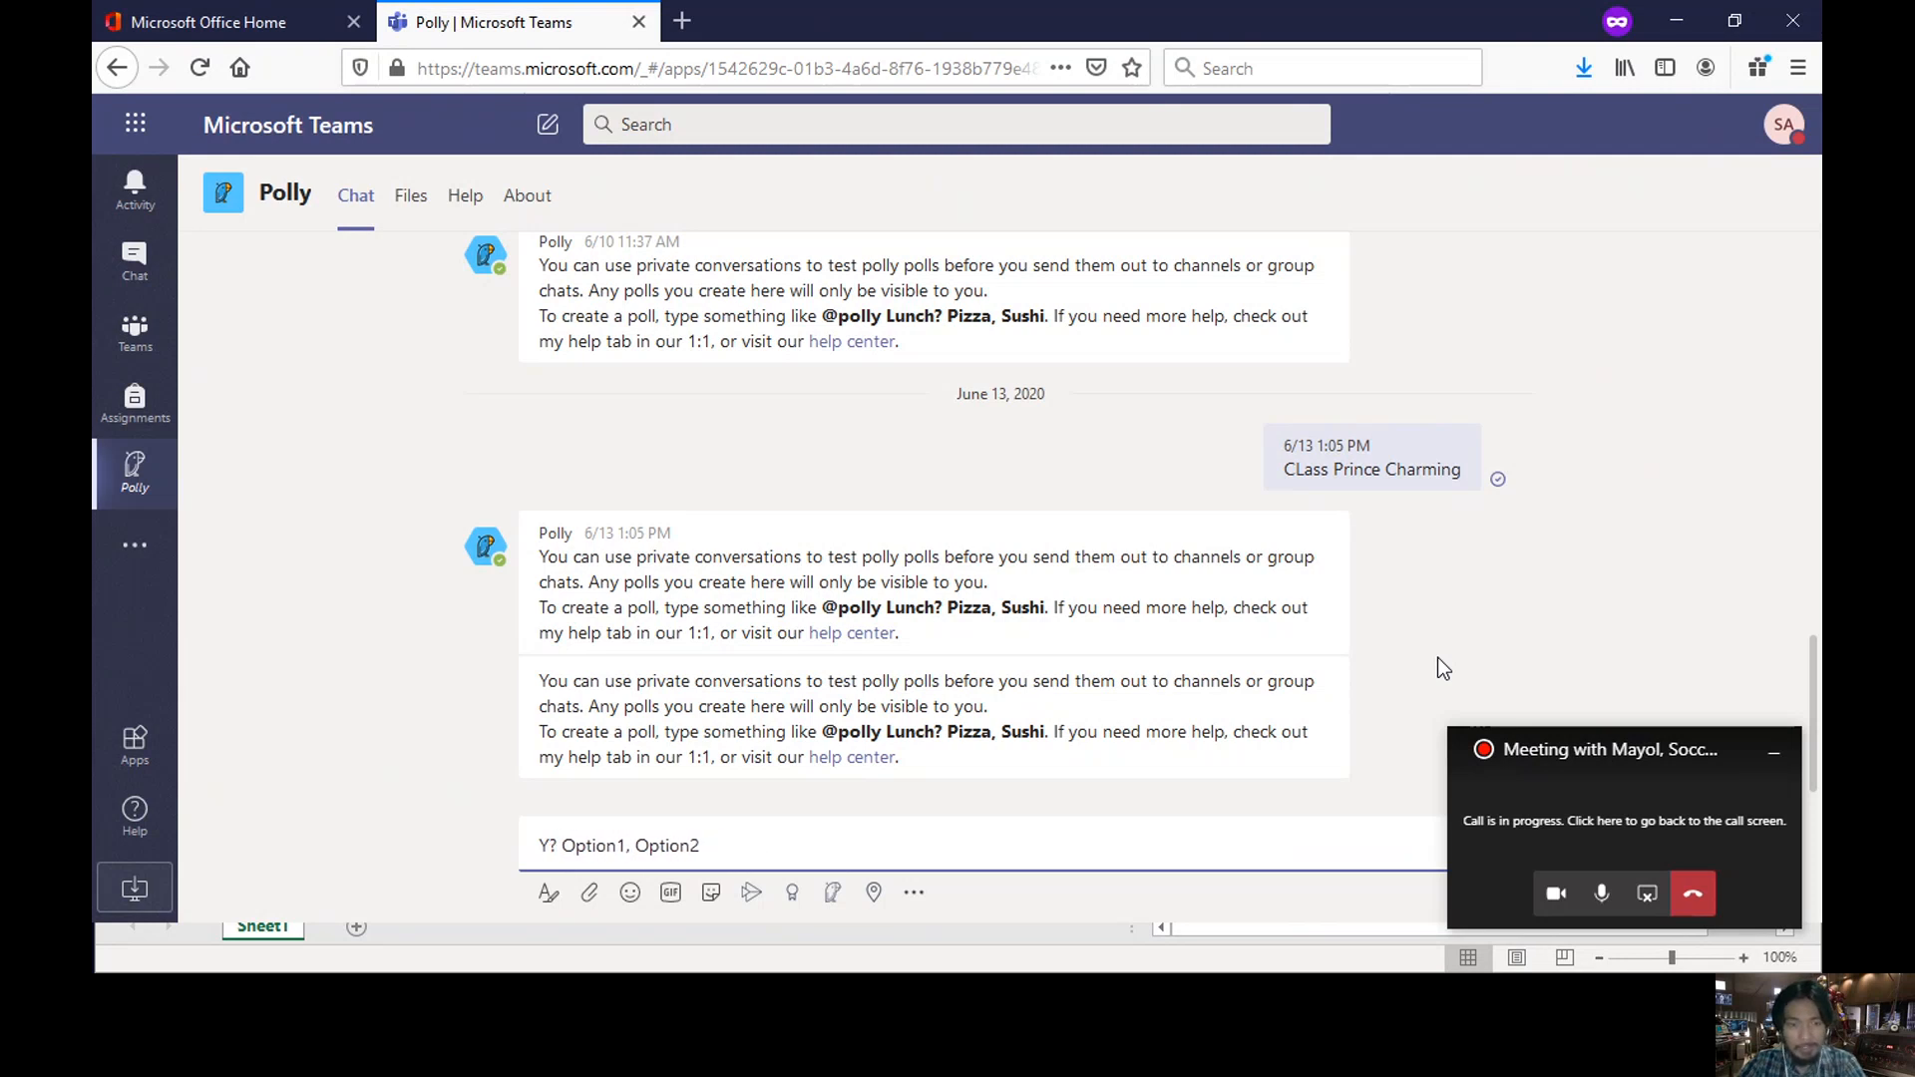
pyautogui.press('BackSpace')
pyautogui.write('who will')
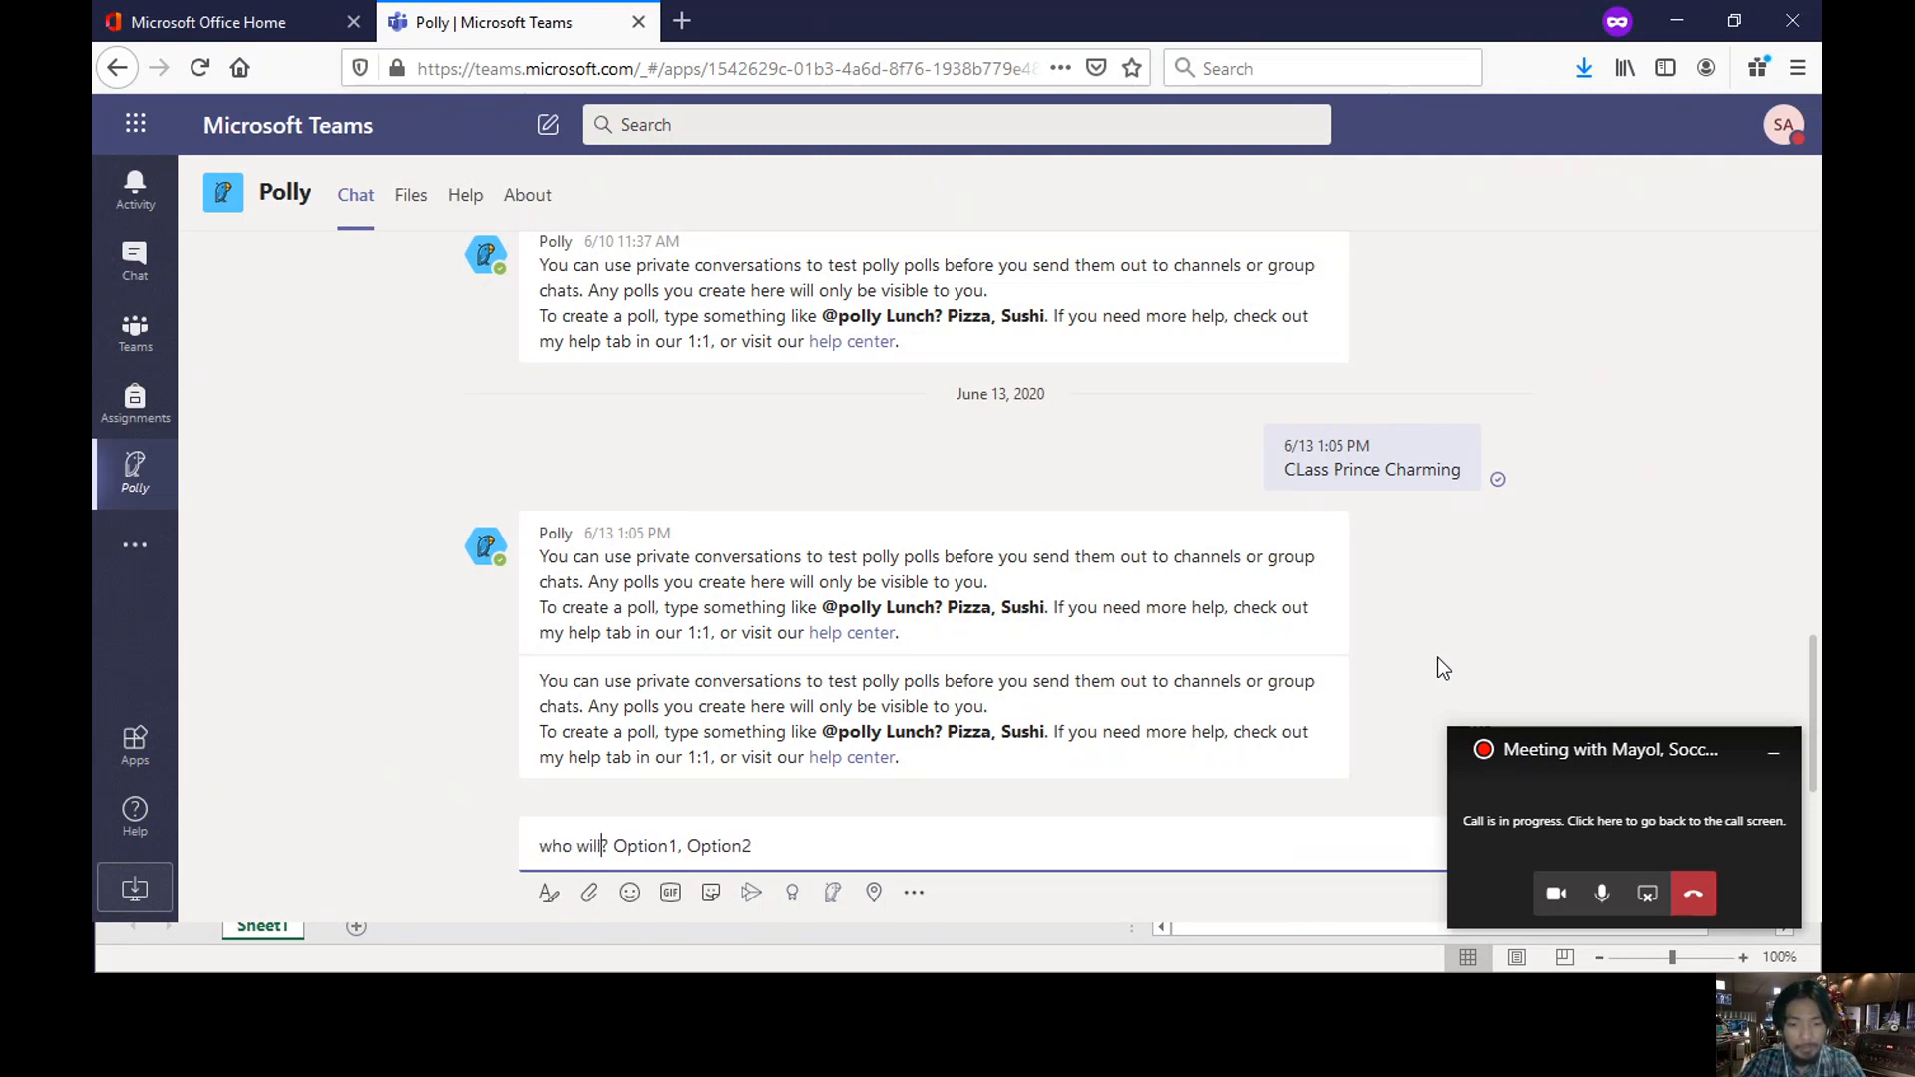
pyautogui.write(' be our class')
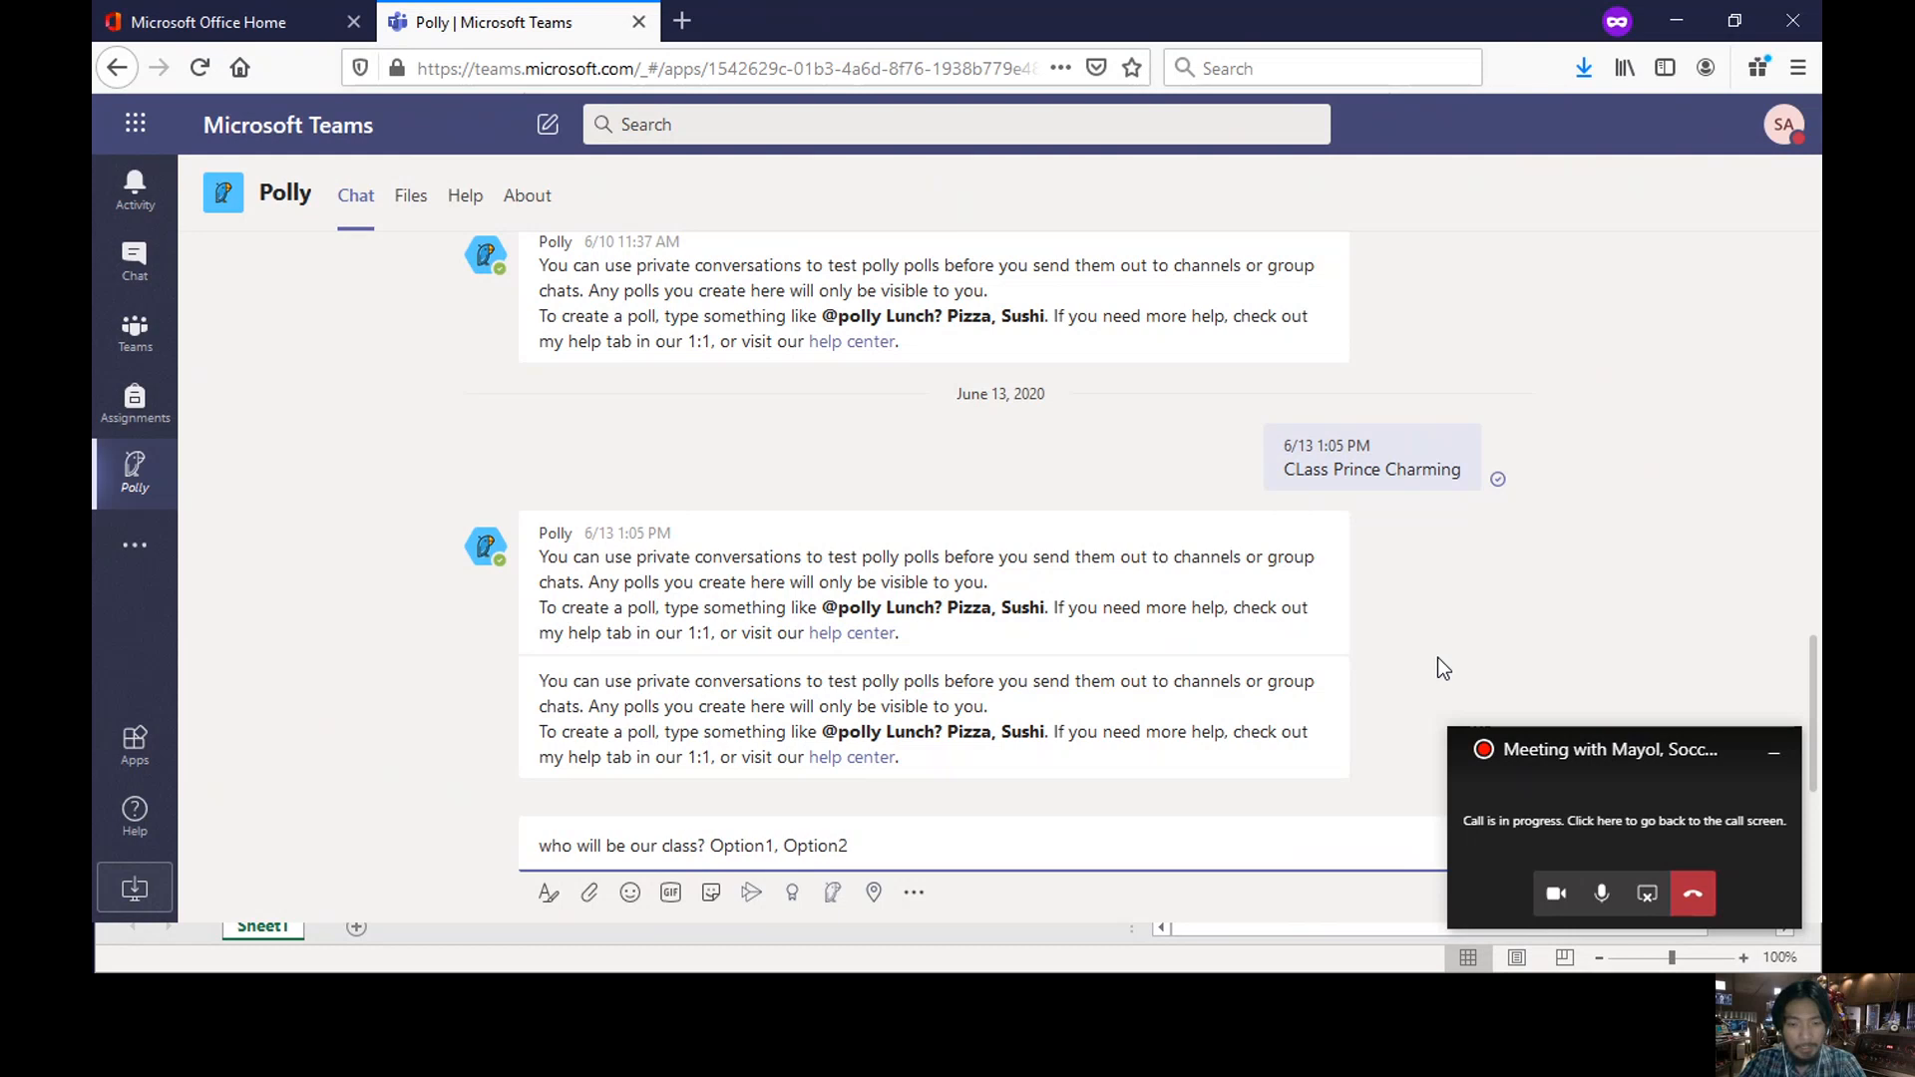
pyautogui.write(' president ')
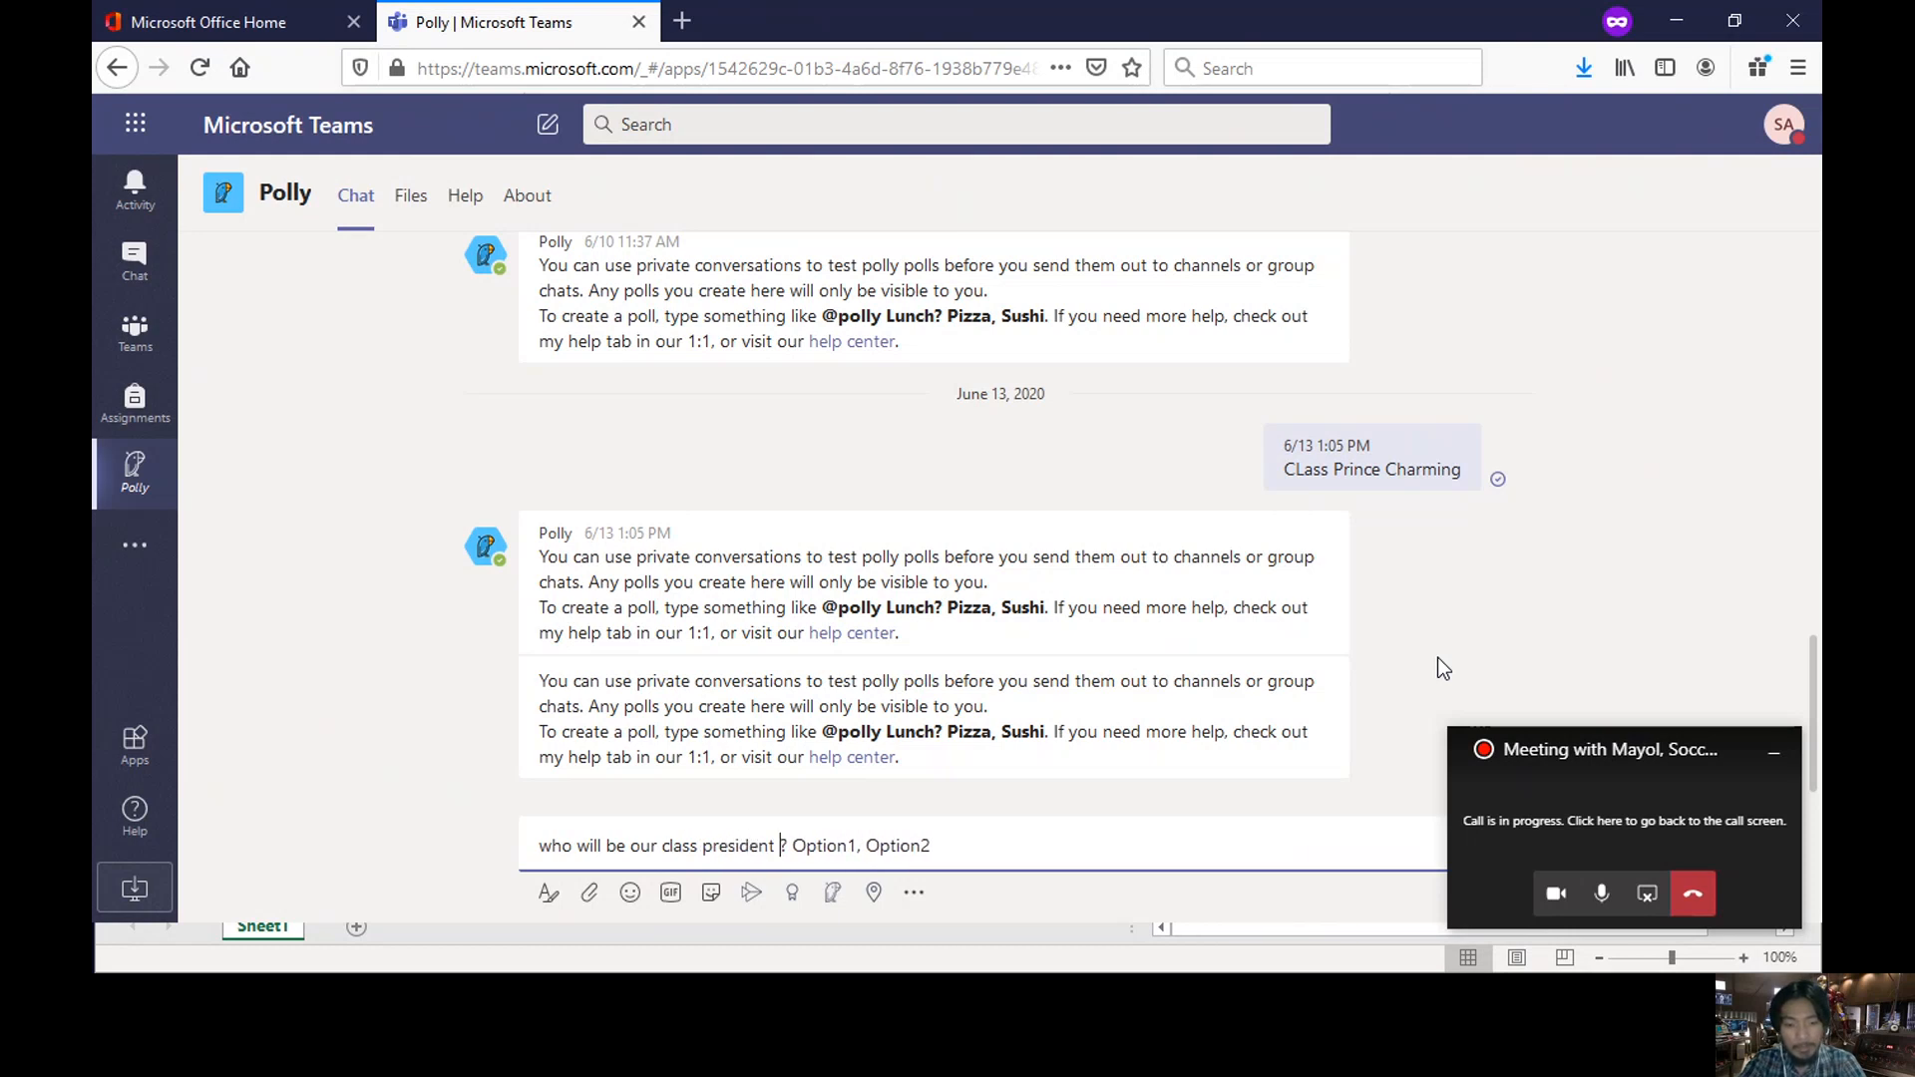
pyautogui.write('for 2020')
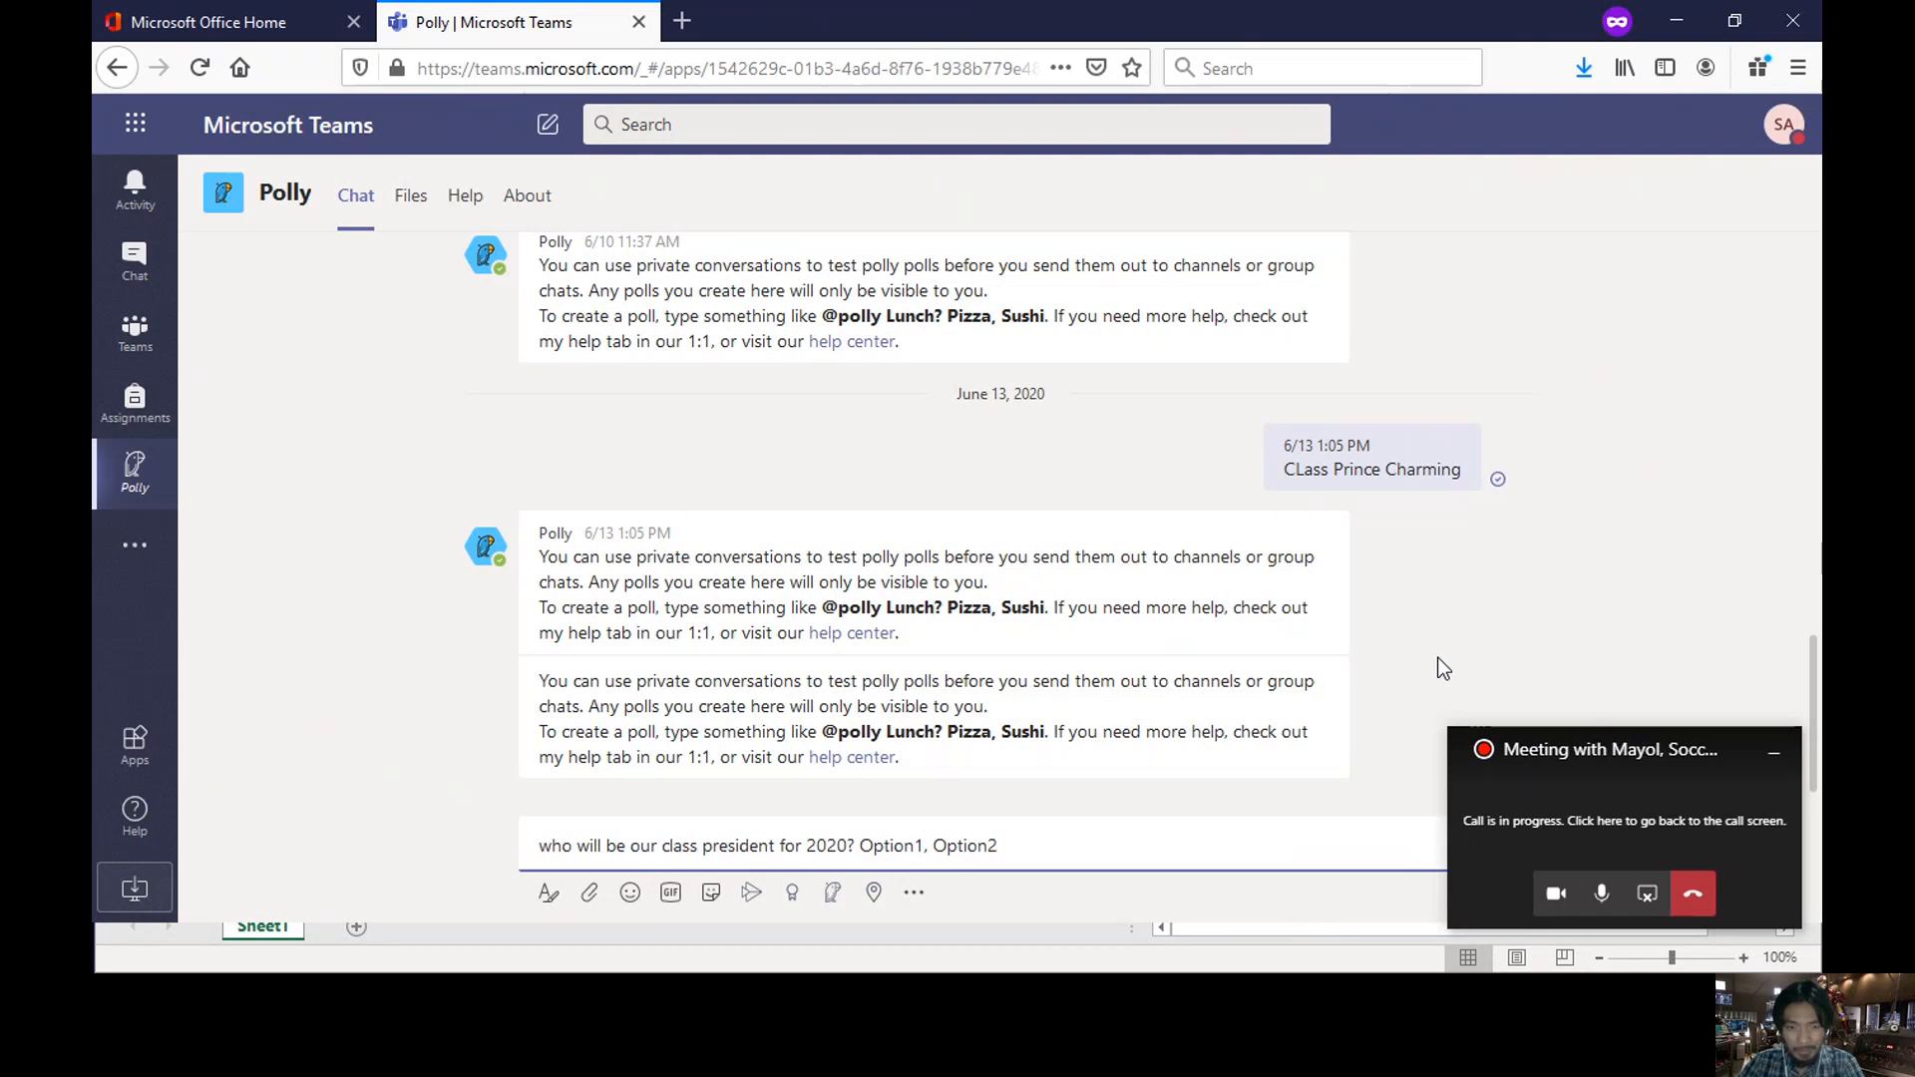
# - Replace the template's placeholder options with the three candidates' names
pyautogui.press('BackSpace')
pyautogui.press('BackSpace')
pyautogui.press('BackSpace')
pyautogui.press('BackSpace')
pyautogui.press('BackSpace')
pyautogui.press('BackSpace')
pyautogui.press('BackSpace')
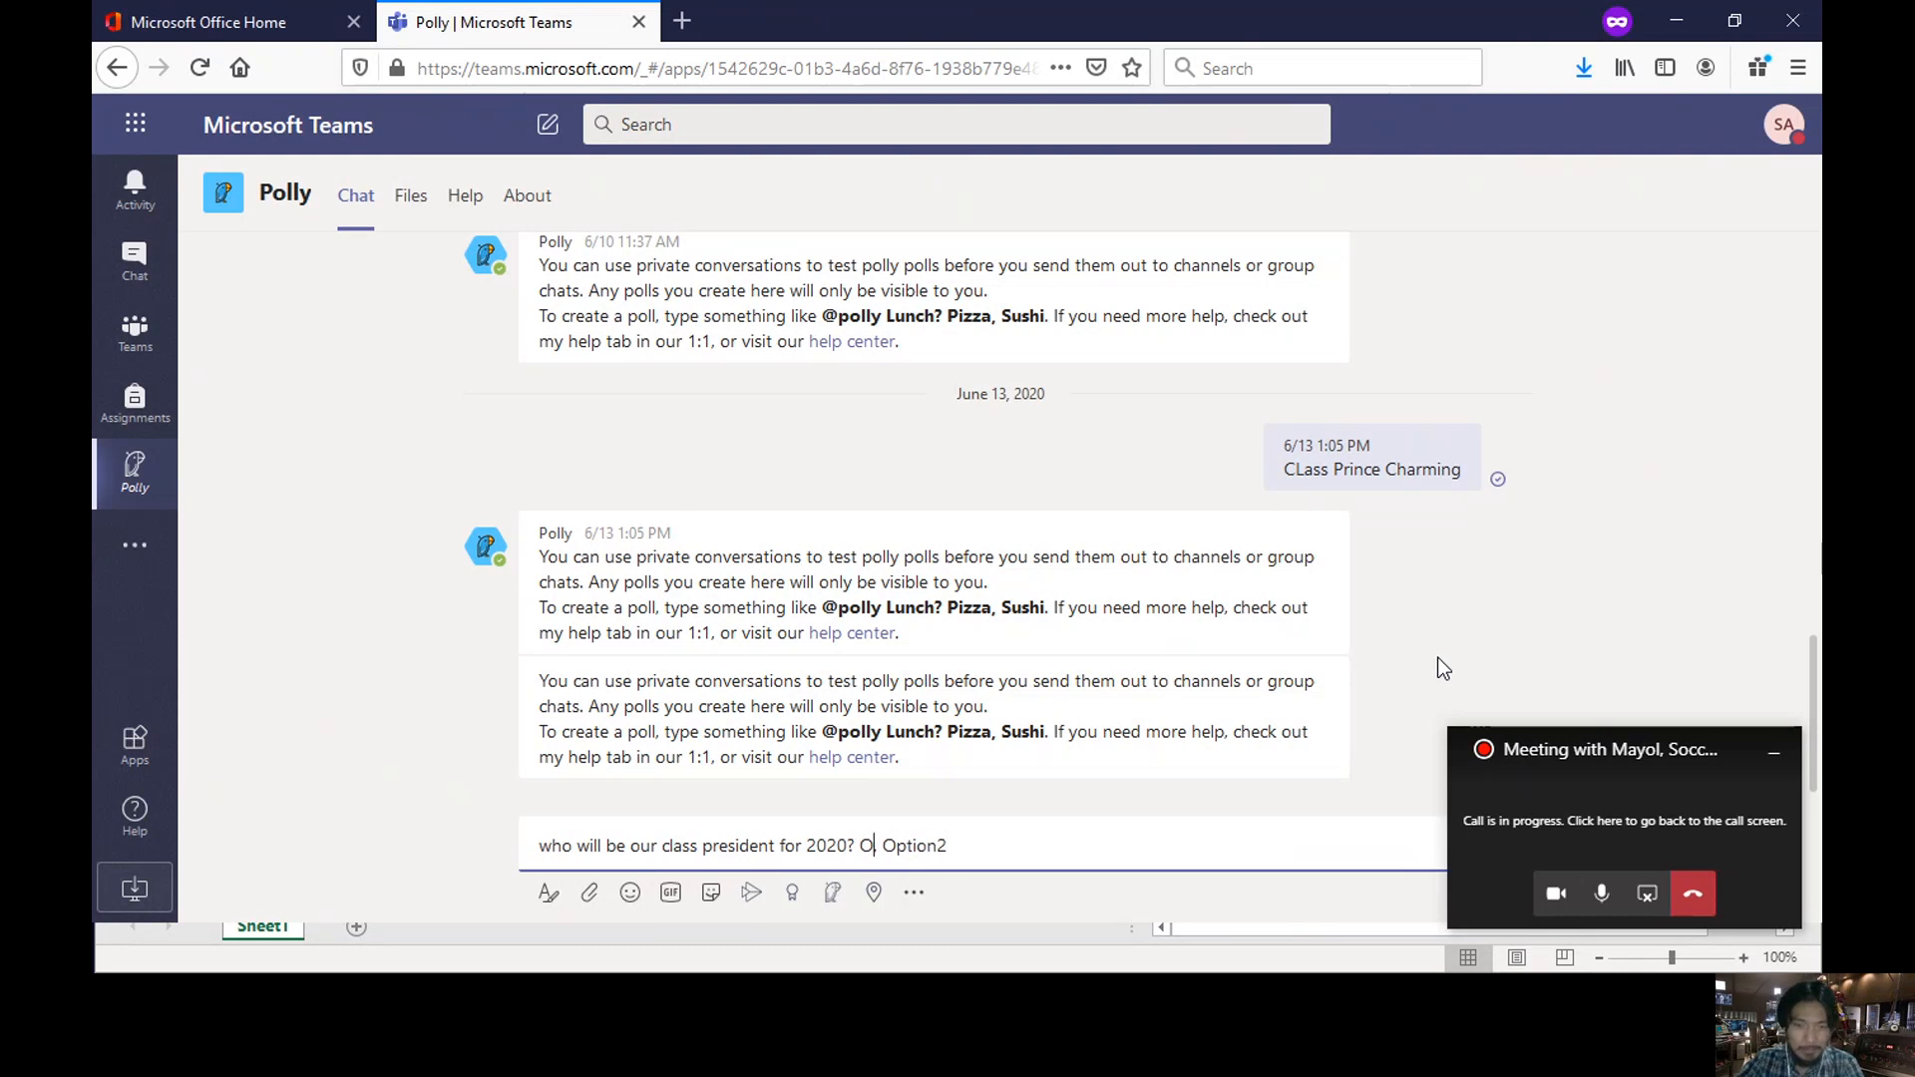
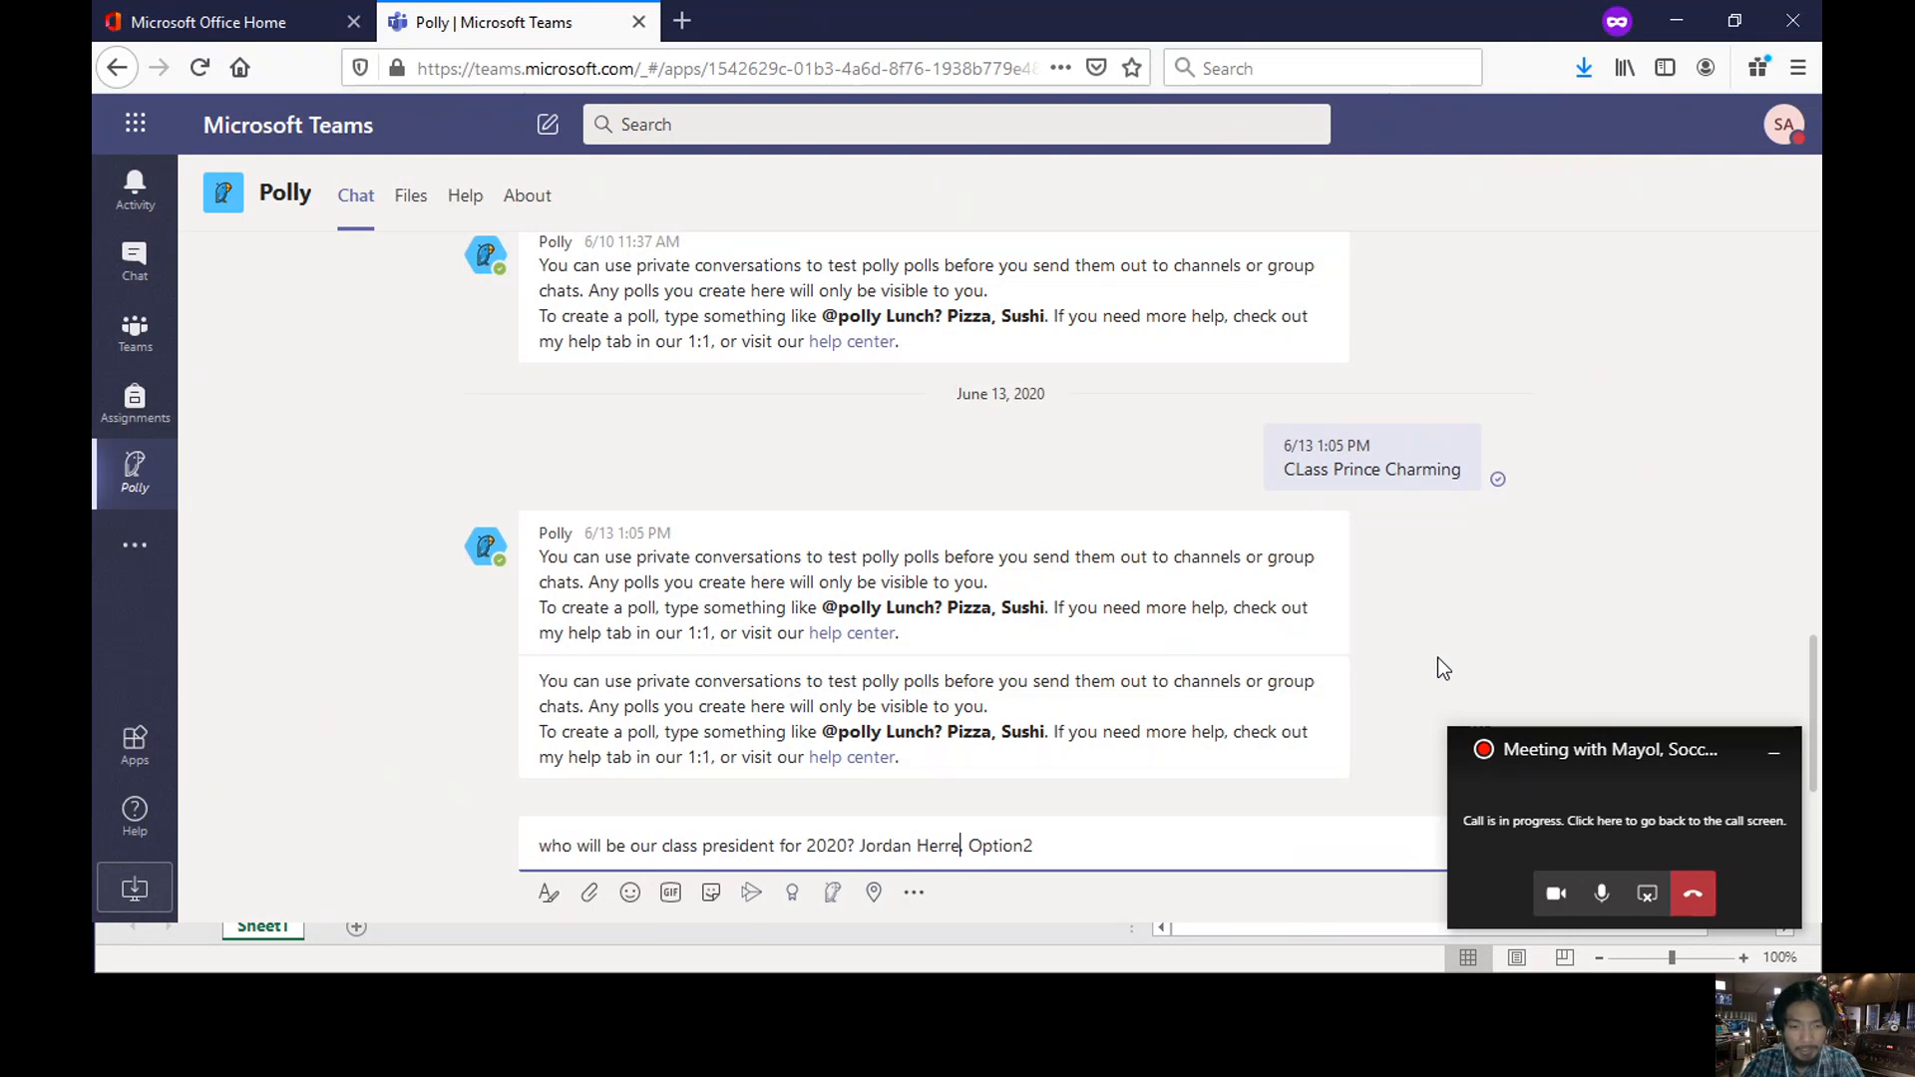
pyautogui.click(1077, 845)
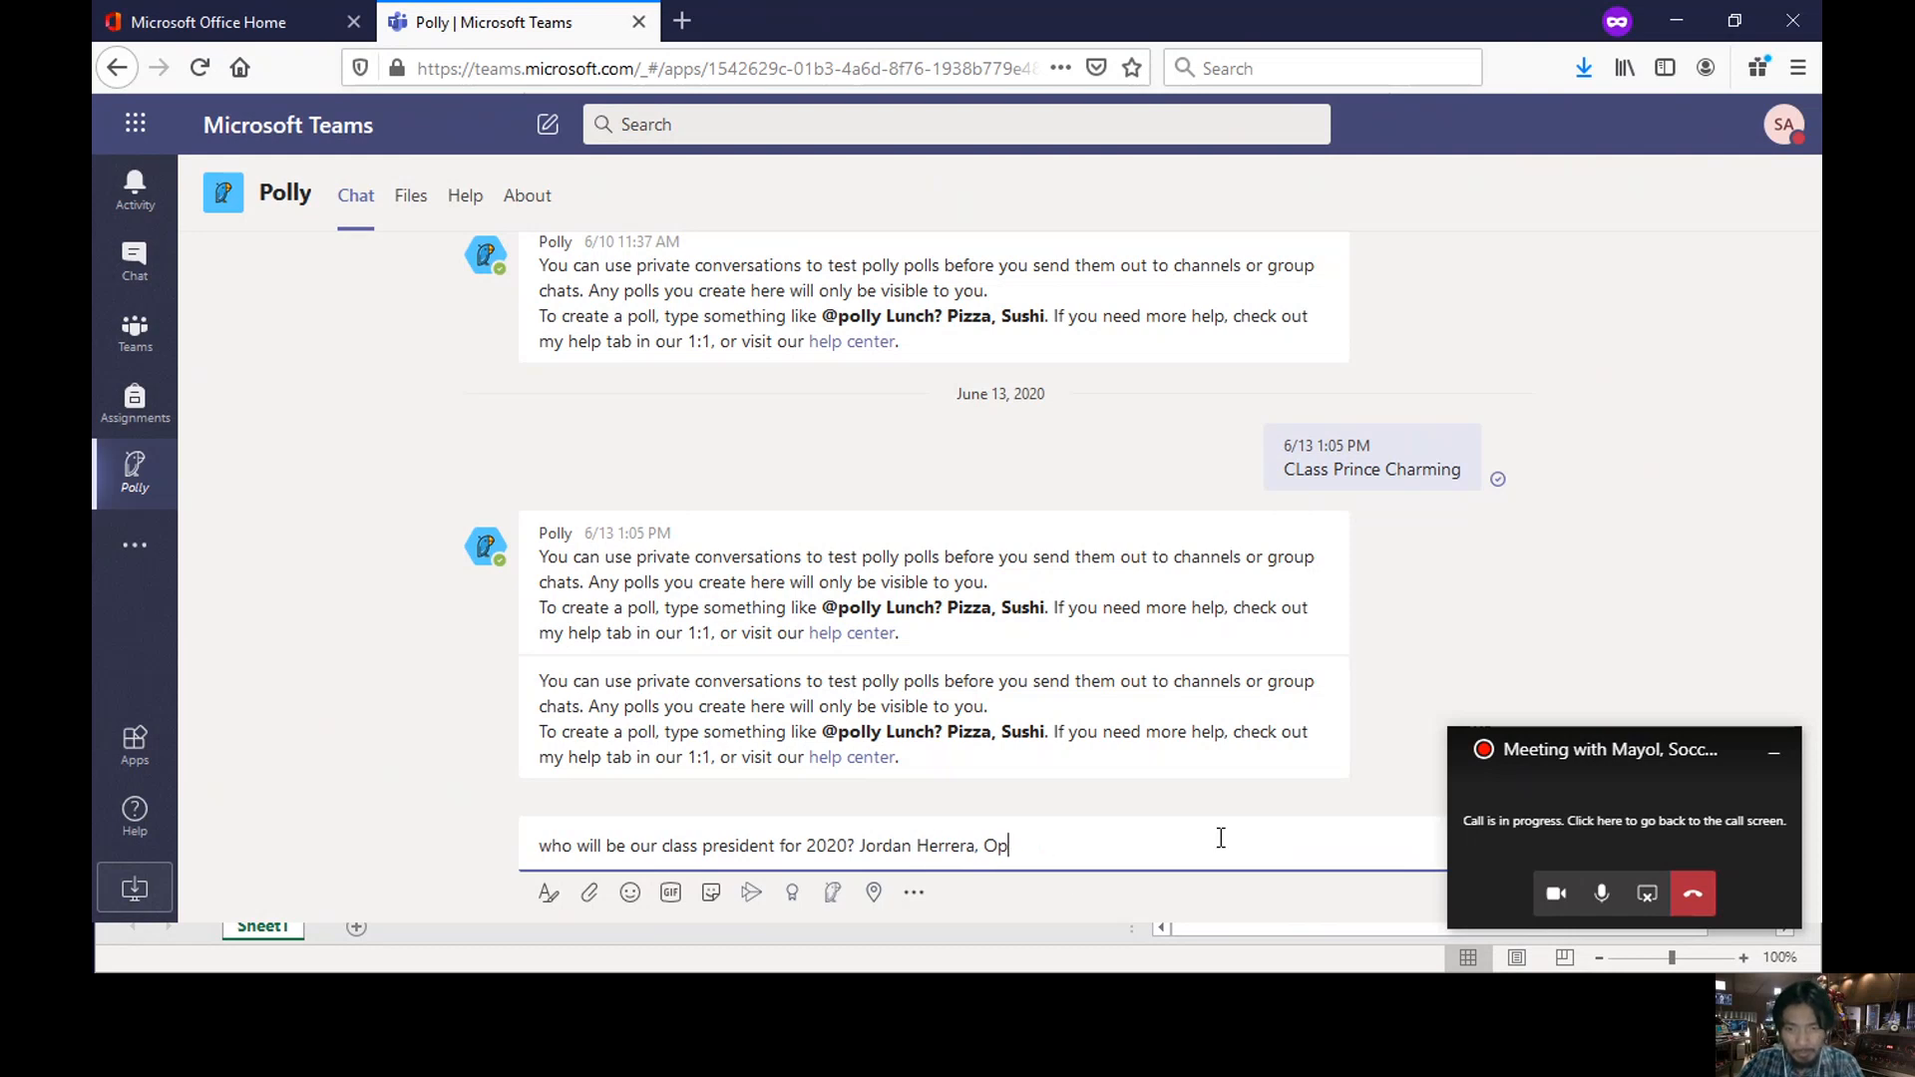
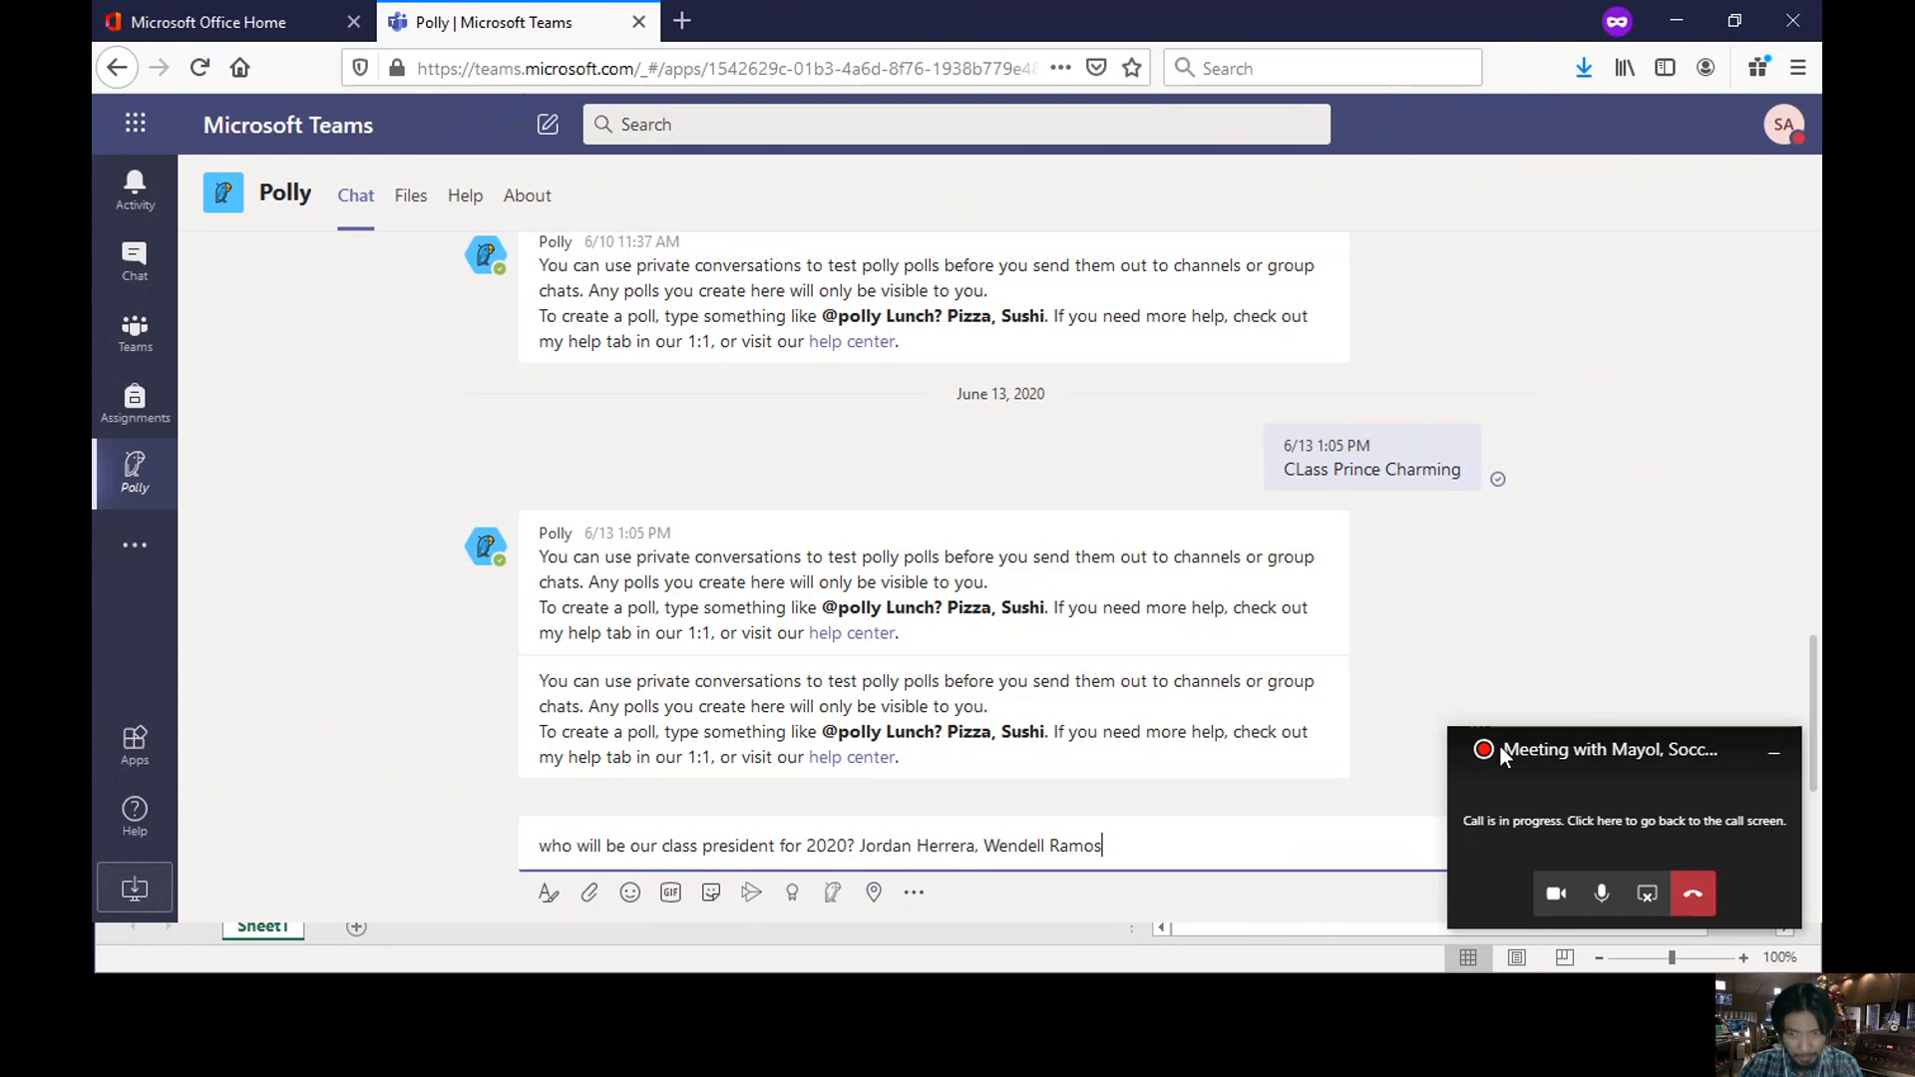
pyautogui.moveTo(1576, 736); pyautogui.dragTo(1589, 414)
pyautogui.click(1149, 844)
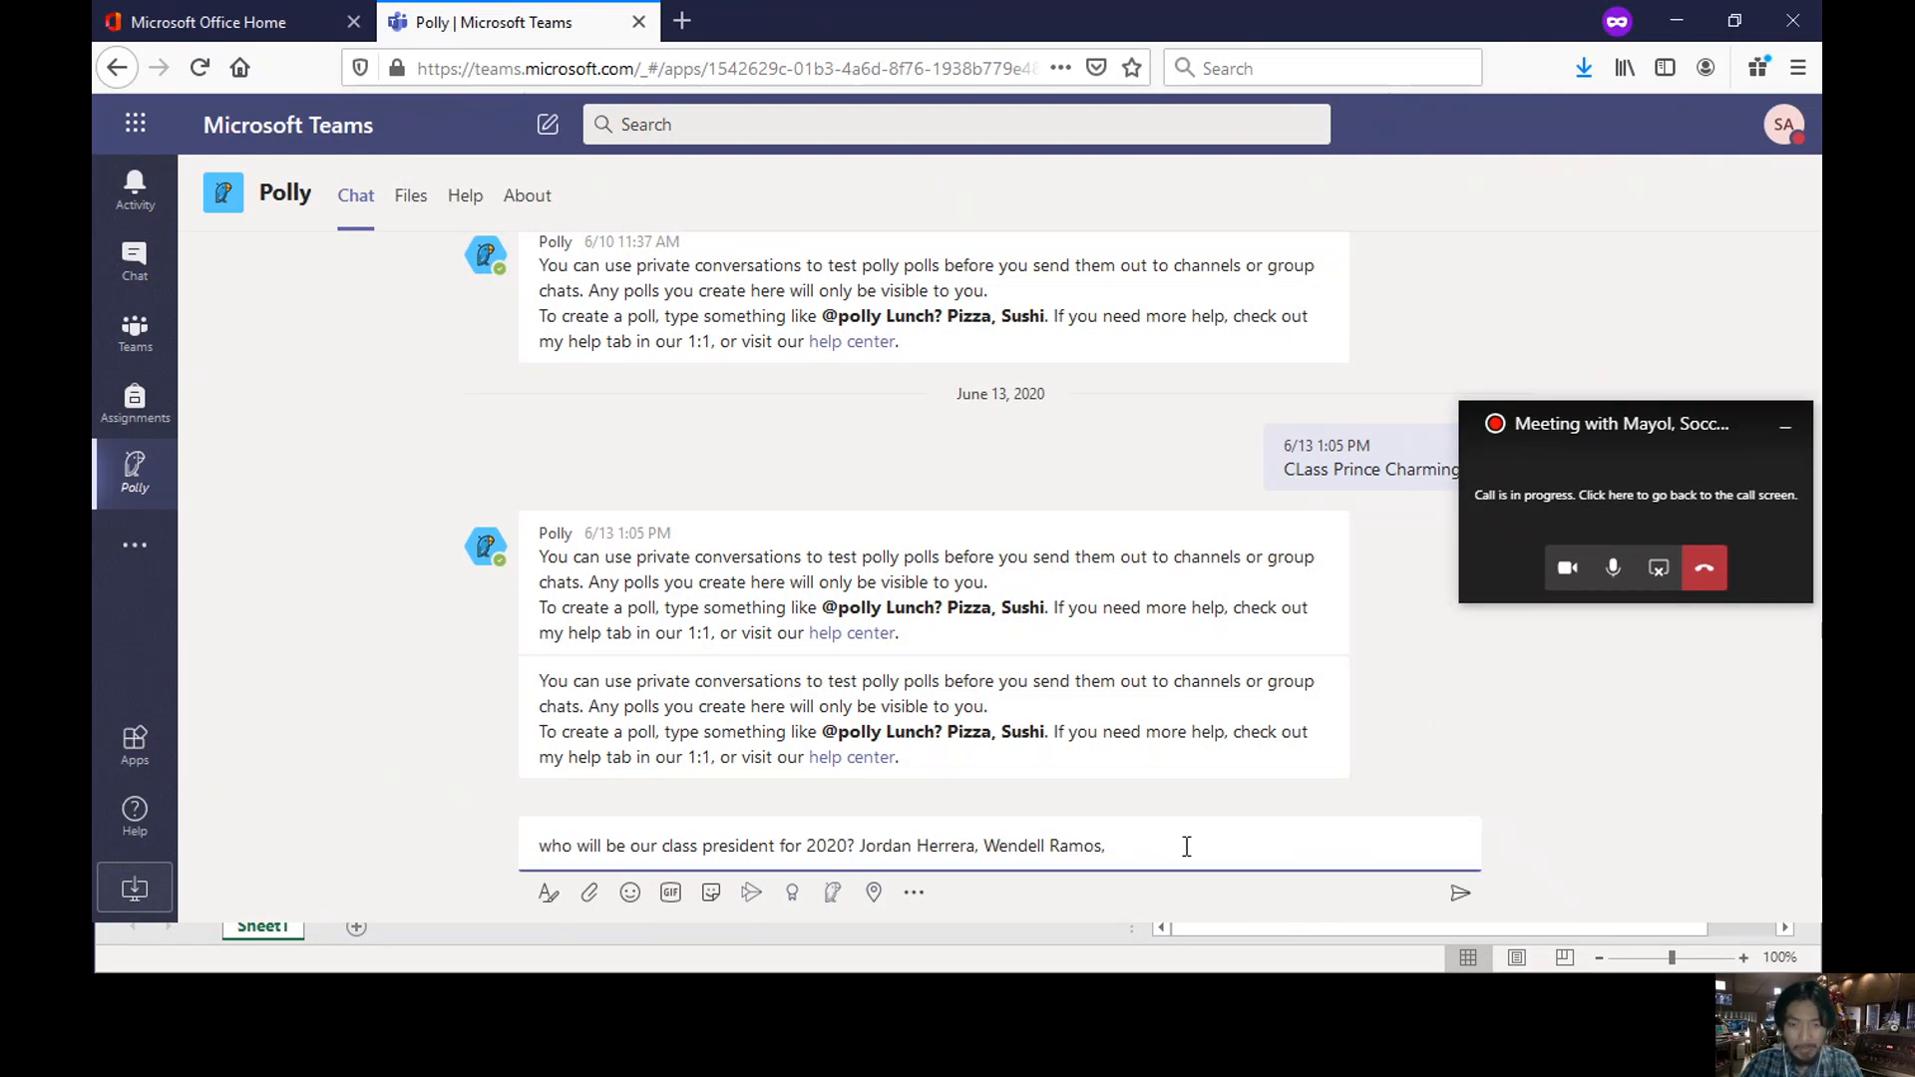
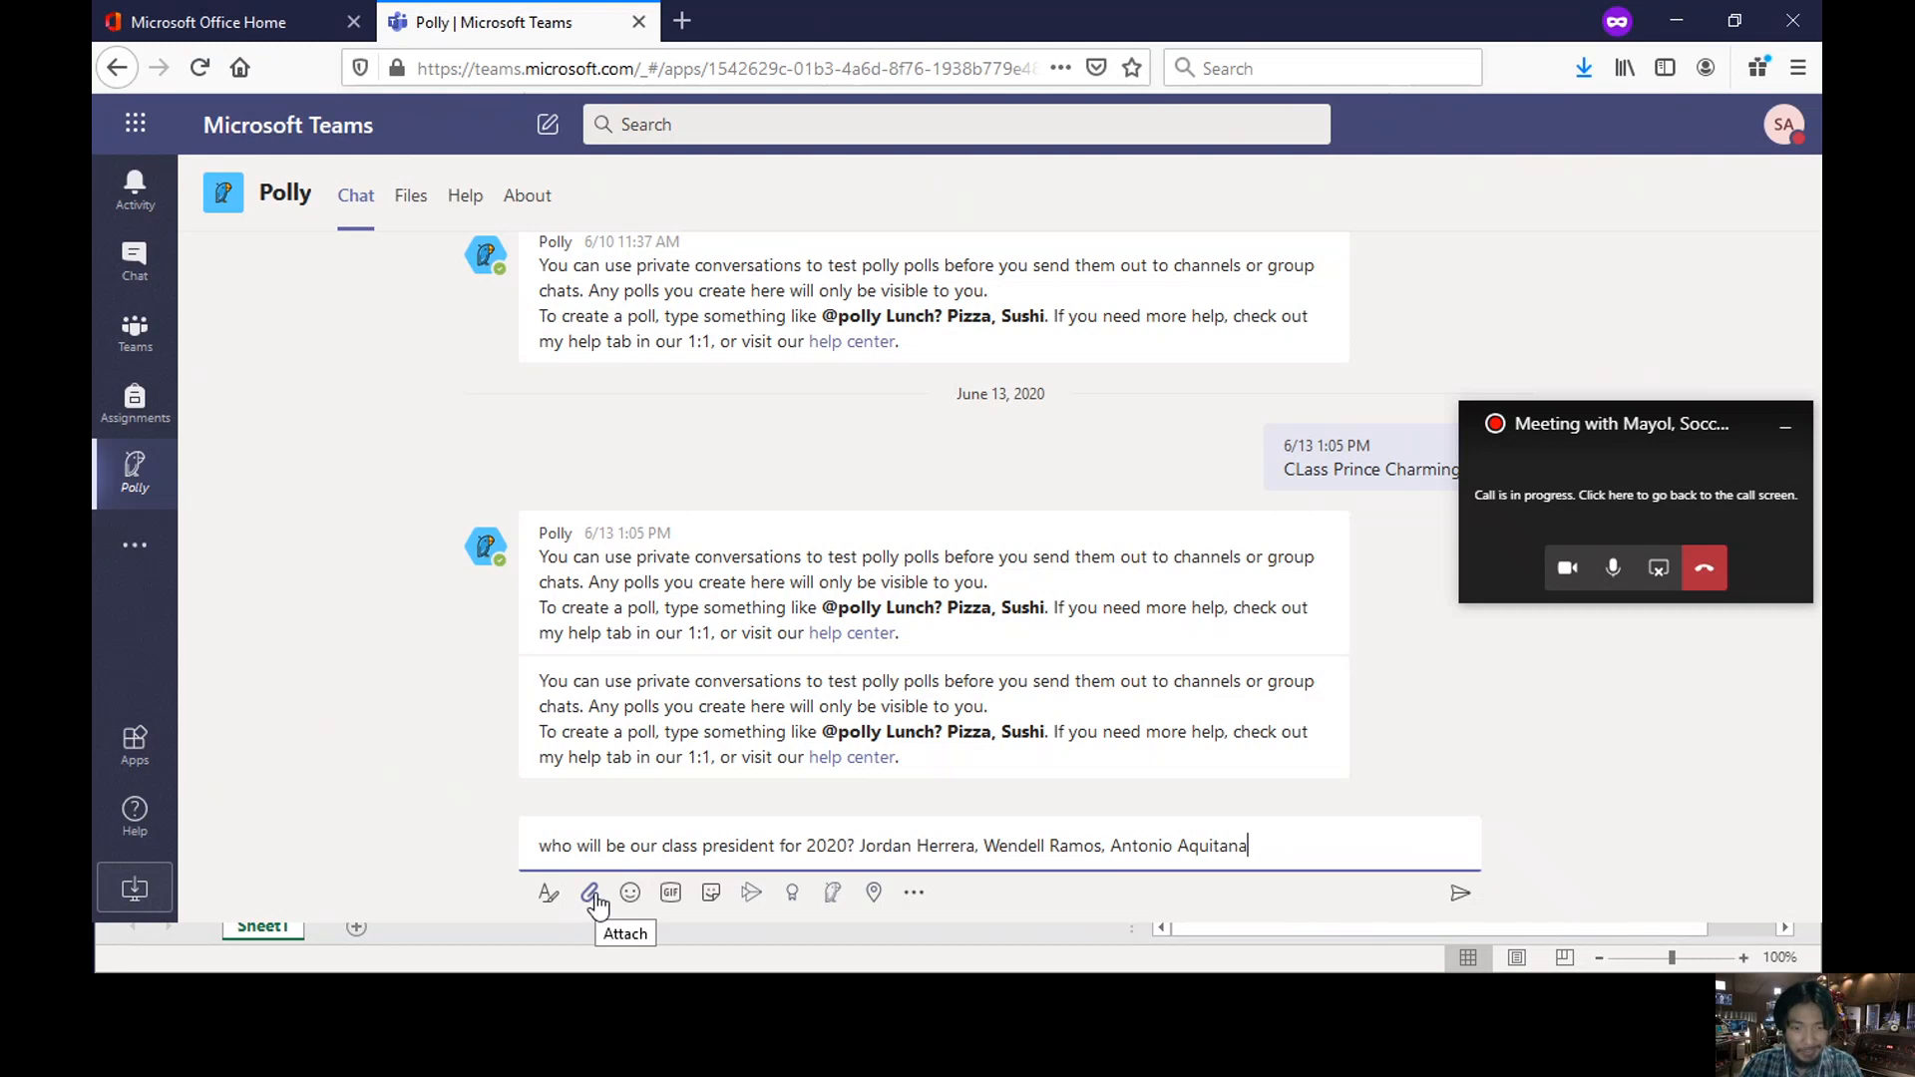
# - Send the poll, vote for the first candidate, and open Polly's Files tab
pyautogui.press('Return')
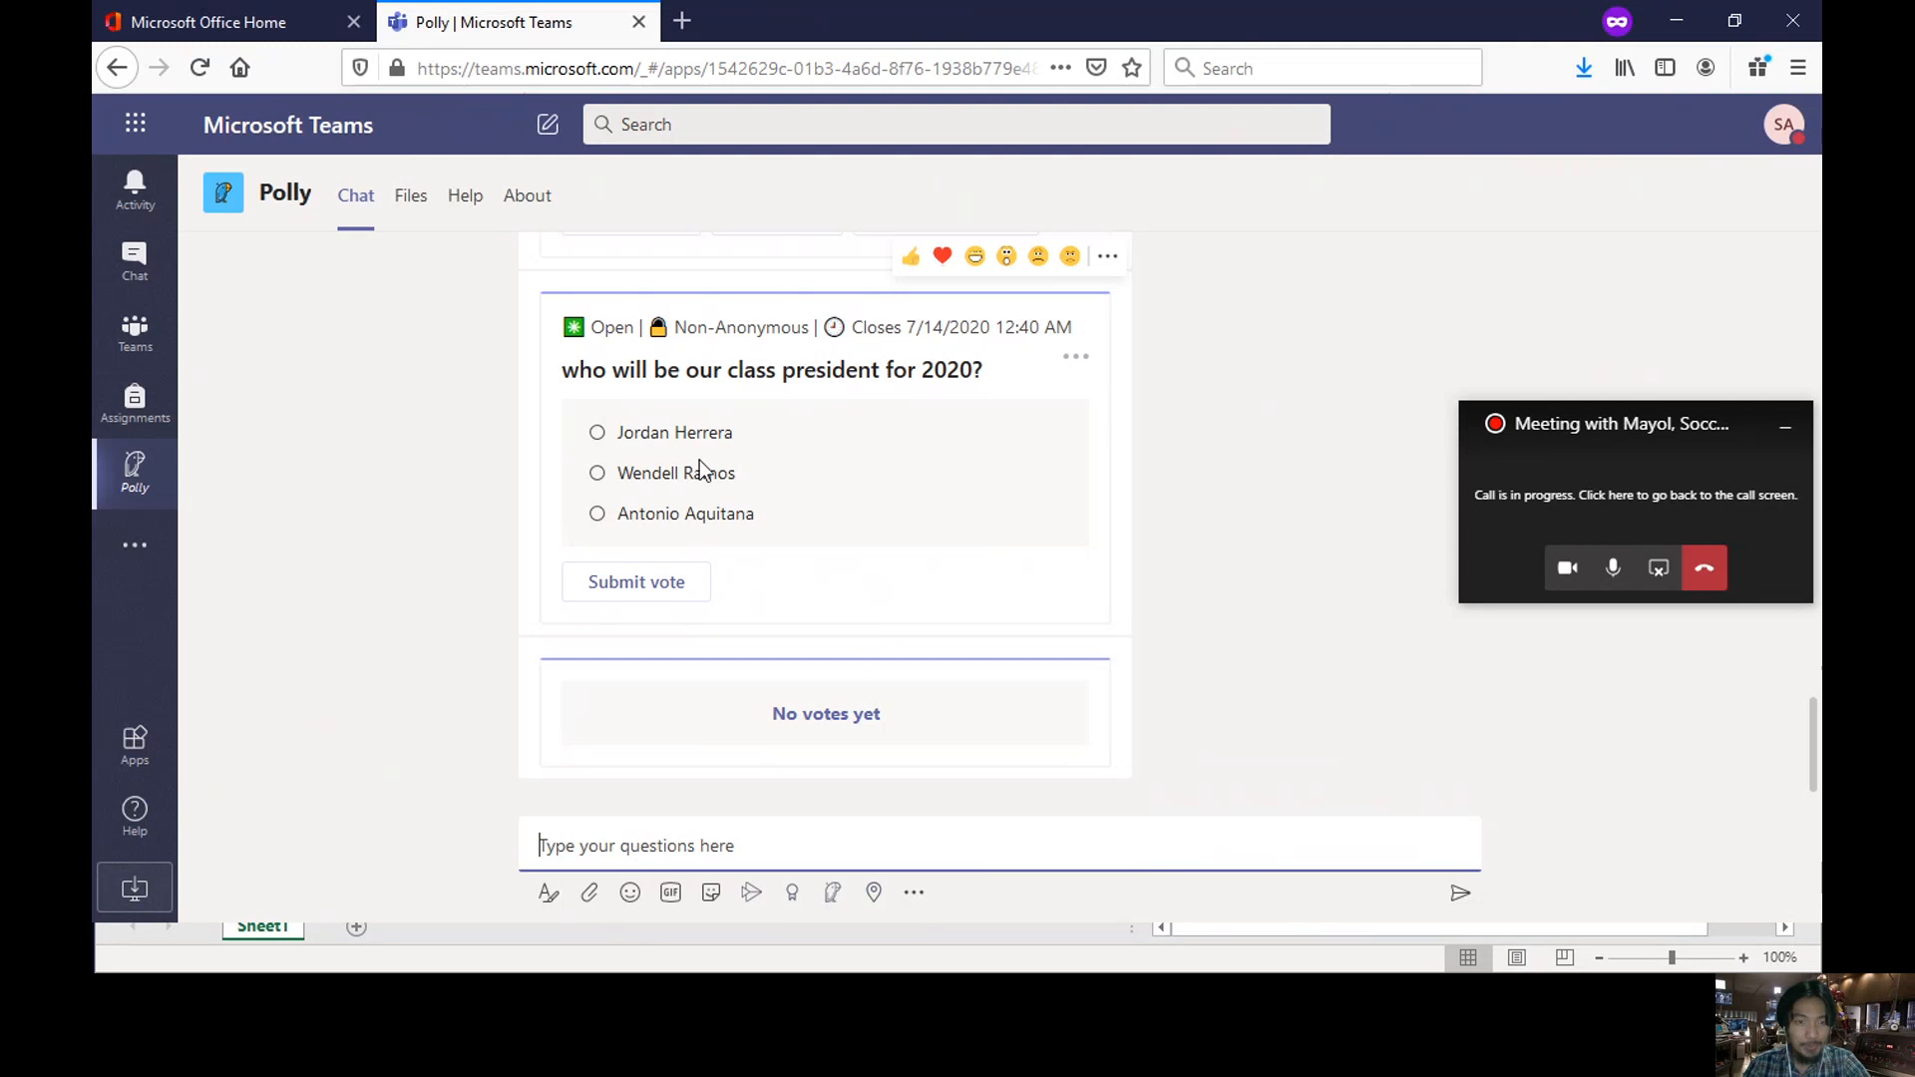
pyautogui.click(598, 433)
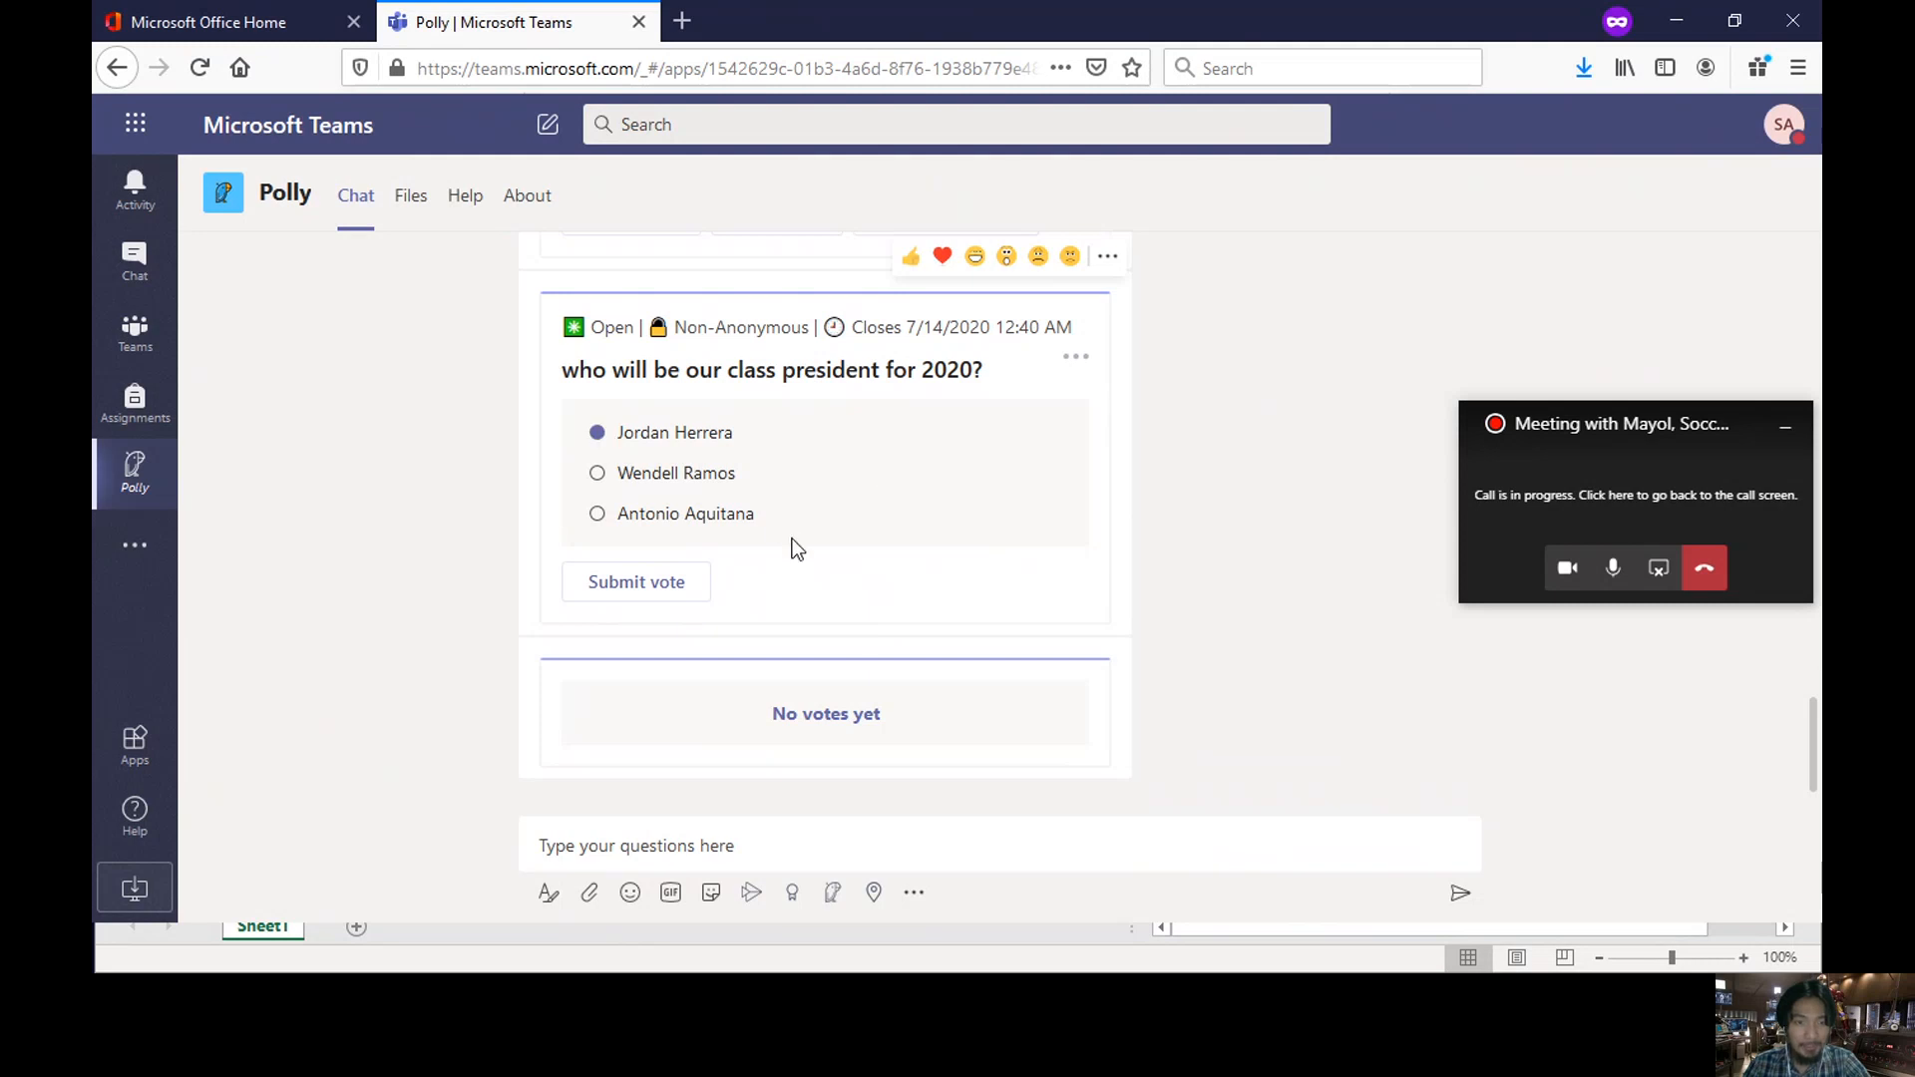
pyautogui.click(650, 599)
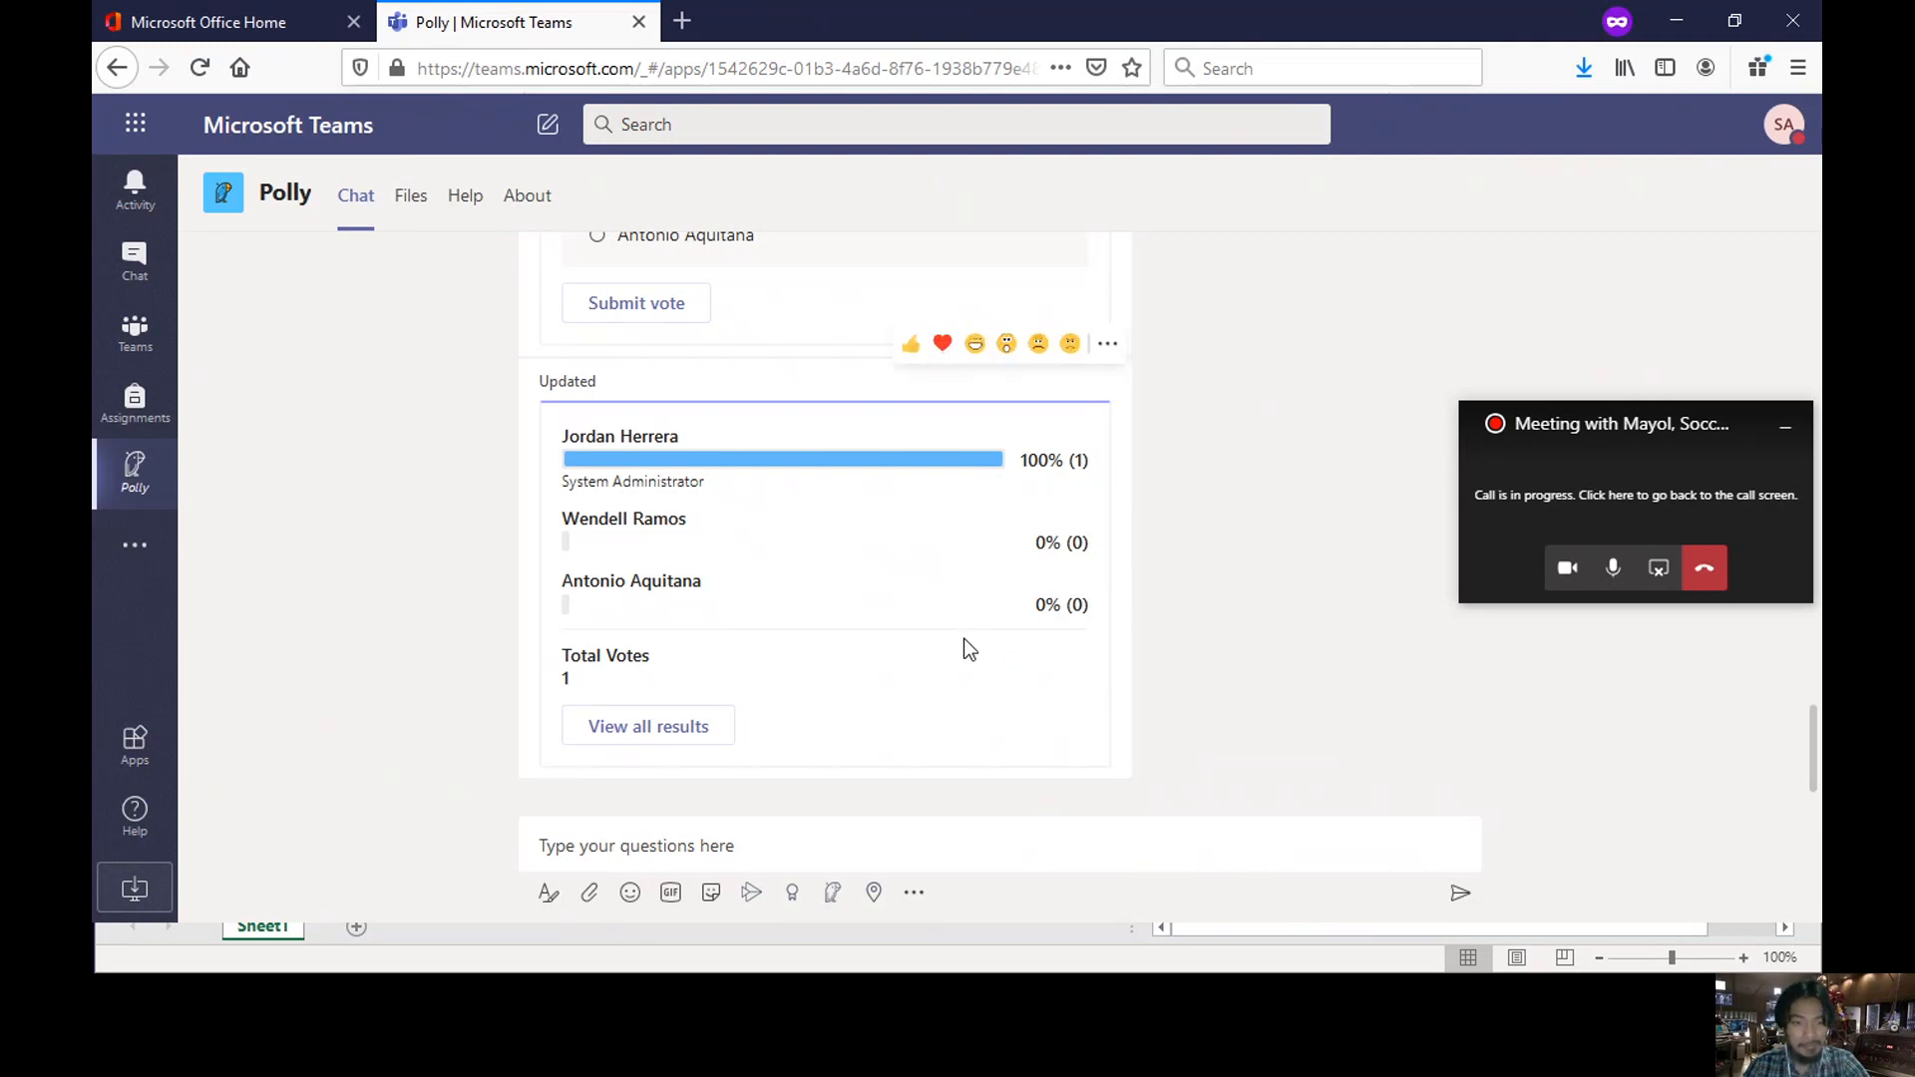
pyautogui.scroll(2, 964, 639)
pyautogui.scroll(-2, 963, 638)
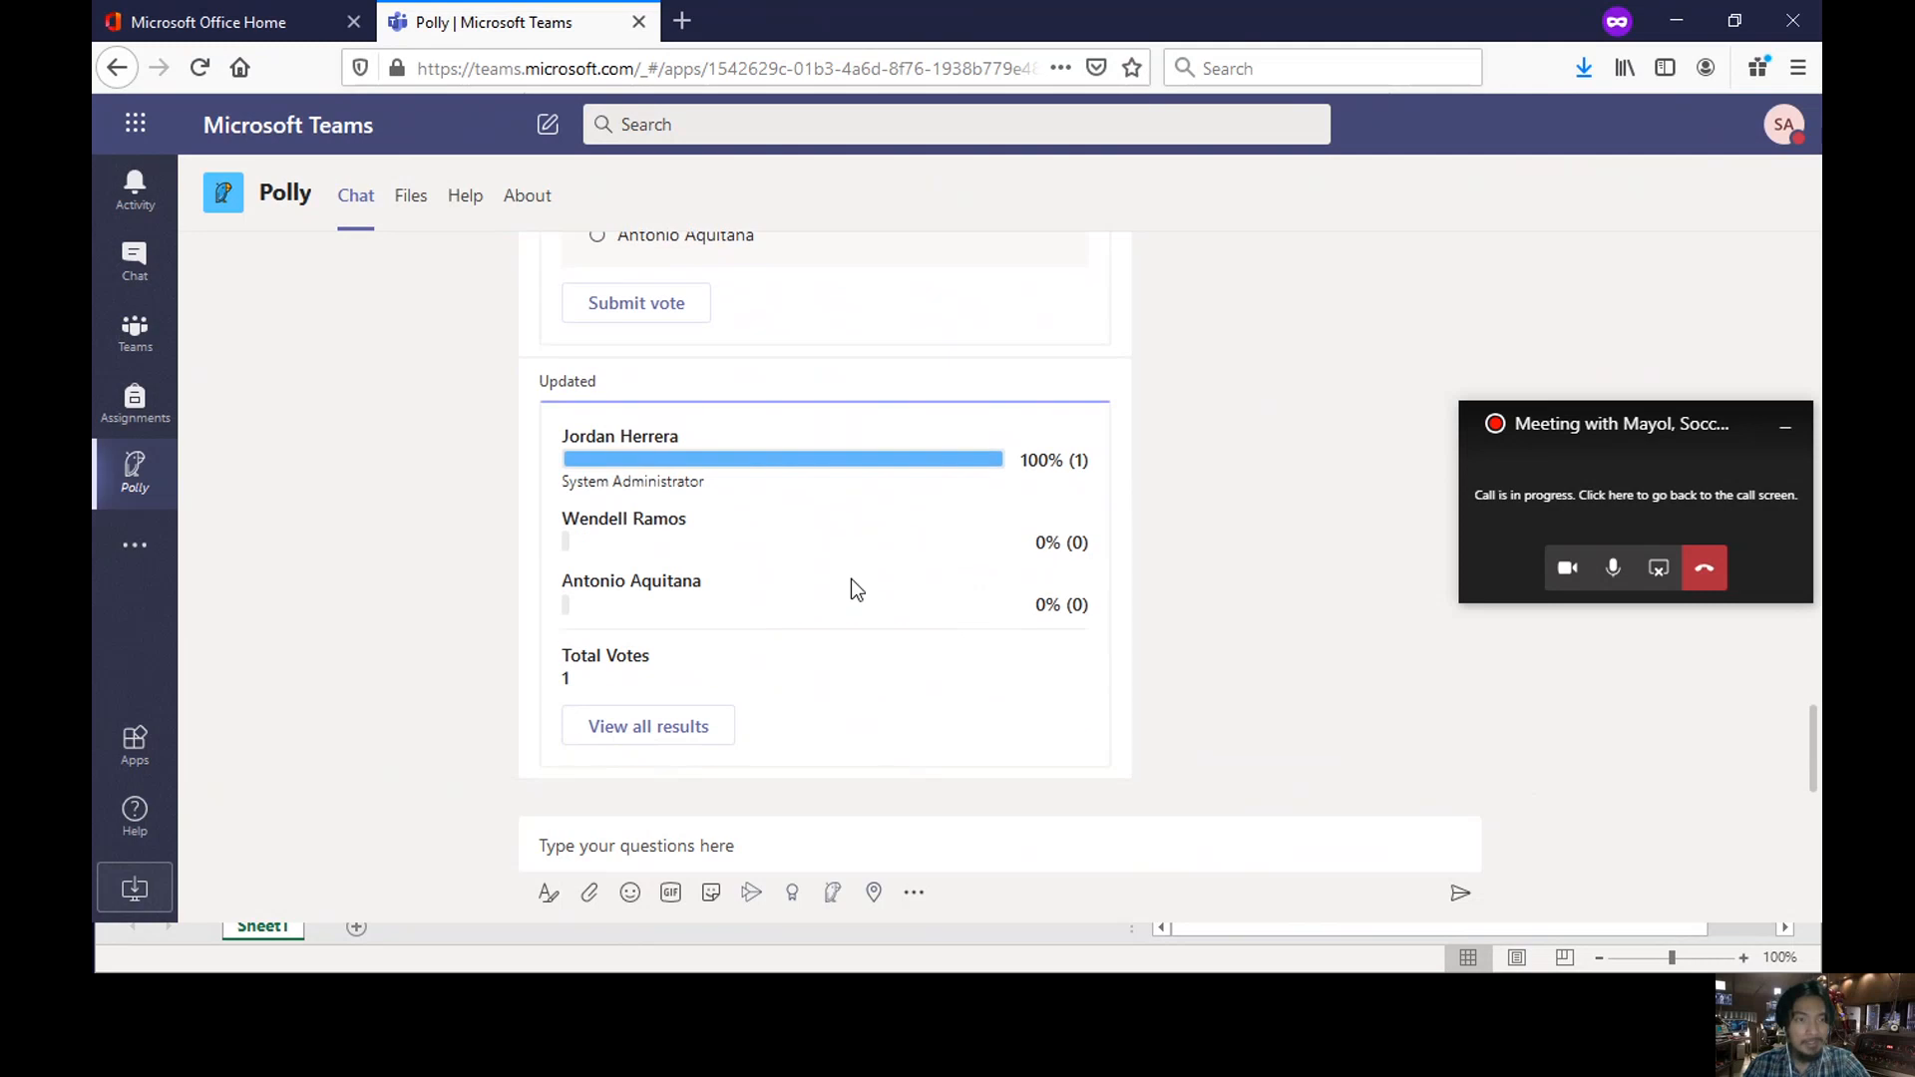
pyautogui.click(412, 210)
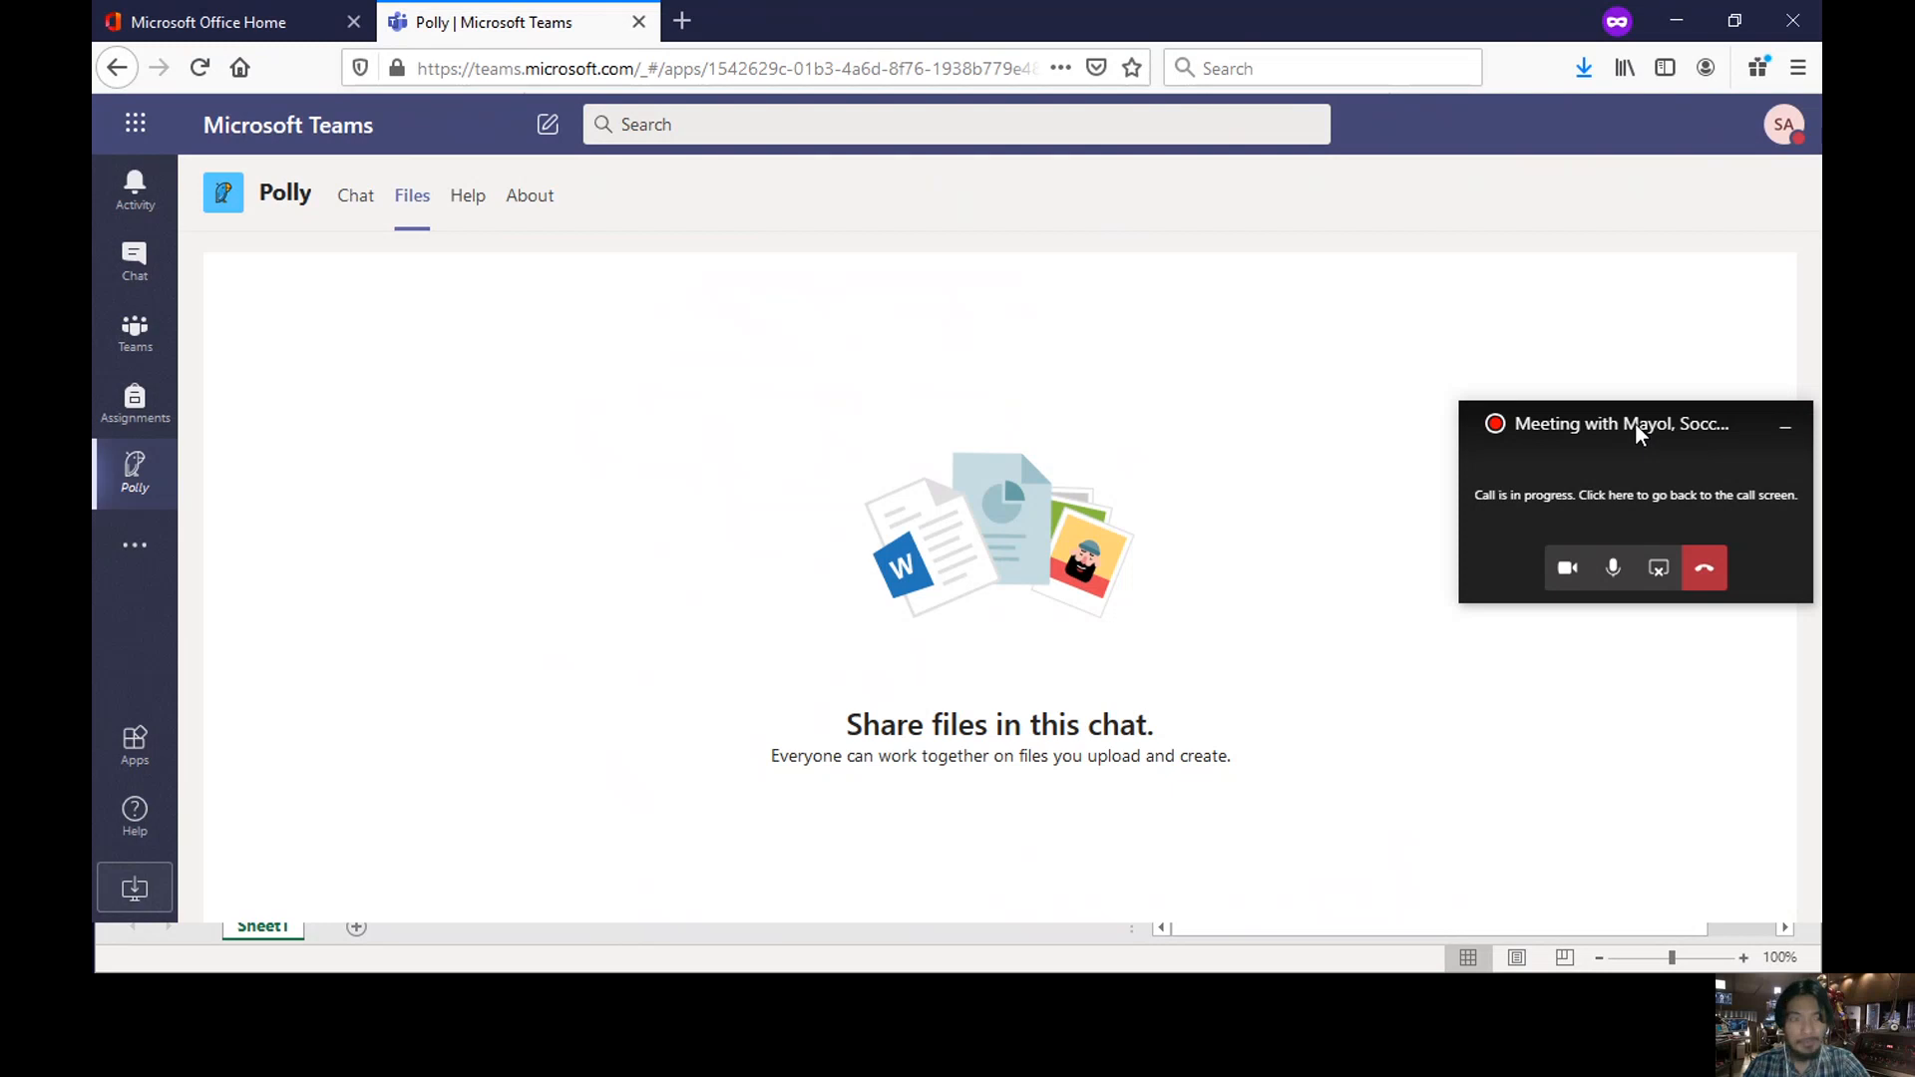
pyautogui.moveTo(1635, 424); pyautogui.dragTo(1575, 668)
pyautogui.click(139, 545)
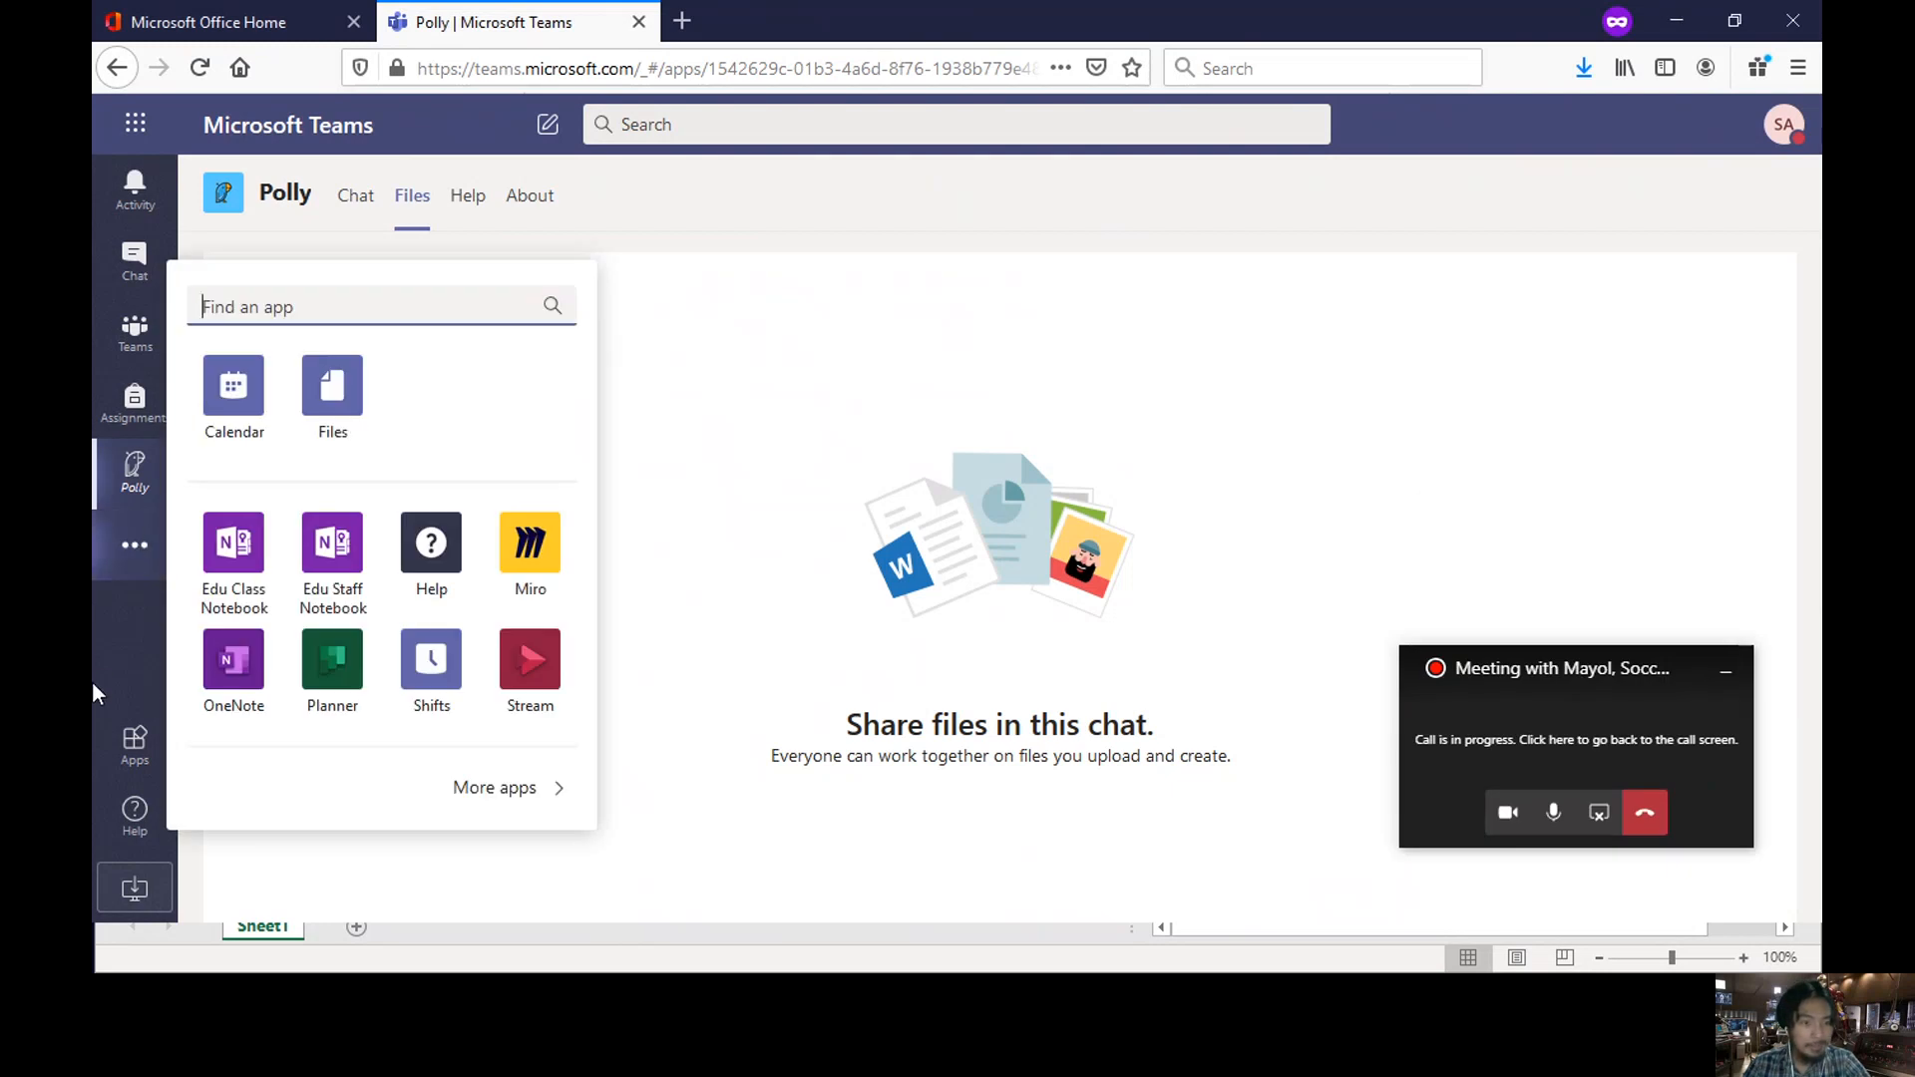
pyautogui.click(885, 363)
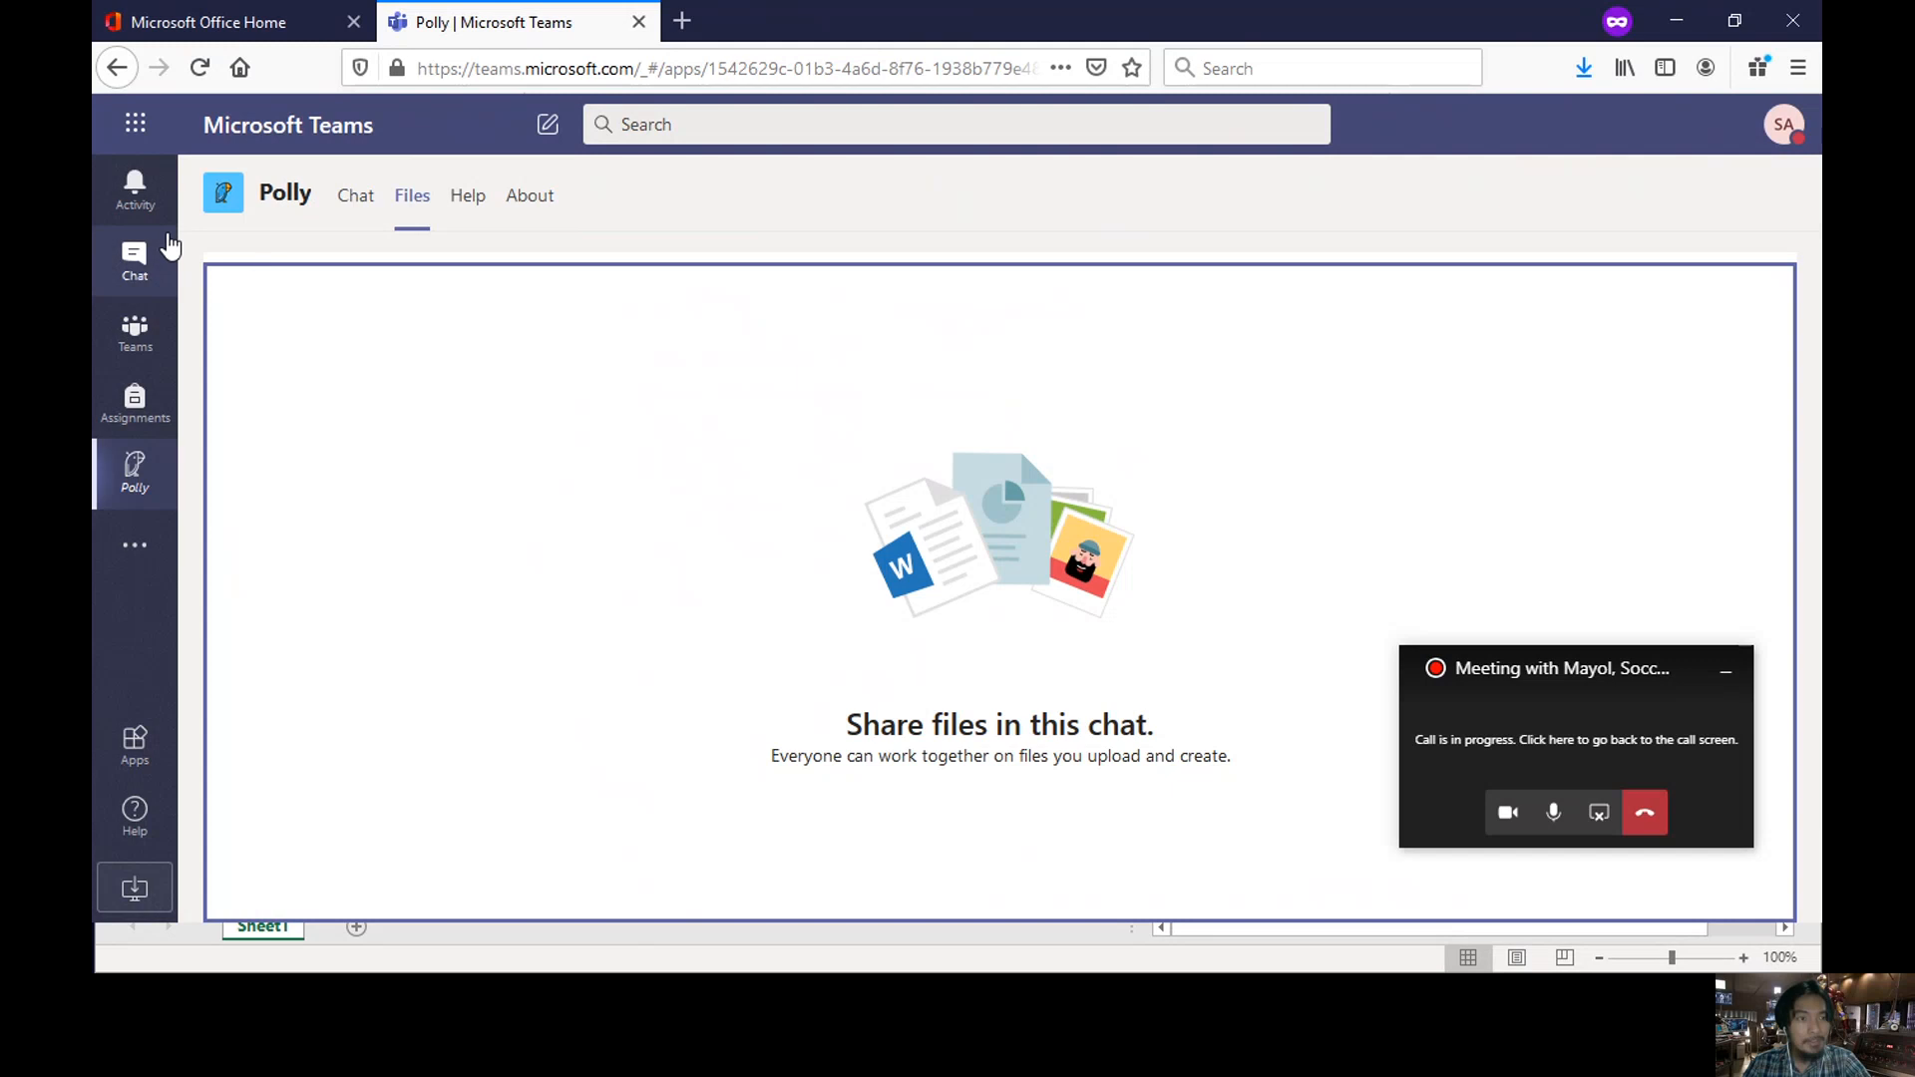